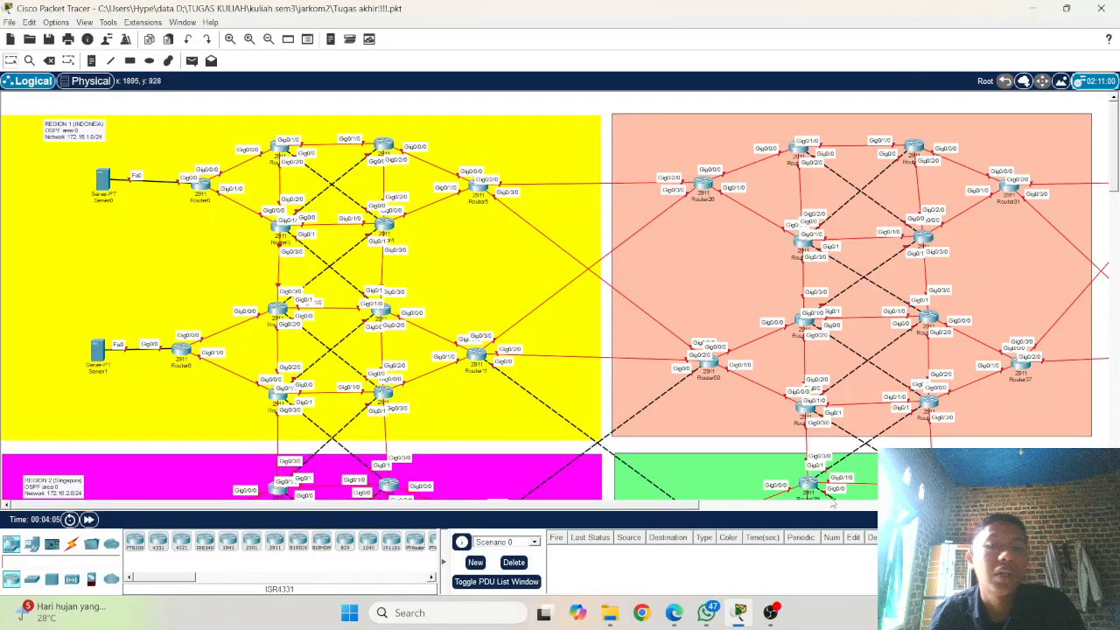
Step: Examine the overall network topology, from the Region 1 servers and routers through the other regions to the client networks
scroll(829, 502, down, 3)
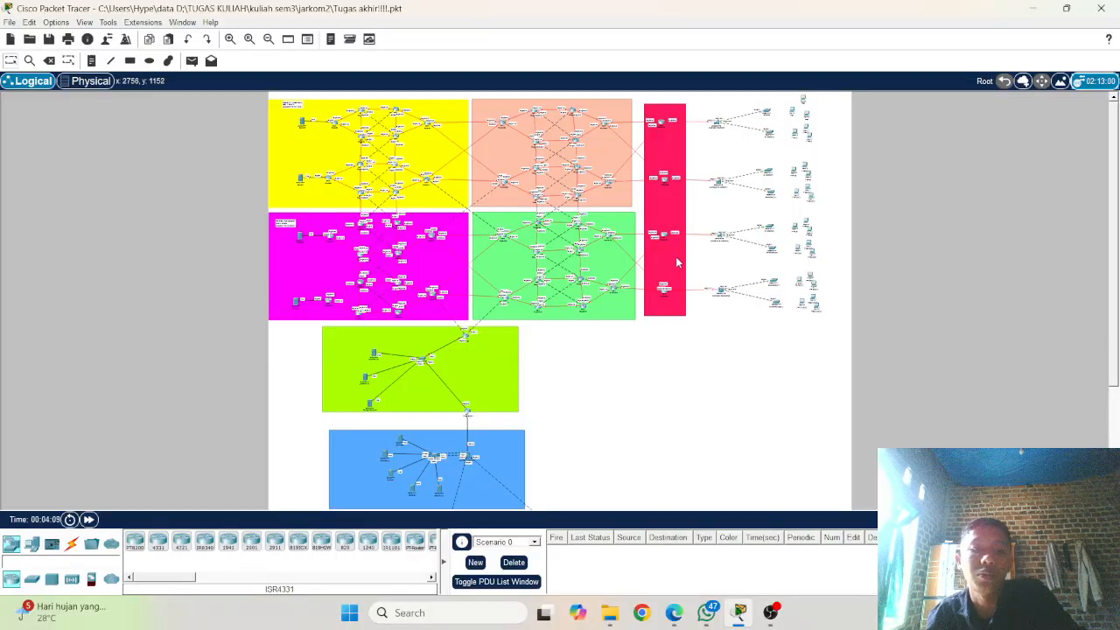
scroll(462, 383, down, 3)
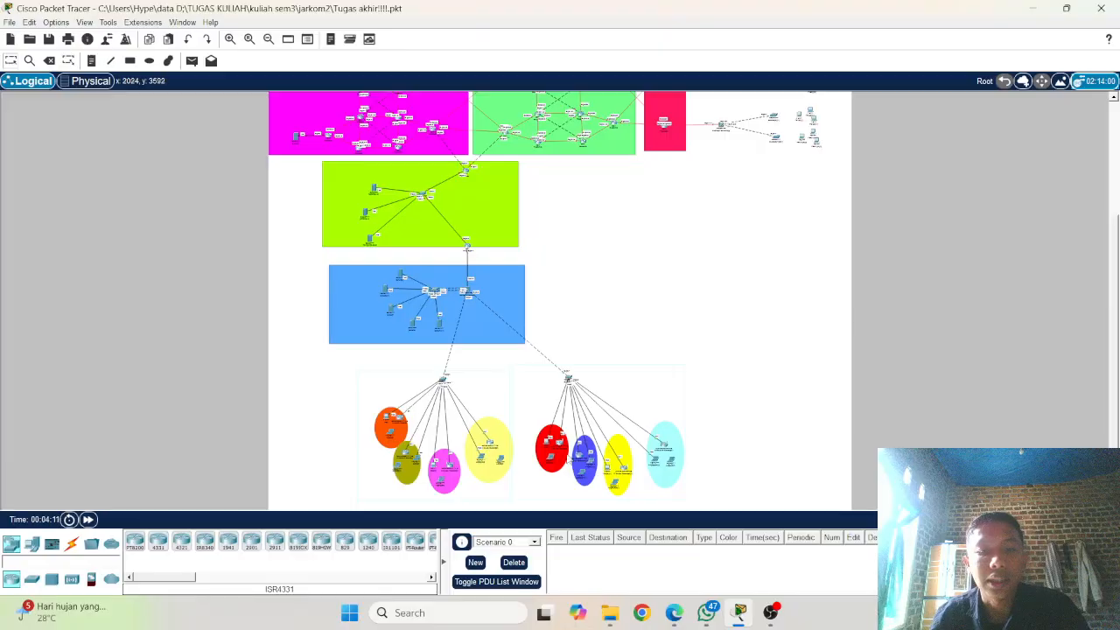
scroll(570, 452, up, 3)
scroll(466, 308, up, 1)
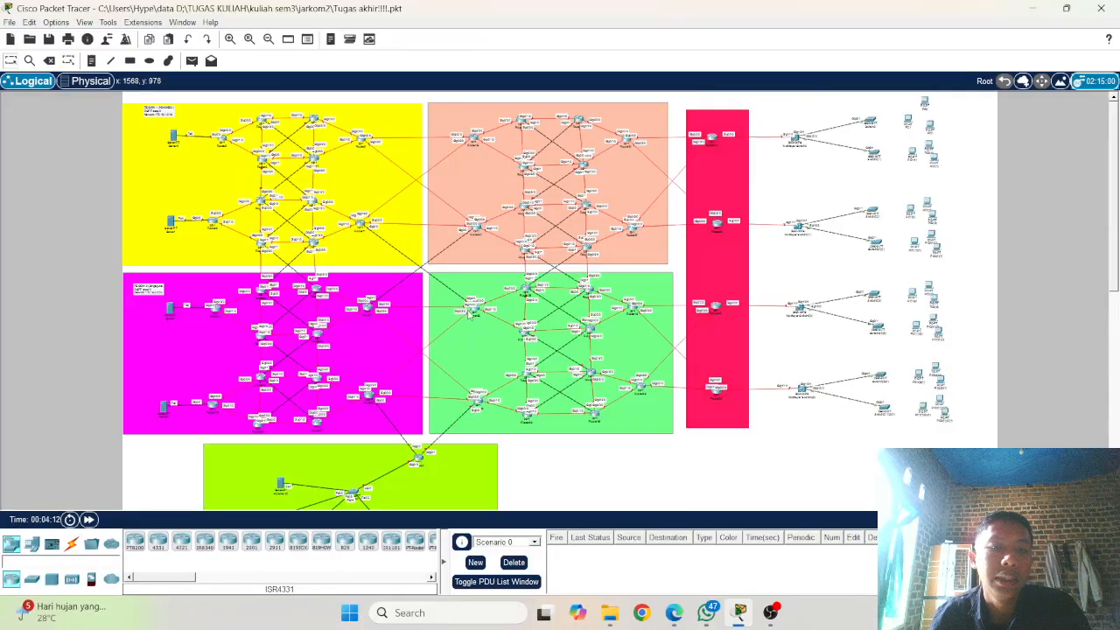
scroll(276, 142, up, 1)
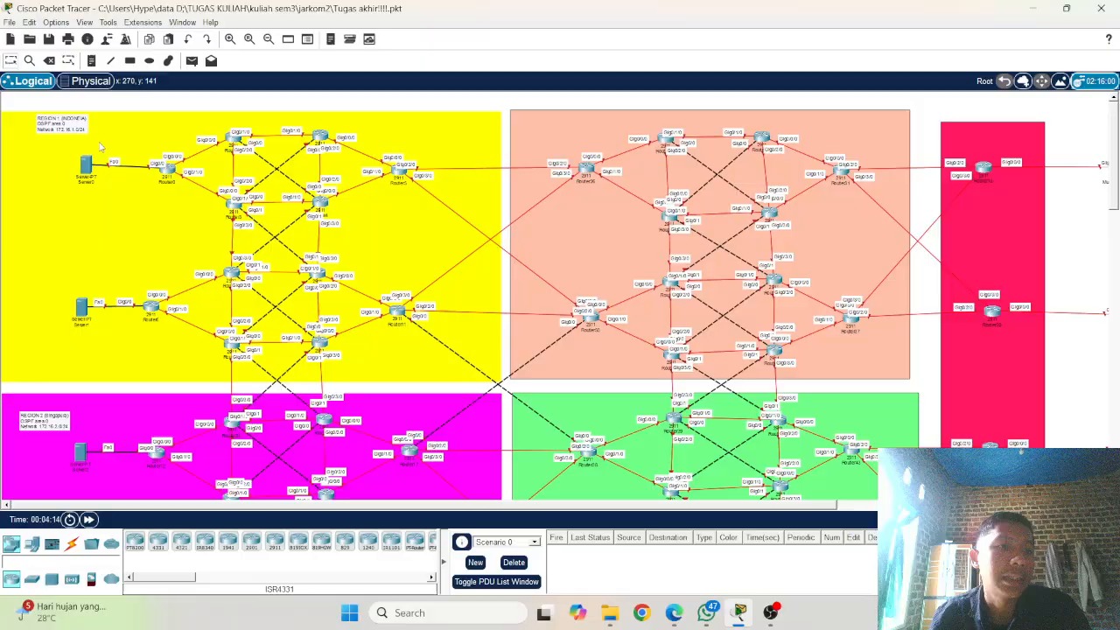
scroll(60, 242, down, 3)
scroll(58, 238, up, 3)
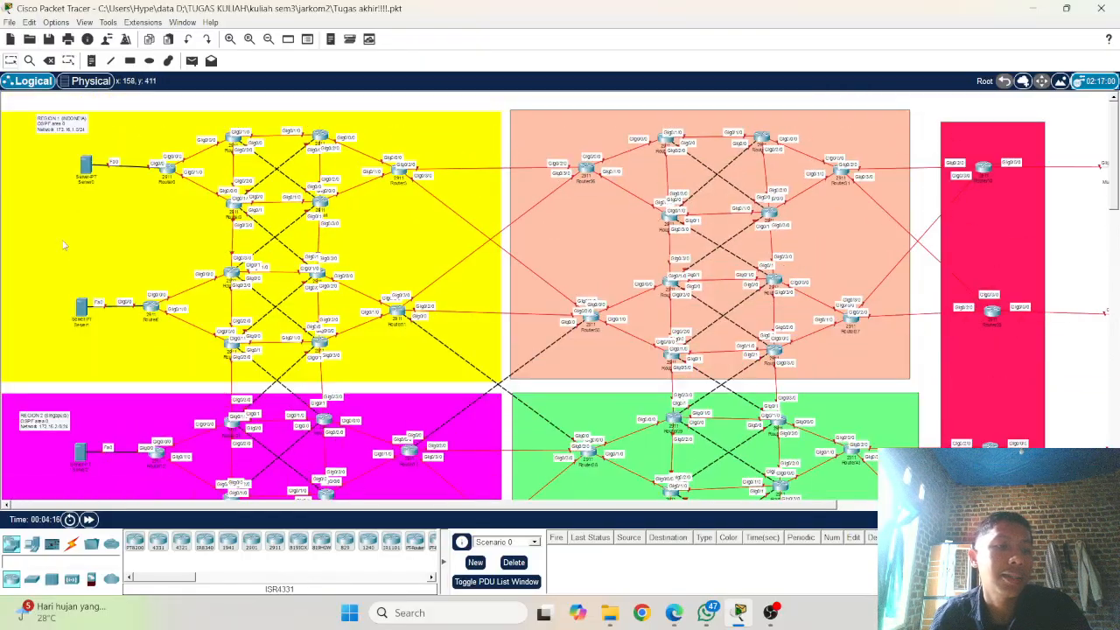
scroll(122, 377, down, 4)
scroll(551, 323, up, 4)
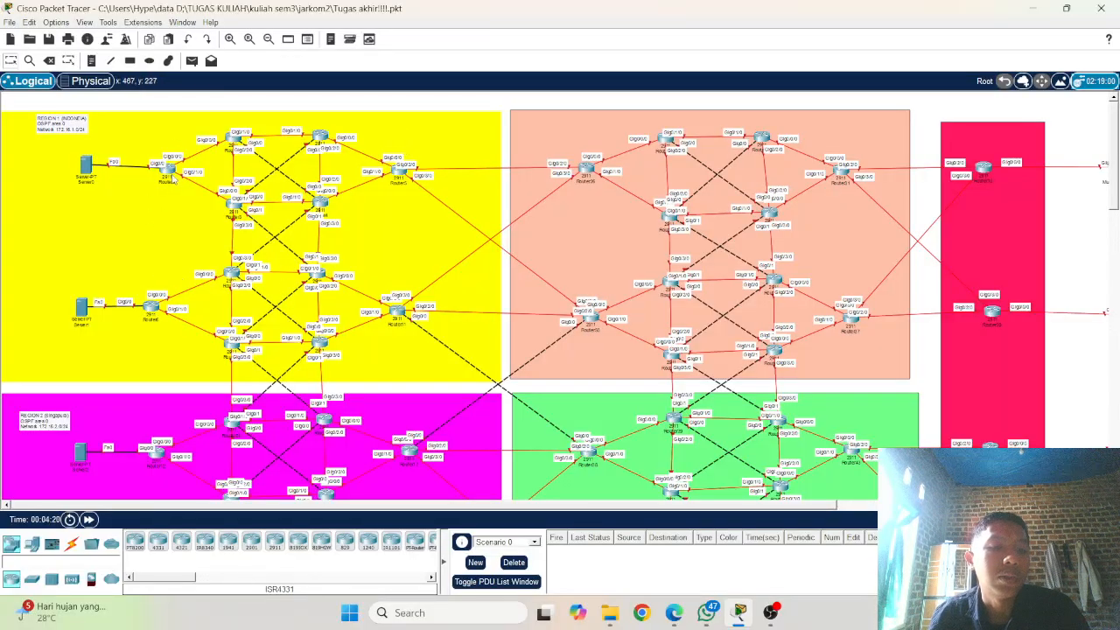
scroll(247, 293, down, 4)
scroll(294, 251, up, 3)
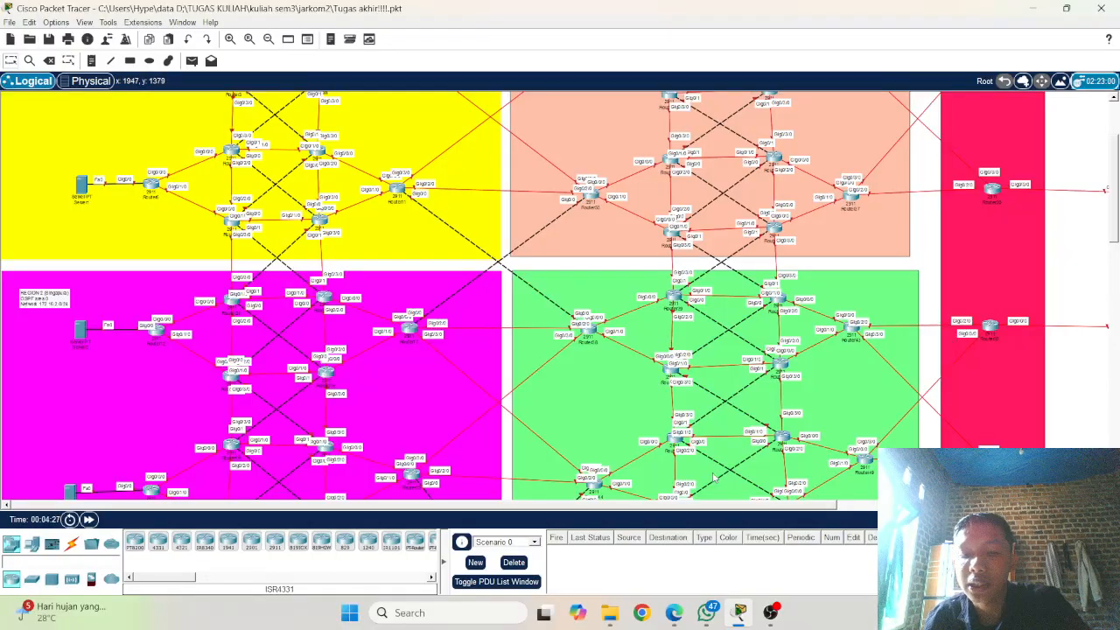
Step: Switch to WhatsApp and review the assignment photos through to the last one with the task list
click(705, 612)
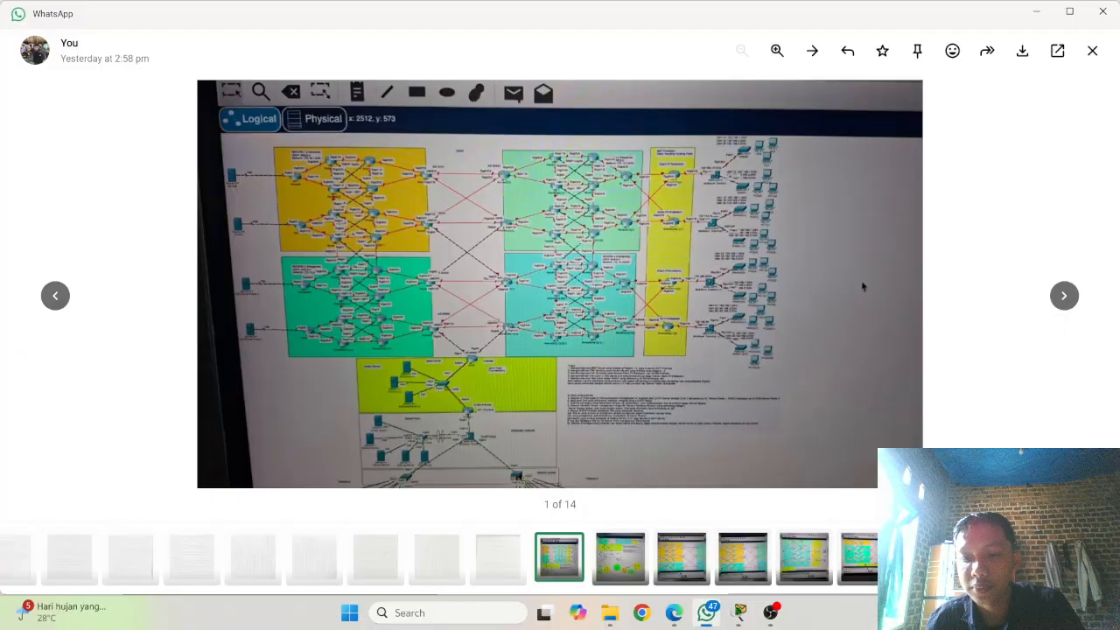
click(1049, 558)
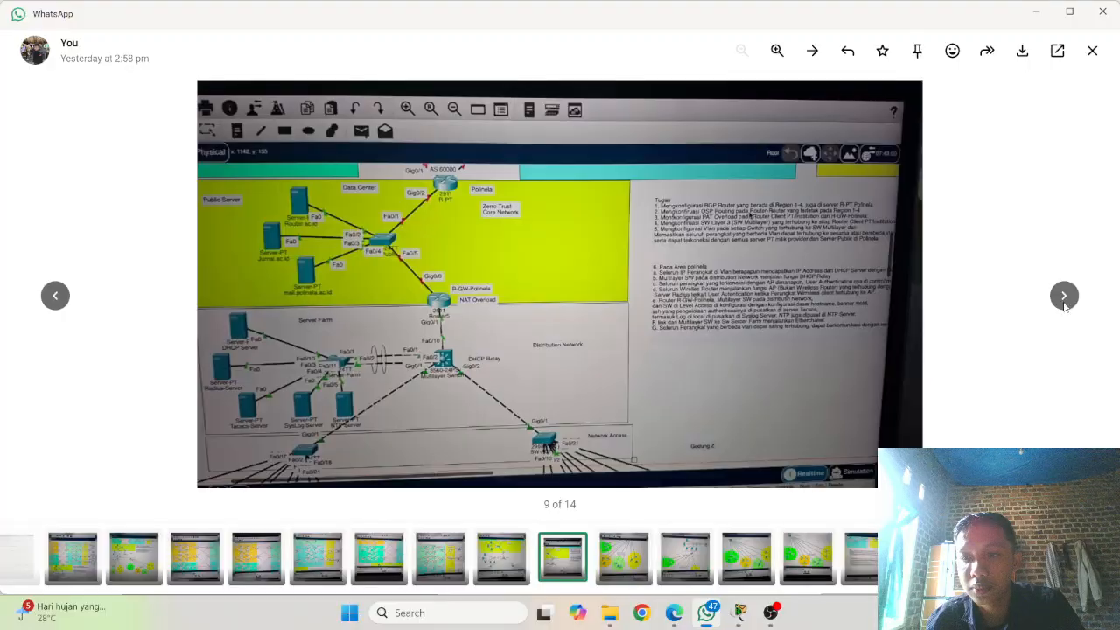
click(857, 556)
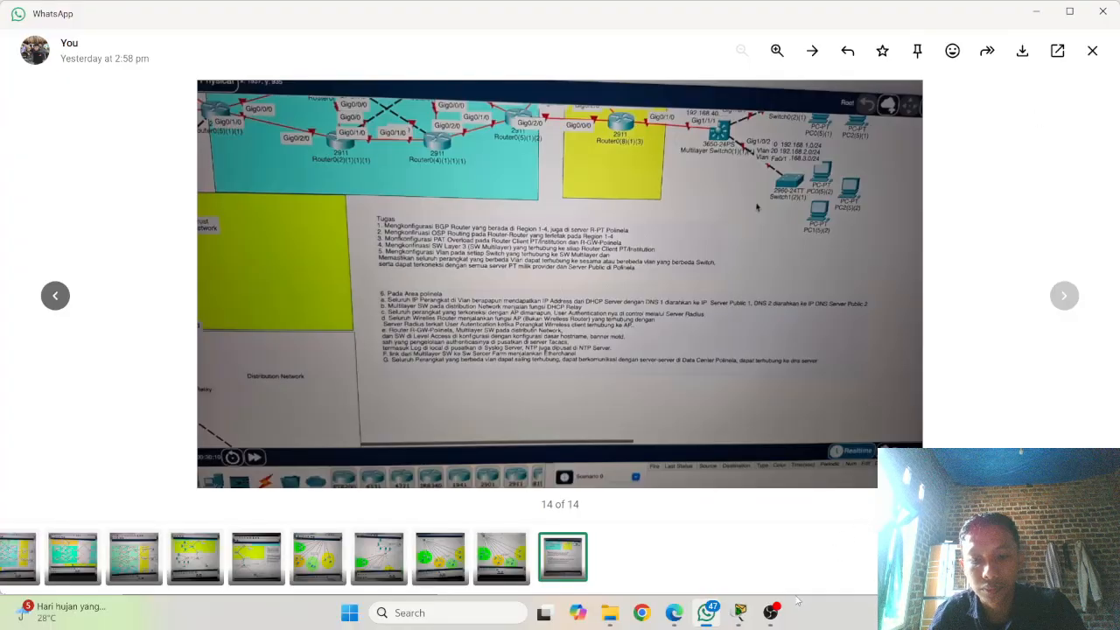
Step: Switch back to Cisco Packet Tracer and open the command line interface of Router0 in Region 1
click(740, 613)
scroll(490, 366, up, 2)
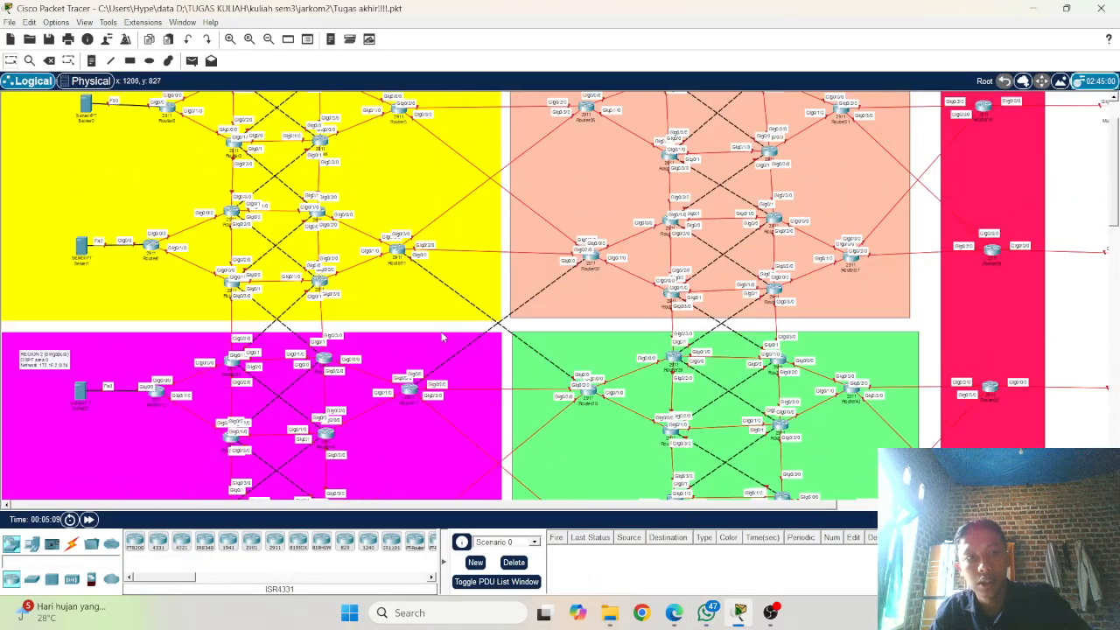
scroll(174, 214, up, 1)
scroll(175, 215, up, 1)
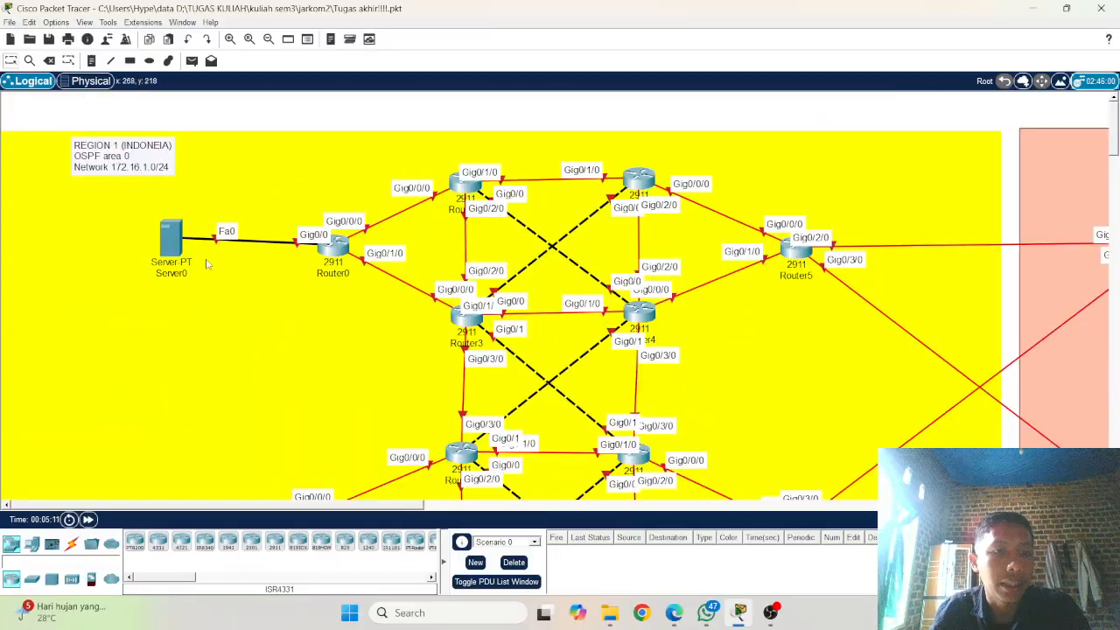
click(341, 251)
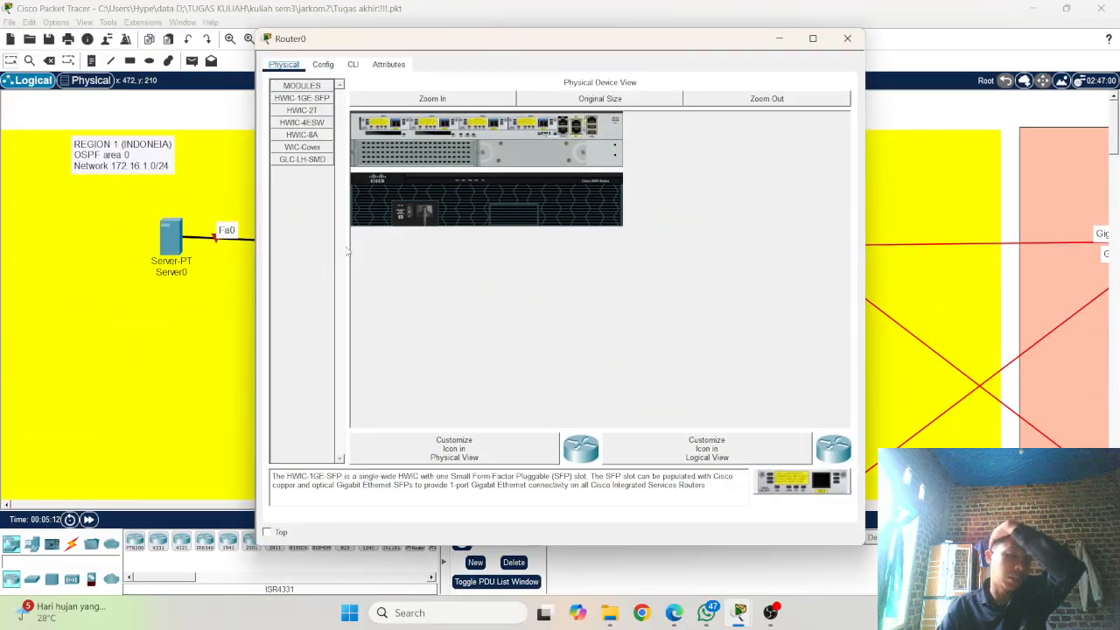
click(323, 65)
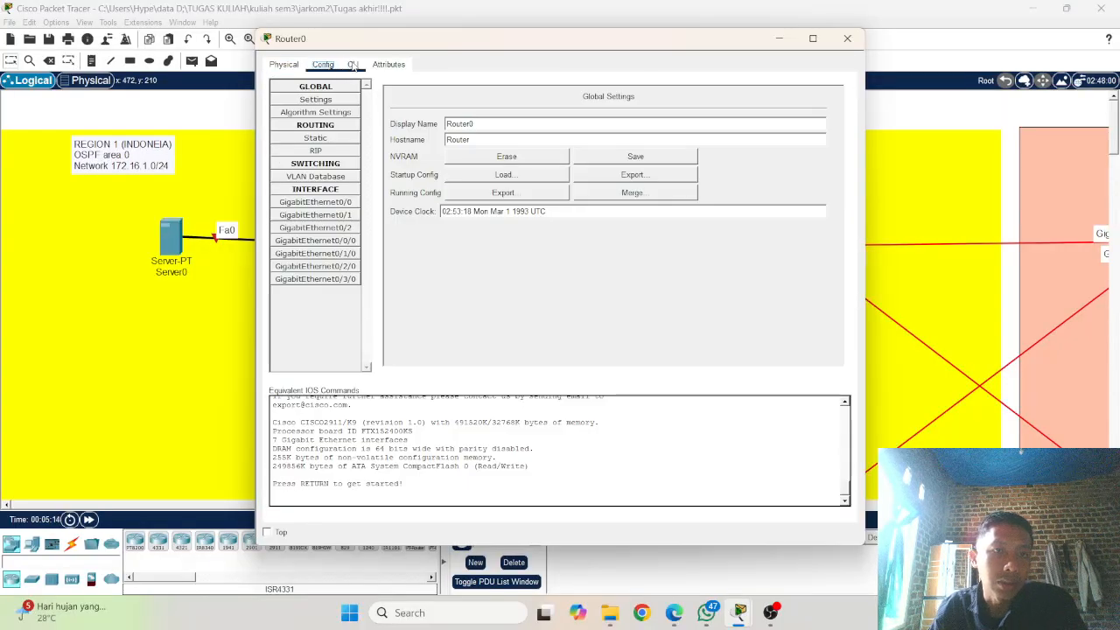
click(353, 65)
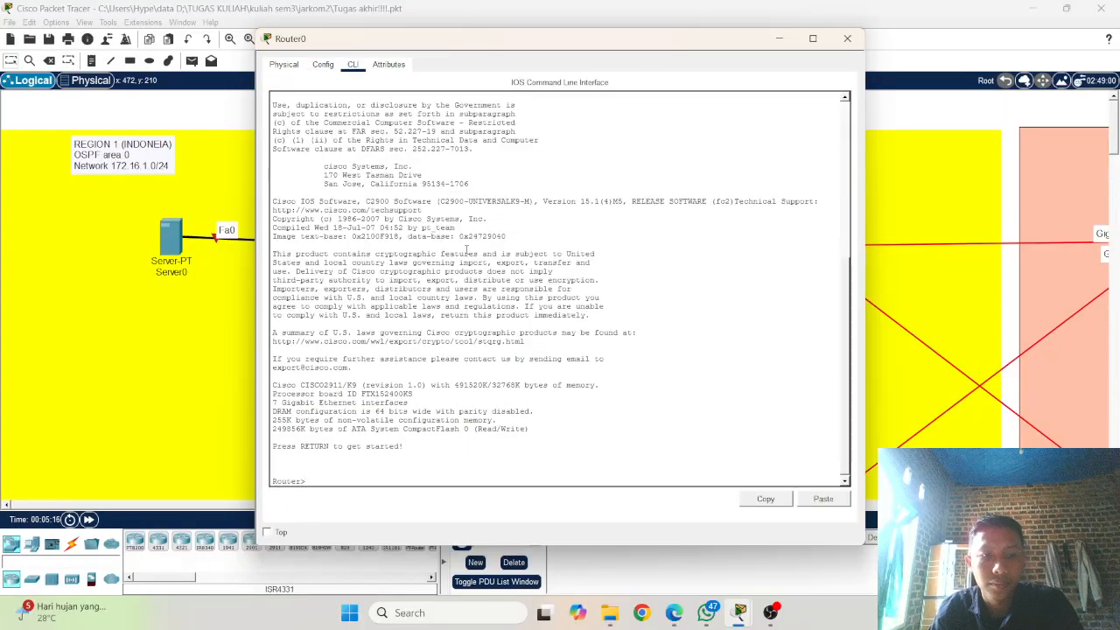
Step: Enter privileged mode with enable and global configuration mode with configure terminal on Router0
key(Return)
key(Return)
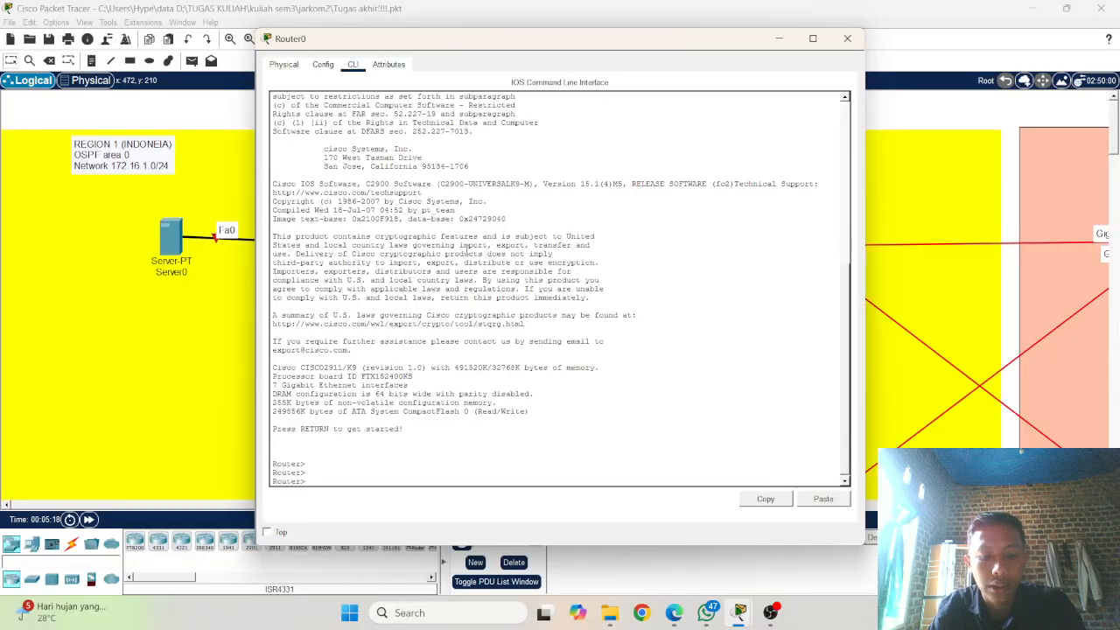
text(ena)
key(Tab)
key(Return)
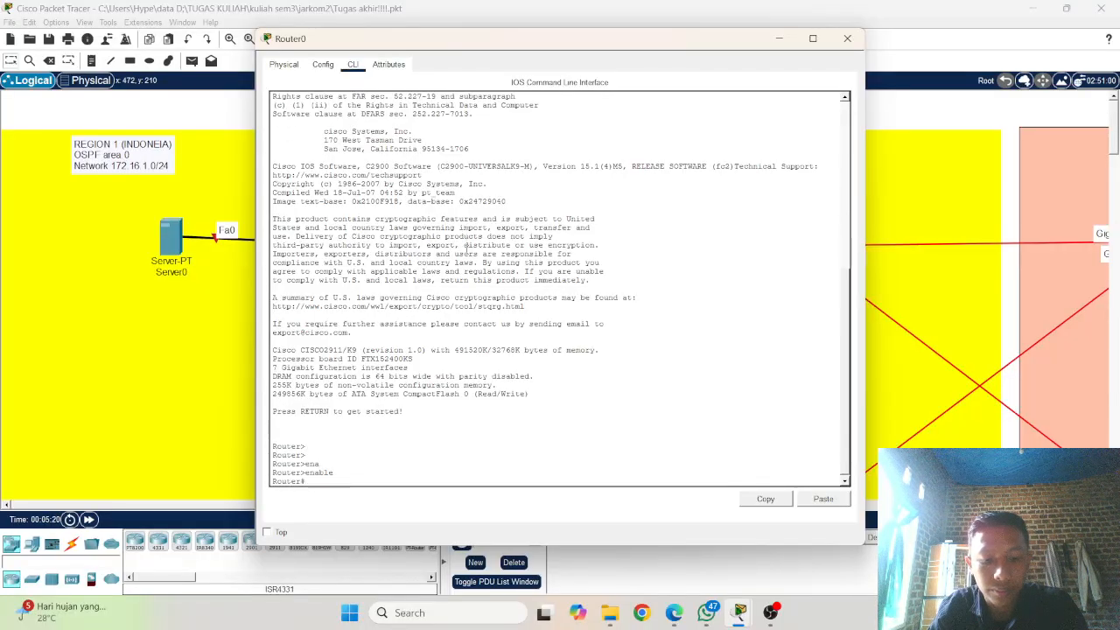
text(conf)
key(BackSpace)
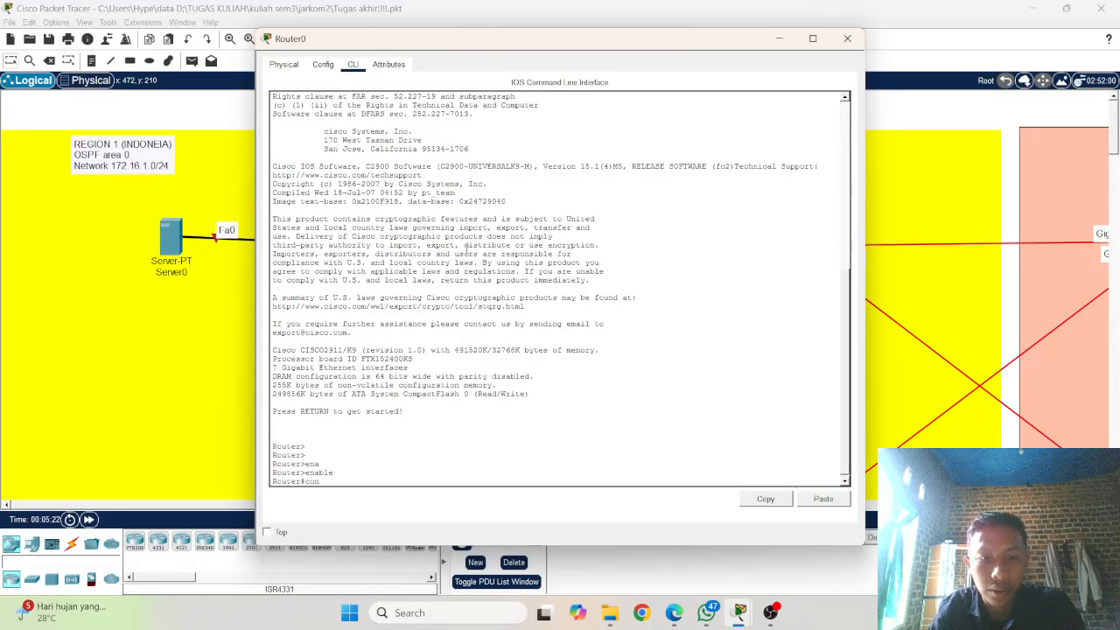
key(Tab)
text(t)
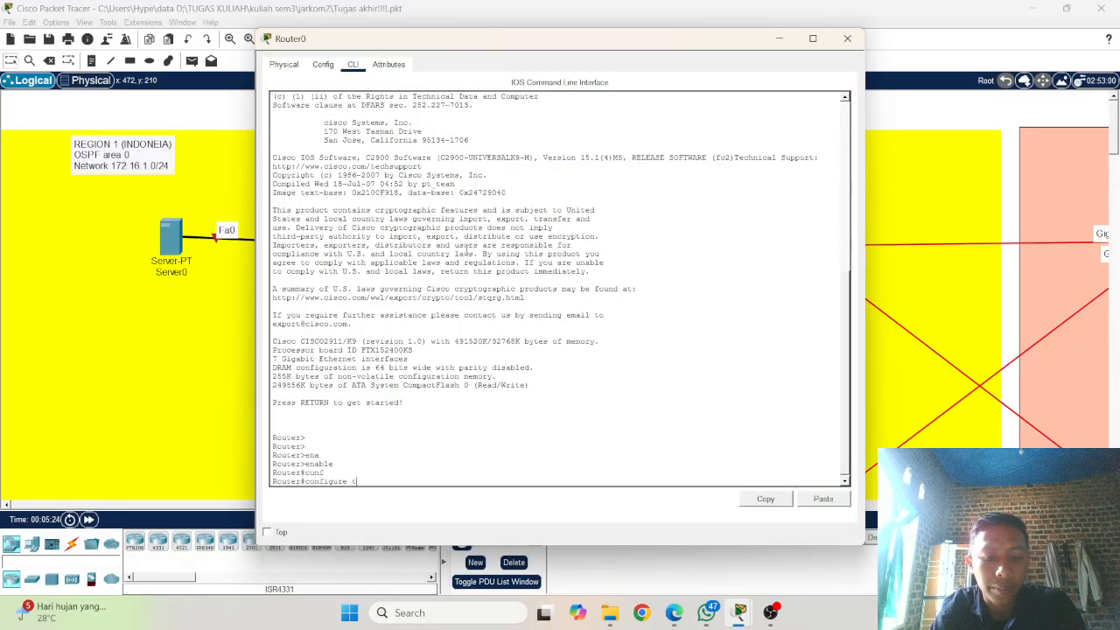
text(er)
key(Tab)
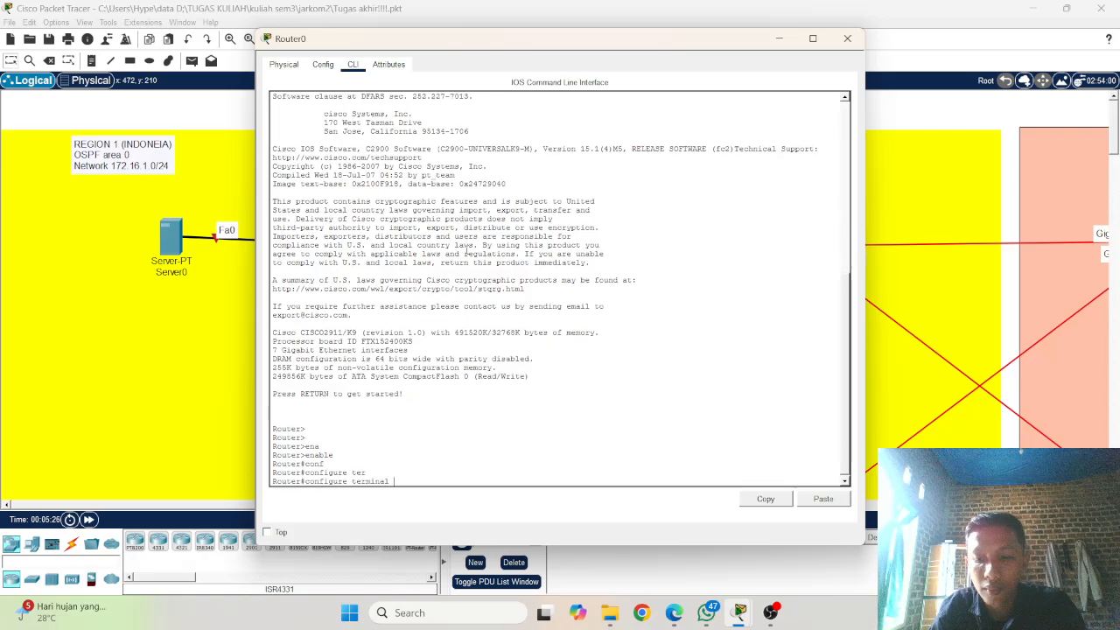
key(Return)
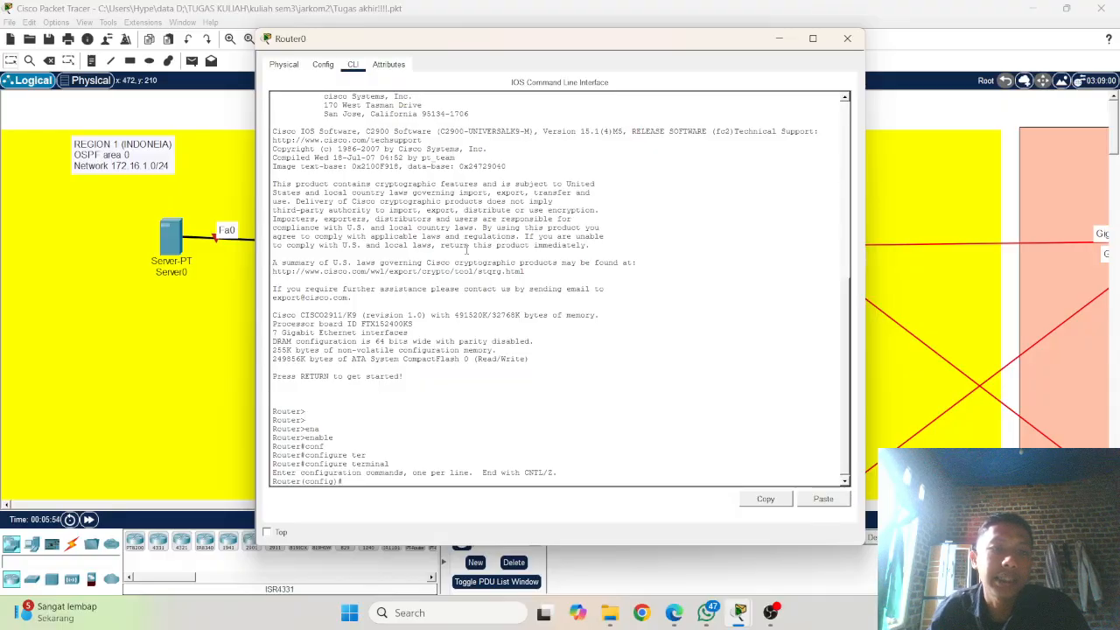
click(847, 38)
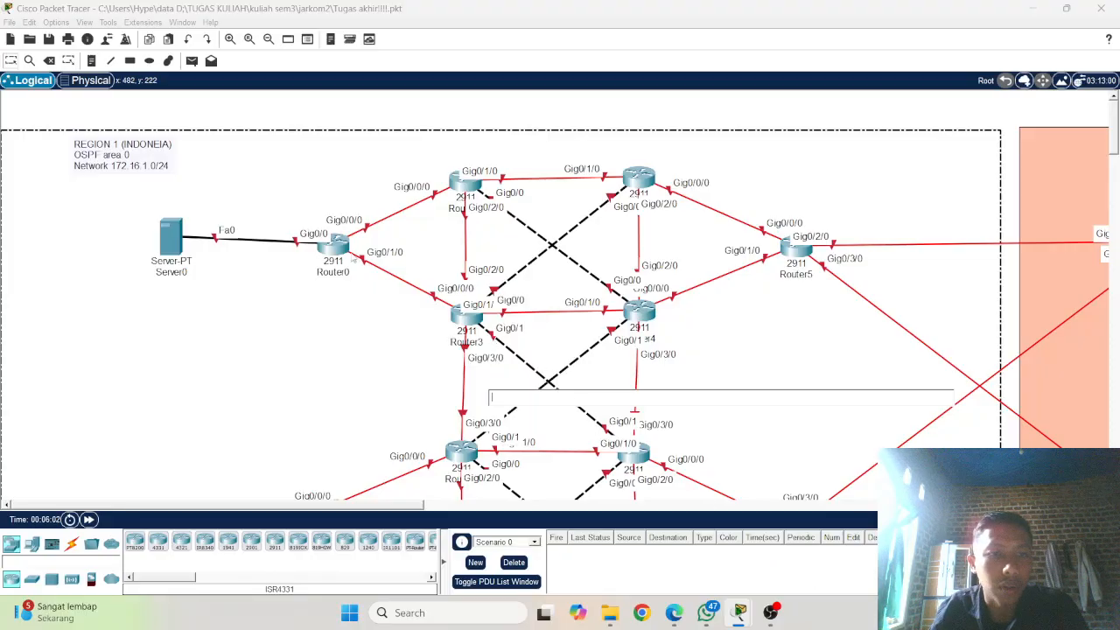
click(336, 247)
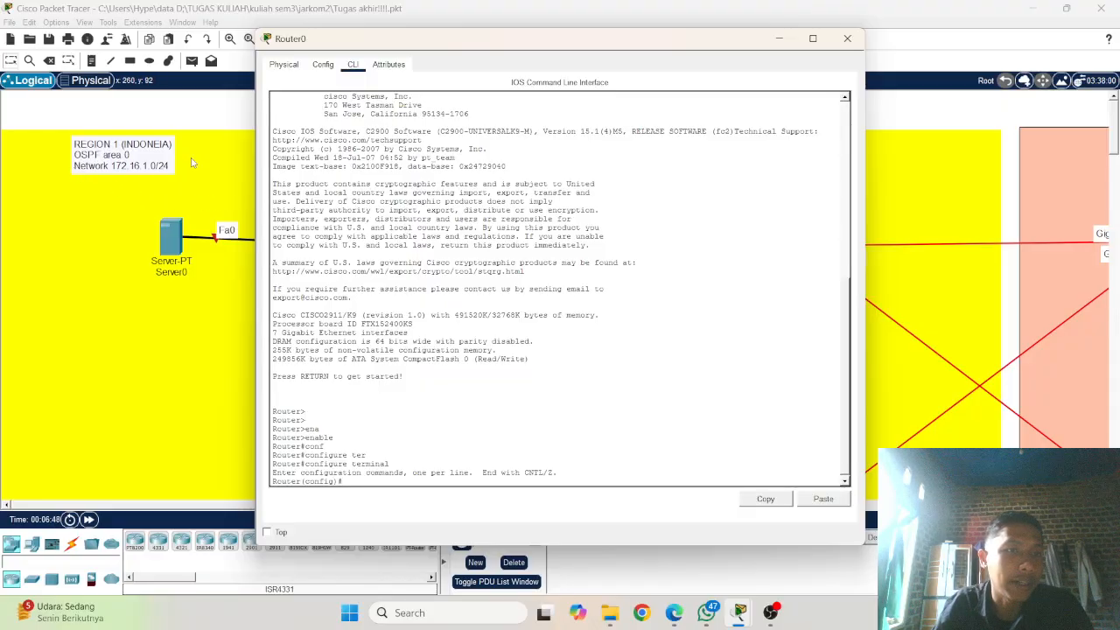
scroll(216, 315, down, 3)
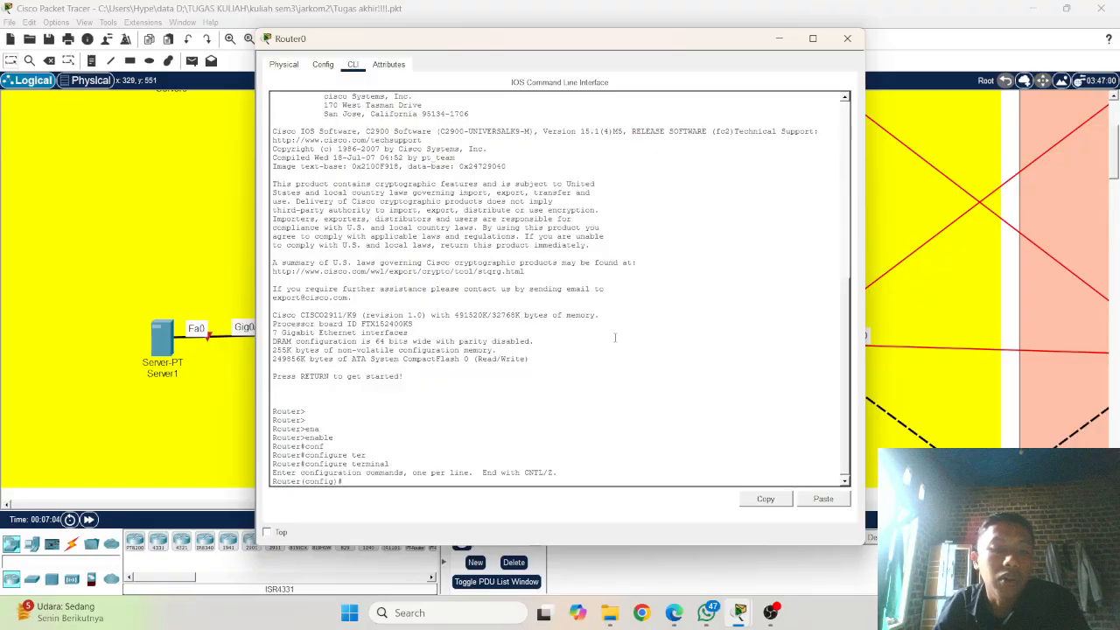
click(158, 202)
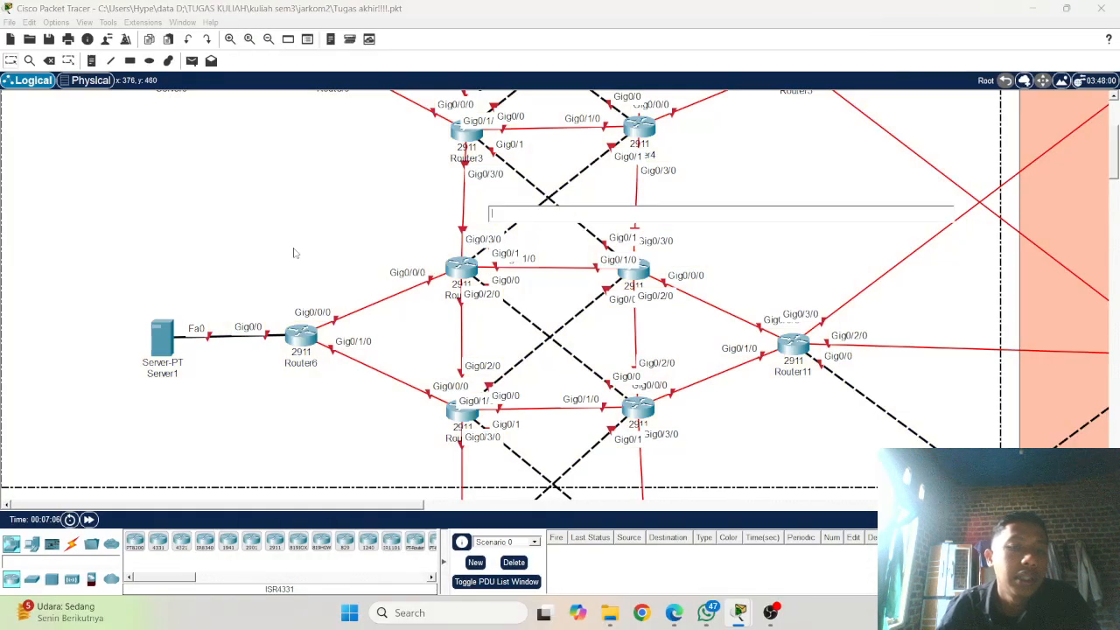
scroll(447, 282, up, 4)
Step: Reopen the command line of Router0 and set its hostname to R1
click(325, 253)
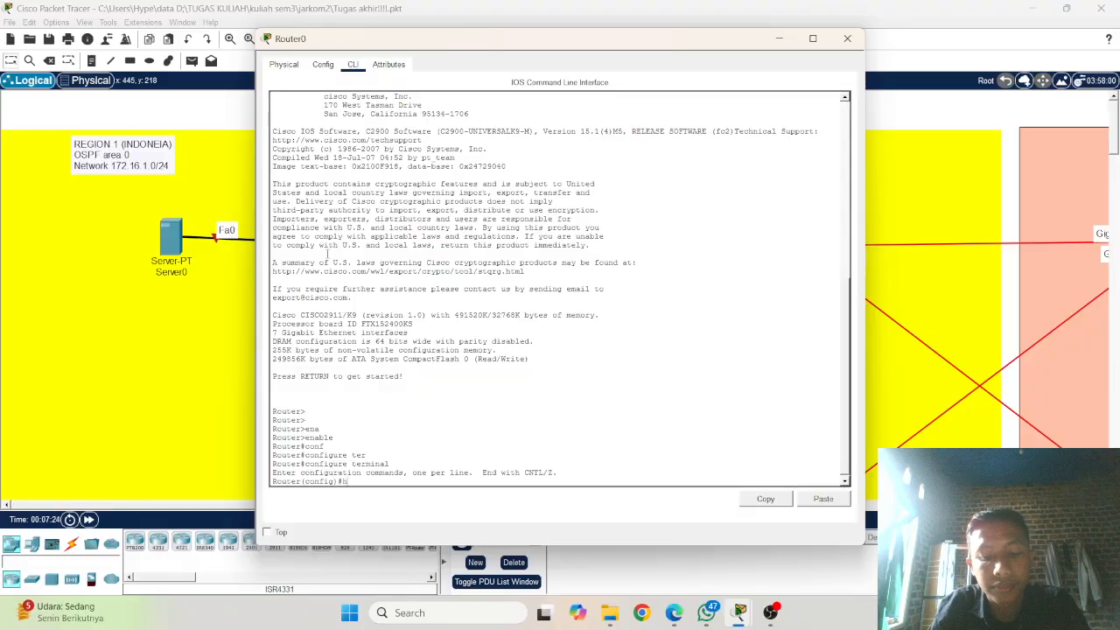
text(os)
key(Tab)
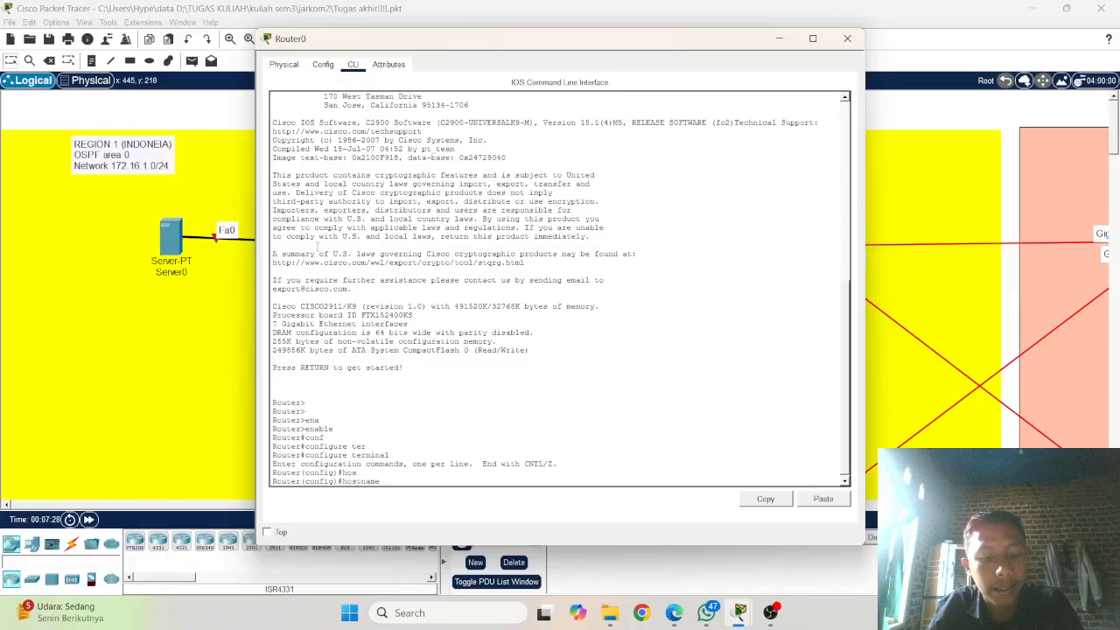
text(R1)
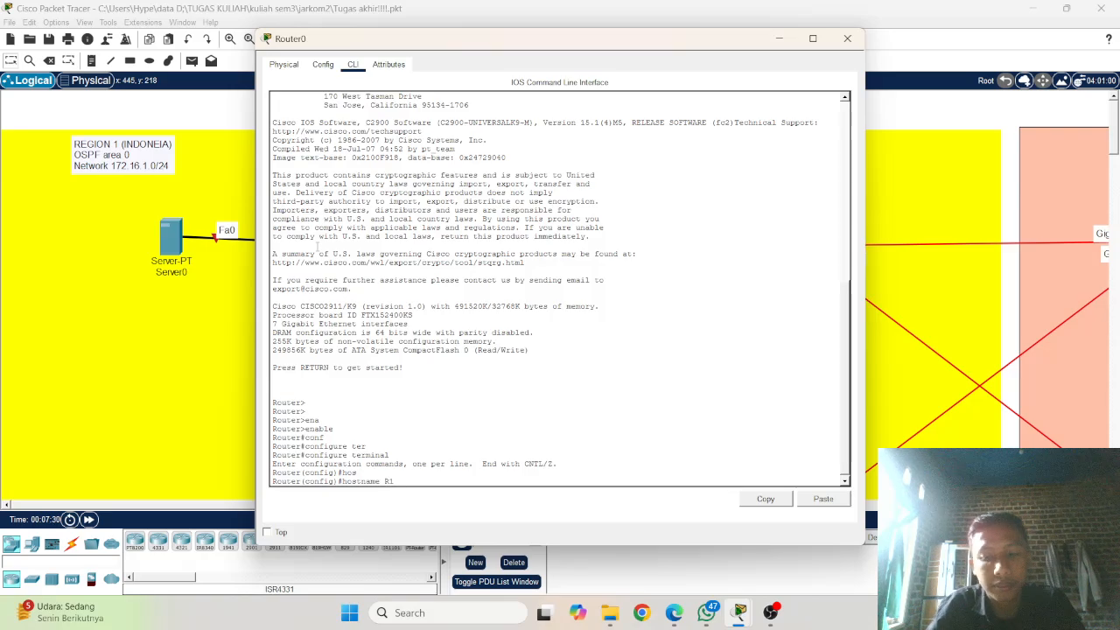
key(Return)
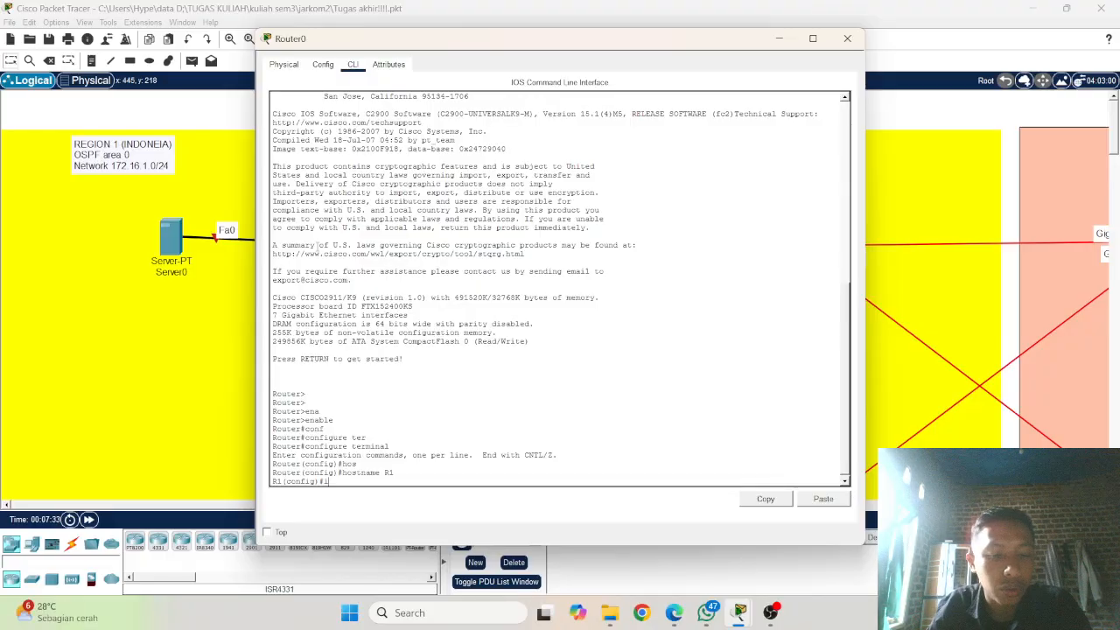
text(ip )
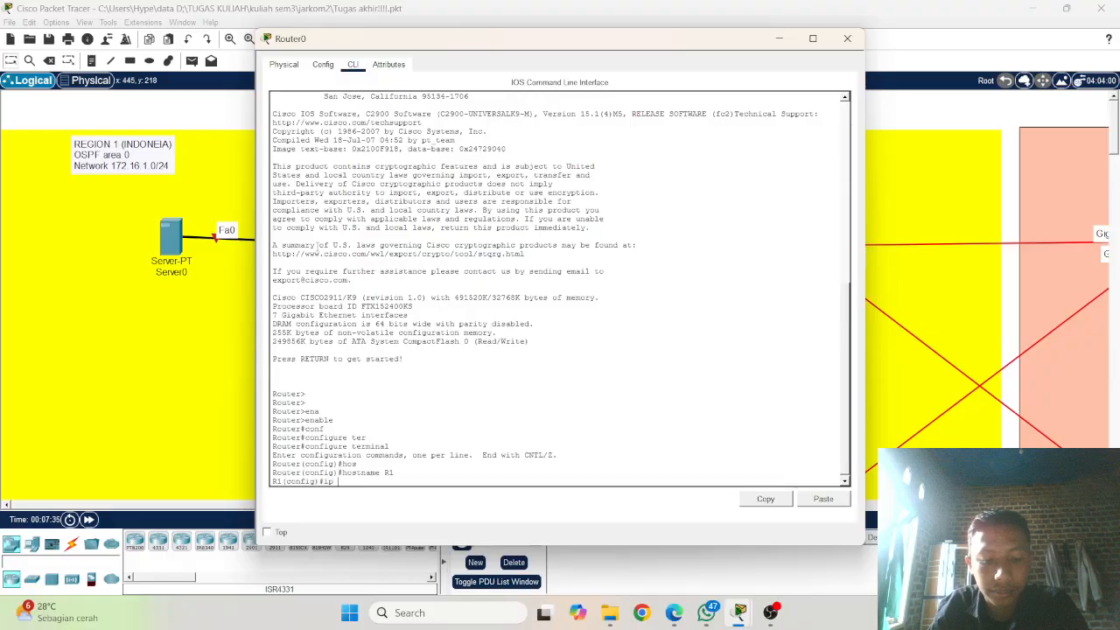
text(add)
key(Tab)
key(Tab)
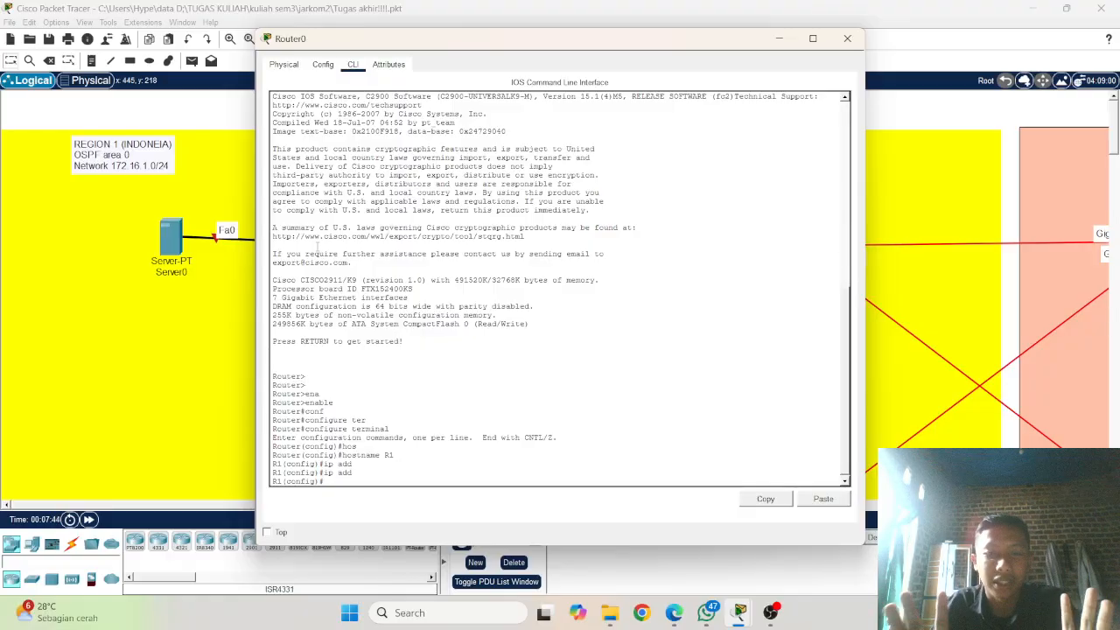
Step: Enter interface configuration mode for gigabitEthernet 0/0 on R1, checking the port label facing Server0 in the topology
text(nt)
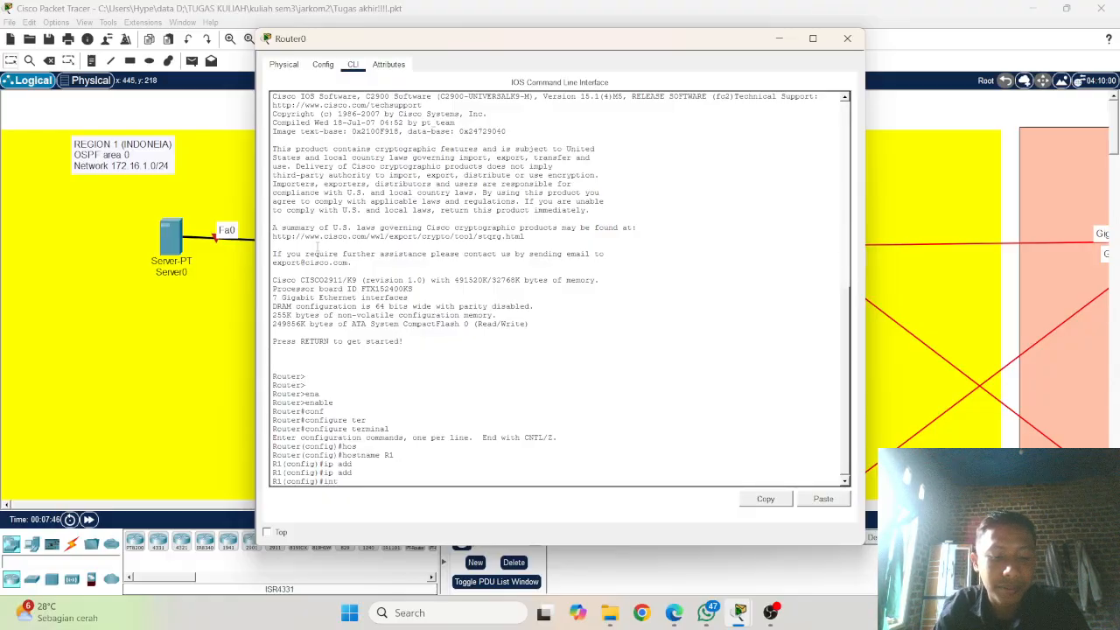
text(er)
key(Tab)
text(g)
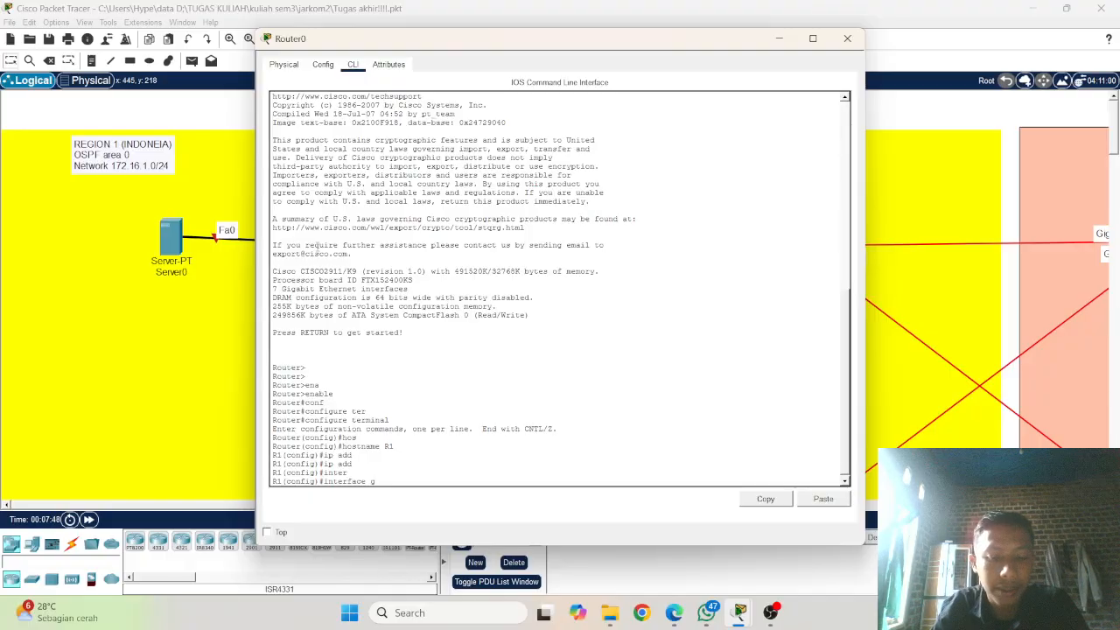
text(iga)
key(Tab)
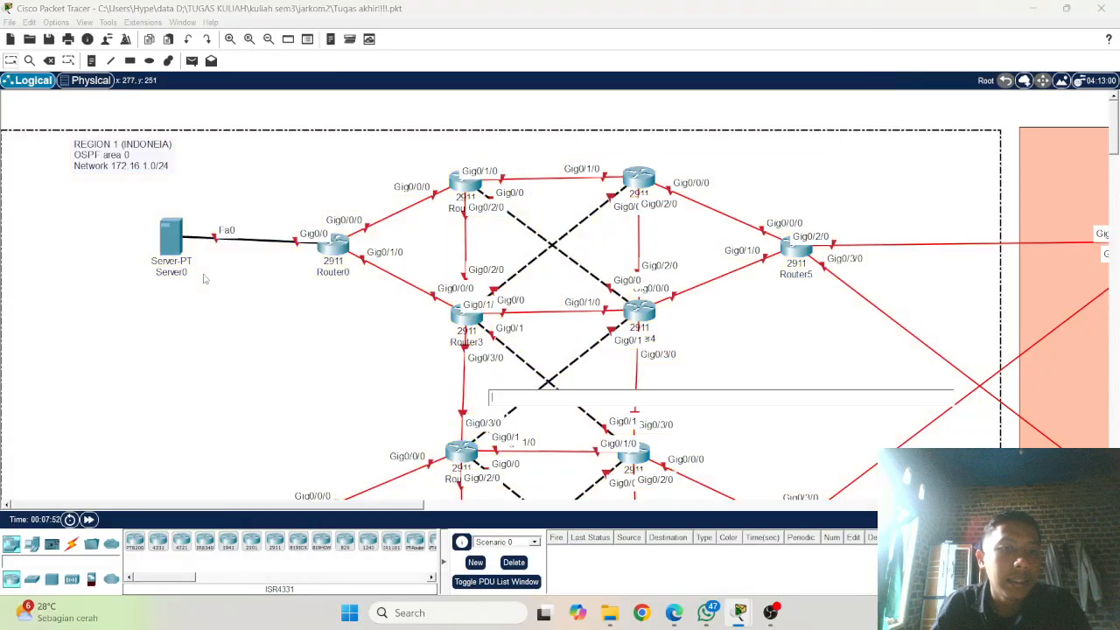
click(209, 275)
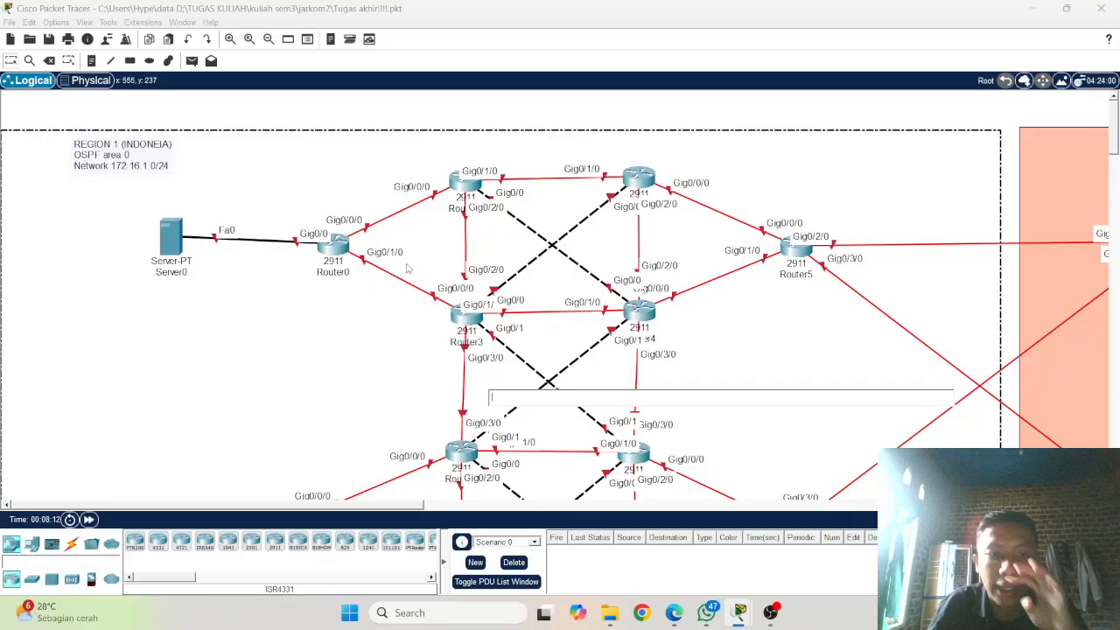
click(333, 247)
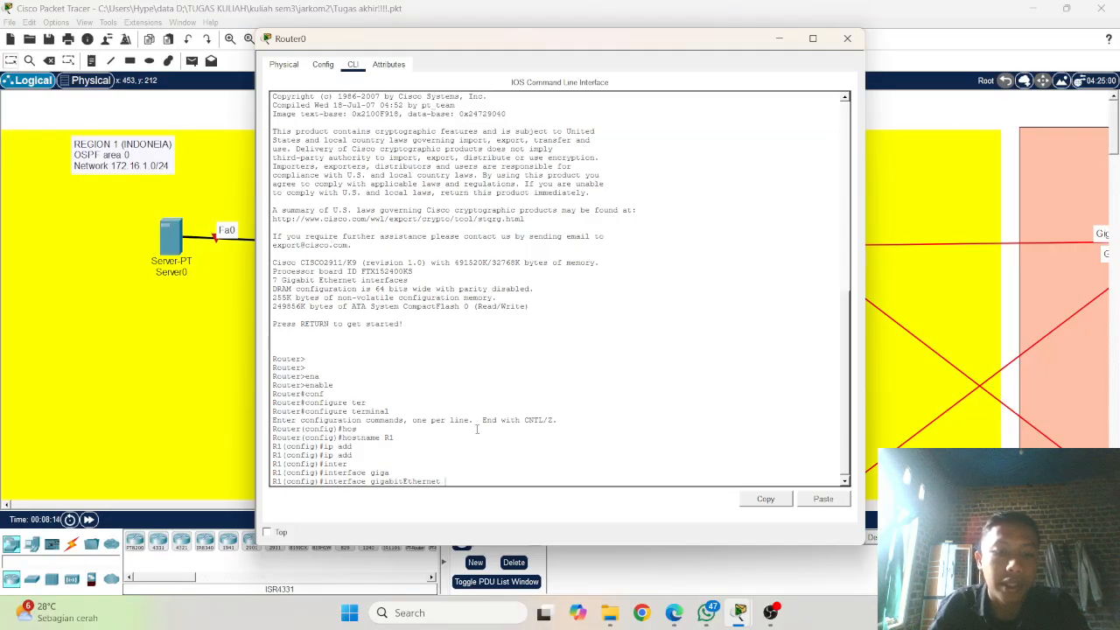
text(0/1)
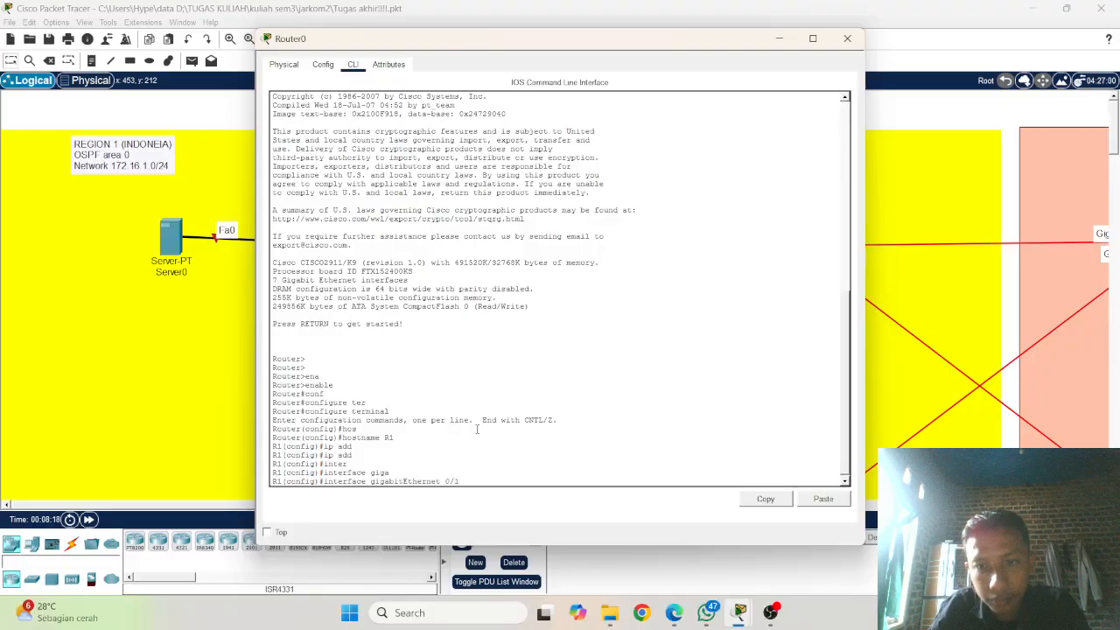
key(BackSpace)
text(0)
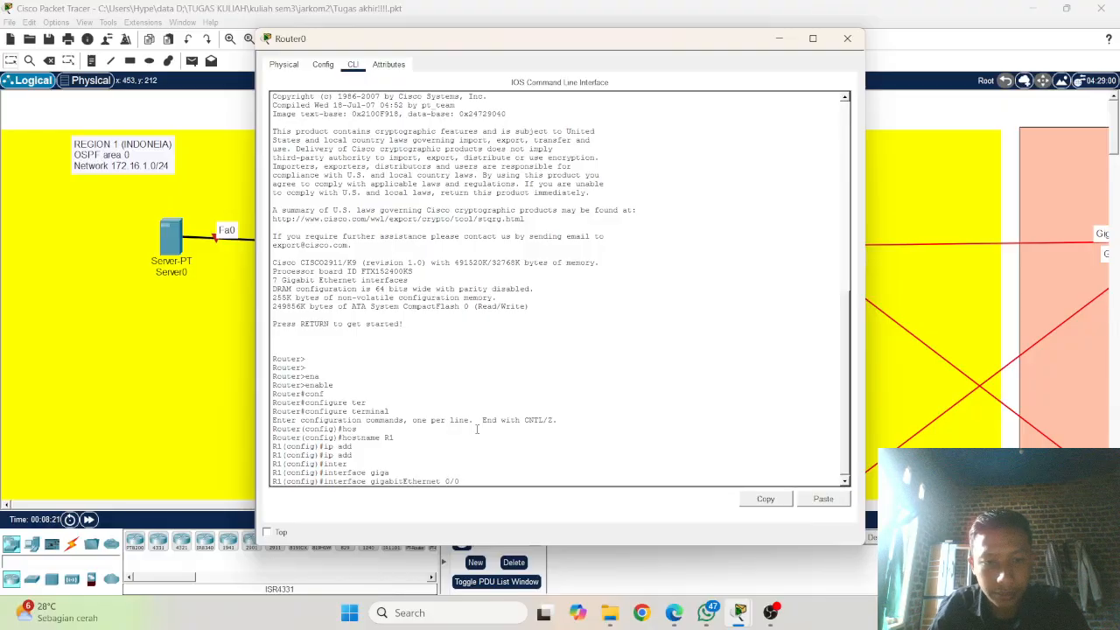
key(Return)
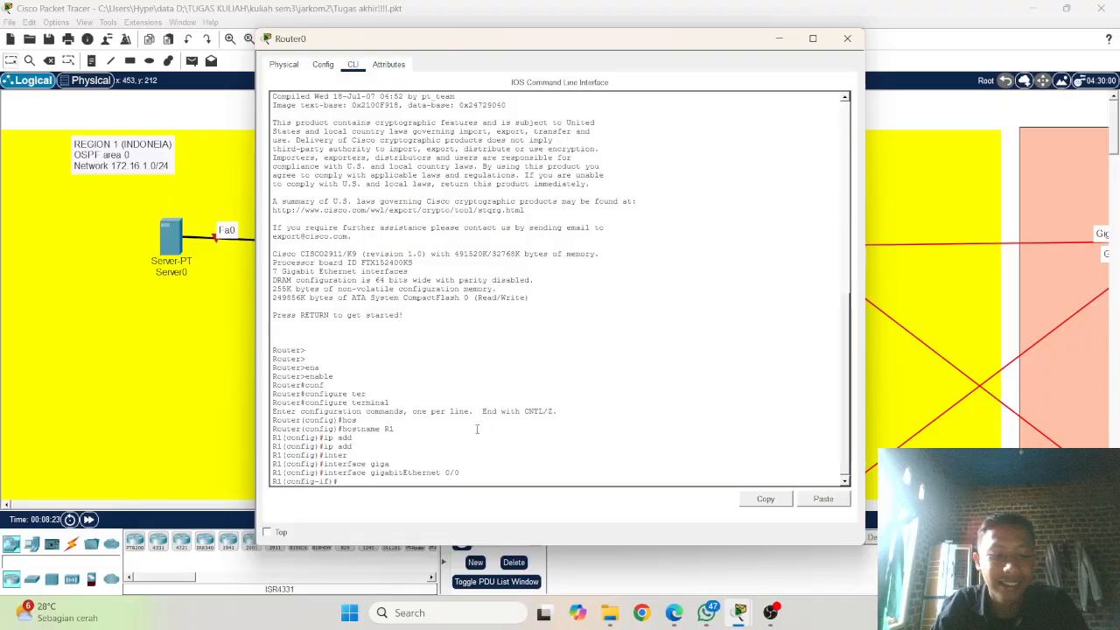
Step: Assign IP address 10.0.0.1 with subnet mask 255.255.255.0 to R1's gigabitEthernet 0/0 interface
text(ip)
text( daa)
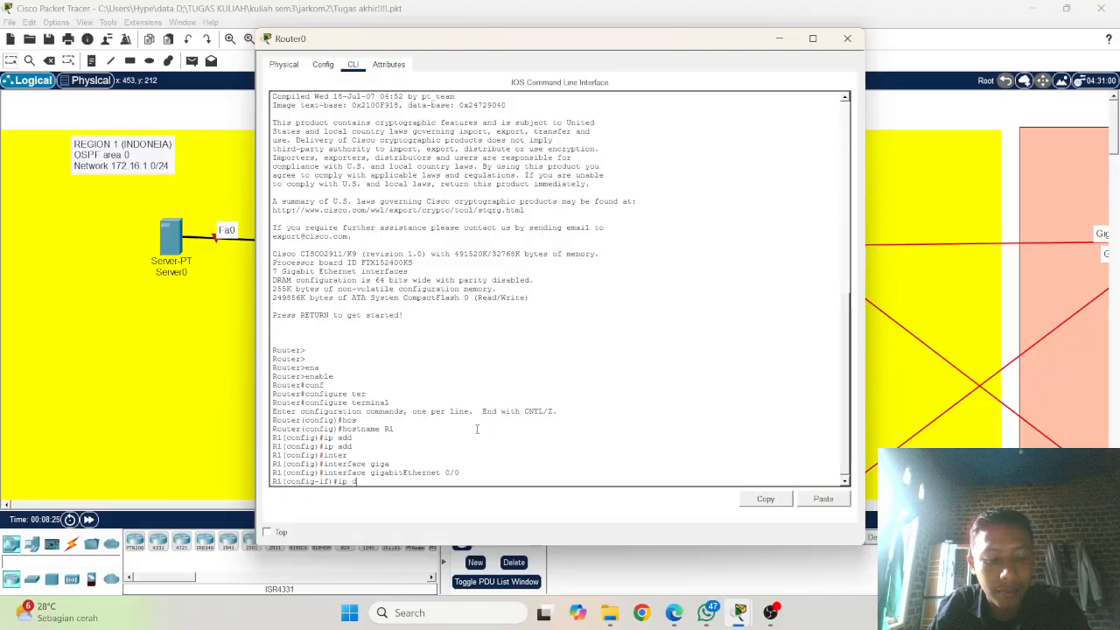
key(Tab)
key(BackSpace)
key(BackSpace)
key(BackSpace)
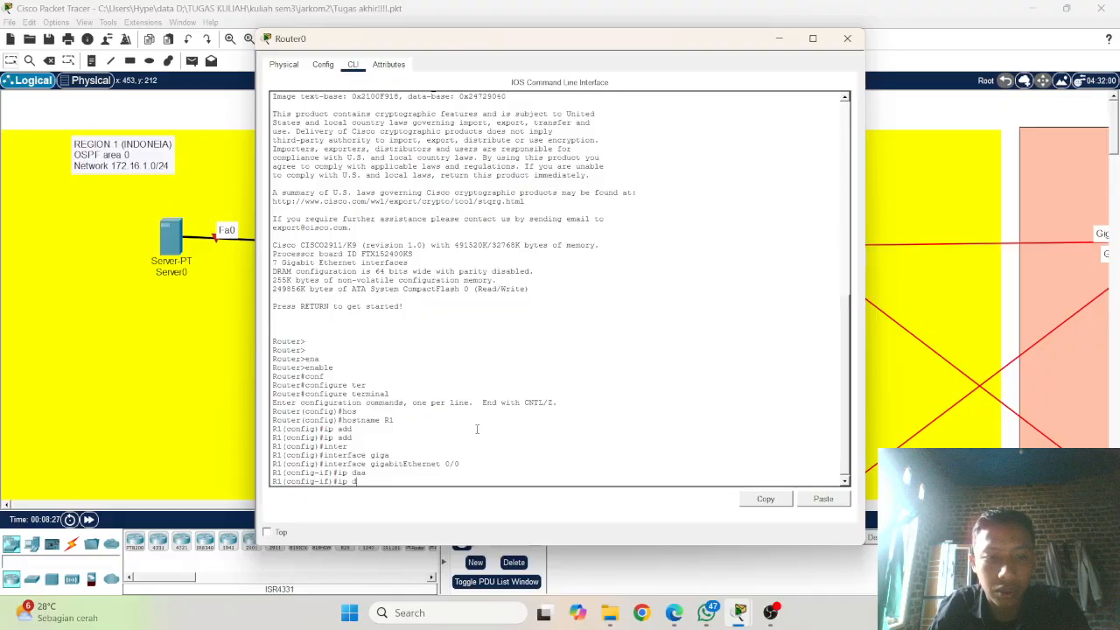
text(add)
key(Tab)
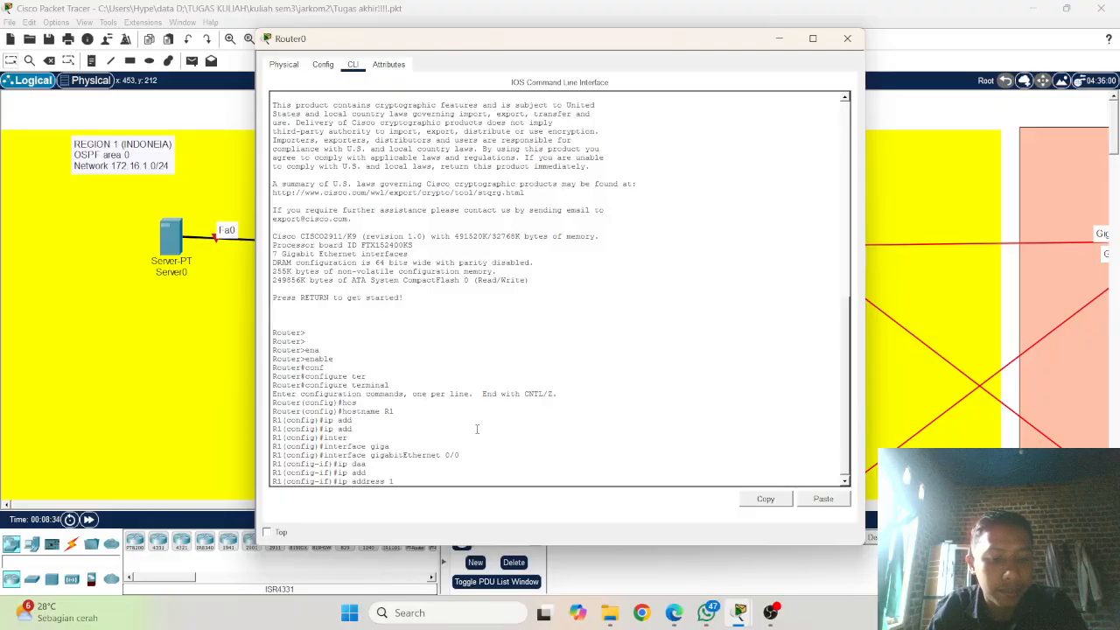
text(19.1)
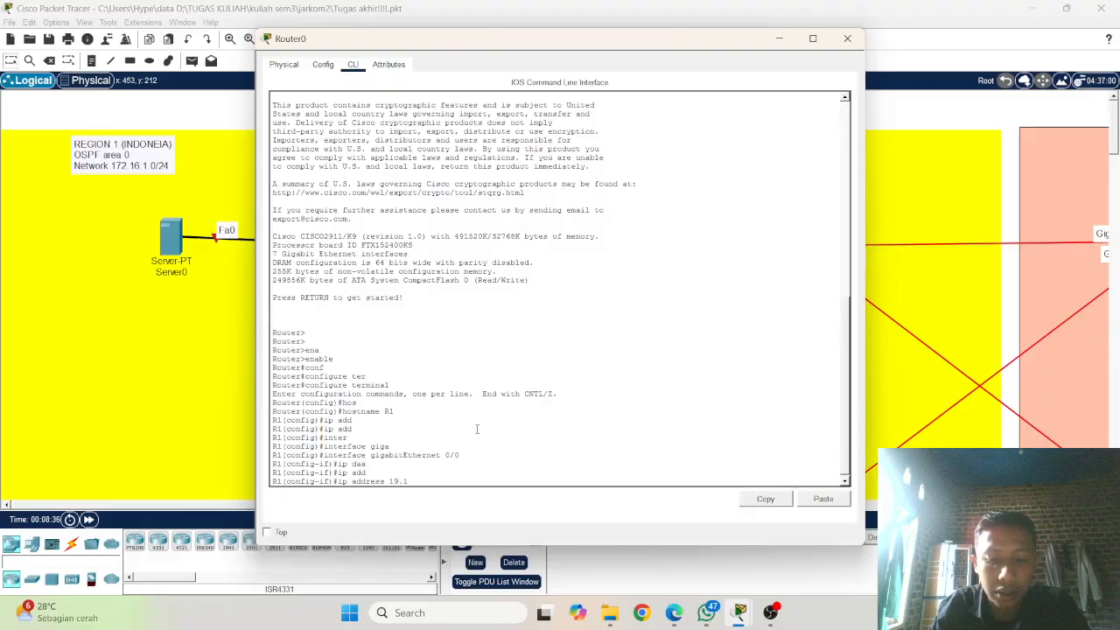
text(0)
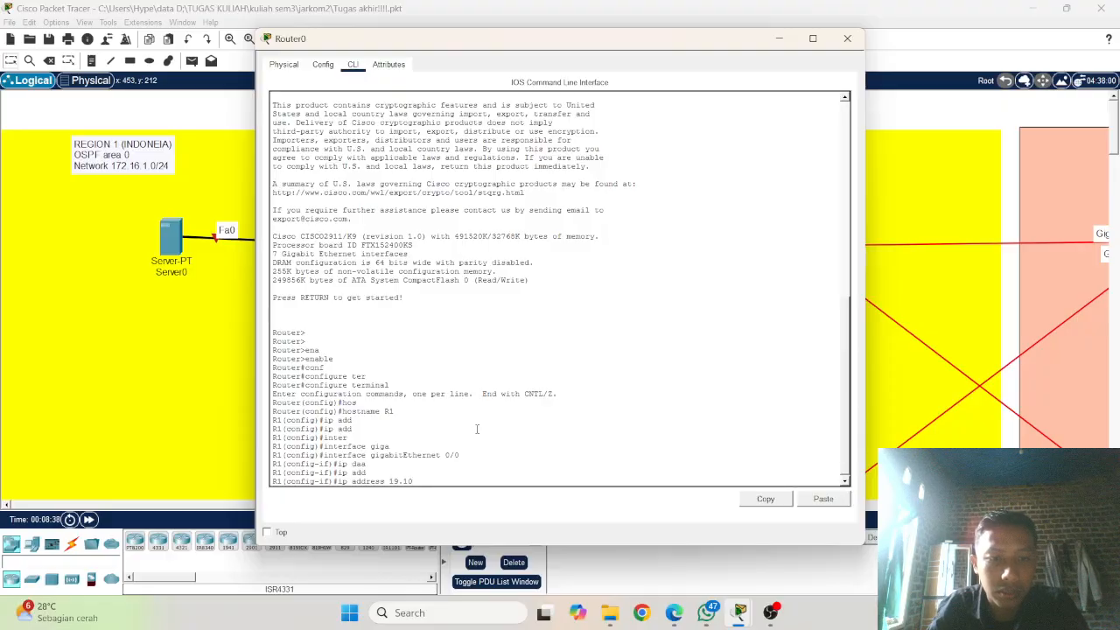
key(BackSpace)
key(BackSpace)
key(BackSpace)
key(BackSpace)
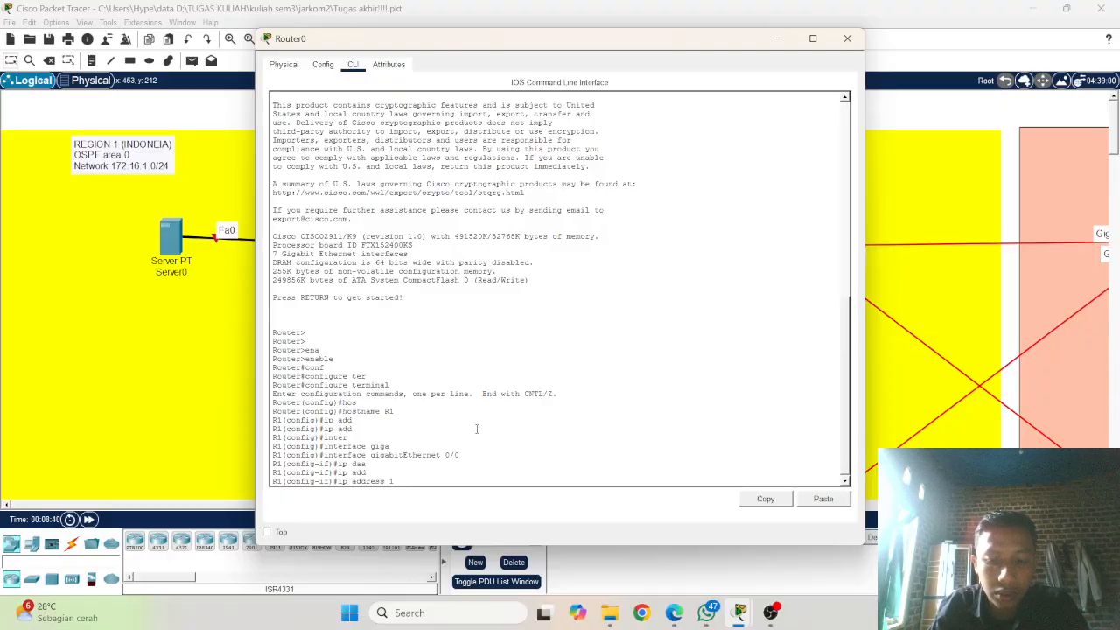
text(0.1.)
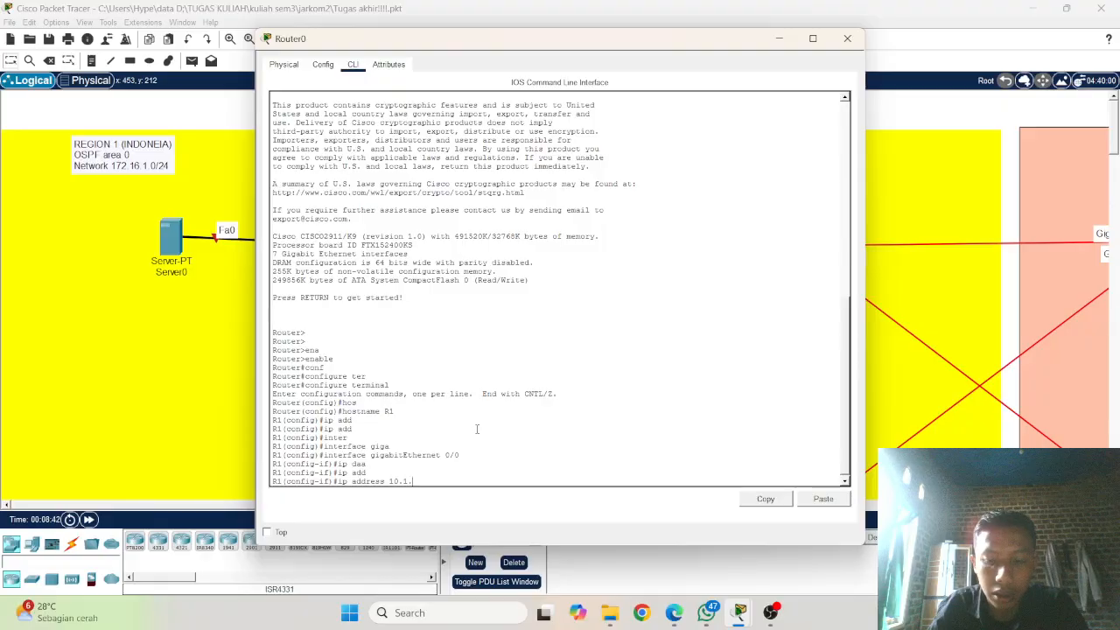
text(0)
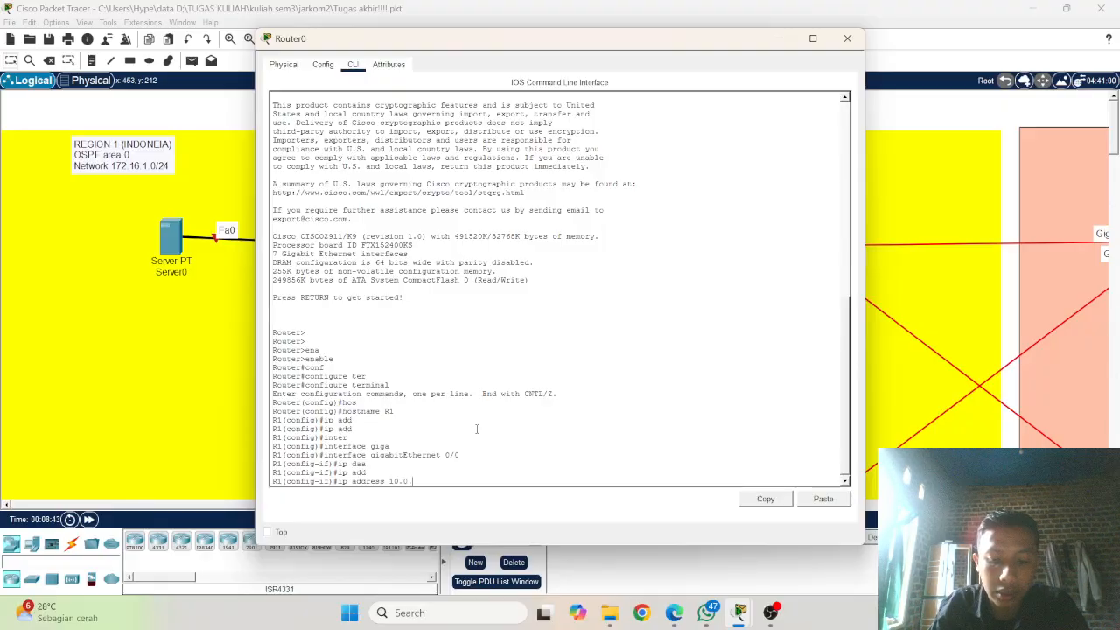
text(0)
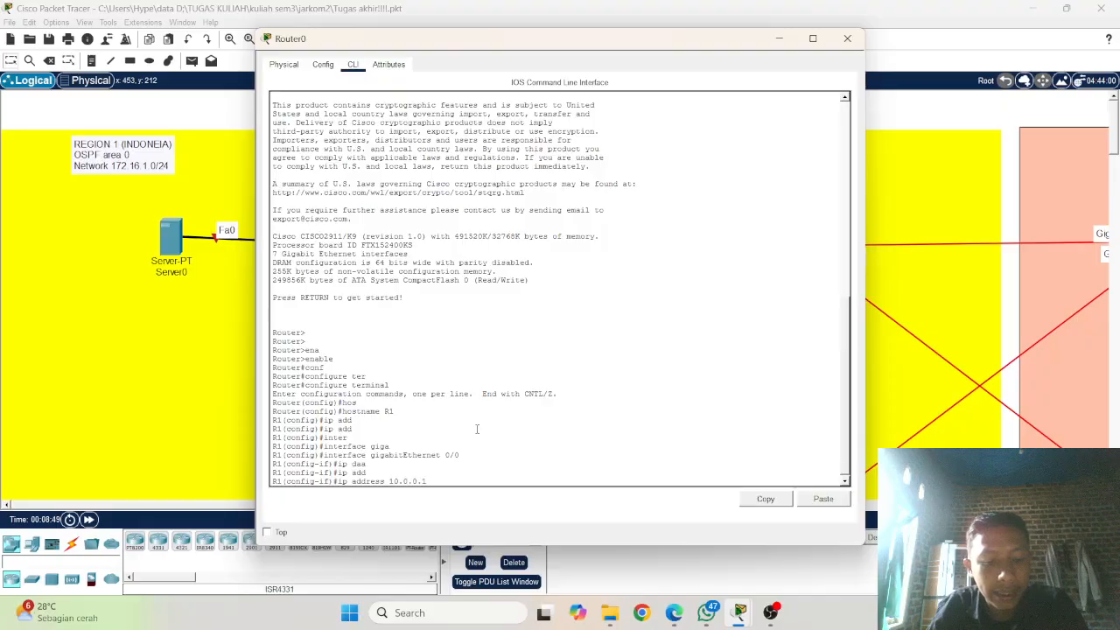
text(25)
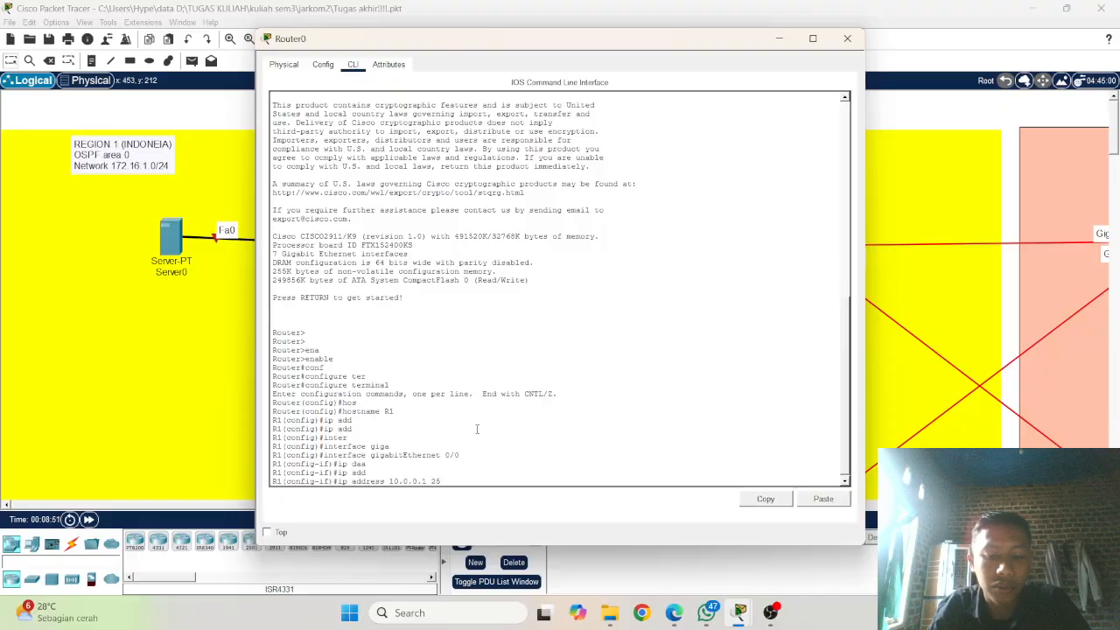
text(5.255)
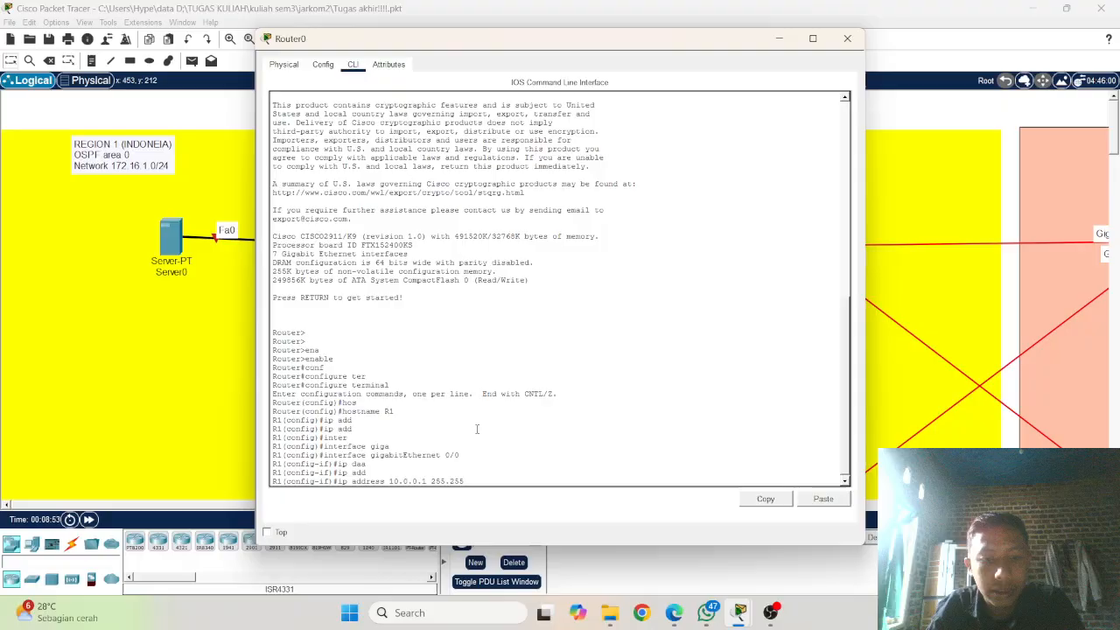
text(.255.0)
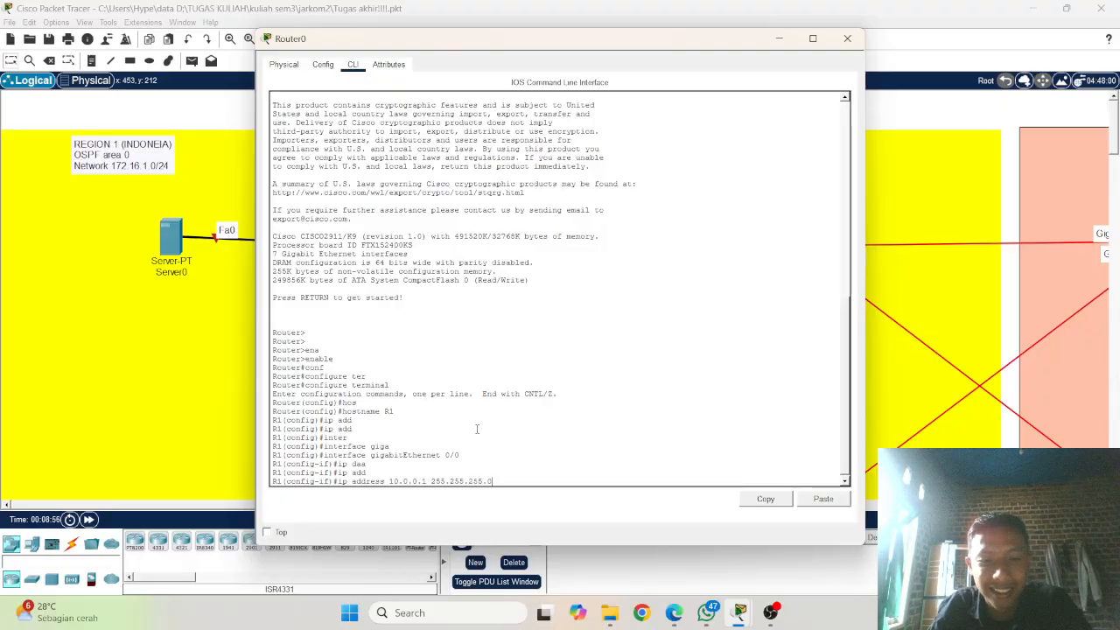
key(Return)
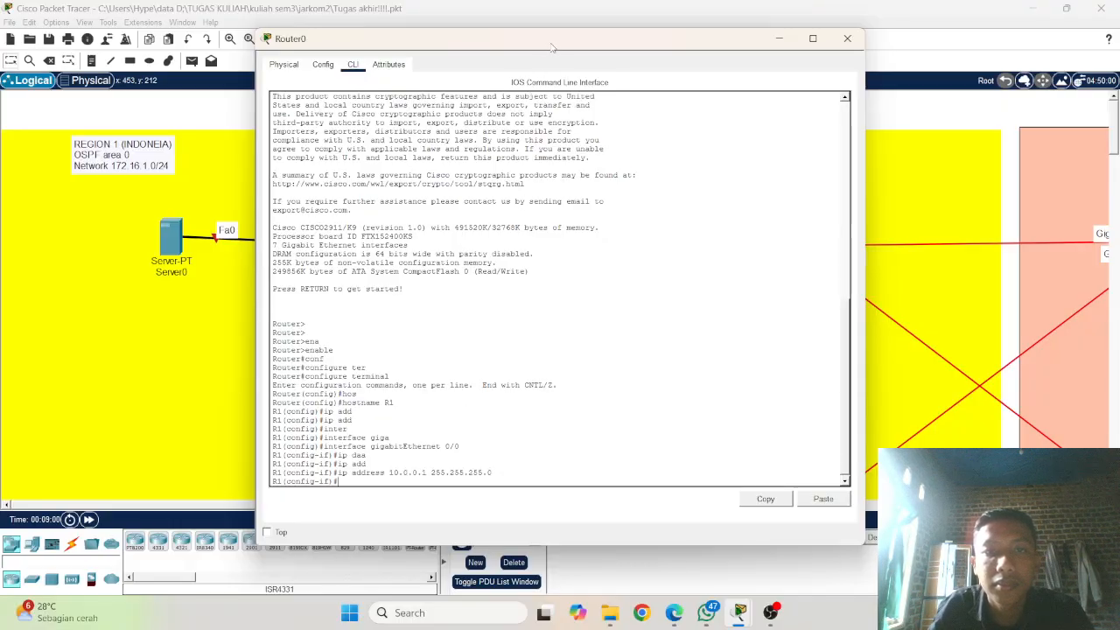
Step: Bring up R1's gigabitEthernet 0/0 interface with the no shutdown command
drag(551, 43, 519, 40)
click(498, 393)
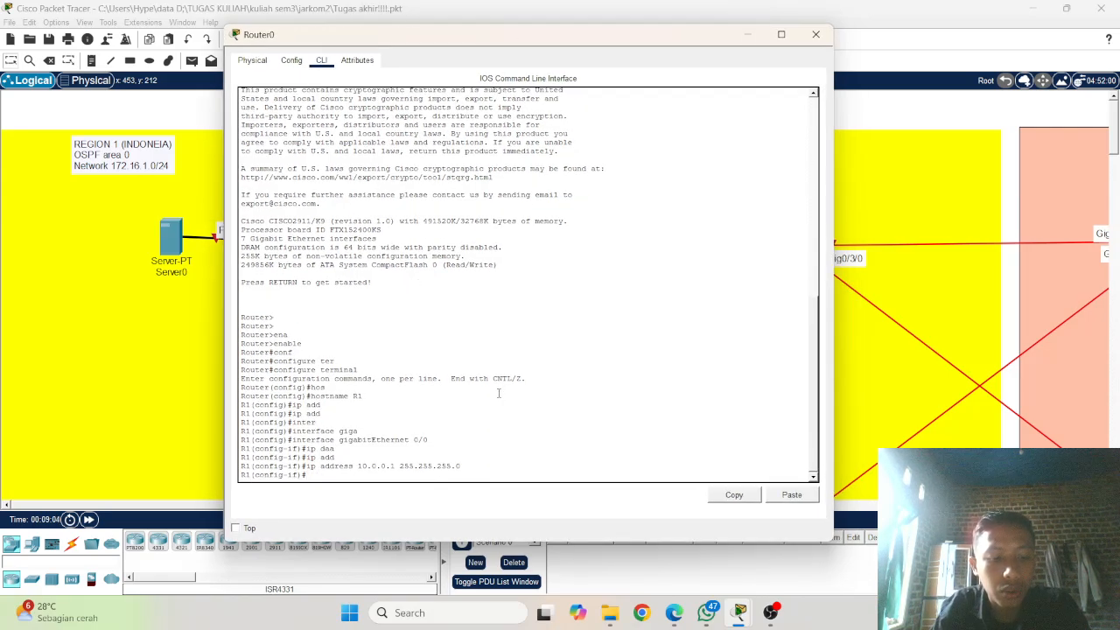
text(sh)
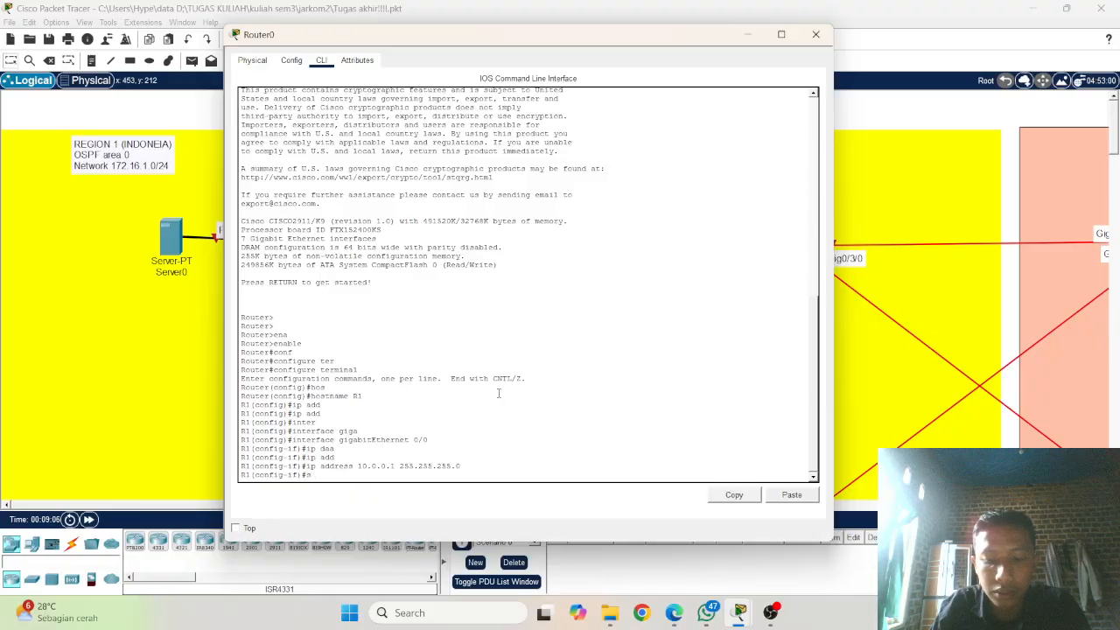
text( shu)
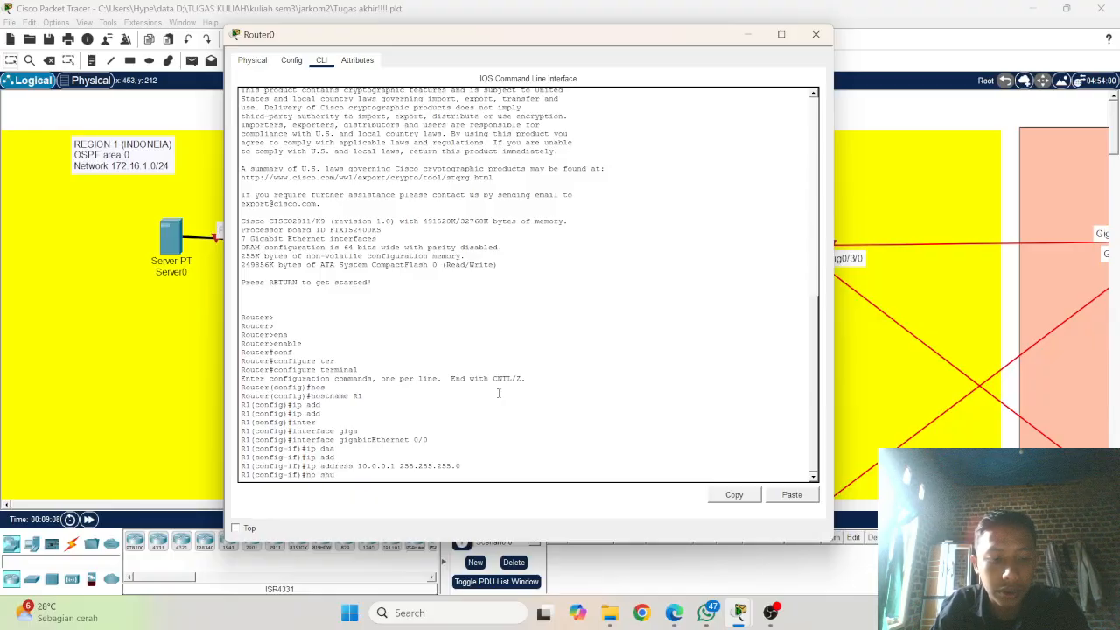
key(Tab)
key(Return)
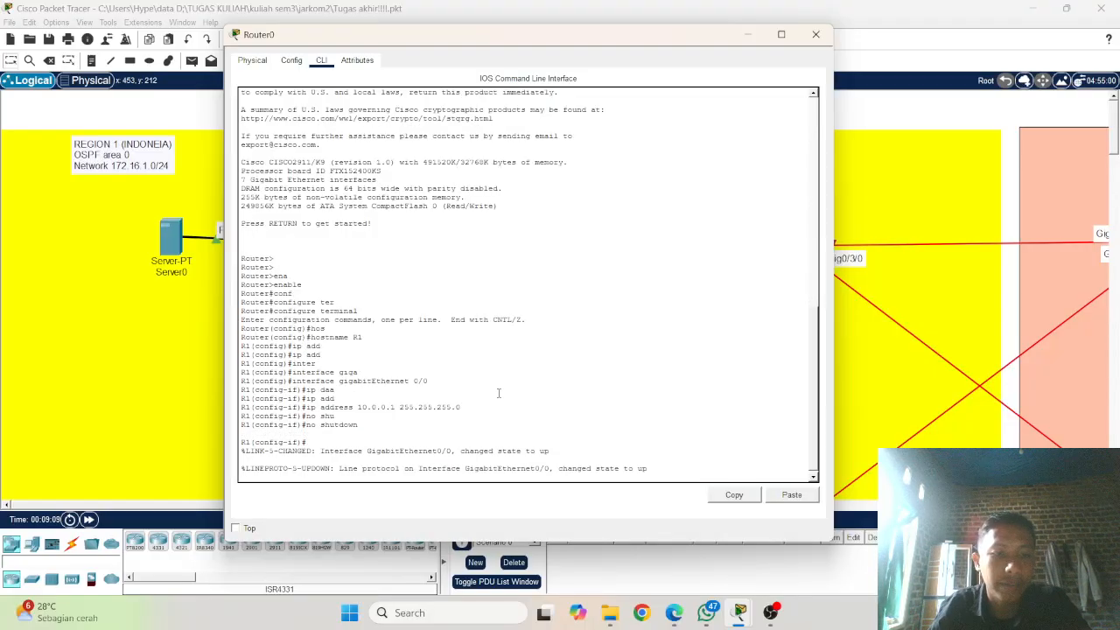
key(Return)
key(Return)
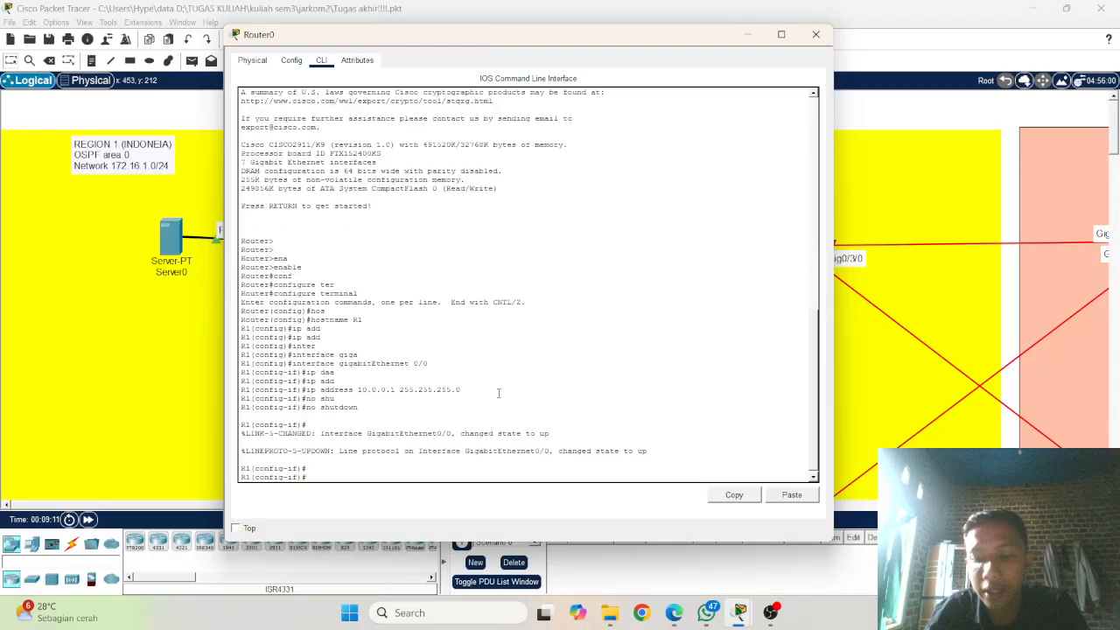
Step: Switch R1 to interface configuration mode for gigabitEthernet 0/0/0, reusing the earlier interface command
key(Up)
key(Up)
key(Up)
key(Up)
key(Up)
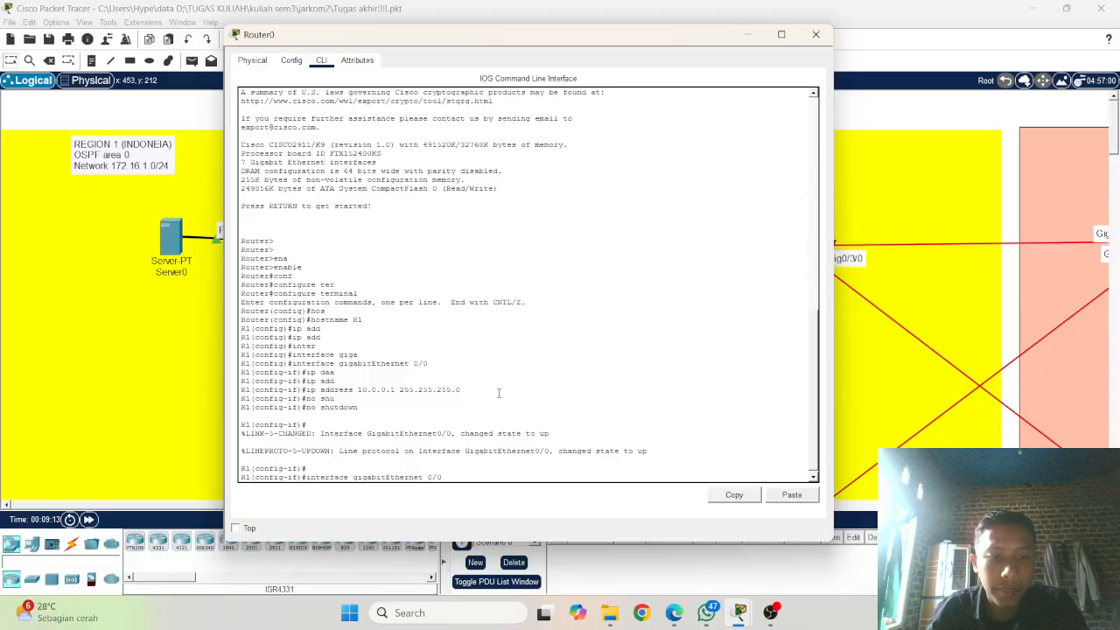
key(BackSpace)
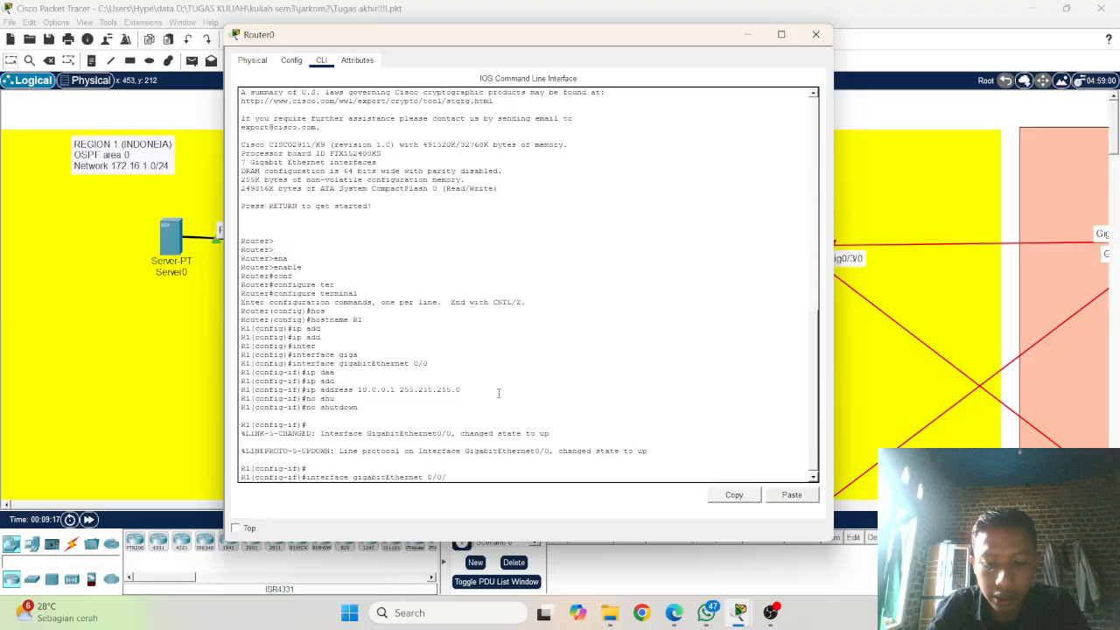
key(Return)
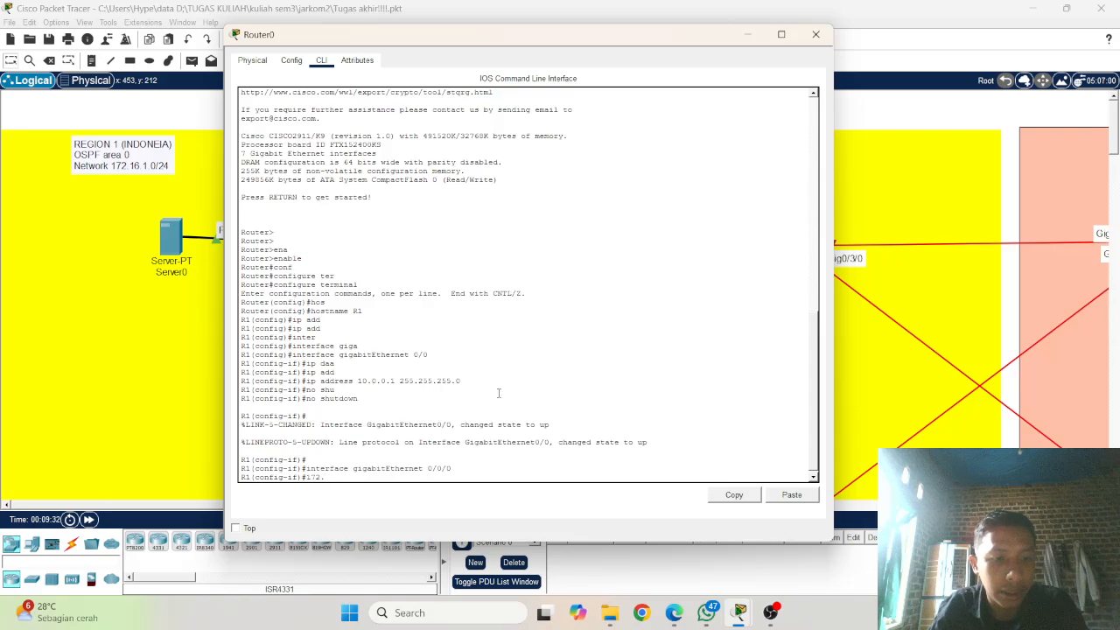
Step: Try to enter address 172.16.1.1 with subnet mask 255.255.255.0 directly for R1's gigabitEthernet 0/0/0 interface, without a leading command
text(16)
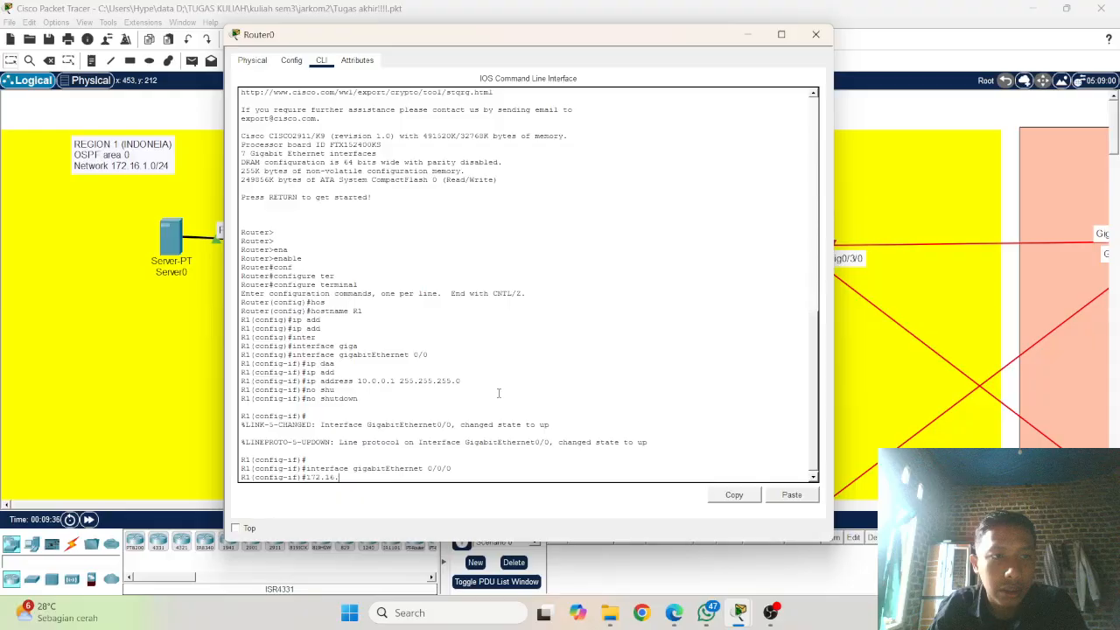
text(.1.)
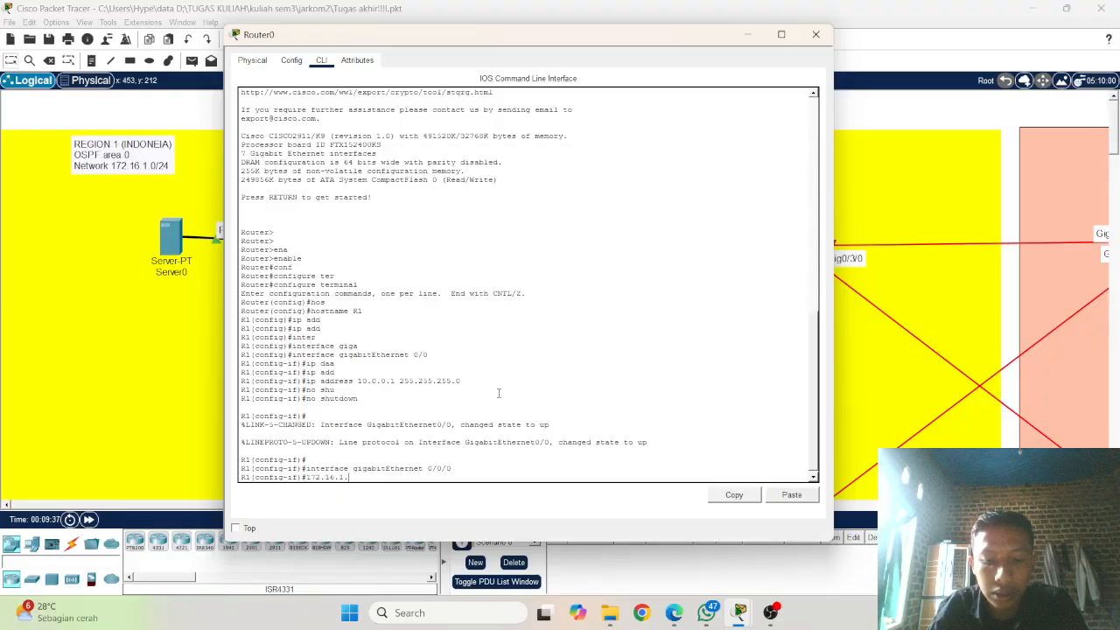
text(1)
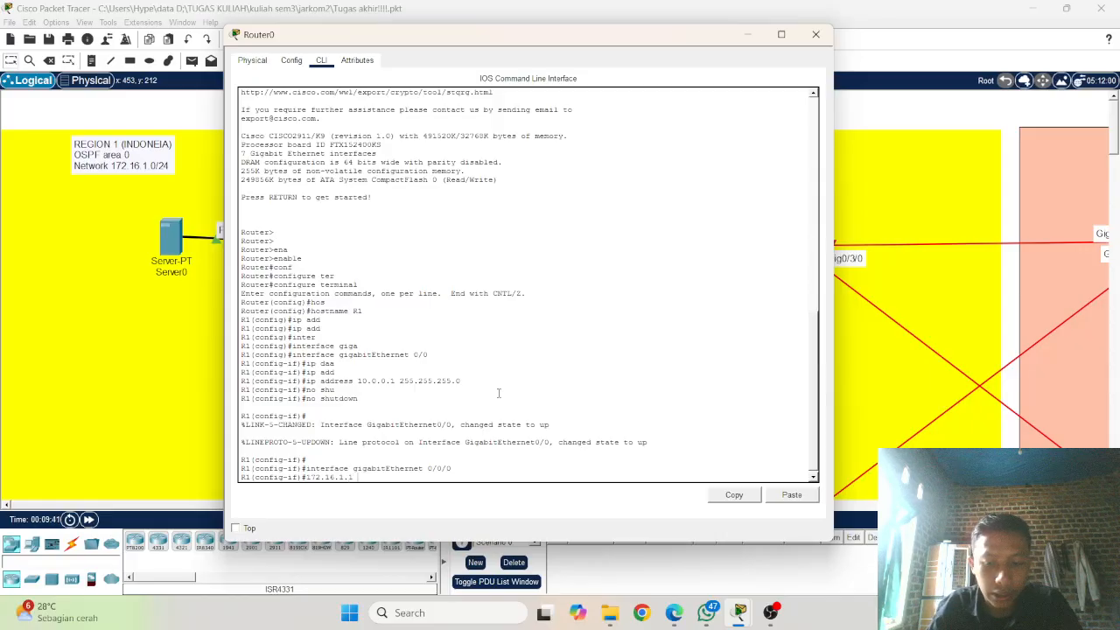
text( 255)
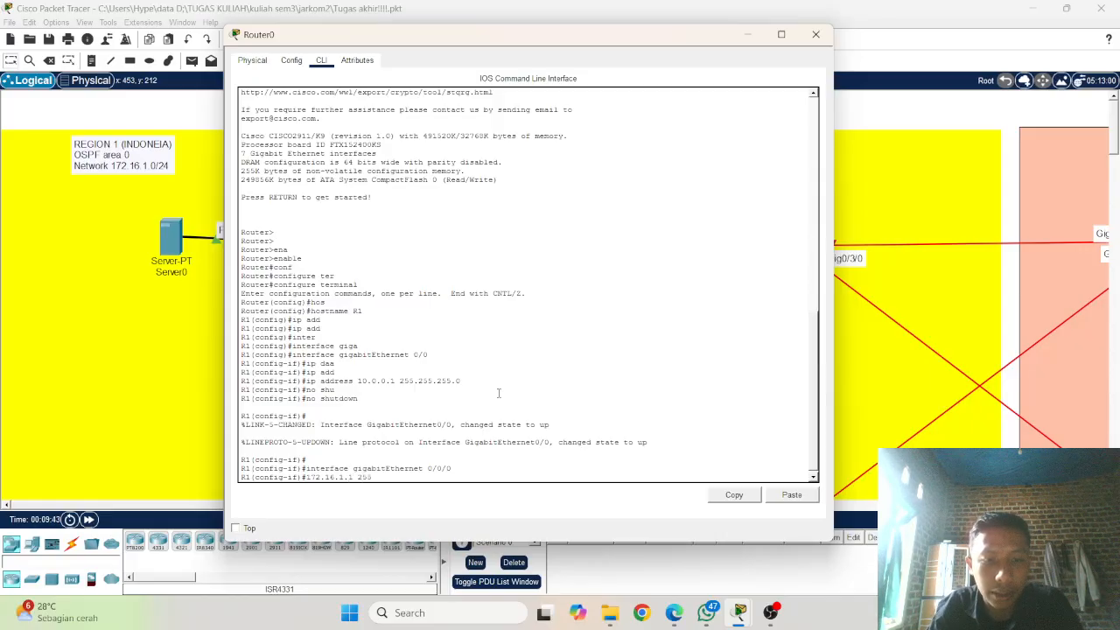
text(.255)
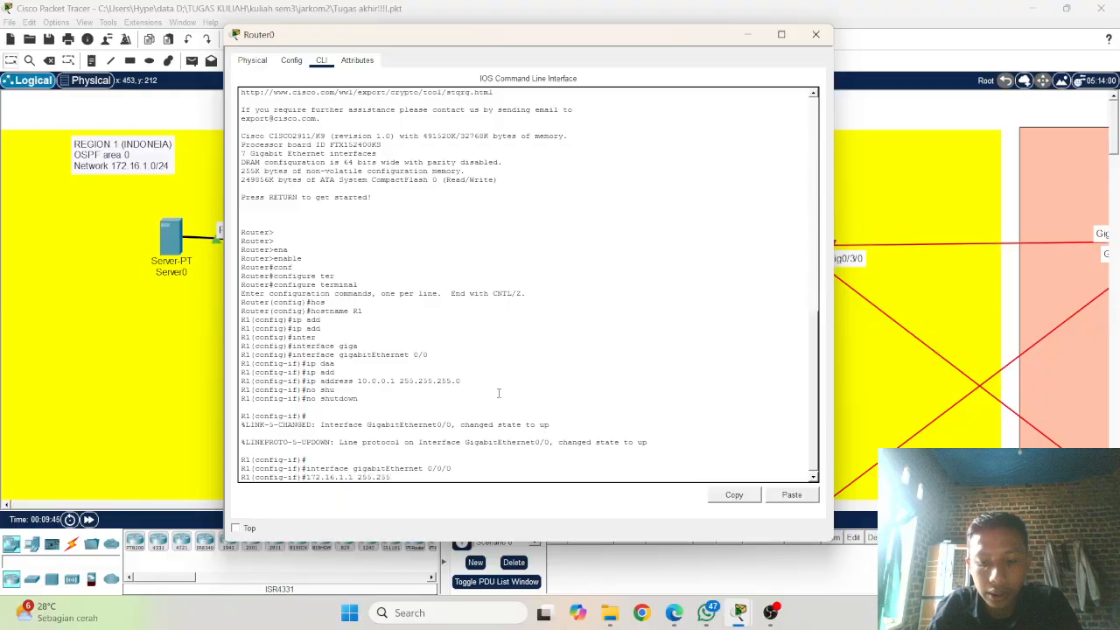
text(.255)
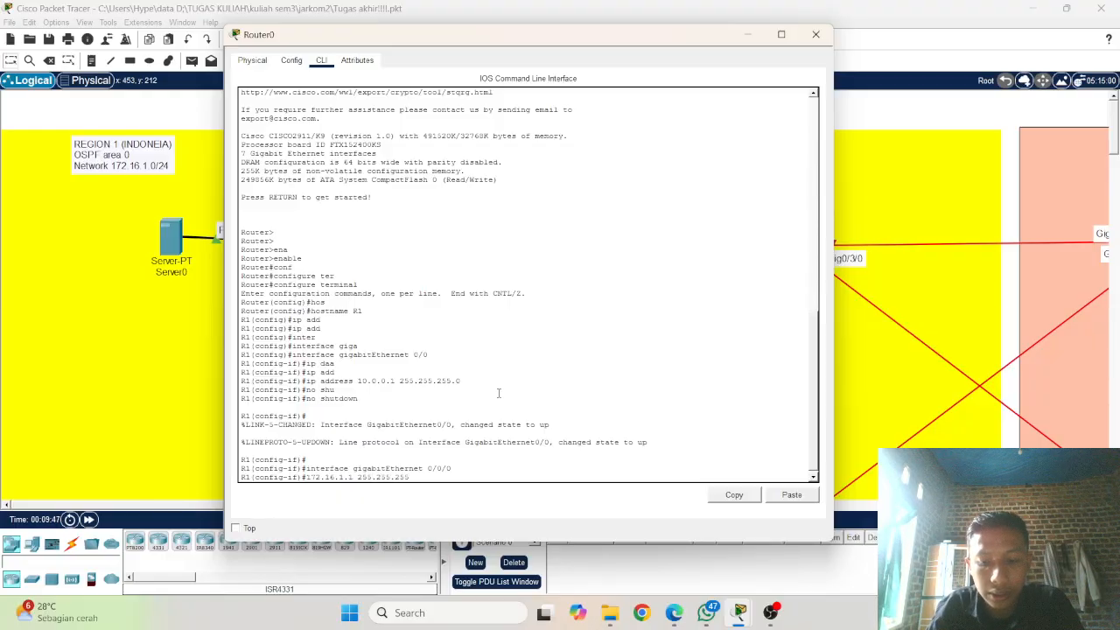
text(.0)
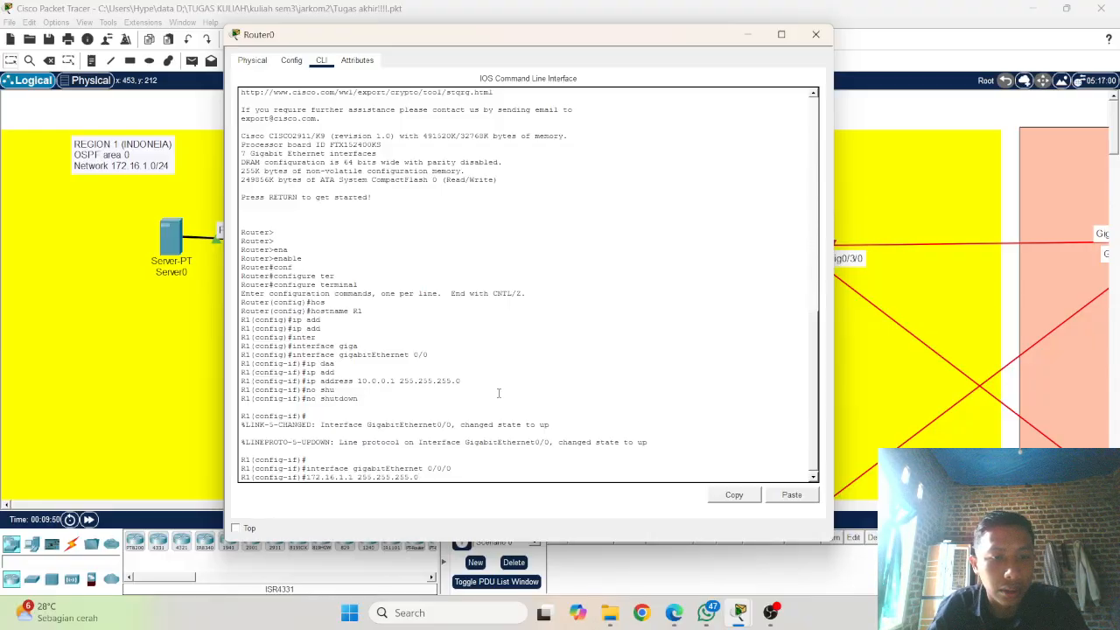
key(Return)
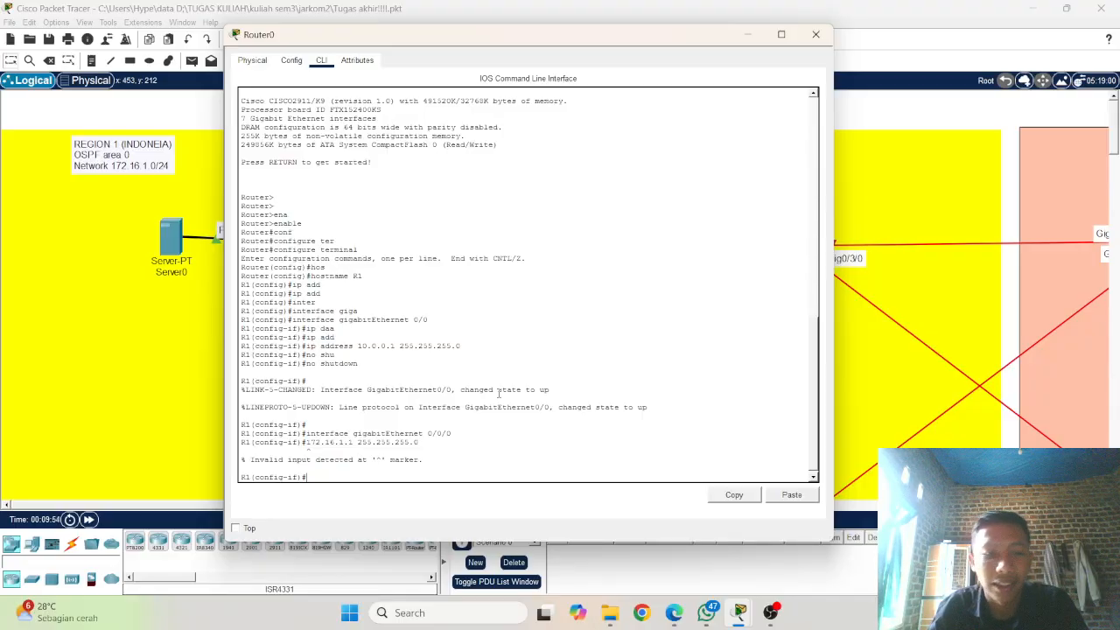
Step: Assign IP address 172.16.1.1 with subnet mask 255.255.255.0 to R1's gigabitEthernet 0/0/0 by adding ip add to the recalled entry
key(Up)
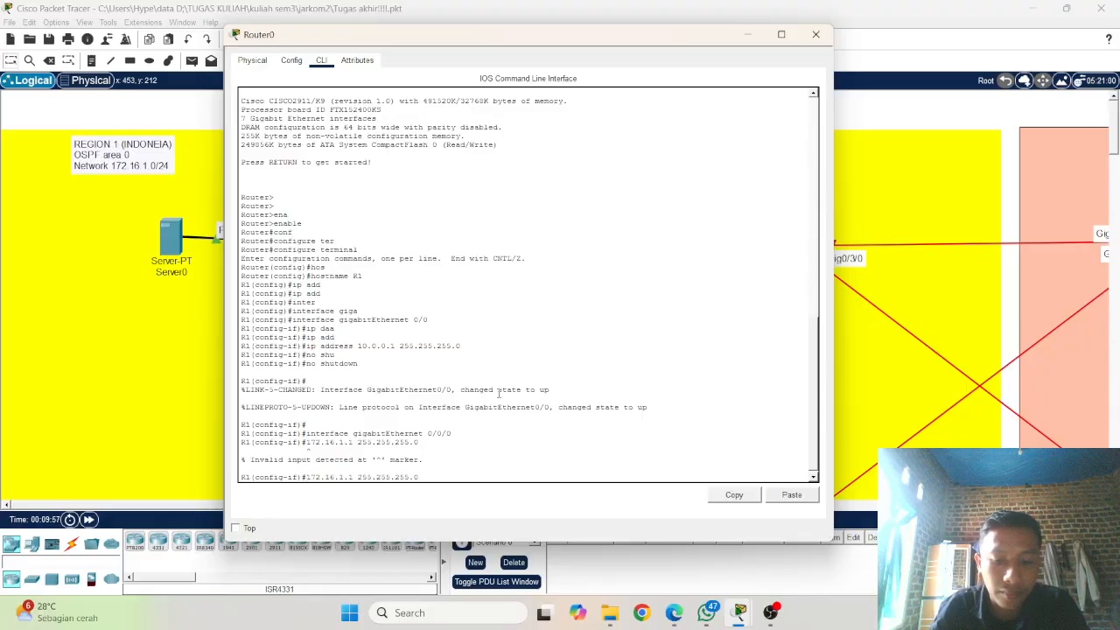
key(Home)
text(ip add)
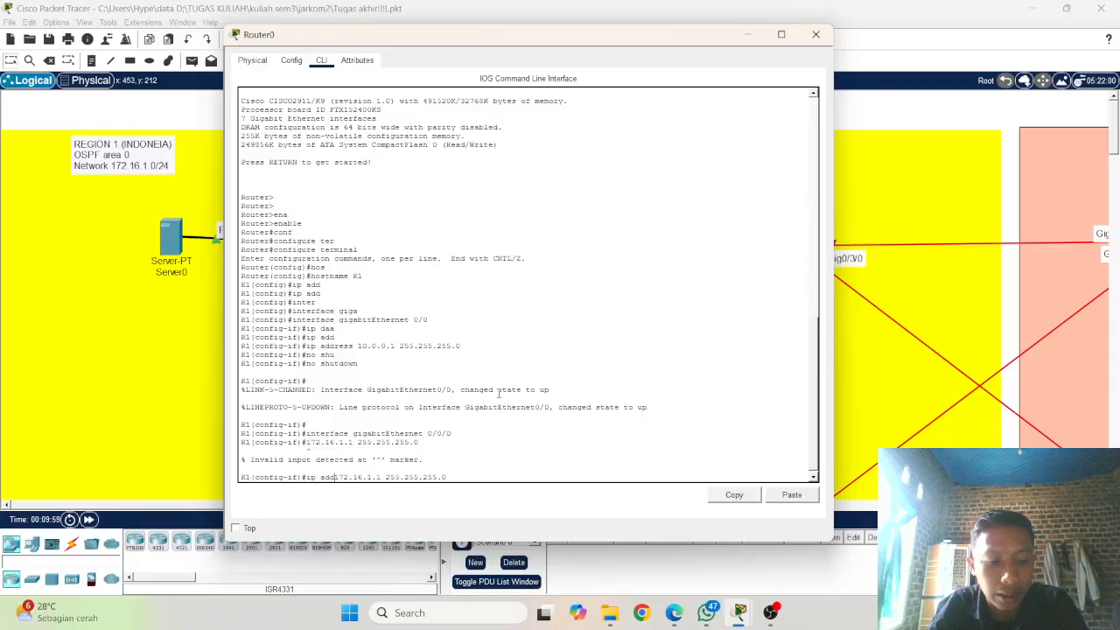
key(Return)
key(Up)
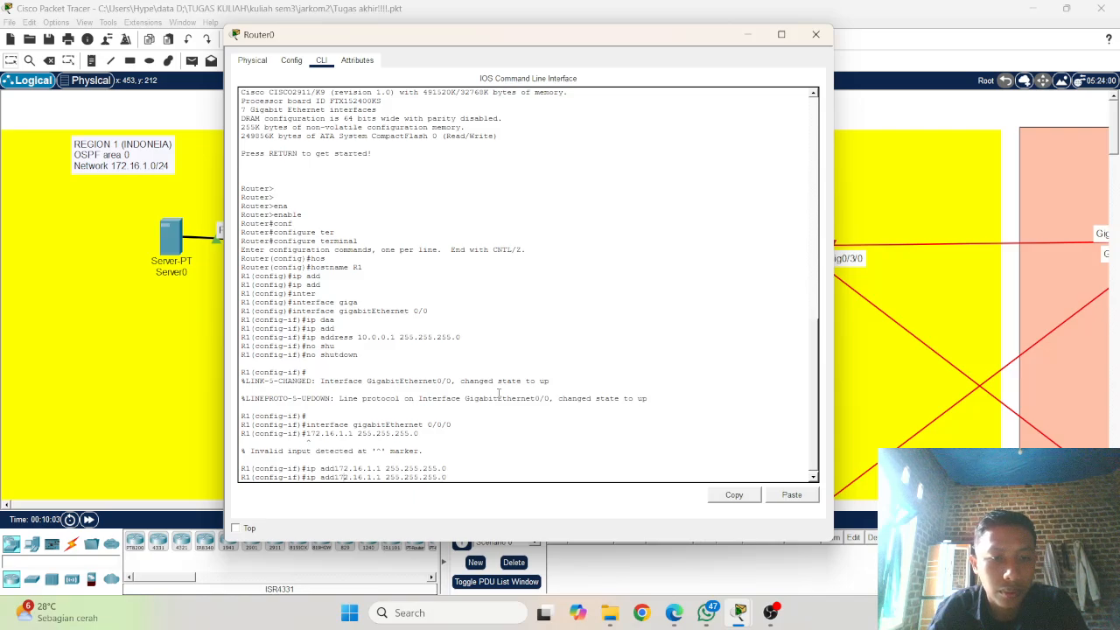
key(Return)
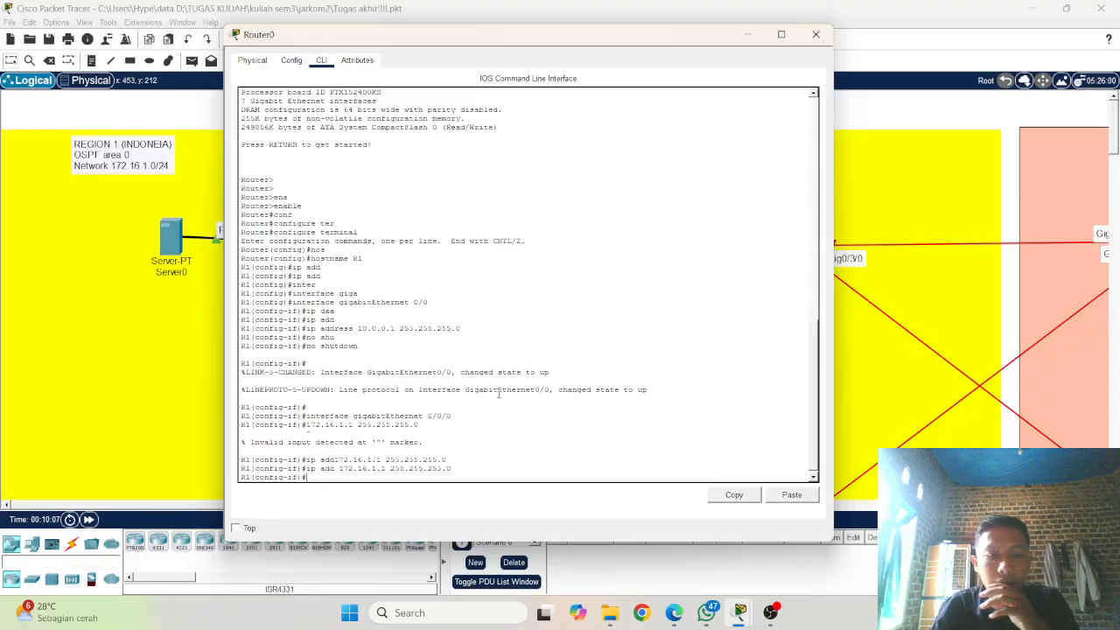
Step: Enable R1's gigabitEthernet 0/0/0 interface with the no shutdown command, issuing it a second time
text(no shu)
key(Tab)
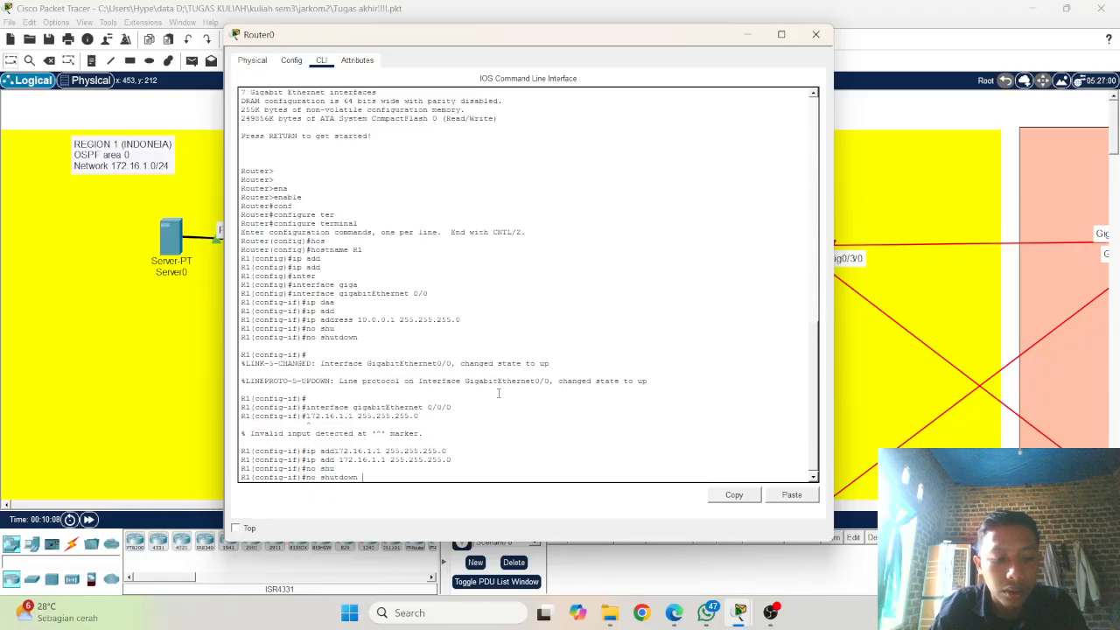
key(Return)
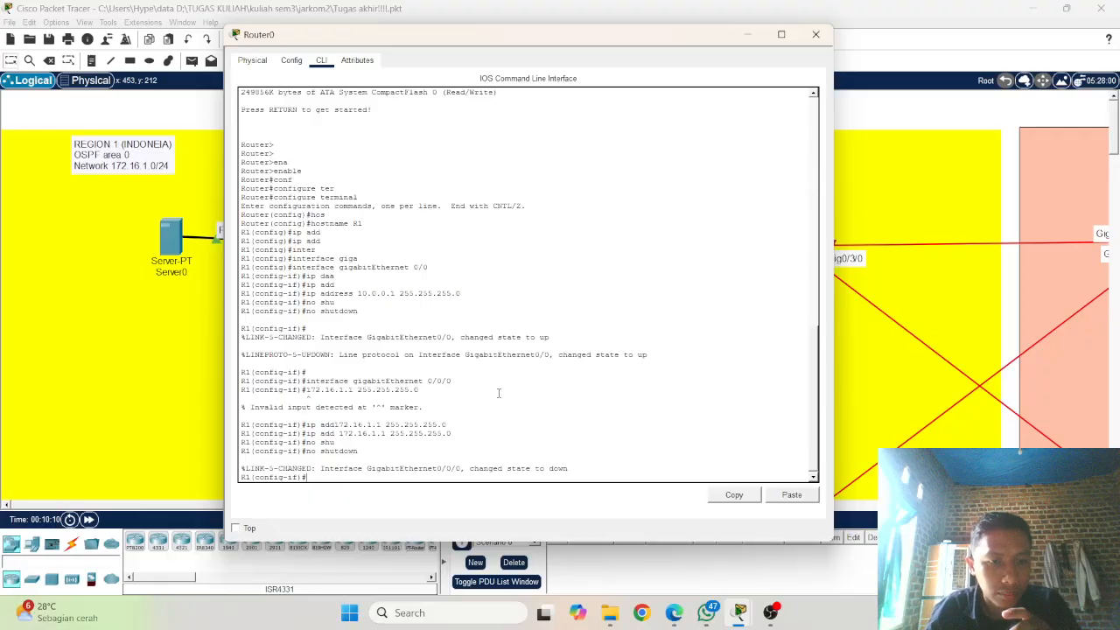
key(Return)
key(Return)
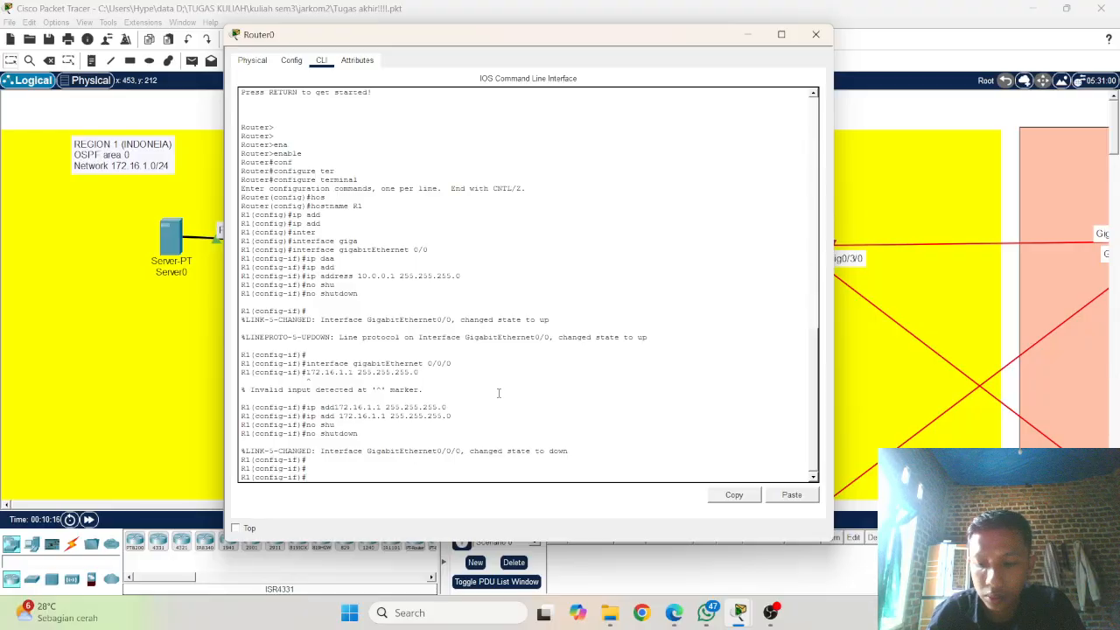
key(Up)
key(Return)
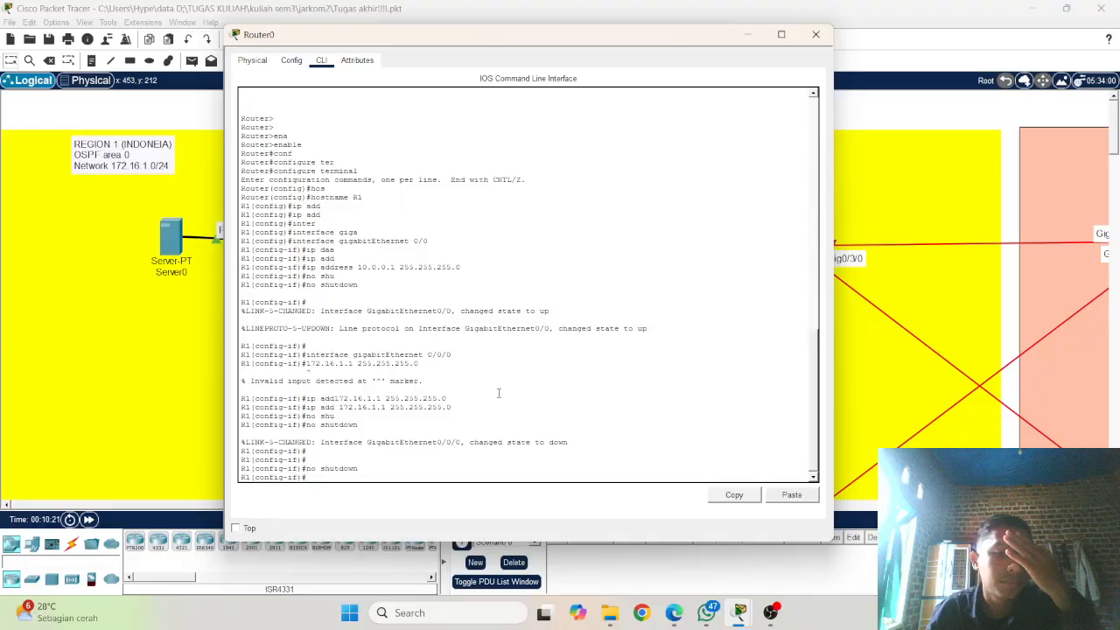
Step: Switch R1 to interface configuration mode for gigabitEthernet 0/1/0, reusing the earlier interface command
key(Up)
key(Up)
key(Up)
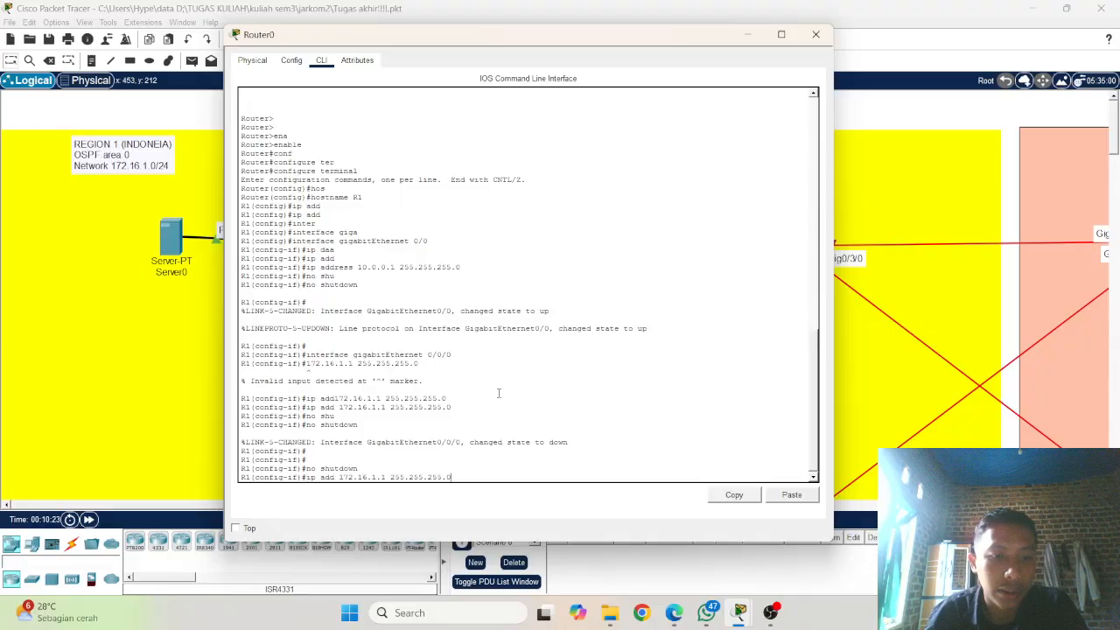
key(Up)
key(Up)
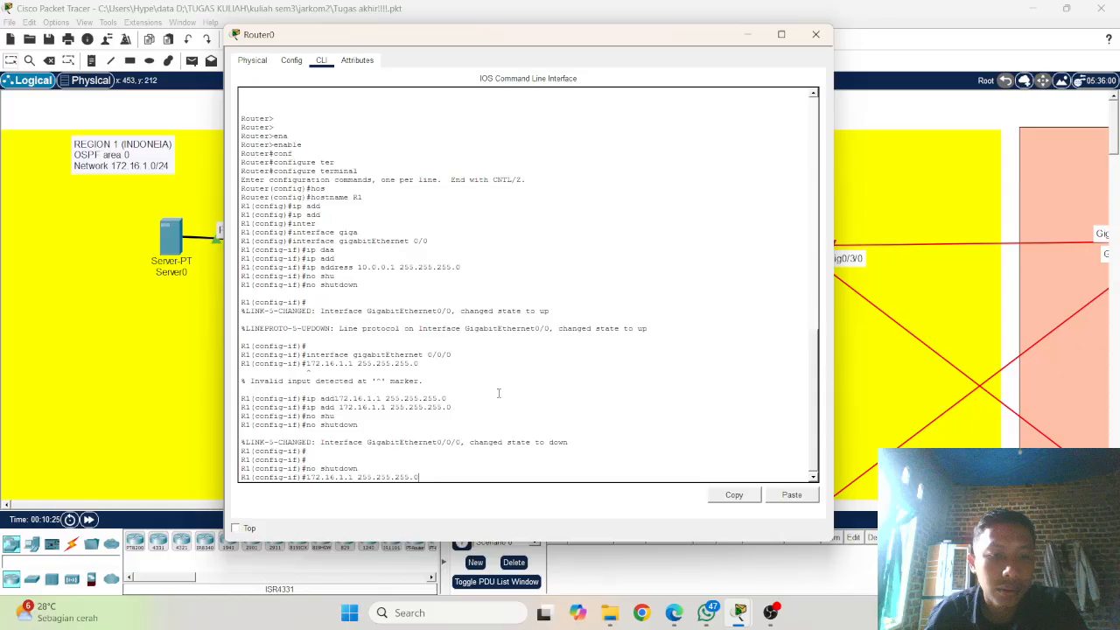
key(Up)
key(Down)
key(Up)
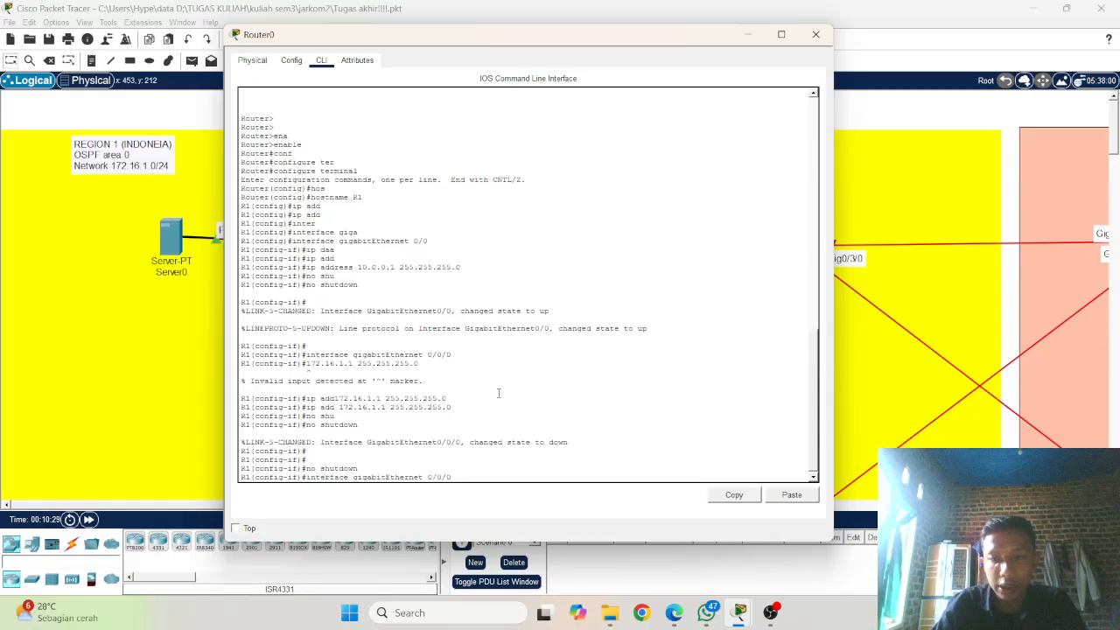
key(BackSpace)
key(BackSpace)
key(BackSpace)
text(1/0)
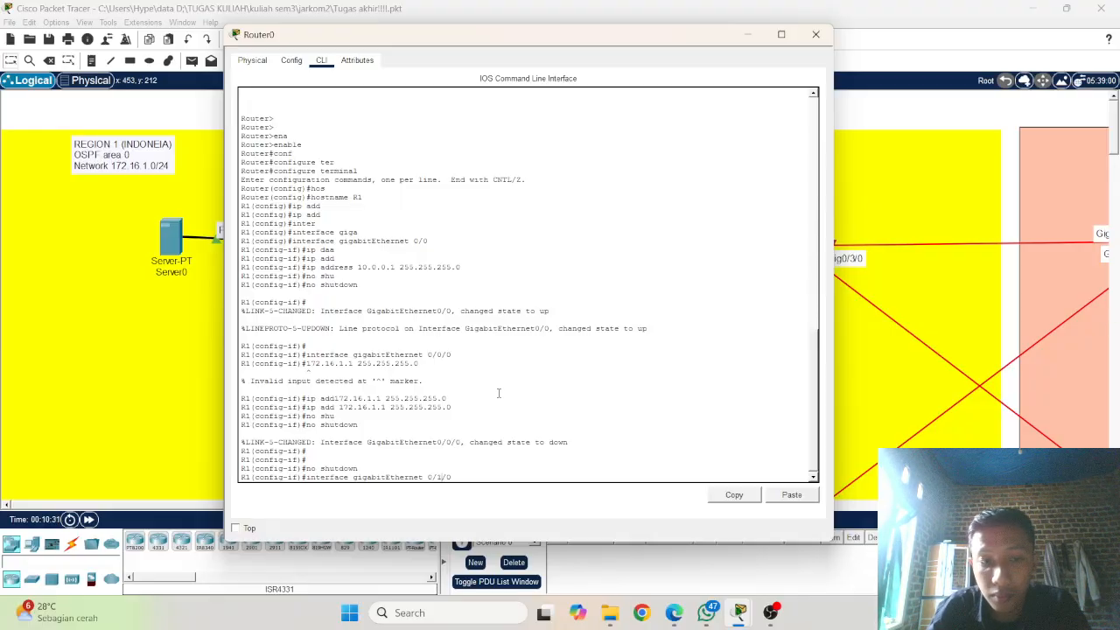
key(Return)
Step: Try to assign IP address 172.16.1.2 with subnet mask 255.255.255.0 to R1's gigabitEthernet 0/1/0 interface
key(Up)
key(Up)
key(Up)
key(Up)
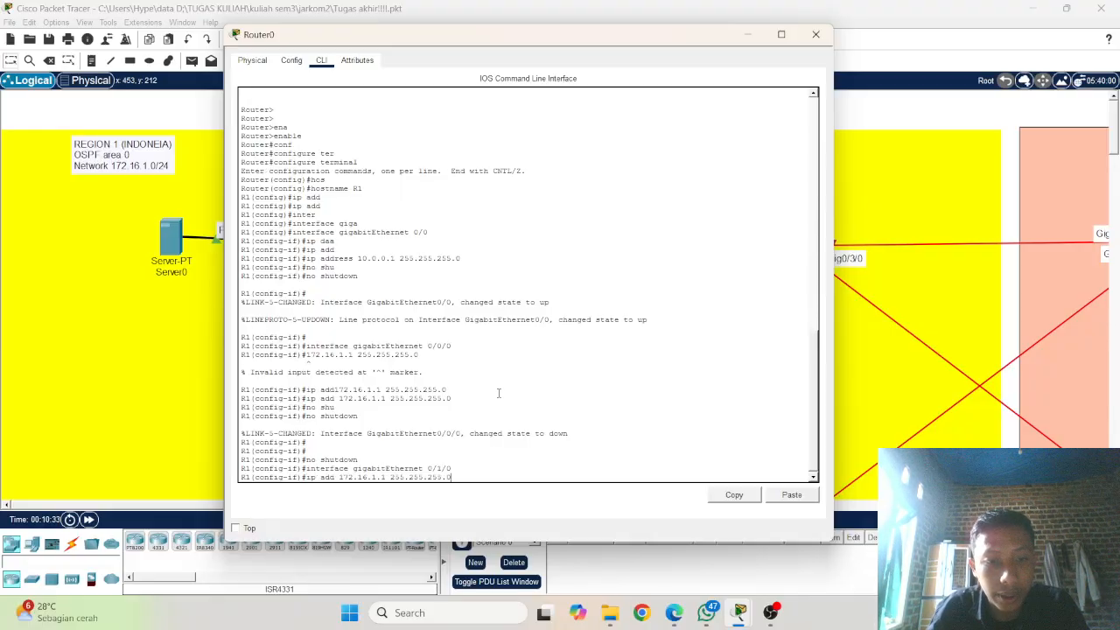
key(Left)
key(Left)
key(Left)
key(Left)
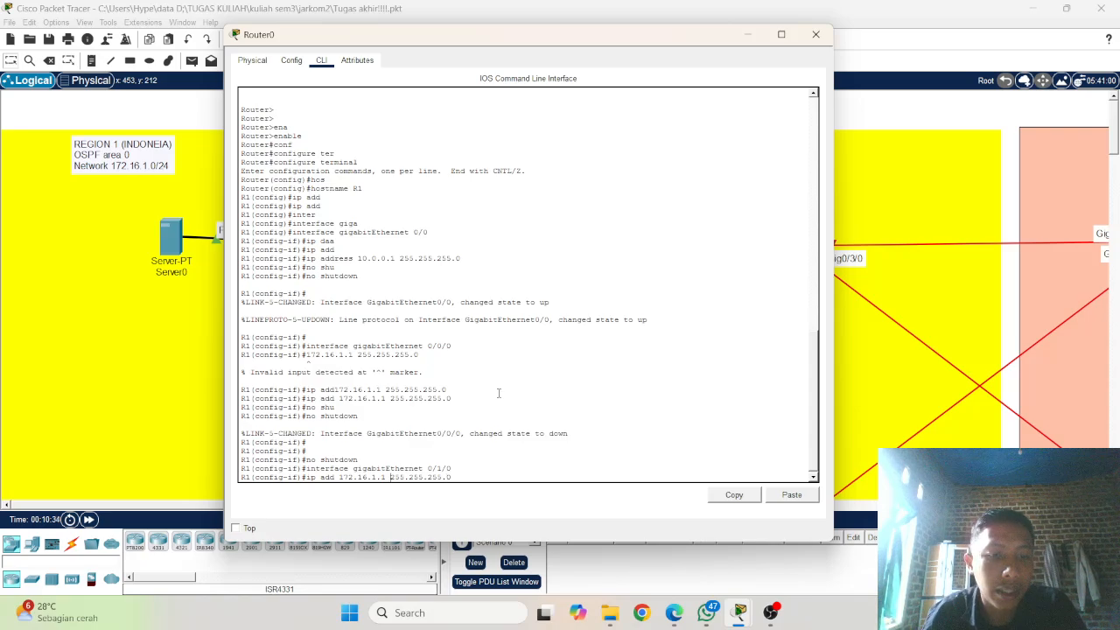
key(BackSpace)
text(2)
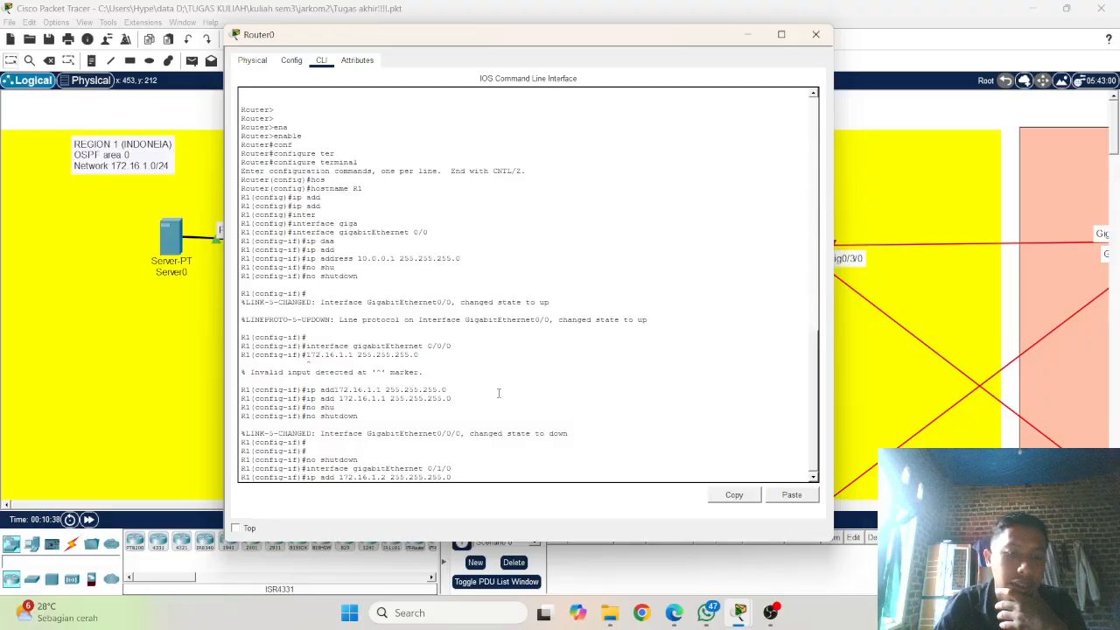
key(Return)
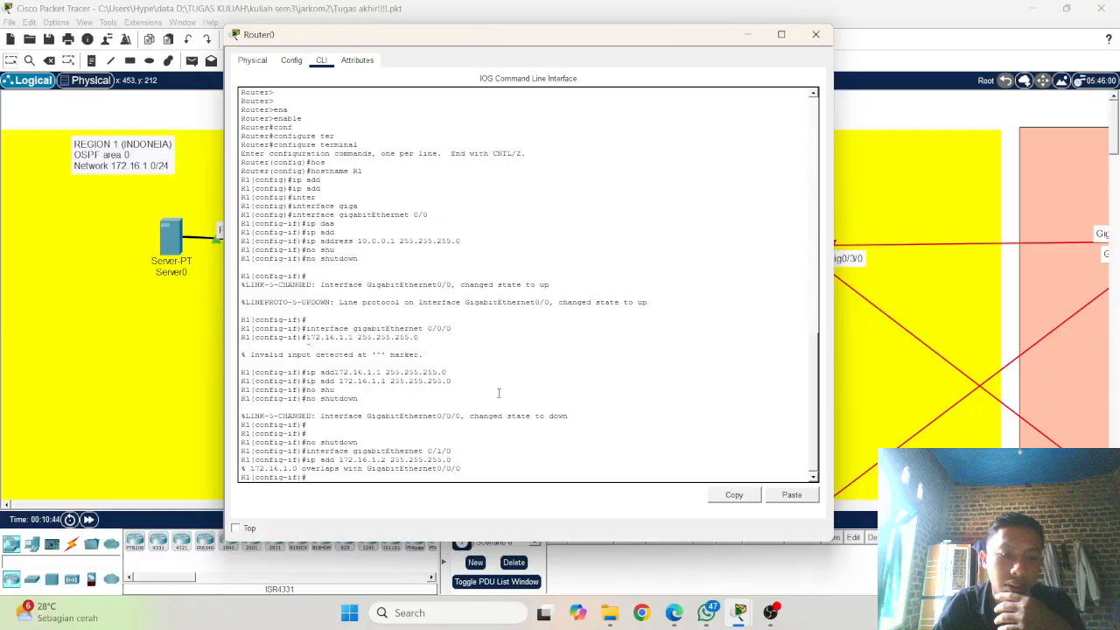
Step: Assign IP address 172.16.2.1 with subnet mask 255.255.255.0 to R1's gigabitEthernet 0/1/0, editing the previous address command
key(Up)
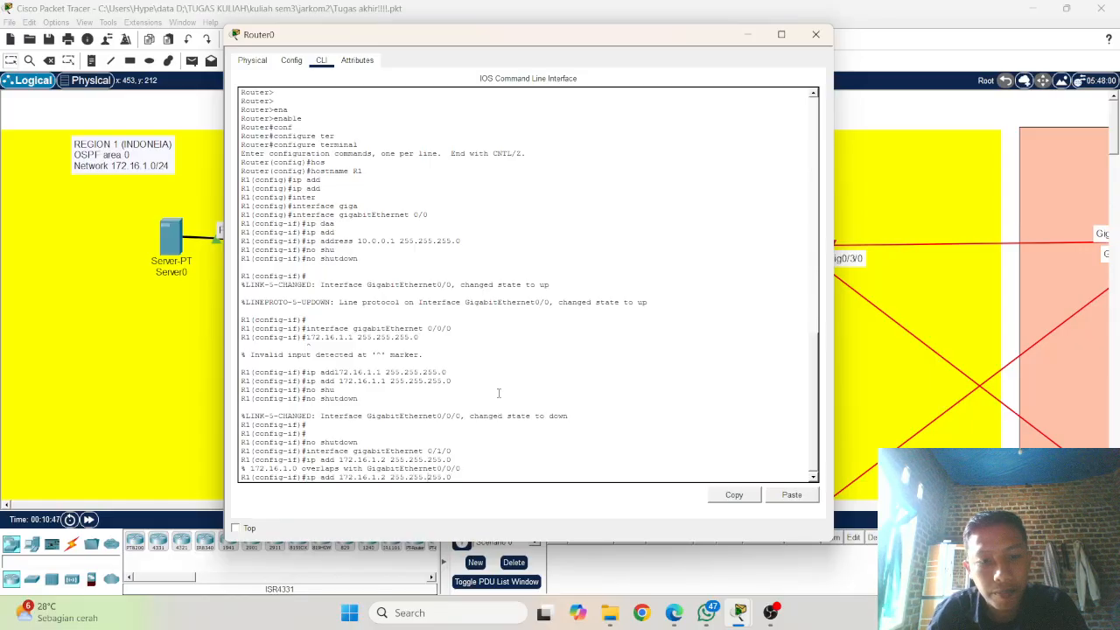
key(Left)
key(Left)
key(Left)
key(Left)
key(Left)
key(Left)
key(Left)
key(Left)
key(Left)
key(Left)
key(Left)
key(Left)
key(Left)
key(Left)
key(BackSpace)
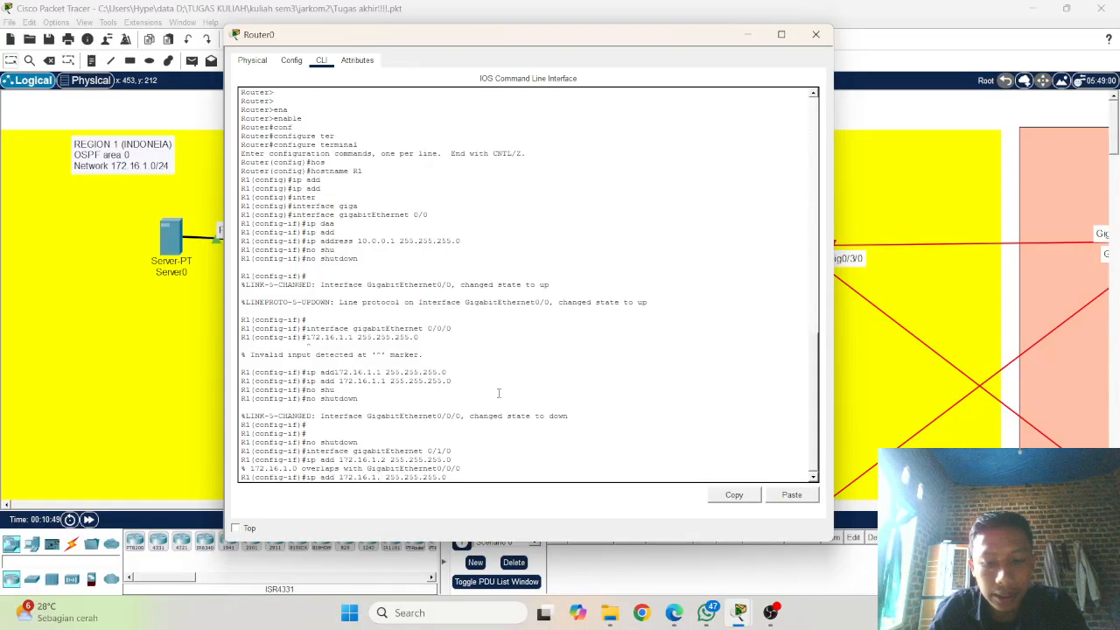
text(1)
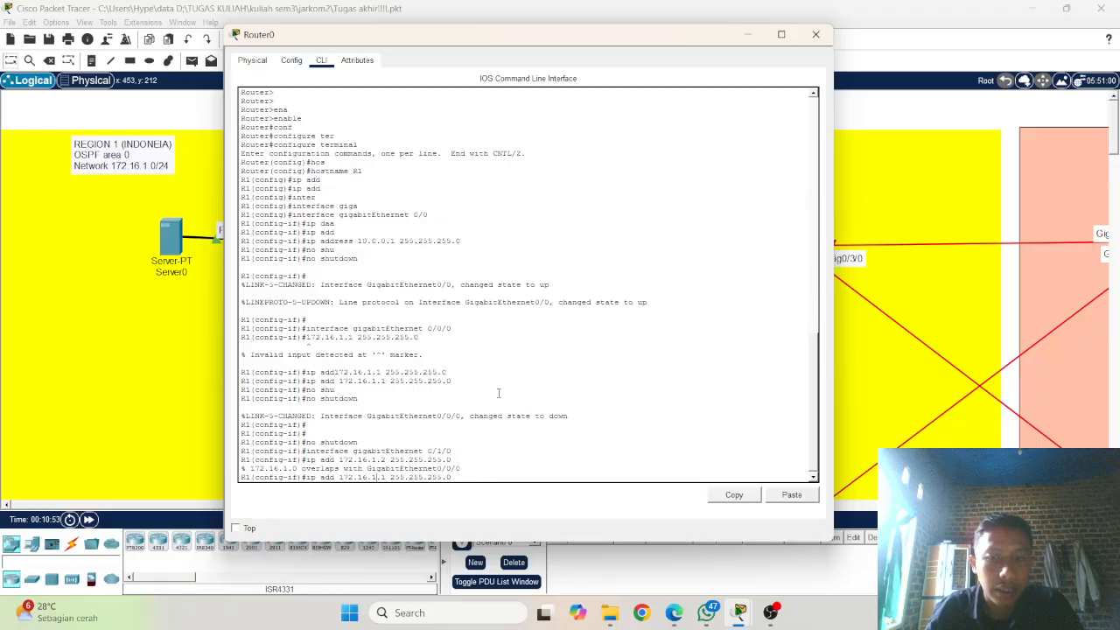
key(BackSpace)
text(2)
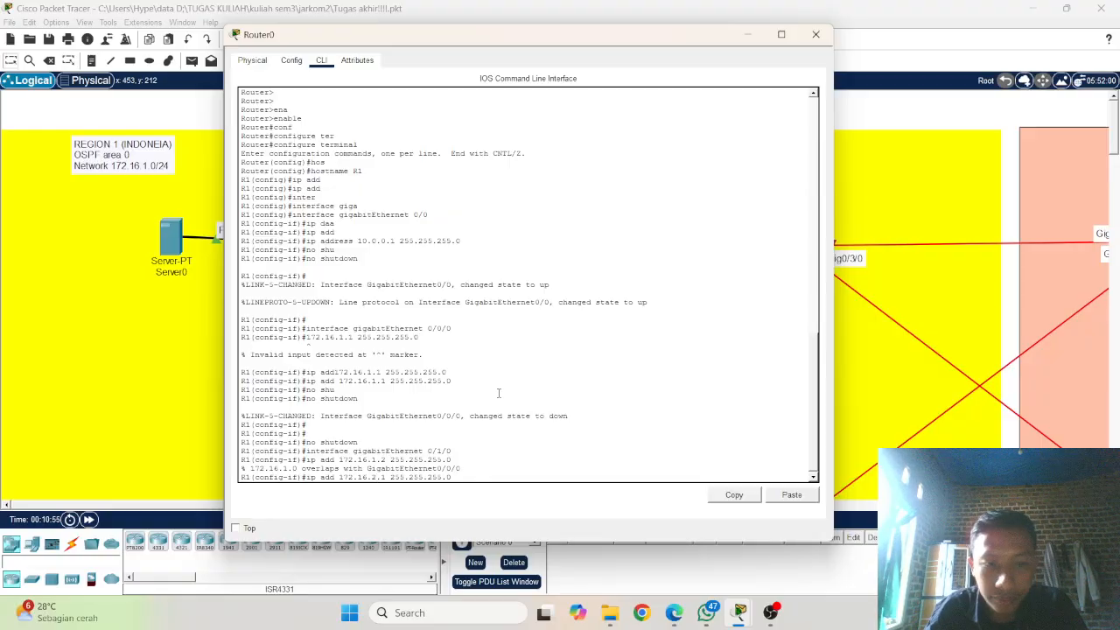
key(Return)
Step: Enable R1's gigabitEthernet 0/1/0 interface by reusing the no shutdown command
key(Up)
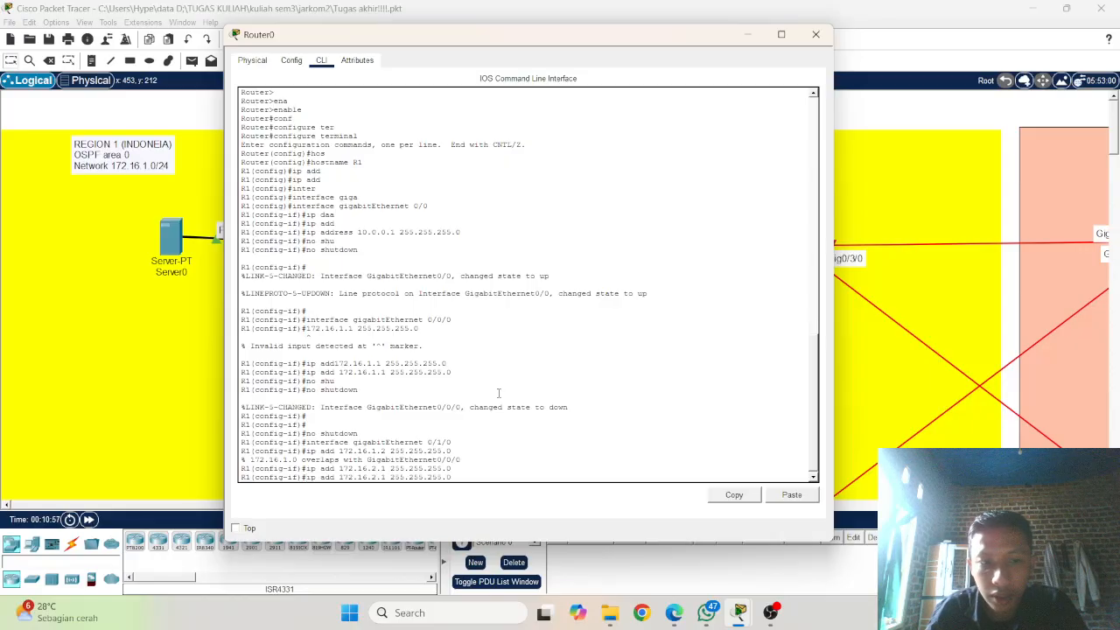
key(Up)
key(Up)
key(Return)
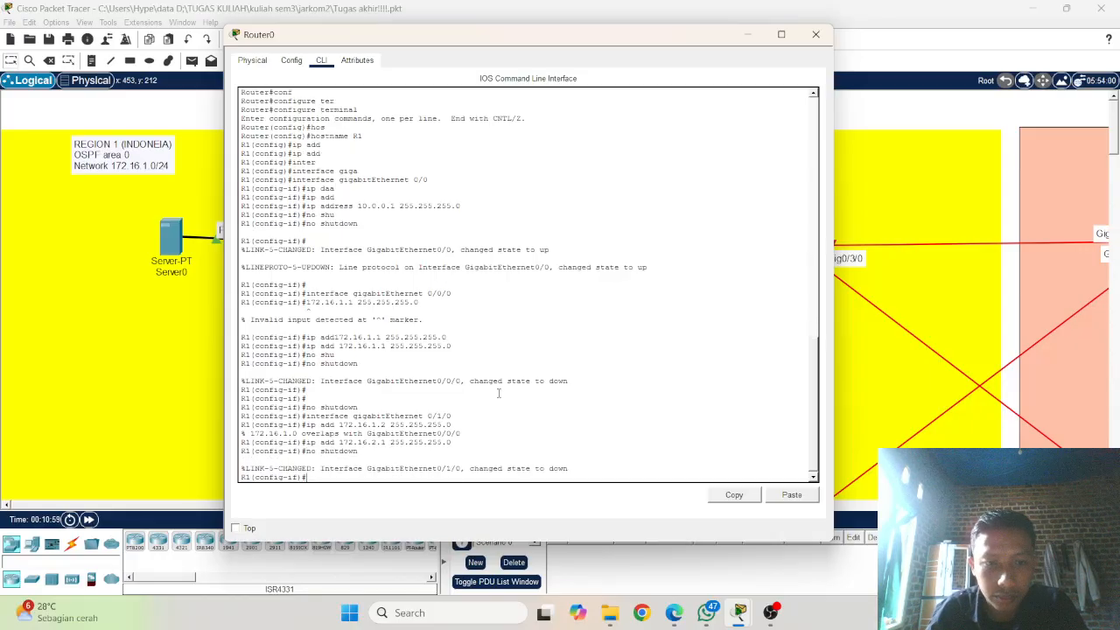
key(Return)
key(Return)
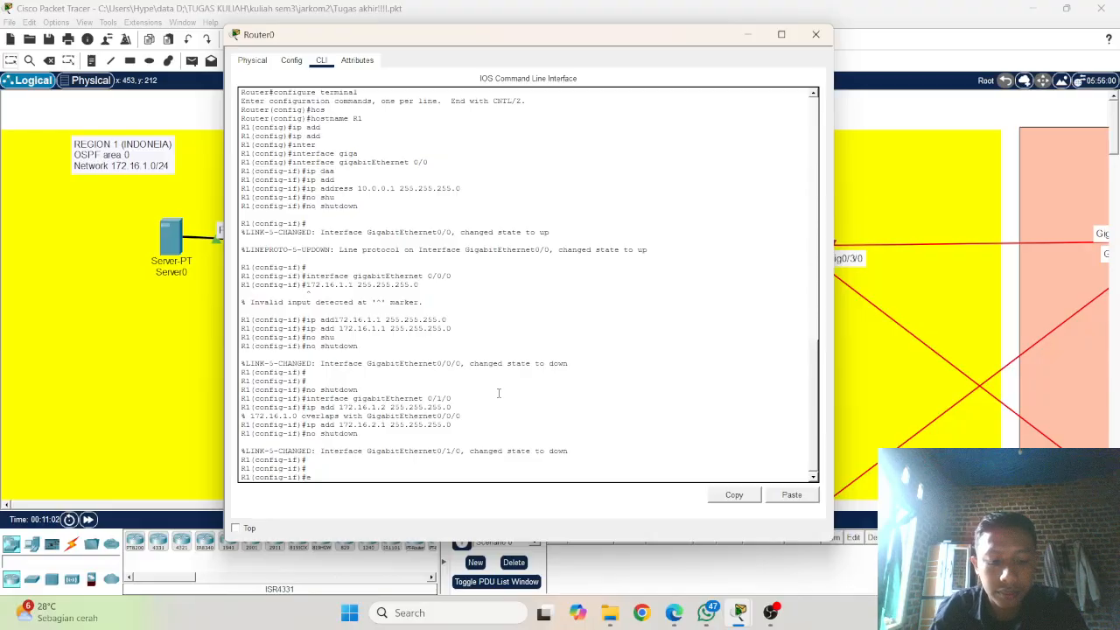
Step: Leave interface configuration on R1 and start OSPF routing process 1
text(exit)
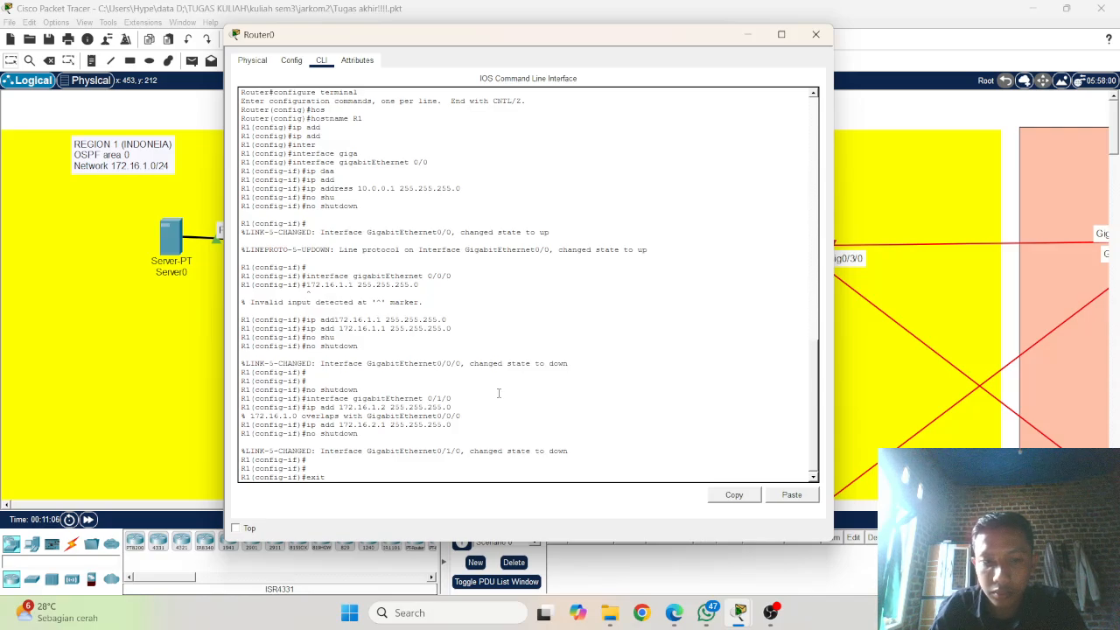
key(Return)
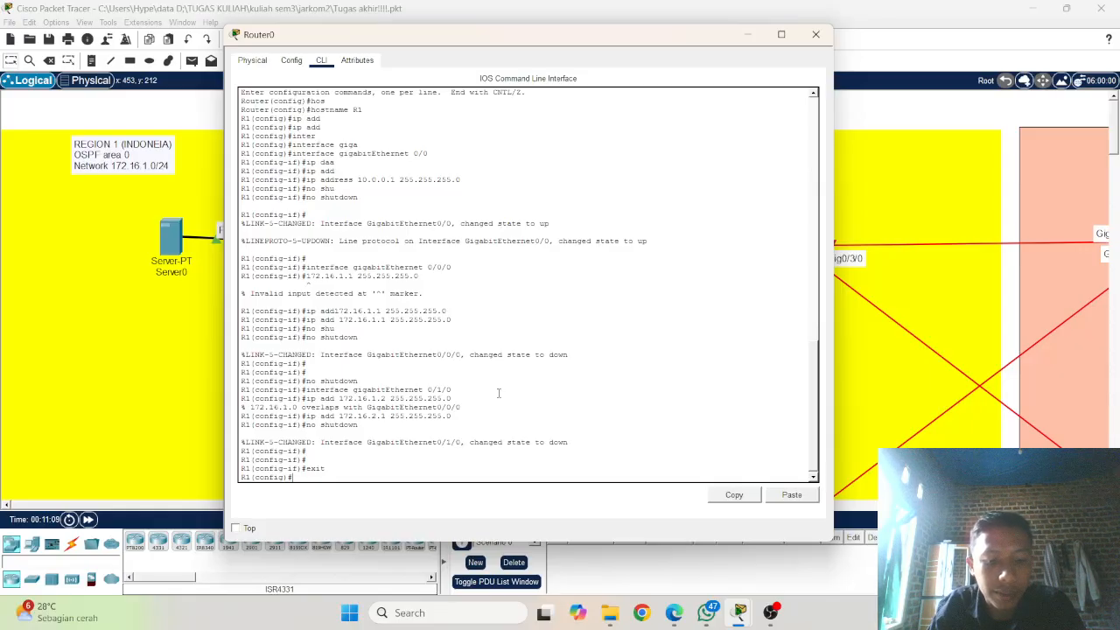
text(route)
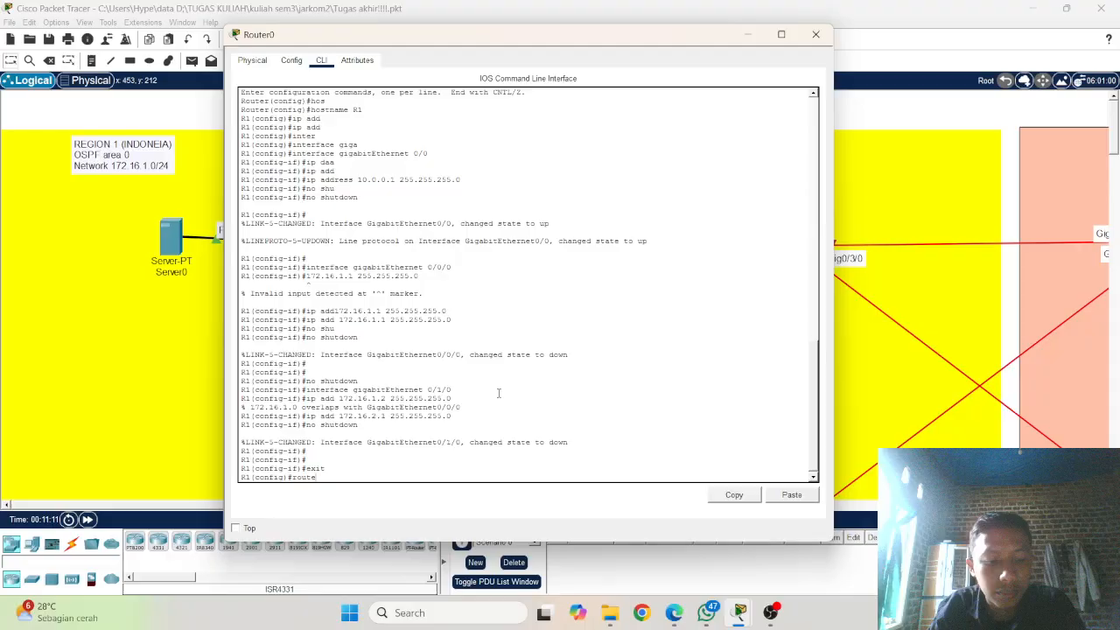
key(Tab)
text(r)
text( os)
key(Tab)
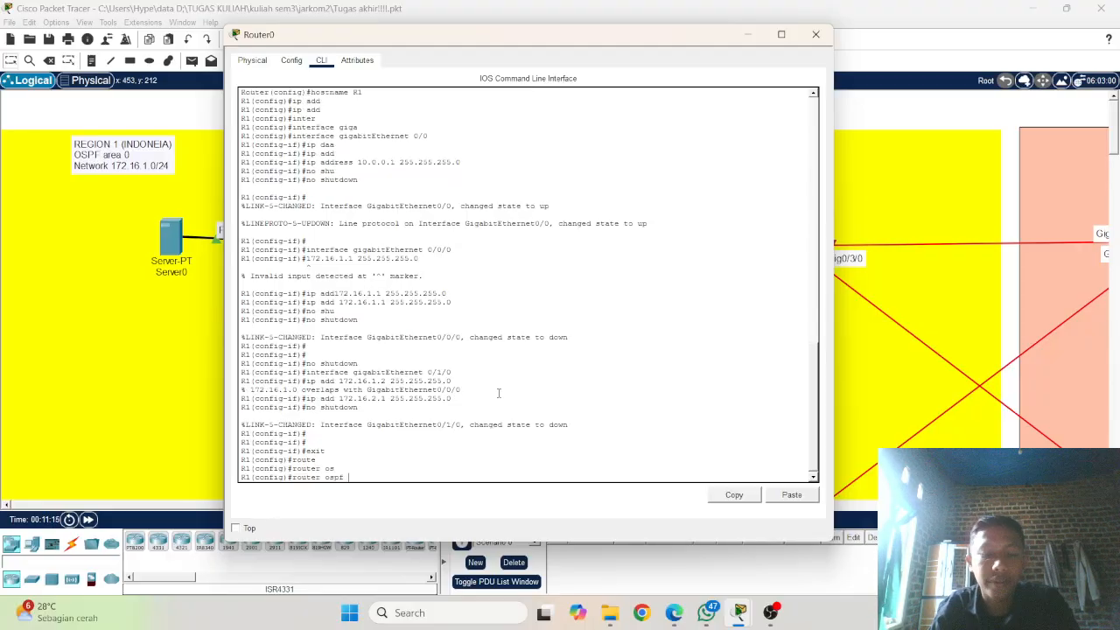
text(1)
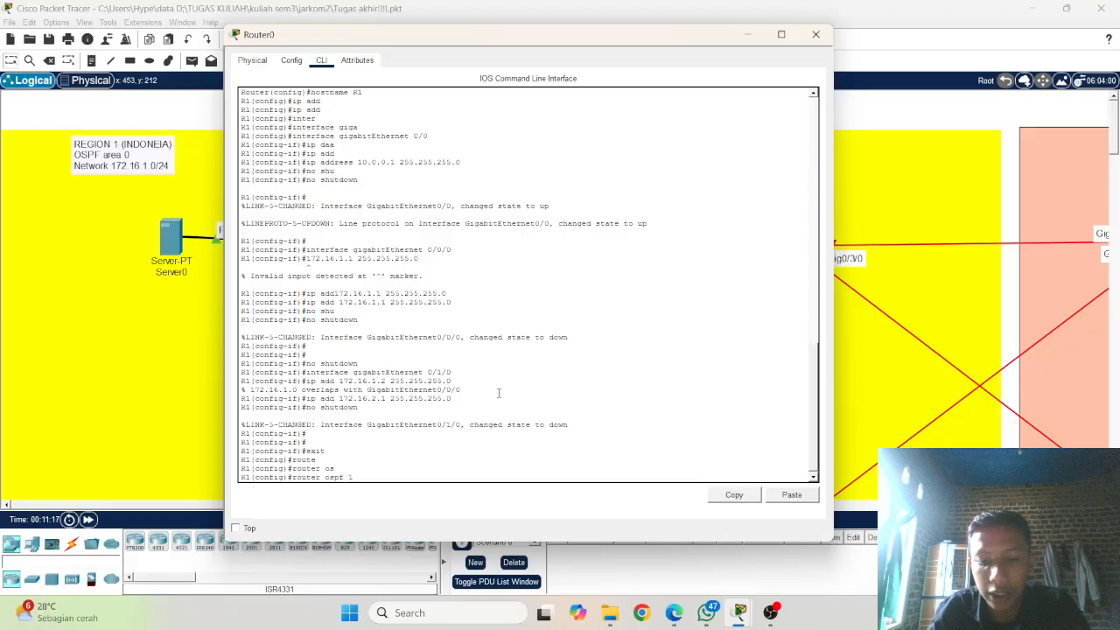
key(Return)
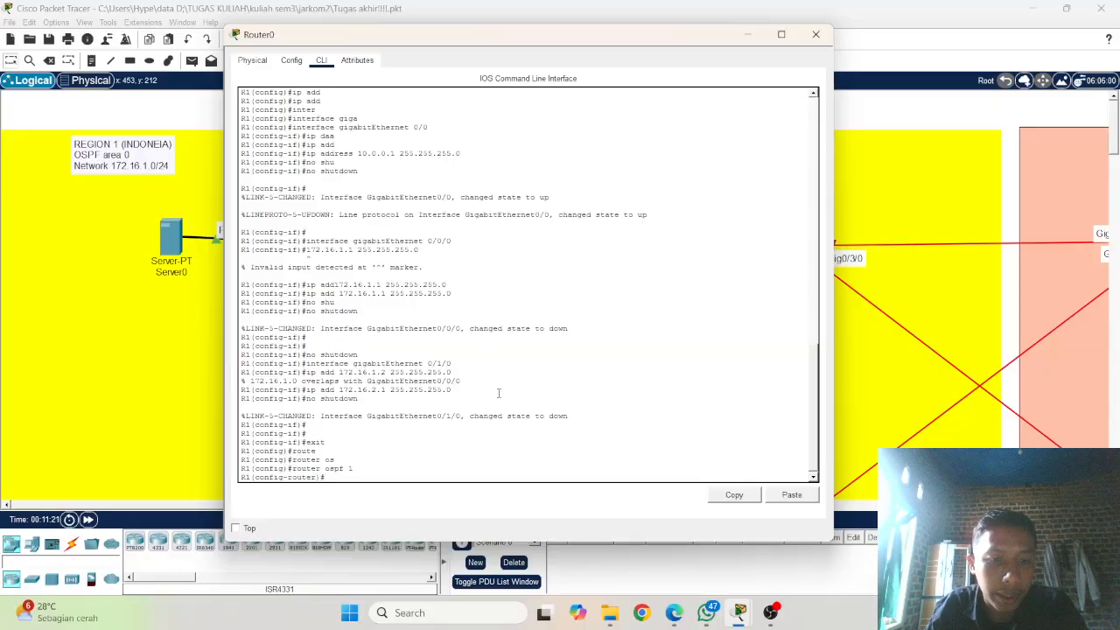
Step: Enable logging of adjacency changes for R1's OSPF process 1 with the log-adjacency-changes command
text(log)
key(Tab)
text(detail)
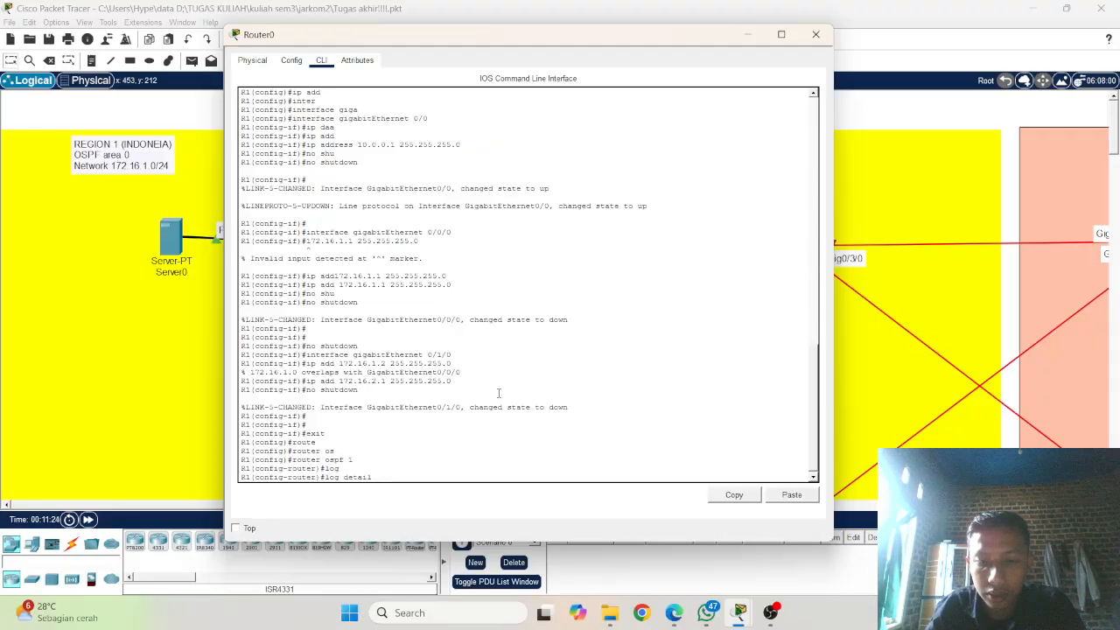
key(BackSpace)
key(BackSpace)
key(BackSpace)
key(BackSpace)
key(BackSpace)
key(BackSpace)
key(BackSpace)
key(Tab)
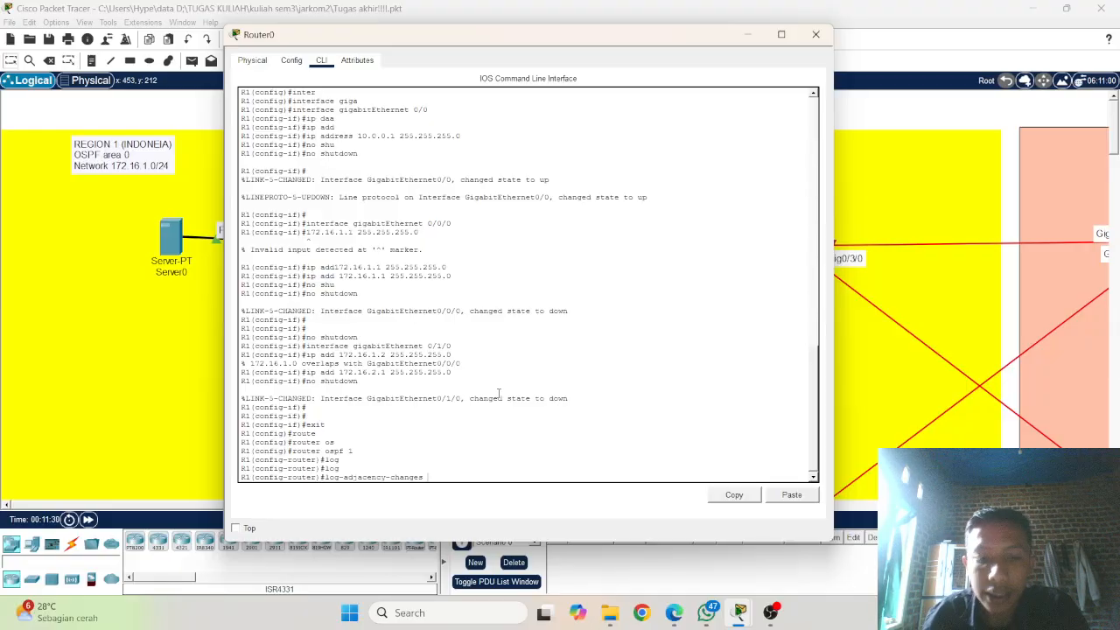
key(Return)
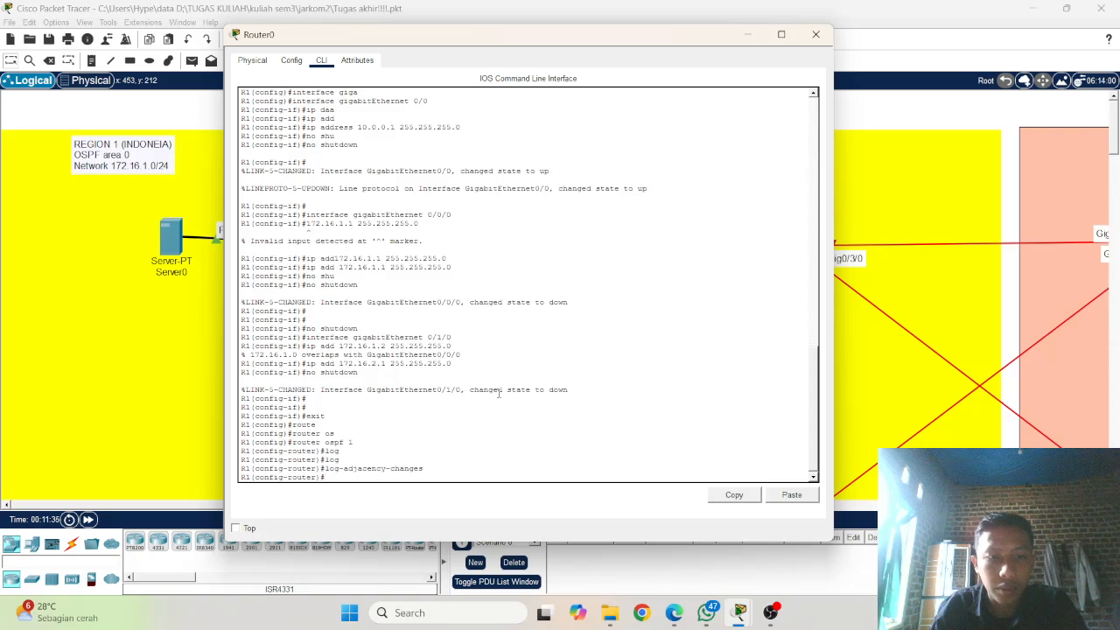
Step: Exit R1's OSPF router configuration and re-enter it for process 1, reusing the earlier router ospf command
text(exit)
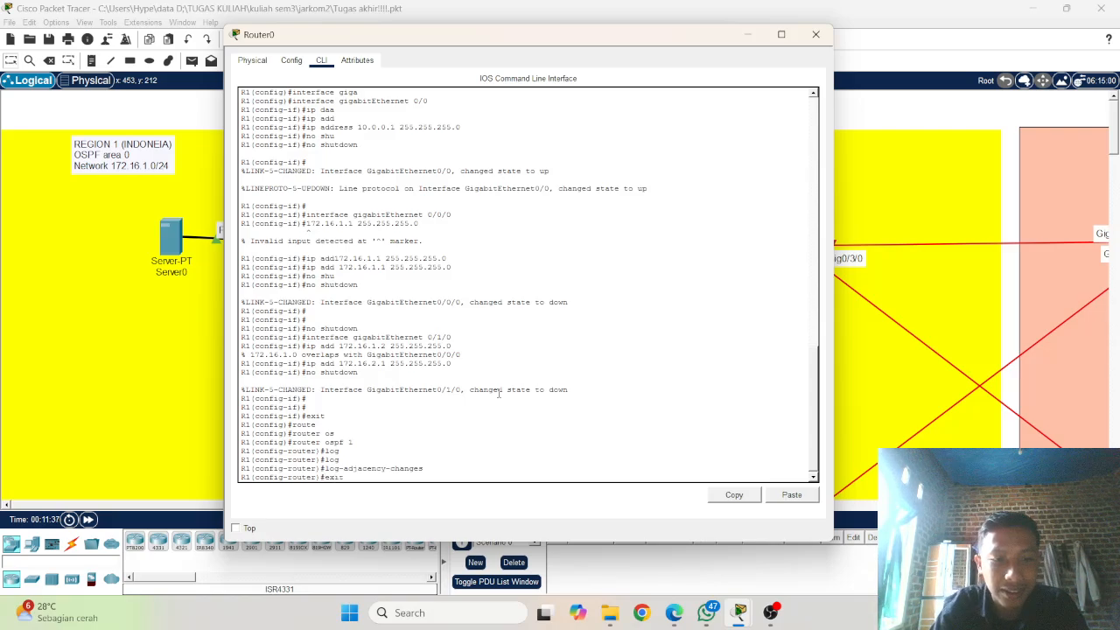
key(Return)
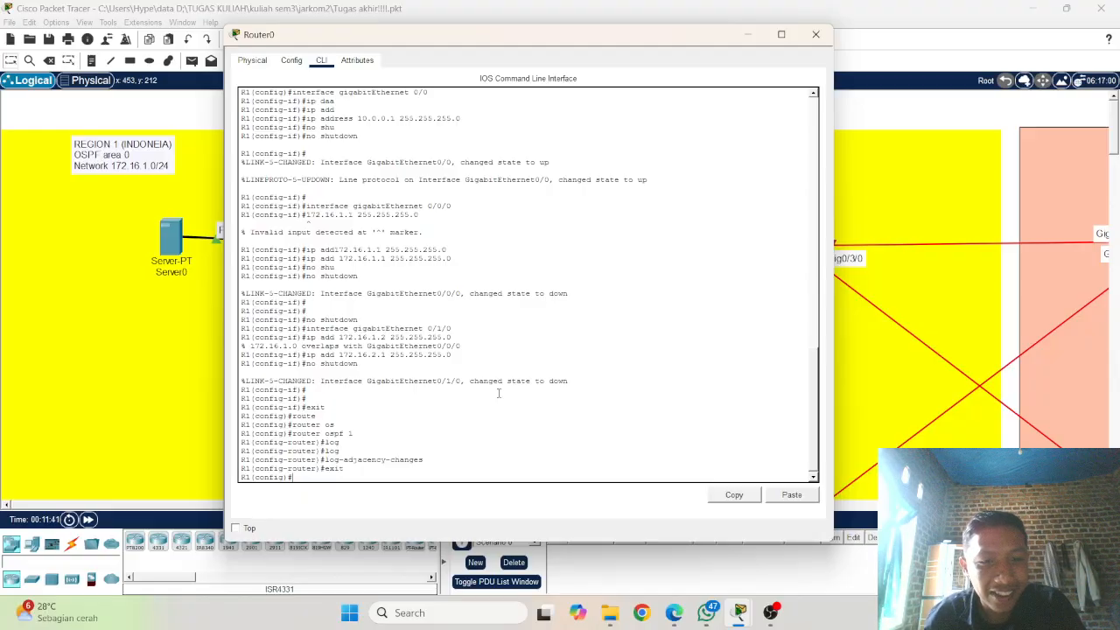
key(Up)
key(Up)
key(Up)
key(Up)
key(Up)
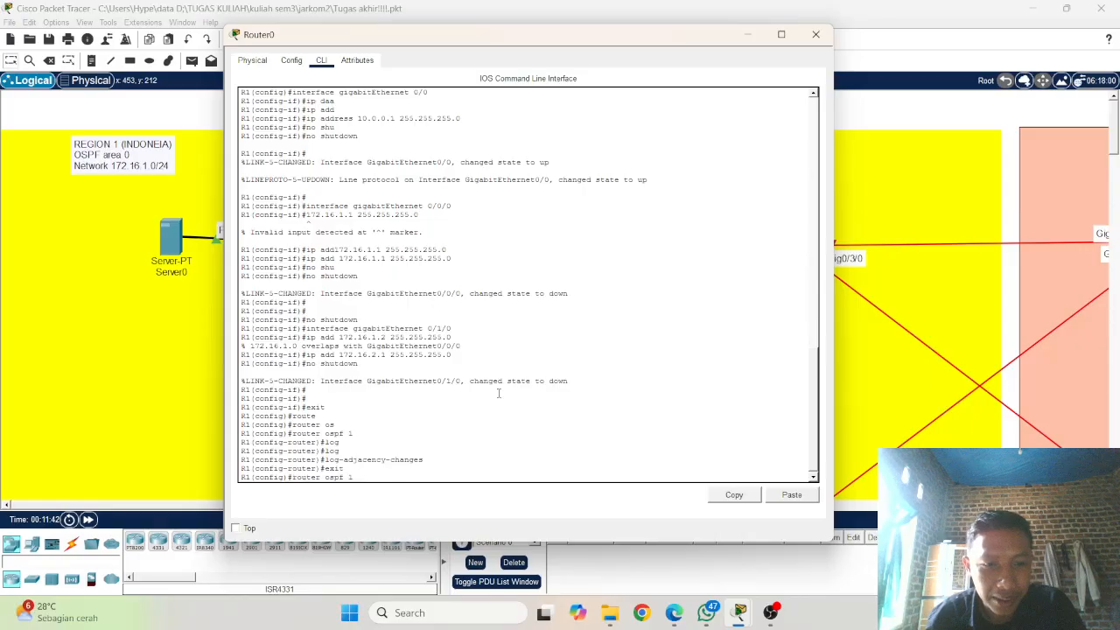
key(Return)
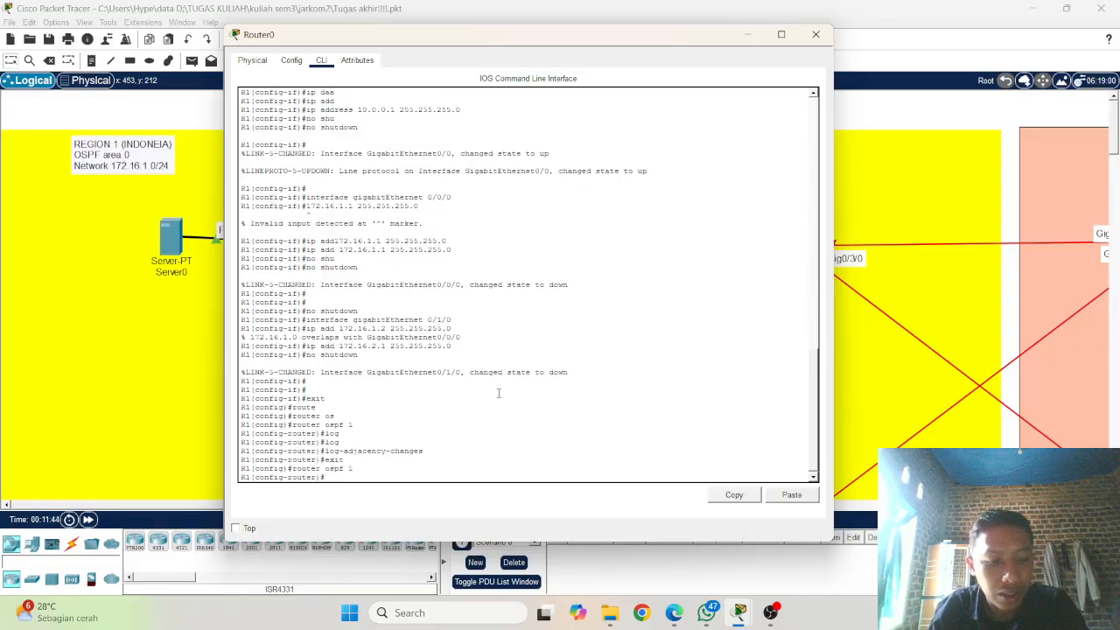
Step: Set the router ID of R1's OSPF process 1 to 1.1.1.1
text(rou)
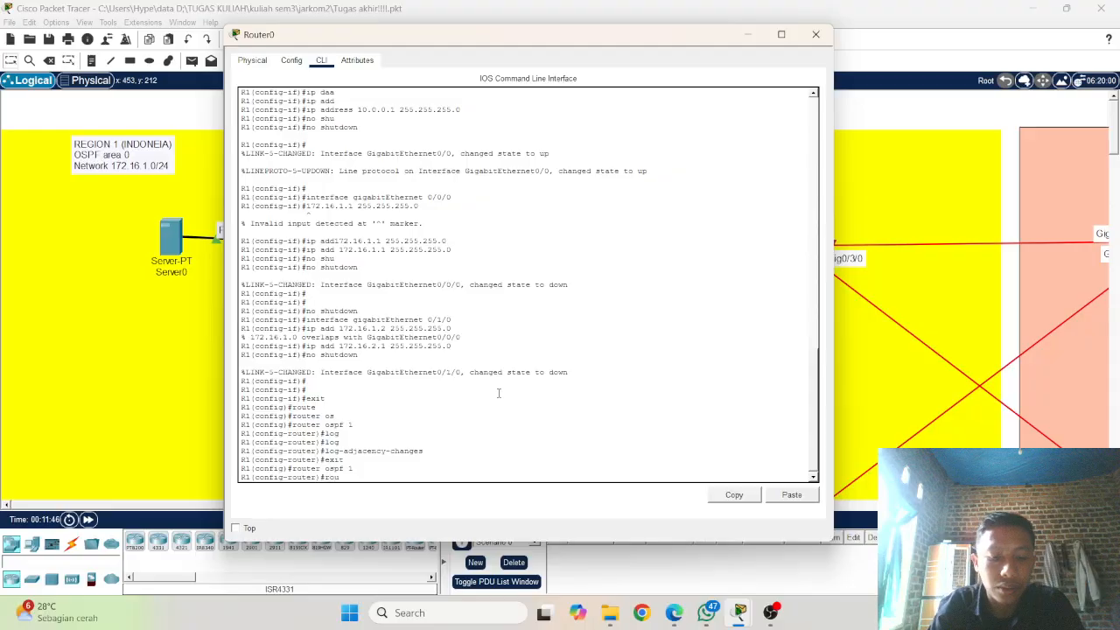
text(te)
key(Tab)
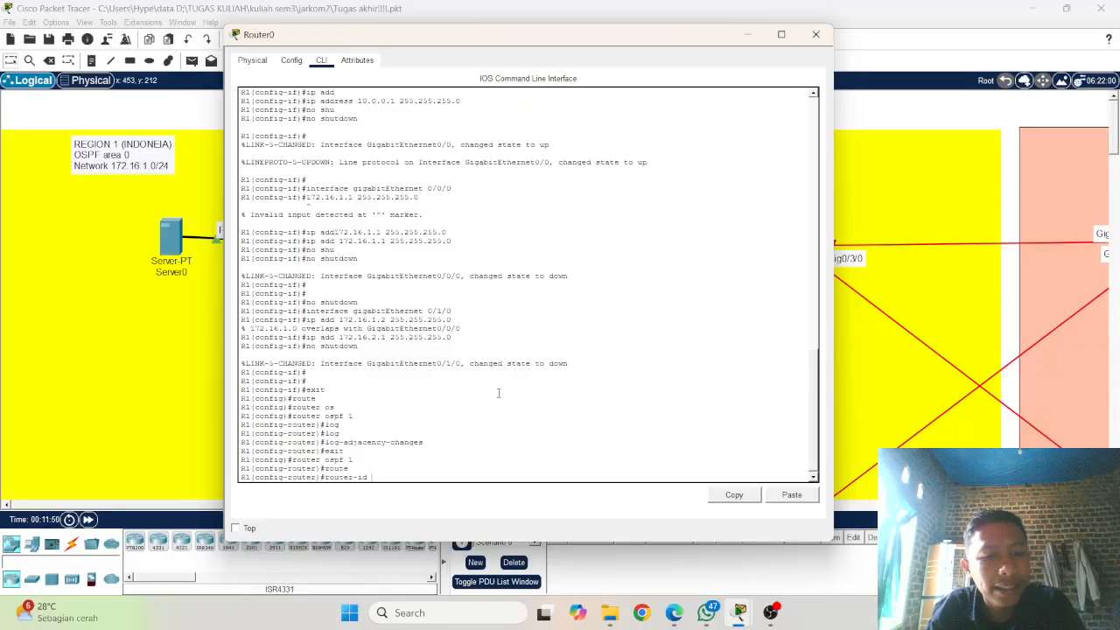
text(1.1.1)
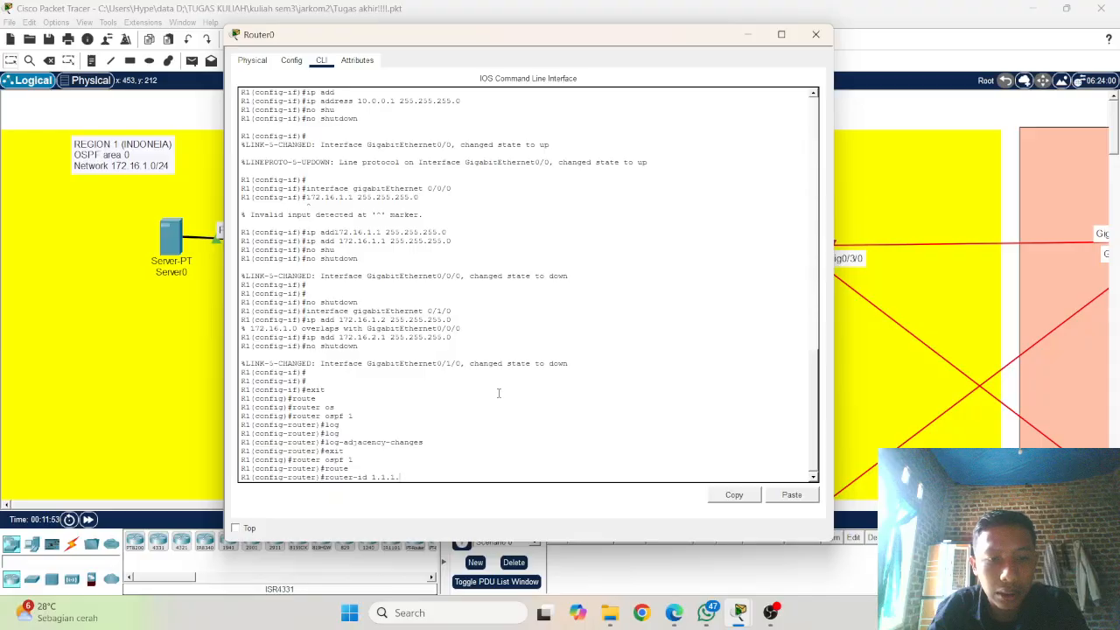
text(.1)
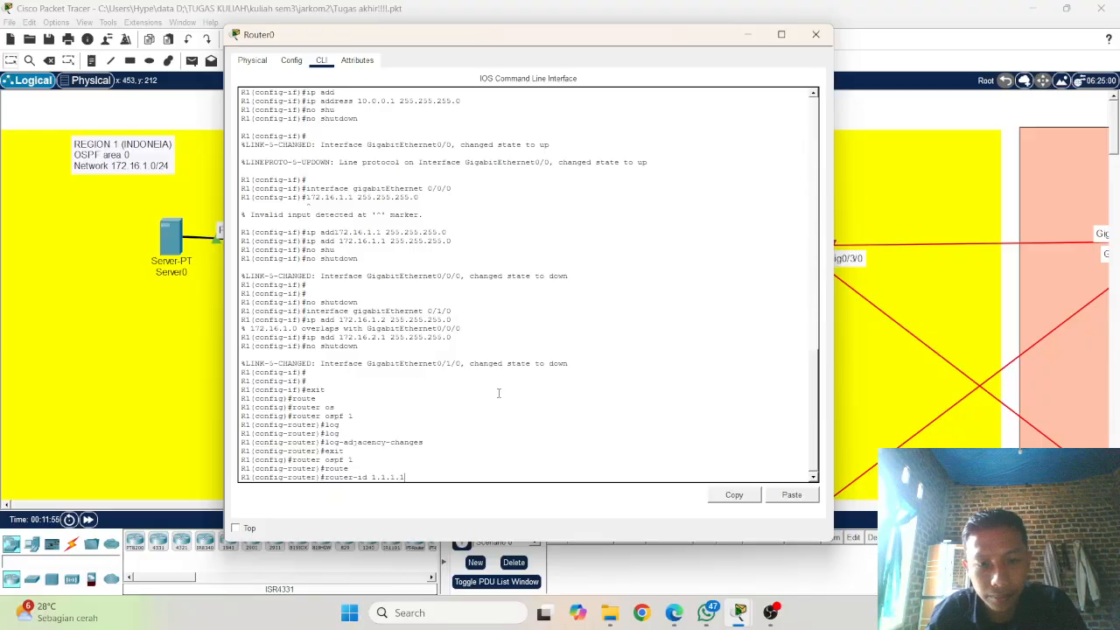
key(Return)
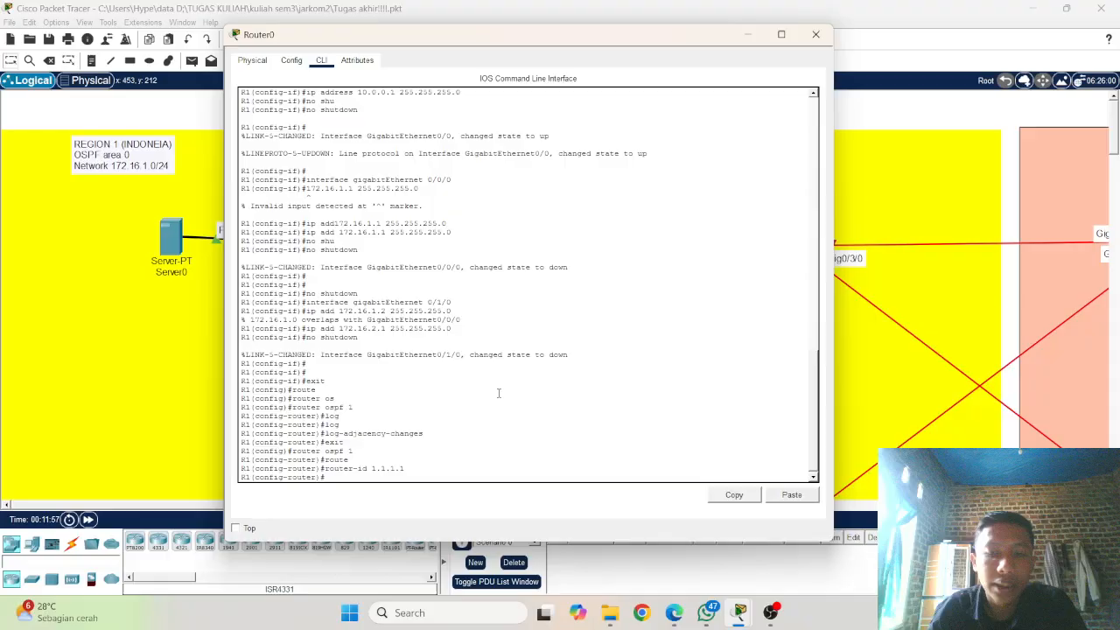
Step: Reissue the earlier log-adjacency-changes command in R1's OSPF configuration
key(Up)
key(Up)
key(Up)
key(Up)
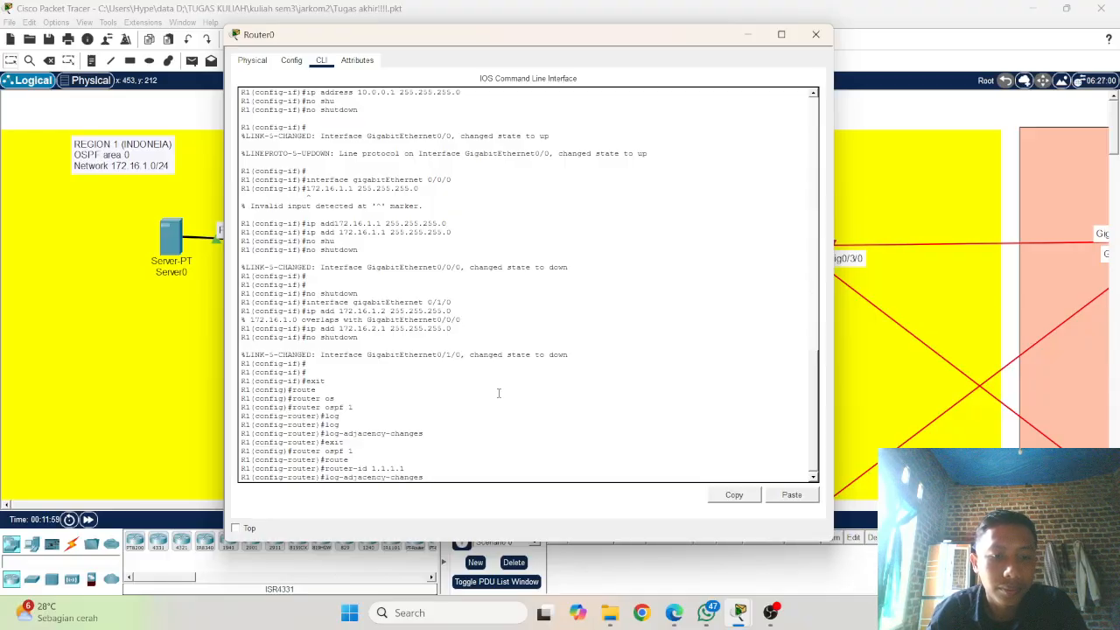
key(Return)
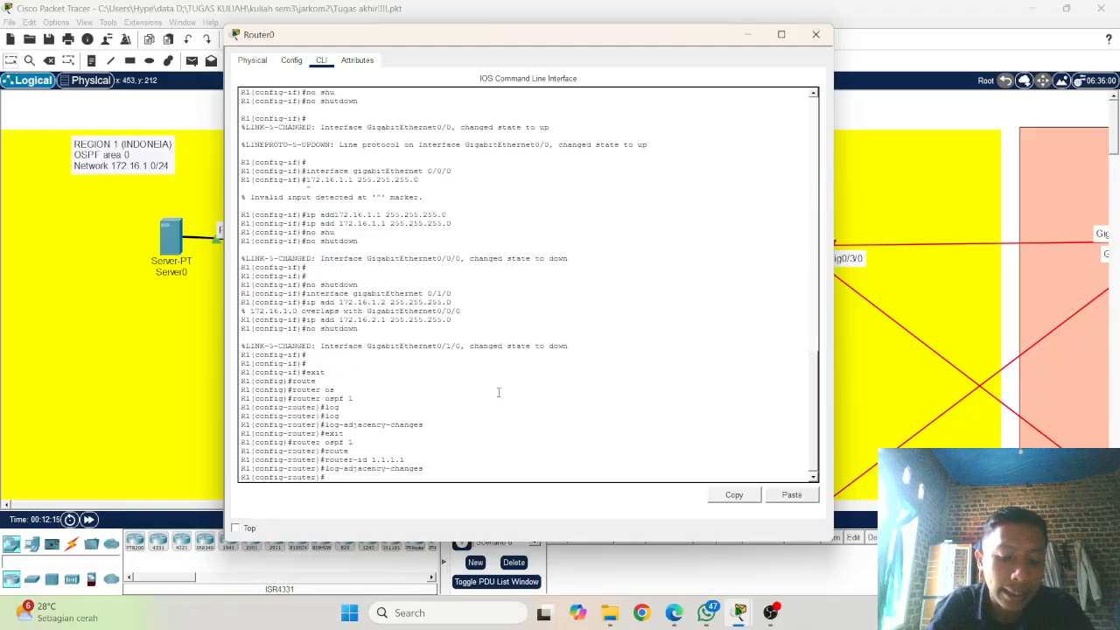
Step: Try to add network 10.0.0.0 with wildcard mask 0.0.0.255 to R1's OSPF process without specifying an area
text(ne)
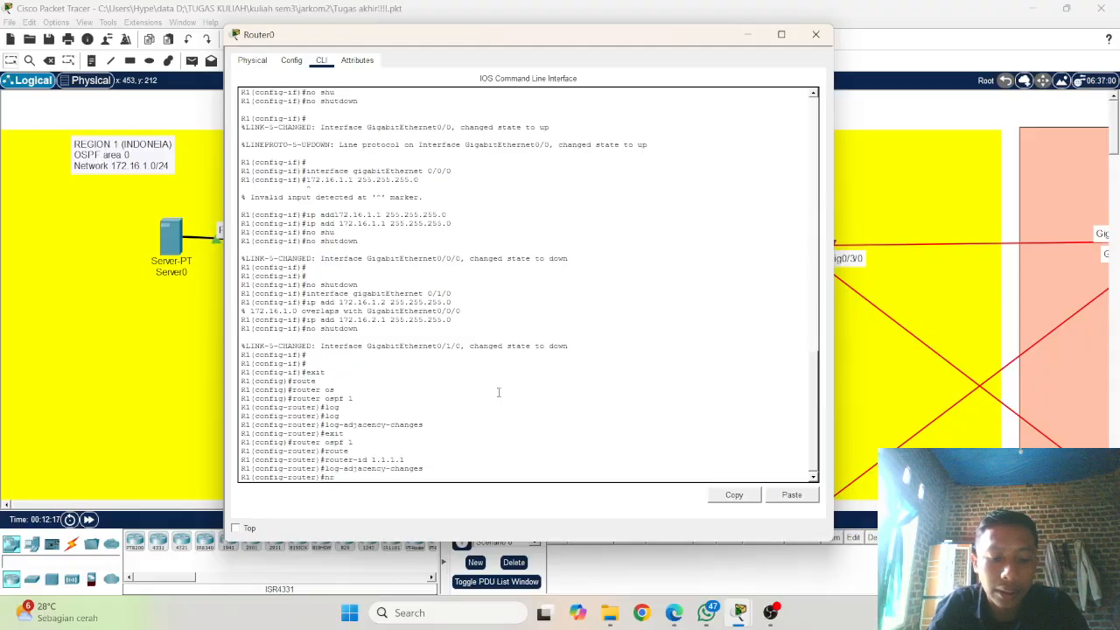
text(t)
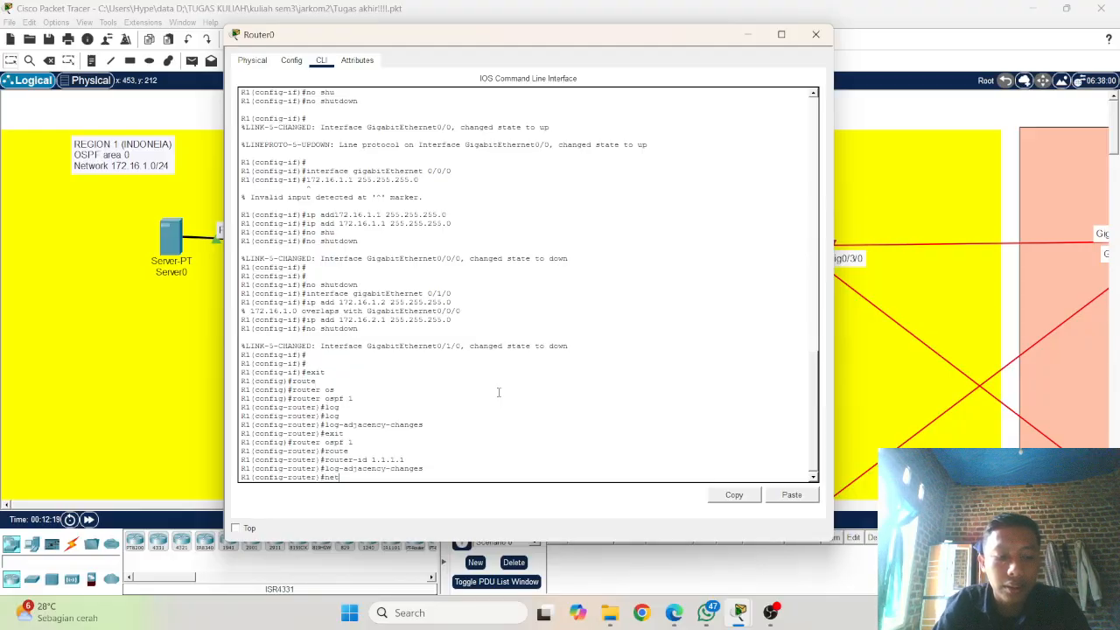
key(Tab)
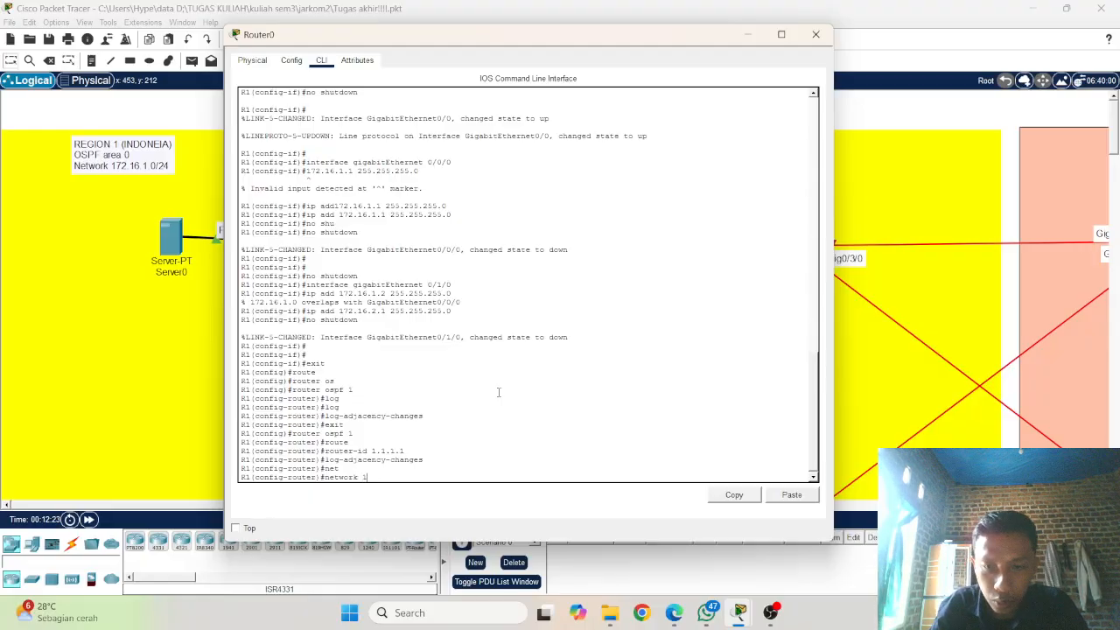
text(10)
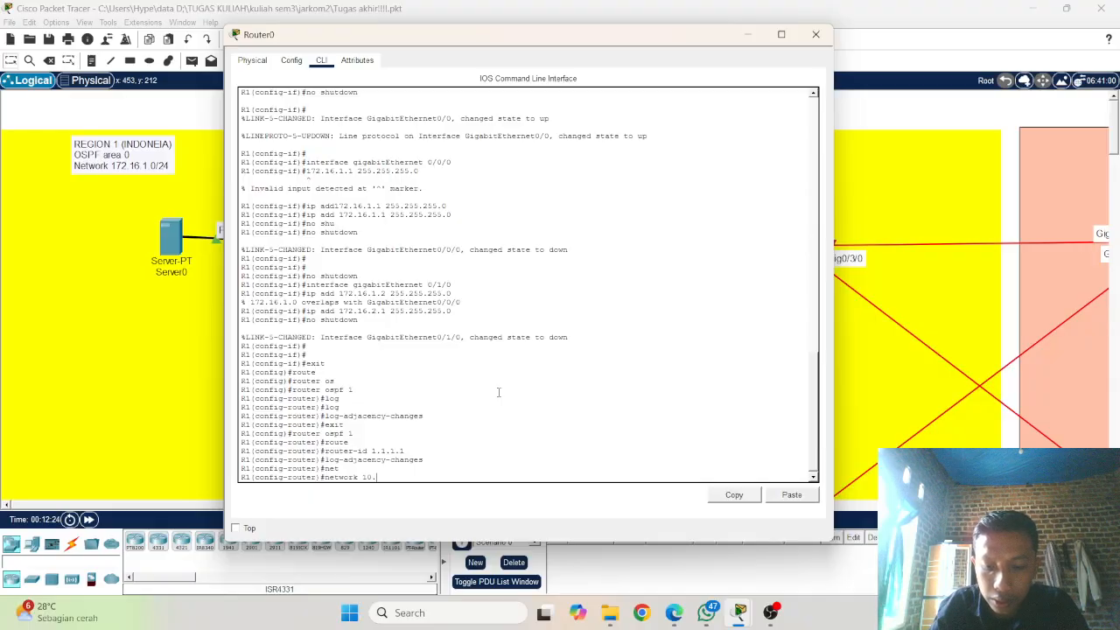
text(.0.0.0)
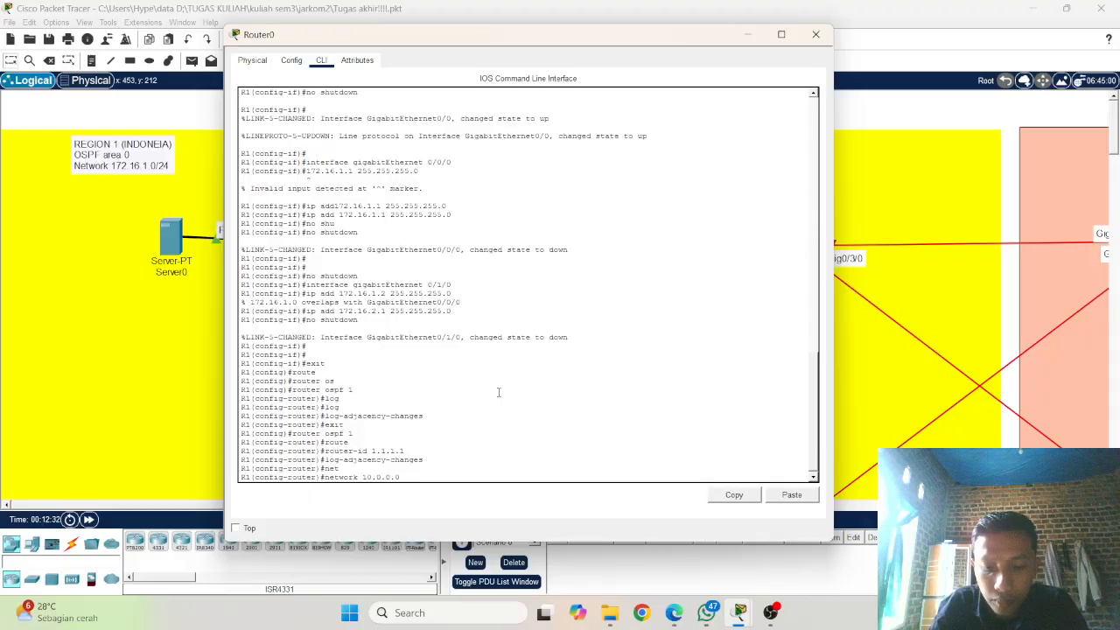
text(.0)
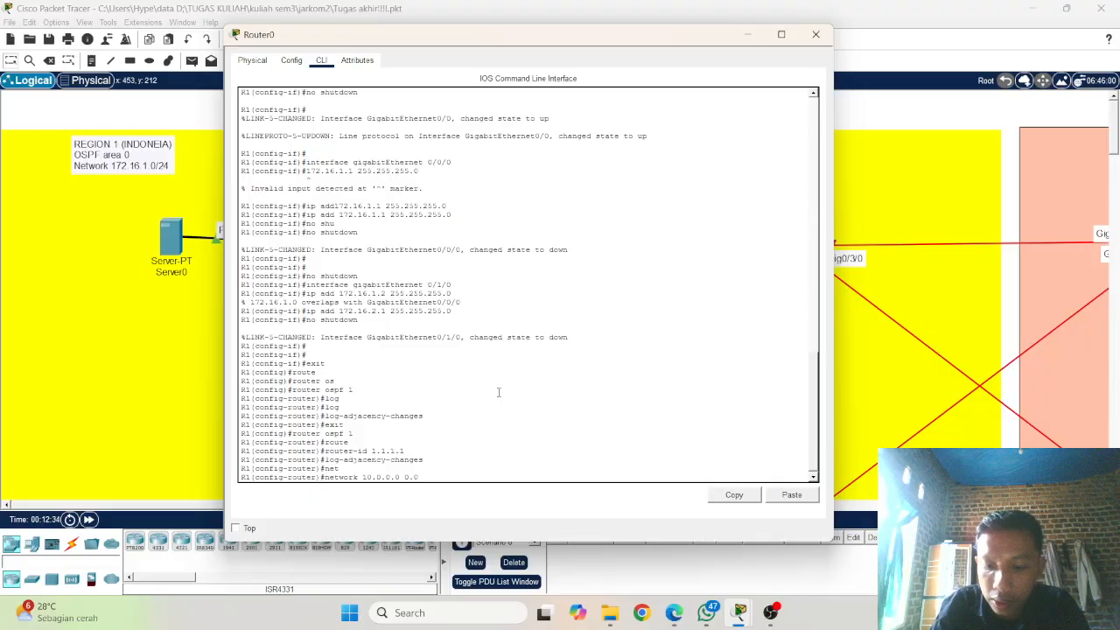
text(.0)
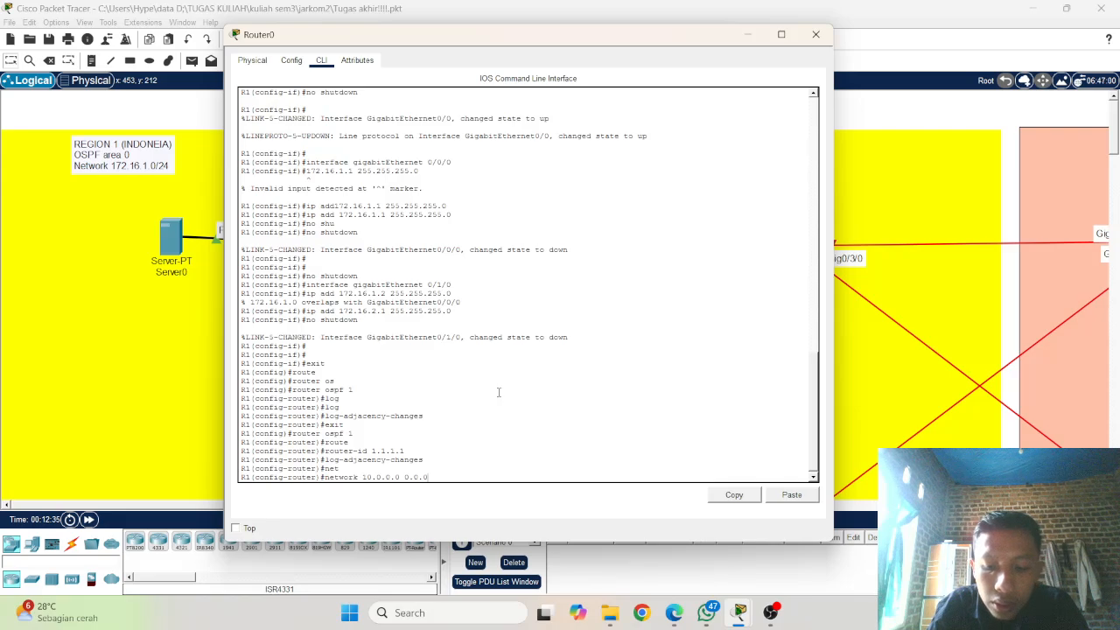
text(.255)
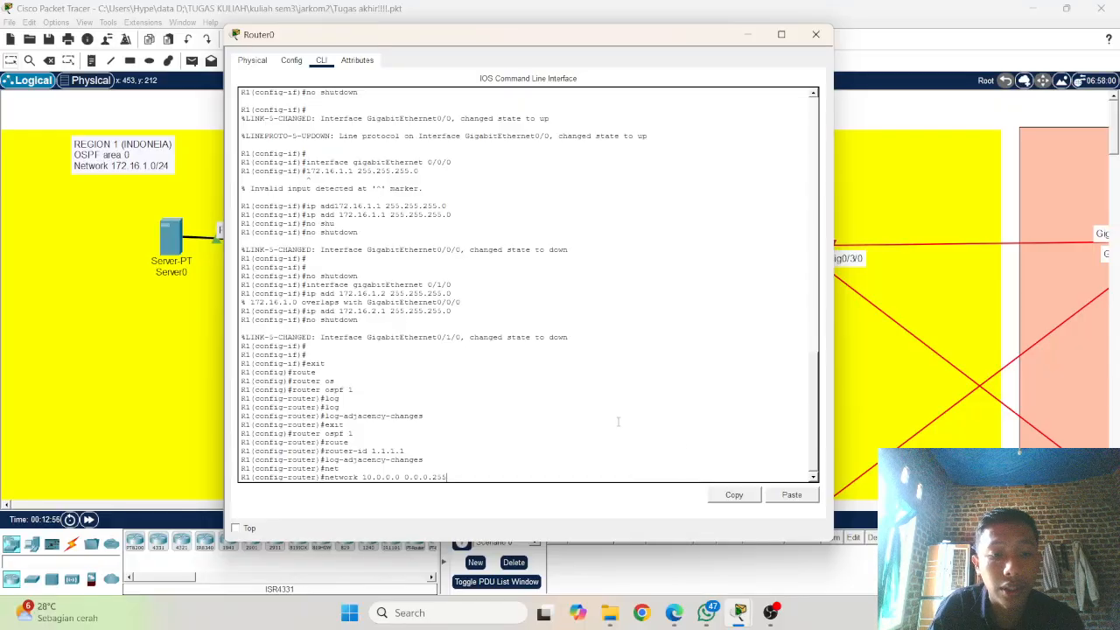
key(Return)
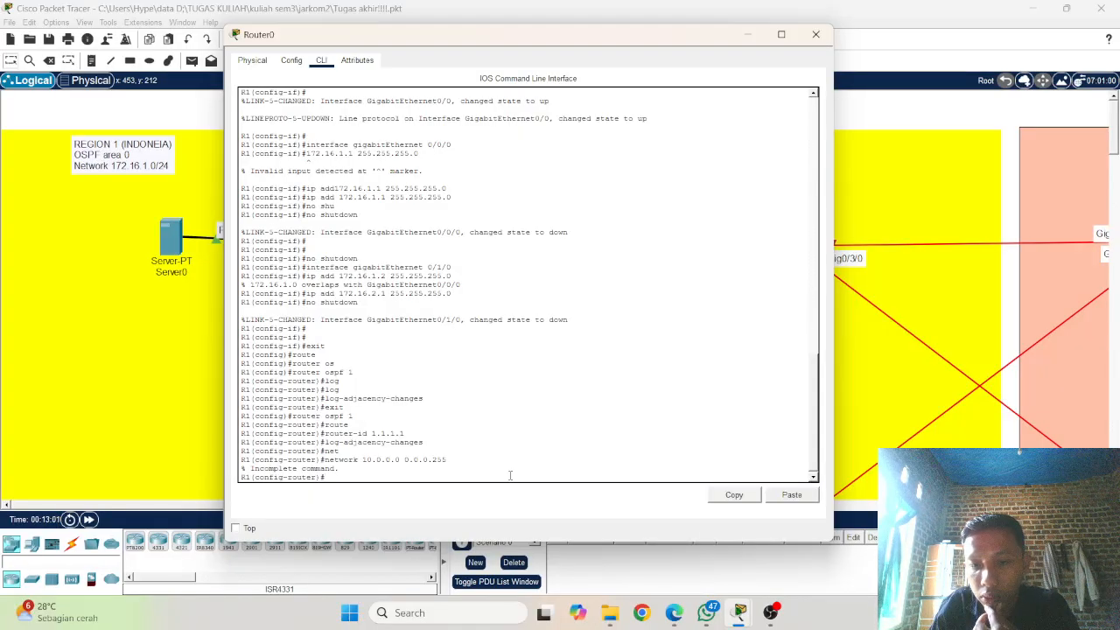
Step: Advertise network 10.0.0.0 with wildcard mask 0.0.0.255 in OSPF area 0, extending the previous network command
key(Up)
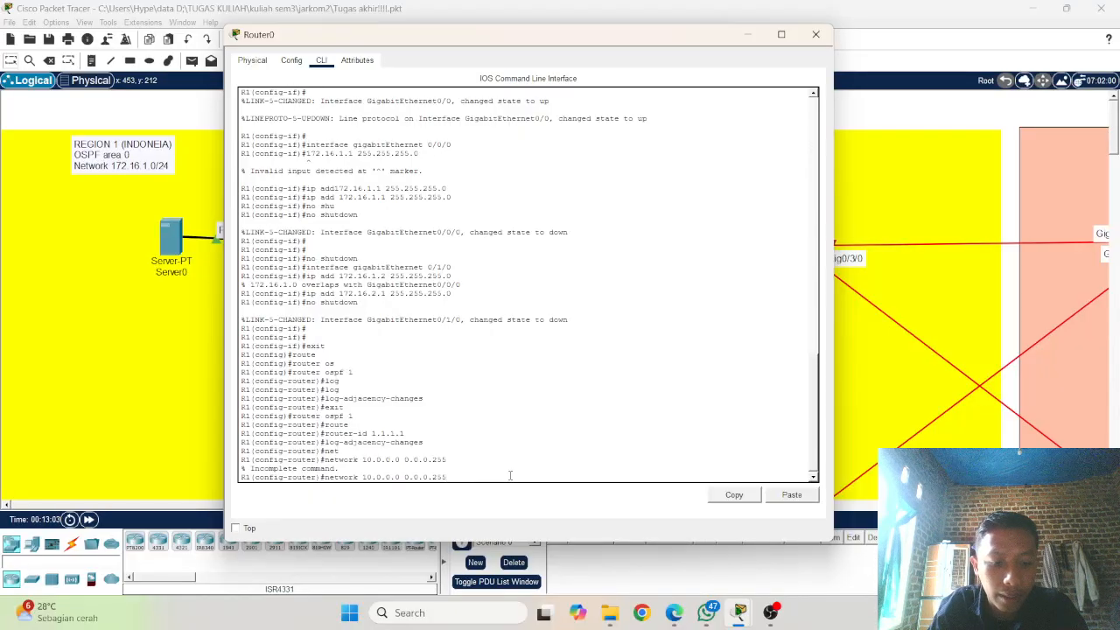
text(area)
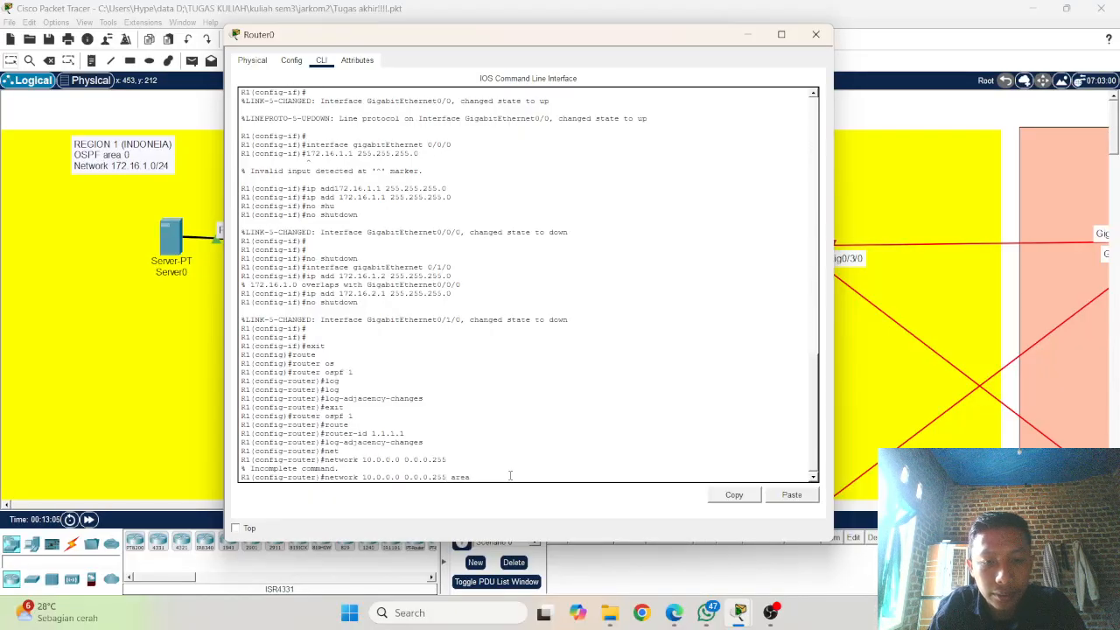
text( 0)
key(Return)
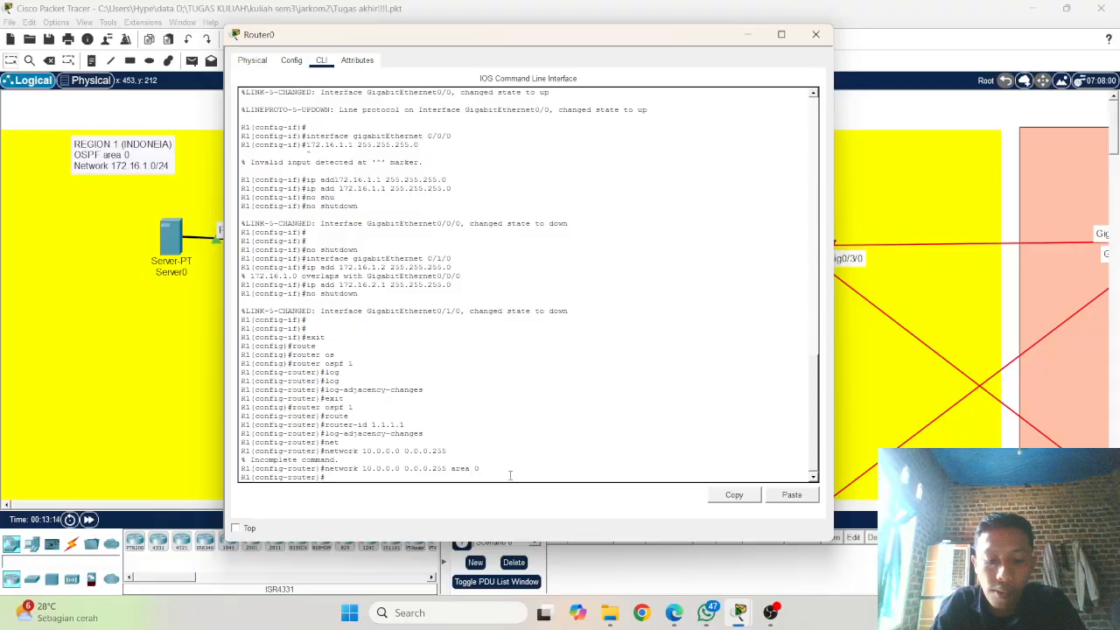
Step: Advertise network 172.16.1.0 with wildcard mask 0.0.0.255 in area 0 of R1's OSPF process
text(etw)
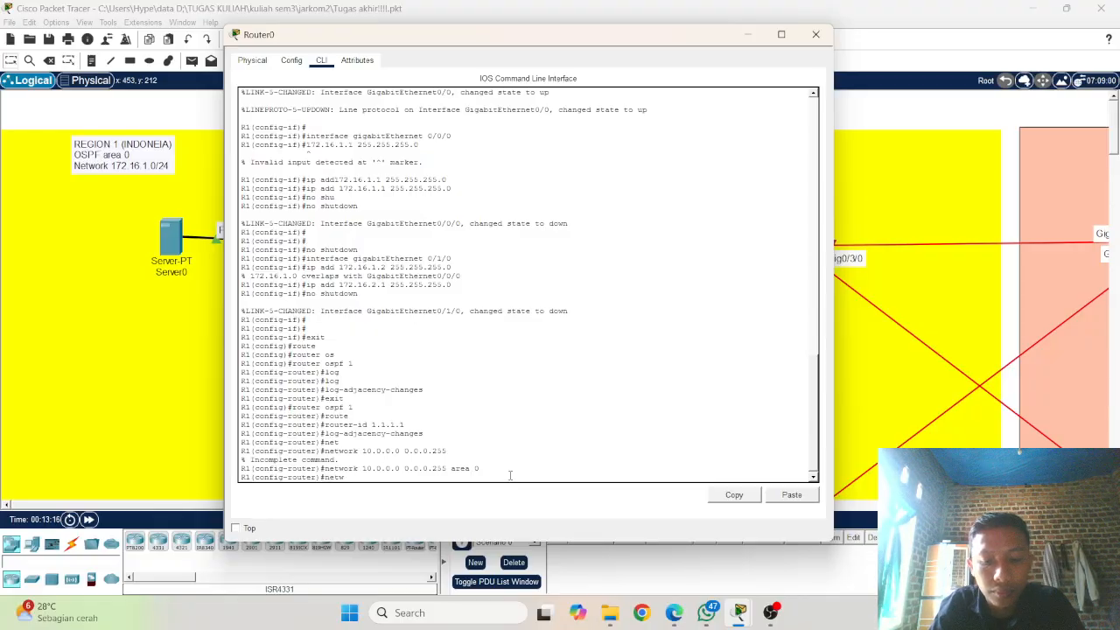
text(o)
key(Tab)
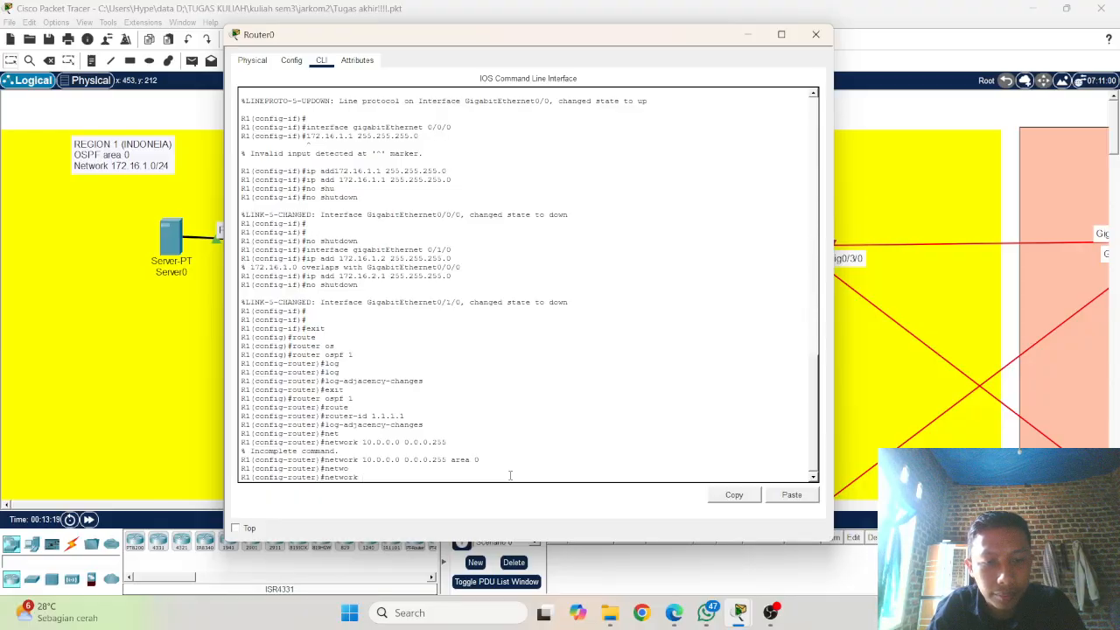
text(2)
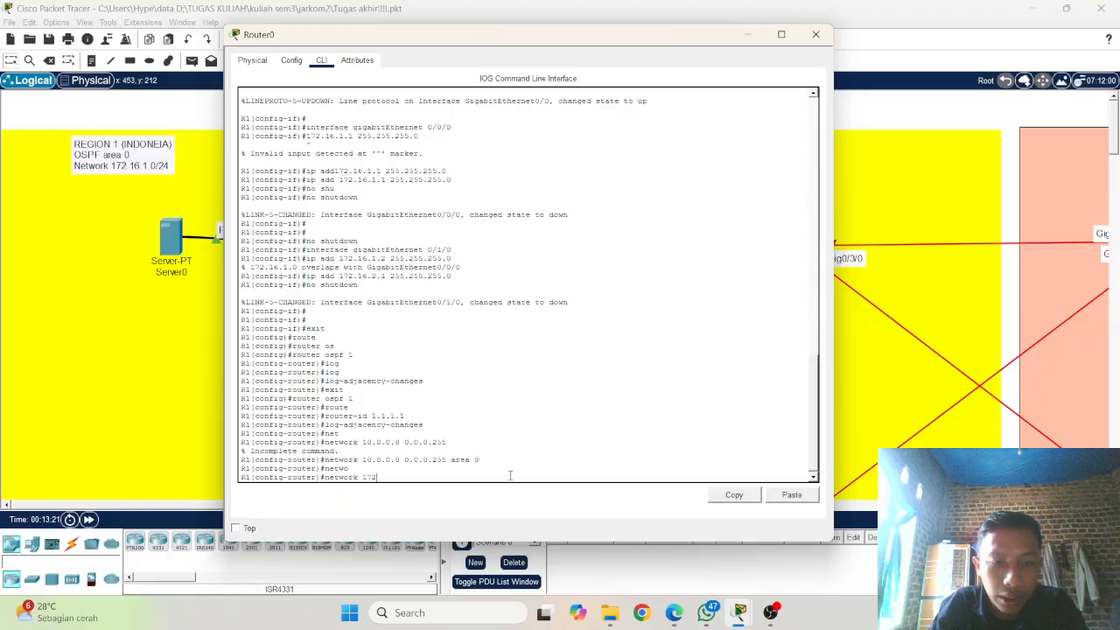
text(.16.)
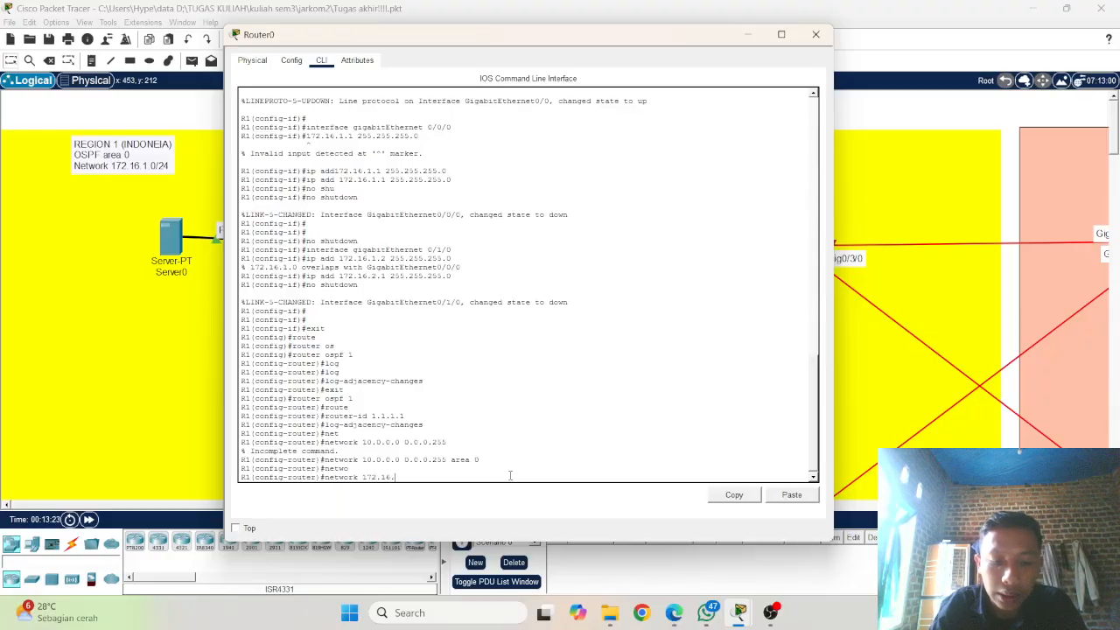
text(1.0)
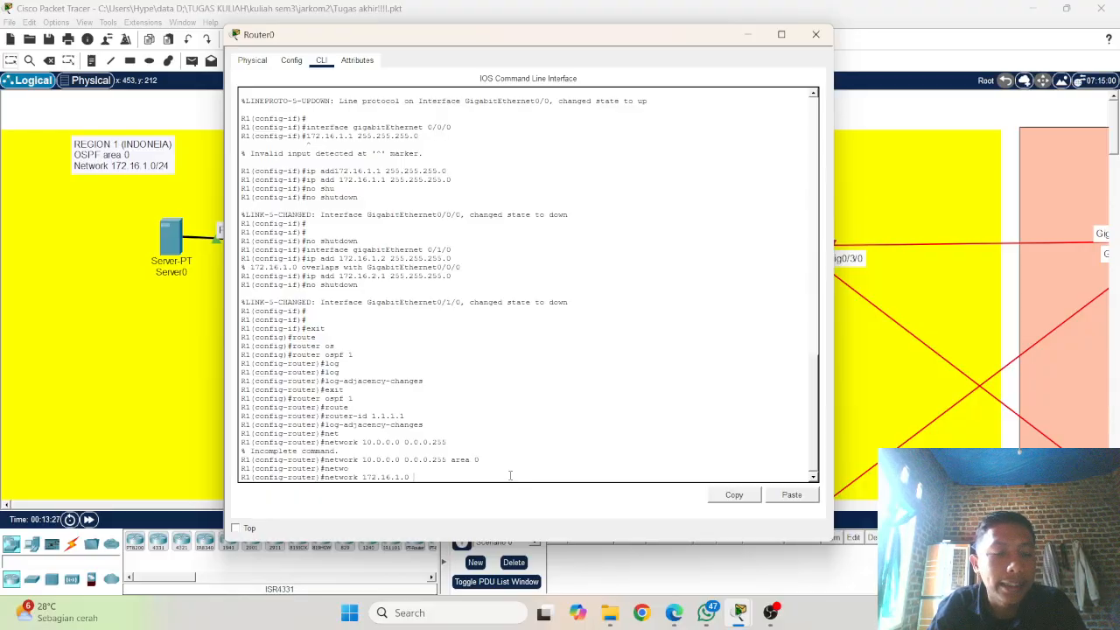
scroll(411, 220, up, 1)
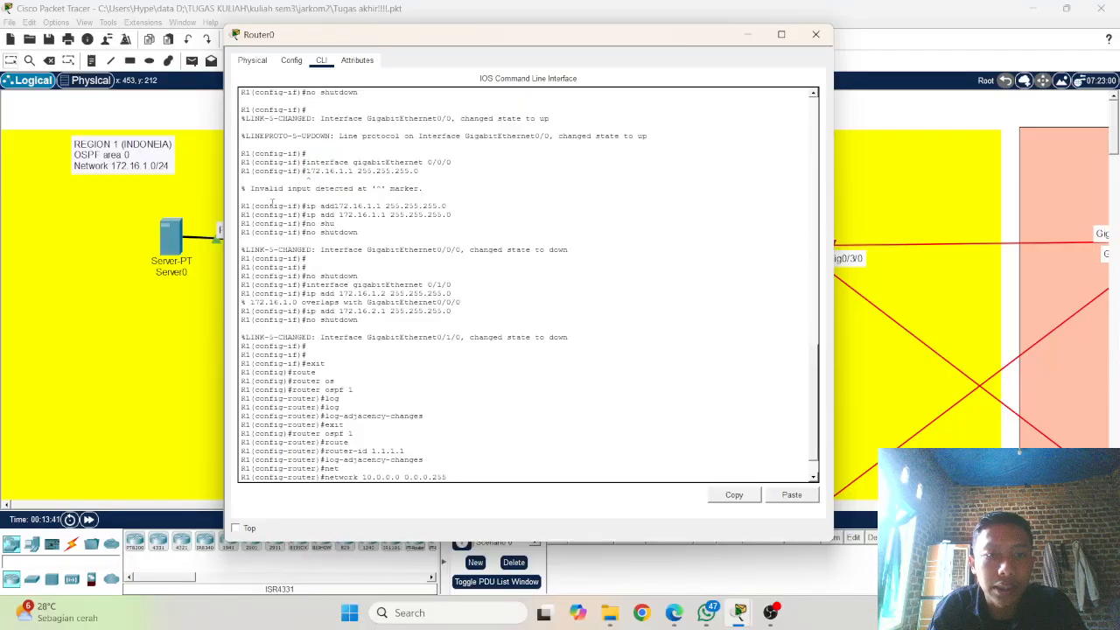
scroll(472, 450, down, 1)
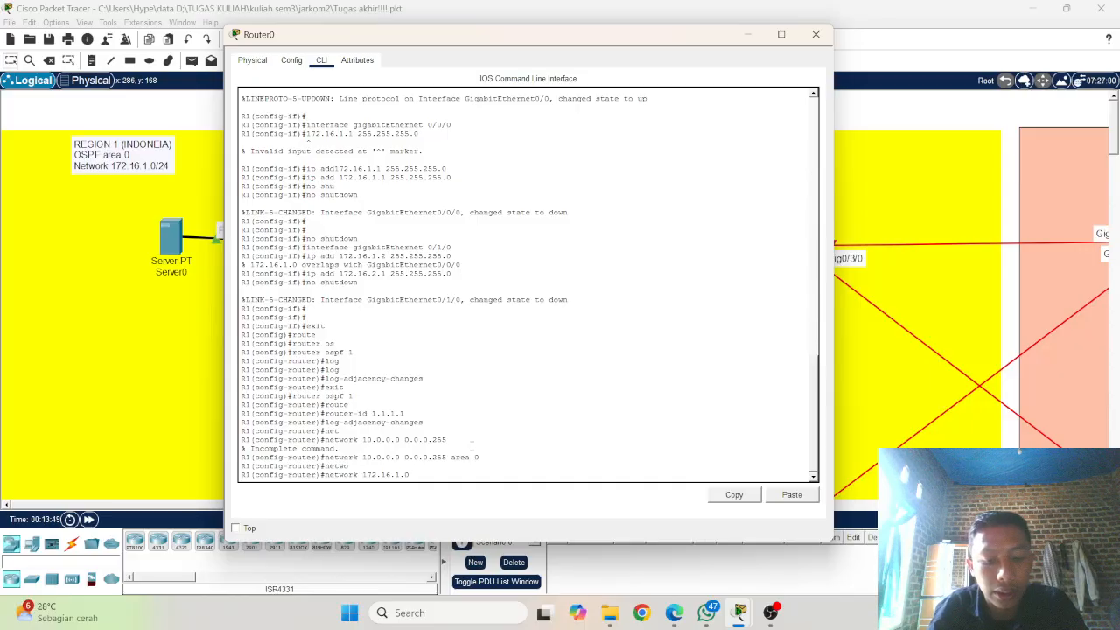
text(0)
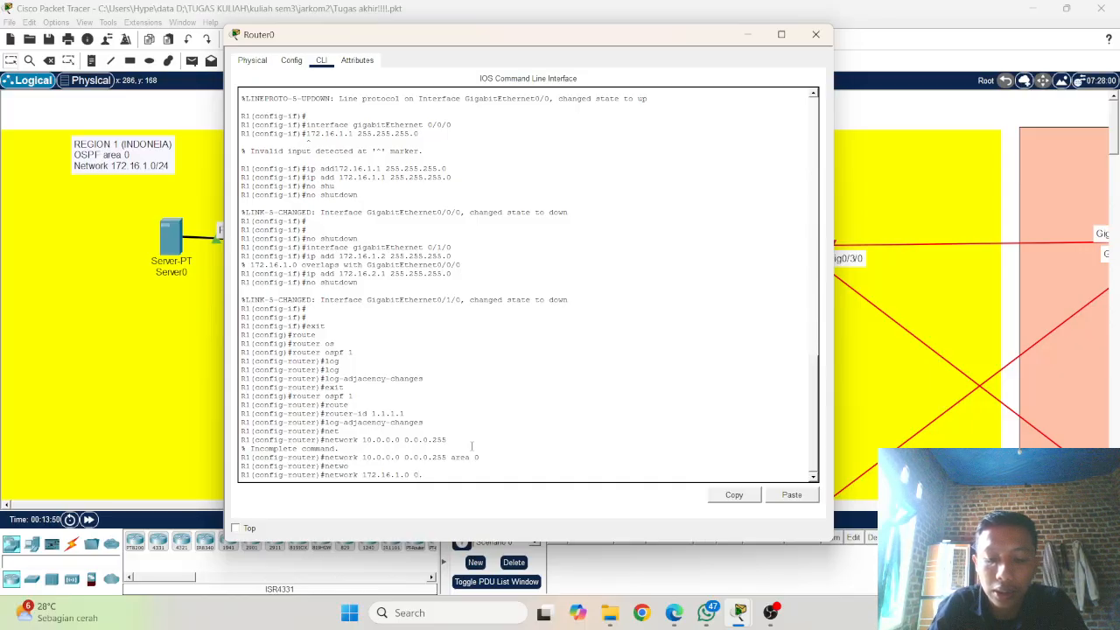
text(.0.0)
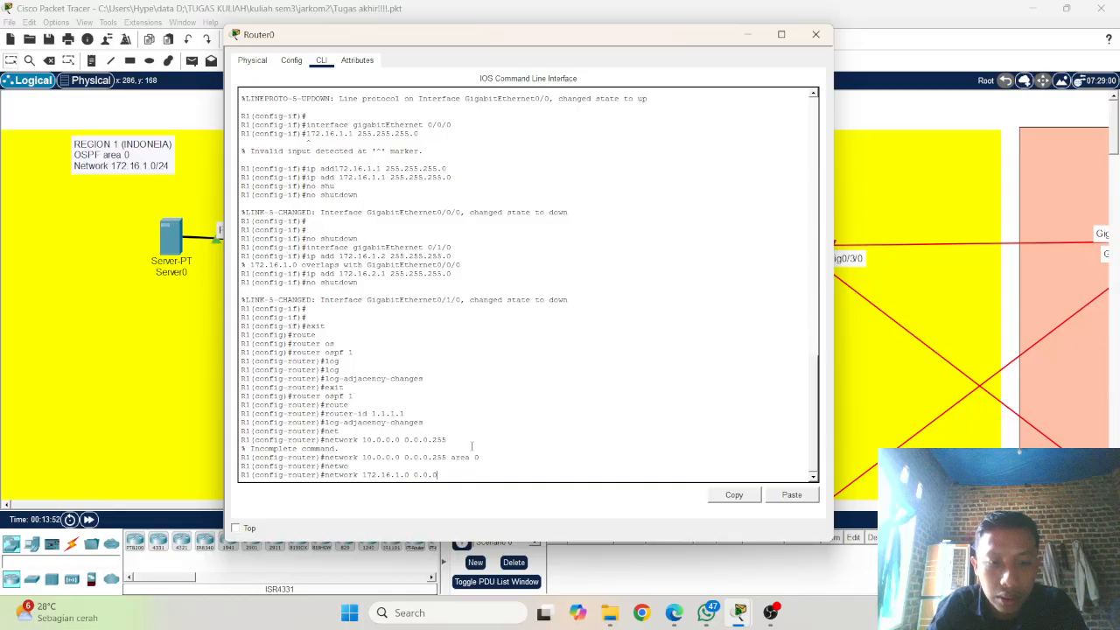
text(.255 ar)
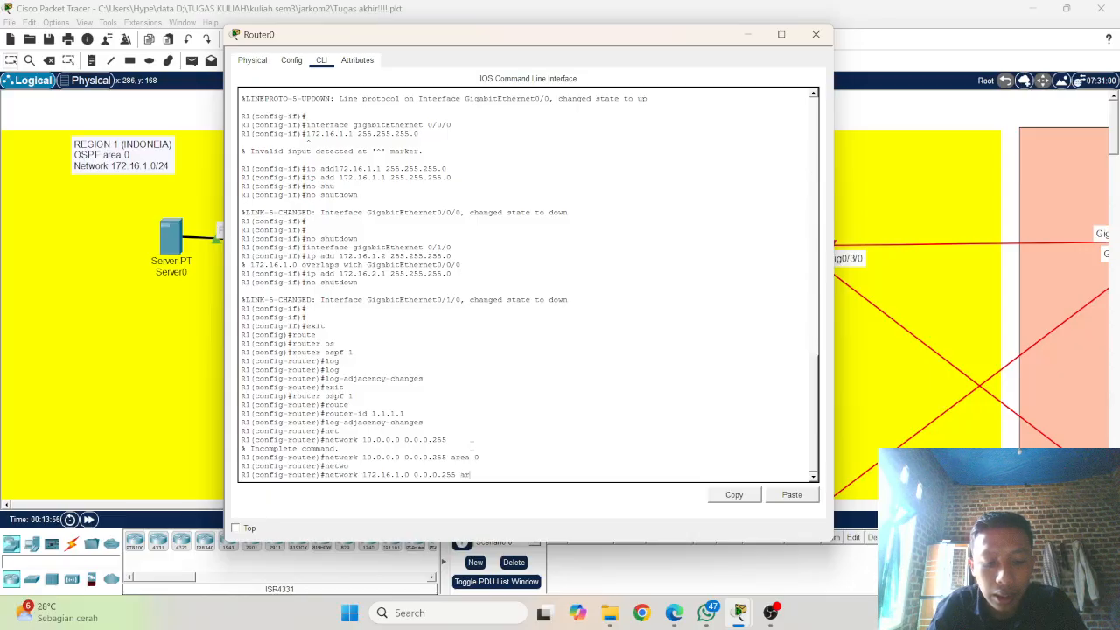
text(ea 0)
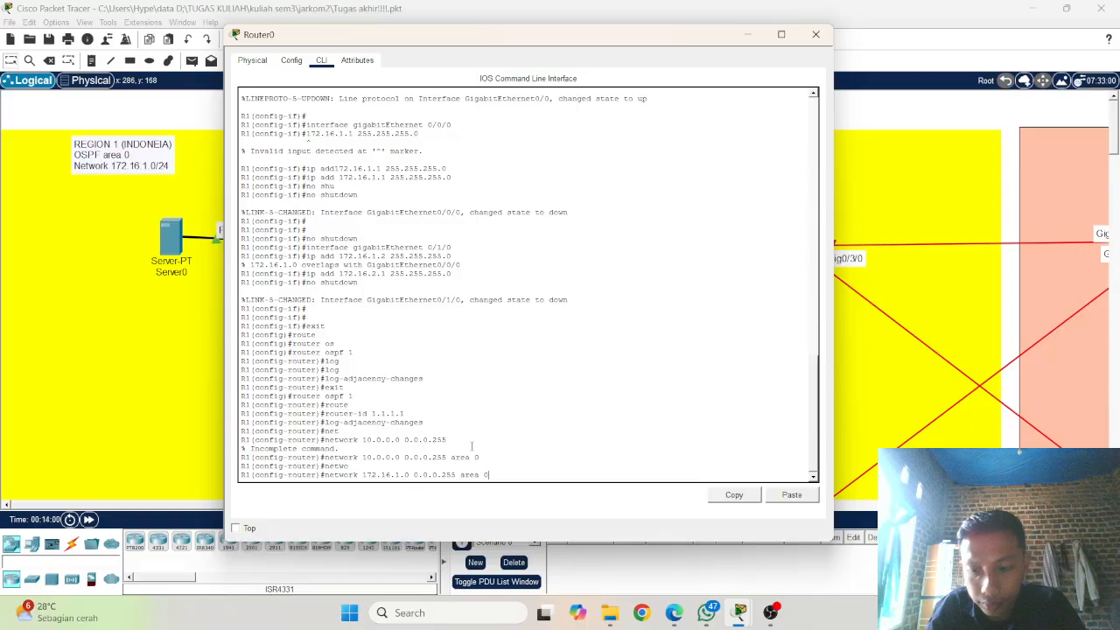
key(Return)
Step: Advertise network 172.16.2.0 with wildcard mask 0.0.0.255 in OSPF area 0 by adapting the previous network command
key(Up)
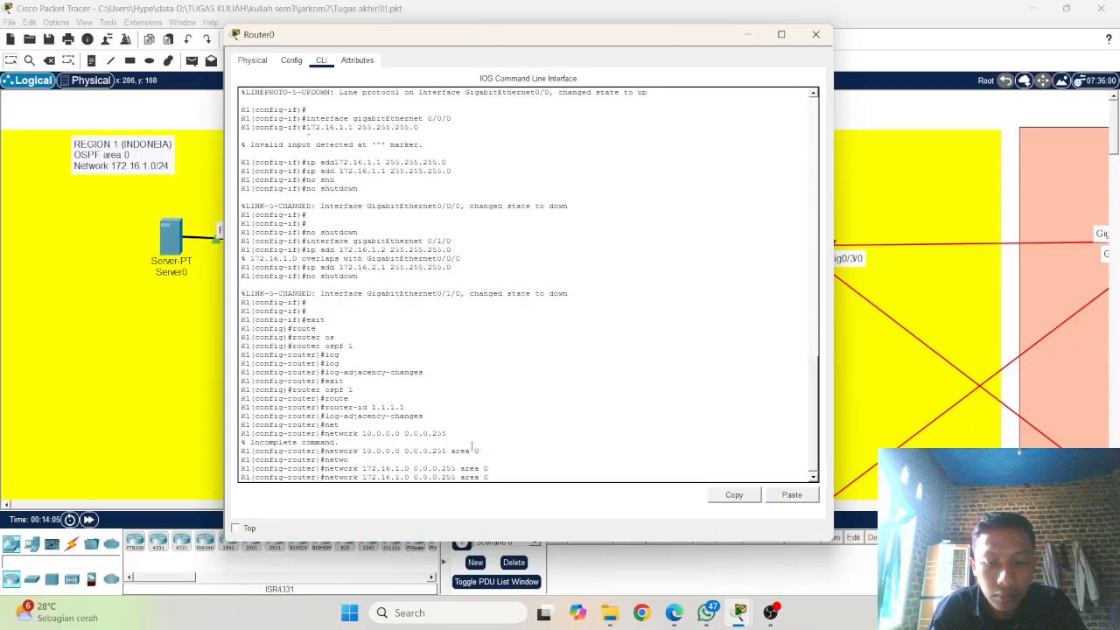
key(Left)
key(Left)
key(Left)
key(Left)
key(Left)
key(Left)
key(Left)
key(Left)
key(Left)
key(Left)
key(Left)
key(Left)
key(Left)
key(Left)
key(Left)
key(Left)
key(Left)
key(Left)
key(Left)
key(BackSpace)
text(2)
key(Return)
key(Return)
key(Return)
key(Return)
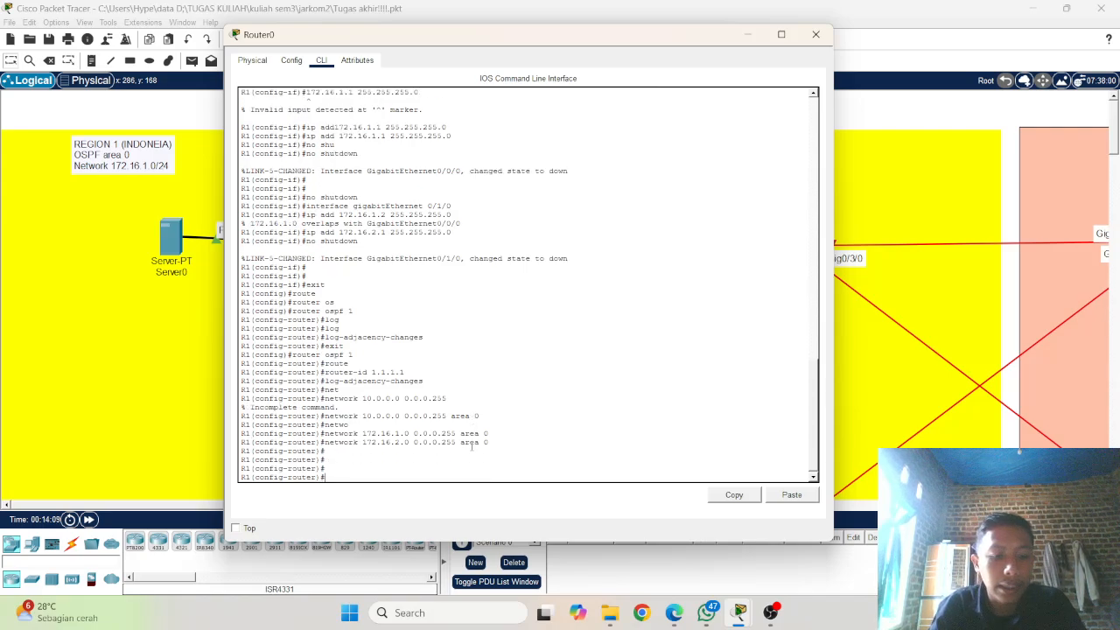
Step: End R1's configuration mode and save its configuration with wr, closing the router's window when done
text(end)
key(Return)
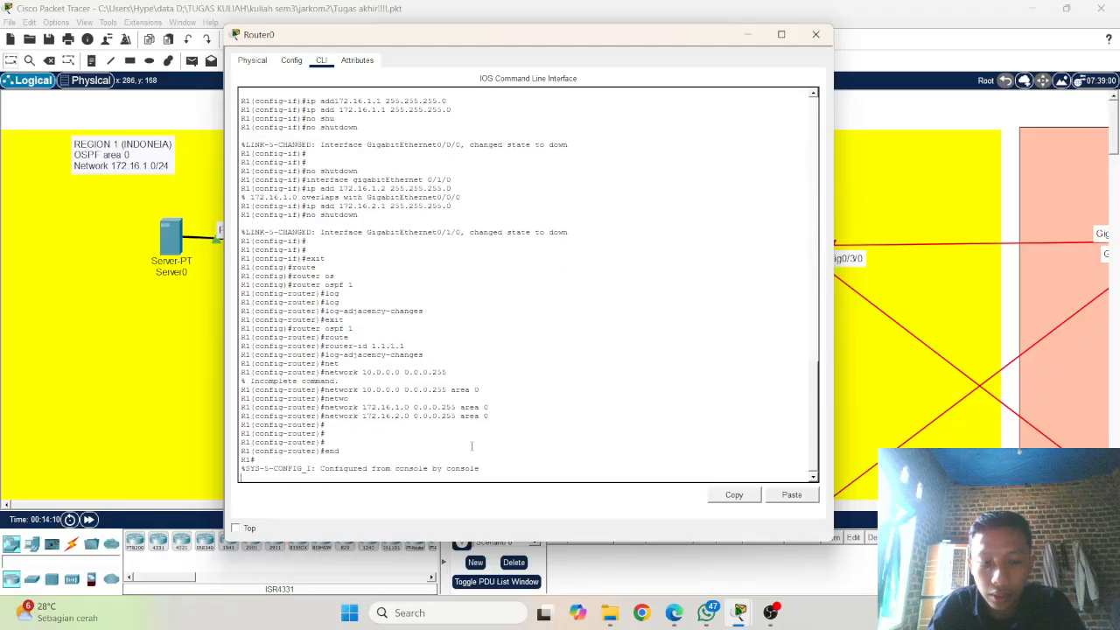
text(wr)
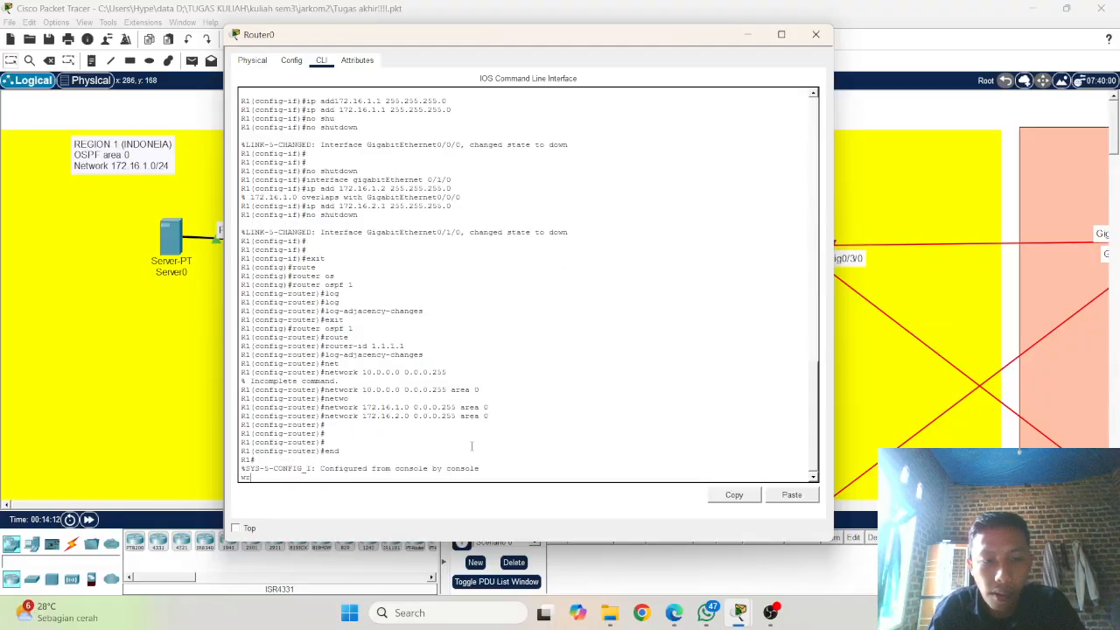
key(Return)
key(Return)
key(Return)
key(Return)
key(Return)
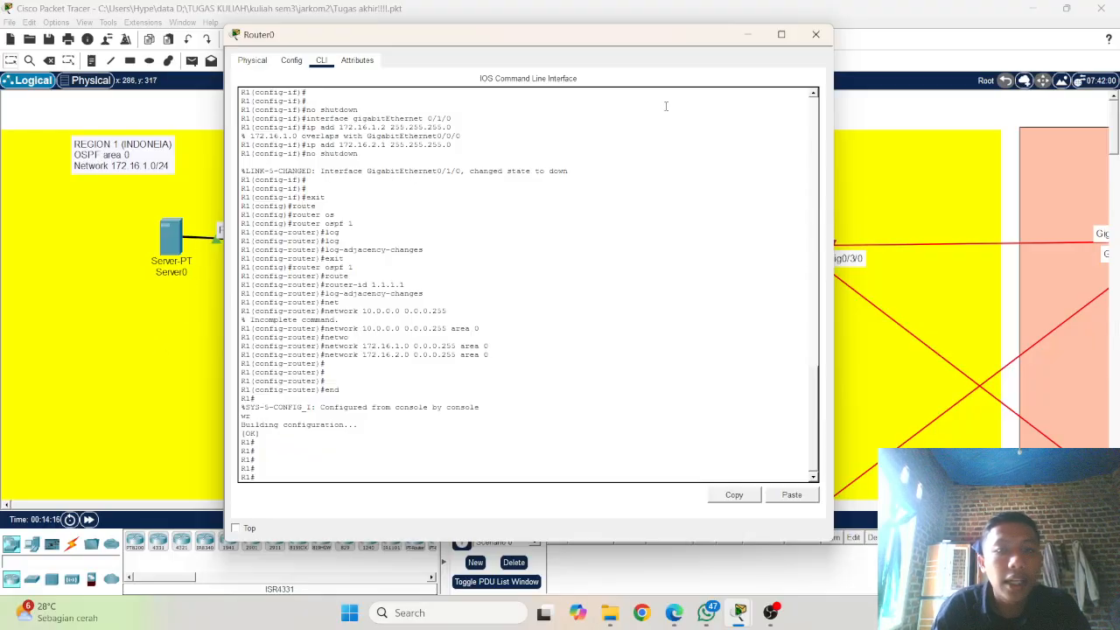
scroll(383, 300, up, 13)
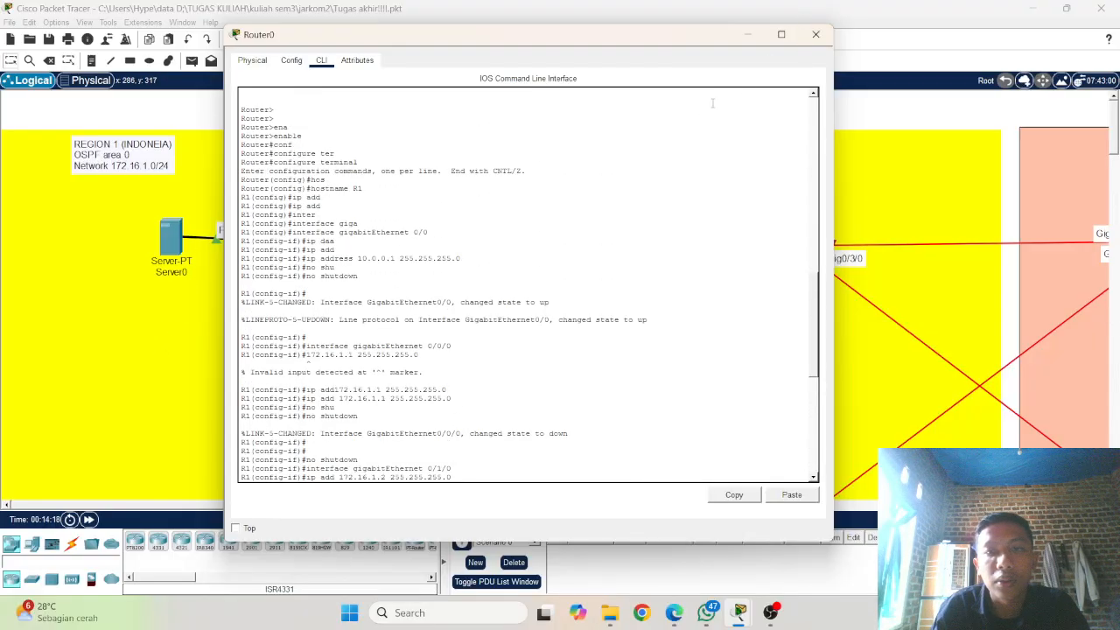
click(815, 34)
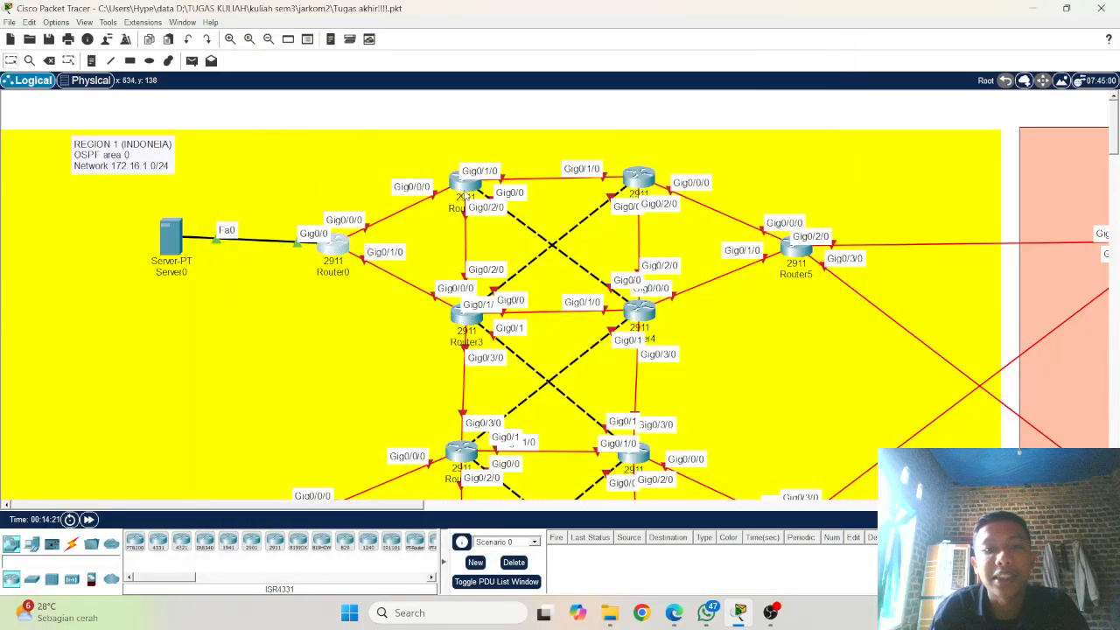
Step: Open Router1's command line and bring up its user-mode prompt
click(465, 186)
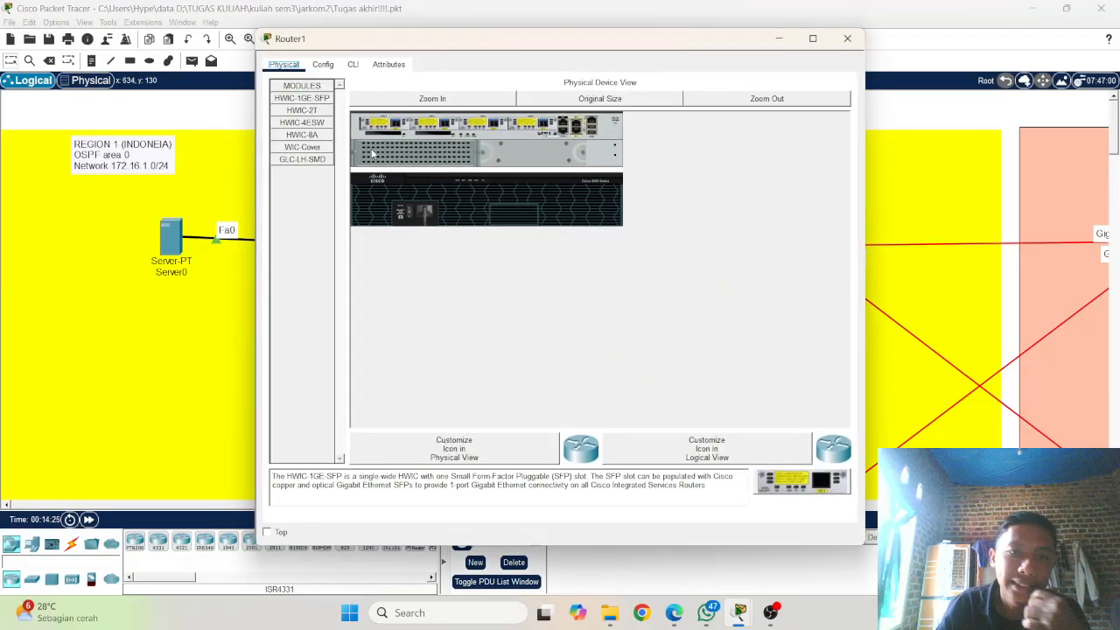
click(352, 65)
key(Return)
key(Return)
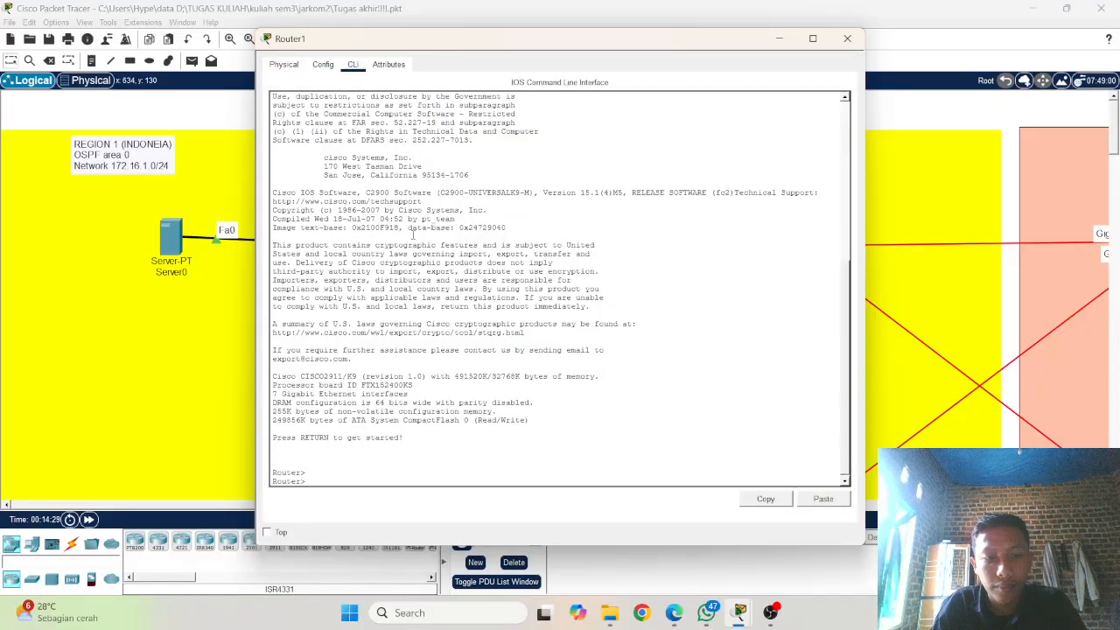
Step: Try to reach configuration mode on Router1 with the combined command enable conf t
text(ena)
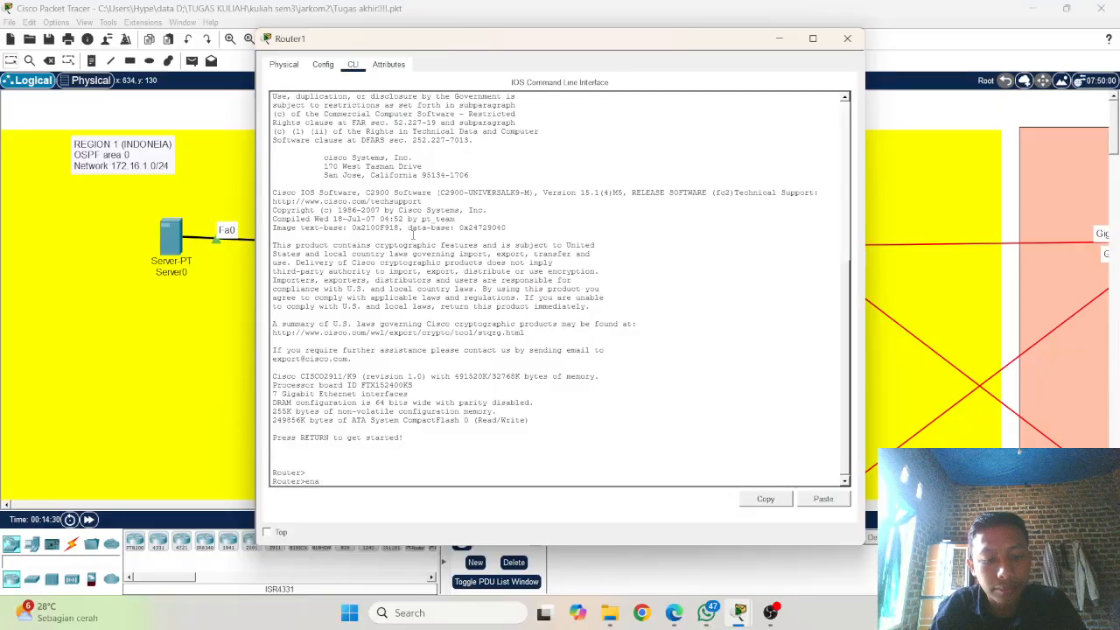
key(Tab)
text(co)
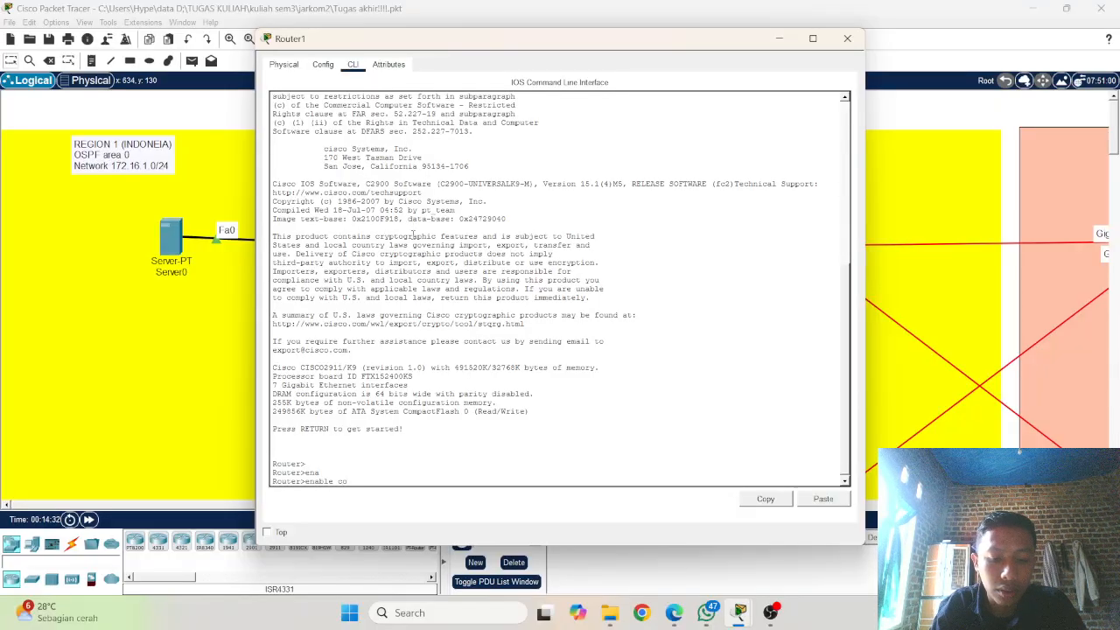
text(nf t)
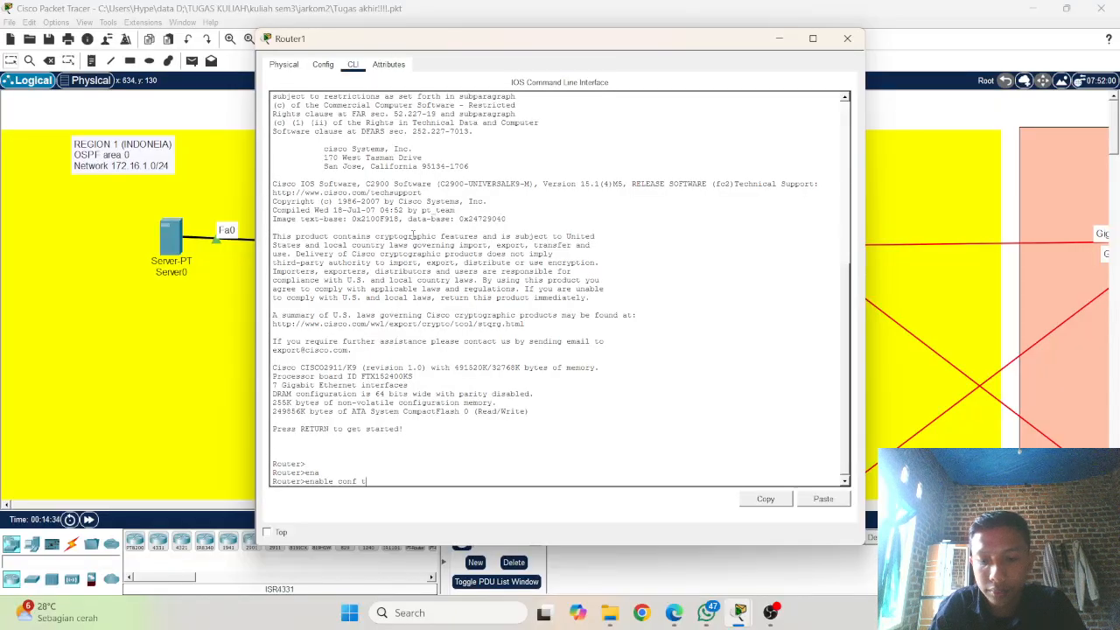
key(Return)
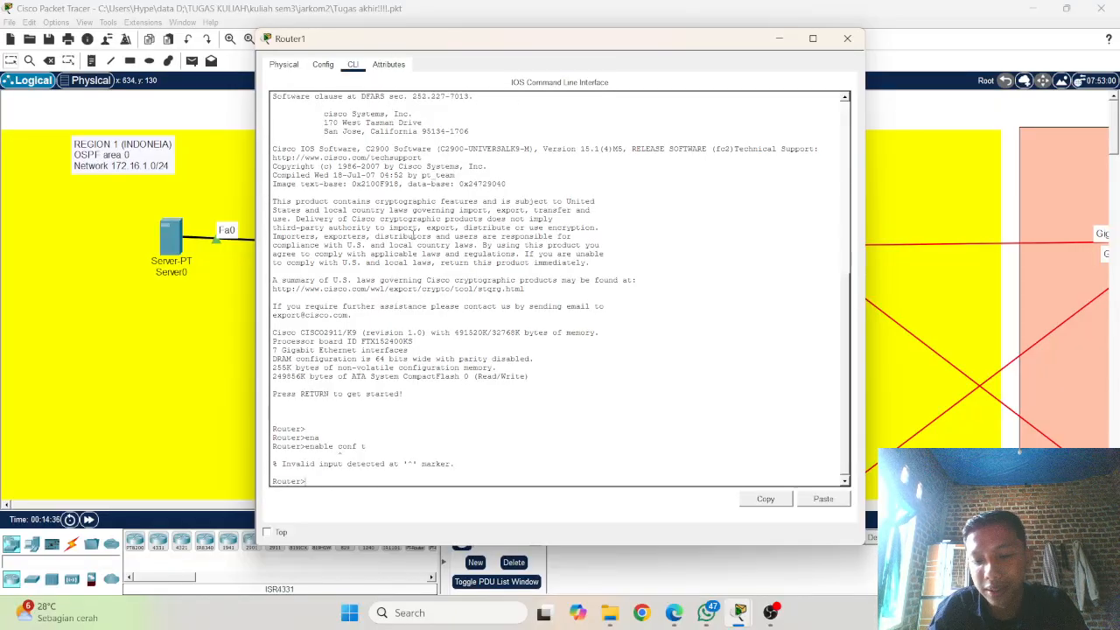
Step: Enter privileged mode on Router1 by shortening the rejected command to the enable part alone
key(Up)
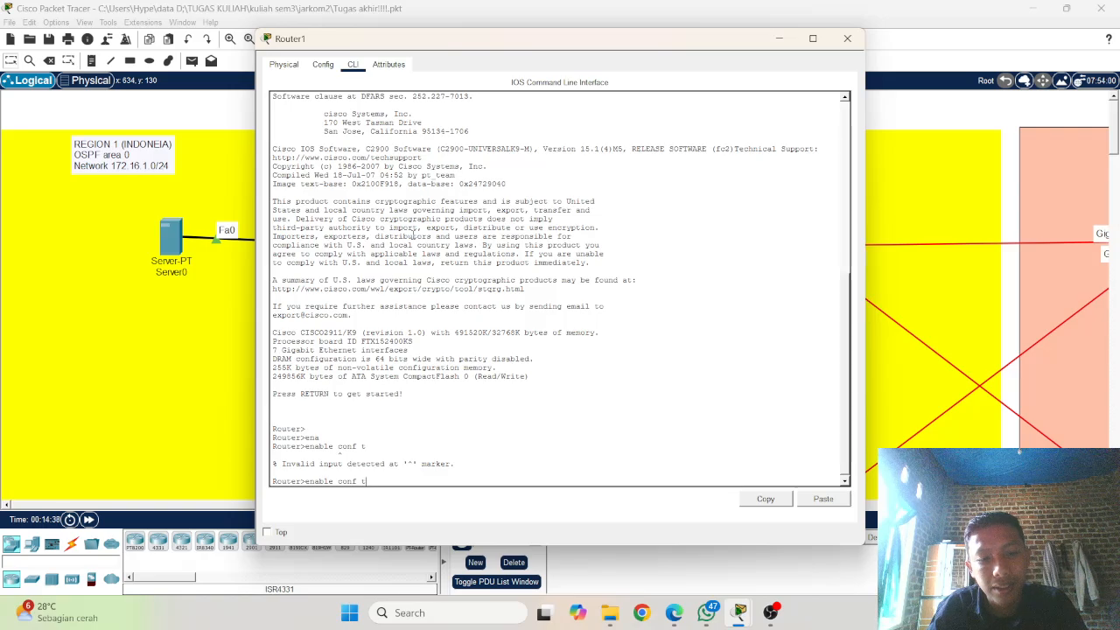
key(BackSpace)
key(BackSpace)
key(BackSpace)
key(BackSpace)
key(BackSpace)
key(BackSpace)
key(BackSpace)
key(BackSpace)
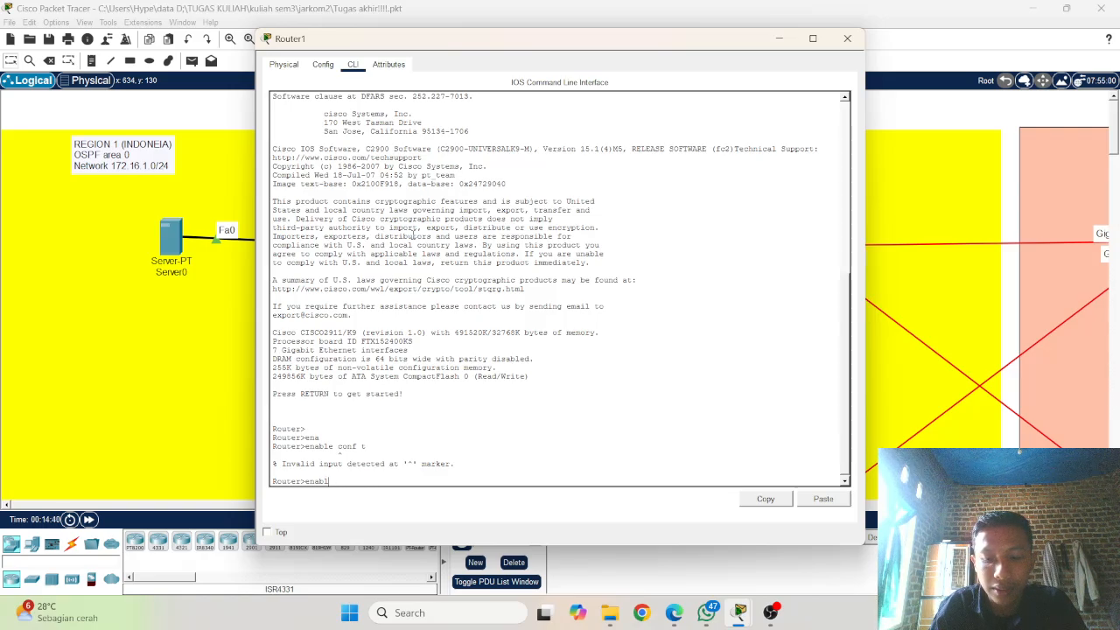
key(Return)
Step: Enter global configuration mode on Router1 with conf t
key(Up)
key(Up)
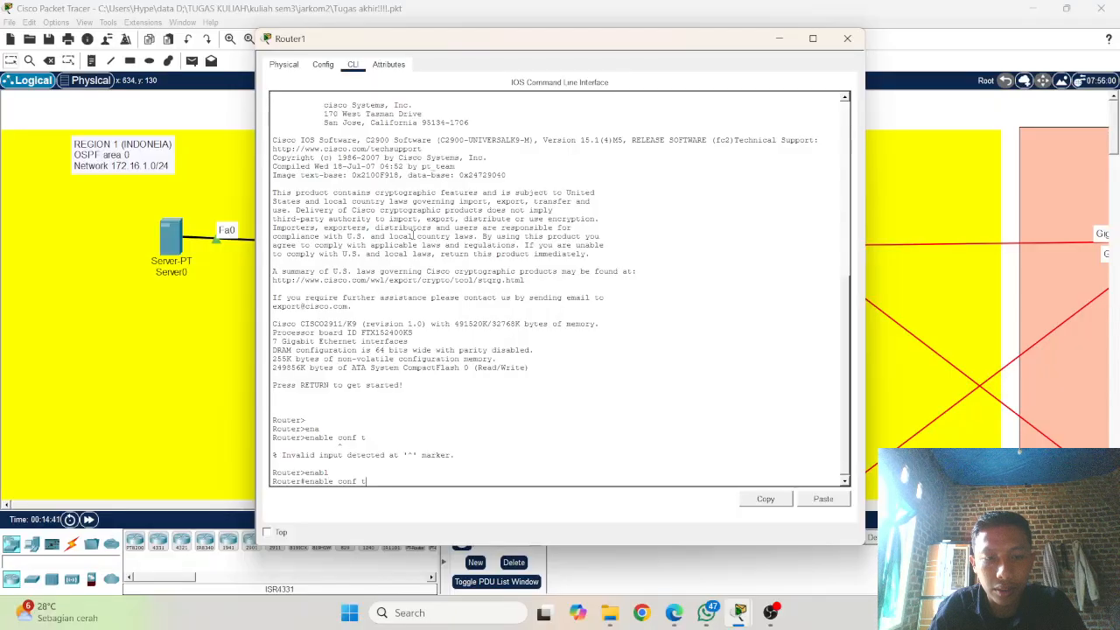
key(BackSpace)
key(BackSpace)
key(BackSpace)
key(BackSpace)
key(BackSpace)
key(BackSpace)
key(BackSpace)
key(BackSpace)
key(BackSpace)
key(BackSpace)
key(BackSpace)
text(co)
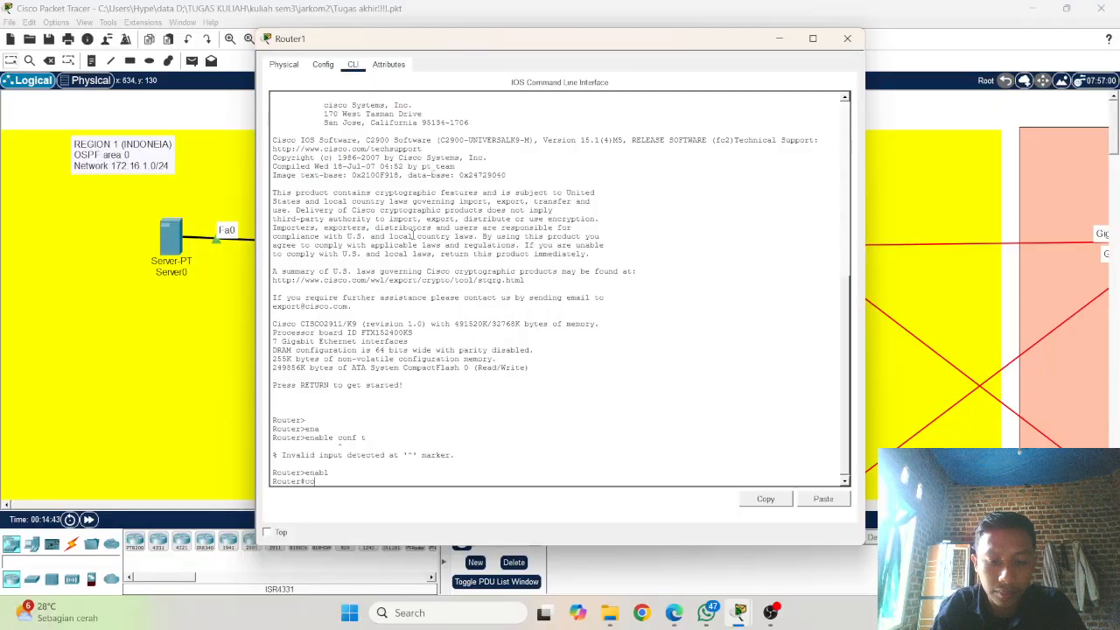
text(nf t)
key(Return)
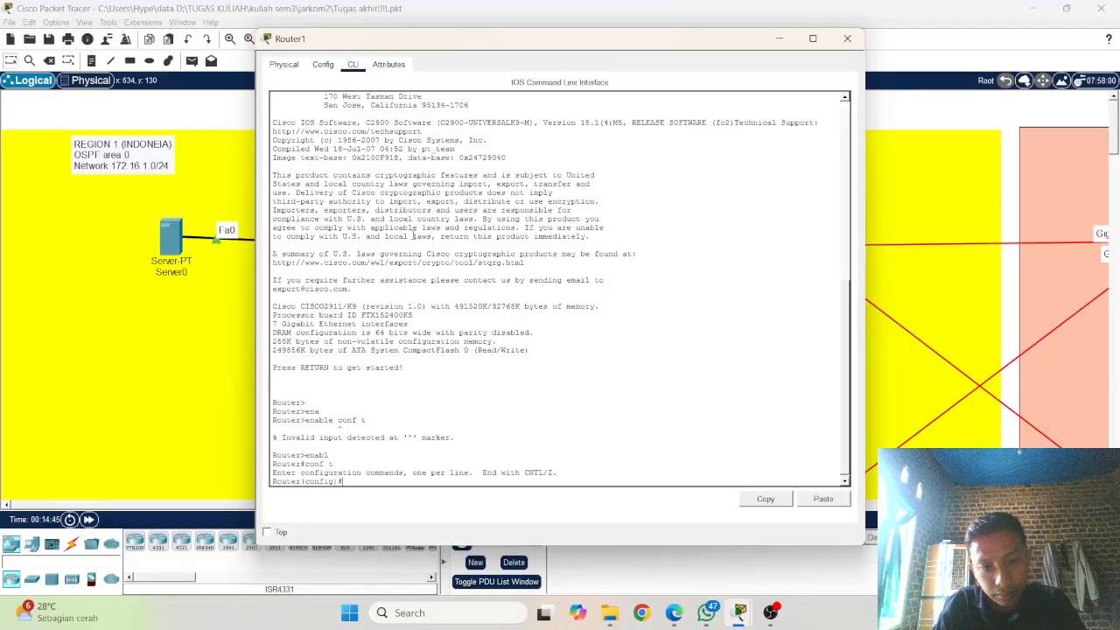
key(Return)
key(Return)
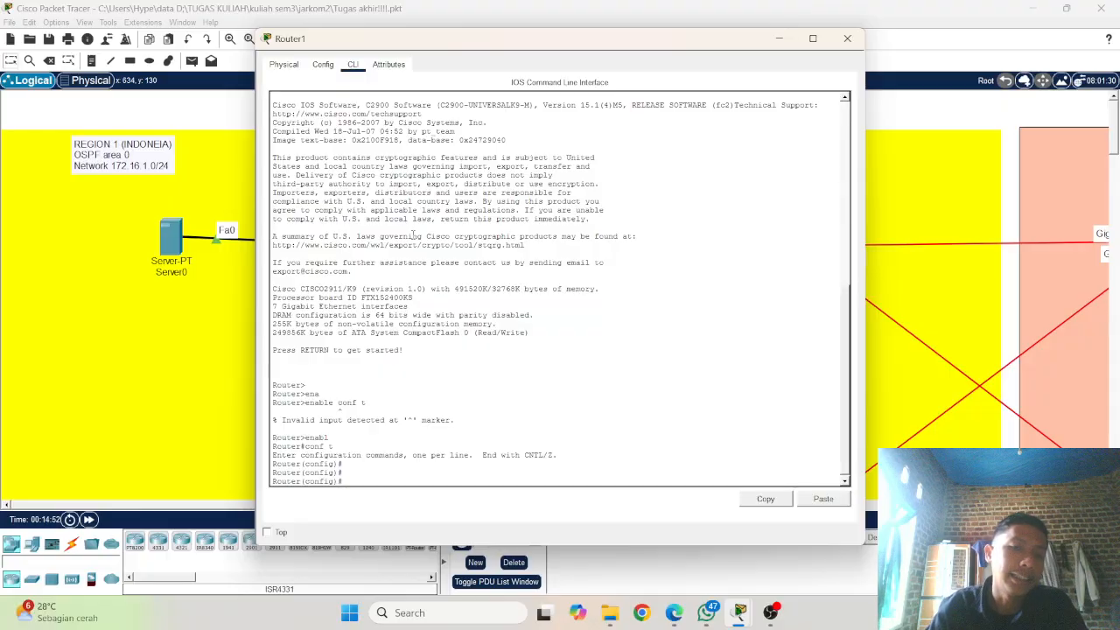
Step: Examine the Region 1 topology and the interface addresses in Router0's command history
click(148, 295)
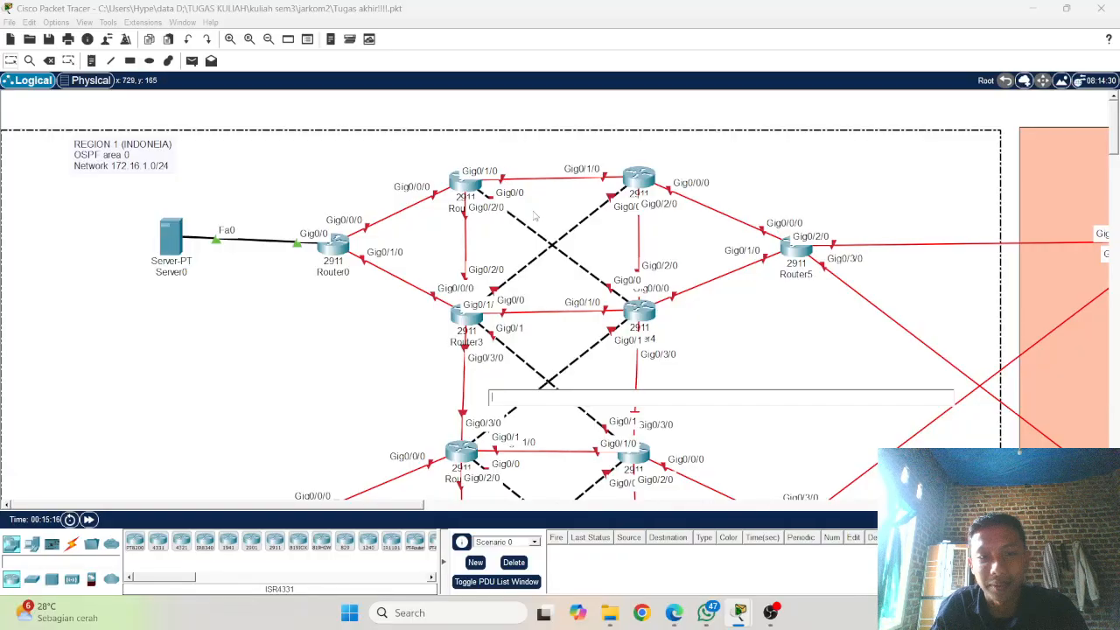
click(452, 191)
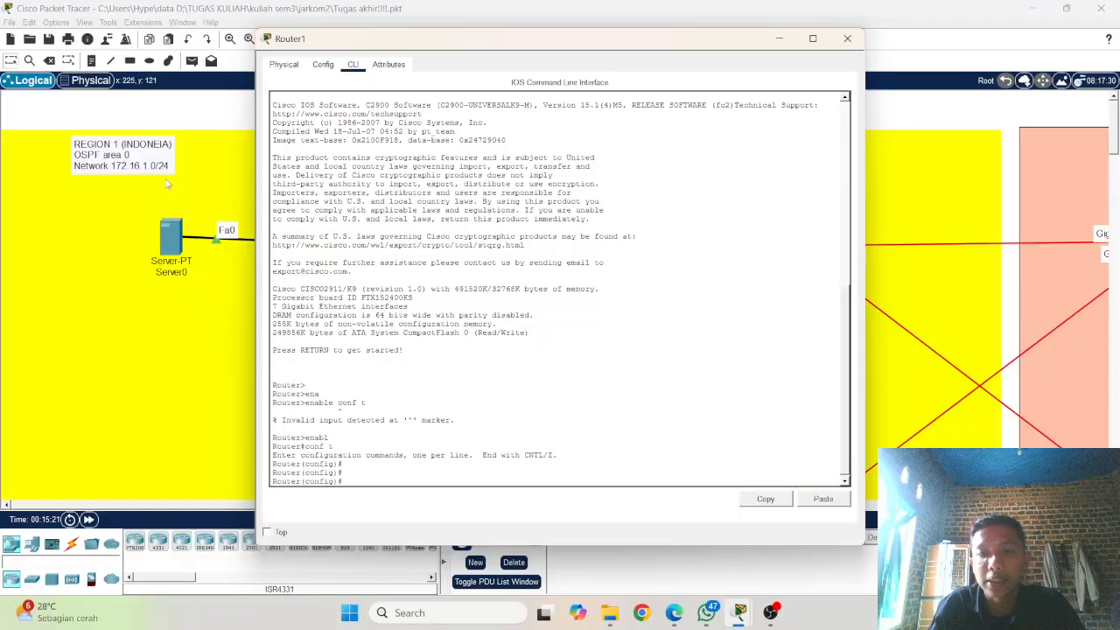
click(180, 294)
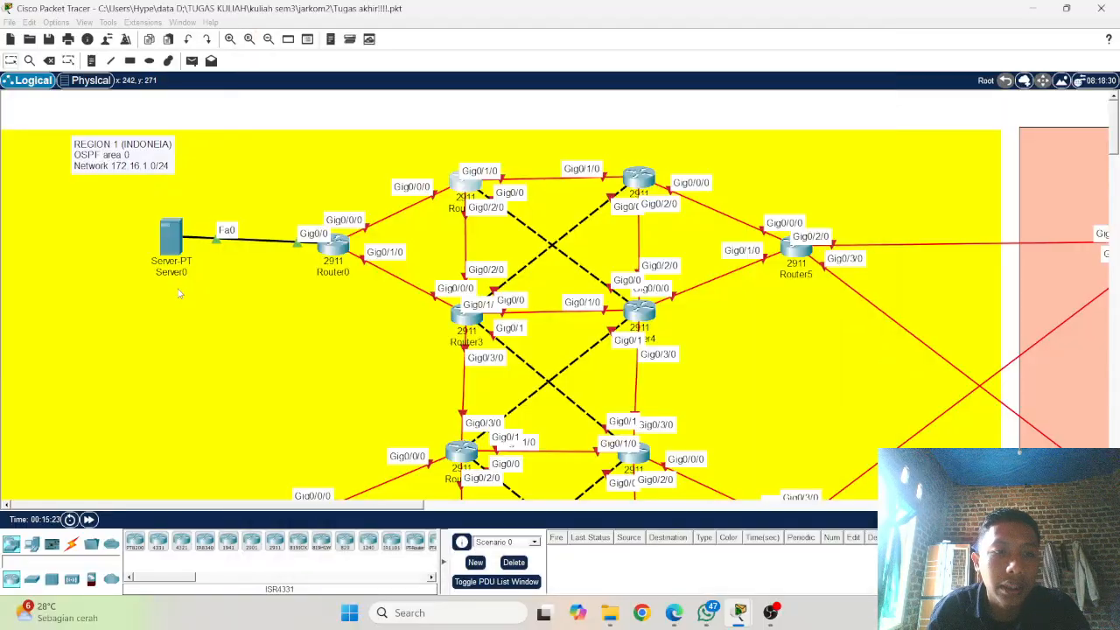
click(339, 247)
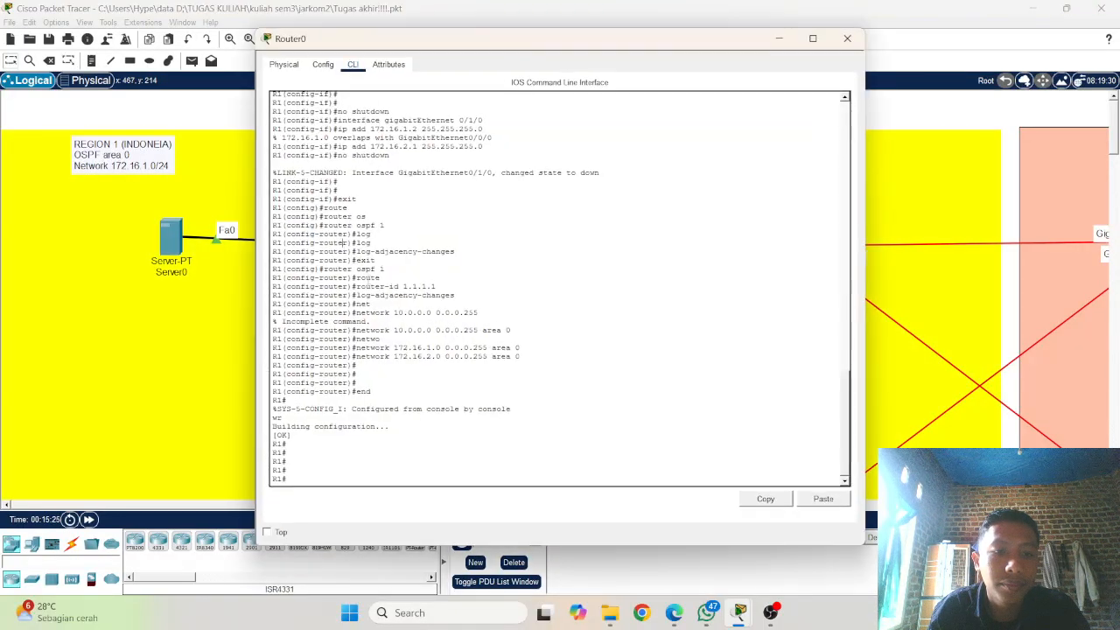
scroll(405, 347, up, 1)
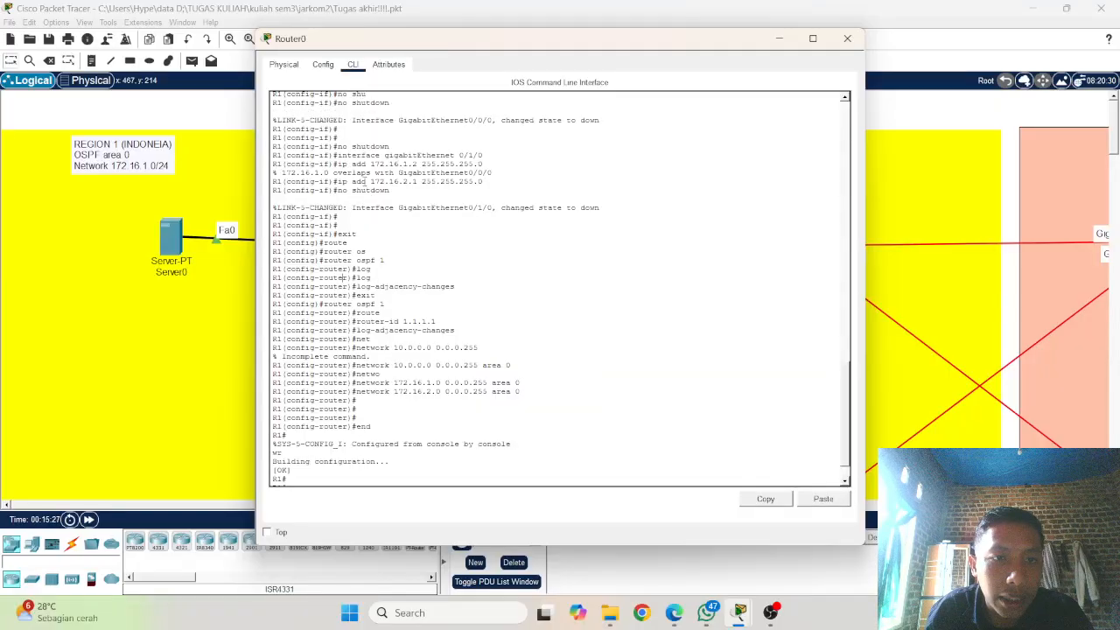
mouse_move(341, 164)
mouse_down()
mouse_move(486, 164)
mouse_move(338, 164)
mouse_up()
click(210, 190)
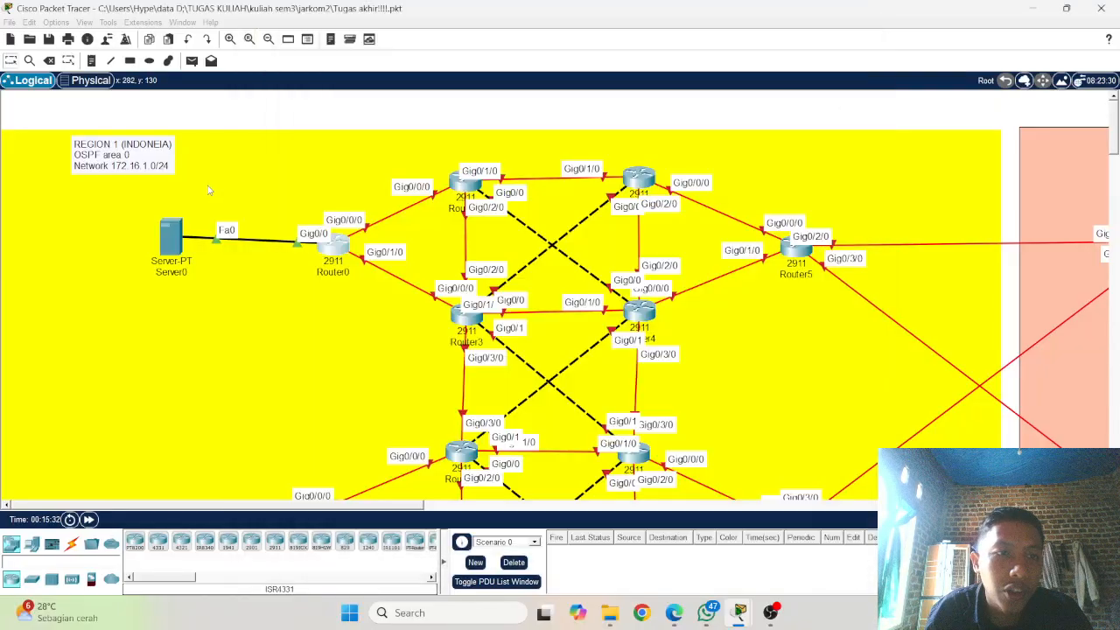
Step: Return to Router1's command line and enter interface configuration for gigabitEthernet 0/0/0
click(467, 191)
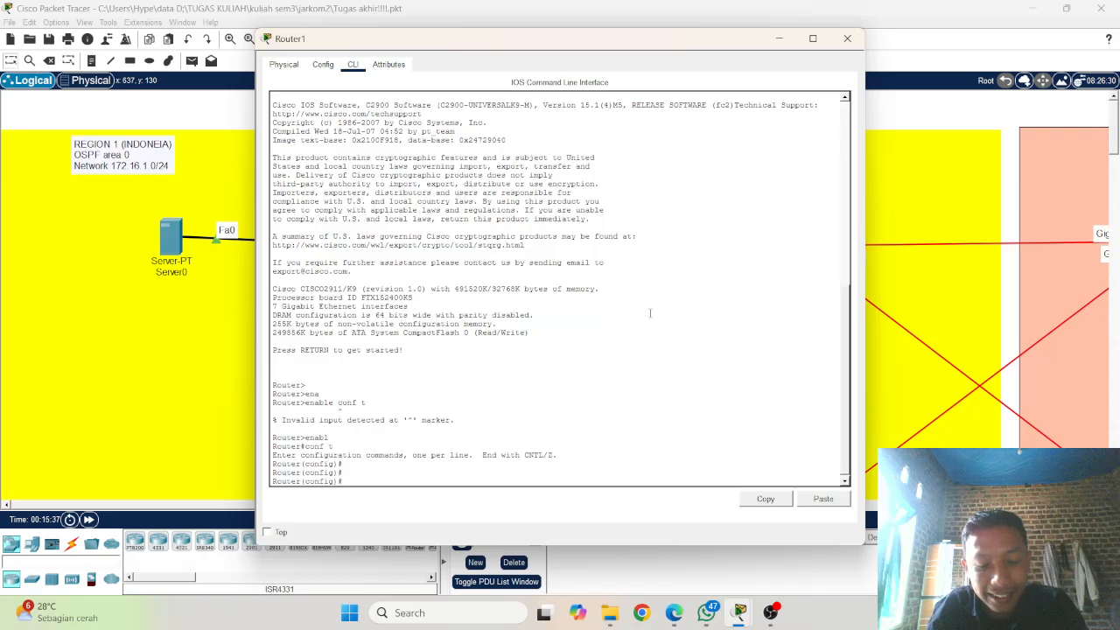
text(in)
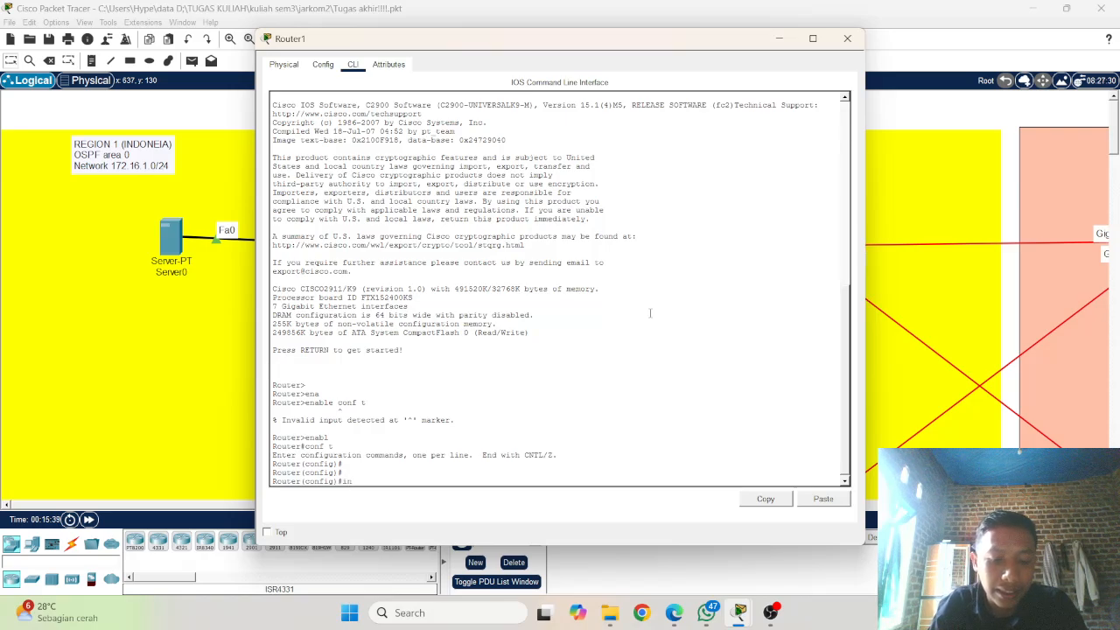
text(te)
key(Tab)
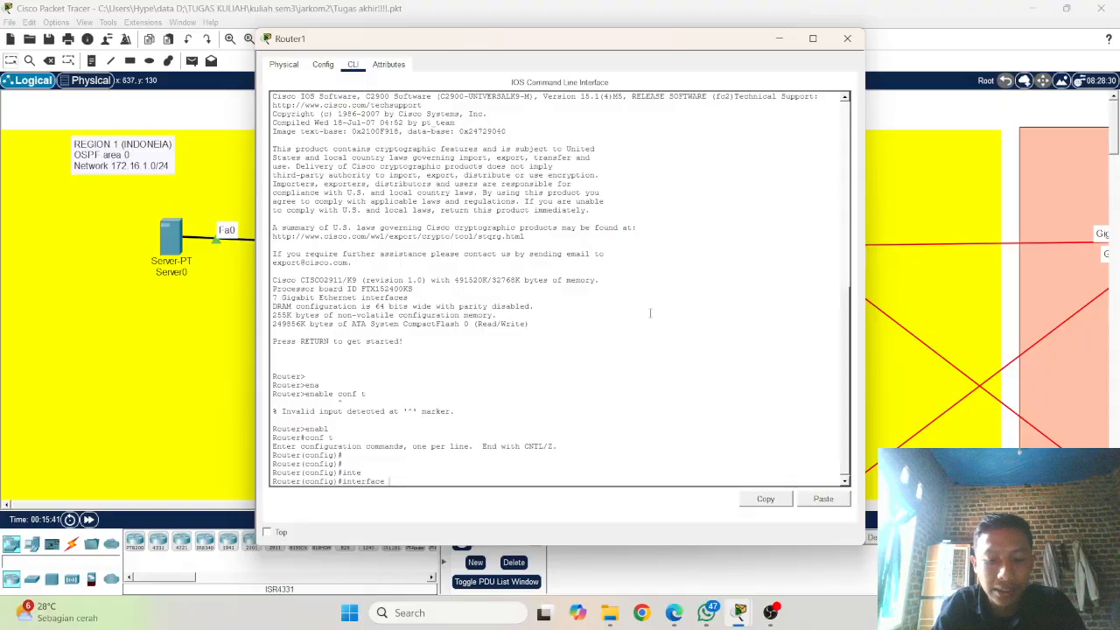
text(gi)
key(Tab)
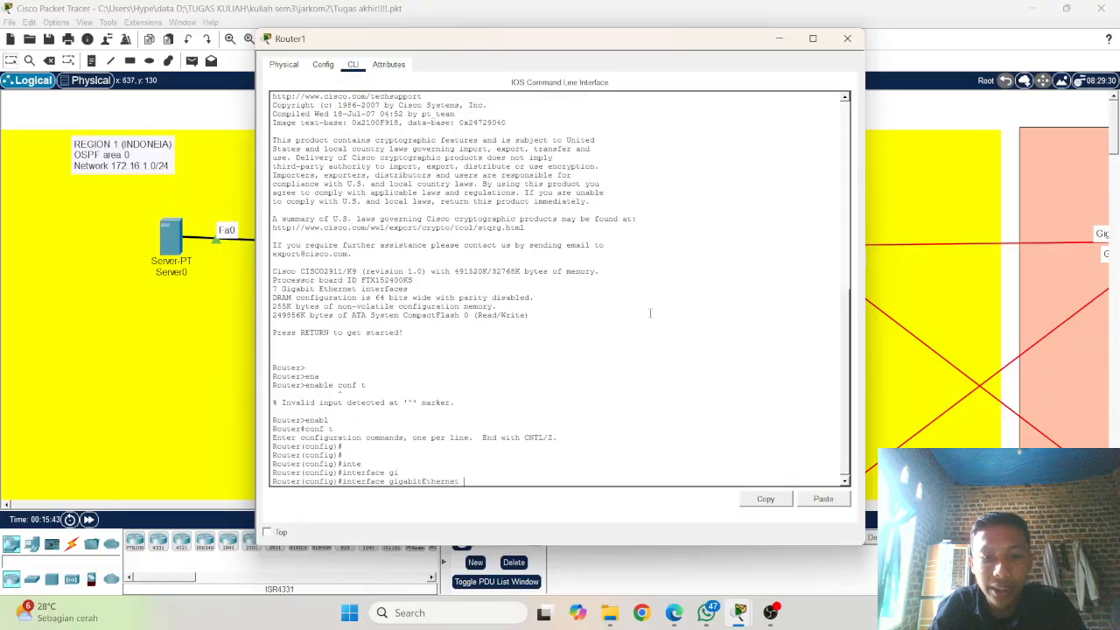
text(0)
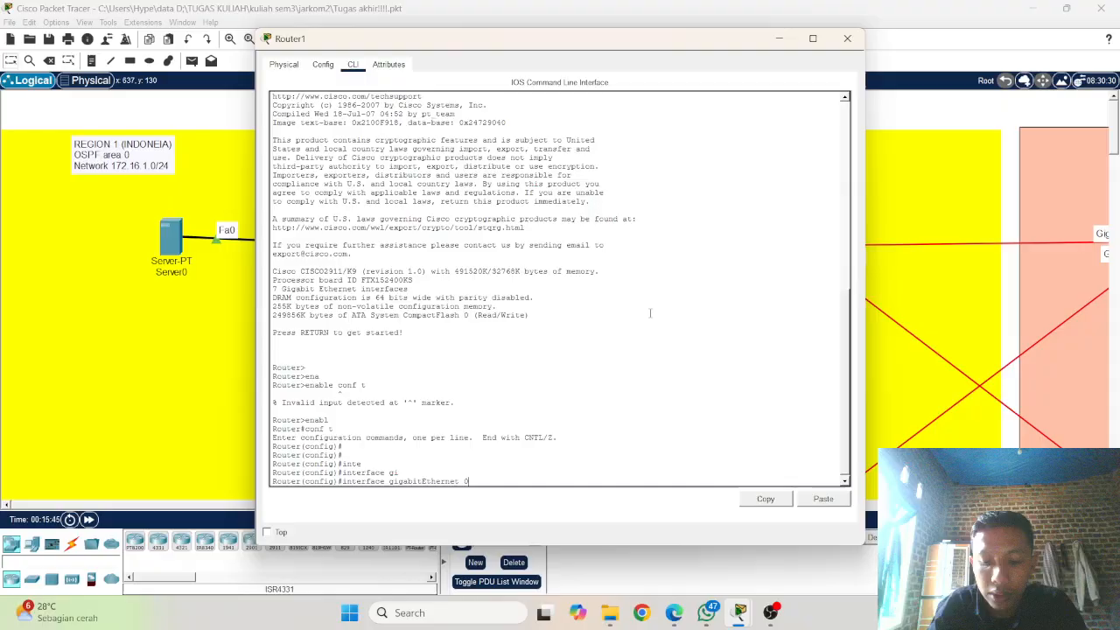
text(/1)
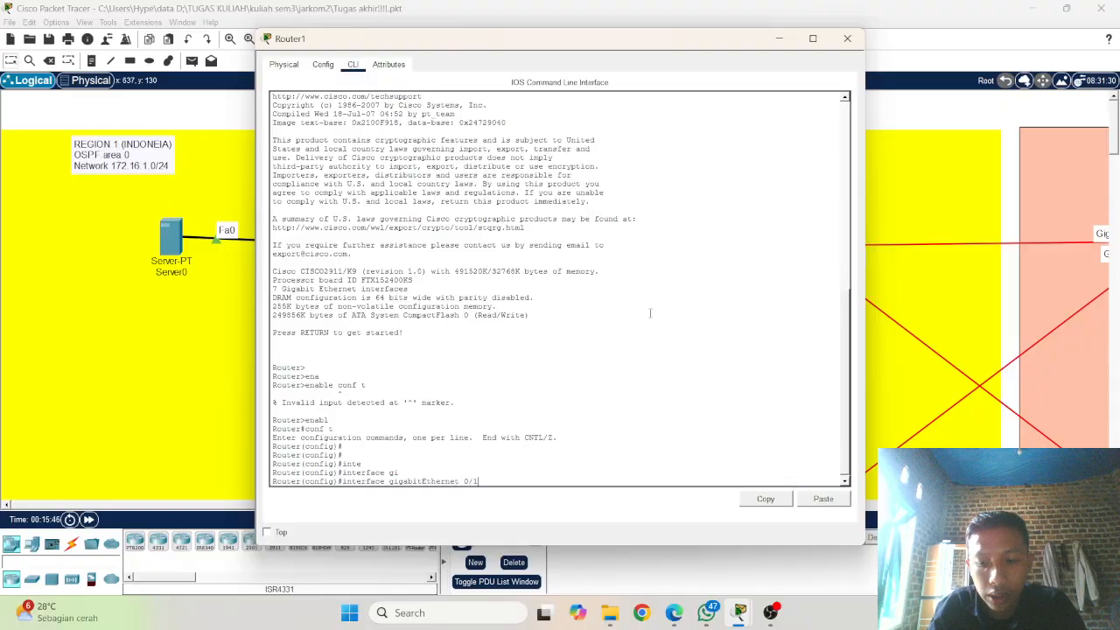
key(BackSpace)
text(0/)
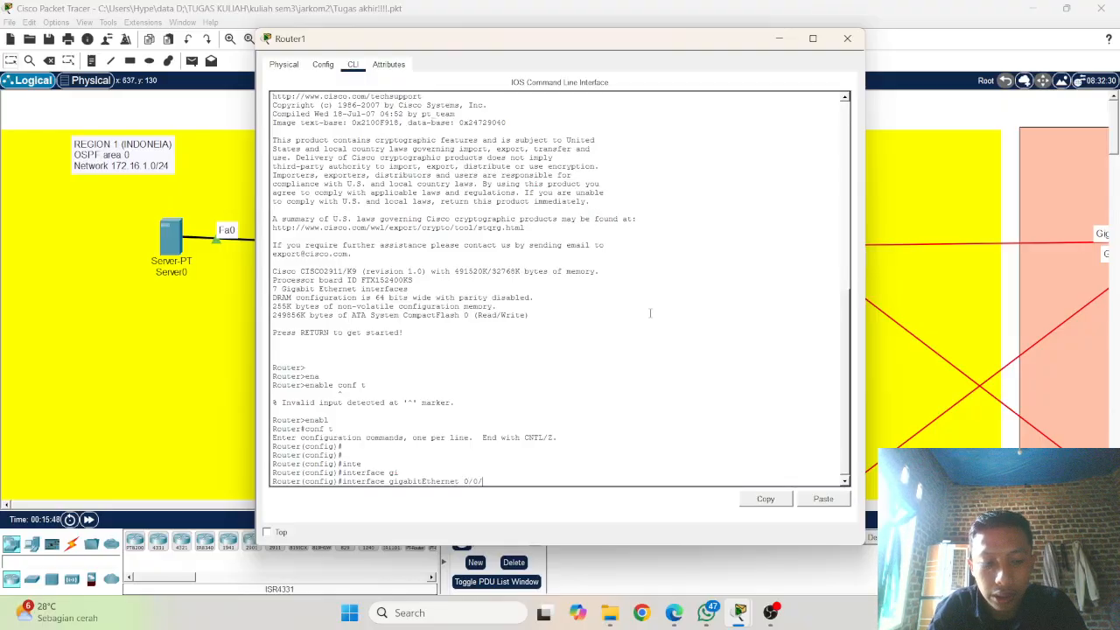
text(0)
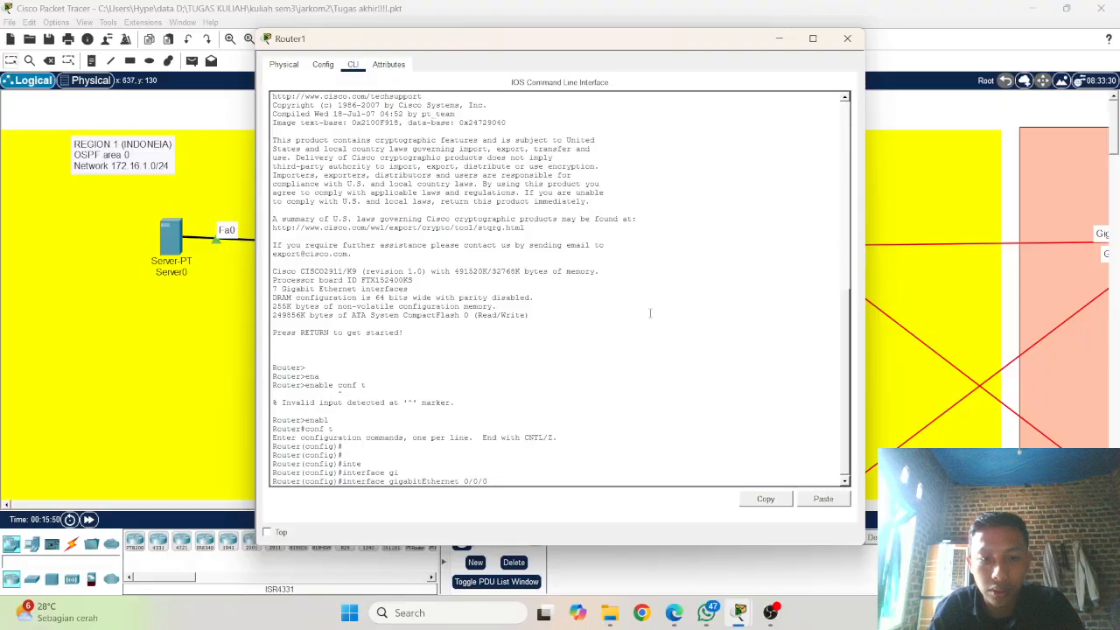
key(Return)
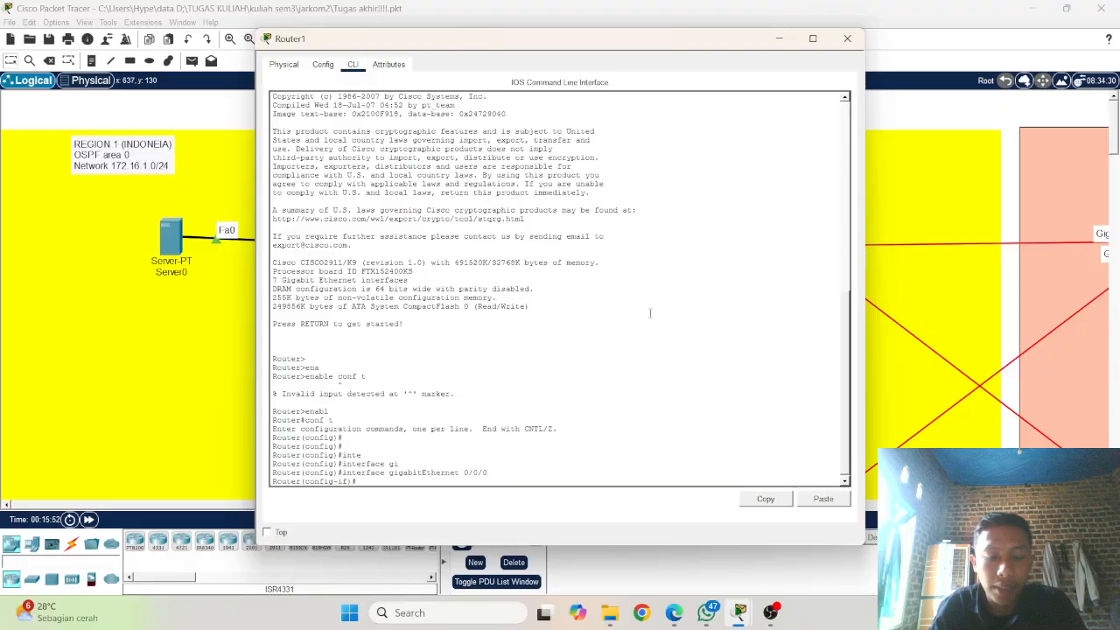
Step: Try to assign IP address 172.16.2 with mask 255.255.255.0 to Router1's gigabitEthernet 0/0/0
text(ip add)
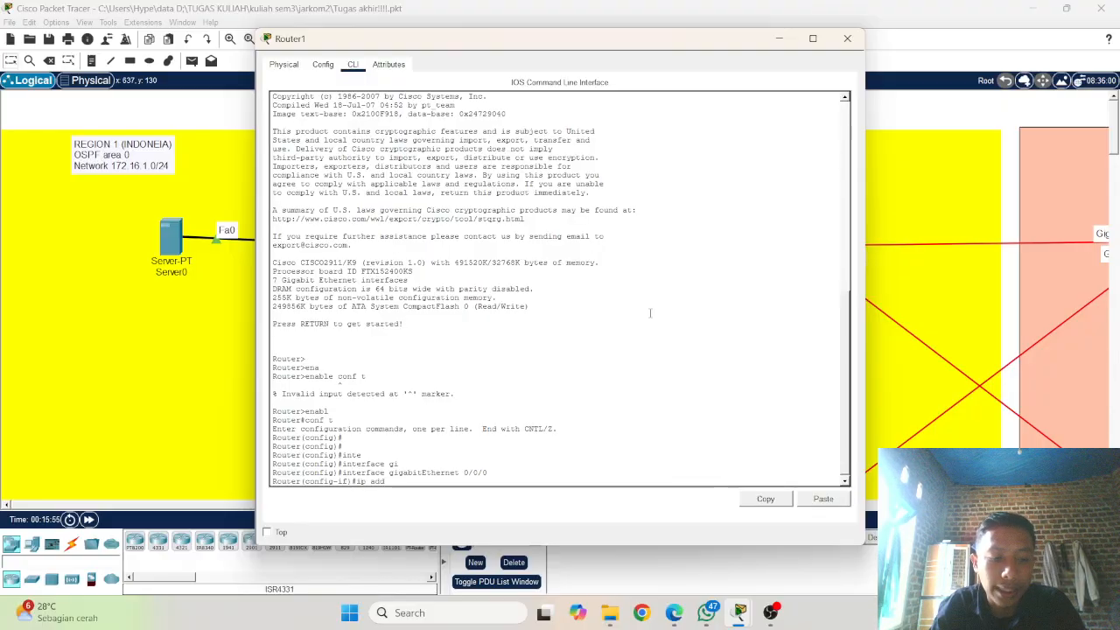
key(Tab)
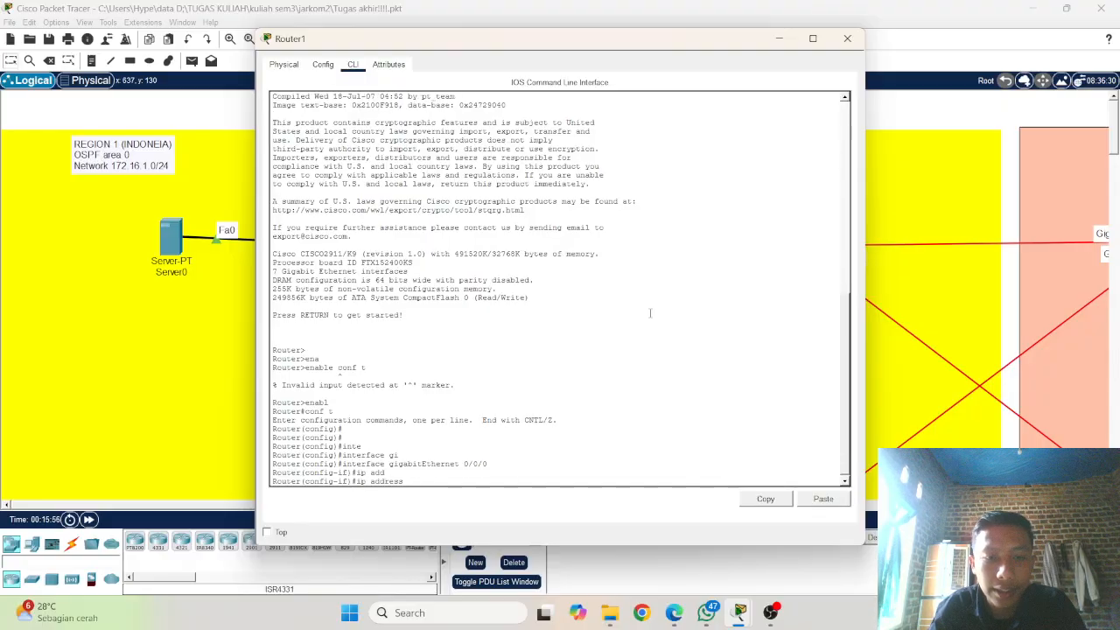
text(17)
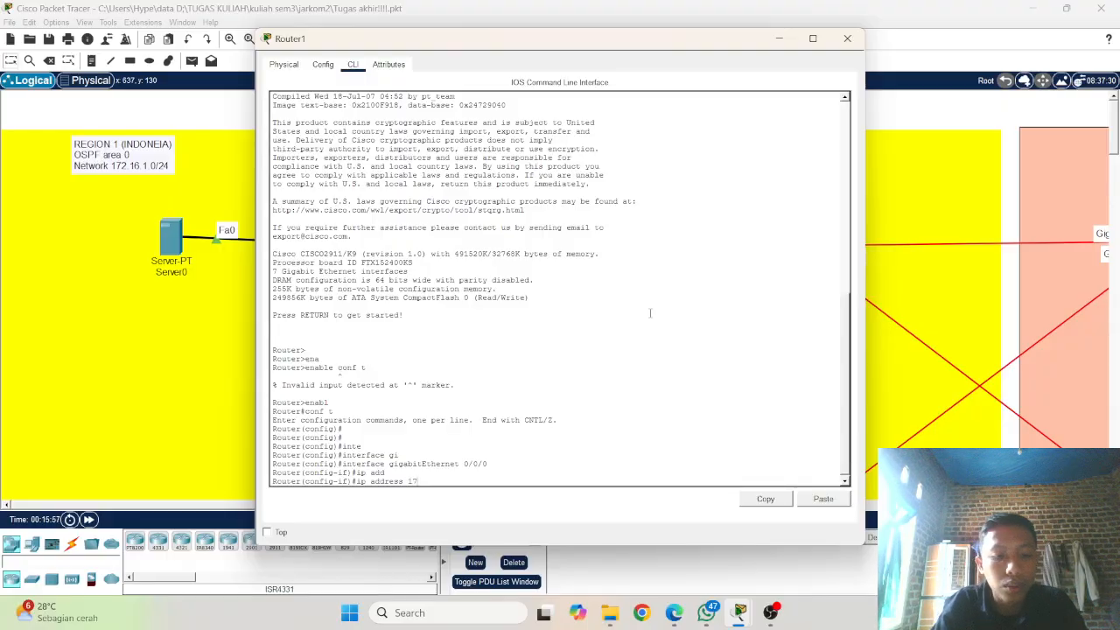
text(2.0)
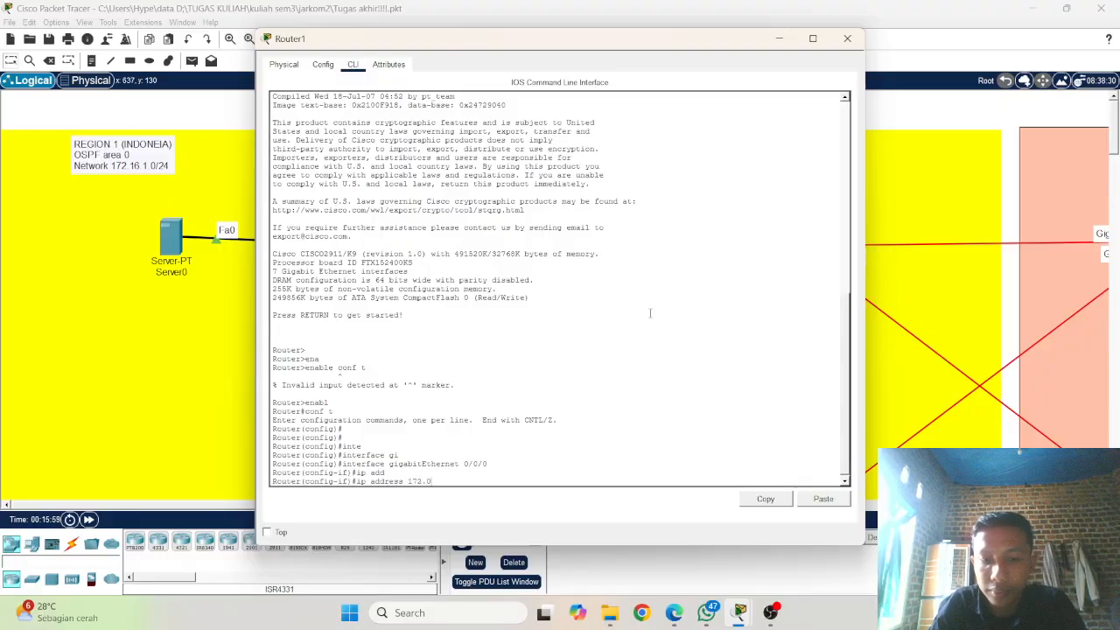
key(BackSpace)
text(16)
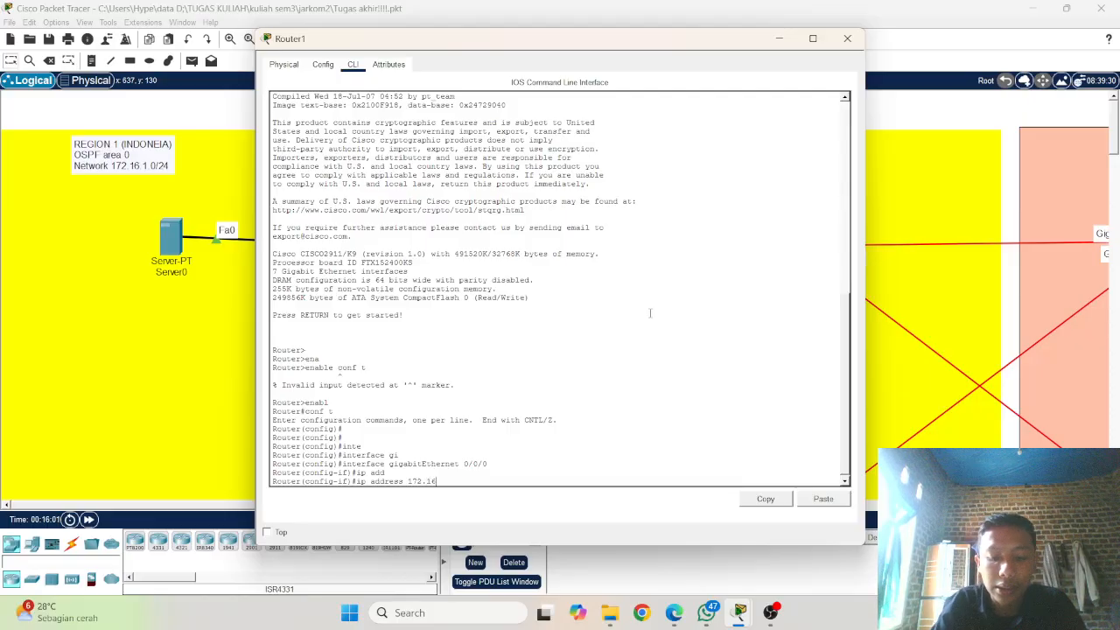
text(.0)
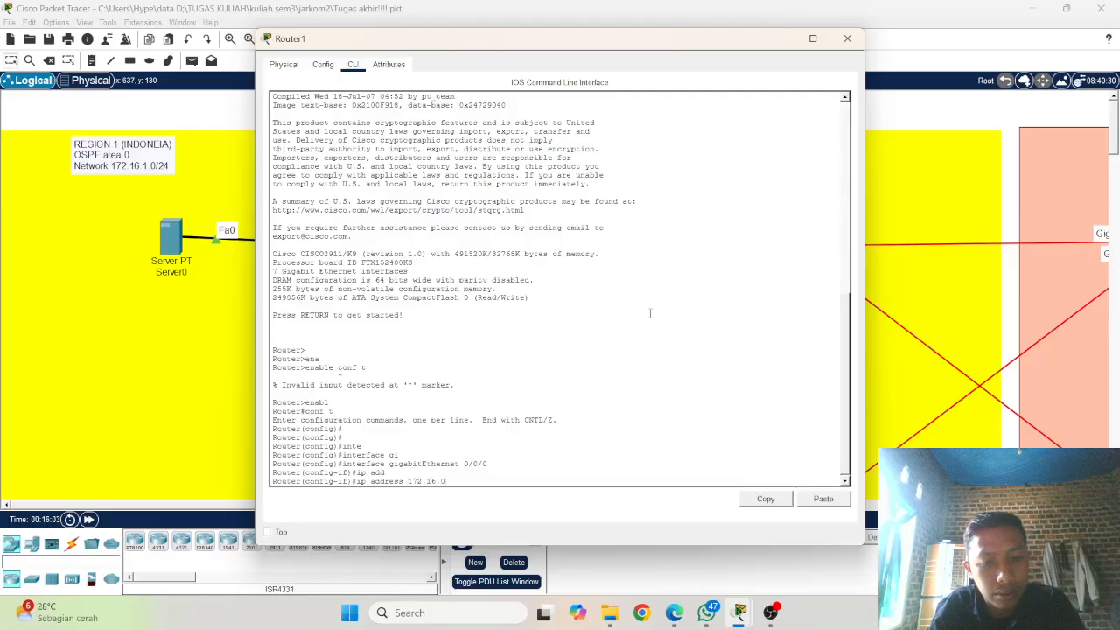
key(BackSpace)
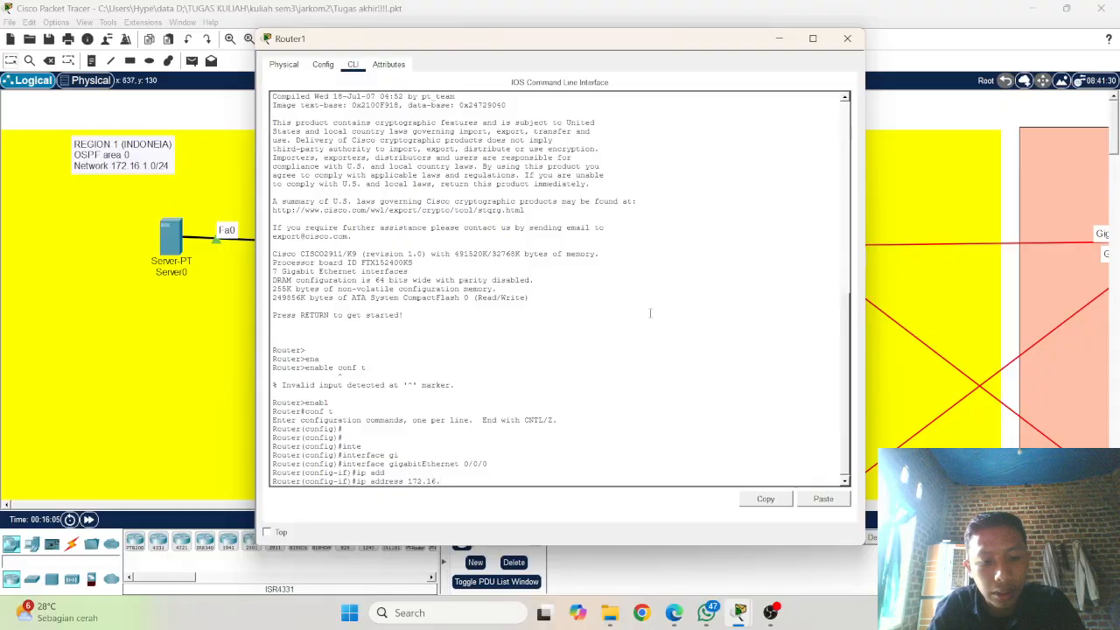
text(17)
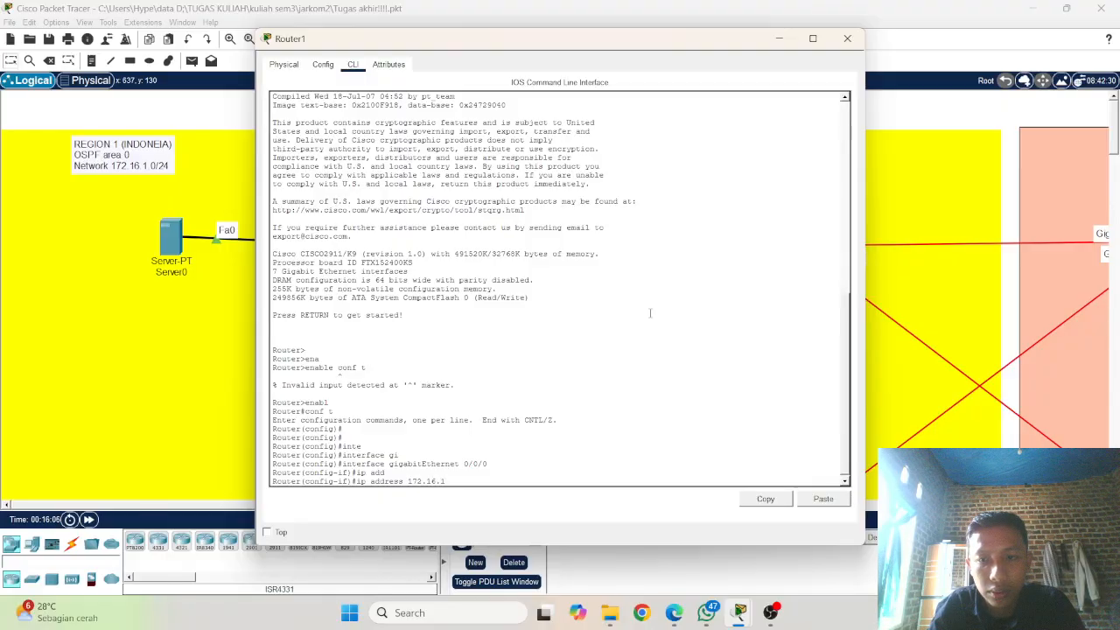
text(2)
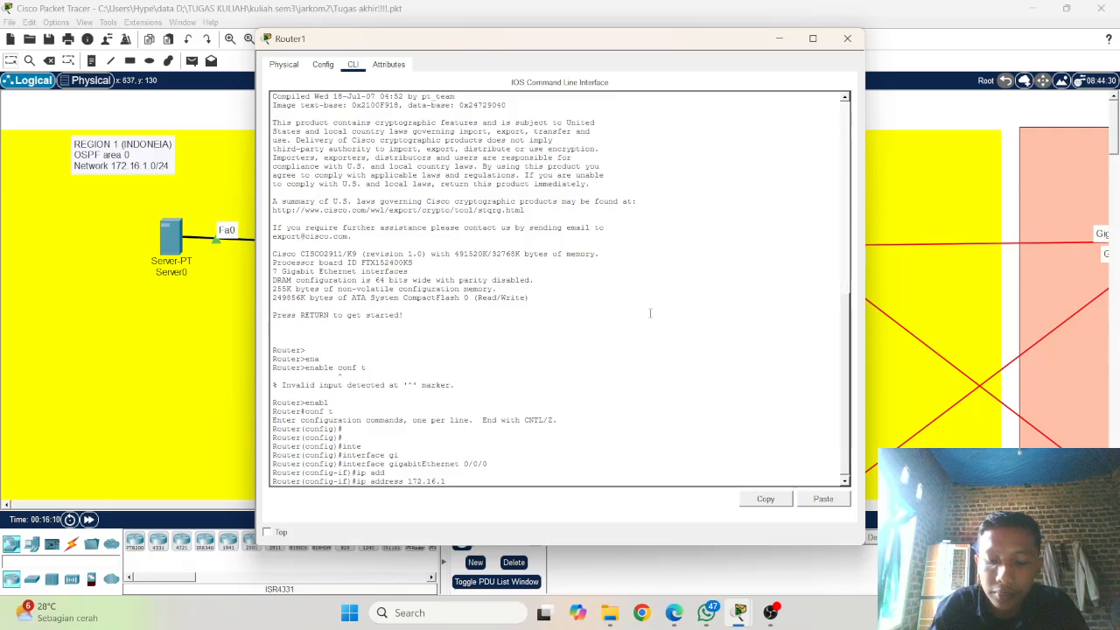
text(.)
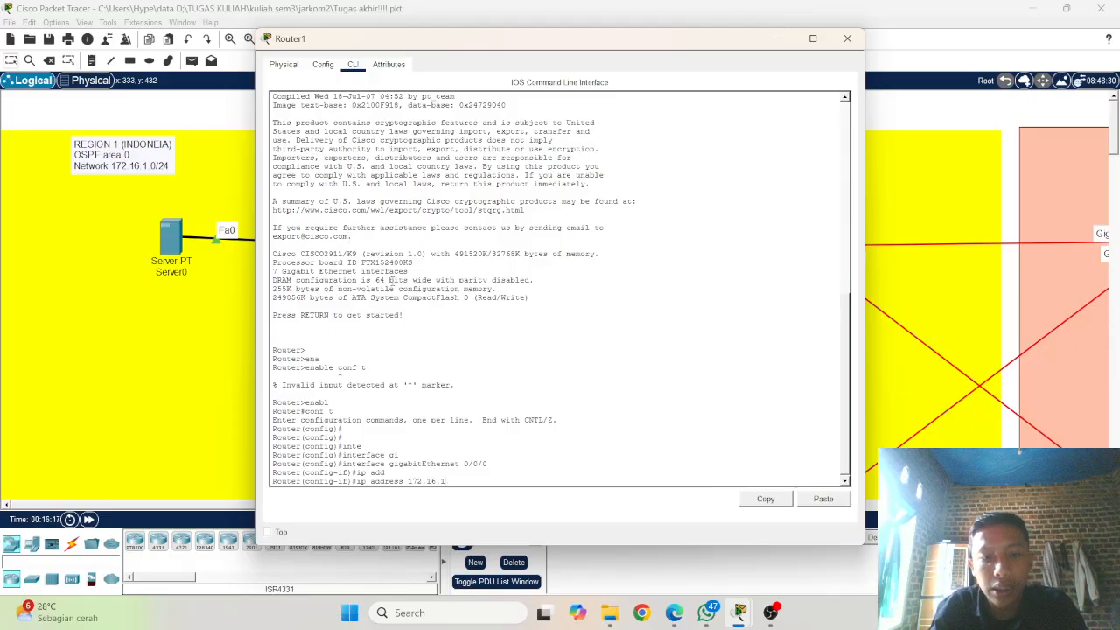
key(BackSpace)
text(2)
text(.2 )
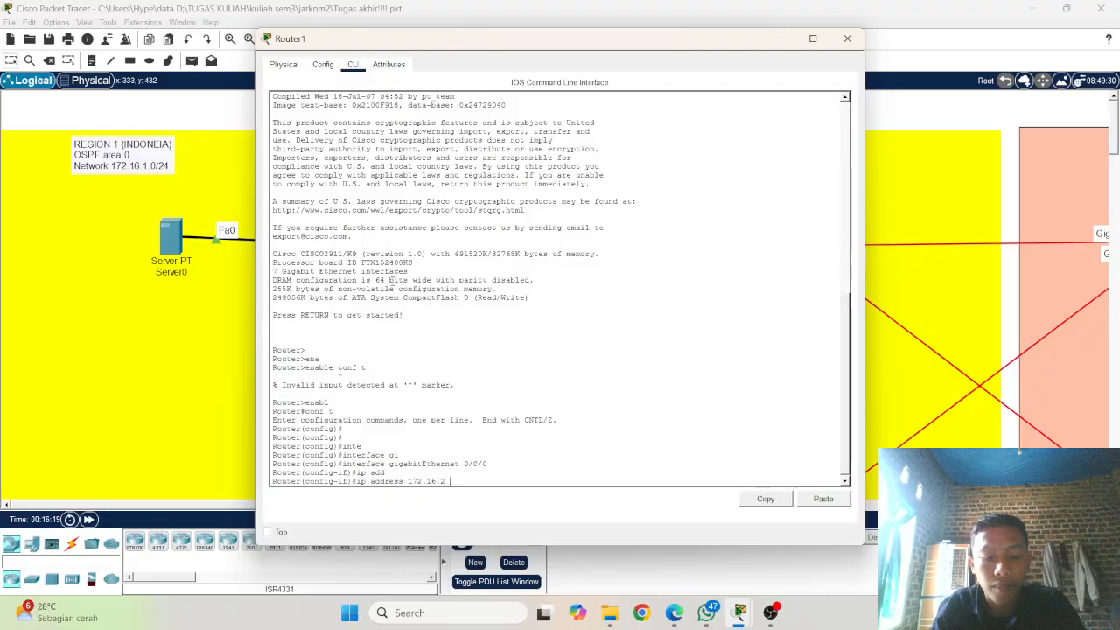
text(255.255)
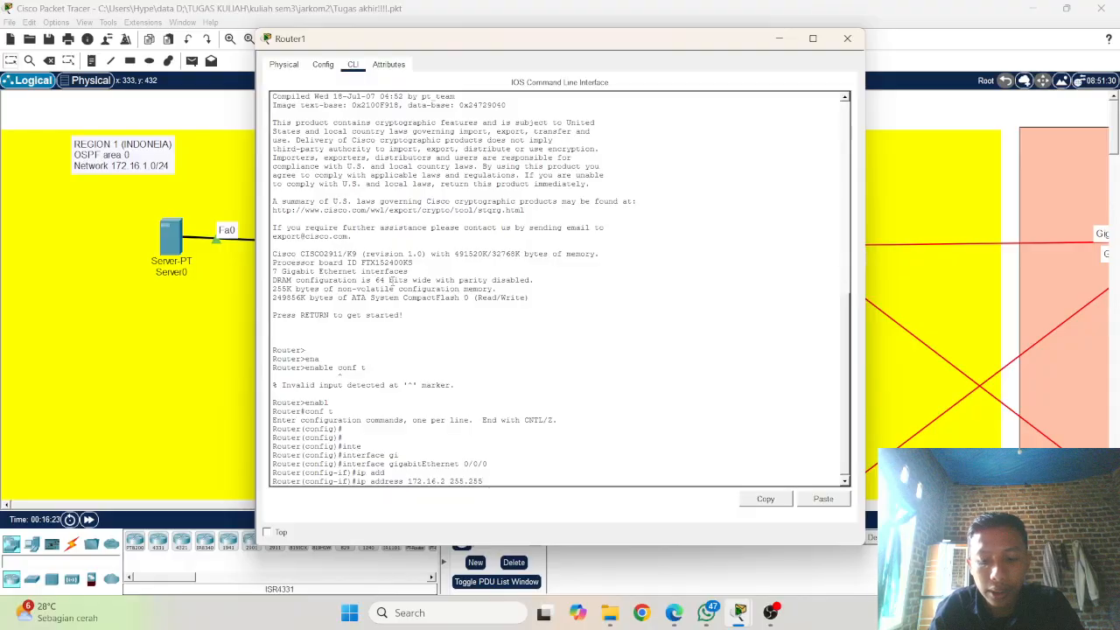
text(.255.0)
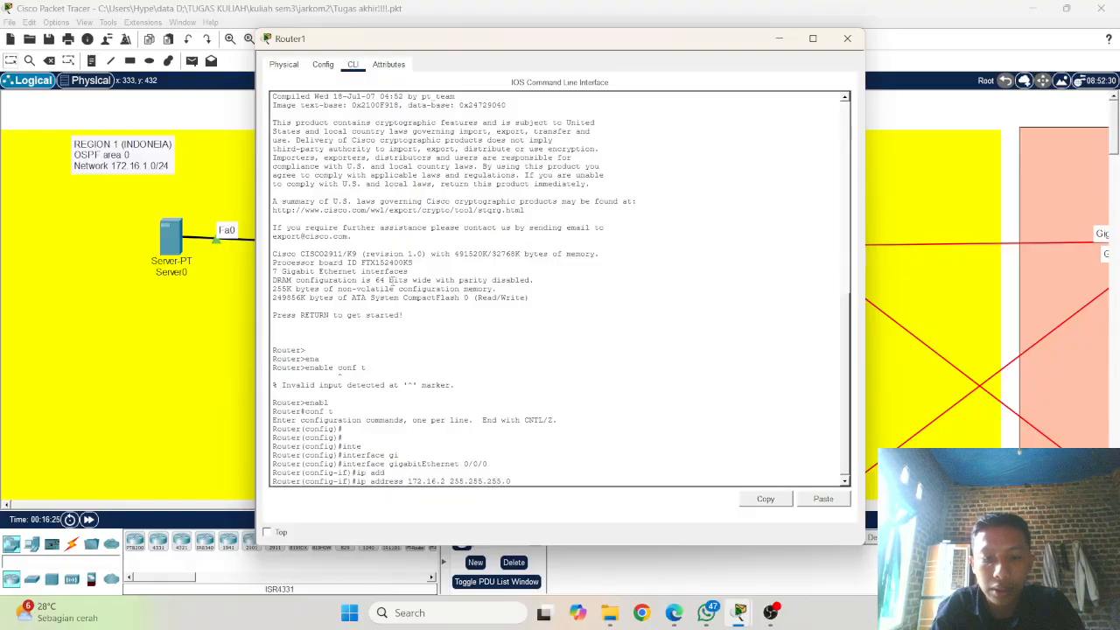
key(Return)
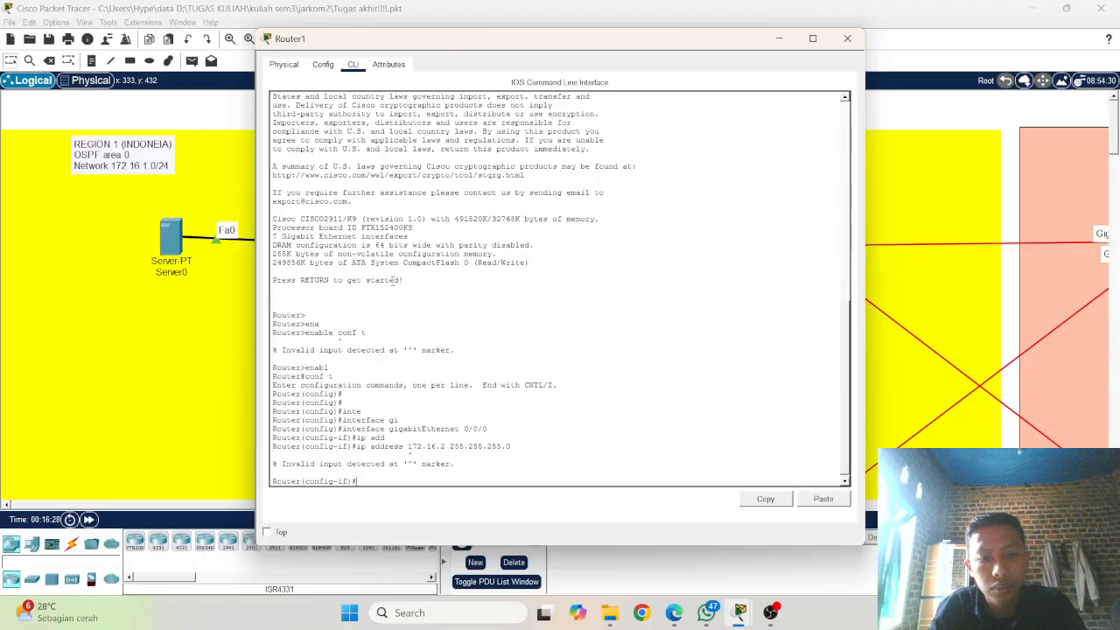
Step: Correct the rejected address command to assign 172.16.1.2 with mask 255.255.255.0 to the interface
key(Up)
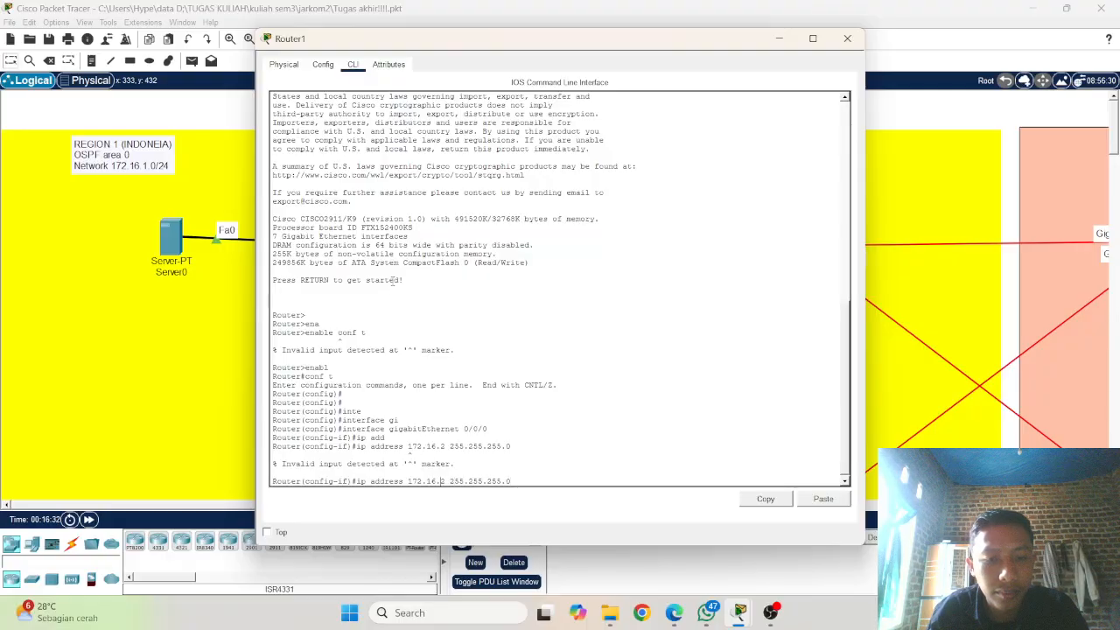
key(Left)
key(Left)
key(Left)
key(Left)
key(Left)
key(Left)
key(Left)
key(Left)
key(Left)
key(Left)
key(Left)
key(Left)
key(Left)
key(Left)
text(.1)
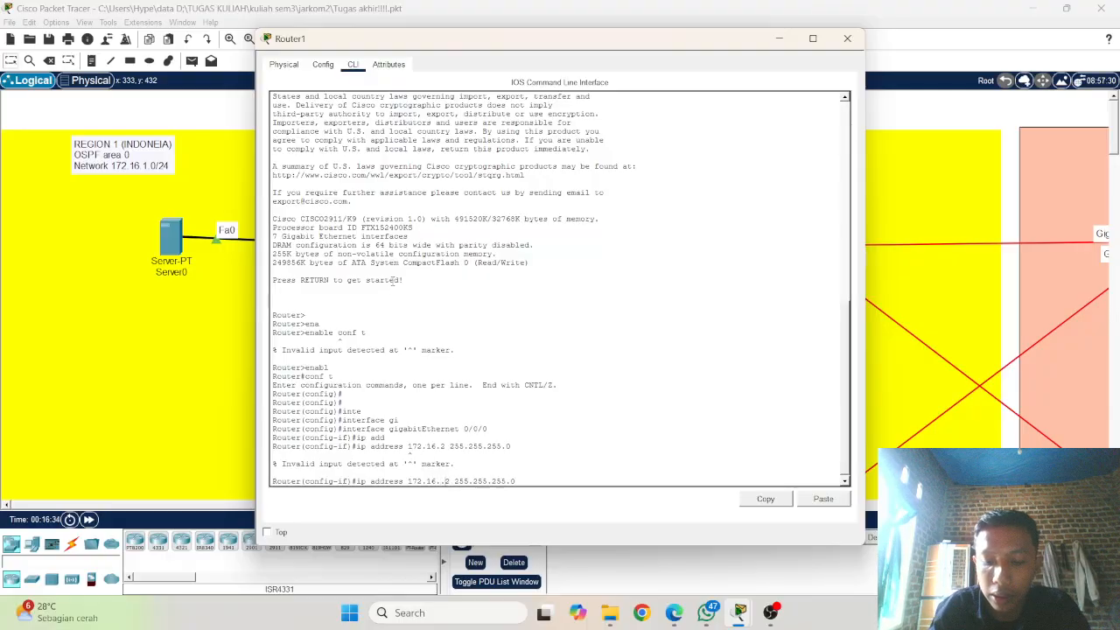
key(BackSpace)
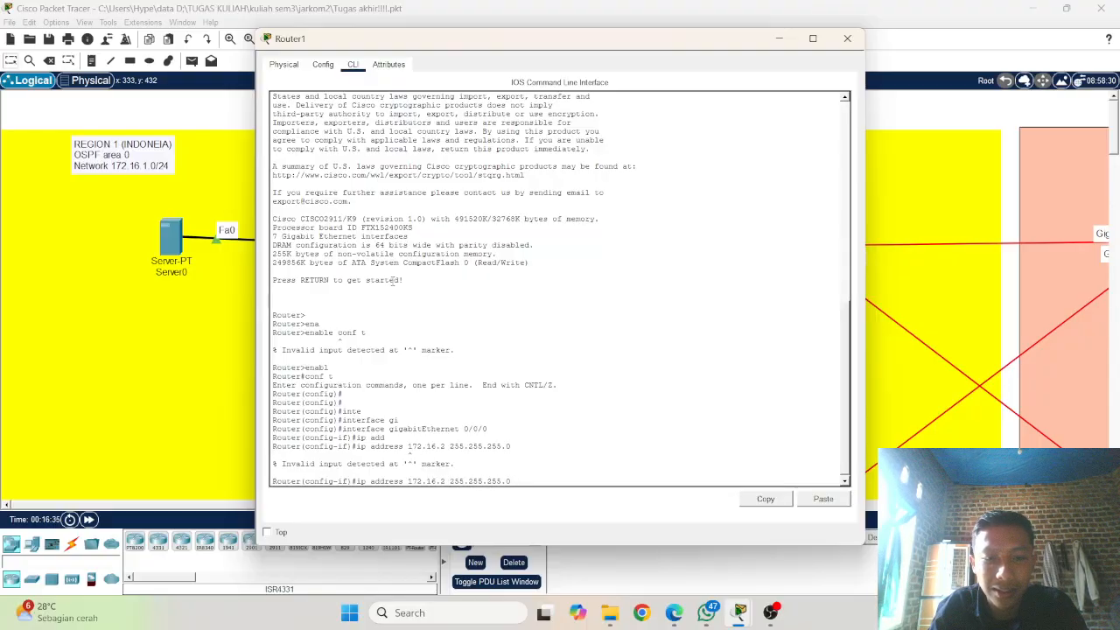
text(1.)
key(Return)
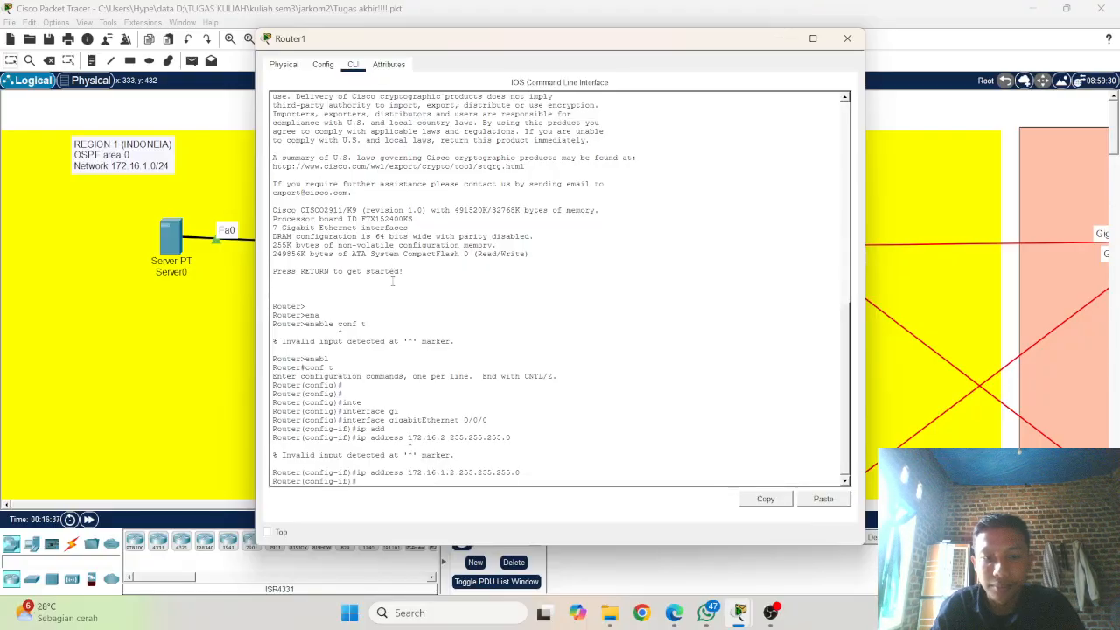
Step: Enable Router1's gigabitEthernet 0/0/0 interface with the no shutdown command
text(no)
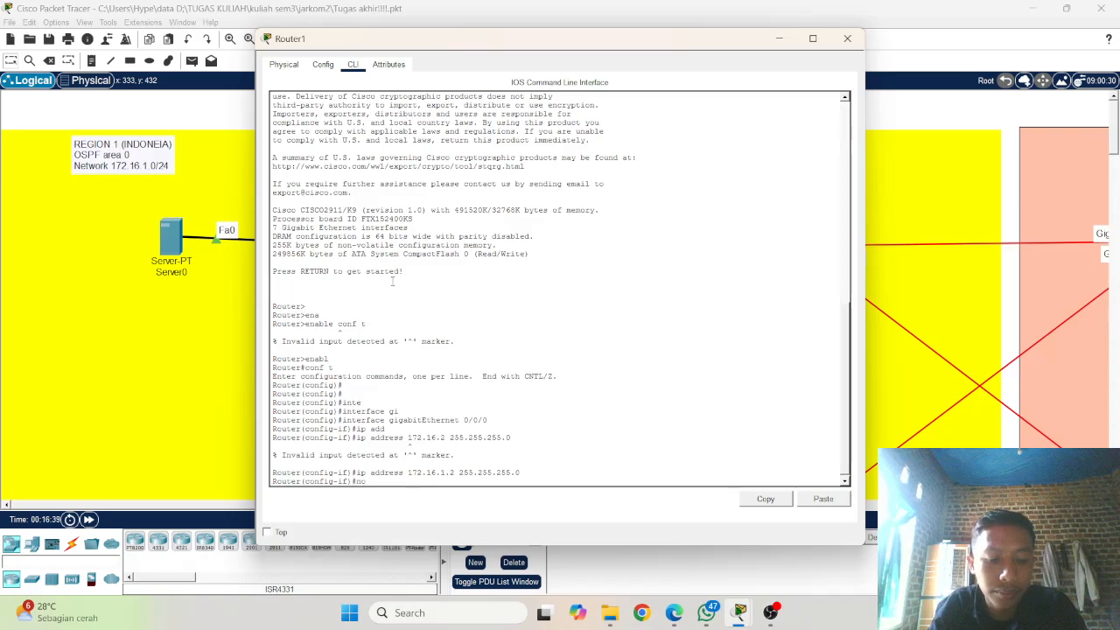
text( shu)
key(Tab)
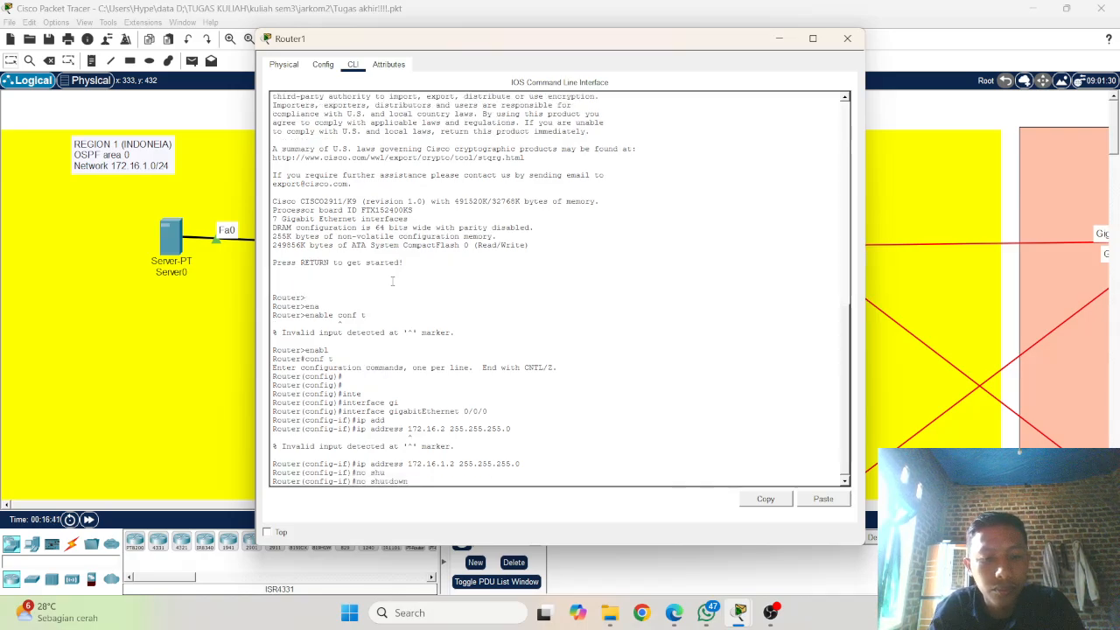
key(Return)
key(Return)
key(Return)
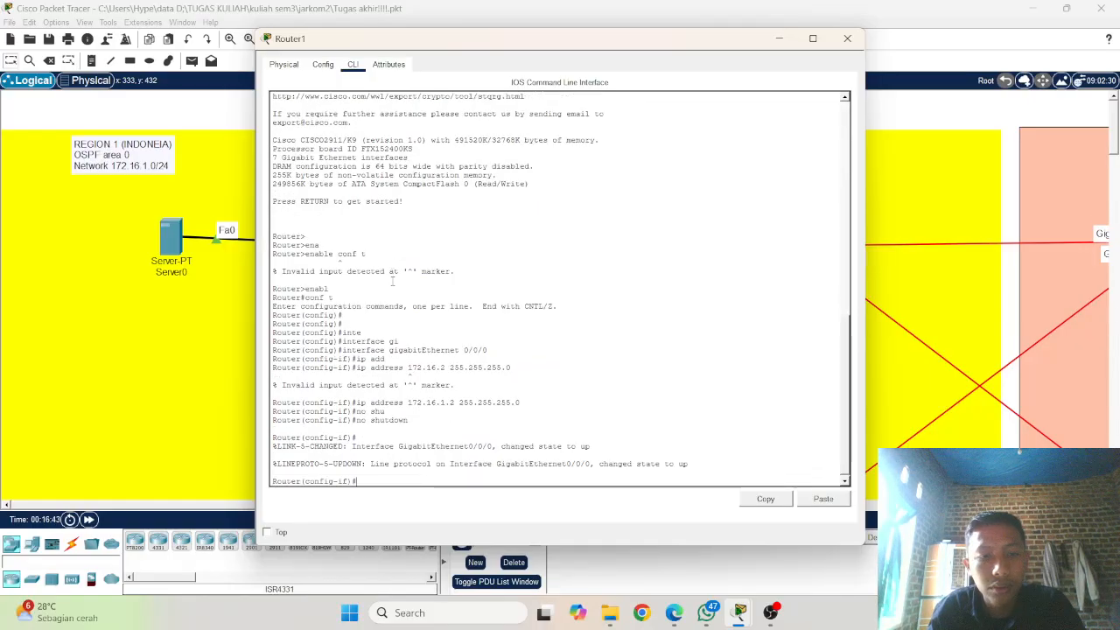
Step: Switch Router1's interface configuration to gigabitEthernet 0/1/0
key(Up)
key(Up)
key(Up)
key(Up)
key(Up)
key(Up)
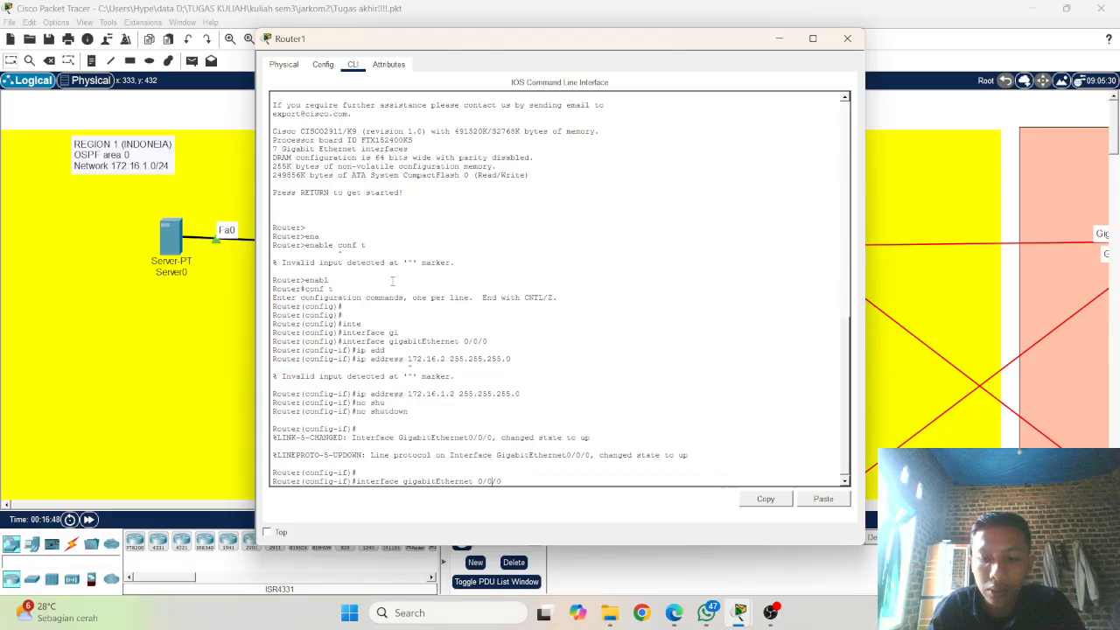
key(BackSpace)
text(1)
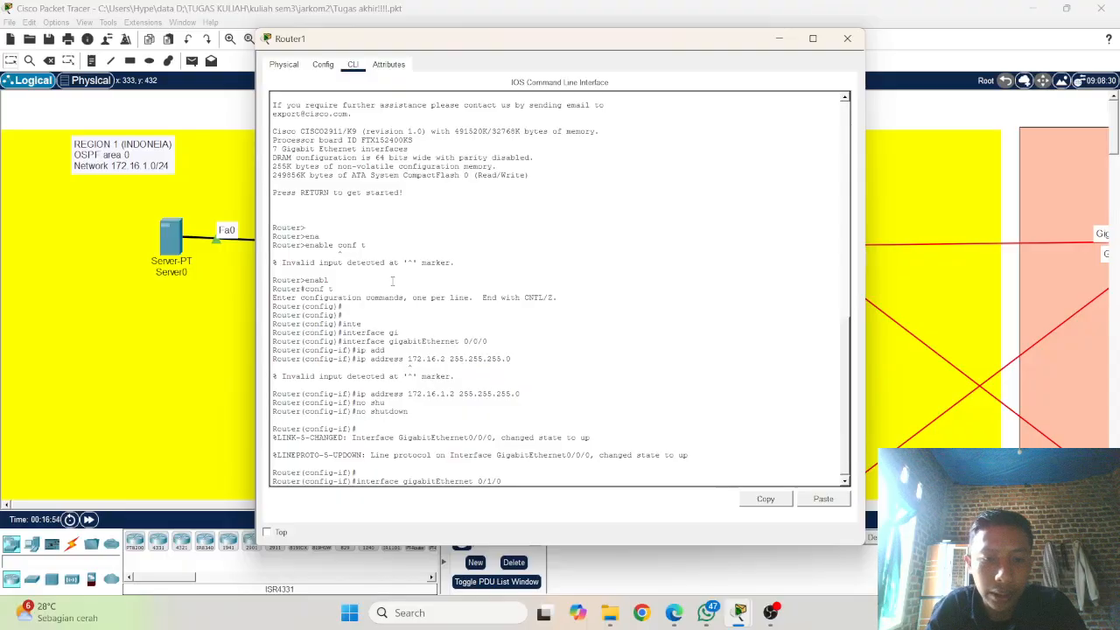
key(Return)
Step: Check the addresses used on Router0 and assign 172.16.3.1 with mask 255.255.255.0 to Router1's gigabitEthernet 0/1/0
key(Up)
key(Up)
key(Up)
key(Up)
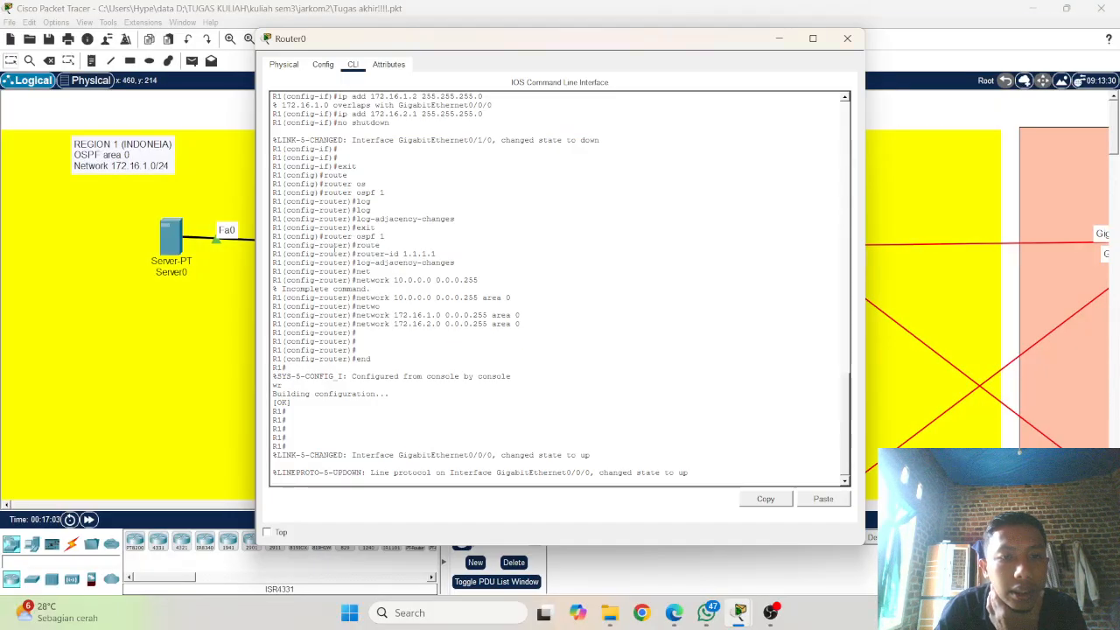
click(230, 286)
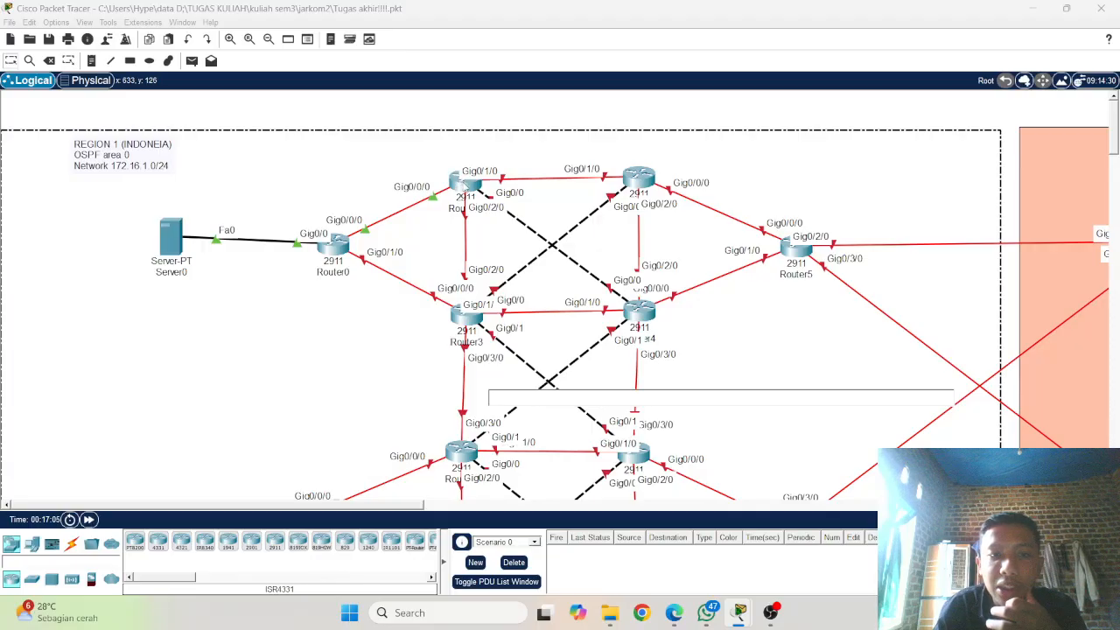
click(459, 181)
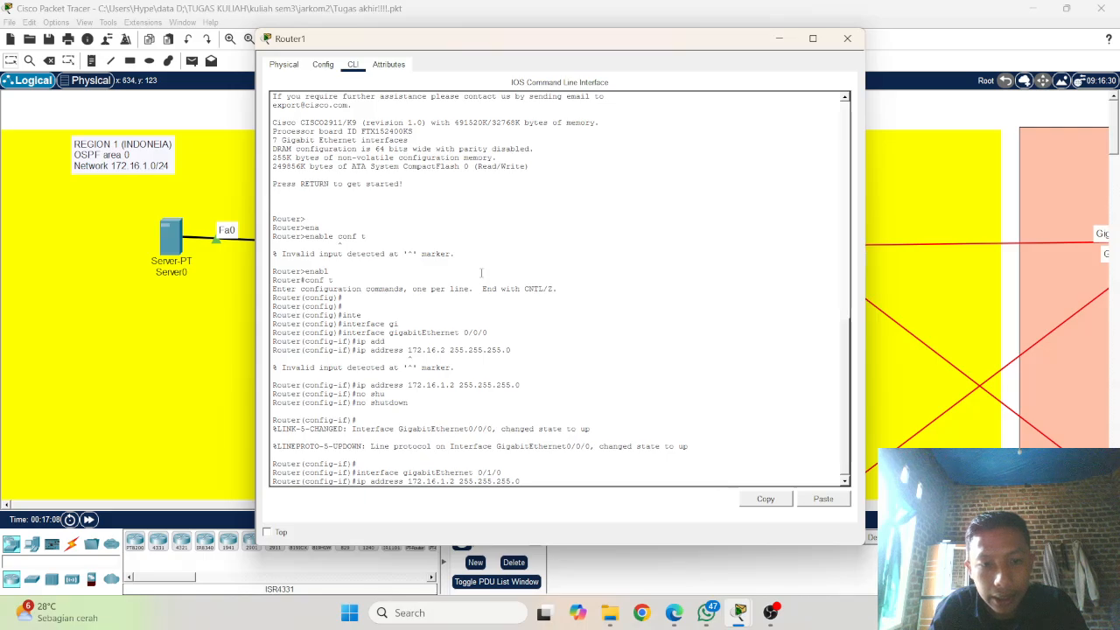
key(BackSpace)
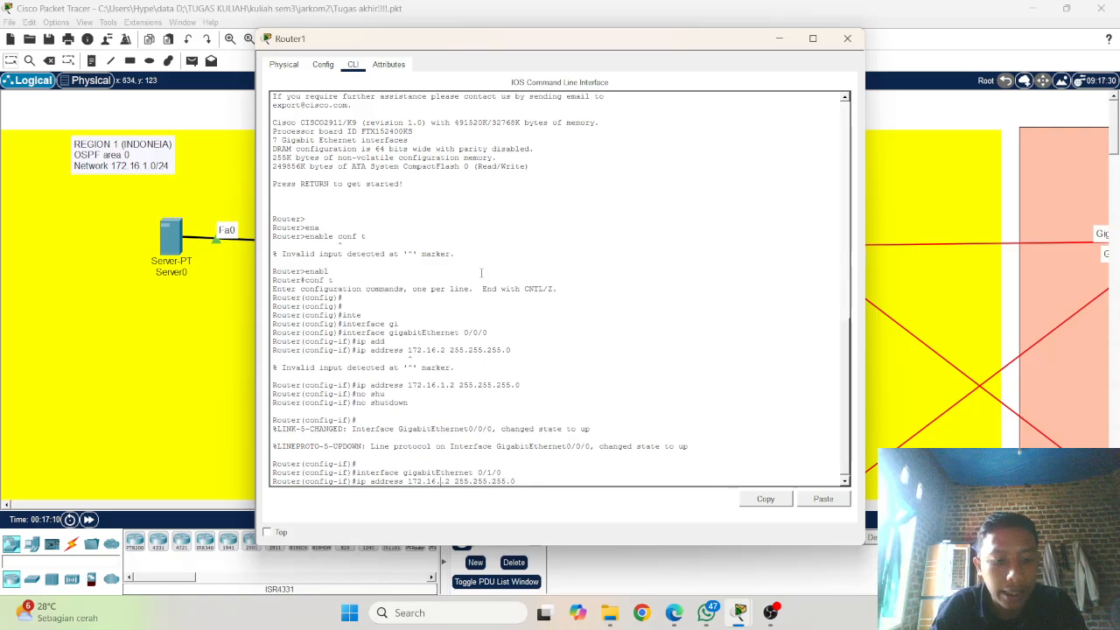
text(3)
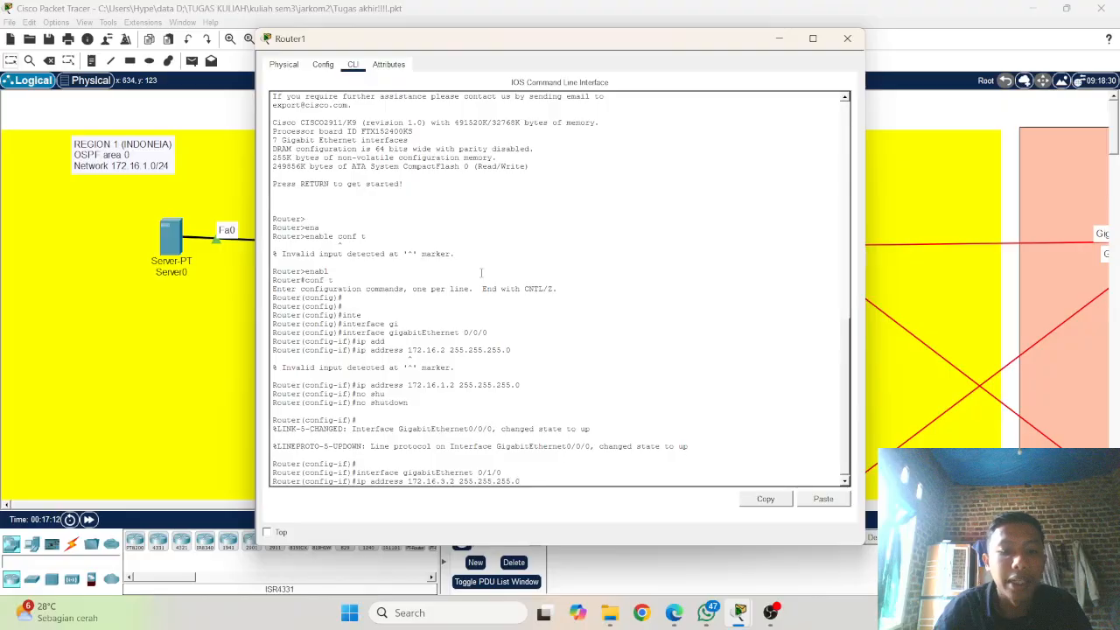
key(BackSpace)
text(1)
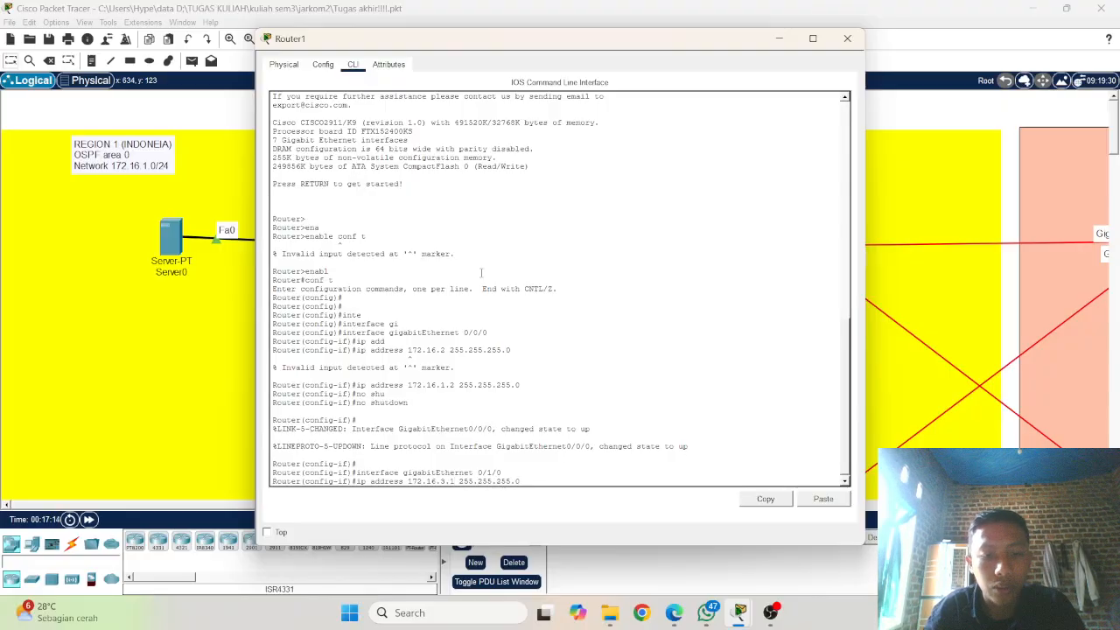
key(Return)
Step: Enable Router1's gigabitEthernet 0/1/0 interface with the no shutdown command
text(no shutdown)
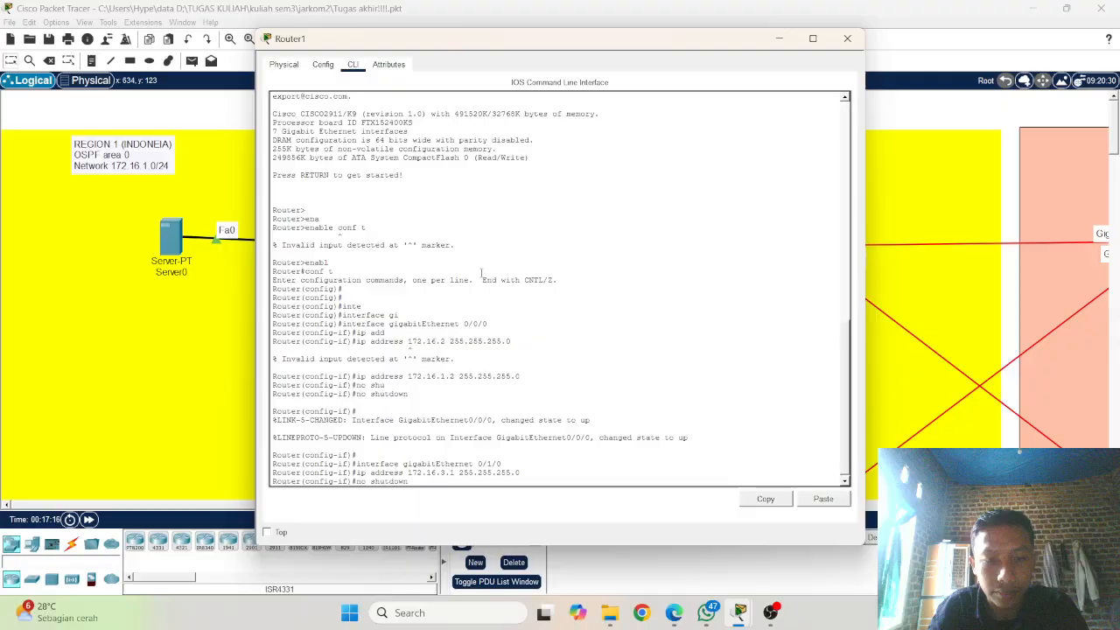
key(Return)
key(Return)
key(Return)
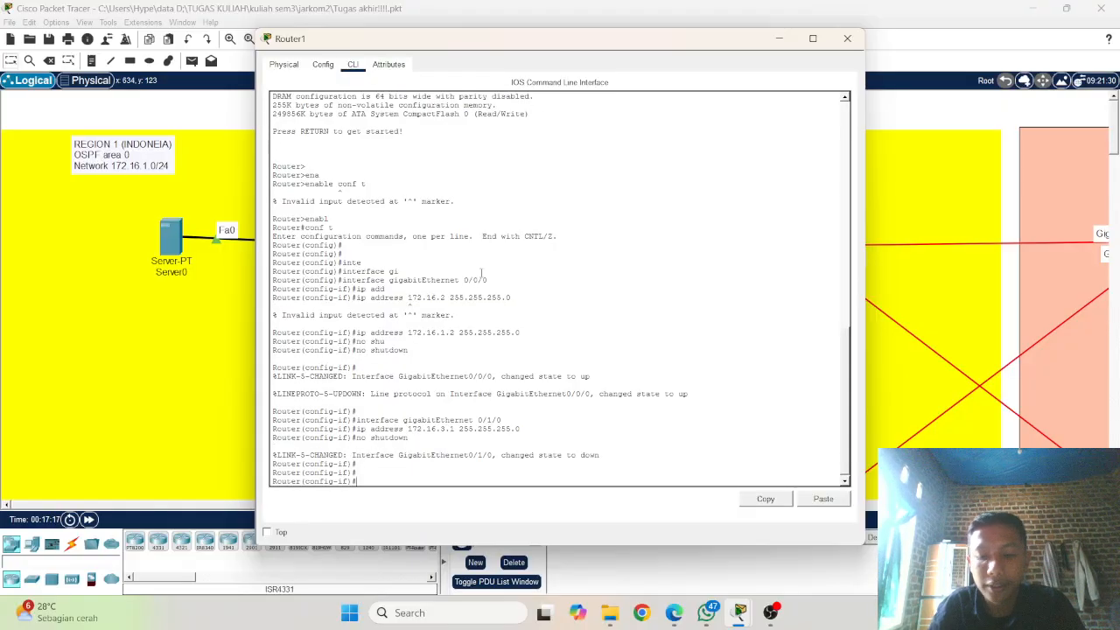
Step: Switch Router1's interface configuration to gigabitEthernet 0/2/0
key(Up)
key(Up)
key(Up)
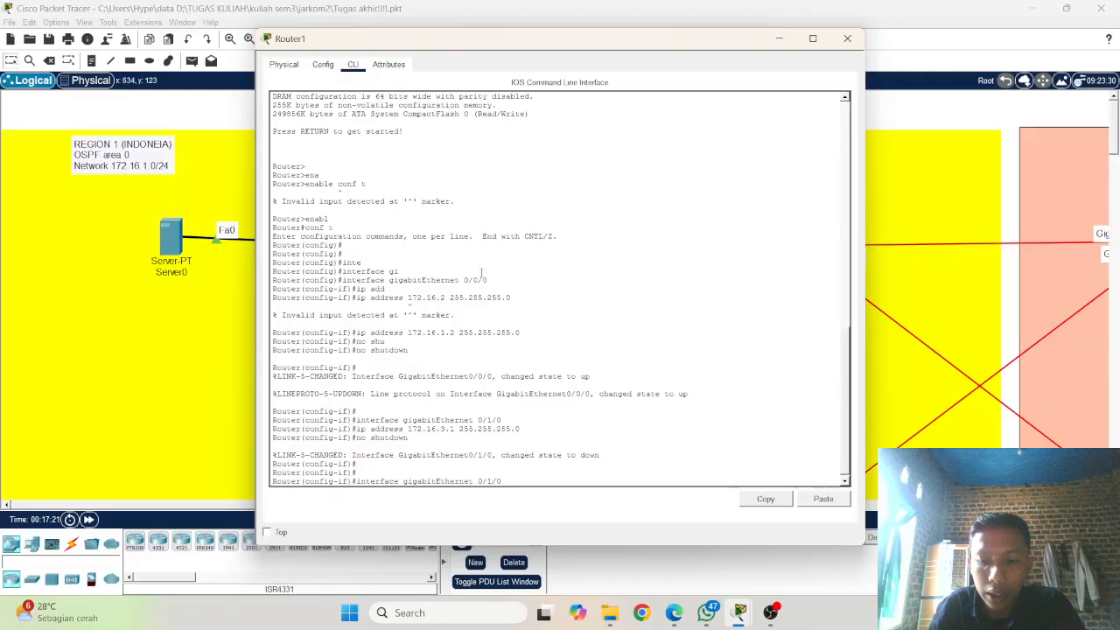
key(Left)
key(Left)
key(BackSpace)
text(2)
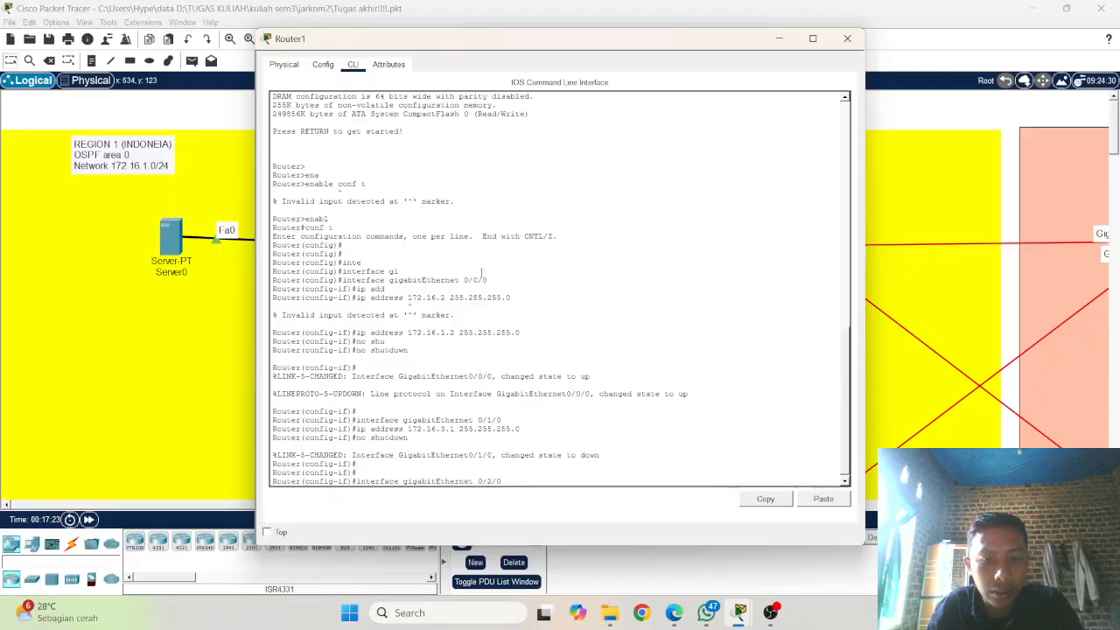
key(Return)
Step: Assign IP address 172.16.4.1 with mask 255.255.255.0 to Router1's gigabitEthernet 0/2/0
key(Up)
key(Up)
key(Up)
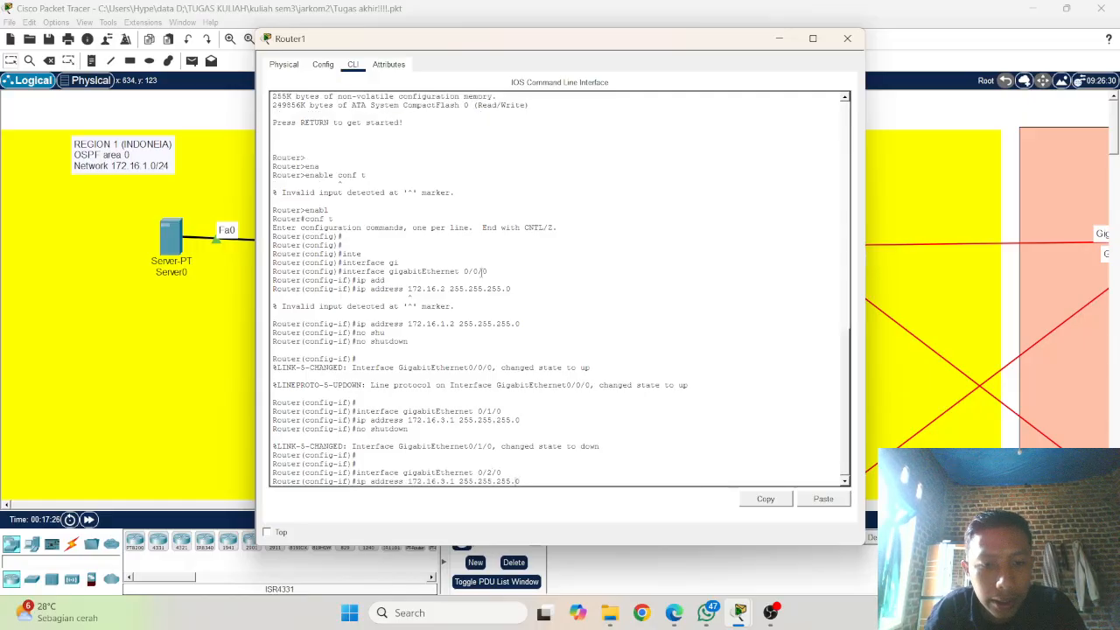
key(Left)
key(Left)
key(Left)
key(Left)
key(Left)
key(Left)
key(Left)
key(Left)
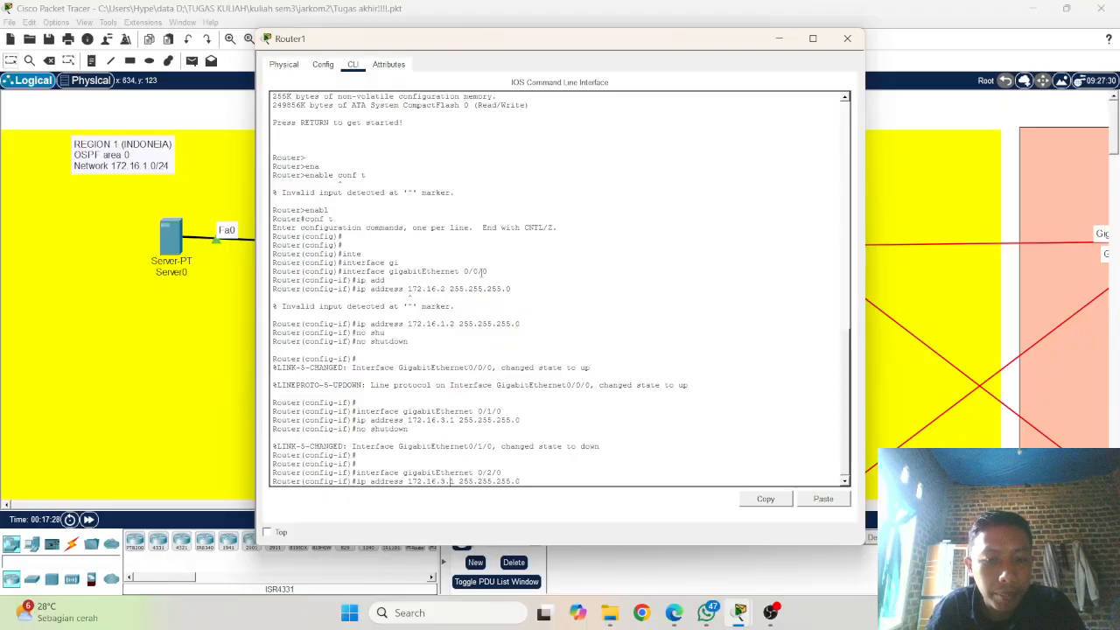
key(BackSpace)
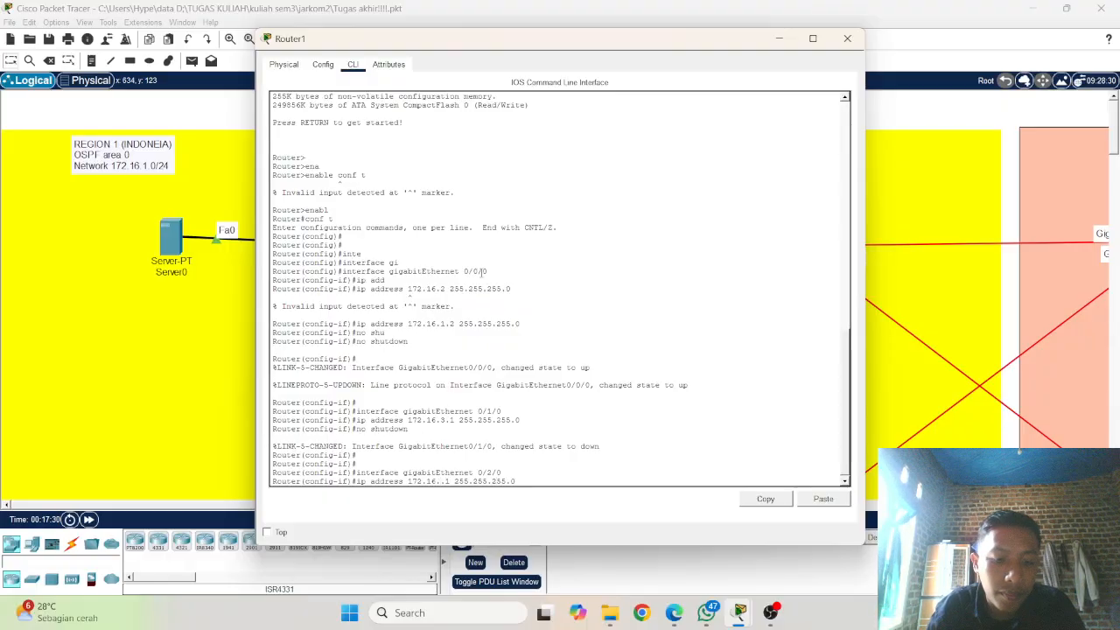
text(4)
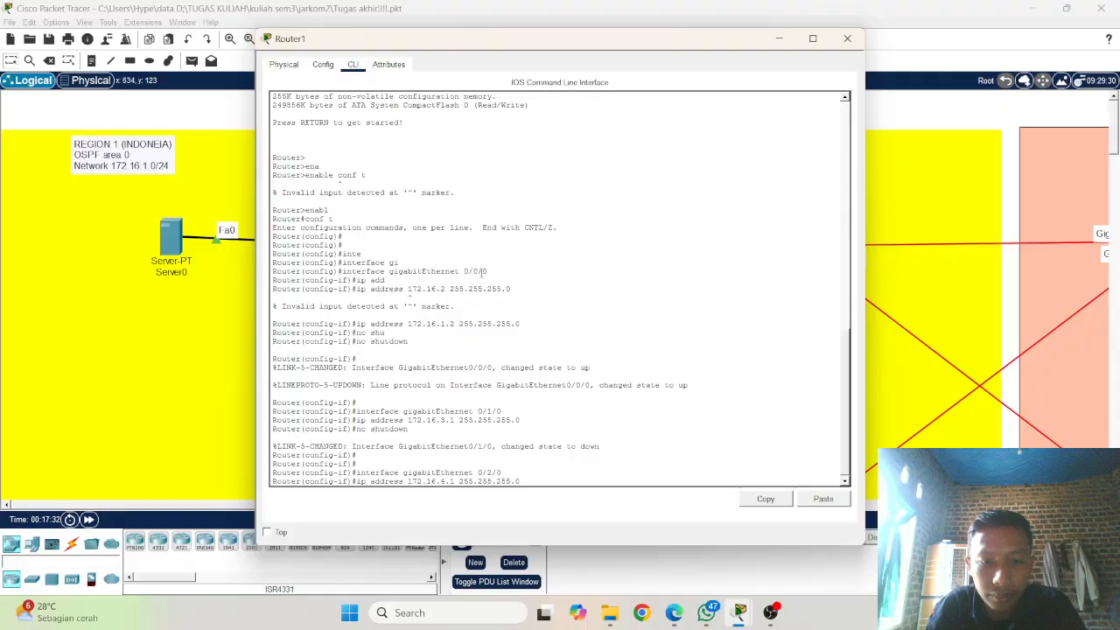
key(Return)
Step: Enable Router1's gigabitEthernet 0/2/0 interface with the no shutdown command
text(no shutdown)
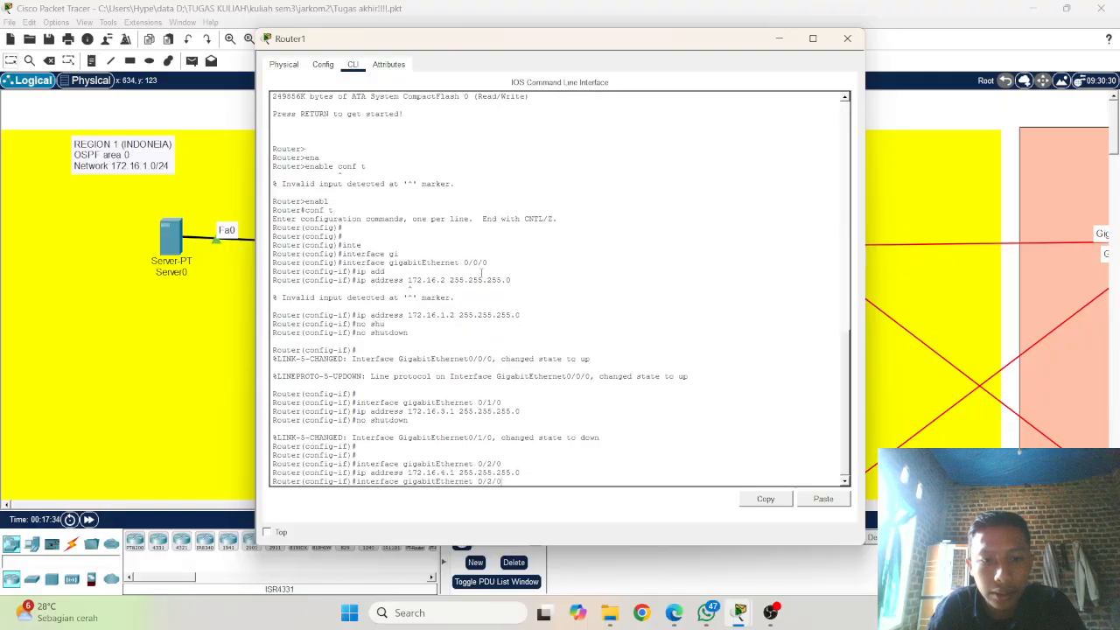
key(Return)
key(Return)
key(Return)
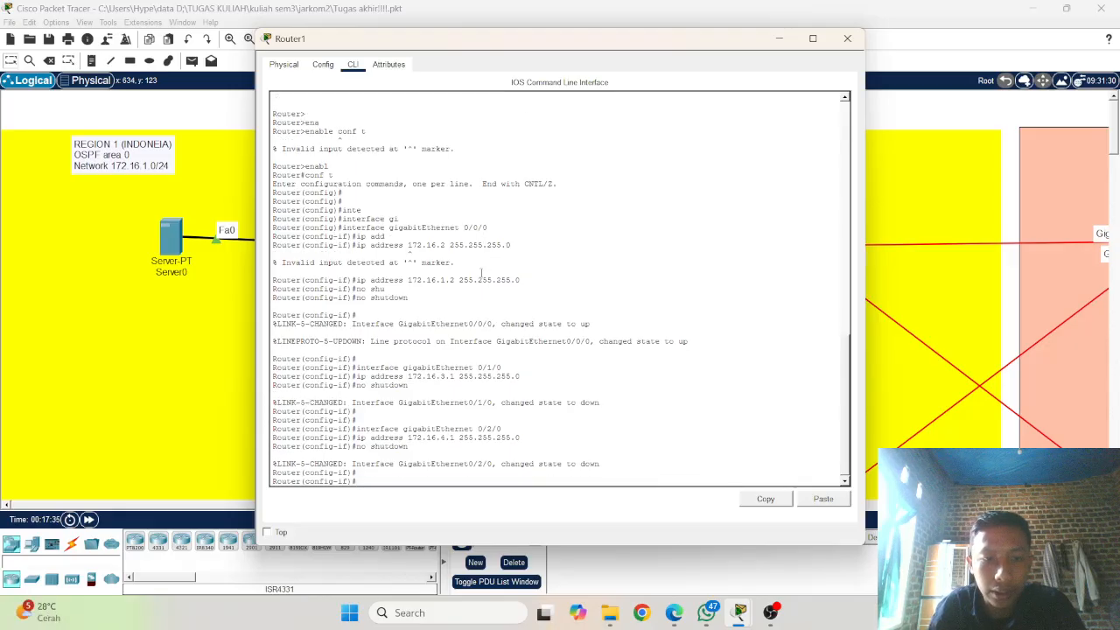
Step: Switch Router1's interface configuration to gigabitEthernet 0/0
key(Up)
key(Up)
key(Up)
key(Up)
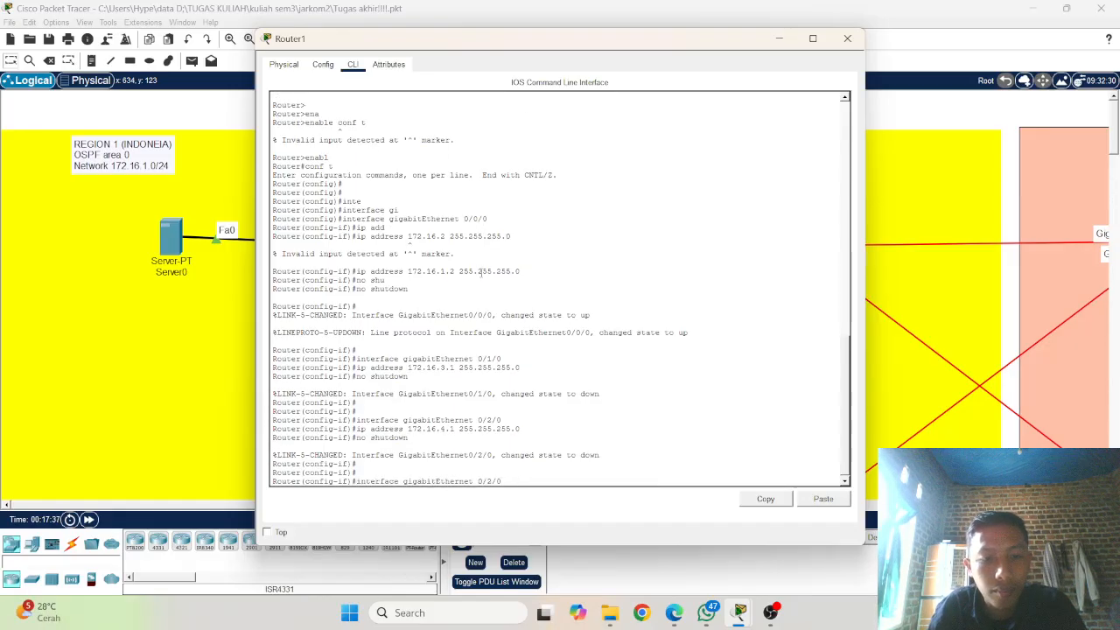
key(Up)
key(Up)
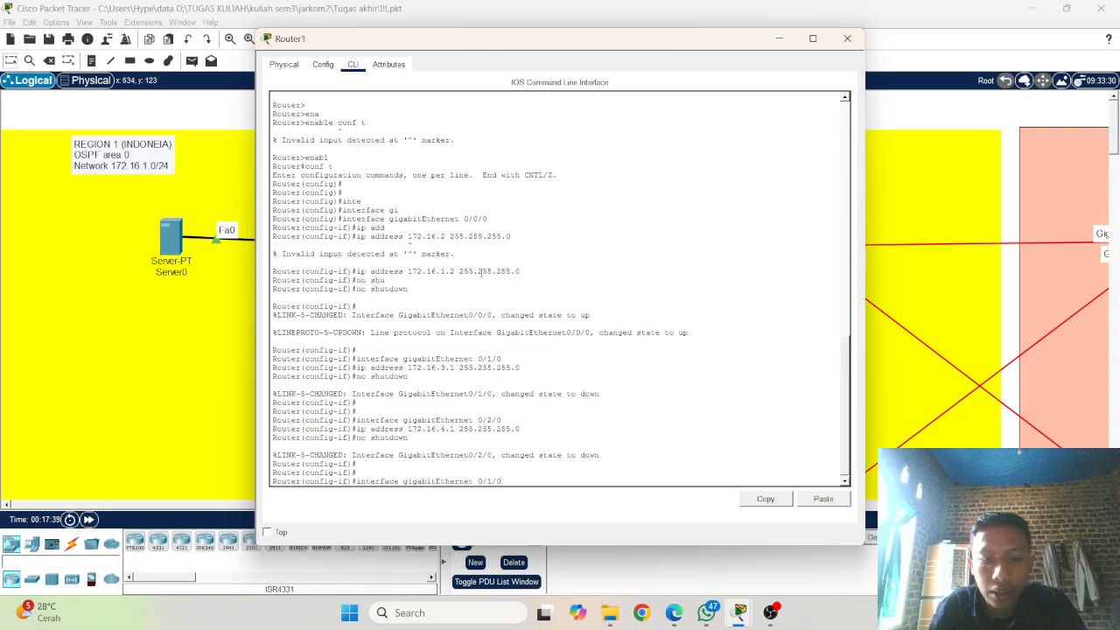
key(BackSpace)
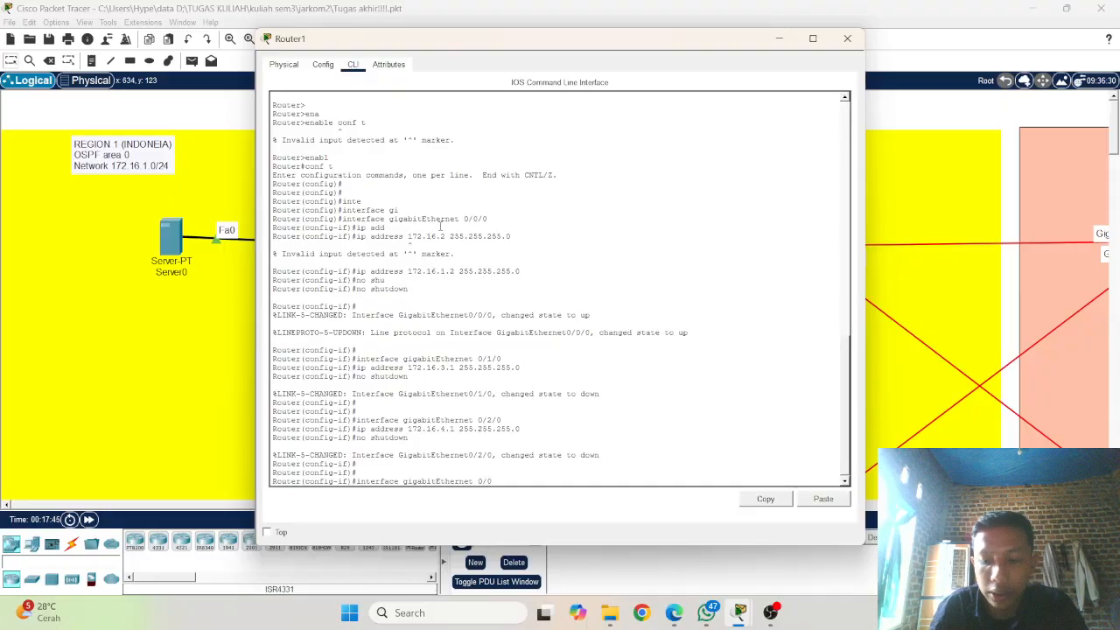
key(Return)
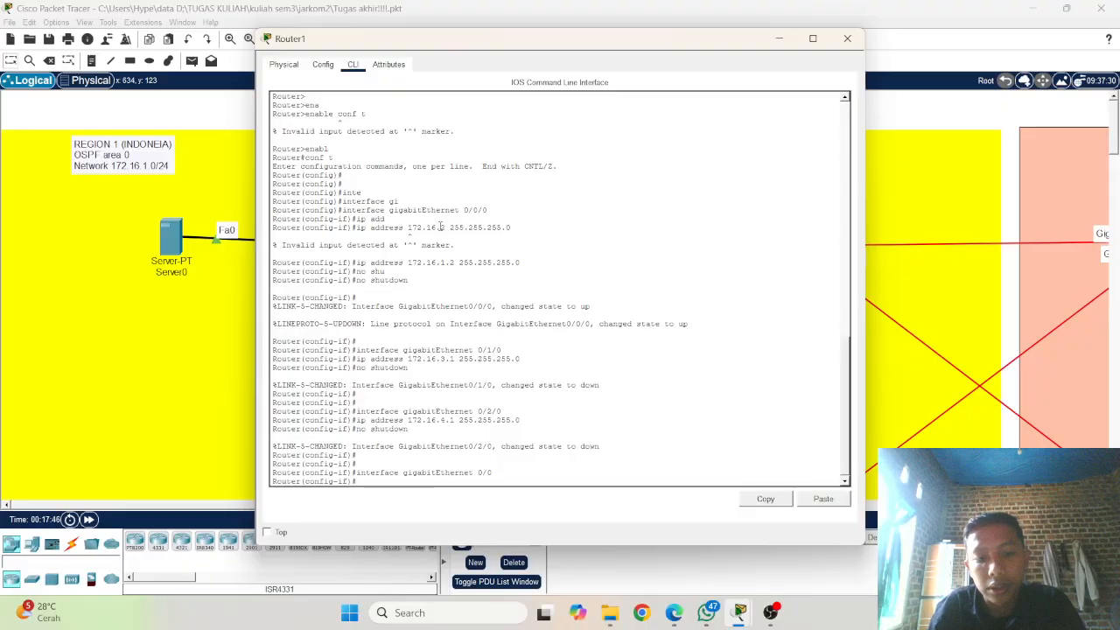
Step: Check Router1's links in the Region 1 topology and assign 172.16.5.1 with mask 255.255.255.0 to its gigabitEthernet 0/0
key(Up)
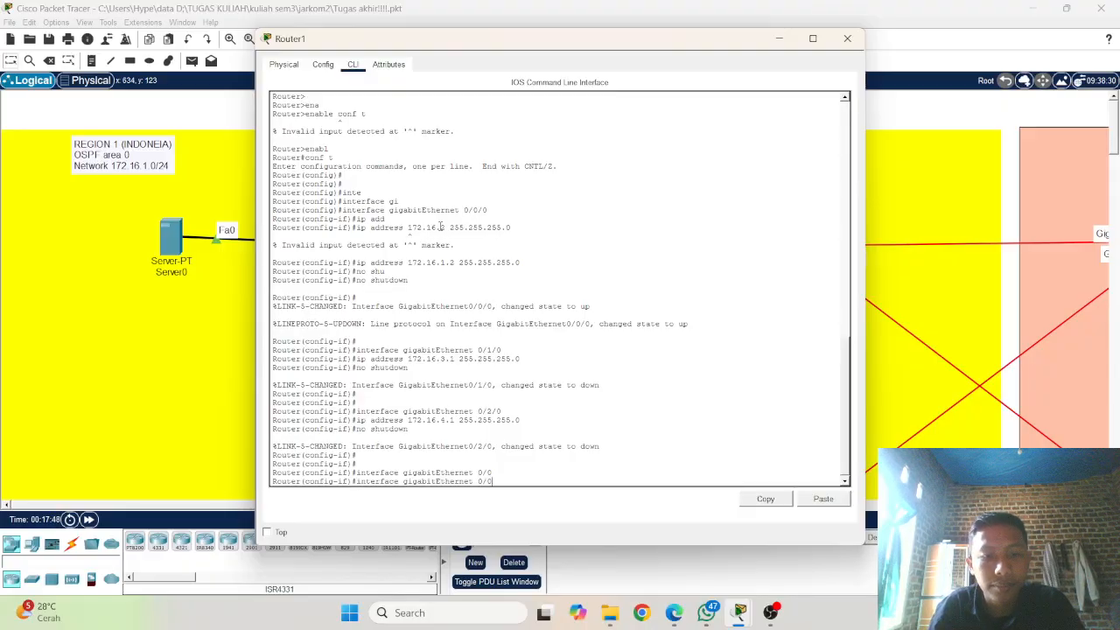
key(Up)
key(Up)
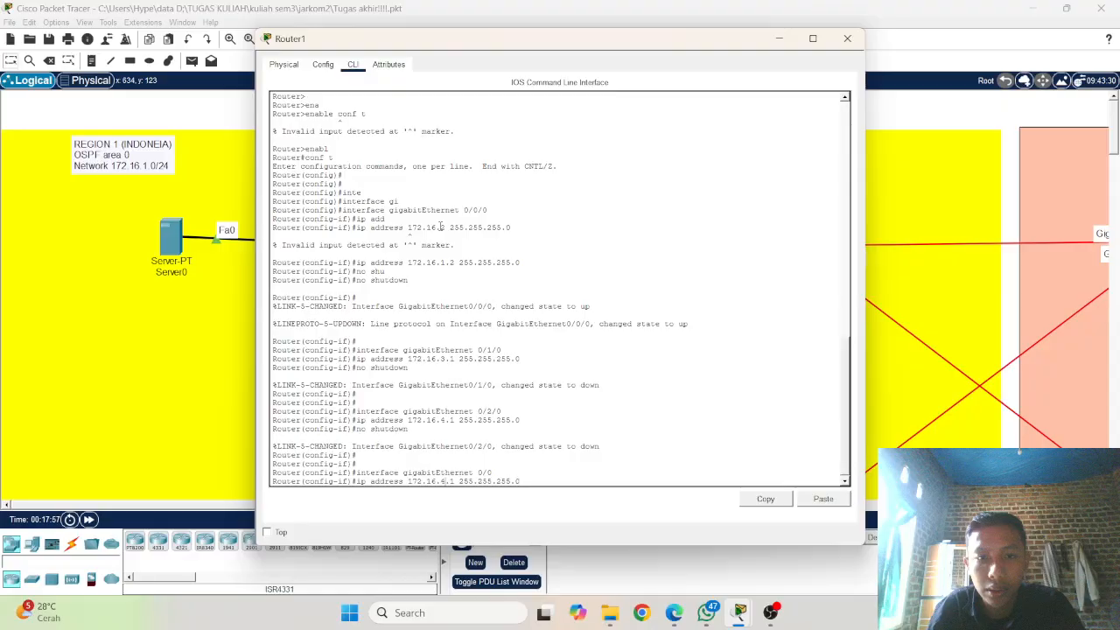
click(227, 229)
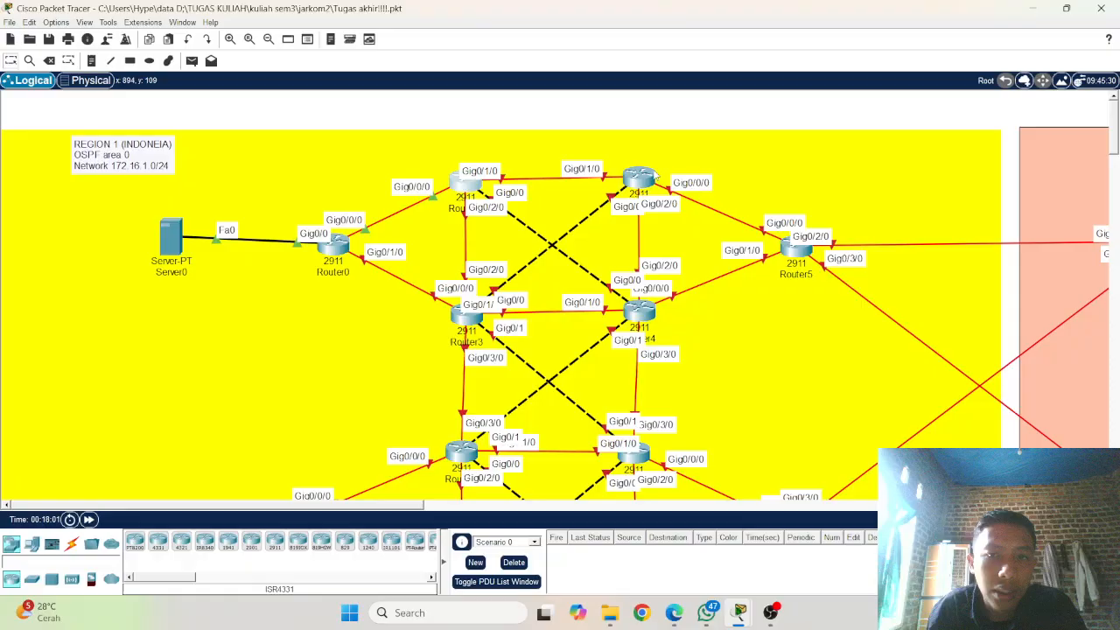
mouse_move(655, 178)
click(476, 187)
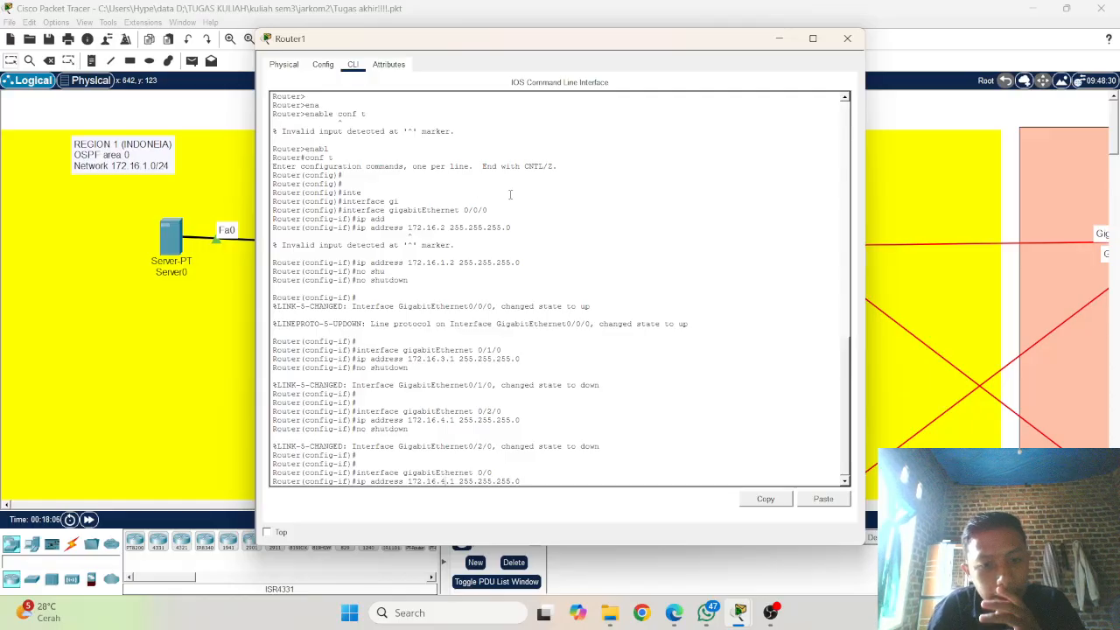
key(BackSpace)
text(5)
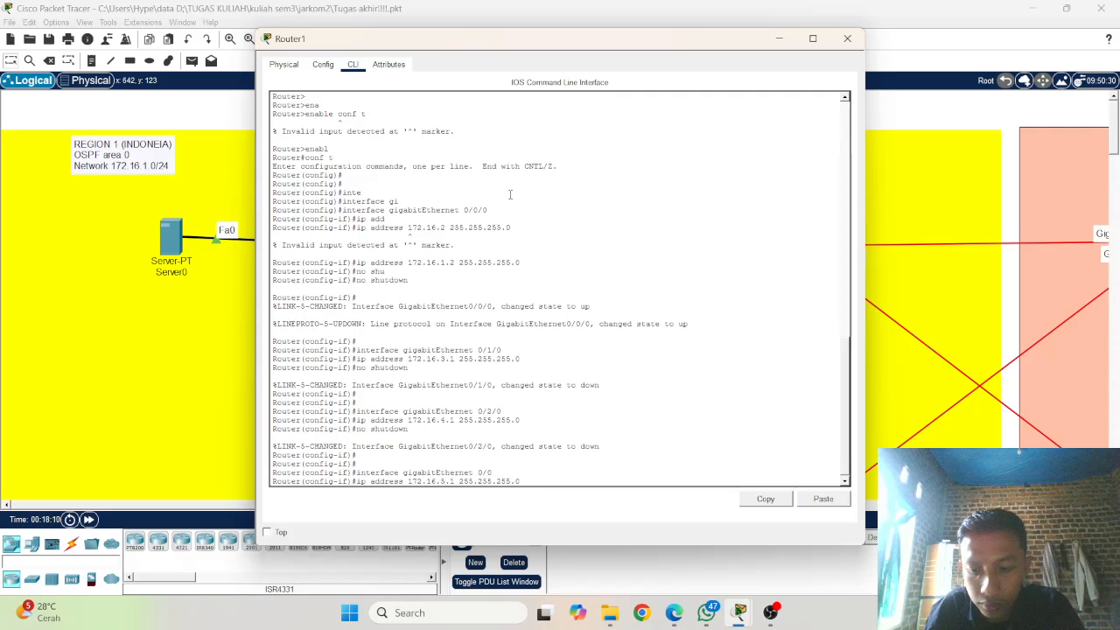
key(Return)
key(Return)
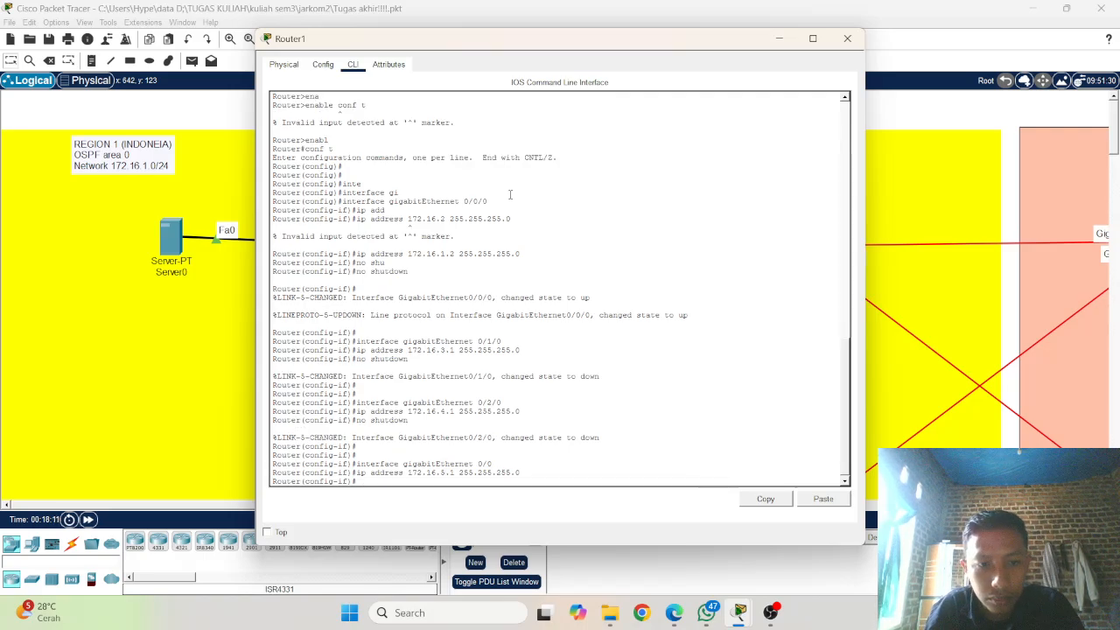
Step: Enable Router1's gigabitEthernet 0/0 interface with the no shutdown command and exit interface configuration
text(no)
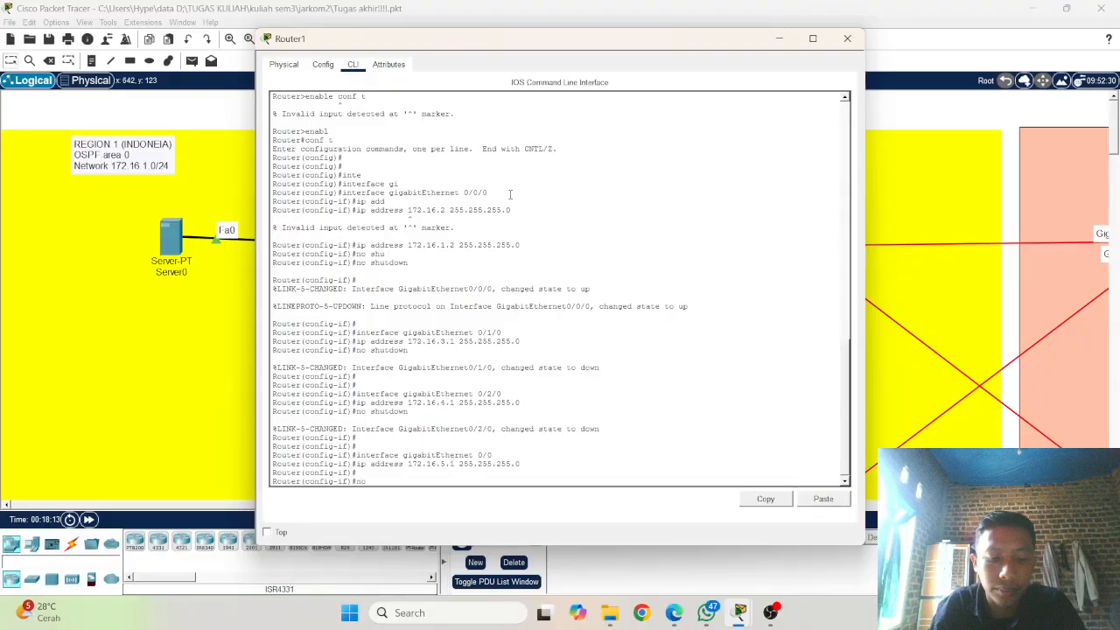
text( shu)
key(Tab)
key(Return)
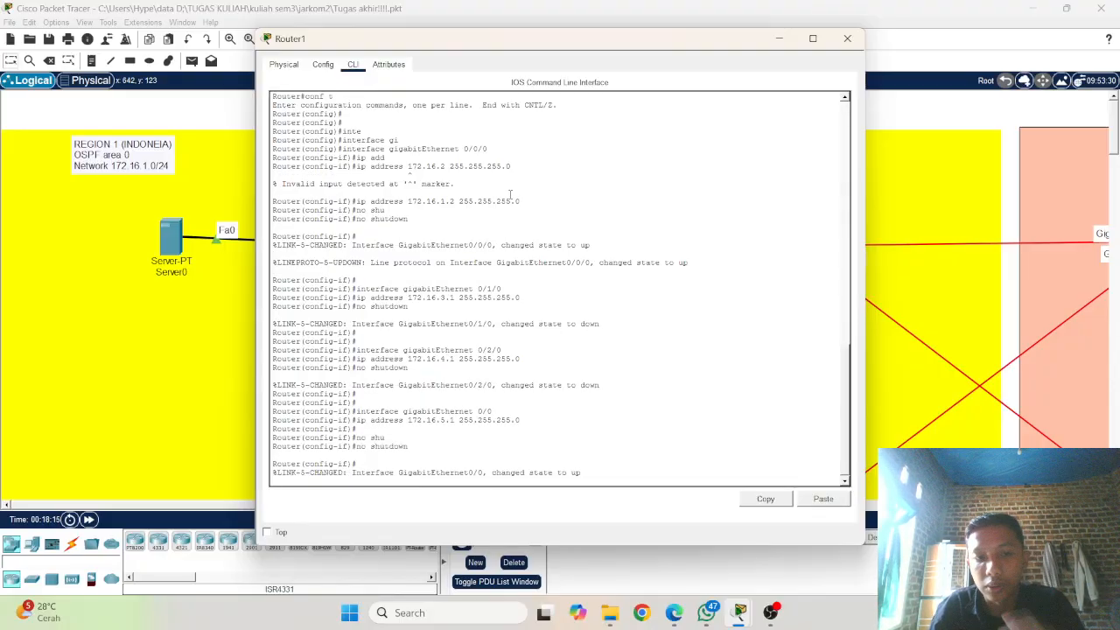
key(Return)
key(Return)
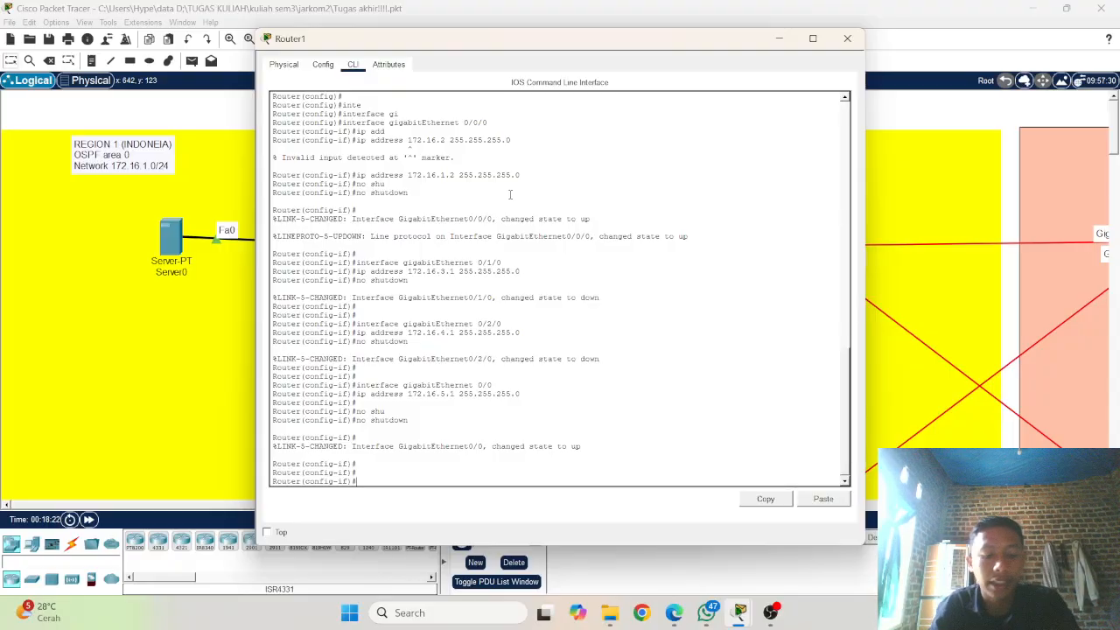
text(exi)
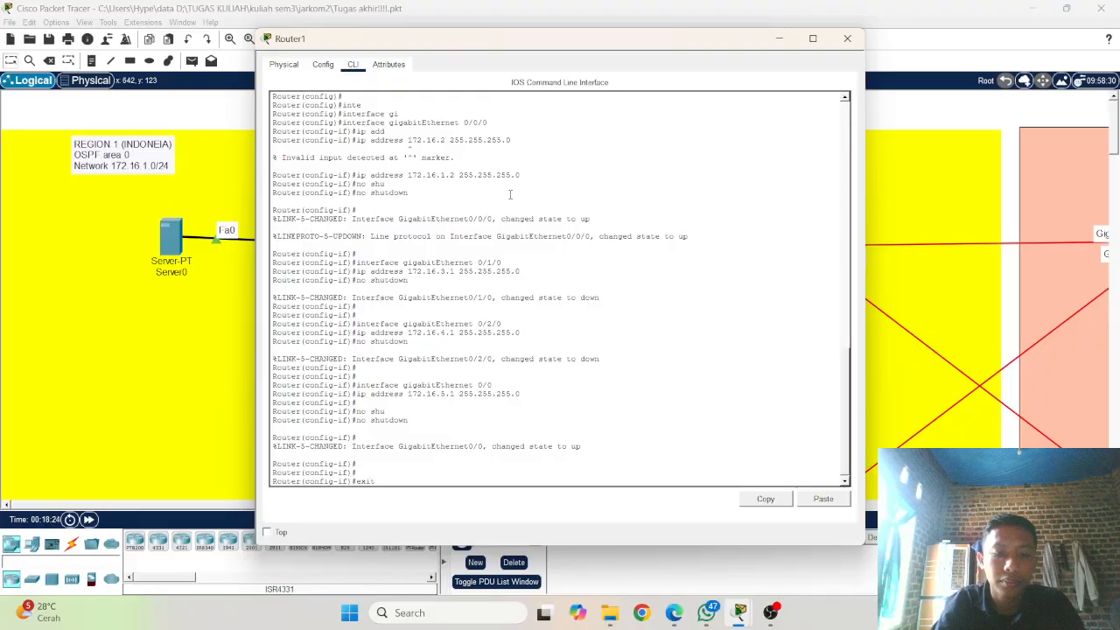
text(t)
key(Return)
text(onfig)#o)
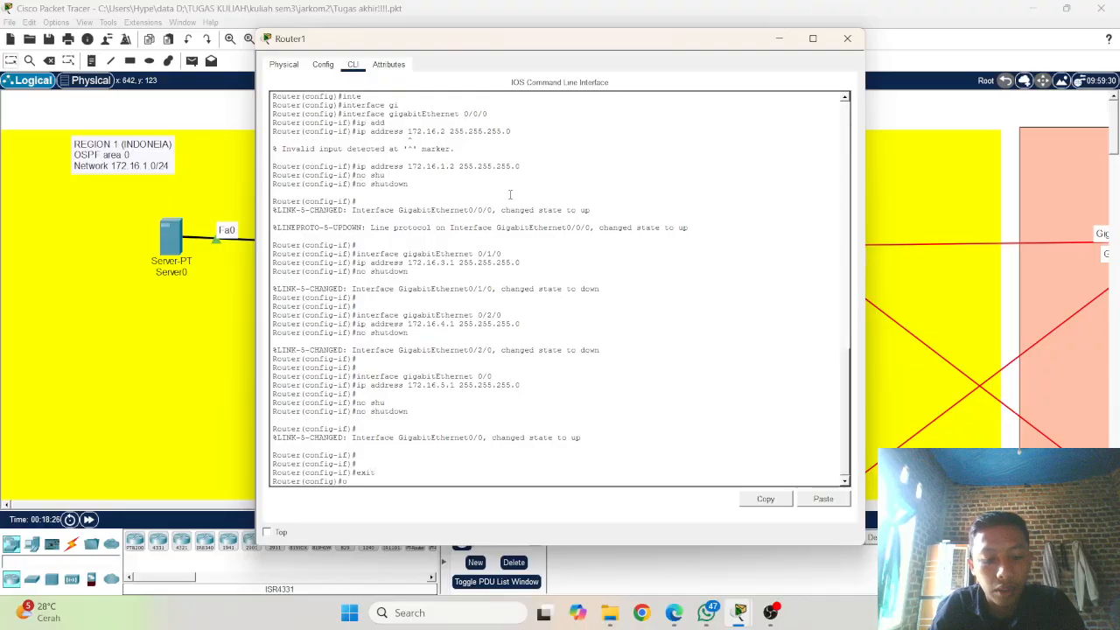
text(s)
key(Tab)
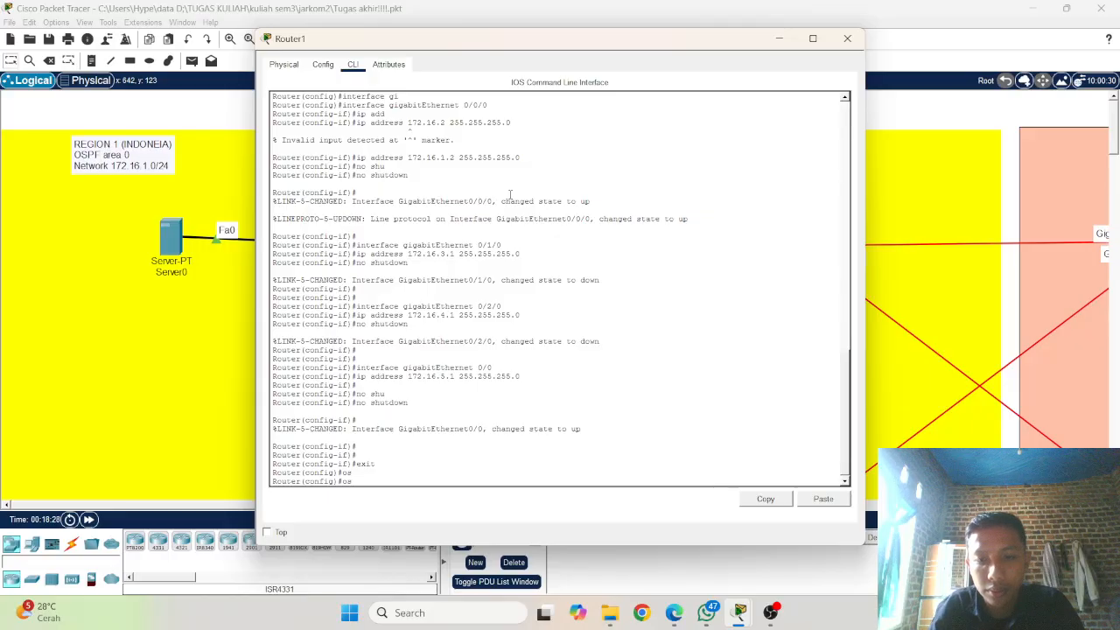
key(BackSpace)
key(BackSpace)
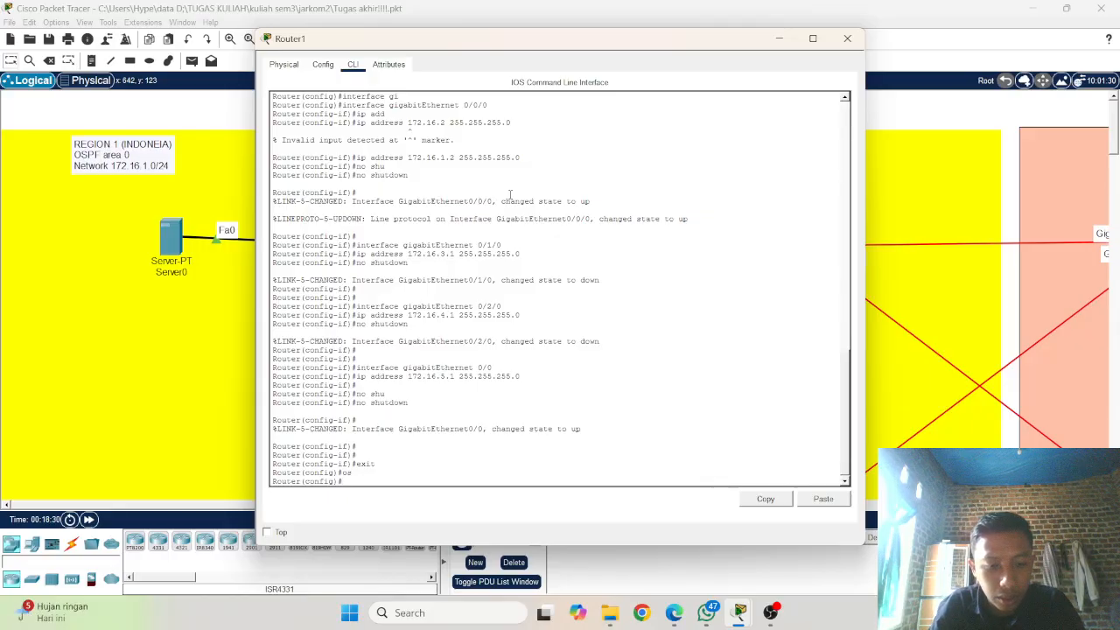
Step: Start OSPF process 1 on Router1 with the router ospf command
text(rou)
key(Tab)
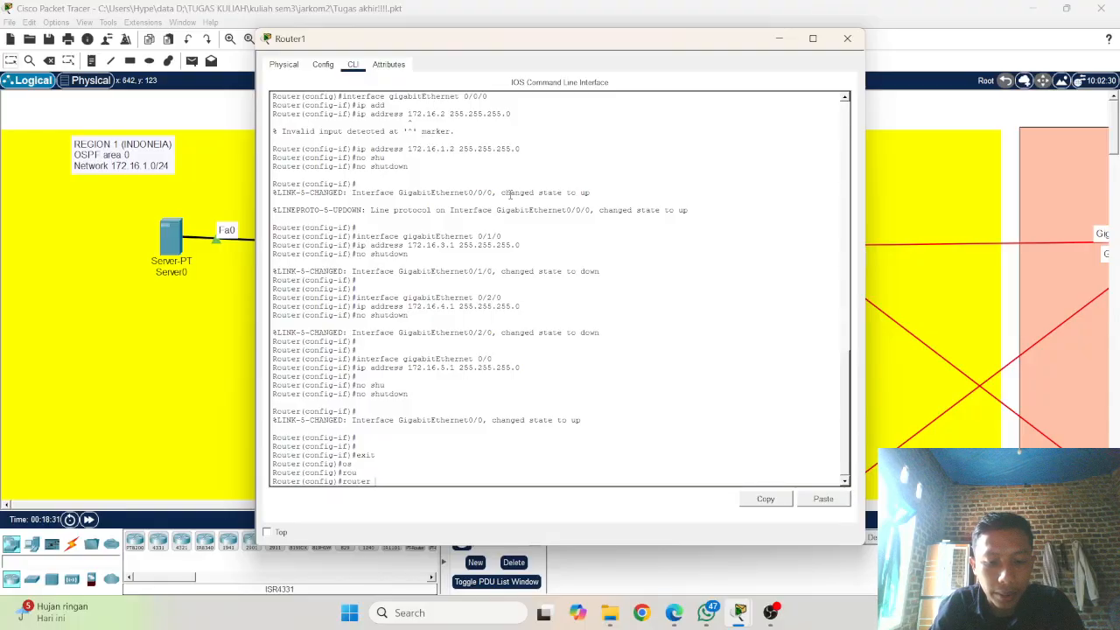
text(osp)
key(Tab)
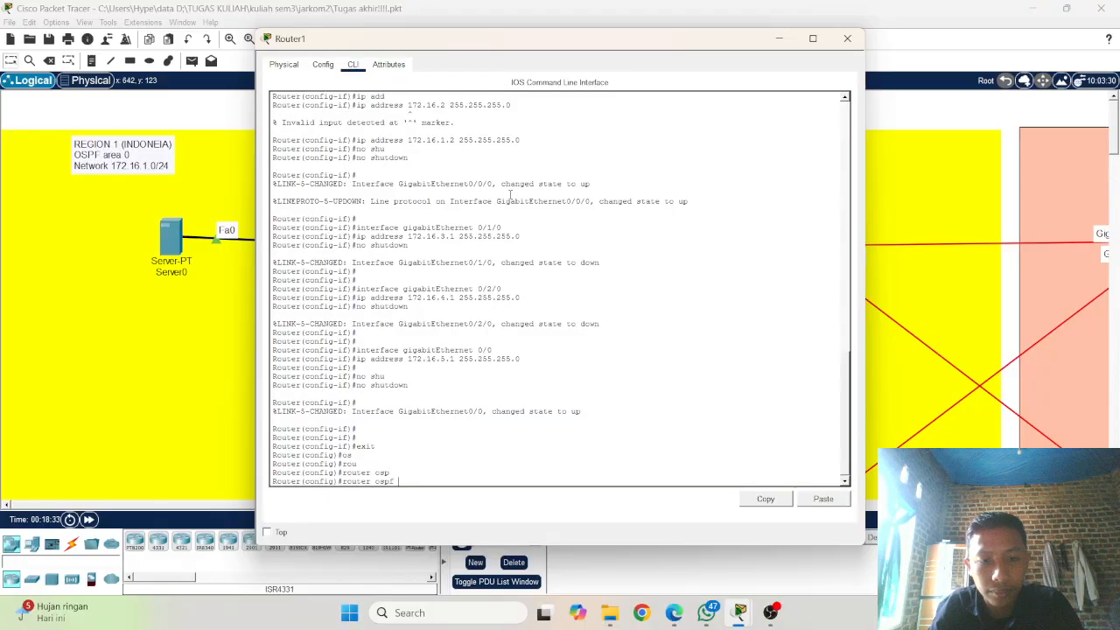
text(1)
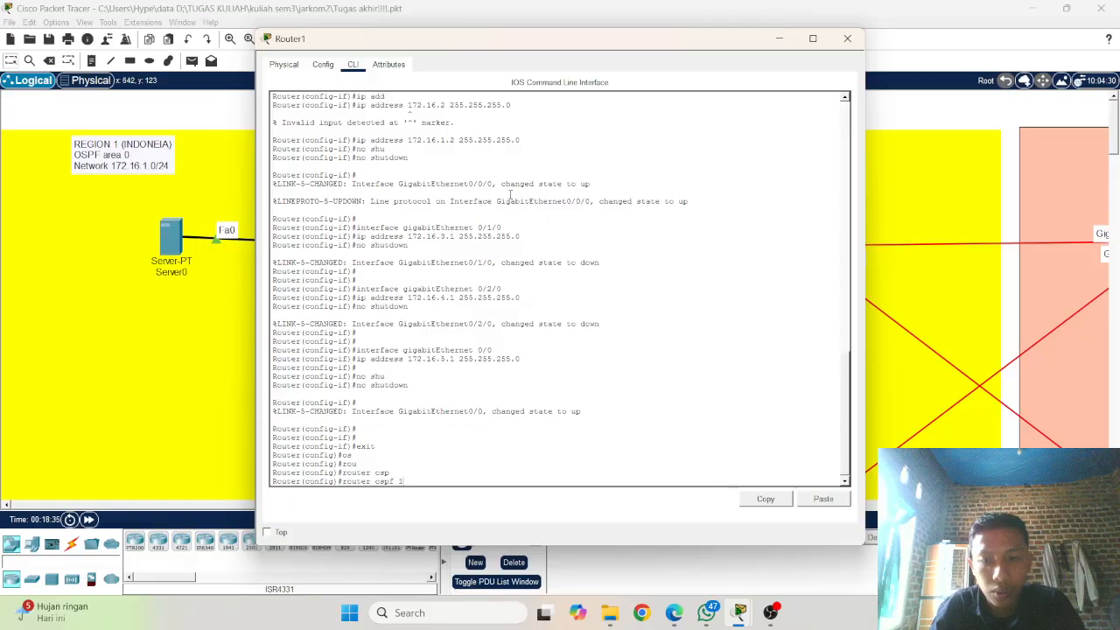
key(Return)
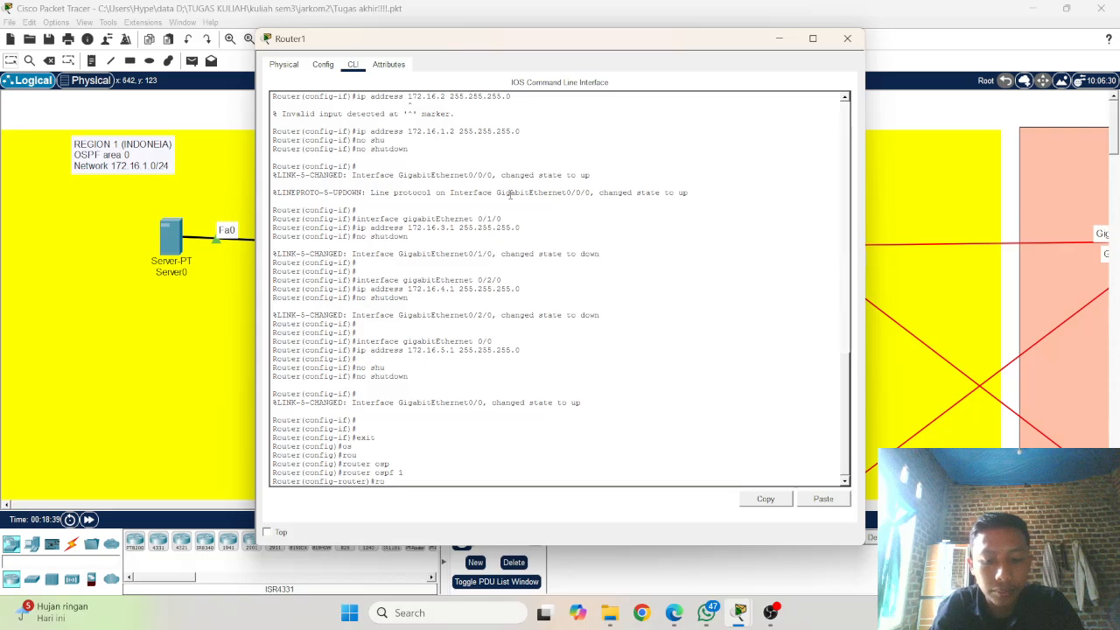
Step: Set the router ID of Router1's OSPF process to 1.1.1.2
text(rou)
key(Tab)
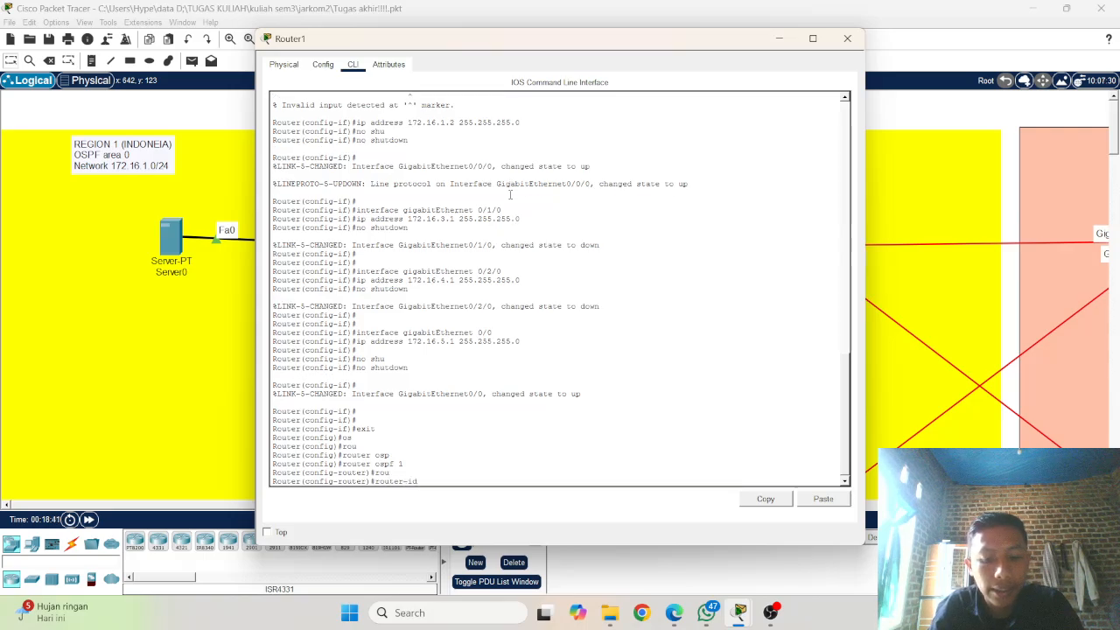
text(1.1.1)
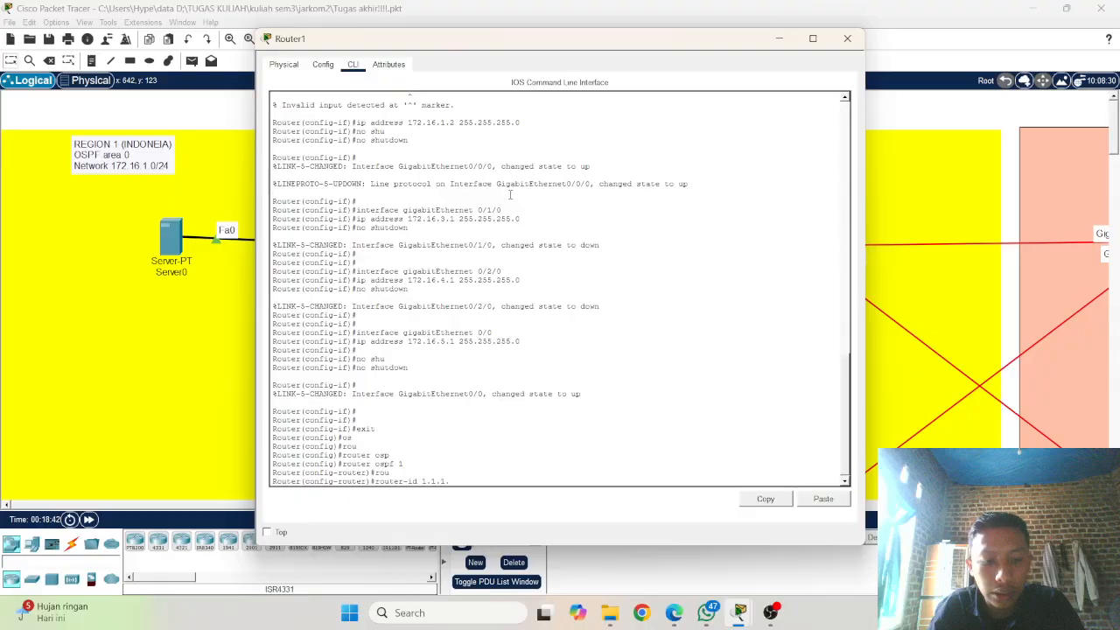
text(.2)
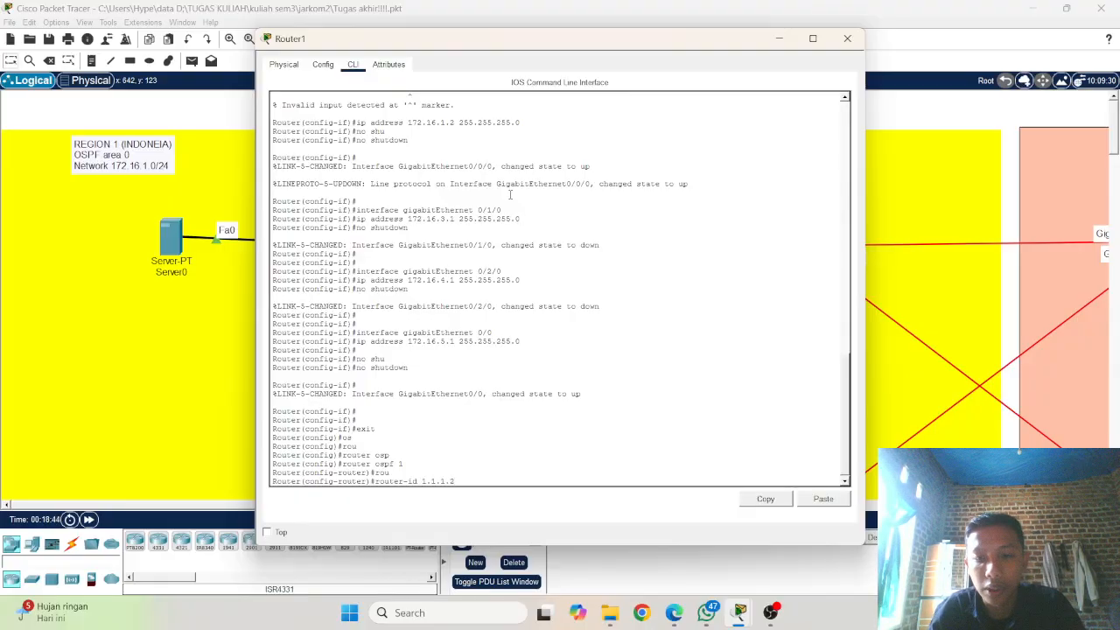
key(Return)
Step: Turn on log-adjacency-changes for Router1's OSPF process
text(log)
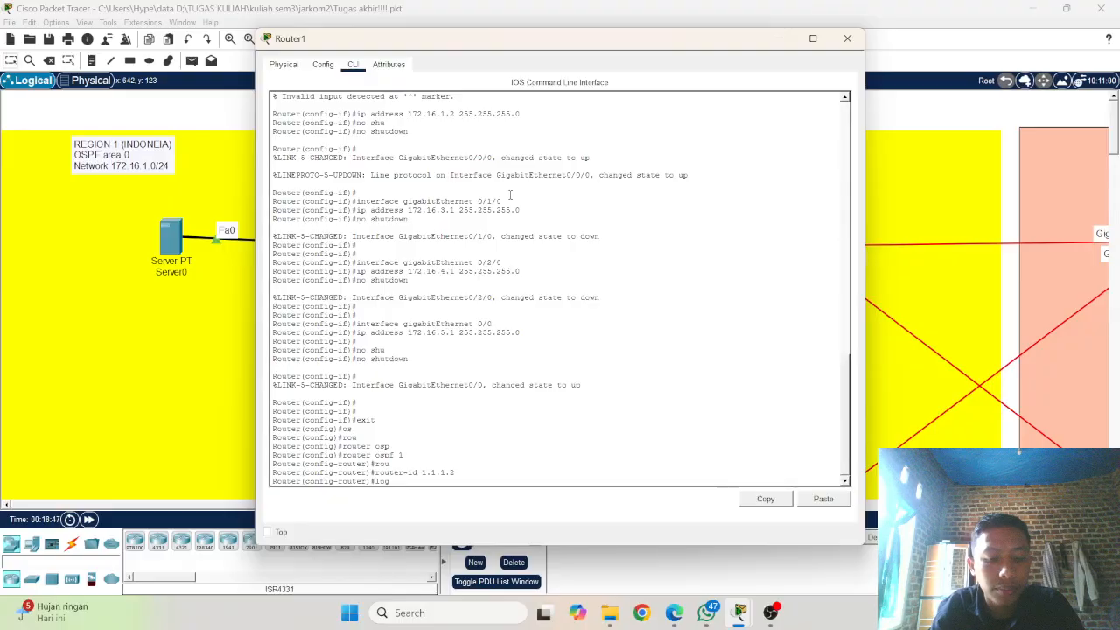
key(Tab)
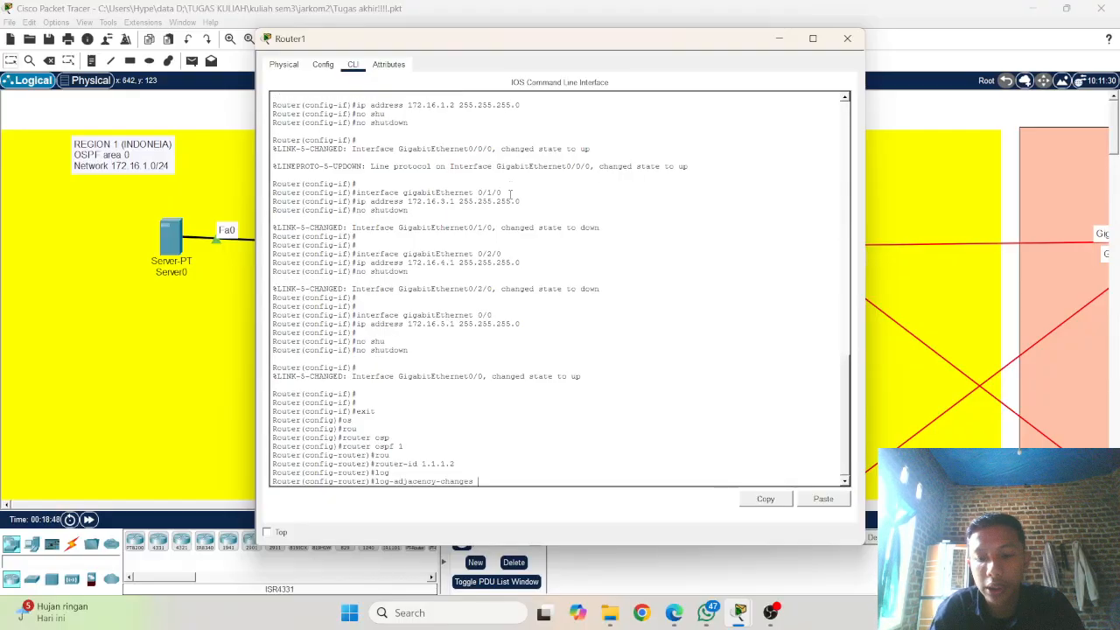
key(Return)
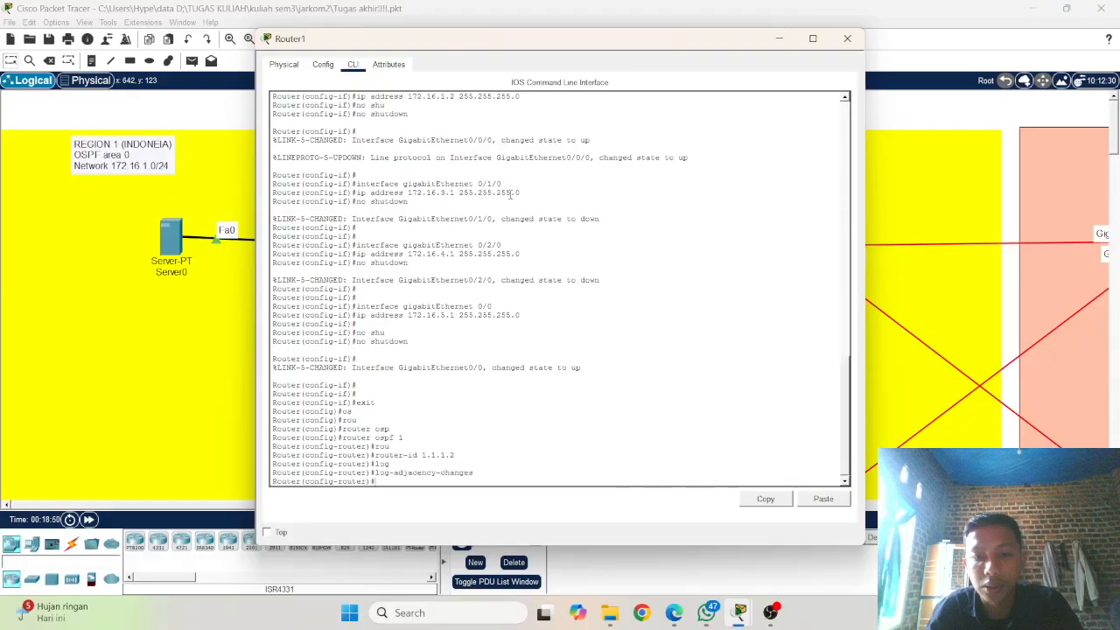
Step: Try to add network 172.16.1.0 with wildcard mask 0.0.0.255 to Router1's OSPF process without specifying an area
text(net)
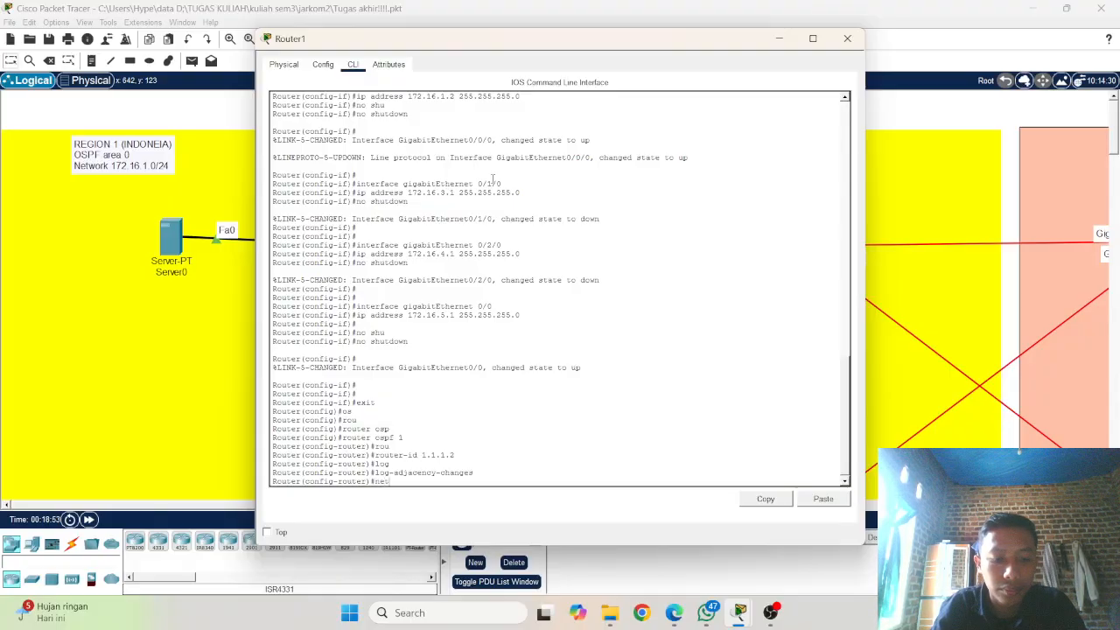
text(w)
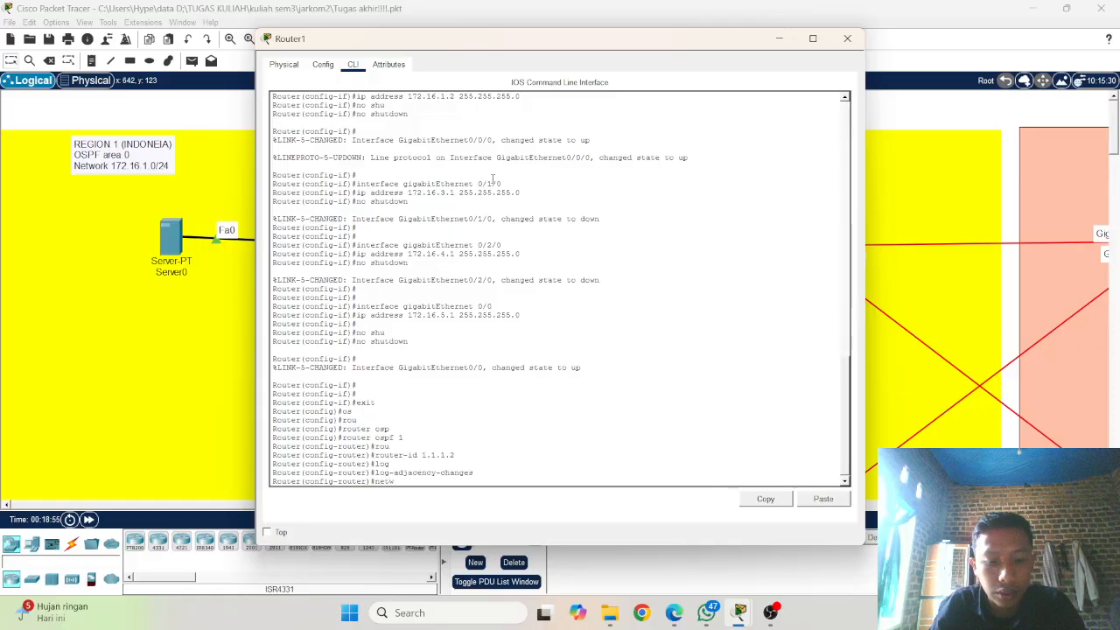
text(ork)
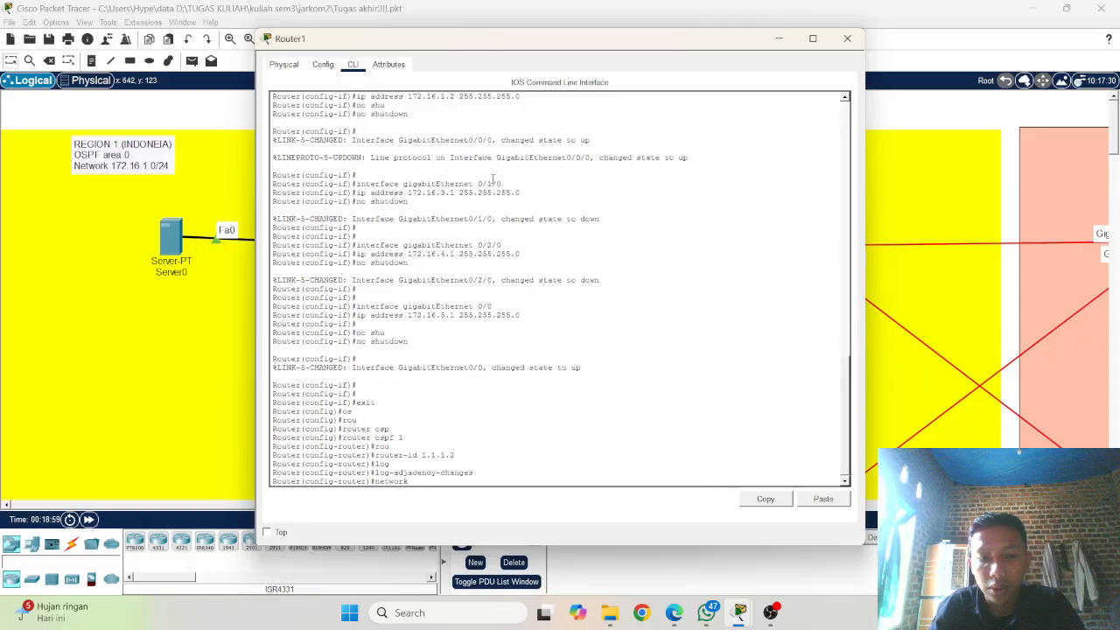
key(BackSpace)
key(Tab)
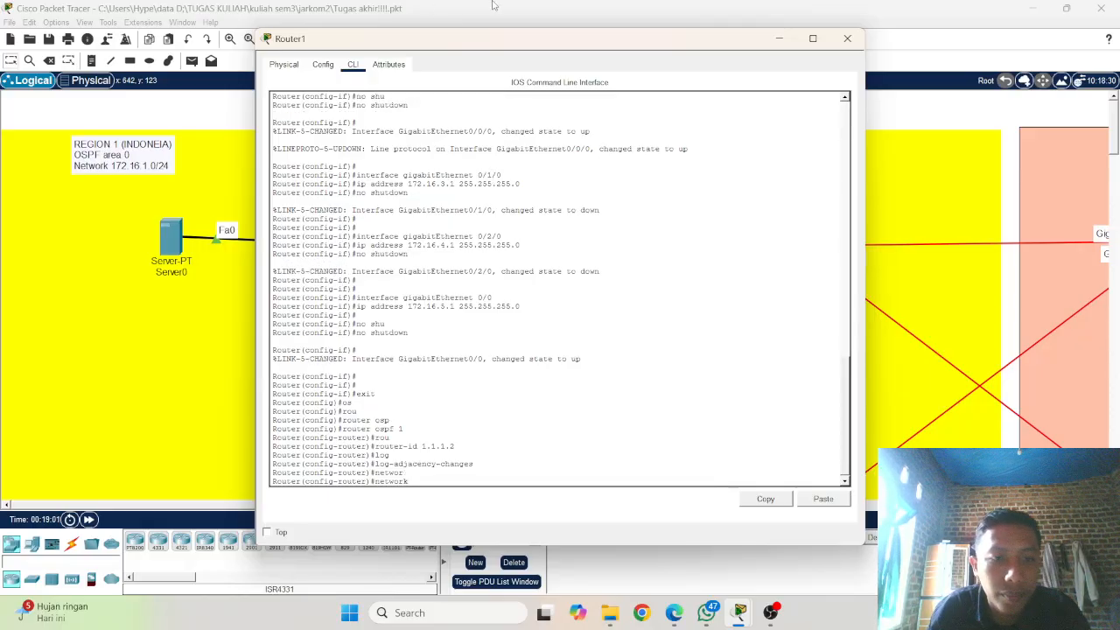
scroll(426, 269, up, 1)
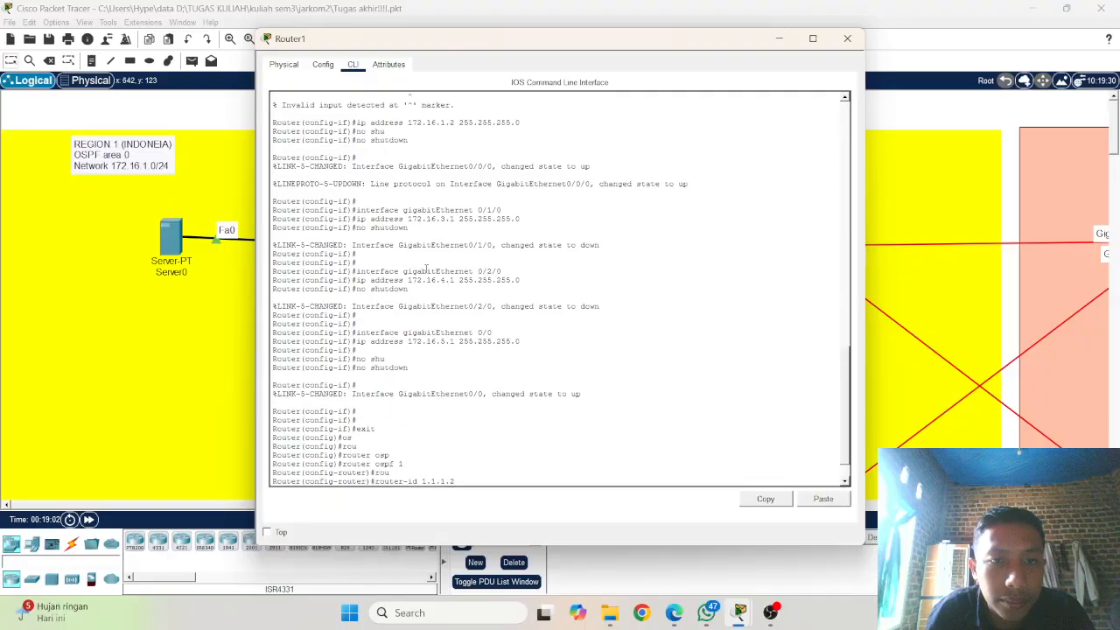
scroll(426, 269, down, 2)
text(16)
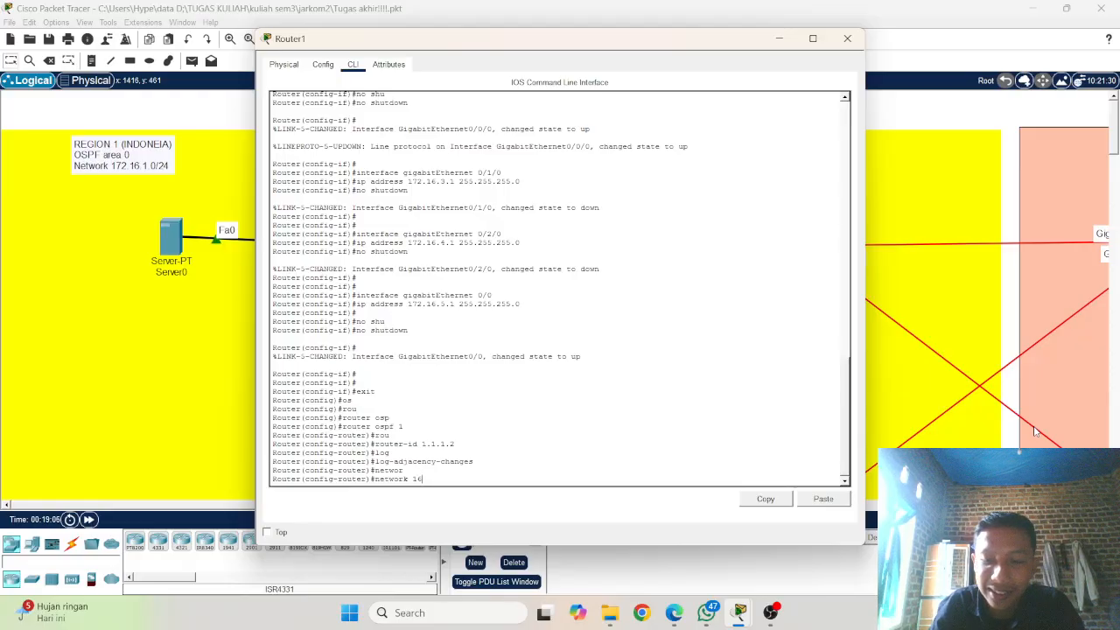
key(BackSpace)
key(BackSpace)
text(172)
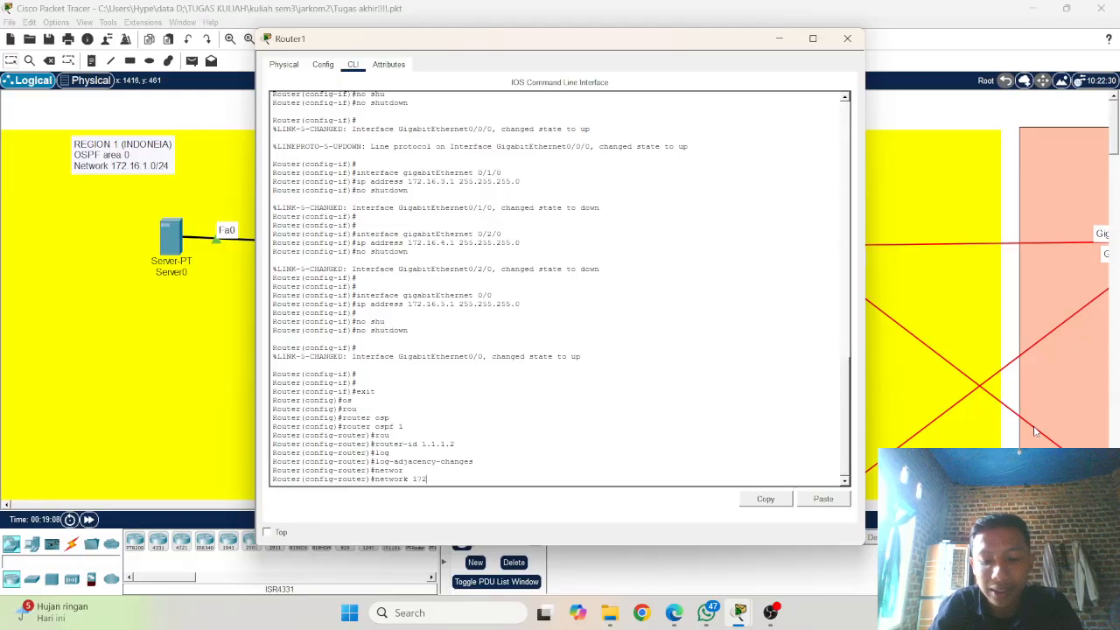
text(.1)
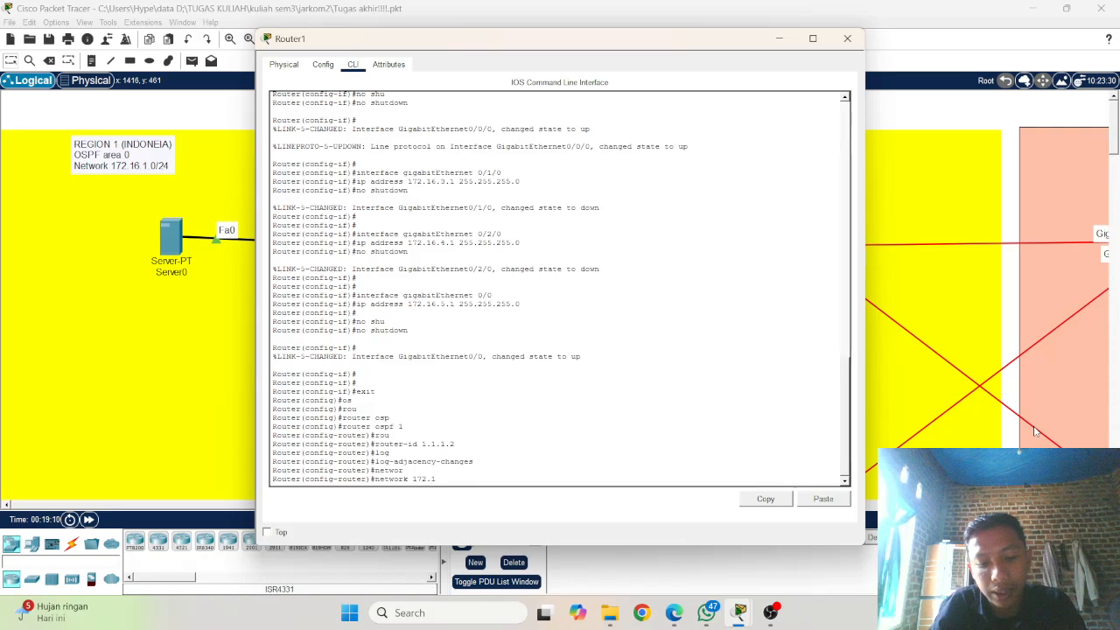
text(6.)
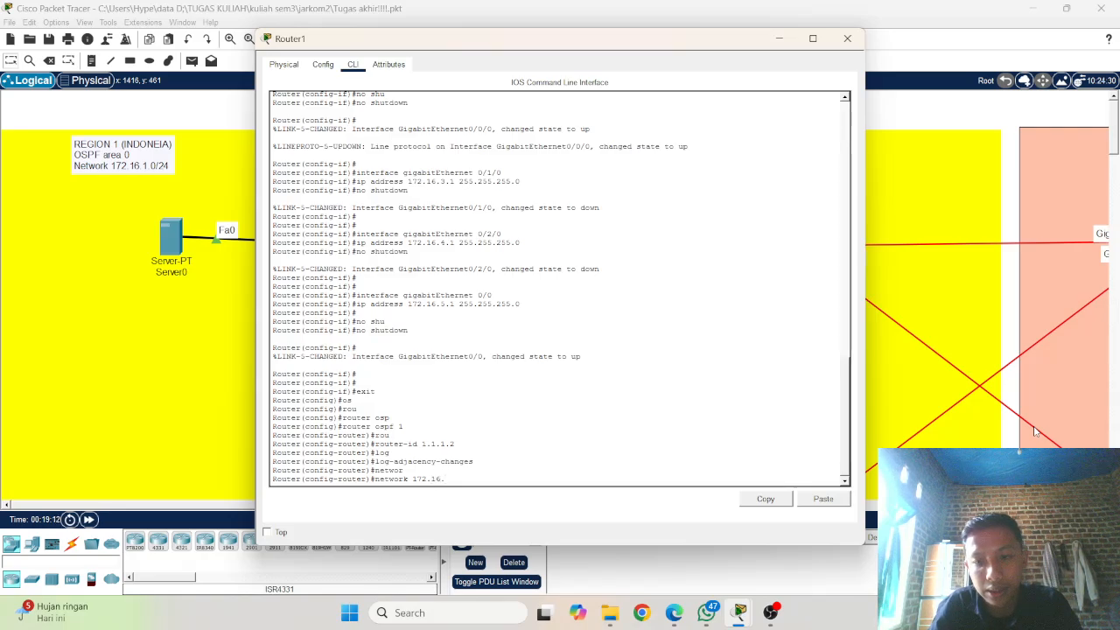
text(1)
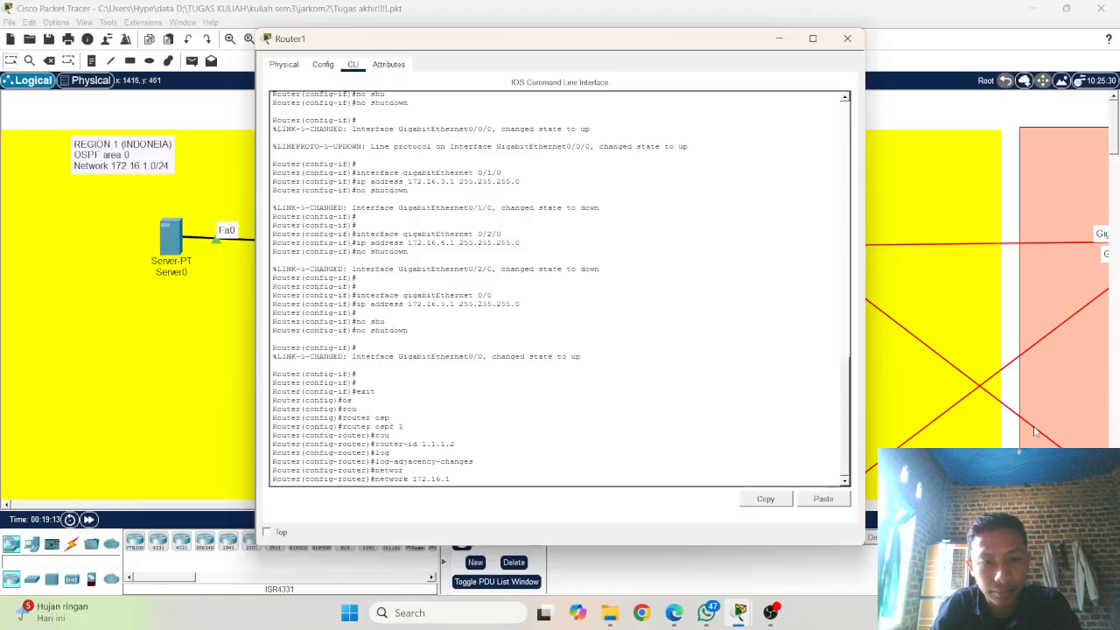
text(.0)
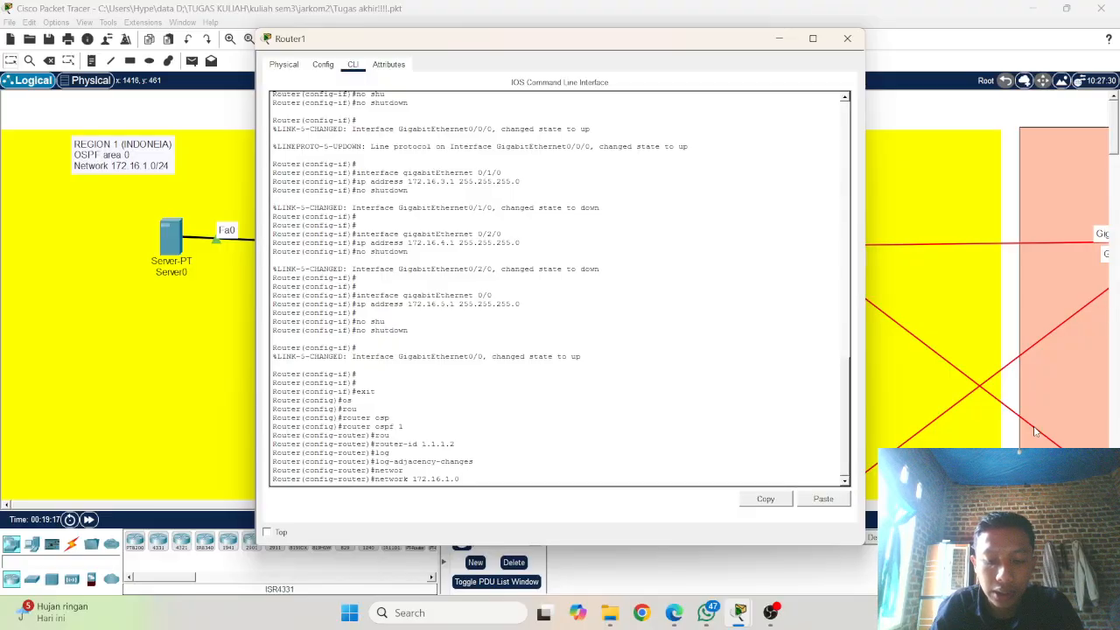
text( 0.0)
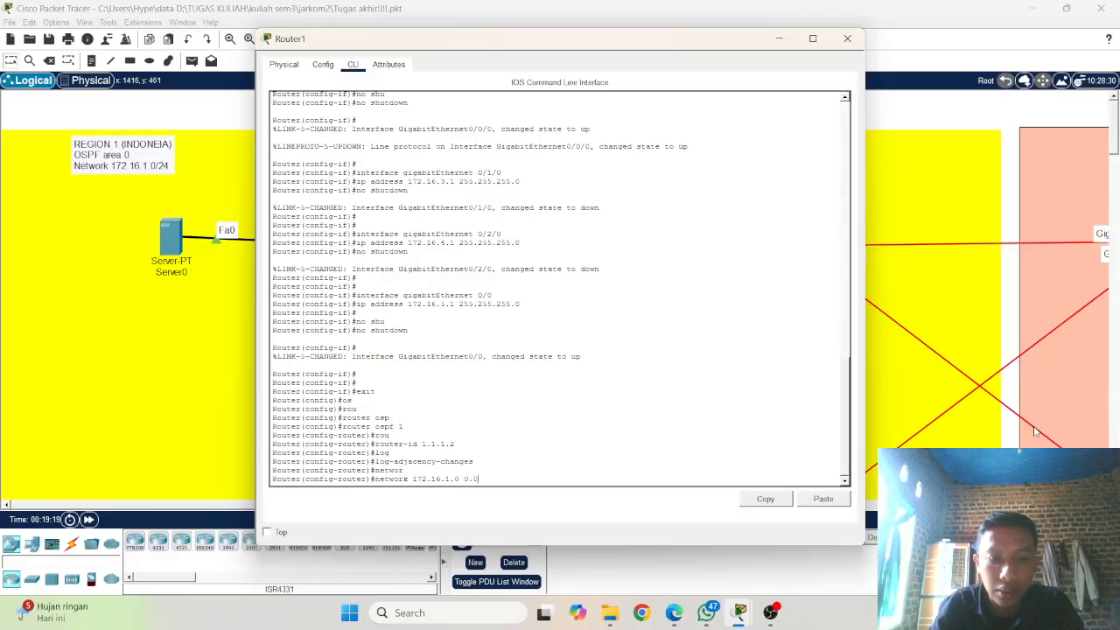
text(.0)
text(.)
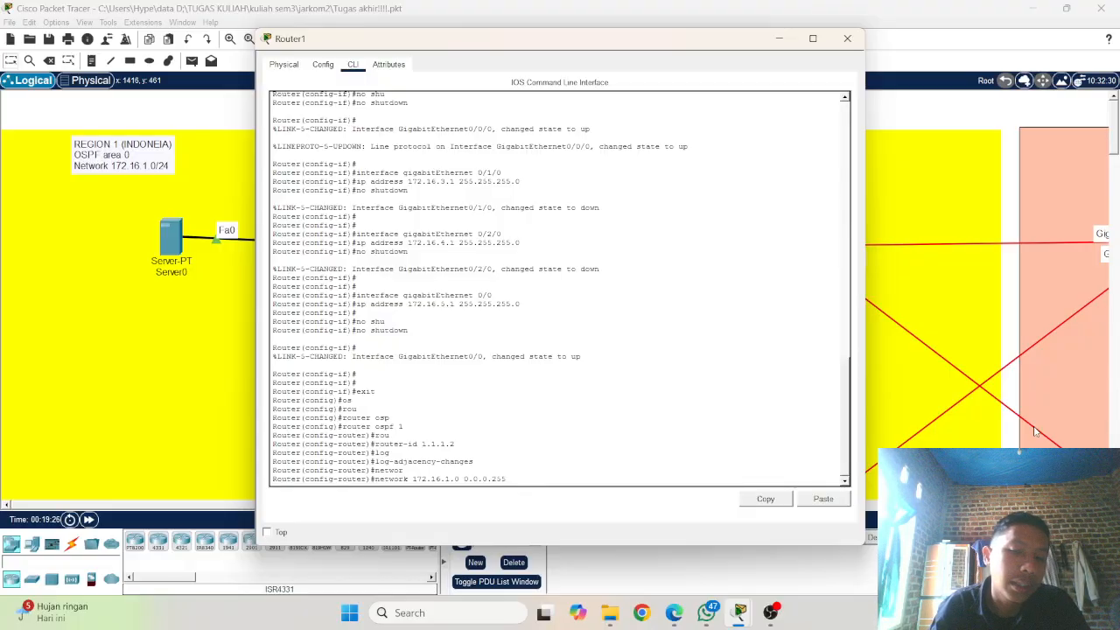
key(Return)
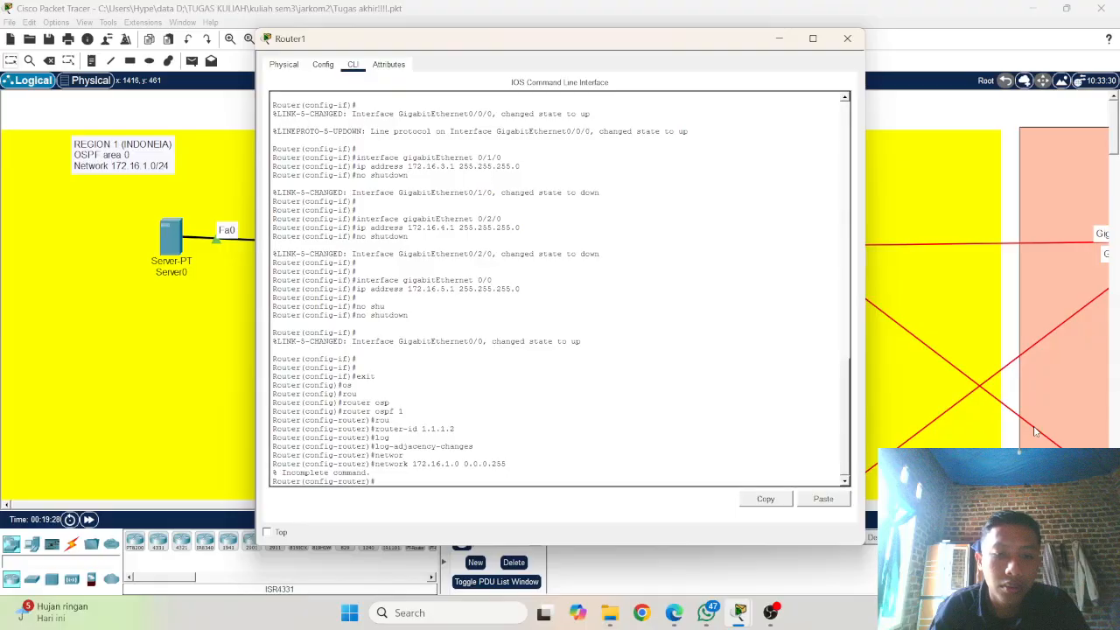
Step: Reissue the network 172.16.1.0 0.0.0.255 statement on Router1 with area 0 added
key(Up)
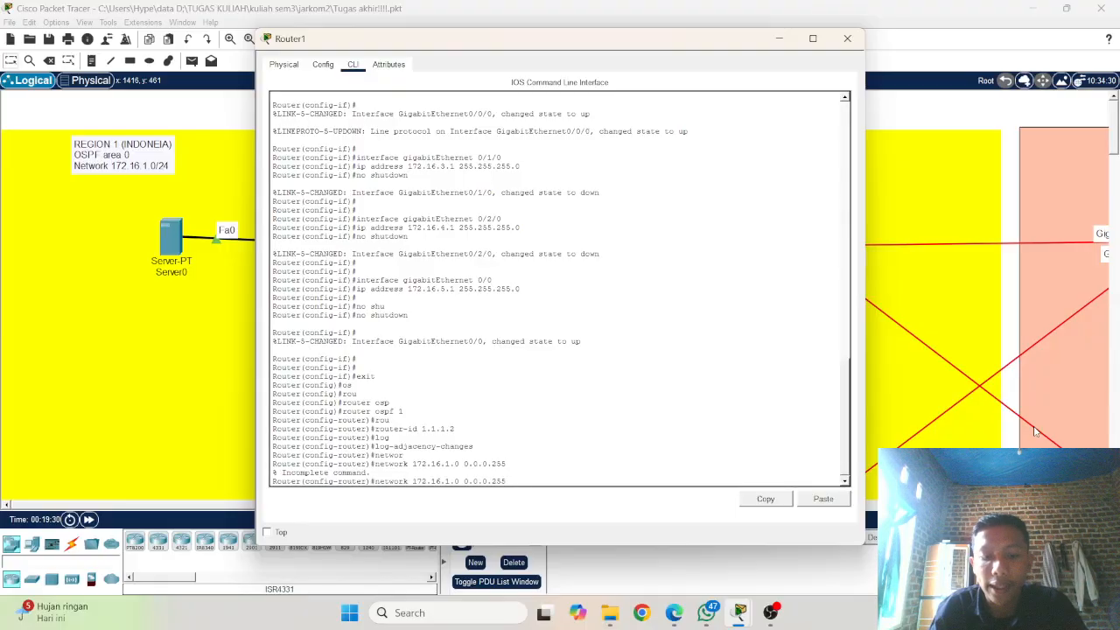
text(area)
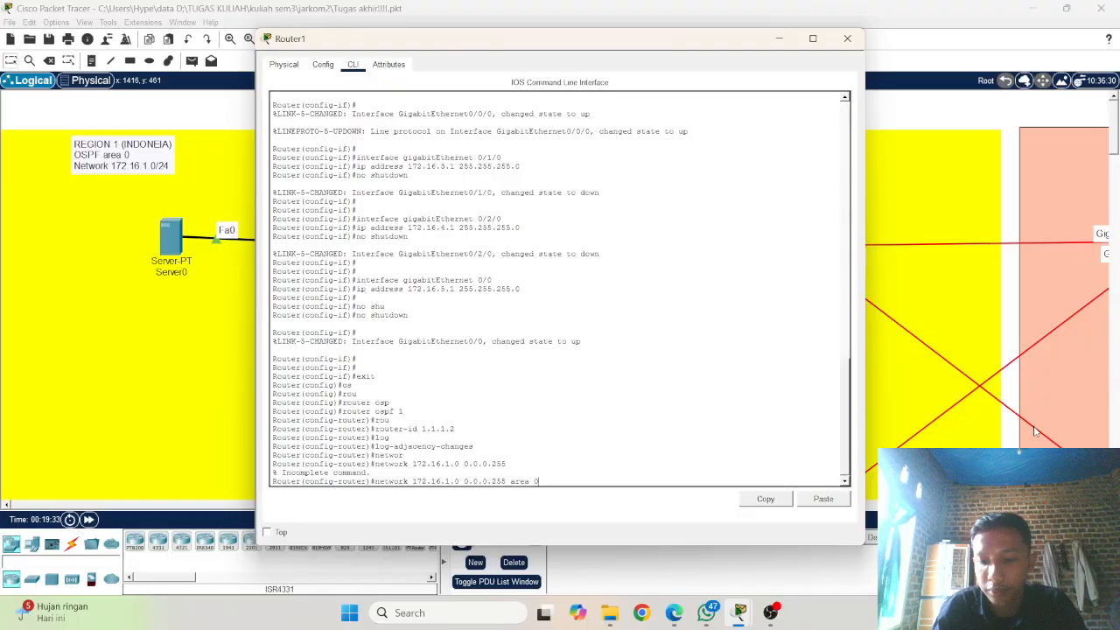
text( 0)
key(Return)
Step: Add network 172.16.3.0 with wildcard mask 0.0.0.255 in area 0 to Router1's OSPF process, based on the 172.16.1.0 statement
key(Up)
key(Up)
key(Up)
key(Up)
key(Up)
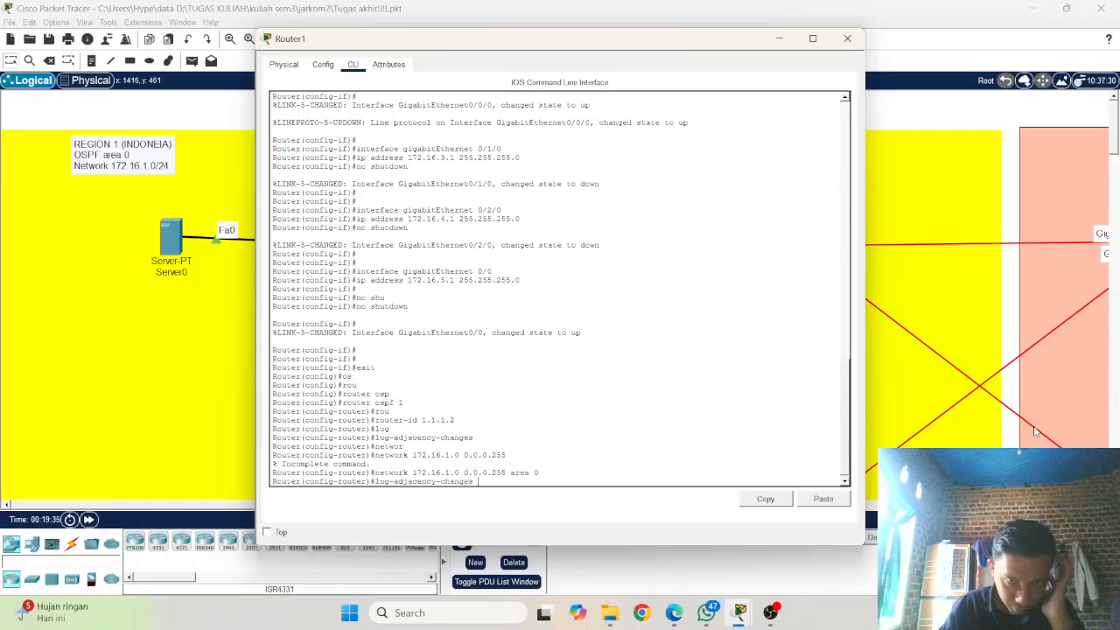
key(Down)
key(Down)
key(Down)
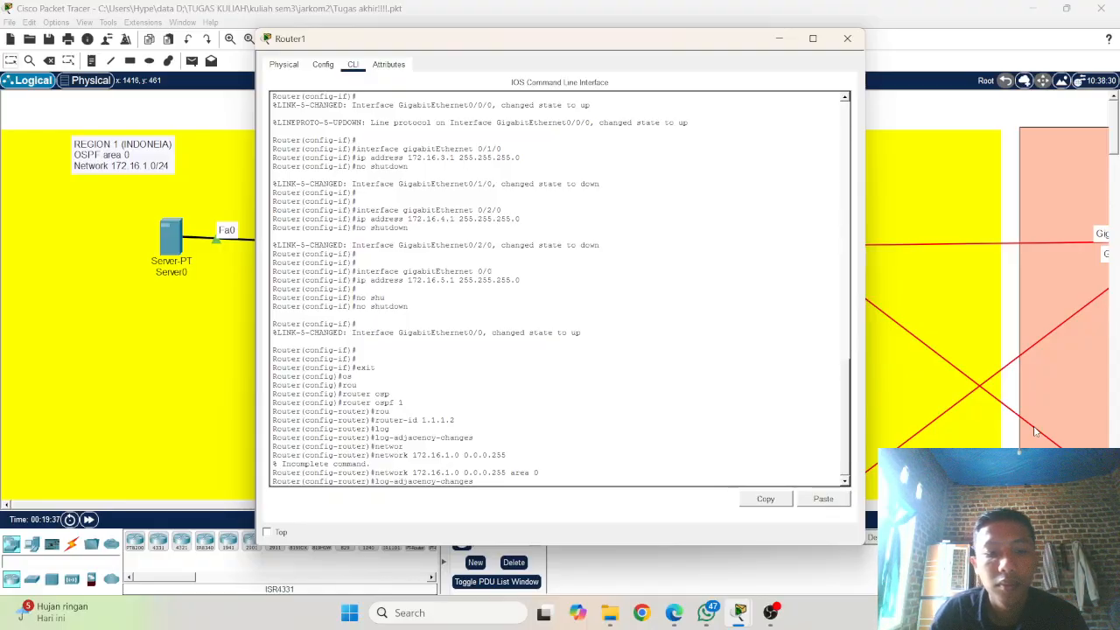
key(Down)
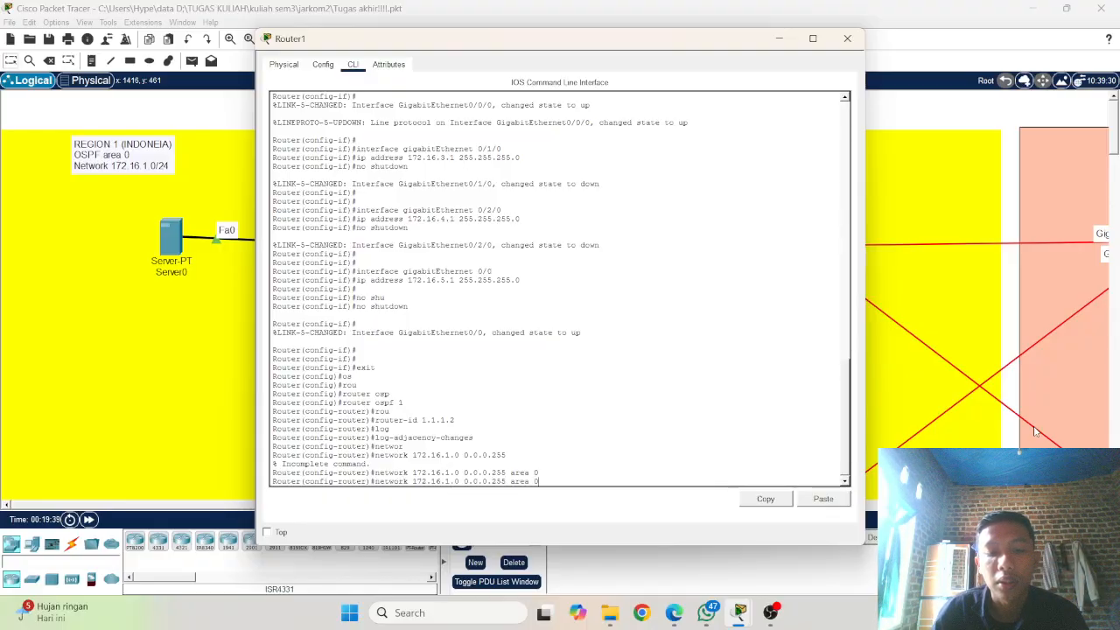
key(Left)
key(Left)
key(Left)
key(Left)
key(Left)
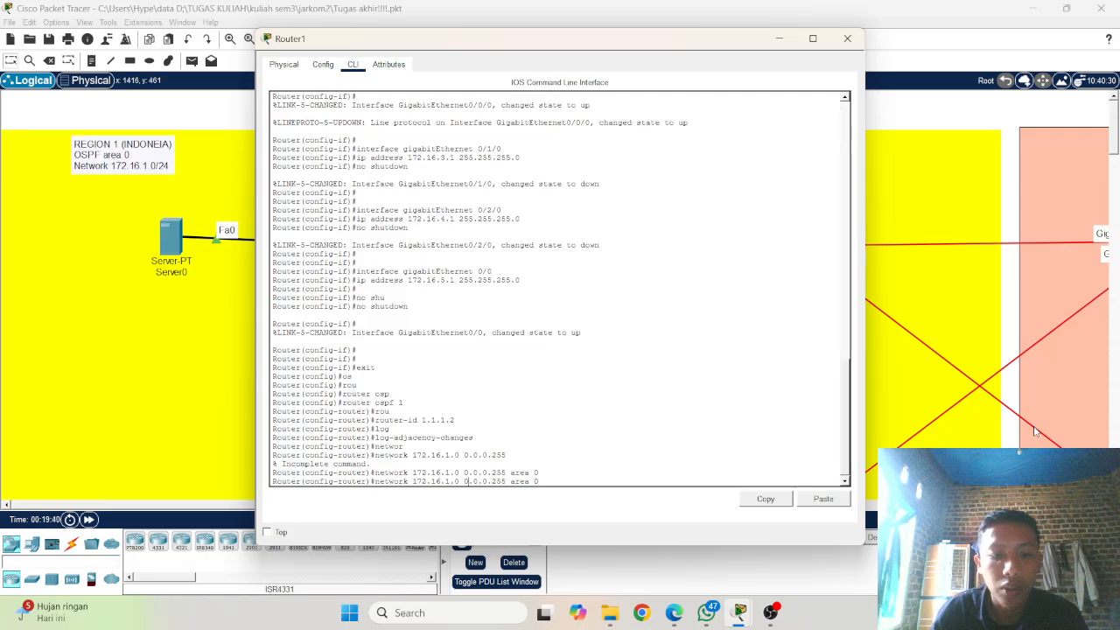
key(BackSpace)
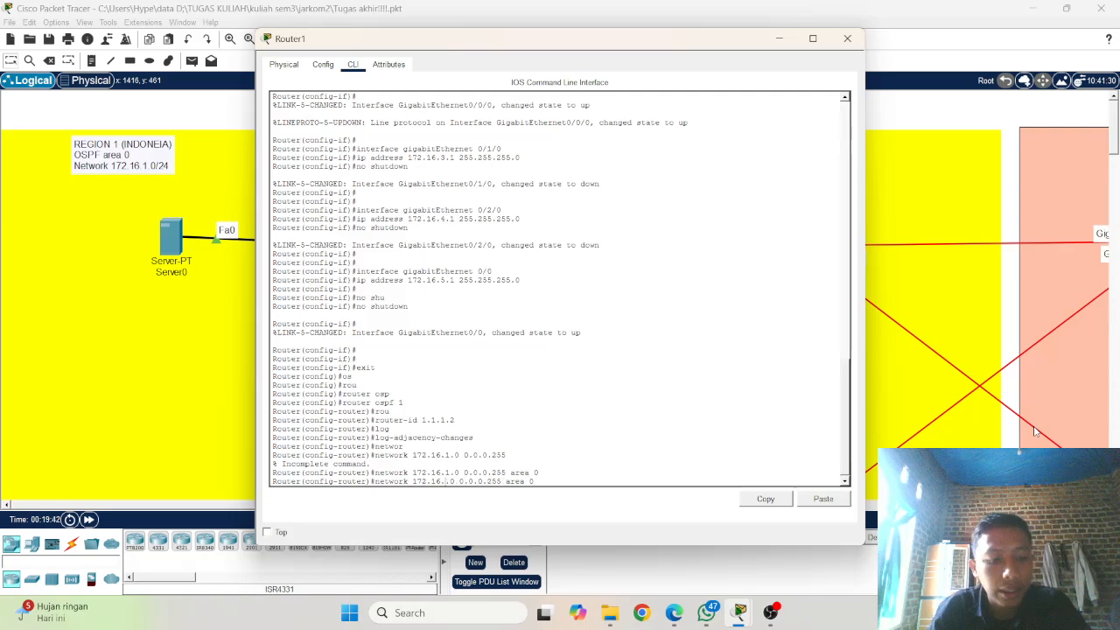
text(3)
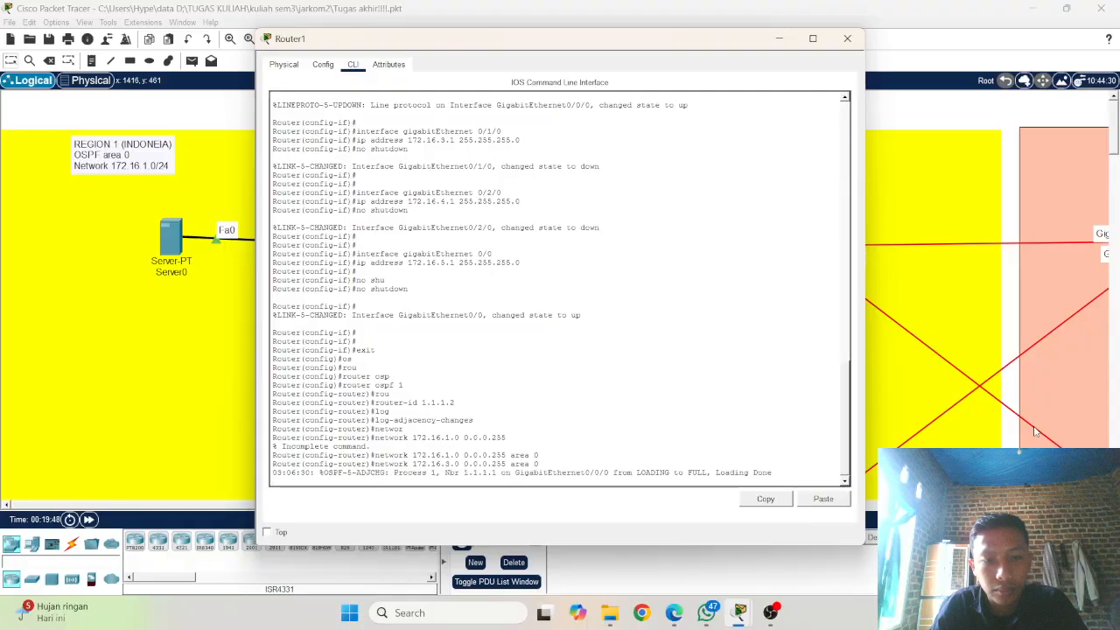
key(Return)
key(Up)
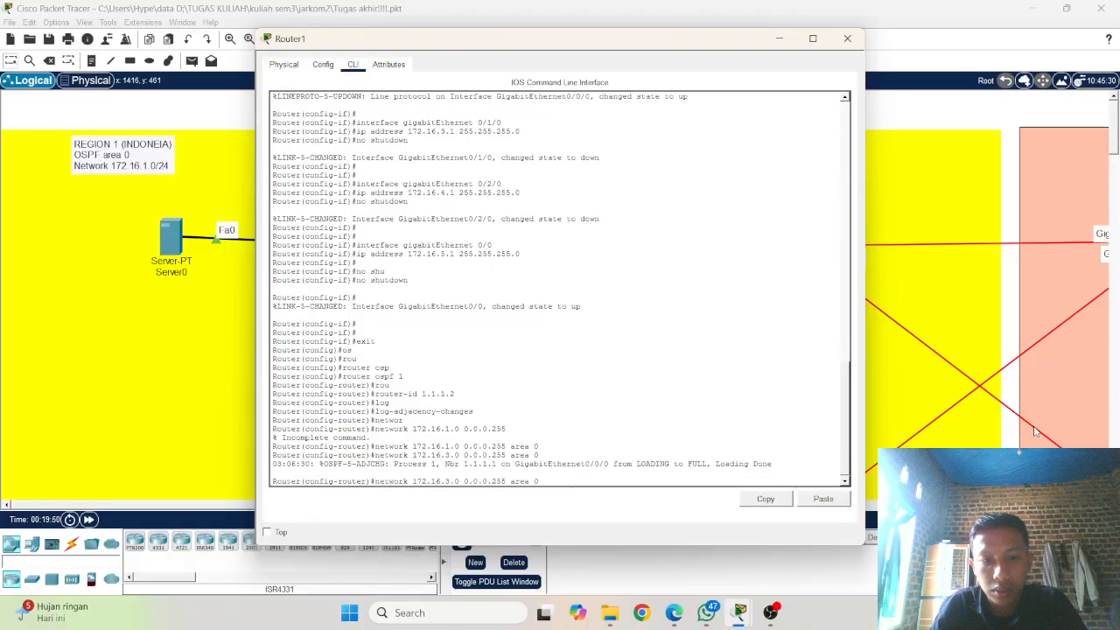
key(Return)
Step: Add network 172.16.4.0 with wildcard mask 0.0.0.255 in area 0 to Router1's OSPF process
key(Up)
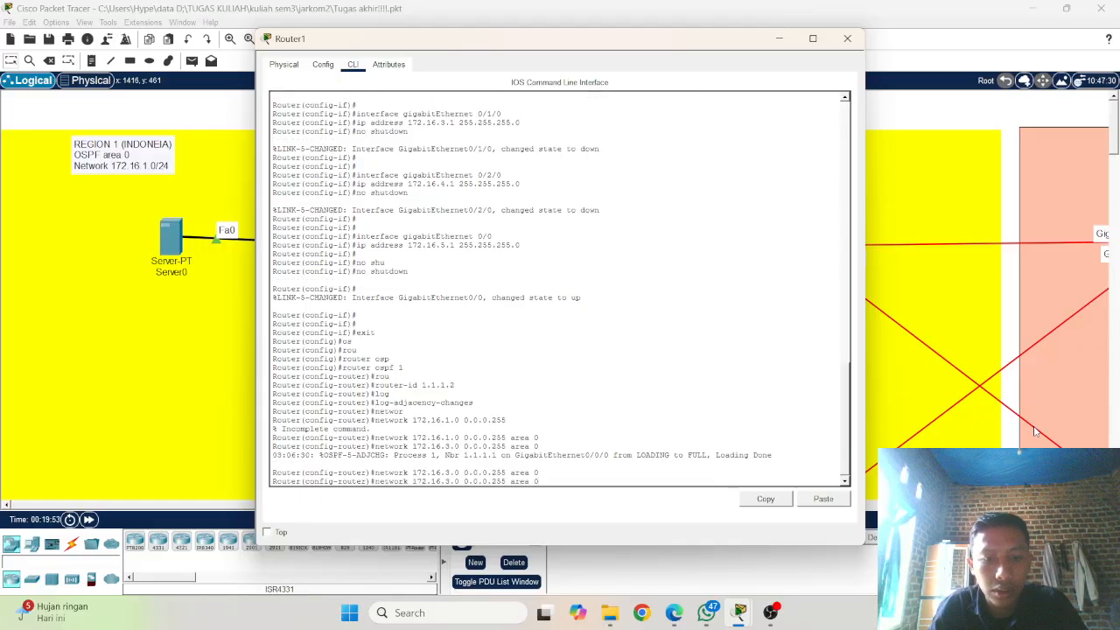
key(Left)
key(Left)
key(Left)
key(Left)
key(Left)
key(Left)
key(Left)
key(Left)
key(Left)
key(Left)
key(Left)
key(Left)
key(Left)
key(Left)
key(Left)
key(Left)
key(Left)
key(Left)
key(Left)
key(BackSpace)
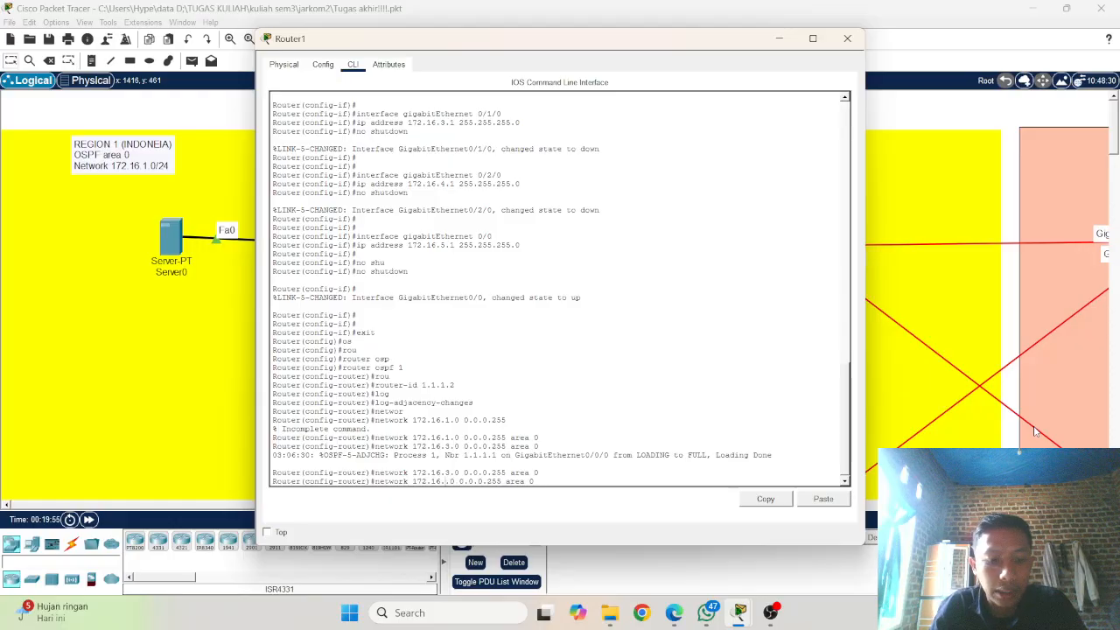
text(4)
key(Return)
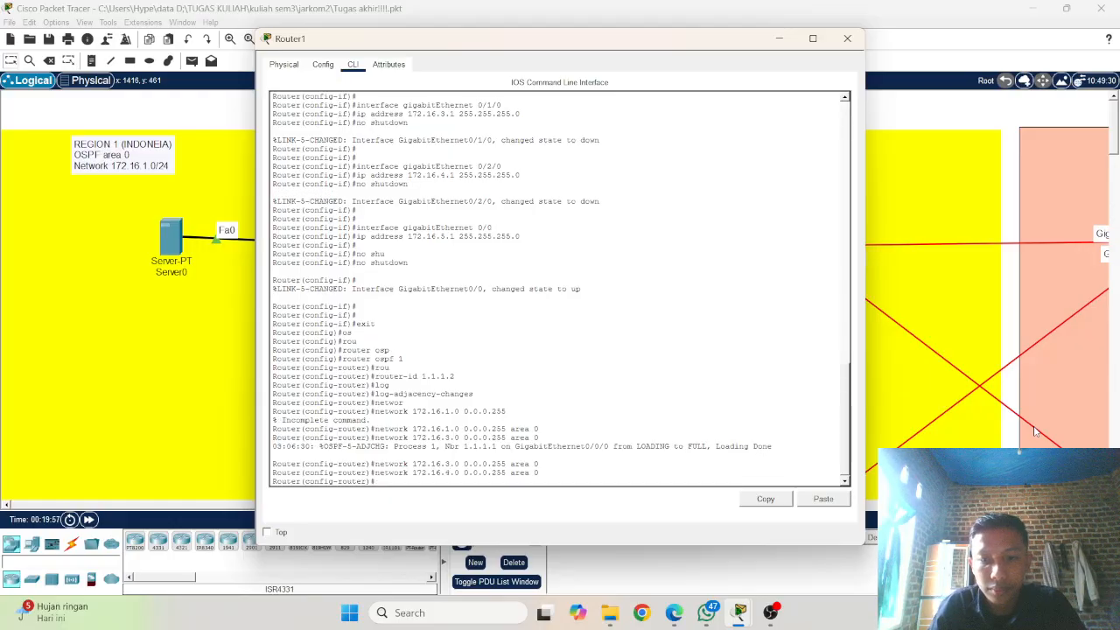
Step: Add network 172.16.5.0 with wildcard mask 0.0.0.255 in area 0 to Router1's OSPF process
key(Up)
key(Up)
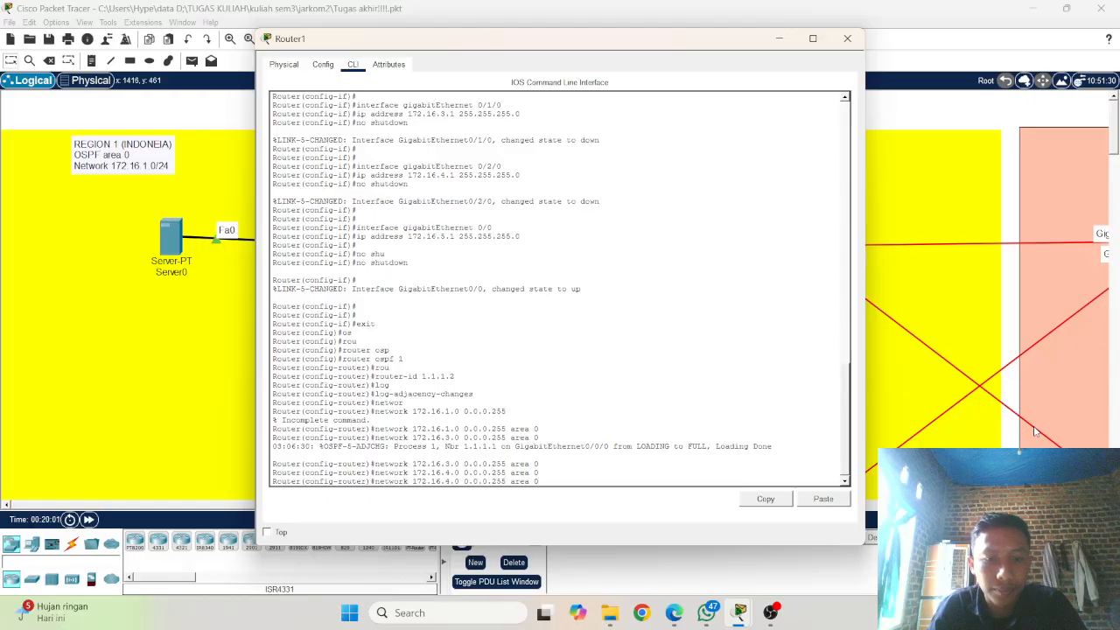
key(BackSpace)
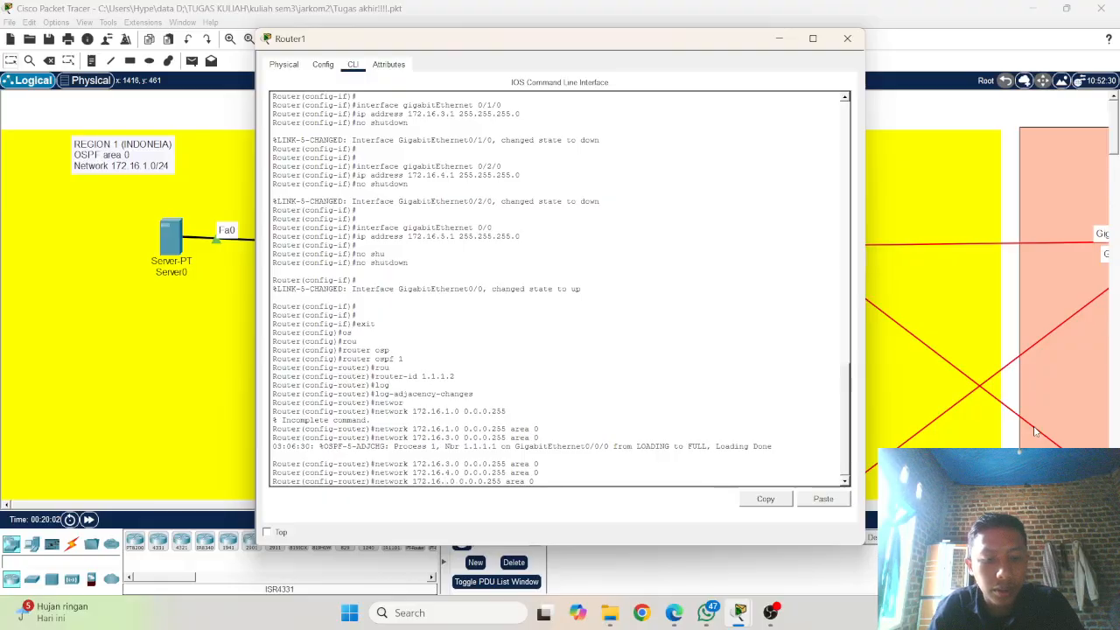
text(5)
key(Return)
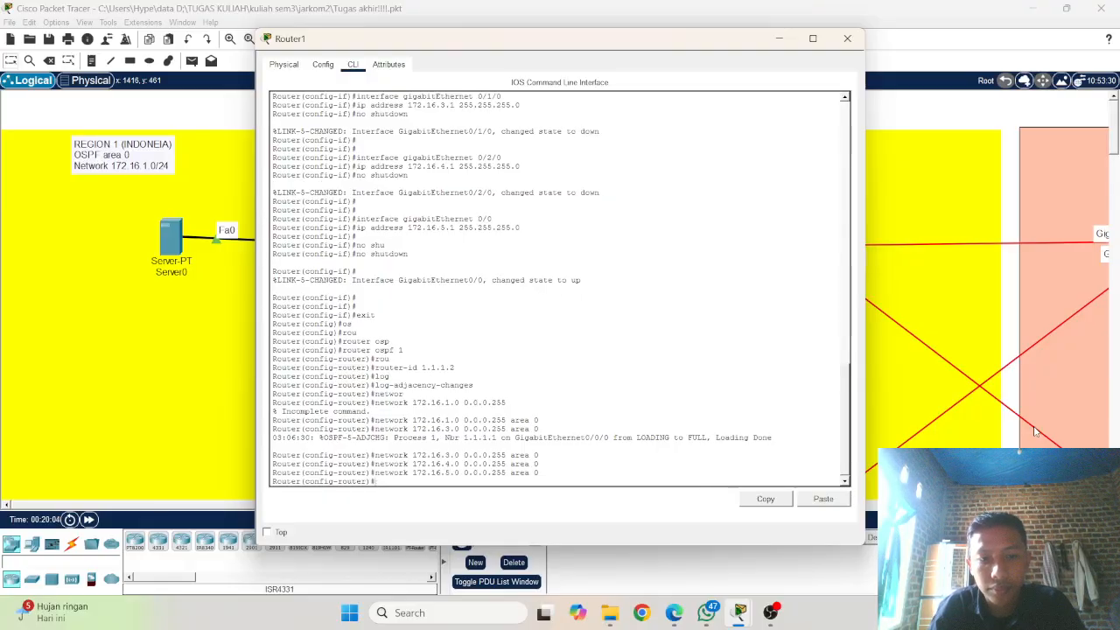
key(Return)
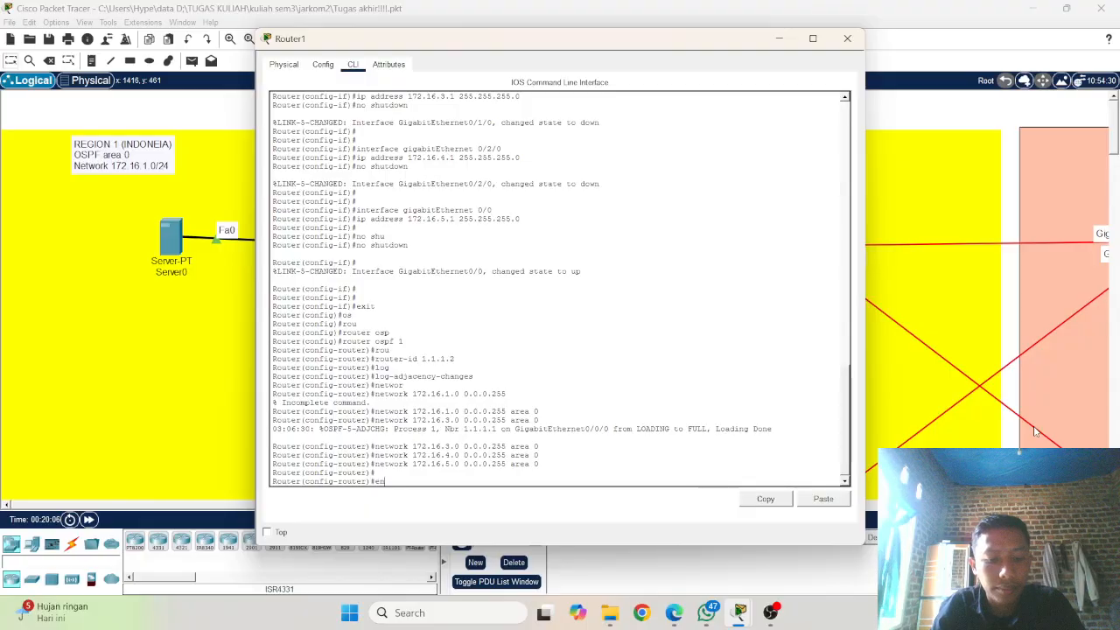
Step: Leave configuration mode on Router1 with end and save its running configuration with wr
text(end)
key(Return)
key(Return)
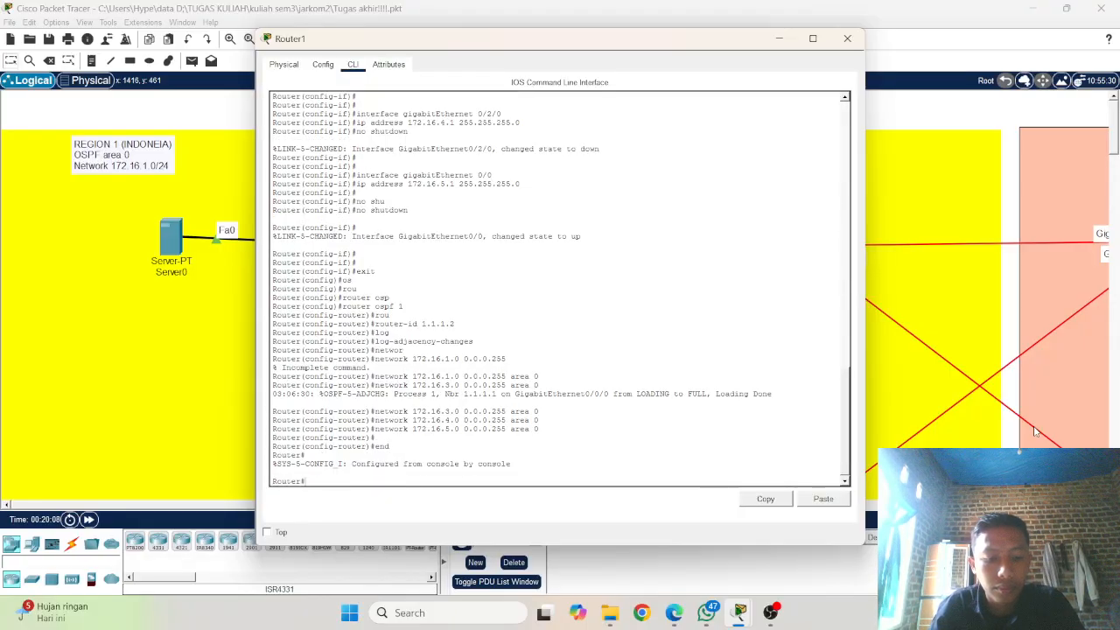
text(wr)
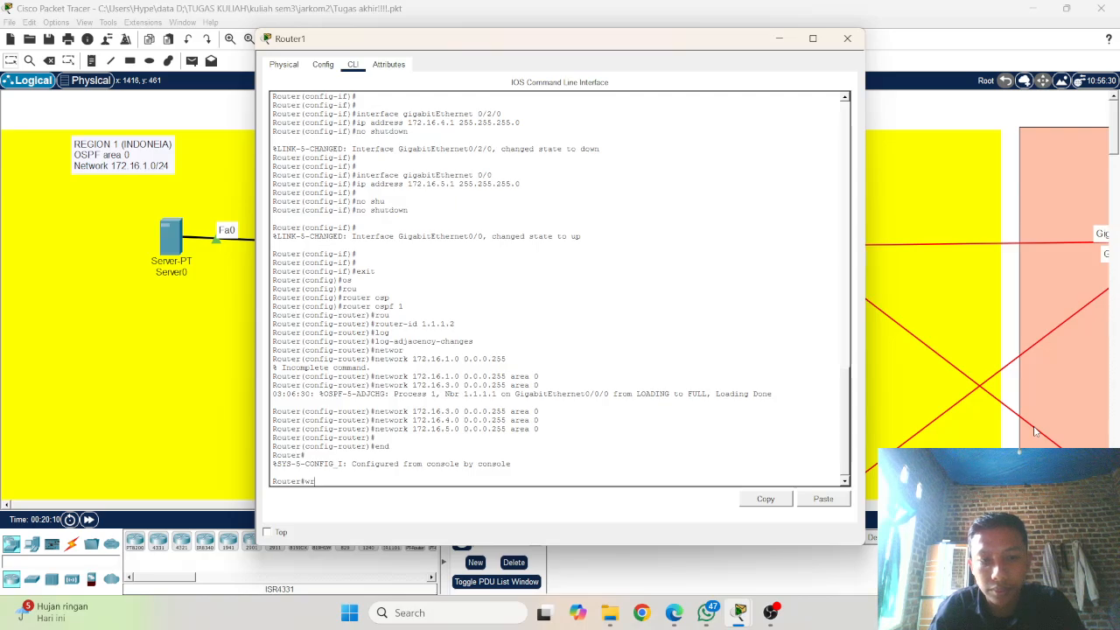
key(Return)
key(Return)
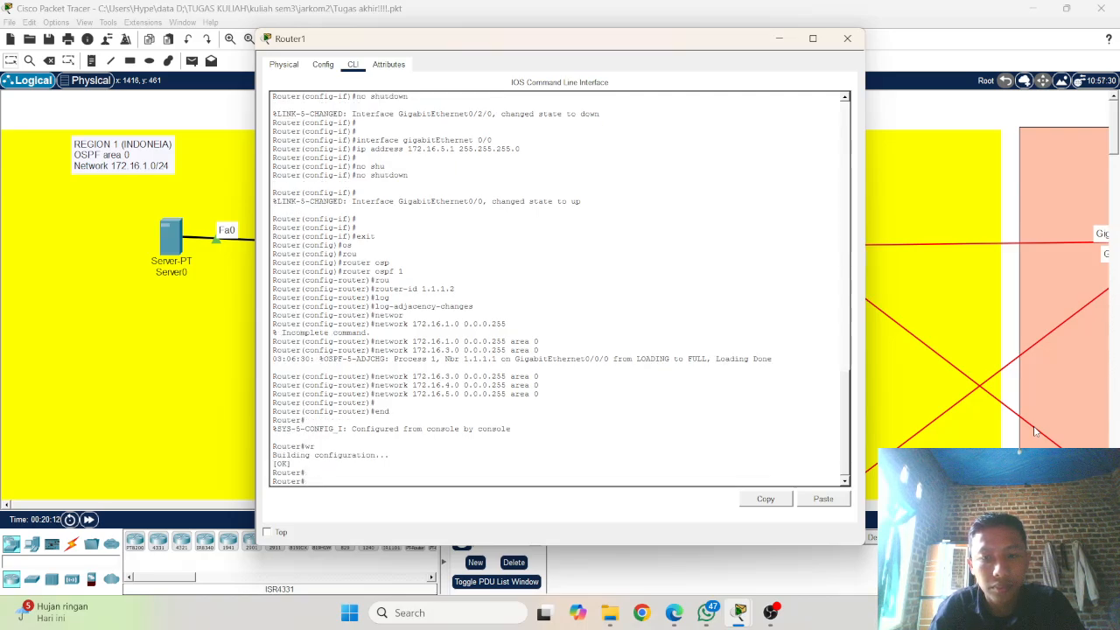
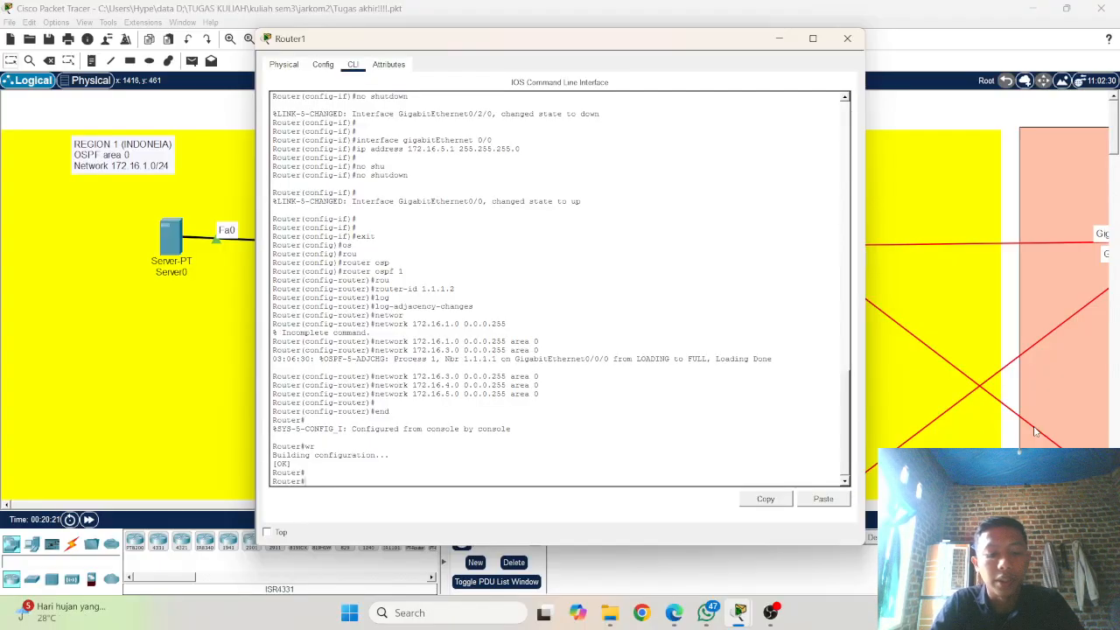
Step: Copy Router1's running-config to startup-config, accepting the default destination filename
text(s)
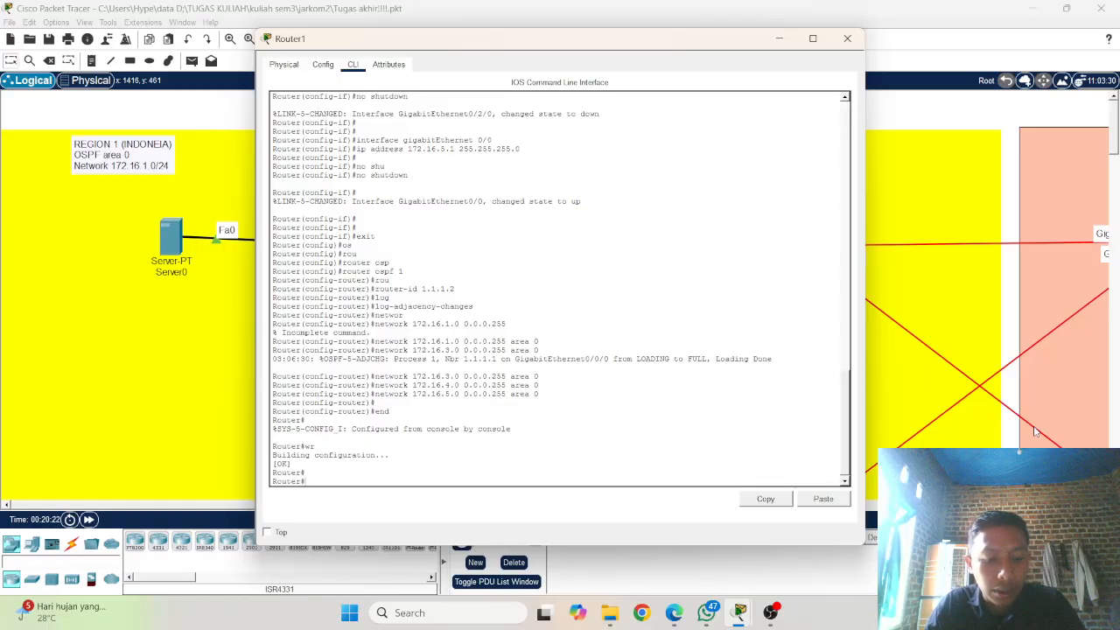
text(oppy)
key(Tab)
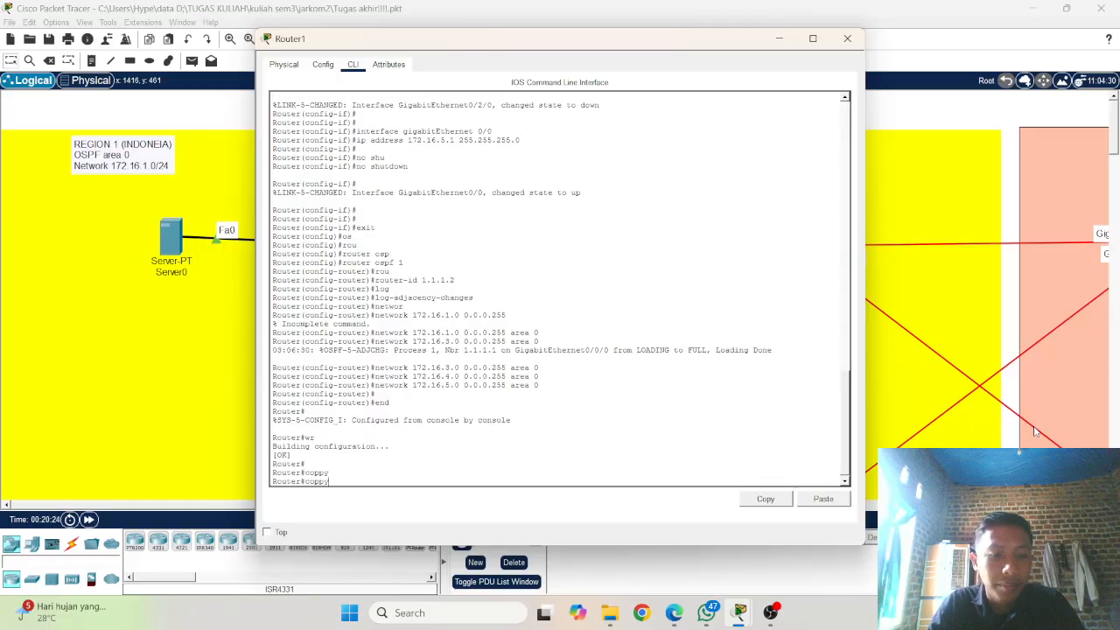
key(BackSpace)
key(BackSpace)
key(Tab)
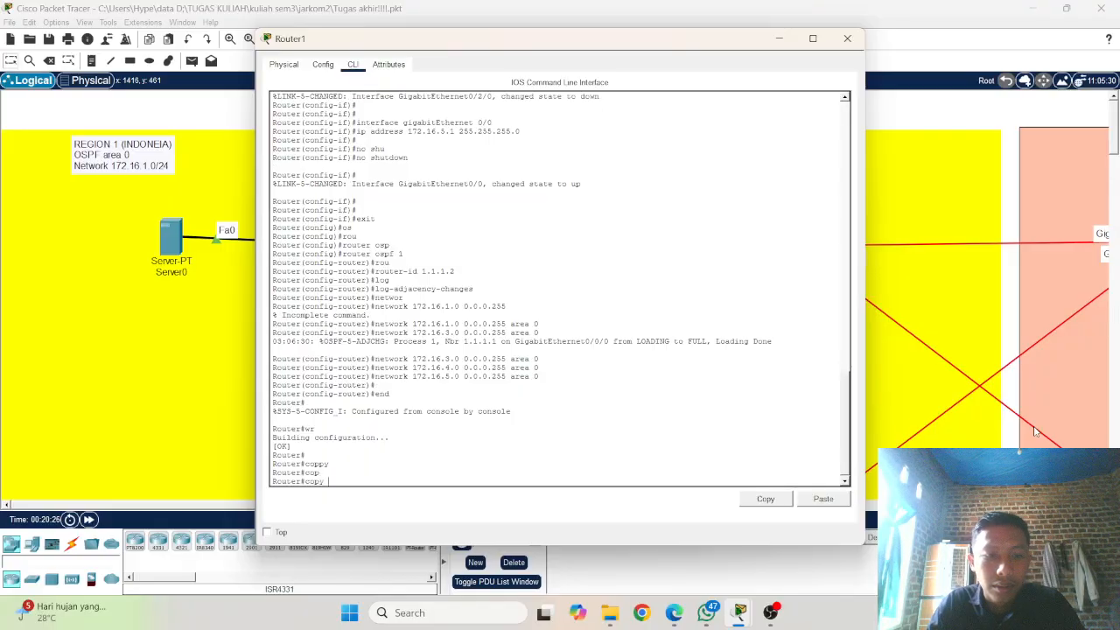
text(ru)
key(Tab)
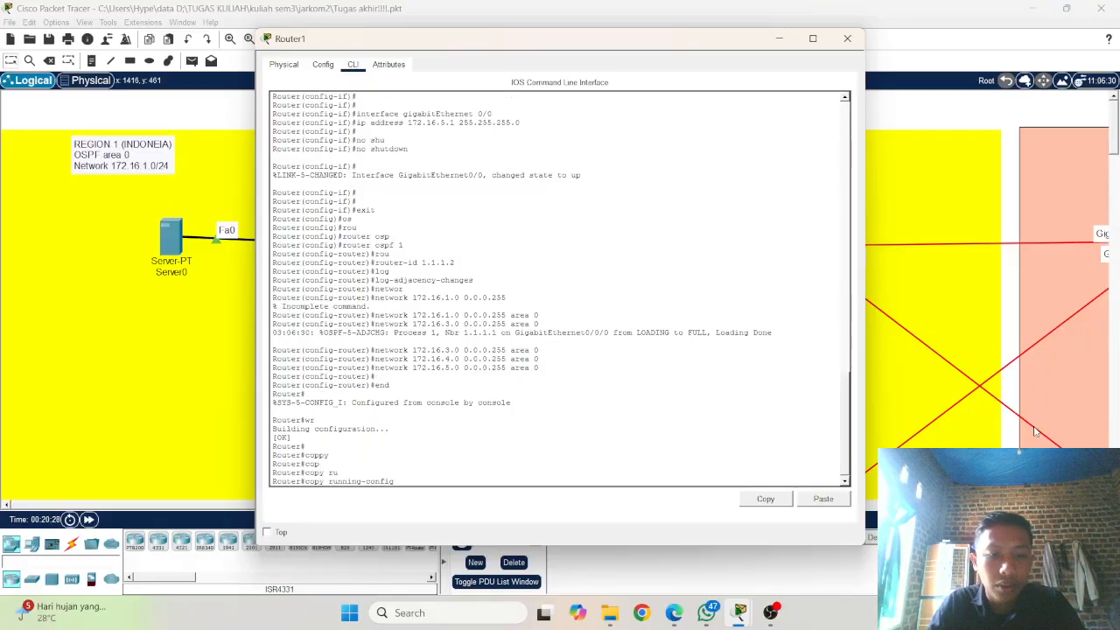
text(s)
text(t)
key(Tab)
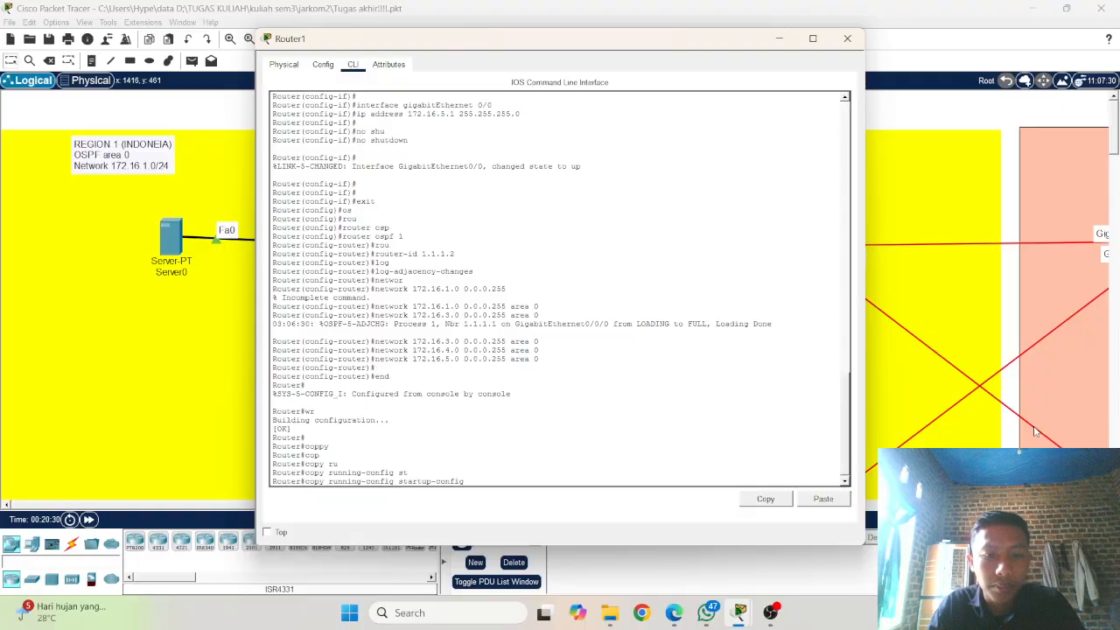
key(Return)
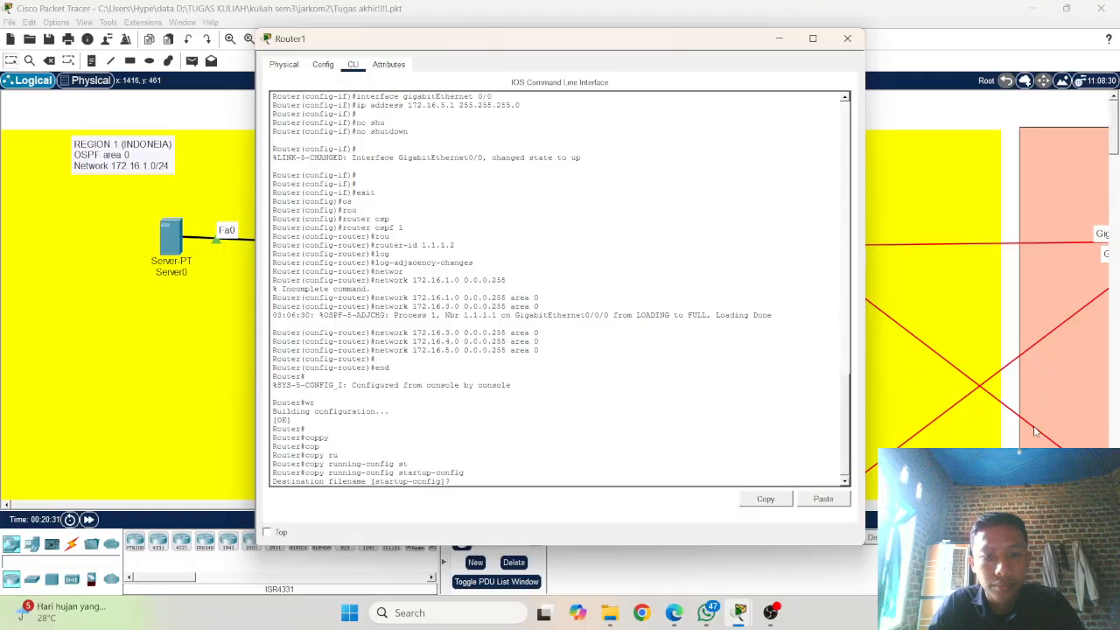
key(Return)
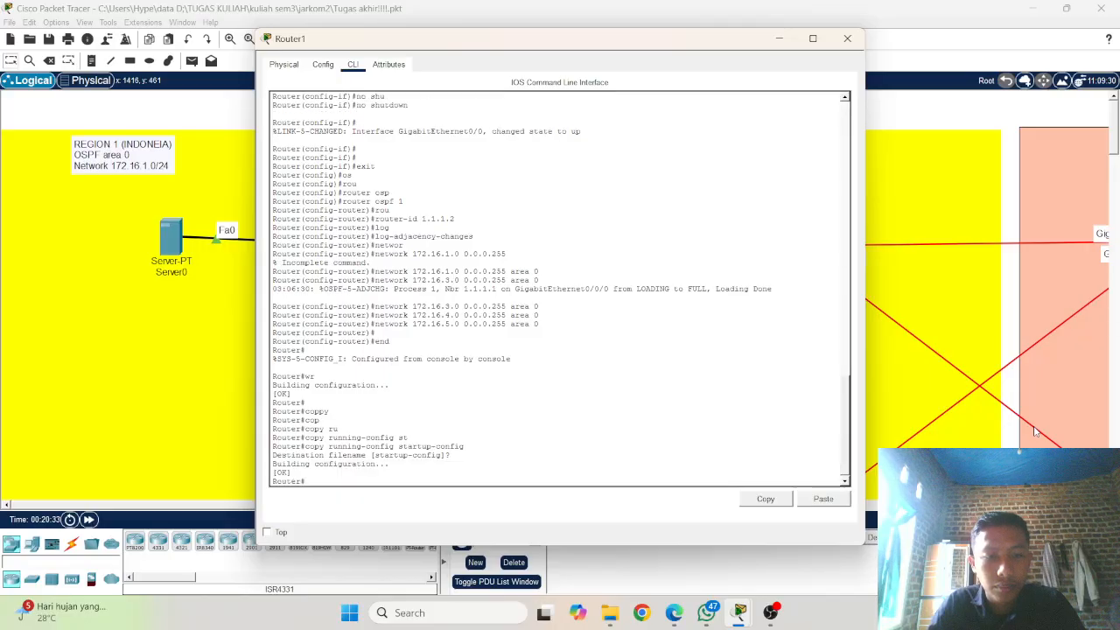
key(Return)
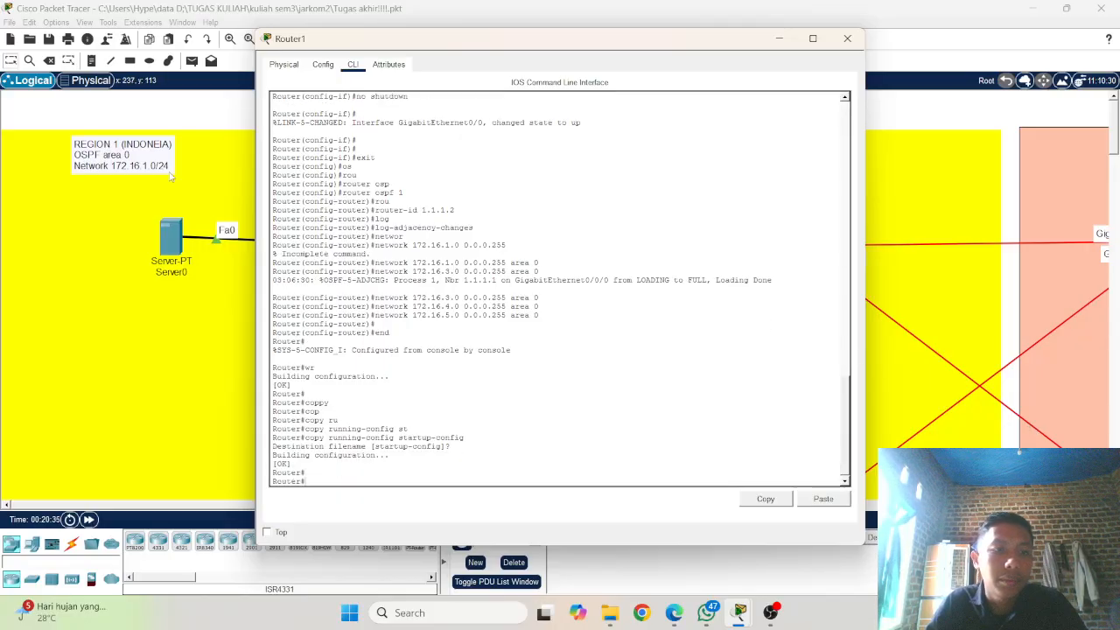
Step: Copy Router0's running-config to startup-config with the default destination filename, and close the router's window
click(214, 280)
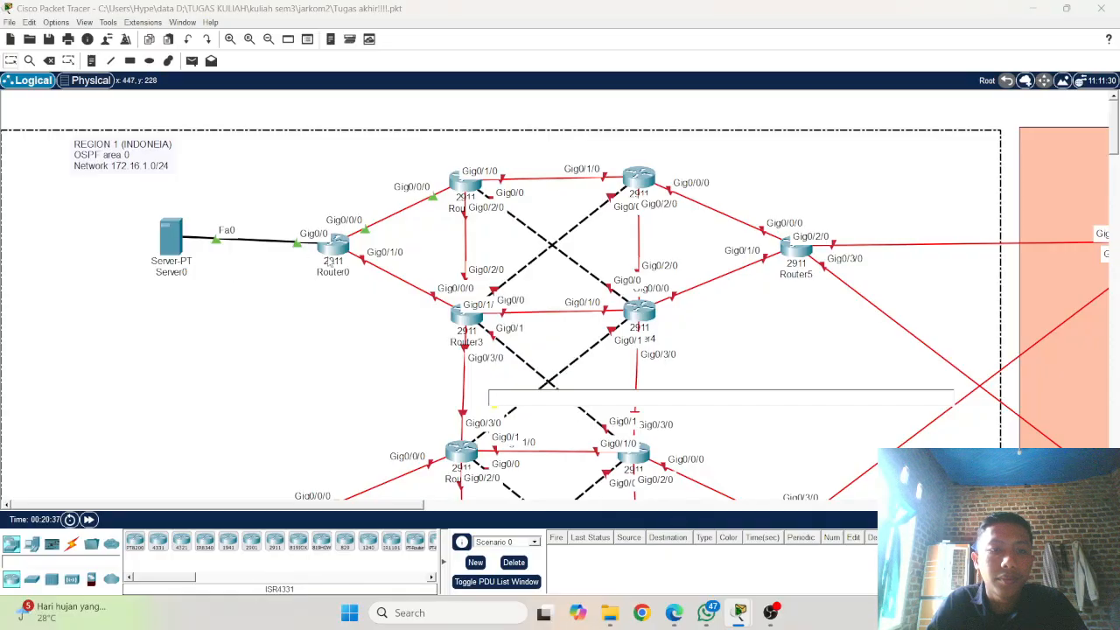
click(337, 249)
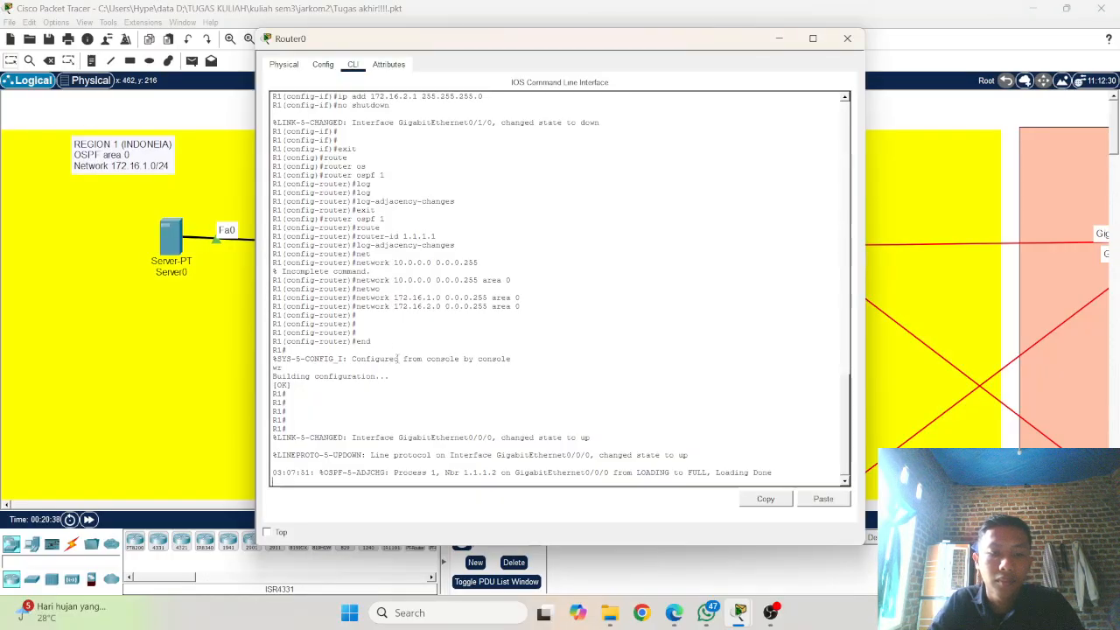
key(Return)
key(Return)
key(Return)
text(cop)
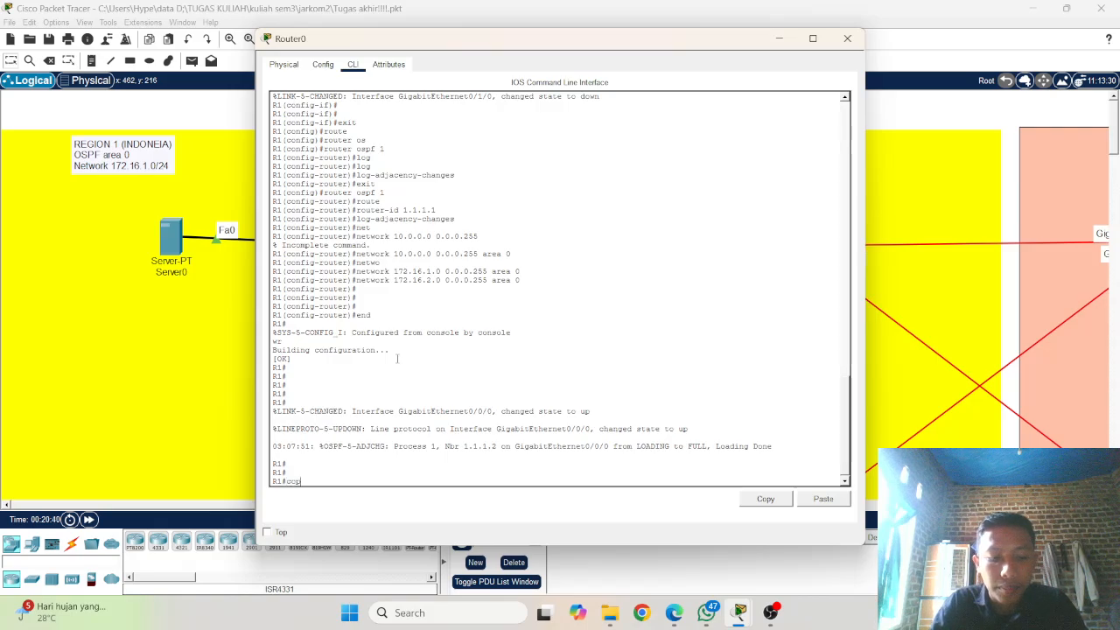
key(Tab)
text(ru)
key(Tab)
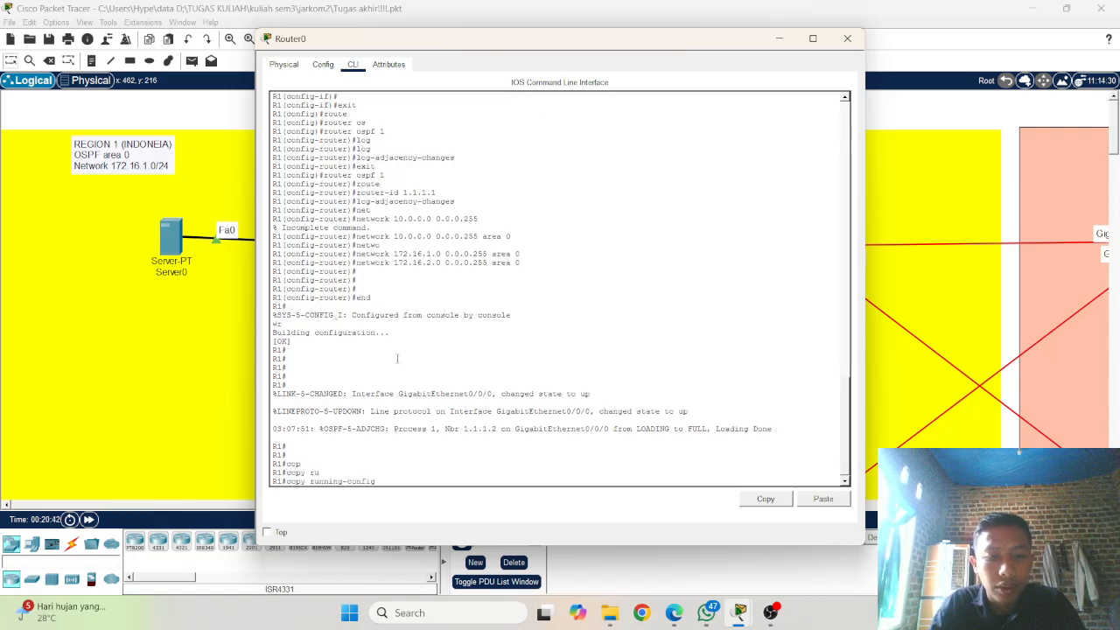
text(st)
key(Tab)
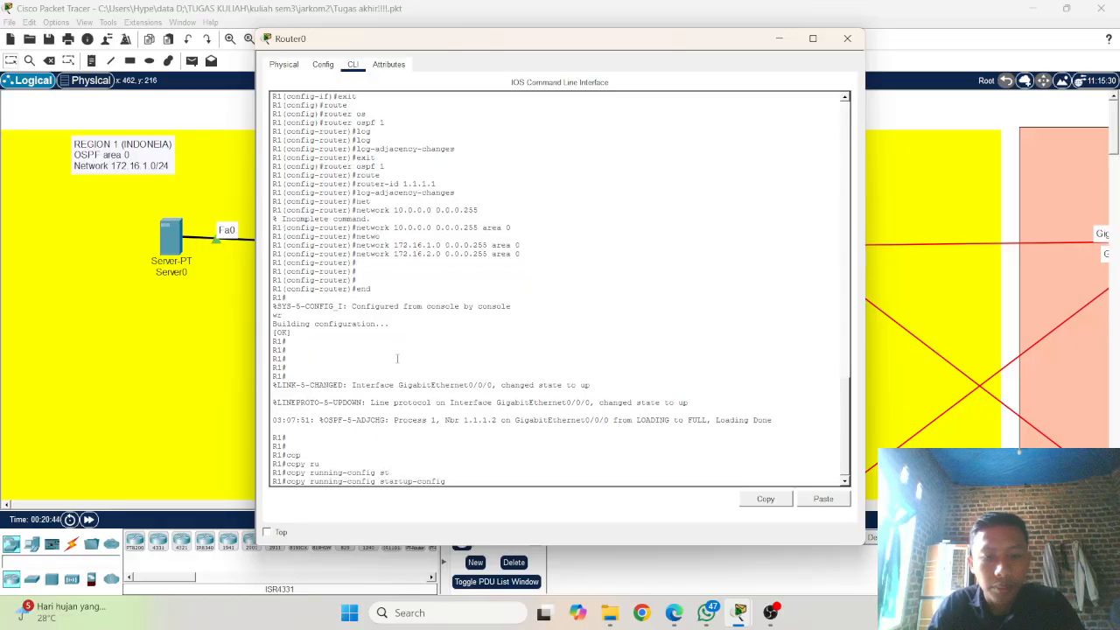
key(Return)
key(Return)
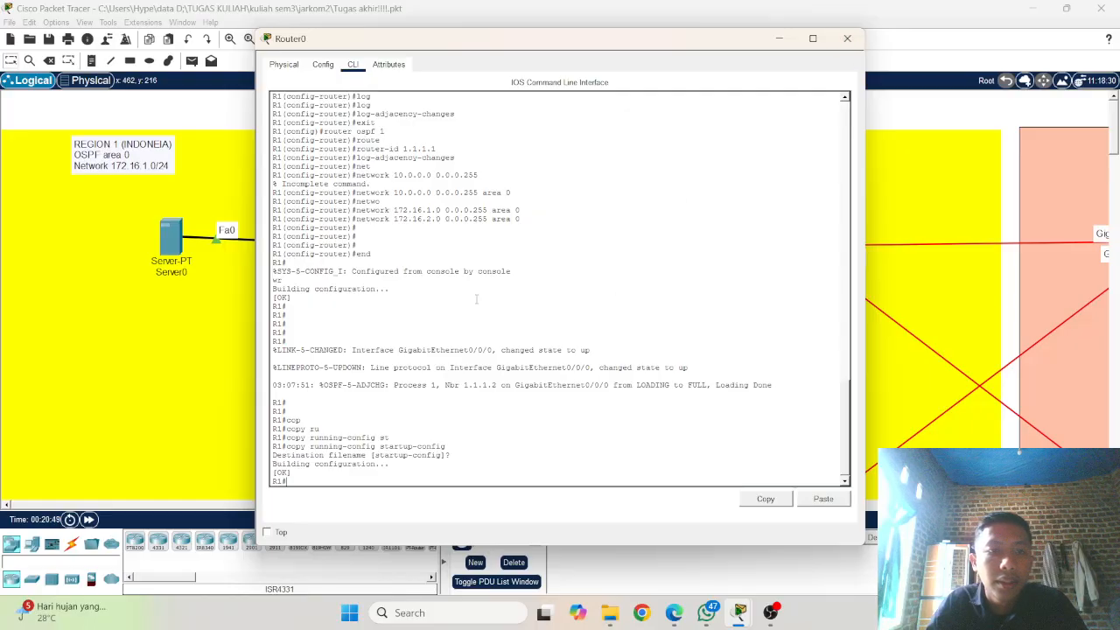
click(838, 42)
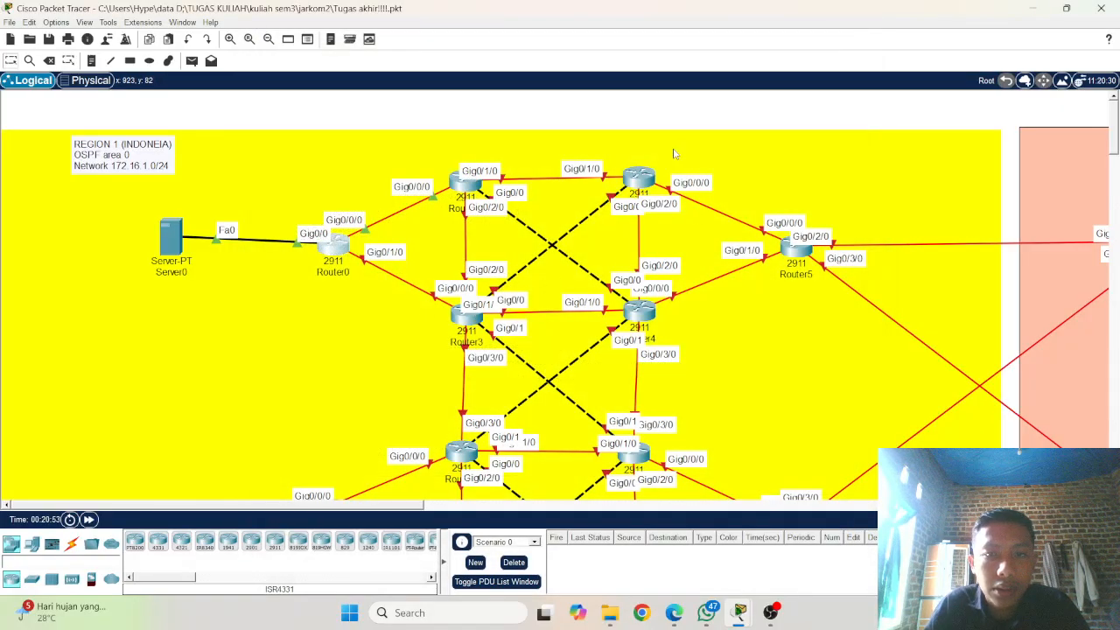
Step: Open the command line of Router2 and start its console session
click(640, 179)
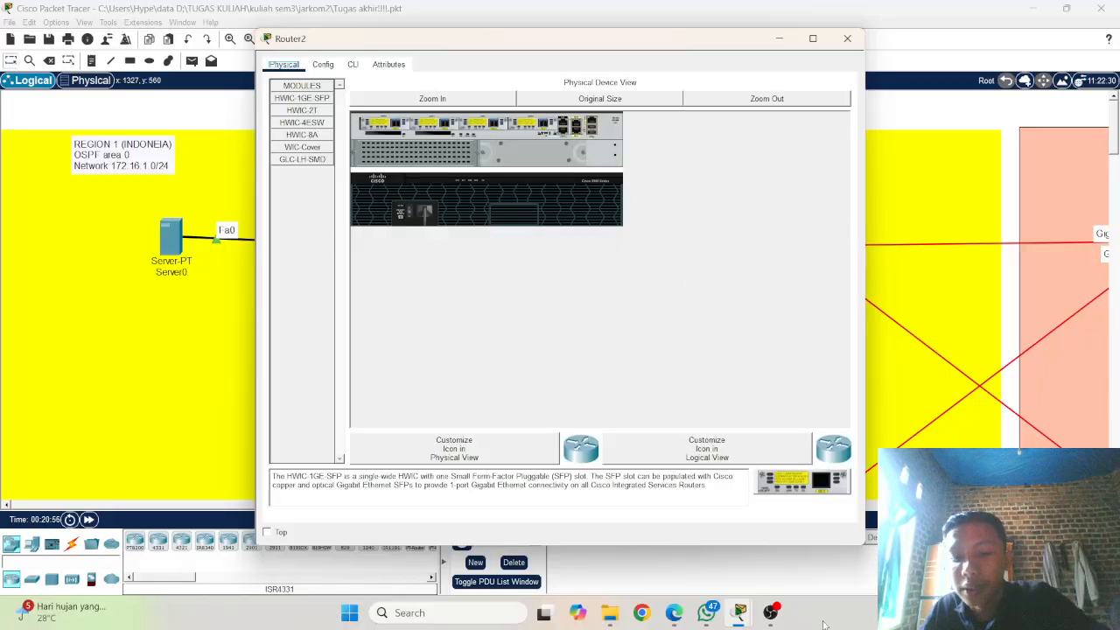
click(771, 612)
click(772, 612)
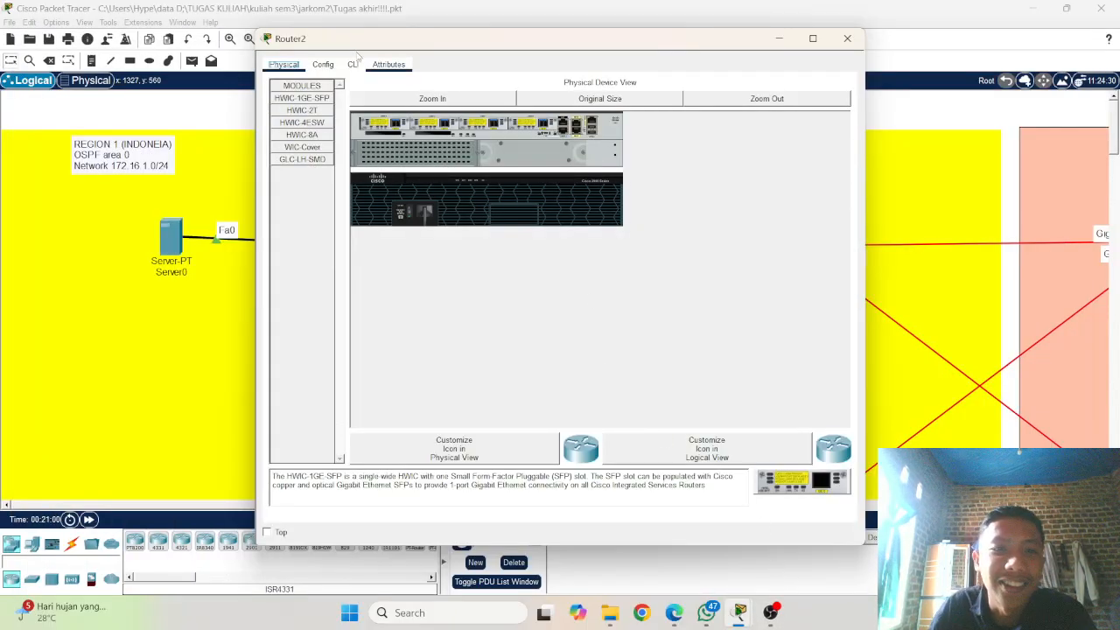
click(352, 64)
key(Return)
key(Return)
key(Return)
key(Return)
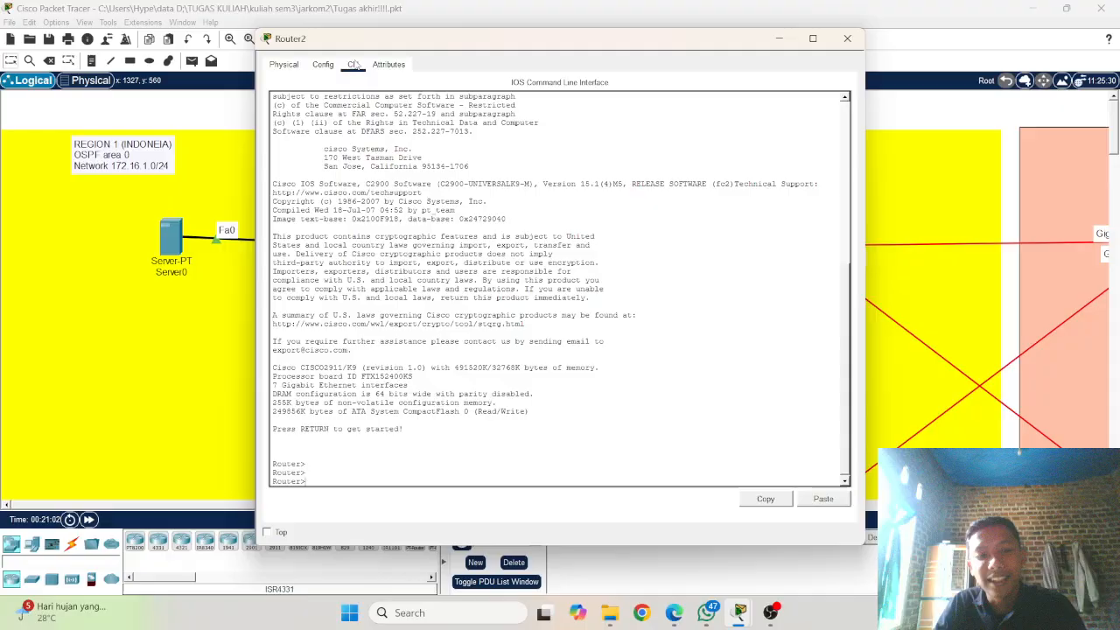
Step: Enter privileged mode on Router2 with enable and global configuration mode with configure terminal
text(ena)
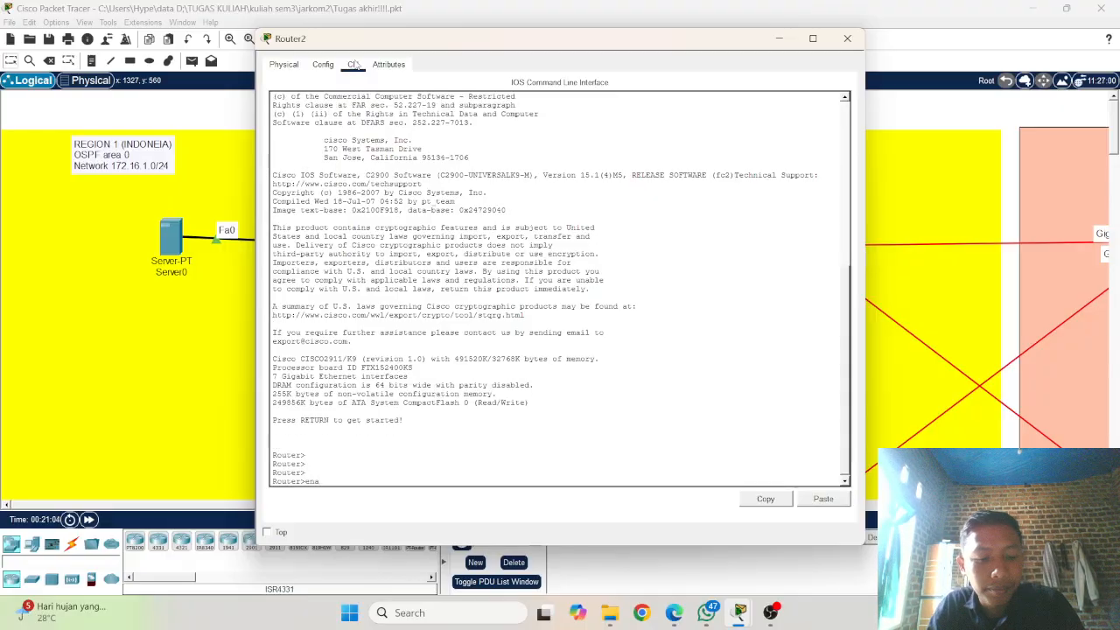
key(Tab)
key(Return)
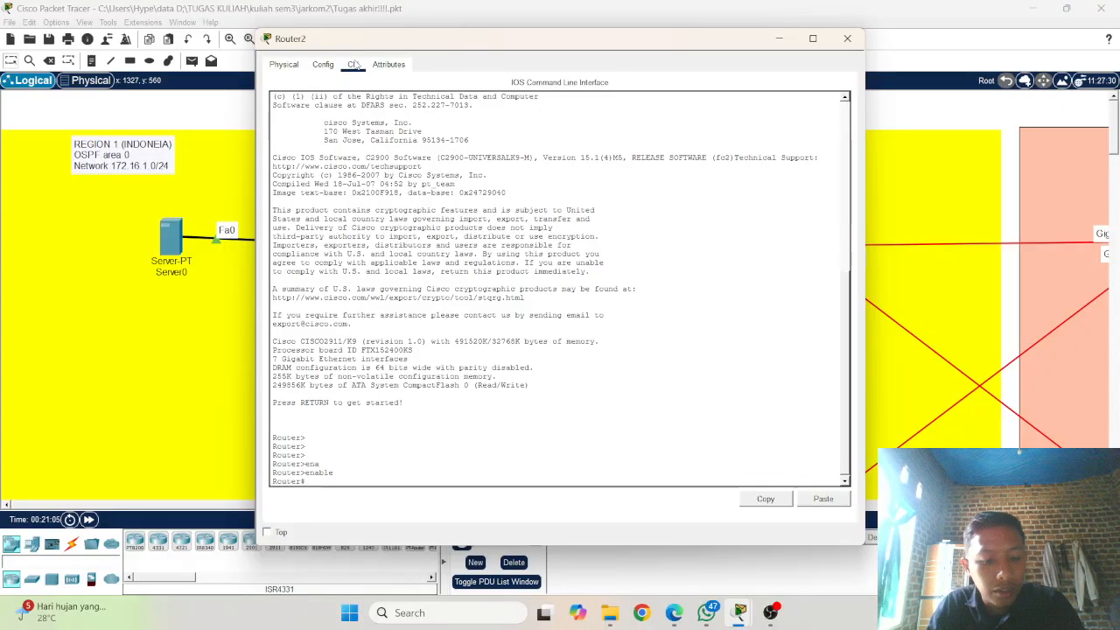
text(conf)
key(Tab)
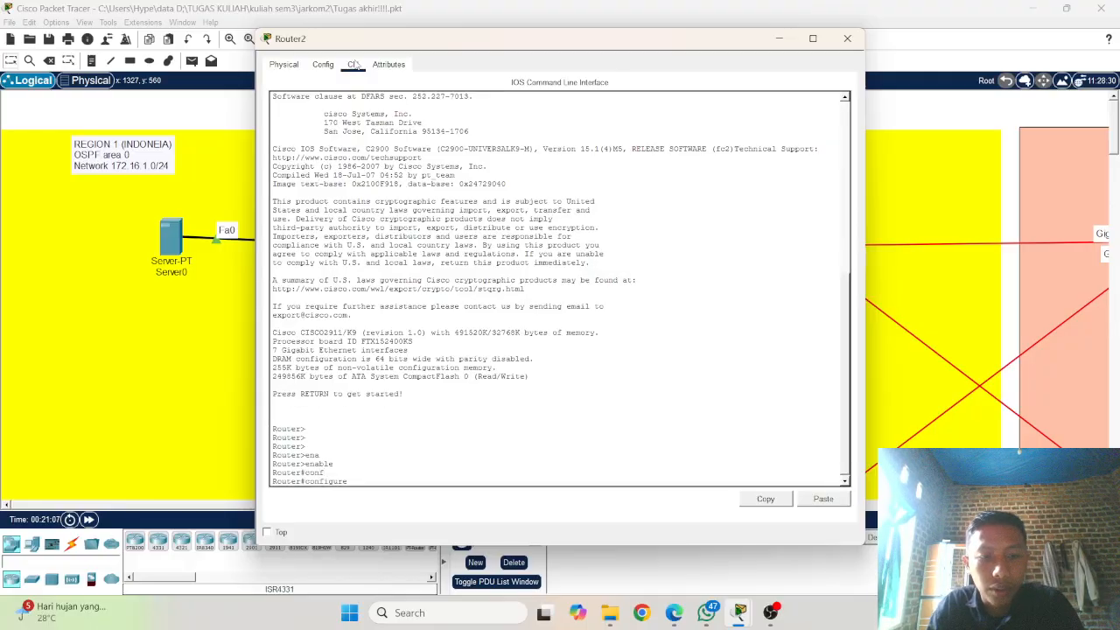
text(ter)
key(Tab)
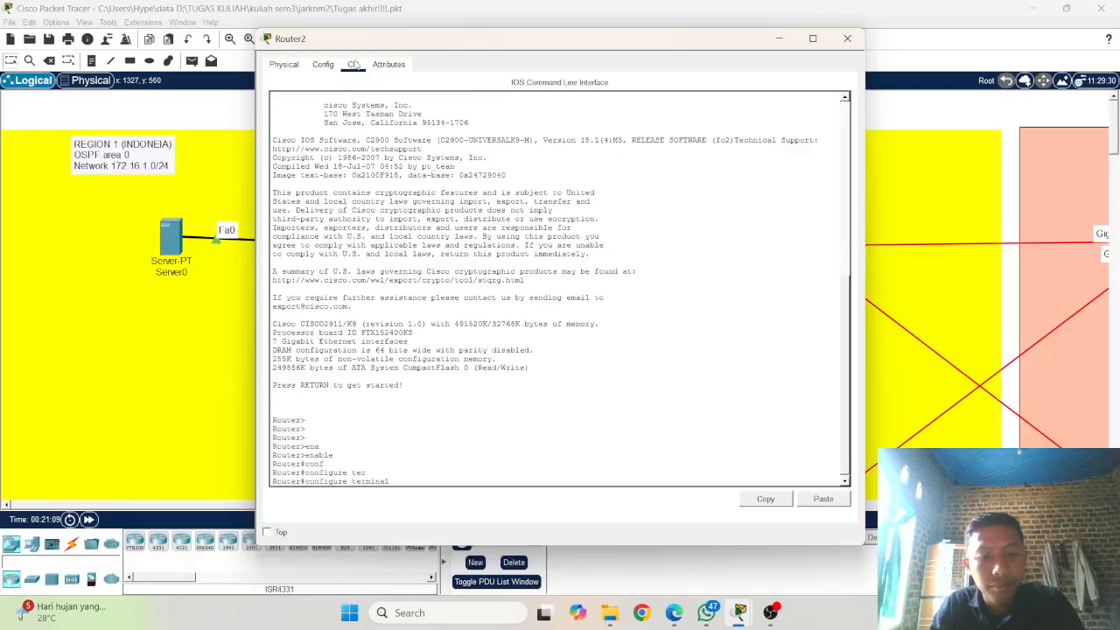
key(Return)
key(Return)
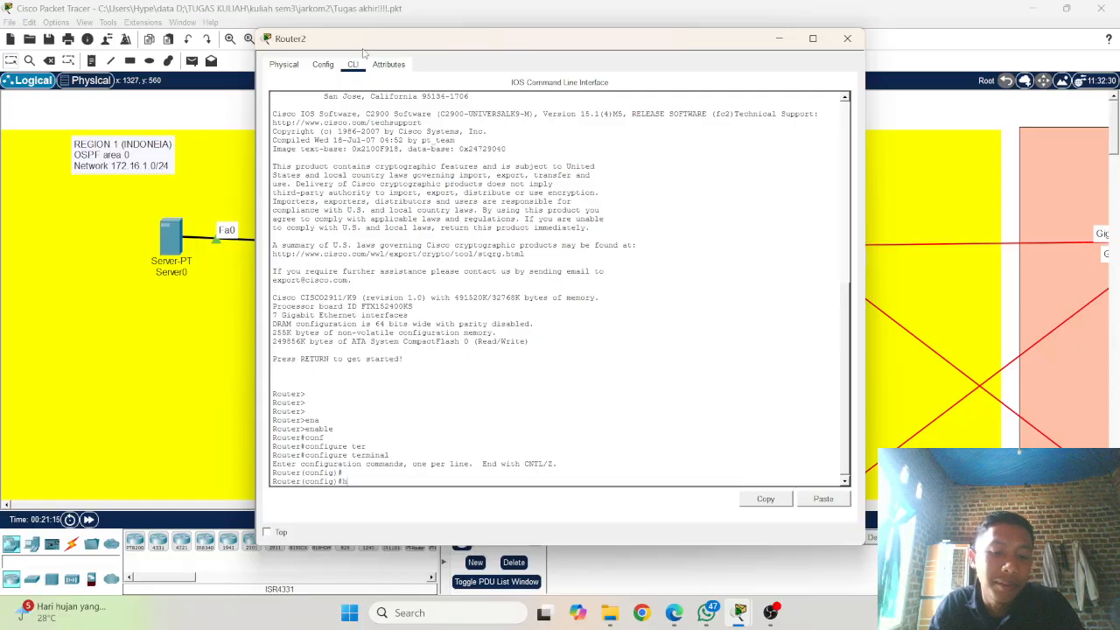
Step: Set Router2's hostname to R3
text(hos)
key(Tab)
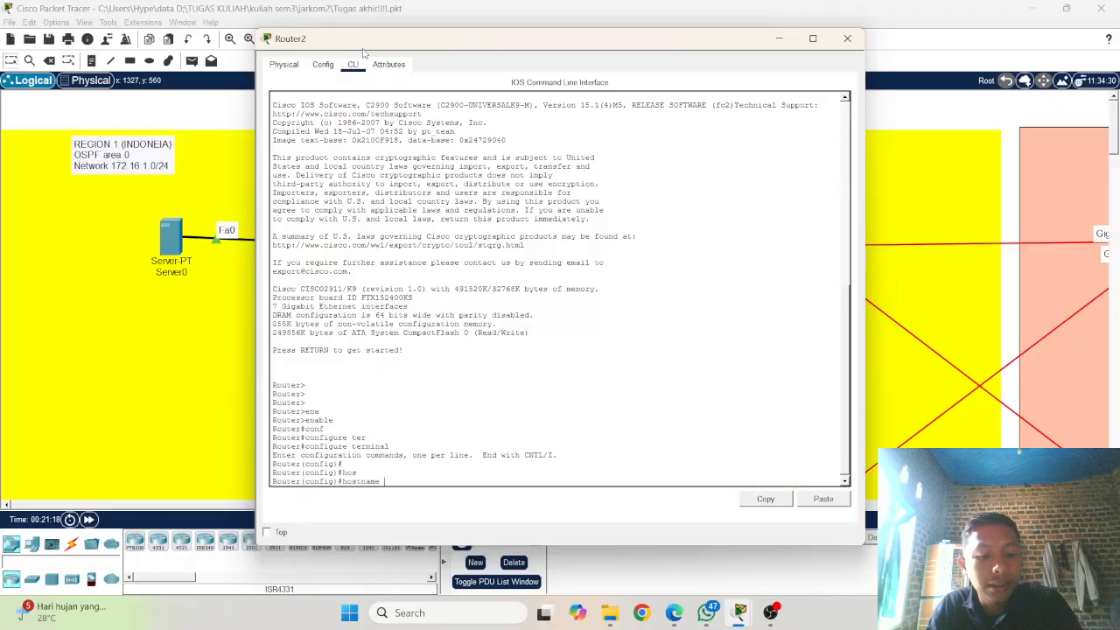
text(R3)
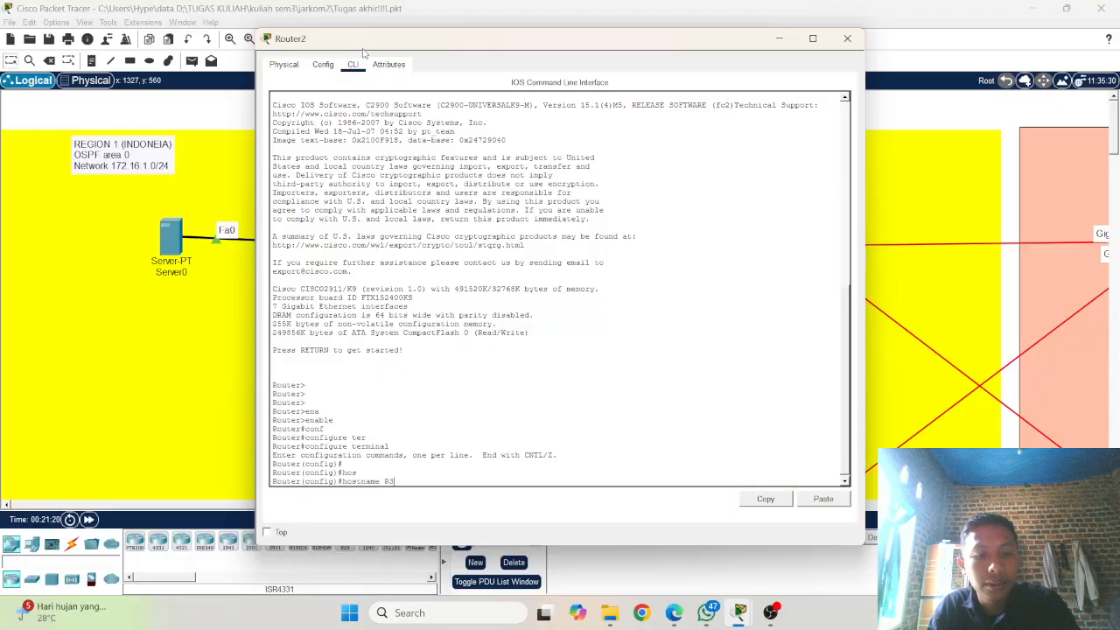
key(Return)
key(Return)
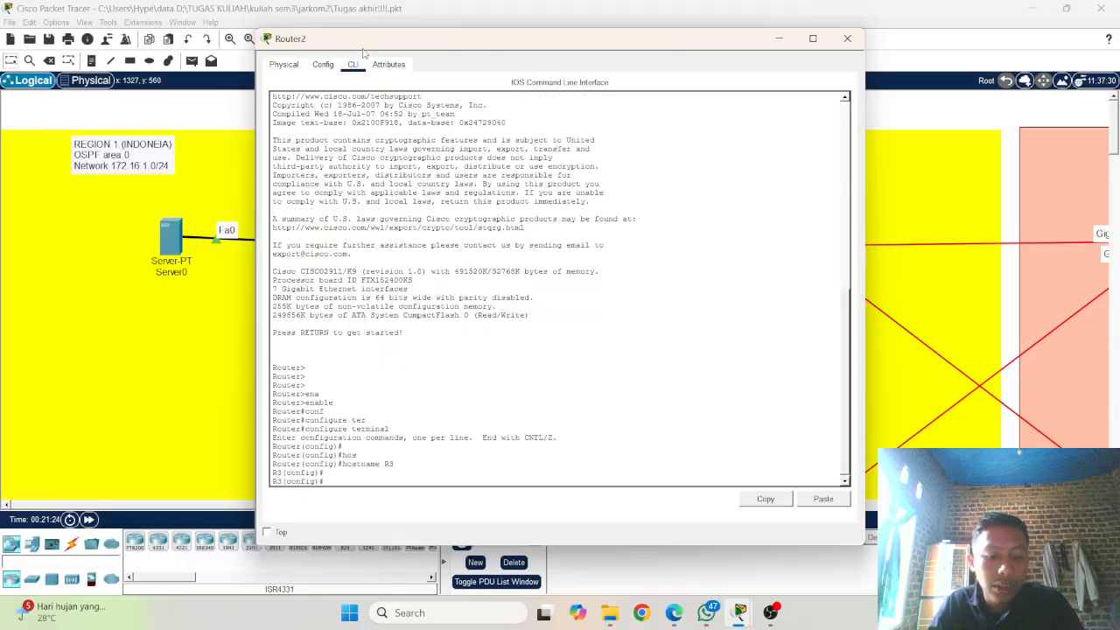
Step: Enter interface configuration mode for gigabitEthernet 0/1/0 on Router2, checking the port labels in the topology
text(i)
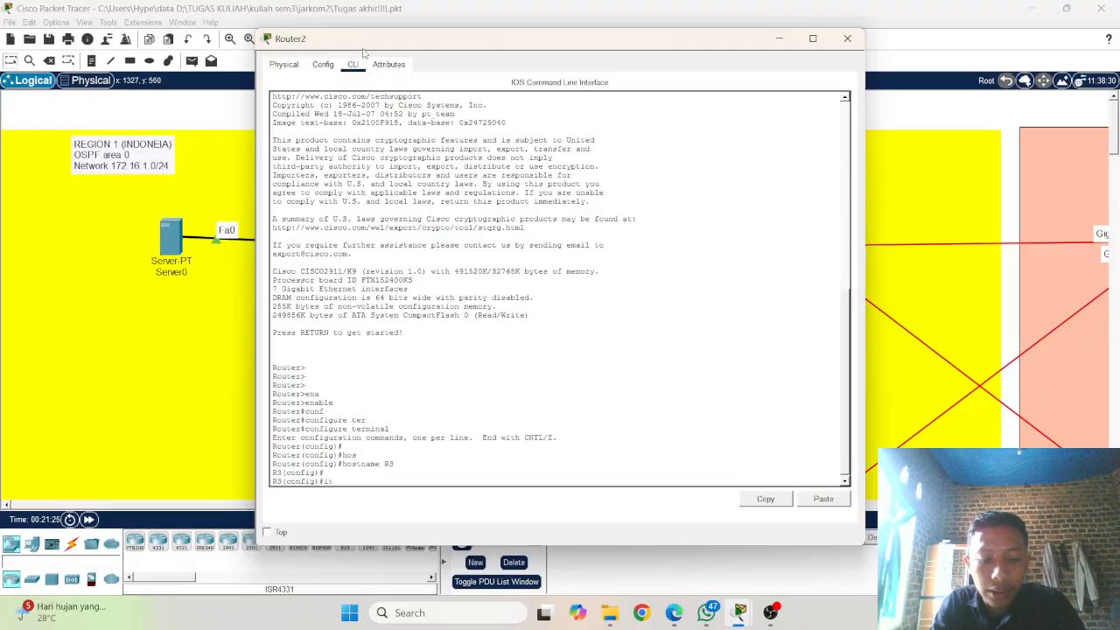
text(te)
key(Tab)
key(BackSpace)
key(BackSpace)
text(nfig)#i)
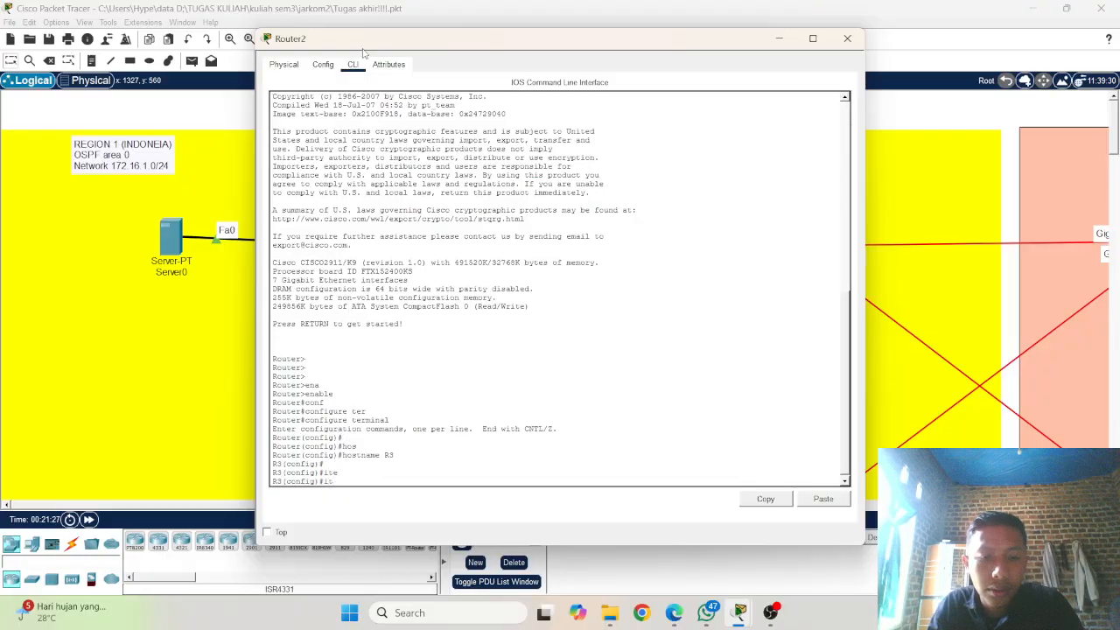
key(Tab)
text(gi)
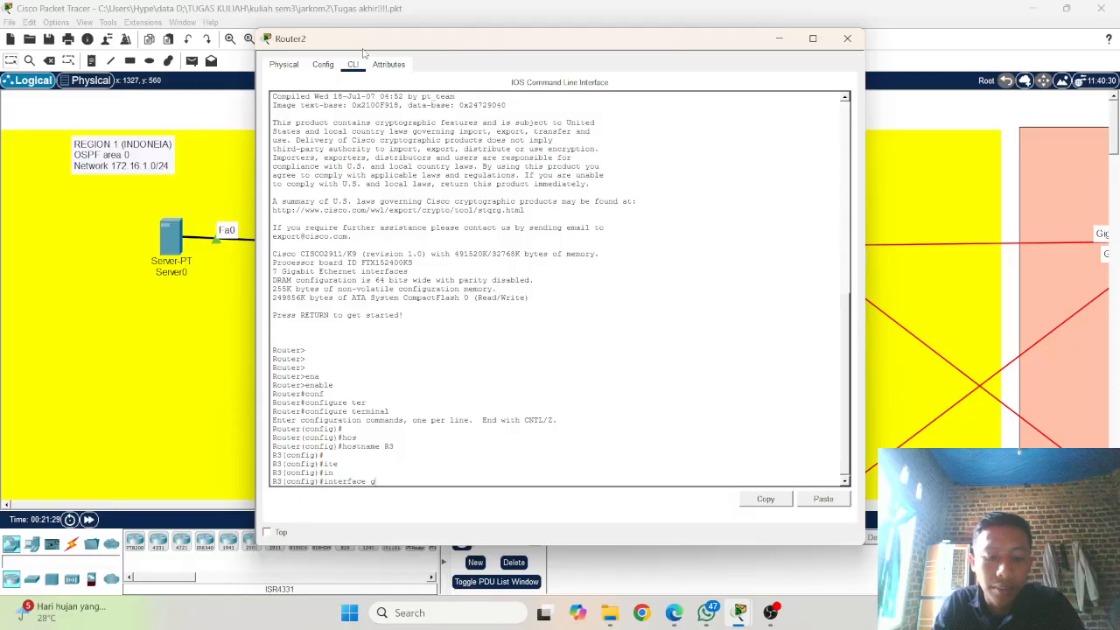
key(Tab)
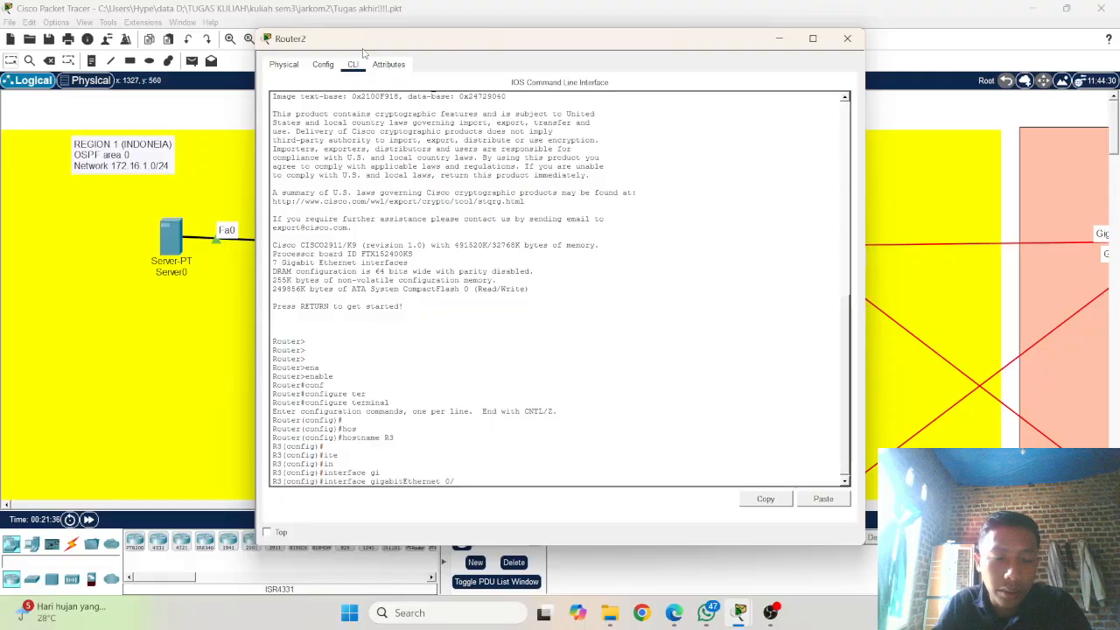
click(142, 286)
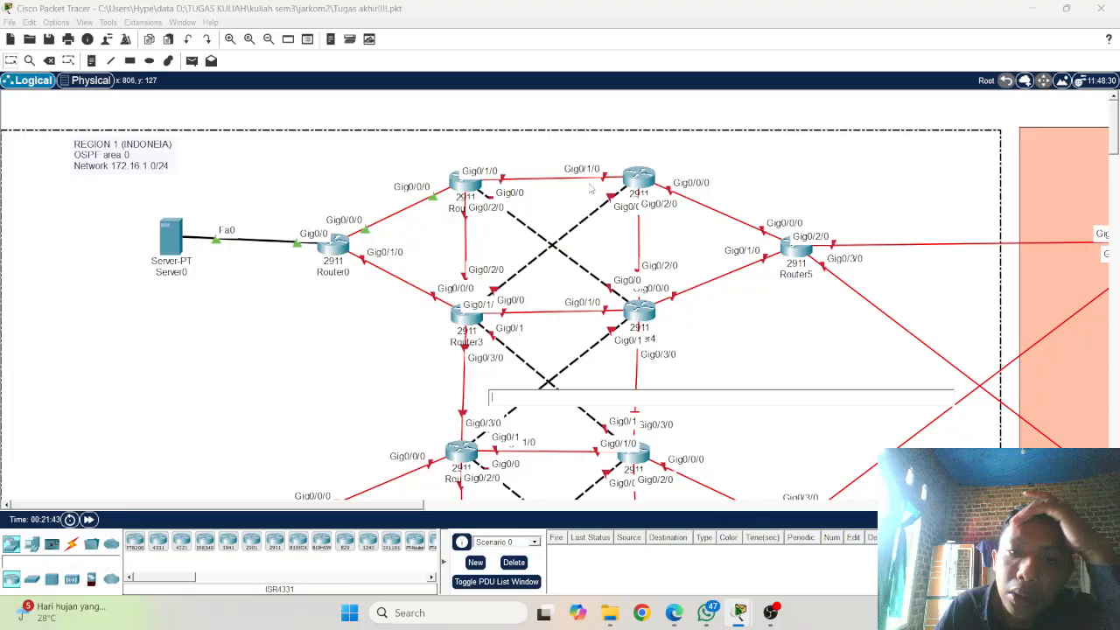
click(644, 187)
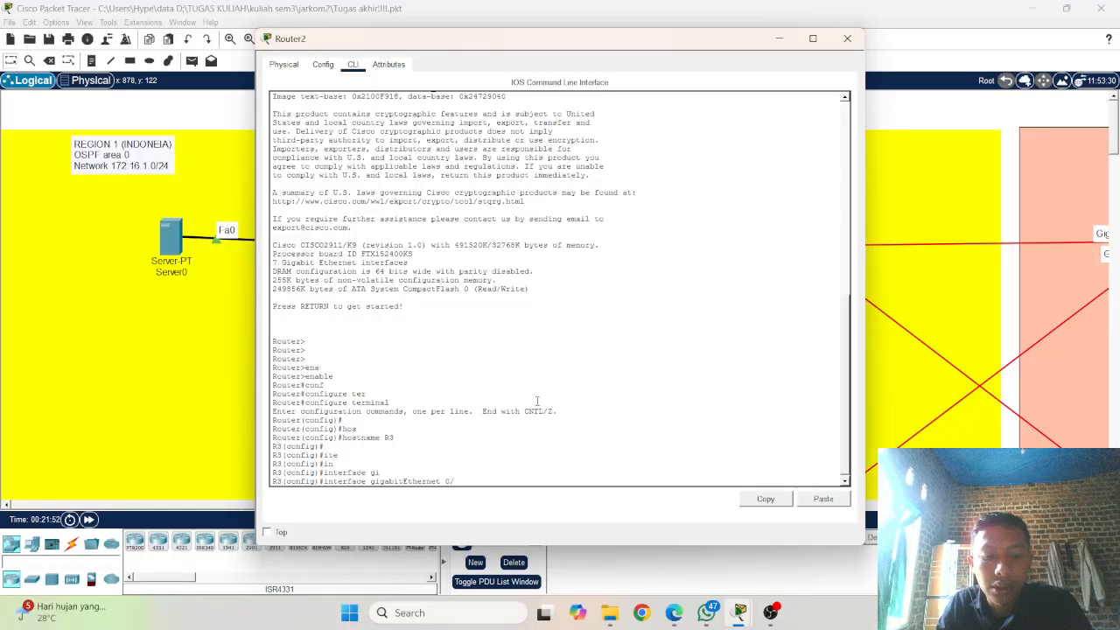
text(1/1)
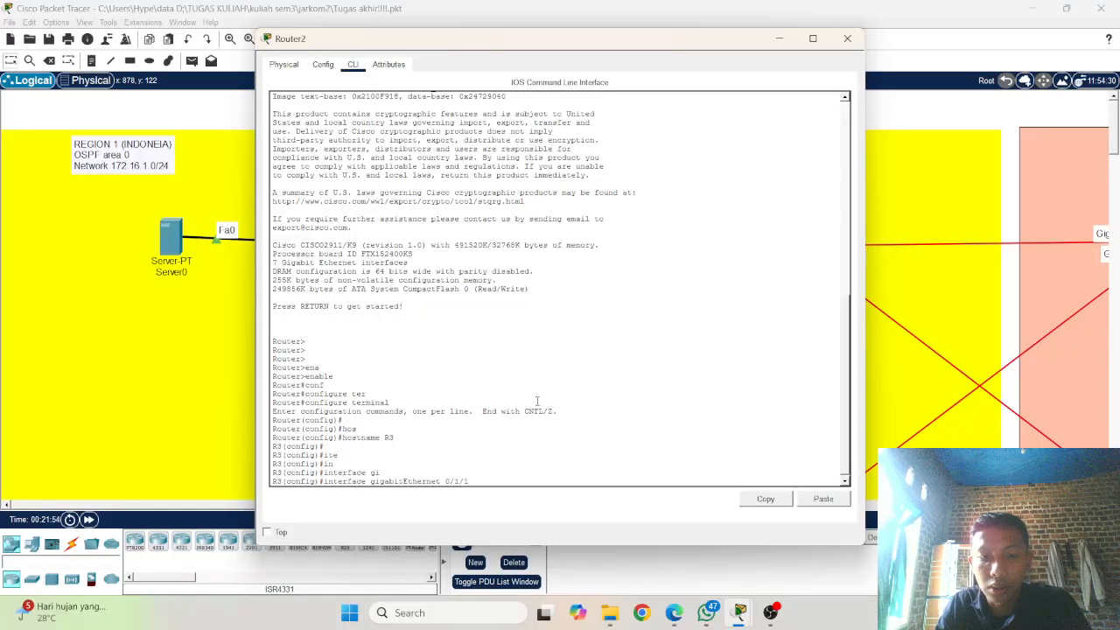
key(BackSpace)
text(0)
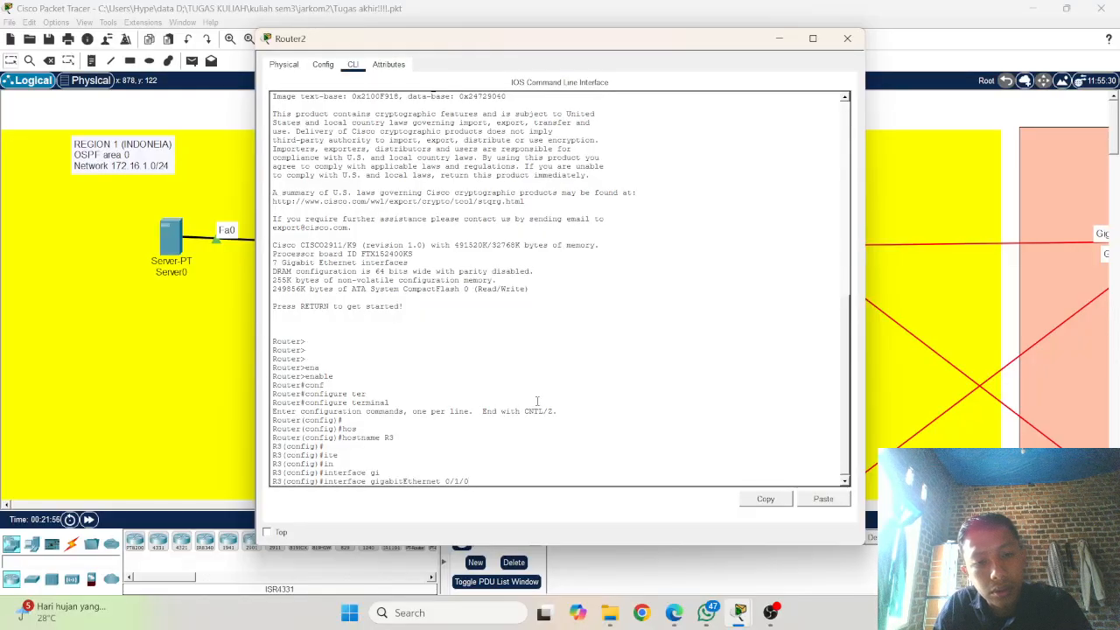
key(Return)
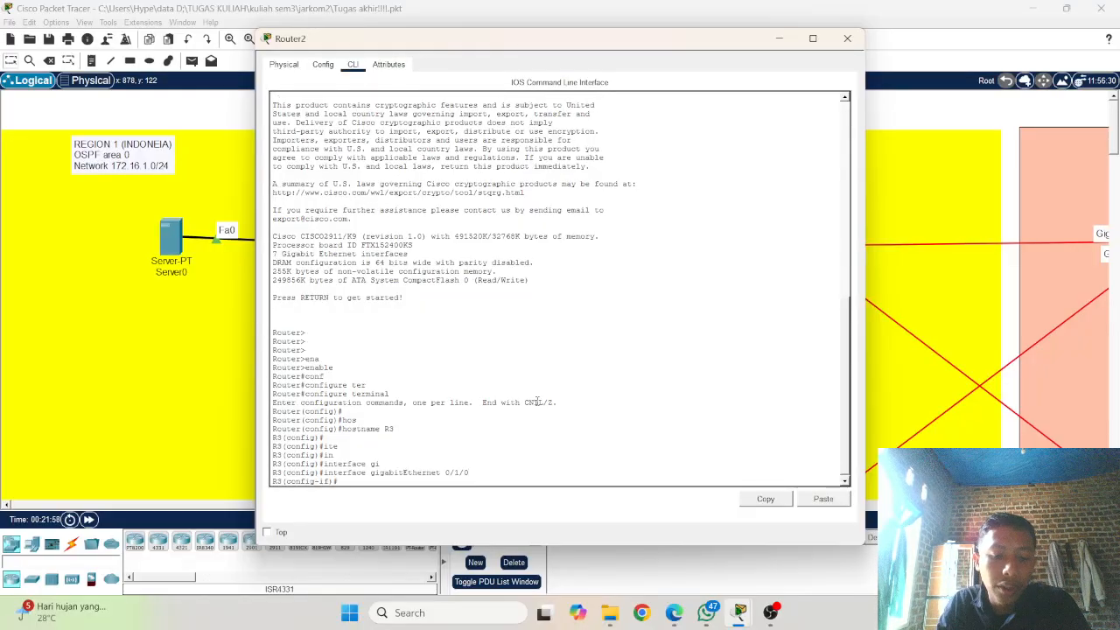
Step: Write the ip address command with address 172.16.2.2 for gigabitEthernet 0/1/0 on Router2
text(ip add)
key(Tab)
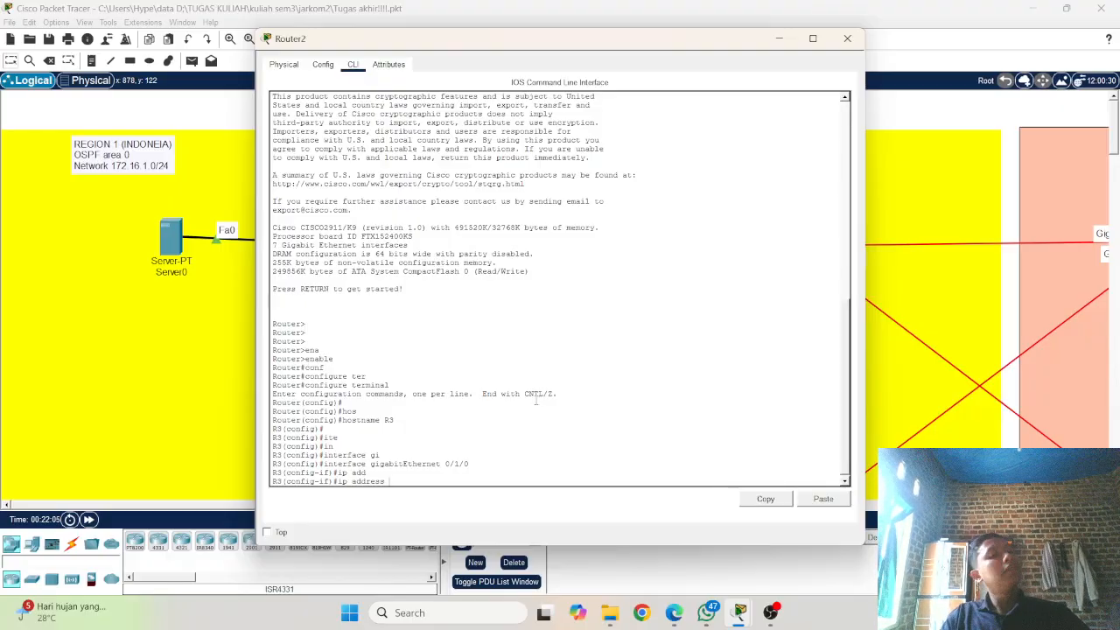
text(172.)
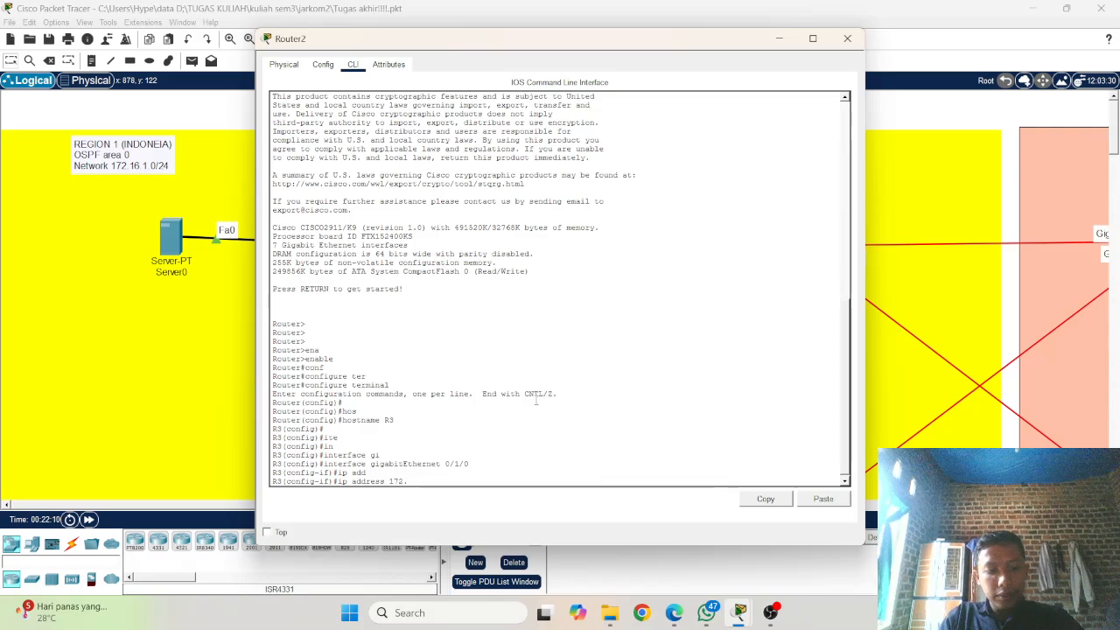
text(16)
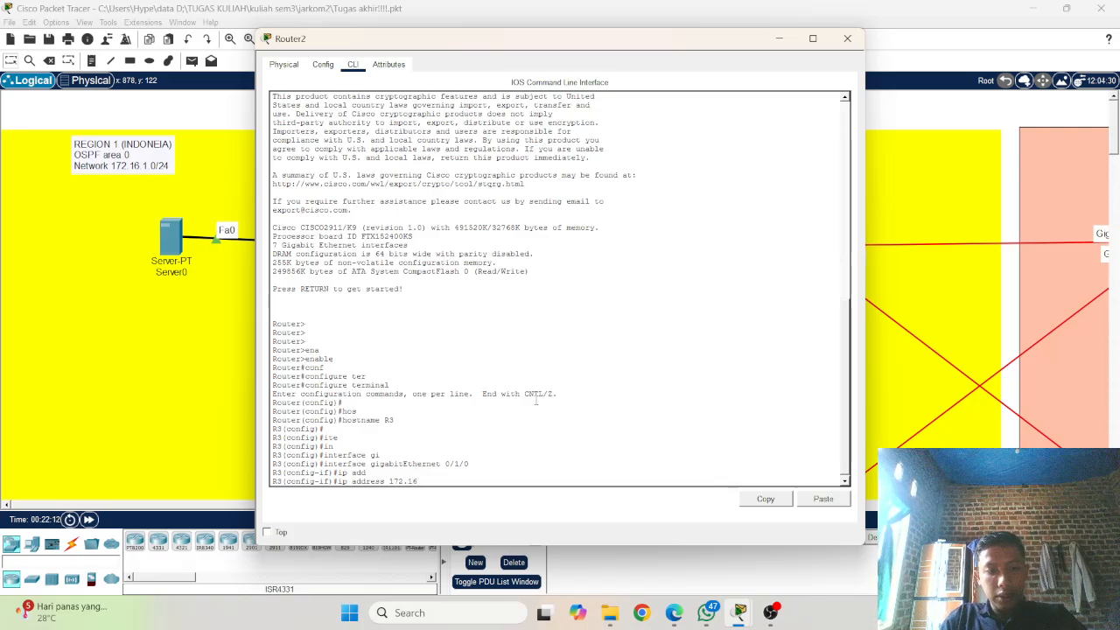
text(.1)
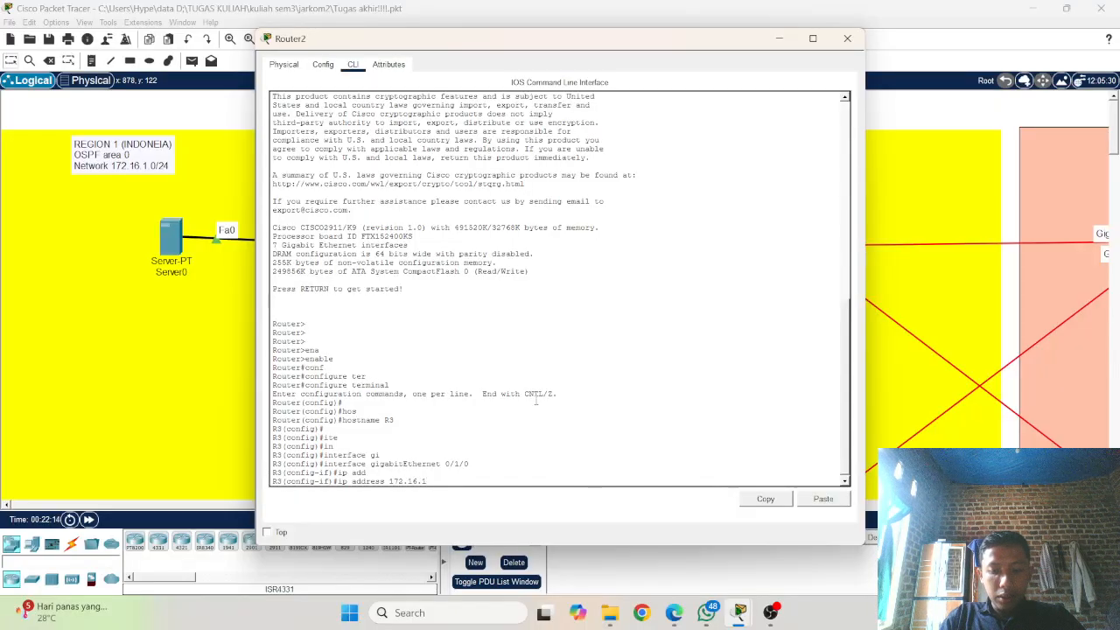
key(BackSpace)
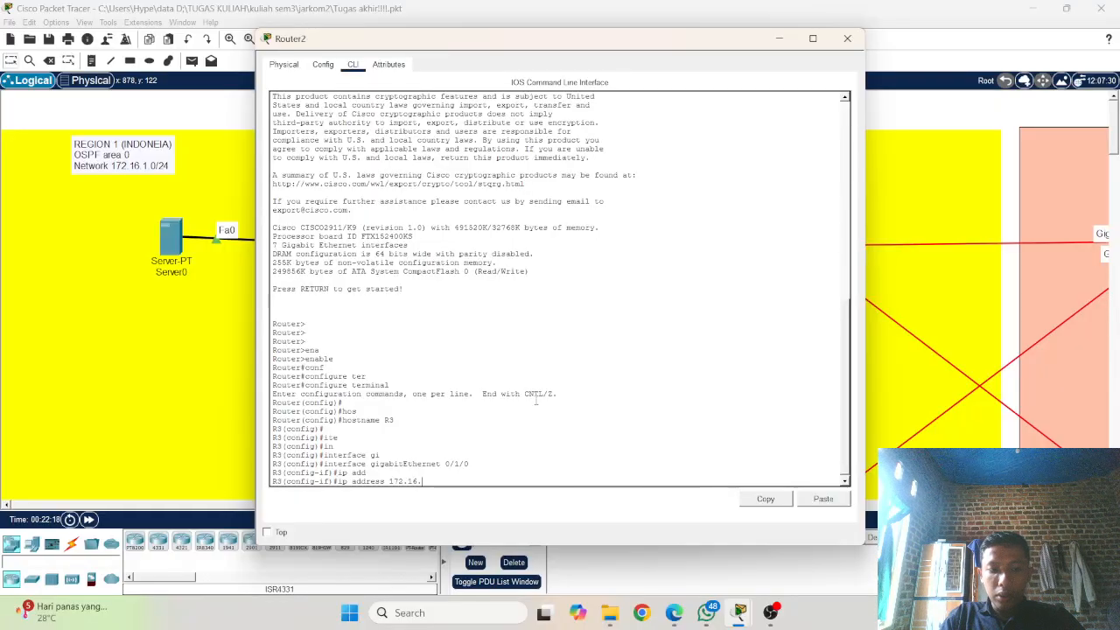
text(2.2)
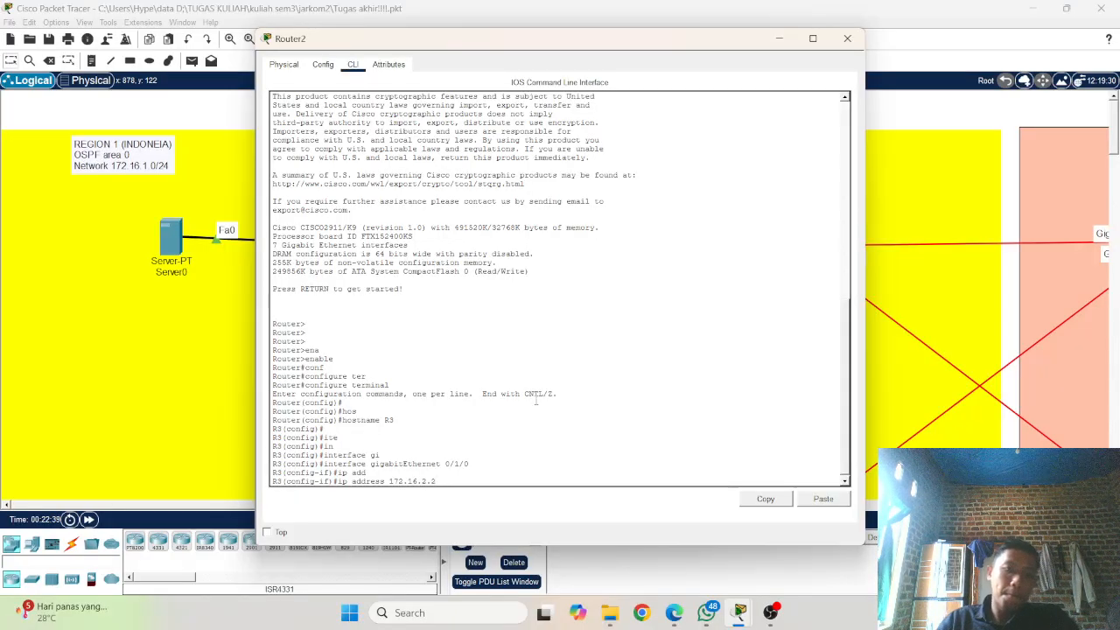
Step: Review the interface addressing history in Router0's command line and return to Router2's command line
click(198, 363)
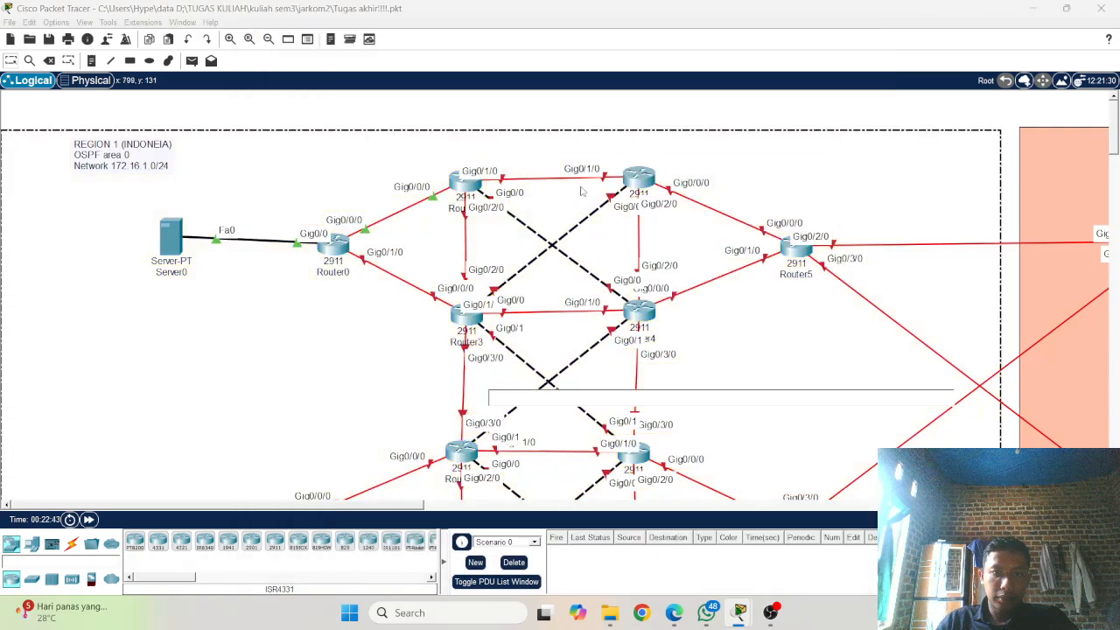
click(335, 251)
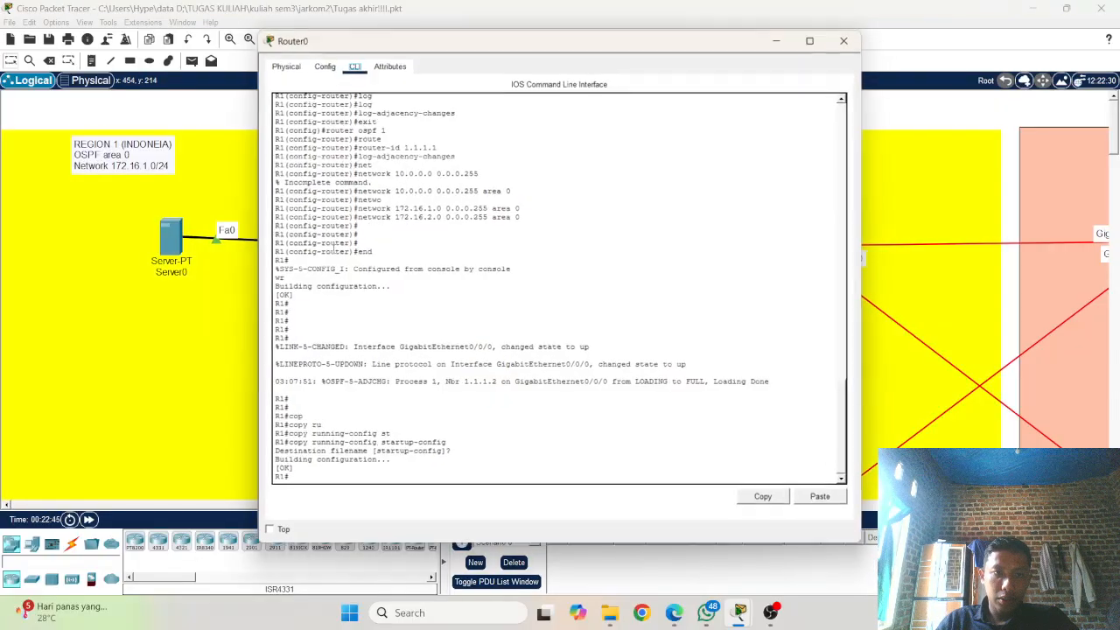
scroll(478, 329, up, 5)
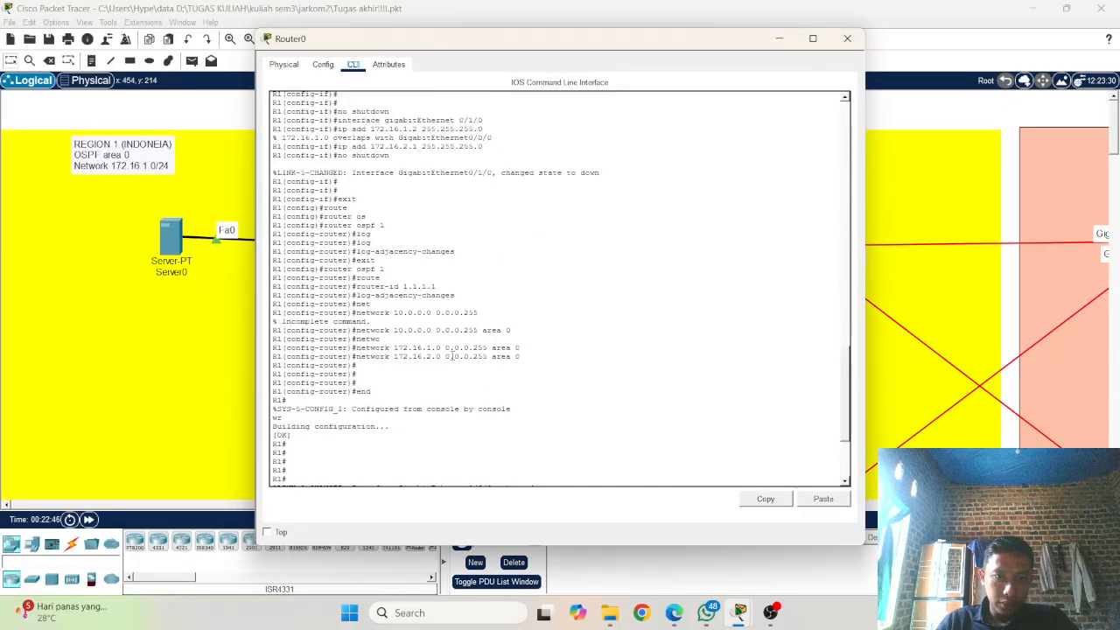
scroll(448, 360, up, 3)
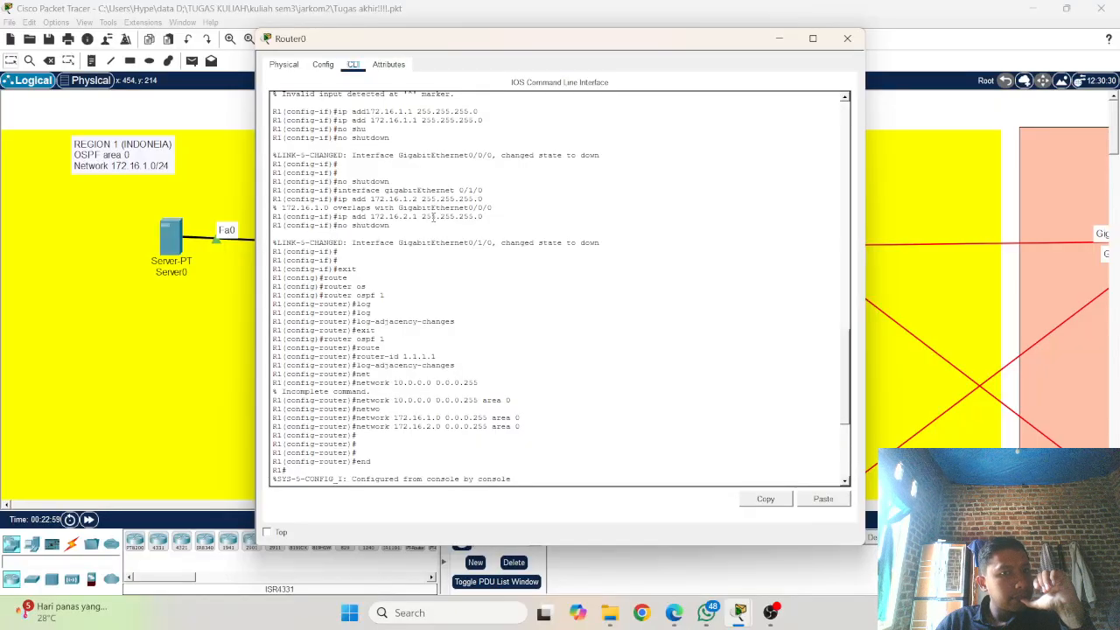
scroll(420, 280, up, 2)
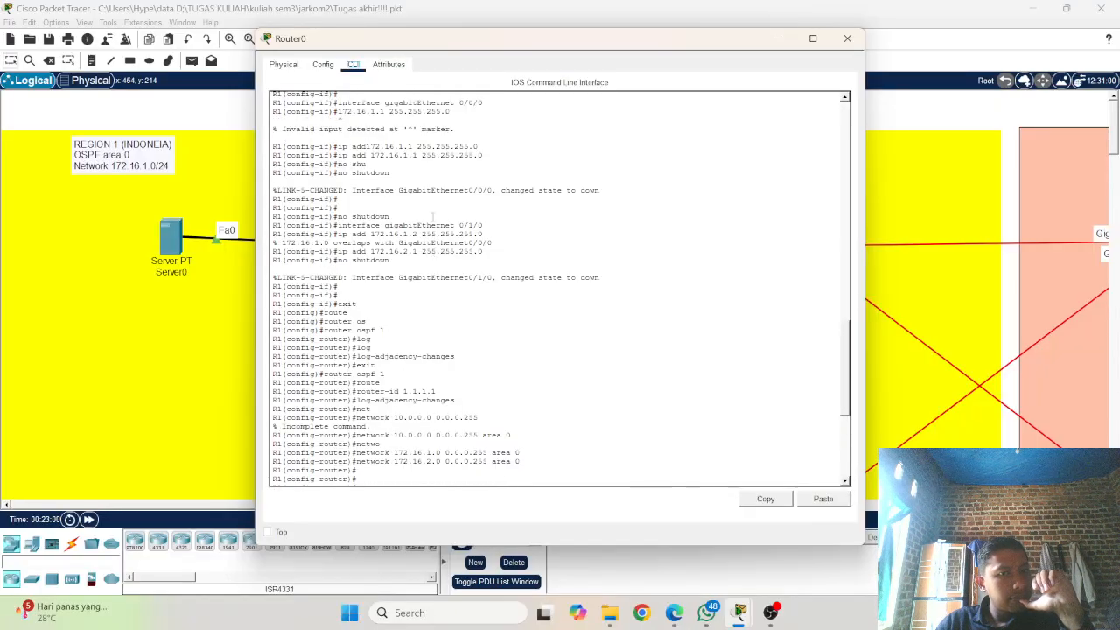
click(96, 295)
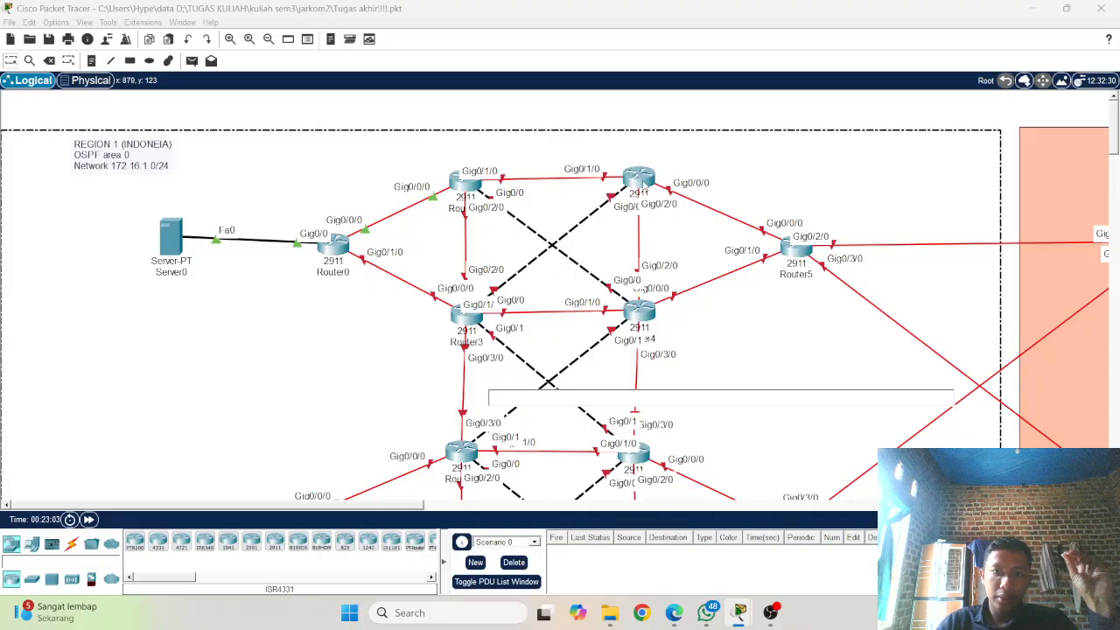
click(643, 181)
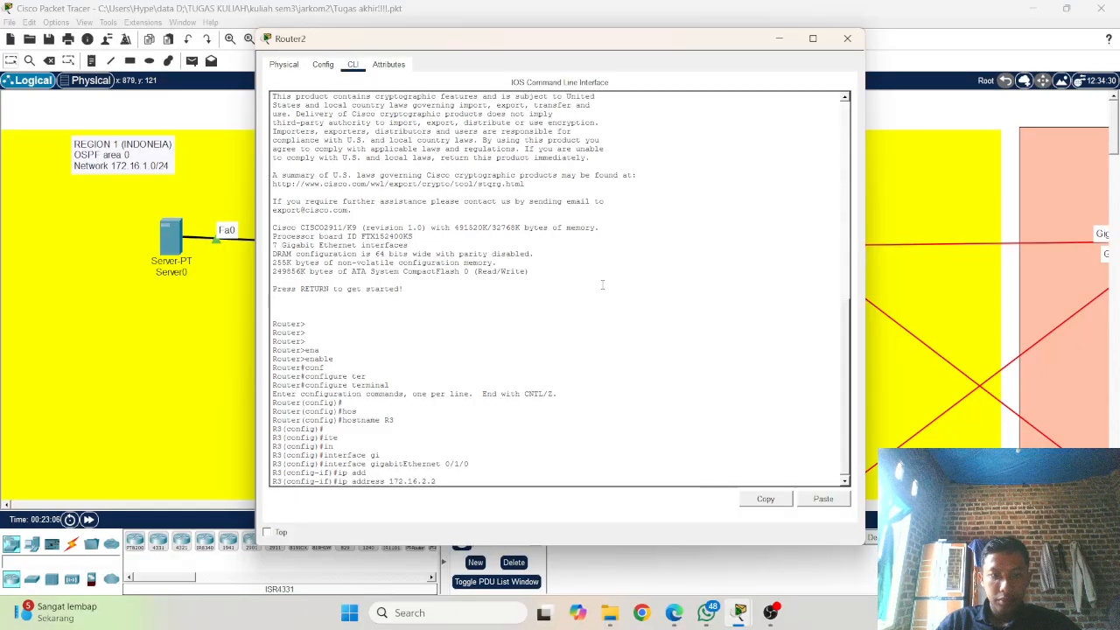
Step: Complete the gigabitEthernet 0/1/0 address command with subnet mask 255.255.255.0 and run it
text(255)
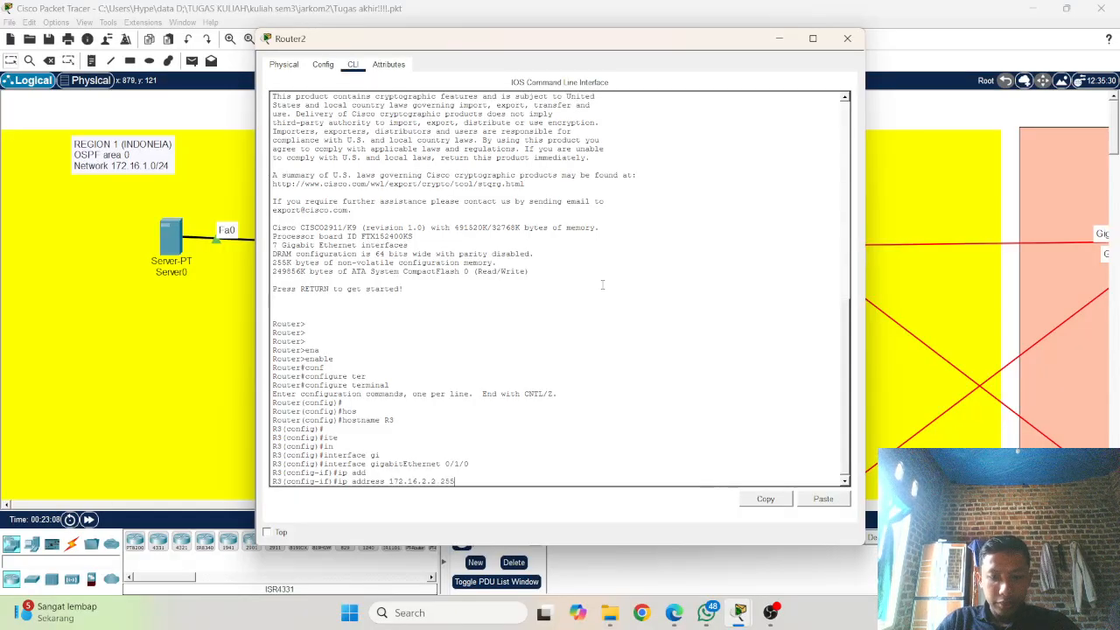
text(.1)
text(2)
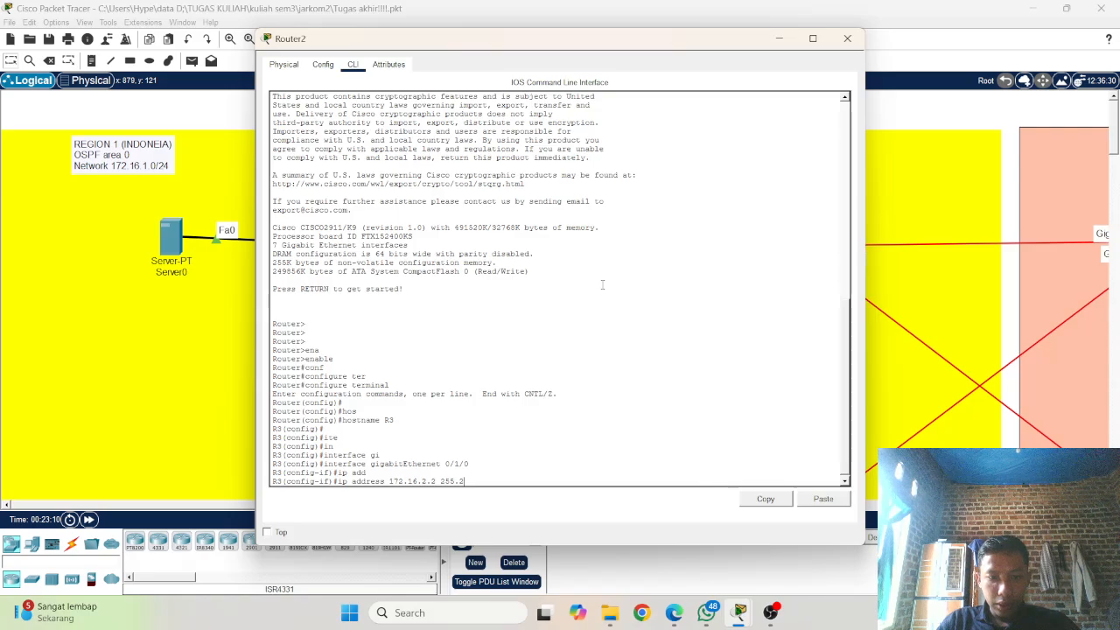
text(5.255.25)
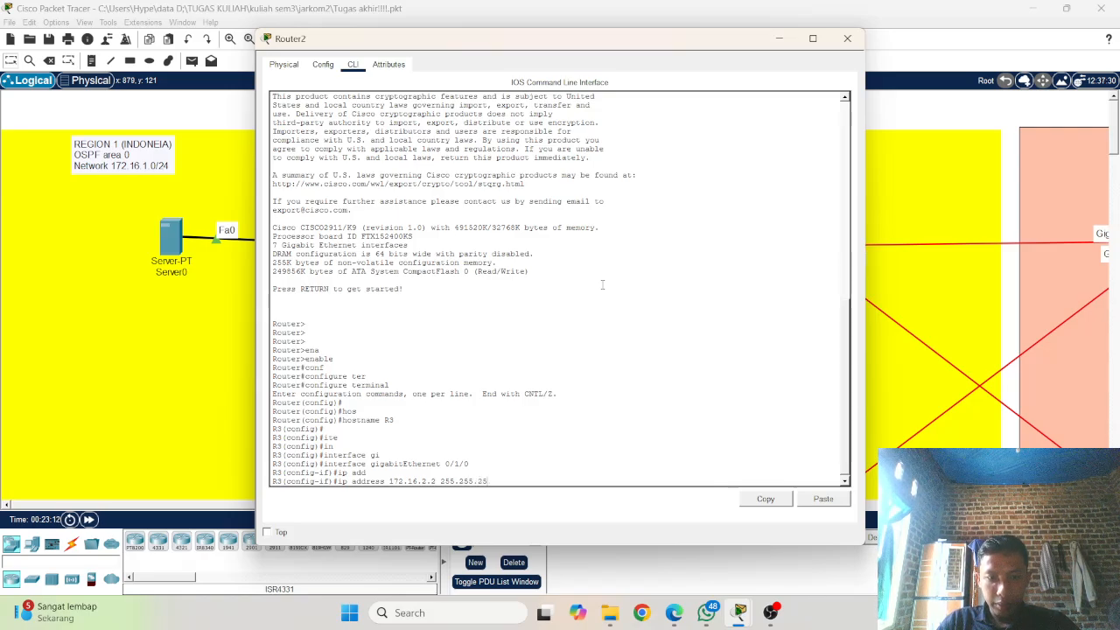
text(.0)
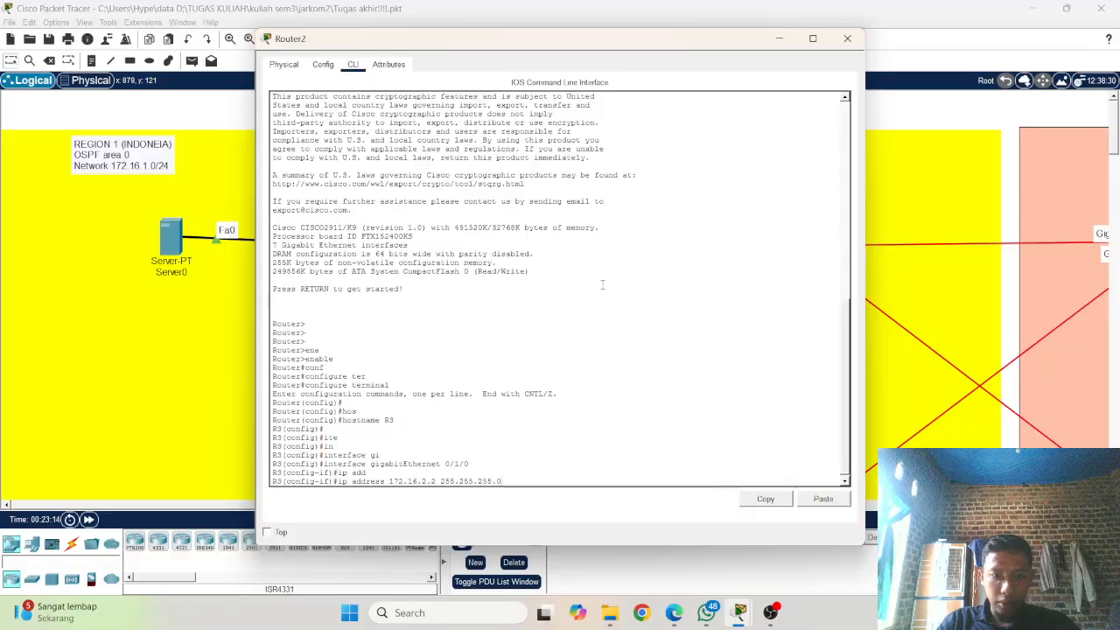
key(Return)
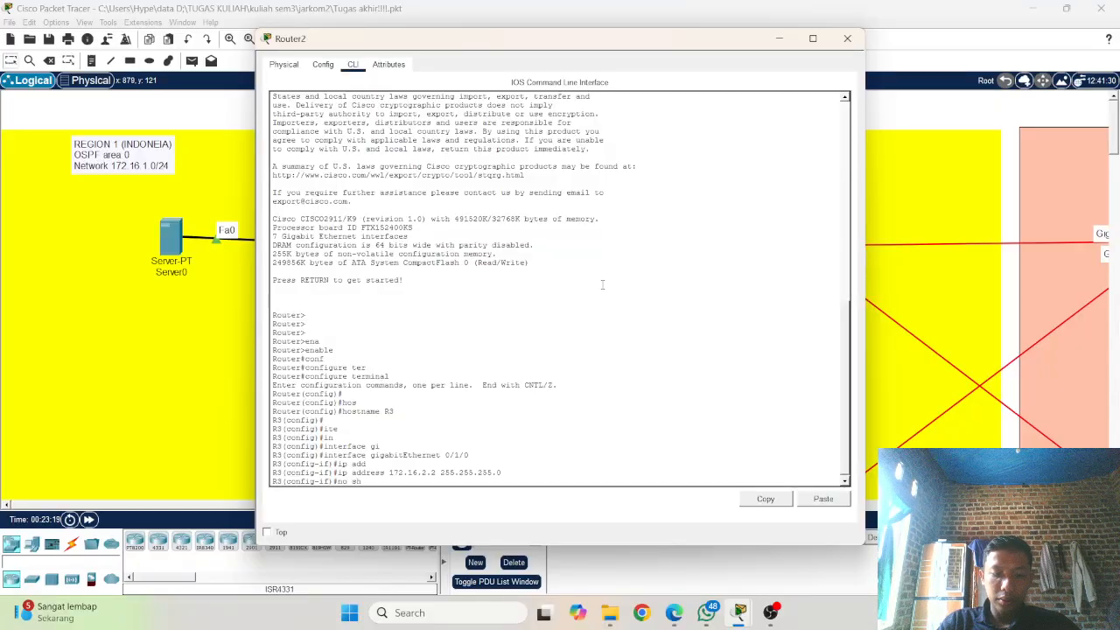
Step: Enable gigabitEthernet 0/1/0 on Router2 with no shutdown
text(no sh)
key(Tab)
key(Return)
key(Return)
key(Return)
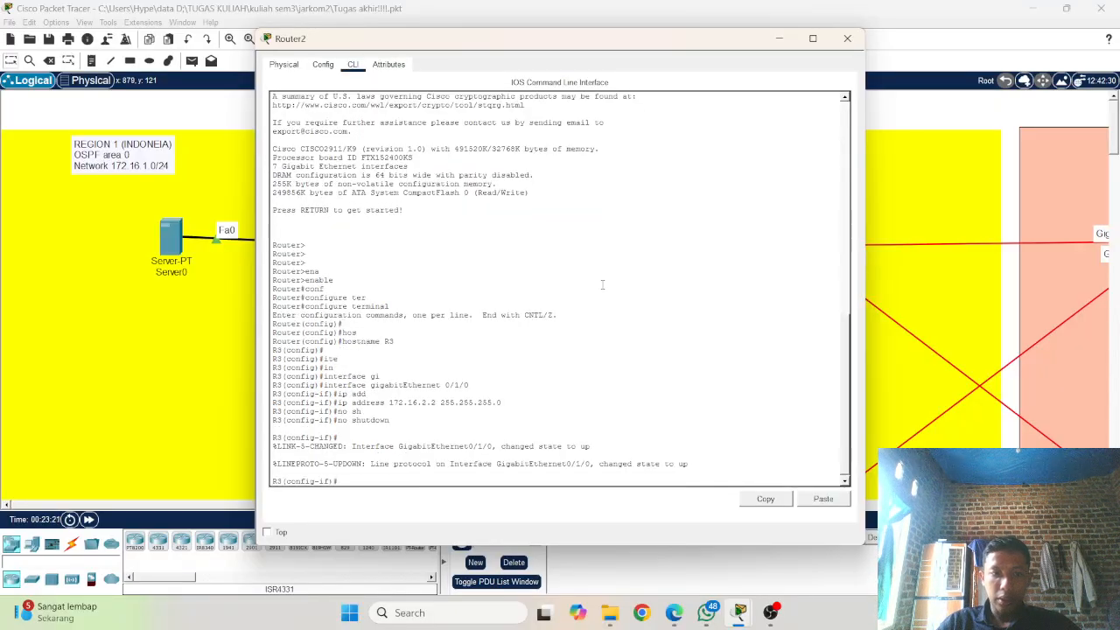
Step: Enter interface configuration mode for gigabitEthernet 0/2/0 on Router2, checking the port labels in the topology
key(Up)
key(Up)
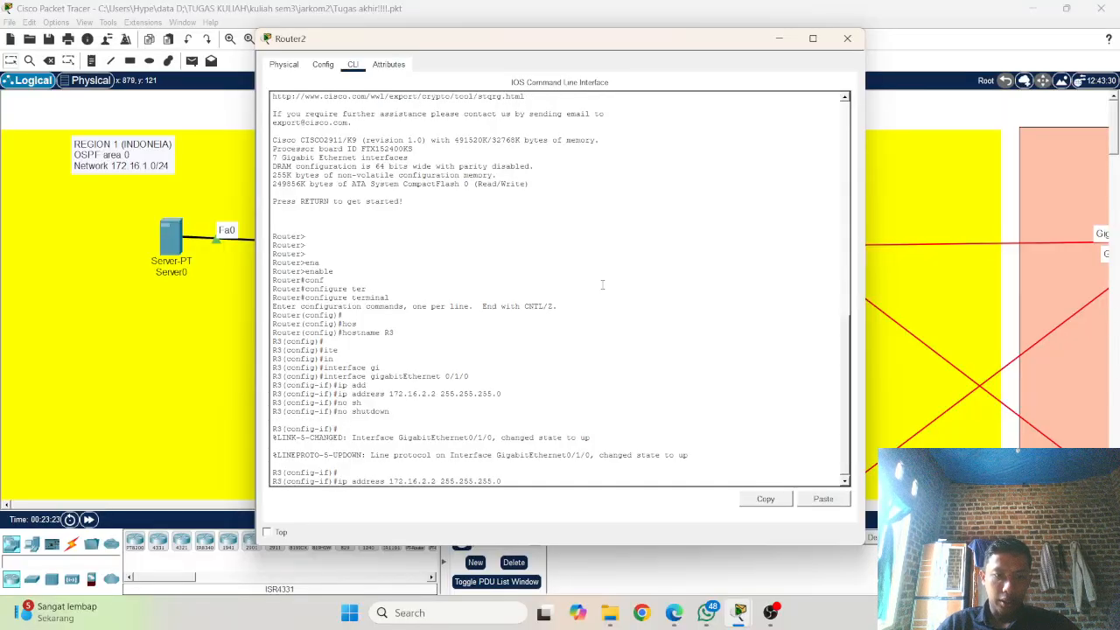
key(Up)
key(Up)
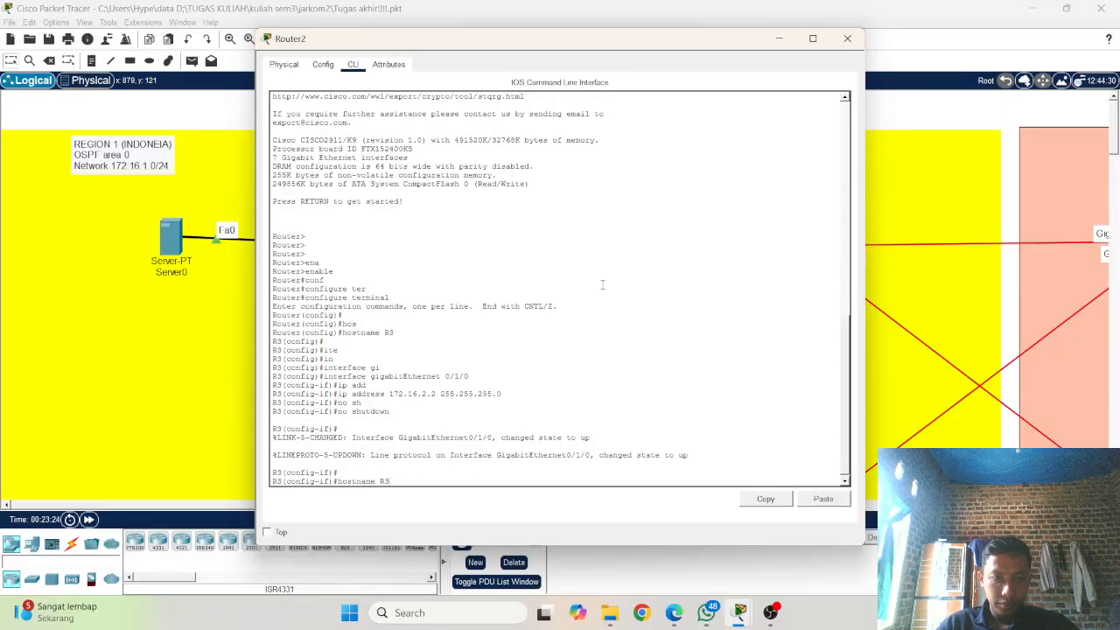
key(Down)
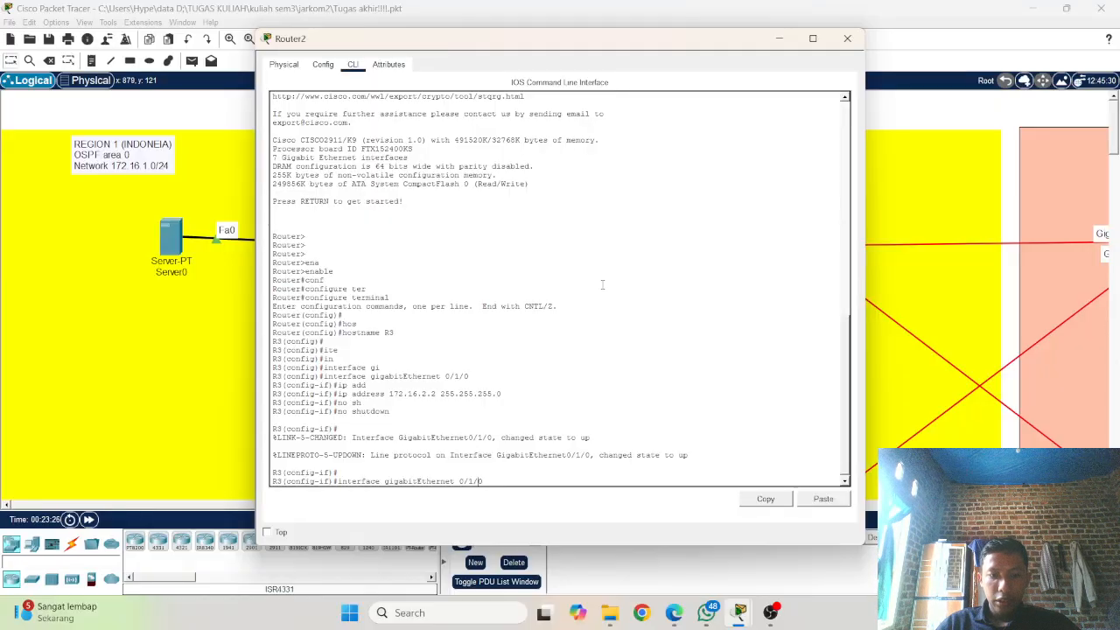
key(Left)
key(Left)
key(BackSpace)
text(2)
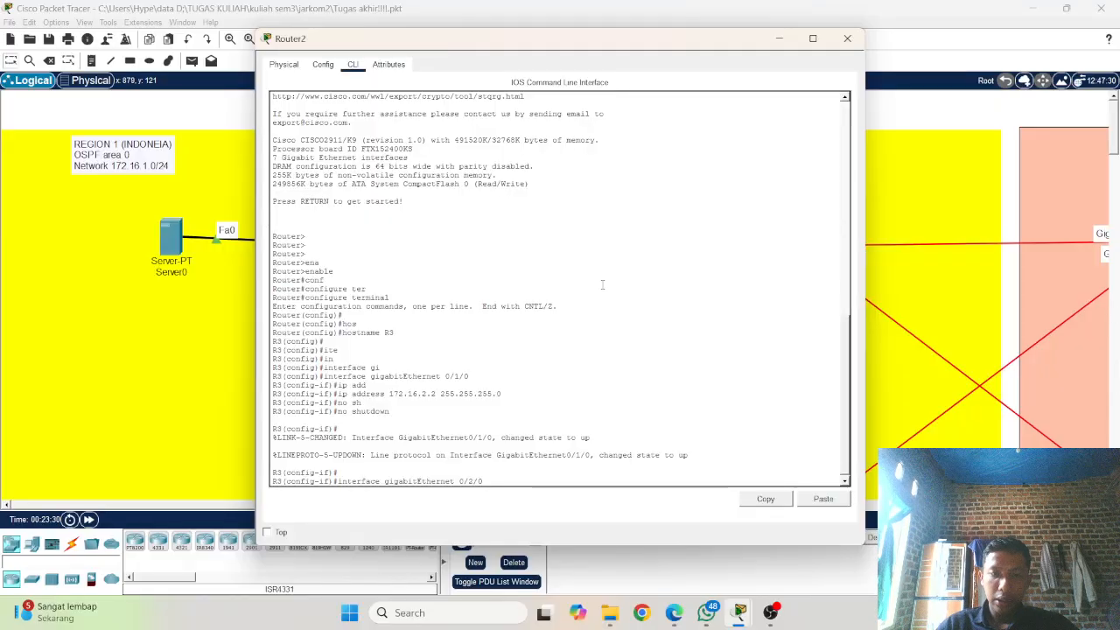
click(223, 146)
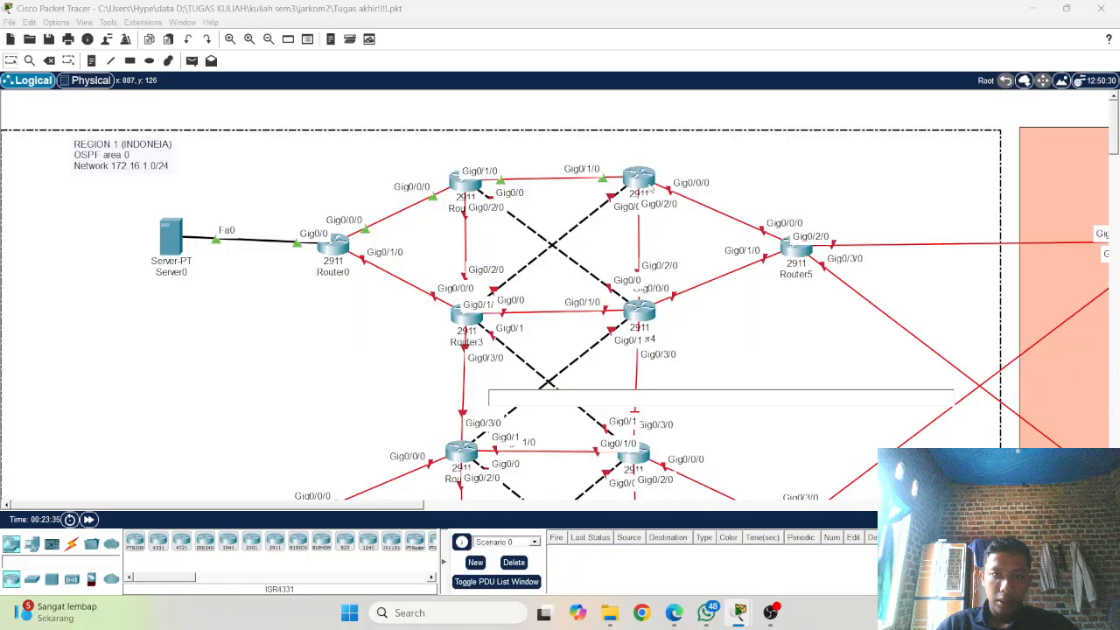
click(650, 188)
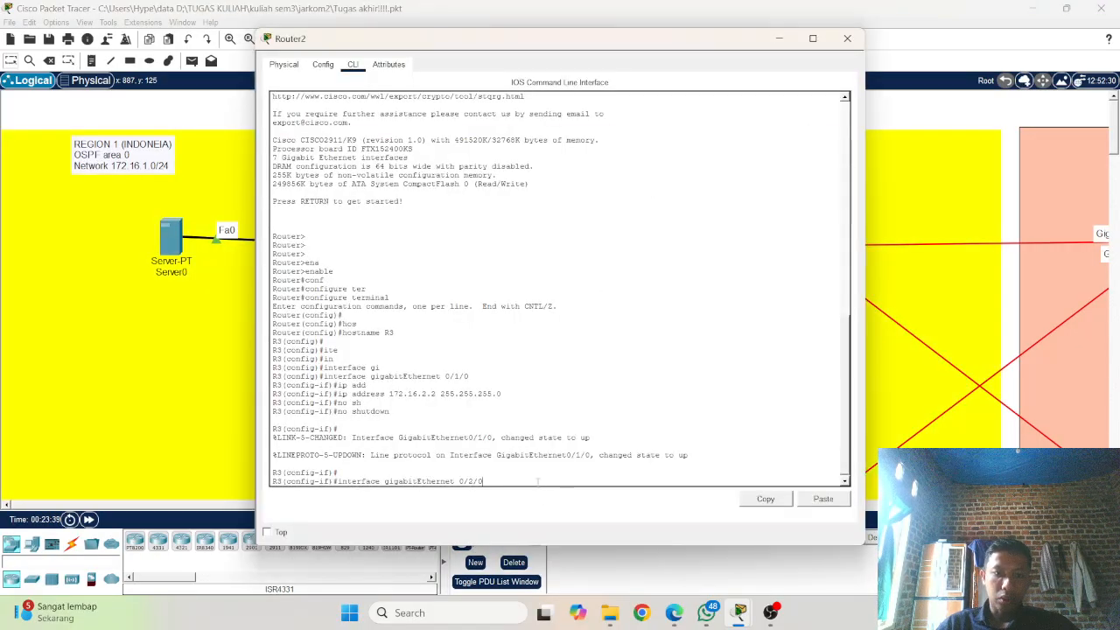
key(Return)
Step: Assign IP address 172.16.5.2 with subnet mask 255.255.255.0 to gigabitEthernet 0/2/0 by reusing the previous address command
key(Up)
key(Up)
key(Up)
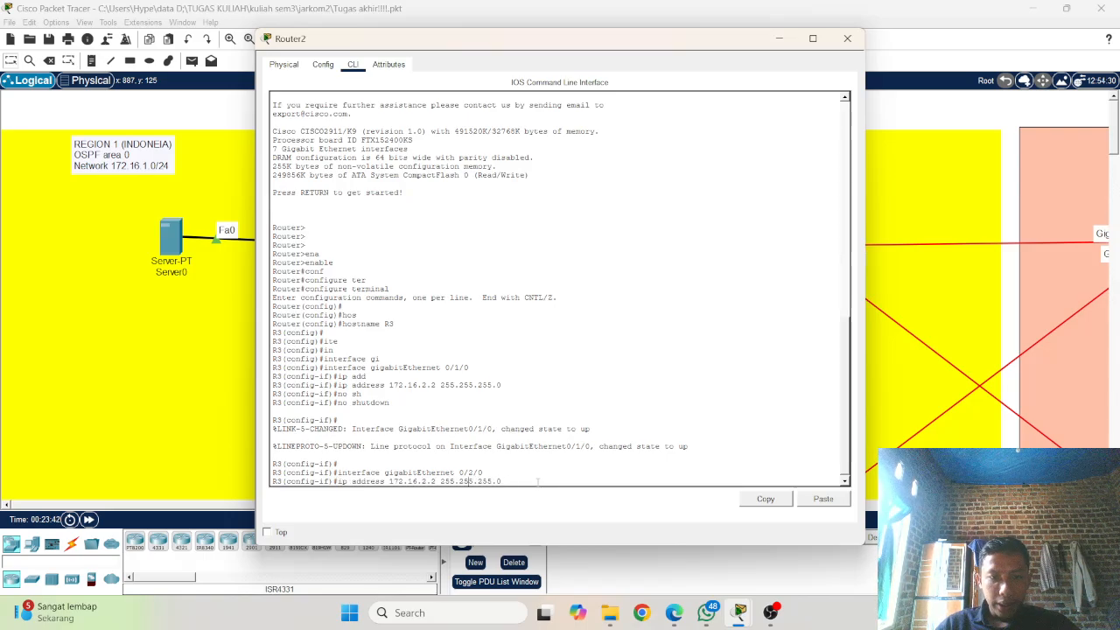
key(Left)
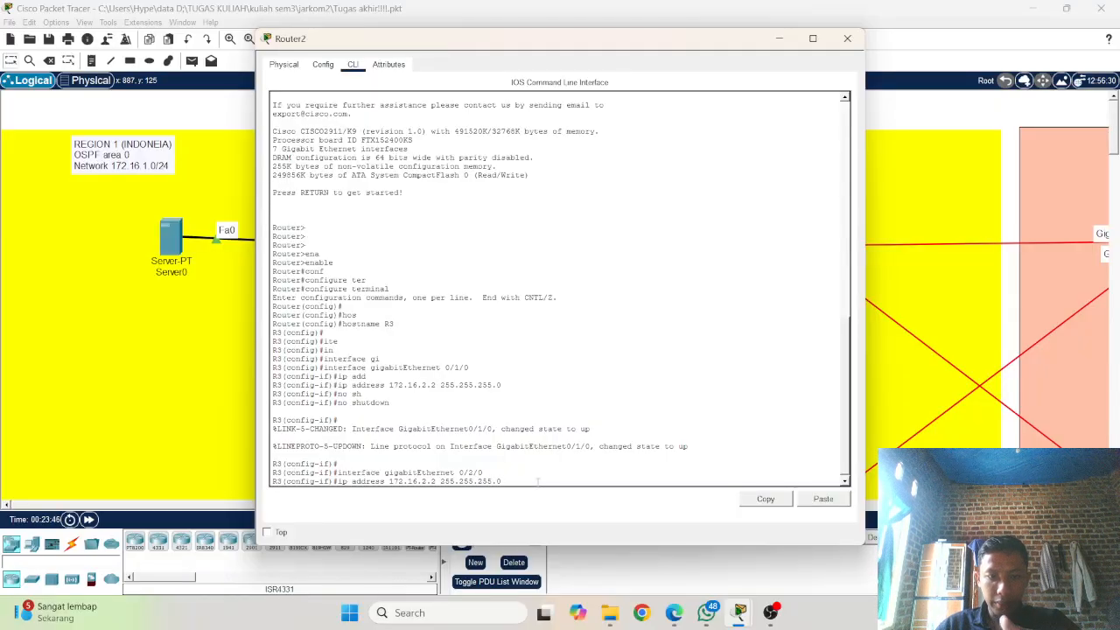
key(BackSpace)
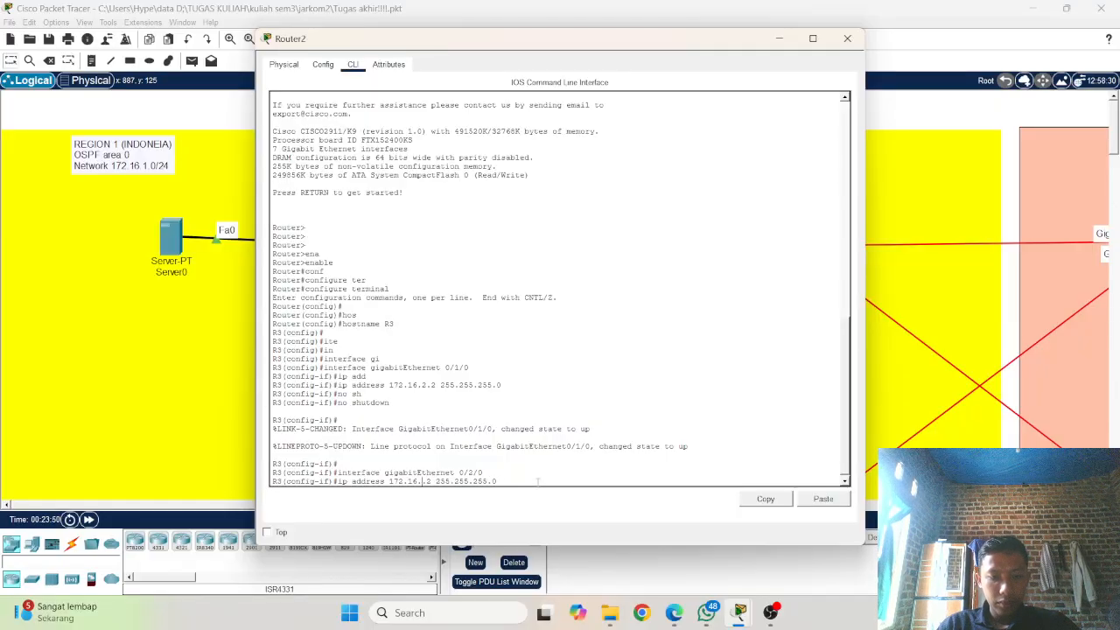
text(5)
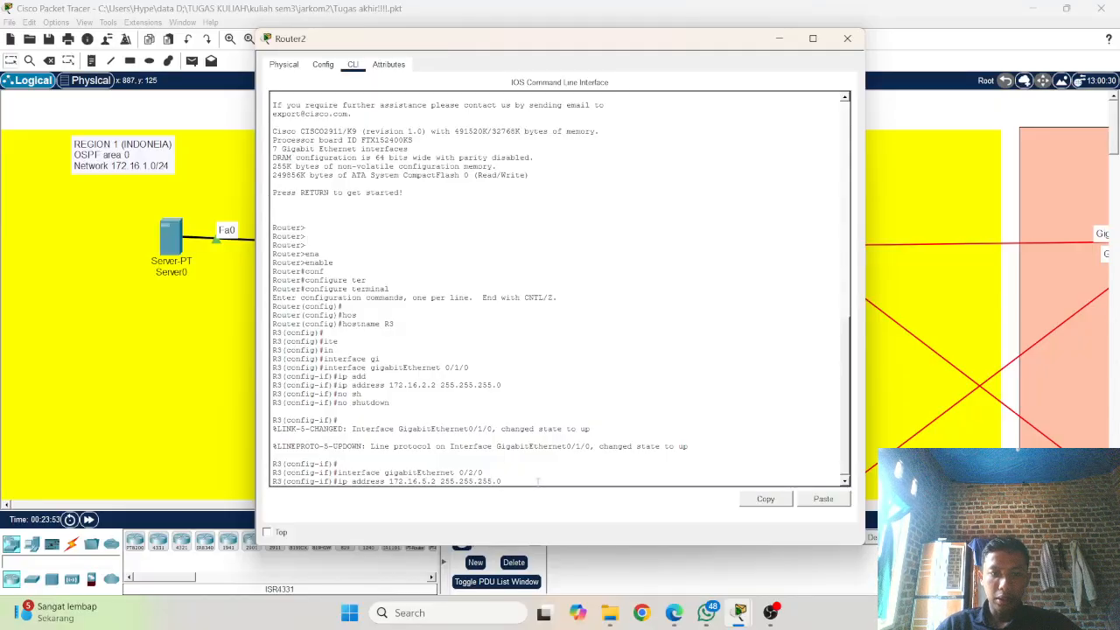
key(Return)
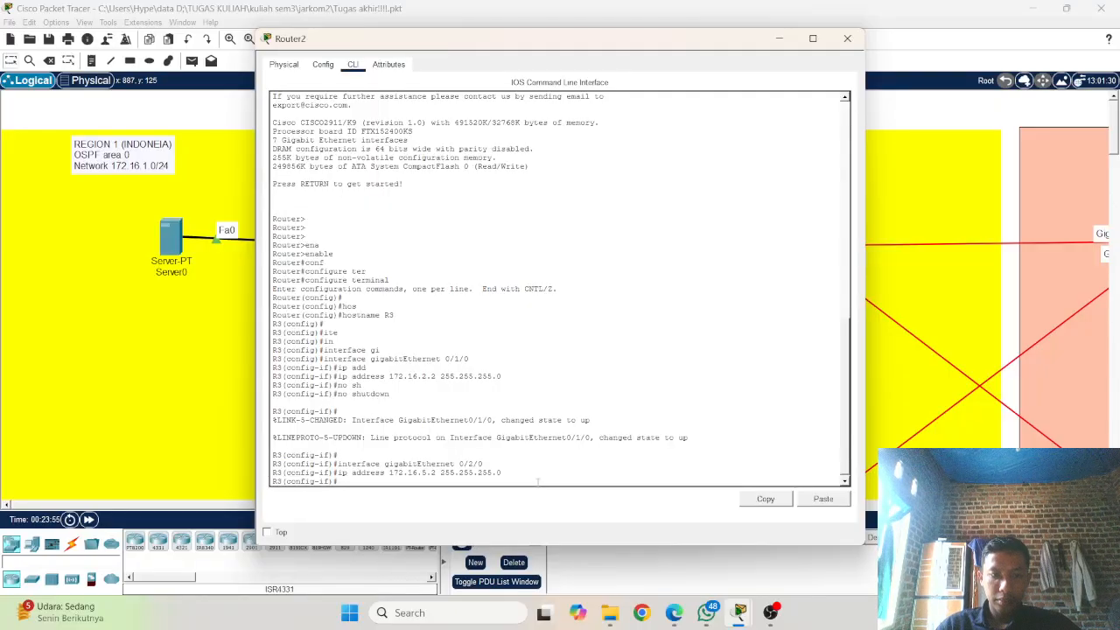
Step: Enable gigabitEthernet 0/2/0 on Router2 with no shutdown
text(no s)
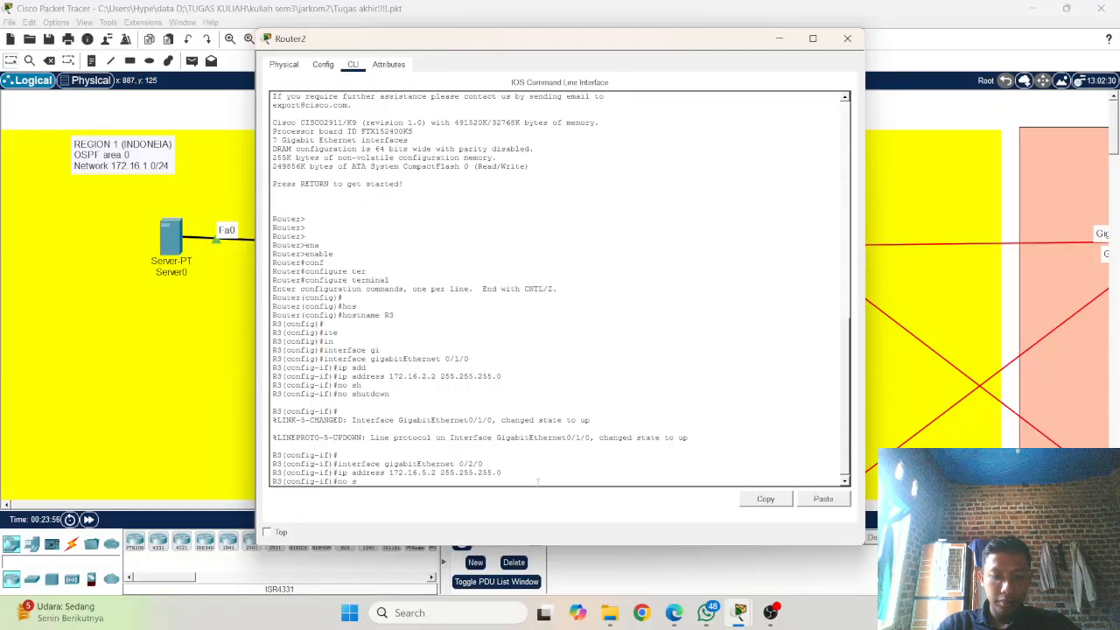
text(hu)
key(Tab)
key(Return)
key(Return)
key(Return)
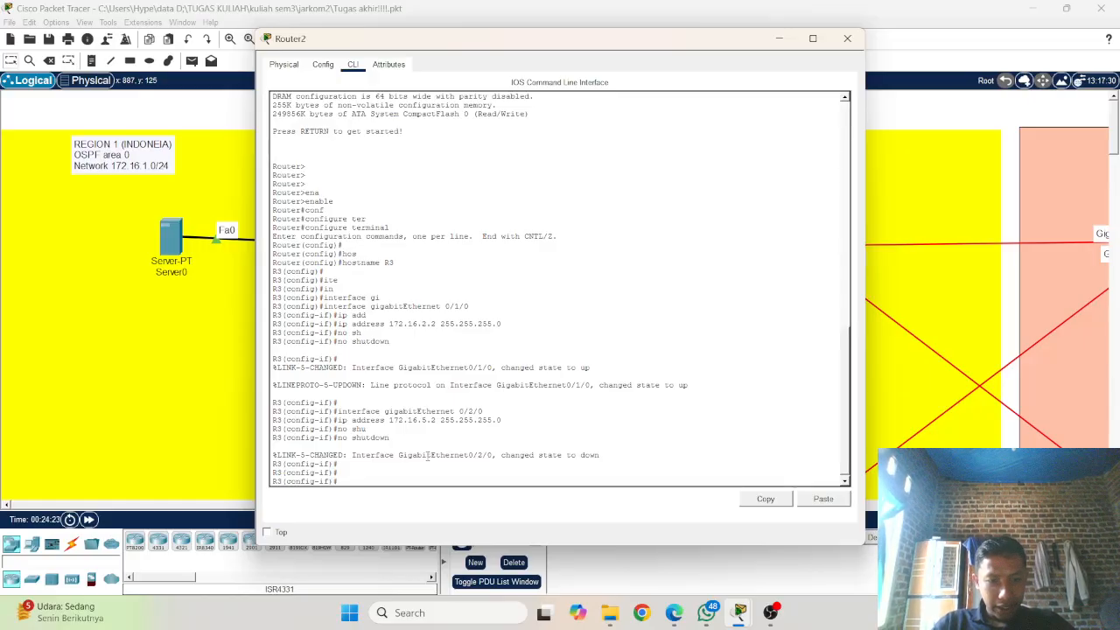
Step: Enter interface configuration mode for gigabitEthernet 0/0 on Router2 by reusing the earlier interface command
key(Up)
key(Up)
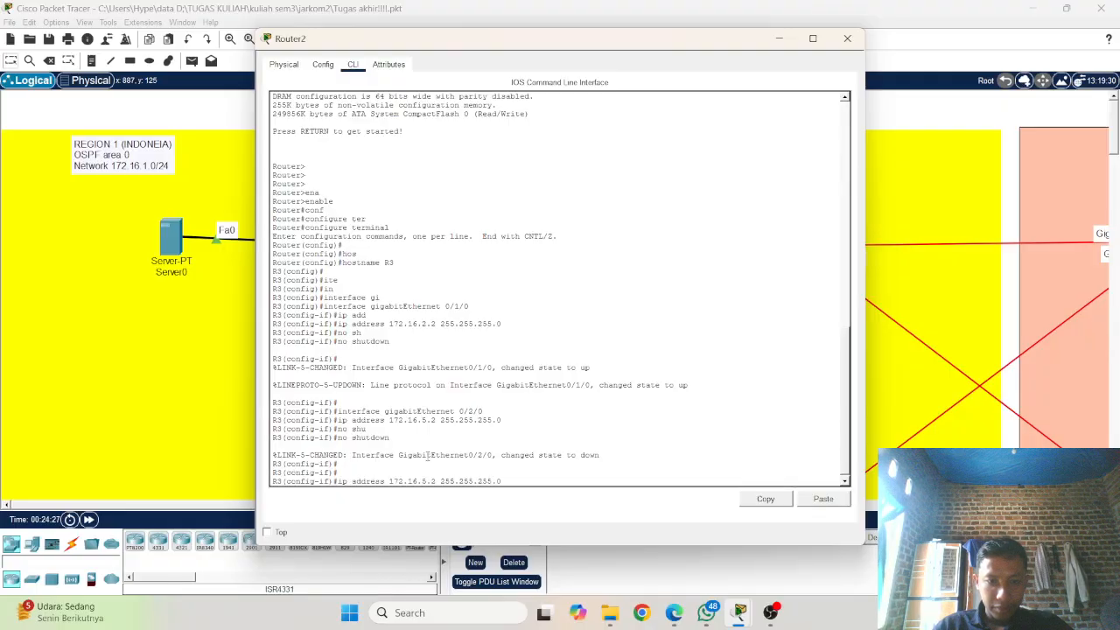
key(Up)
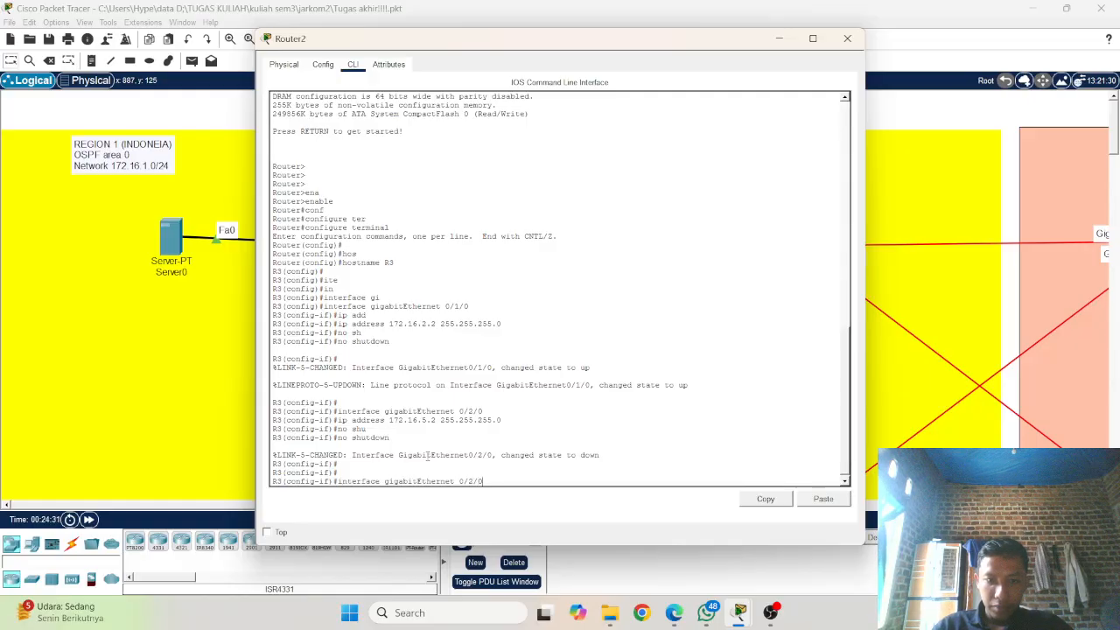
key(BackSpace)
key(BackSpace)
key(BackSpace)
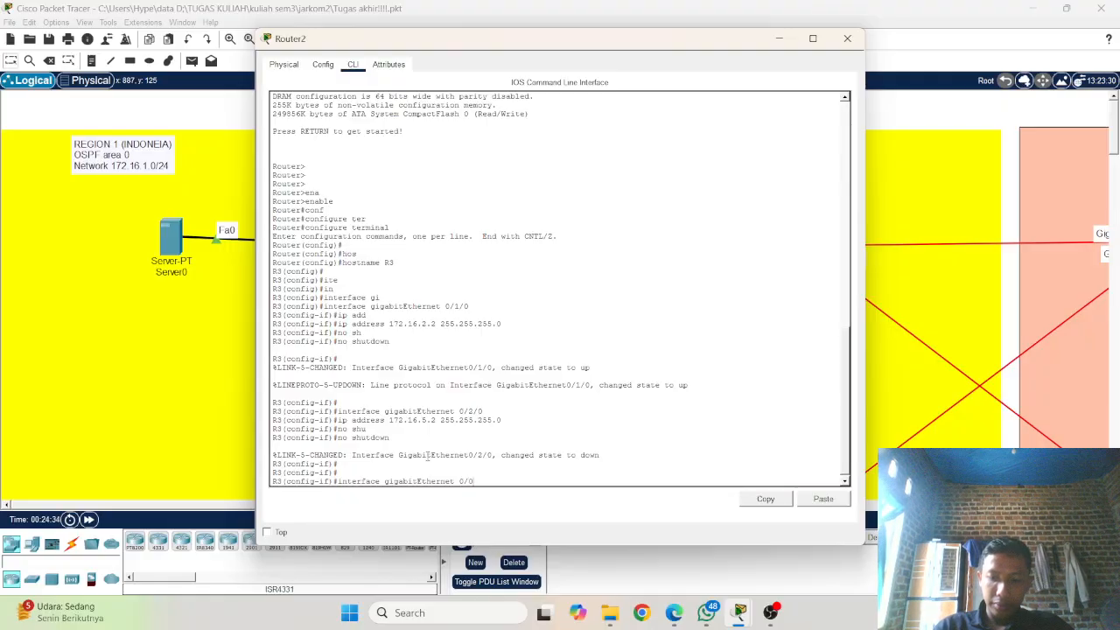
text(0)
key(Return)
Step: Assign IP address 172.16.4.2 with subnet mask 255.255.255.0 to gigabitEthernet 0/0 by editing the previous address command
key(Up)
key(Up)
key(Up)
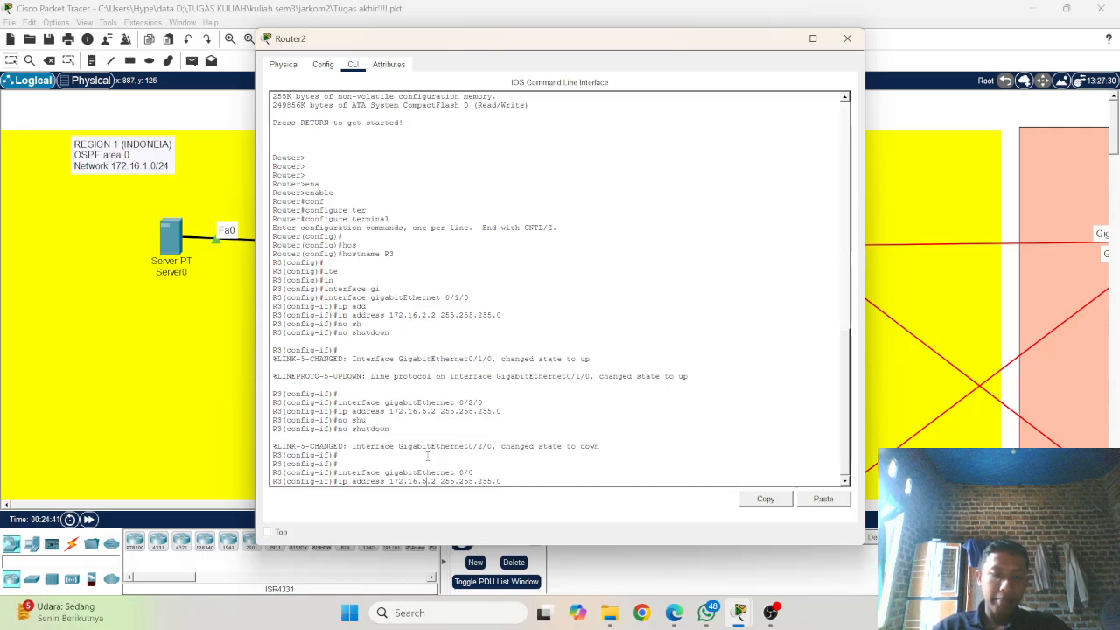
key(BackSpace)
text(4)
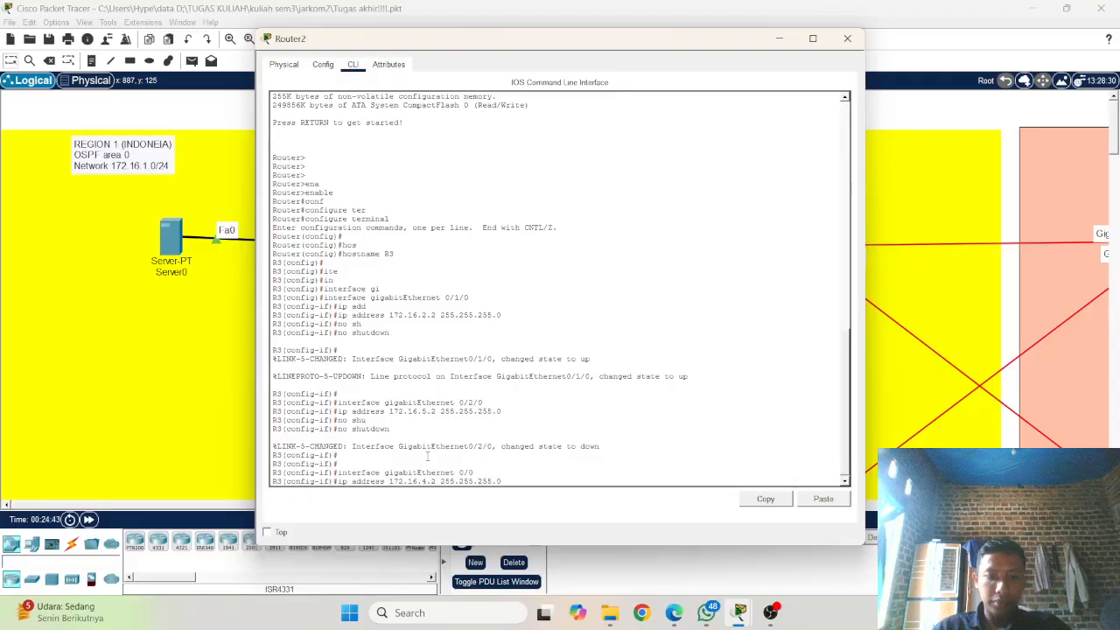
key(Return)
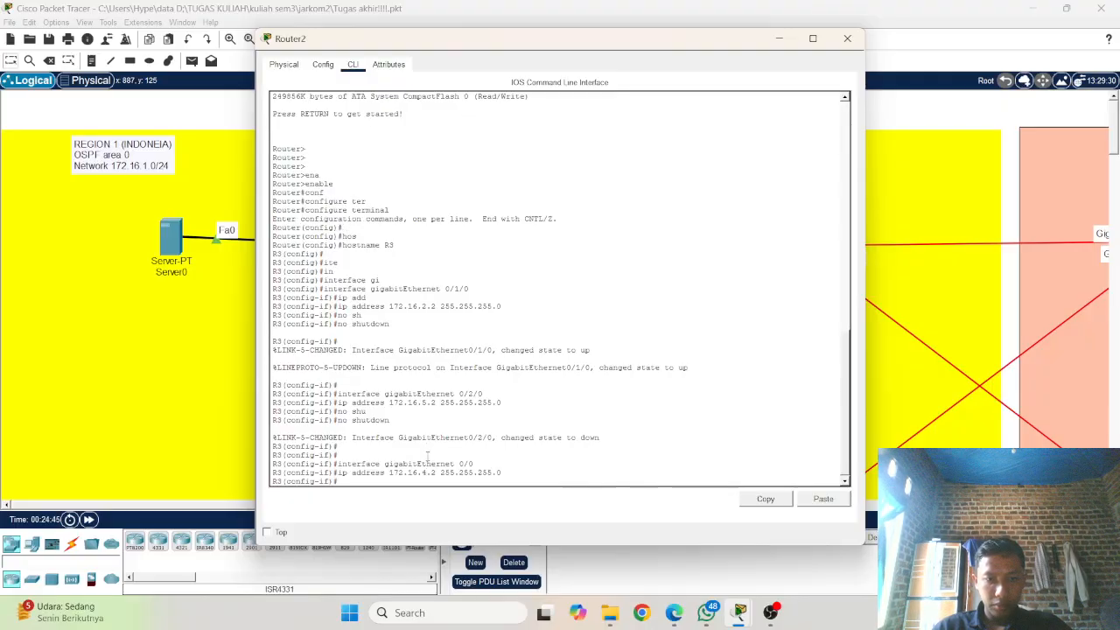
Step: Enable gigabitEthernet 0/0 on Router2 with no shutdown
text(n)
text(o shu)
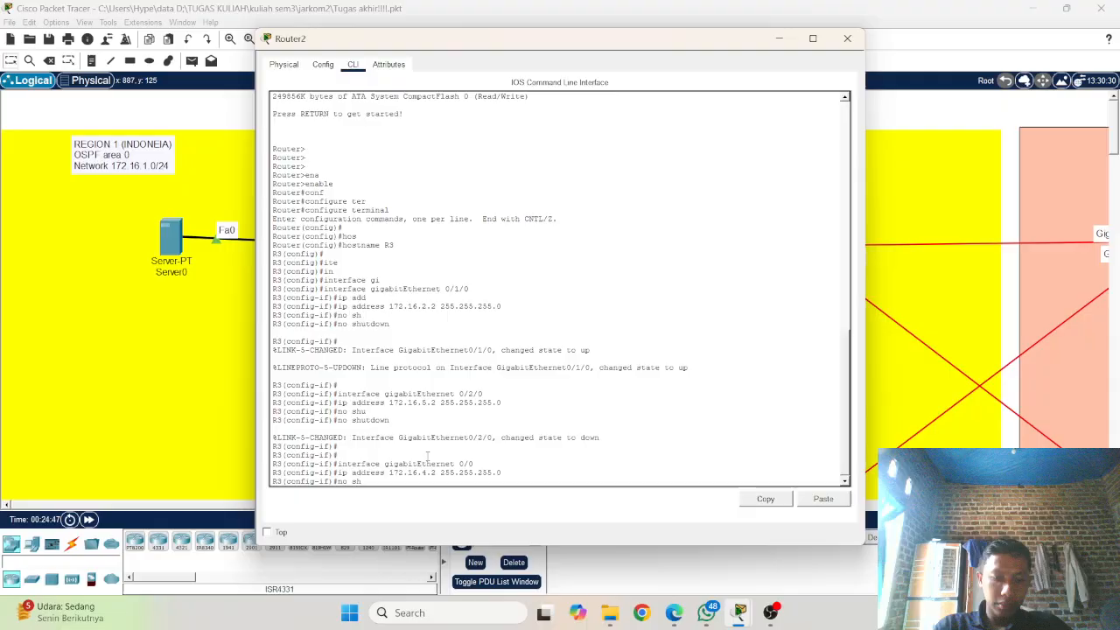
key(Tab)
key(Return)
key(Return)
key(Return)
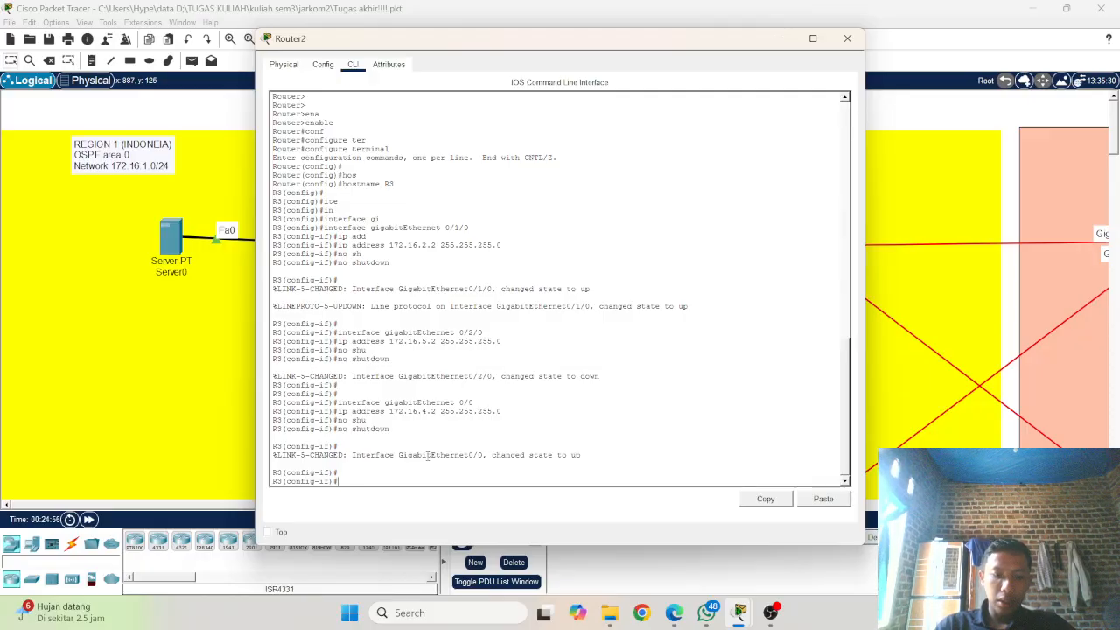
Step: Switch to interface configuration mode for gigabitEthernet 0/0/0 on Router2 by editing the recalled interface command
key(Up)
key(Up)
key(Up)
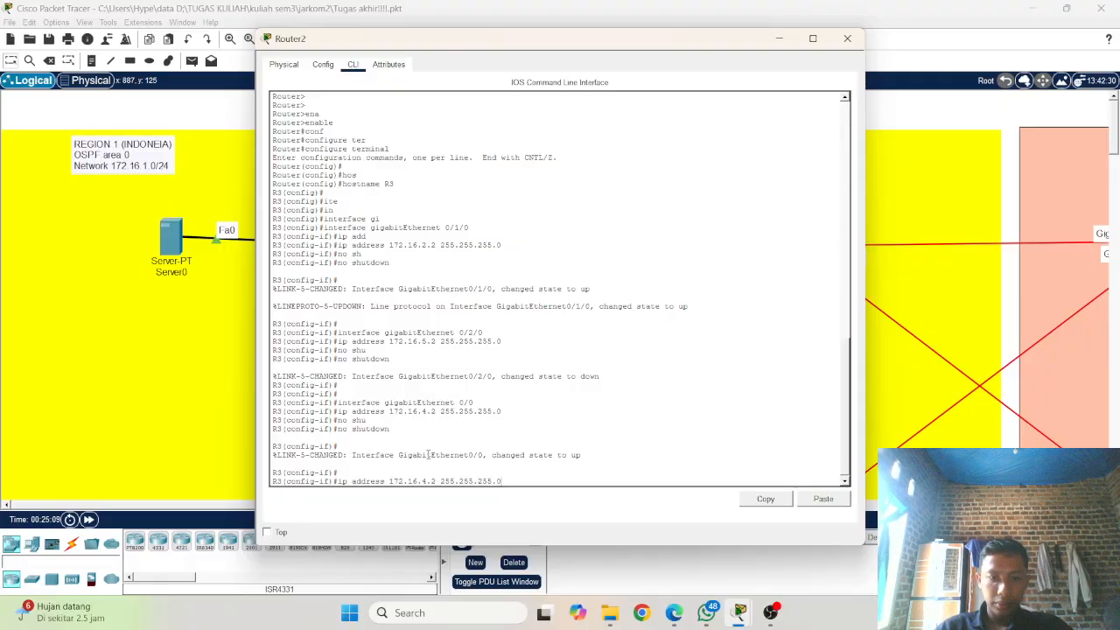
key(Up)
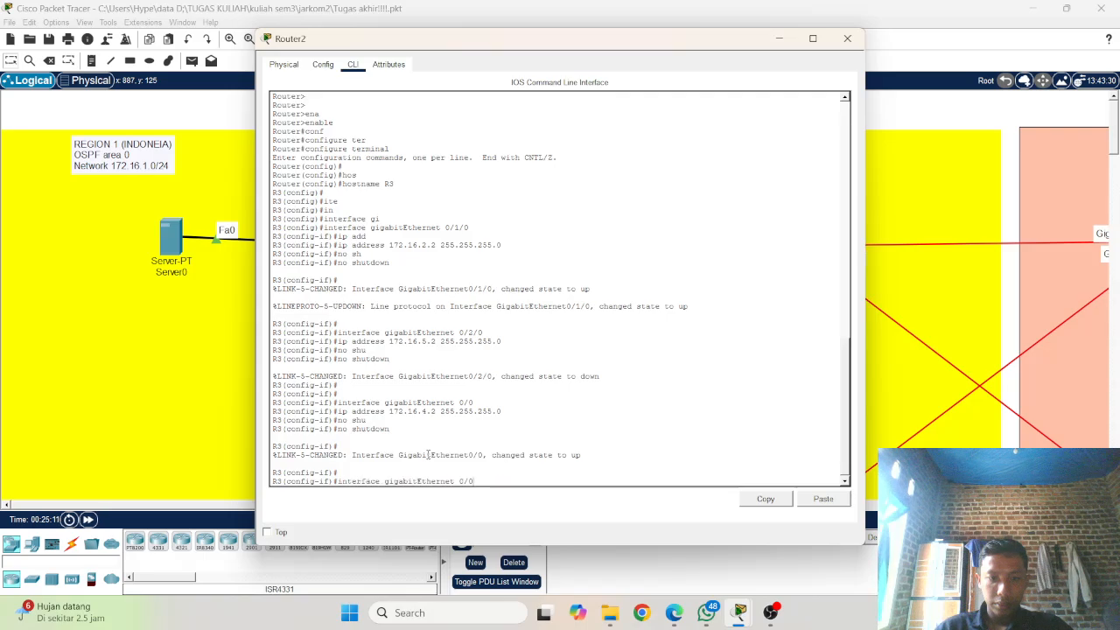
key(BackSpace)
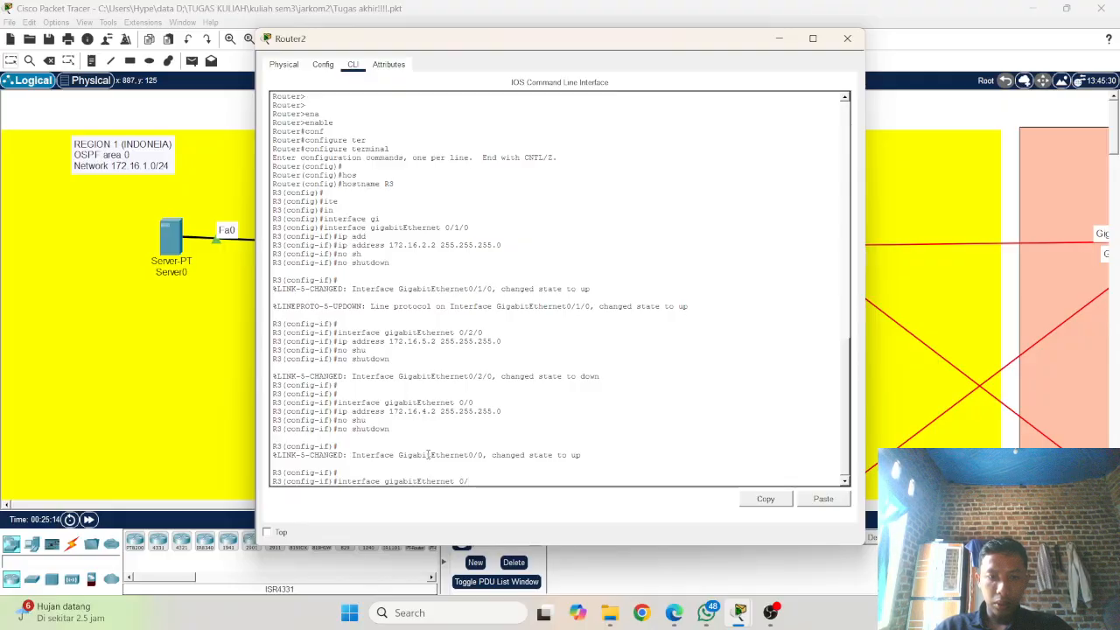
text(0/0/0)
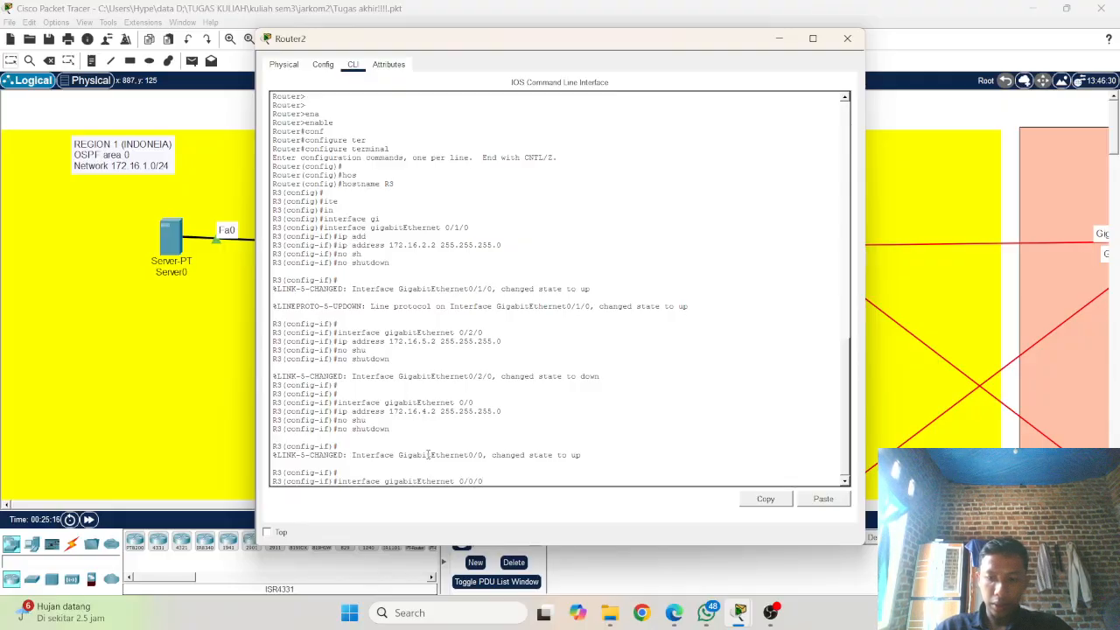
key(Return)
Step: Assign IP address 172.16.6.1 with subnet mask 255.255.255.0 to gigabitEthernet 0/0/0 by editing the recalled address command
key(Up)
key(Up)
key(Up)
key(Up)
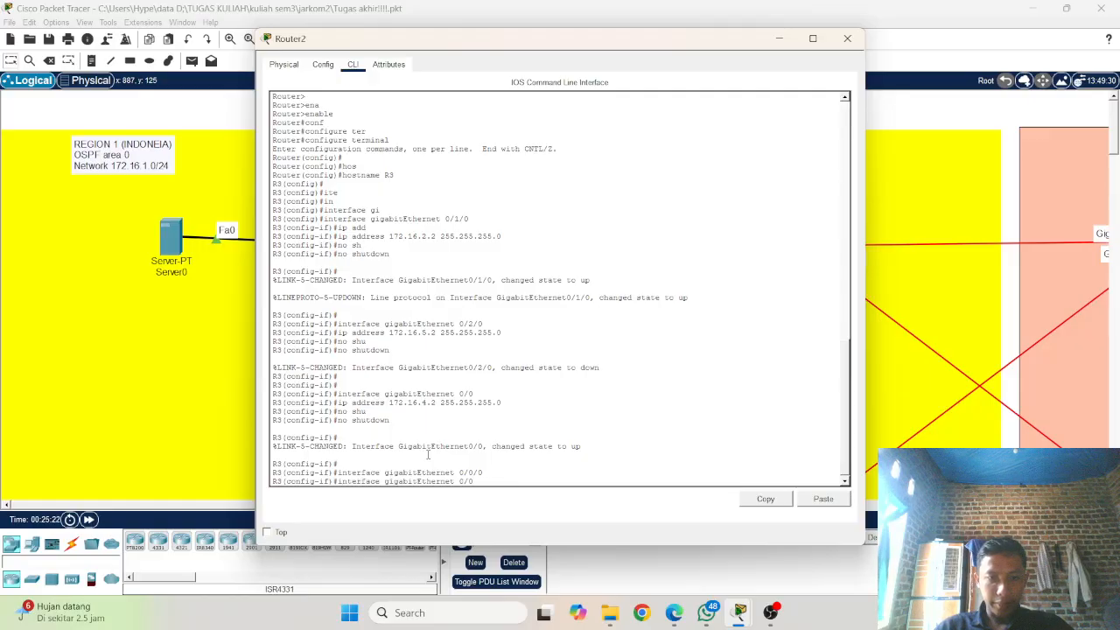
key(Left)
key(Left)
key(Left)
key(Left)
key(Left)
key(Left)
key(Left)
key(Left)
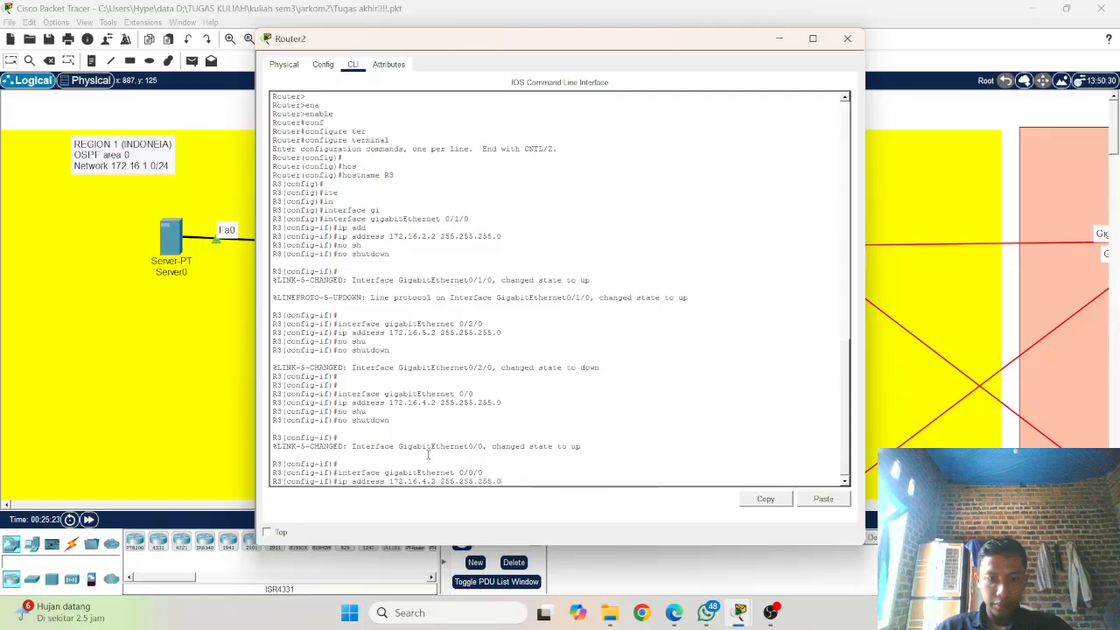
key(Left)
key(Left)
key(Delete)
text(1)
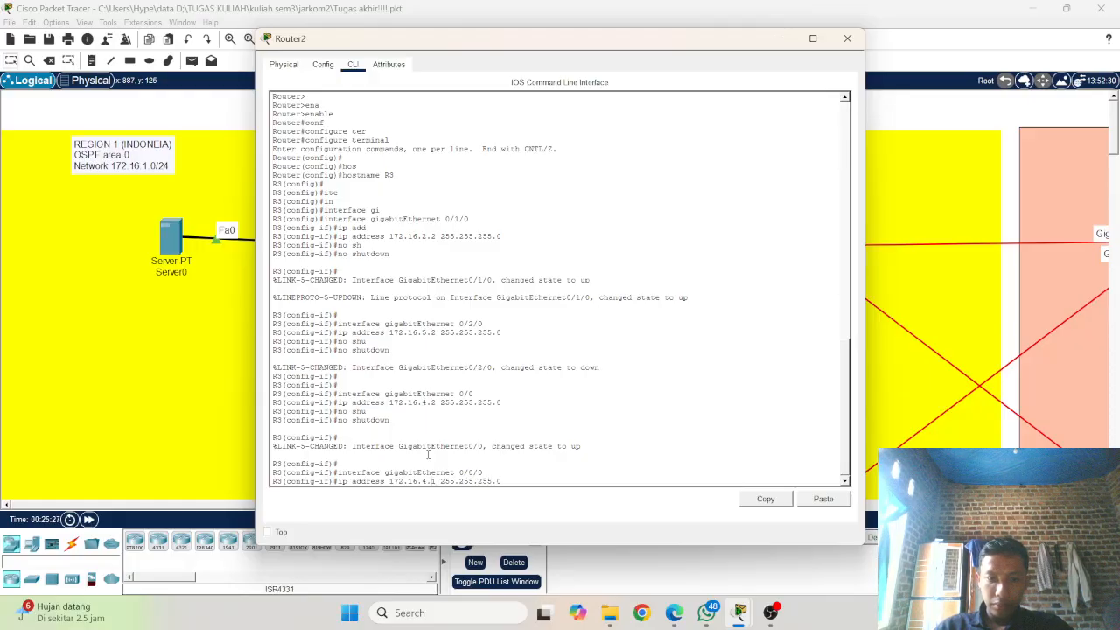
key(BackSpace)
text(6)
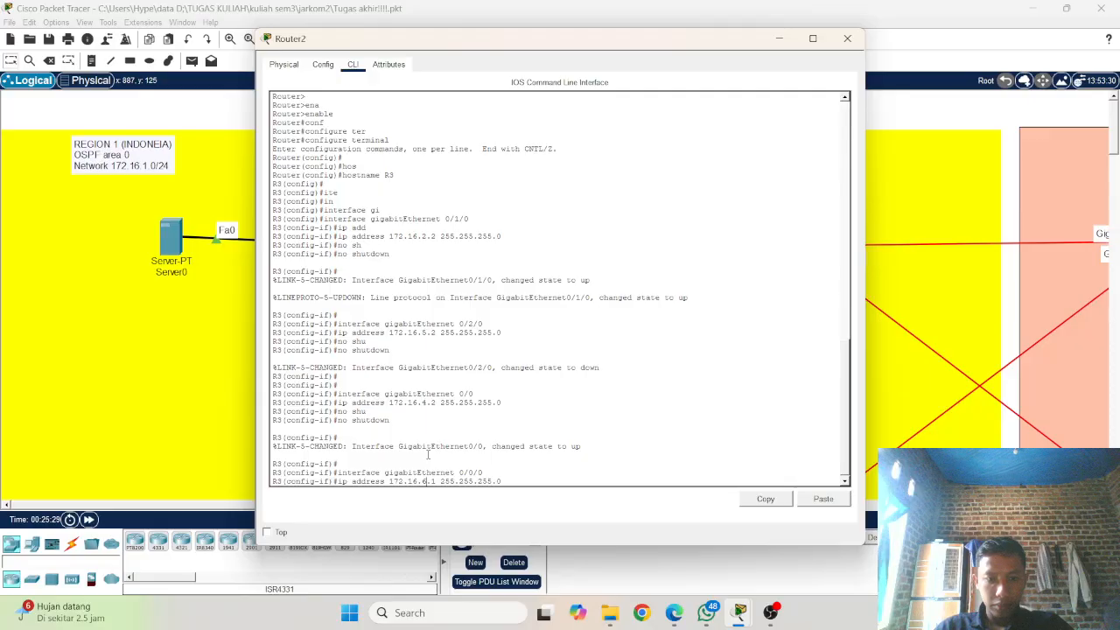
key(Return)
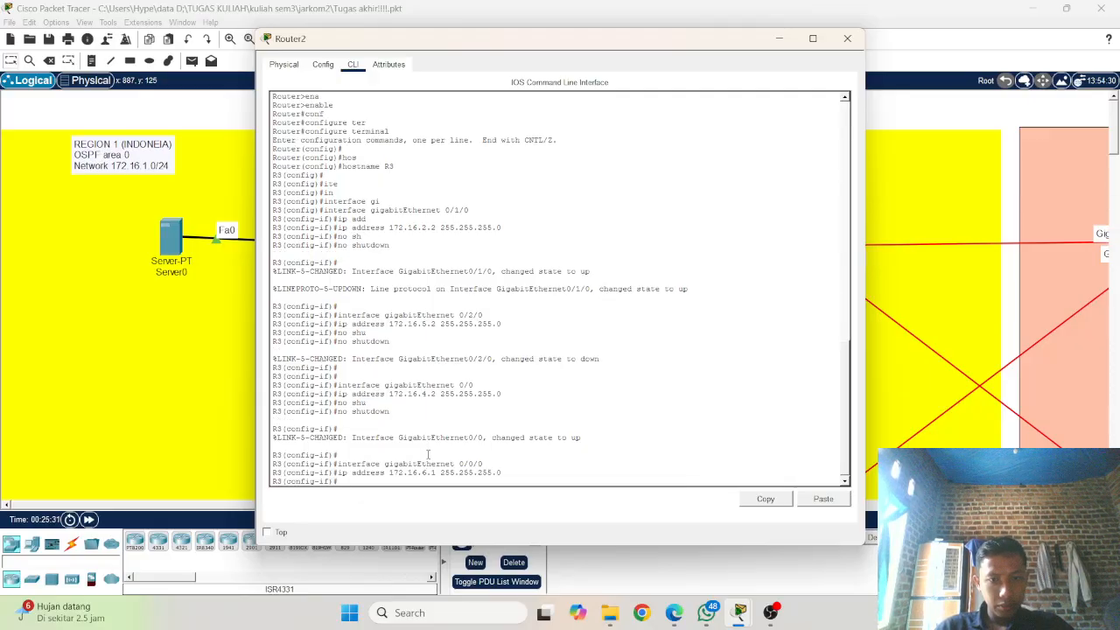
Step: Enable gigabitEthernet 0/0/0 on Router2 with no shutdown
key(Return)
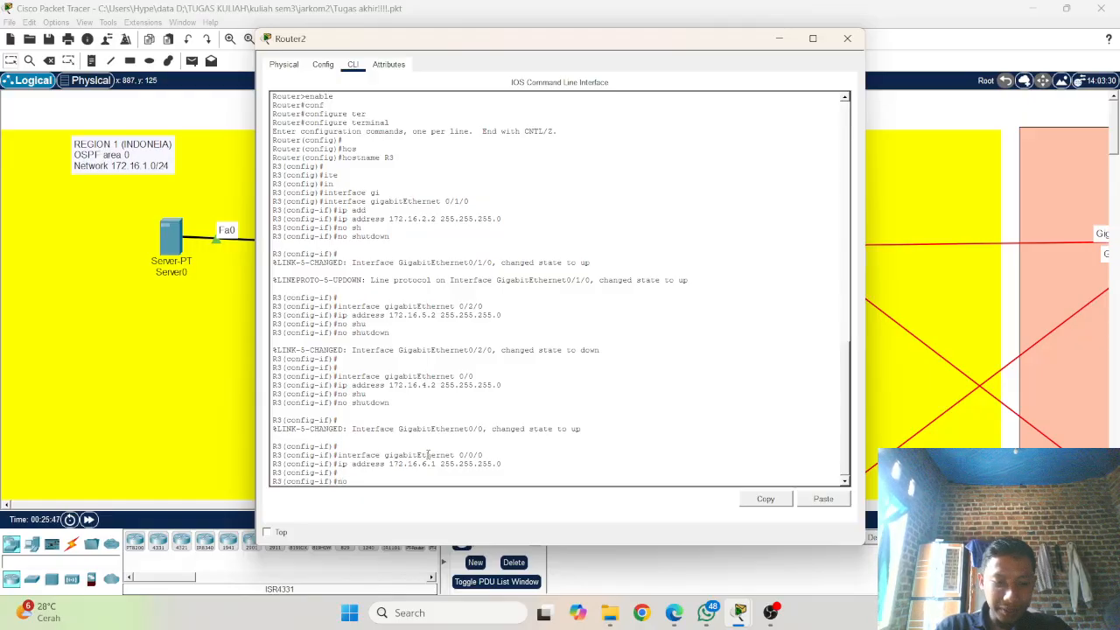
text(shu)
key(Return)
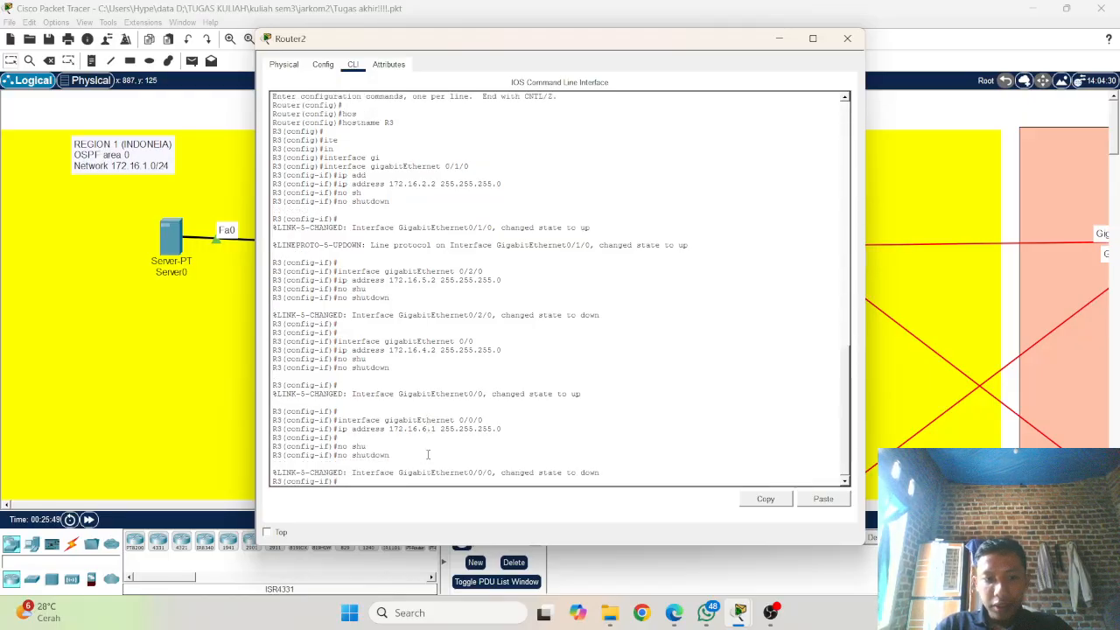
key(Return)
key(Return)
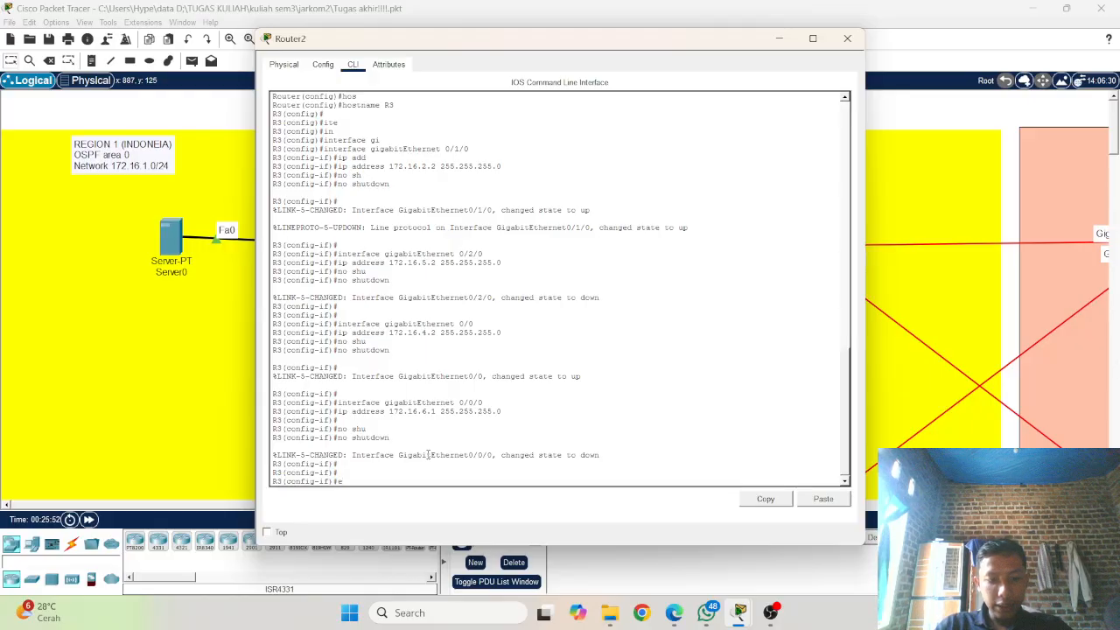
Step: Exit interface configuration mode and enter router configuration for OSPF process 1 on Router2
text(ex)
key(Tab)
key(Return)
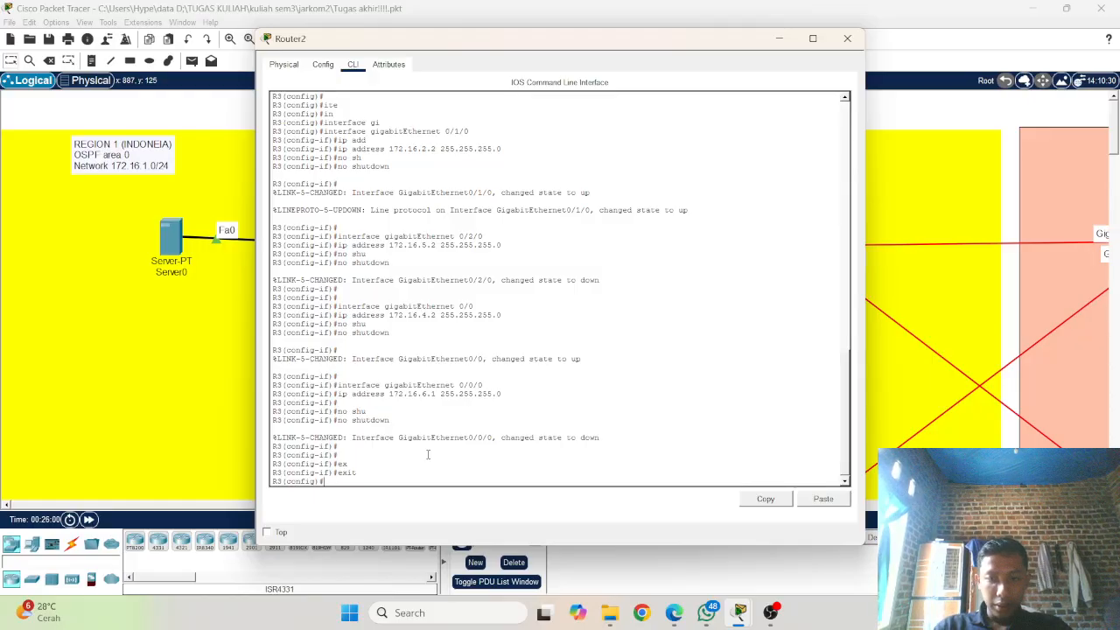
text(rou)
key(Tab)
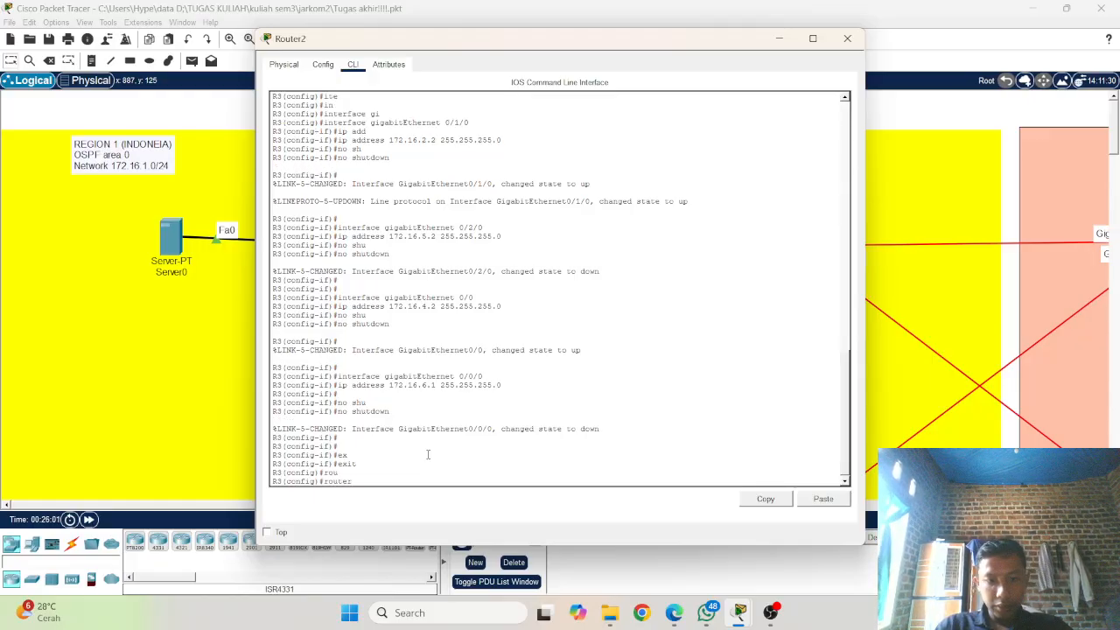
text(os)
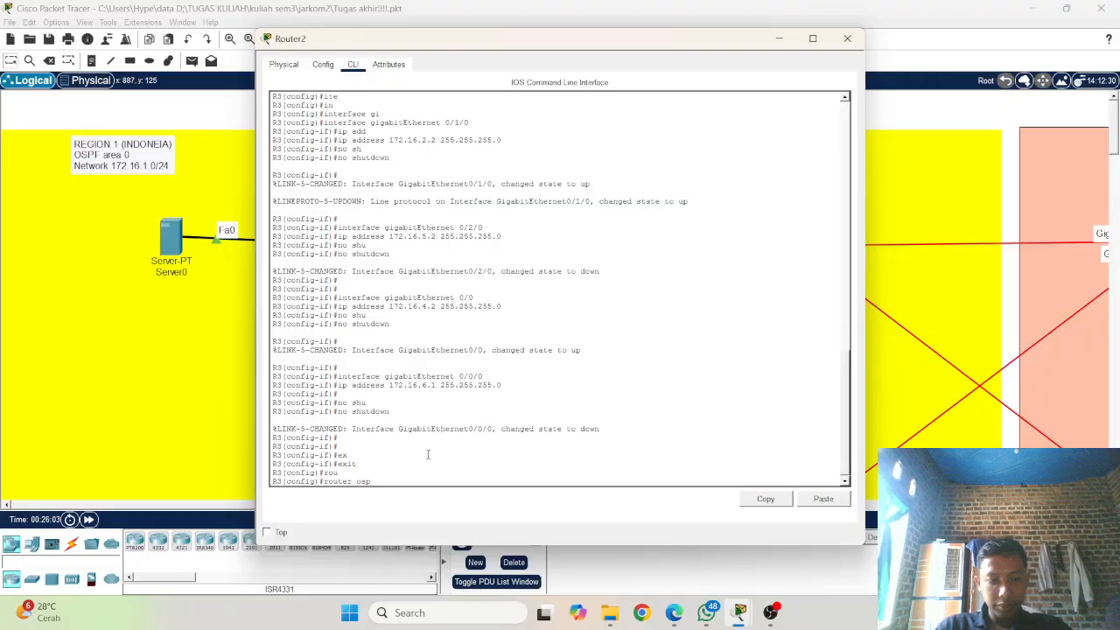
text(p)
key(Tab)
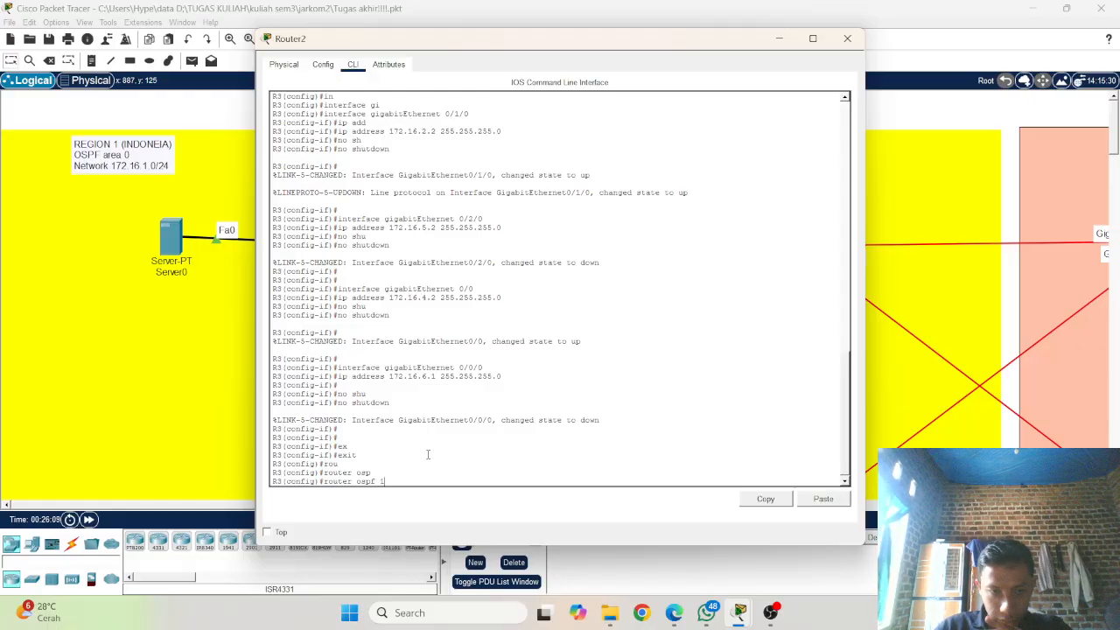
key(Return)
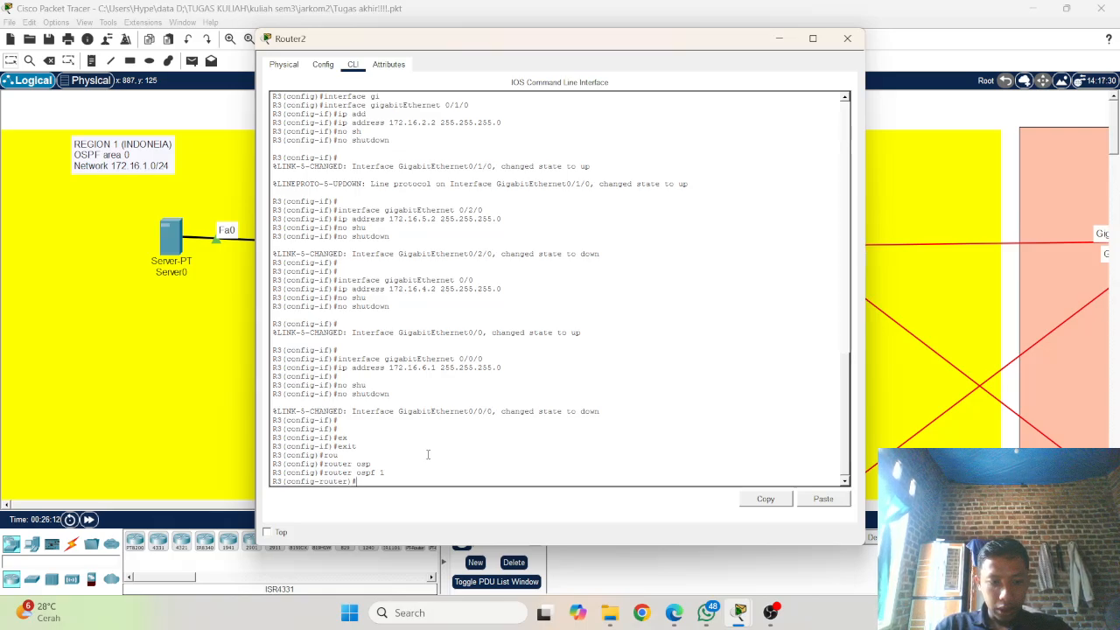
Step: Set the OSPF router ID of Router2 to 1.1.1.3
text(rou)
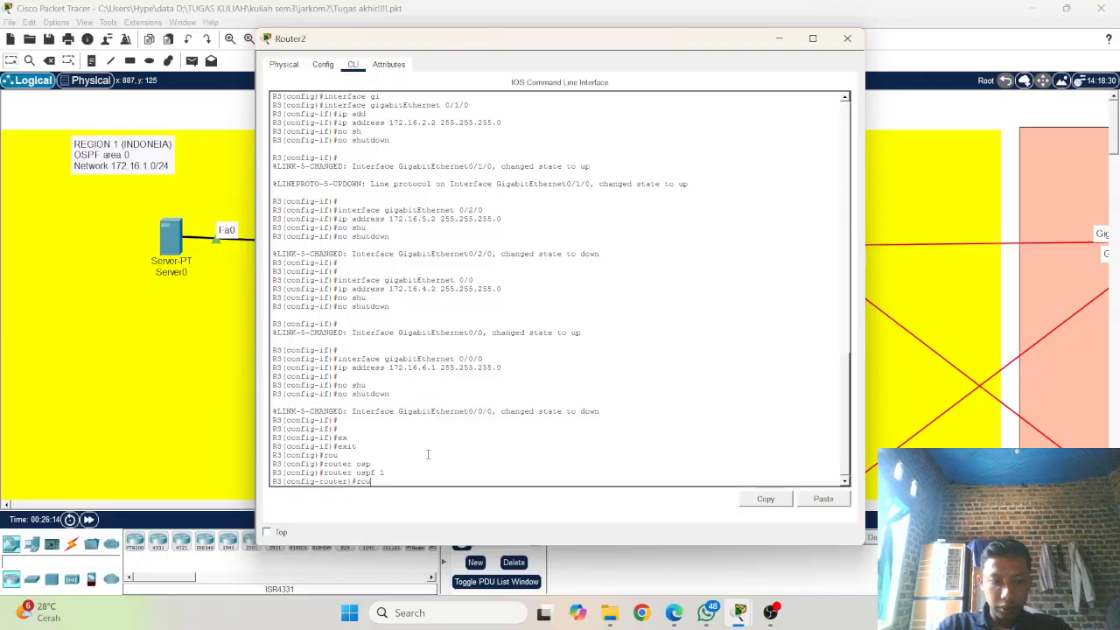
key(Tab)
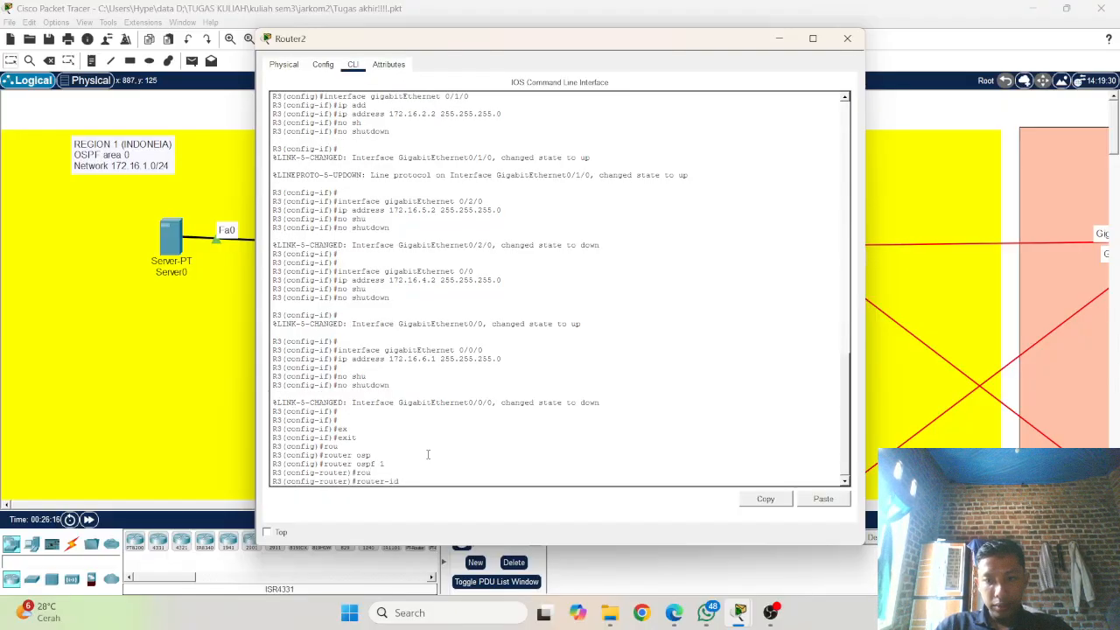
text(1.)
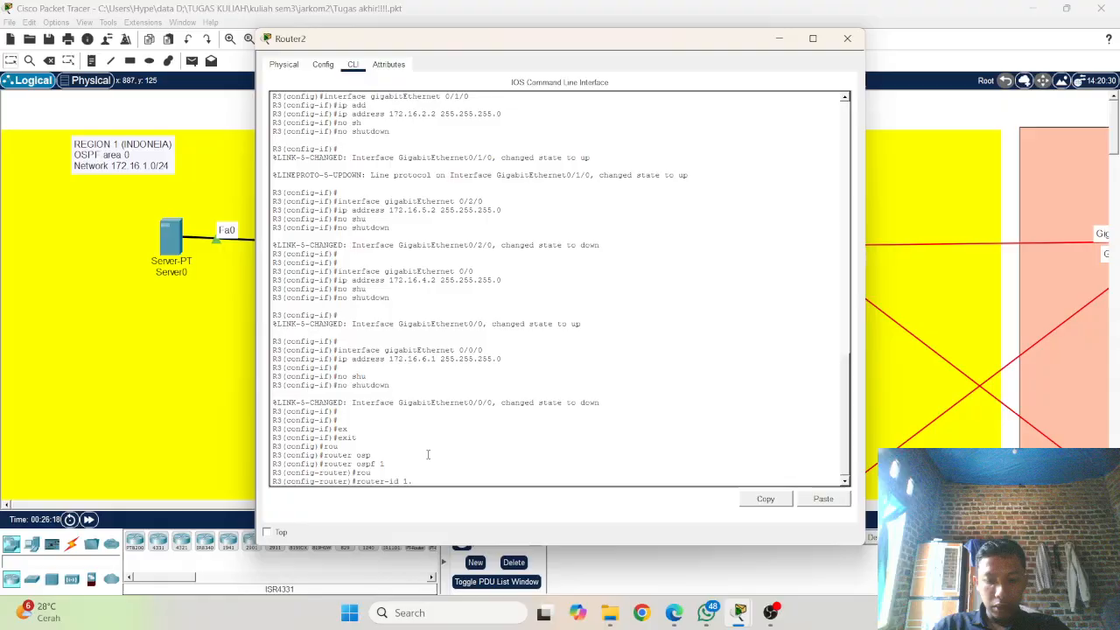
text(1.1.)
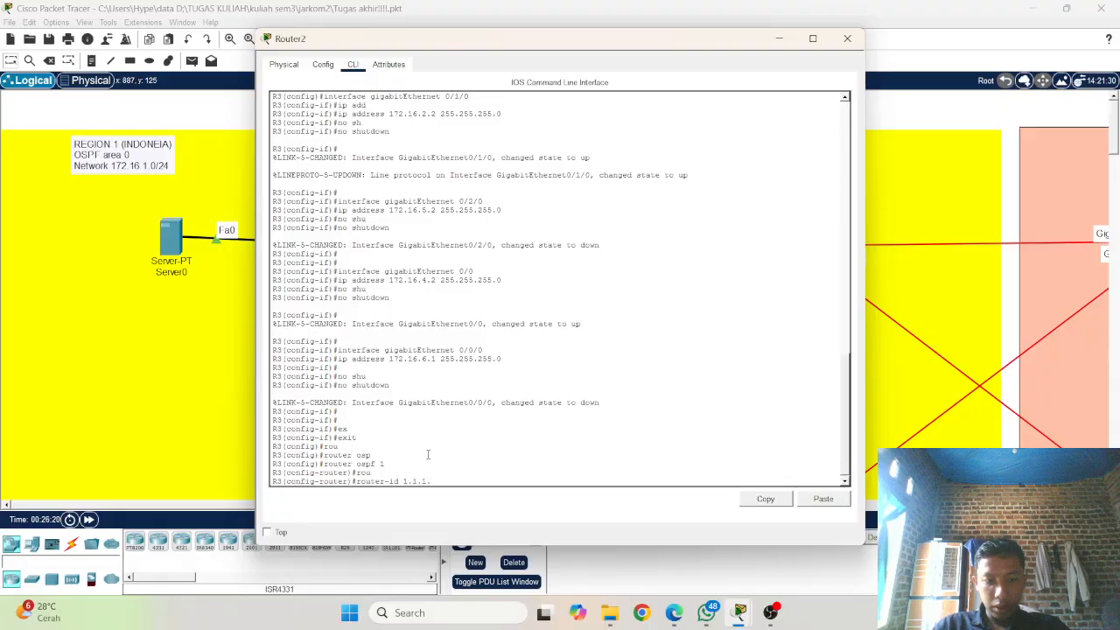
text(3)
key(Return)
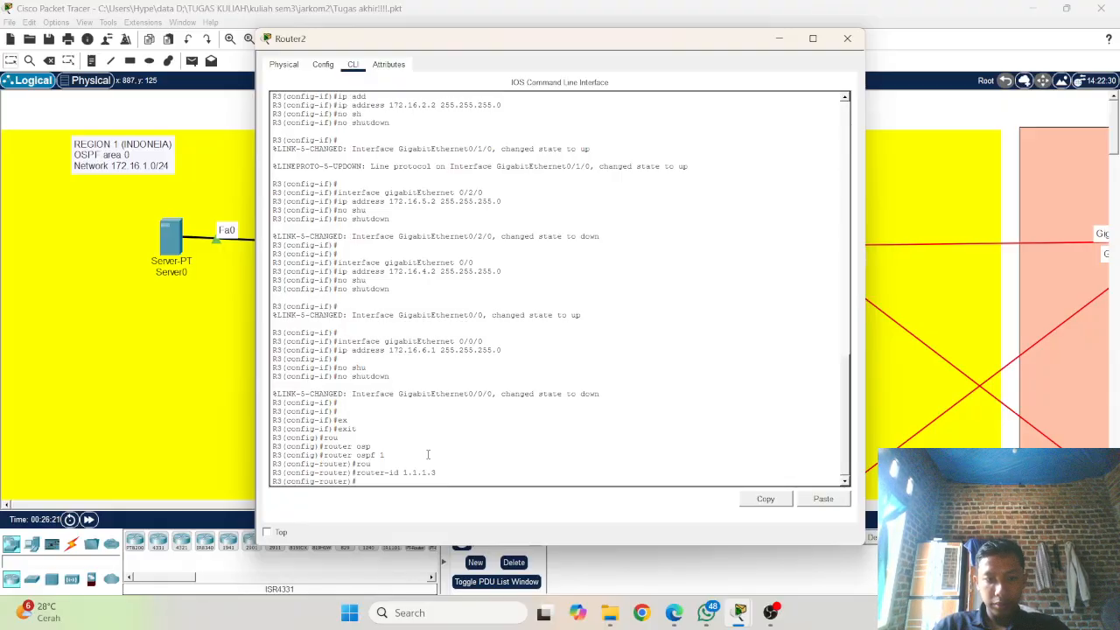
Step: Turn on logging of OSPF neighbour changes on Router2 with log-adjacency-changes
text(ne)
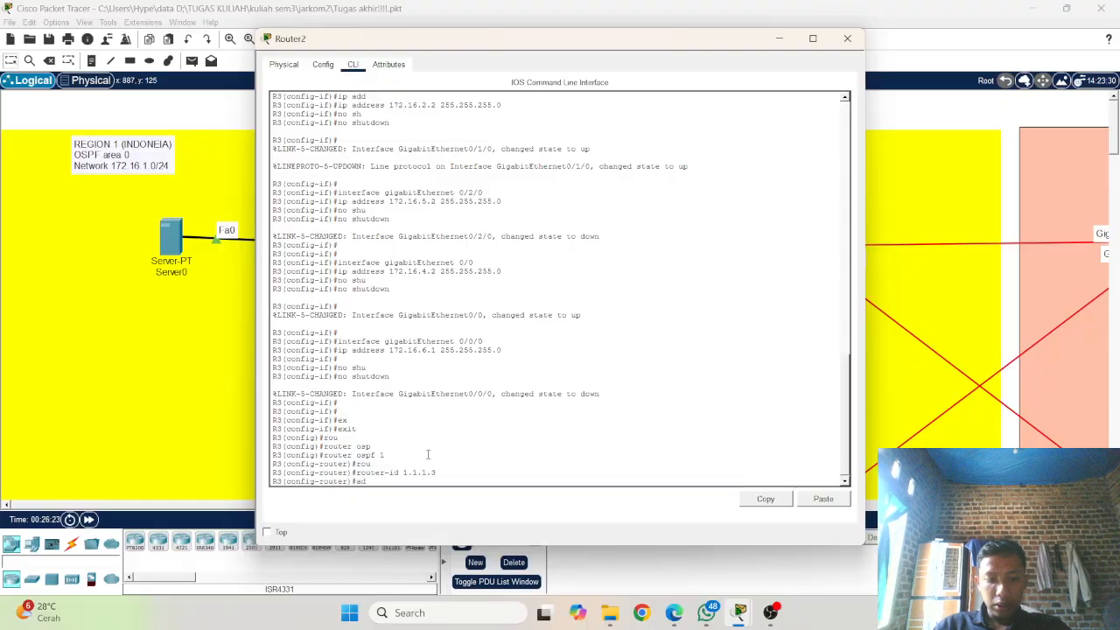
key(Tab)
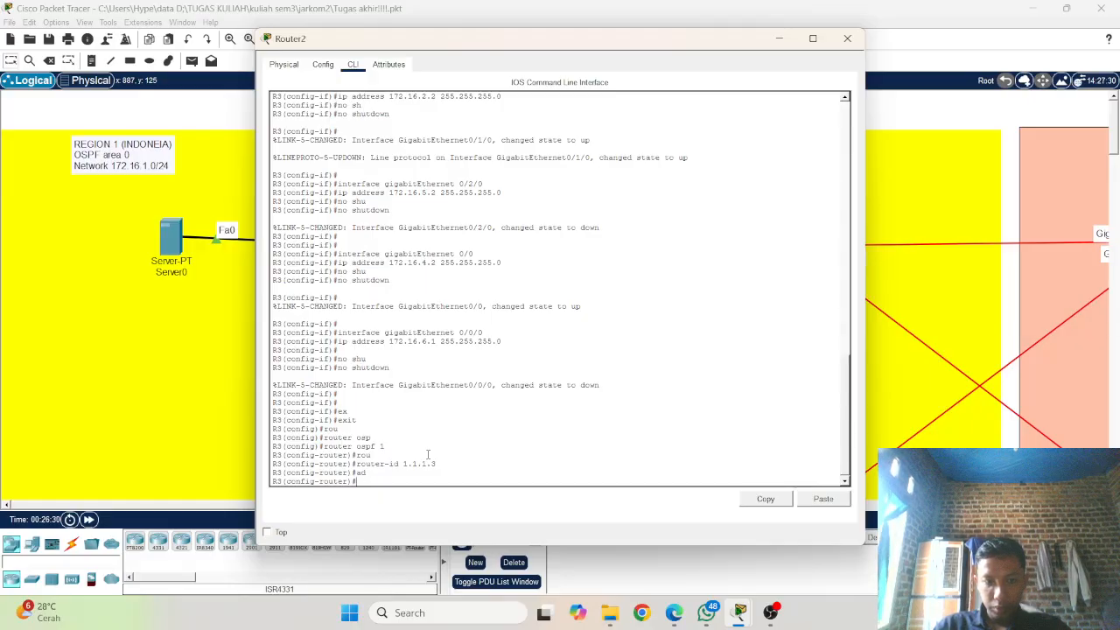
key(BackSpace)
key(BackSpace)
text(lo)
key(Tab)
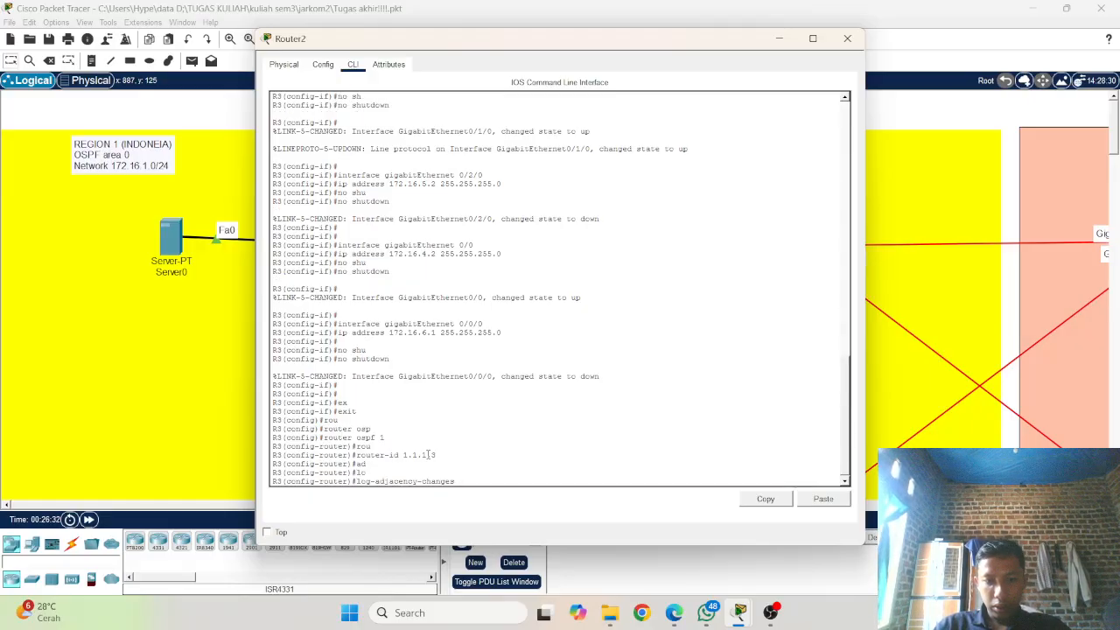
key(Return)
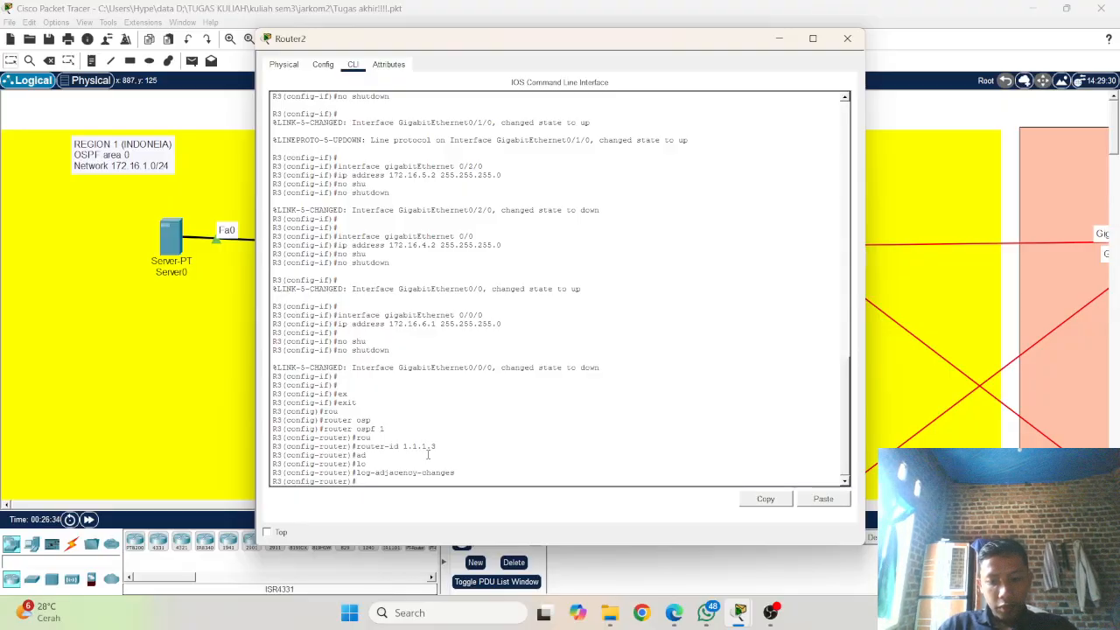
Step: Advertise network 172.16.2.0 with wildcard mask 0.0.0.255 in area 0 under OSPF process 1 on Router2
text(net)
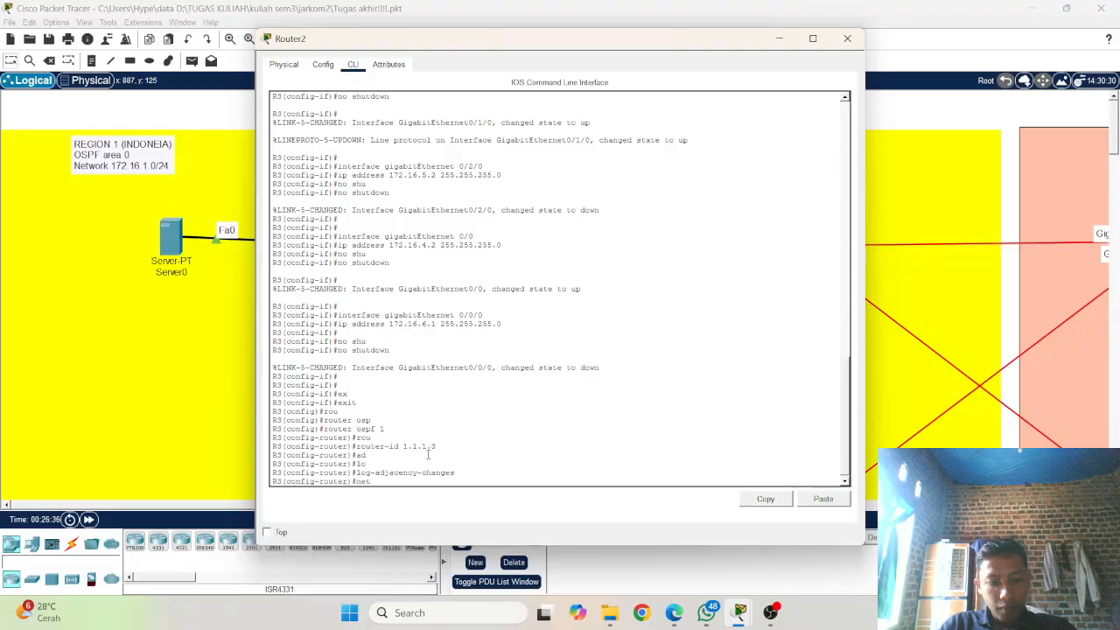
text(w)
key(Tab)
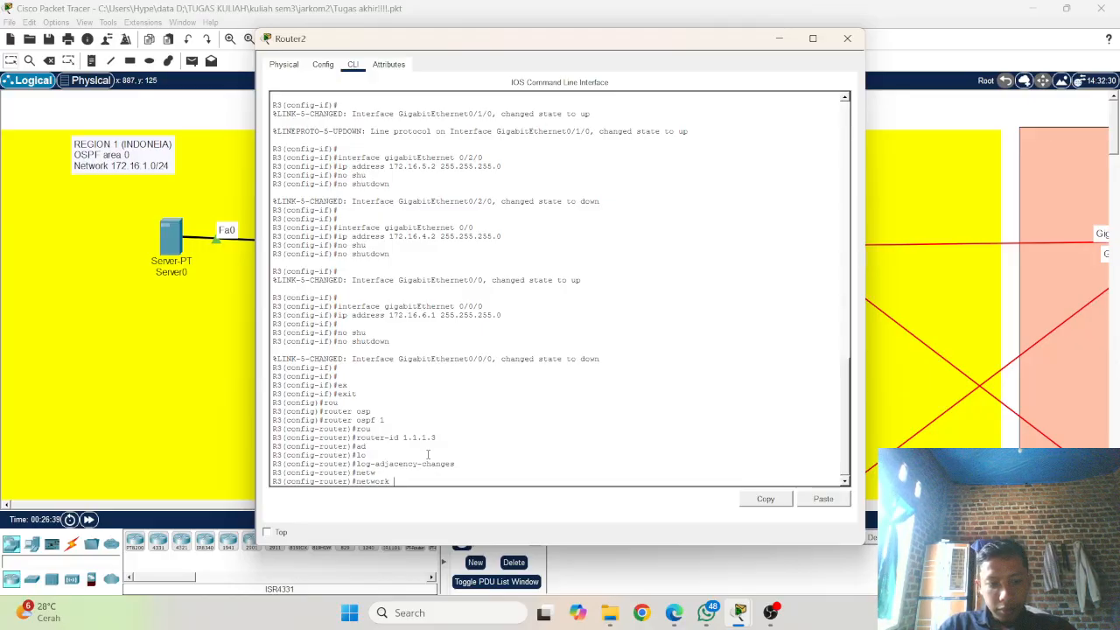
text(1)
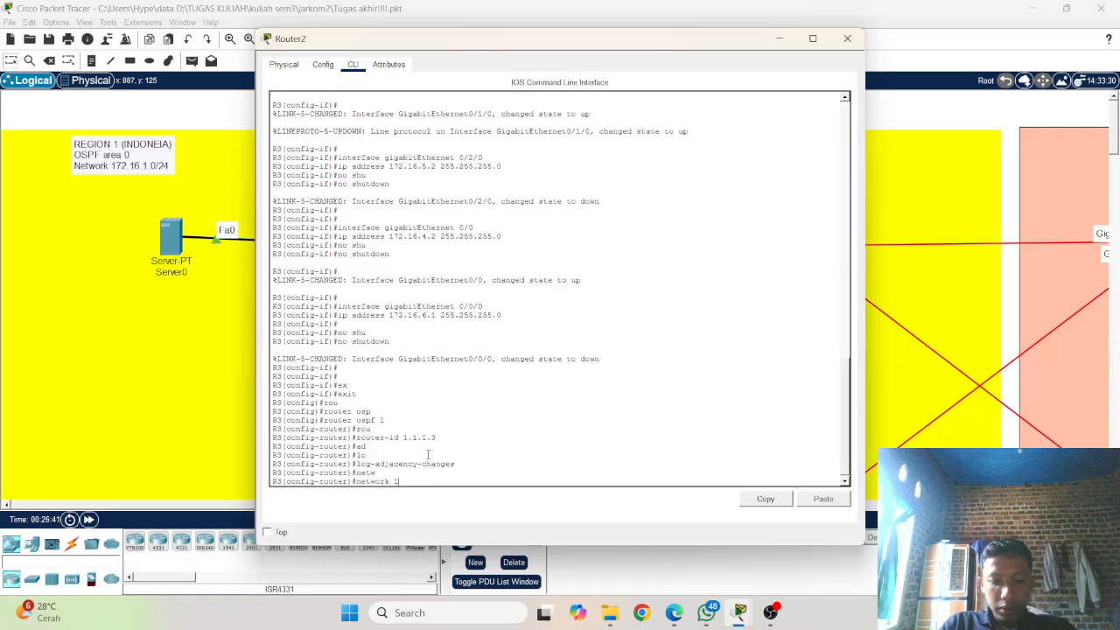
text(72)
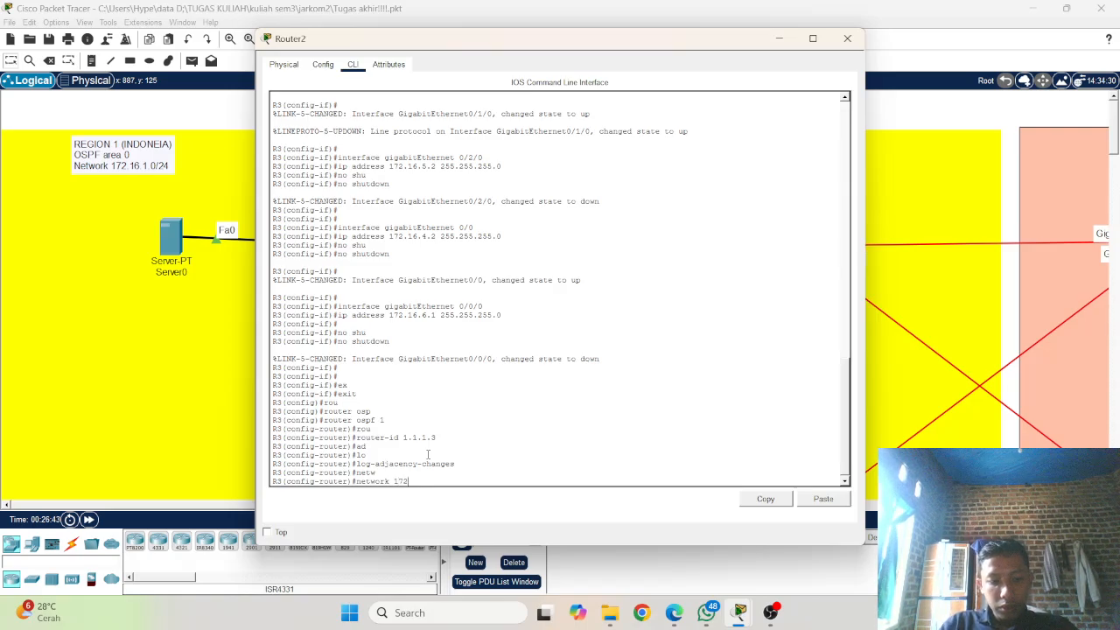
text(.16)
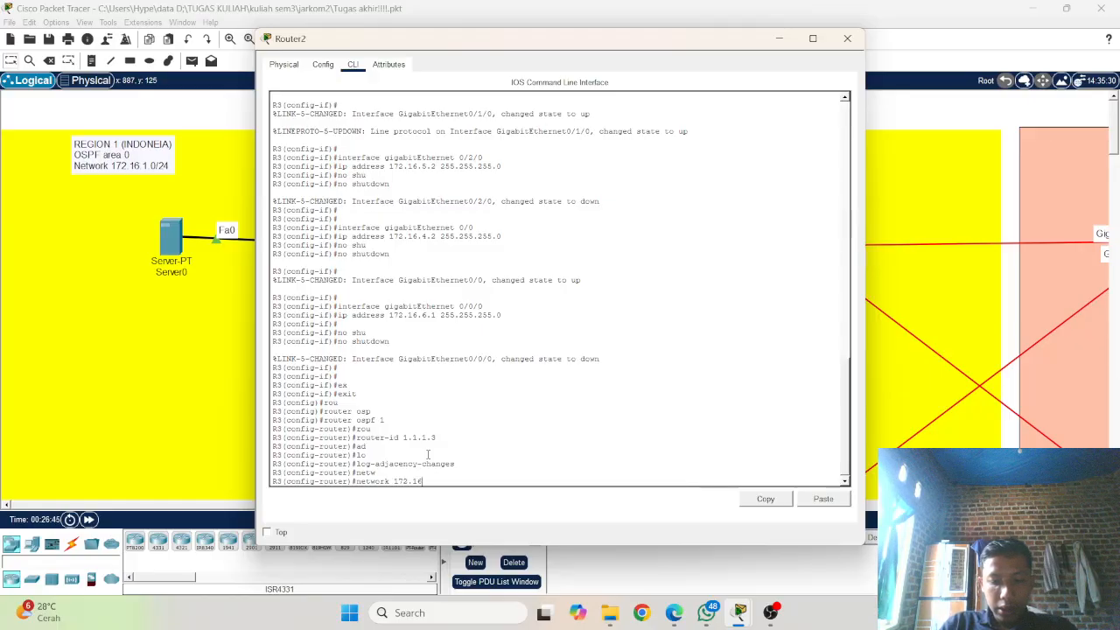
text(.)
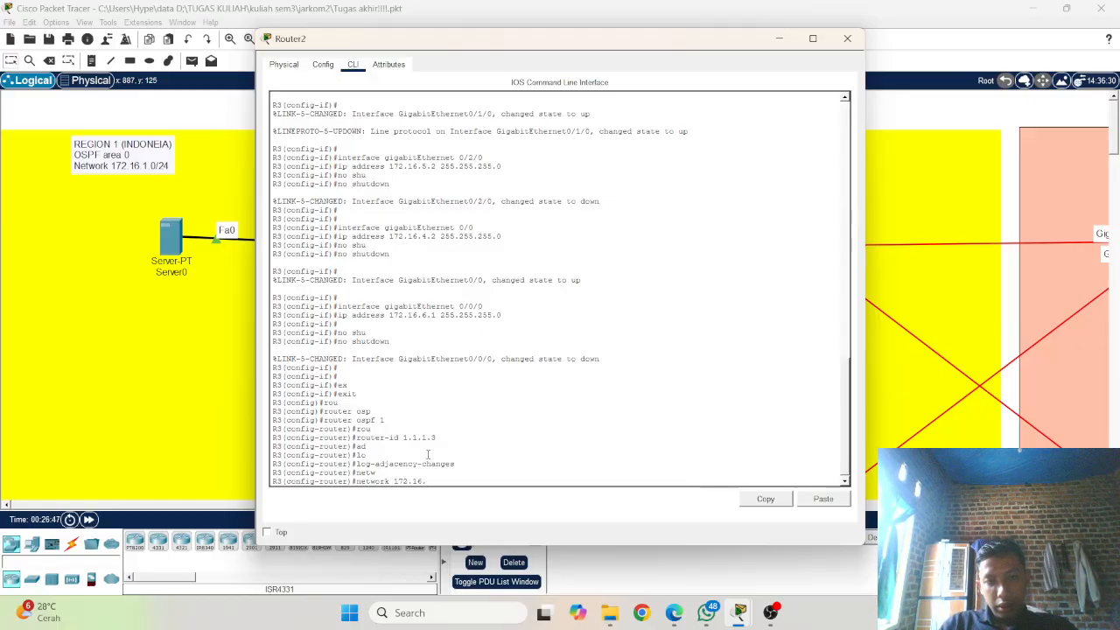
text(2)
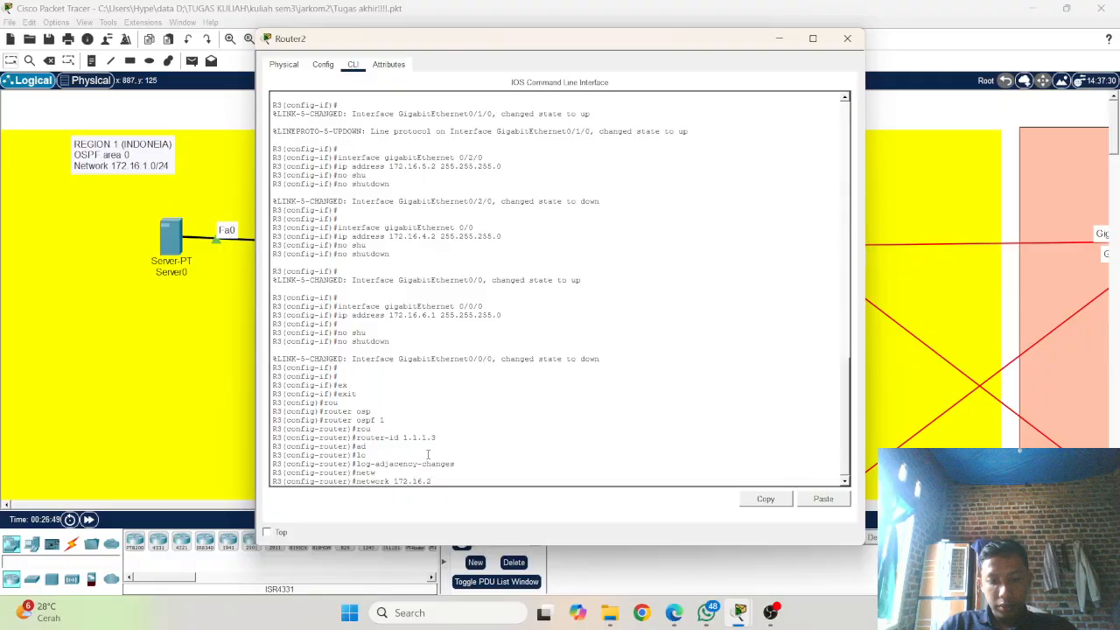
text(.0)
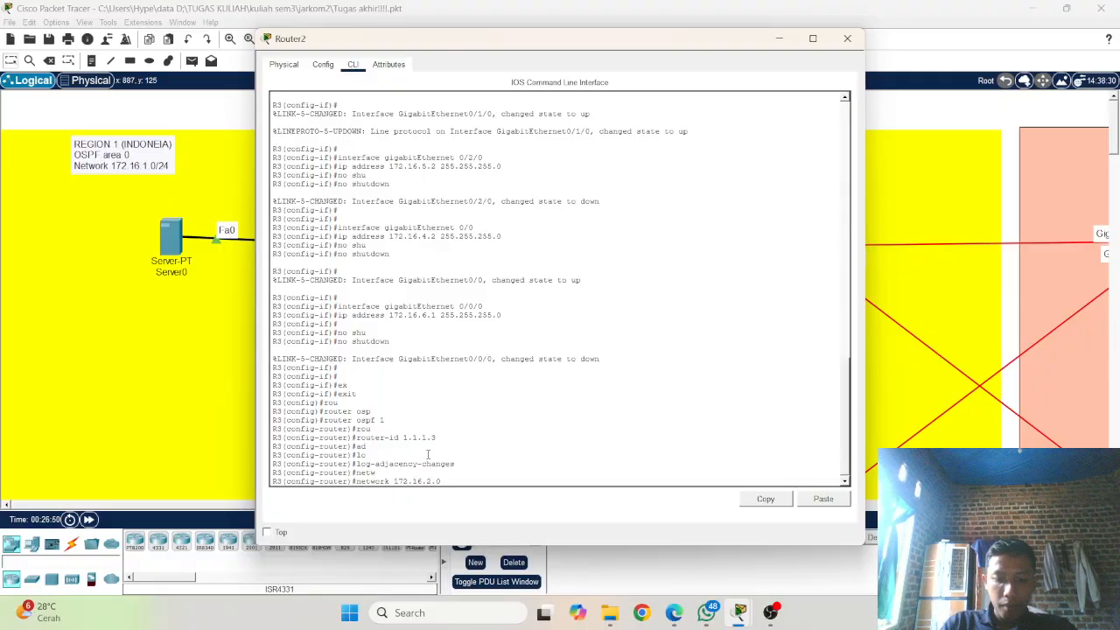
text( 0.)
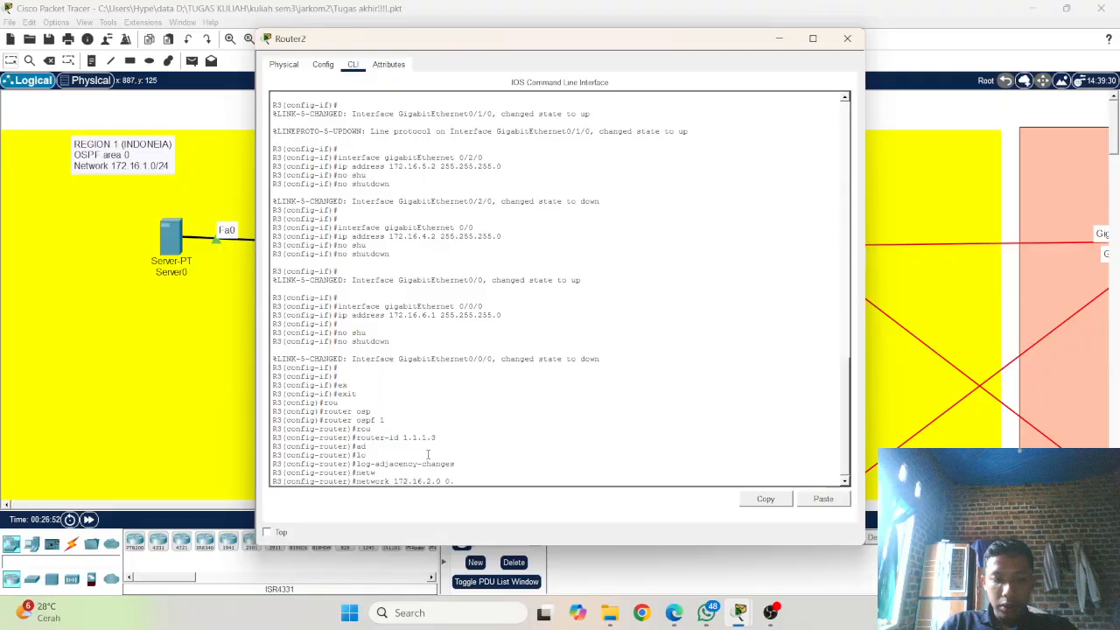
text(0.0)
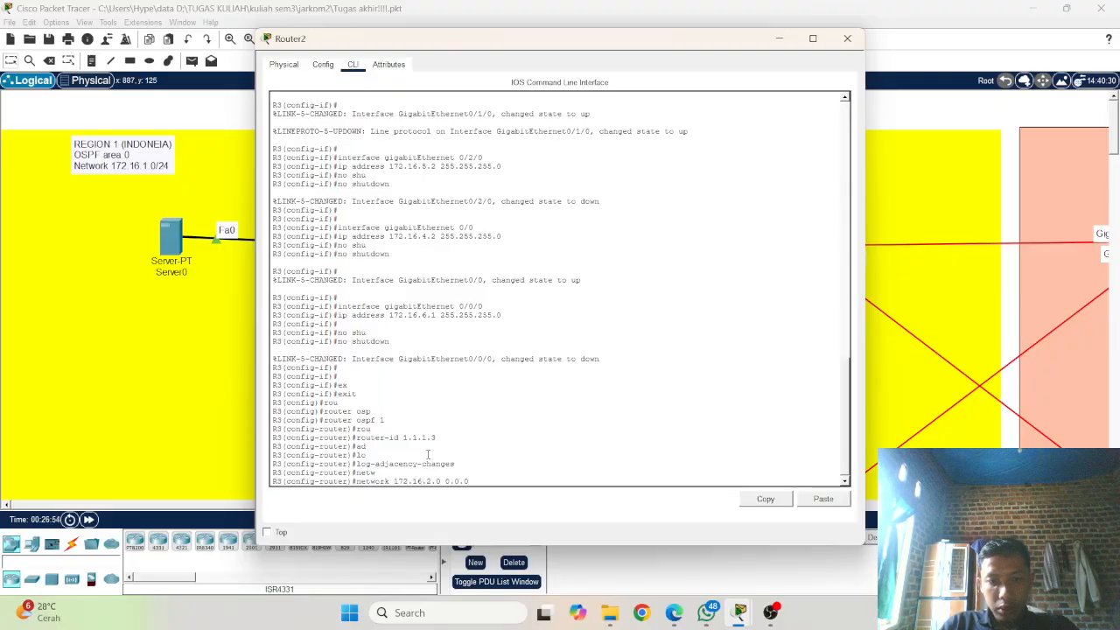
text(.255)
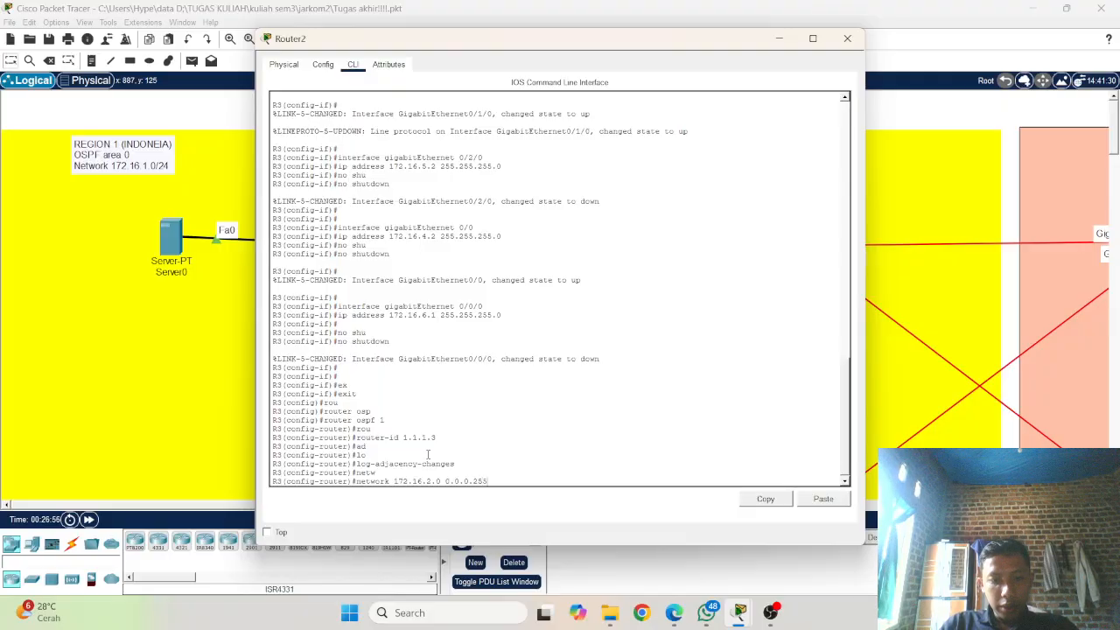
key(Return)
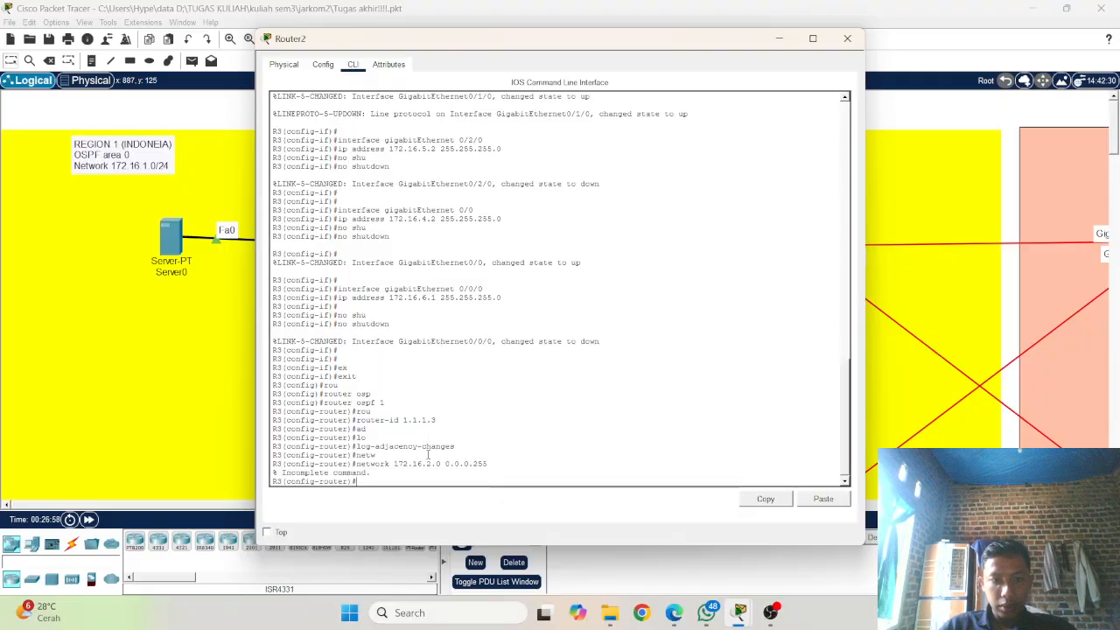
key(Up)
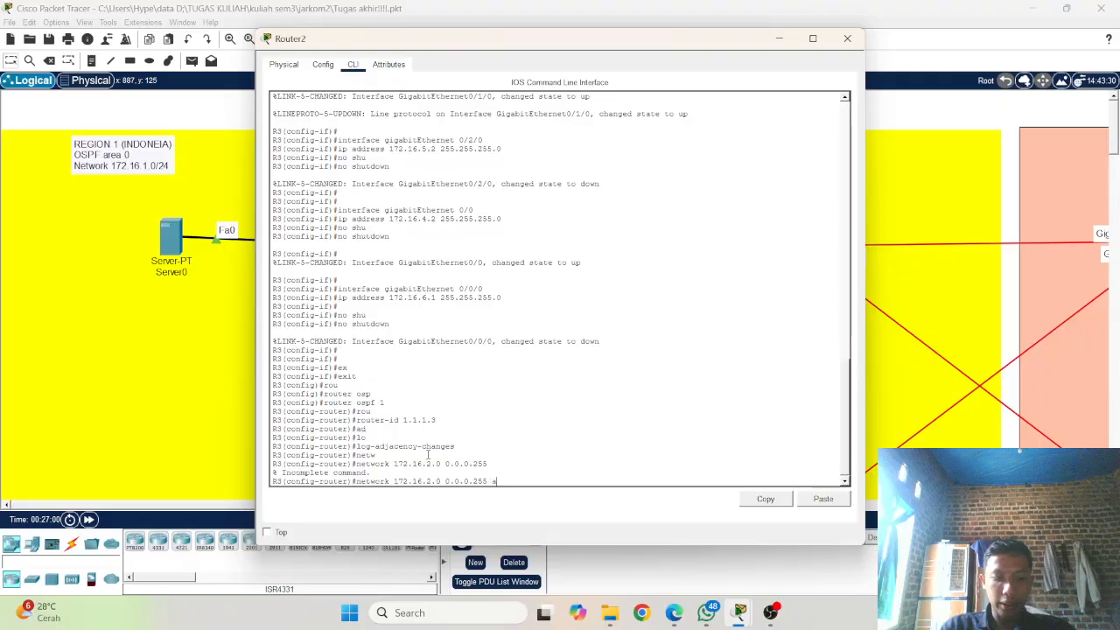
text(area 0)
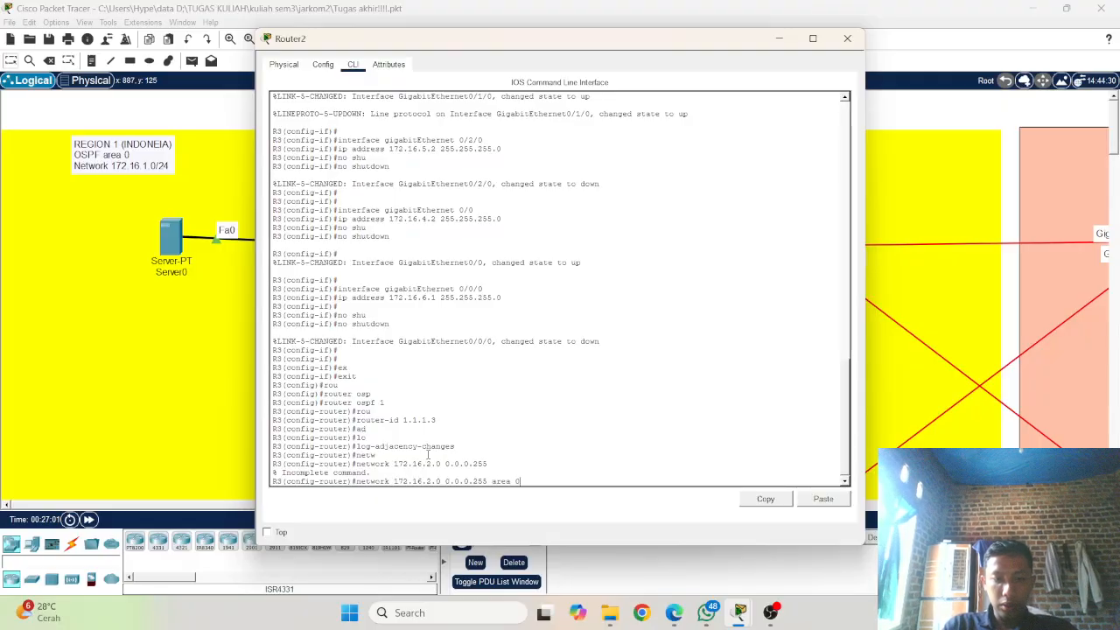
key(Return)
Step: Advertise network 172.16.4.0 with wildcard mask 0.0.0.255 in OSPF area 0 on Router2
key(Up)
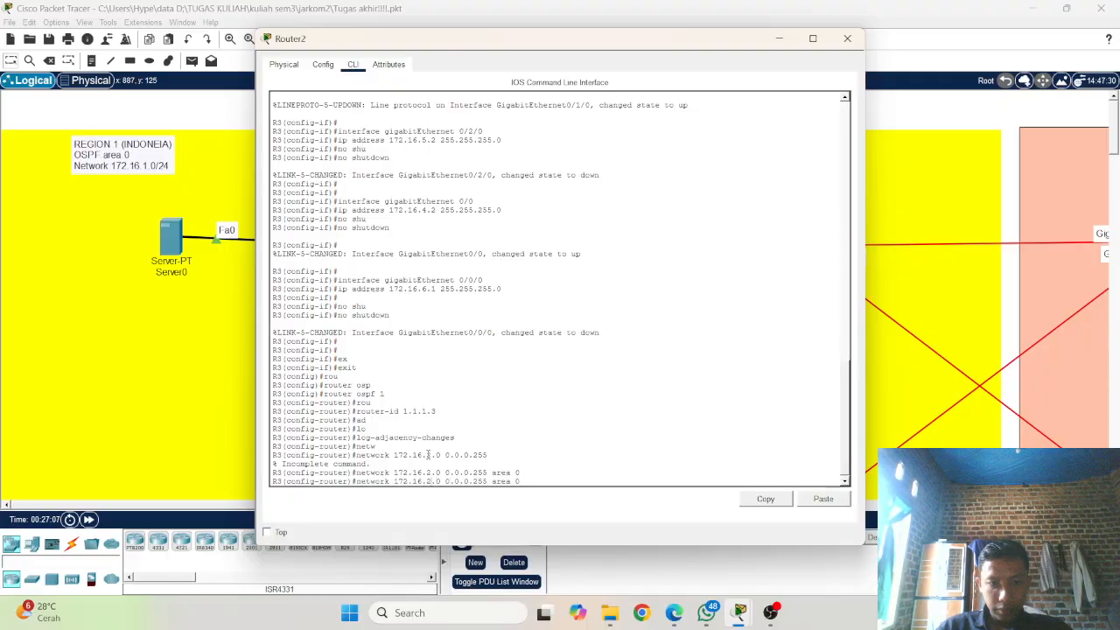
key(Left)
key(Left)
key(Left)
key(Left)
key(Left)
key(Left)
key(Left)
key(Left)
key(Left)
key(Left)
key(Left)
key(Left)
key(Left)
key(Left)
key(Left)
key(Left)
key(Left)
key(Left)
key(Left)
key(BackSpace)
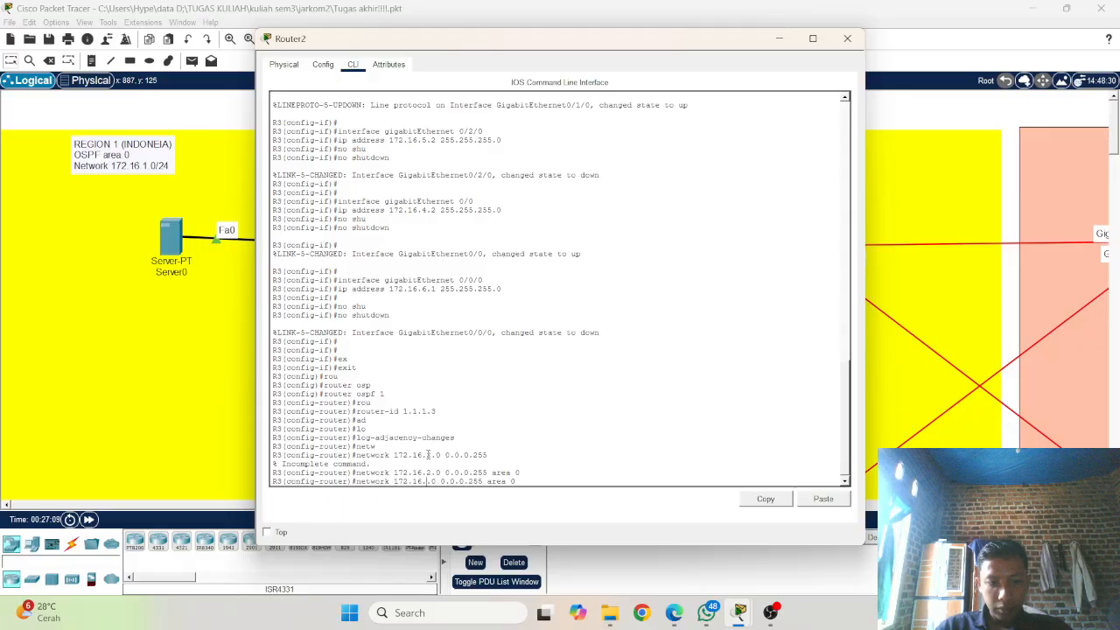
text(4)
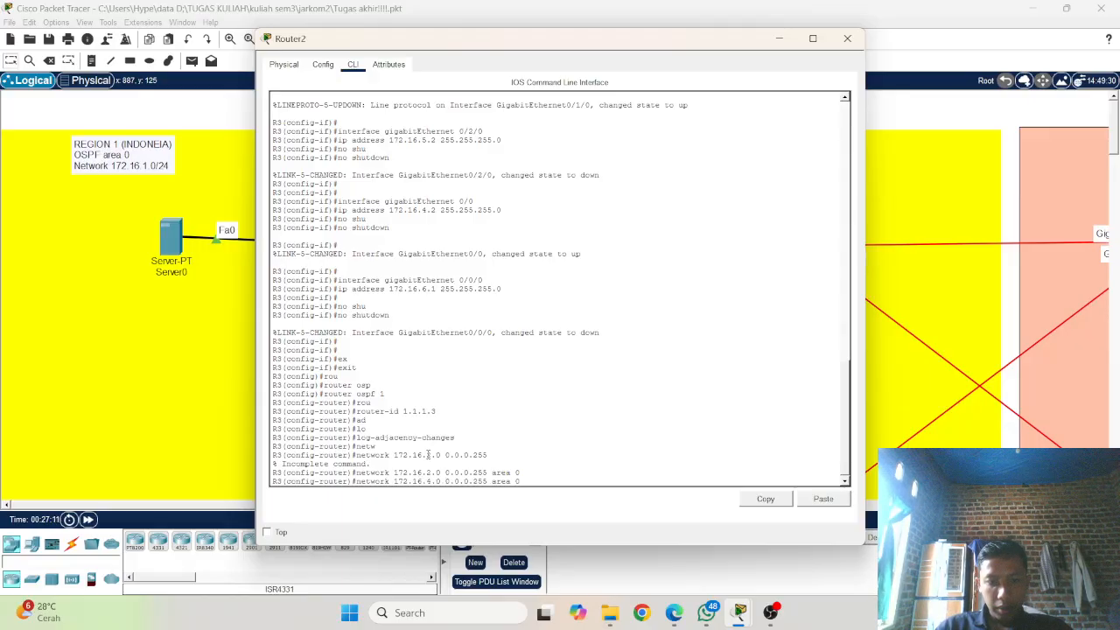
key(Return)
Step: Advertise network 172.16.5.0 with wildcard mask 0.0.0.255 in OSPF area 0 on Router2
key(Up)
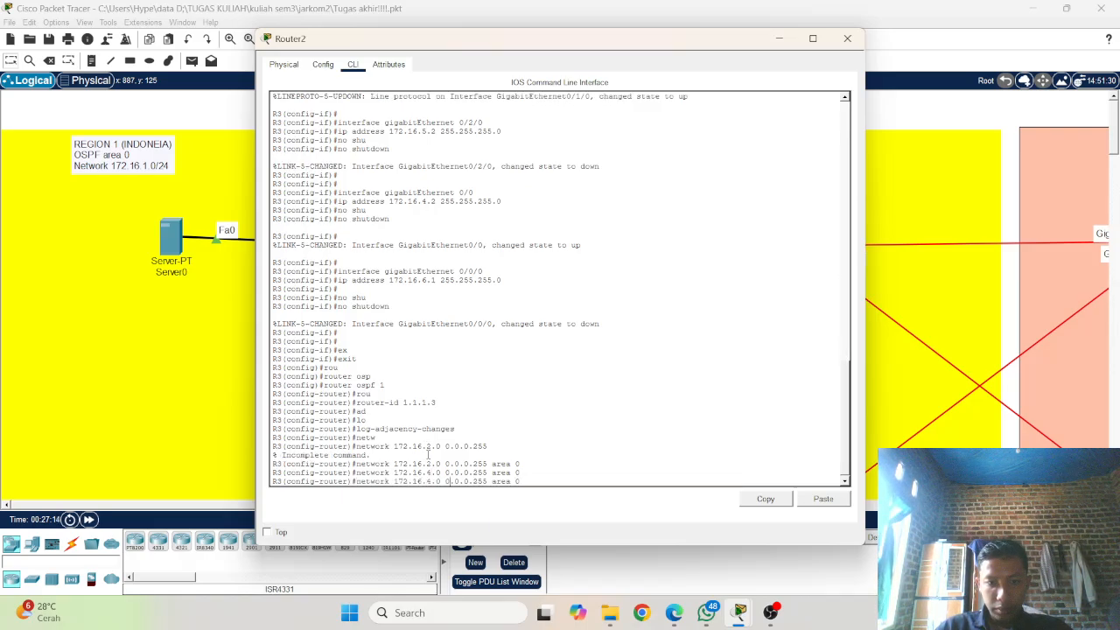
key(Left)
key(Left)
key(Left)
key(Left)
key(Left)
key(Left)
key(Left)
key(Left)
key(Left)
key(Left)
key(Left)
key(Left)
key(Left)
key(Left)
key(Left)
key(Left)
key(Left)
key(Left)
key(Left)
key(BackSpace)
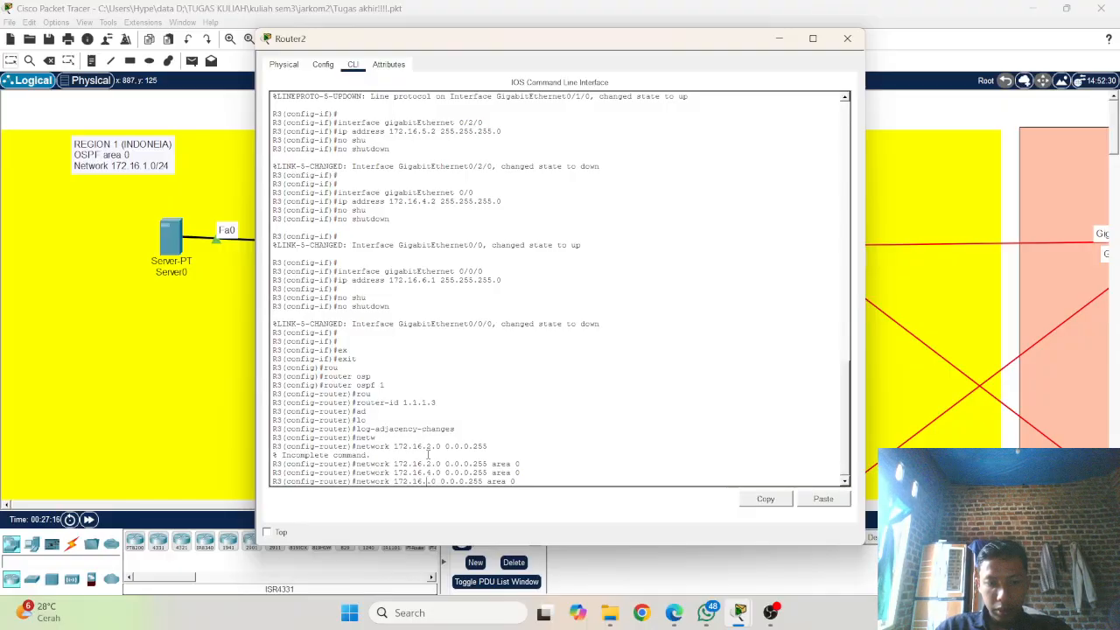
text(5)
key(Return)
Step: Advertise network 172.16.6.0 with wildcard mask 0.0.0.255 in OSPF area 0 on Router2
key(Up)
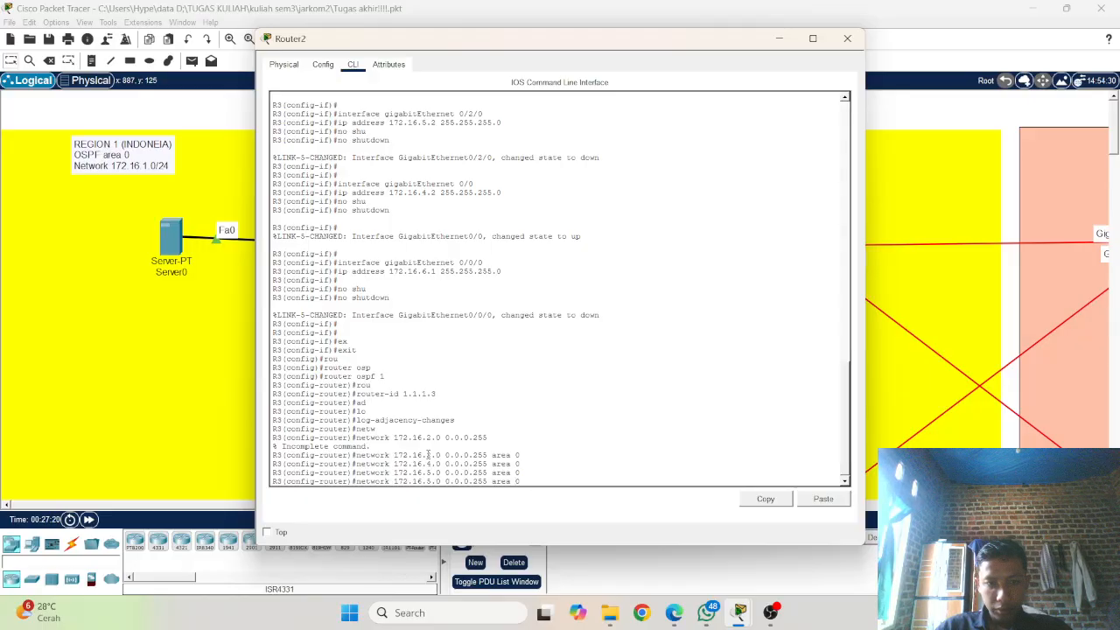
key(Left)
key(Left)
key(Left)
key(Left)
key(Left)
key(Left)
key(Left)
key(Left)
key(Left)
key(Left)
key(Left)
key(Left)
key(Left)
key(Left)
key(Left)
key(Left)
key(Left)
key(Left)
key(Left)
key(BackSpace)
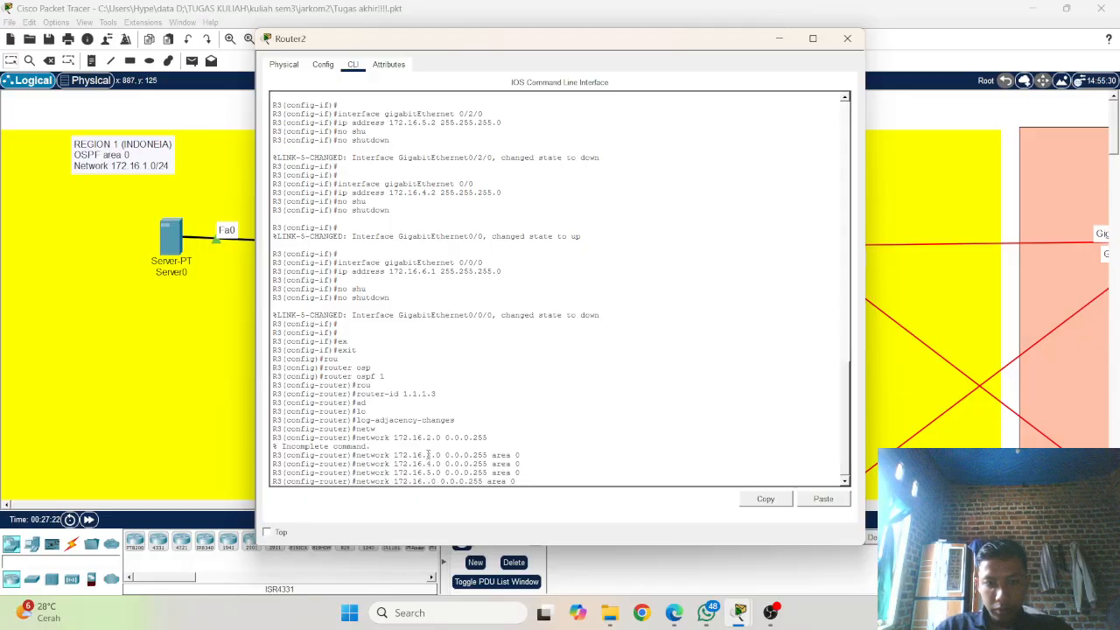
text(6)
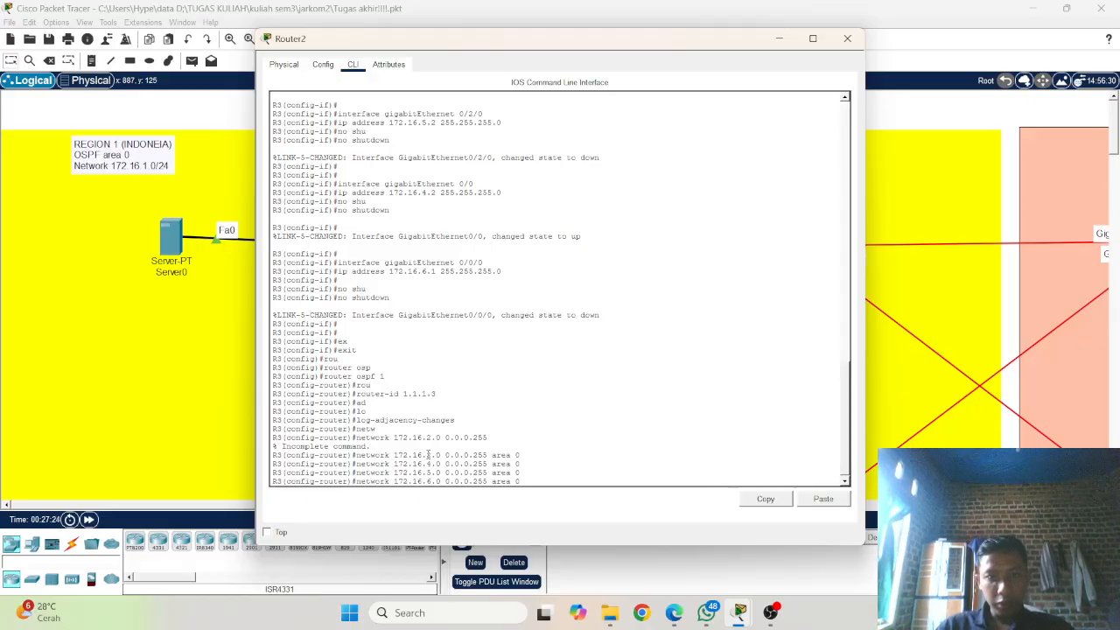
key(Return)
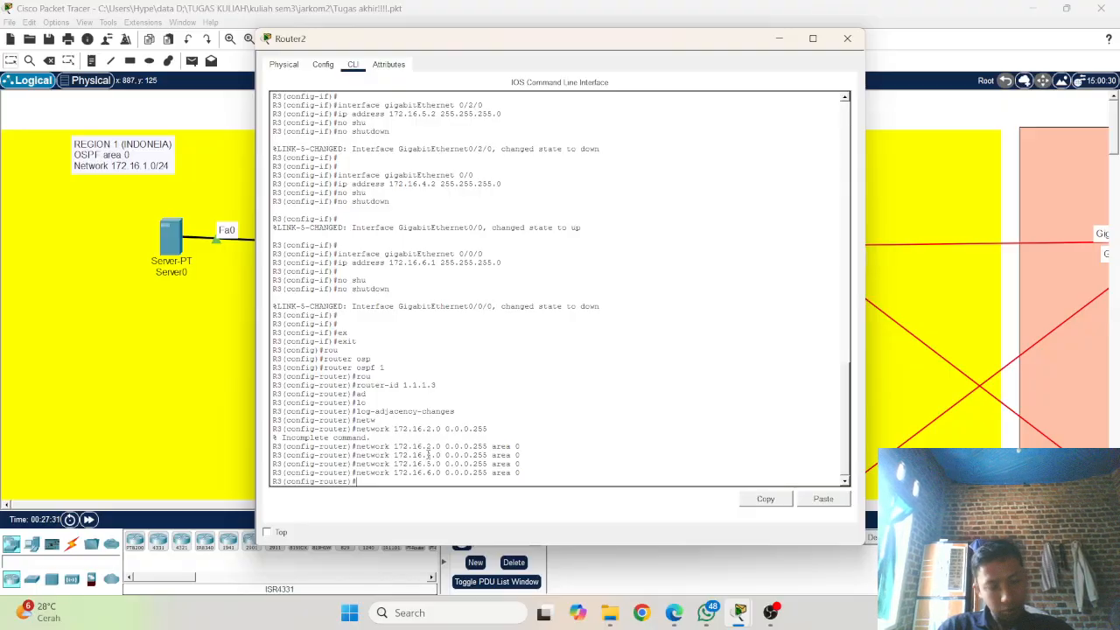
Step: End configuration mode on Router2 and save the configuration with wr
text(end)
key(Tab)
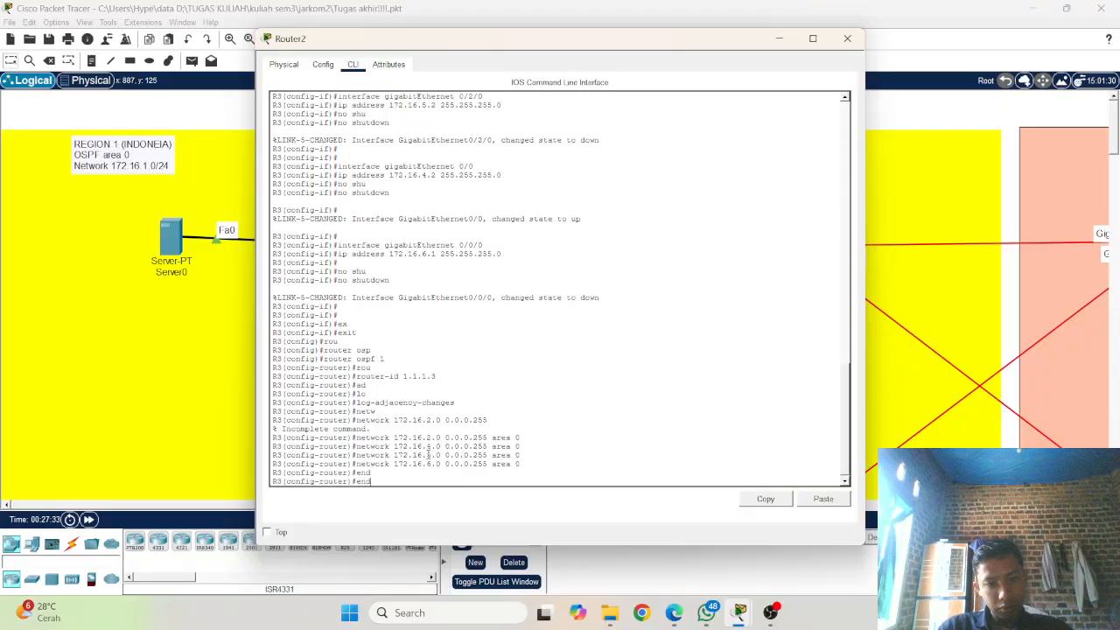
key(Return)
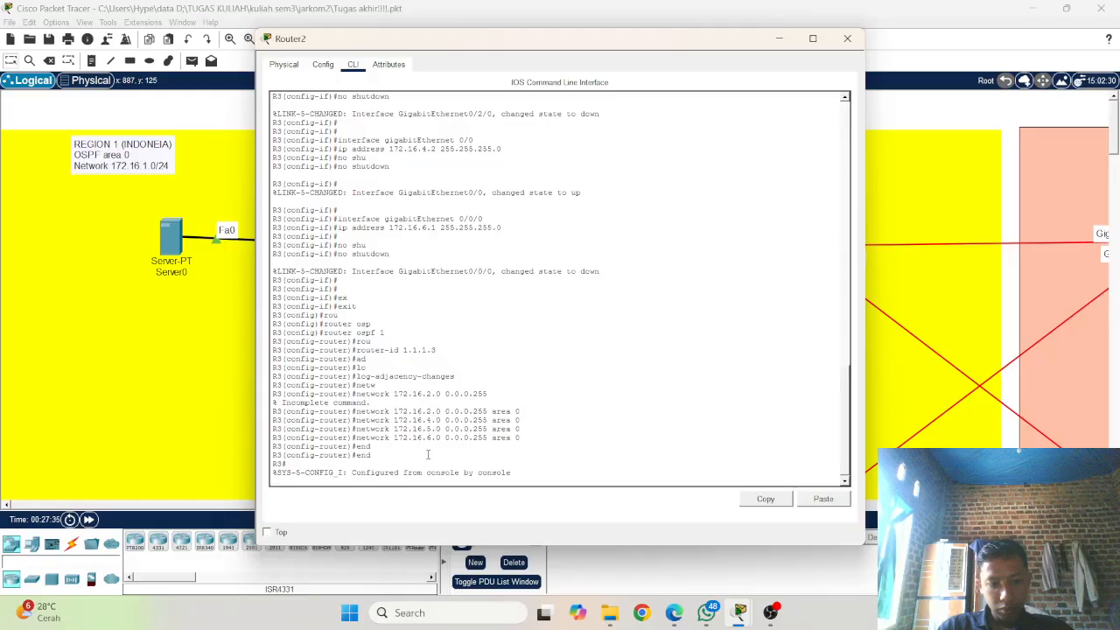
key(Return)
text(w)
text(r)
key(Return)
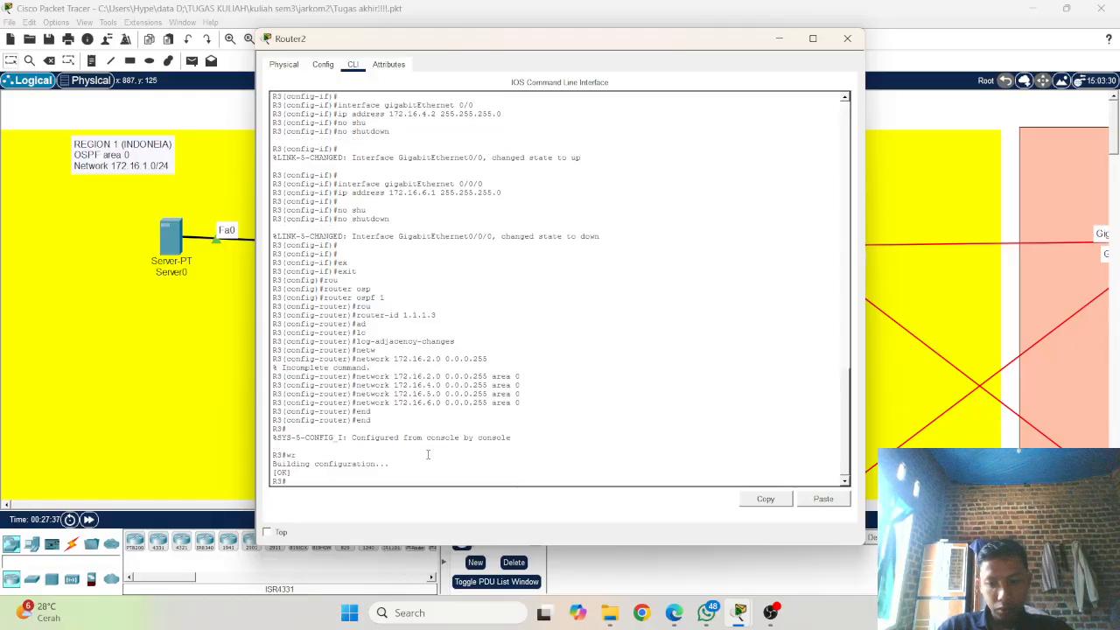
key(Return)
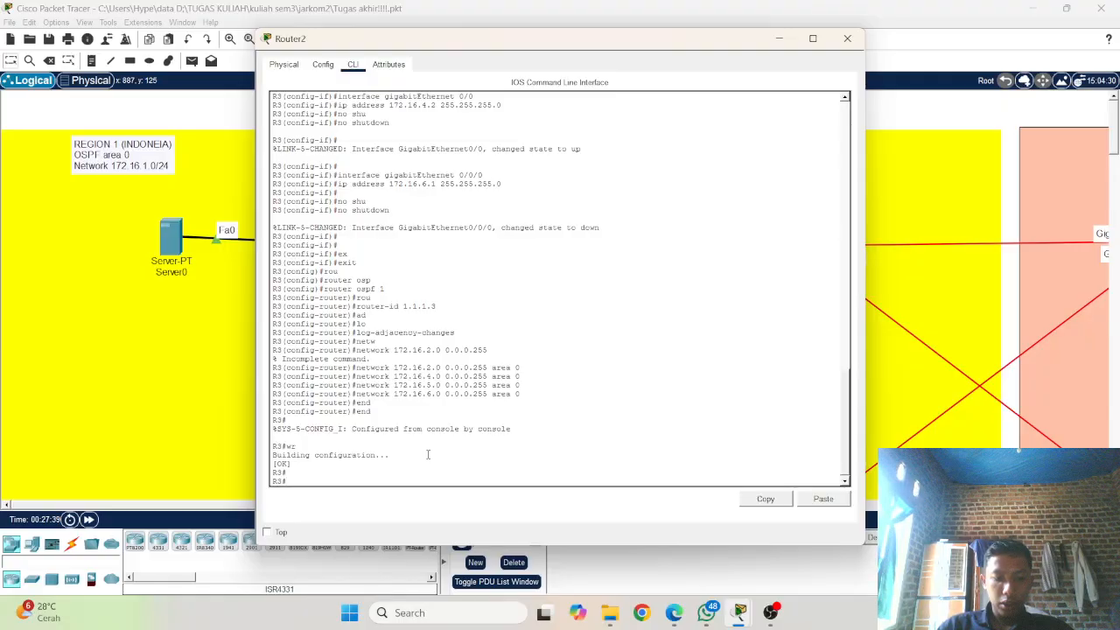
Step: Copy the running-config of Router2 to startup-config, accepting the default destination filename
text(copp)
key(Tab)
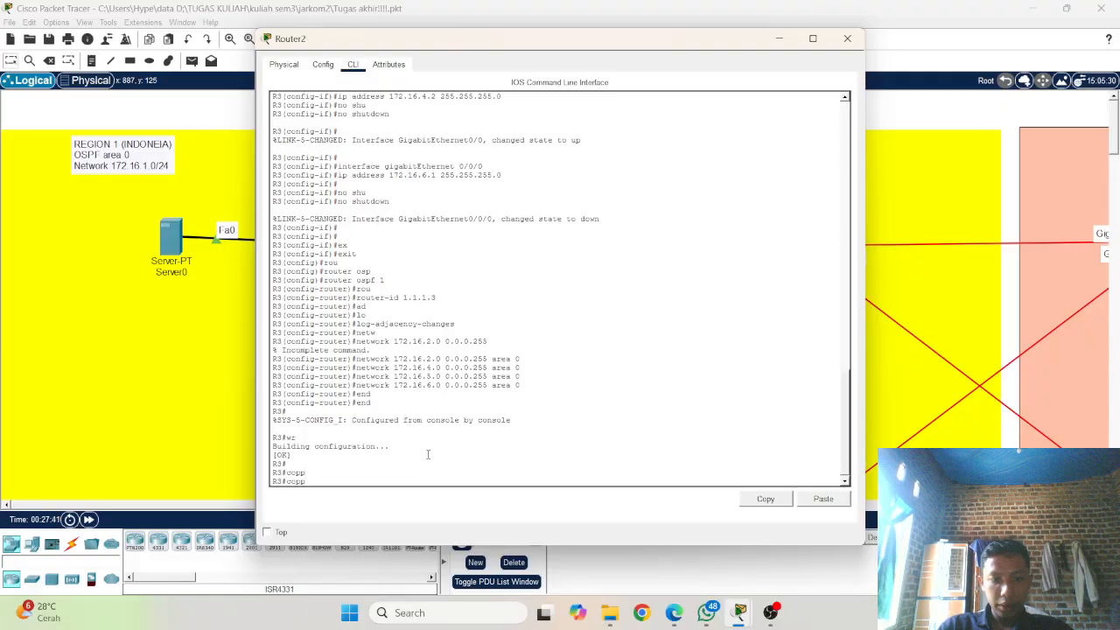
key(Tab)
key(BackSpace)
key(Tab)
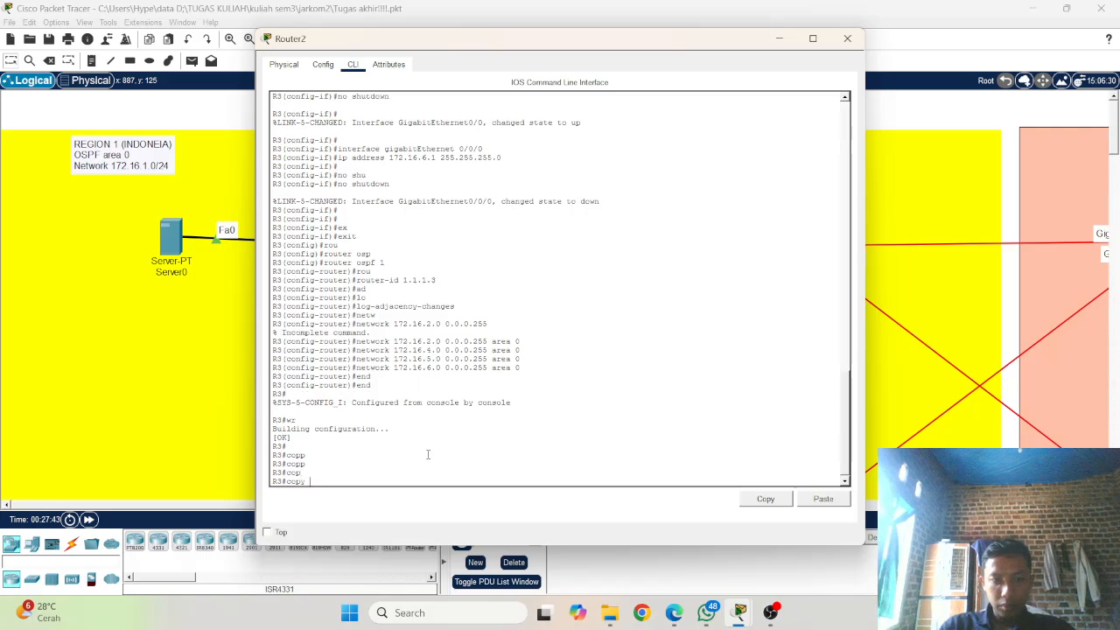
text(ru)
key(Tab)
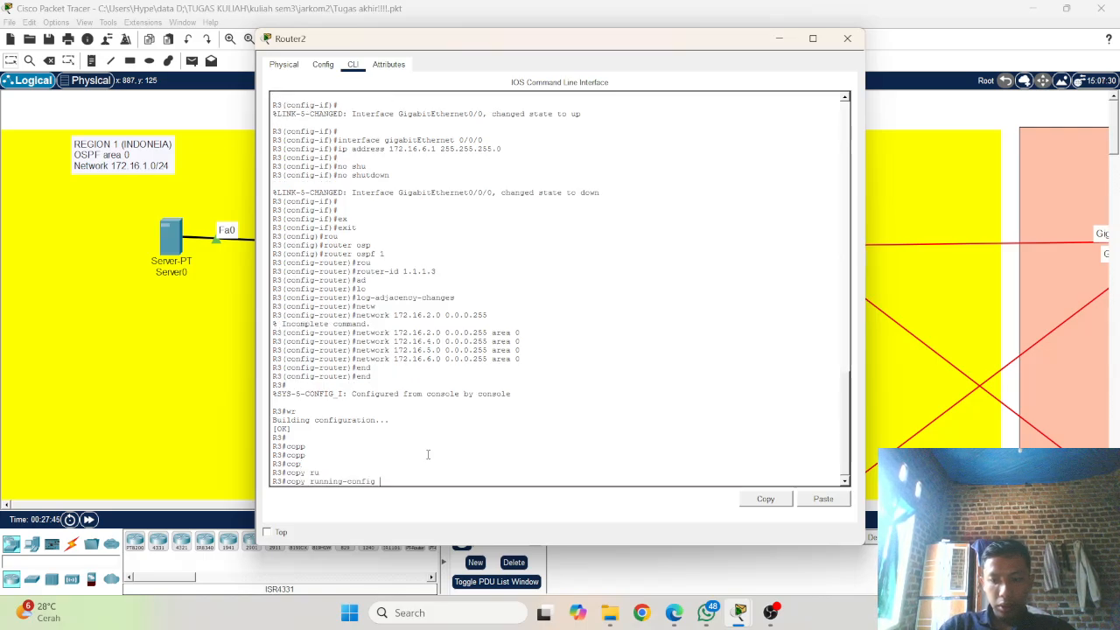
key(Return)
key(Up)
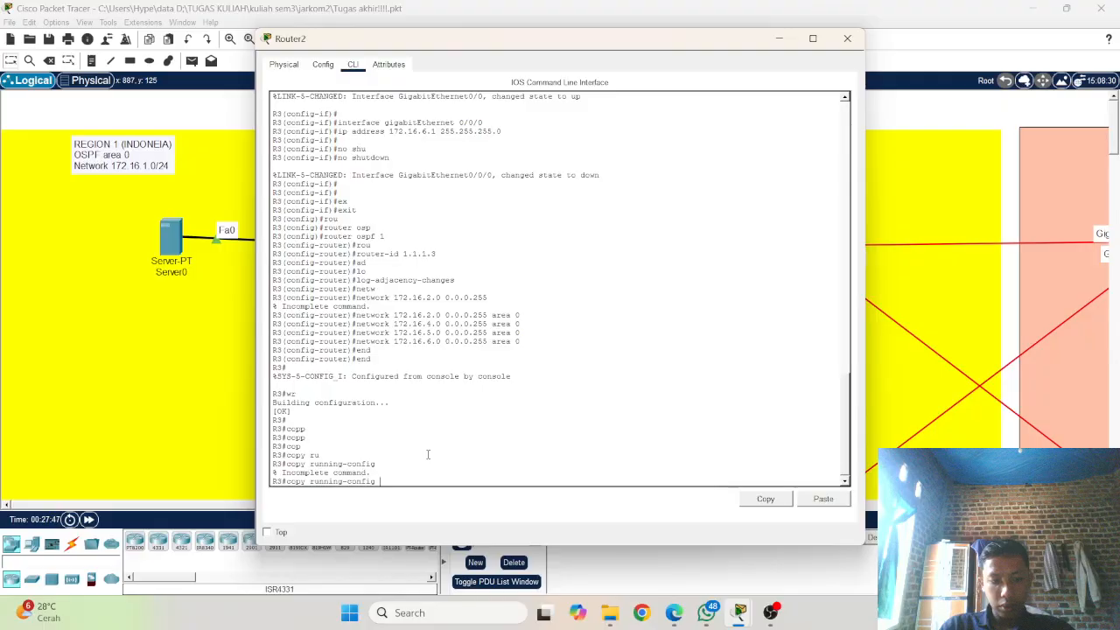
text(sta)
key(Tab)
key(Return)
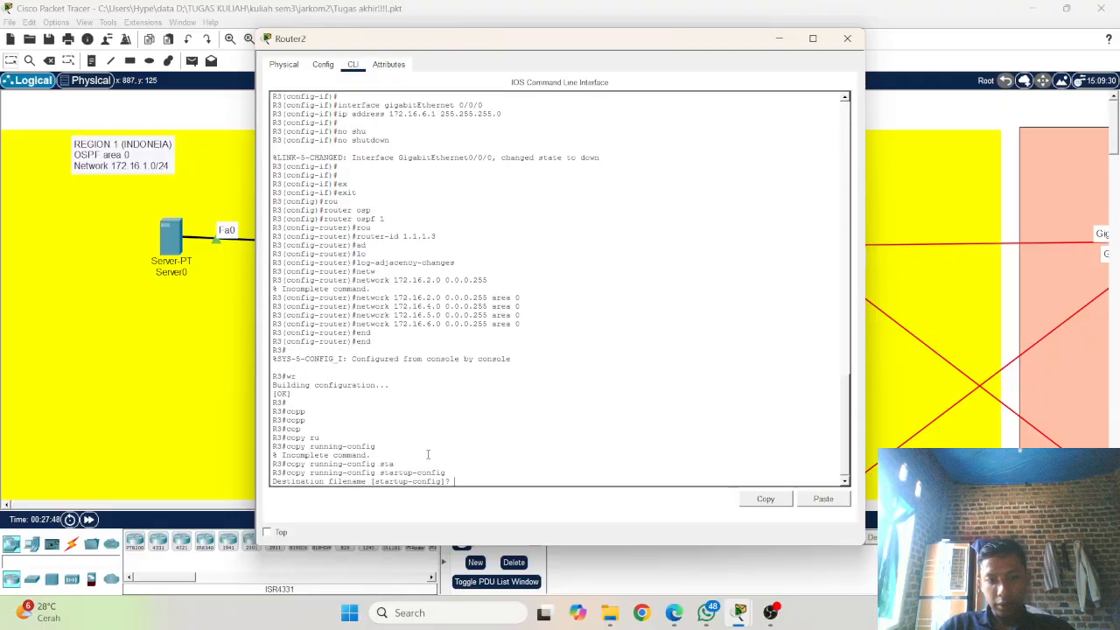
key(Return)
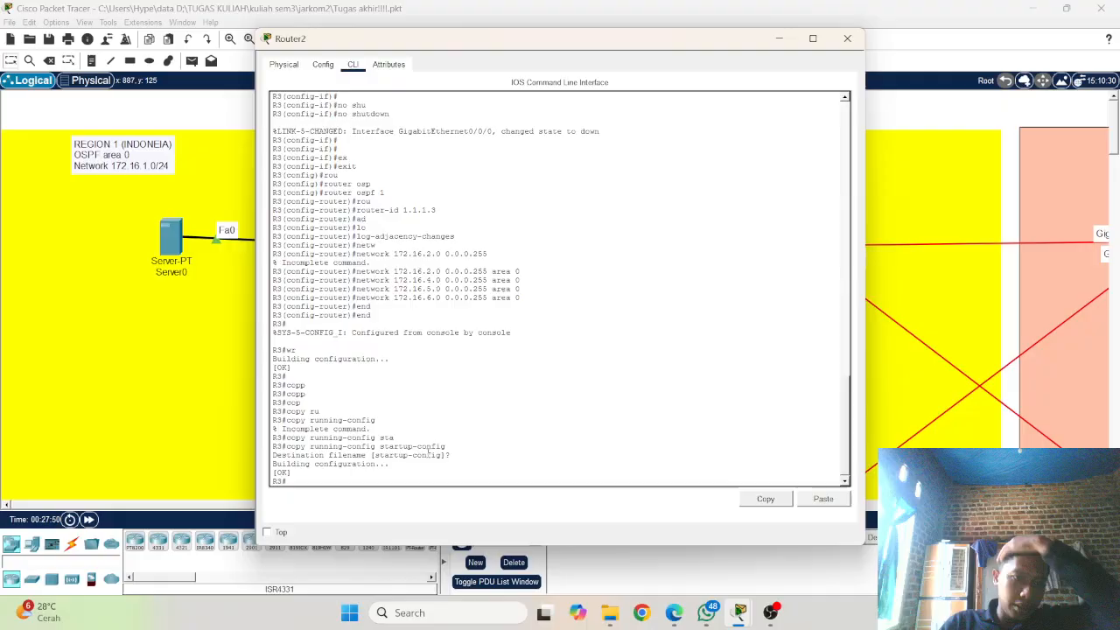
Step: Test connectivity by sending a simple PDU from Router0 to Router2 two times
click(7, 372)
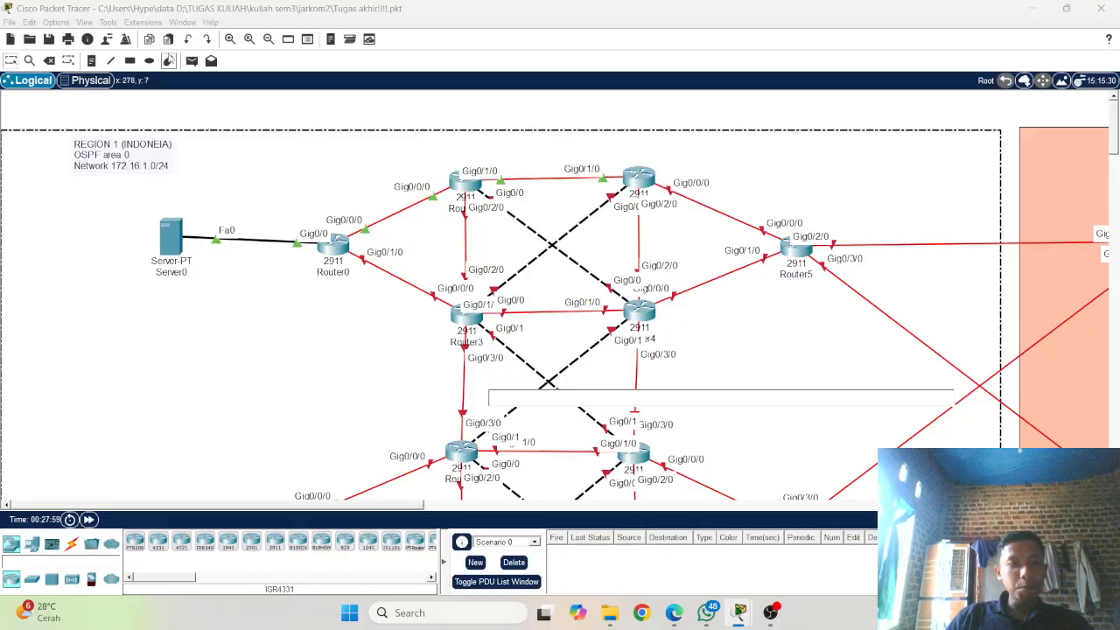
click(192, 61)
click(339, 247)
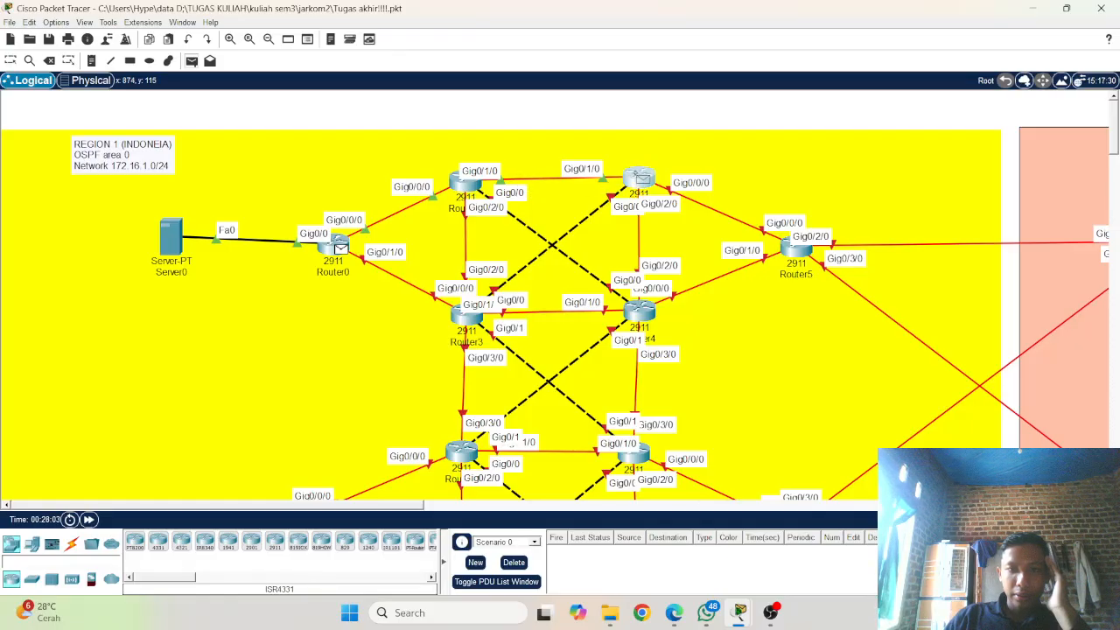
click(639, 179)
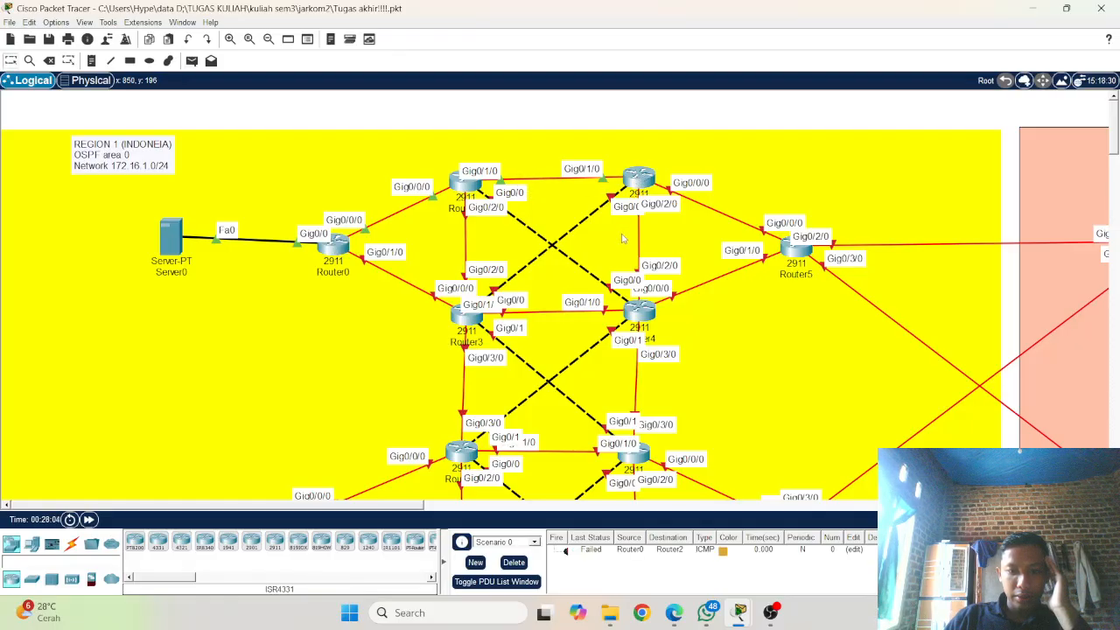
click(192, 61)
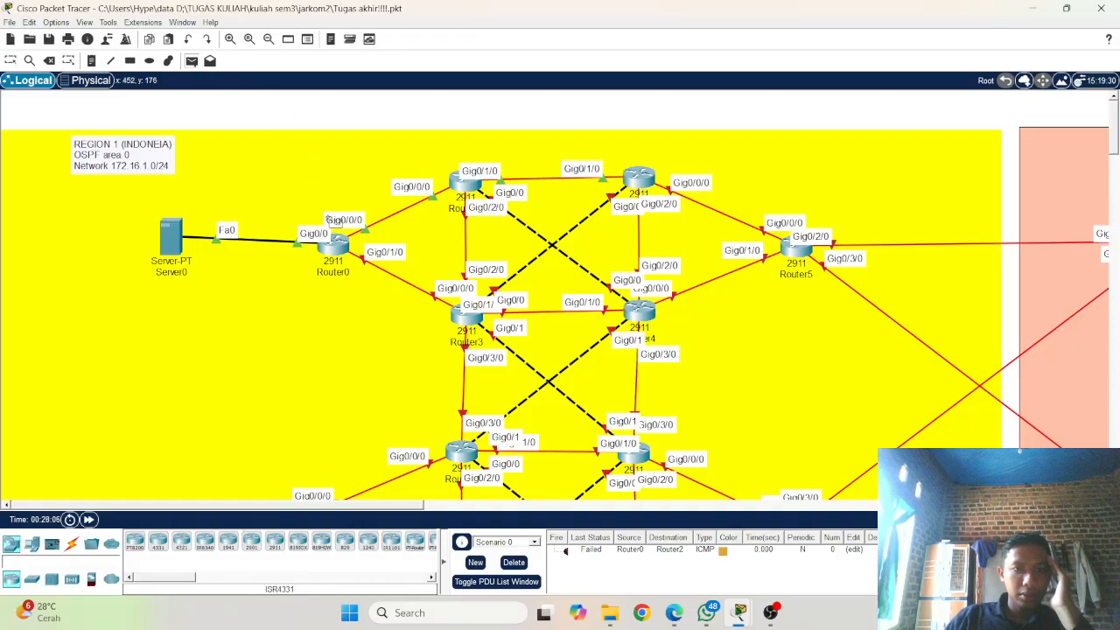
click(333, 245)
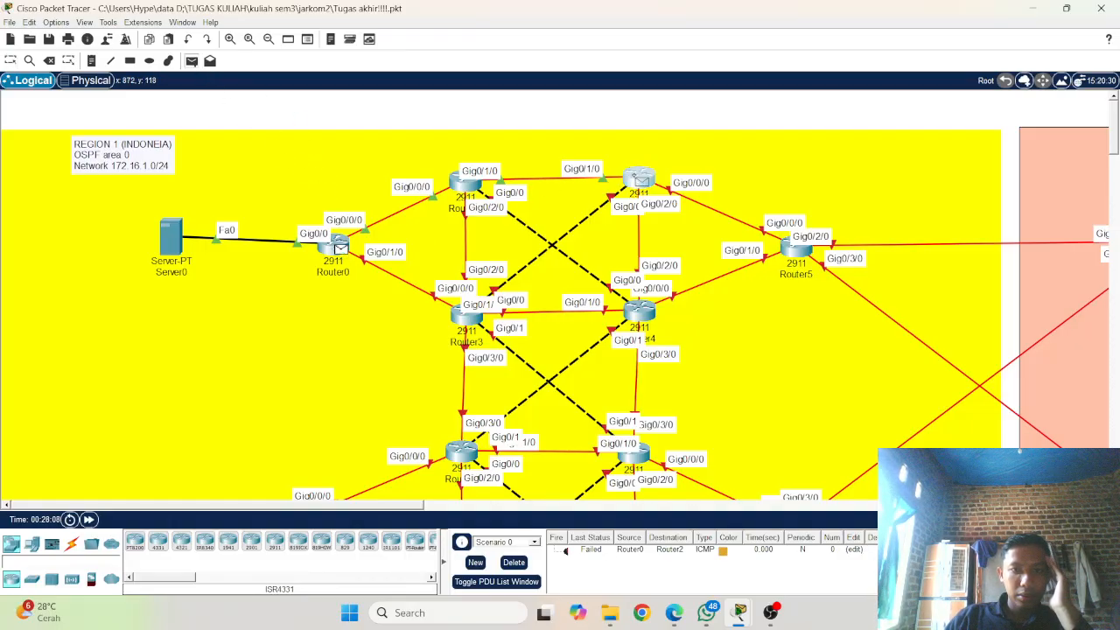
click(639, 181)
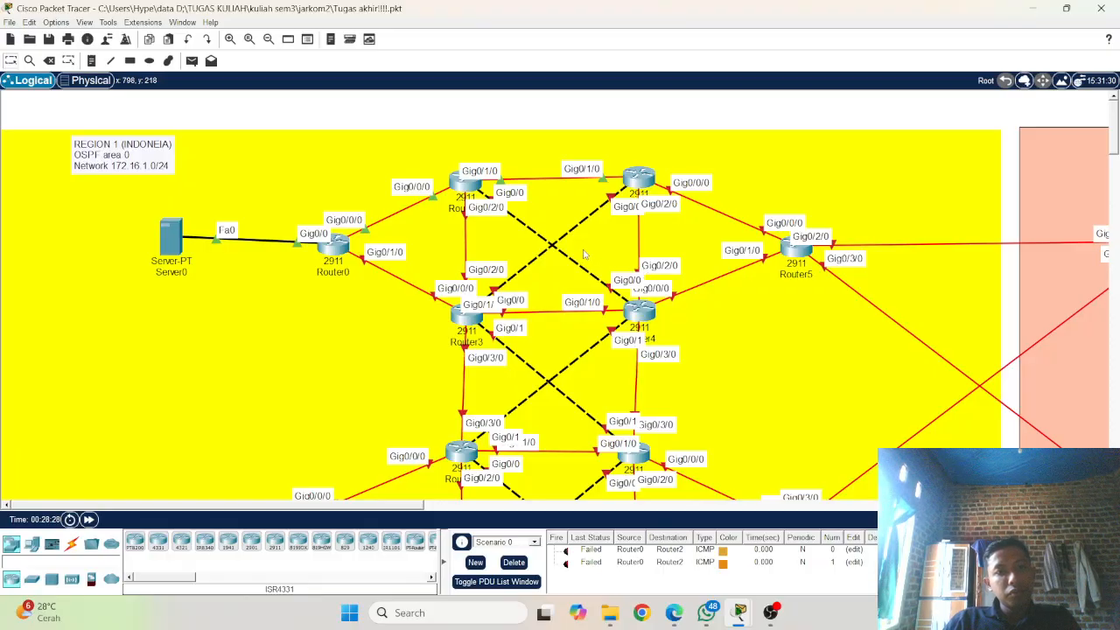
Step: Review the interface and OSPF commands entered in Router0's command line
click(331, 248)
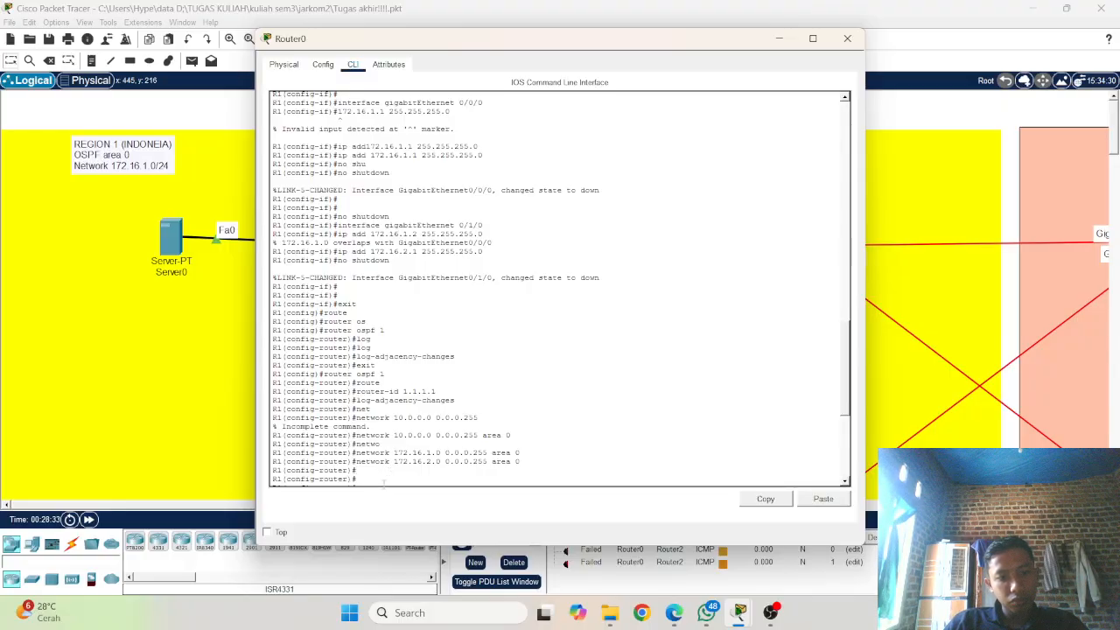
click(175, 393)
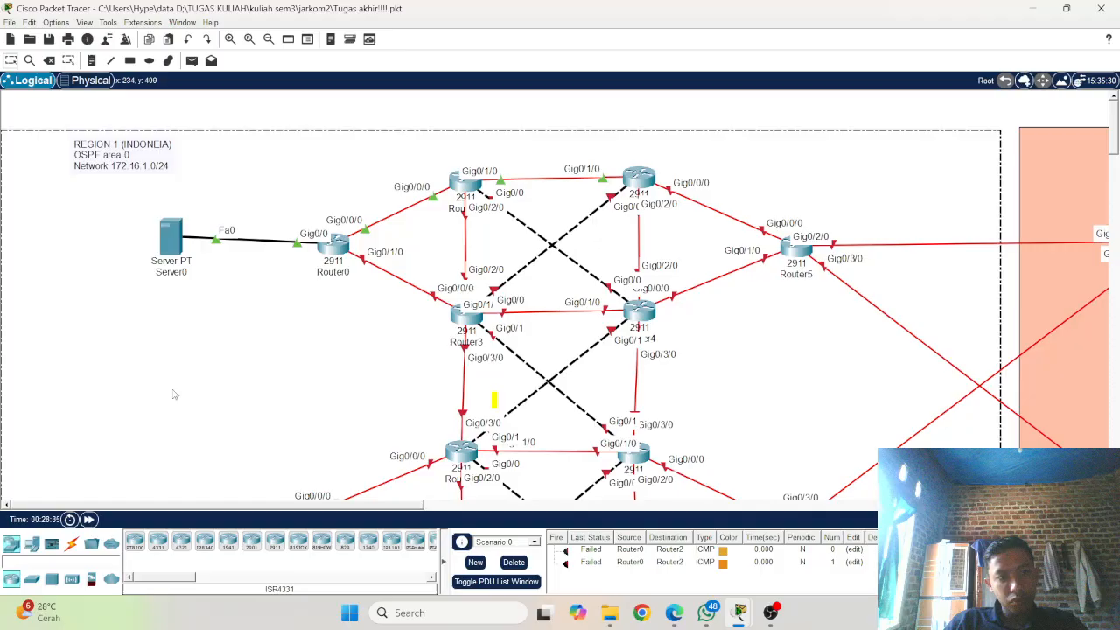
Step: Ping 172.16.1.1 from Server0's command prompt, interrupt the ping before it completes and close the server window
click(175, 241)
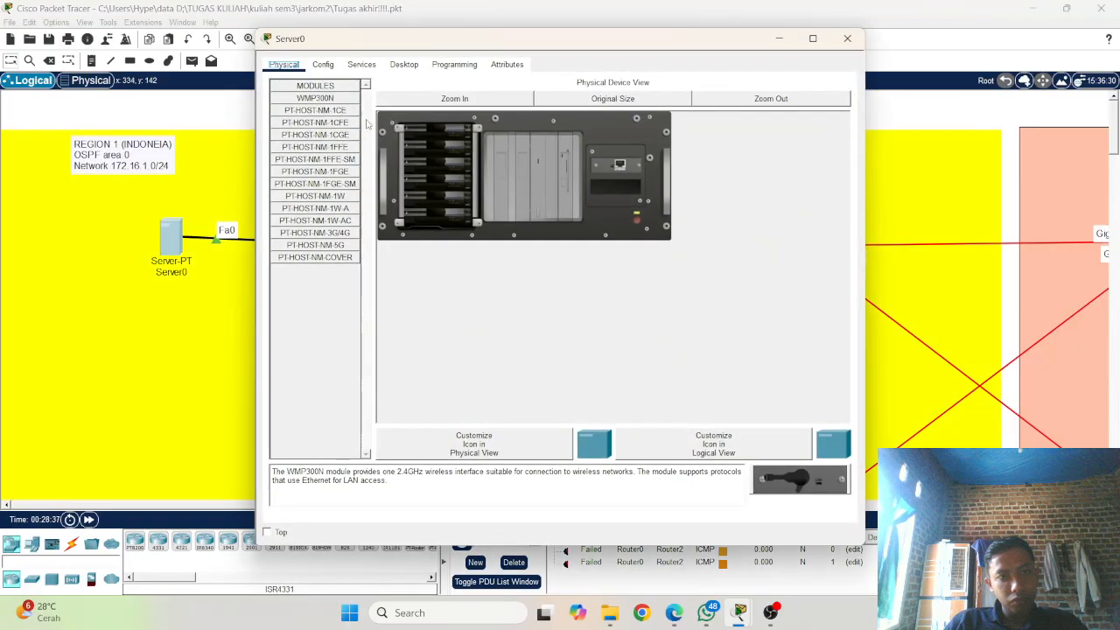
click(408, 66)
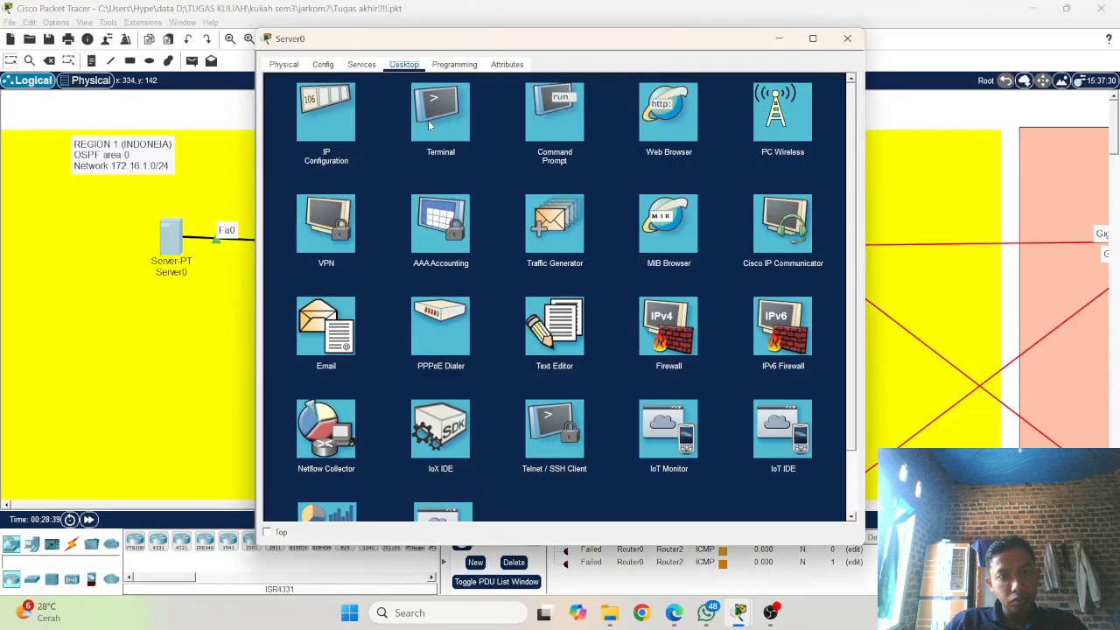
click(558, 107)
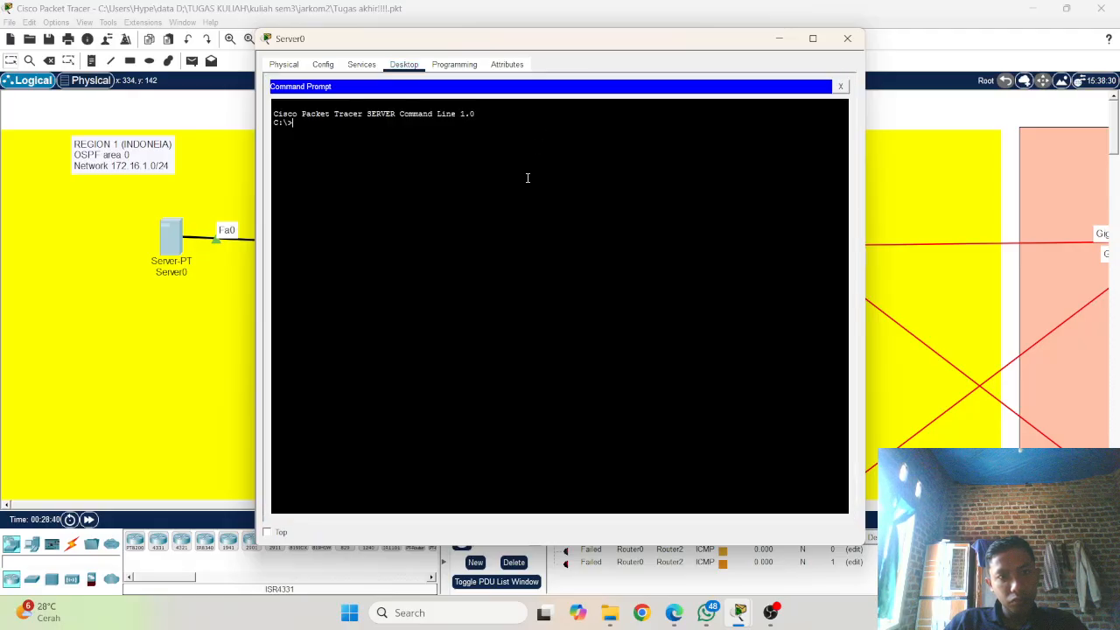
text(ping )
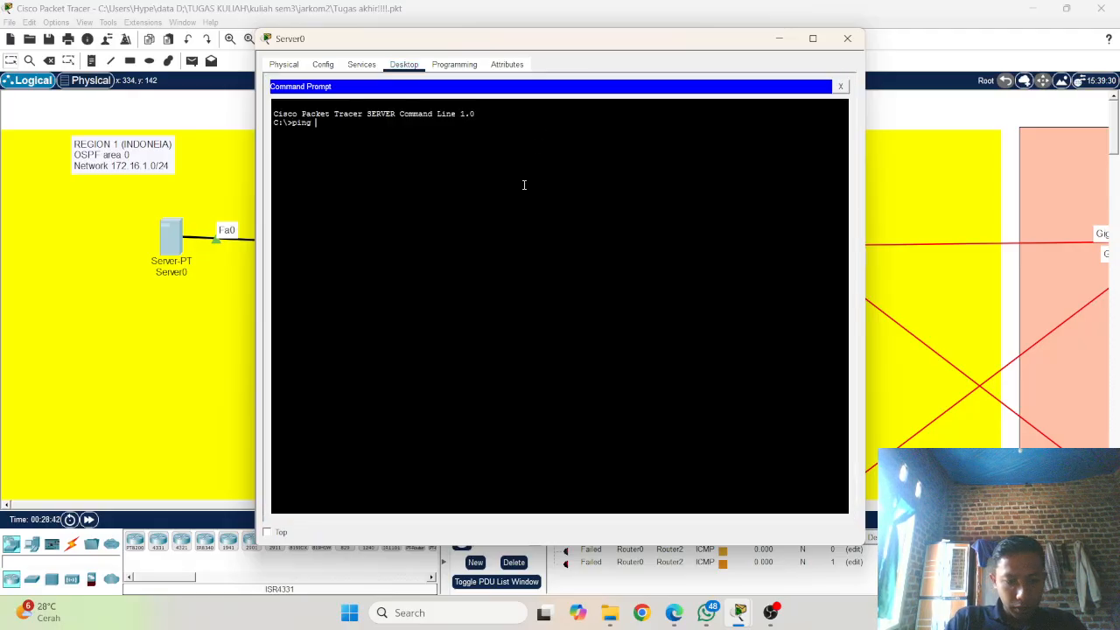
text(192)
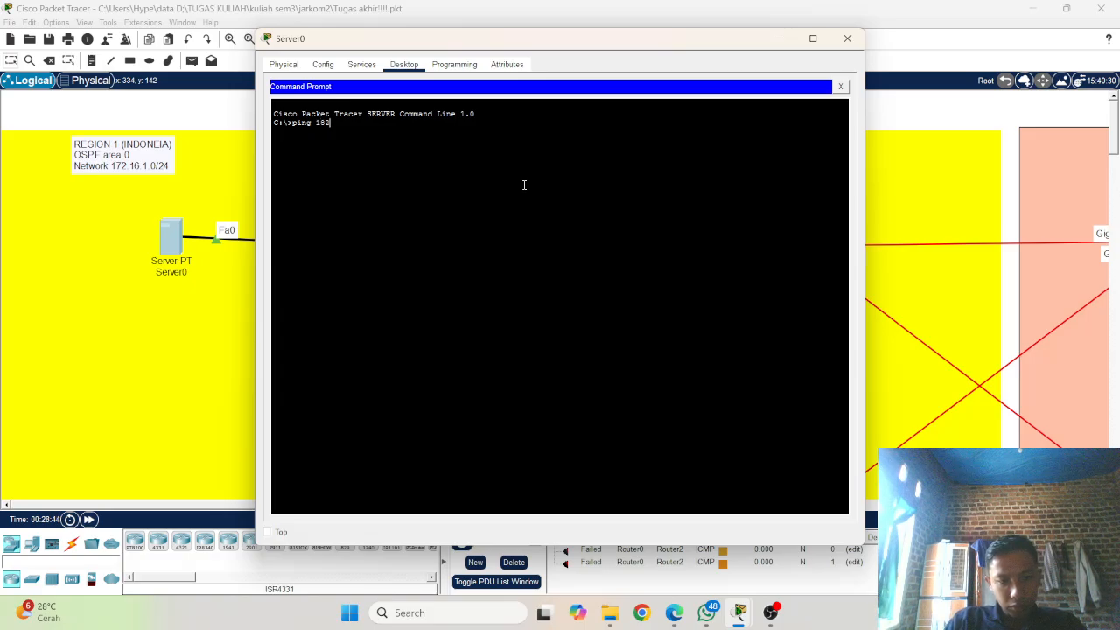
key(BackSpace)
key(BackSpace)
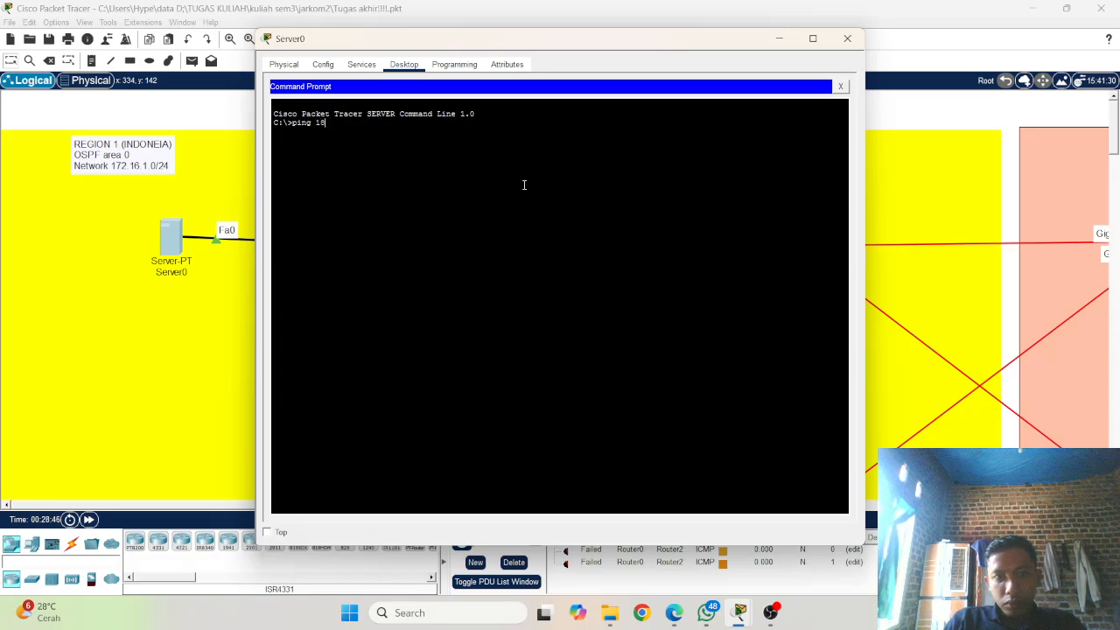
text(72)
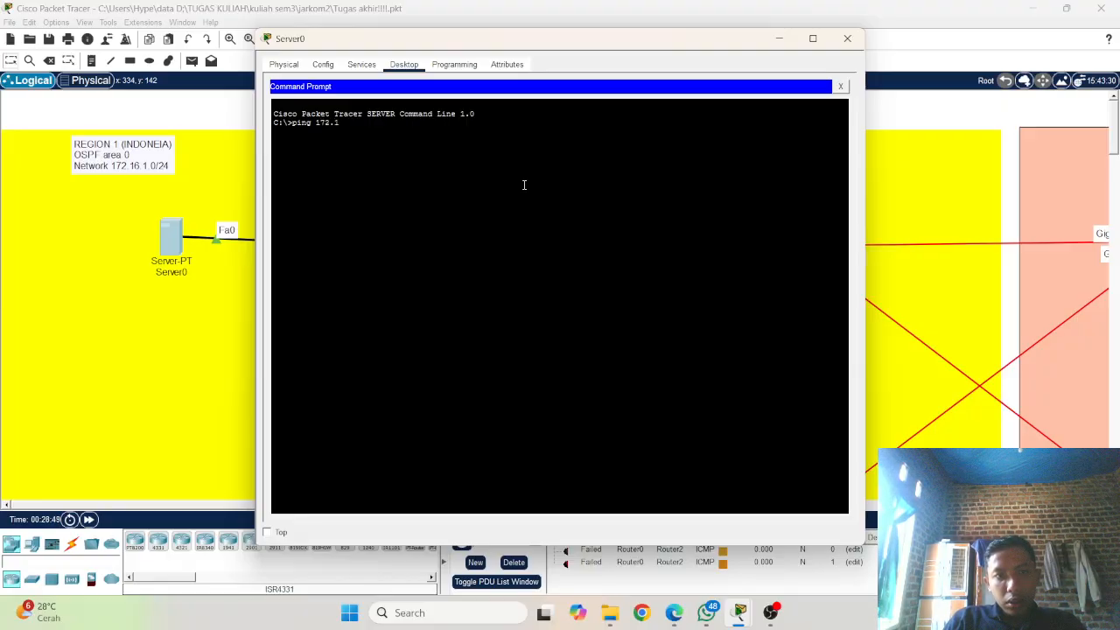
text(.16)
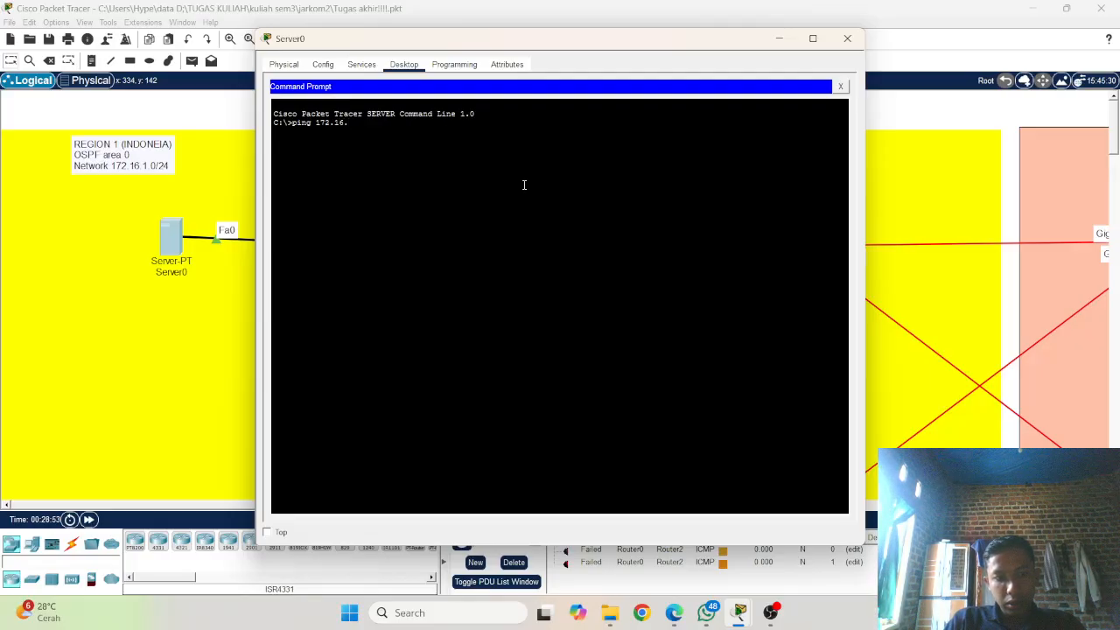
text(.2)
key(BackSpace)
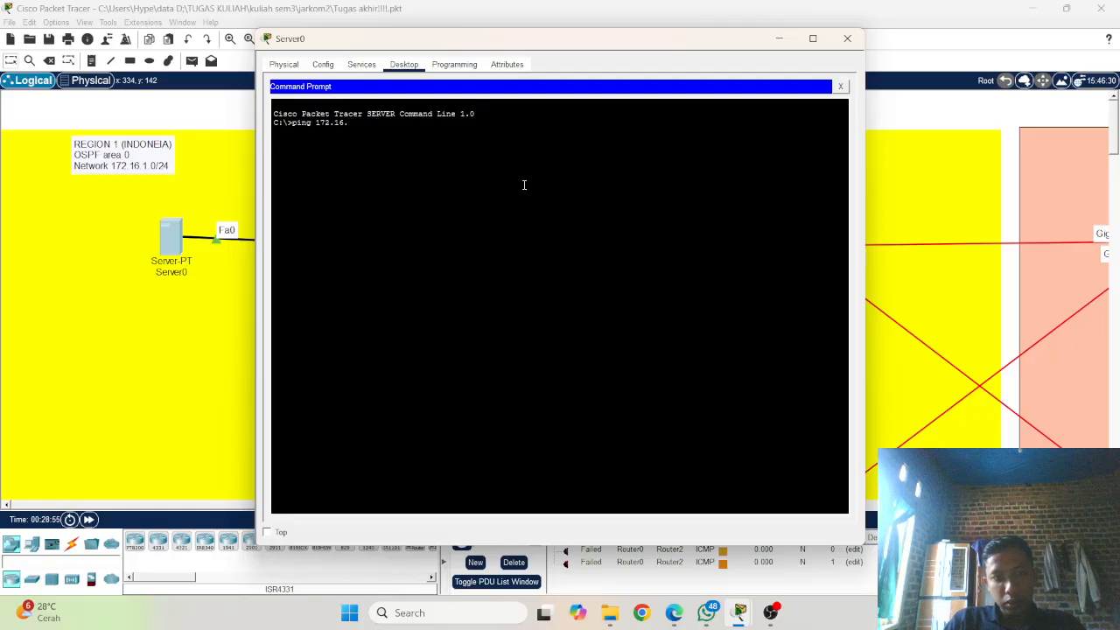
text(1.)
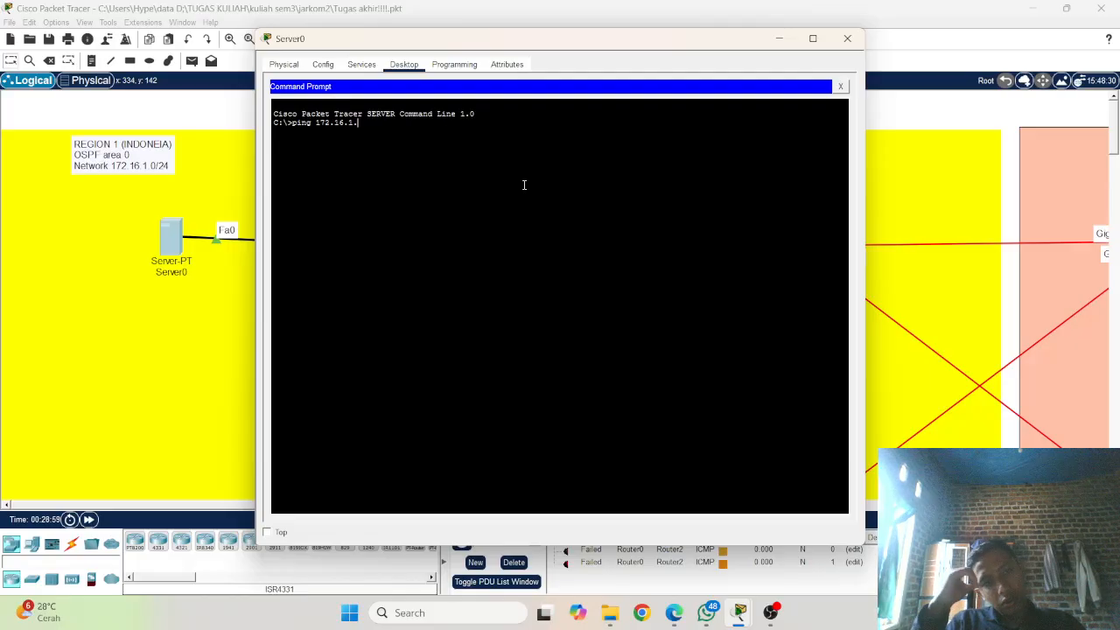
text(1)
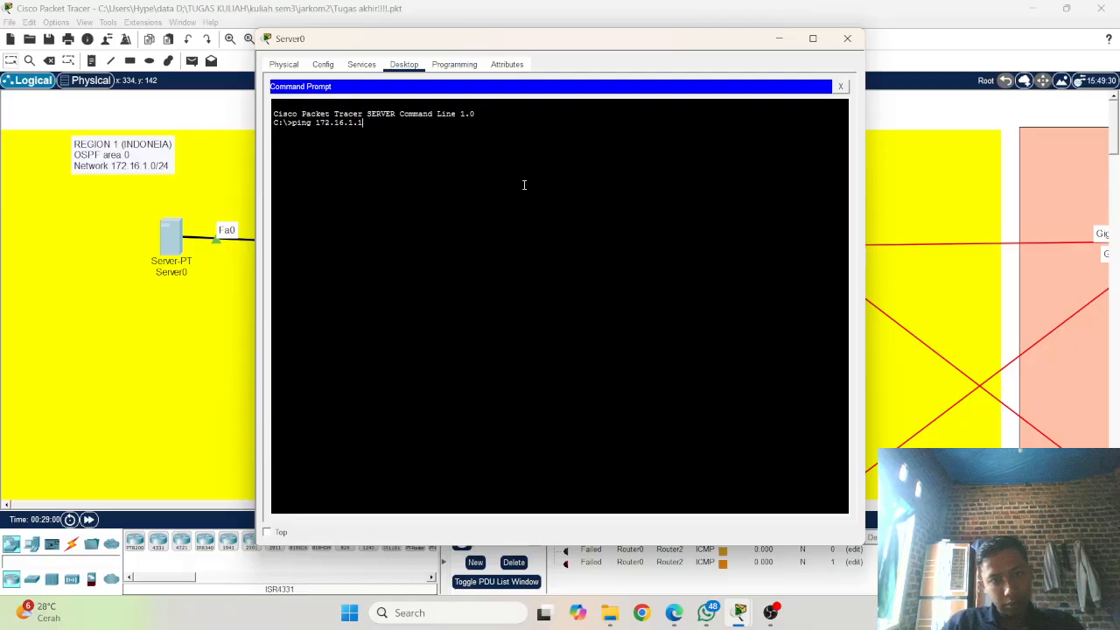
key(Return)
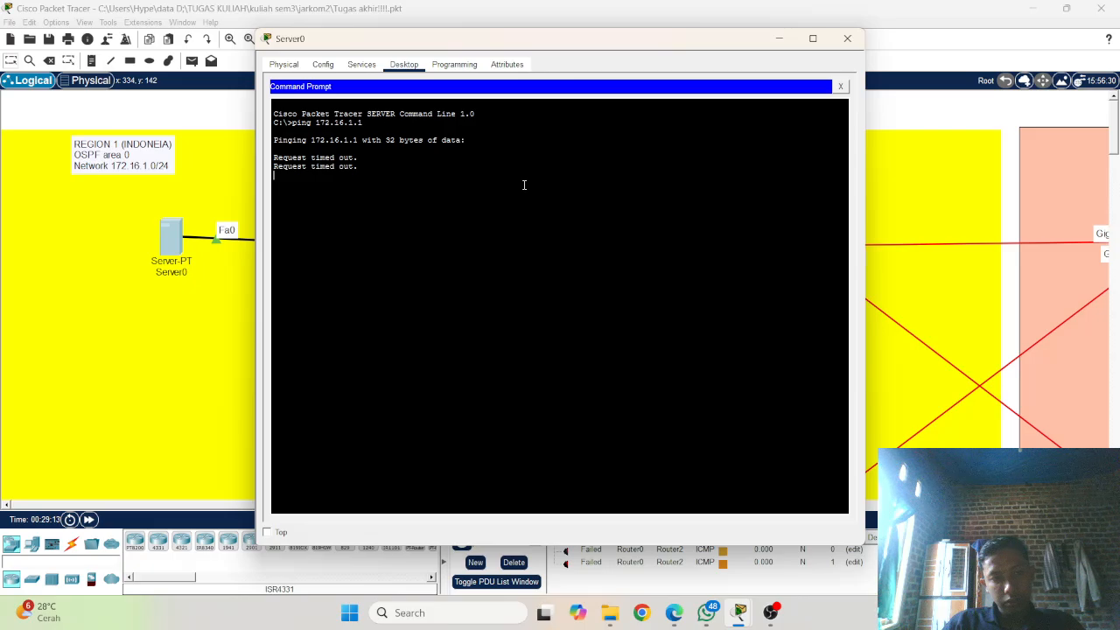
key(ctrl+c)
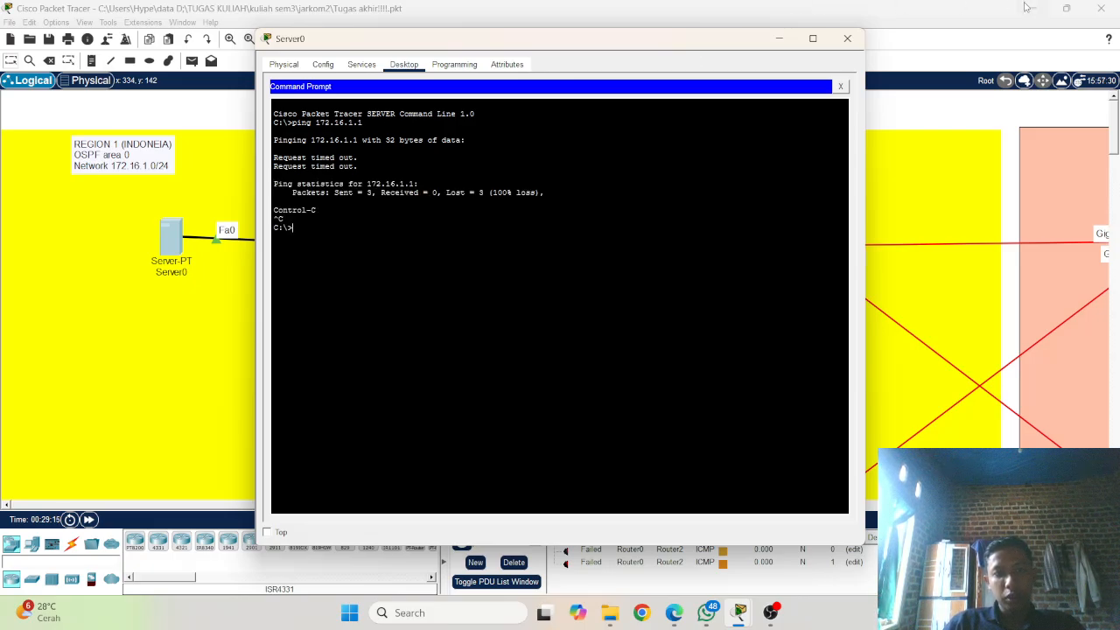
click(849, 39)
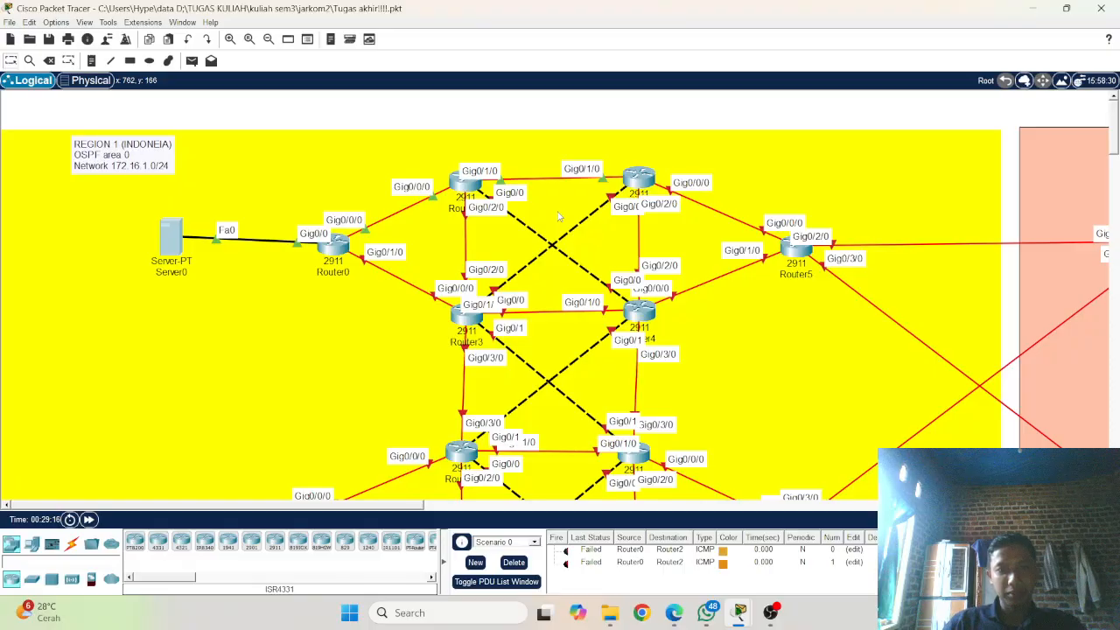
Step: Open the command line of Router3 and enter privileged mode with enable
click(462, 324)
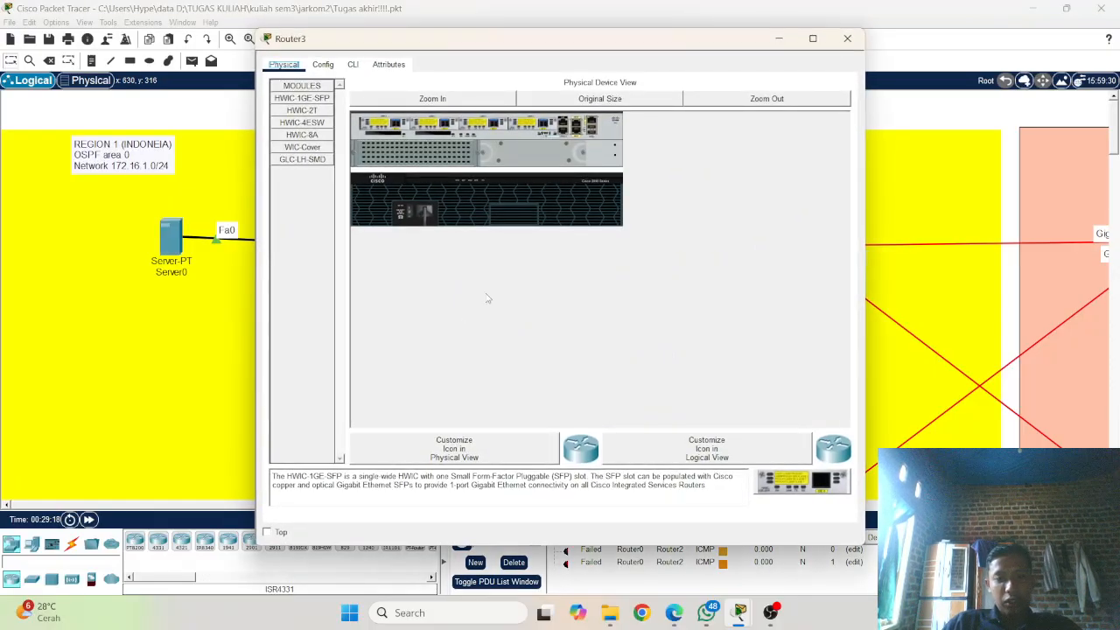
click(331, 66)
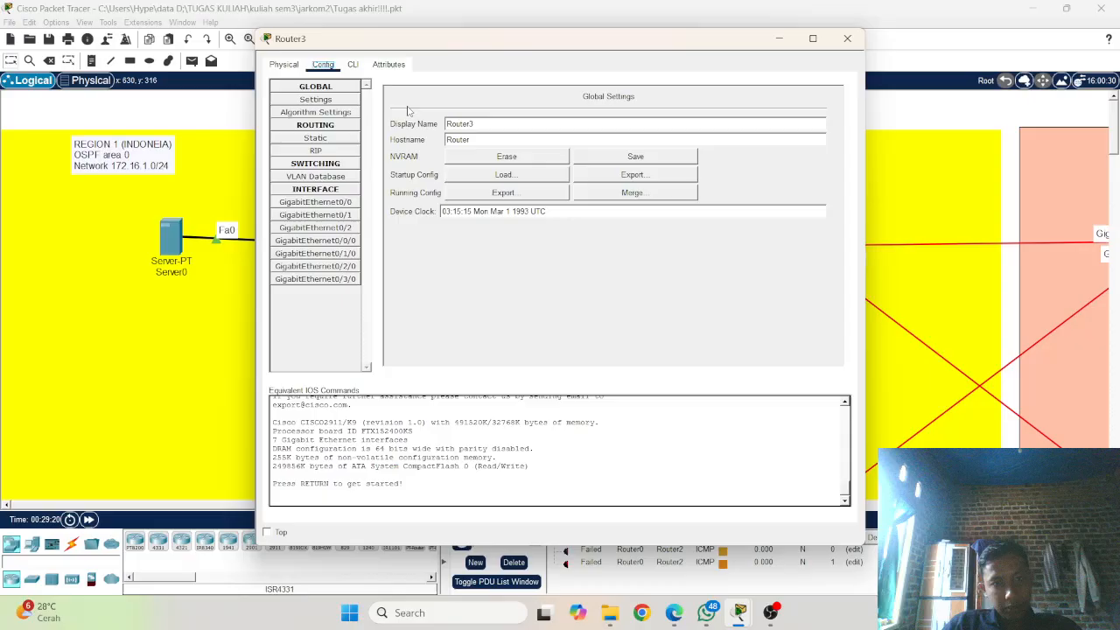
click(353, 66)
key(Return)
key(Return)
key(Return)
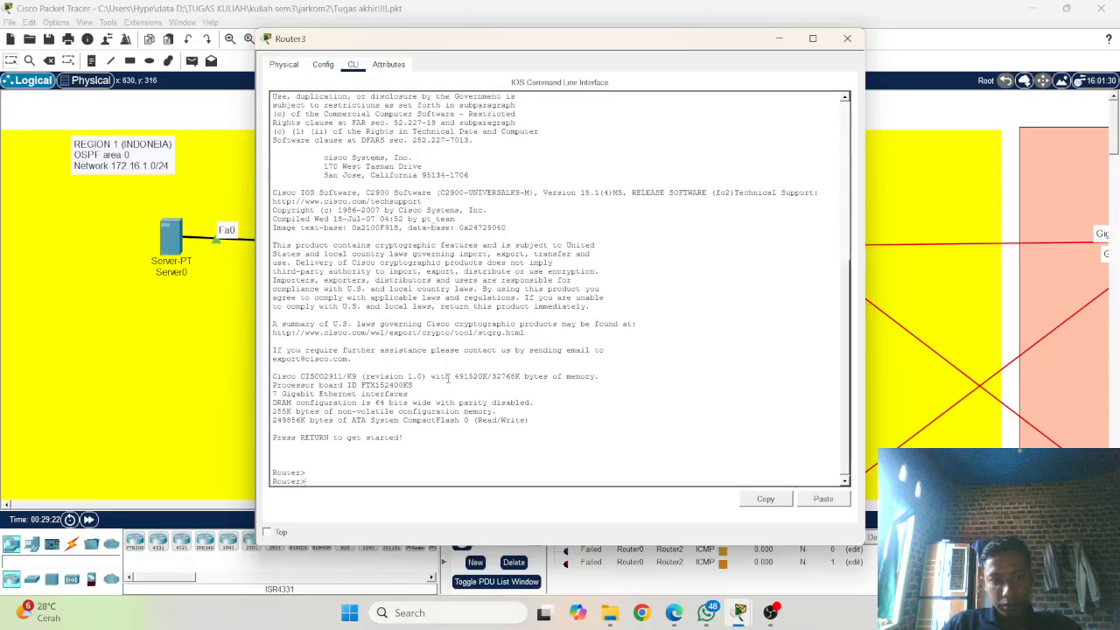
text(ena)
key(Tab)
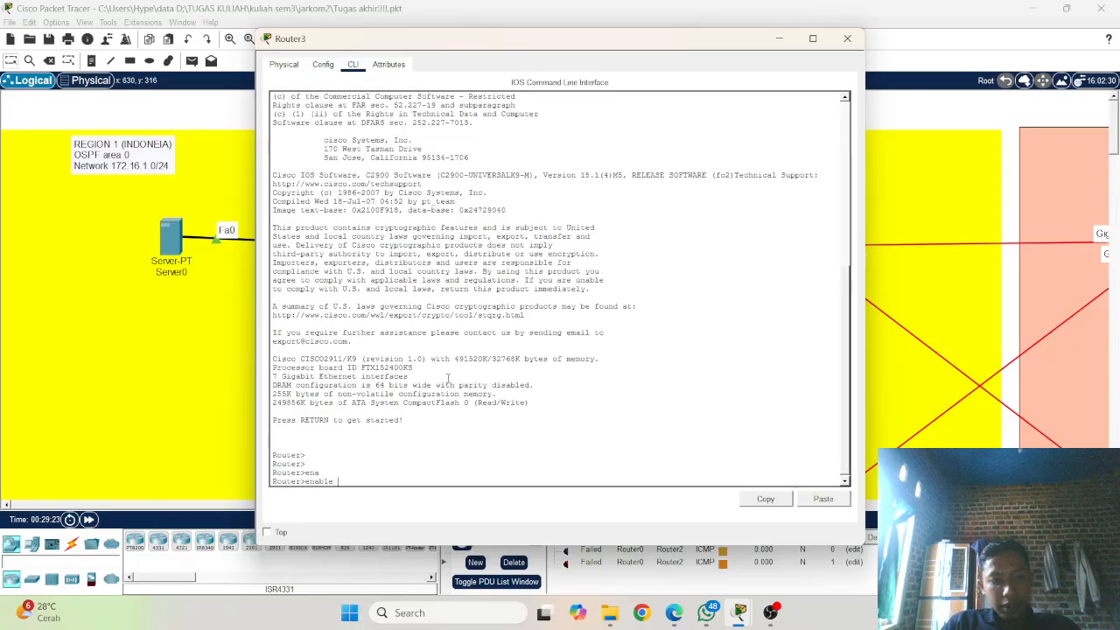
key(Return)
Step: Enter global configuration mode on Router3 with configure terminal
text(con)
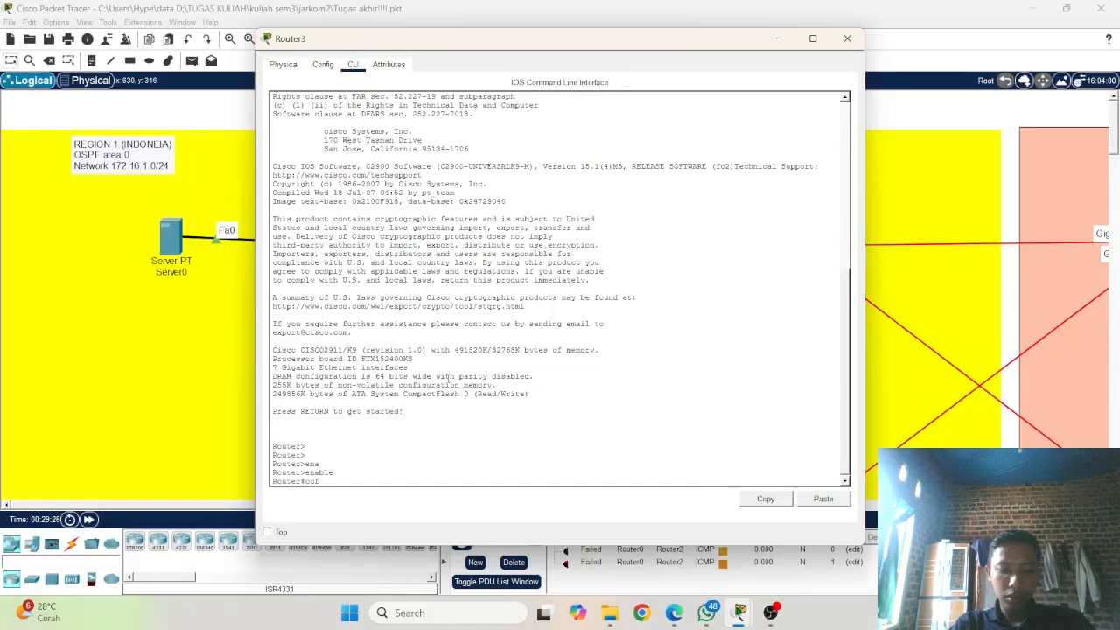
key(Tab)
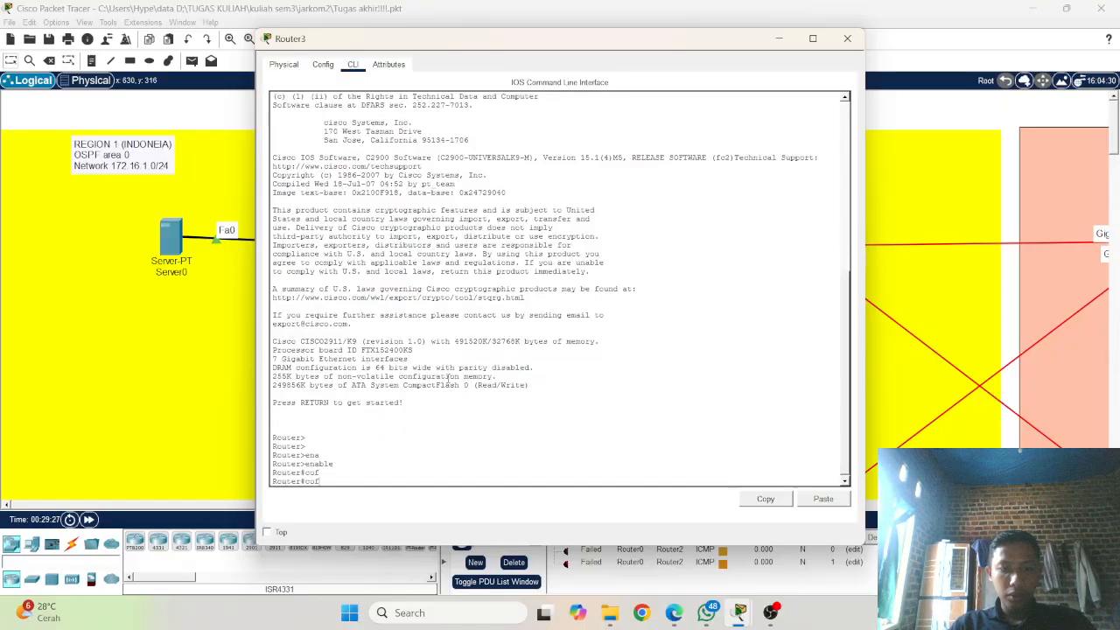
text(i)
key(Tab)
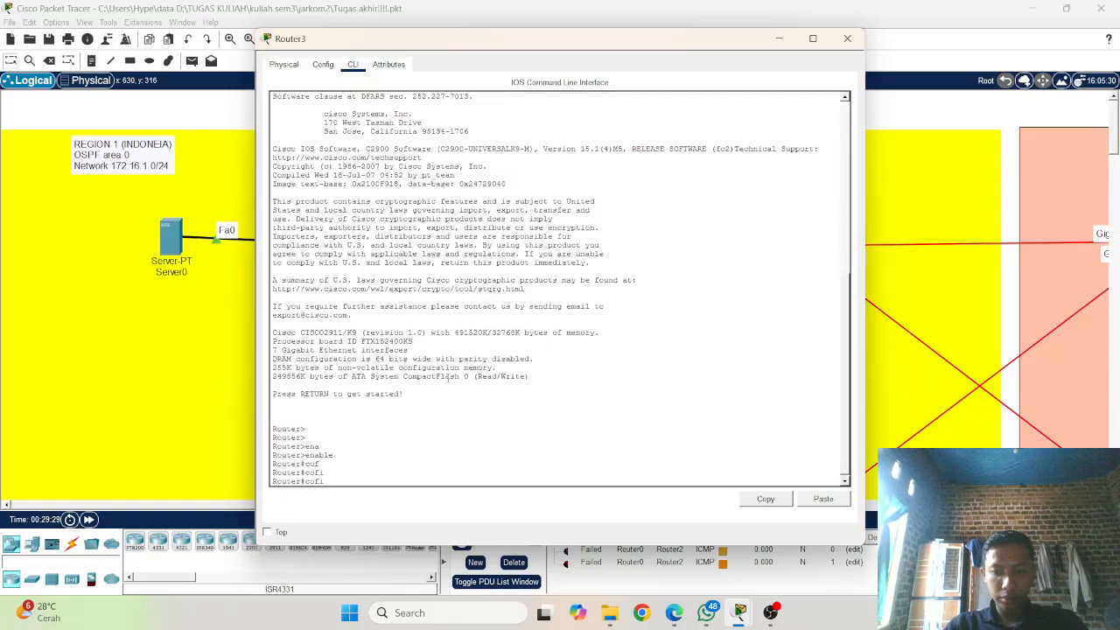
key(BackSpace)
key(BackSpace)
key(BackSpace)
text(onfigure)
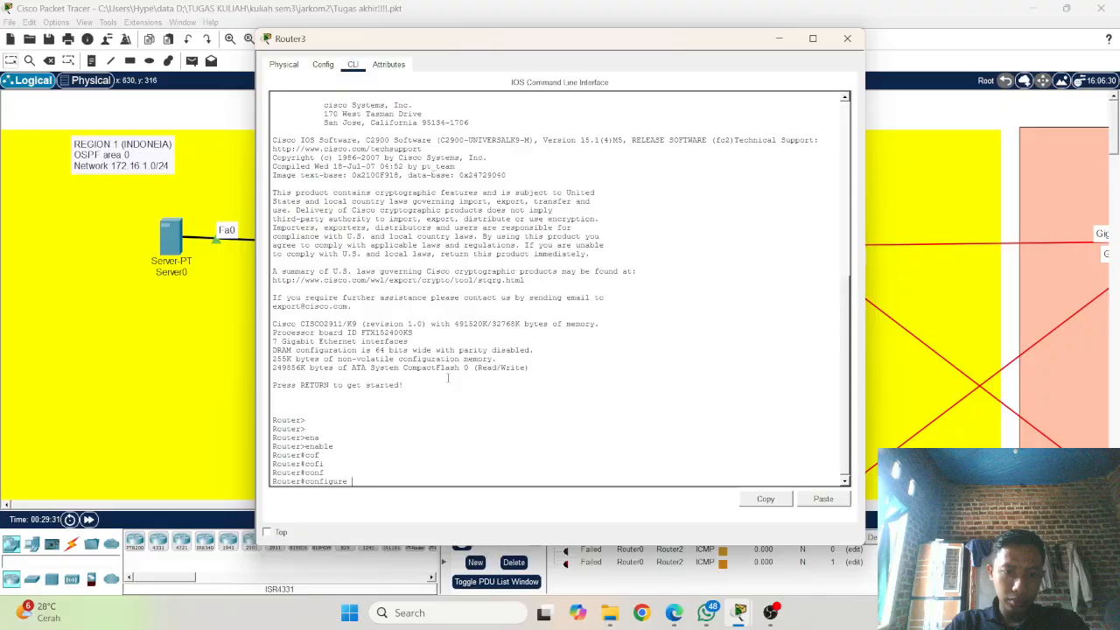
key(Tab)
text(te)
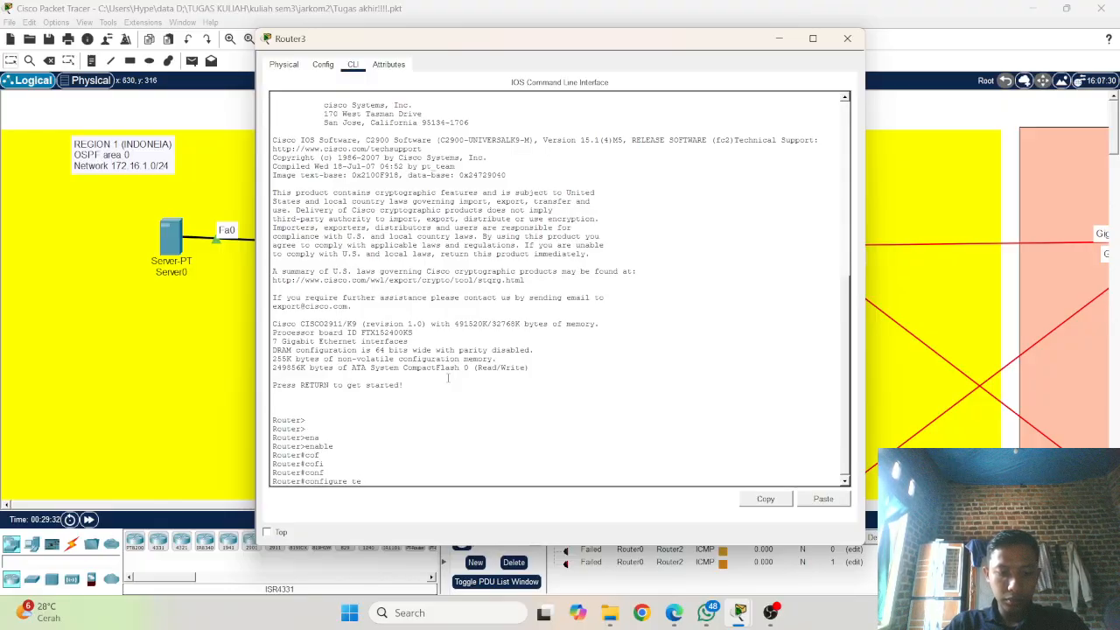
key(Tab)
key(Return)
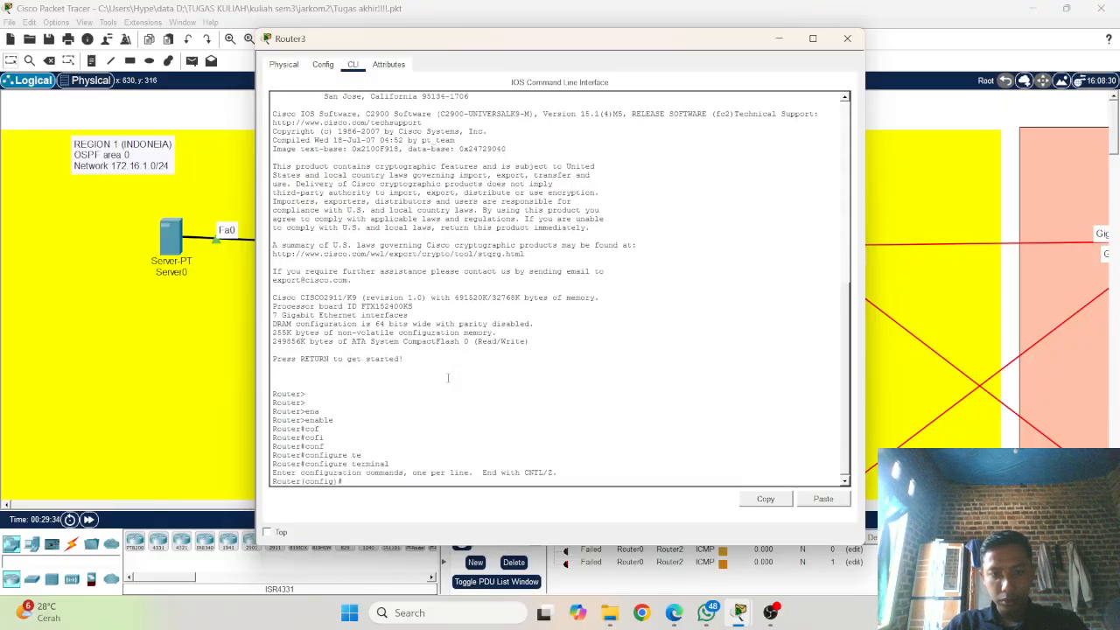
key(Return)
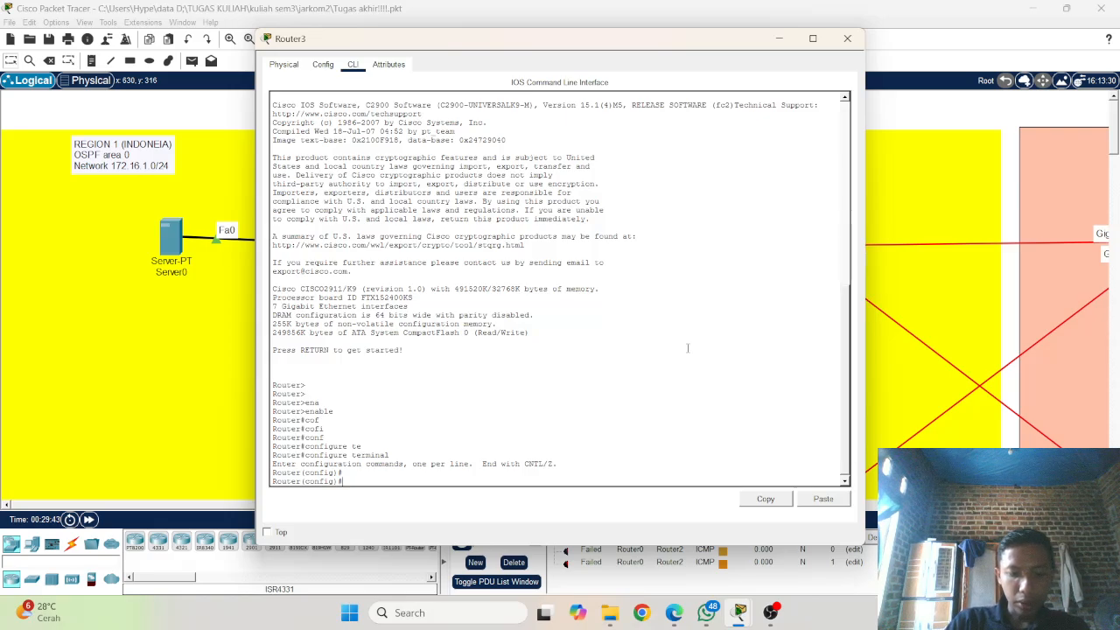
Step: Set Router3's hostname to R4
text(n)
text(hos)
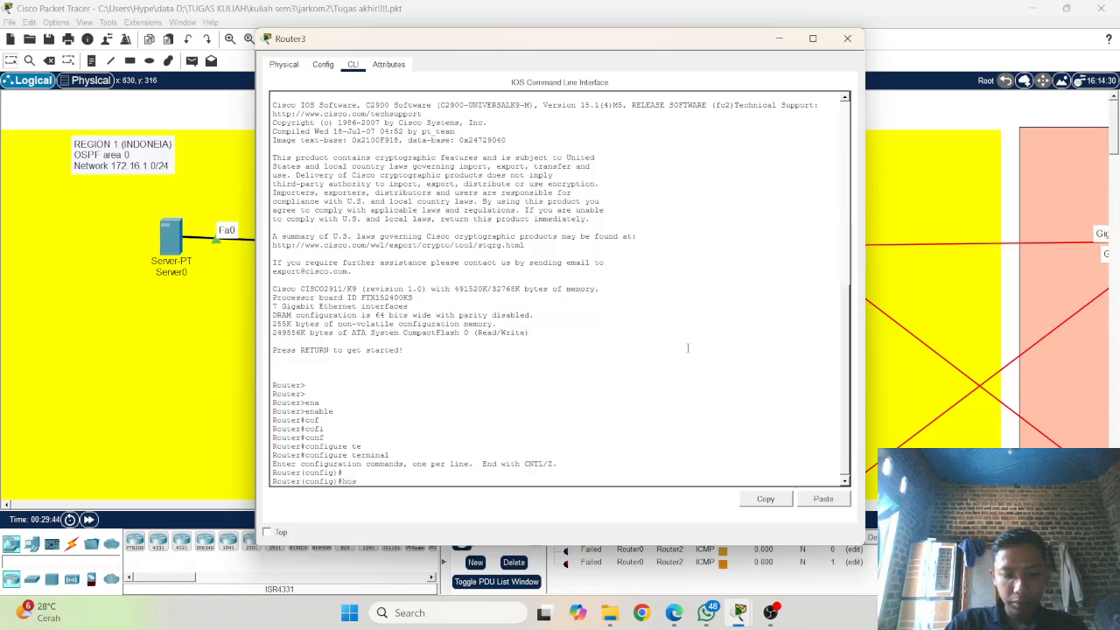
key(Tab)
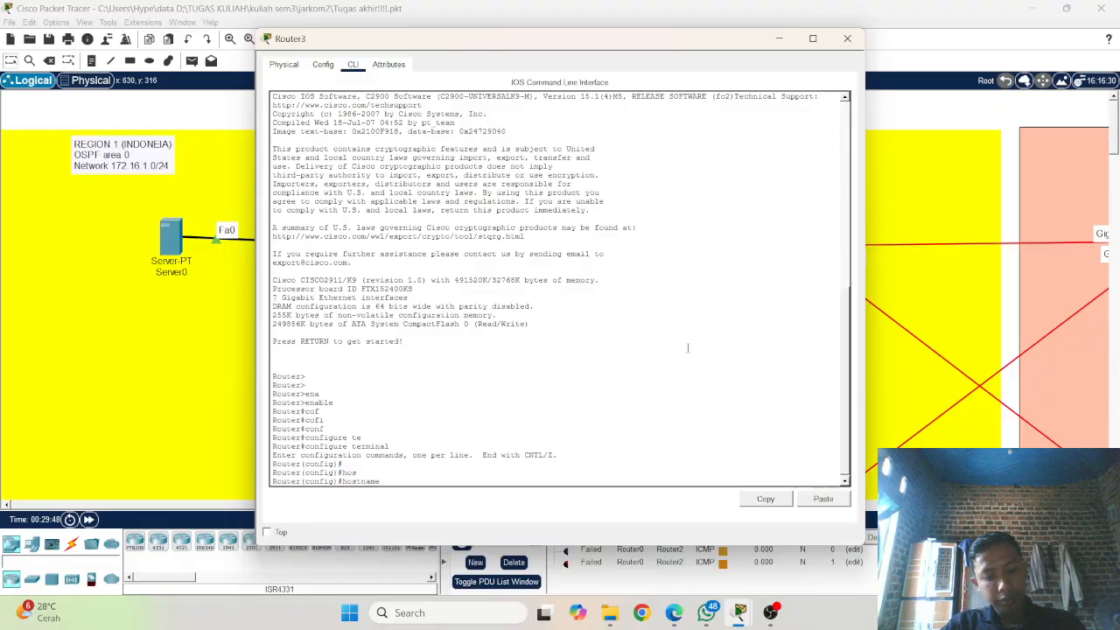
text(R)
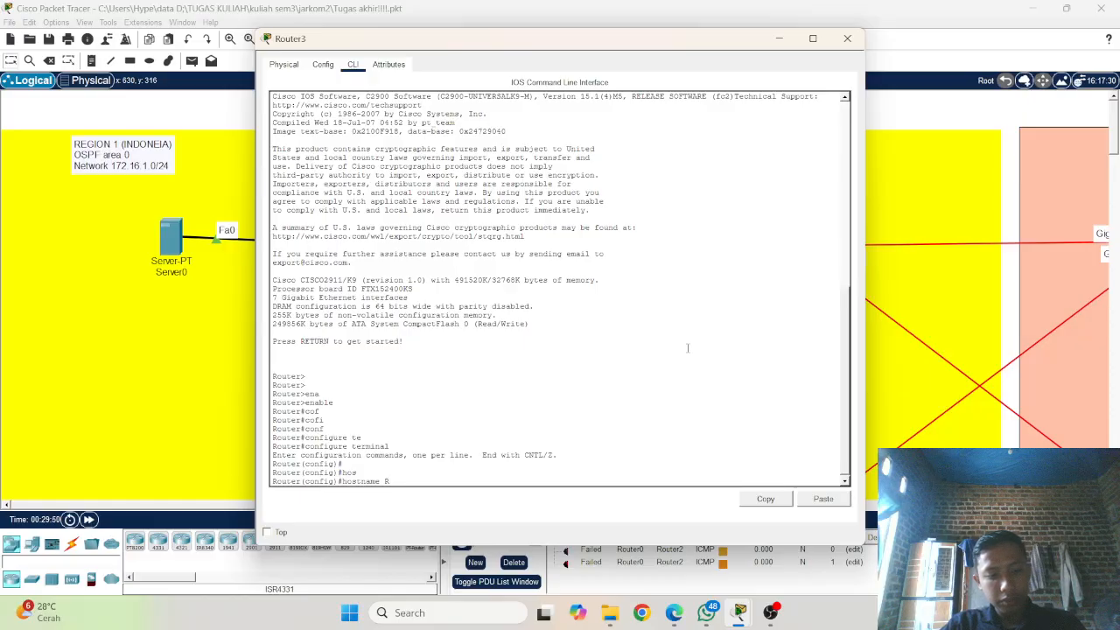
text(4)
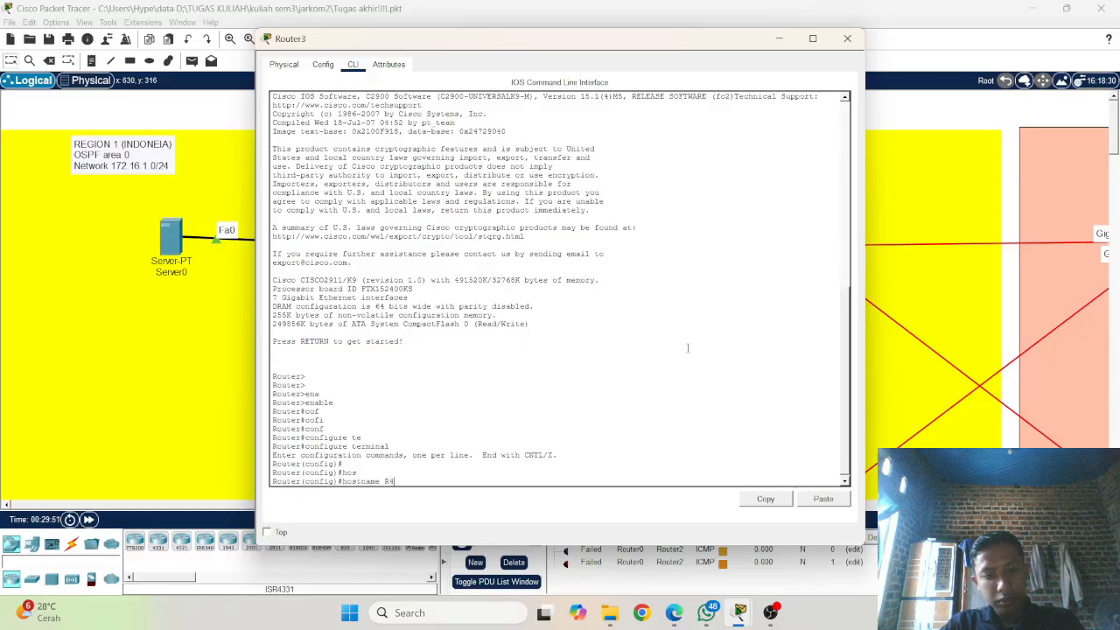
key(Return)
key(Return)
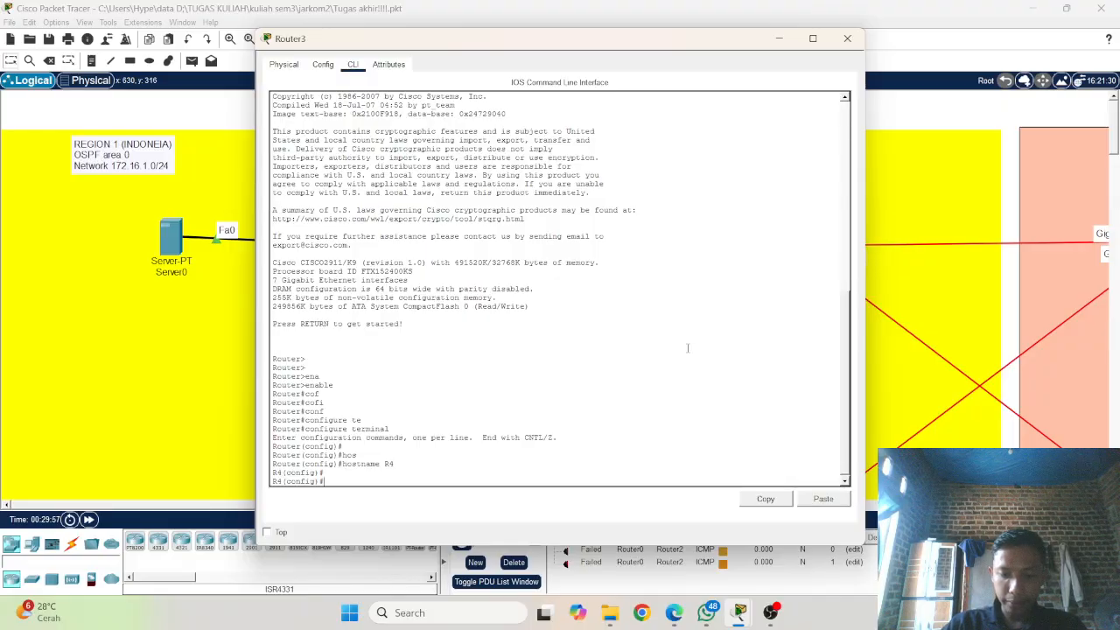
Step: Enter interface configuration mode for gigabitEthernet 0/0/0 on R4
text(inte)
key(Tab)
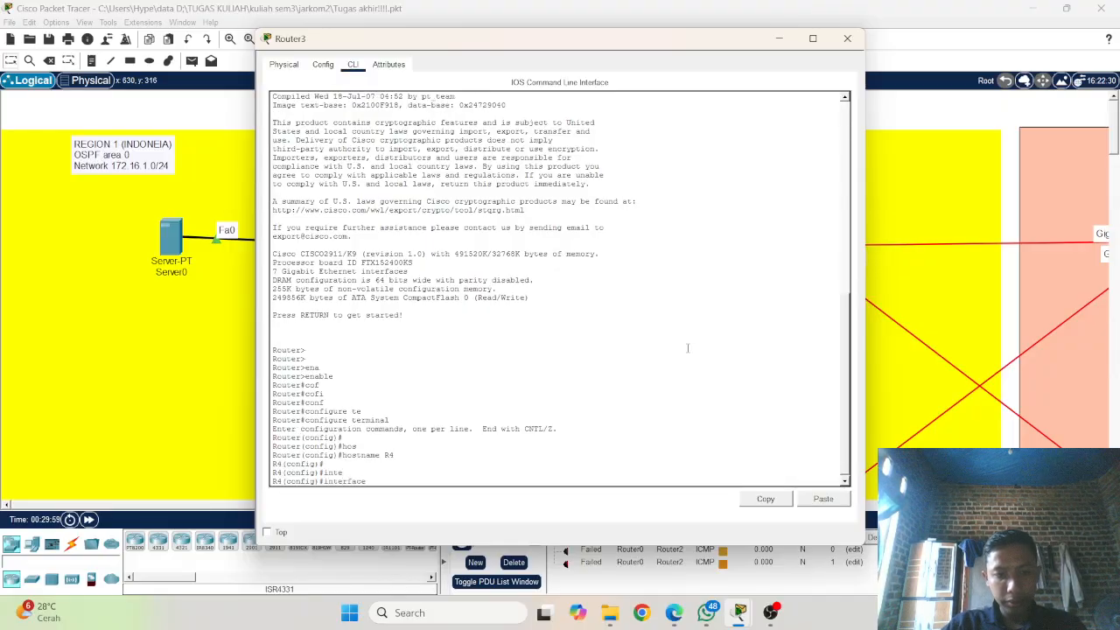
text(g)
key(Tab)
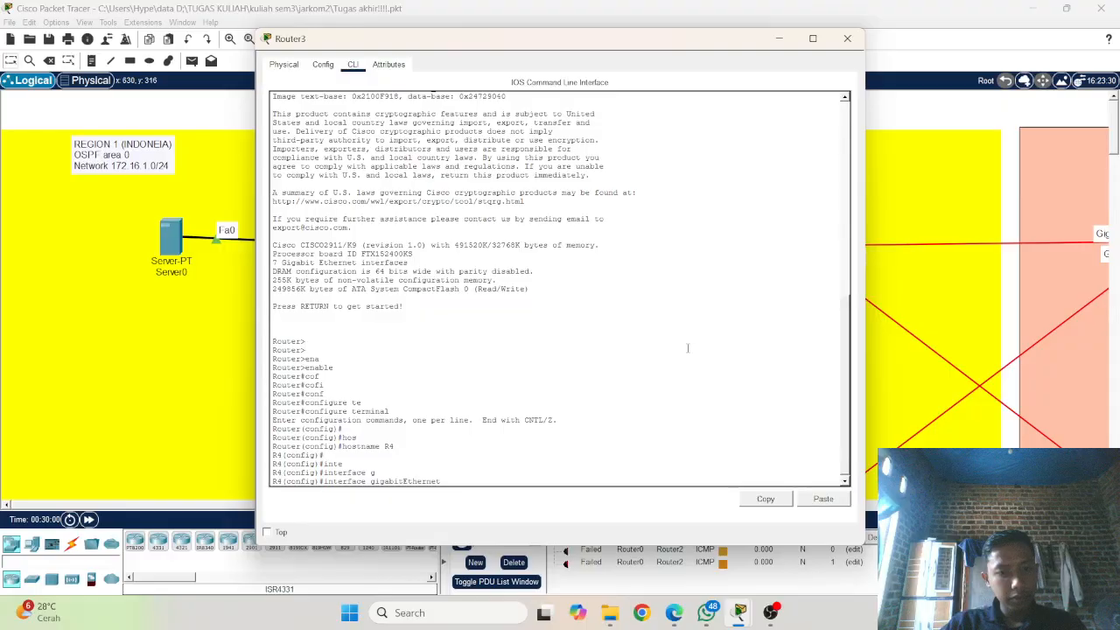
text(0/)
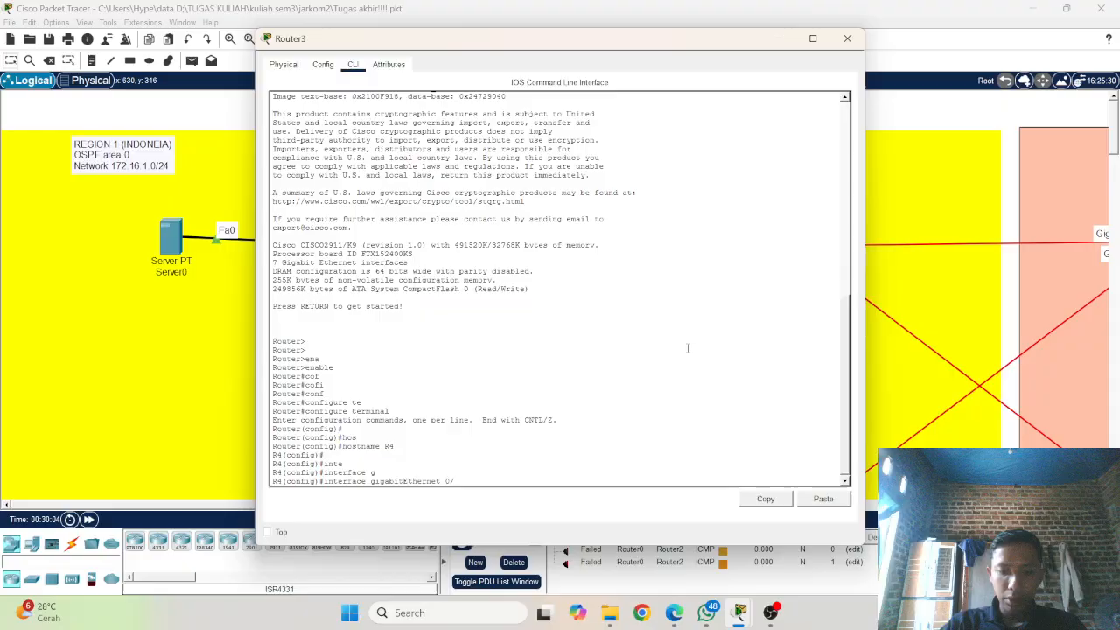
text(0/0)
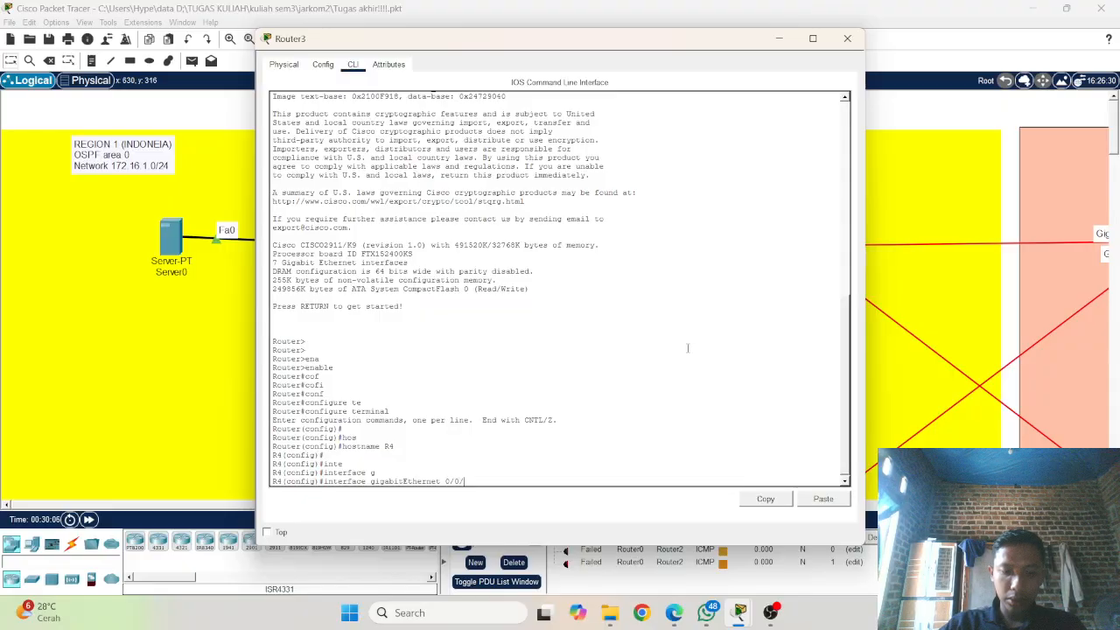
key(Return)
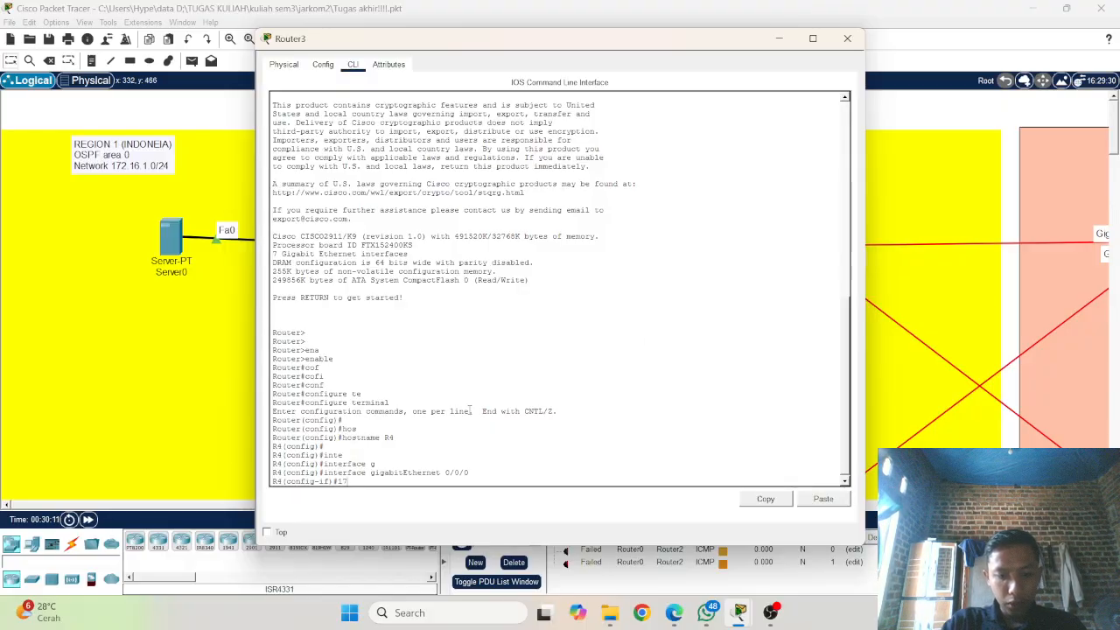
Step: Assign IP address 172.16.1.3 with mask 255.255.255.0 to R4's gigabitEthernet 0/0/0 interface
text(172.1)
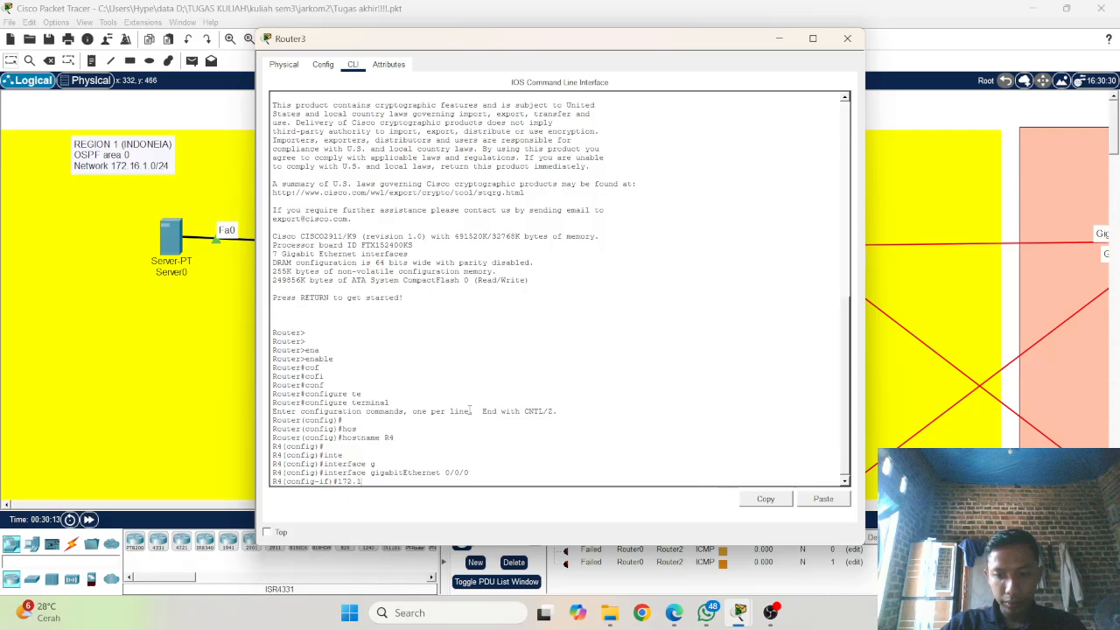
text(6.1)
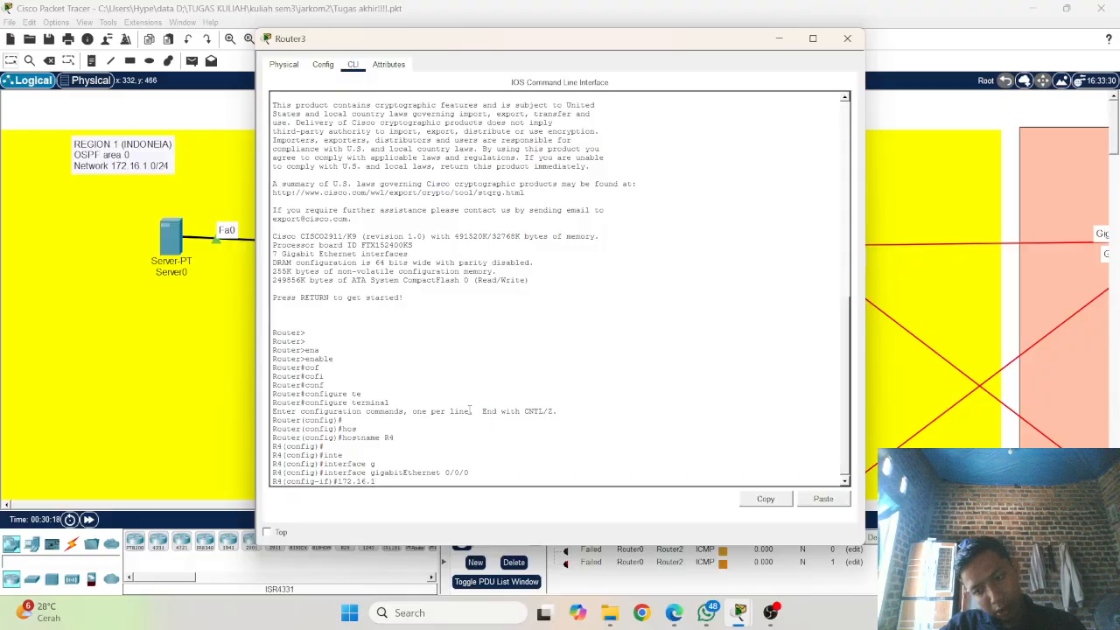
key(BackSpace)
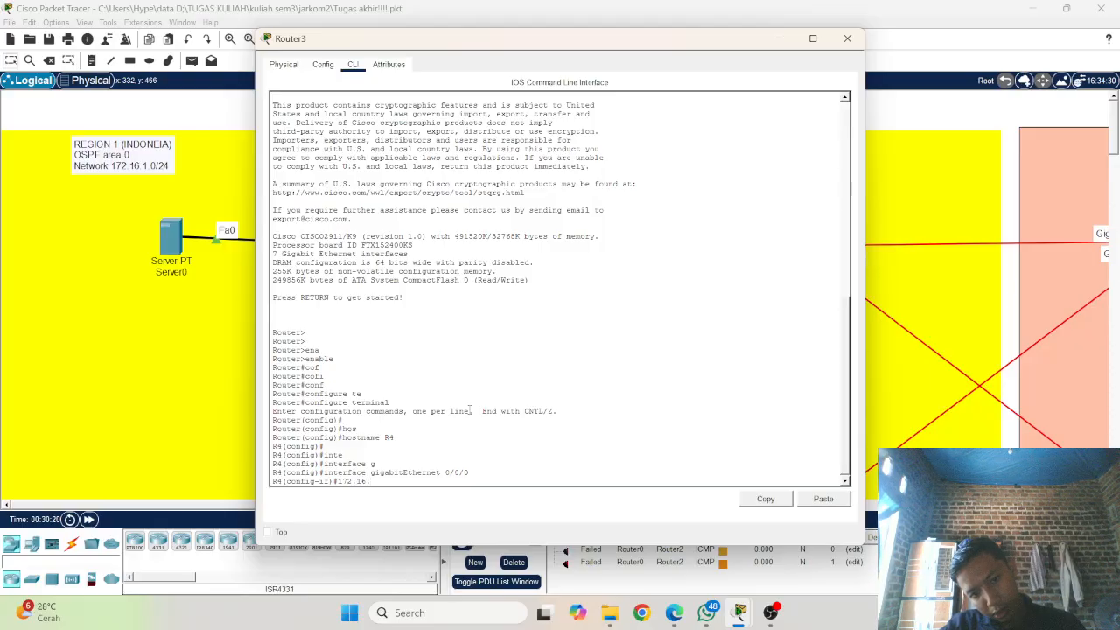
text(1.)
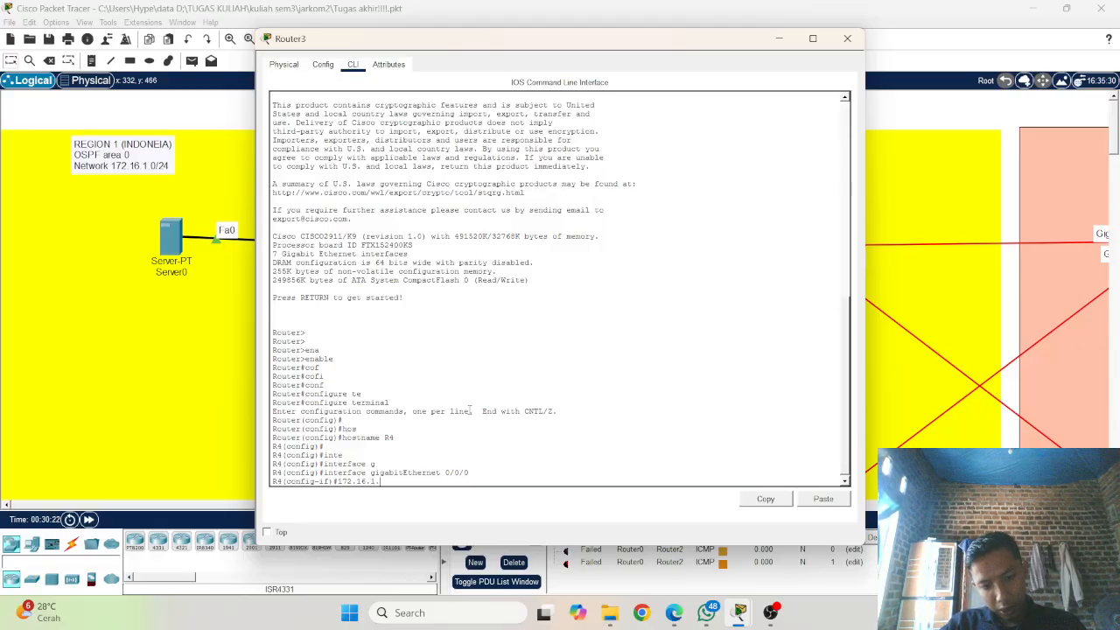
text(3)
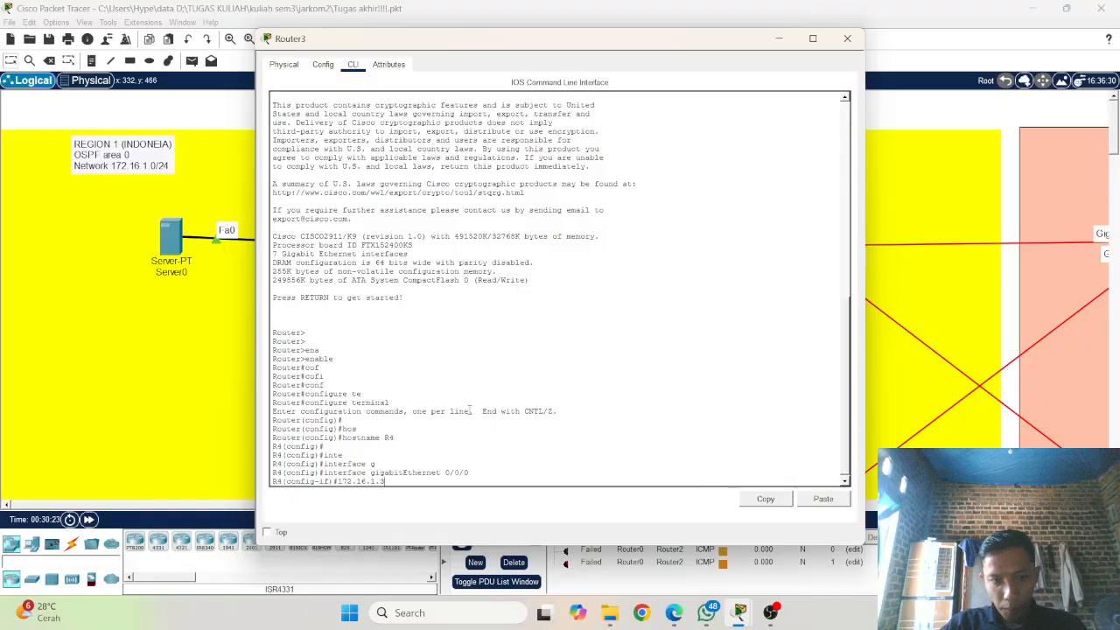
text( 2)
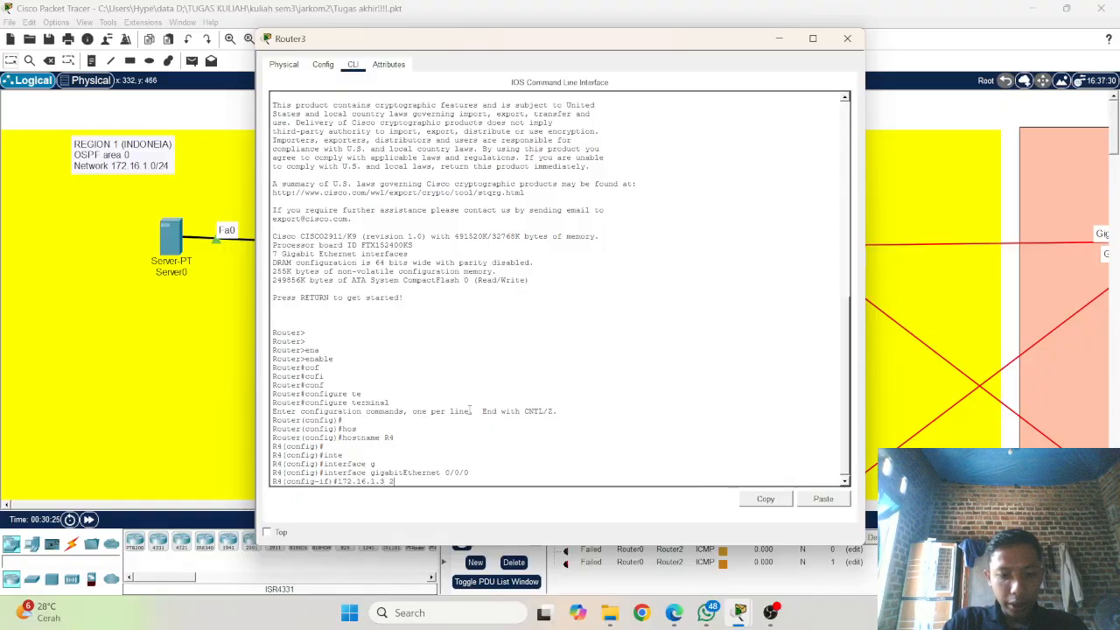
text(55.255)
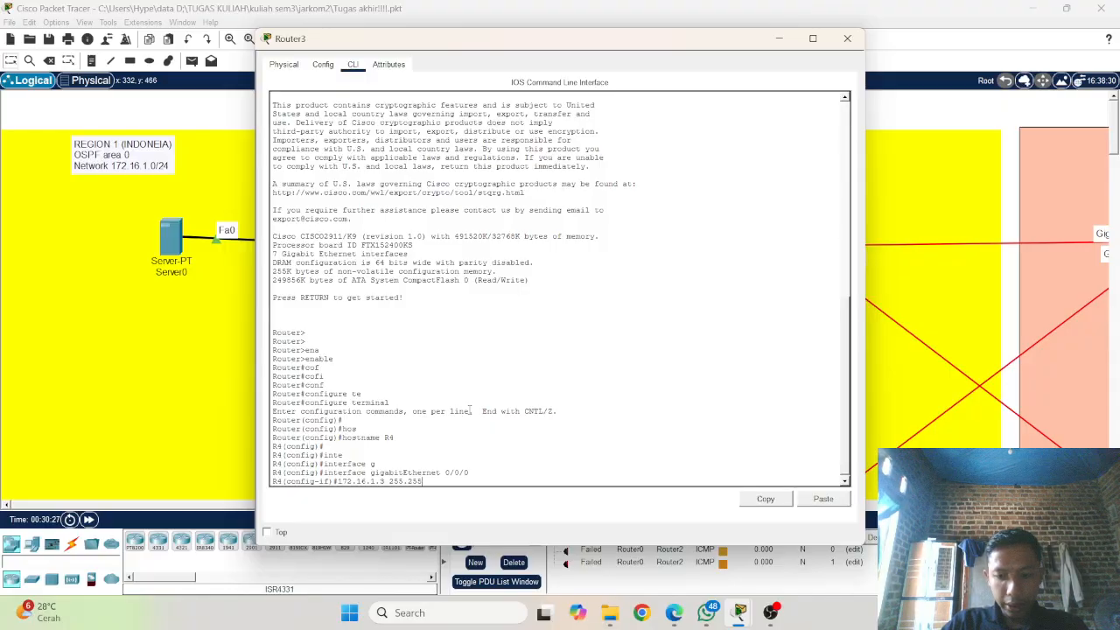
text(.255)
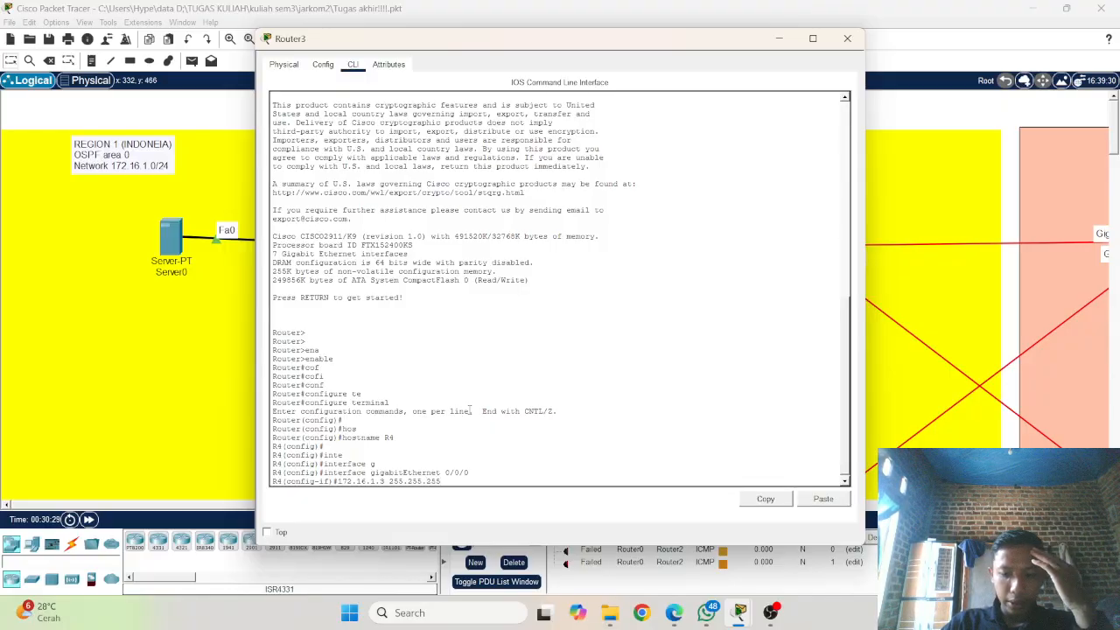
text(.0)
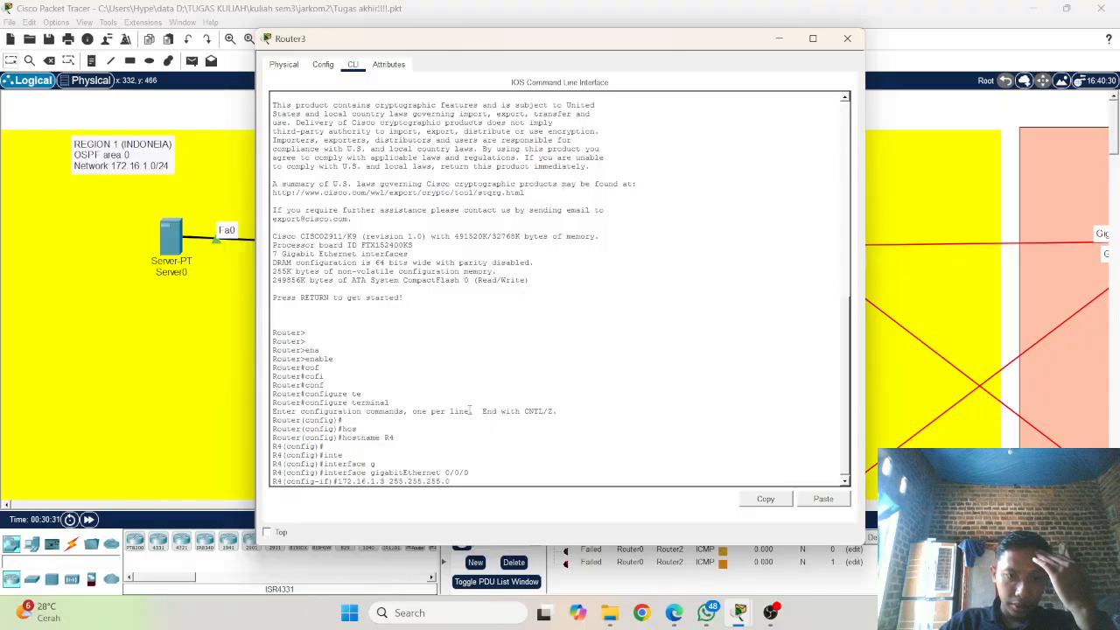
key(Return)
key(Up)
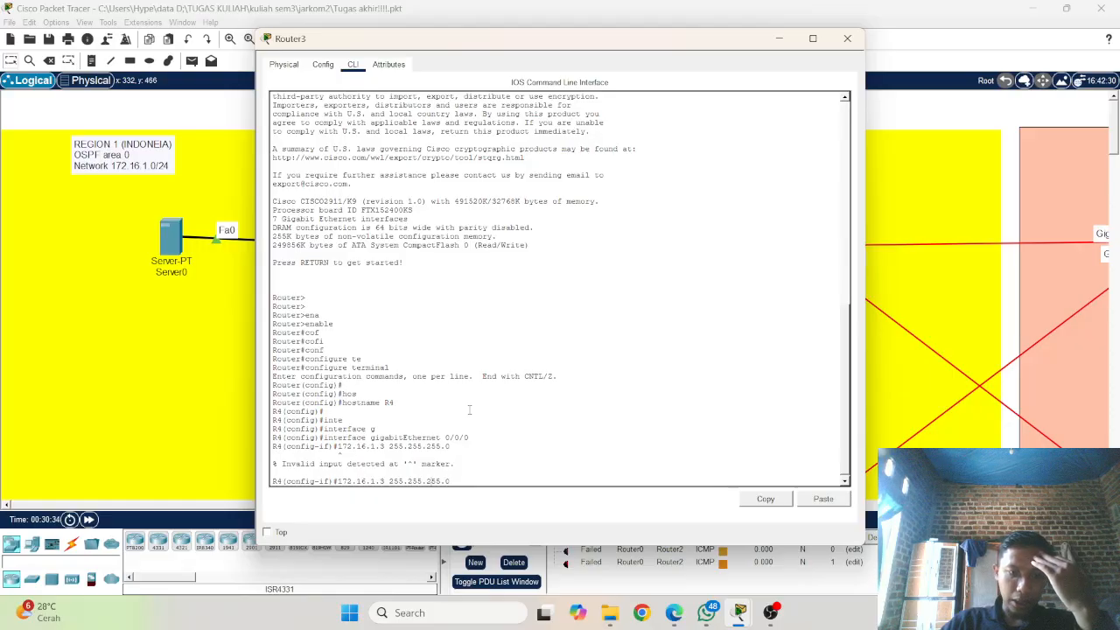
text(ip add)
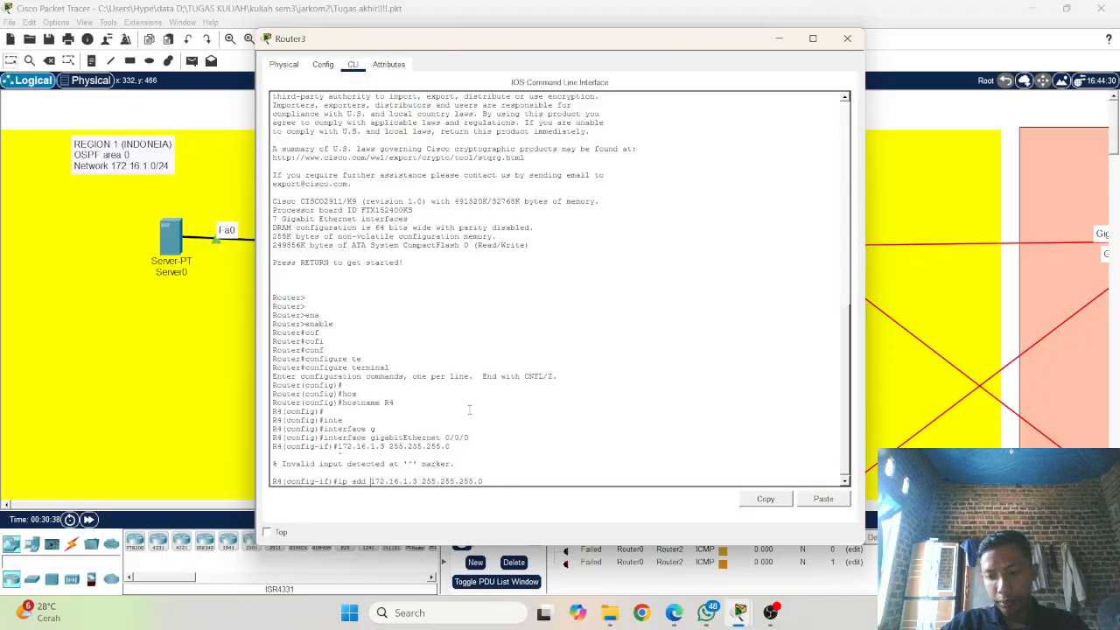
key(Return)
key(Up)
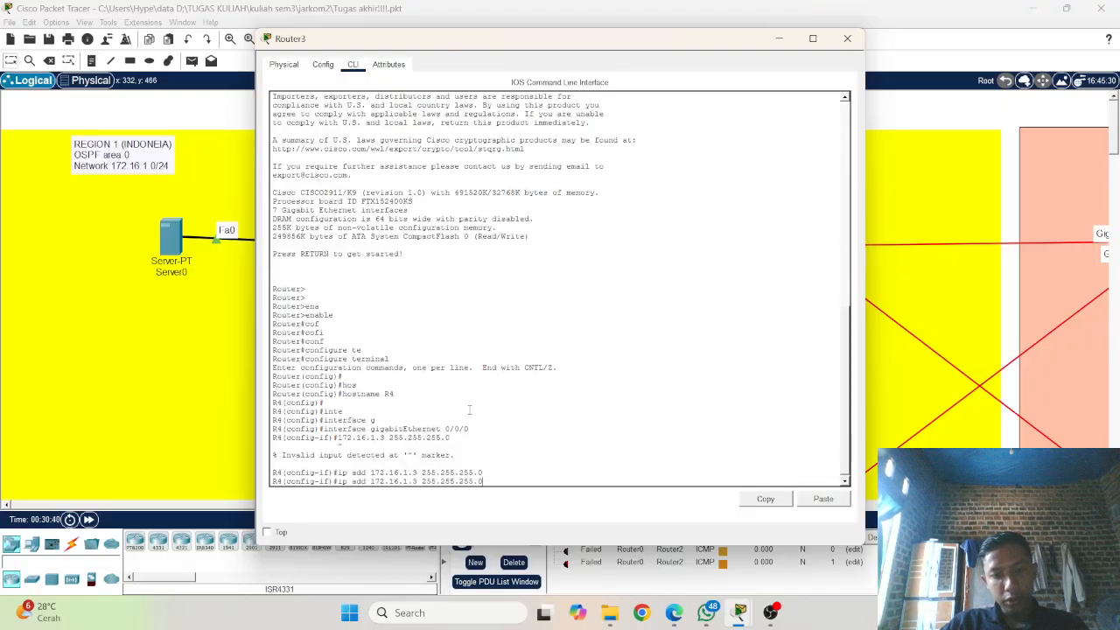
key(BackSpace)
key(BackSpace)
key(BackSpace)
key(BackSpace)
key(BackSpace)
key(BackSpace)
key(BackSpace)
key(BackSpace)
key(BackSpace)
key(BackSpace)
key(BackSpace)
key(BackSpace)
key(BackSpace)
key(BackSpace)
key(BackSpace)
key(BackSpace)
key(BackSpace)
key(BackSpace)
key(BackSpace)
key(BackSpace)
key(BackSpace)
key(BackSpace)
key(BackSpace)
key(BackSpace)
key(BackSpace)
key(BackSpace)
key(BackSpace)
key(BackSpace)
key(BackSpace)
key(BackSpace)
key(BackSpace)
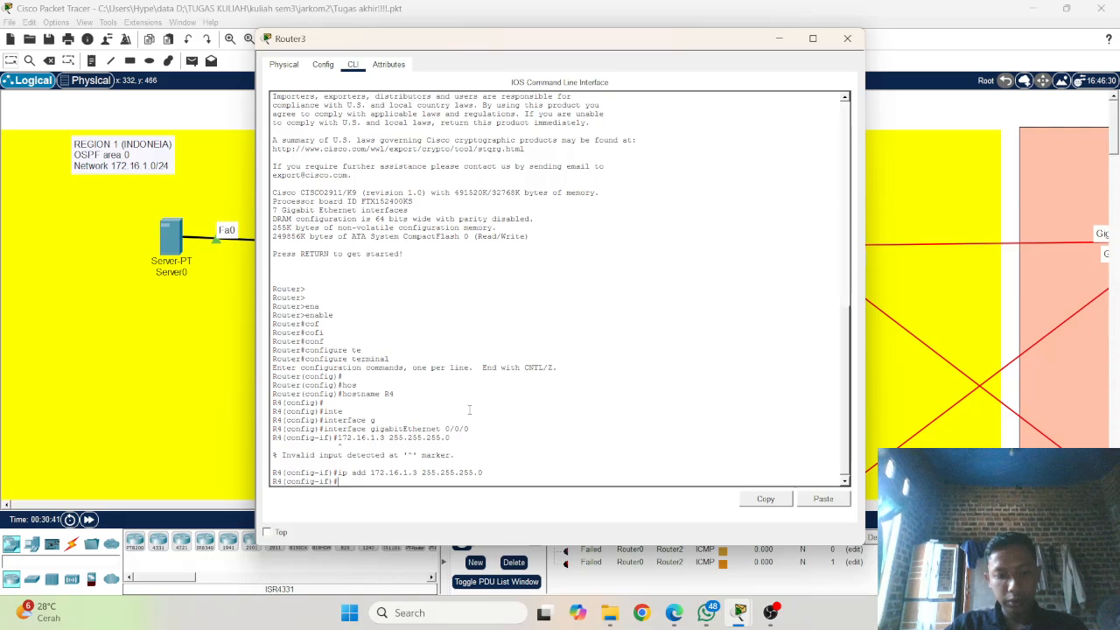
Step: Enable R4's gigabitEthernet 0/0/0 interface with no shutdown
text(no shu)
key(Tab)
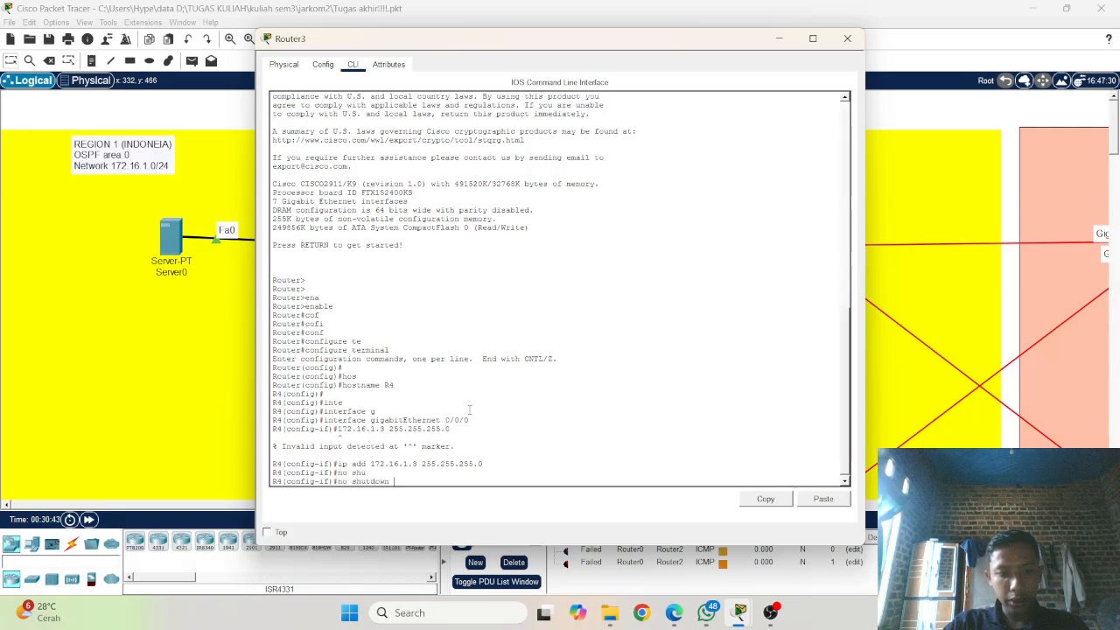
key(Return)
key(Return)
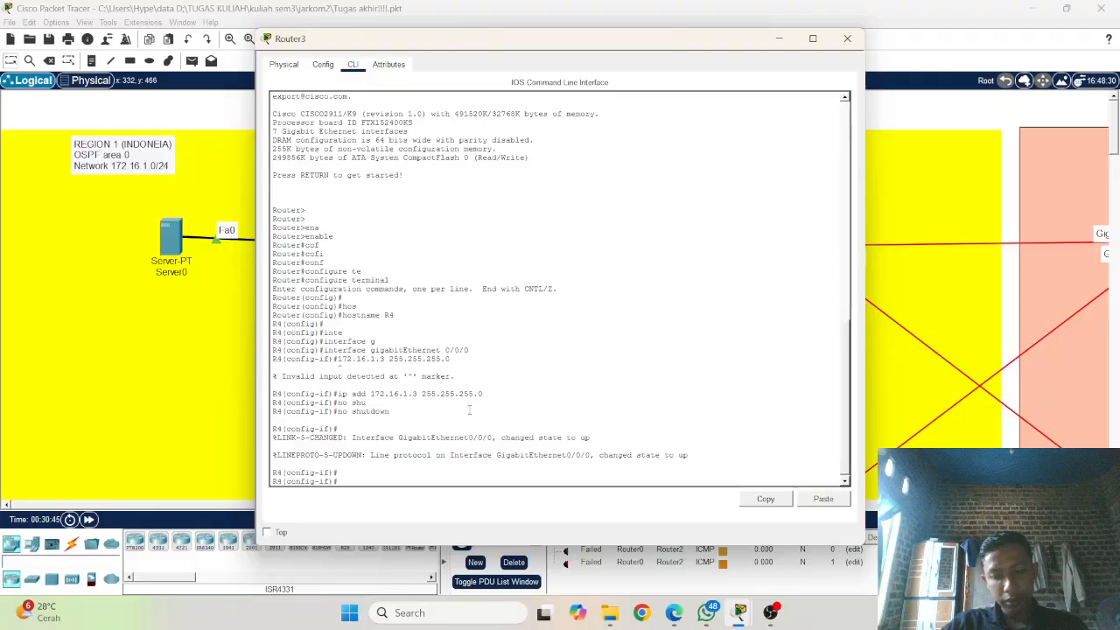
Step: Switch R4's interface configuration to gigabitEthernet 0/1/0
key(Up)
key(Up)
key(Up)
key(Up)
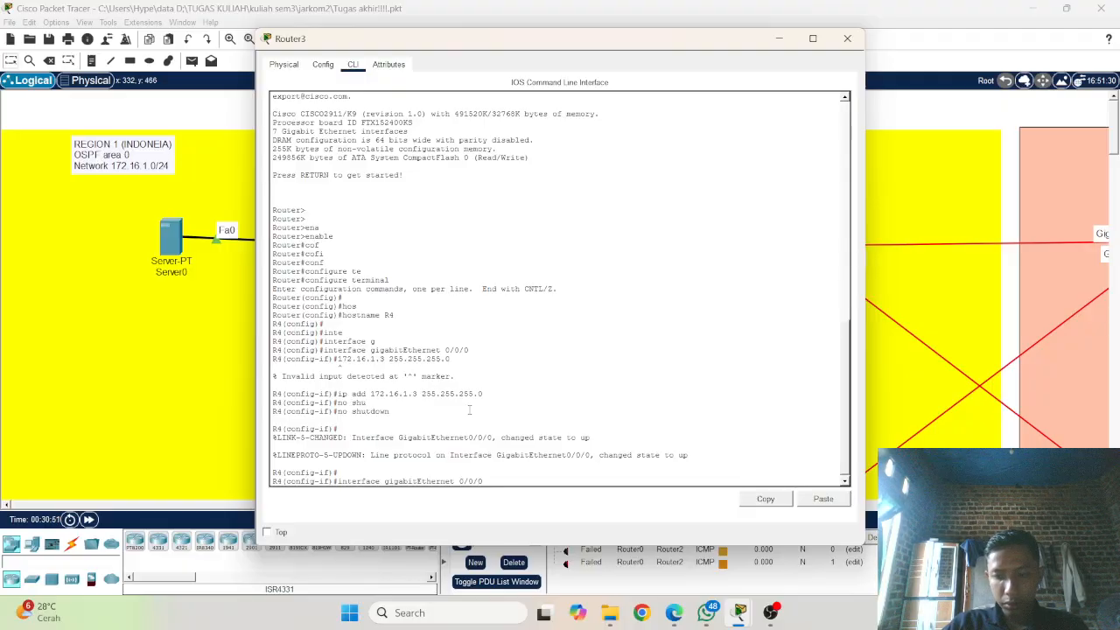
key(BackSpace)
key(BackSpace)
key(BackSpace)
text(1/0)
key(Return)
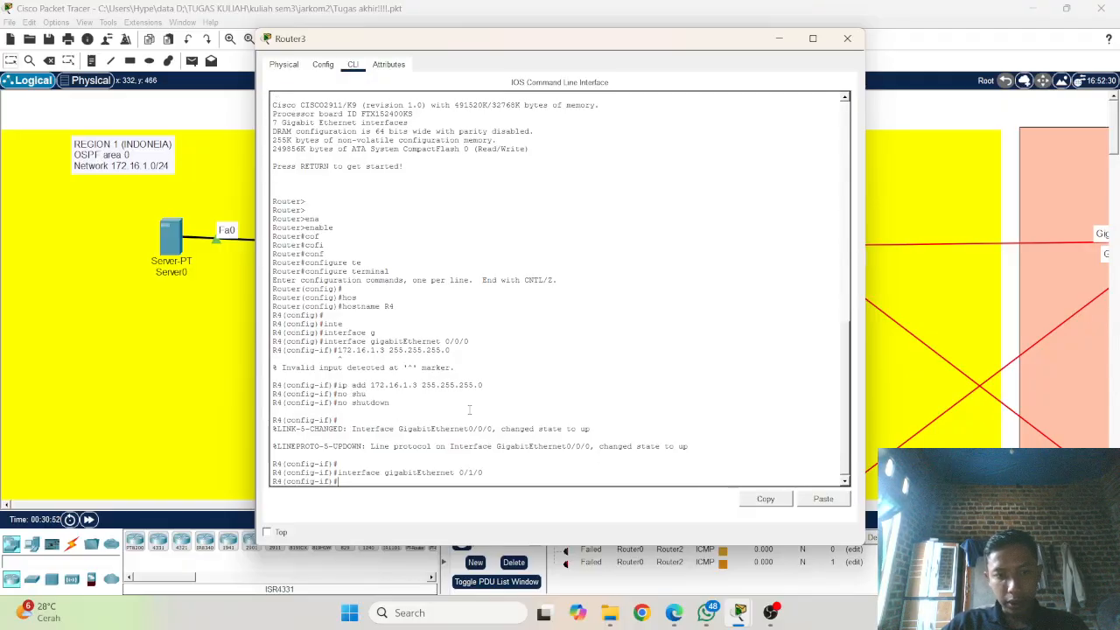
Step: Assign IP address 172.16.5.3 with mask 255.255.255.0 to R4's gigabitEthernet 0/1/0 interface, checking the topology before submitting the command
key(Up)
key(Up)
key(Up)
key(Up)
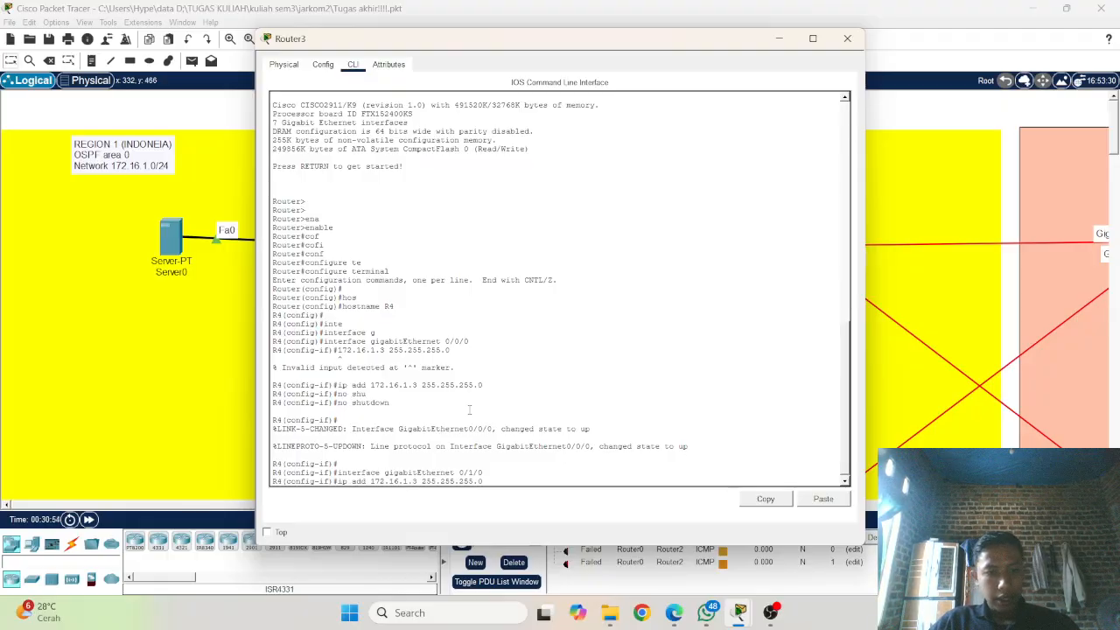
key(Left)
key(Left)
key(Left)
key(Left)
key(Left)
key(Left)
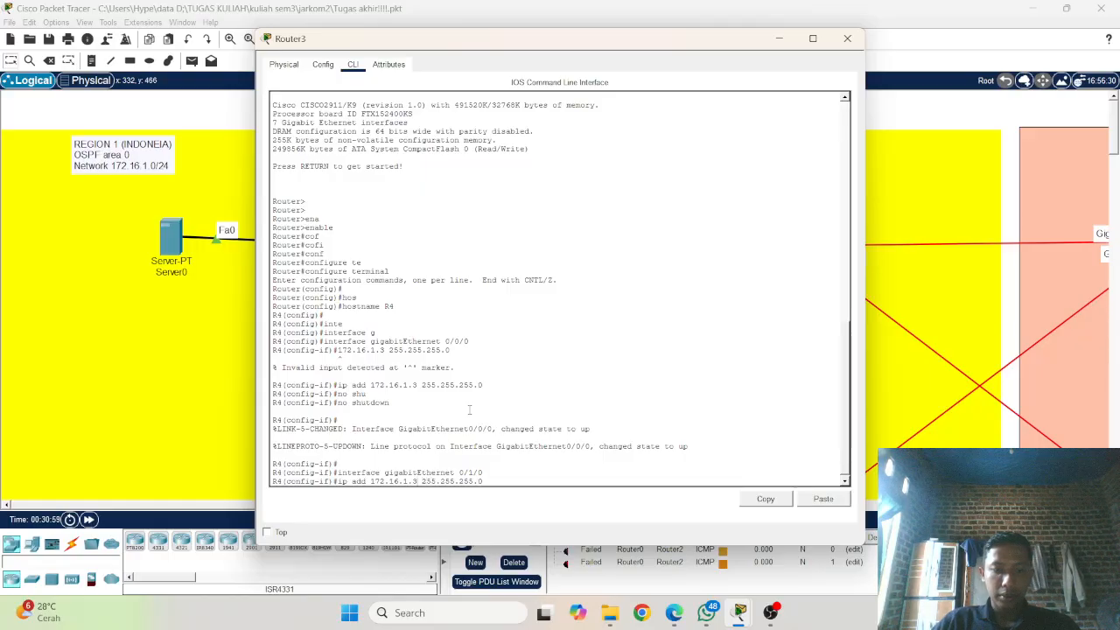
key(Left)
key(Left)
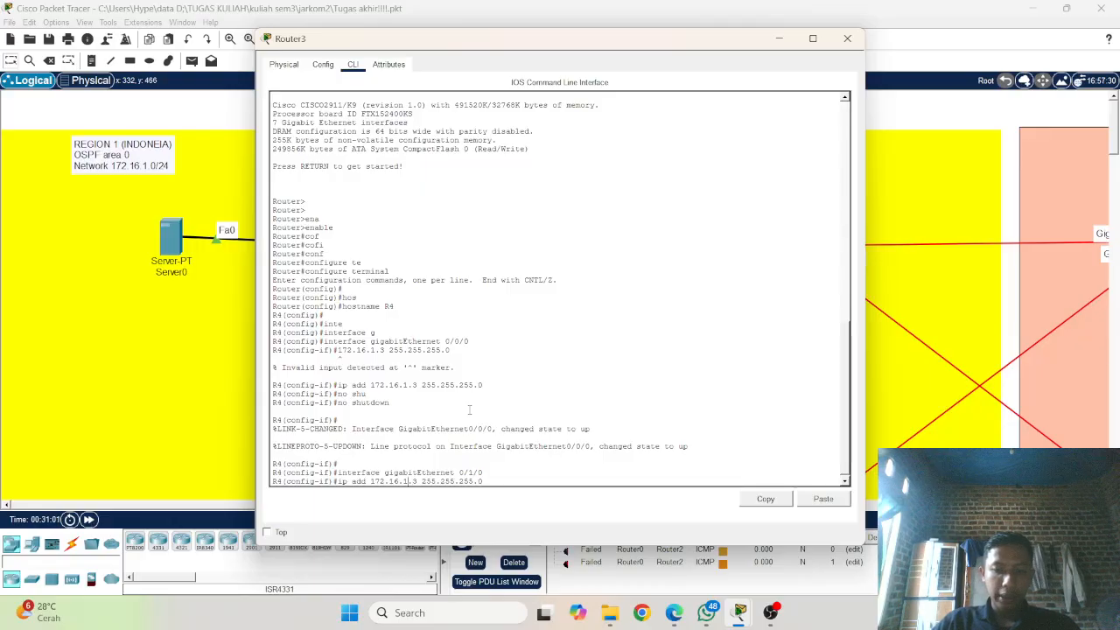
key(BackSpace)
text(5)
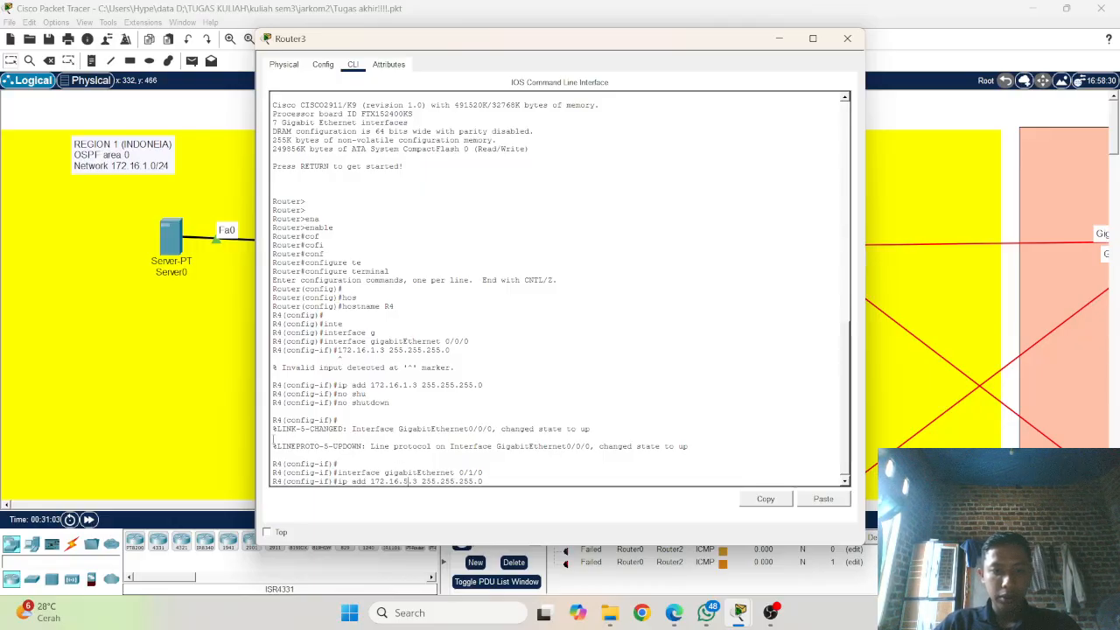
click(233, 415)
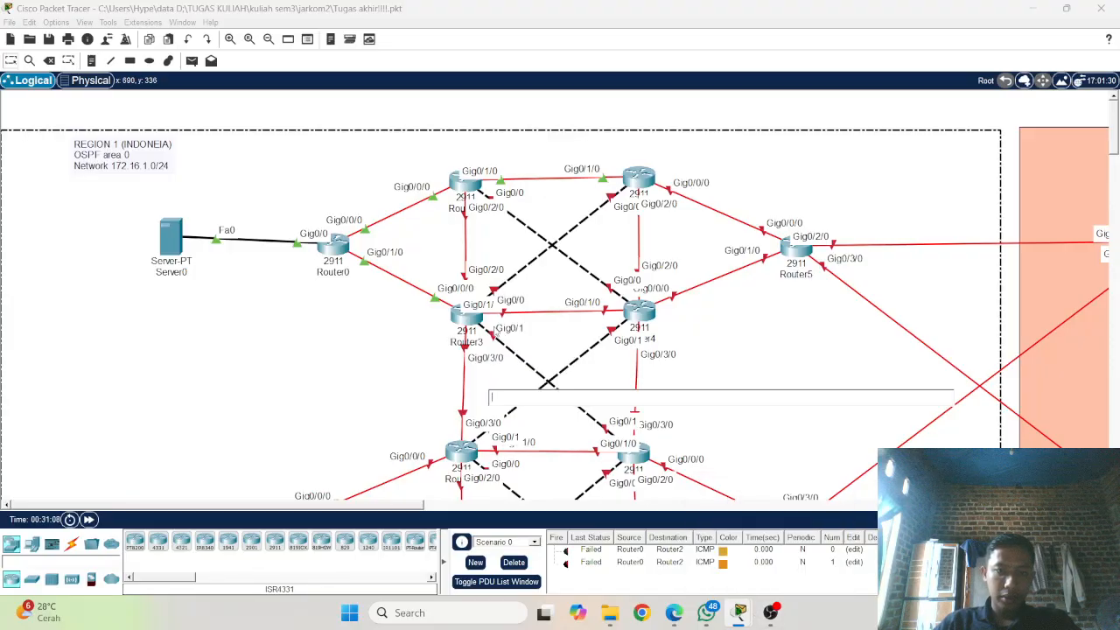
click(464, 313)
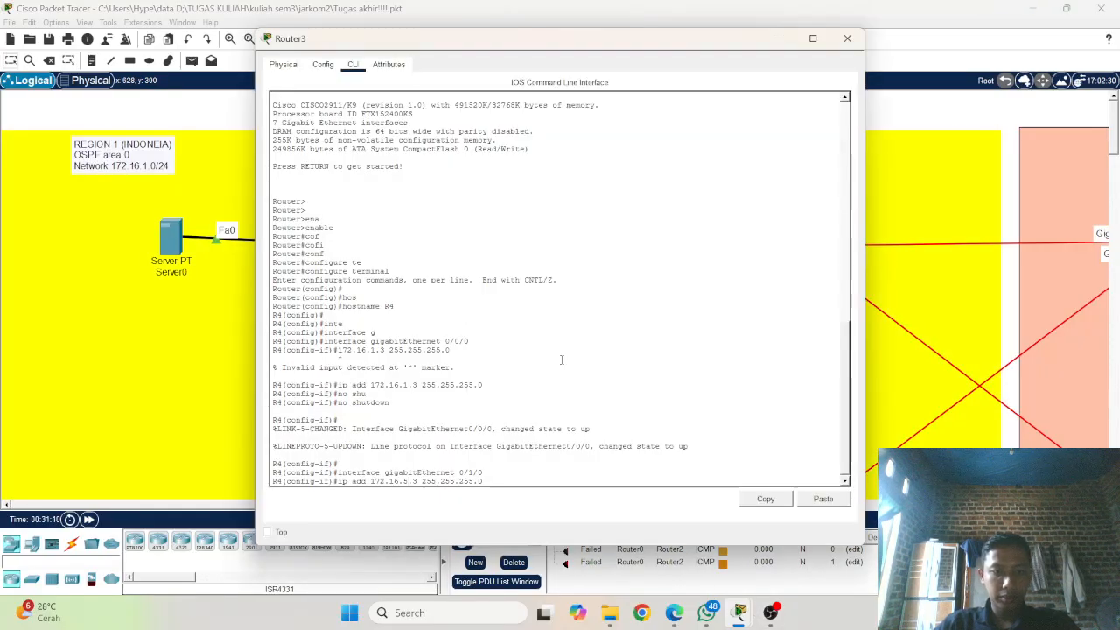
key(Right)
key(Right)
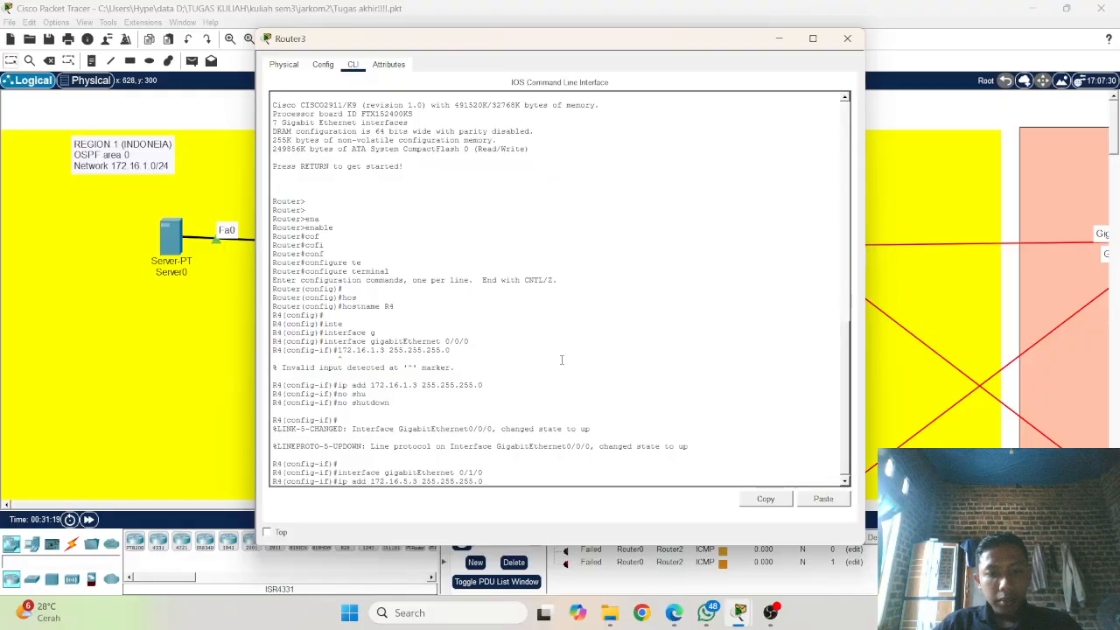
key(Return)
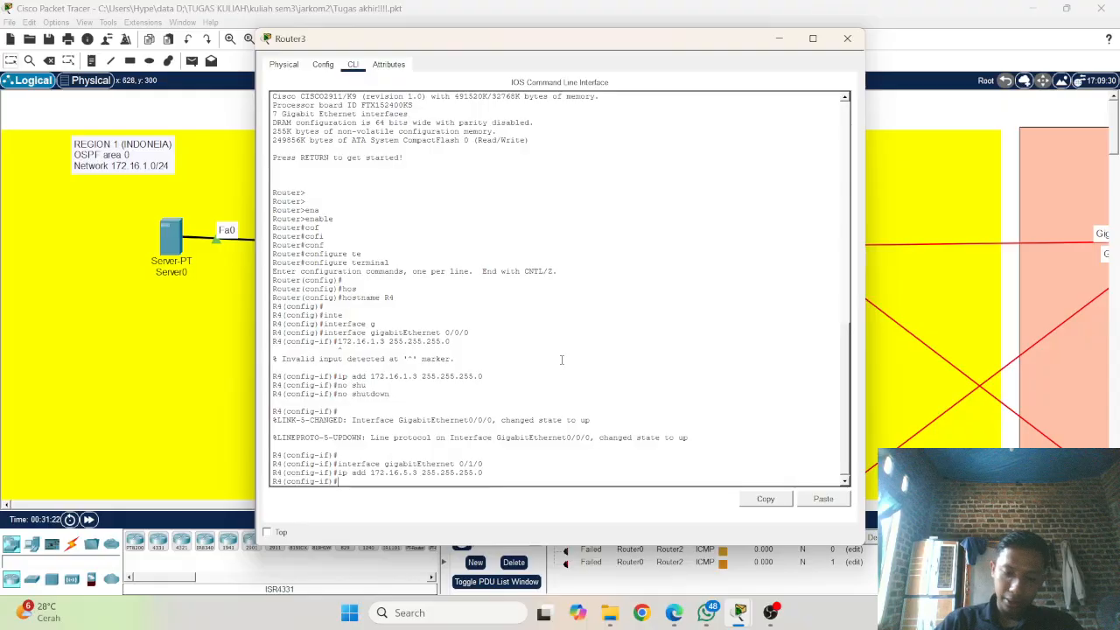
Step: Enable R4's gigabitEthernet 0/1/0 interface with no shutdown
text(no)
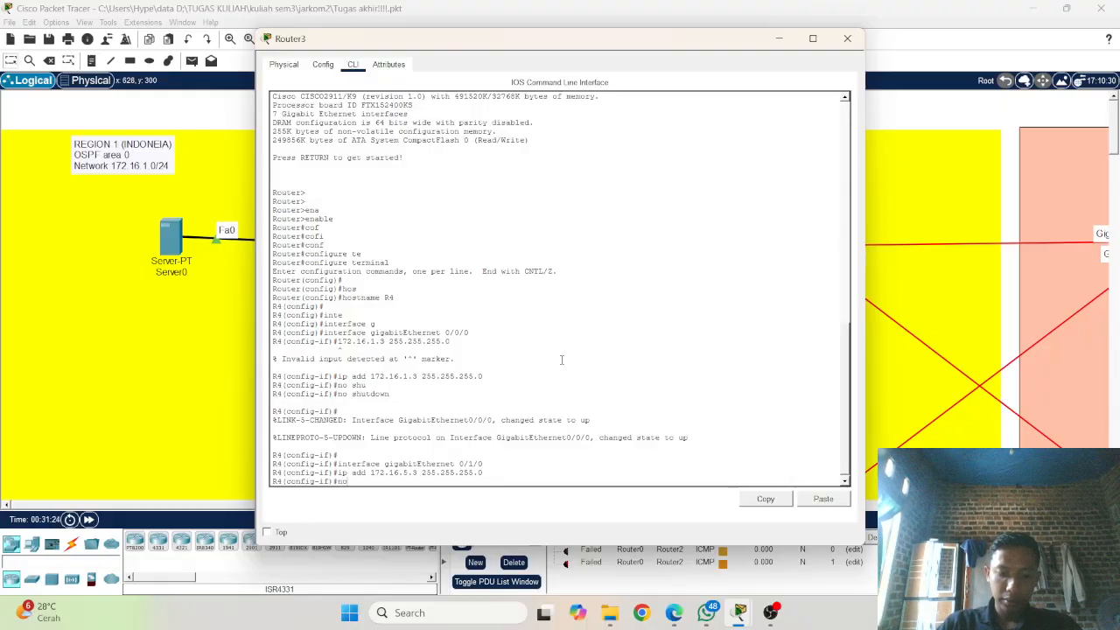
text( shu)
key(Tab)
key(Return)
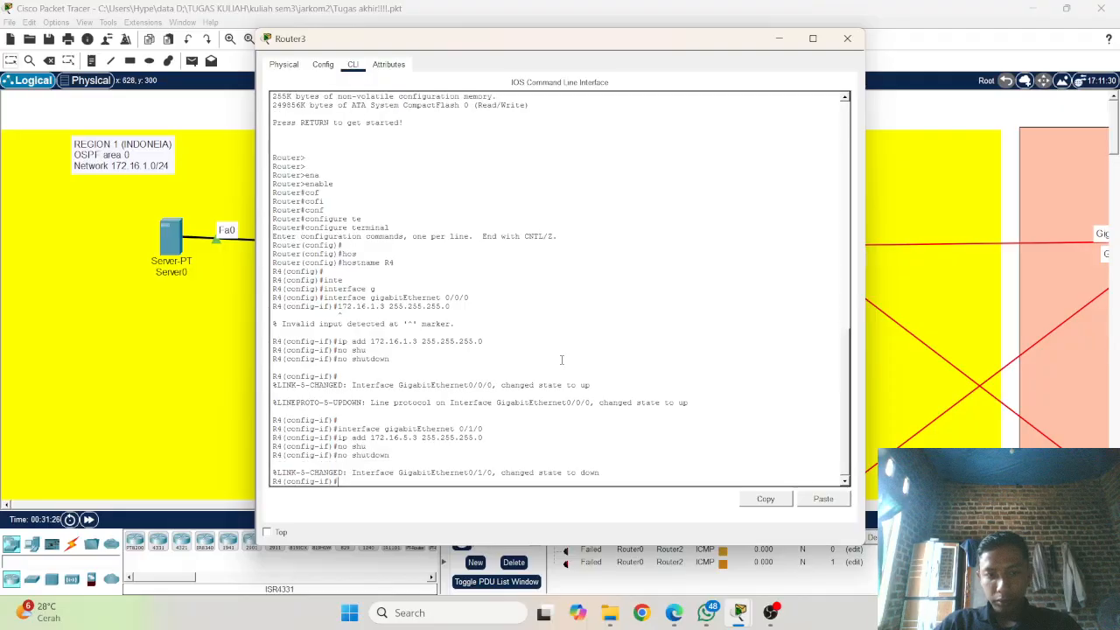
key(Return)
key(Return)
Step: Switch R4's interface configuration to gigabitEthernet 0/2/0
key(Up)
key(Up)
key(Up)
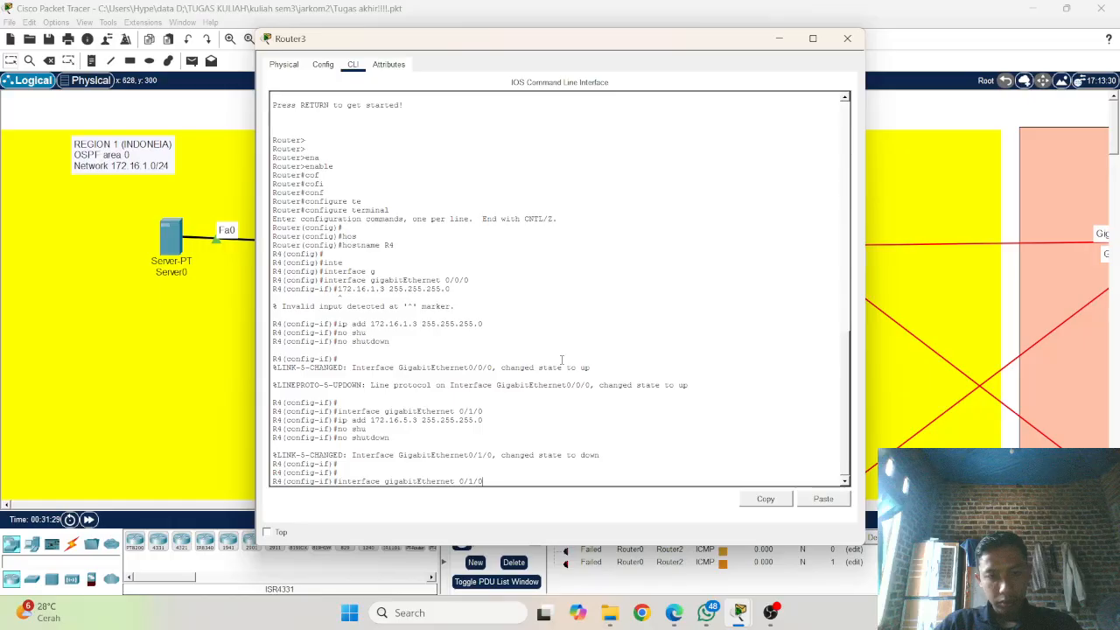
key(BackSpace)
key(BackSpace)
key(BackSpace)
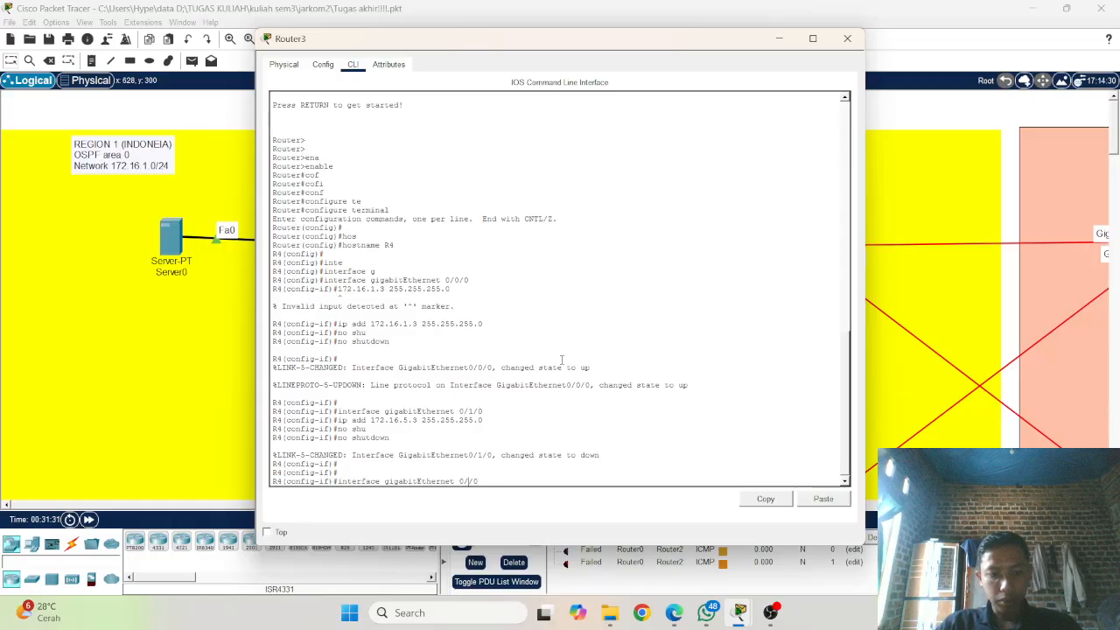
text(2/0)
key(Return)
key(Return)
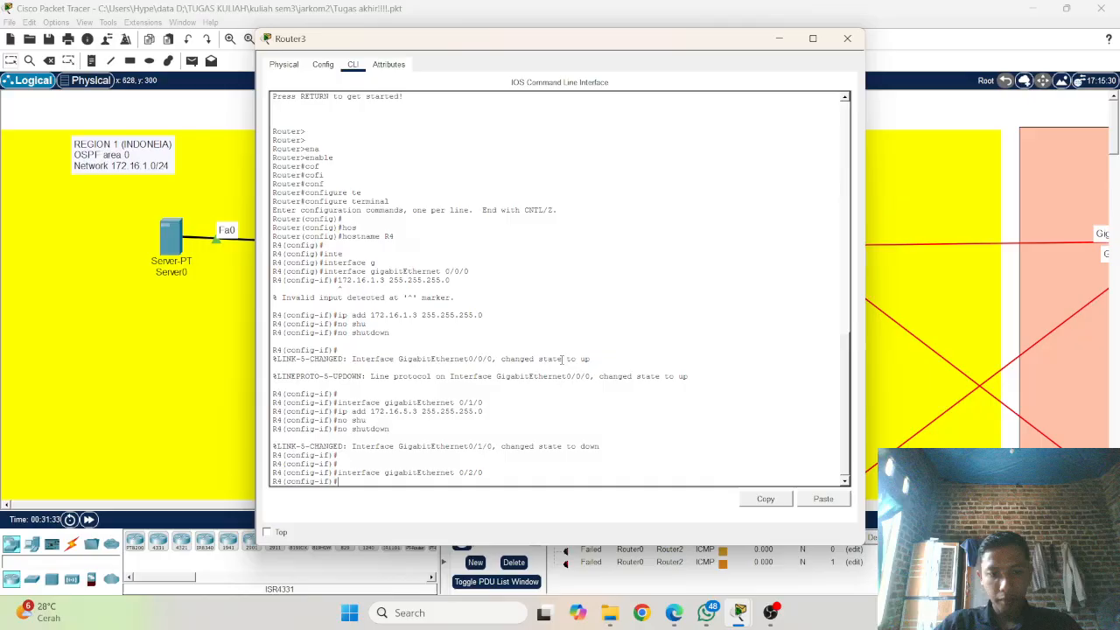
Step: Assign IP address 172.16.2.3 with mask 255.255.255.0 to R4's gigabitEthernet 0/2/0 interface
key(Up)
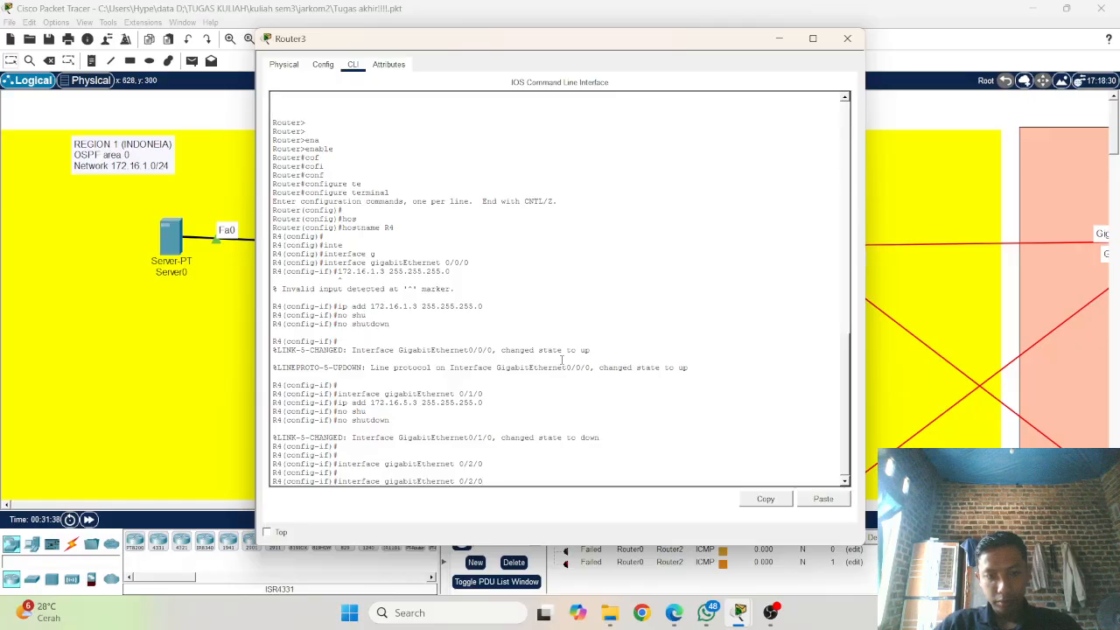
key(Up)
key(Up)
key(Up)
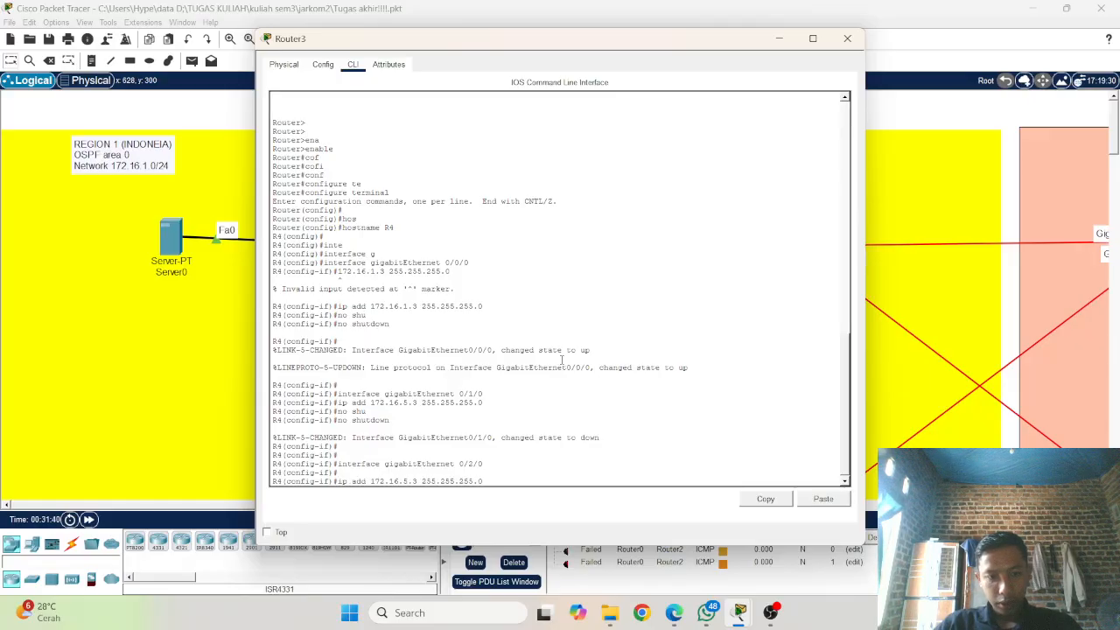
key(Left)
key(Left)
key(Left)
key(Left)
key(Left)
key(Left)
key(Left)
key(Left)
key(Left)
key(Left)
key(Left)
key(Left)
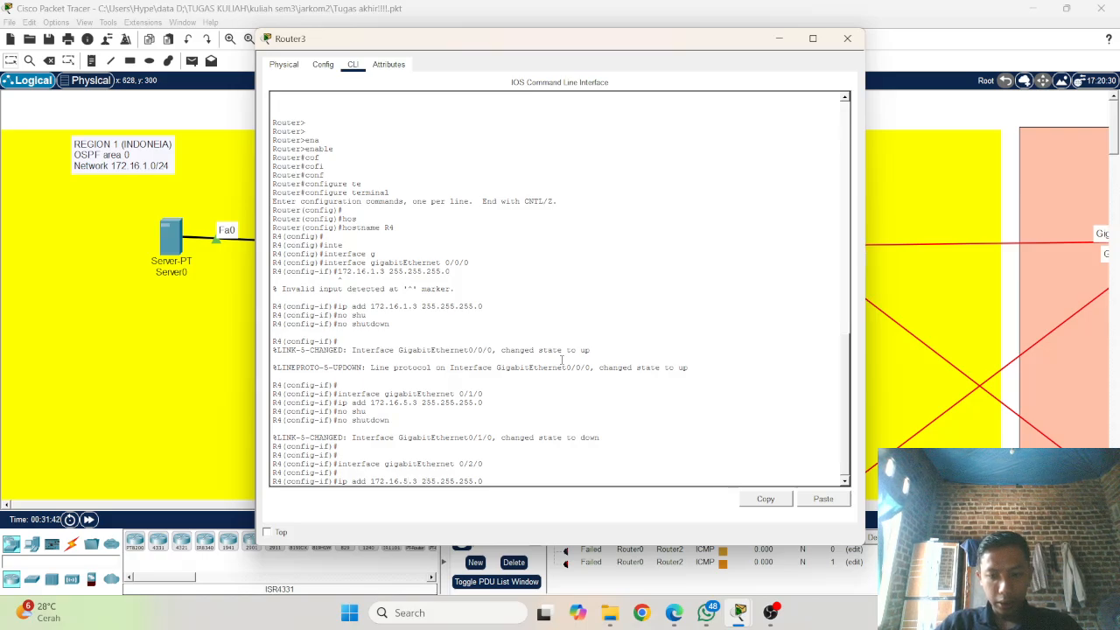
key(BackSpace)
text(2)
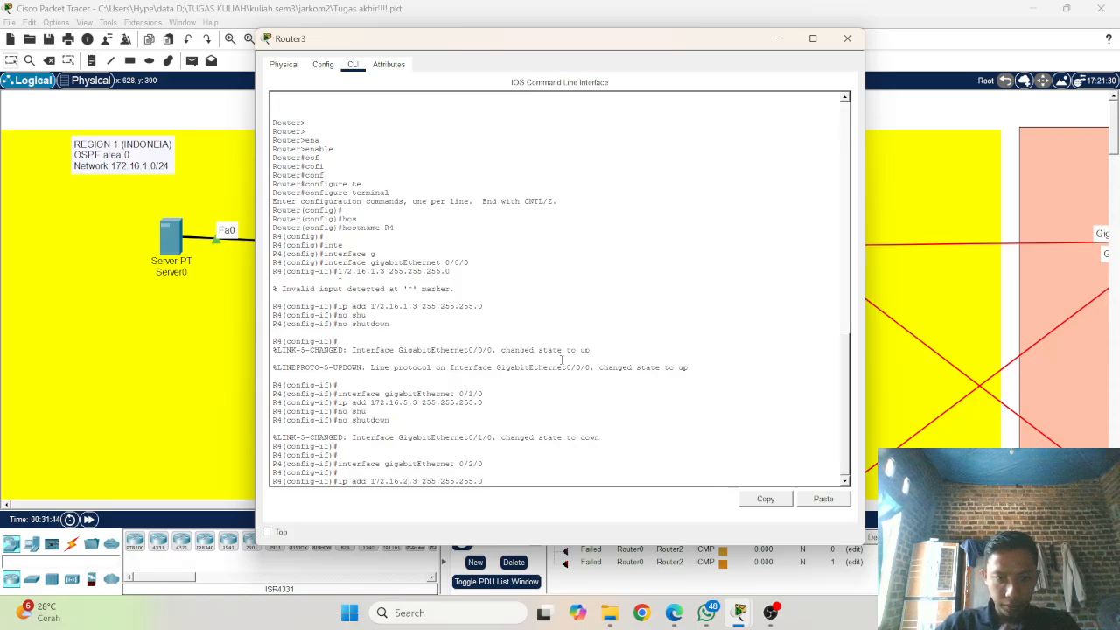
key(Return)
Step: Enable R4's gigabitEthernet 0/2/0 interface with no shutdown
text(no )
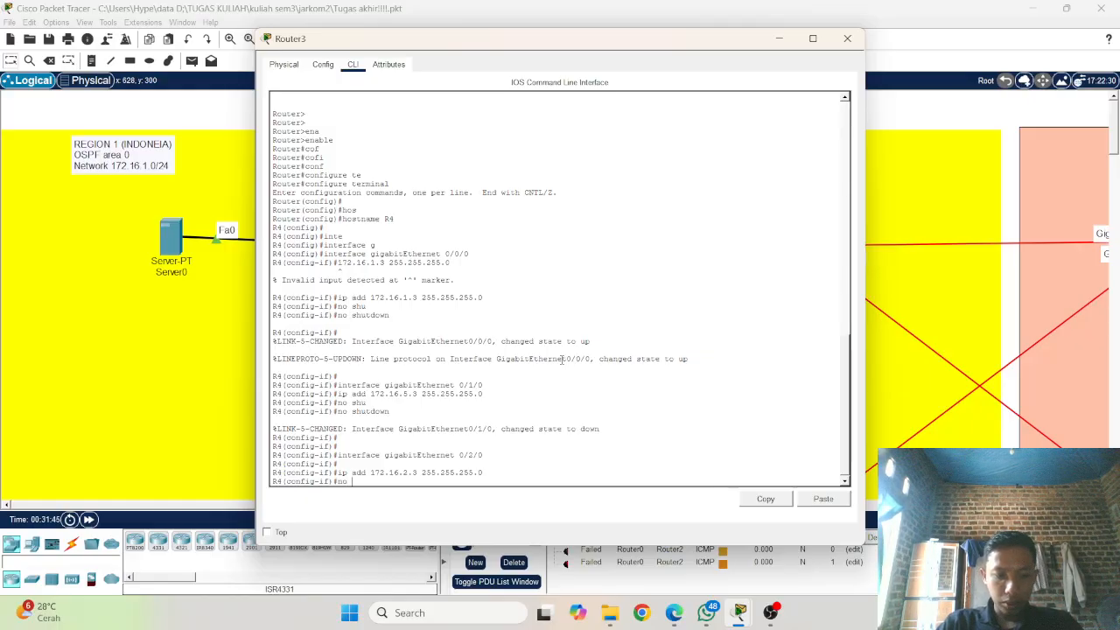
text(shu)
key(Tab)
key(Return)
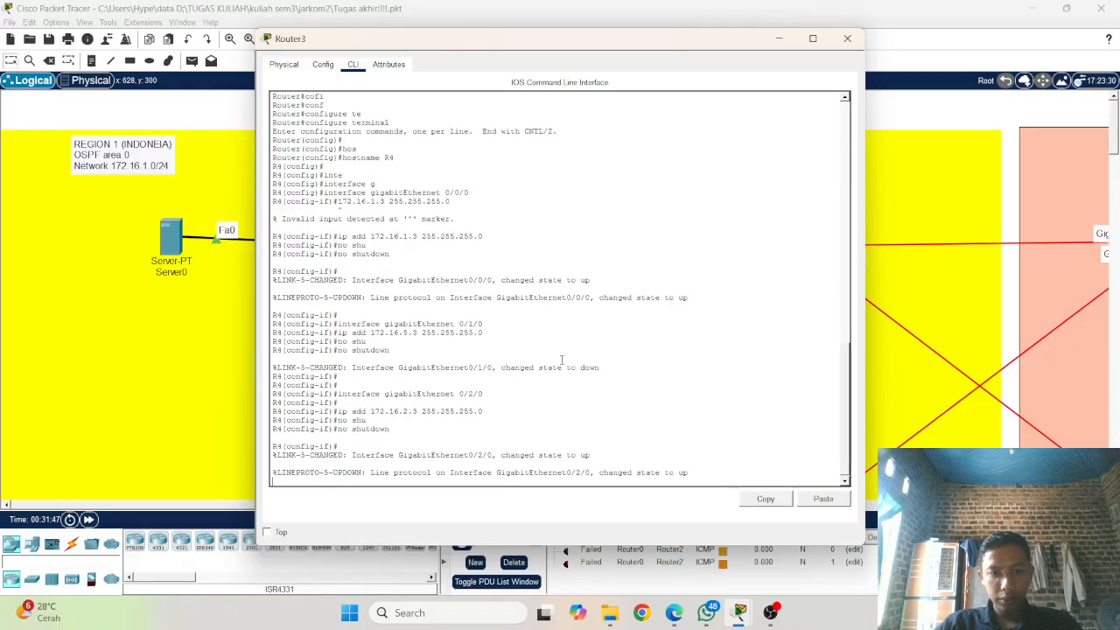
key(Return)
key(Return)
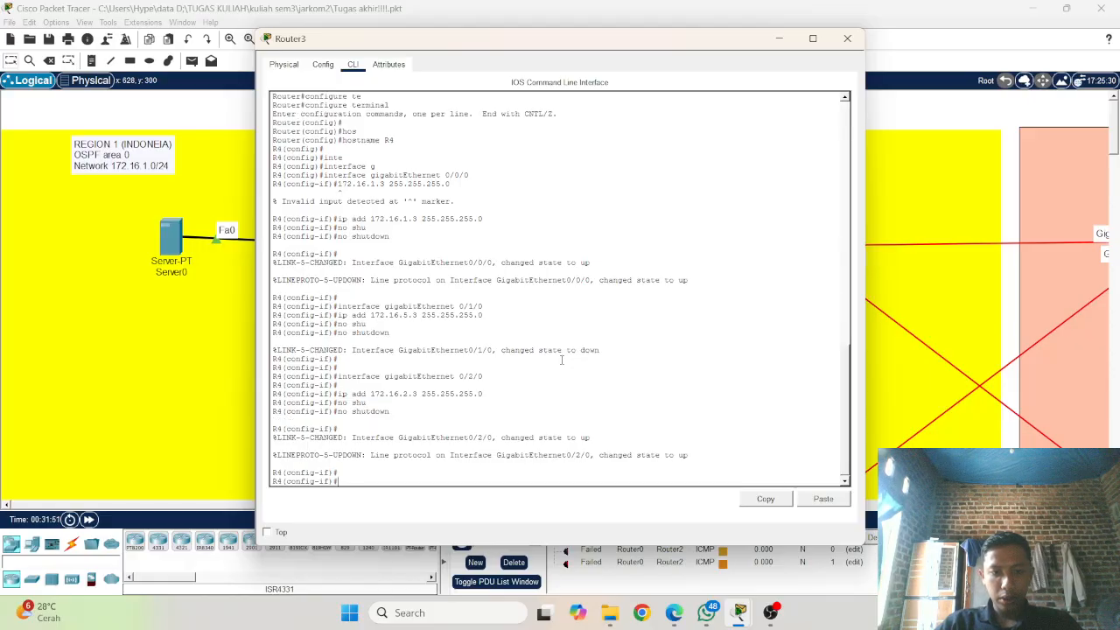
Step: Switch R4's interface configuration to gigabitEthernet 0/0
key(Up)
key(Up)
key(Up)
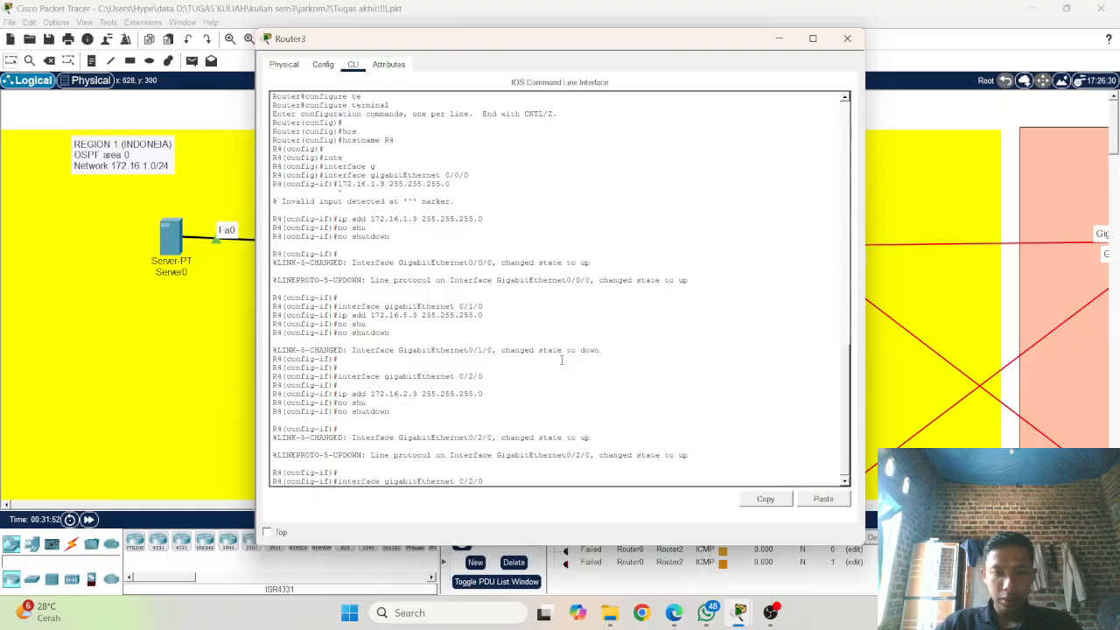
key(BackSpace)
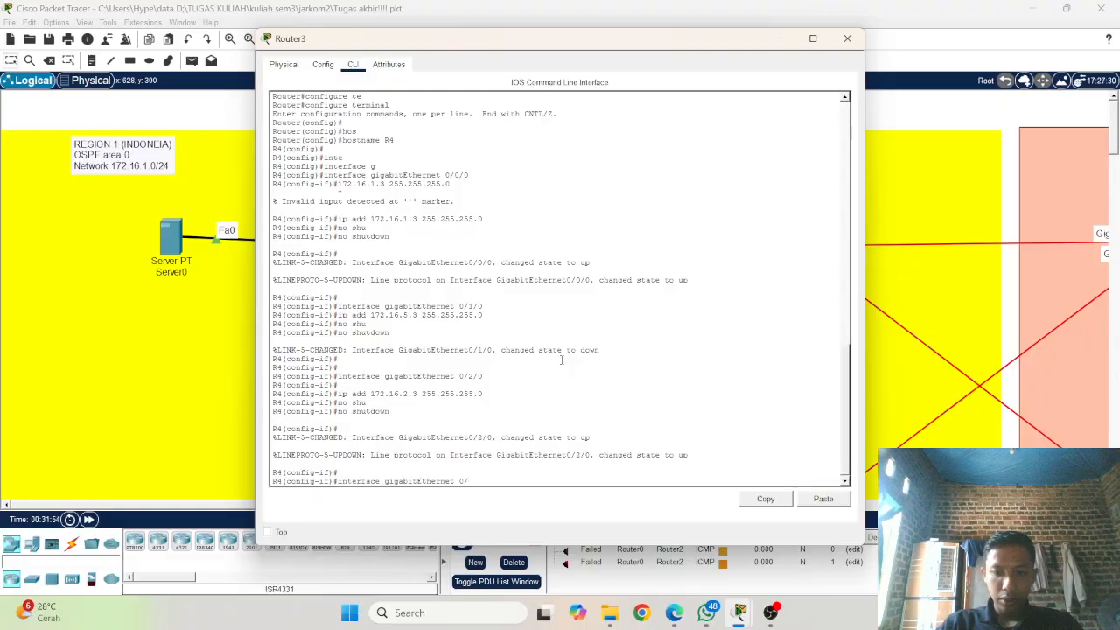
text(0)
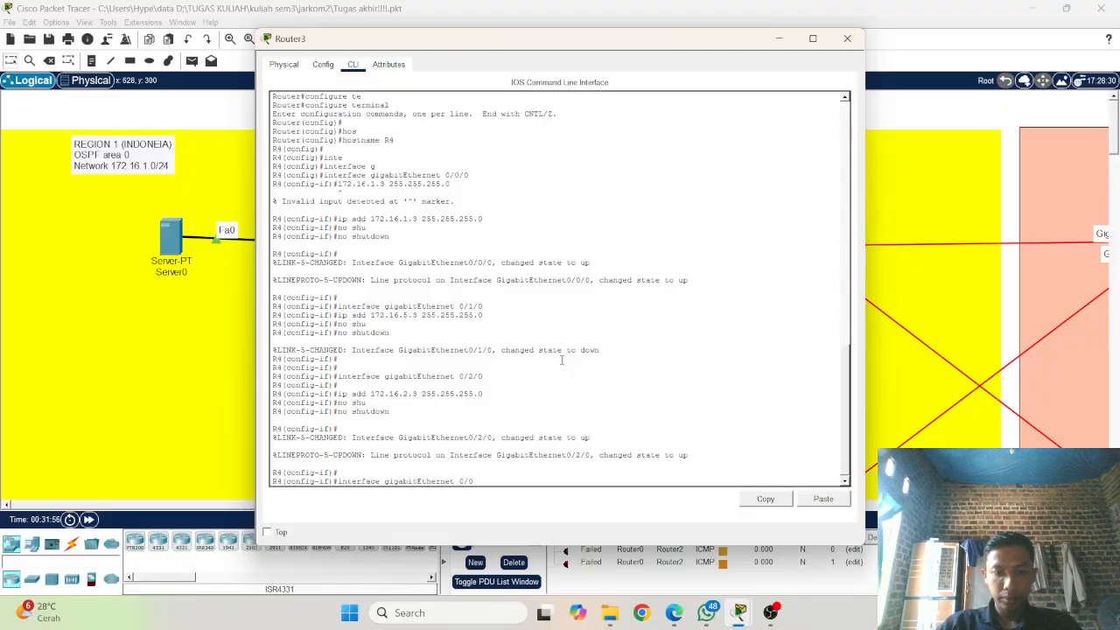
key(Return)
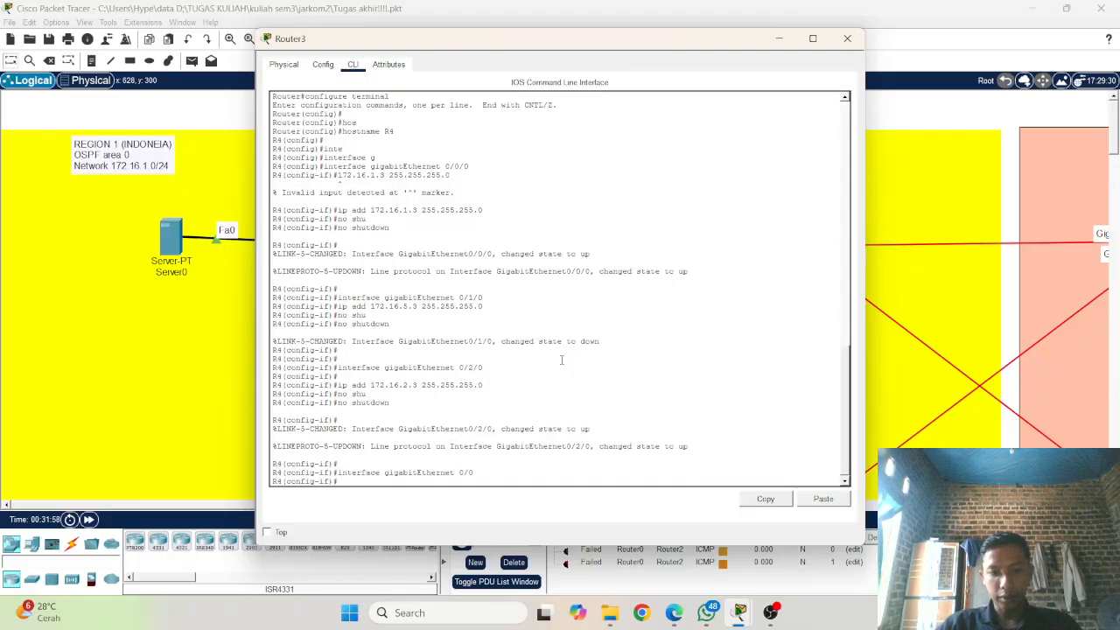
Step: Assign IP address 172.16.3.1 with mask 255.255.255.0 to R4's gigabitEthernet 0/0 interface
key(Up)
key(Up)
key(Up)
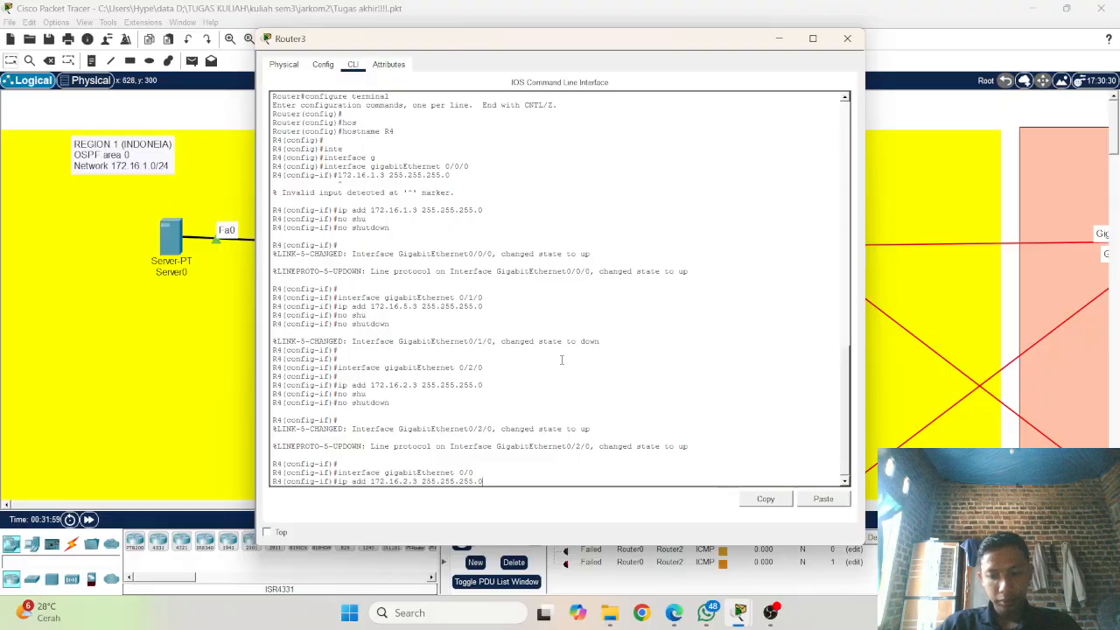
key(Left)
key(Left)
key(Left)
key(Left)
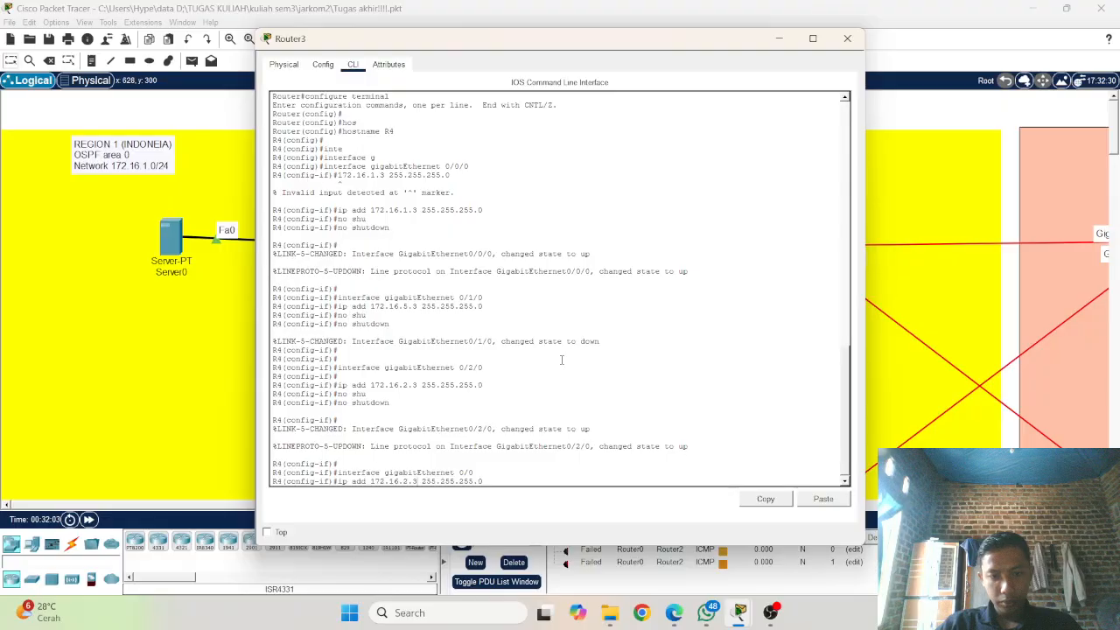
key(BackSpace)
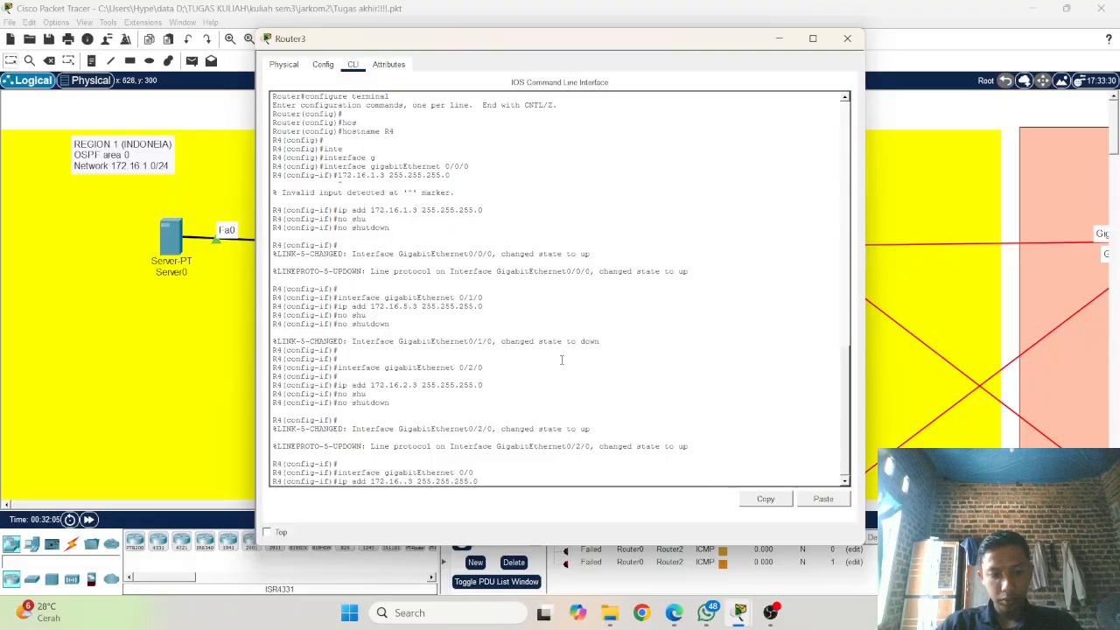
text(3)
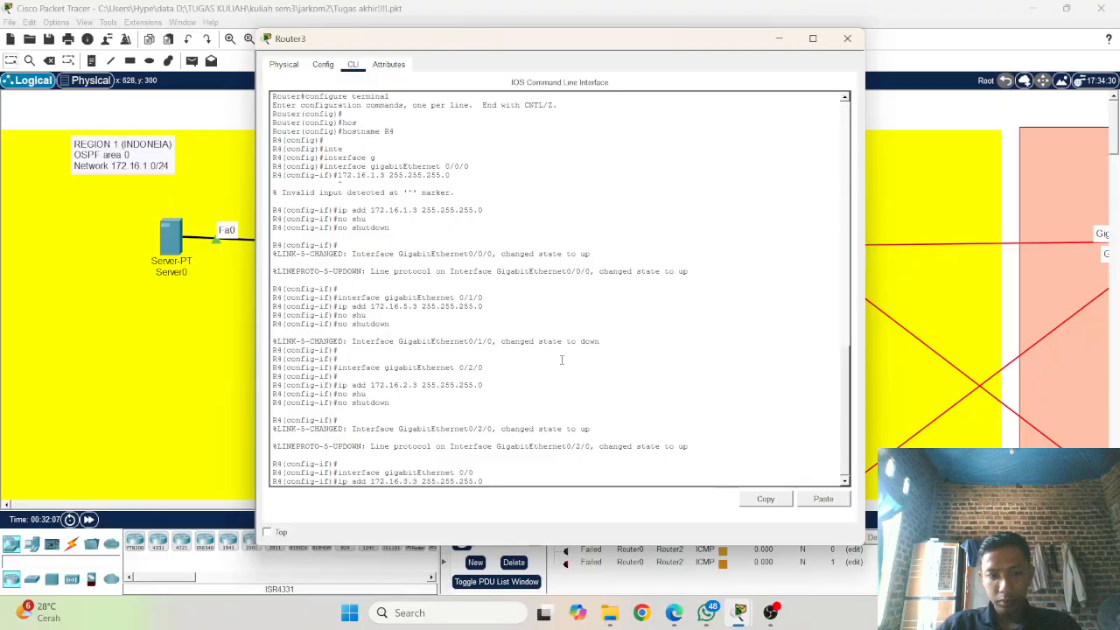
key(BackSpace)
text(1)
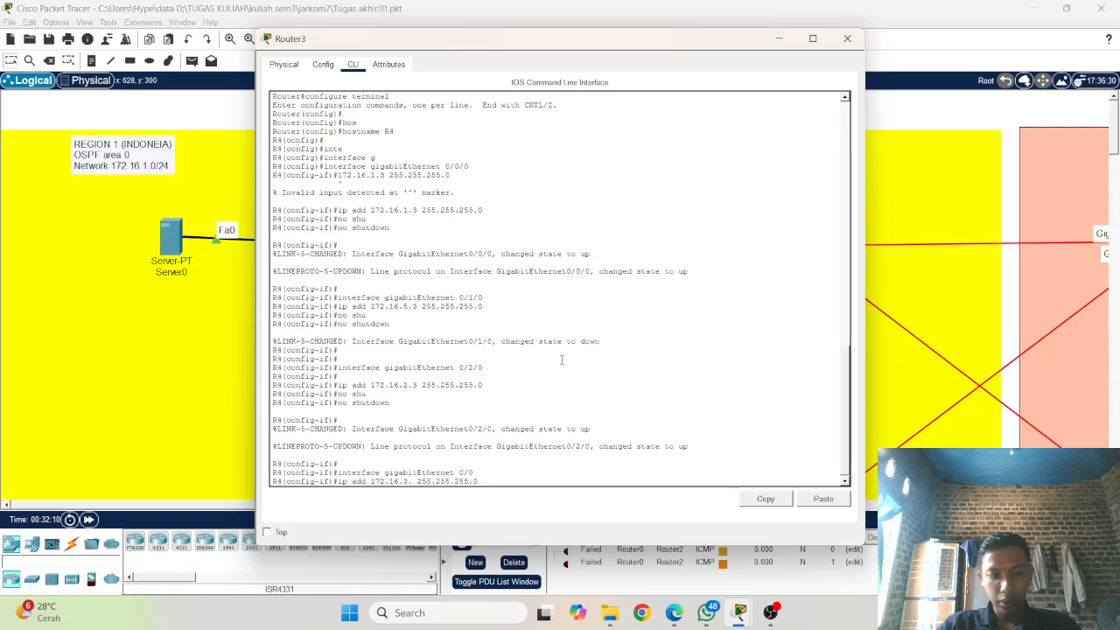
key(Return)
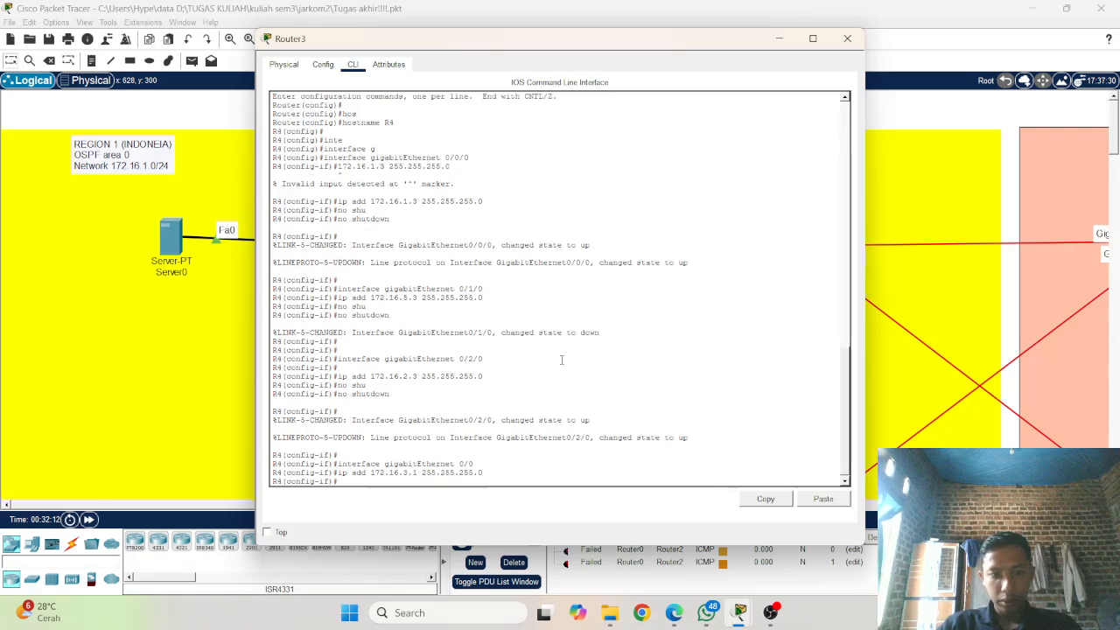
Step: Set the IP address of R4's gigabitEthernet 0/0 interface to 172.16.3.2 with mask 255.255.255.0
key(Up)
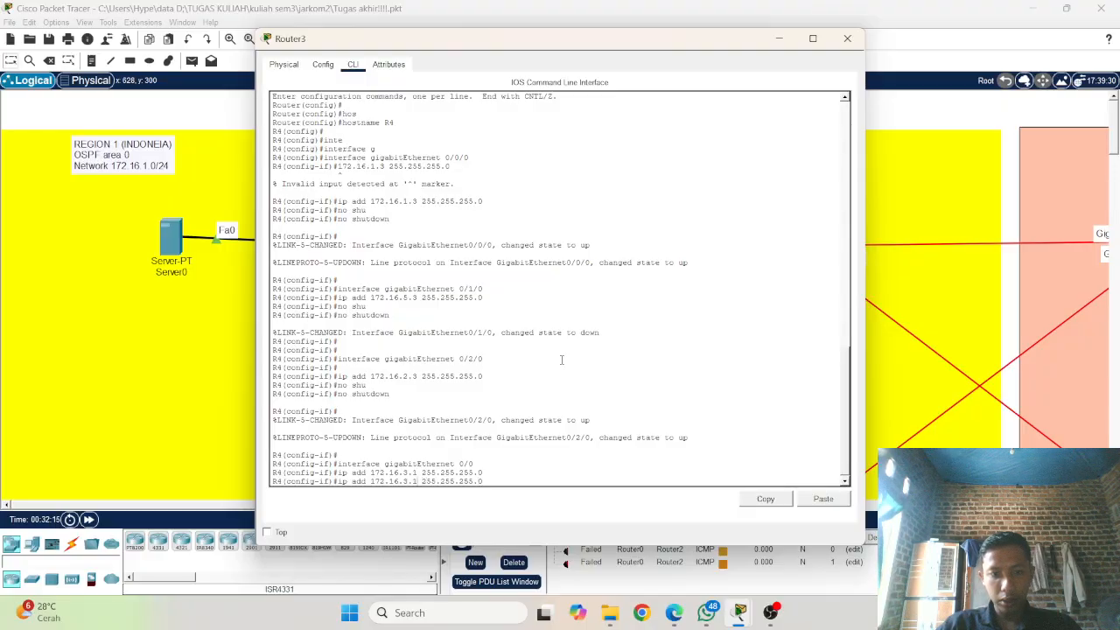
key(BackSpace)
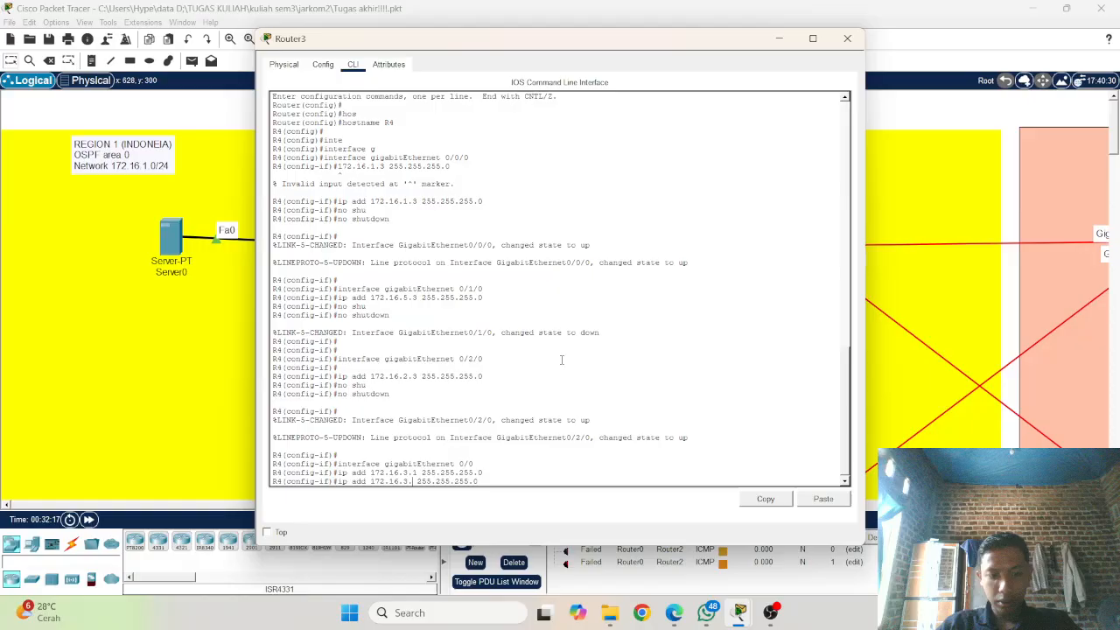
text(2)
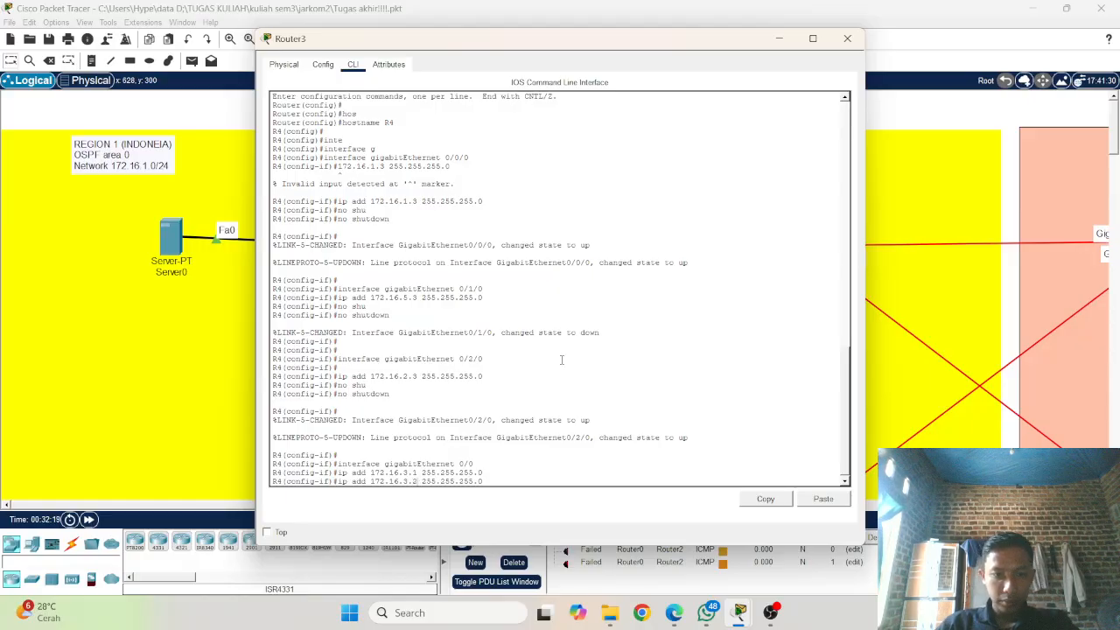
key(Return)
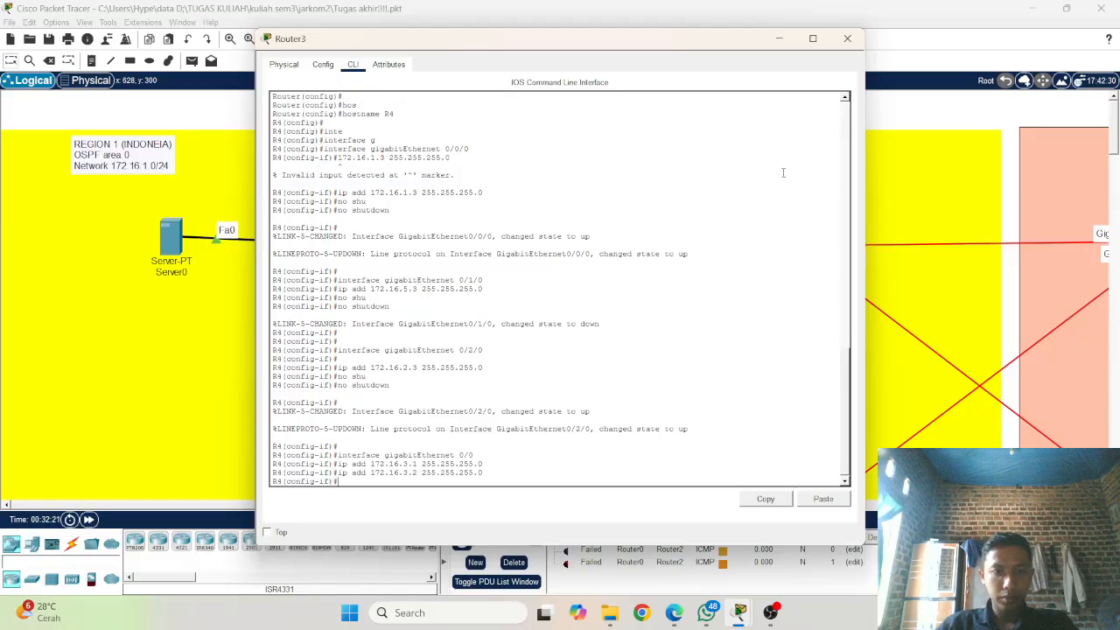
Step: Check the Region 1 topology, return to Router3's command line and enable its gigabitEthernet 0/0 interface with no shutdown
click(160, 293)
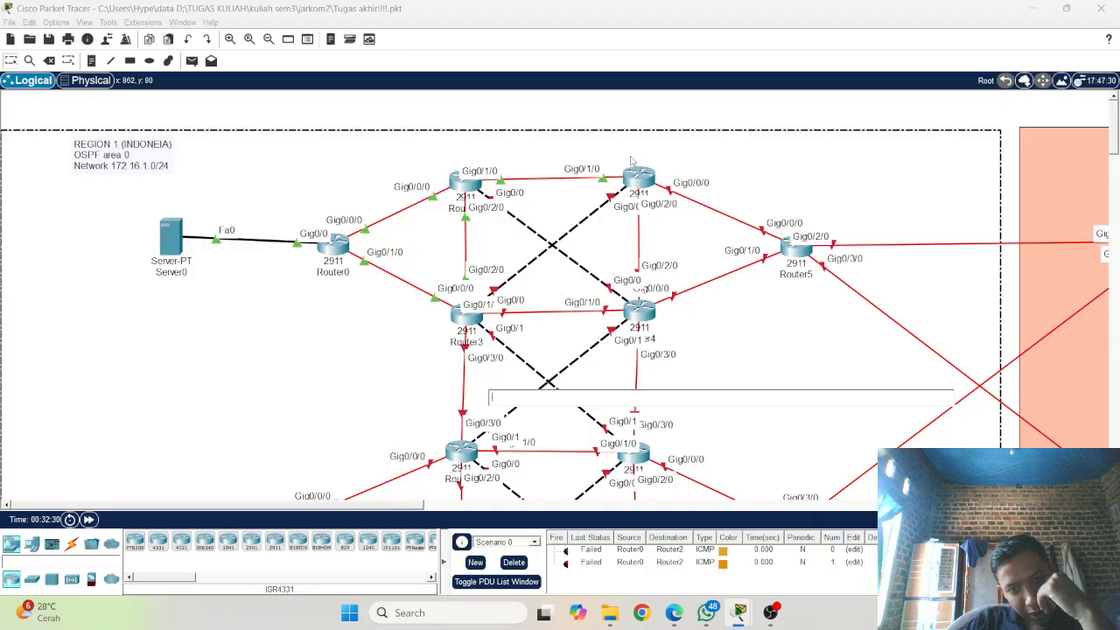
click(475, 326)
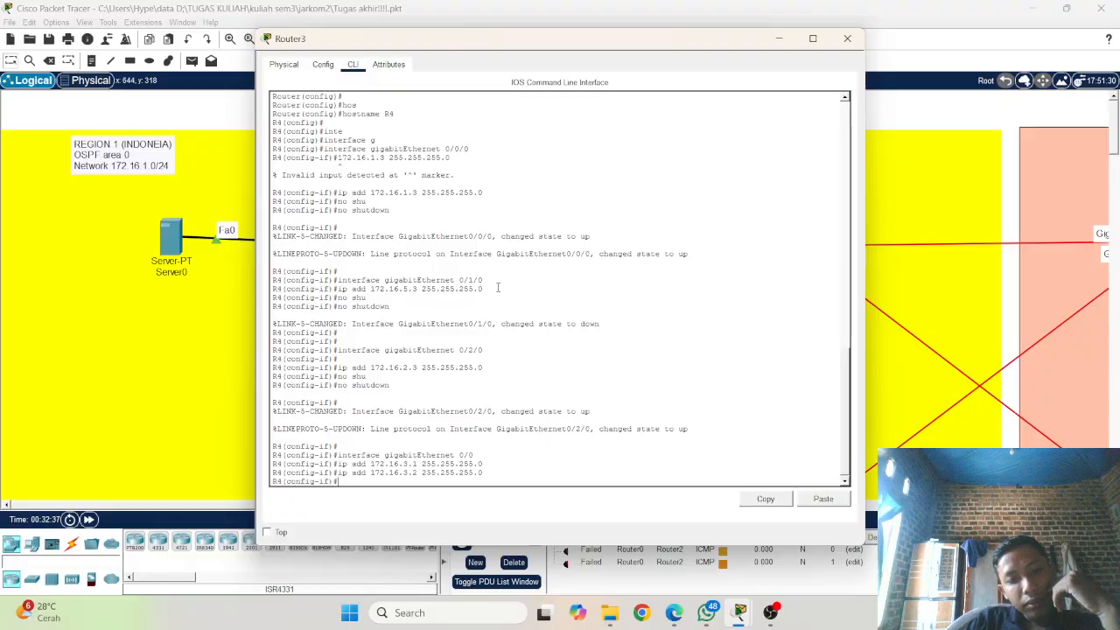
text(s)
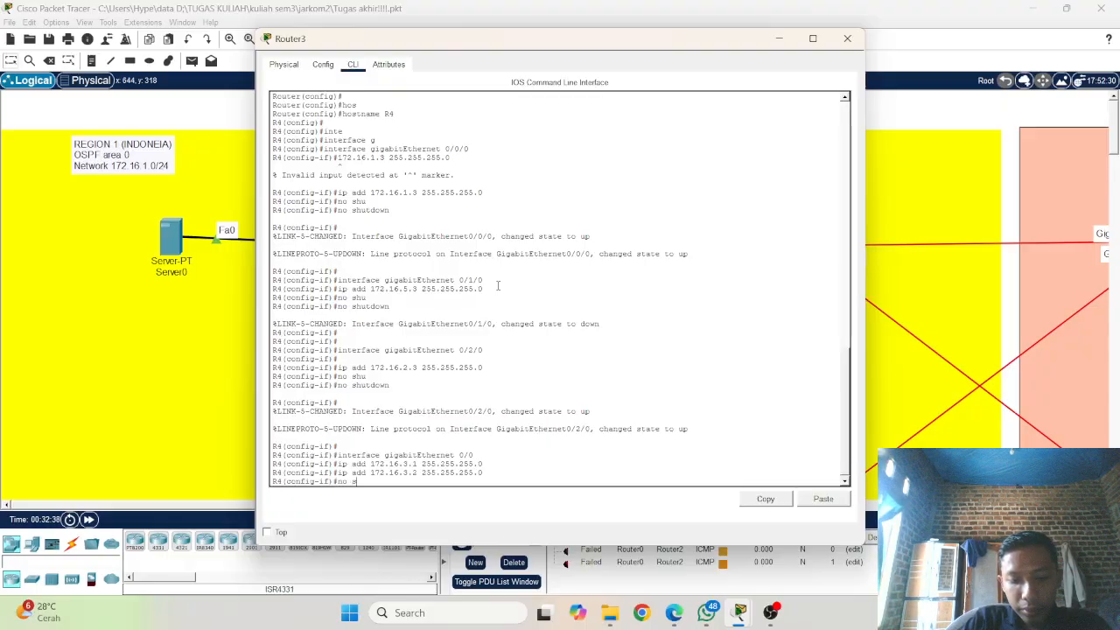
text(hu)
key(Tab)
key(Return)
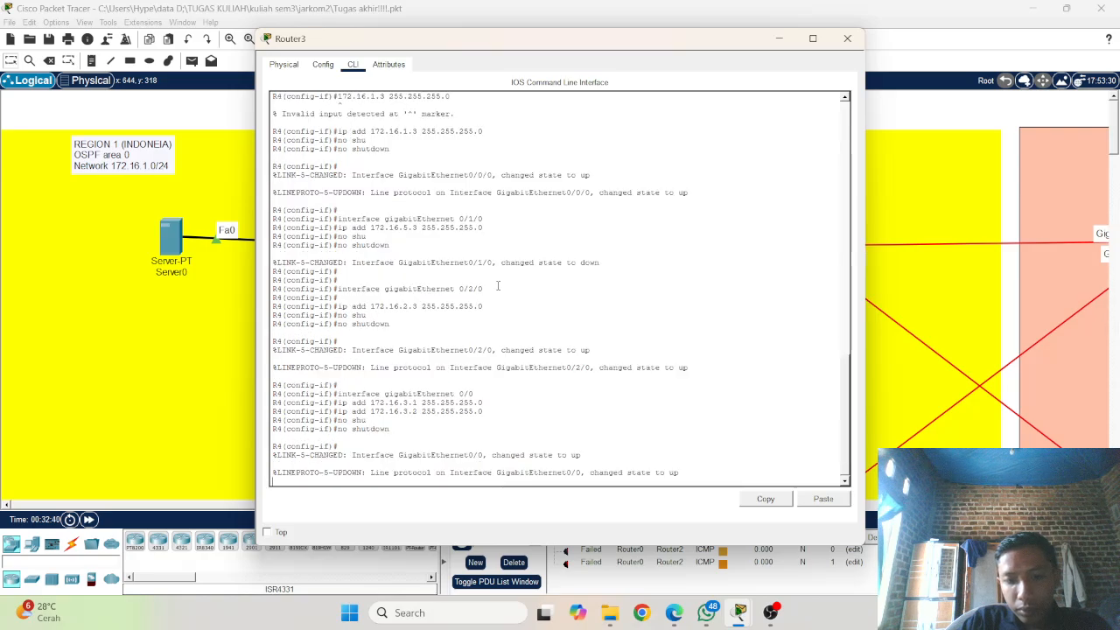
key(Return)
key(Return)
Step: Leave R4's interface configuration with the end command and return to privileged EXEC mode
text(e)
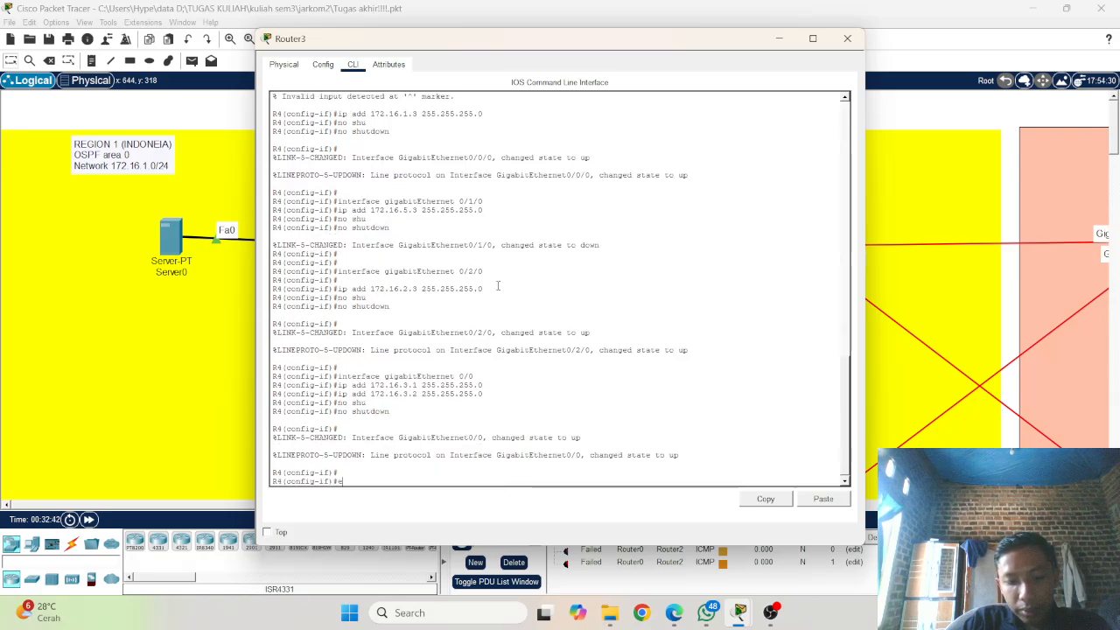
text(nd)
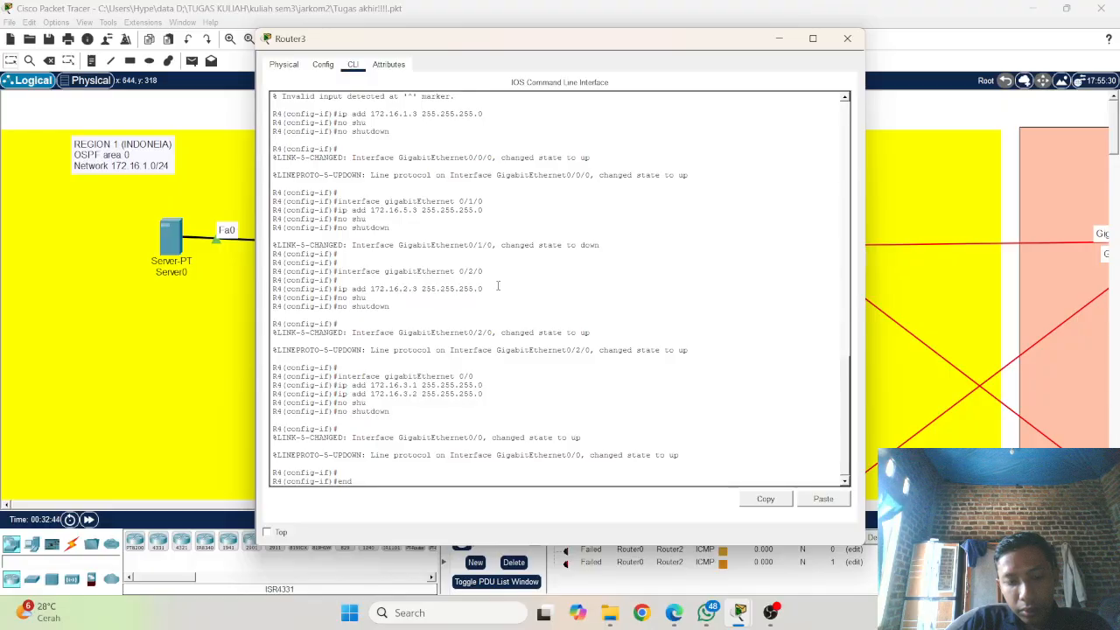
key(Return)
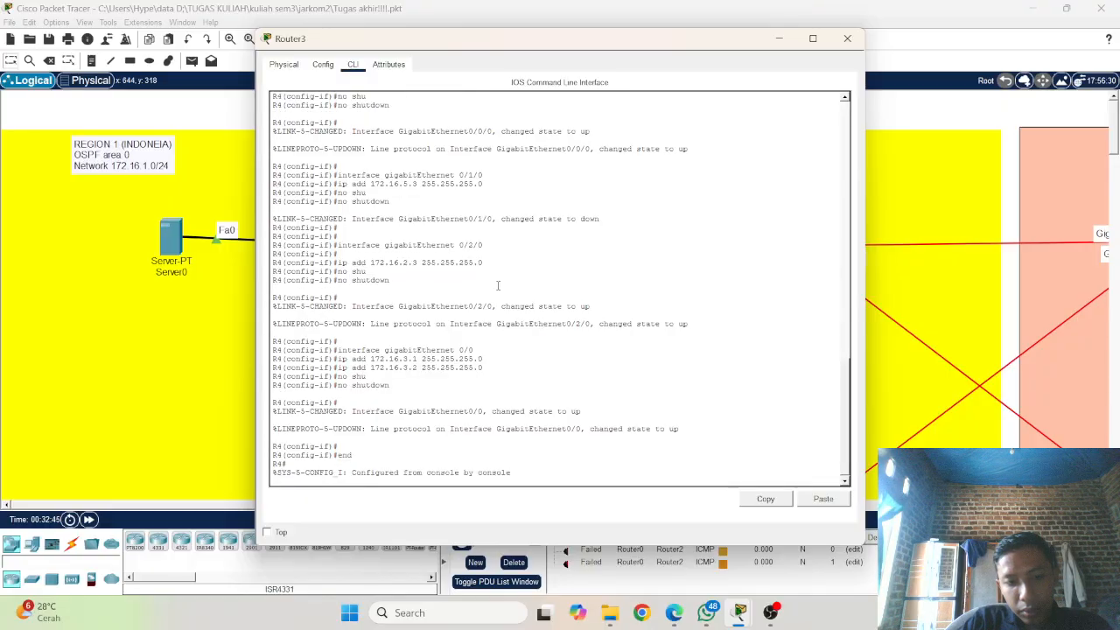
key(Return)
key(Return)
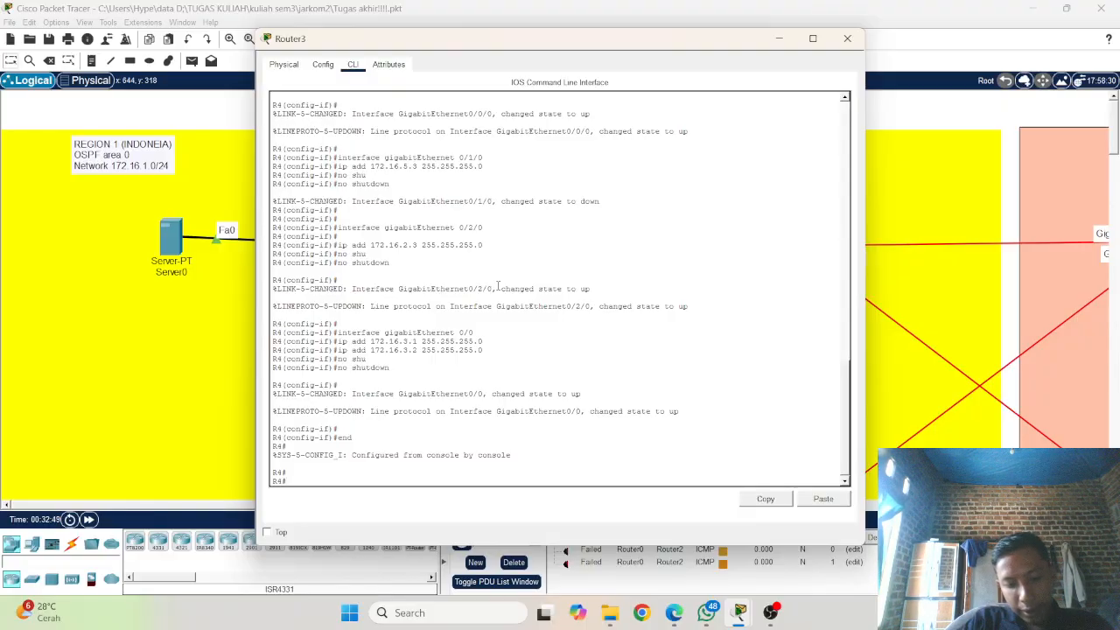
Step: List the addresses and status of R4's interfaces with show ip interface brief
text(sh)
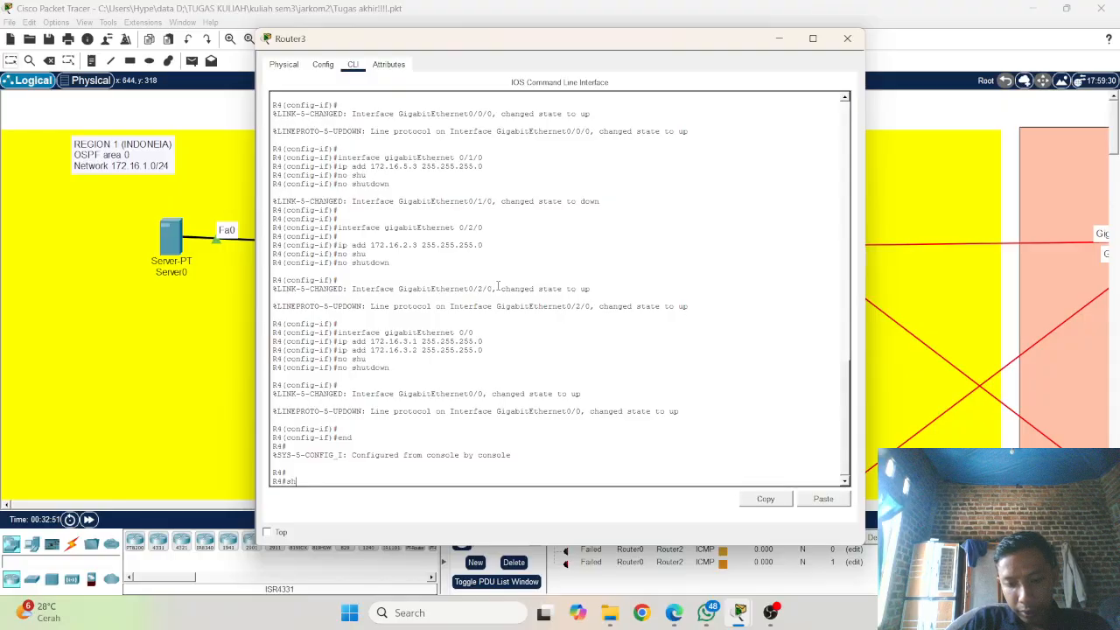
text(o)
key(Tab)
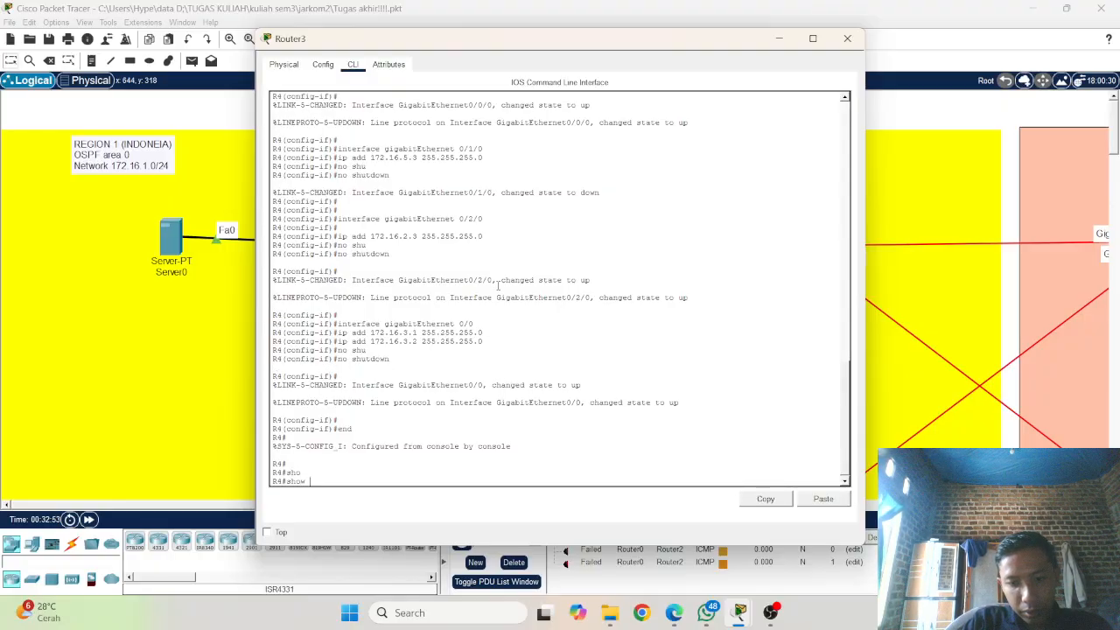
text(ip int)
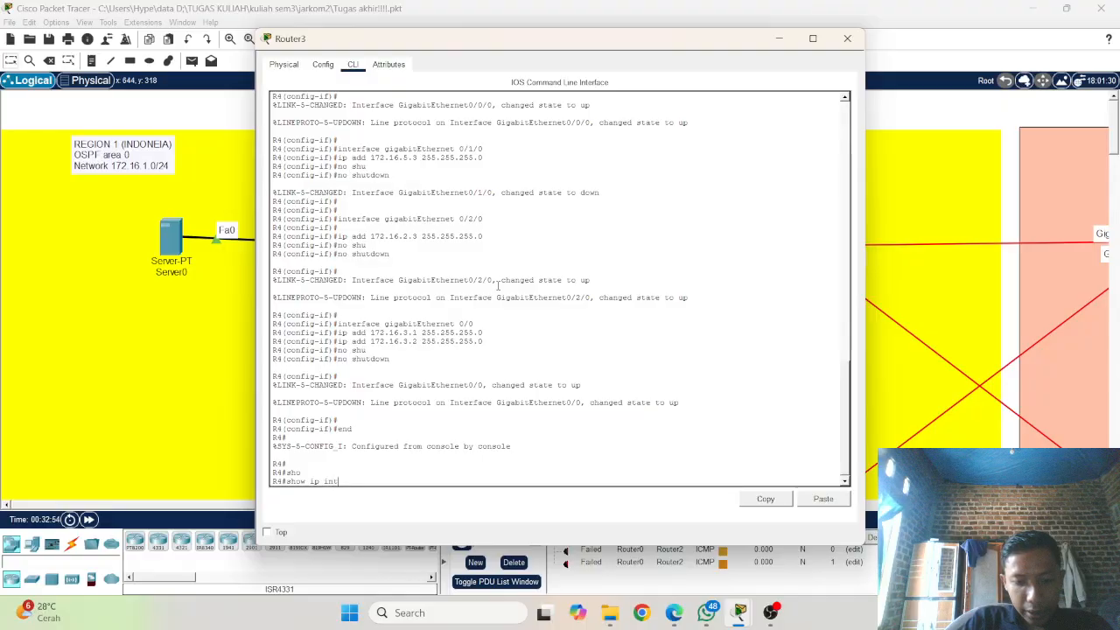
key(Tab)
text(b)
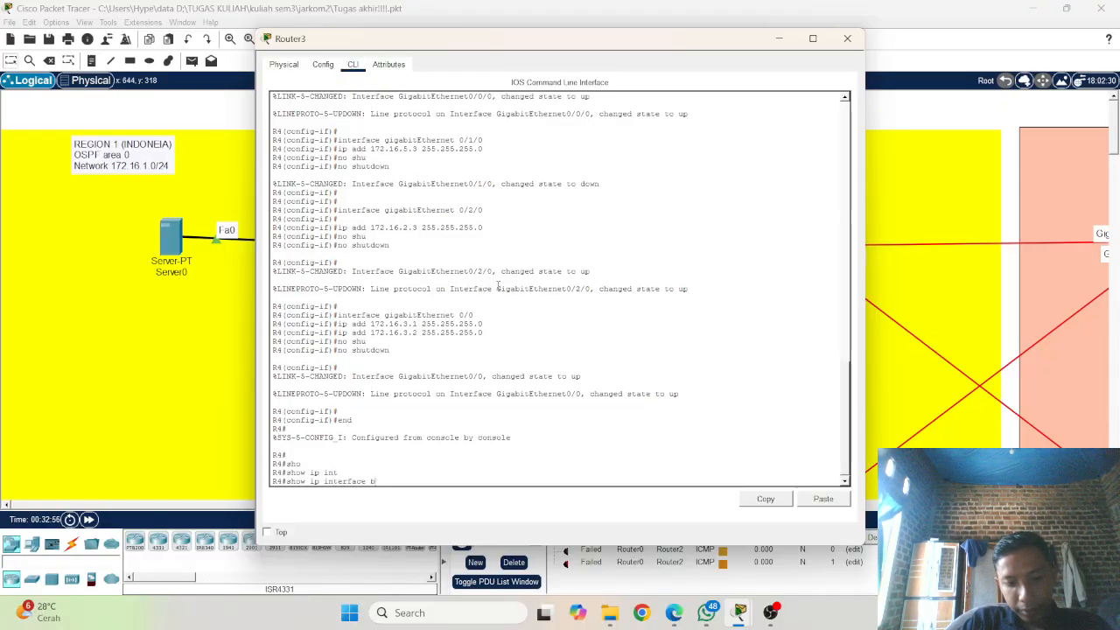
text(r)
key(Tab)
key(Return)
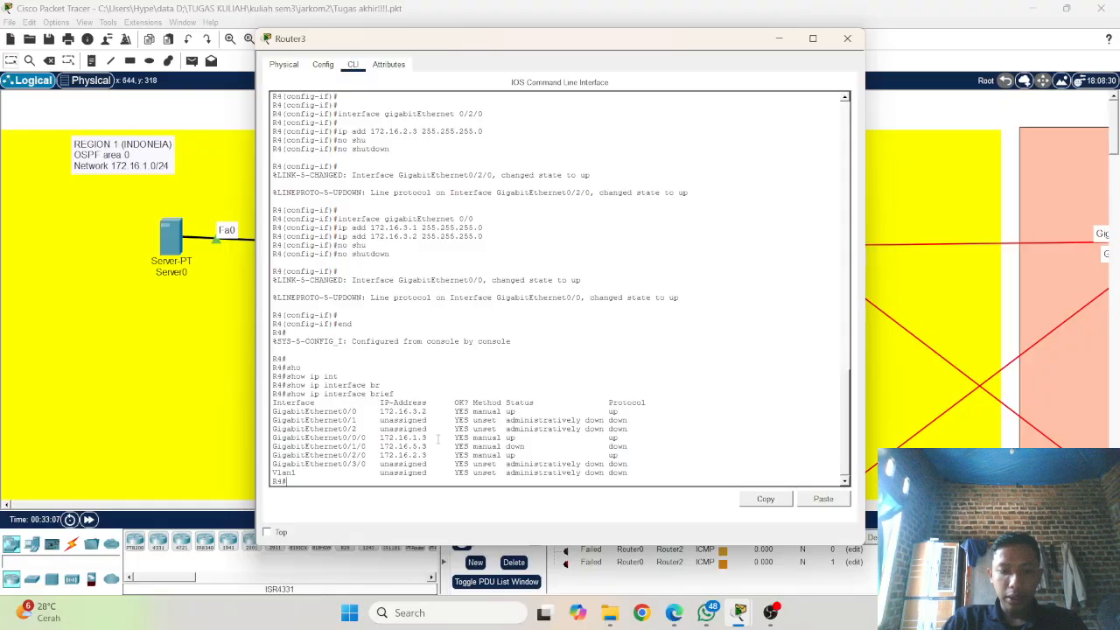
Step: Enter R4's global configuration mode with conf t and select interface gigabitEthernet 0/1/0
text(conf )
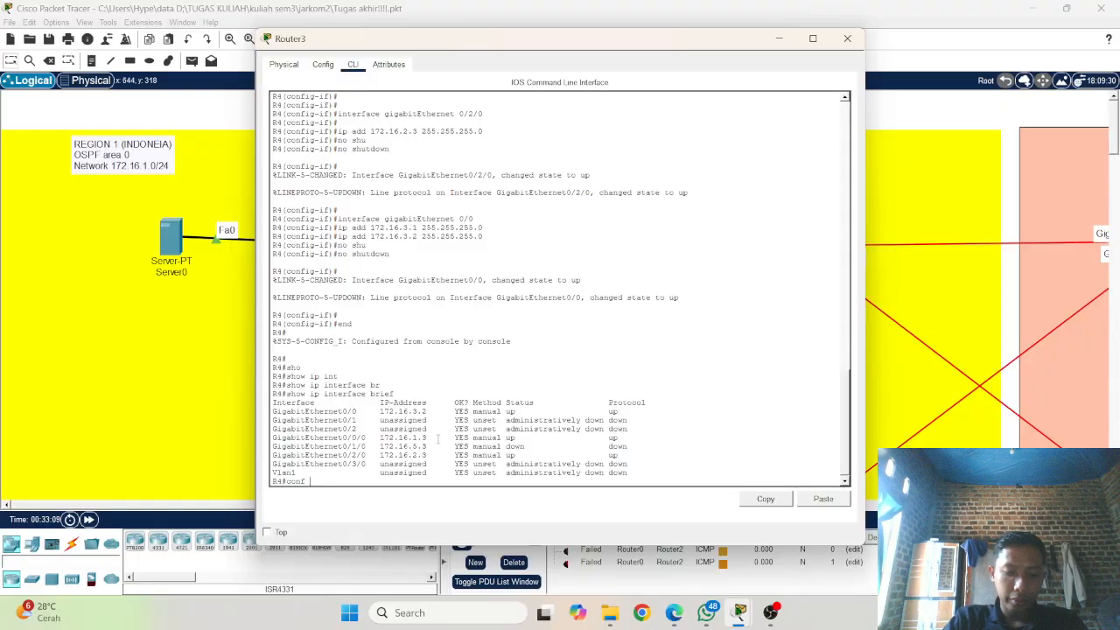
text(t)
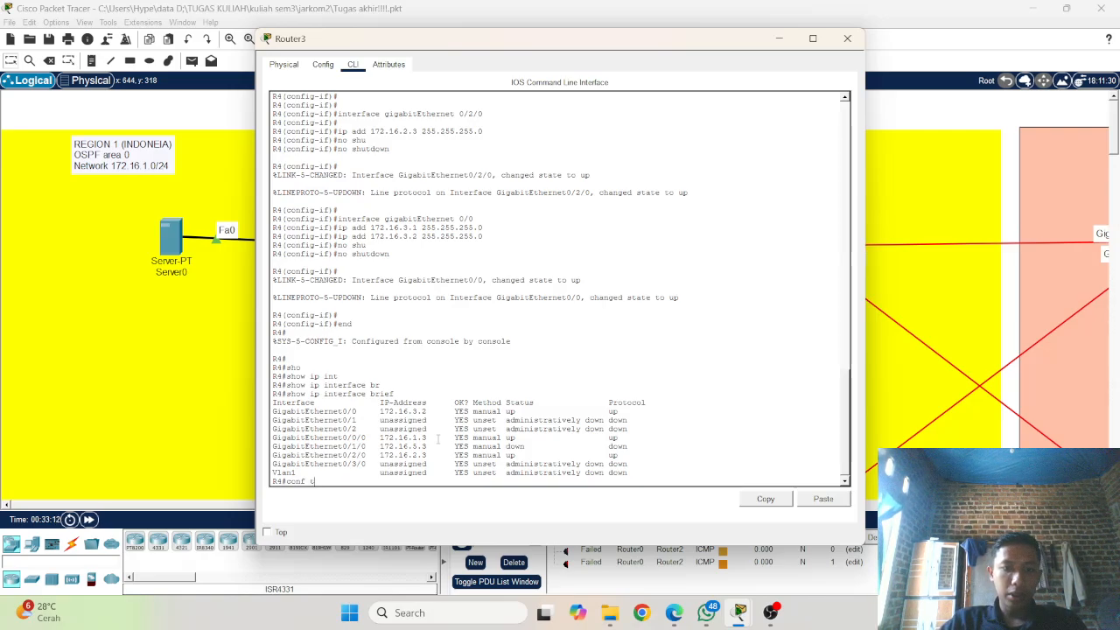
key(Return)
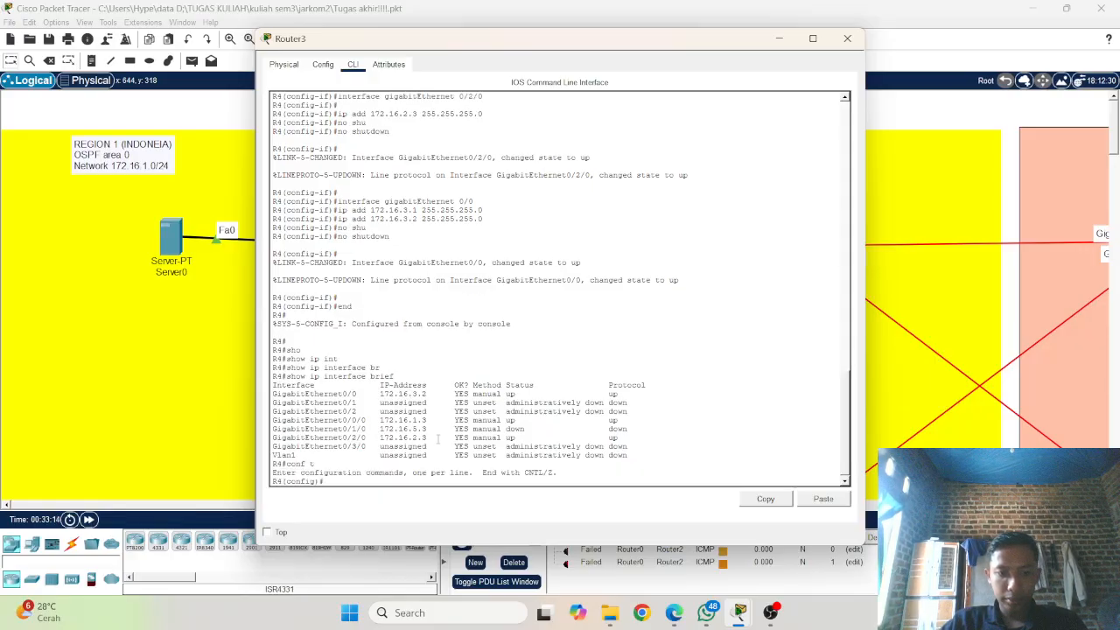
key(Return)
text(ip add 172.16.3.2 255.255.255.0)
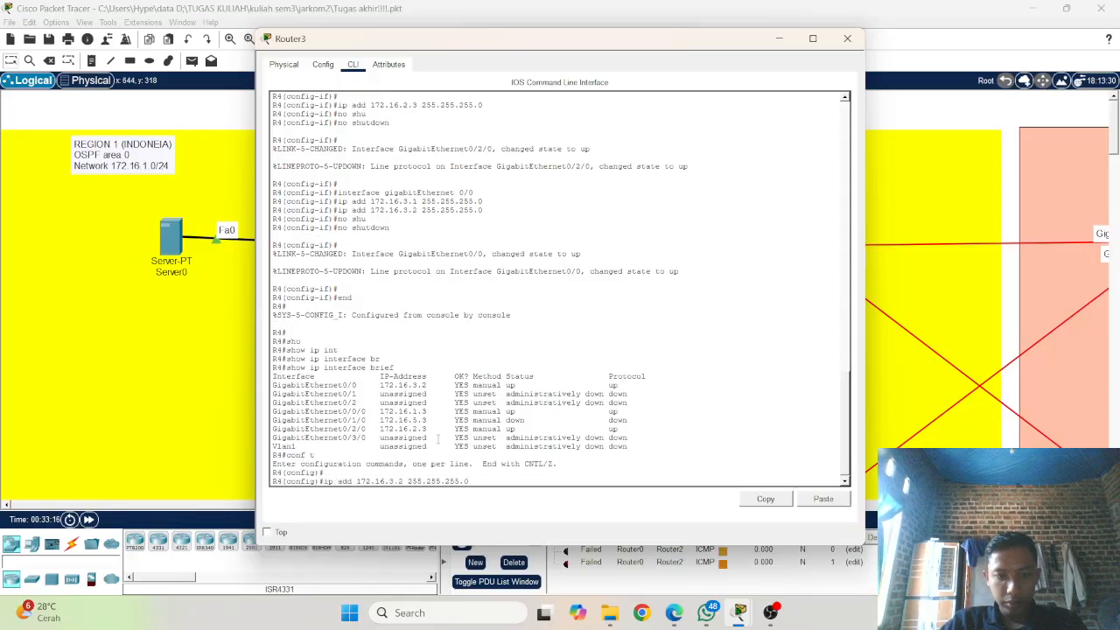
key(Up)
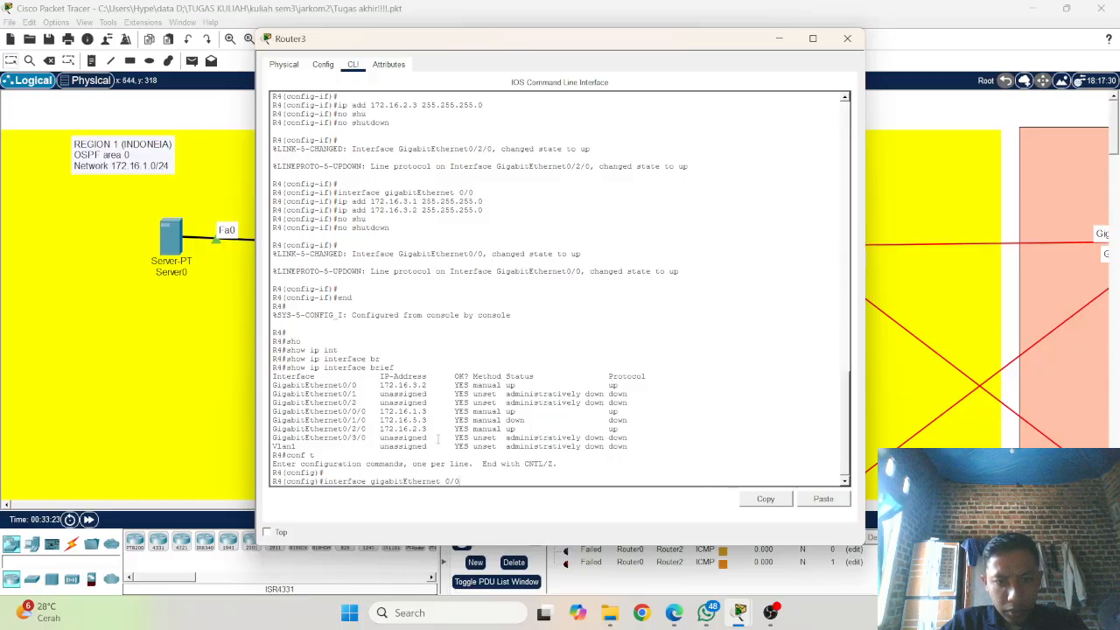
key(BackSpace)
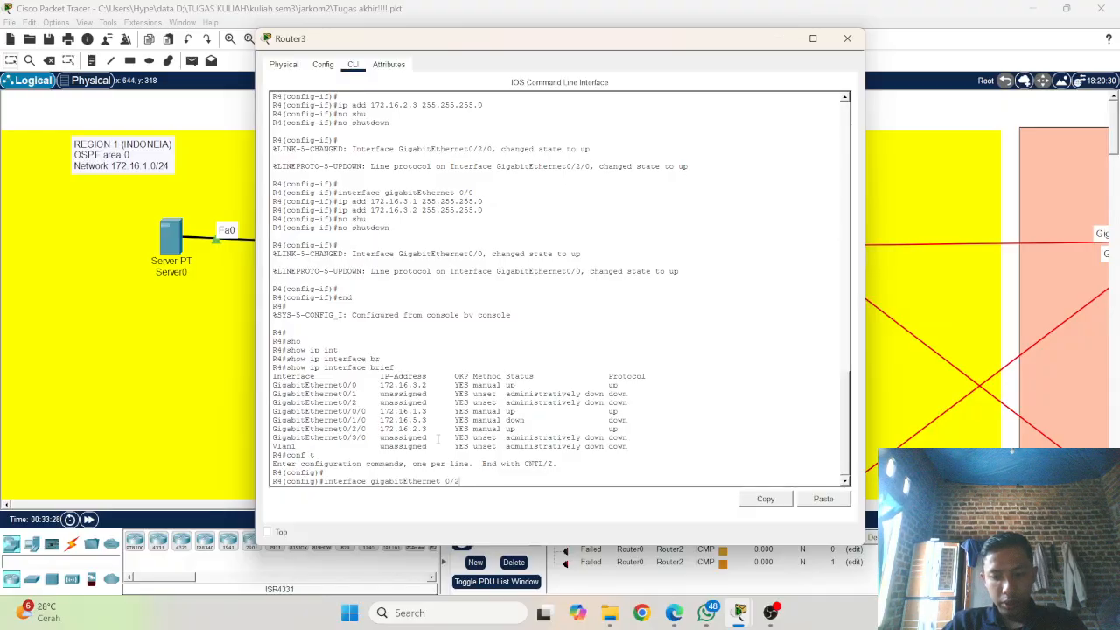
text(2/)
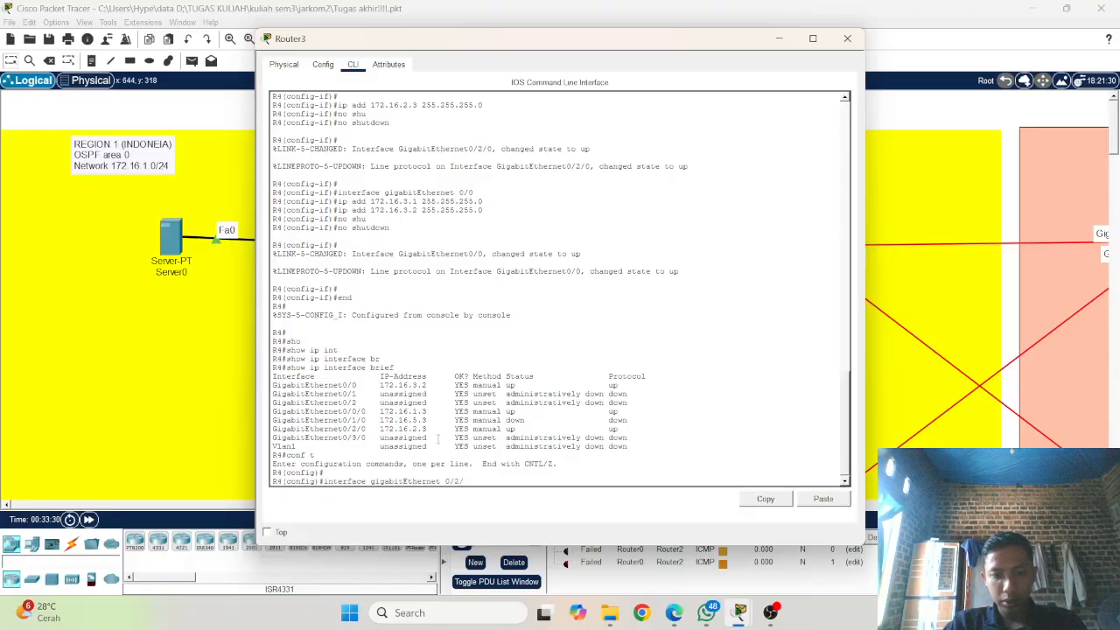
text(0)
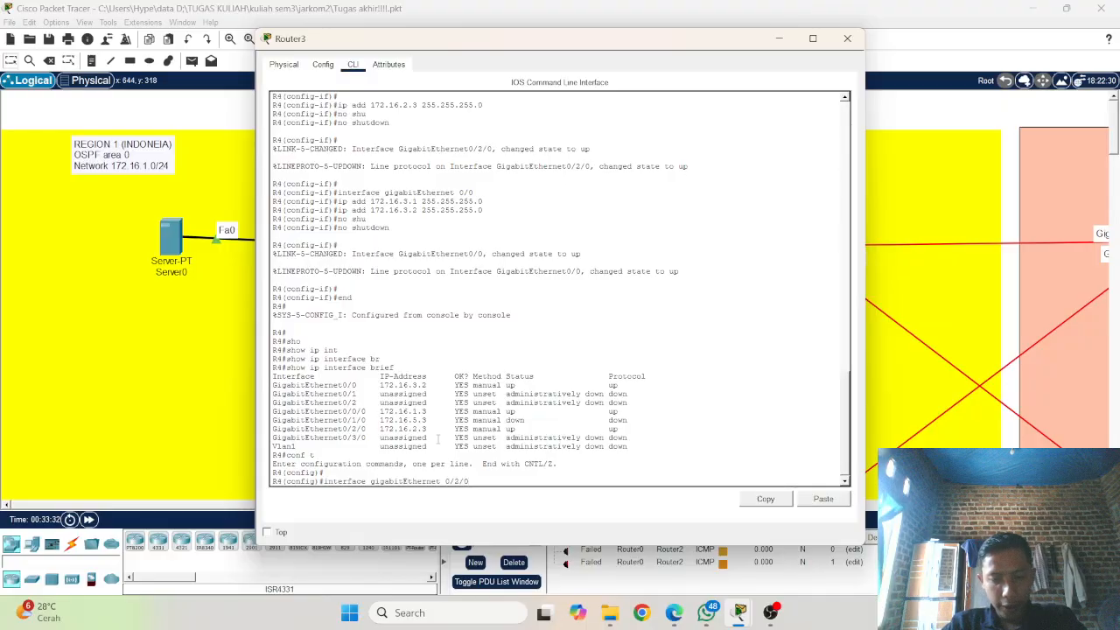
key(BackSpace)
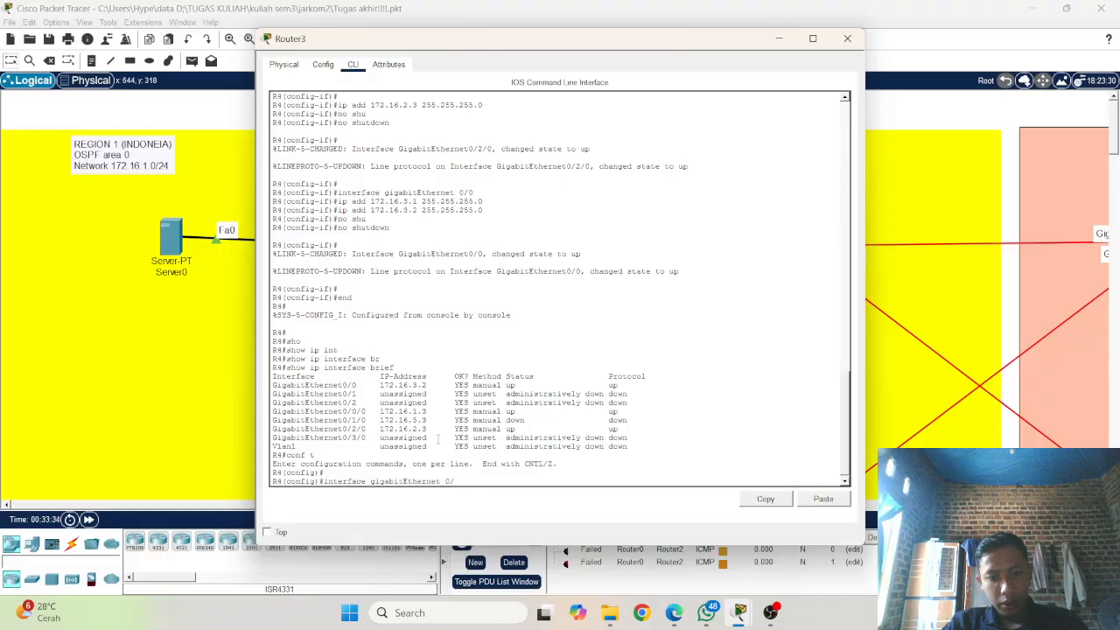
text(1/0)
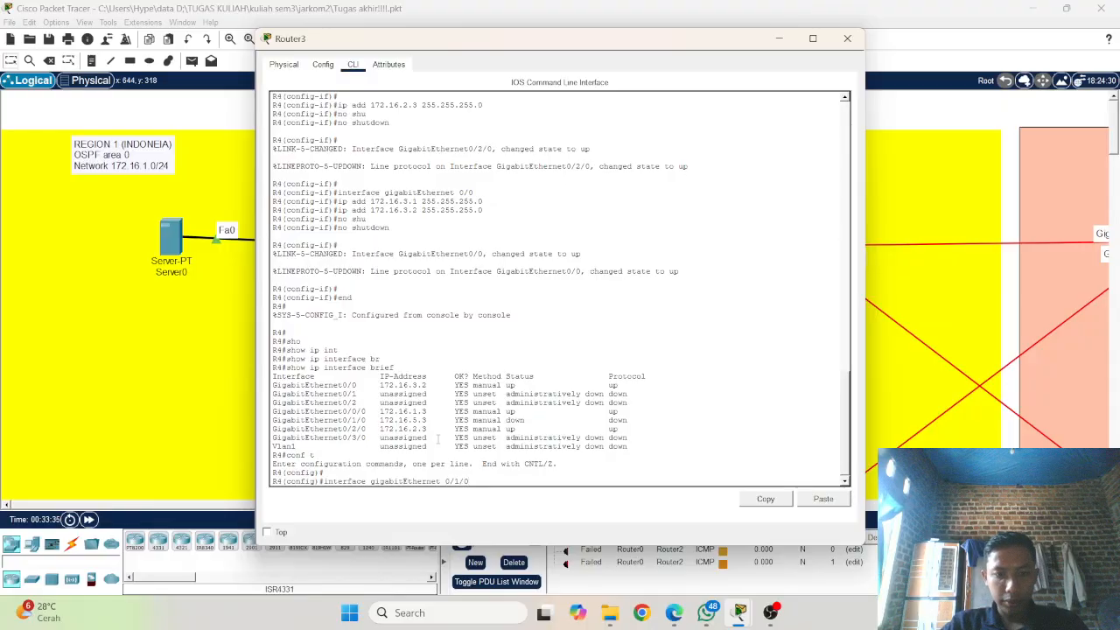
key(Return)
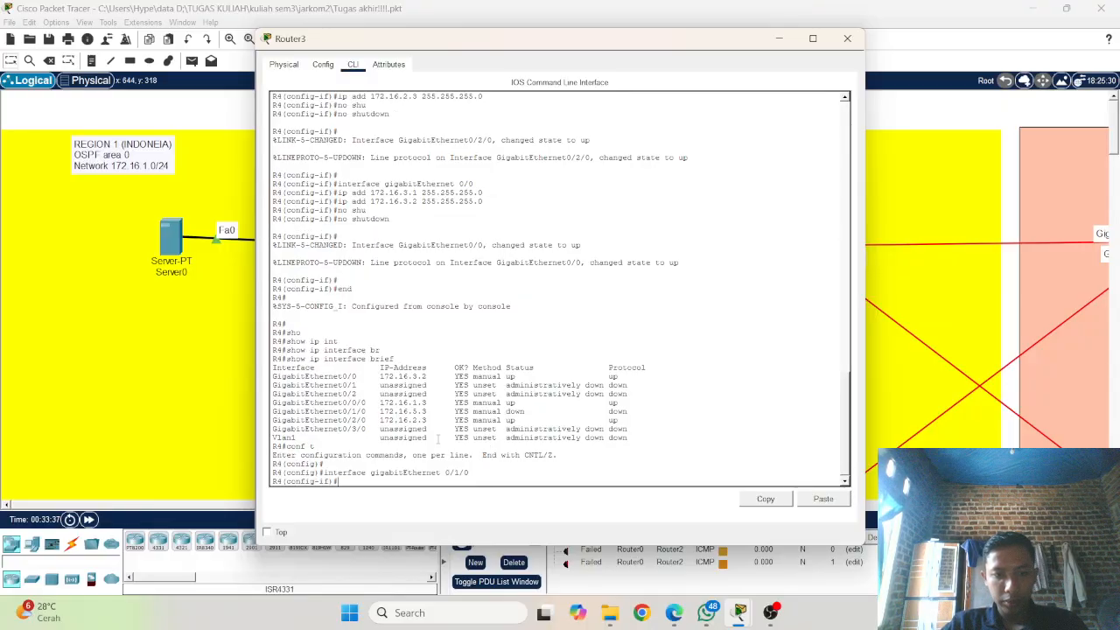
Step: Enable R4's gigabitEthernet 0/1/0 interface with no shutdown
text(no shu)
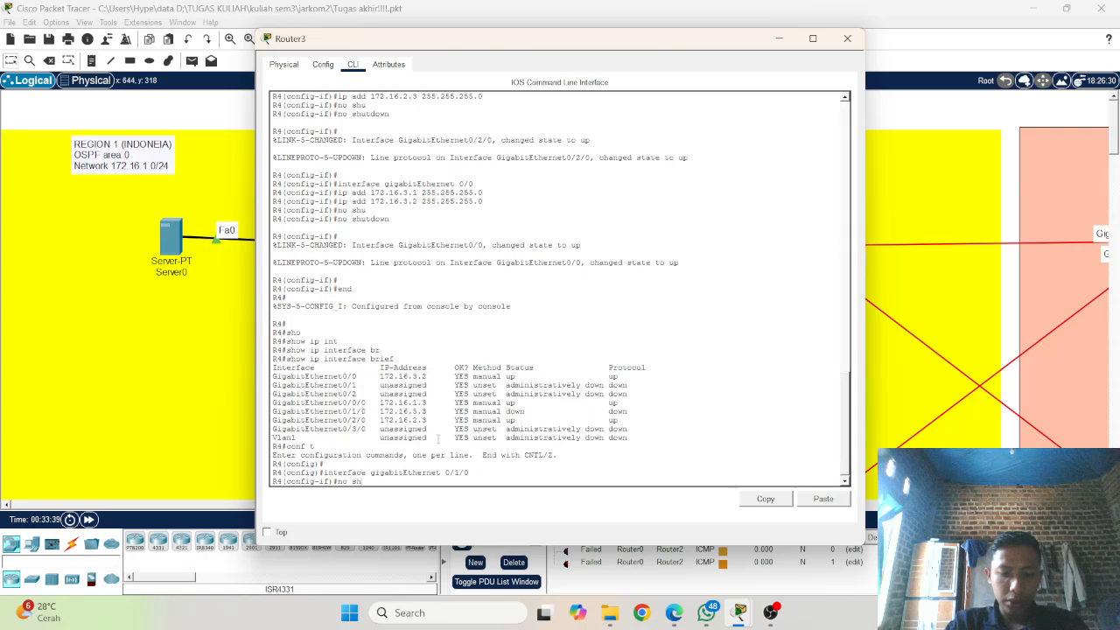
key(Tab)
key(Return)
key(Return)
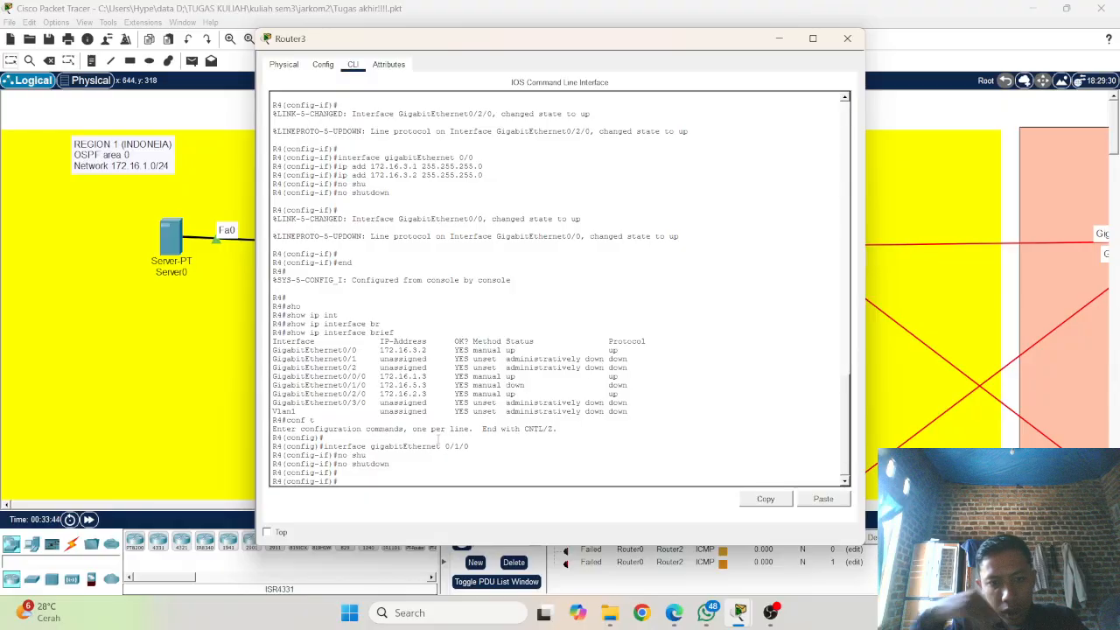
Step: Check the Region 1 topology between Router3 and Router4, then return to Router3's command line
click(196, 368)
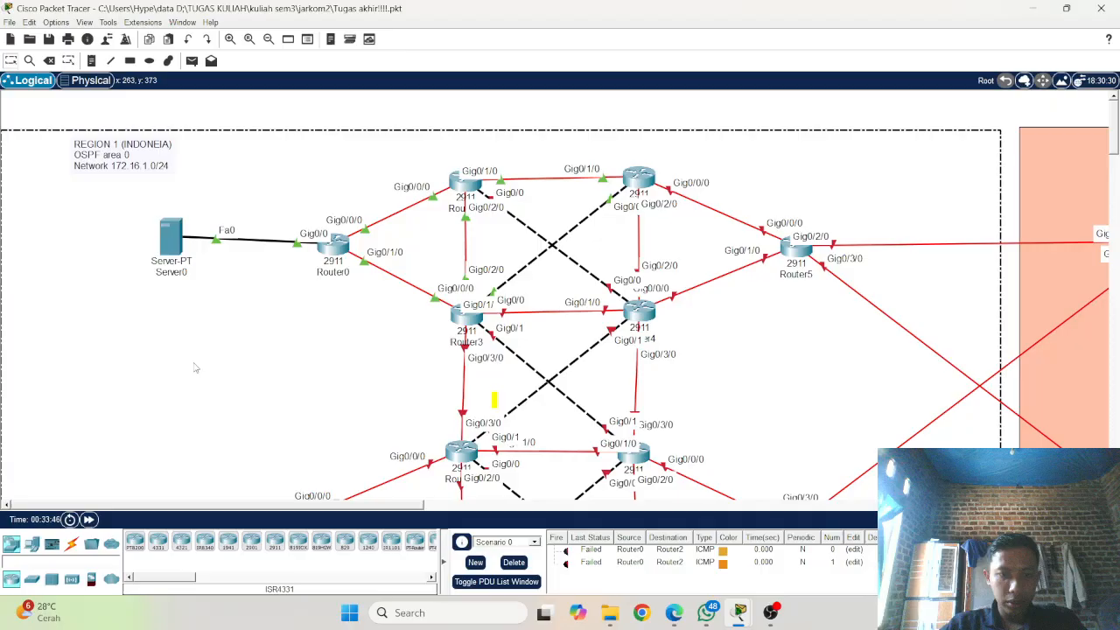
click(638, 312)
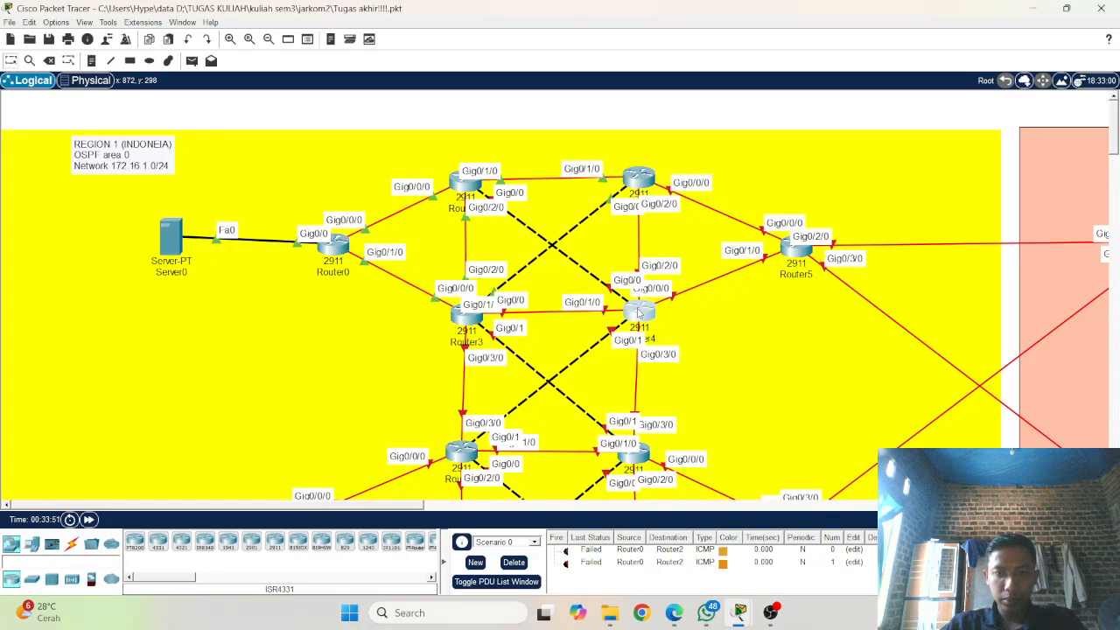
click(779, 39)
click(466, 316)
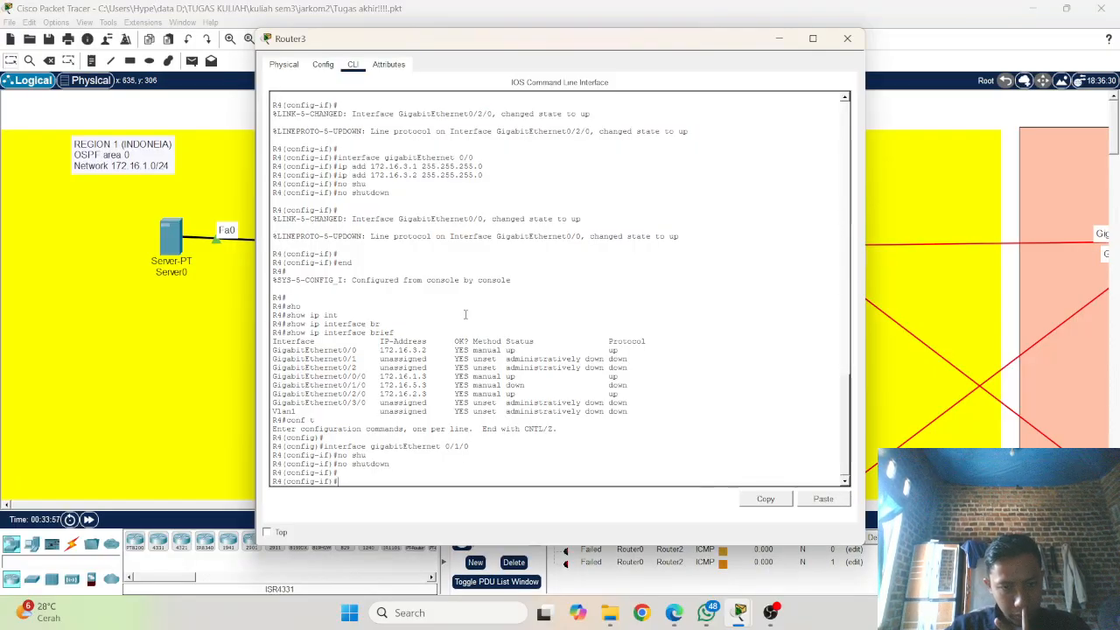
Step: End R4's configuration mode and run show ip interface brief again to recheck the interface status
key(Up)
key(Up)
key(Up)
key(Up)
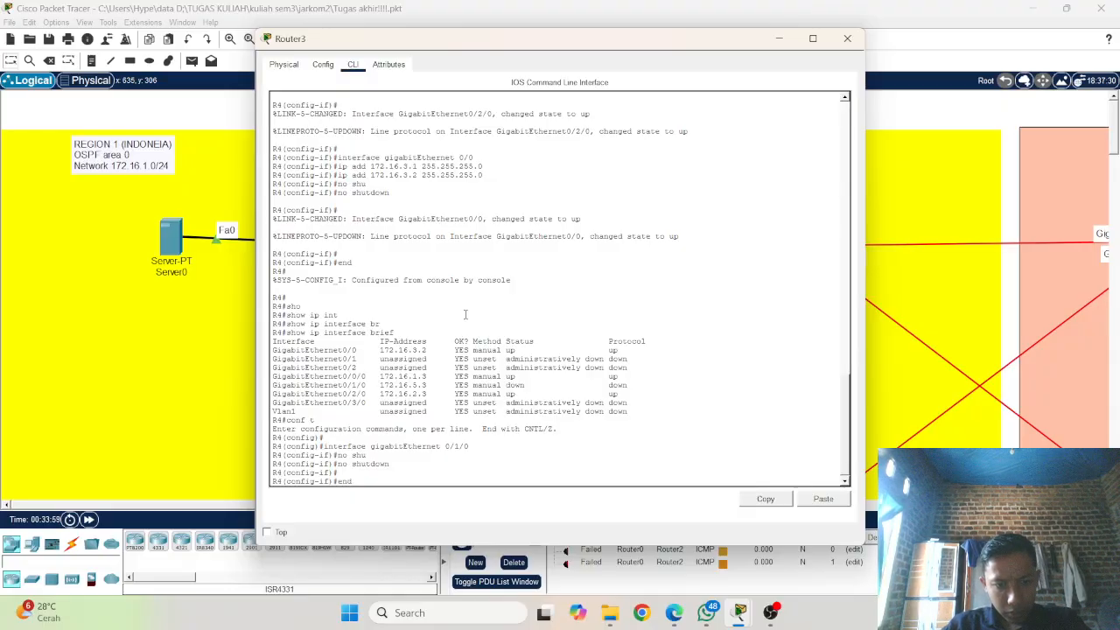
key(Return)
key(Up)
key(Up)
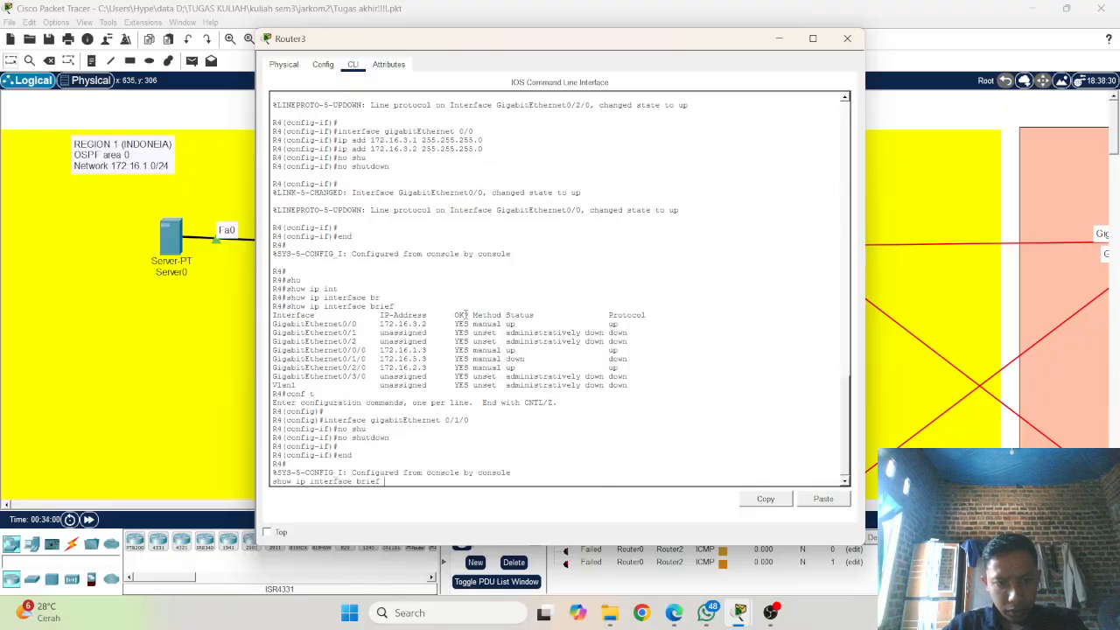
key(Return)
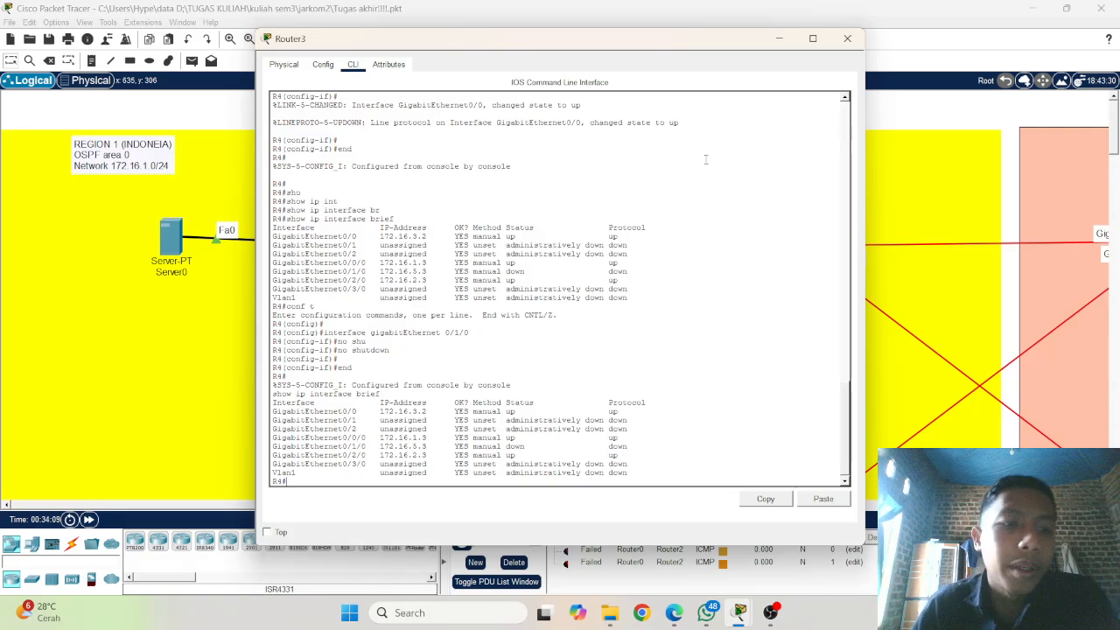
Step: Check the topology, then run configure terminal on R4 and reopen interface gigabitEthernet 0/1/0
click(221, 277)
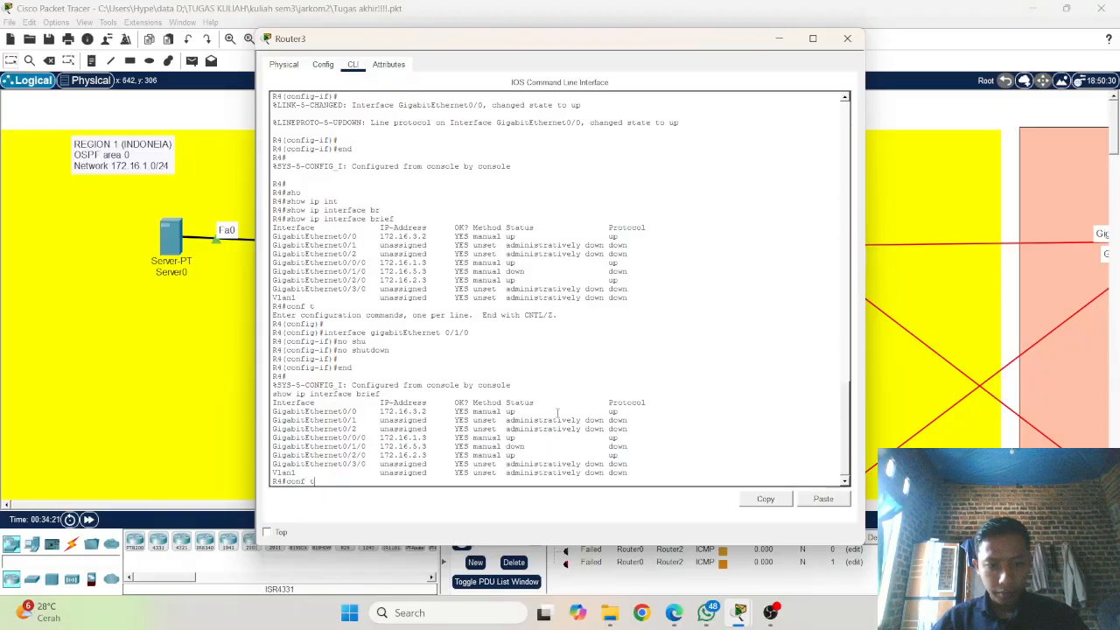
text(enable)
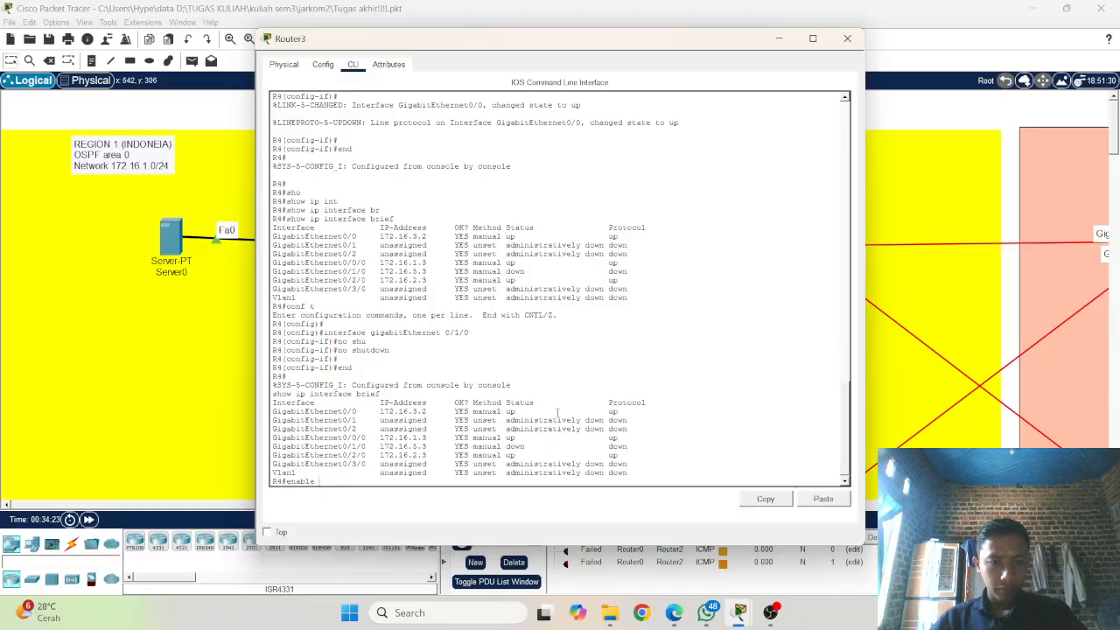
key(Down)
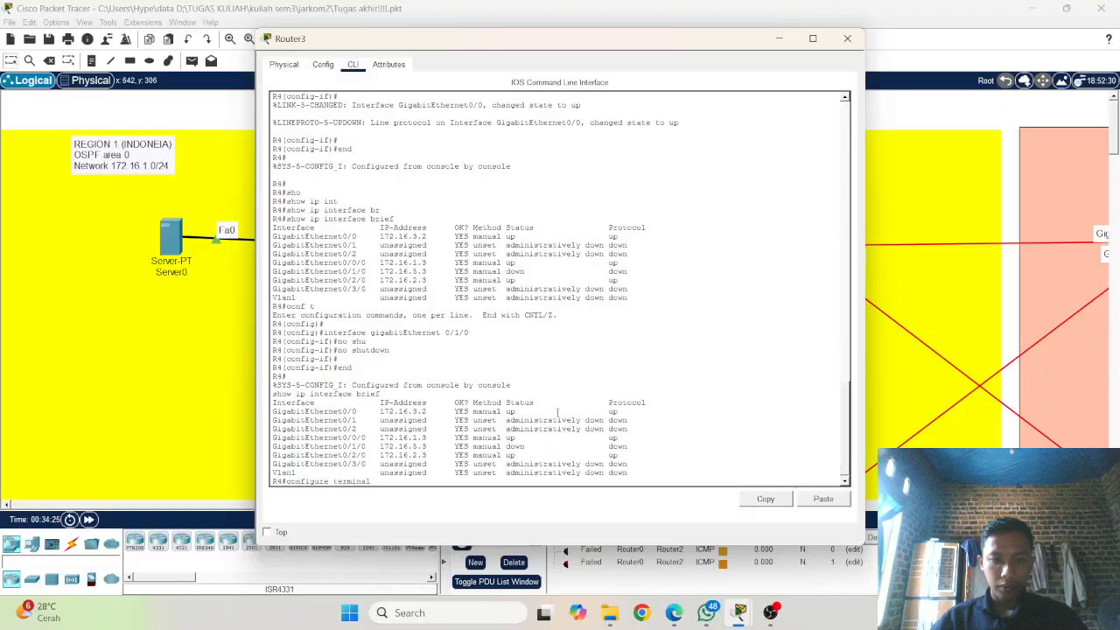
key(Return)
text(interface gigabitEthernet 0/1/0)
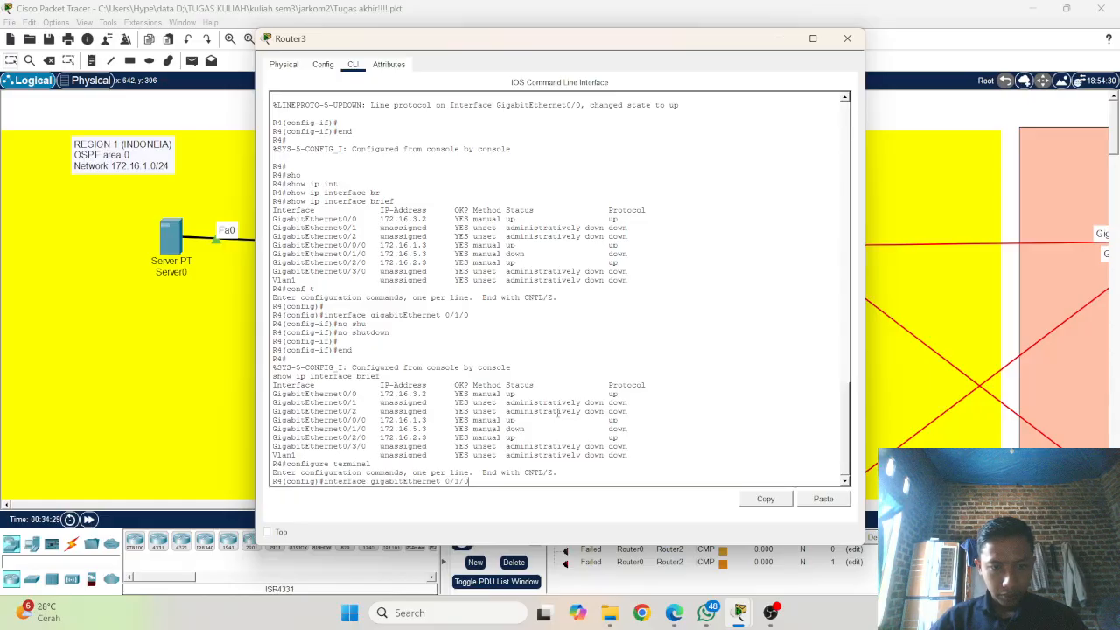
key(Return)
Step: Assign the IP address 172.16.5.2 with mask 255.255.255.0 to R4's gigabitEthernet 0/1/0 interface
key(Up)
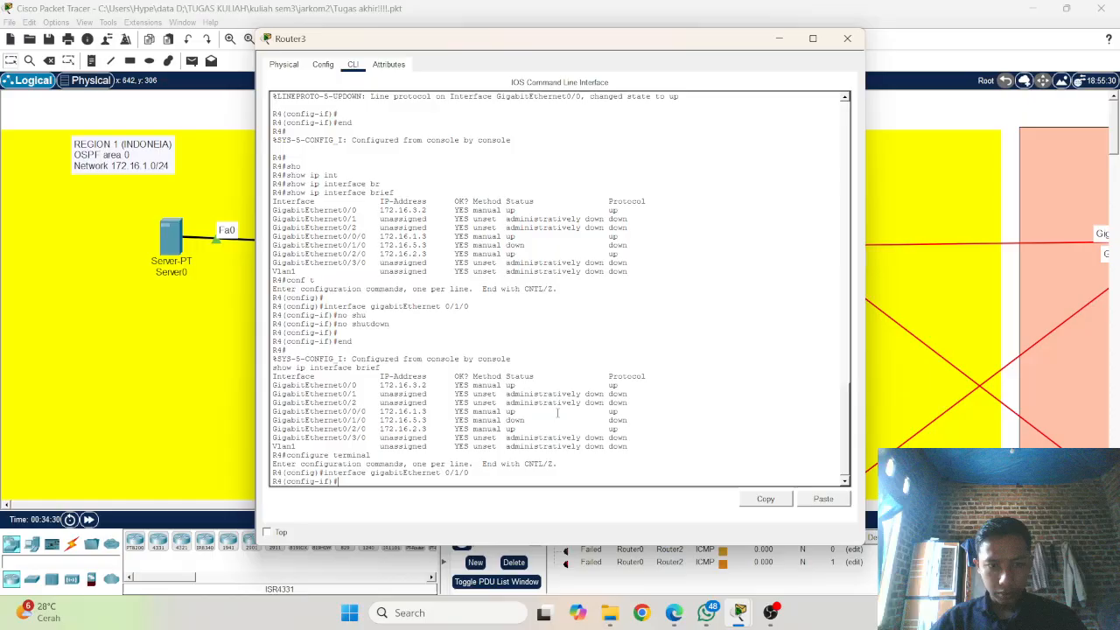
key(Up)
key(Up)
key(Up)
key(Up)
key(Up)
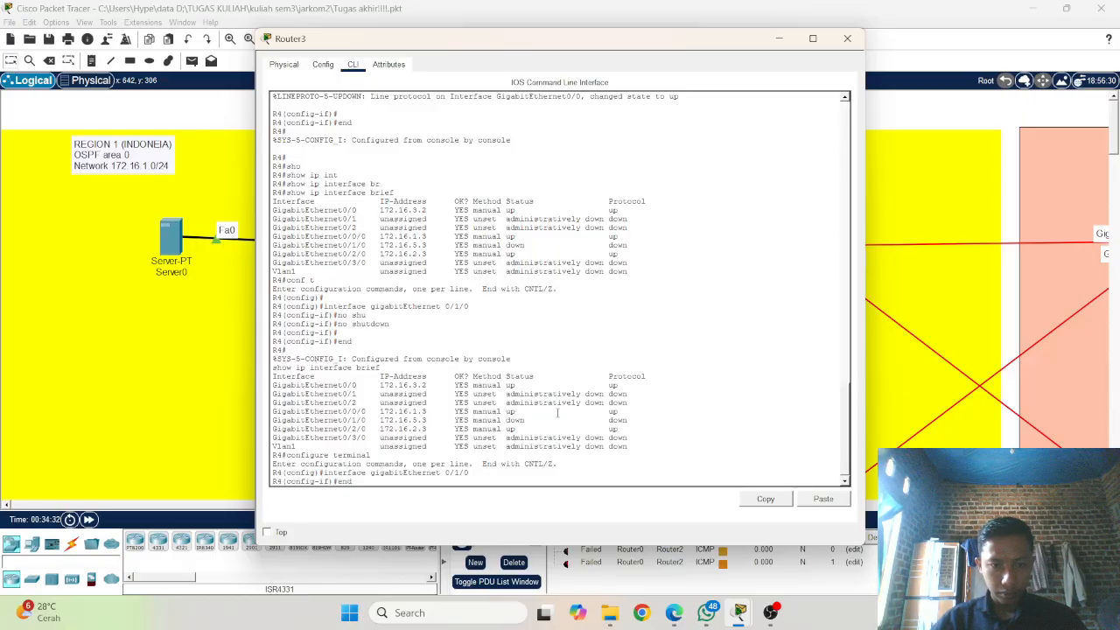
key(Up)
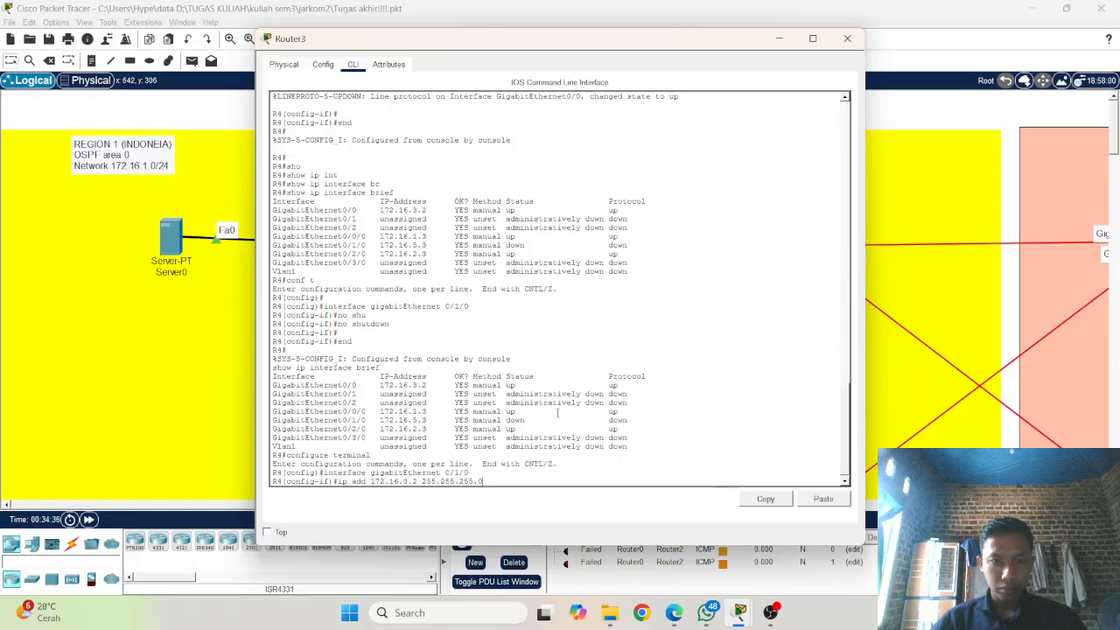
key(Up)
key(Up)
key(Up)
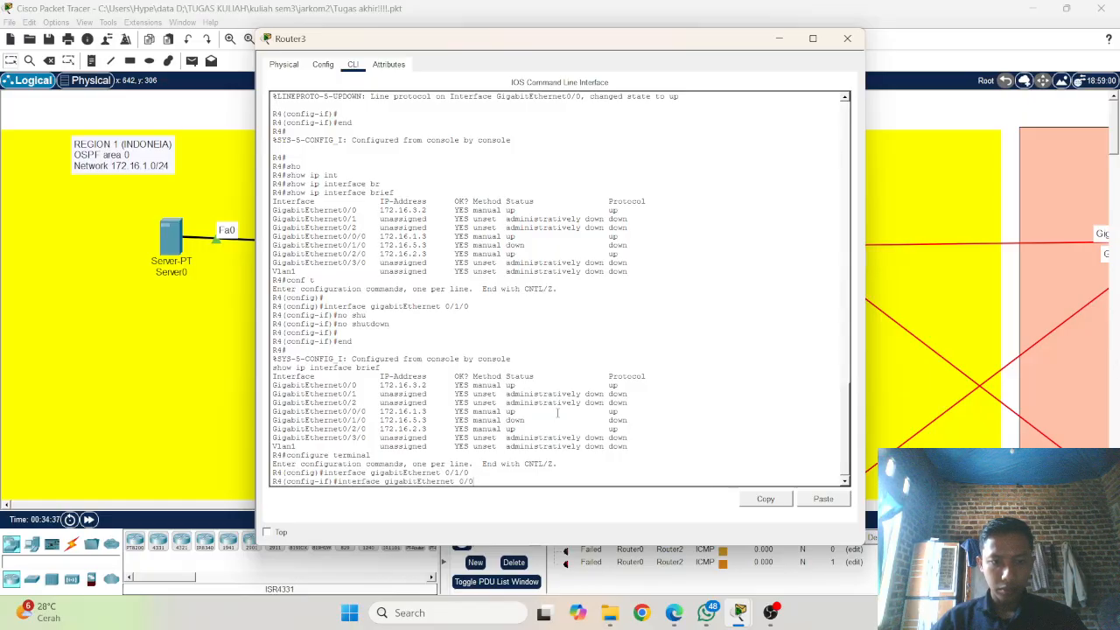
key(Down)
key(Down)
key(Down)
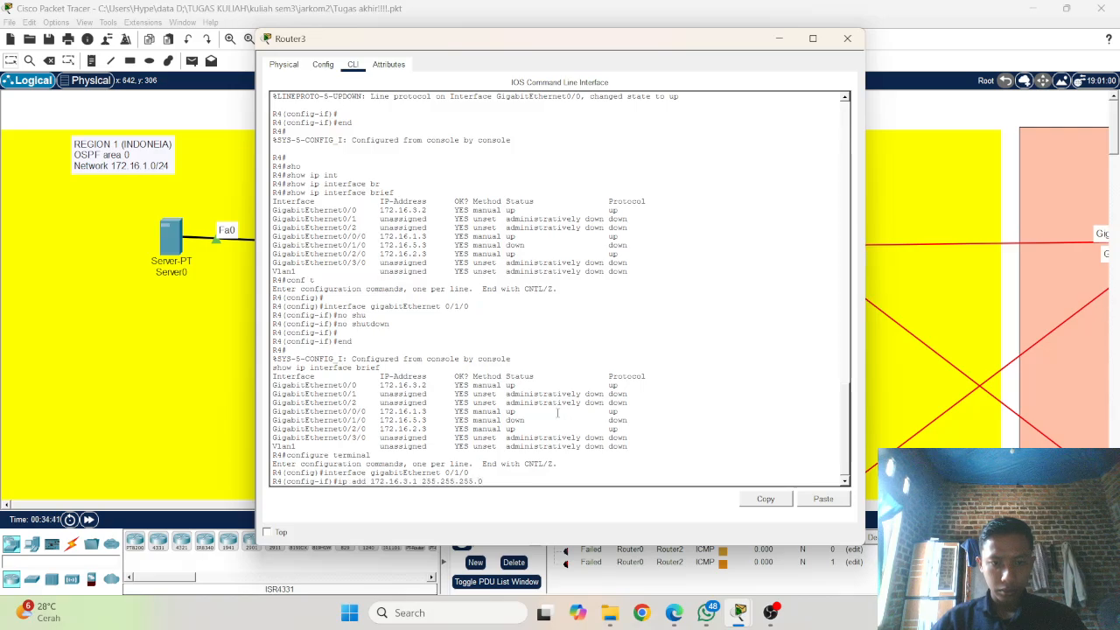
key(Left)
key(Left)
key(Left)
key(Left)
key(Left)
key(Left)
key(Left)
key(Left)
key(Left)
key(Left)
key(Left)
key(Left)
key(Left)
key(Left)
key(Left)
key(Left)
key(Left)
text(5)
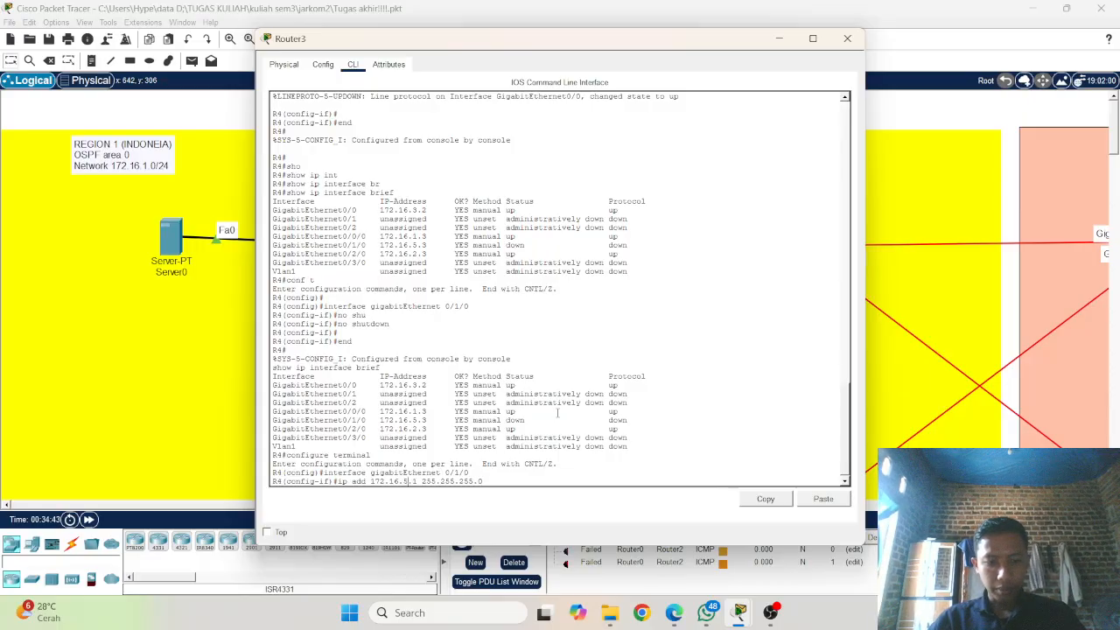
key(Right)
key(Delete)
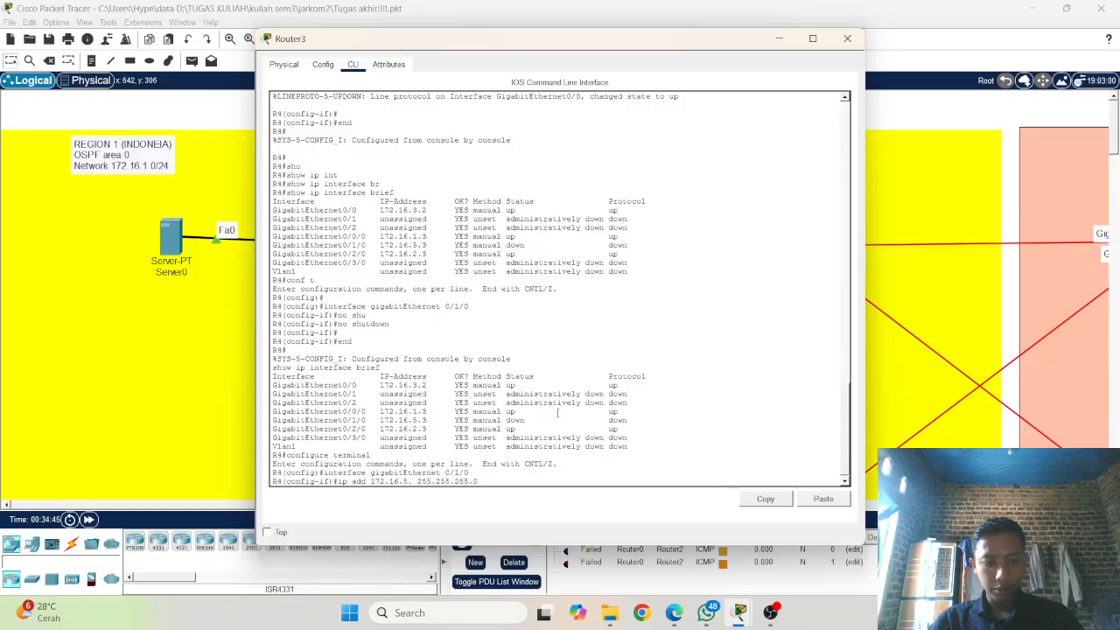
text(2)
key(Return)
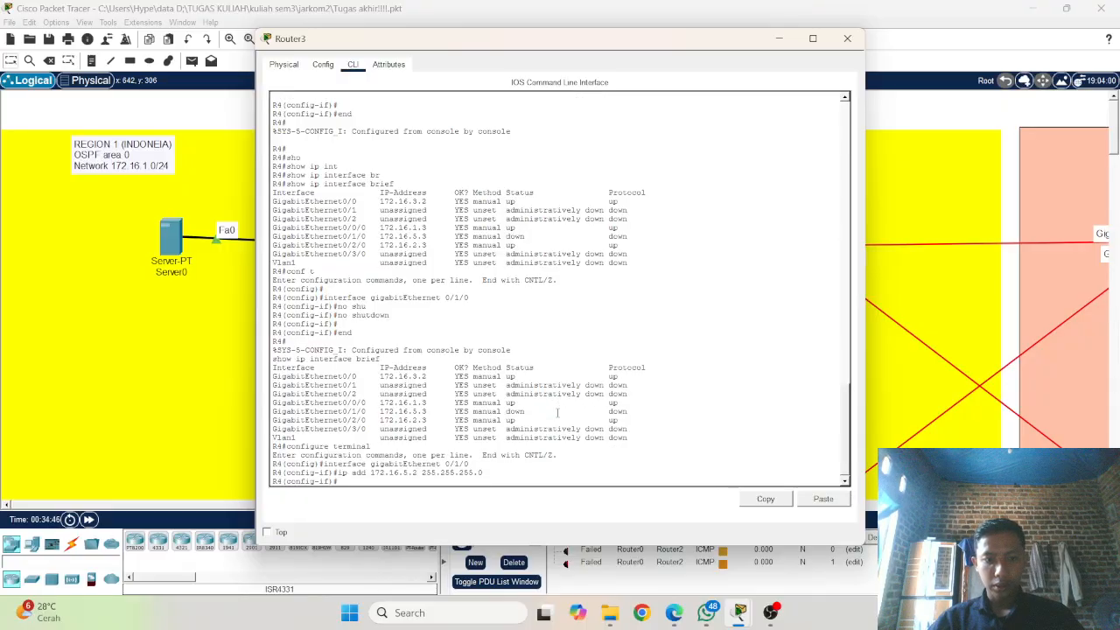
Step: Issue no shutdown on R4's gigabitEthernet 0/1/0 interface
text(no shu)
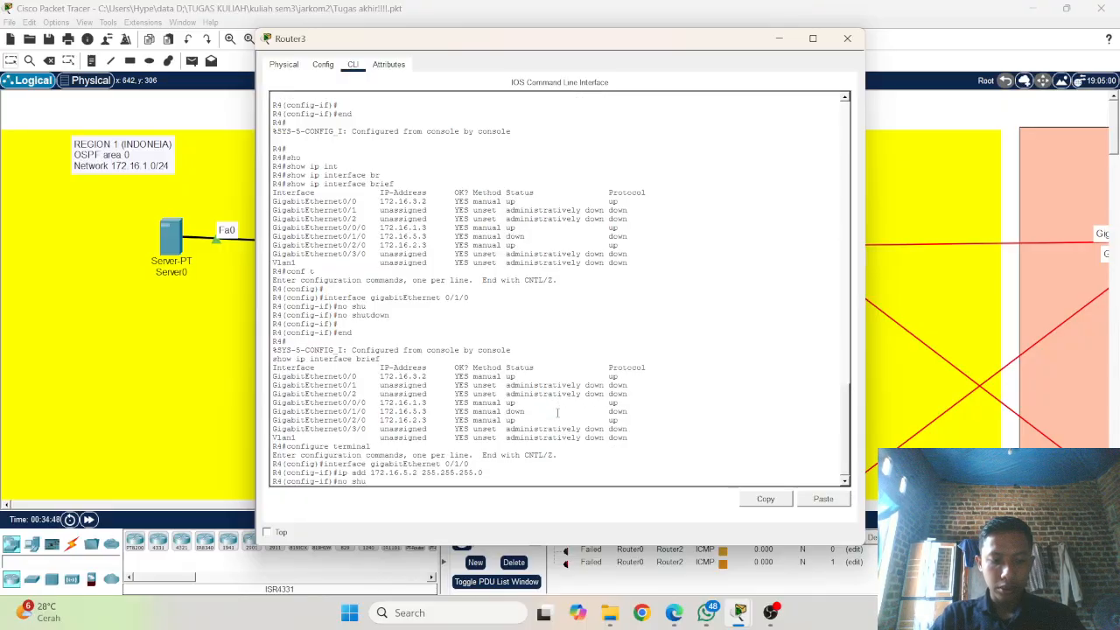
key(Tab)
key(Return)
key(Return)
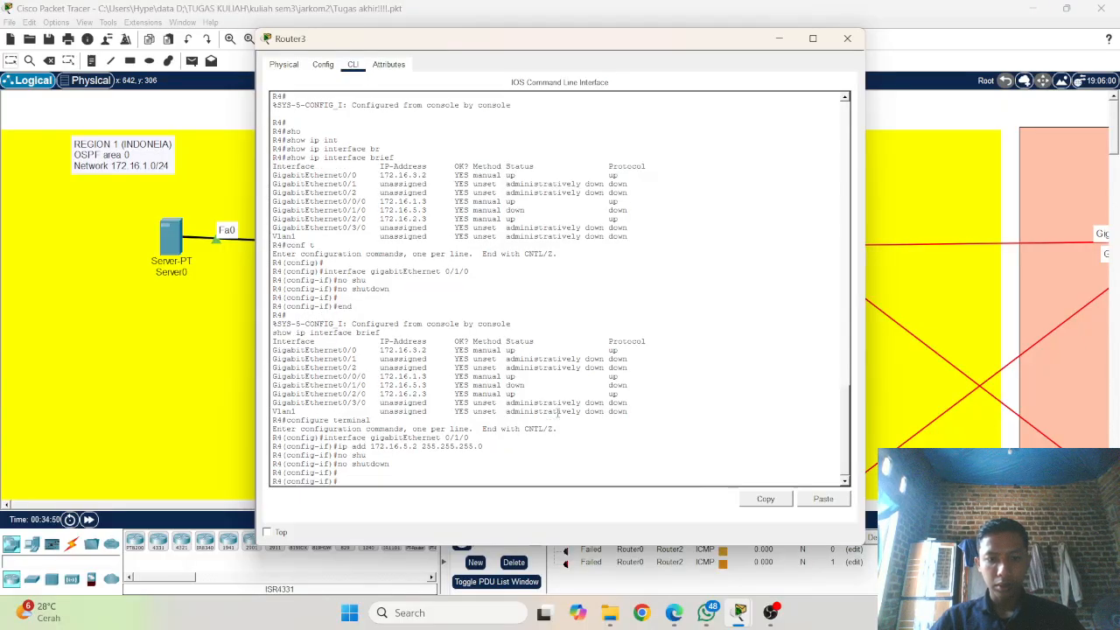
Step: Change the IP address of R4's gigabitEthernet 0/1/0 interface to 172.16.5.4 with mask 255.255.255.0
key(Up)
key(Up)
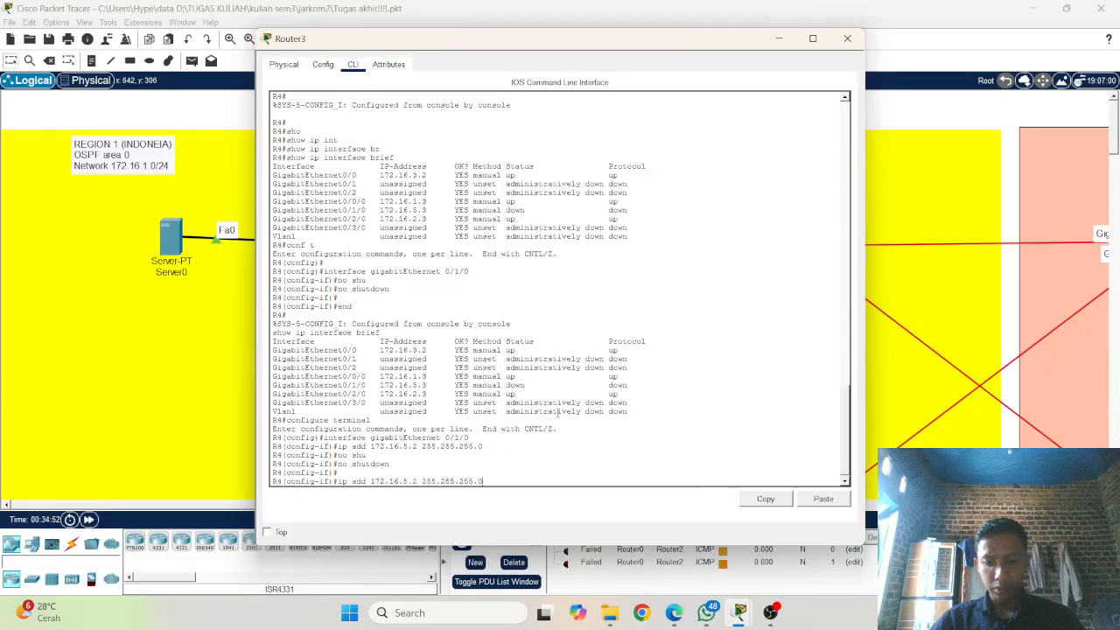
key(Left)
key(Left)
key(Left)
key(Left)
key(Left)
key(Left)
key(Left)
key(Left)
key(Left)
key(Left)
key(Left)
key(Left)
key(Left)
key(Left)
key(BackSpace)
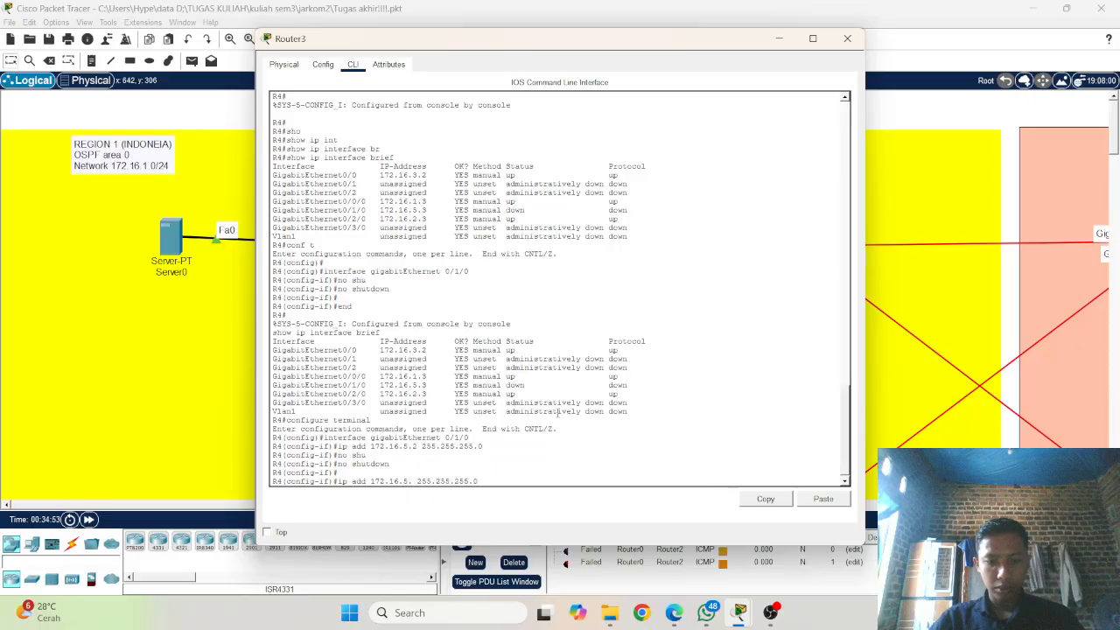
text(4)
key(Return)
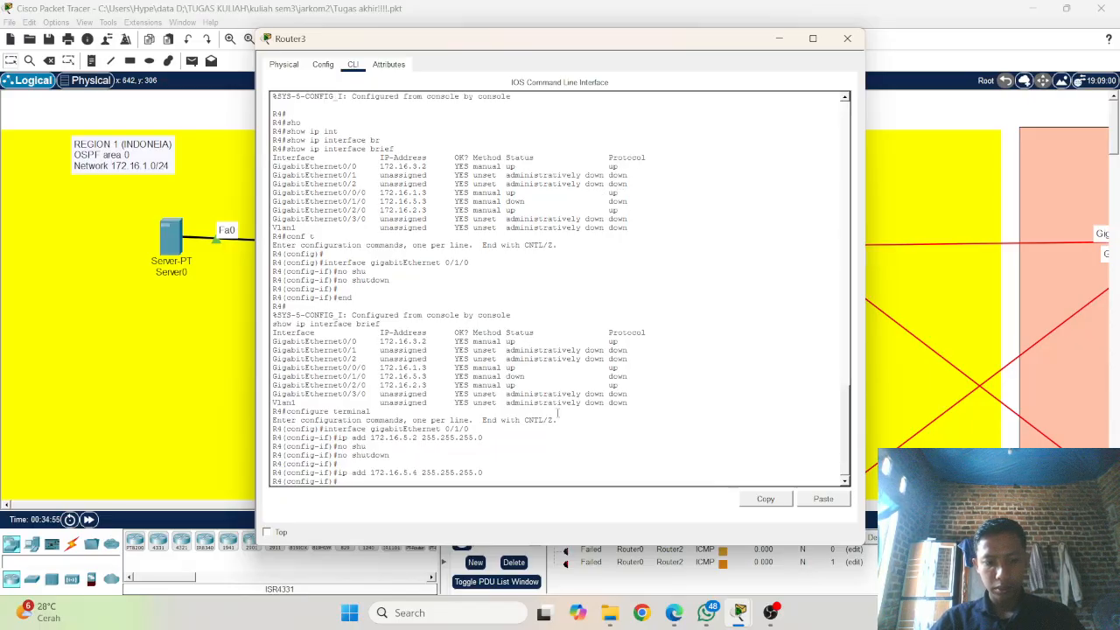
Step: Run no shutdown again on R4's gigabitEthernet 0/1/0 after the address change
text(no shu)
key(Tab)
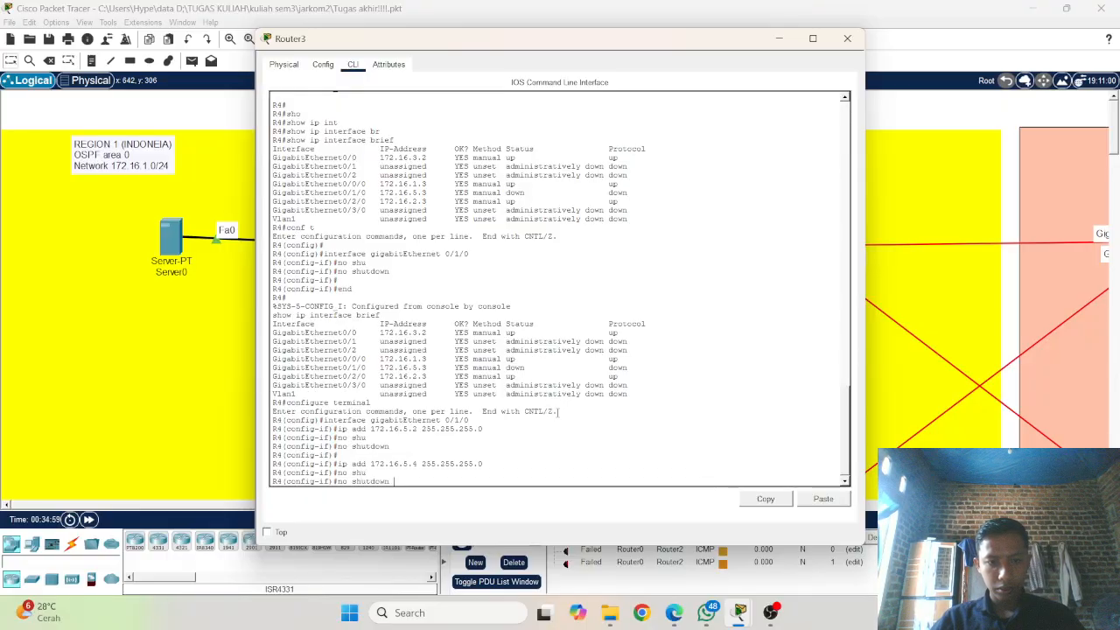
key(Return)
key(Return)
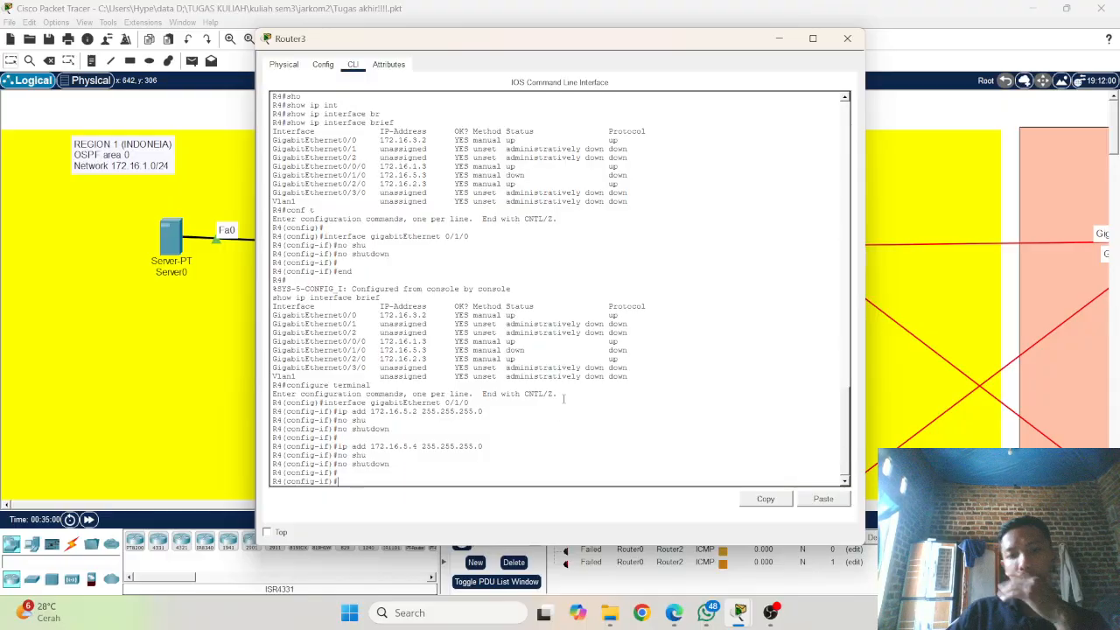
Step: Inspect the modules installed in Router4 in its enlarged physical device view, and return to the Region 1 topology
click(237, 316)
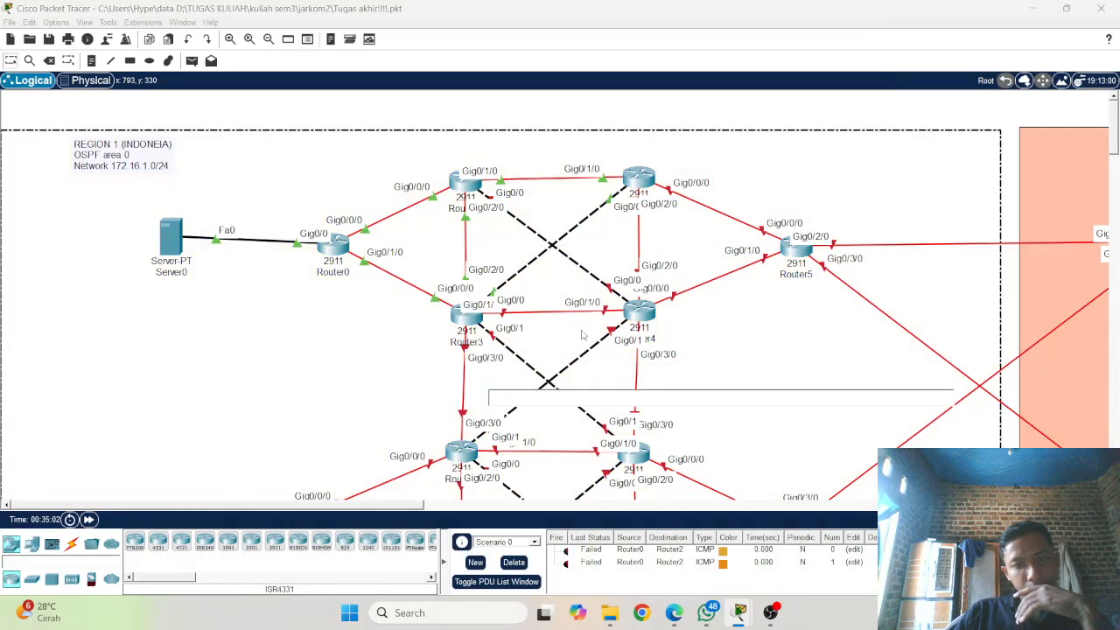
click(650, 322)
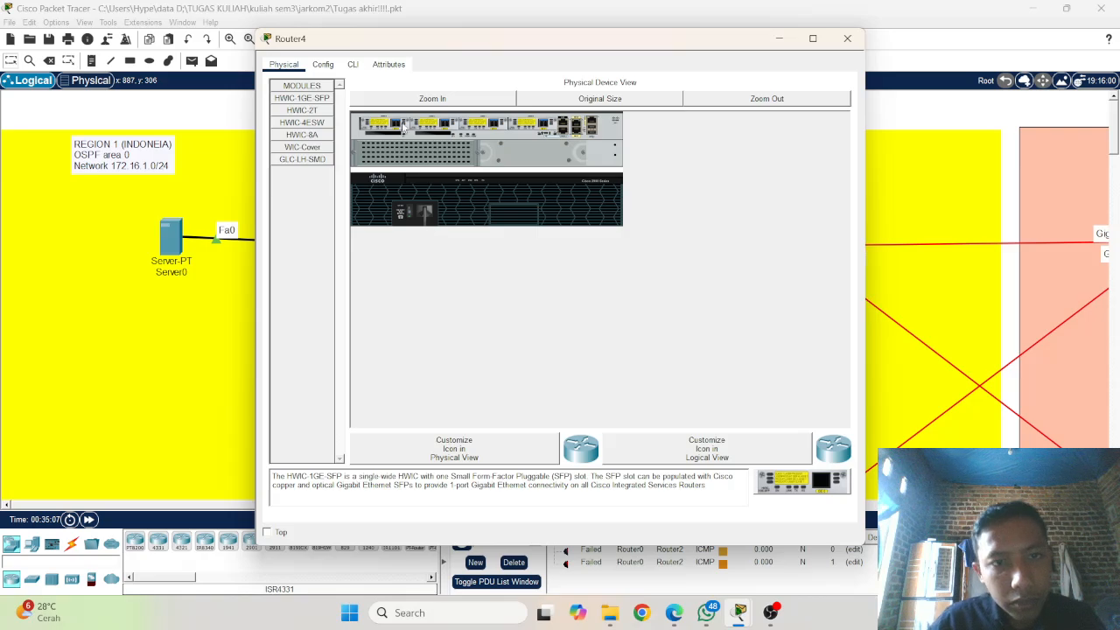
click(432, 98)
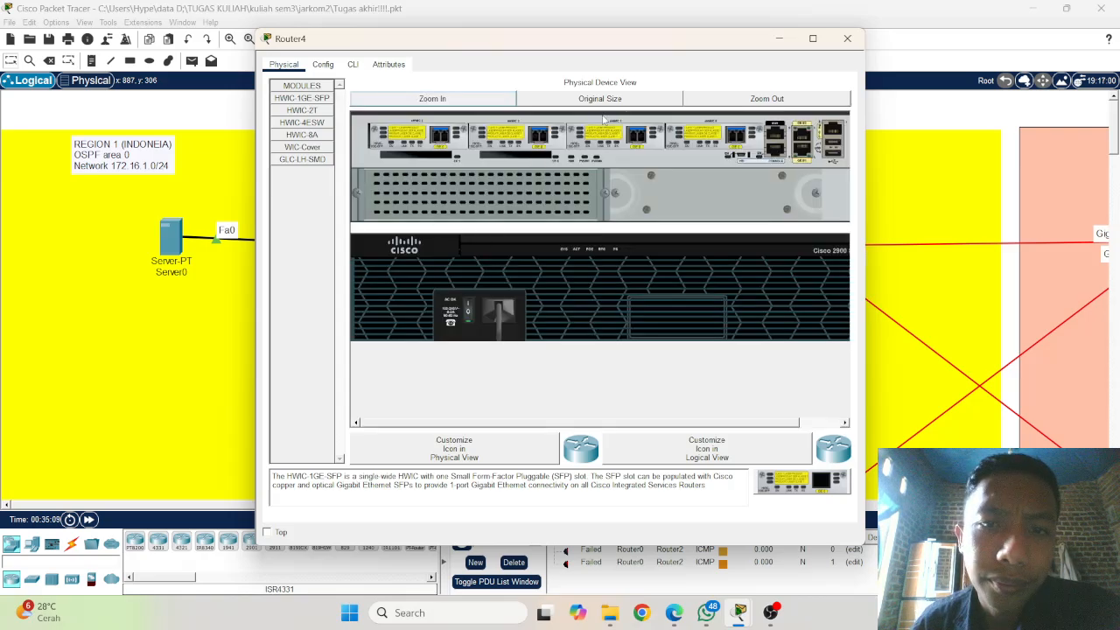
click(741, 103)
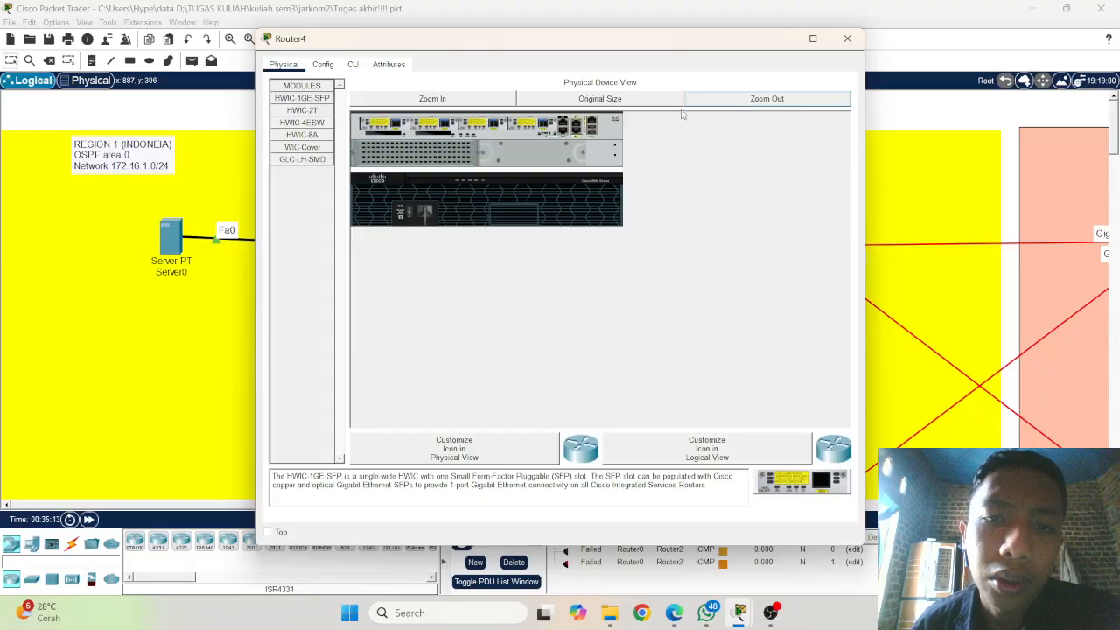
click(779, 39)
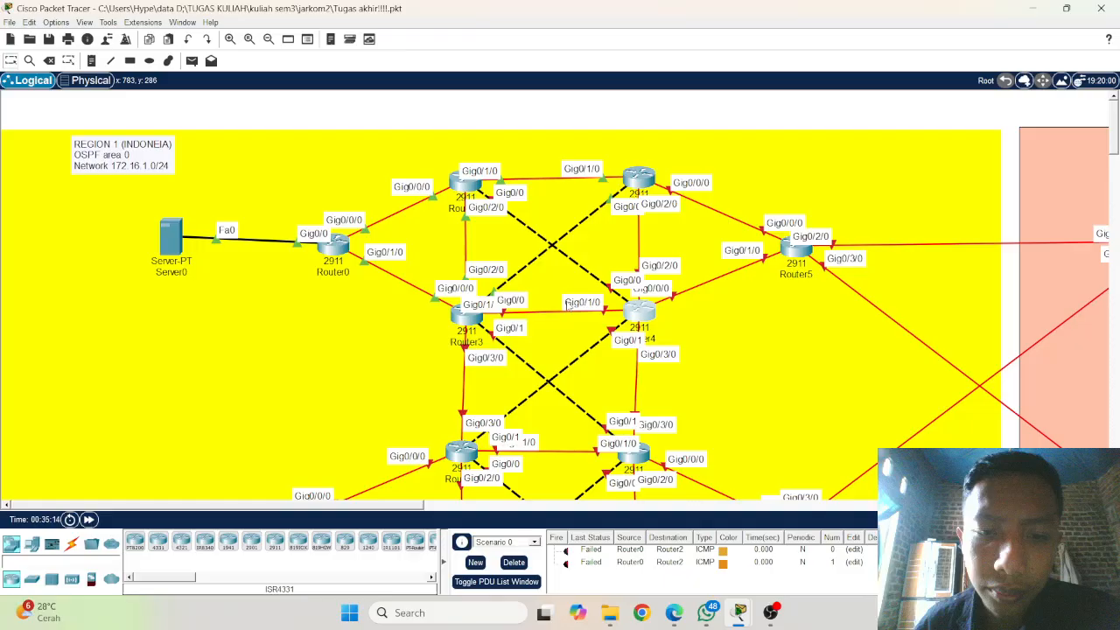
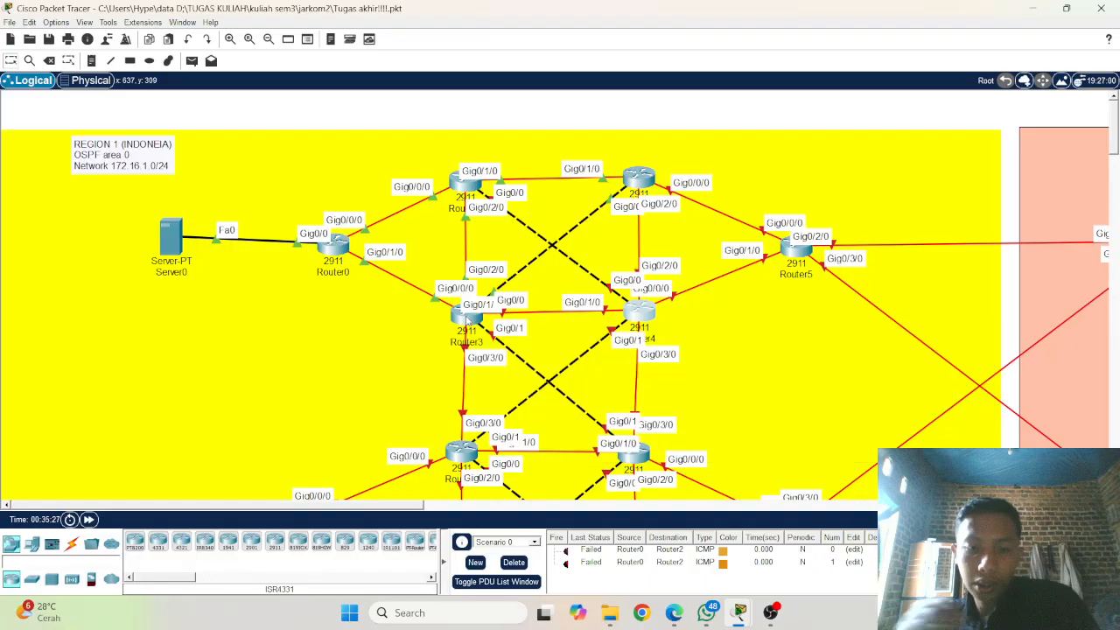
Step: Check Router4, and review the earlier interface configuration history in Router3's command line
mouse_move(469, 325)
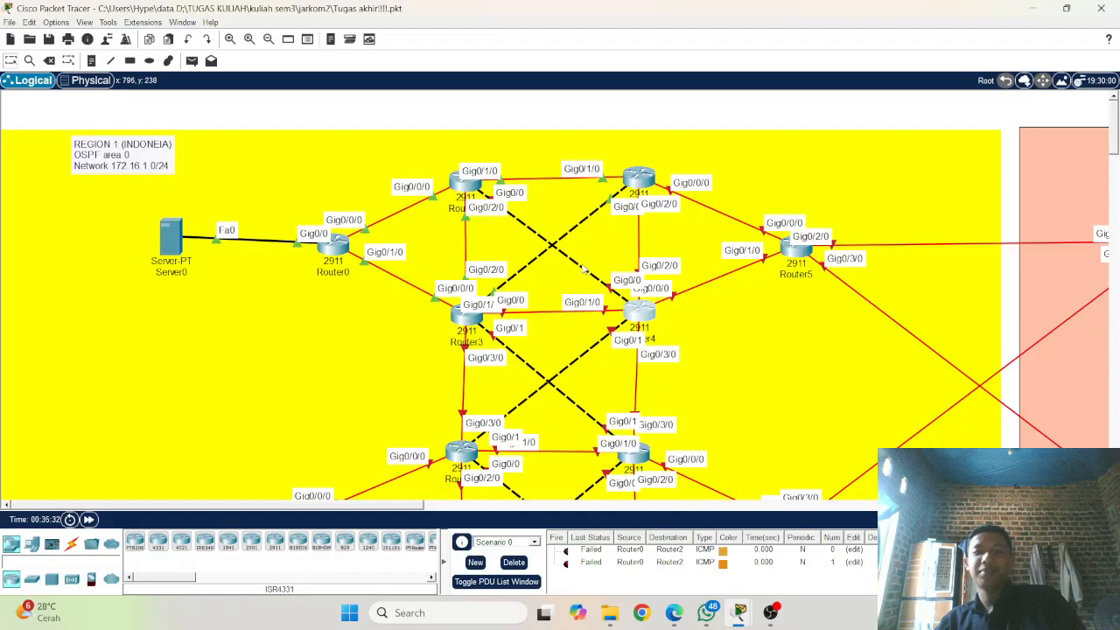
click(639, 312)
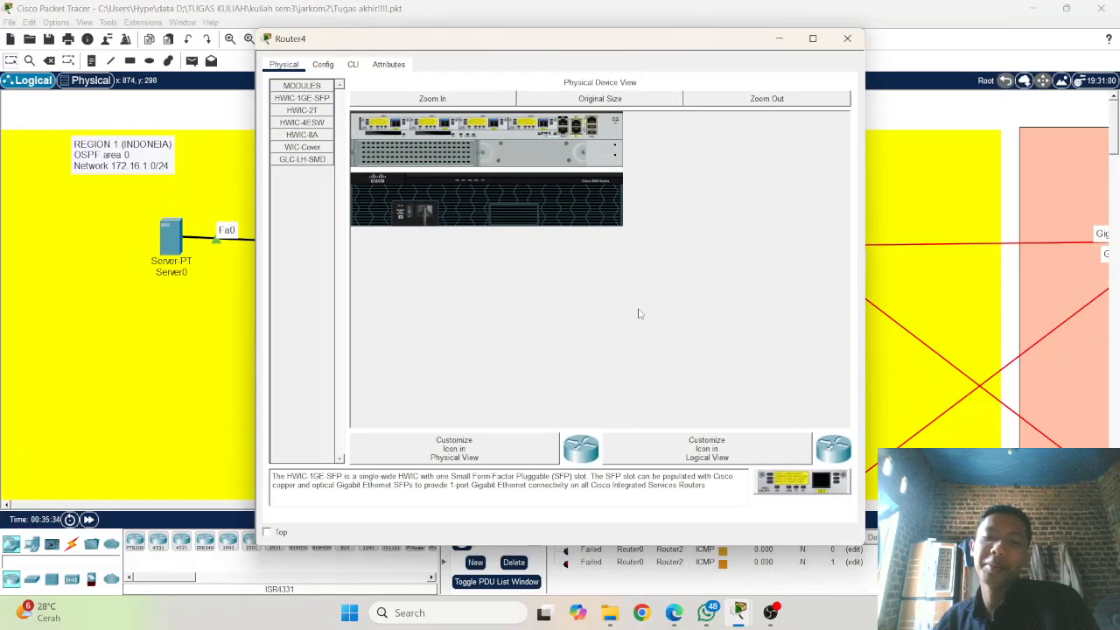
click(233, 315)
click(473, 319)
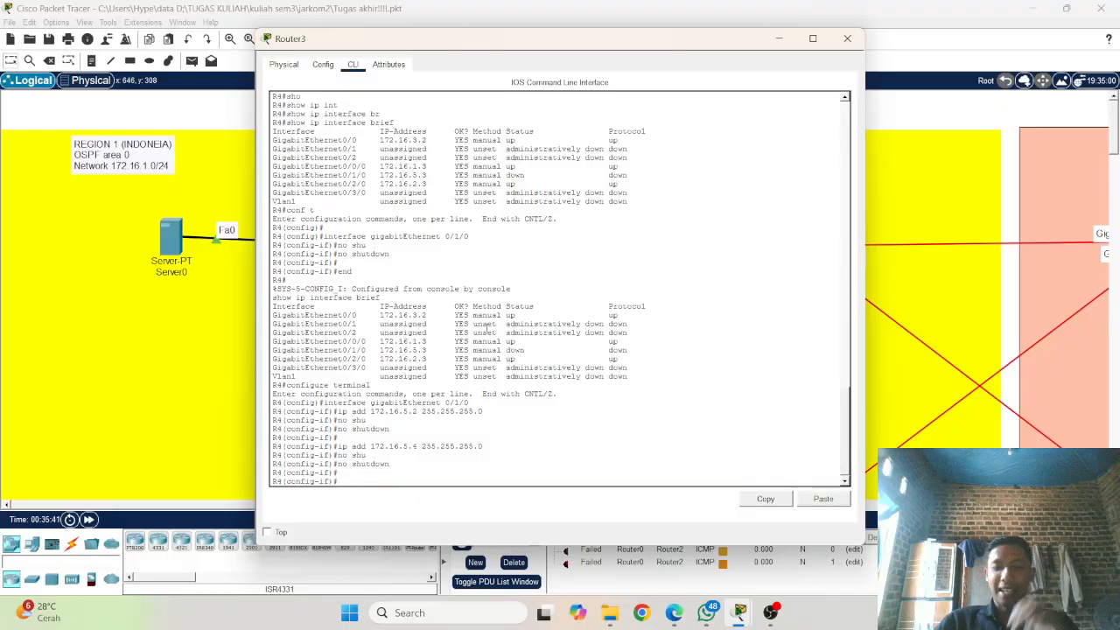
scroll(487, 327, up, 15)
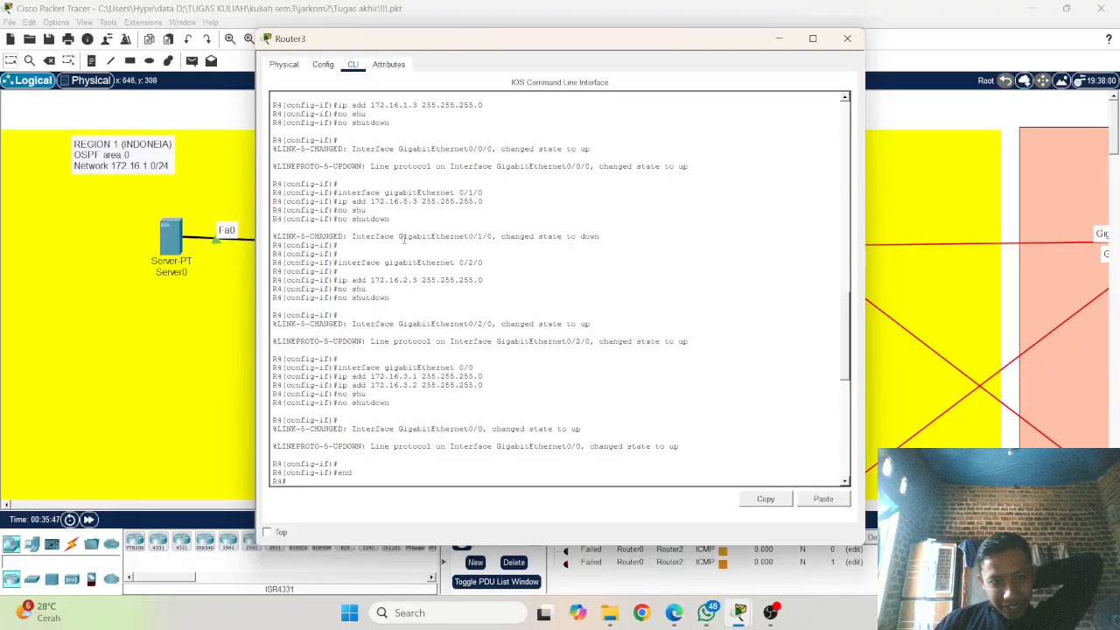
scroll(468, 335, down, 5)
scroll(468, 335, down, 10)
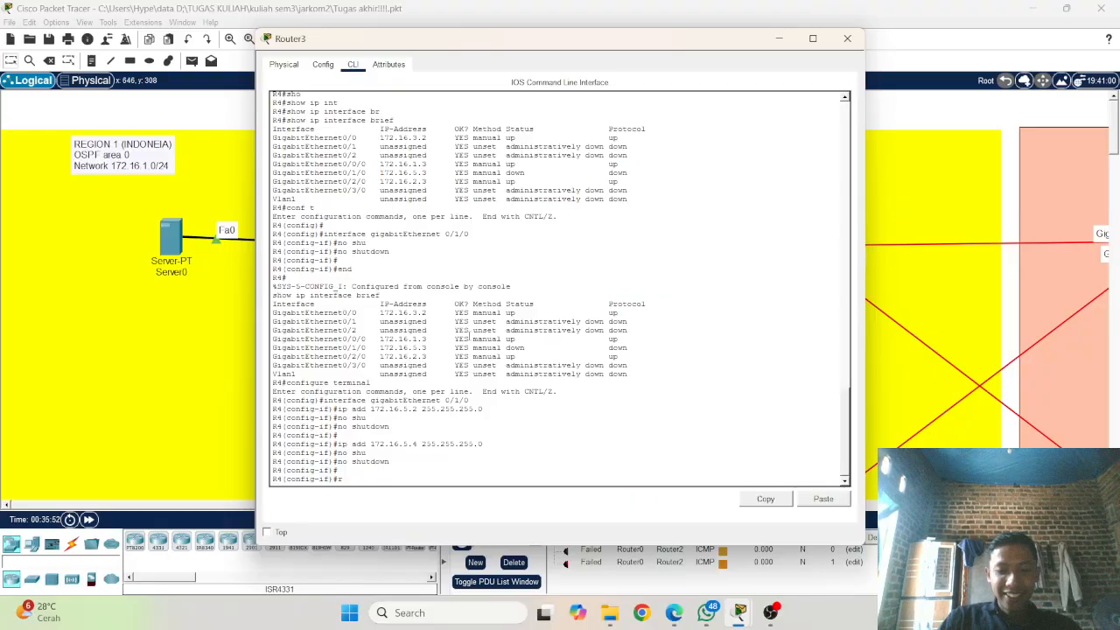
Step: Exit interface configuration on R4 and enter OSPF process 1
text(ro)
key(BackSpace)
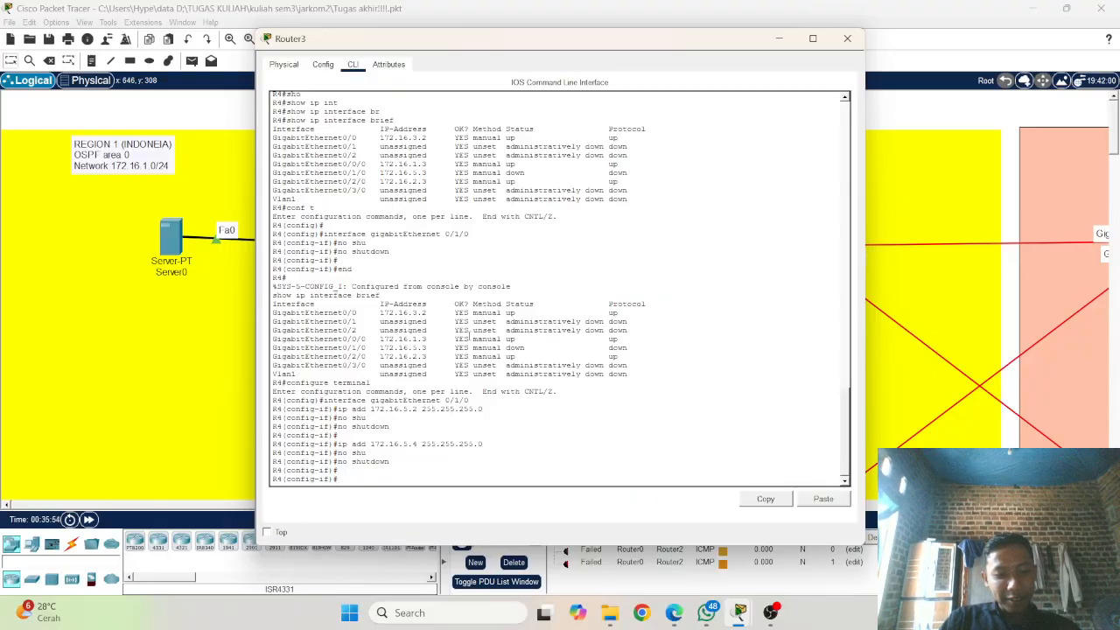
text(xit)
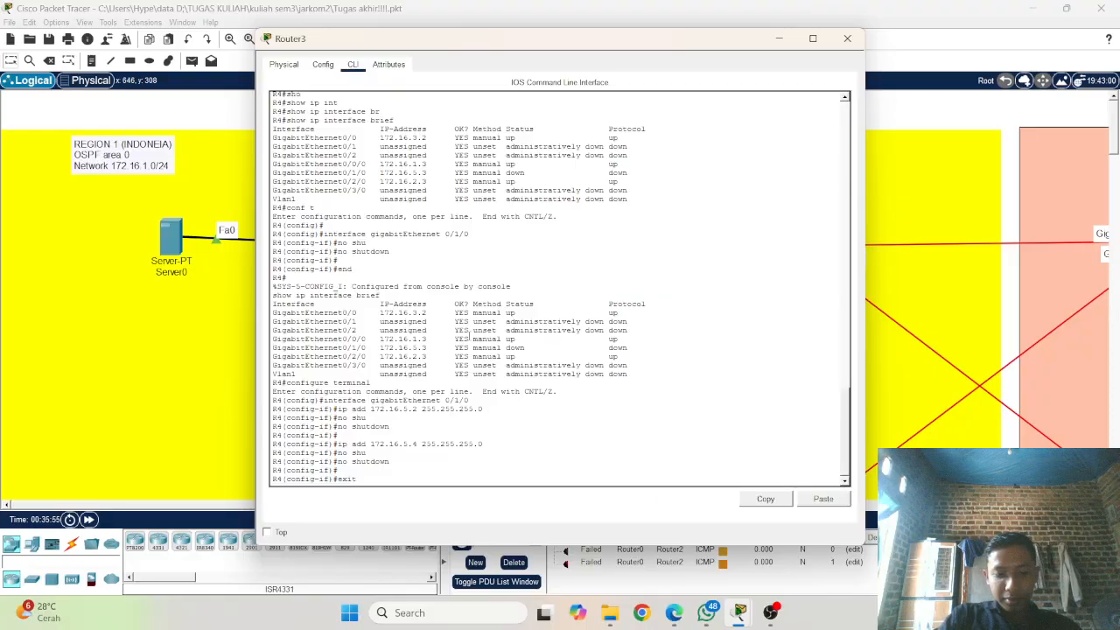
key(Return)
text(exit)
key(Return)
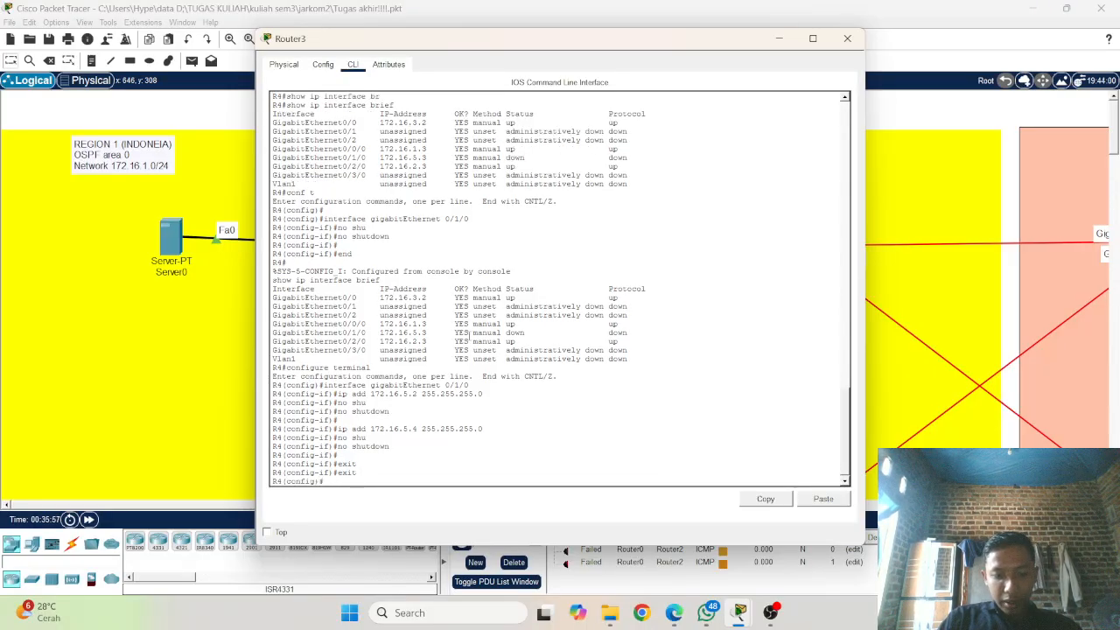
text(route)
key(Tab)
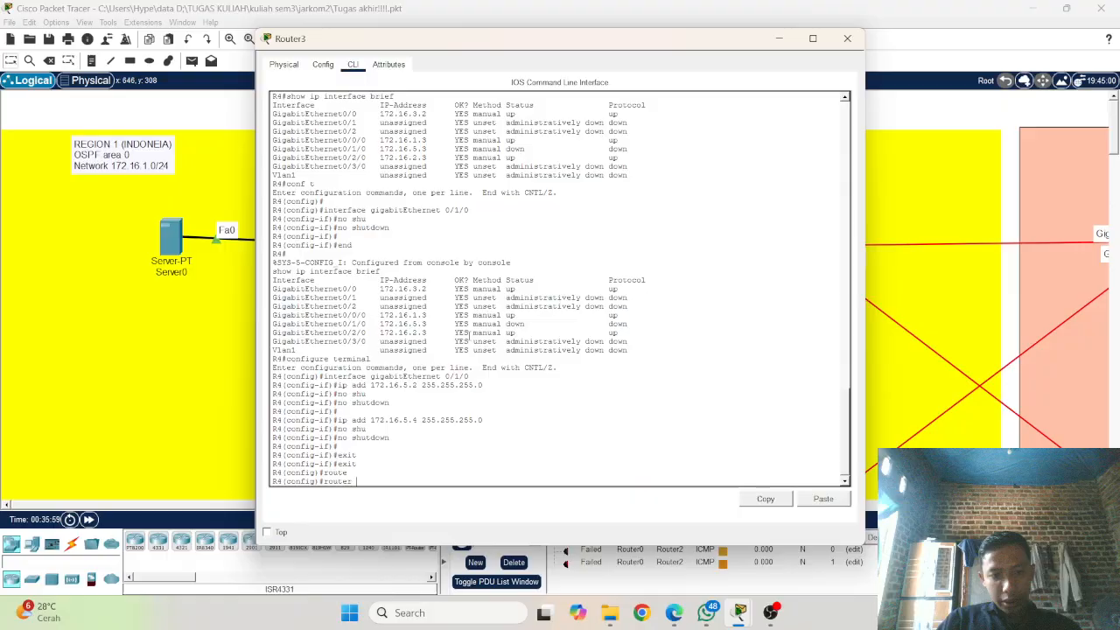
text(os)
key(Tab)
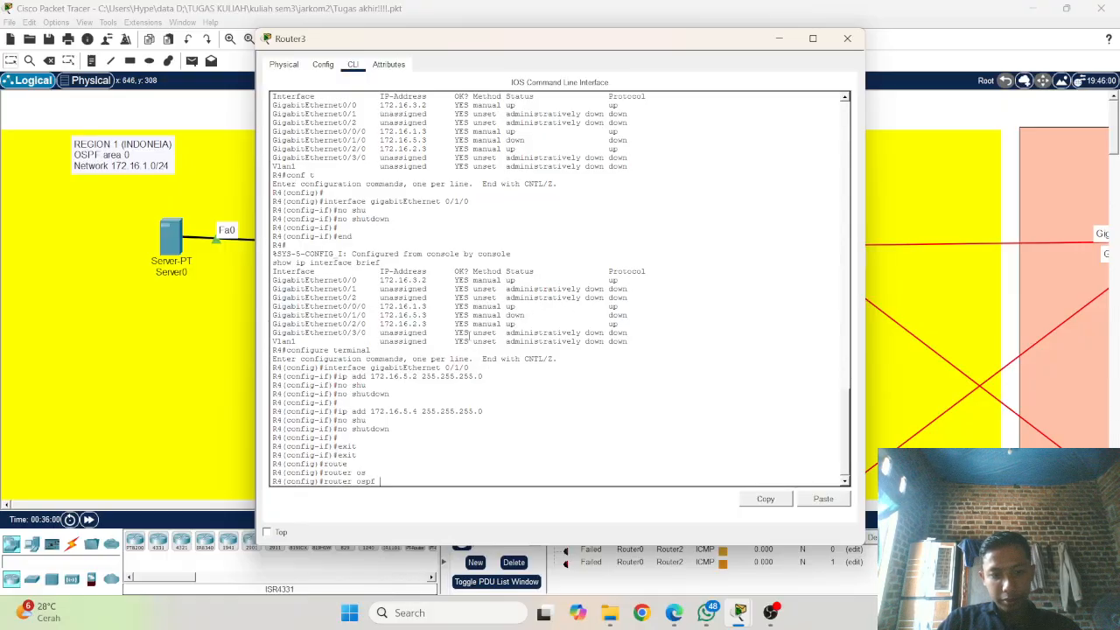
text(1)
key(Return)
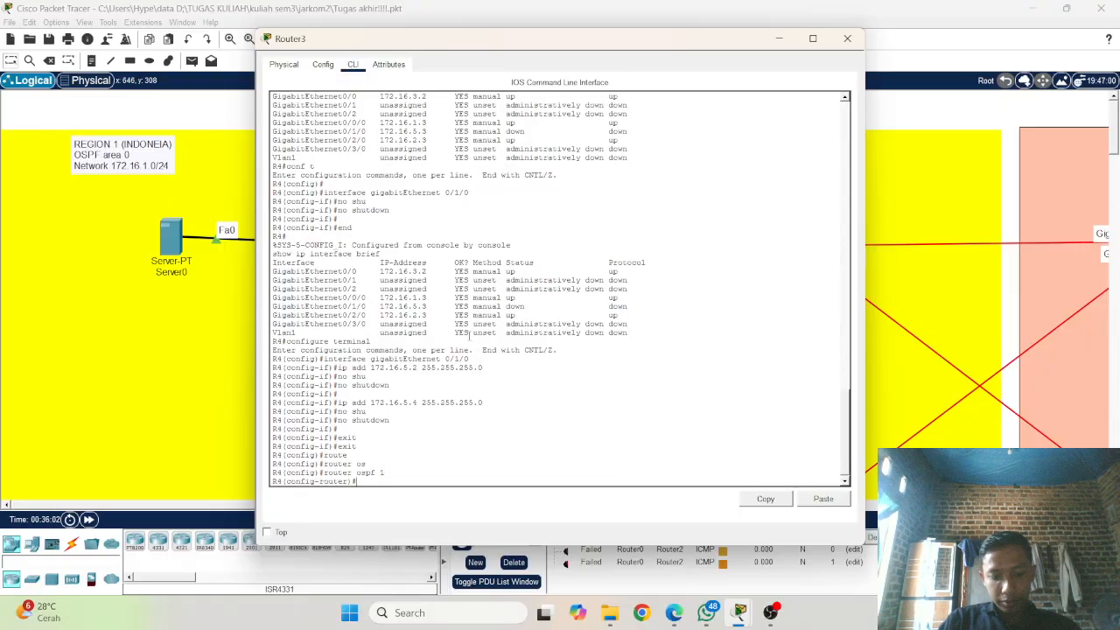
Step: Set R4's OSPF router ID to 1.1.1.4 and enable log-adjacency-changes
text(rou)
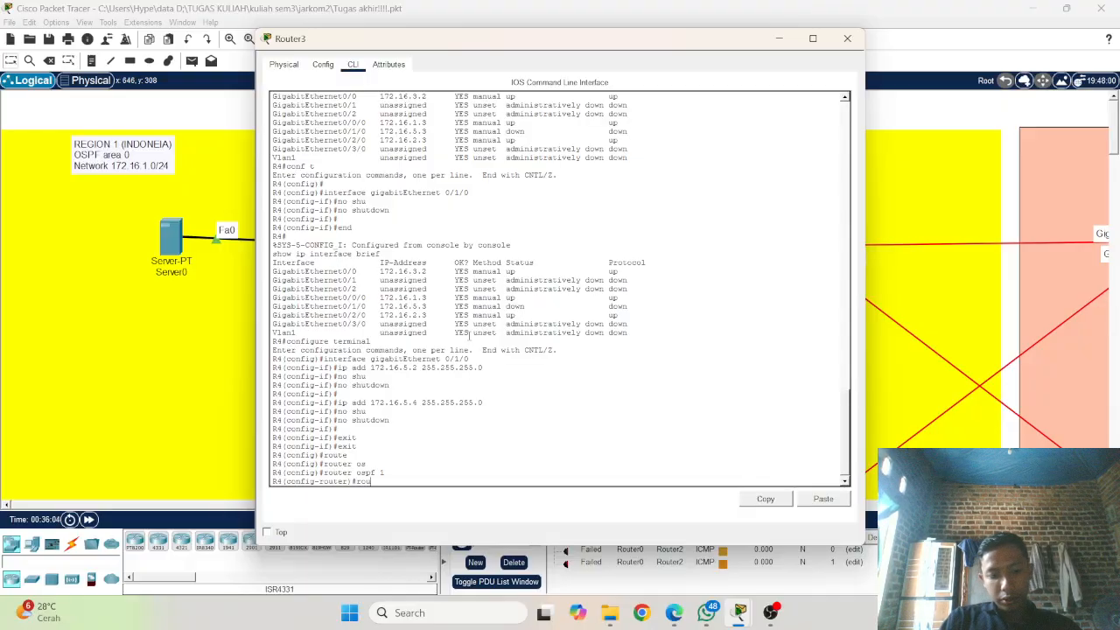
key(Tab)
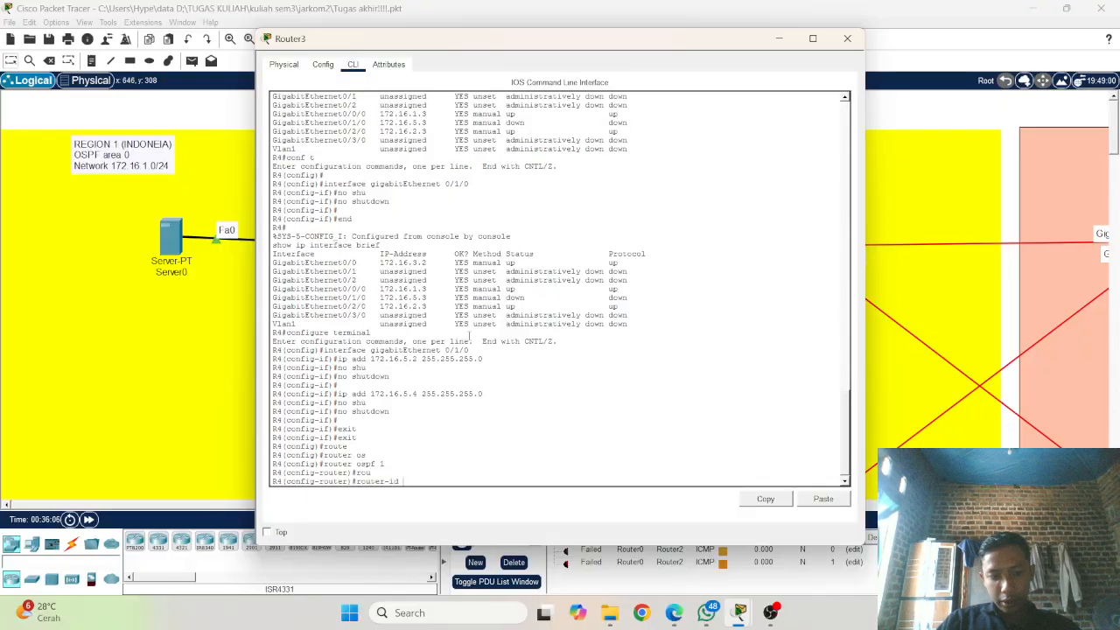
text(1.1.1)
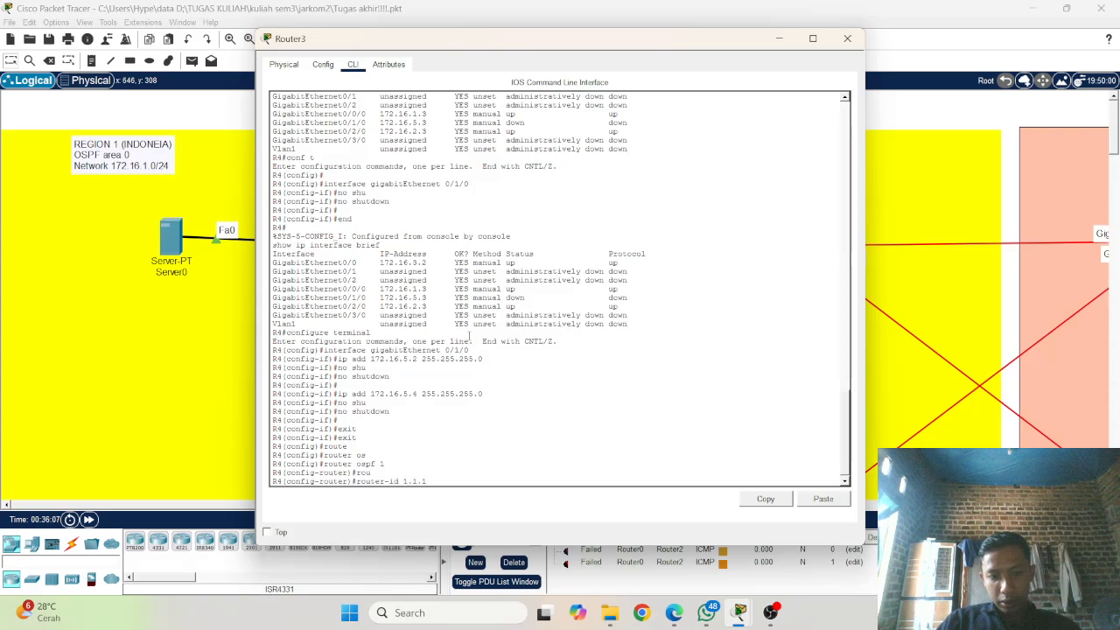
text(.)
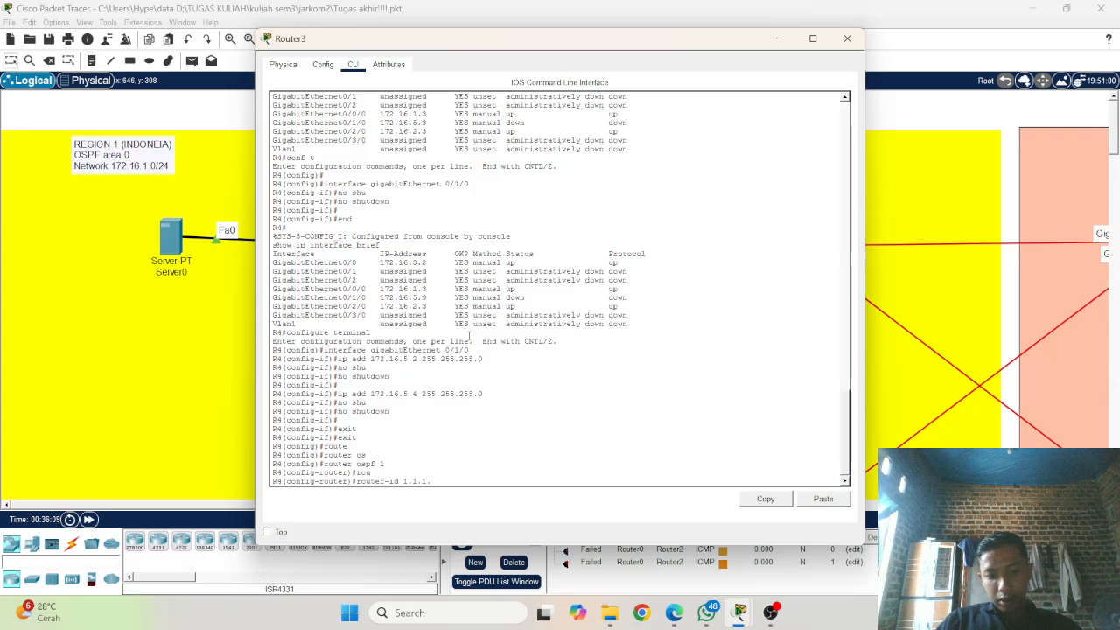
text(4)
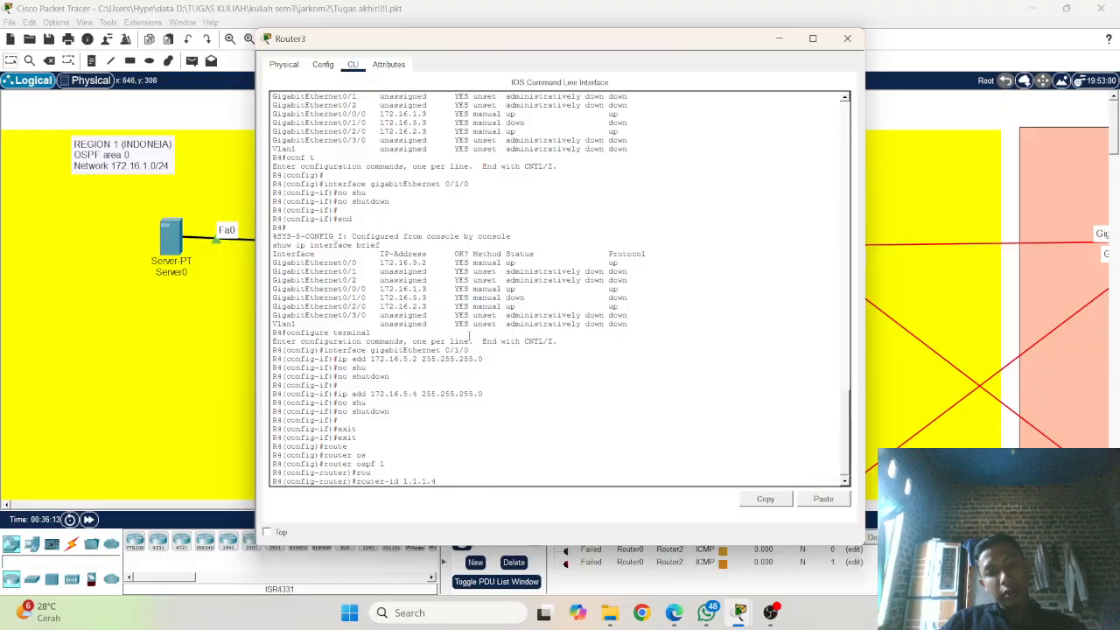
key(Return)
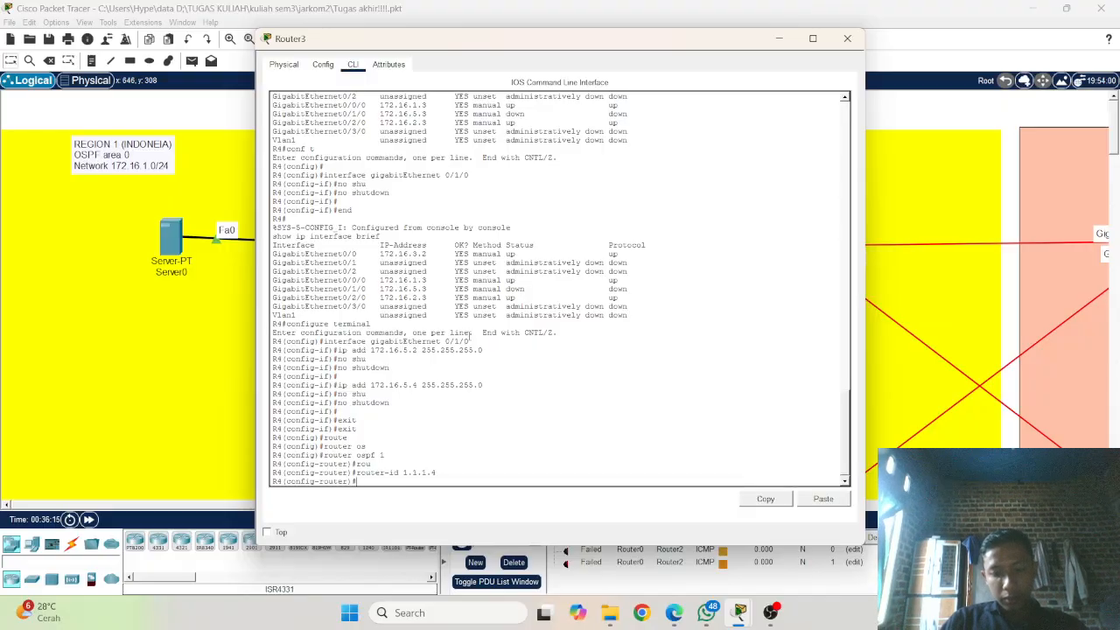
text(lo)
key(Tab)
key(Return)
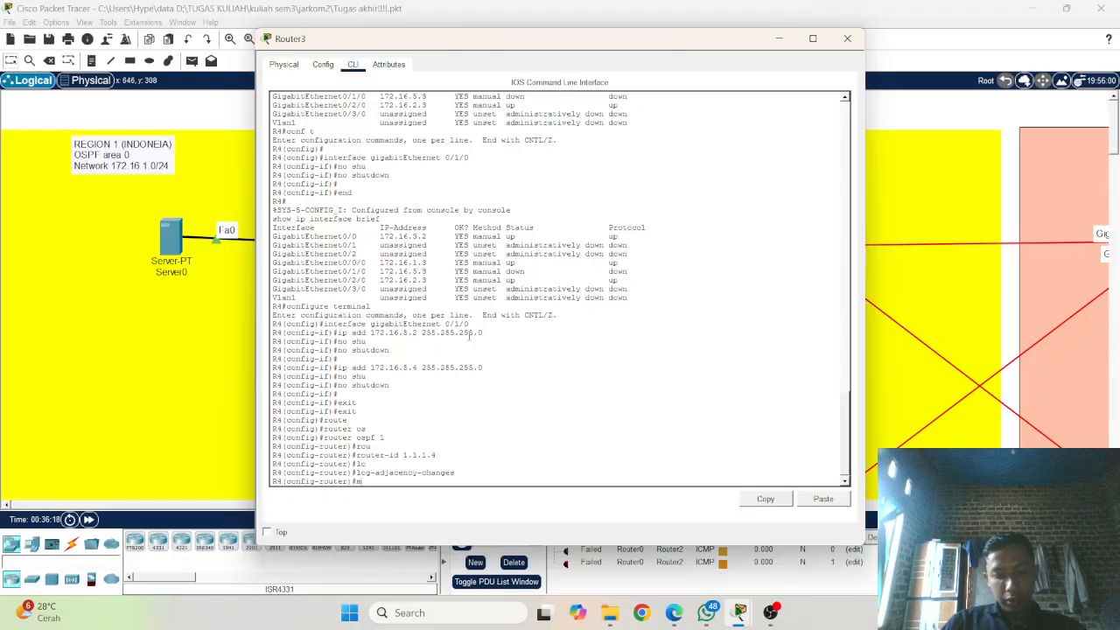
Step: Try to advertise network 172.16.2.0 with wildcard mask .0.0.0.255 in OSPF area 0 on R4
text(ne)
key(Tab)
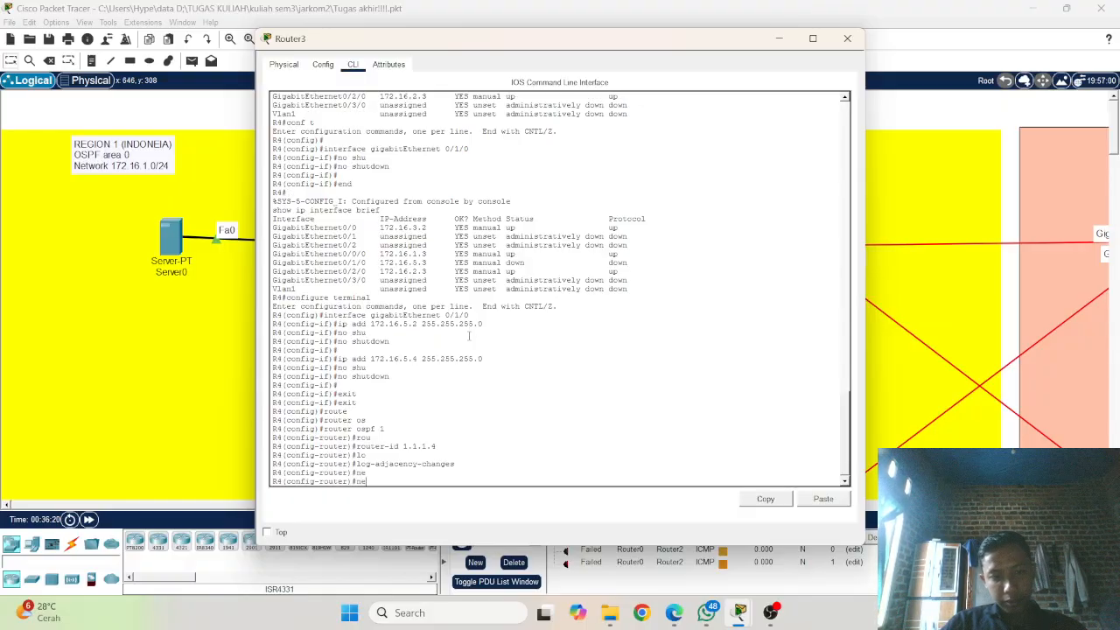
text(t)
key(Tab)
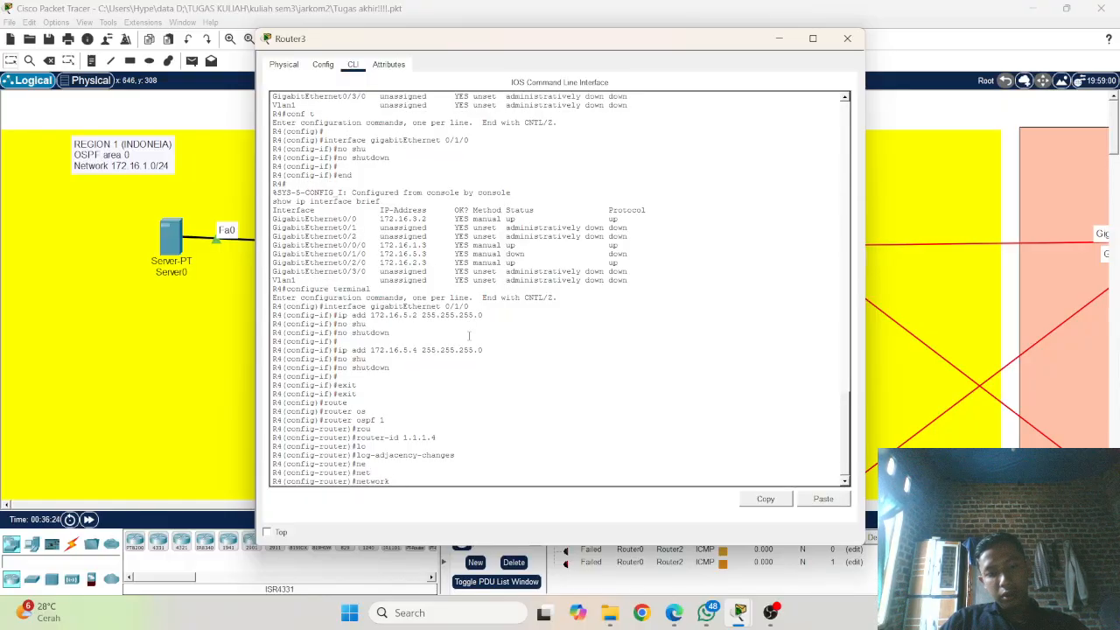
text(1)
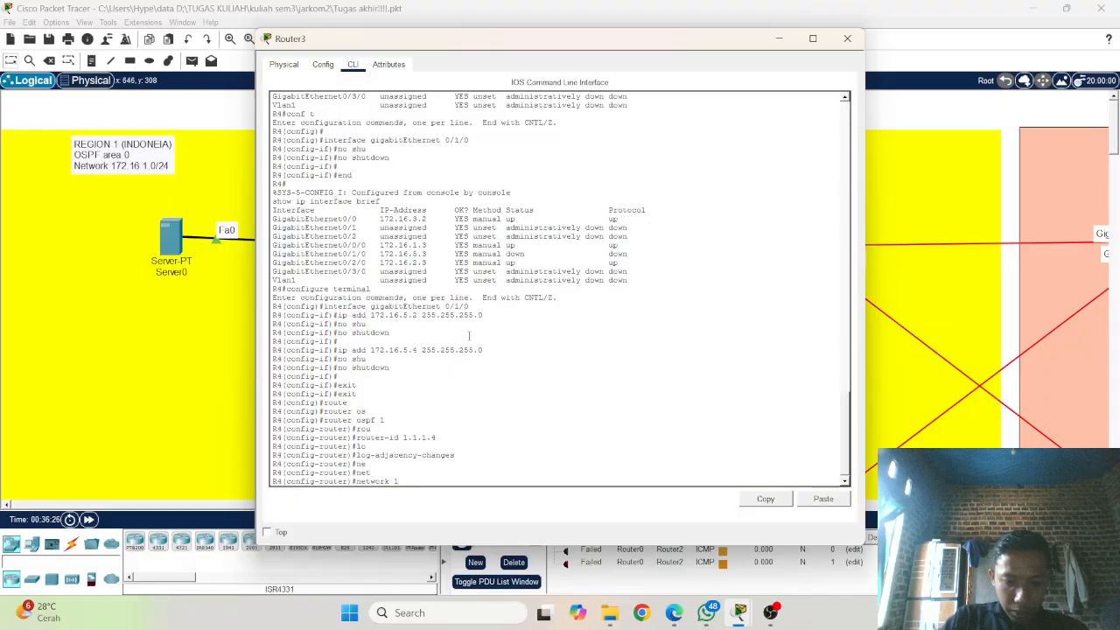
text(72.1)
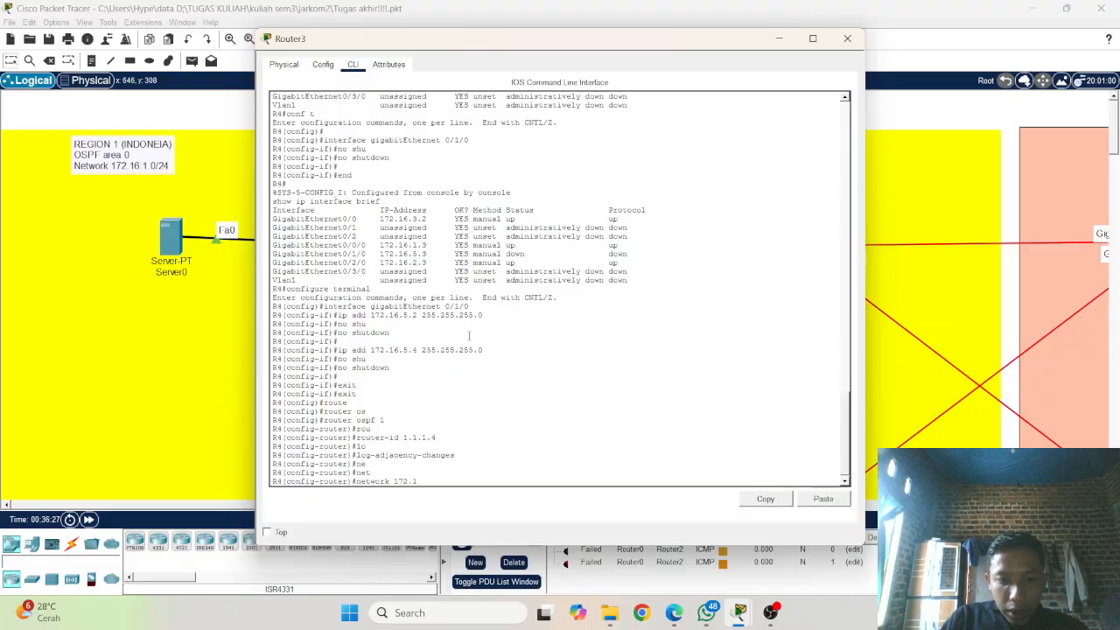
text(.)
text(2)
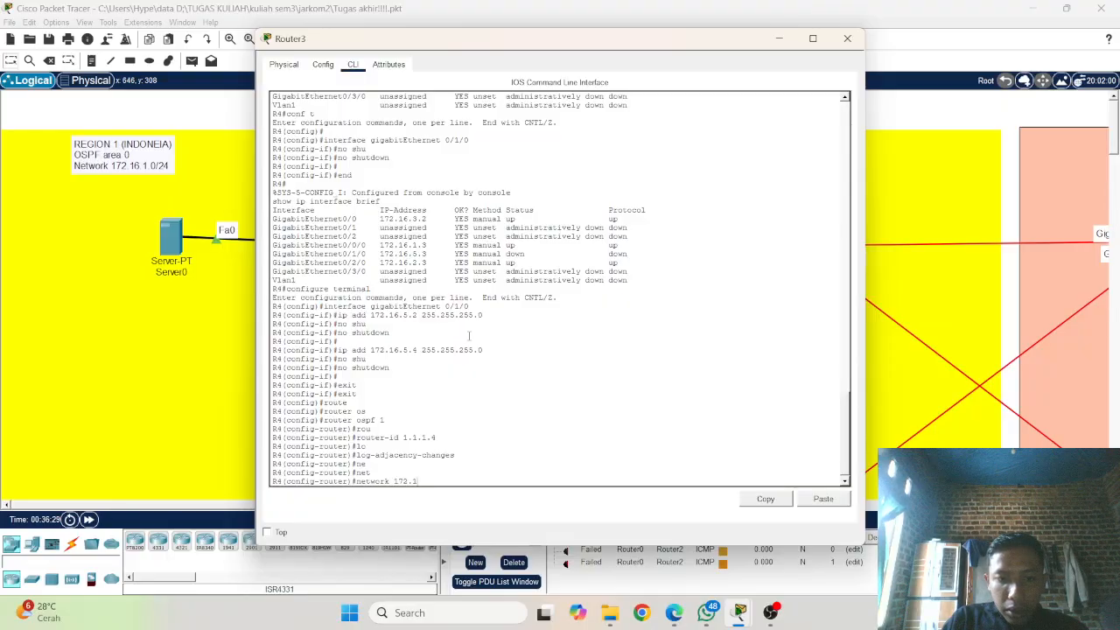
text(6.)
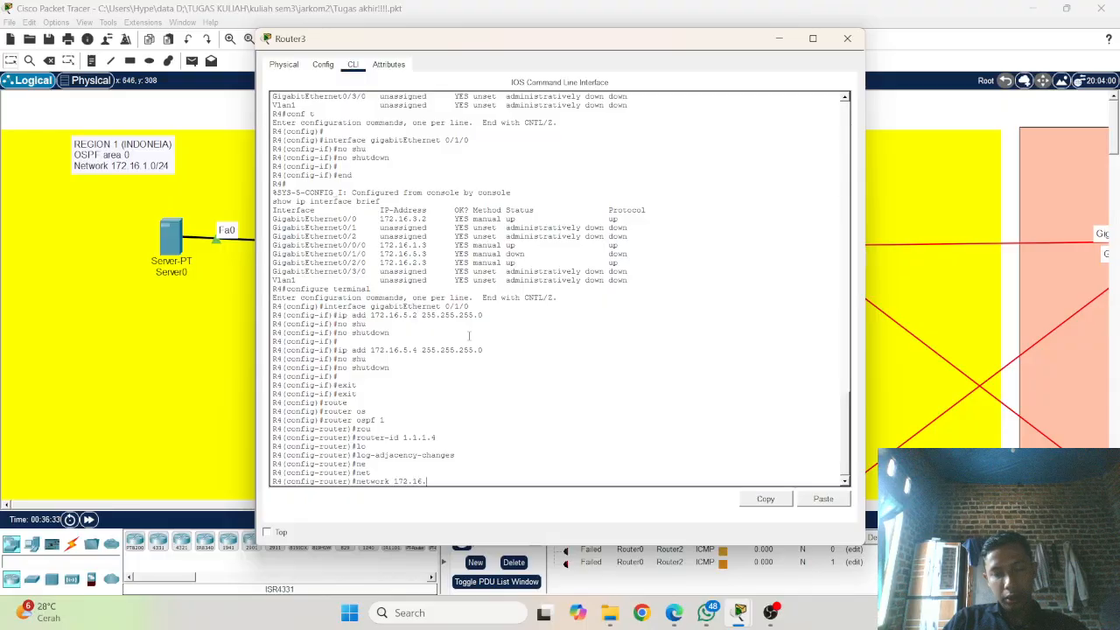
text(2)
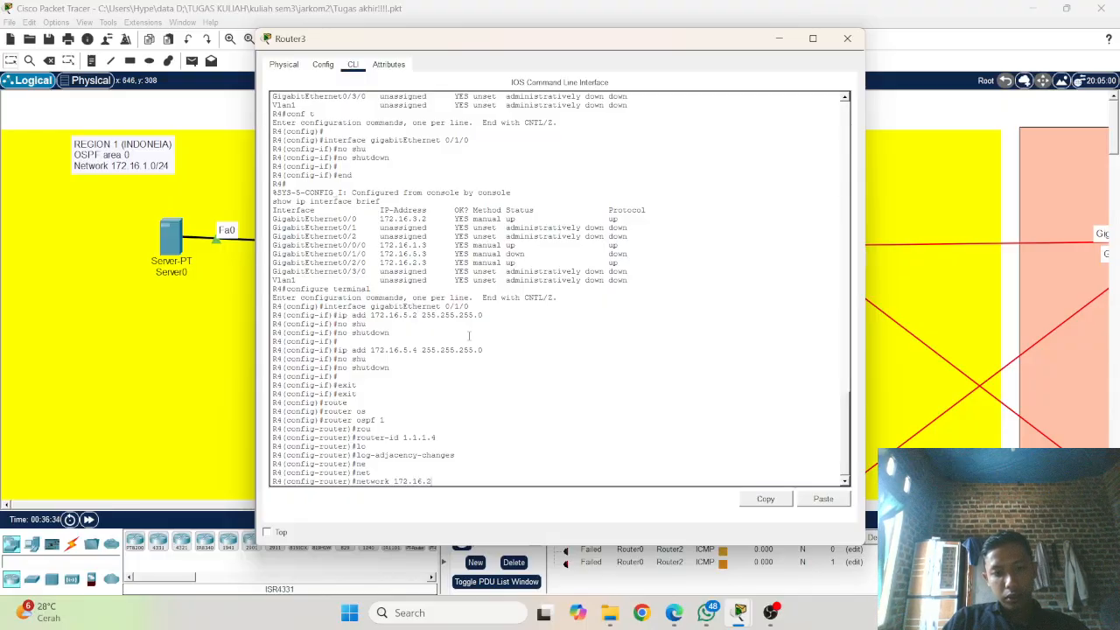
text(.0)
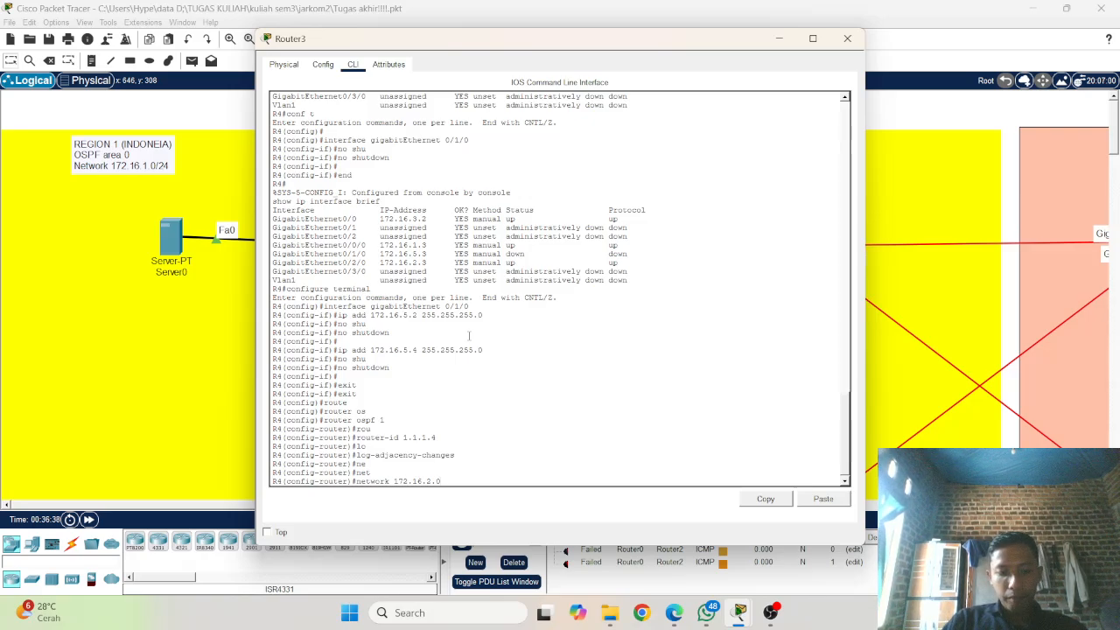
text( 0.0.0.0)
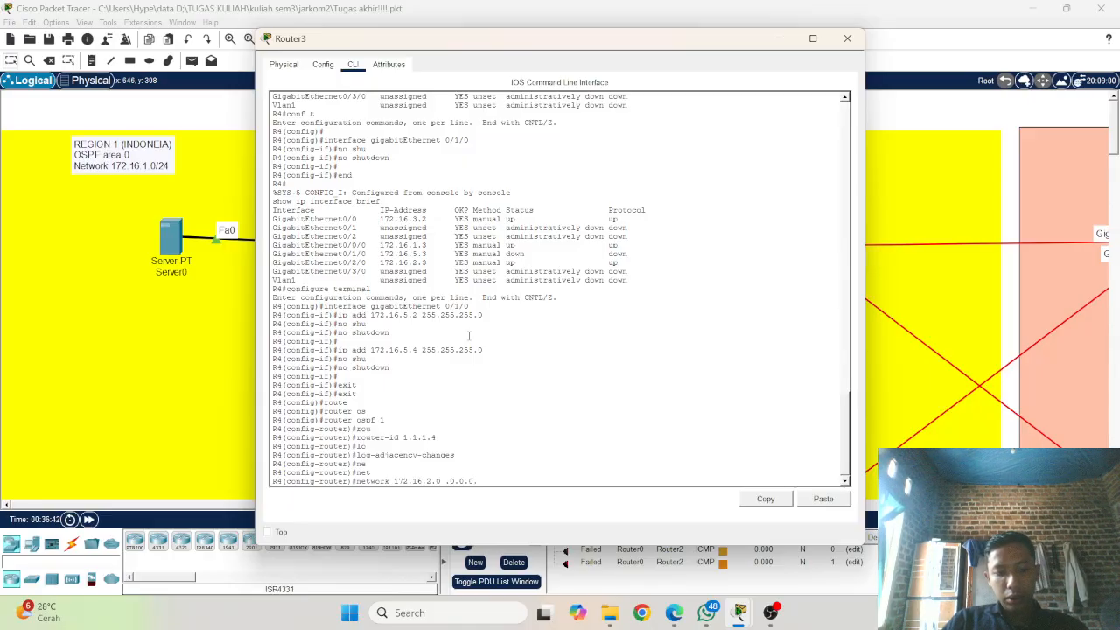
text(3)
text(55)
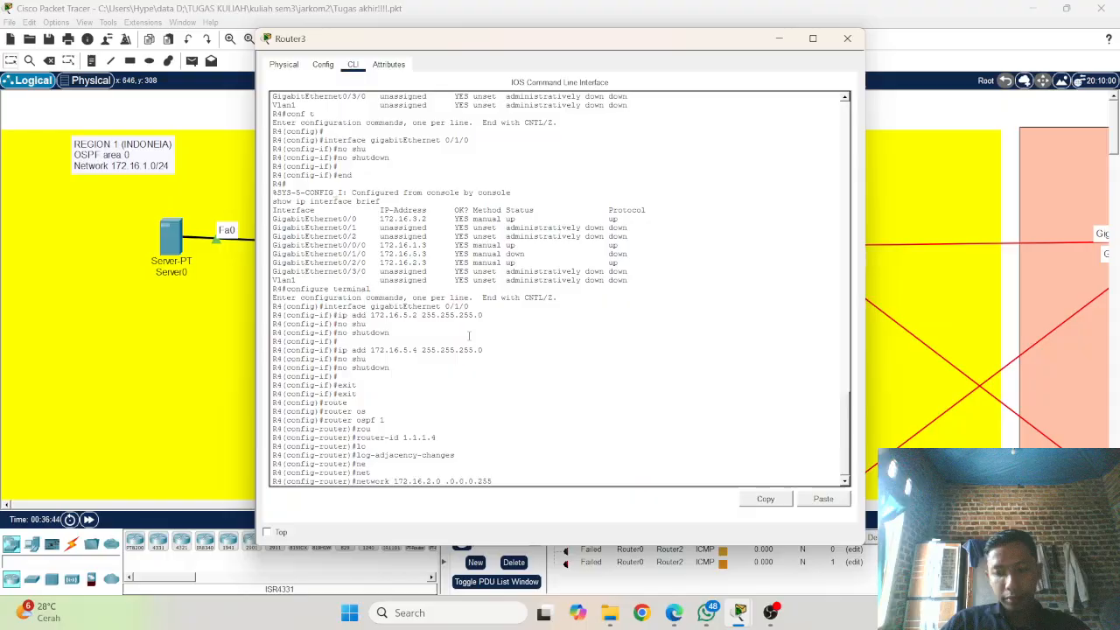
text( a)
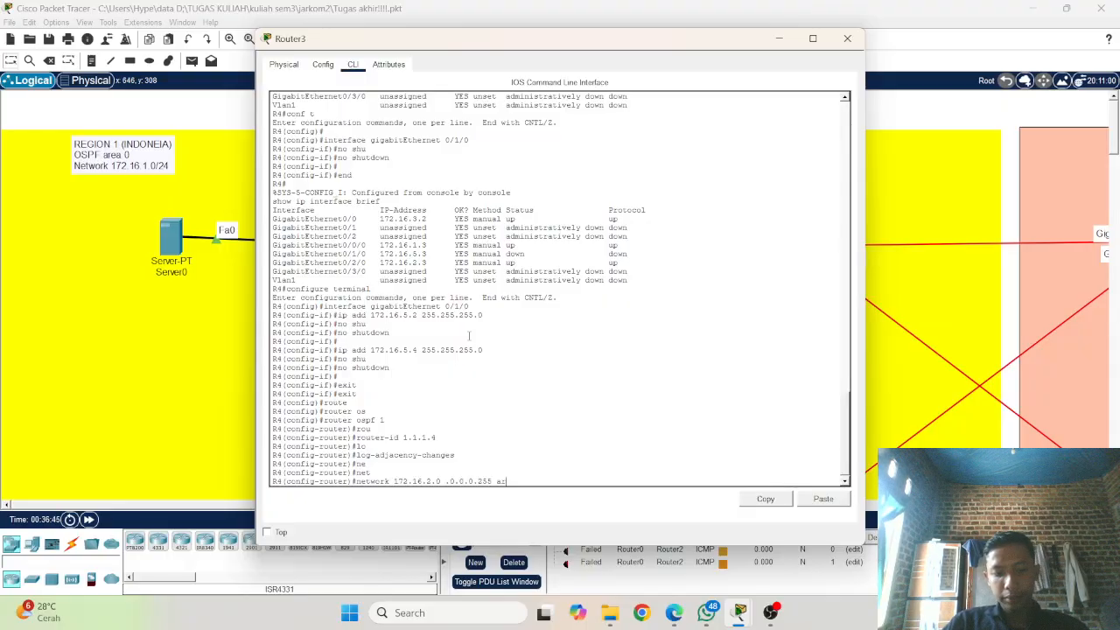
text(rea )
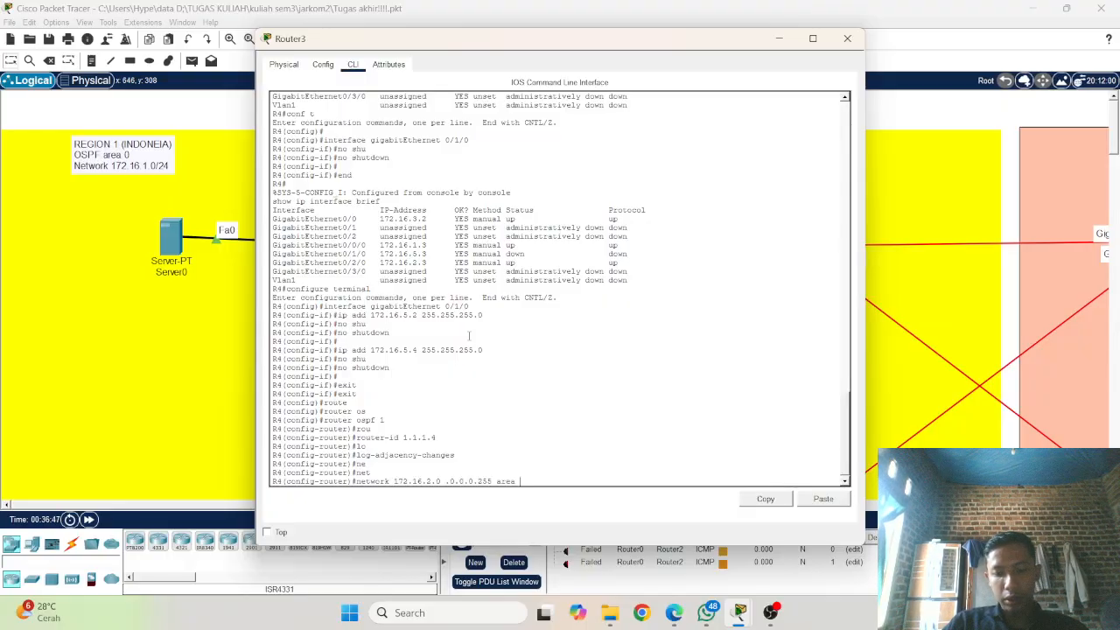
text(0)
key(Return)
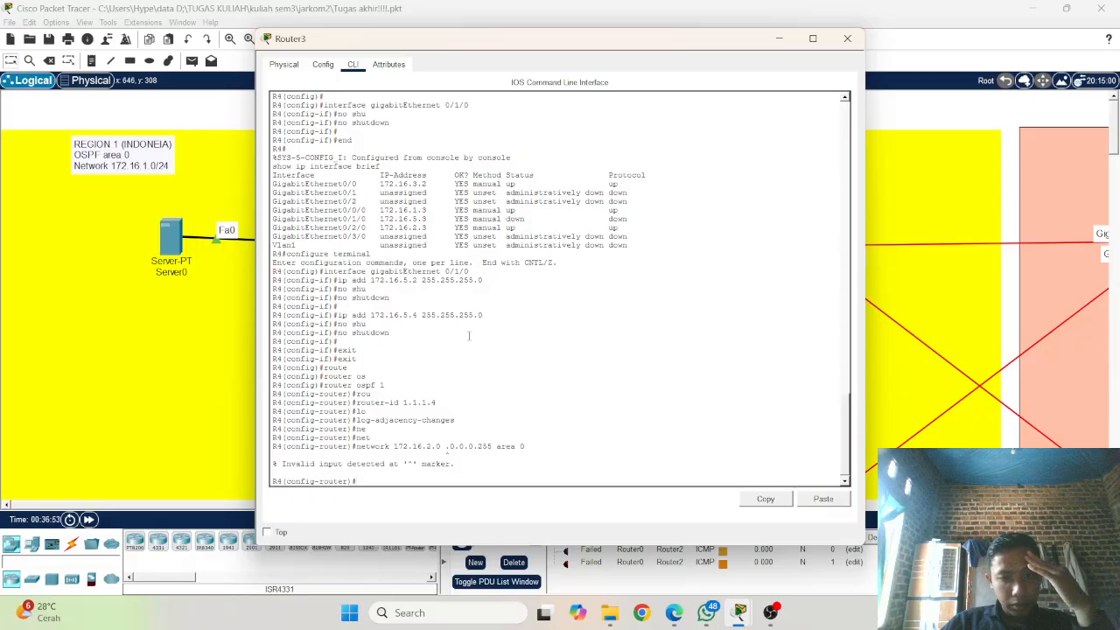
Step: Reissue the corrected network statement for 172.16.2.0 with wildcard mask 0.0.0.255 in OSPF area 0 on R4
key(Up)
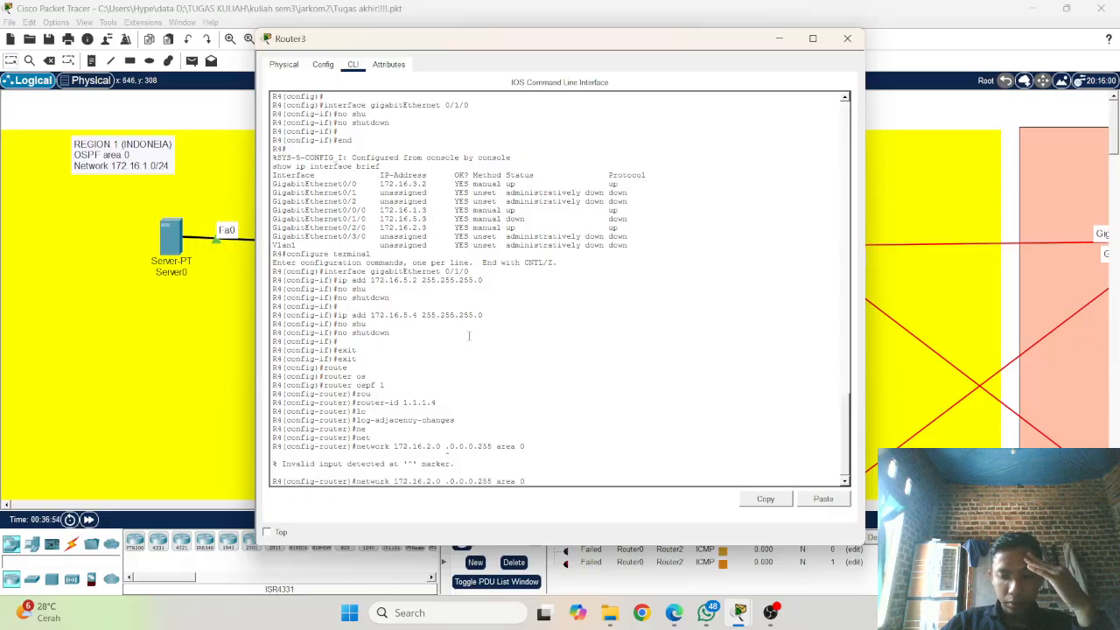
key(Left)
key(Left)
key(Left)
key(Left)
key(Left)
key(Left)
key(Left)
key(Left)
key(Left)
key(Left)
key(Left)
key(Left)
key(Left)
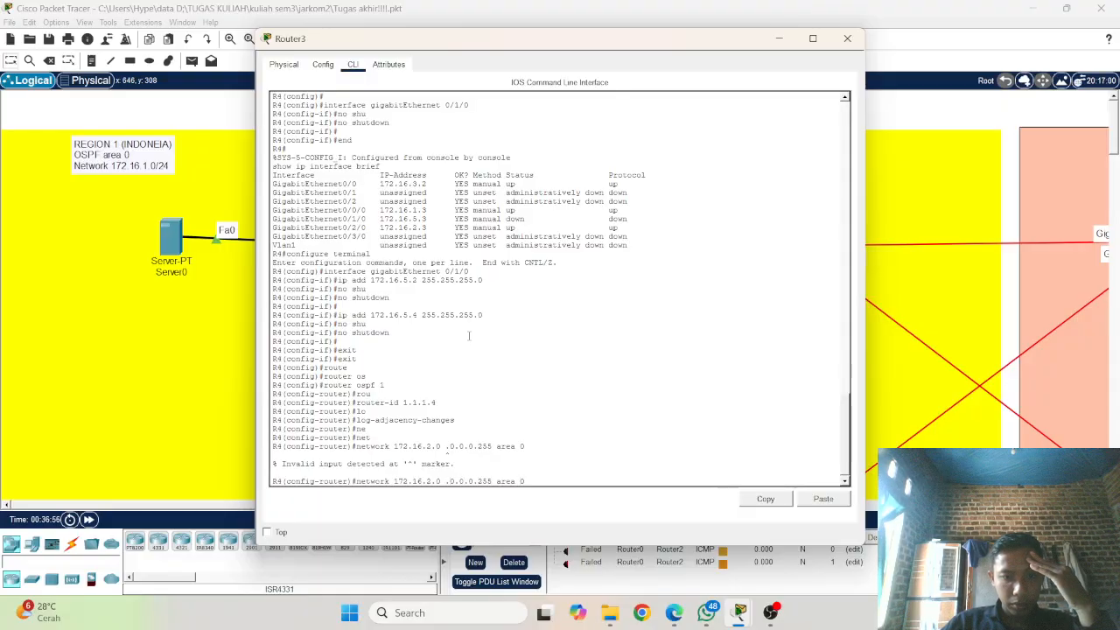
key(BackSpace)
key(Up)
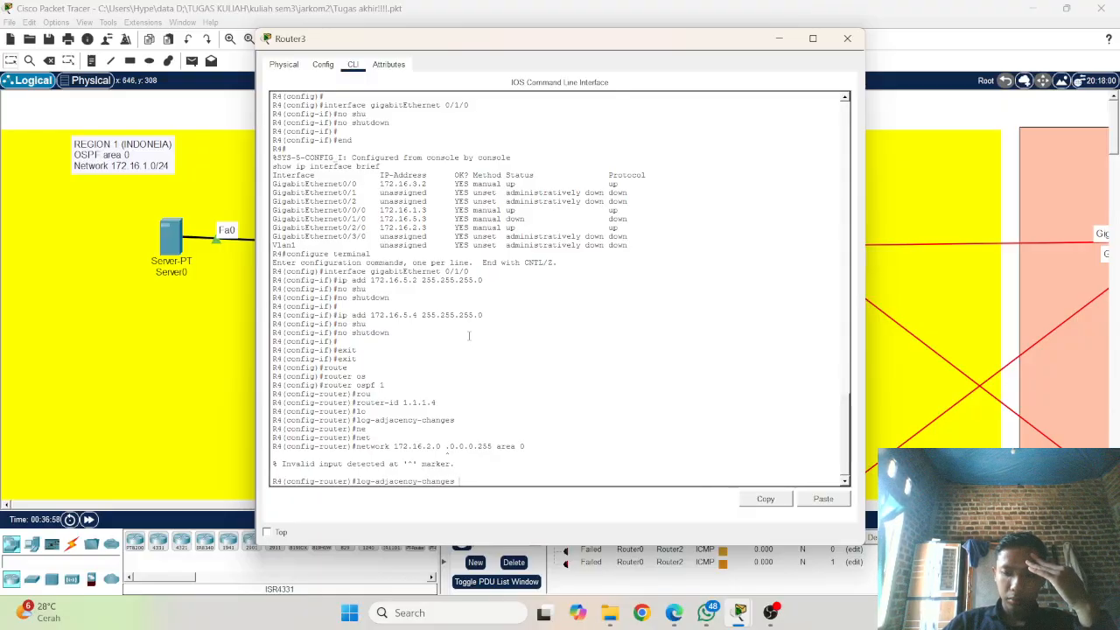
key(Down)
key(Left)
key(Left)
key(Left)
key(Left)
key(Left)
key(Left)
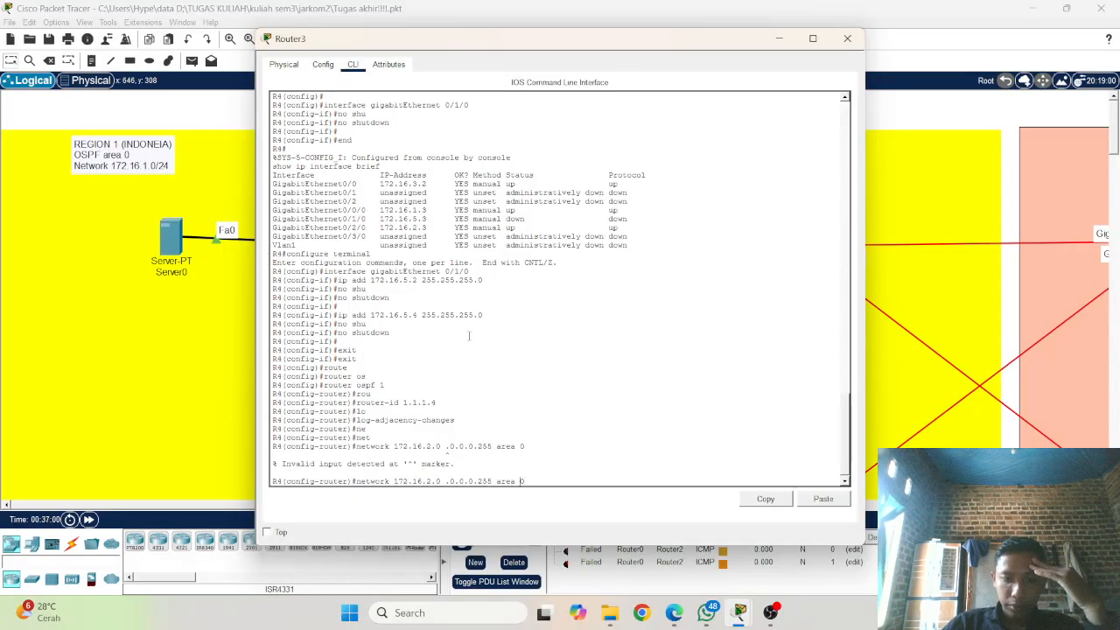
key(Left)
key(Left)
key(Left)
key(Left)
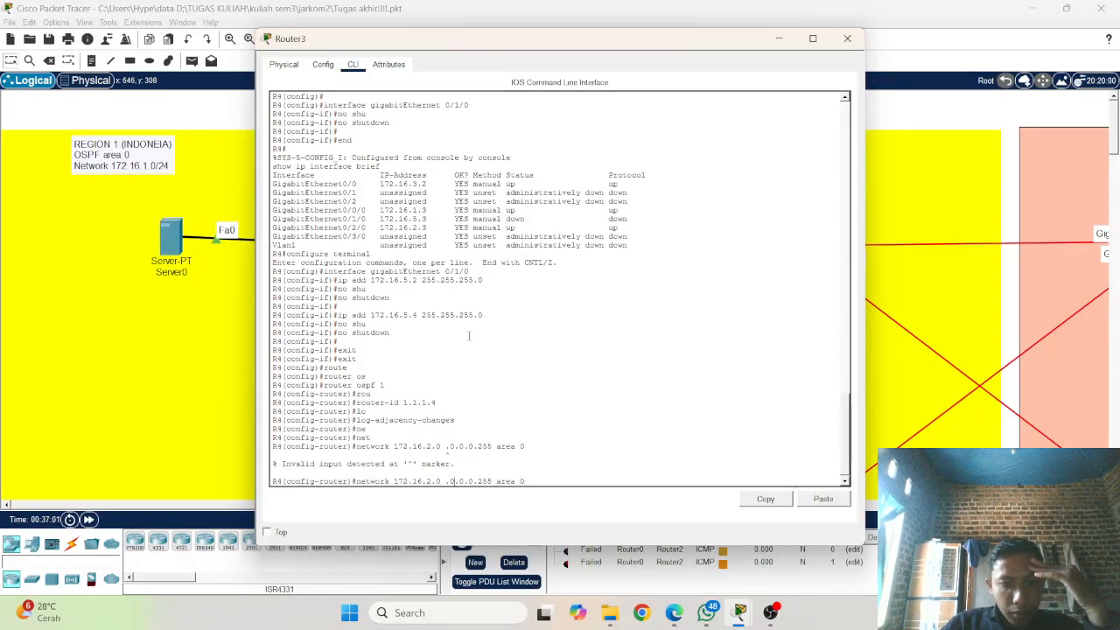
key(BackSpace)
key(Return)
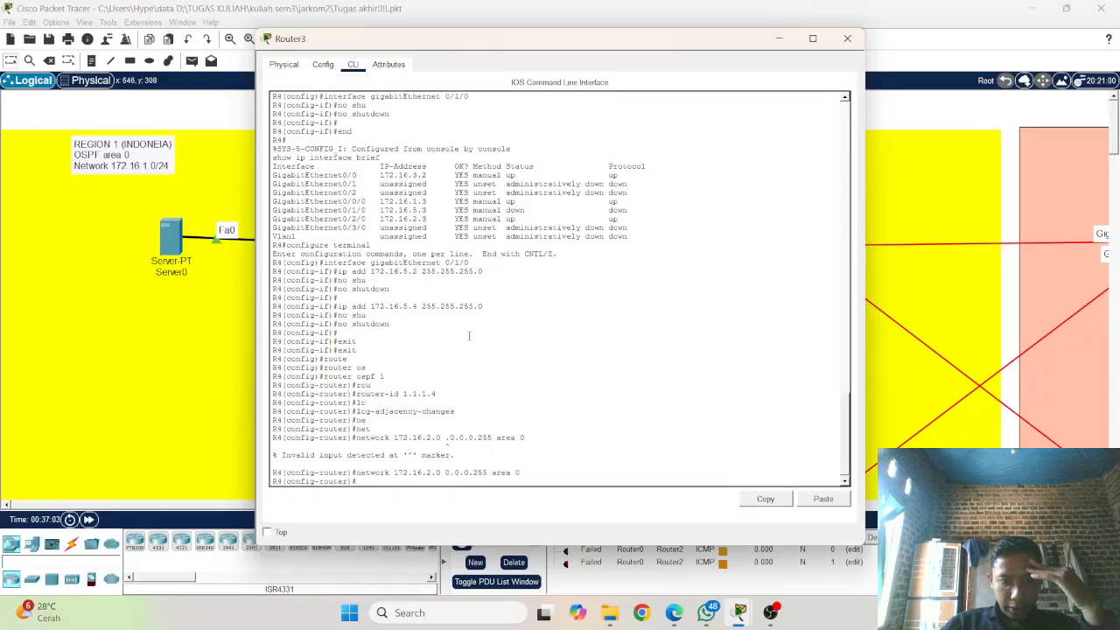
Step: Advertise network 172.16.1.0 with wildcard mask 0.0.0.255 in OSPF area 0 on R4
key(Up)
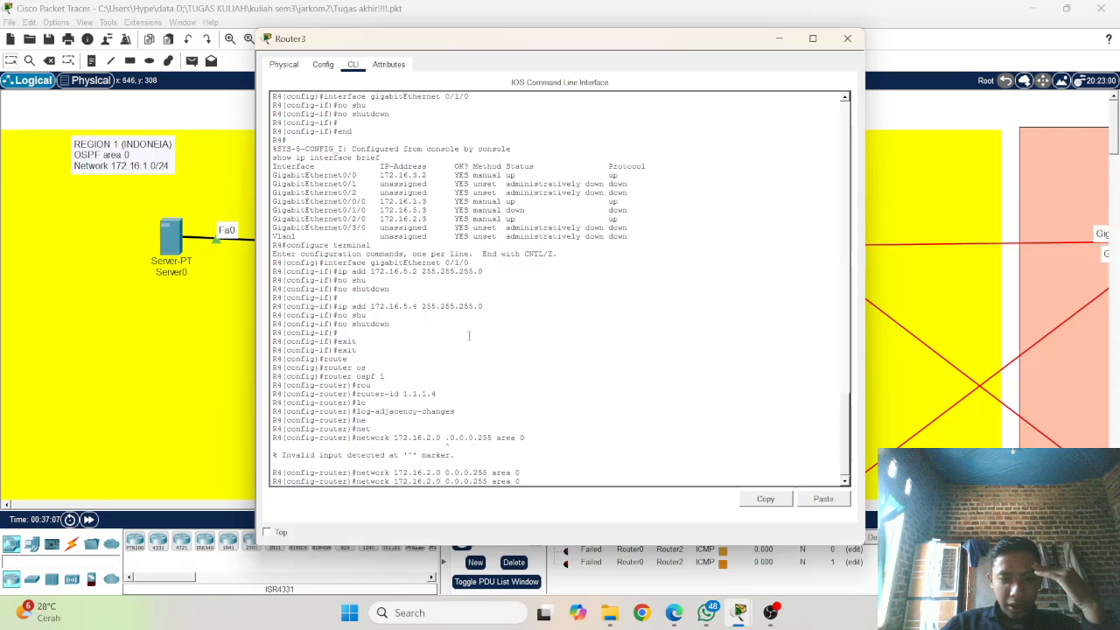
key(Left)
key(Left)
key(Left)
key(Left)
key(Left)
key(Left)
key(Left)
key(Left)
key(Left)
key(Left)
key(Left)
key(Left)
key(Left)
key(Left)
key(Left)
key(Left)
key(Left)
key(Left)
key(Left)
key(BackSpace)
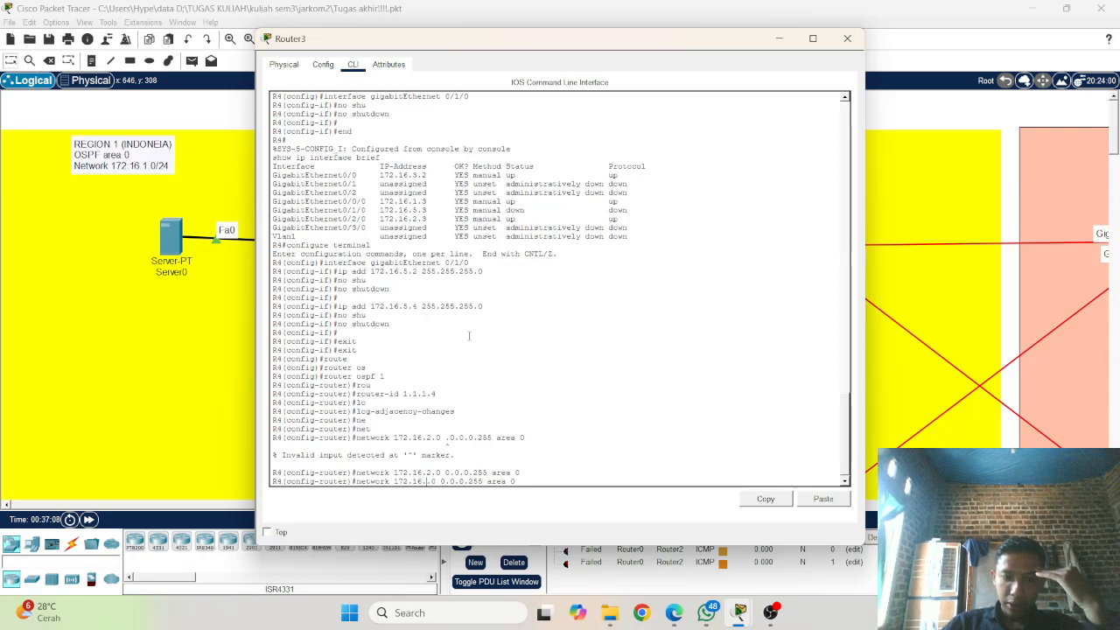
text(1)
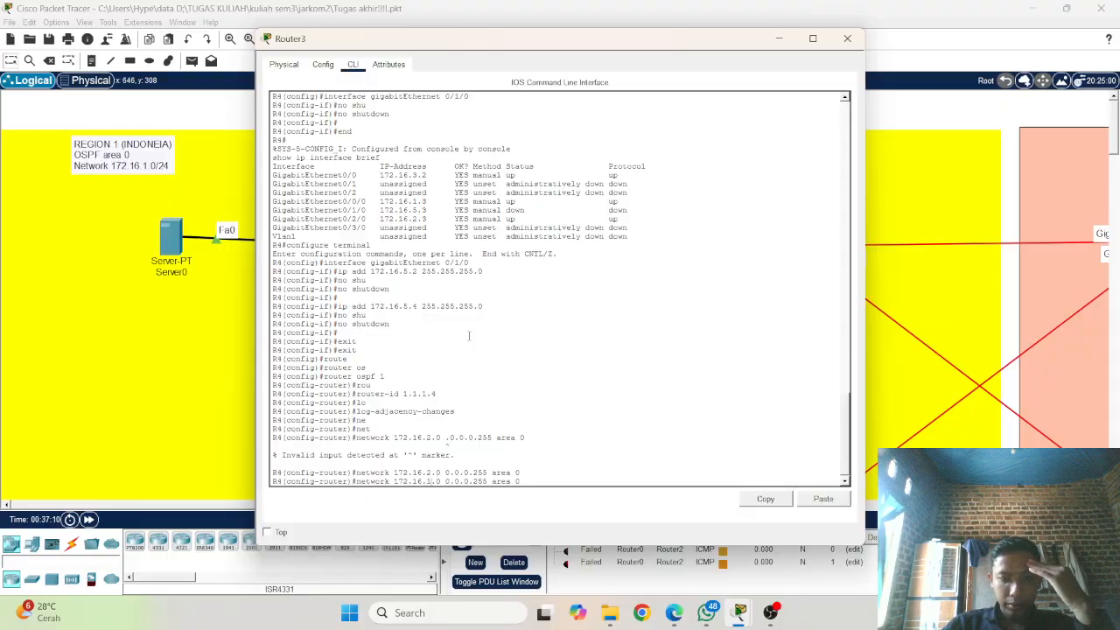
key(Return)
Step: Advertise network 172.16.3.0 with wildcard mask 0.0.0.255 in OSPF area 0 on R4
key(Up)
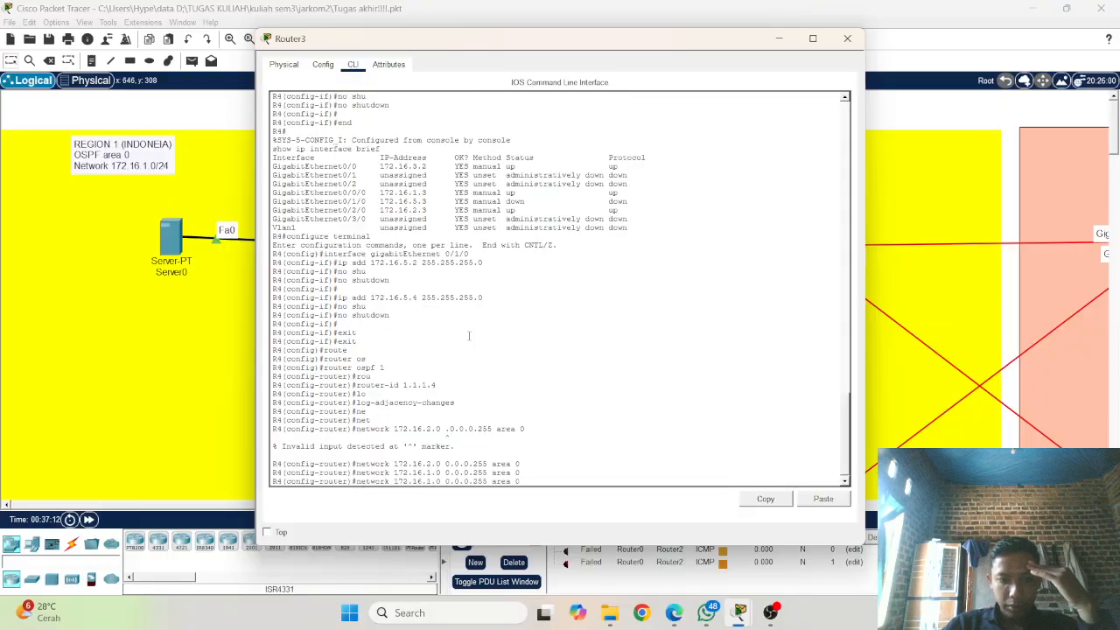
key(Left)
key(Left)
key(Left)
key(Left)
key(Left)
key(Left)
key(Left)
key(Left)
key(Left)
key(Left)
key(Left)
key(Left)
key(Left)
key(Left)
key(Left)
key(Left)
key(Left)
key(Left)
key(Left)
key(BackSpace)
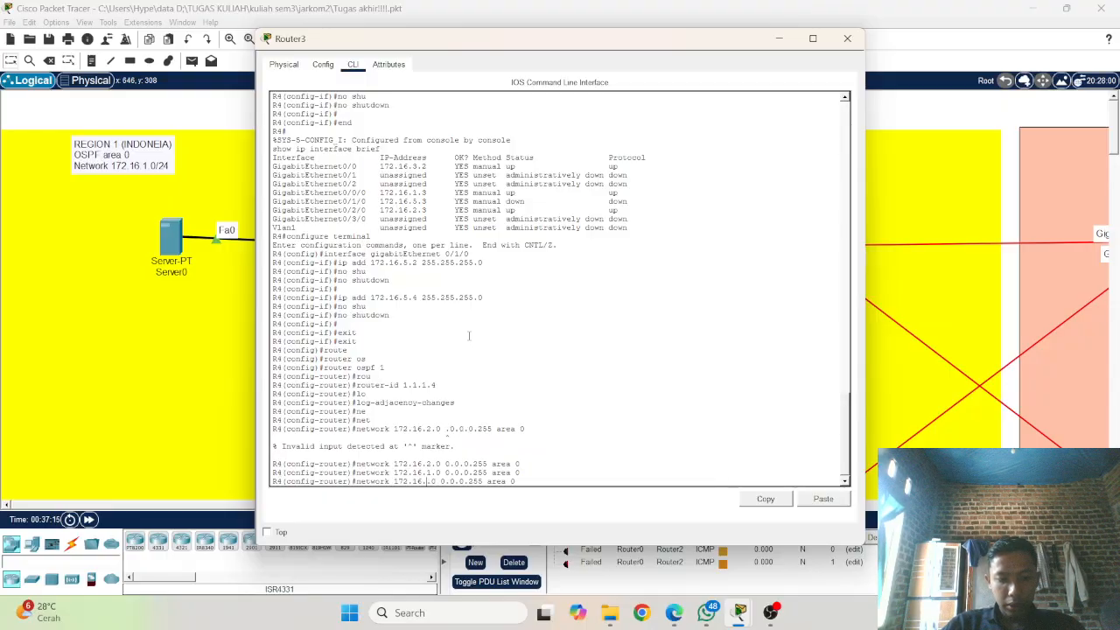
text(3)
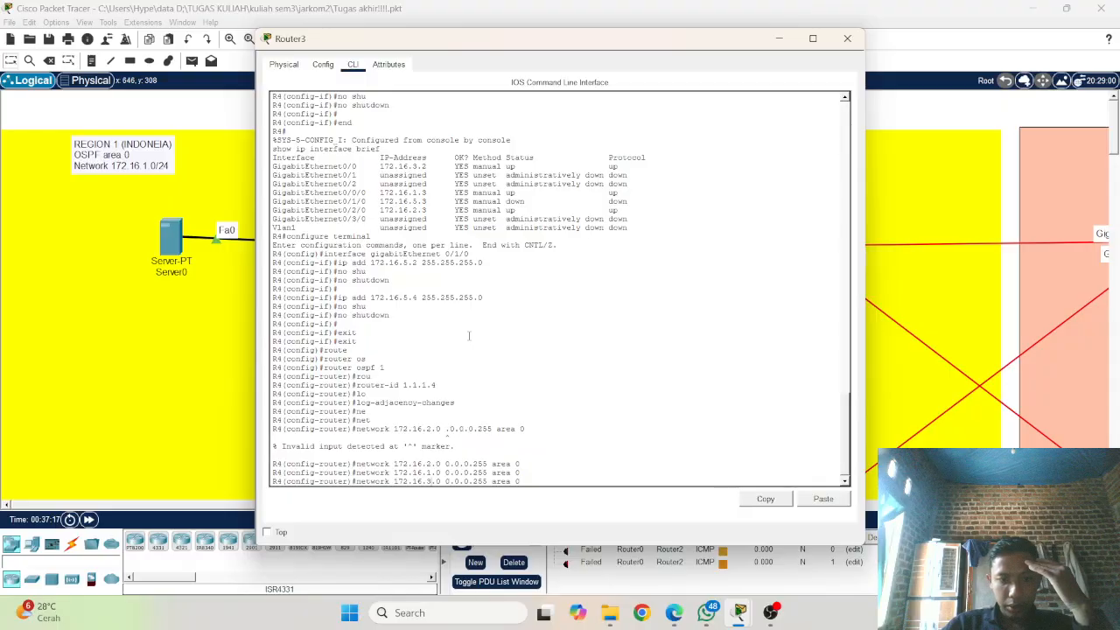
key(Return)
Step: Advertise network 172.16.5.0 with wildcard mask 0.0.0.255 in OSPF area 0 on R4
key(Up)
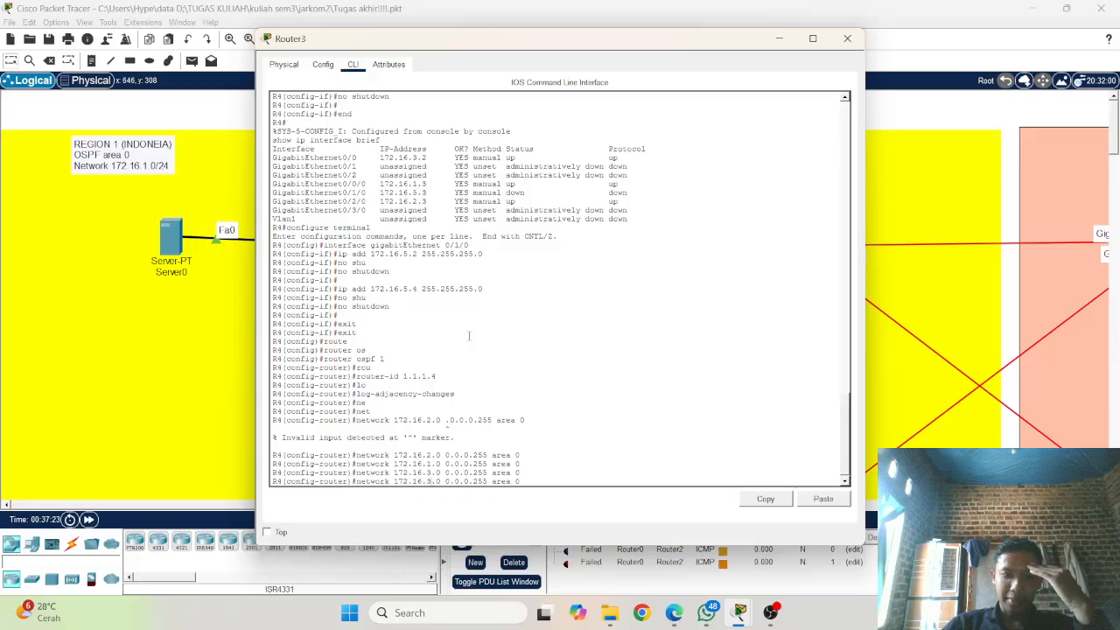
key(BackSpace)
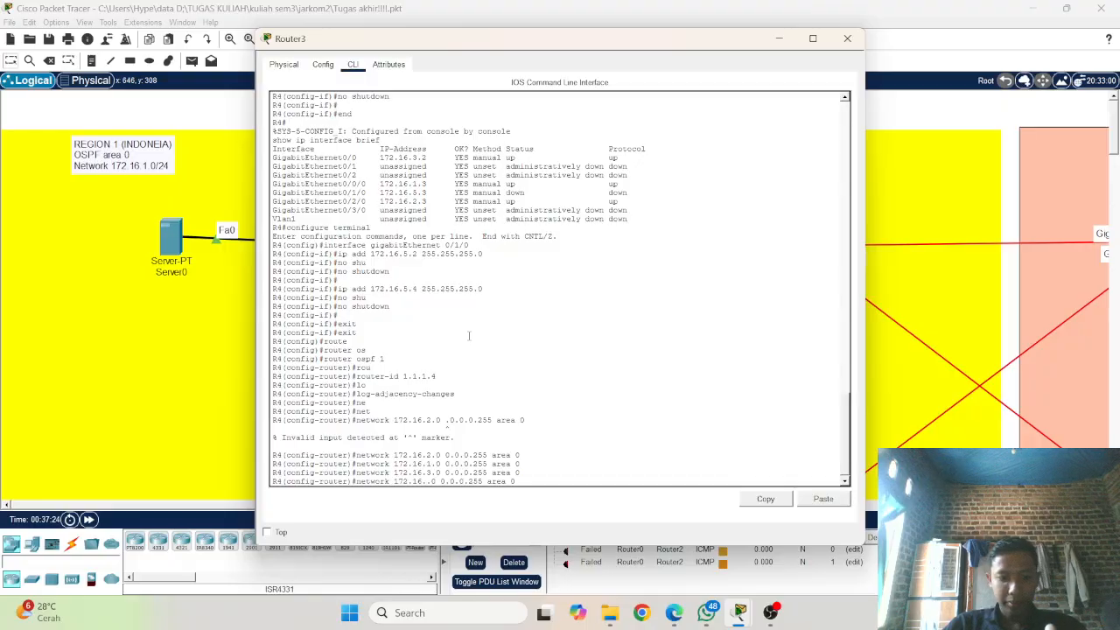
text(4)
key(BackSpace)
text(5)
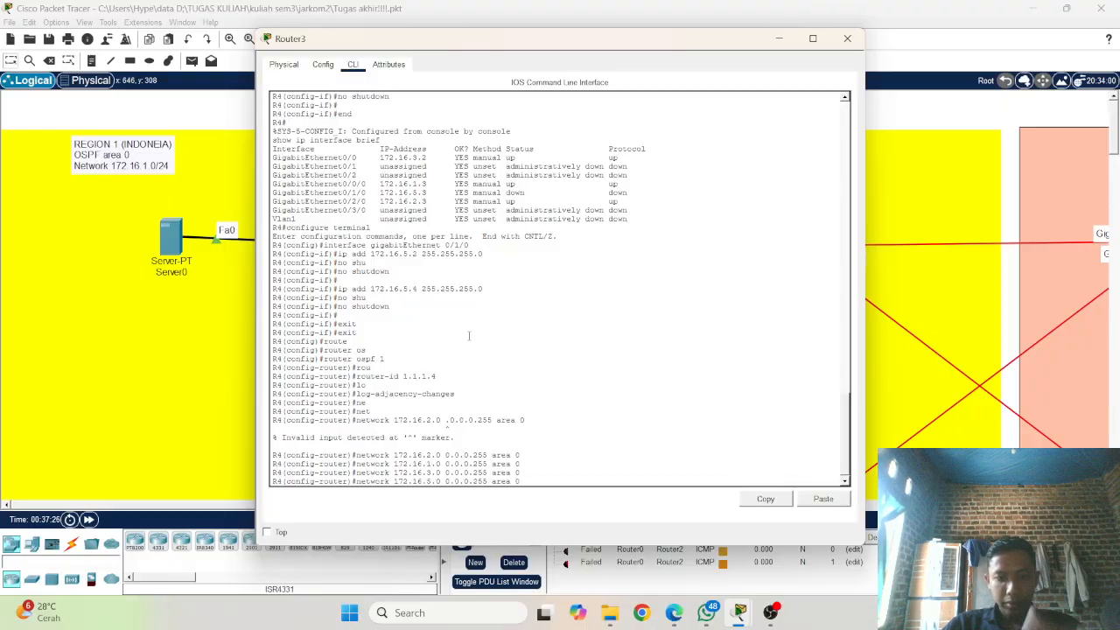
key(Return)
key(Return)
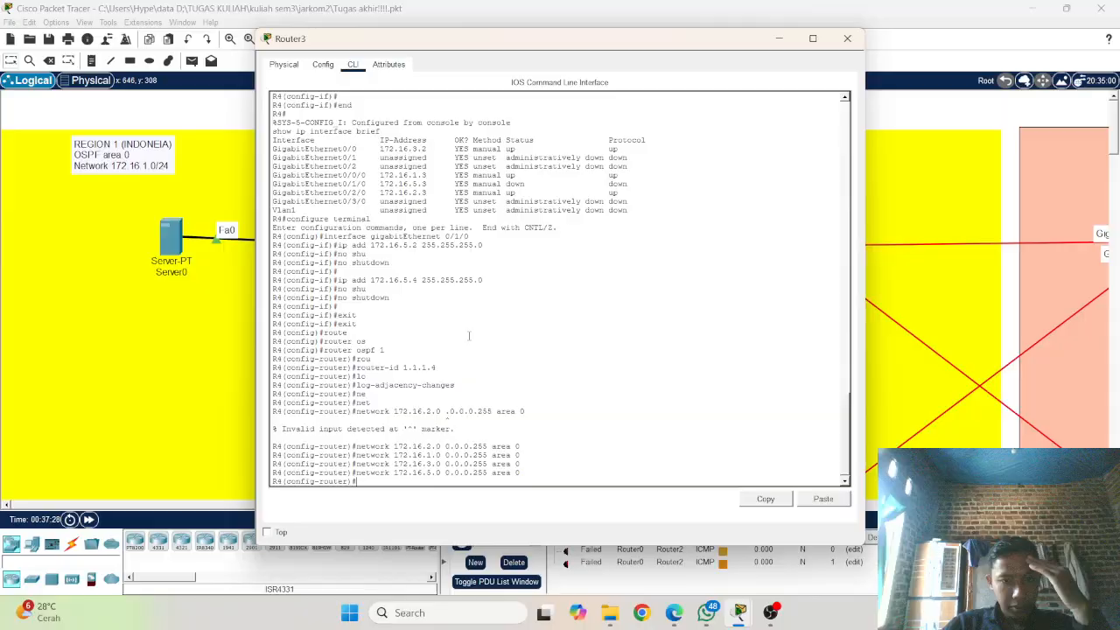
Step: End configuration mode on R4 and save the configuration with wr
text(e)
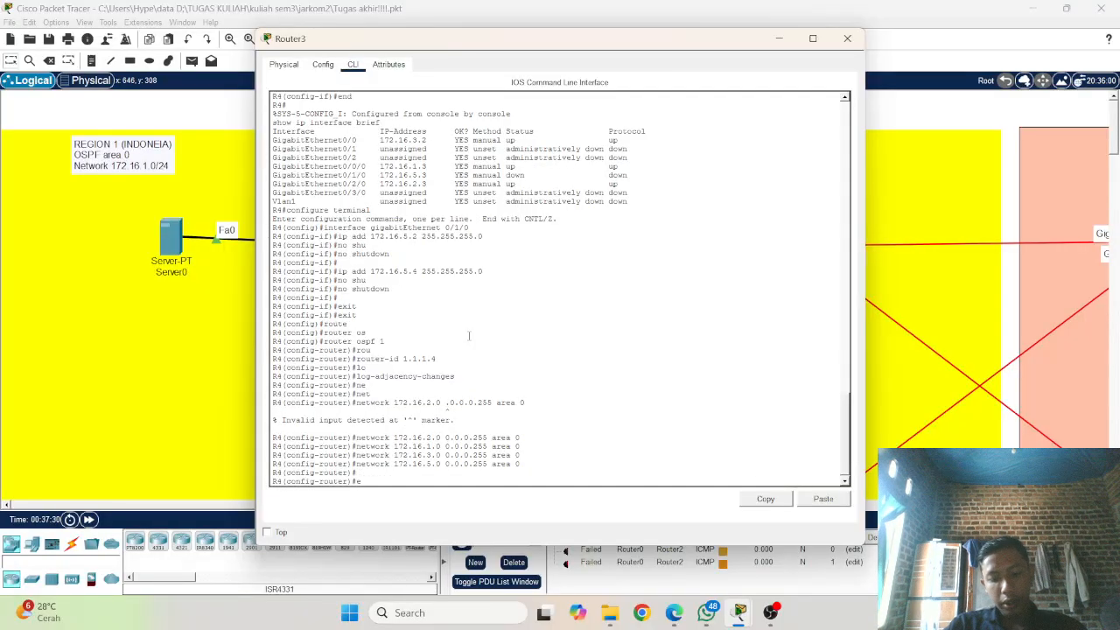
text(nd)
key(Return)
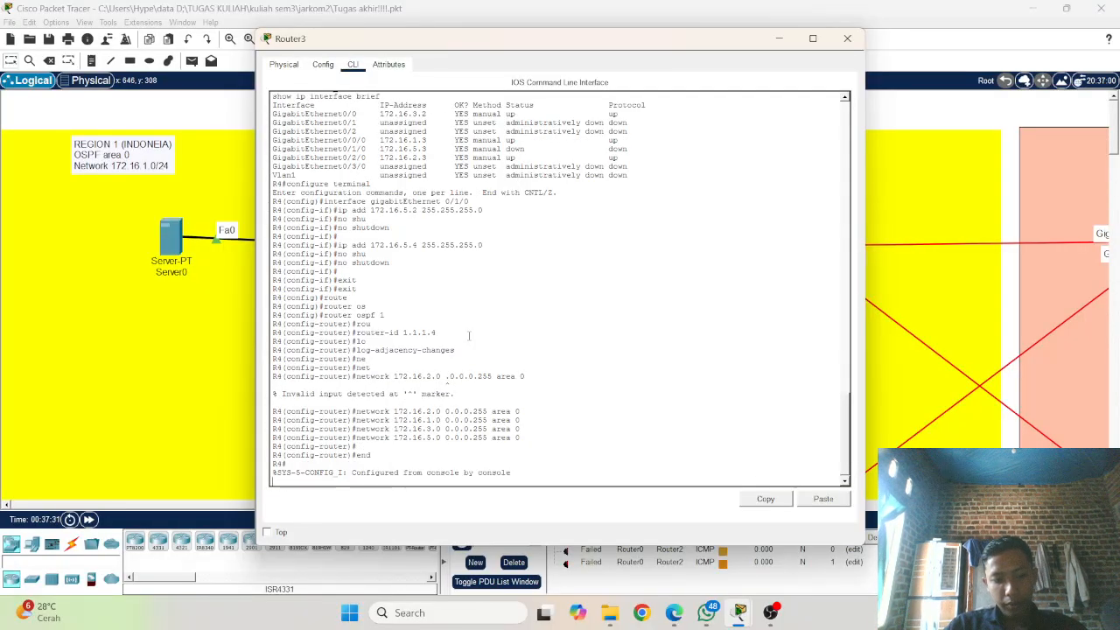
text(wr)
key(Return)
key(Return)
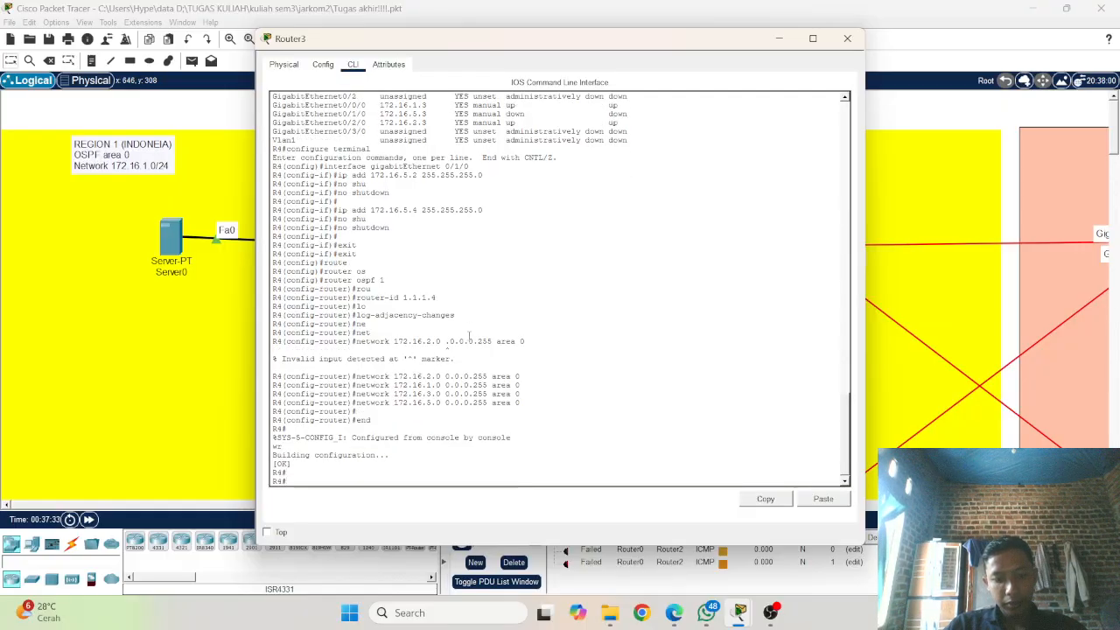
Step: Copy R4's running-config to startup-config, accepting the default destination filename
text(copy)
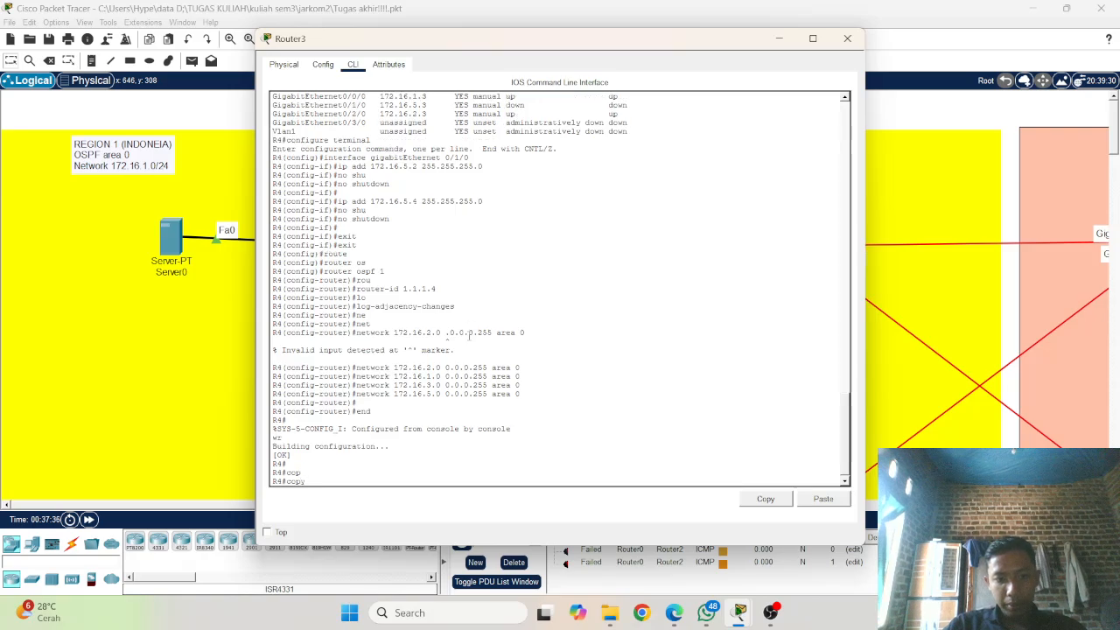
key(Return)
text(copy ru)
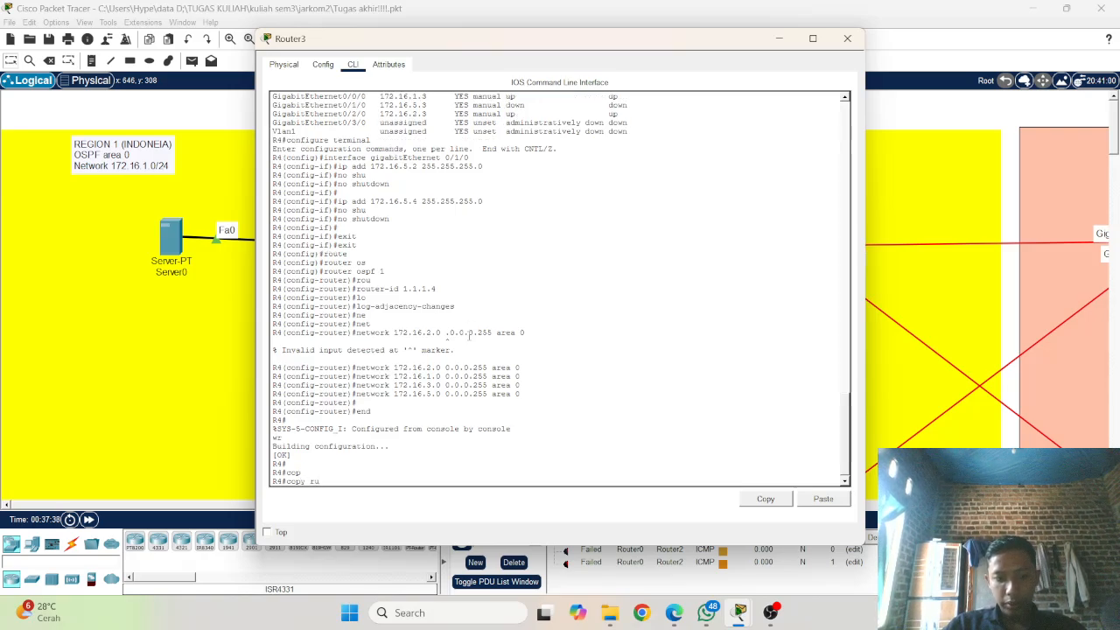
key(Tab)
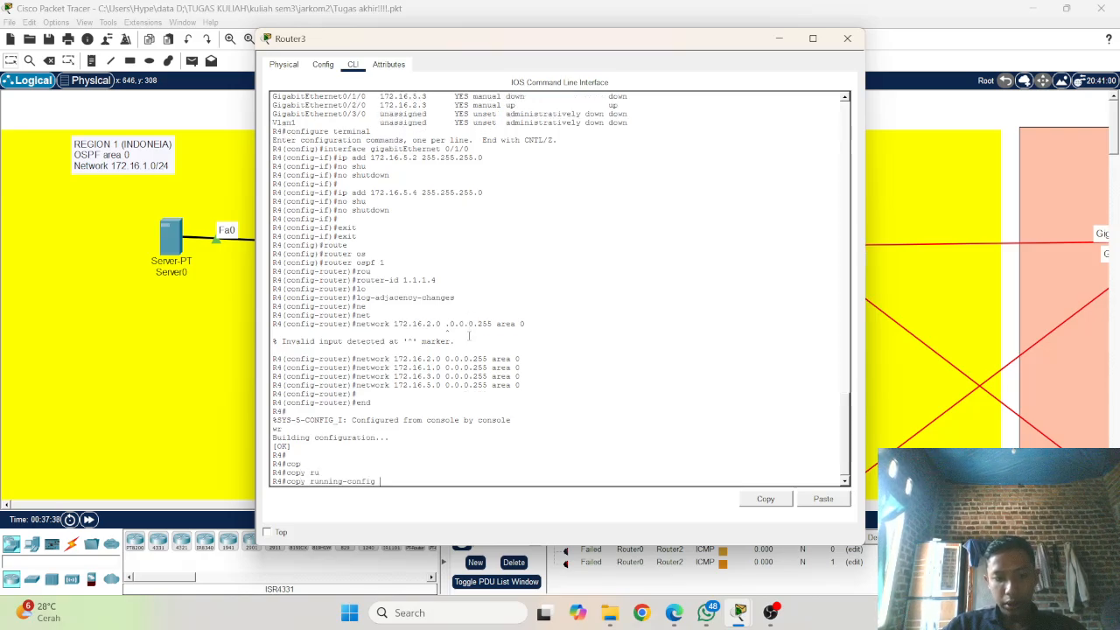
key(Return)
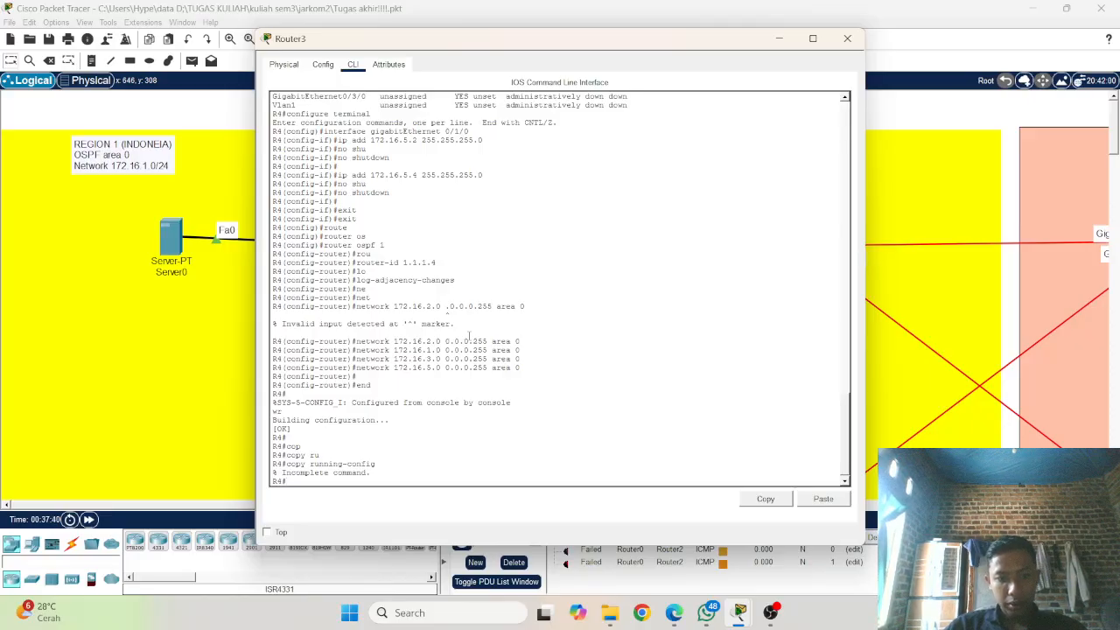
key(Up)
text(sta)
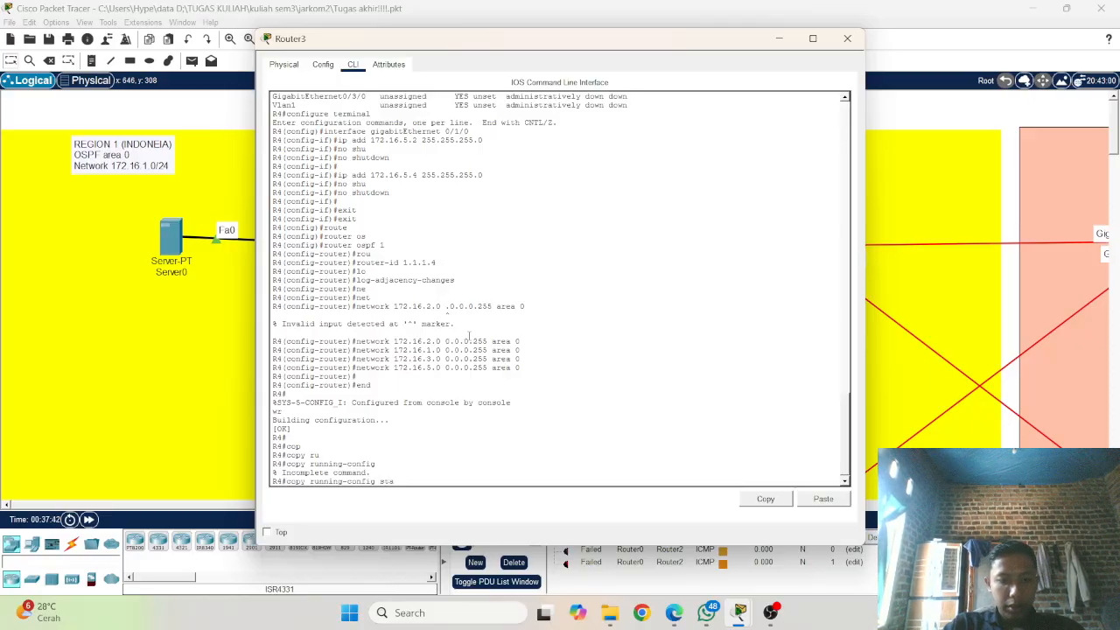
key(Tab)
key(Return)
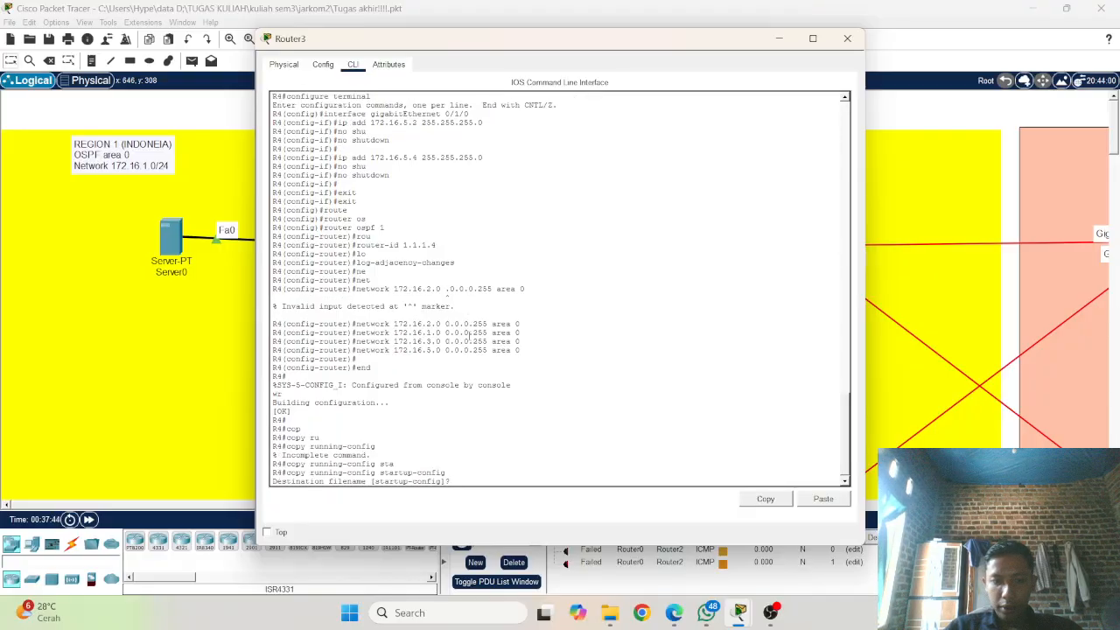
key(Return)
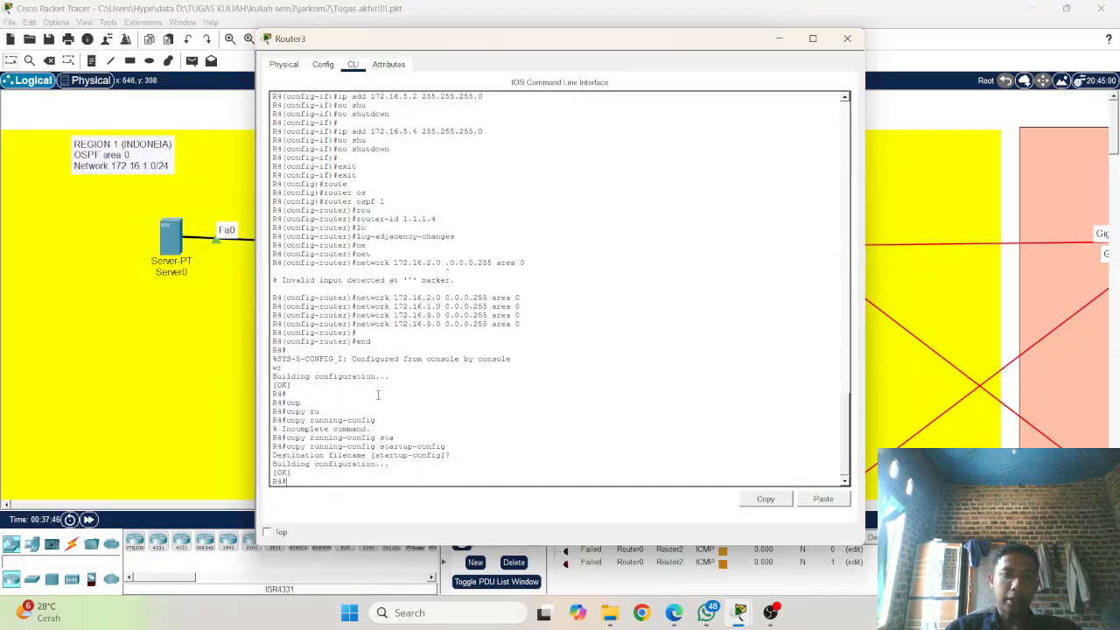
Step: Close the Router3 window and the open Router1, Router2, Router0 and Router4 windows, returning to the topology
click(847, 38)
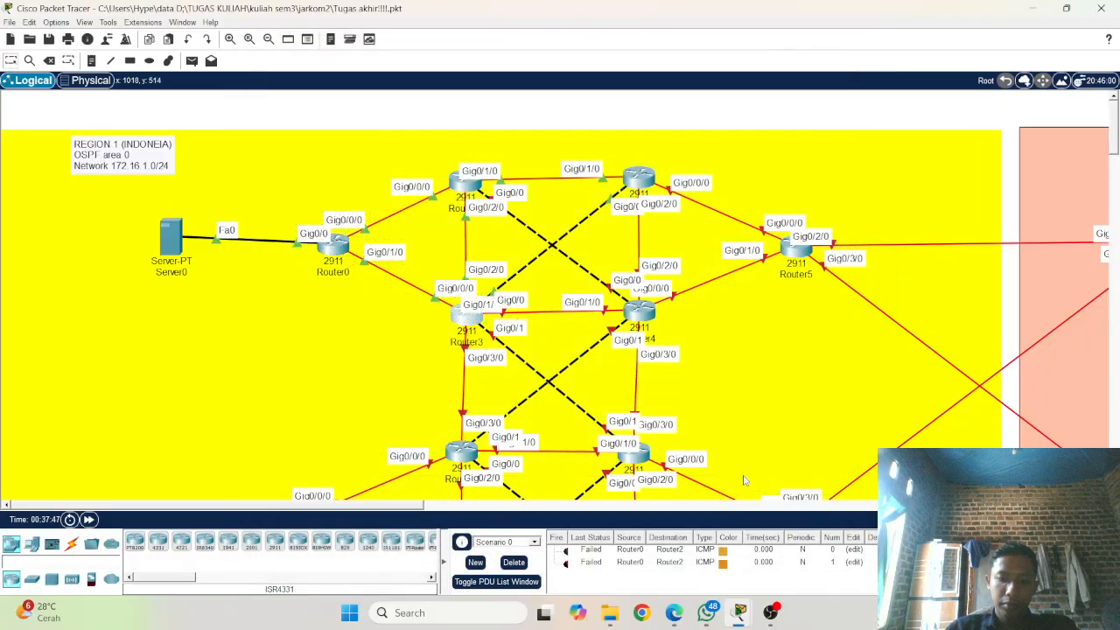
mouse_move(739, 612)
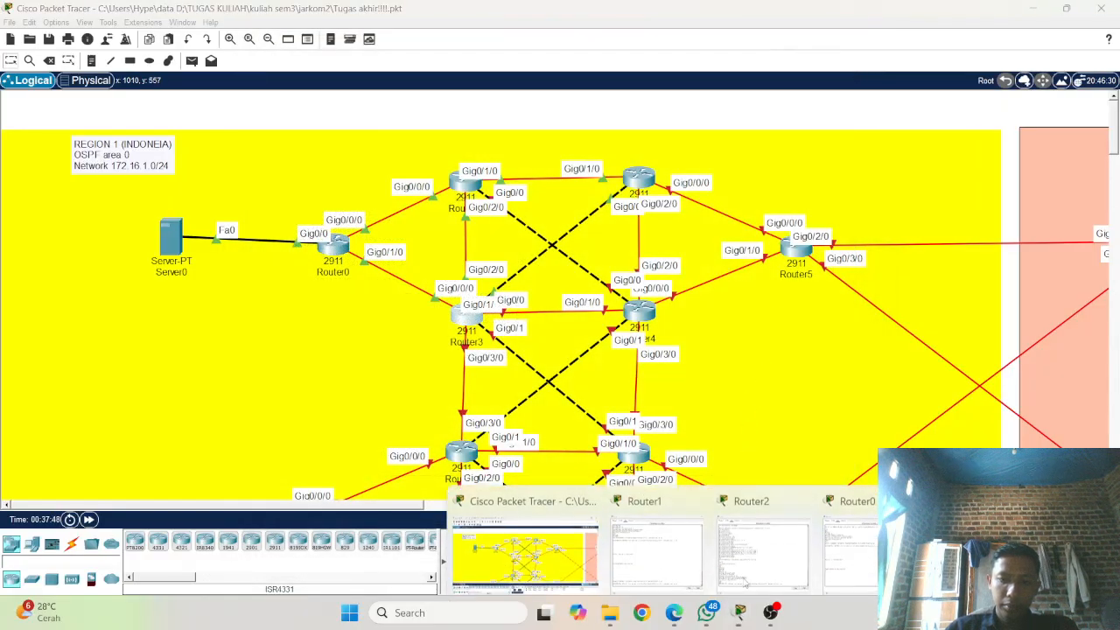
click(697, 487)
click(744, 484)
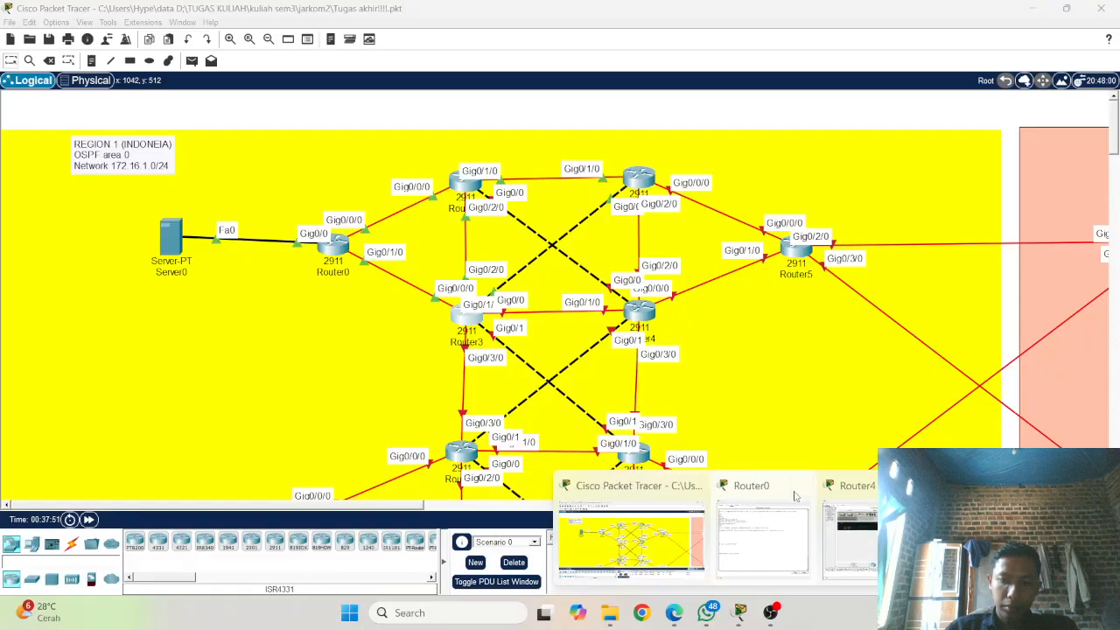
mouse_move(814, 502)
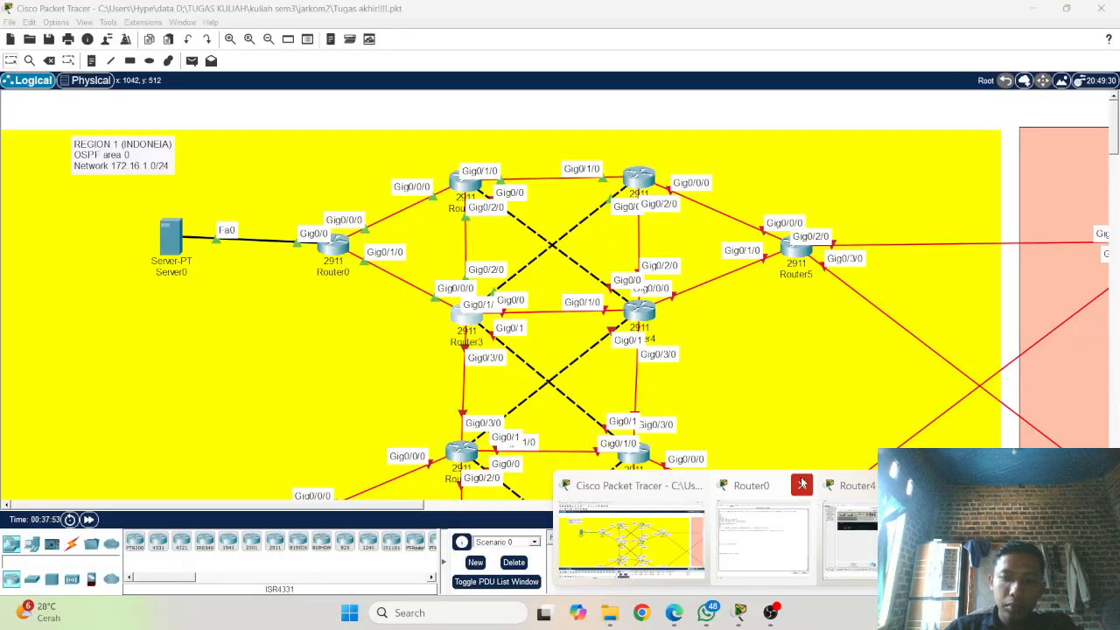
click(801, 485)
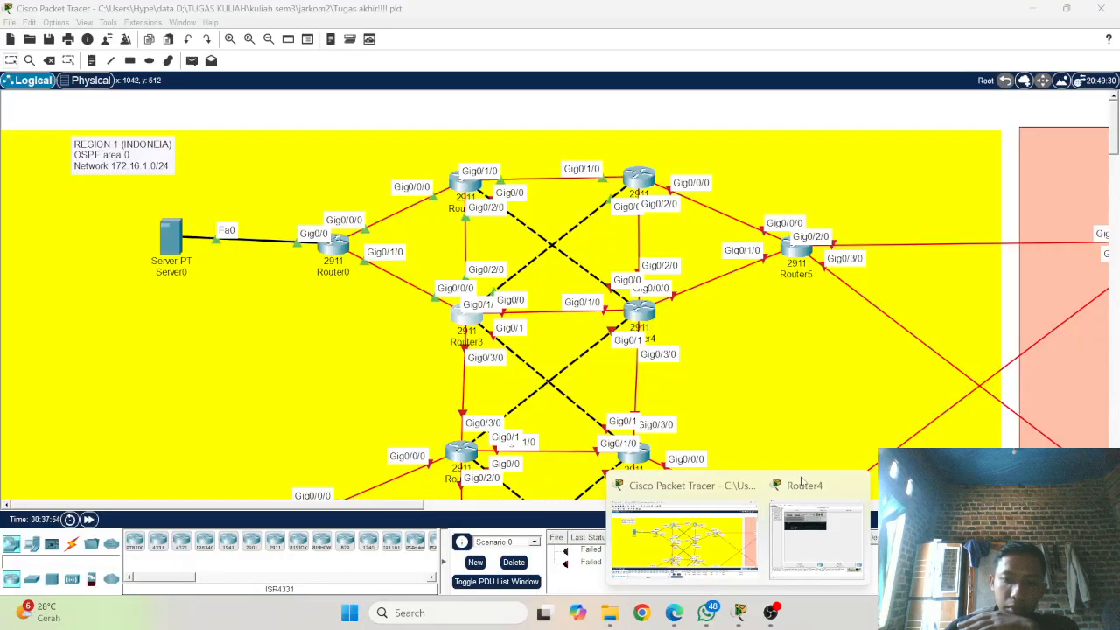
click(854, 487)
click(572, 252)
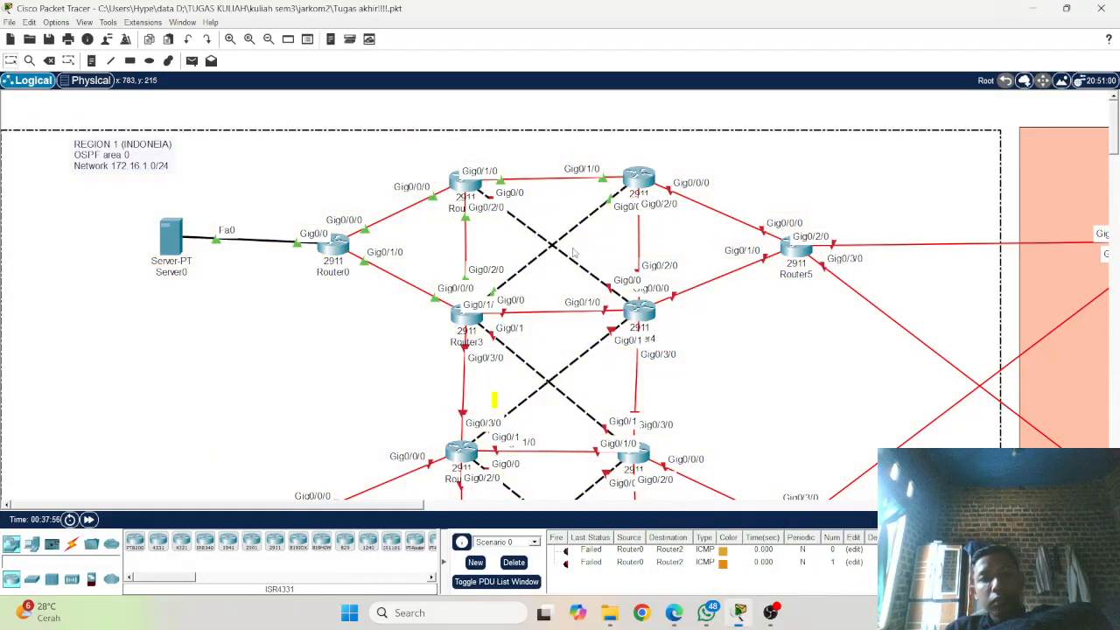
Step: Open Router4's command line and start its console session at the user prompt
click(647, 310)
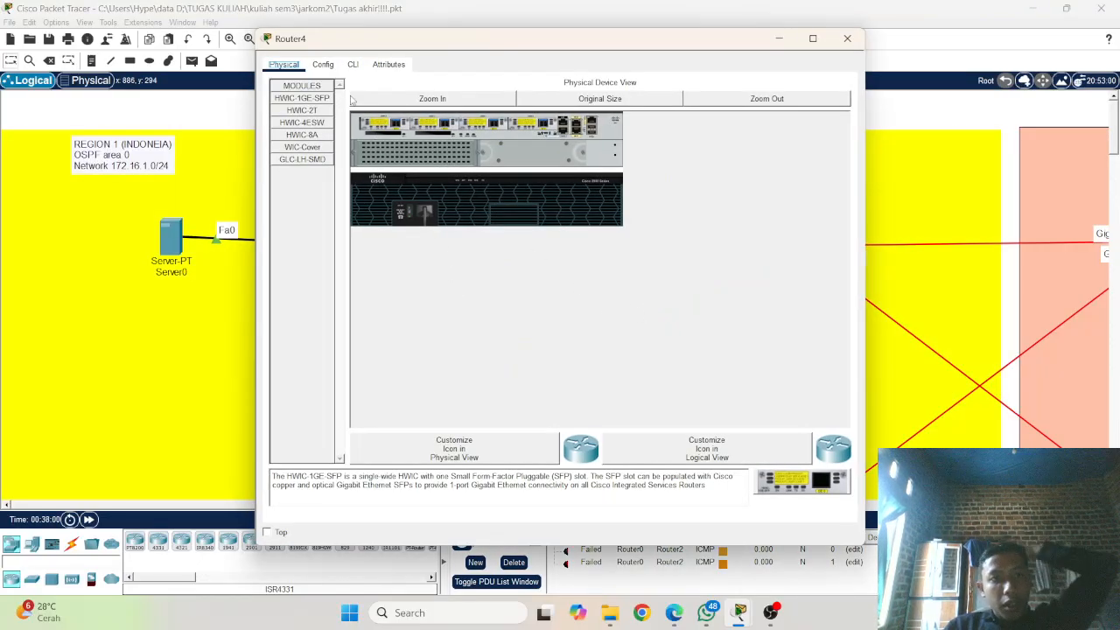
click(353, 66)
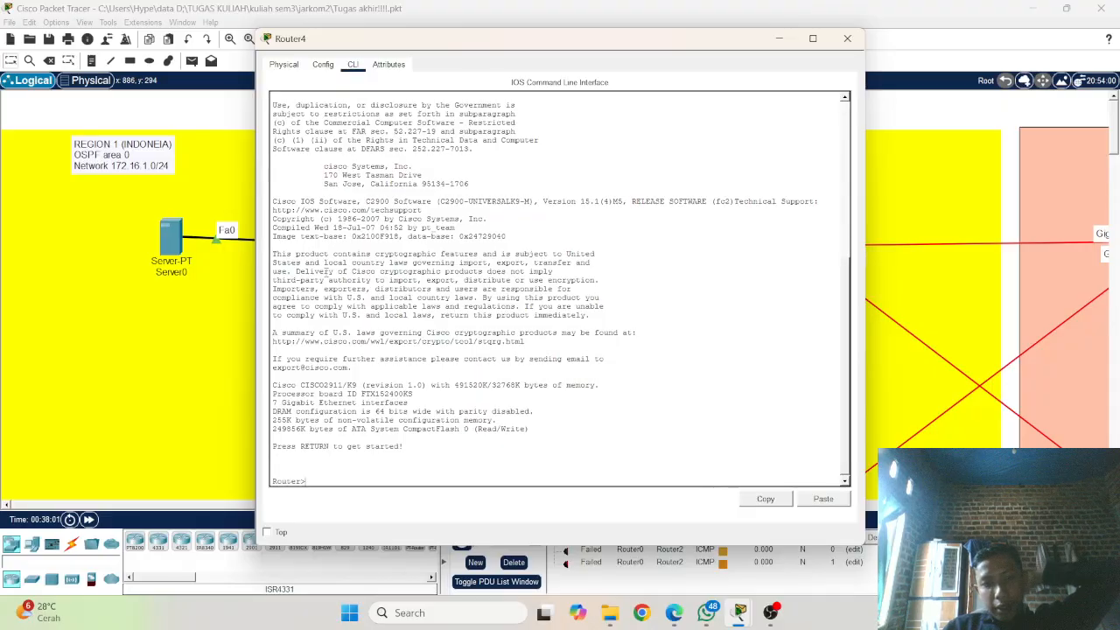
key(Return)
key(Return)
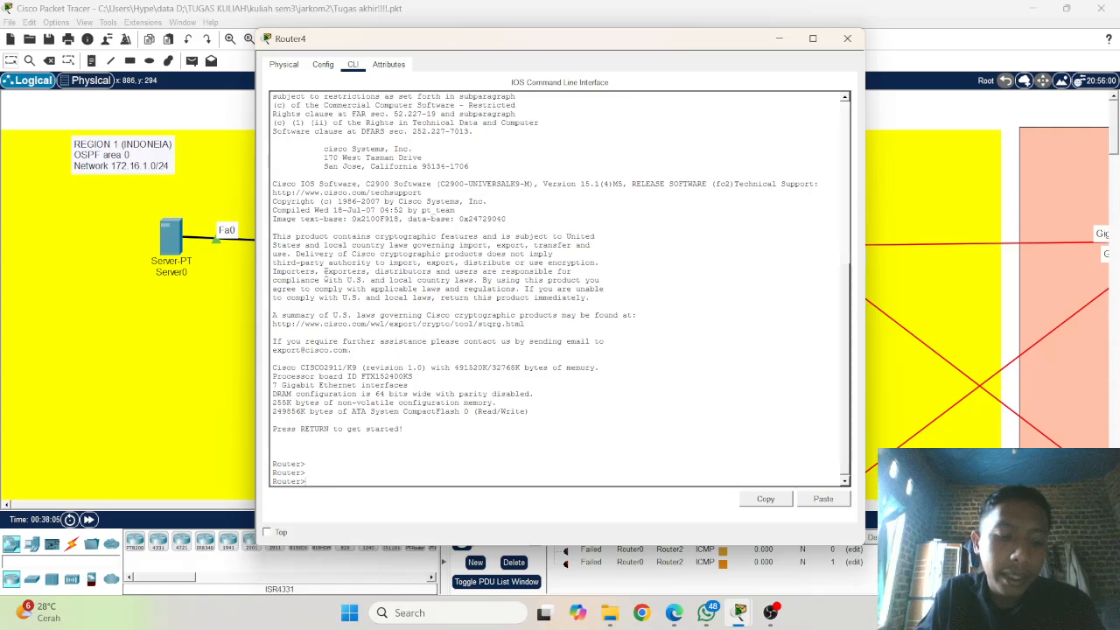
Step: Enter privileged EXEC mode on Router4 with the enable command
text(ena)
key(Tab)
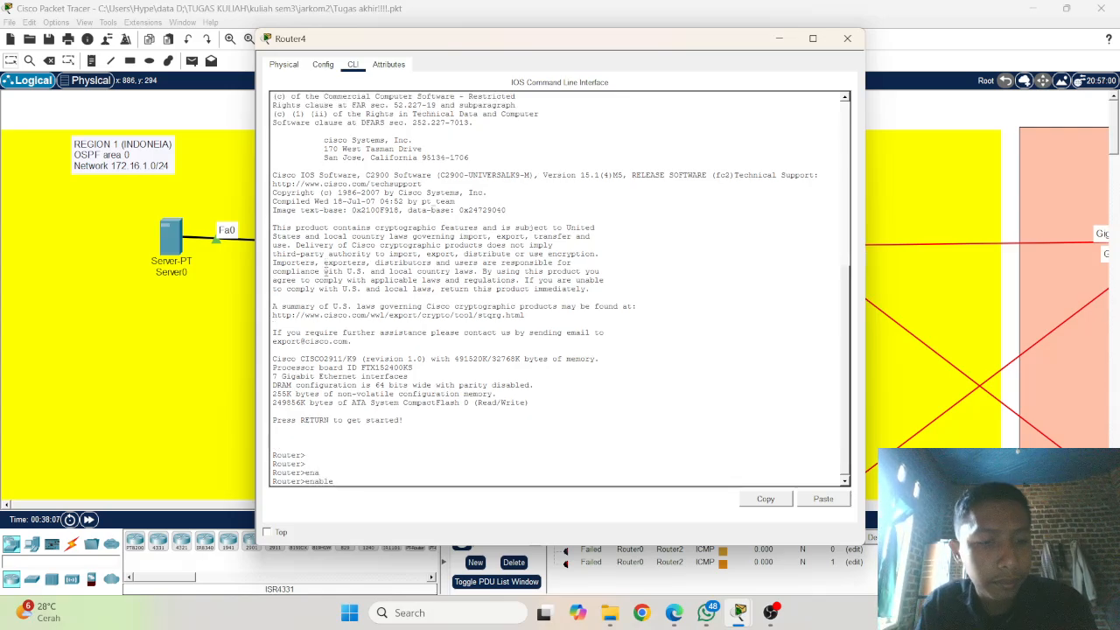
text(con)
key(Tab)
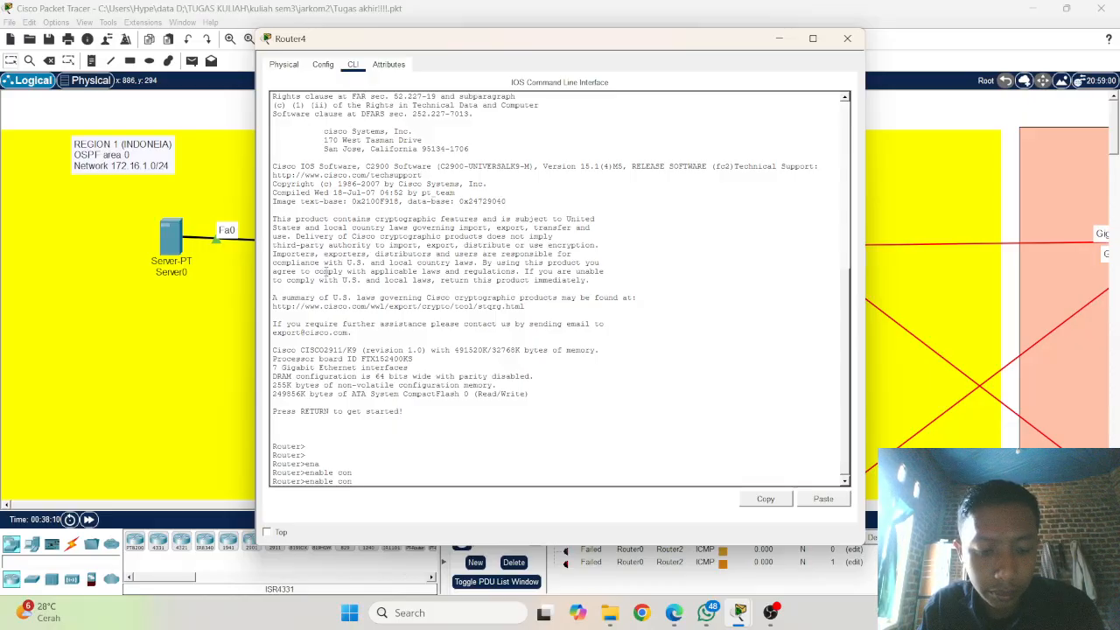
text(f)
key(Tab)
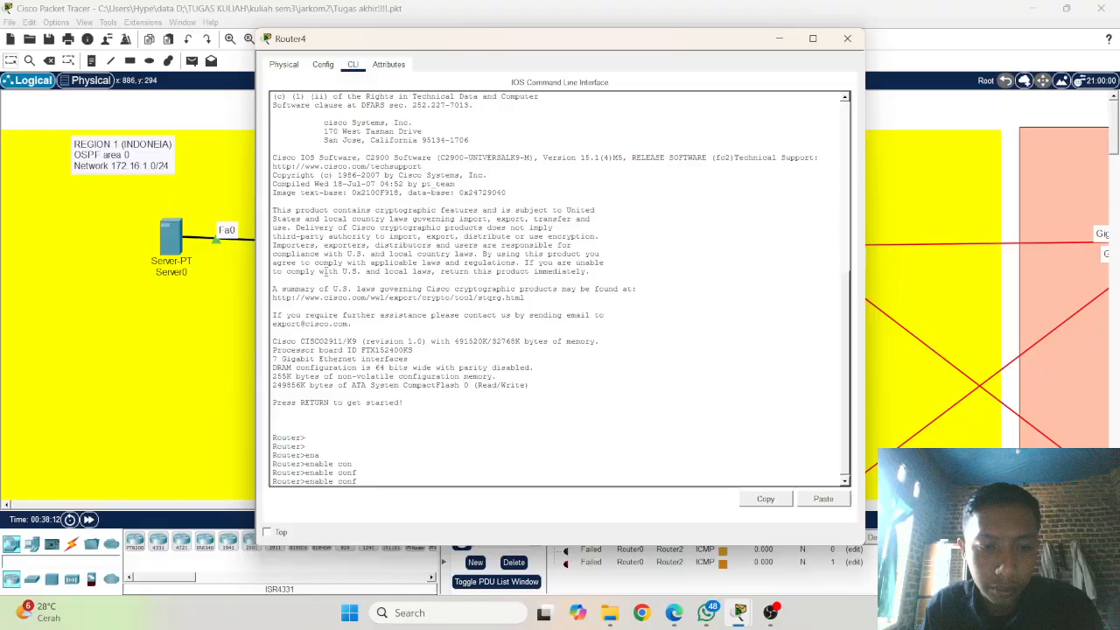
key(BackSpace)
key(BackSpace)
key(BackSpace)
key(BackSpace)
key(Return)
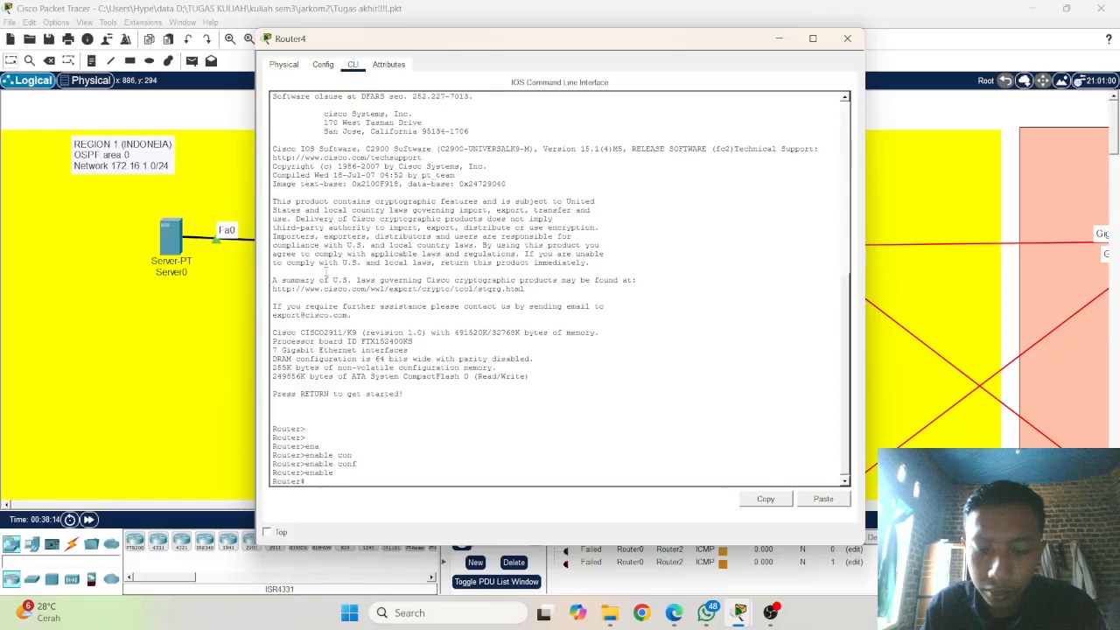
Step: Enter global configuration mode on Router4 with conf t
text(con)
key(Tab)
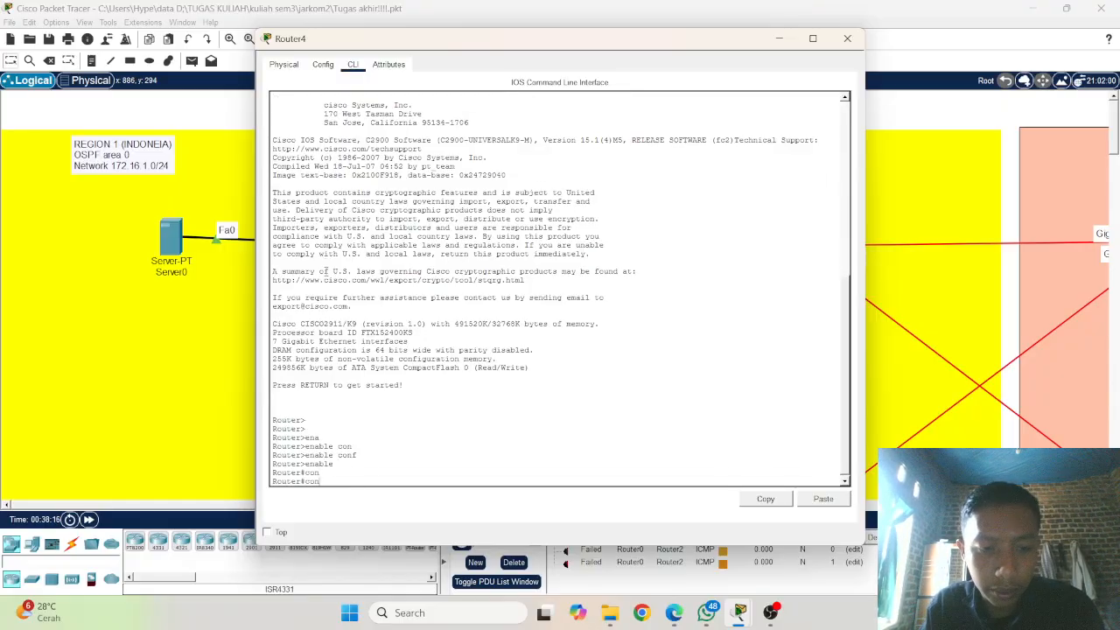
text(t)
key(Return)
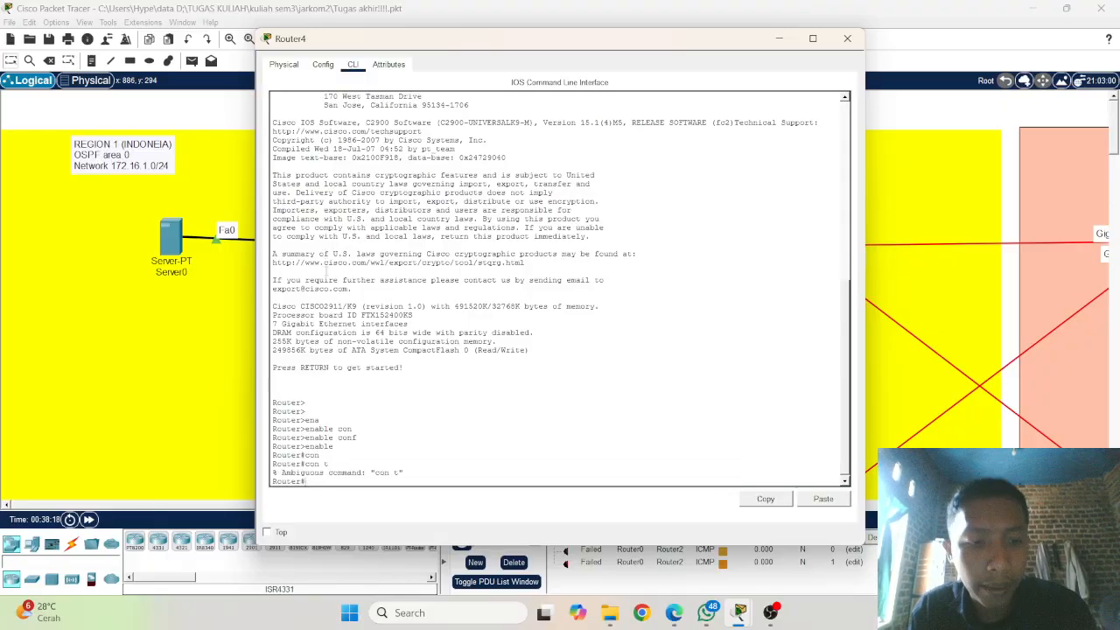
text(con t)
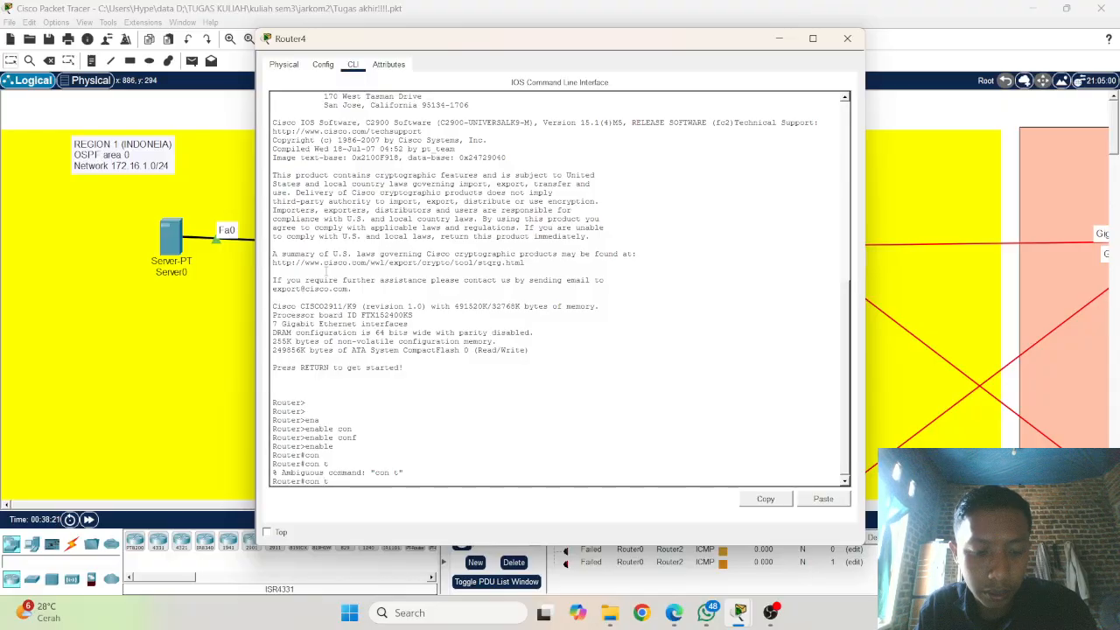
key(Return)
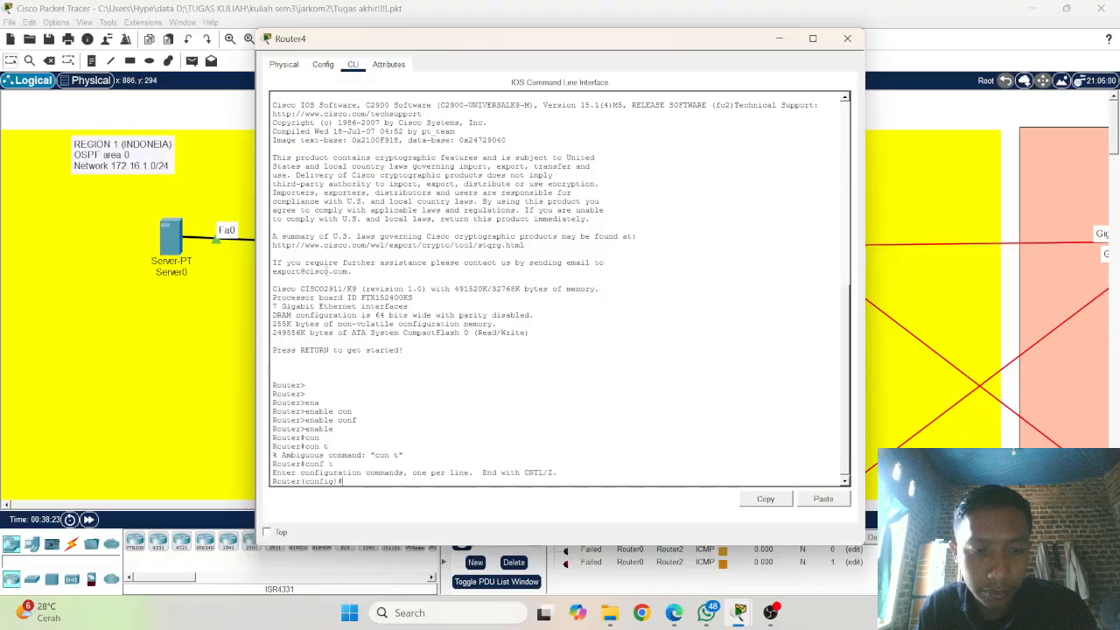
key(Return)
key(Return)
key(Return)
key(Return)
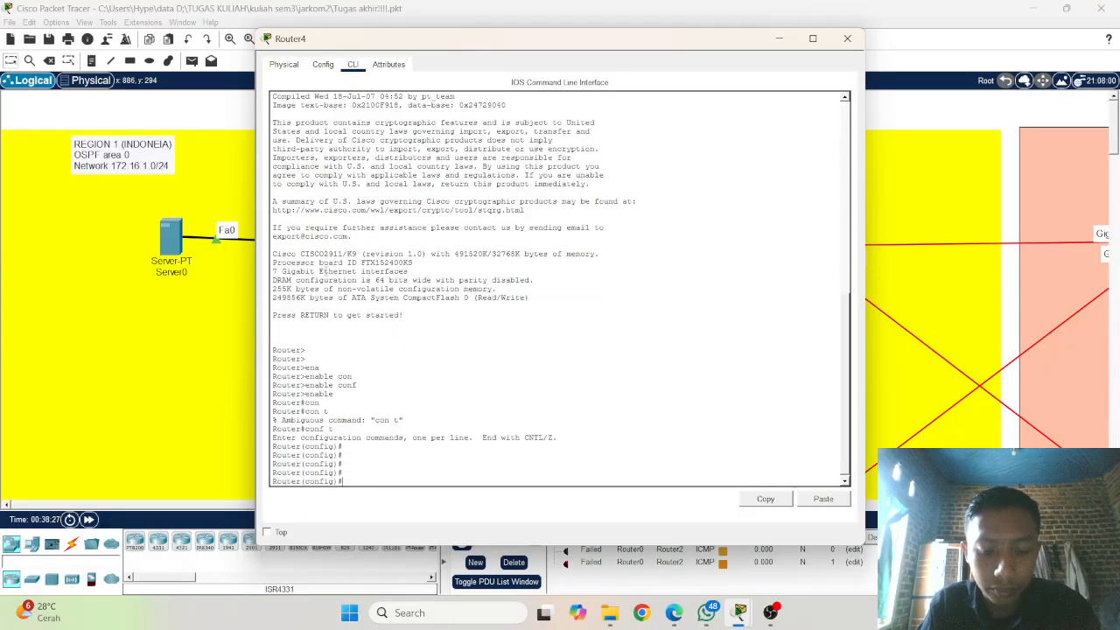
Step: Set the router's hostname to R5
text(hos)
key(Tab)
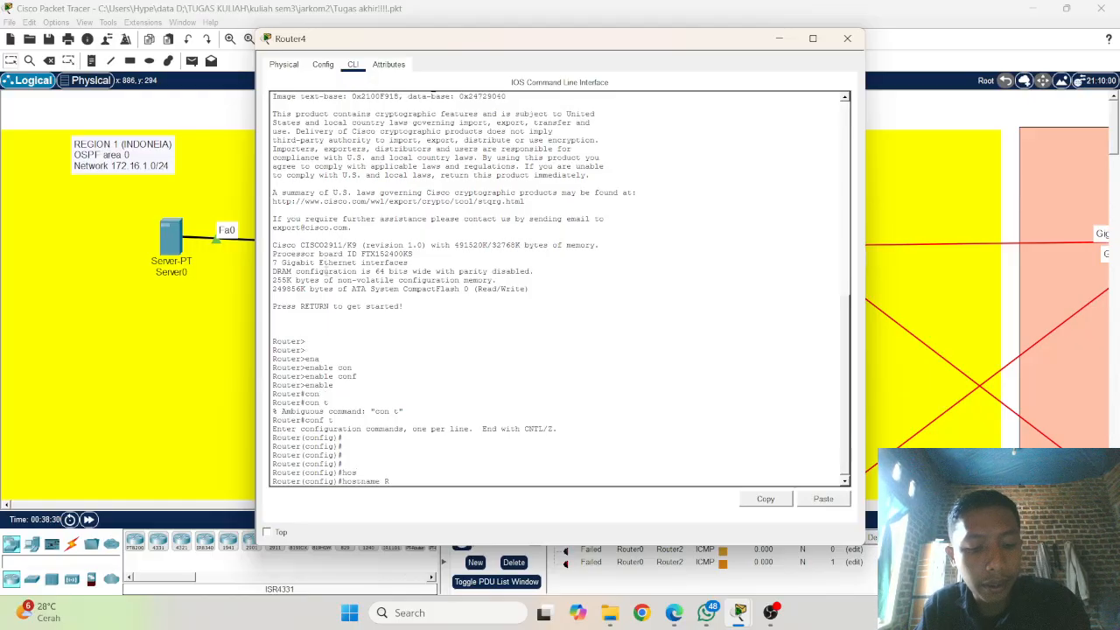
text(R4)
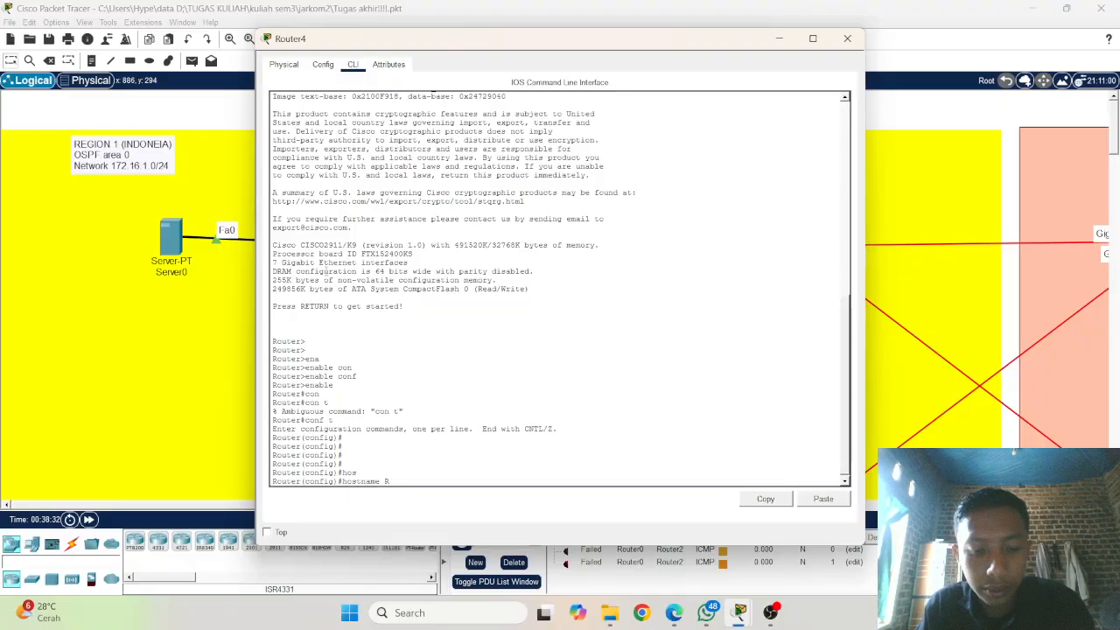
key(BackSpace)
text(5)
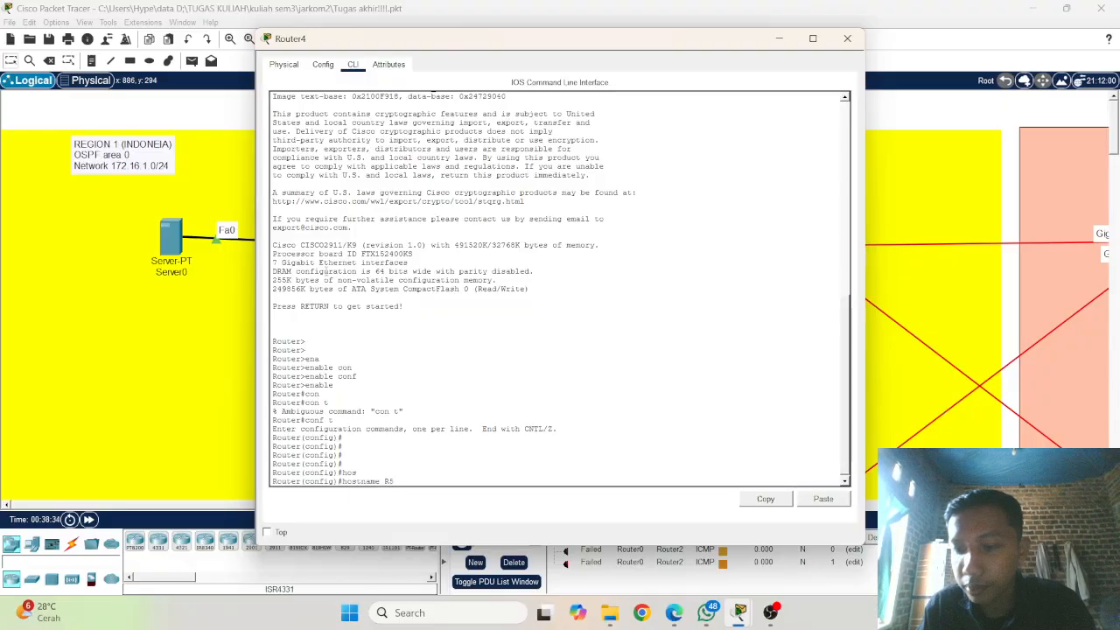
key(Return)
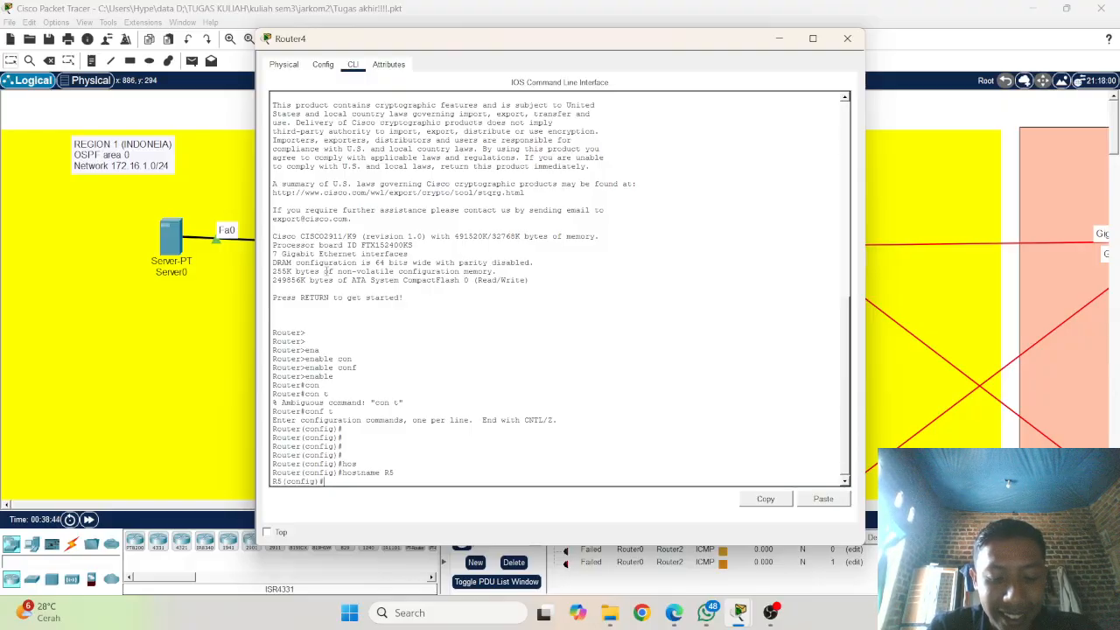
Step: Enter interface configuration mode for gigabitEthernet 0/0/0 on R5
text(in)
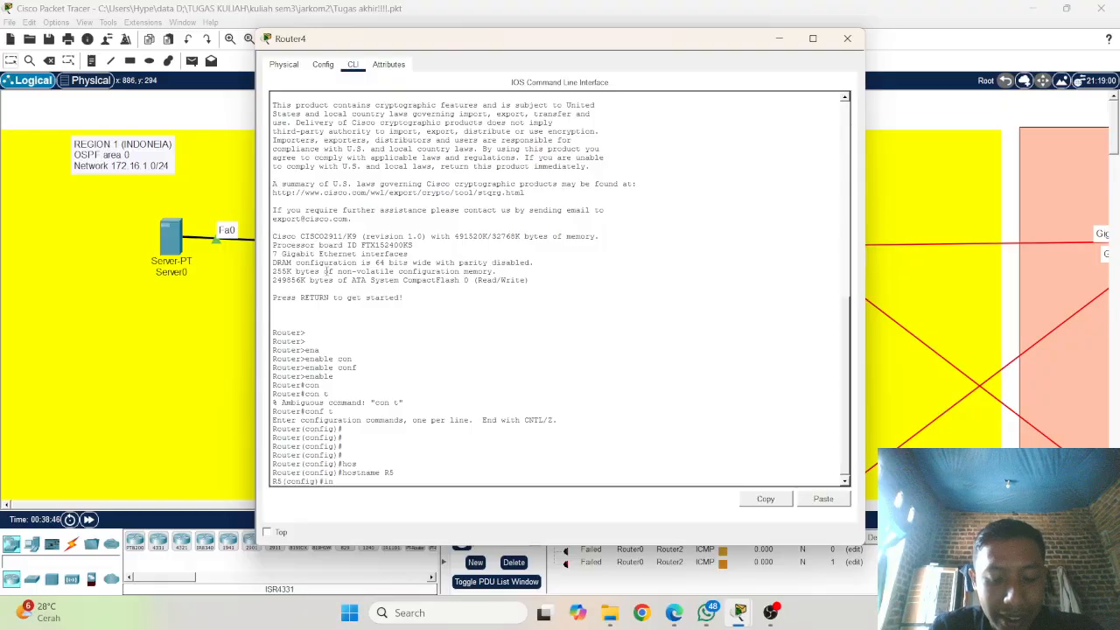
text(t)
key(Tab)
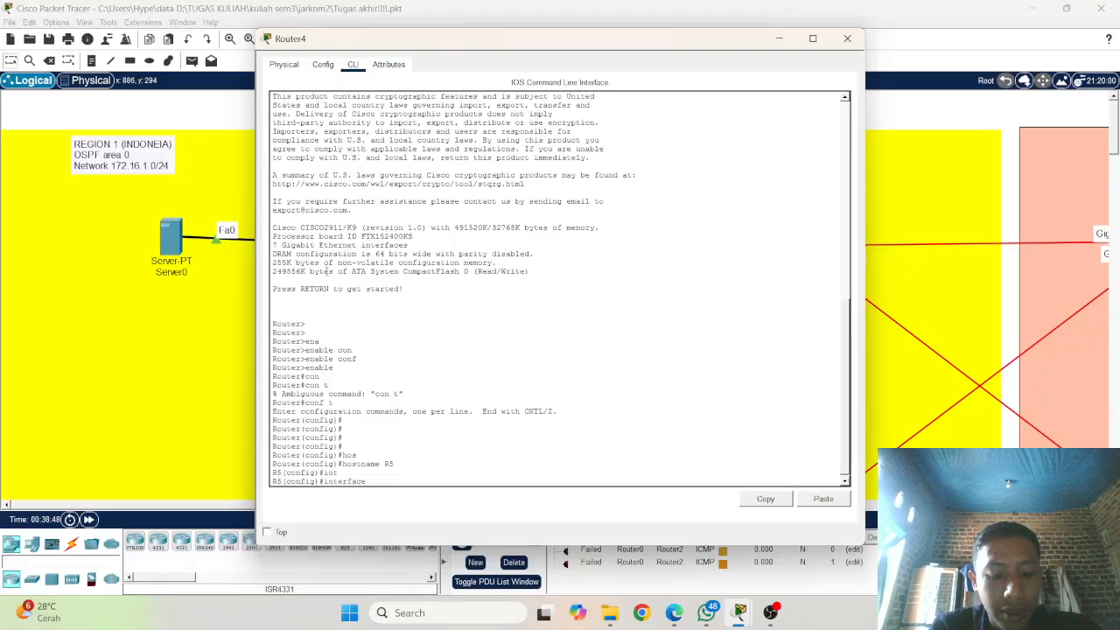
text(g)
key(BackSpace)
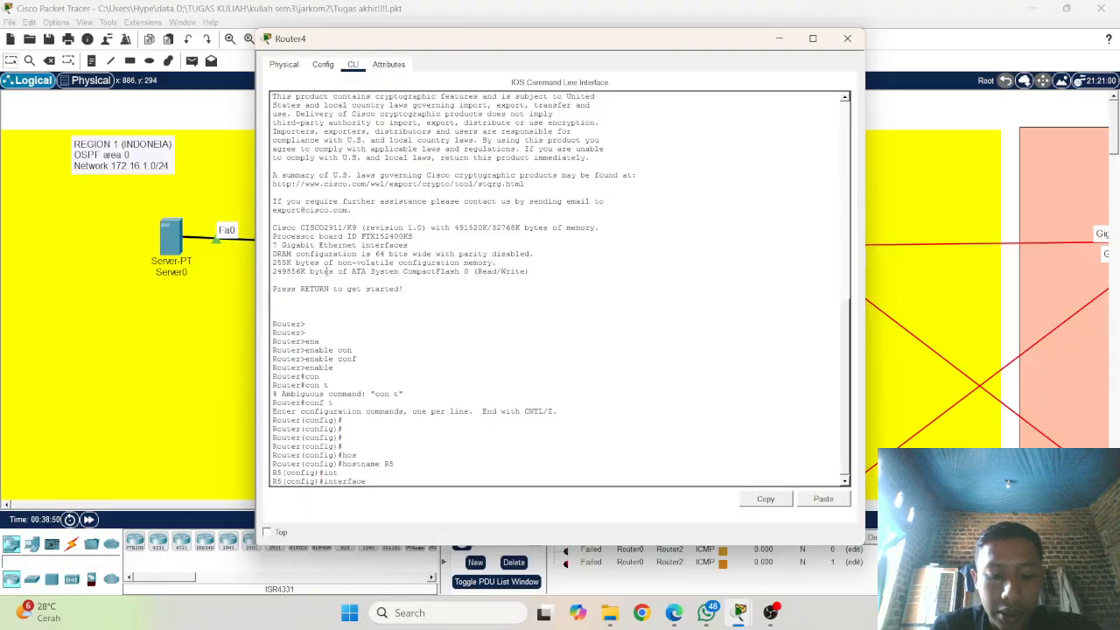
key(Tab)
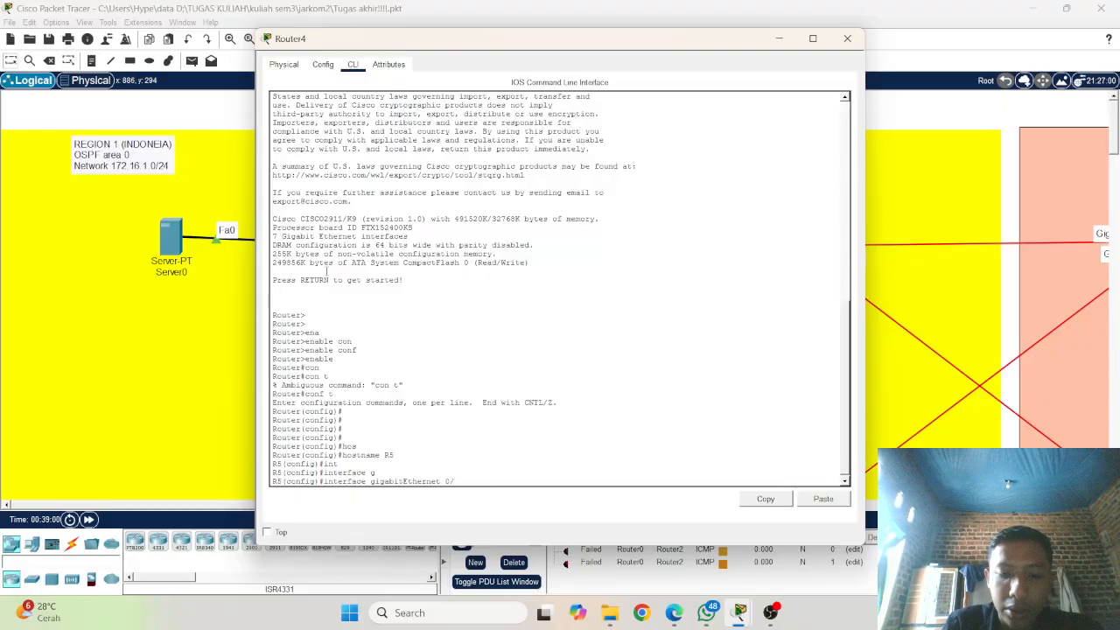
text(1)
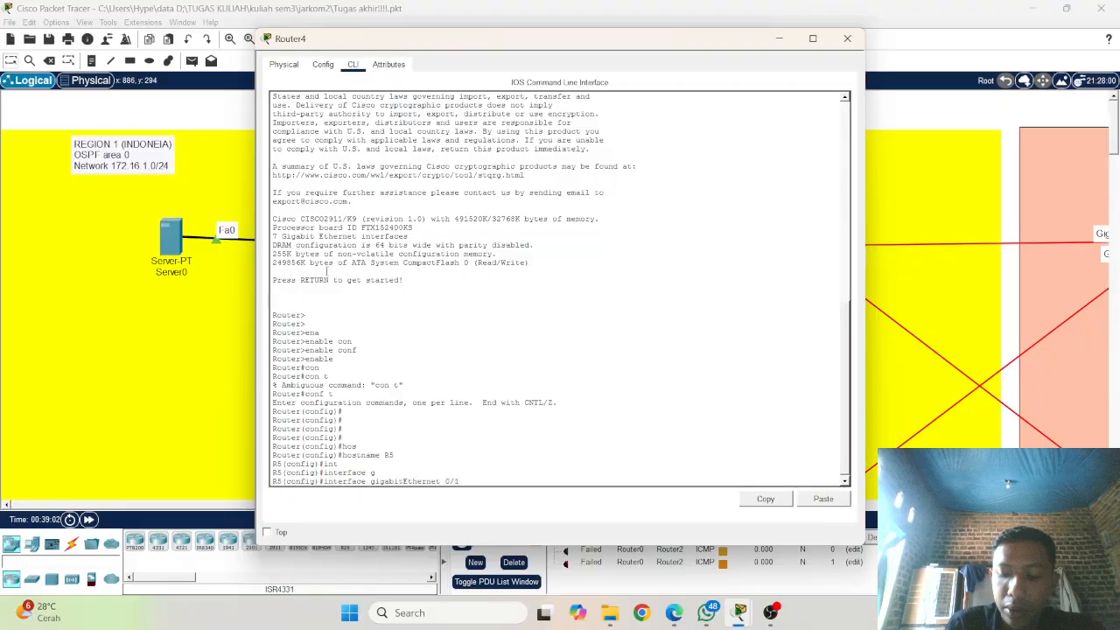
key(BackSpace)
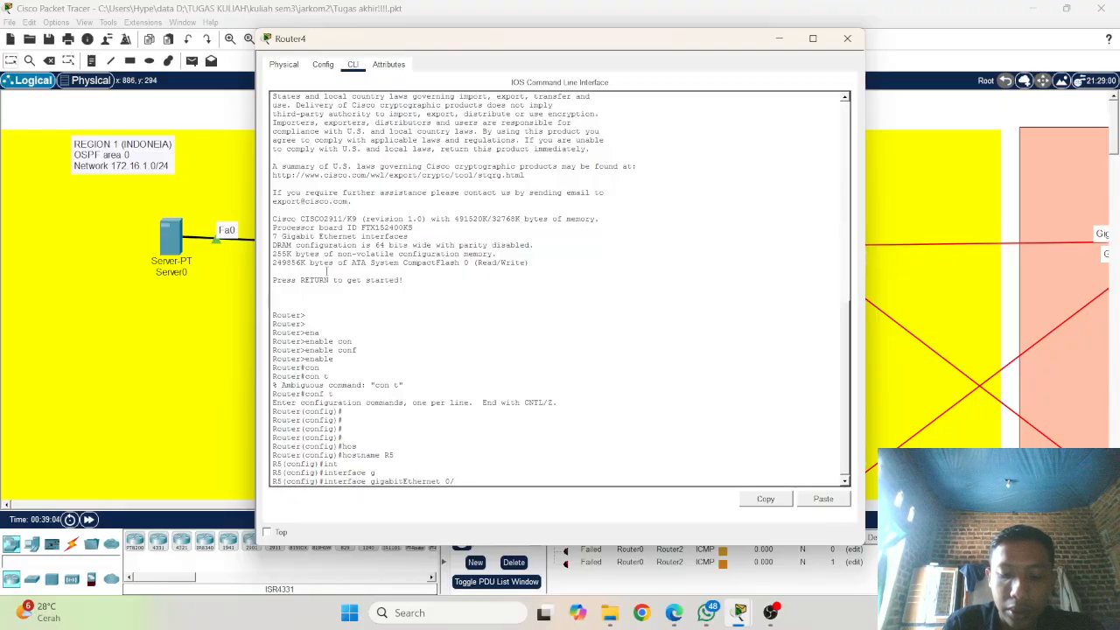
text(0/)
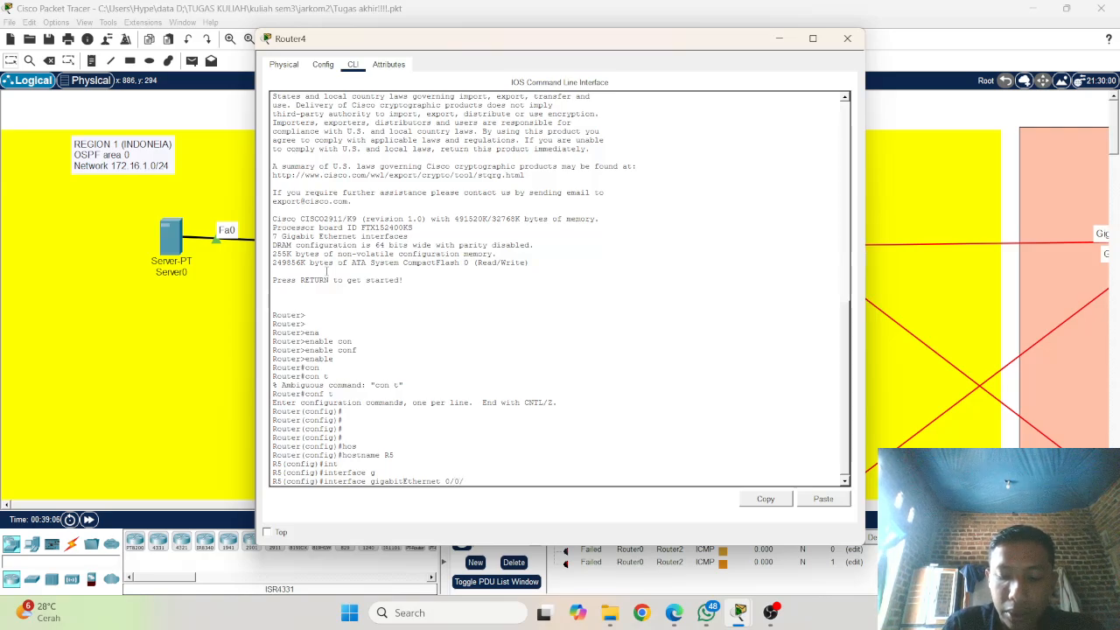
text(0)
key(Return)
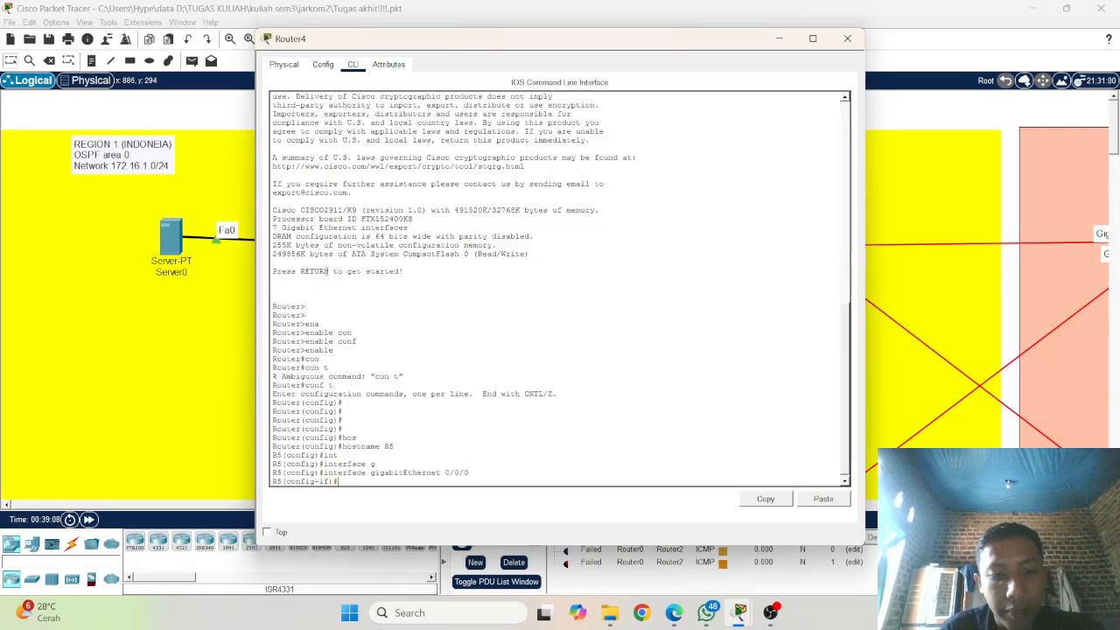
key(Up)
key(Up)
key(BackSpace)
key(BackSpace)
key(BackSpace)
key(BackSpace)
key(BackSpace)
key(BackSpace)
key(BackSpace)
key(BackSpace)
key(BackSpace)
key(BackSpace)
key(BackSpace)
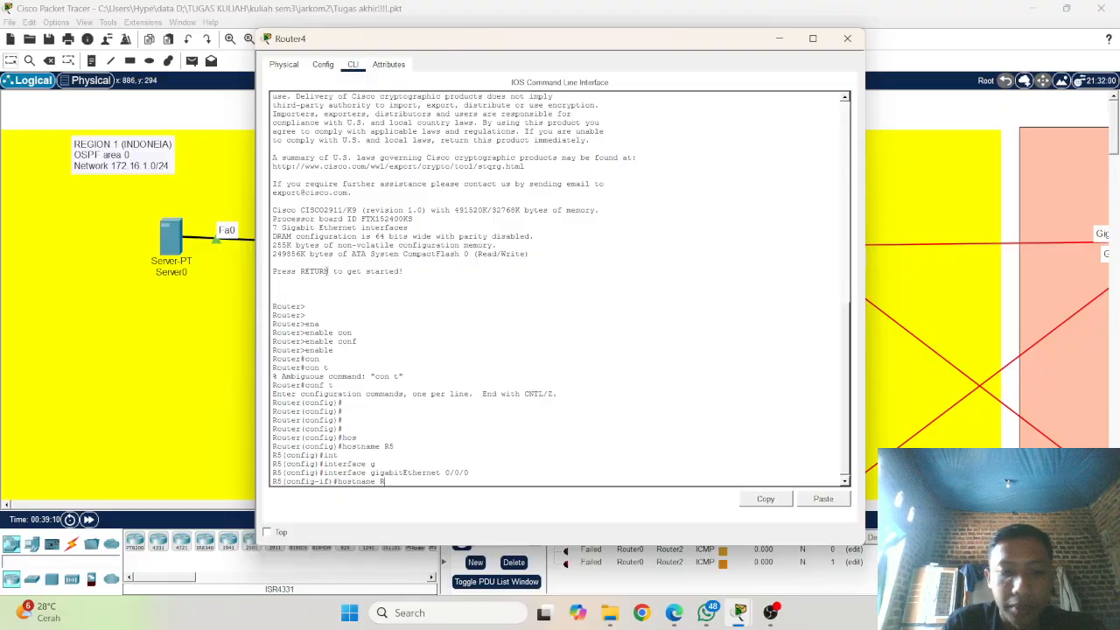
Step: Assign IP address 172.16.6.2 with subnet mask 255.255.255.0 to R5's gigabitEthernet 0/0/0 interface
text(ip )
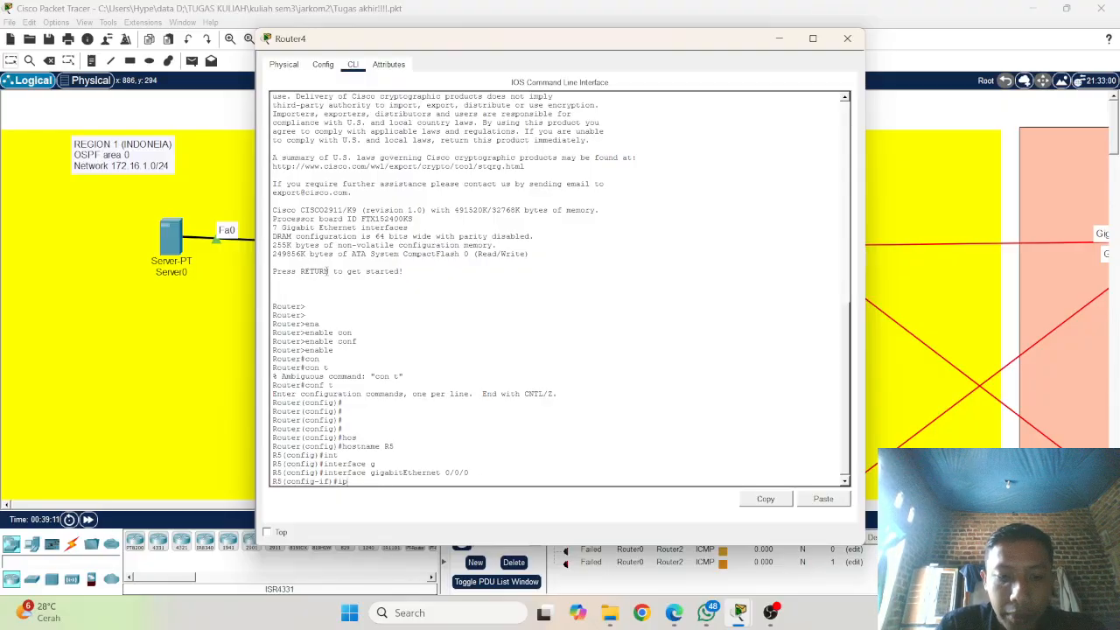
text(add)
key(Tab)
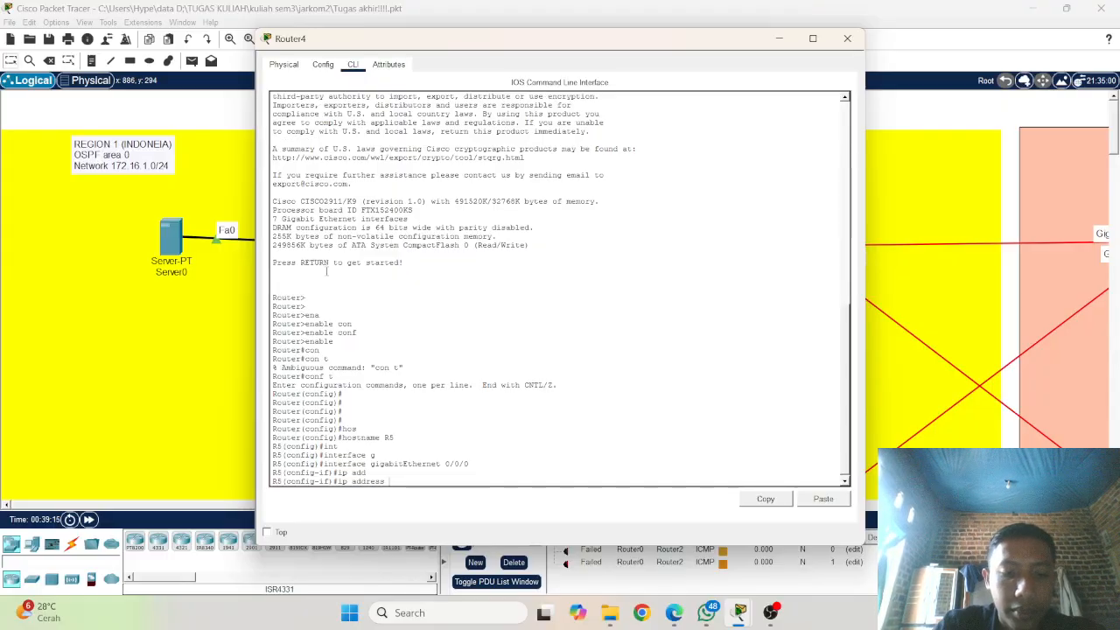
text(172)
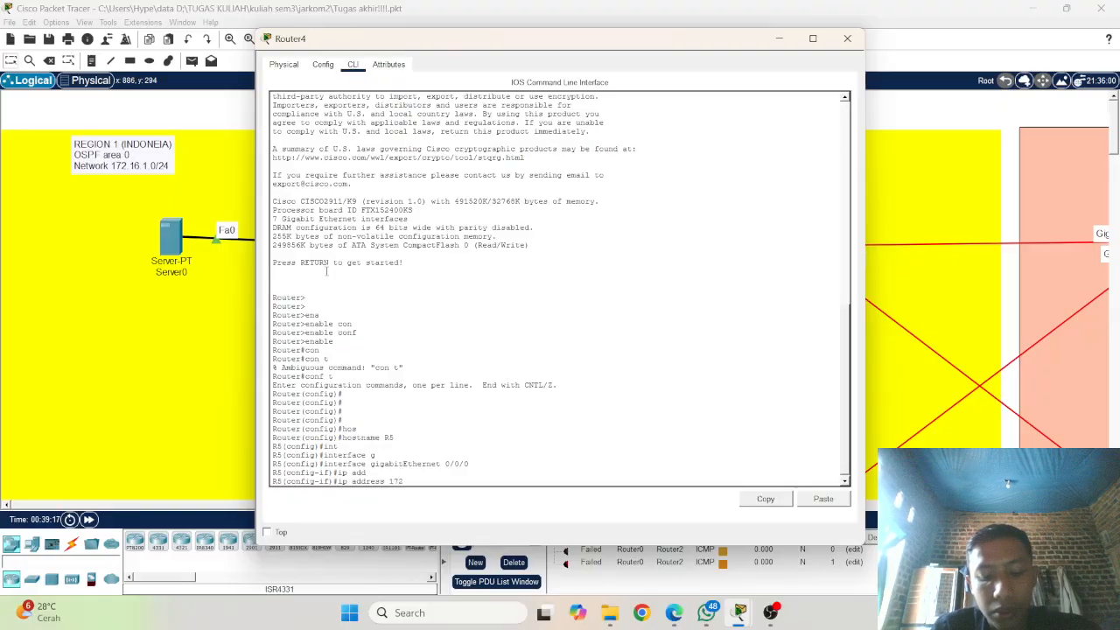
text(.16)
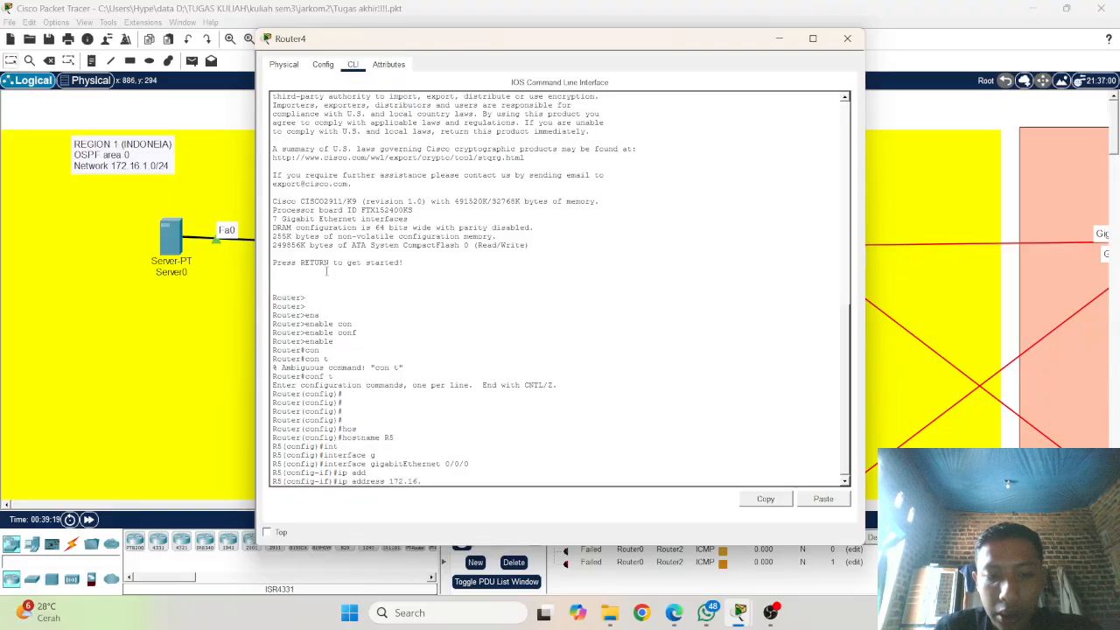
text(.2)
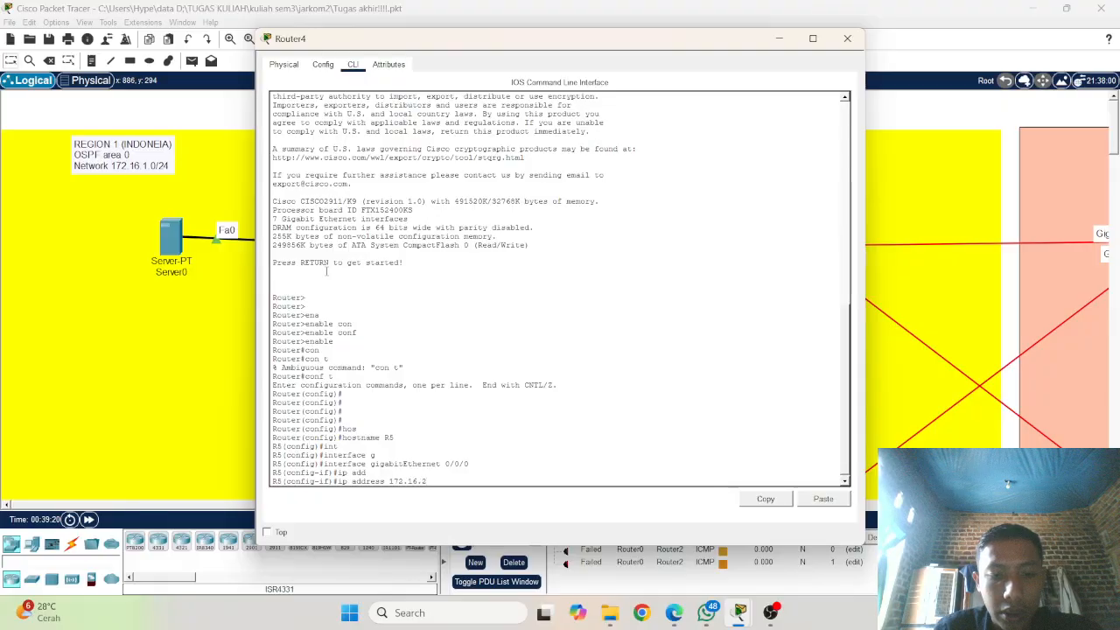
key(BackSpace)
text(6.)
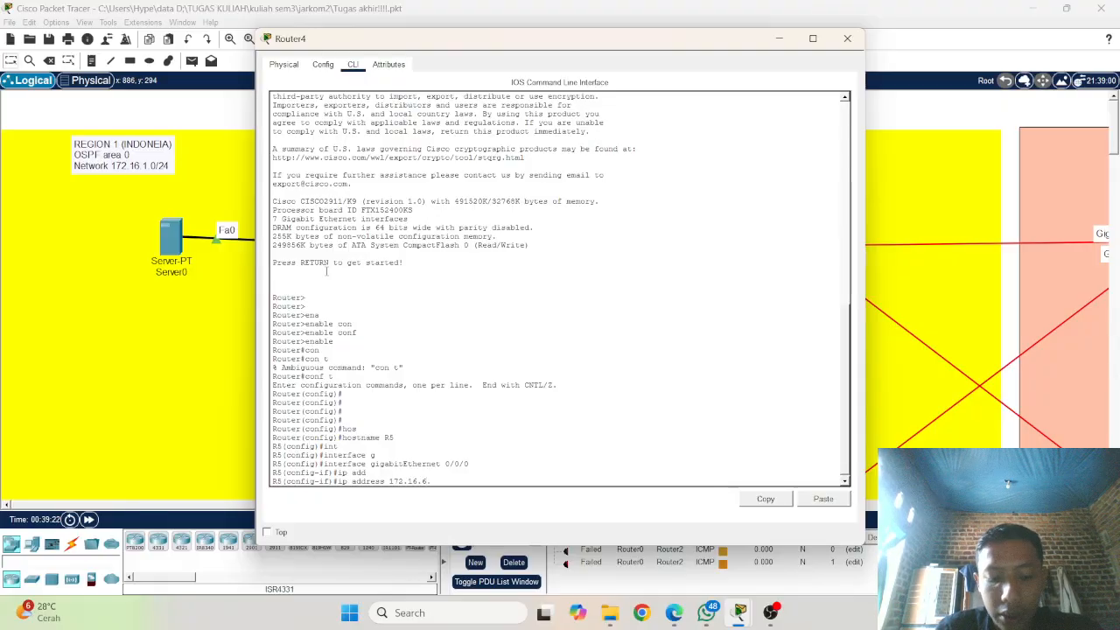
text(2)
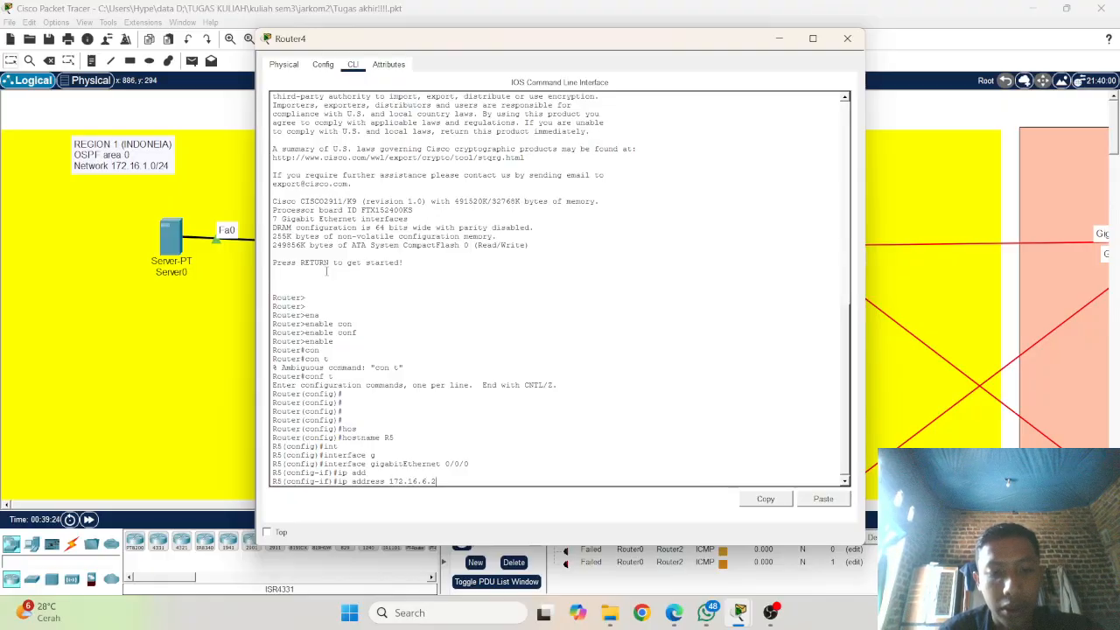
text( 2)
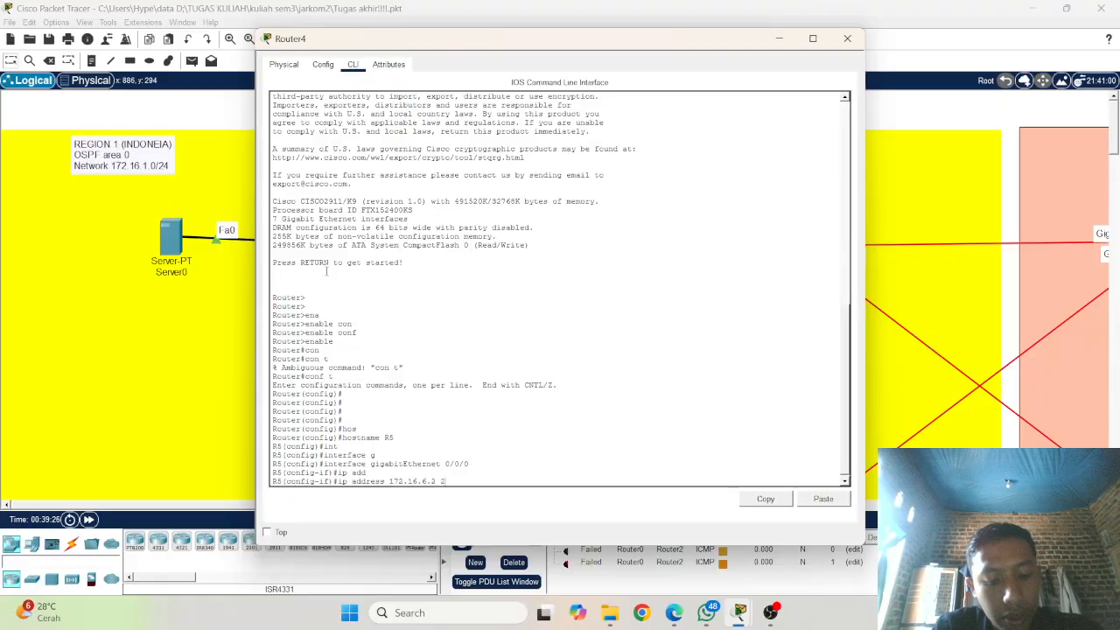
text(55.255)
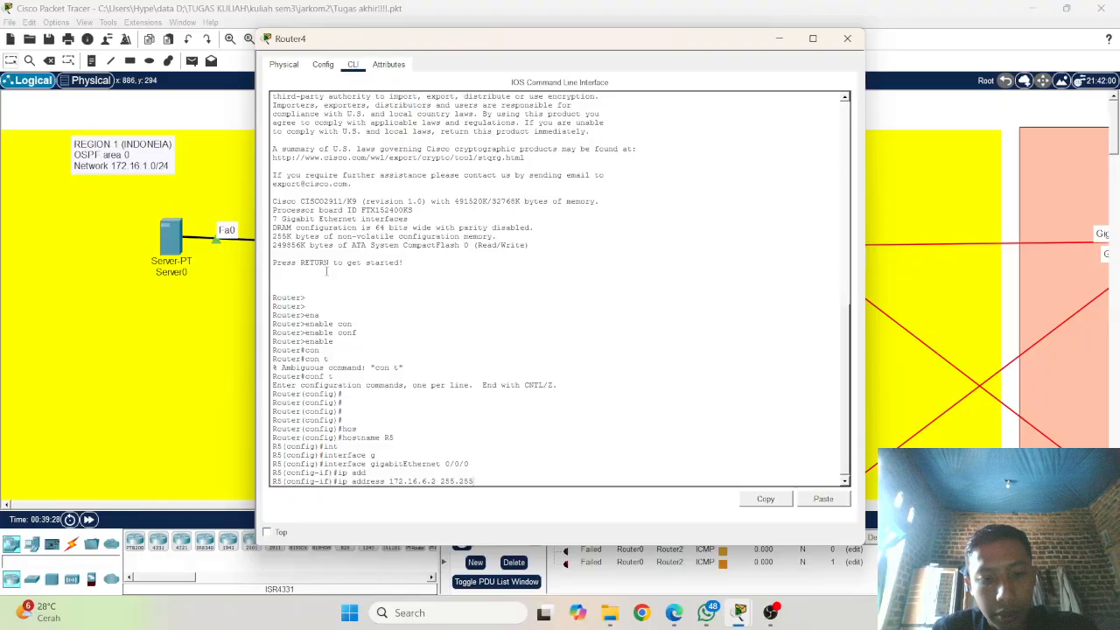
text(.255)
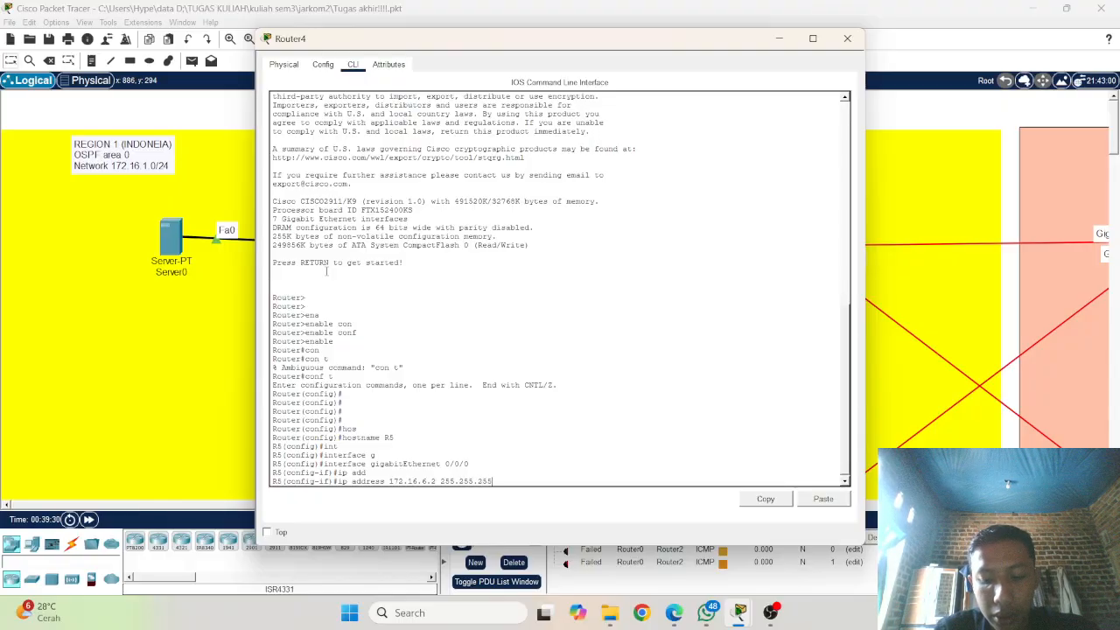
text(.0)
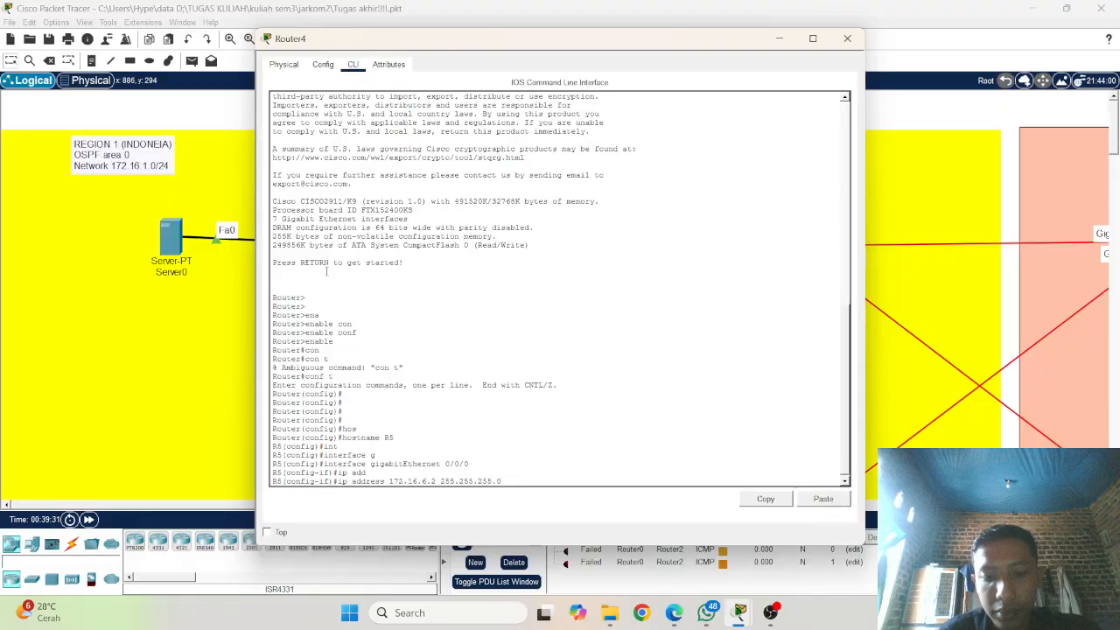
key(Return)
key(Return)
Step: Enable R5's gigabitEthernet 0/0/0 interface with no shutdown
key(Up)
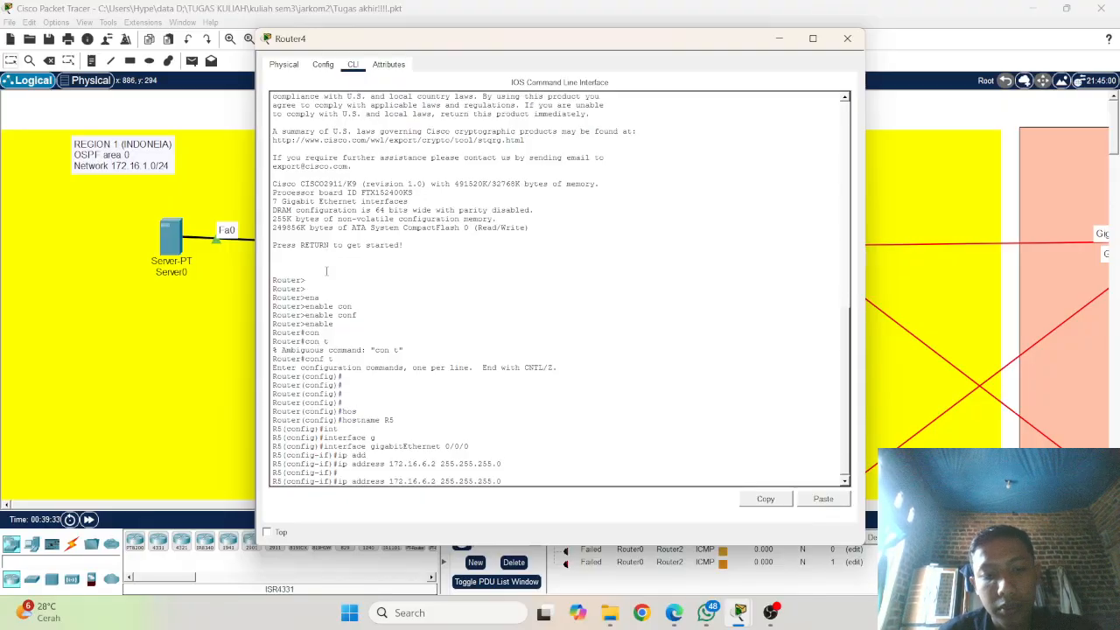
key(Up)
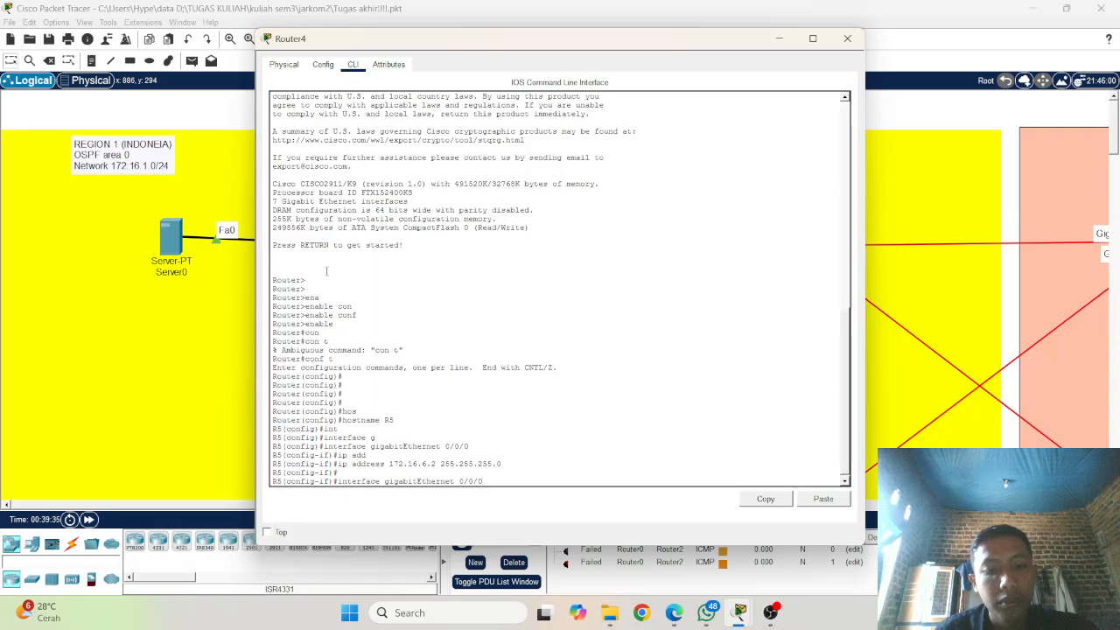
key(Down)
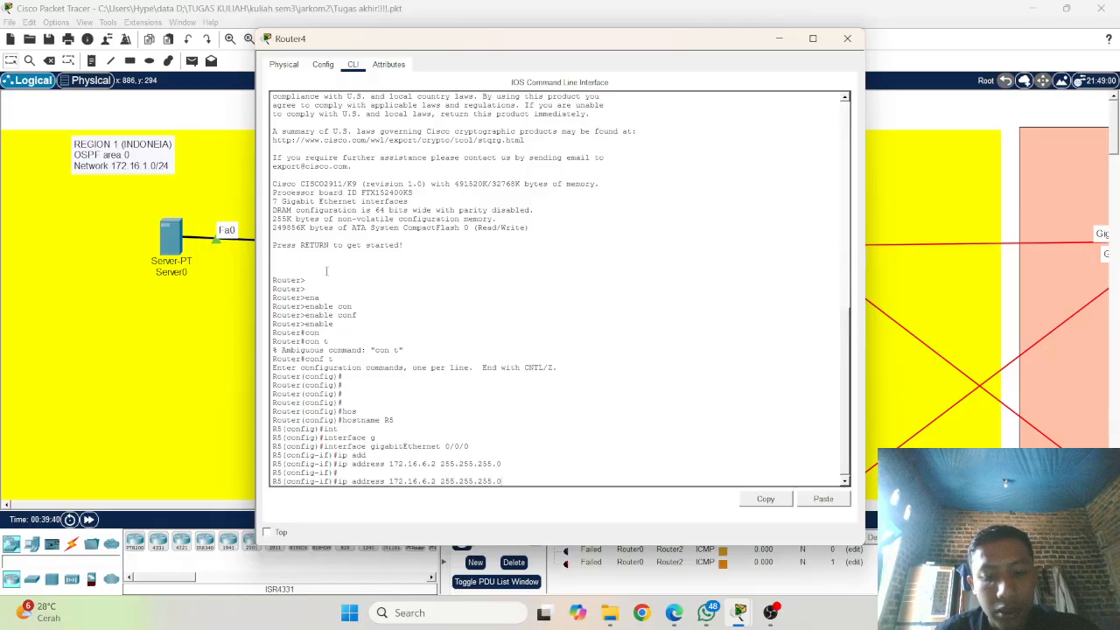
key(BackSpace)
key(BackSpace)
key(BackSpace)
key(BackSpace)
key(BackSpace)
key(BackSpace)
key(BackSpace)
key(BackSpace)
key(BackSpace)
key(BackSpace)
key(BackSpace)
key(BackSpace)
key(BackSpace)
key(BackSpace)
key(BackSpace)
key(BackSpace)
key(BackSpace)
key(BackSpace)
key(BackSpace)
key(BackSpace)
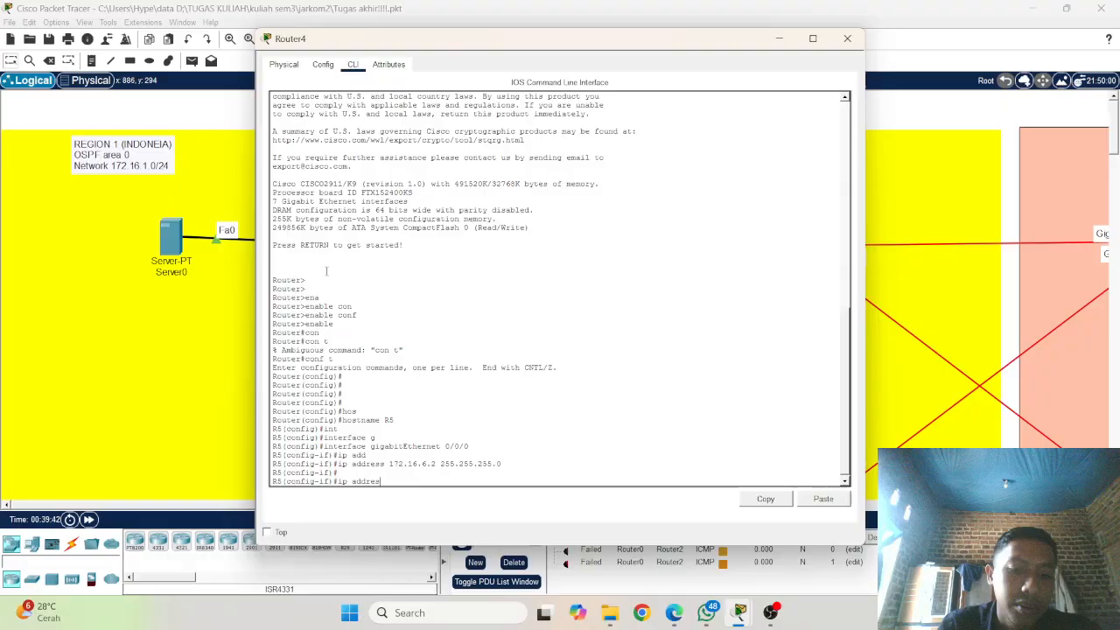
text(no shu)
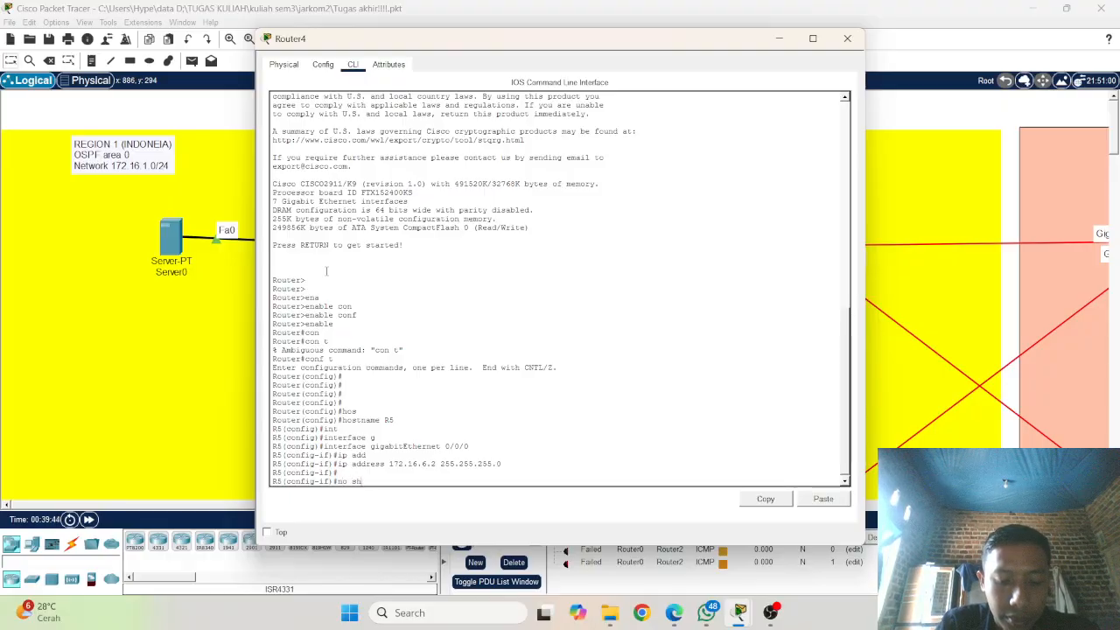
key(Tab)
key(Return)
key(Return)
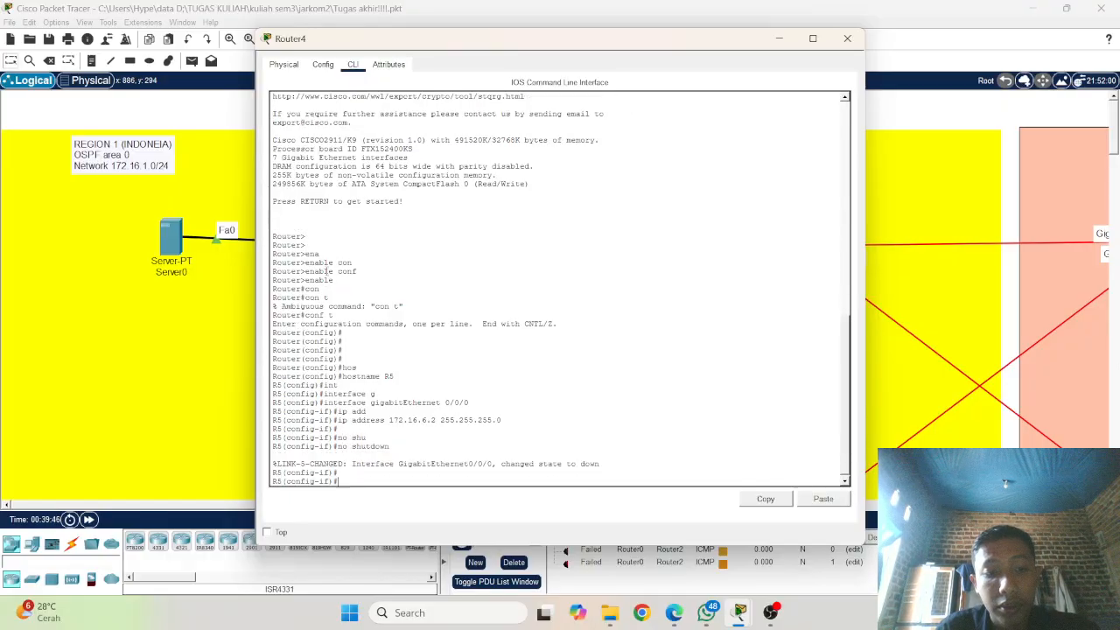
Step: Enter interface configuration mode for gigabitEthernet 0/1/0 on R5
key(Up)
key(Up)
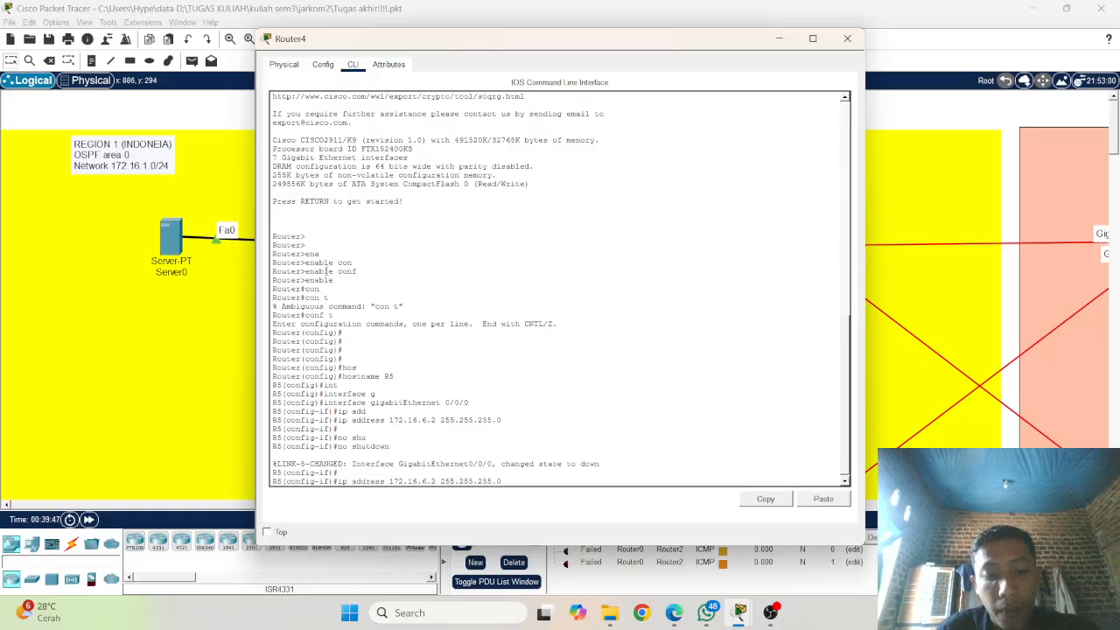
key(Up)
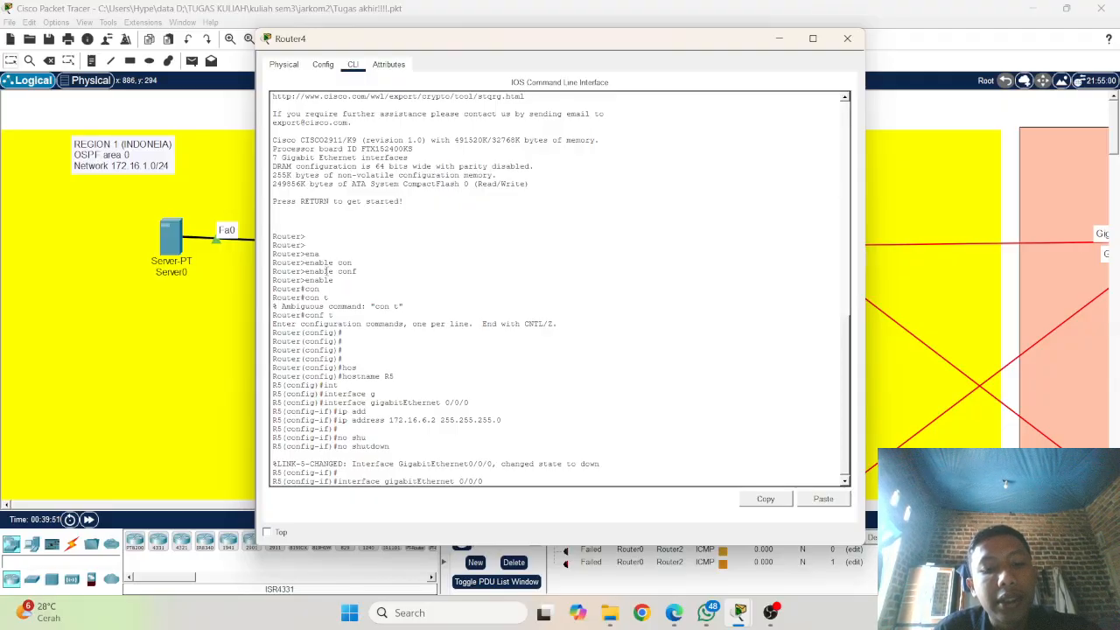
key(BackSpace)
key(BackSpace)
key(BackSpace)
text(1/0)
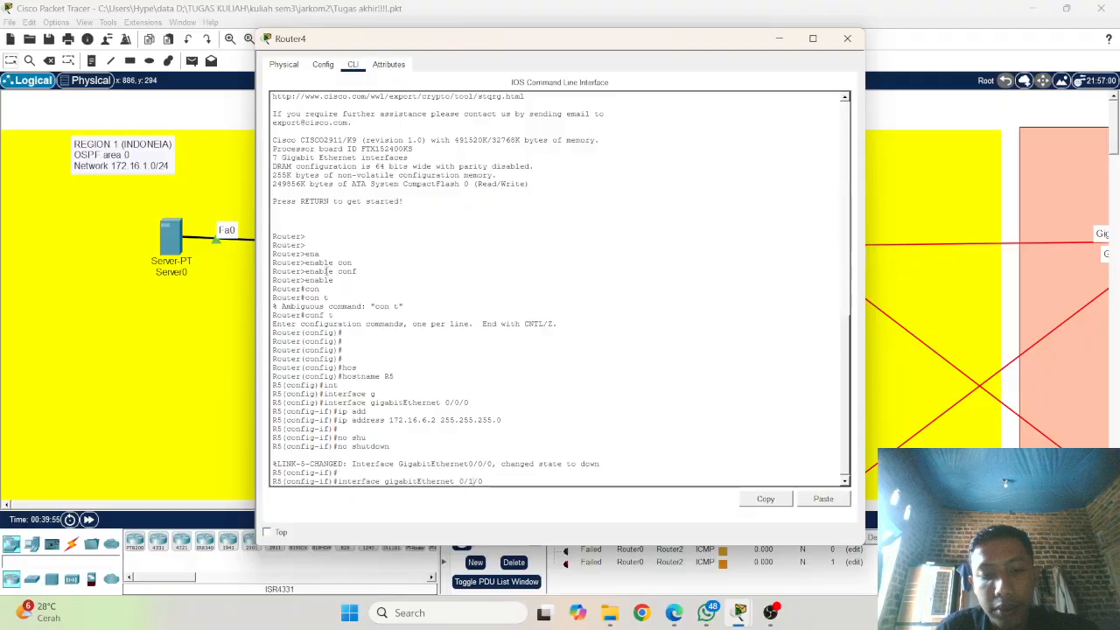
key(Return)
Step: Assign IP address 172.16.4.4 with subnet mask 255.255.255.0 to R5's gigabitEthernet 0/1/0 interface
key(Up)
key(Up)
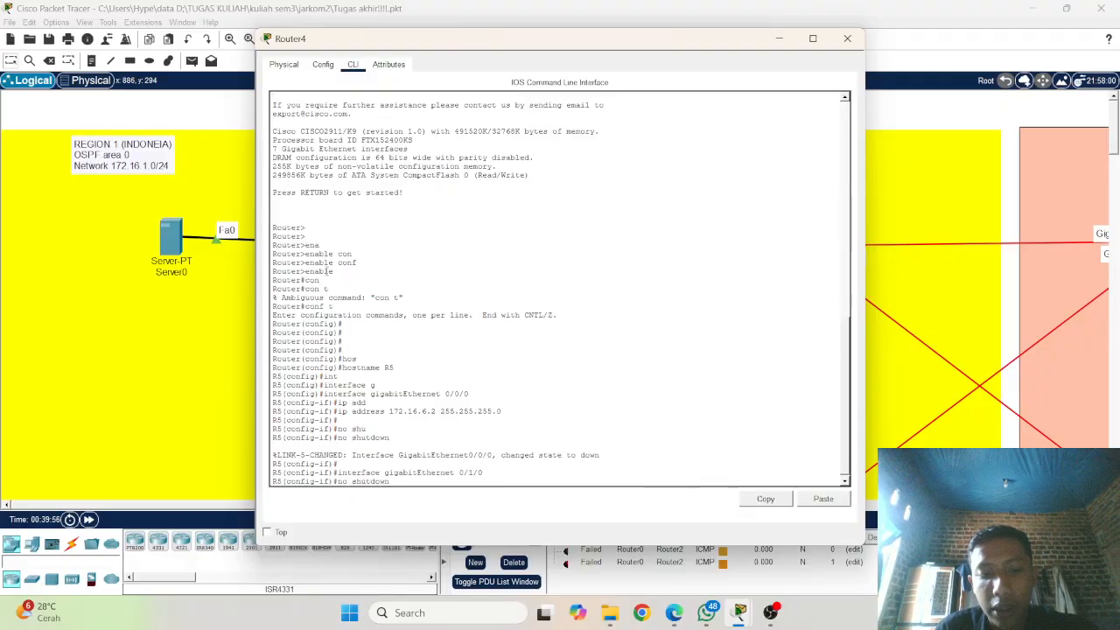
key(Up)
key(Up)
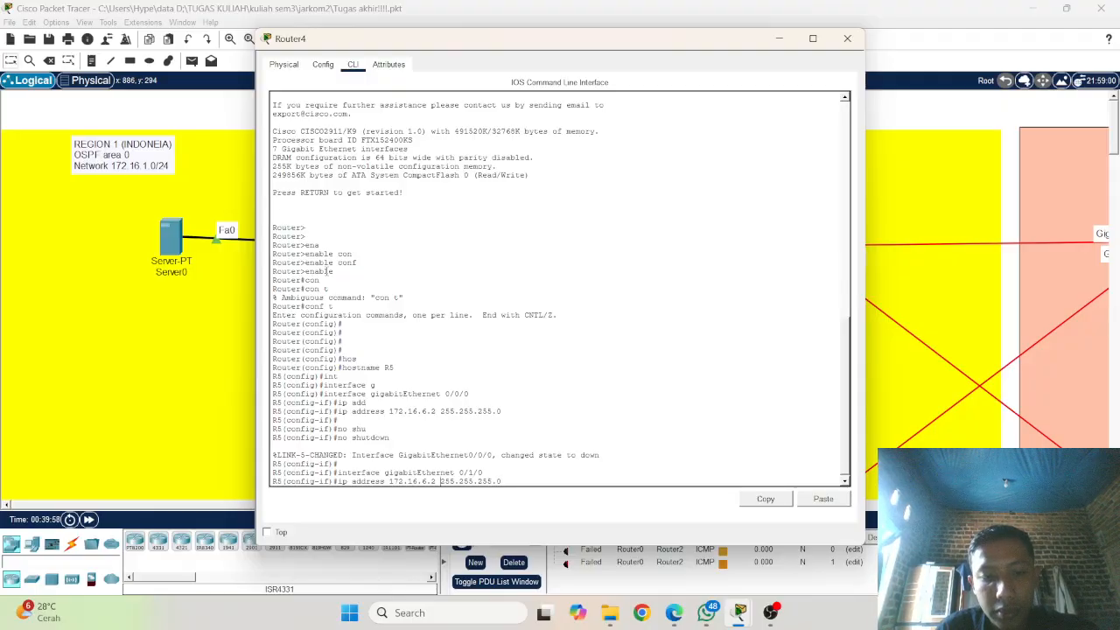
key(Left)
key(Left)
key(Left)
key(Left)
key(Left)
key(Left)
key(Left)
key(Left)
key(Left)
key(Left)
key(Left)
key(Left)
key(Left)
key(Left)
key(Left)
key(Left)
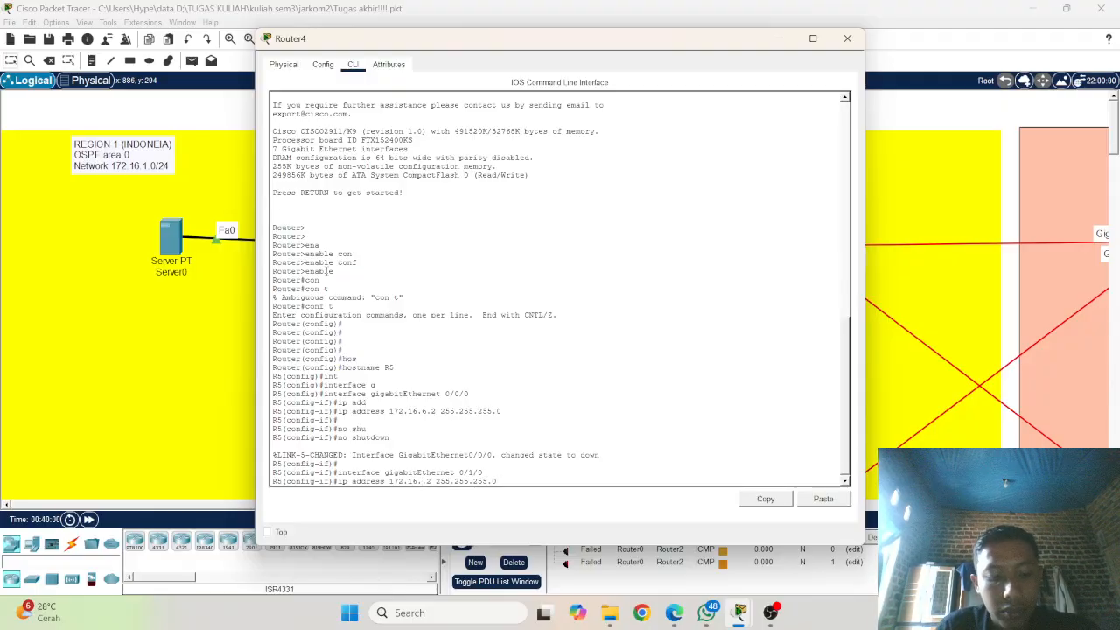
key(BackSpace)
text(4)
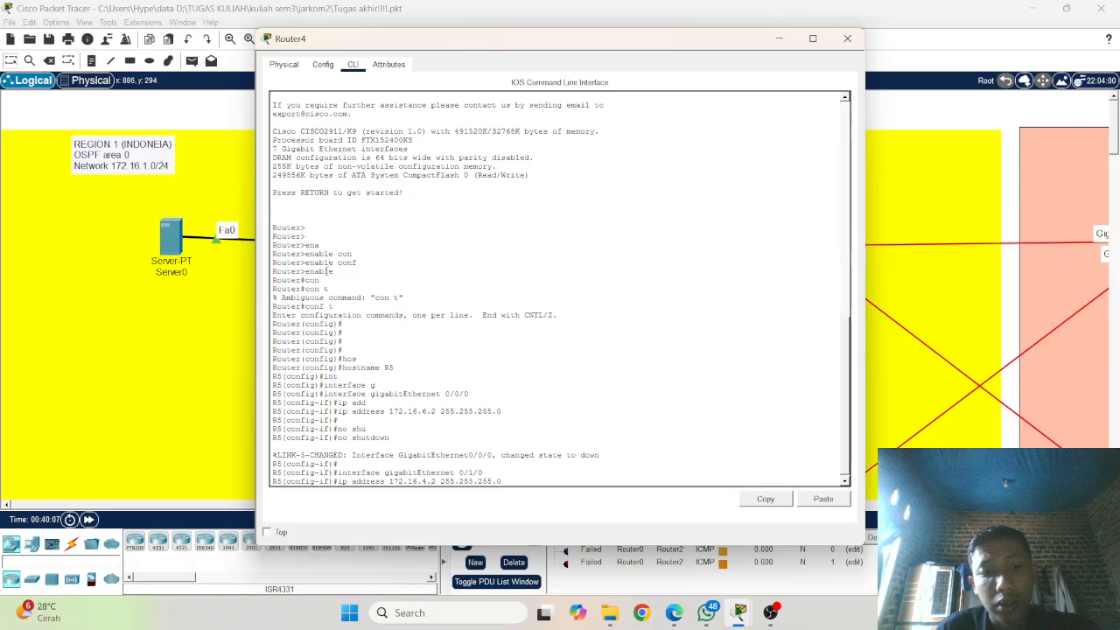
key(BackSpace)
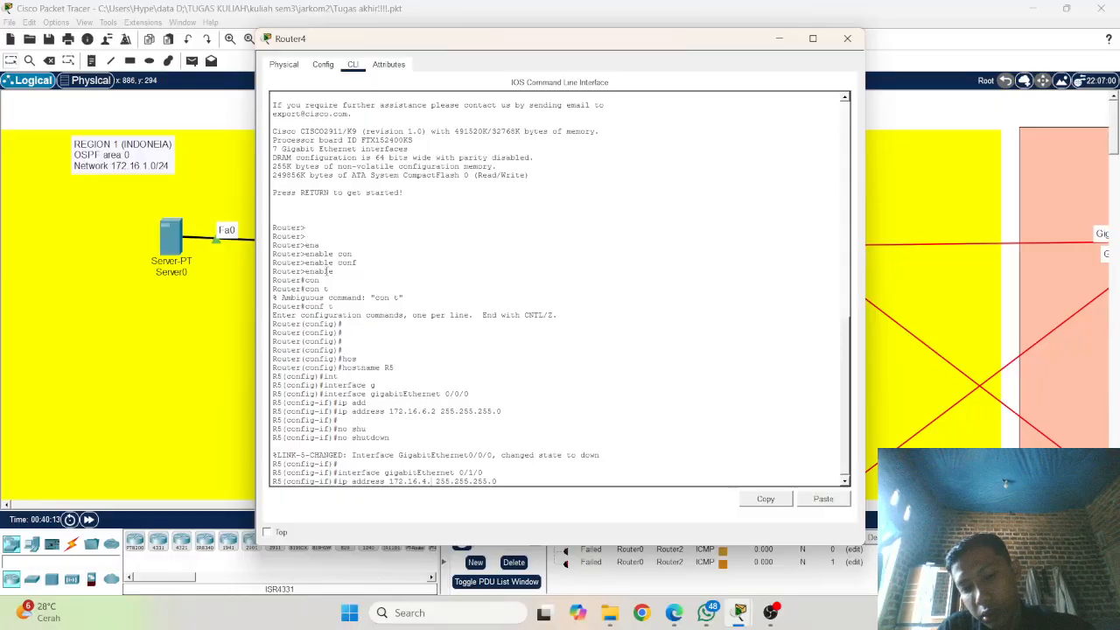
text(4)
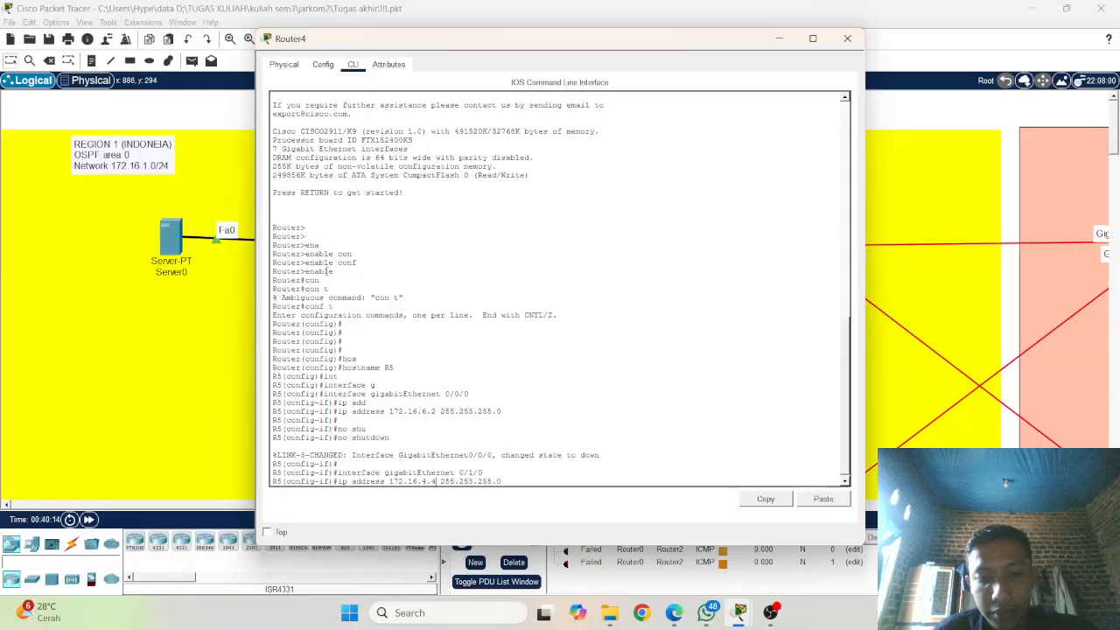
key(Return)
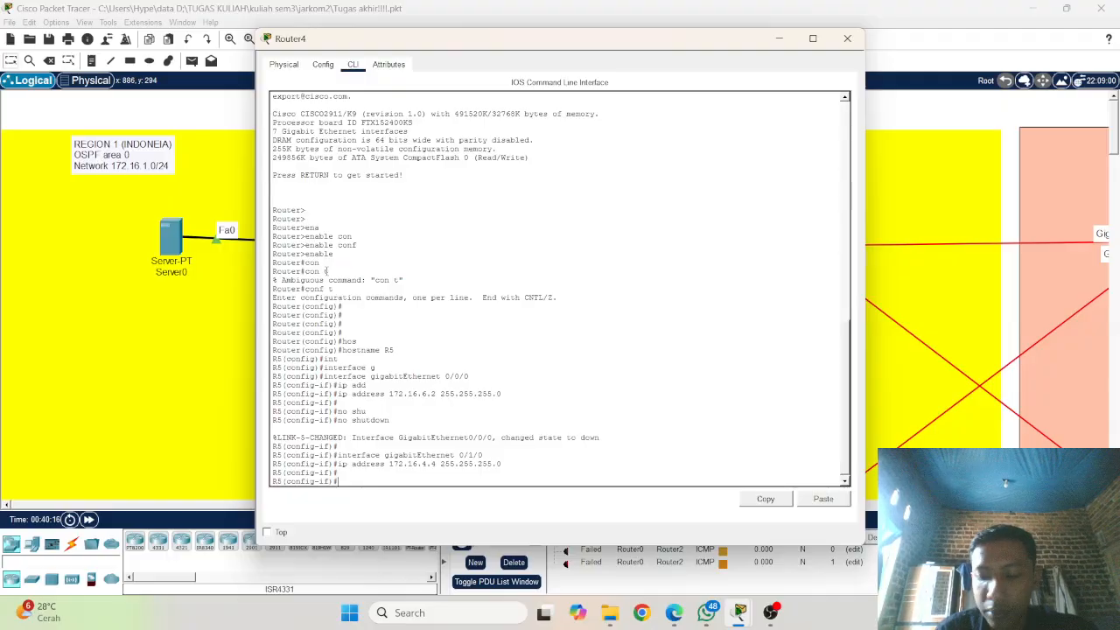
Step: Enable R5's gigabitEthernet 0/1/0 interface with no shutdown
key(Up)
key(Up)
key(Up)
key(Up)
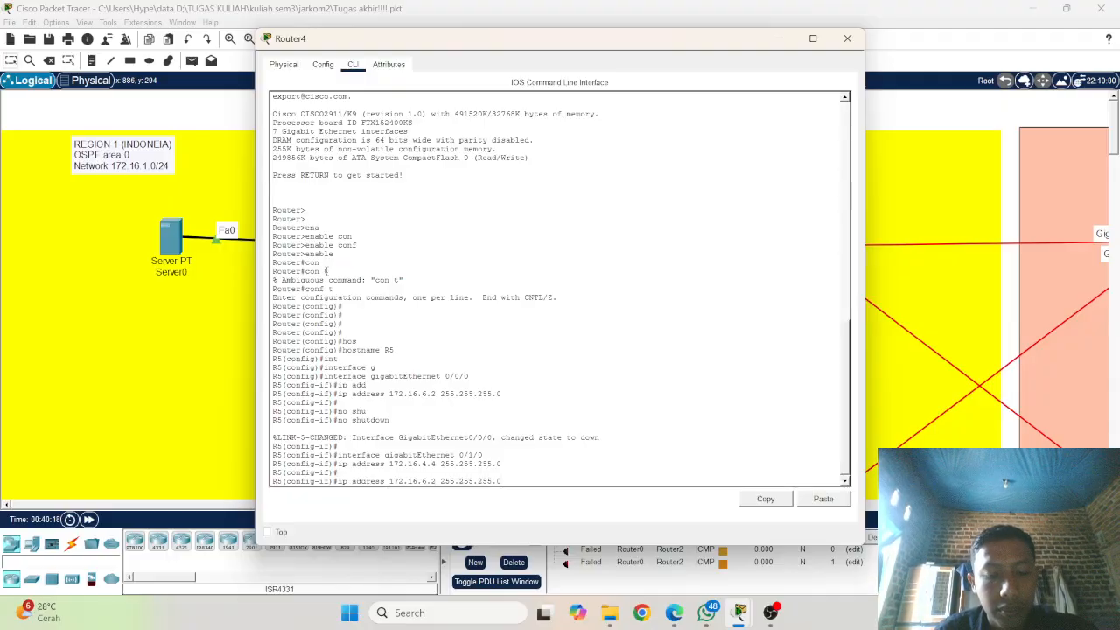
key(Up)
key(Up)
key(Up)
key(Up)
key(Up)
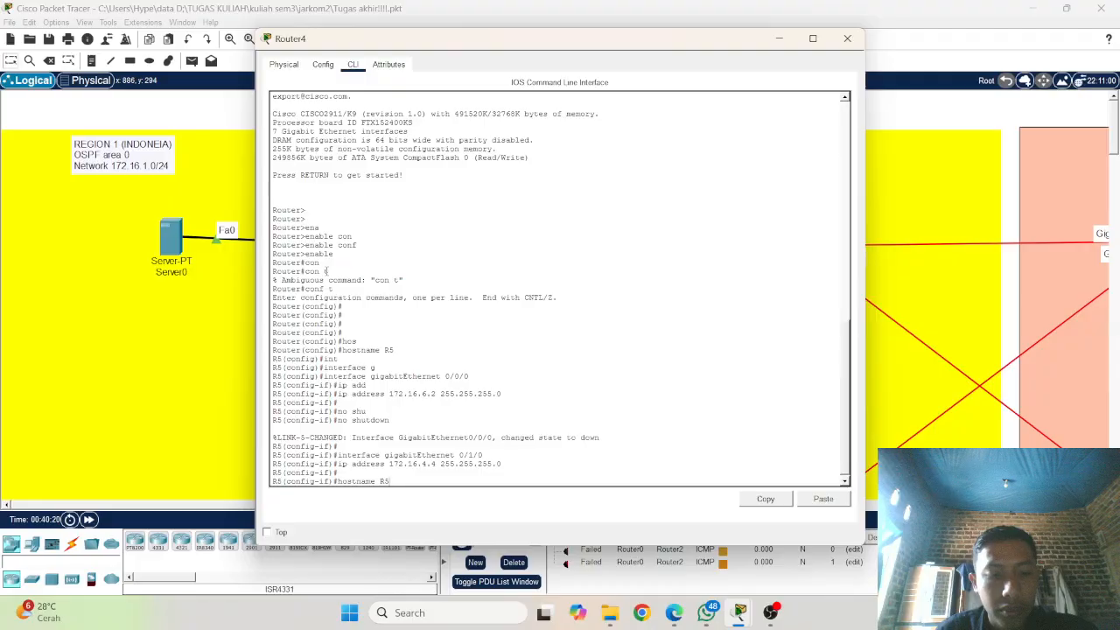
key(Down)
key(Down)
key(Down)
key(Down)
key(Down)
key(Down)
key(Down)
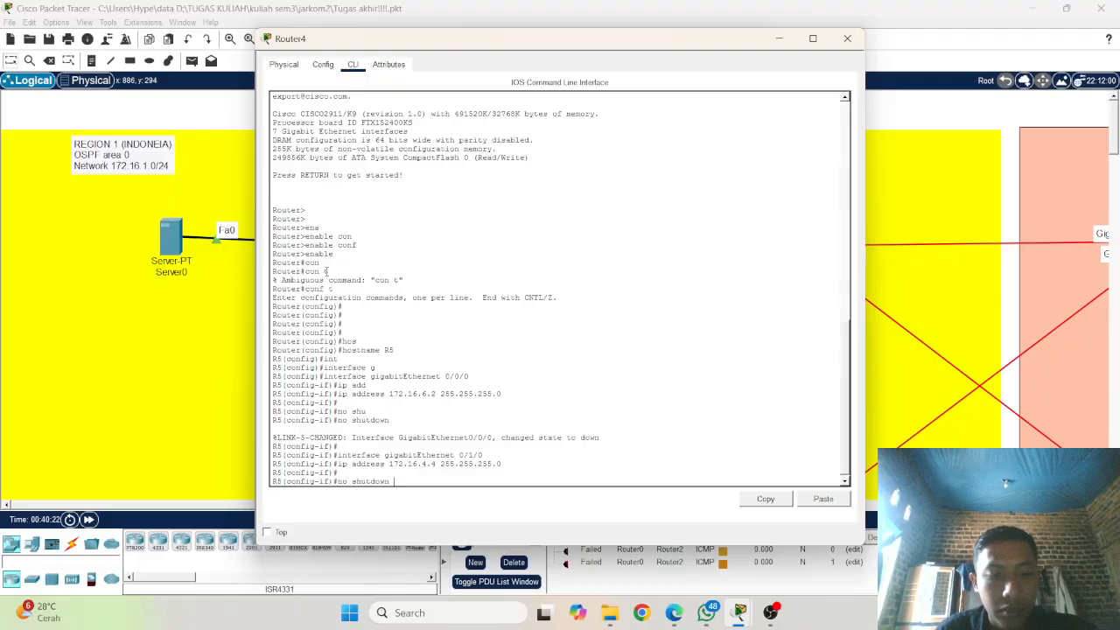
key(Return)
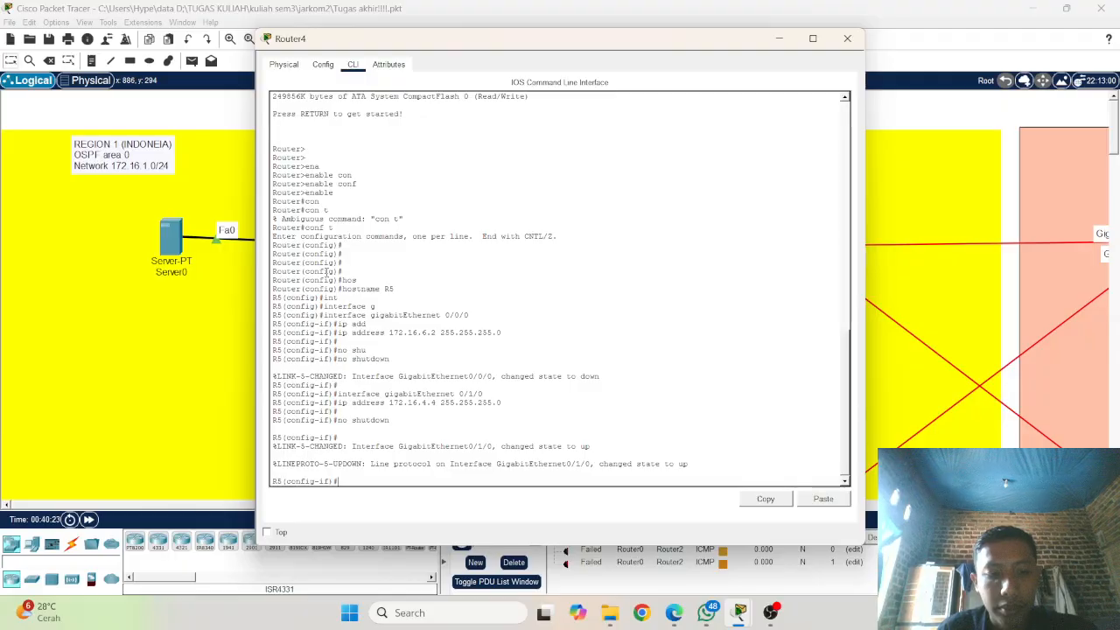
Step: Check Router4's links in the topology and enter interface configuration mode for gigabitEthernet 0/2/0 on R5
key(Up)
key(Up)
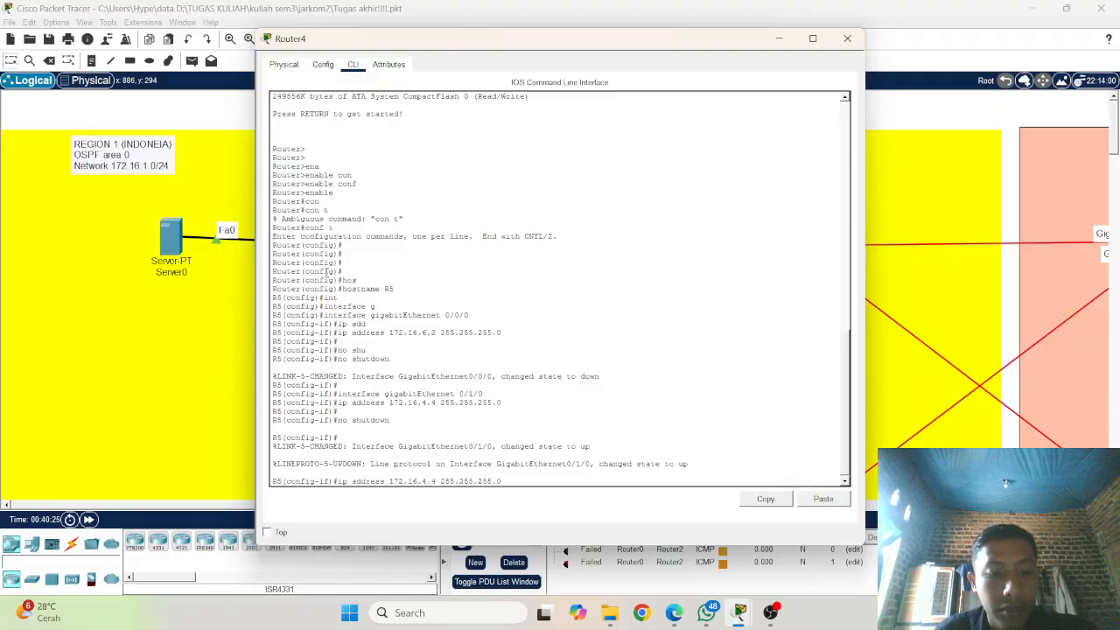
key(Up)
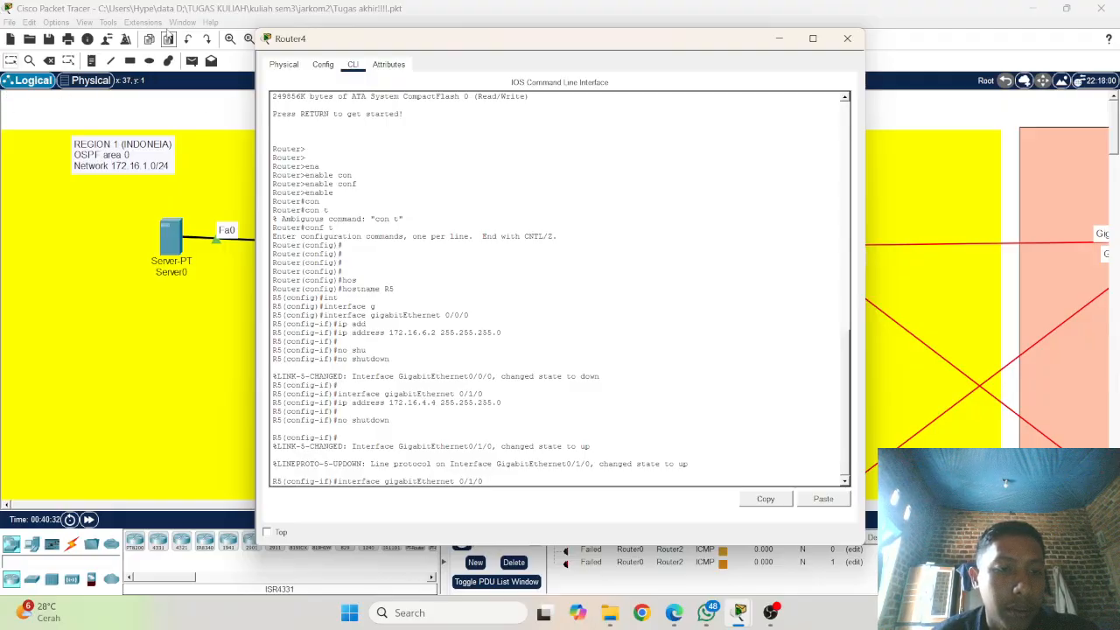
click(169, 340)
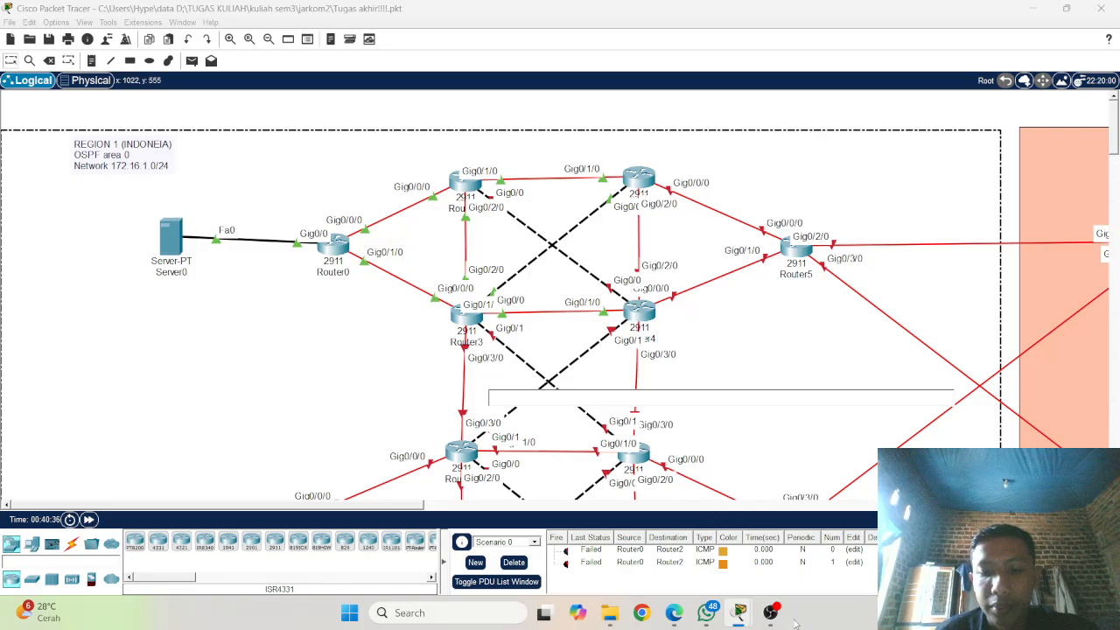
click(645, 309)
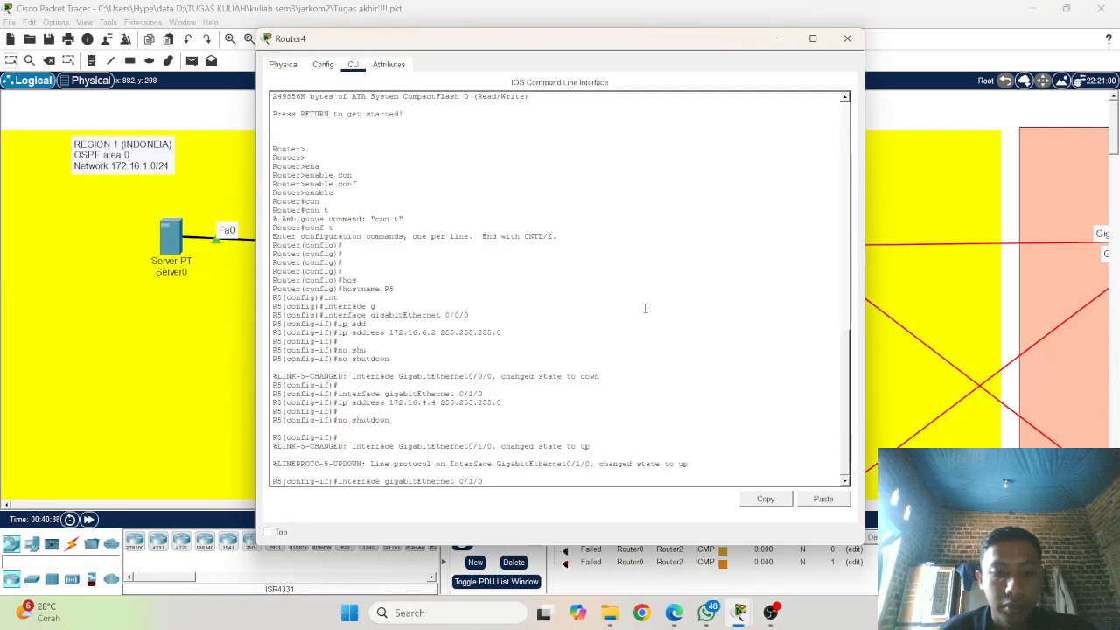
text(2/0)
key(Return)
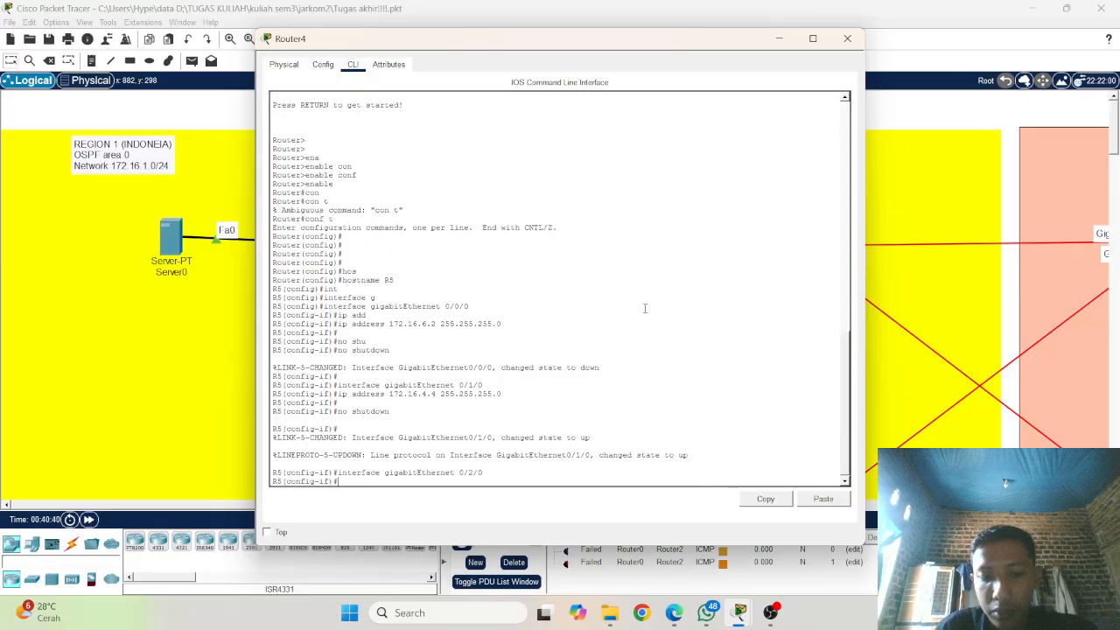
key(Return)
Step: Assign IP address 172.16.3.3 with subnet mask 255.255.255.0 to R5's gigabitEthernet 0/2/0 interface
key(Up)
key(Up)
key(Up)
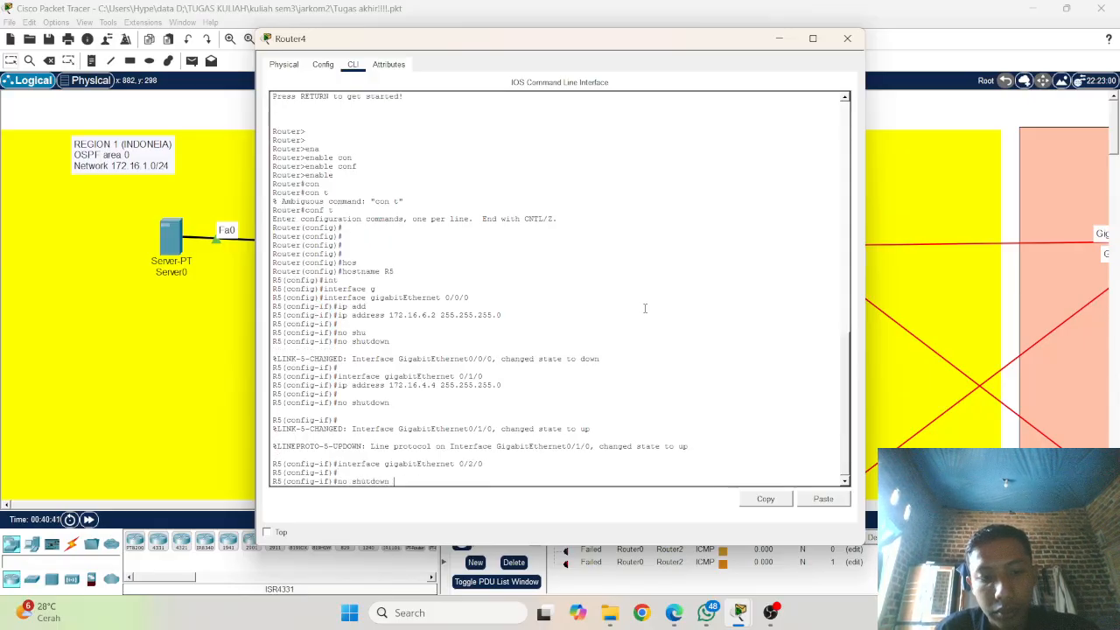
key(Left)
key(Left)
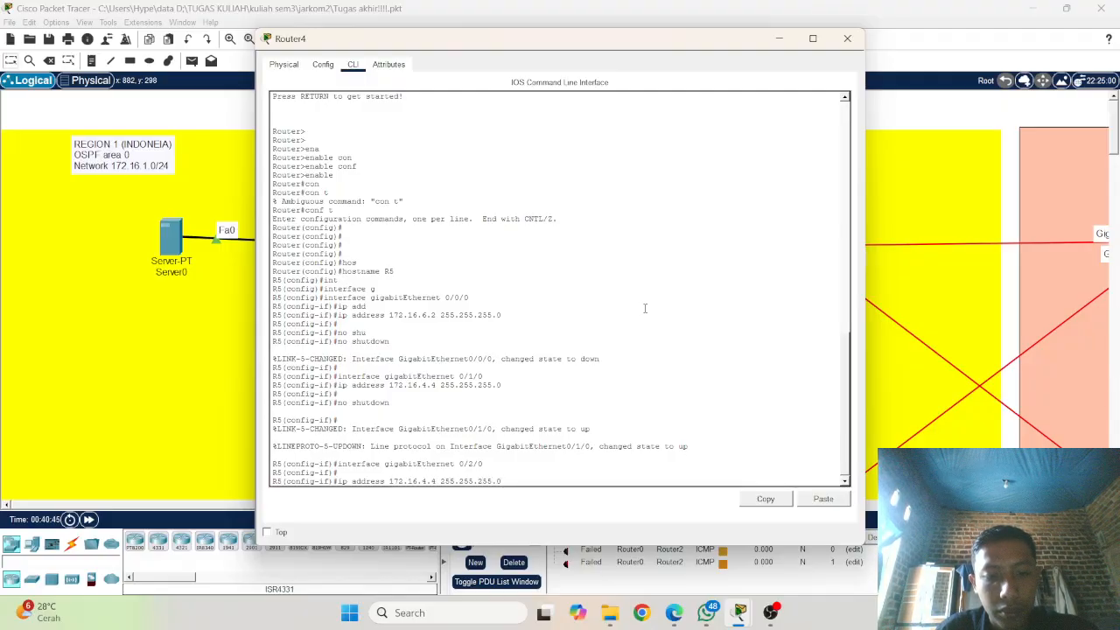
key(Left)
key(Left)
key(Left)
key(Left)
key(Left)
key(Left)
key(Left)
key(Left)
key(Left)
key(Left)
key(Left)
key(Left)
key(BackSpace)
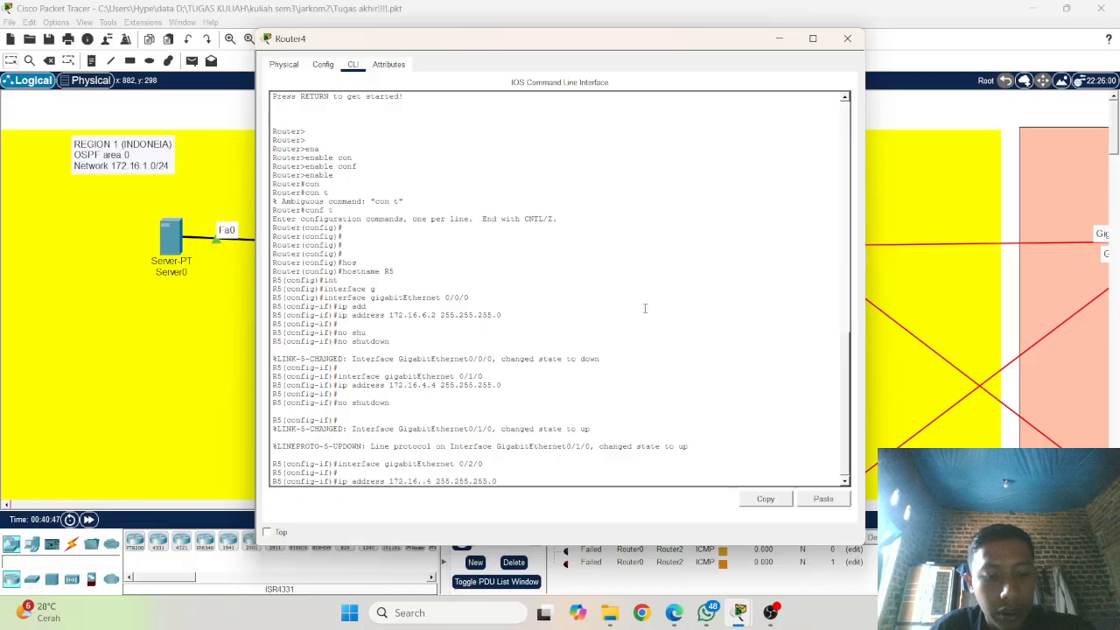
text(3)
key(Right)
key(Right)
key(BackSpace)
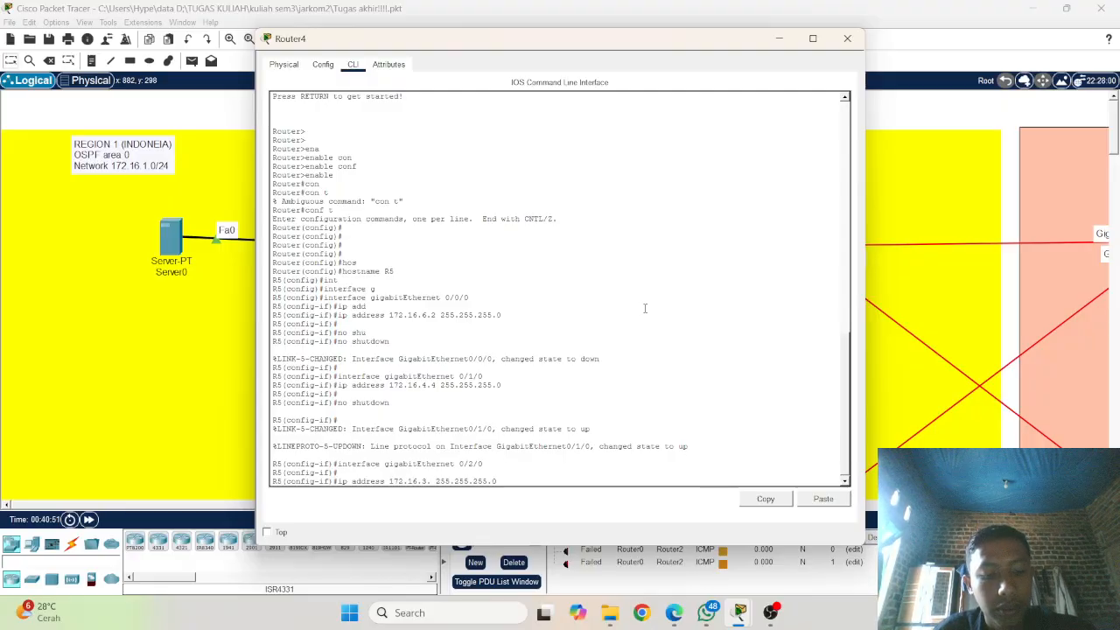
text(3)
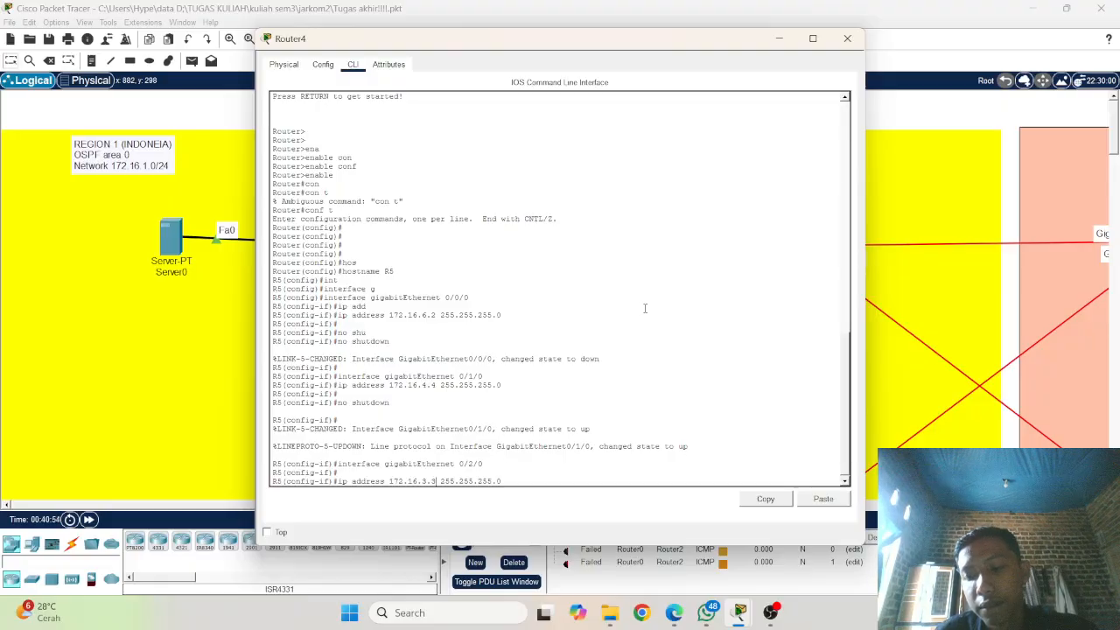
key(Return)
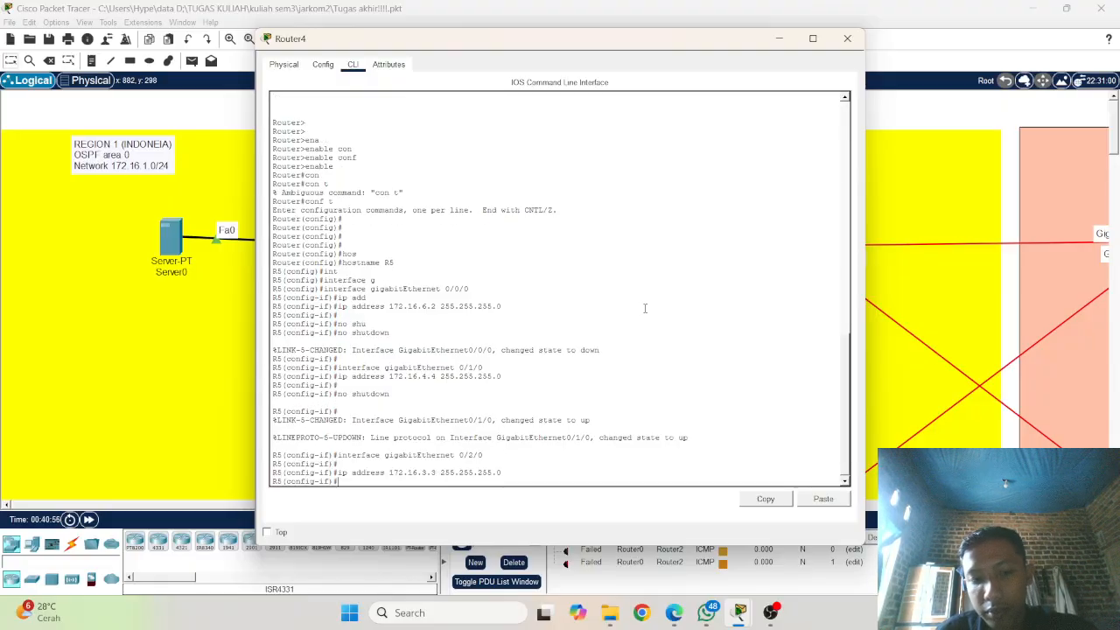
Step: Enable R5's gigabitEthernet 0/2/0 interface with no shutdown
text(n)
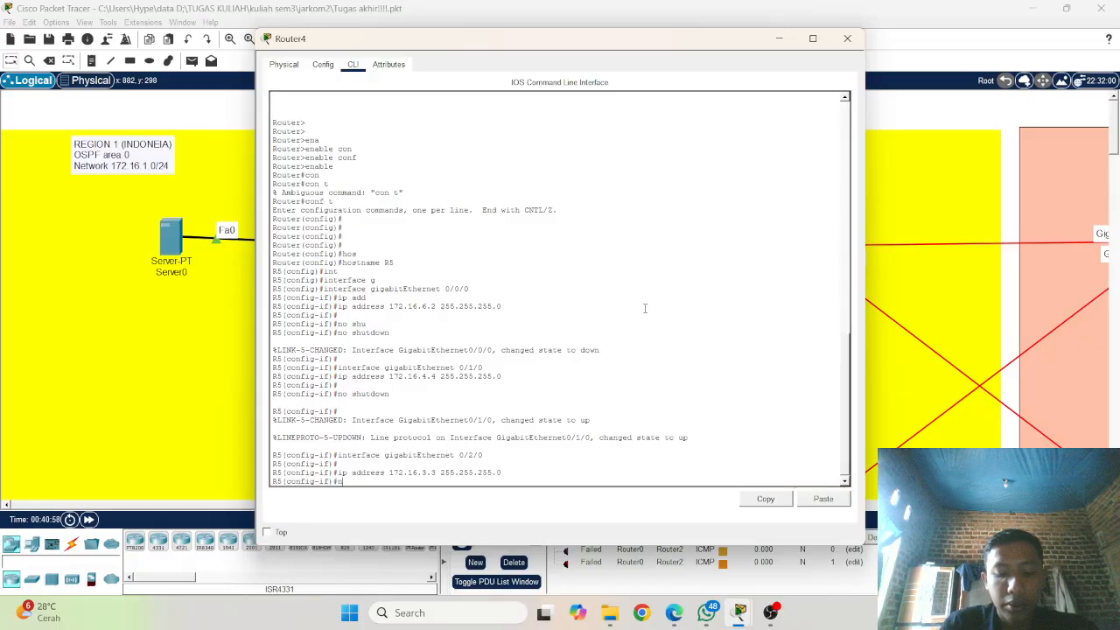
text(o shu)
key(Tab)
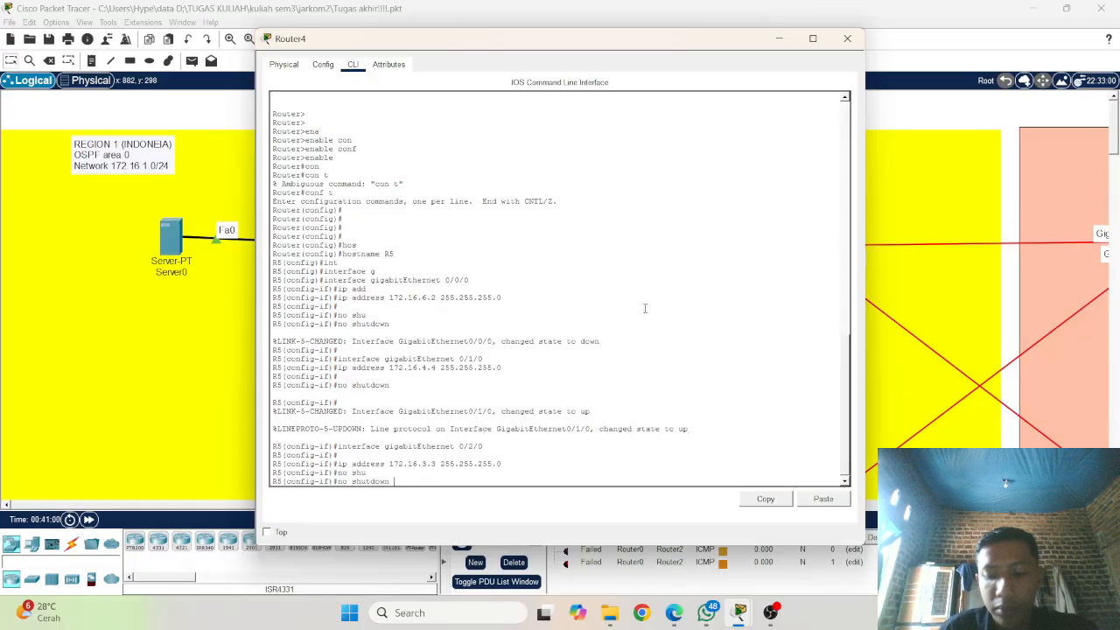
key(Return)
Step: Enter interface configuration mode for gigabitEthernet 0/0 on R5
key(Up)
key(Up)
key(Up)
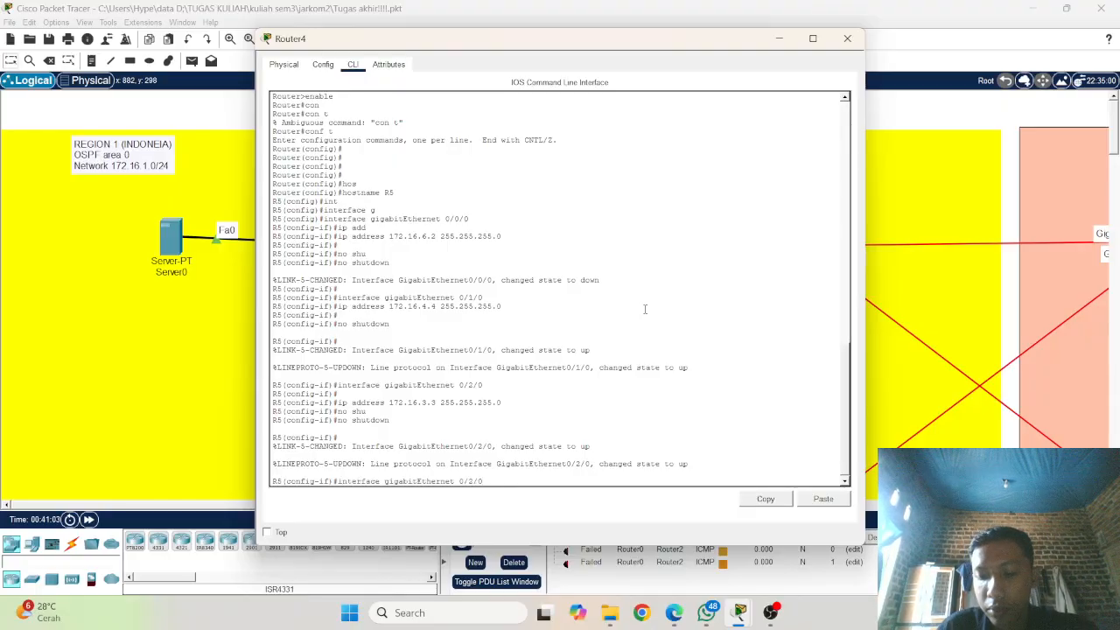
key(BackSpace)
key(BackSpace)
text(0)
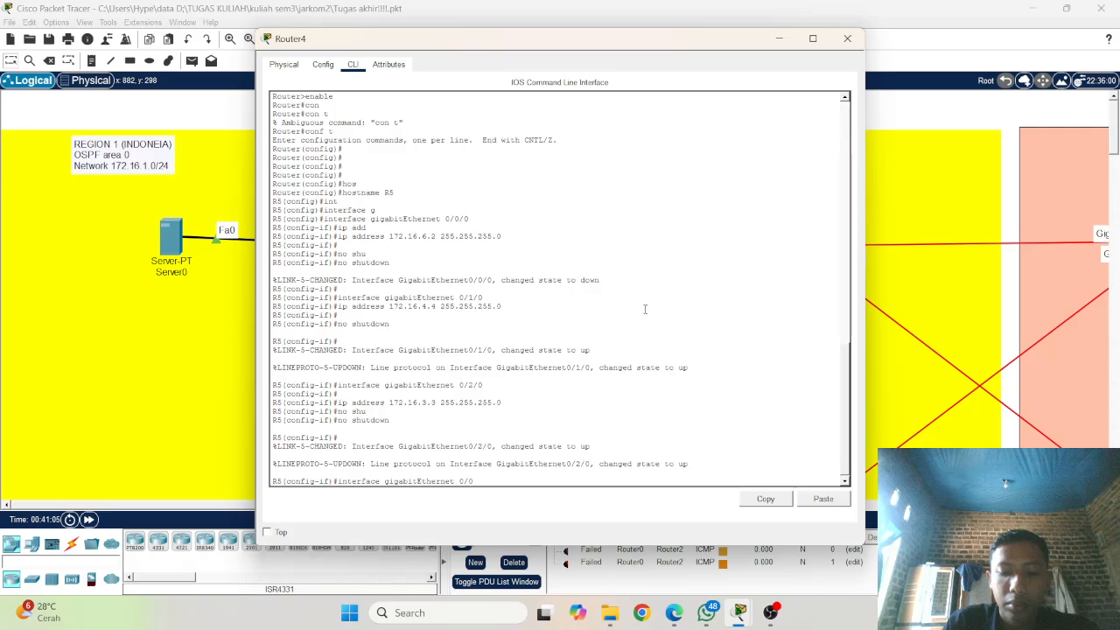
key(Return)
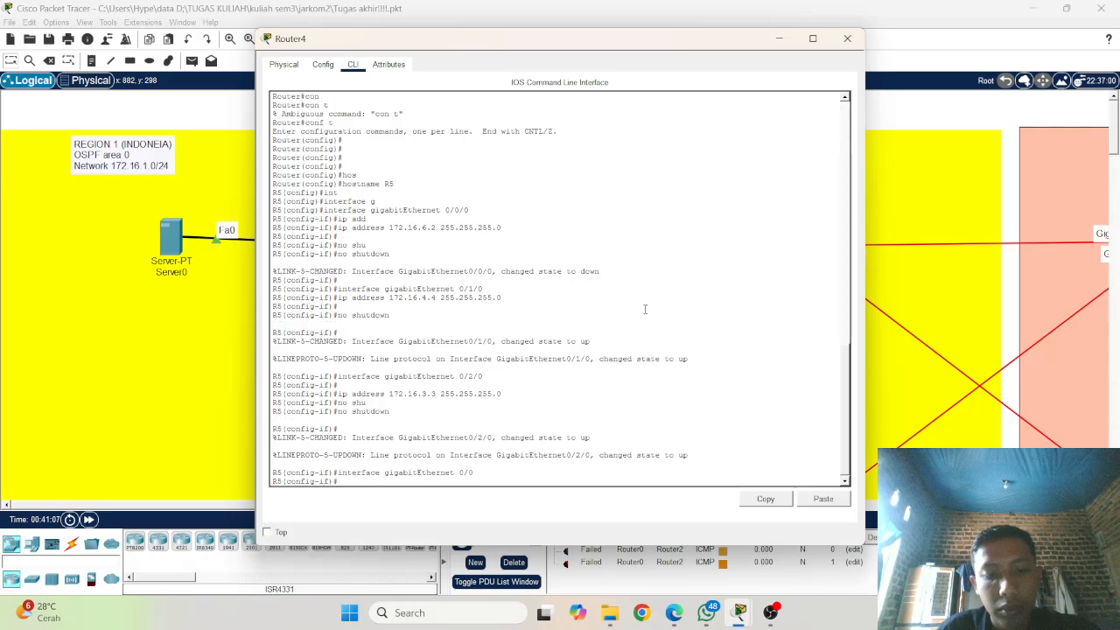
Step: Assign IP address 172.16.2.4 with subnet mask 255.255.255.0 to R5's gigabitEthernet 0/0 interface
key(Up)
key(Up)
key(Up)
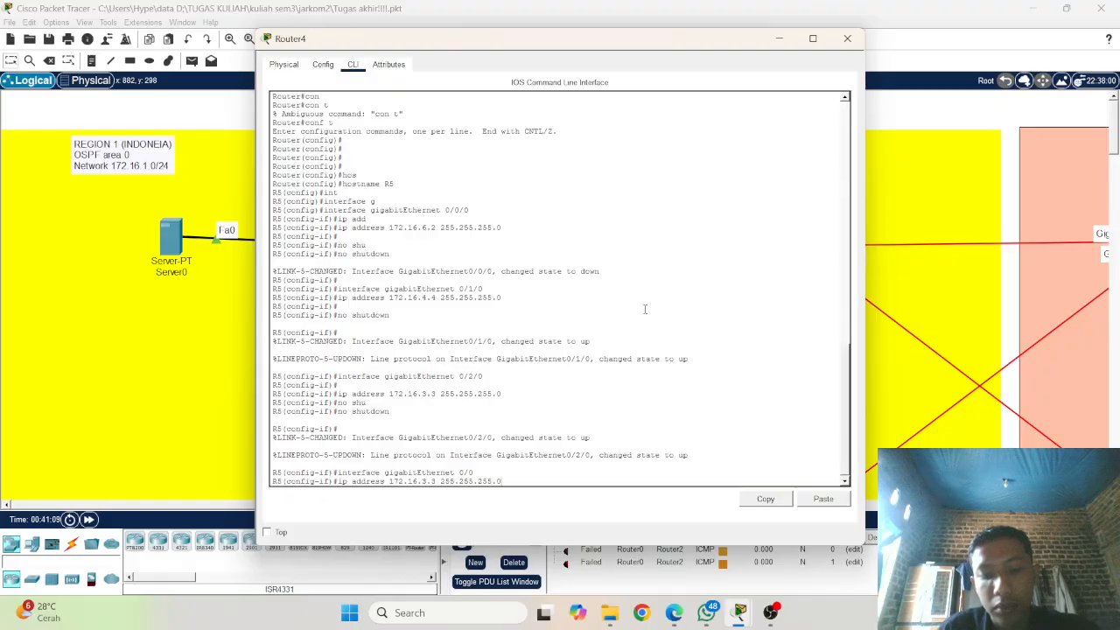
key(Left)
key(Left)
key(Left)
key(Left)
key(Left)
key(Left)
key(Left)
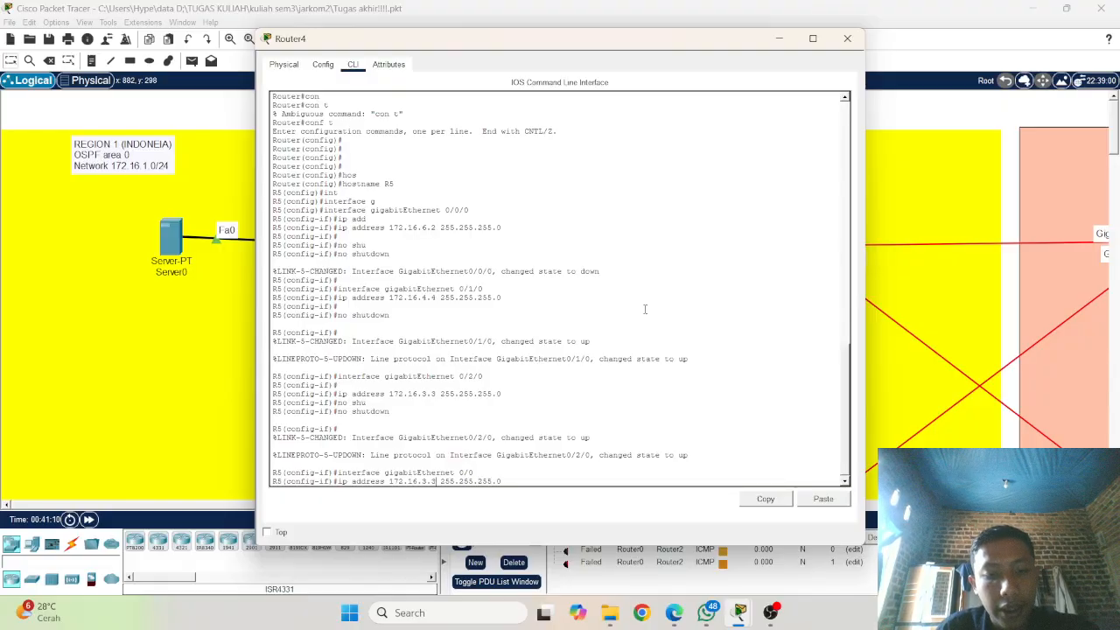
key(BackSpace)
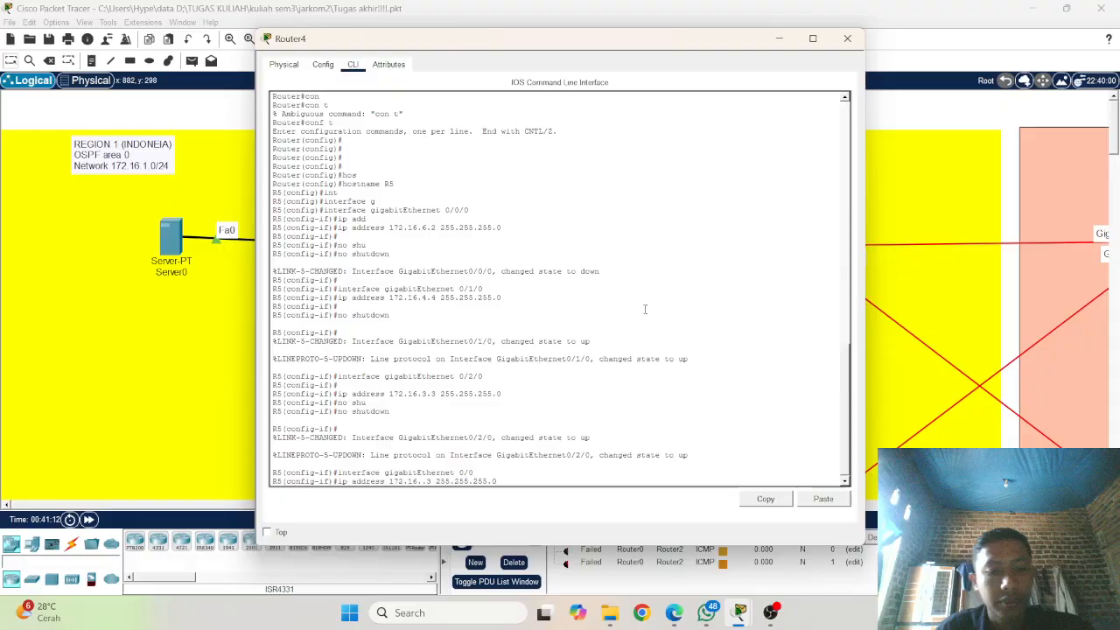
text(2)
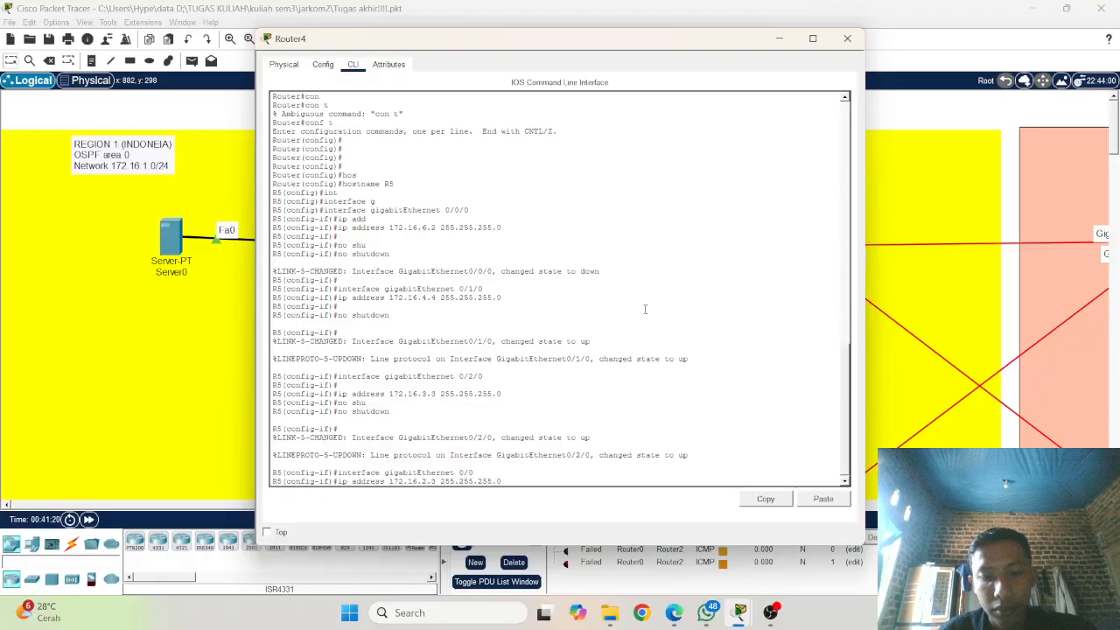
key(BackSpace)
text(4)
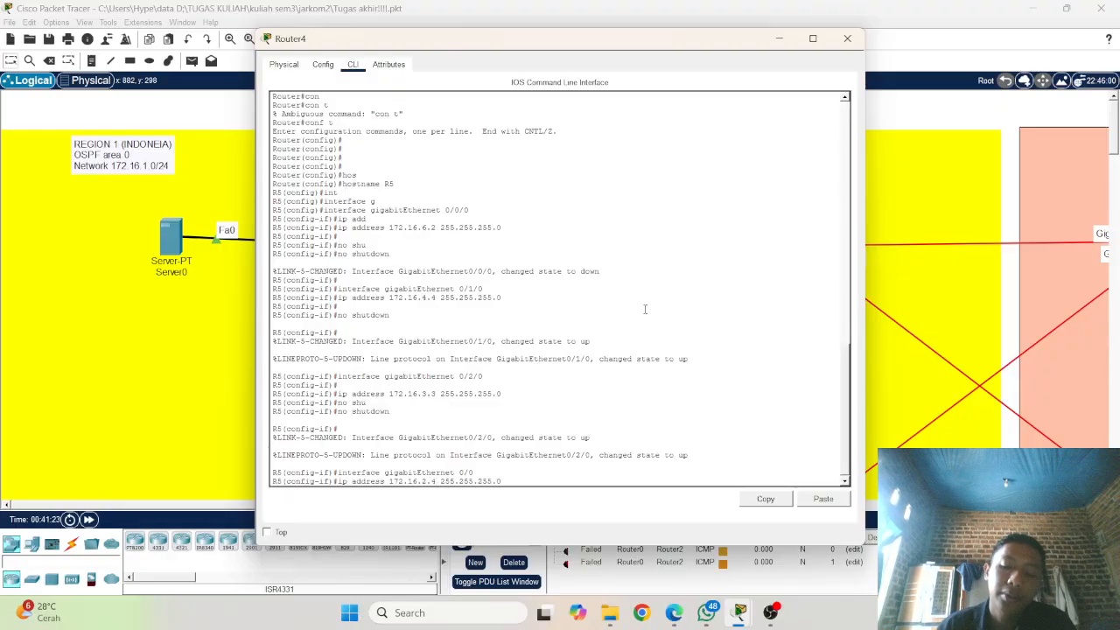
key(Return)
Step: Enable R5's gigabitEthernet 0/0 interface with no shutdown
text(no )
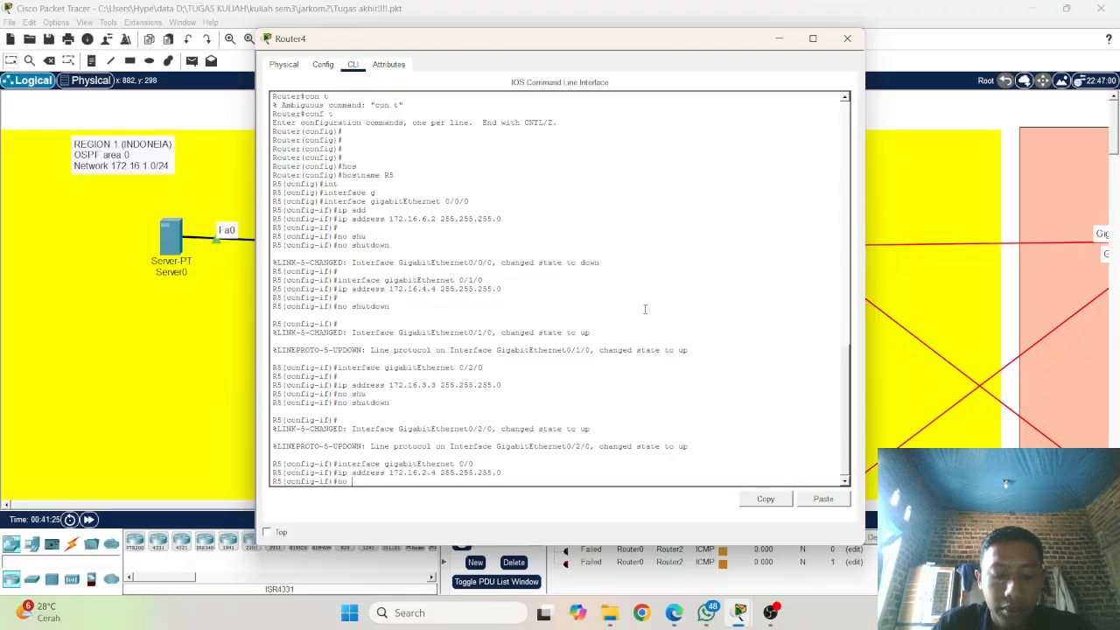
text(shu)
key(Tab)
key(Return)
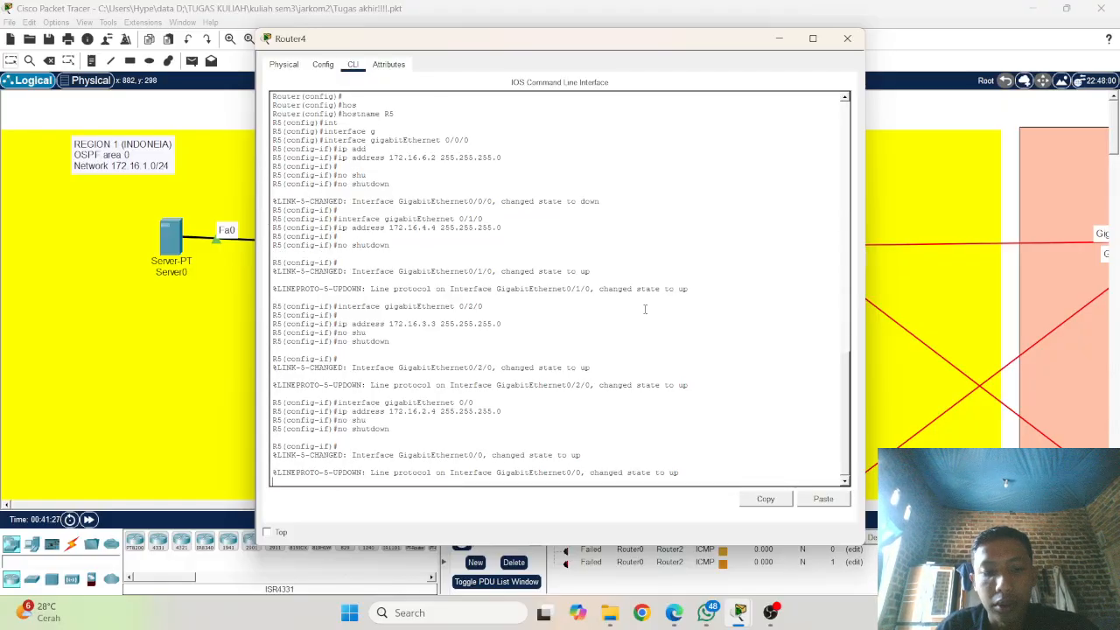
key(Return)
key(Return)
key(Return)
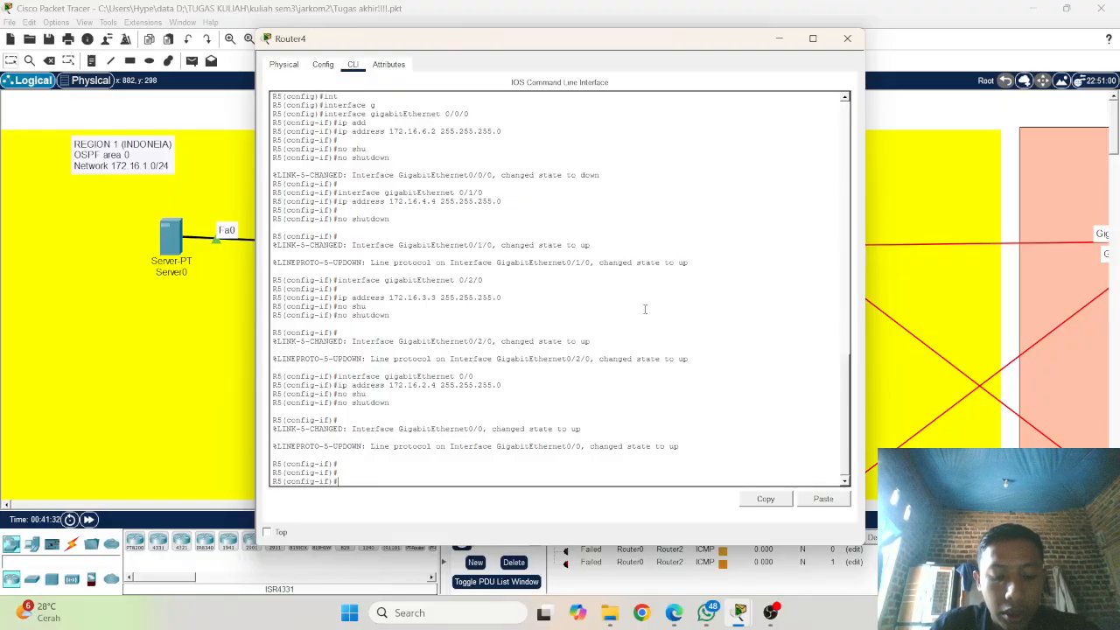
text(rou)
key(Tab)
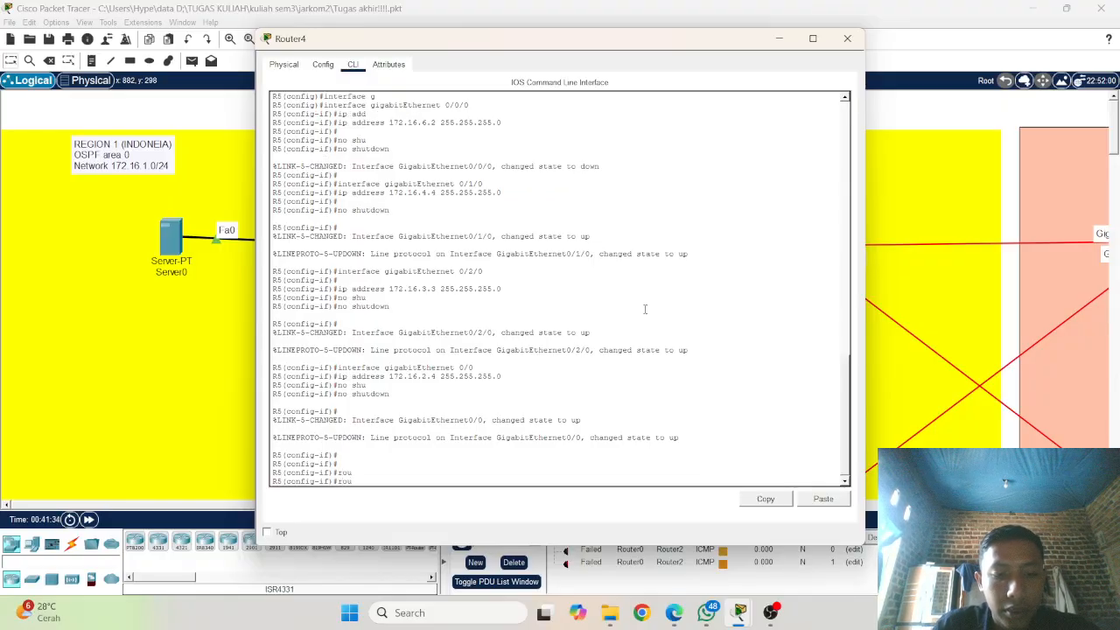
text(t)
key(Tab)
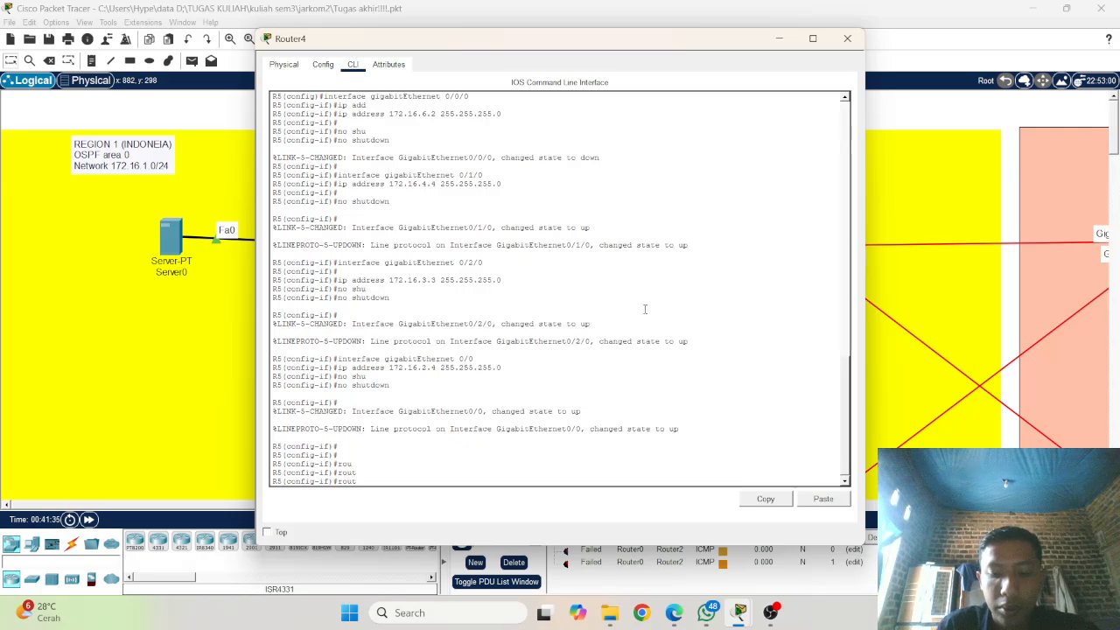
key(Tab)
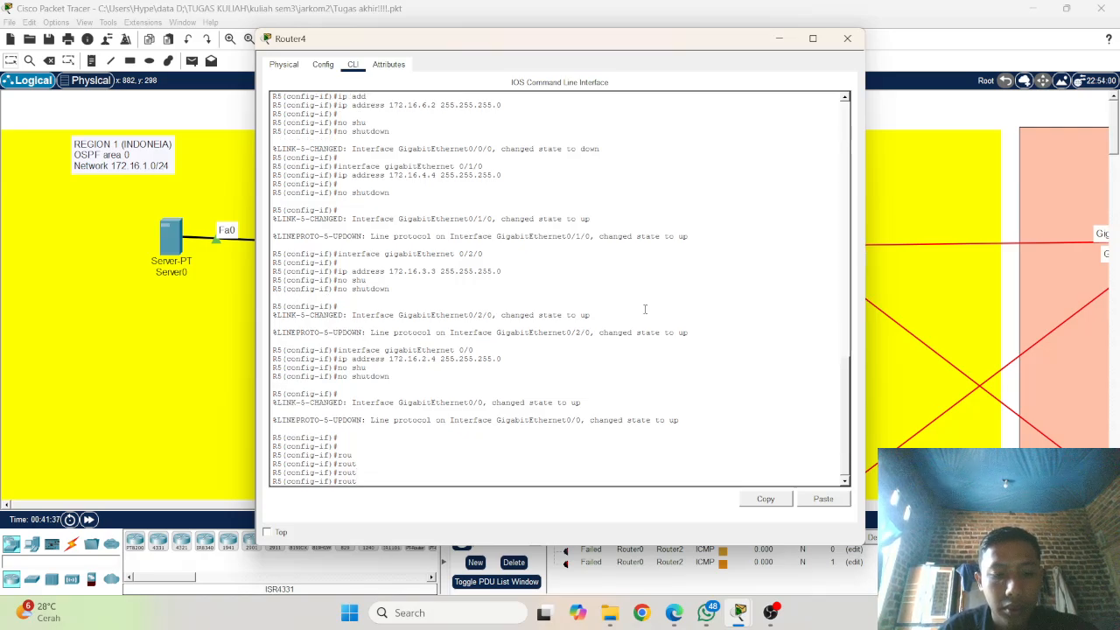
key(Tab)
key(BackSpace)
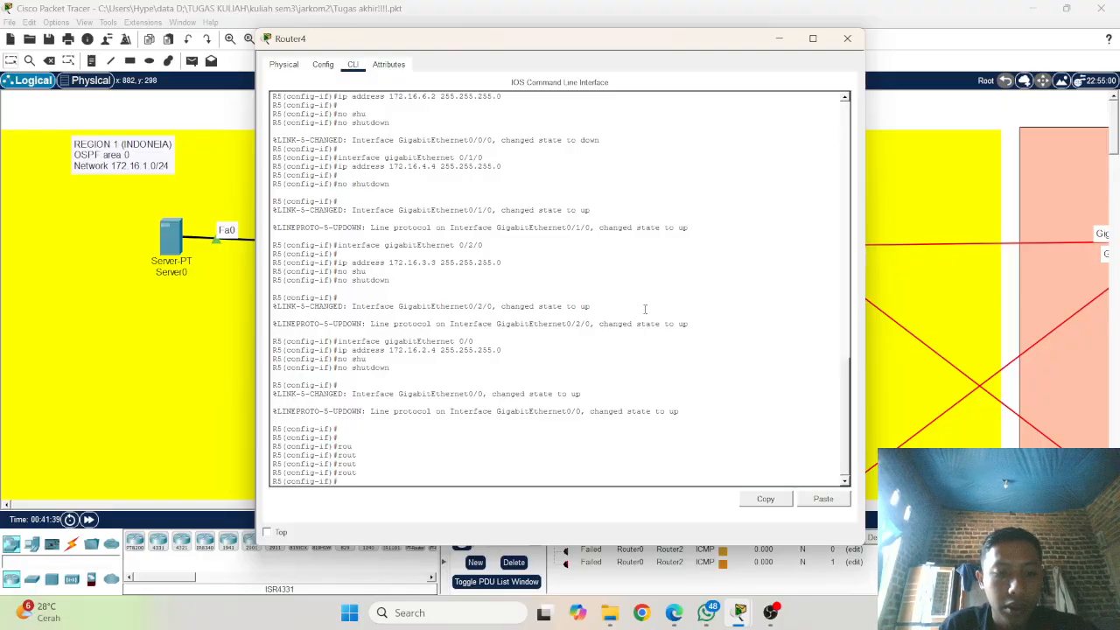
key(BackSpace)
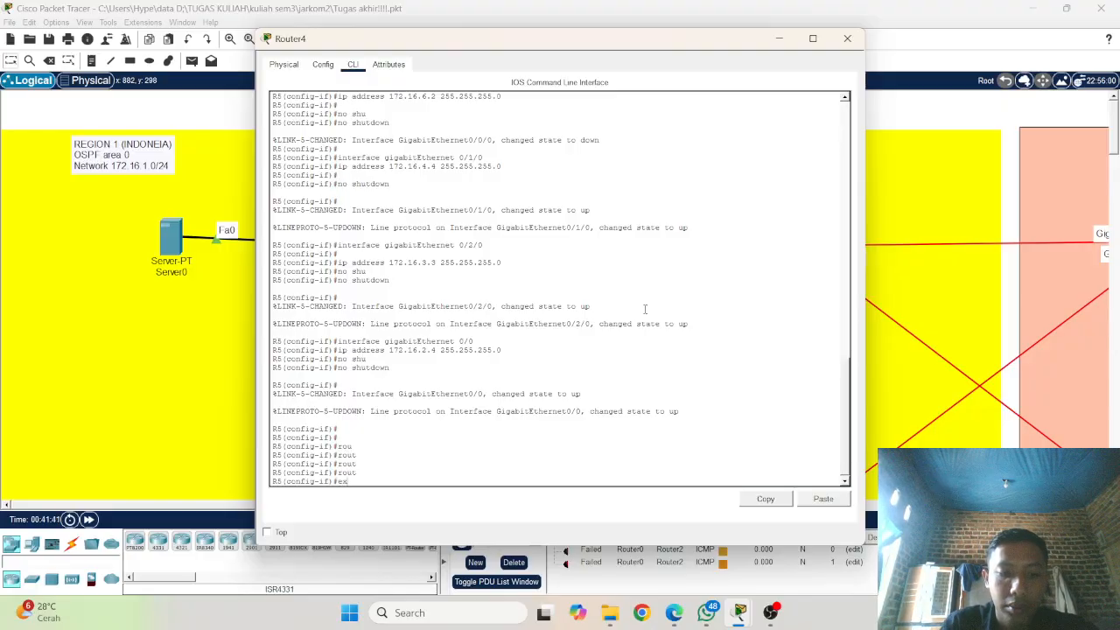
Step: Exit interface configuration mode and start OSPF routing process 1 on R5
key(Tab)
key(Return)
text(ro)
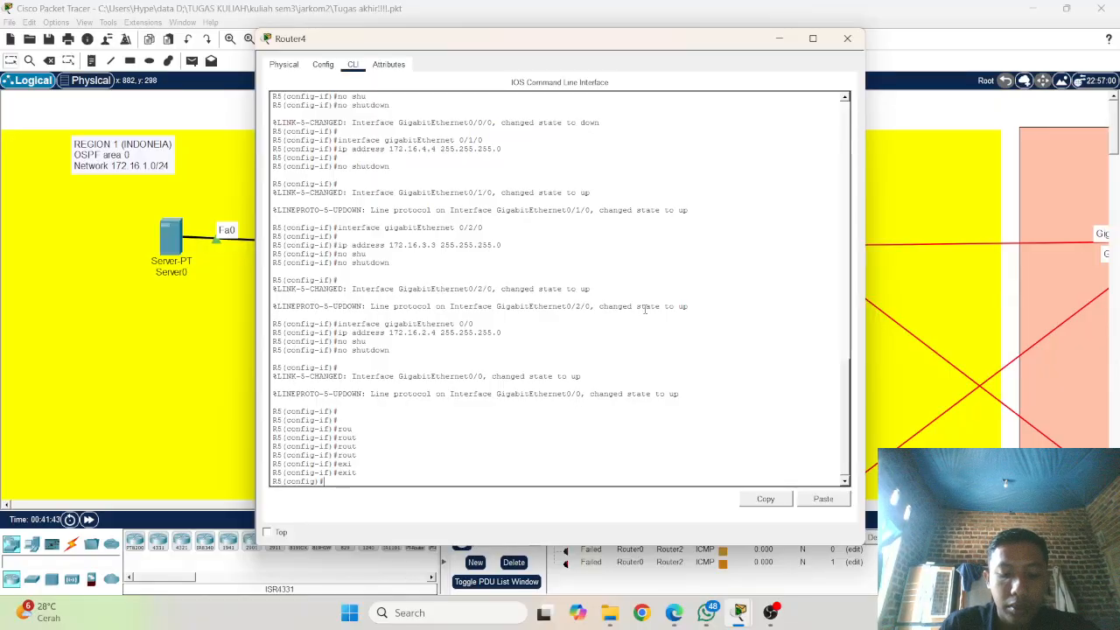
text(ut)
key(Tab)
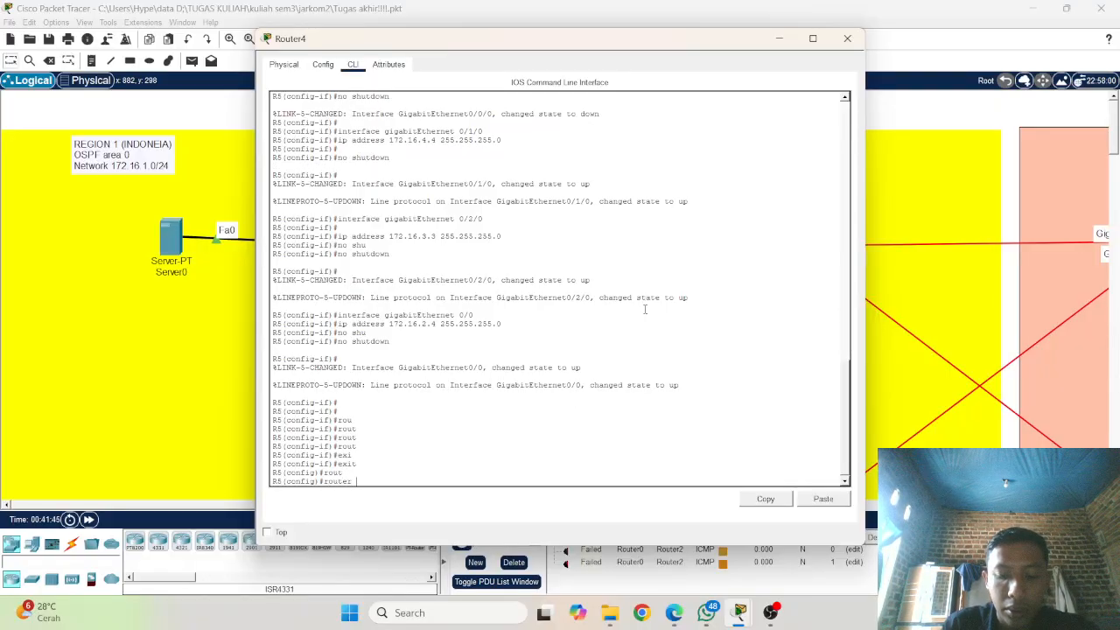
text(os)
key(Tab)
text(1)
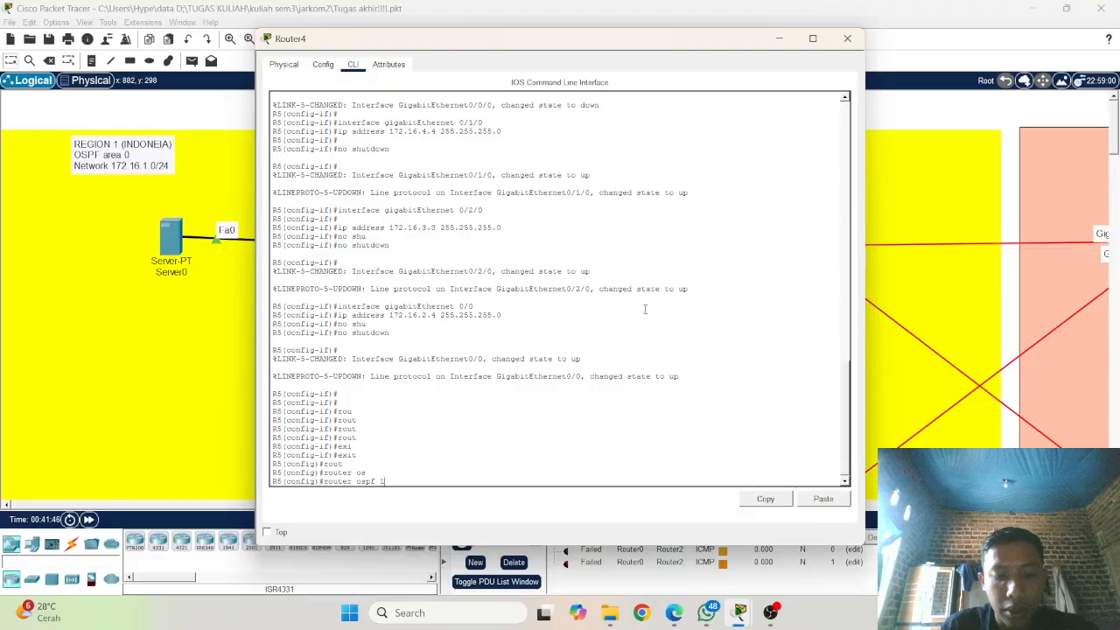
key(Return)
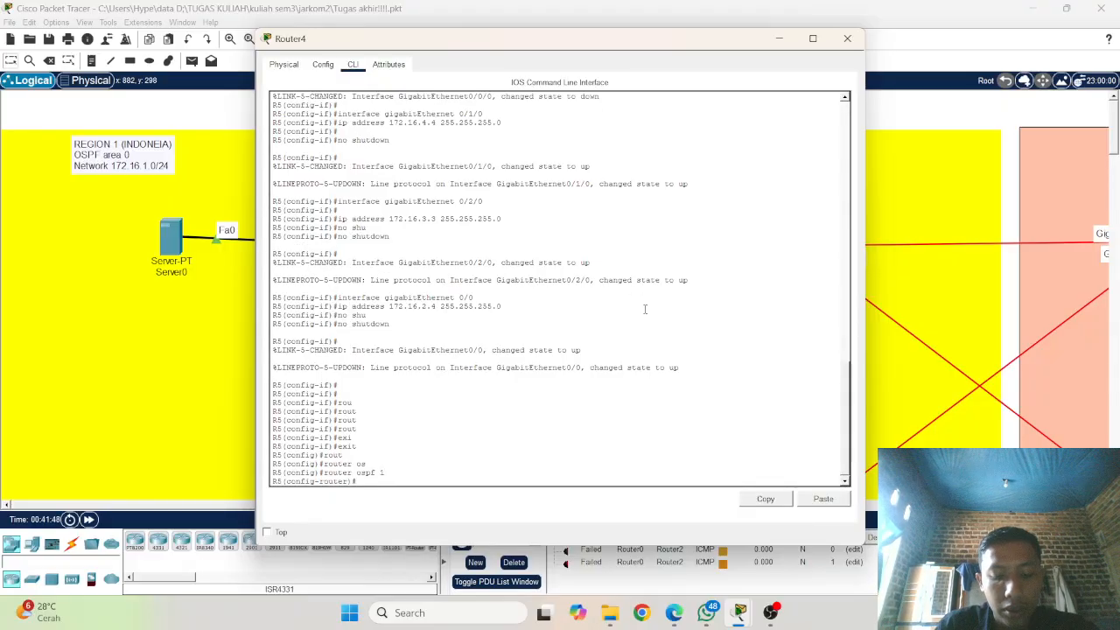
Step: Set R5's OSPF router ID to 1.1.1.5
text(rou)
key(Tab)
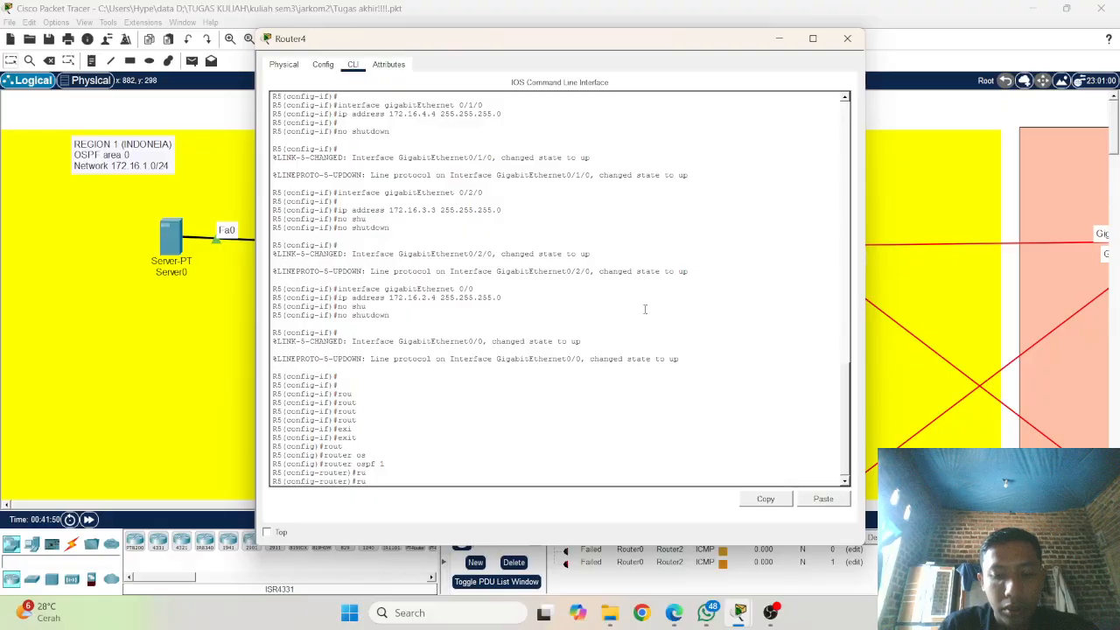
key(BackSpace)
text(o)
key(Tab)
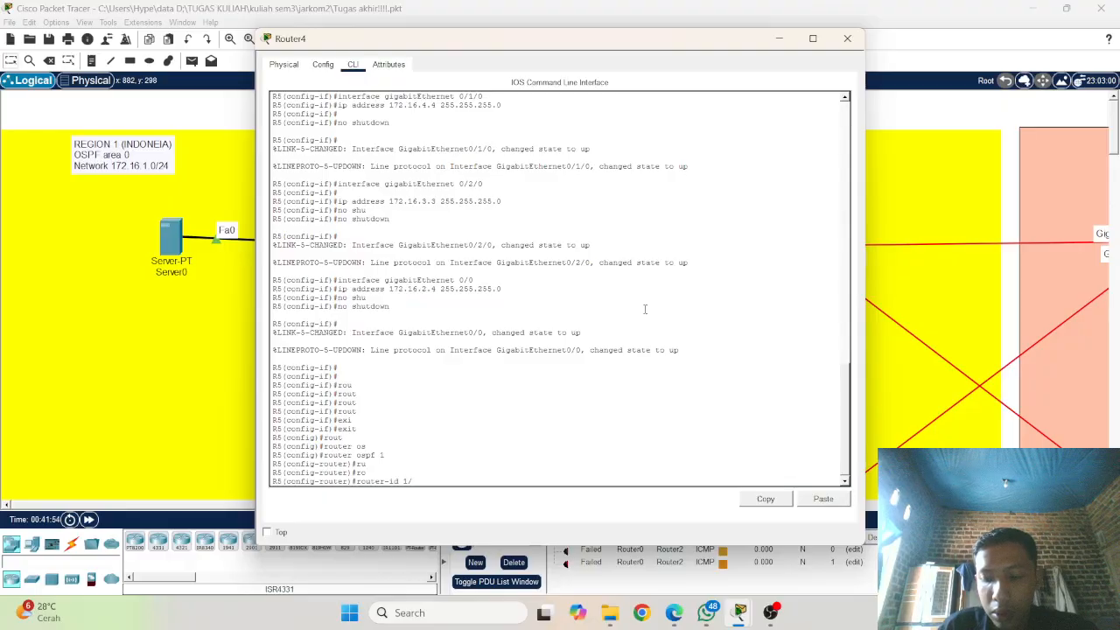
text(1.1.1.)
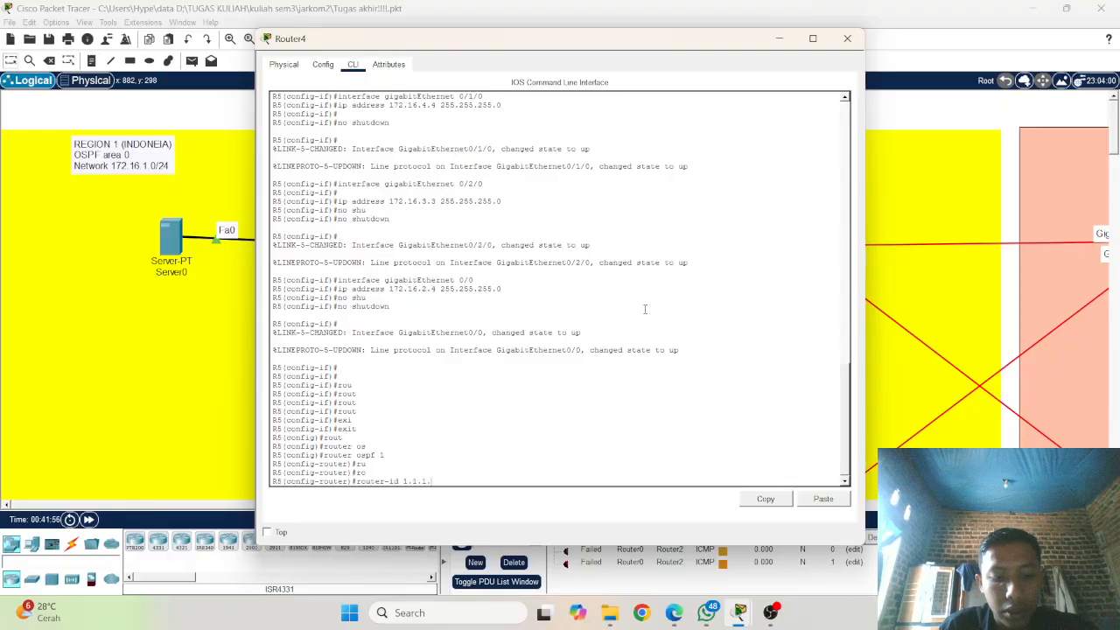
text(5)
key(Return)
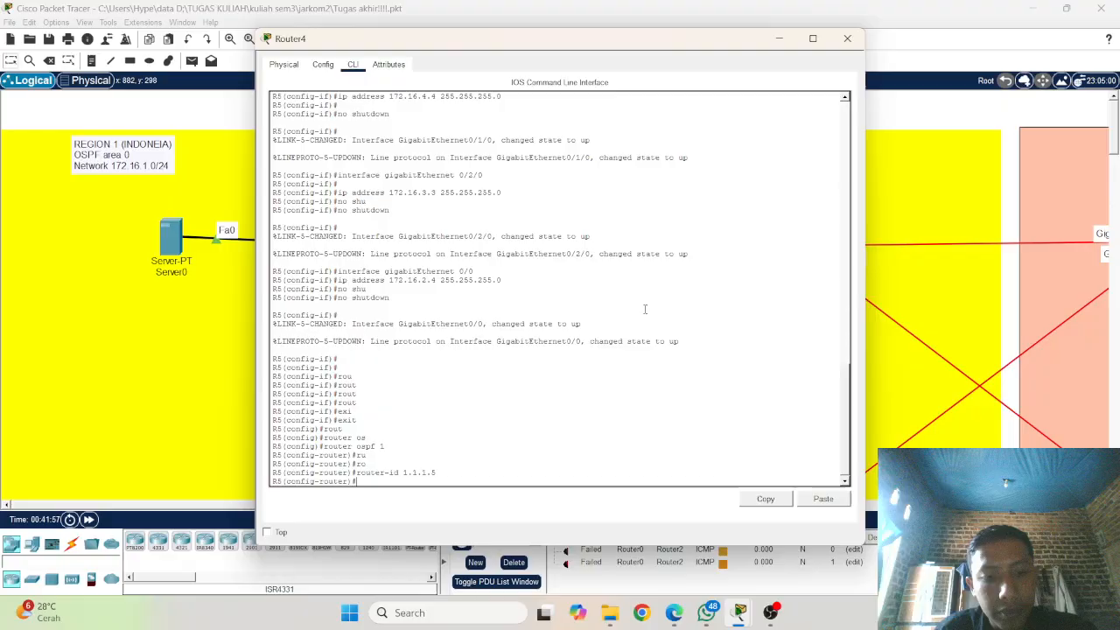
Step: Turn on logging of OSPF adjacency changes on R5 with log-adjacency-changes
text(lo)
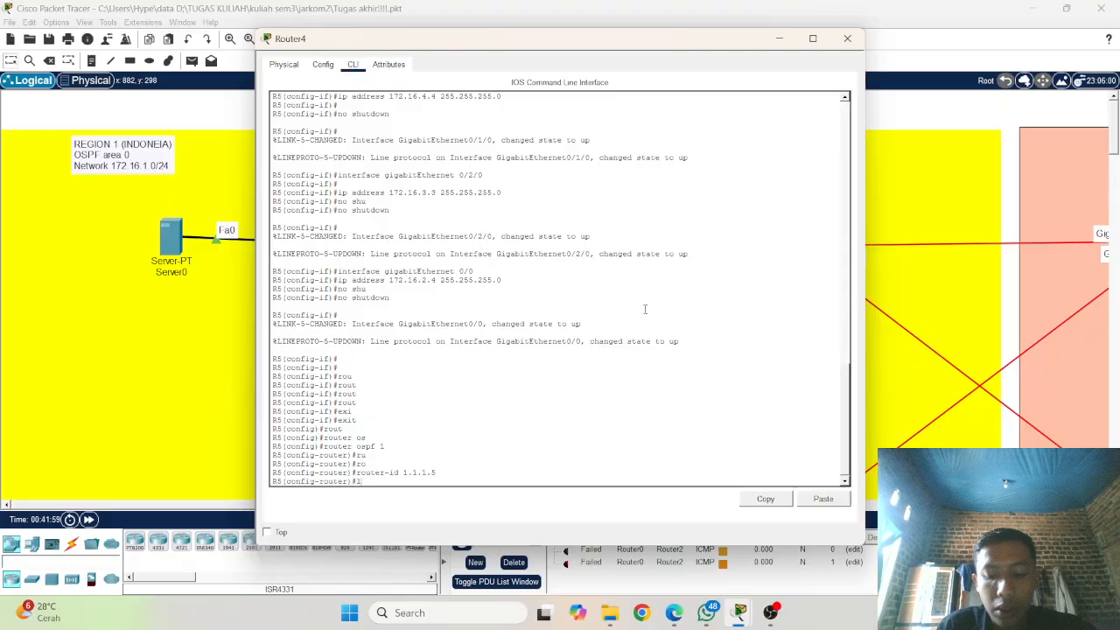
key(Tab)
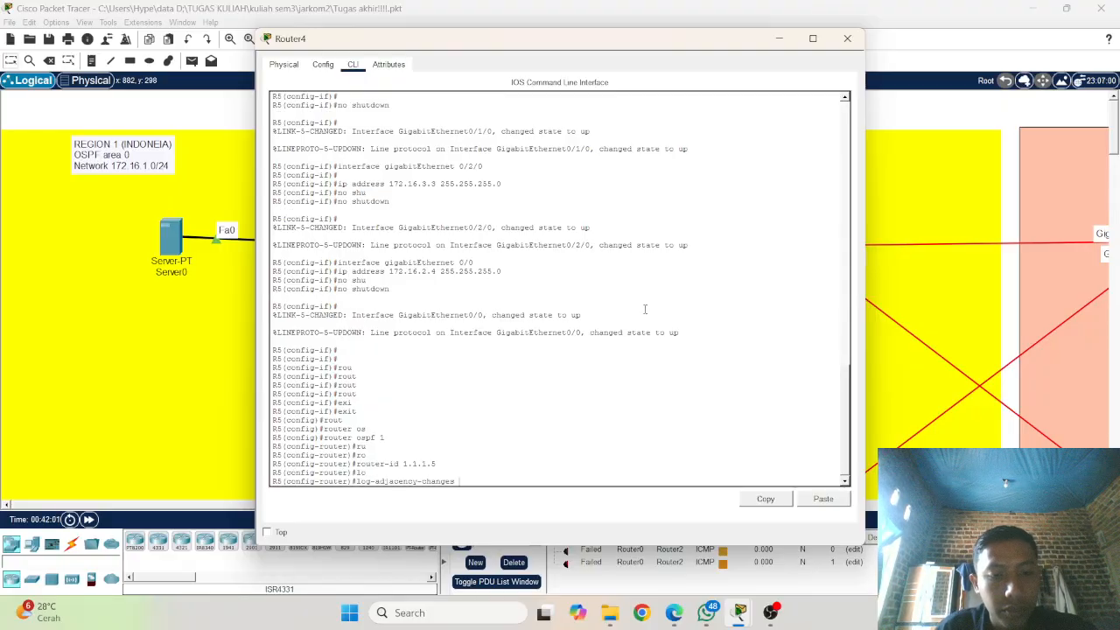
key(Return)
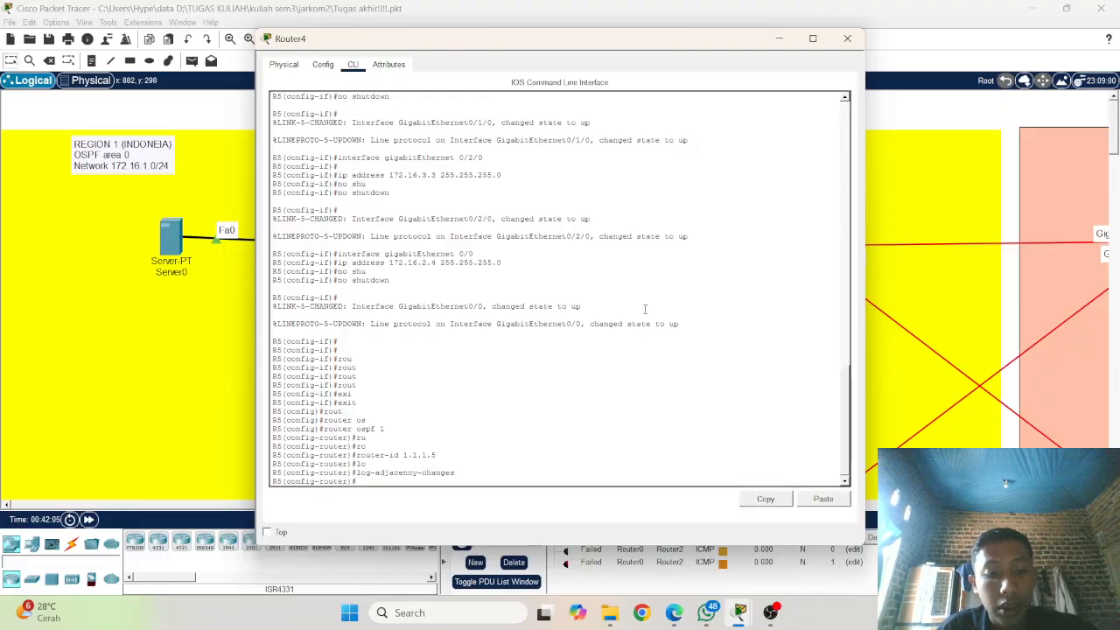
Step: Add the OSPF statement network 172.16.2.0 255.255.255.0 area 0 on R5
text(net)
key(Tab)
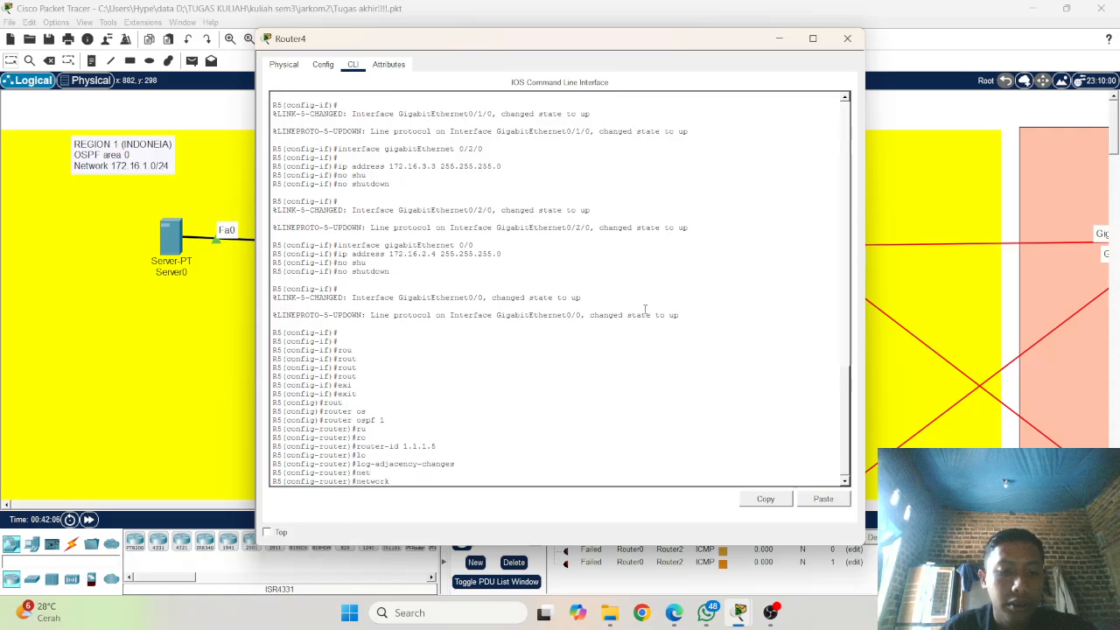
text(172.1)
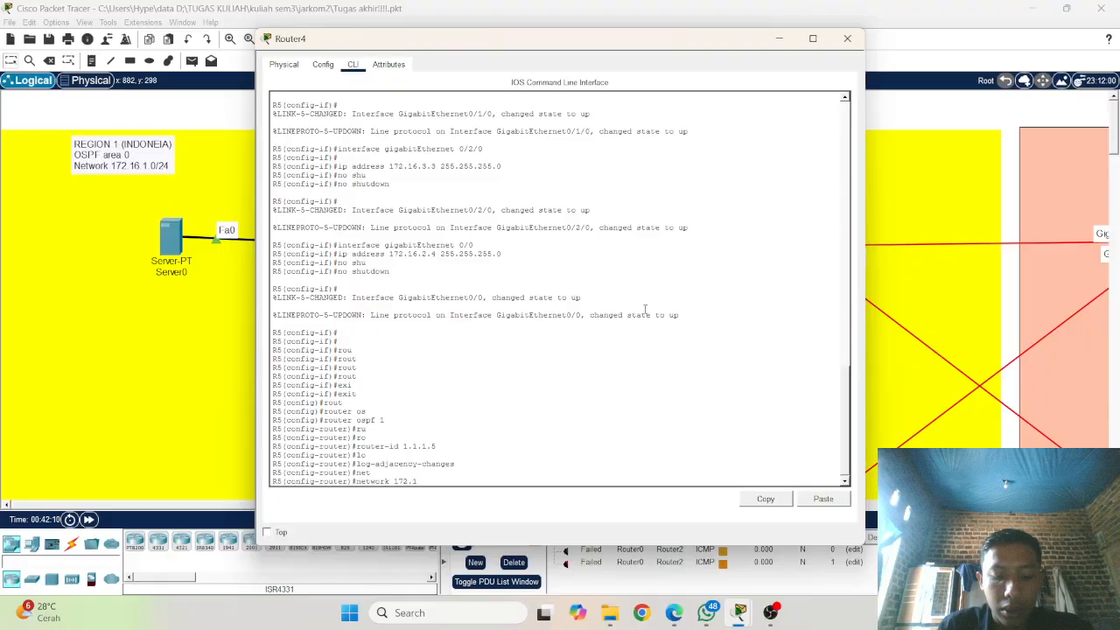
text(6.)
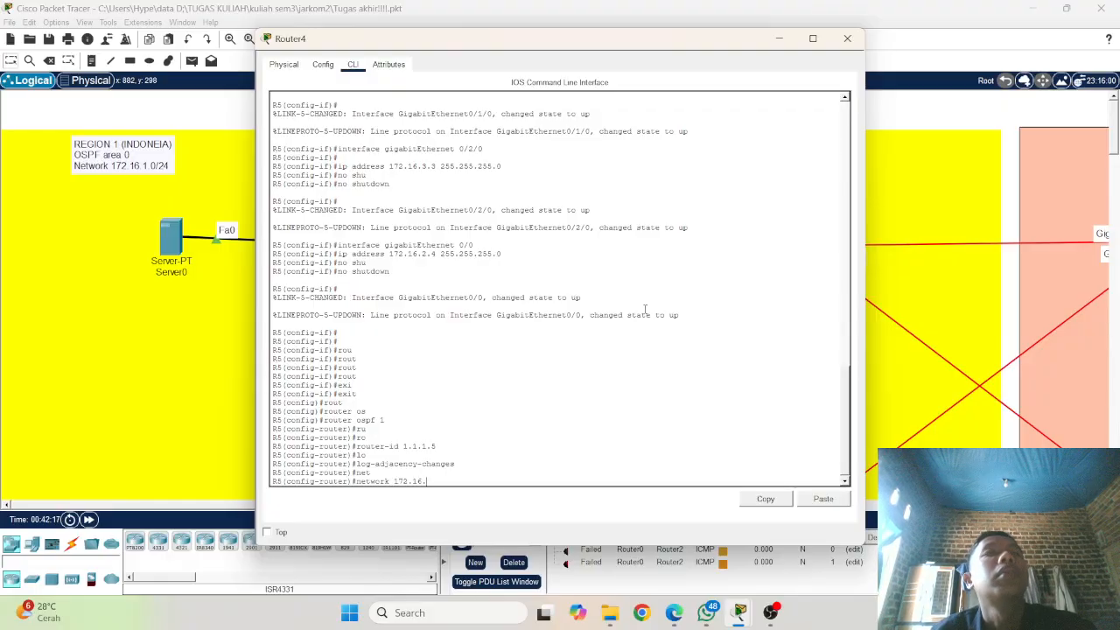
text(2)
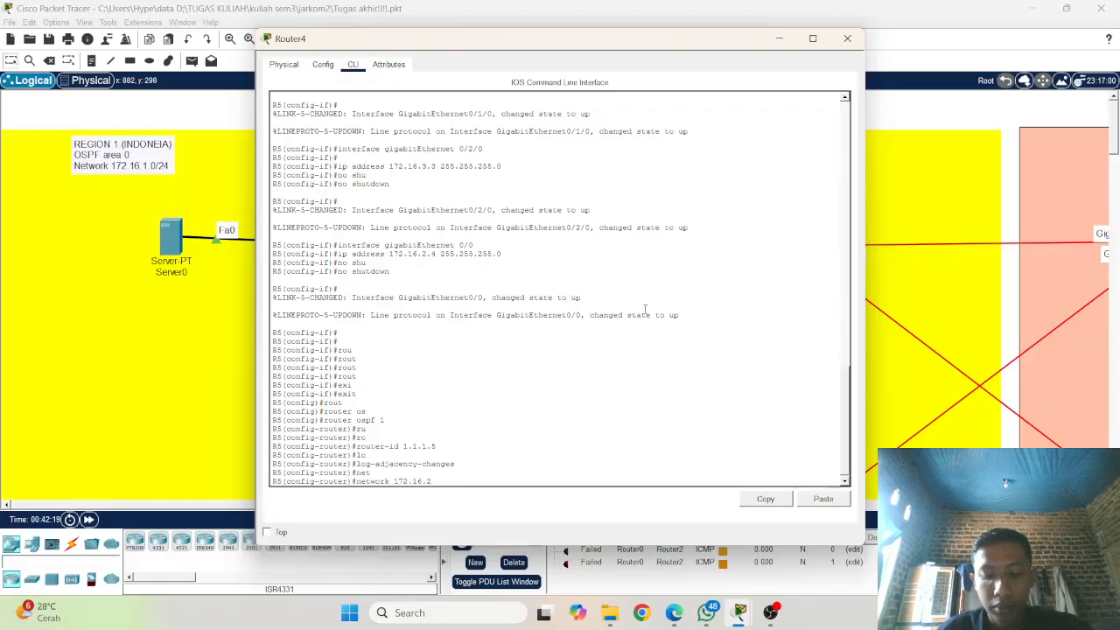
text(.0 )
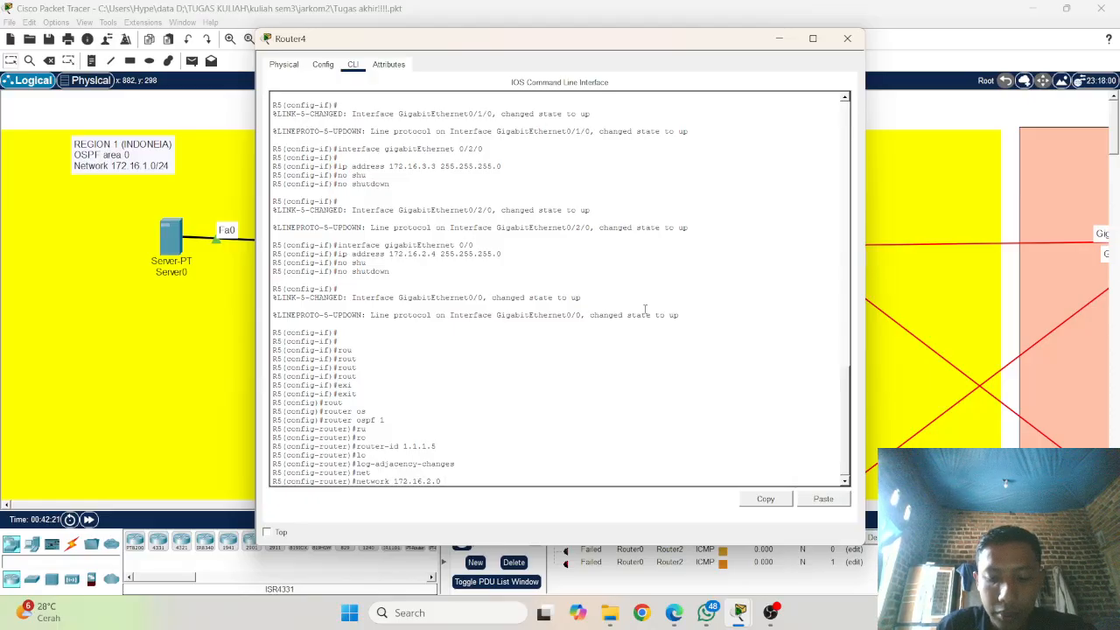
text(5)
key(BackSpace)
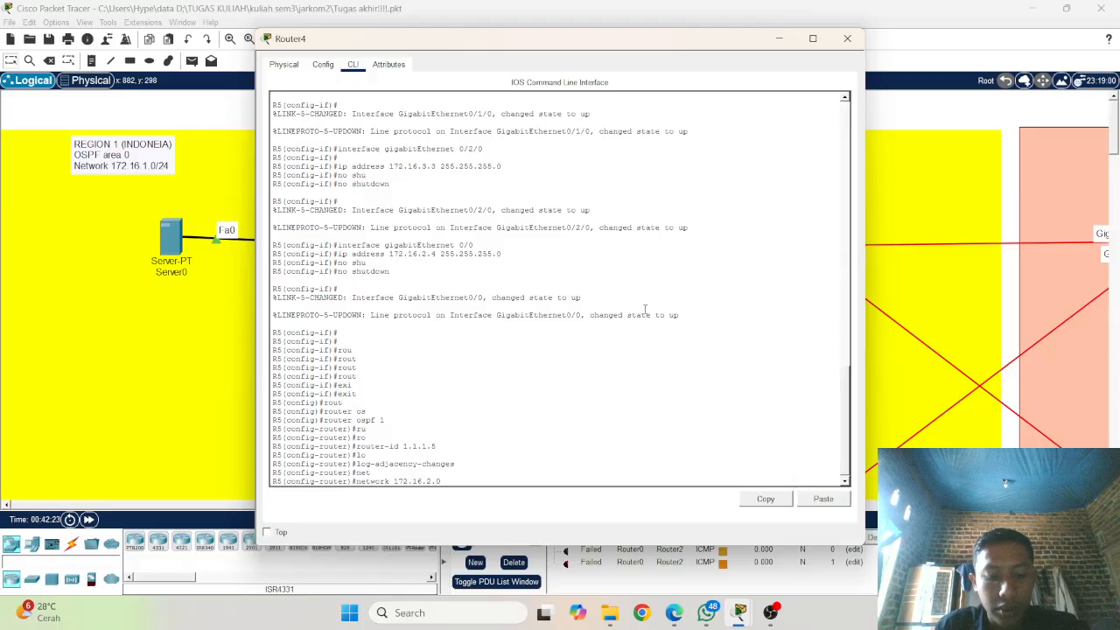
text(255)
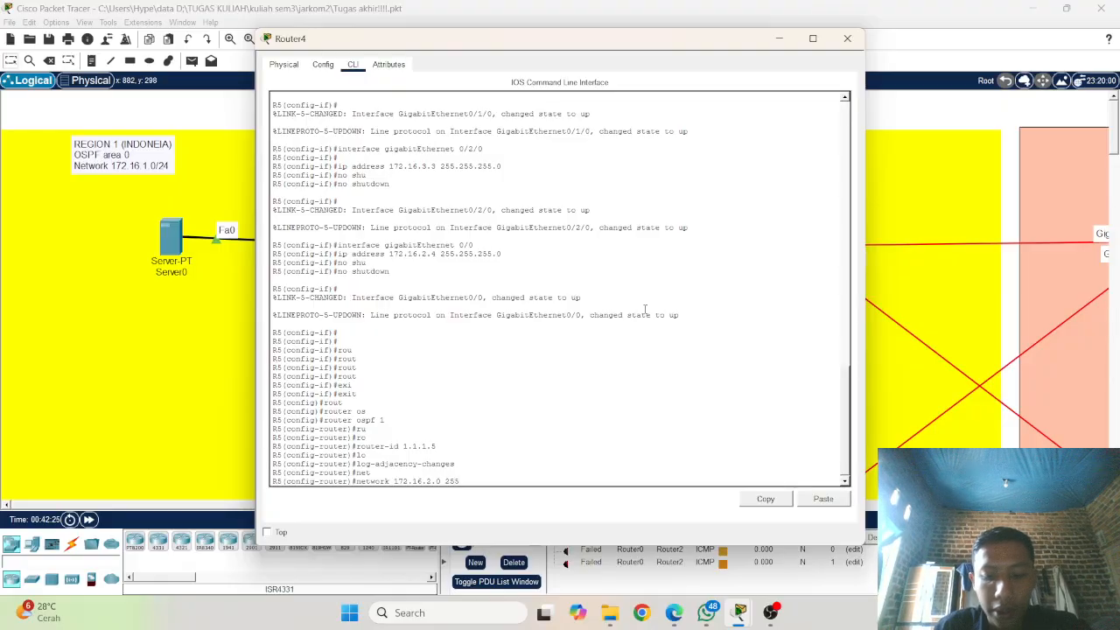
text(.255.255.0)
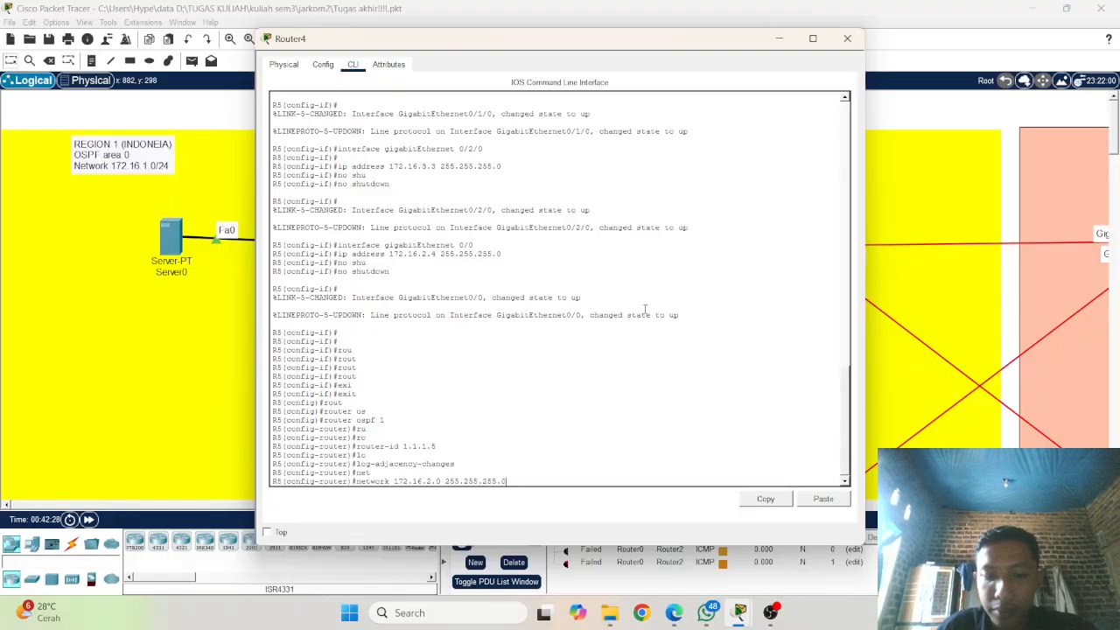
text( a)
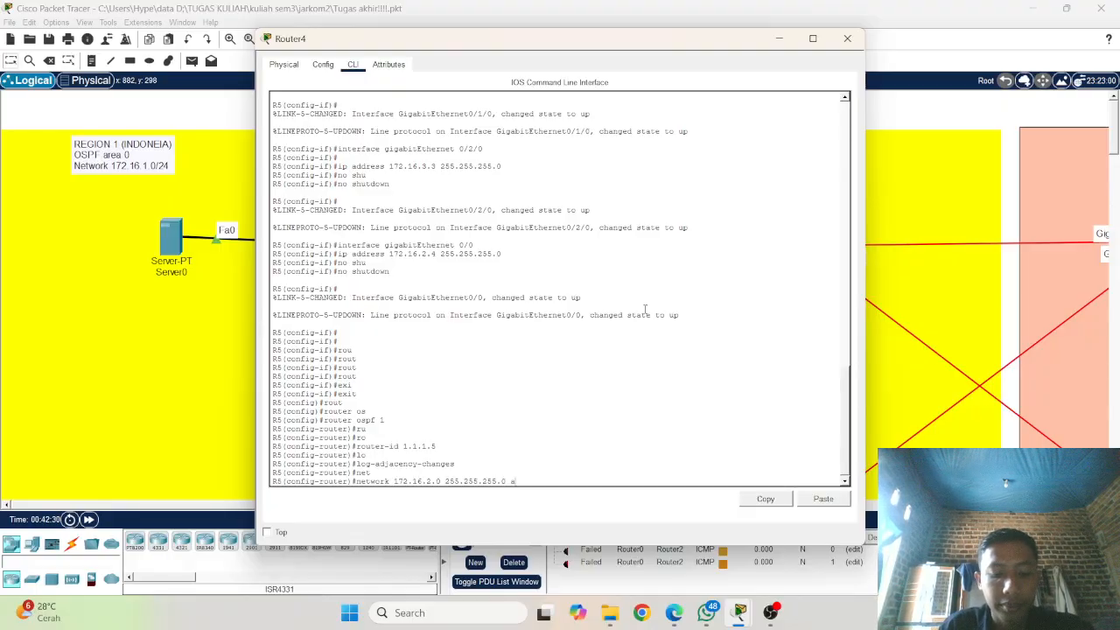
text(re)
key(Tab)
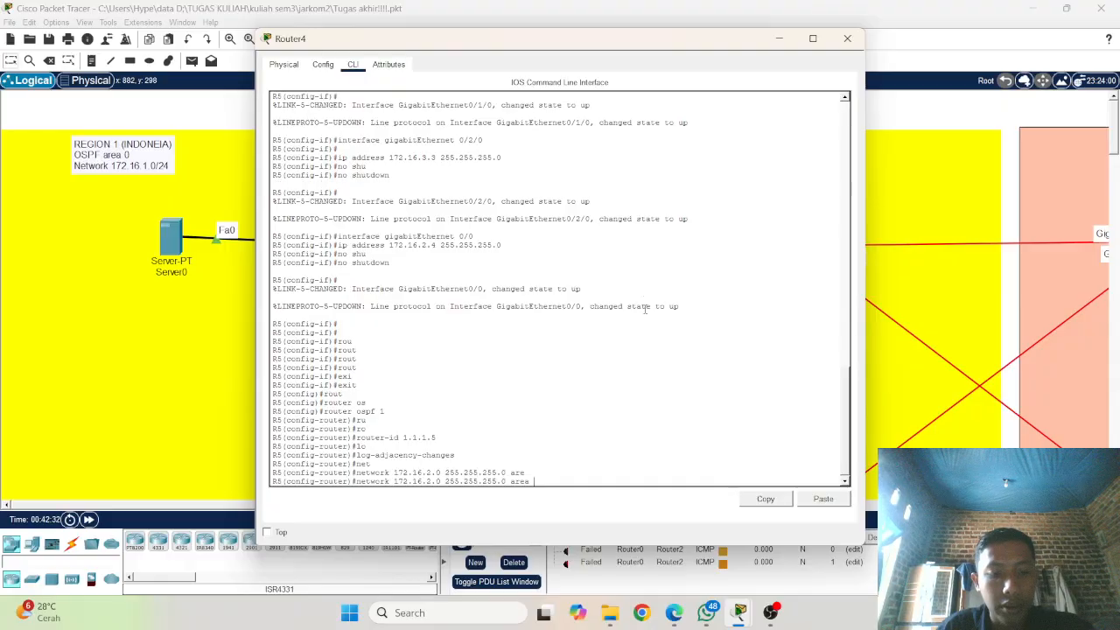
text(0)
key(Return)
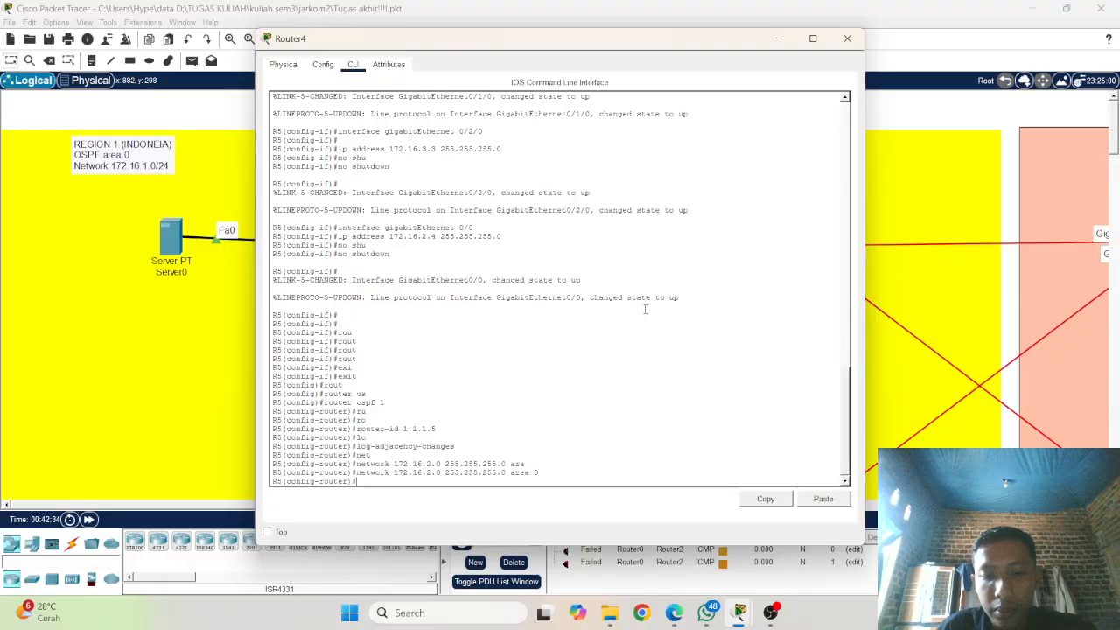
Step: Add the OSPF statement network 172.16.3.0 255.255.255.0 area 0 on R5 by reusing the previous network command
key(Up)
key(Up)
key(Down)
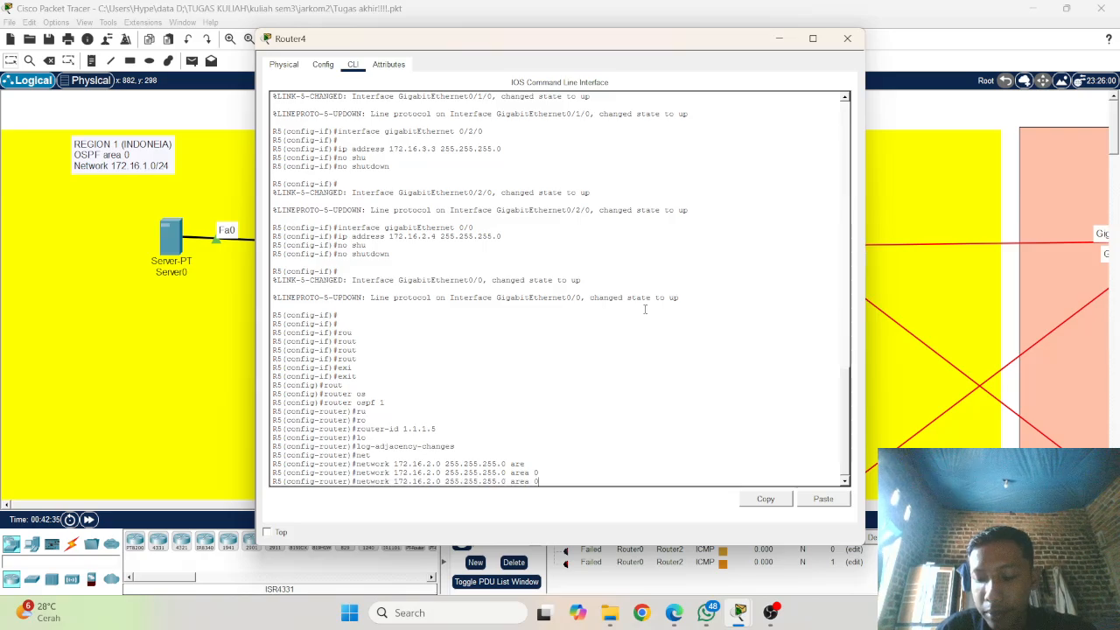
key(Left)
key(Left)
key(Left)
key(Left)
key(Left)
key(Left)
key(Left)
key(Left)
key(Left)
key(Left)
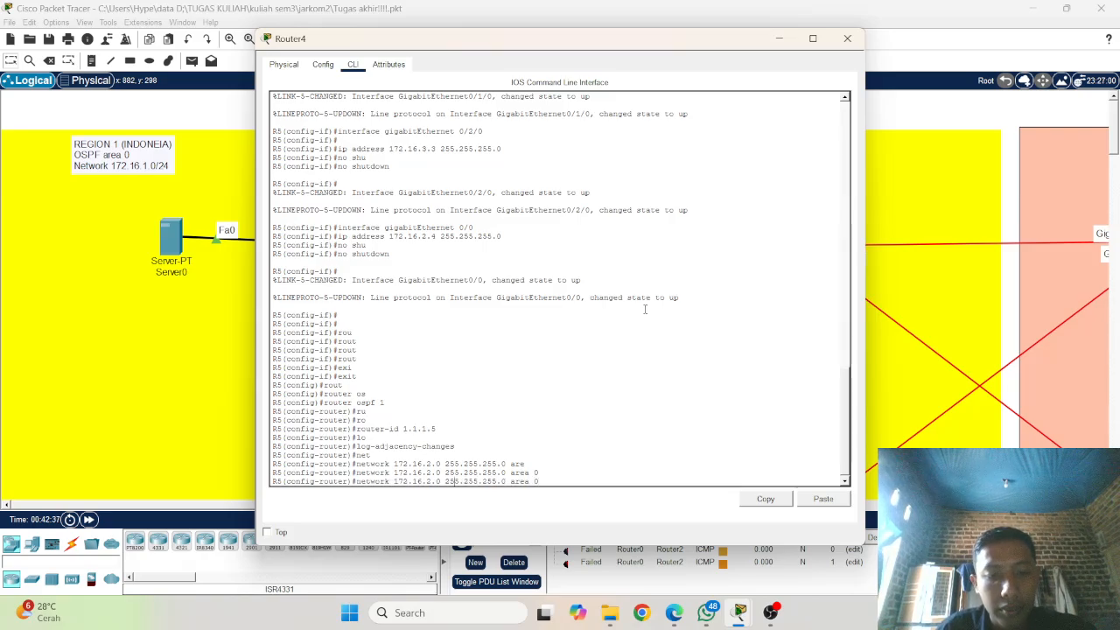
key(Delete)
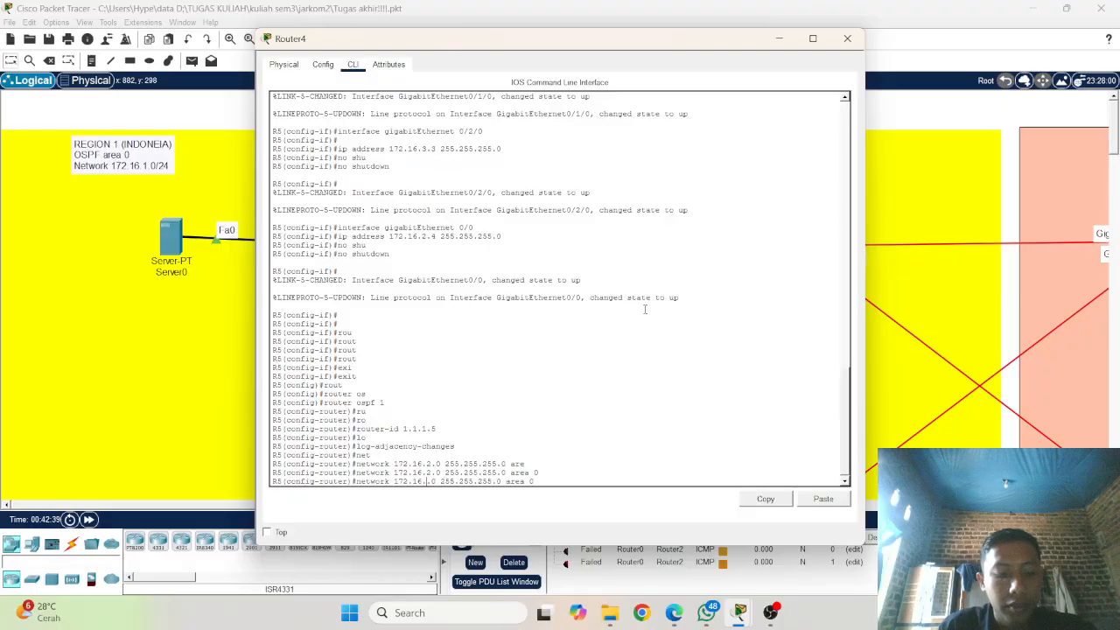
text(3)
key(Return)
Step: Add the OSPF statement network 172.16.4.0 255.255.255.0 area 0 on R5 by editing the recalled network command
key(Up)
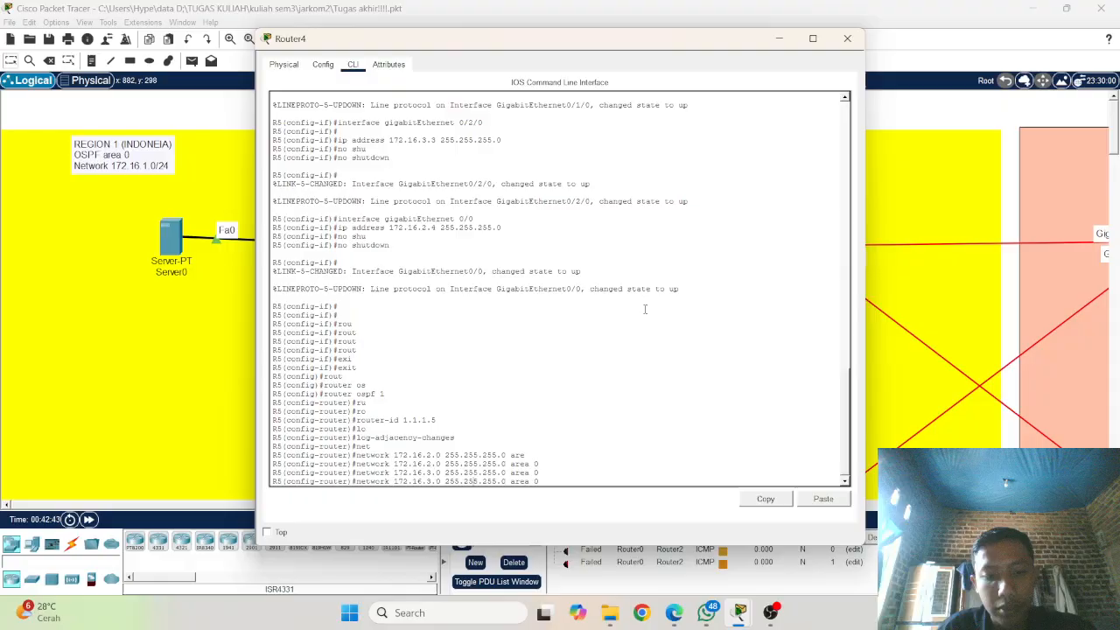
key(Left)
key(Left)
key(Left)
key(Left)
key(Left)
key(Left)
key(Left)
key(Left)
key(Left)
key(Delete)
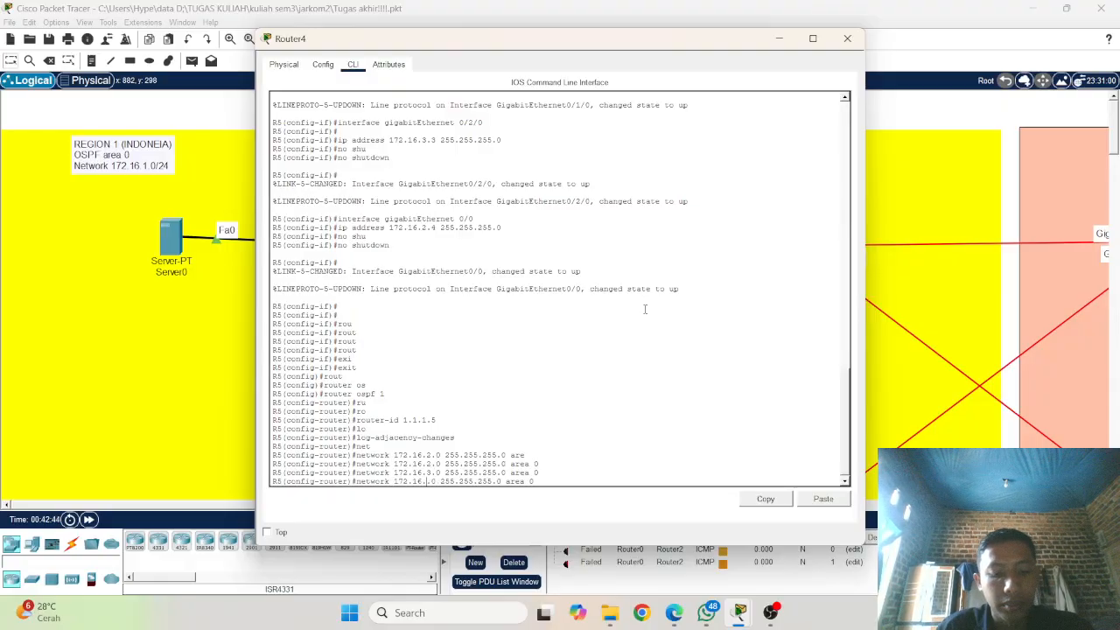
text(4)
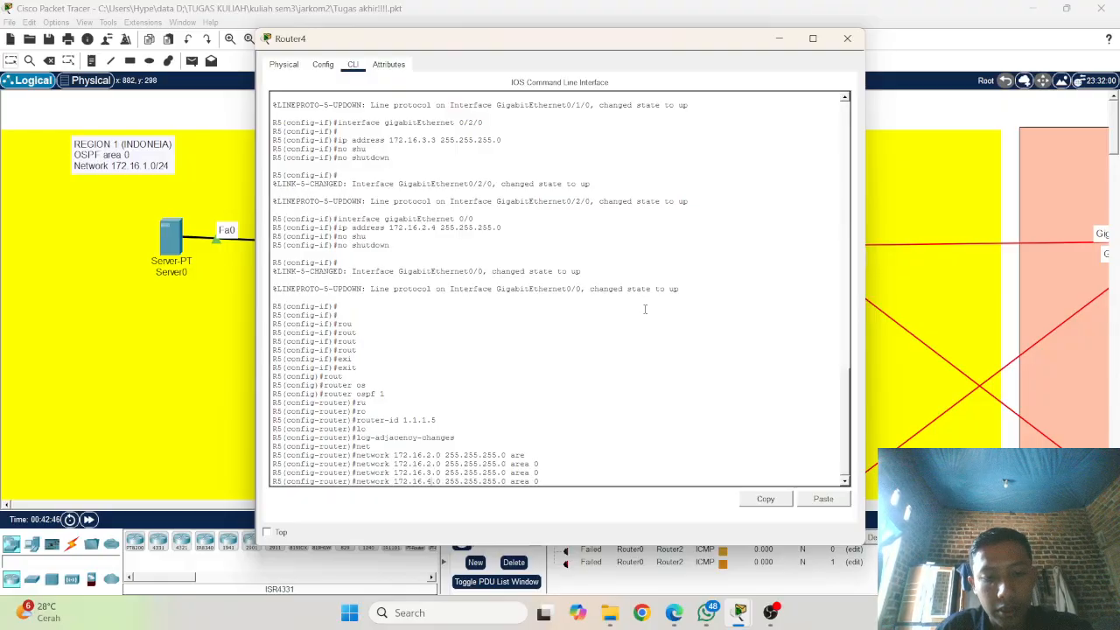
key(Return)
Step: Add the OSPF statement network 172.16.6.0 255.255.255.0 area 0 on R5 by editing the recalled network command
key(Up)
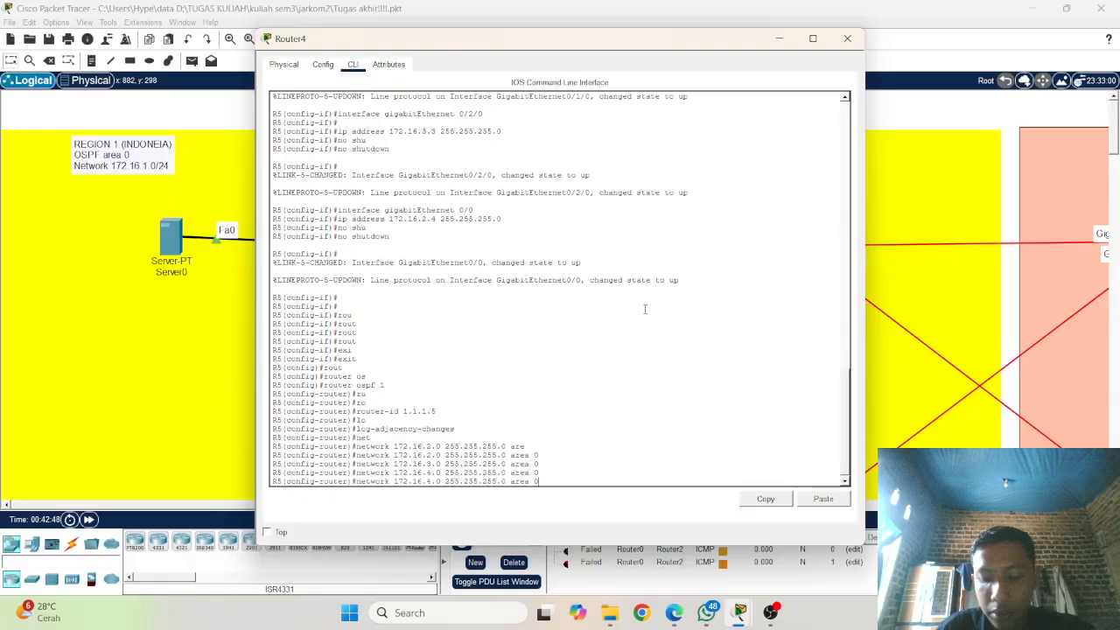
key(Left)
key(Left)
key(Left)
key(Left)
key(Left)
key(Left)
key(Left)
key(Left)
key(Left)
key(Left)
key(Left)
key(Left)
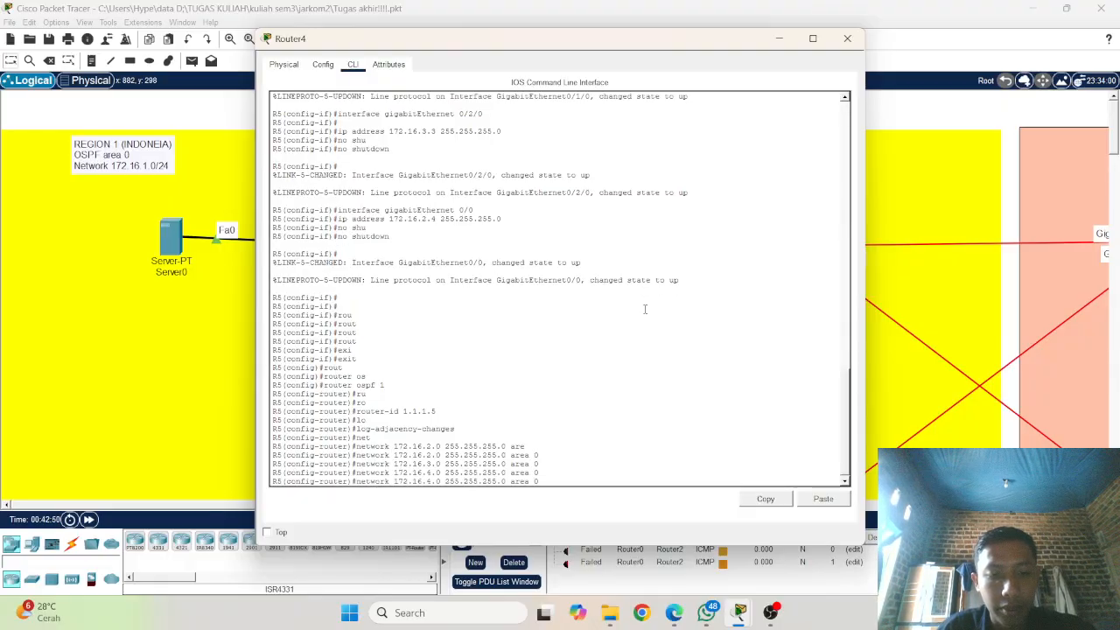
key(Left)
key(Left)
key(Left)
key(Left)
key(Left)
key(Left)
key(Left)
key(Left)
key(Left)
key(Left)
key(Left)
key(BackSpace)
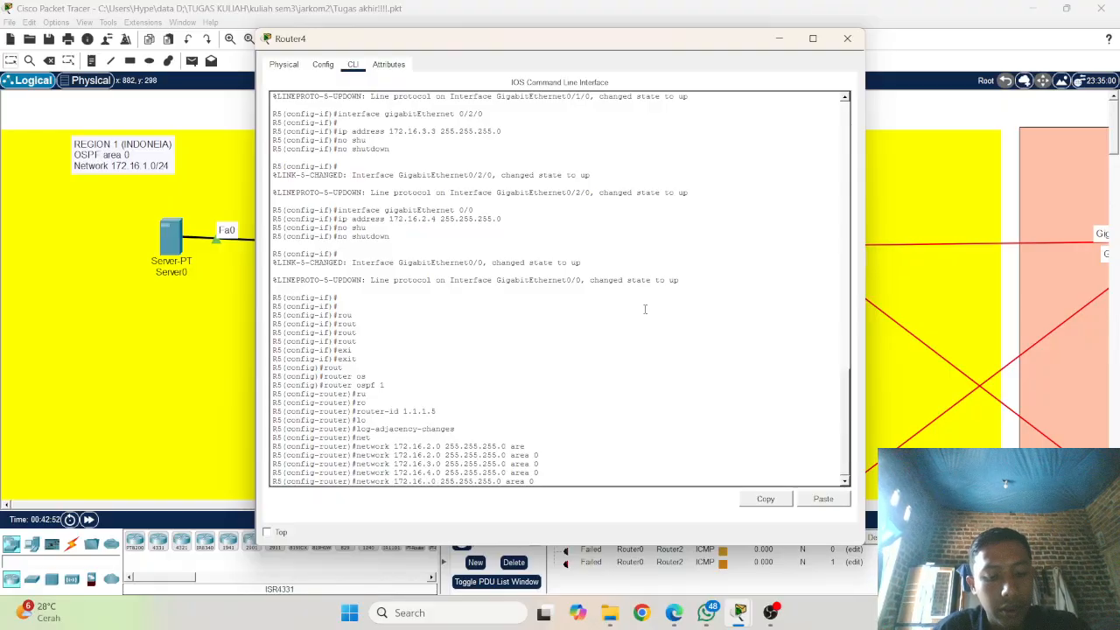
text(6)
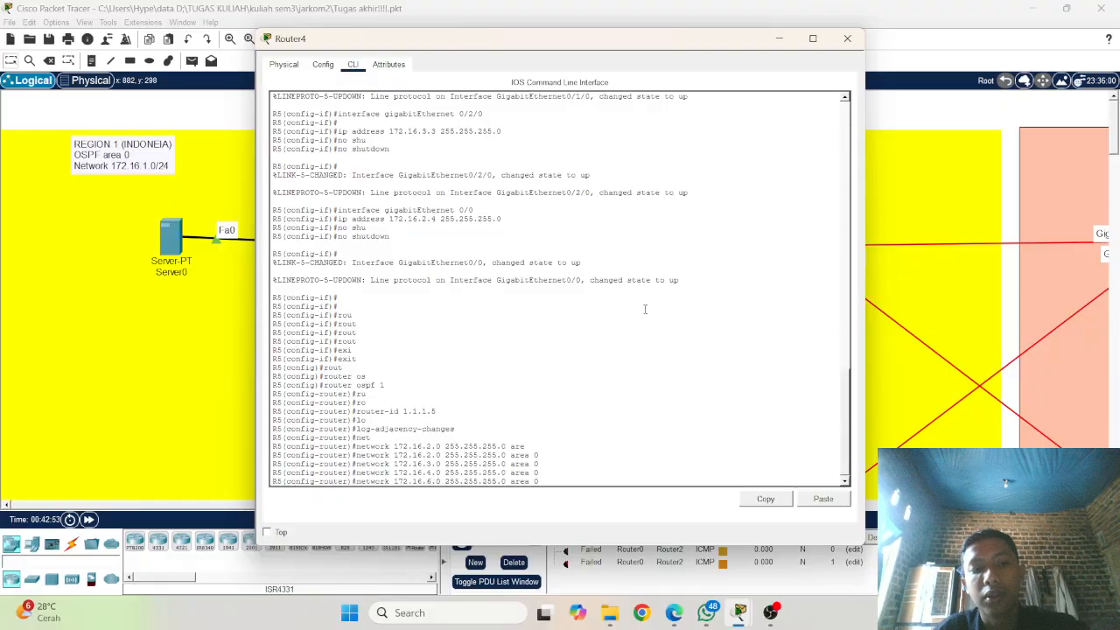
key(Return)
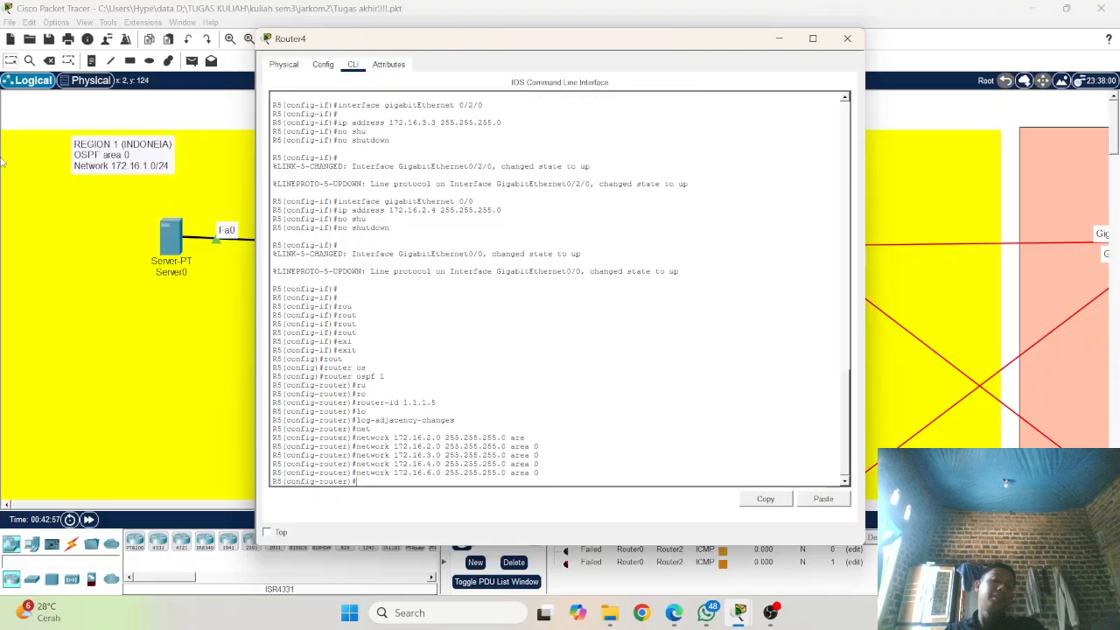
Step: Leave R5's console, open Router3's command line and enter global configuration mode on R4 with conf t
click(127, 314)
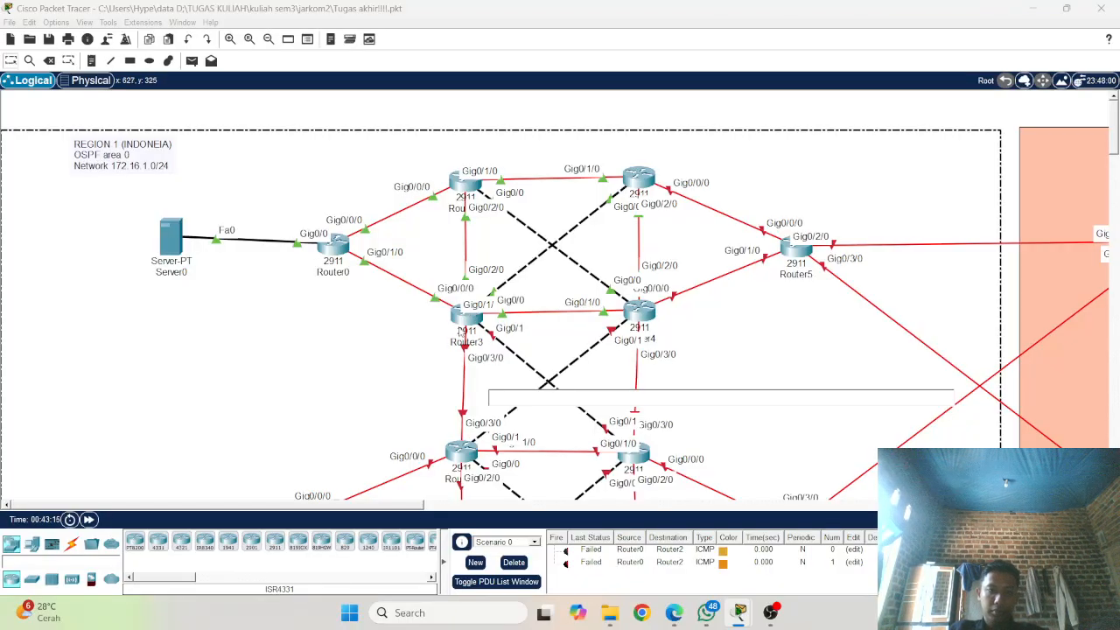
click(462, 321)
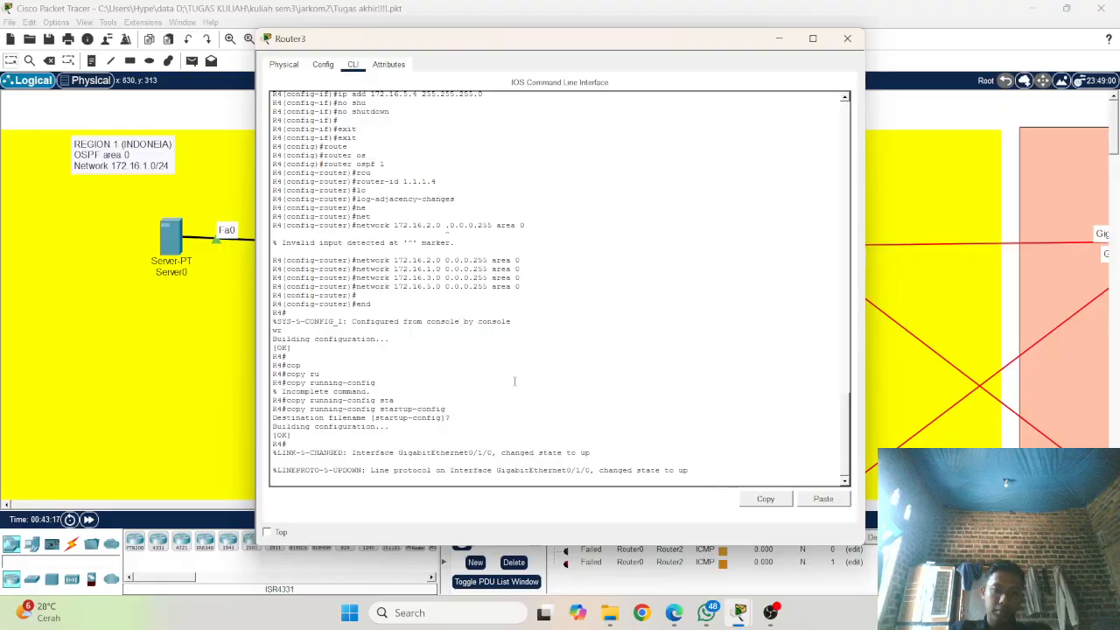
key(Return)
key(Return)
key(Return)
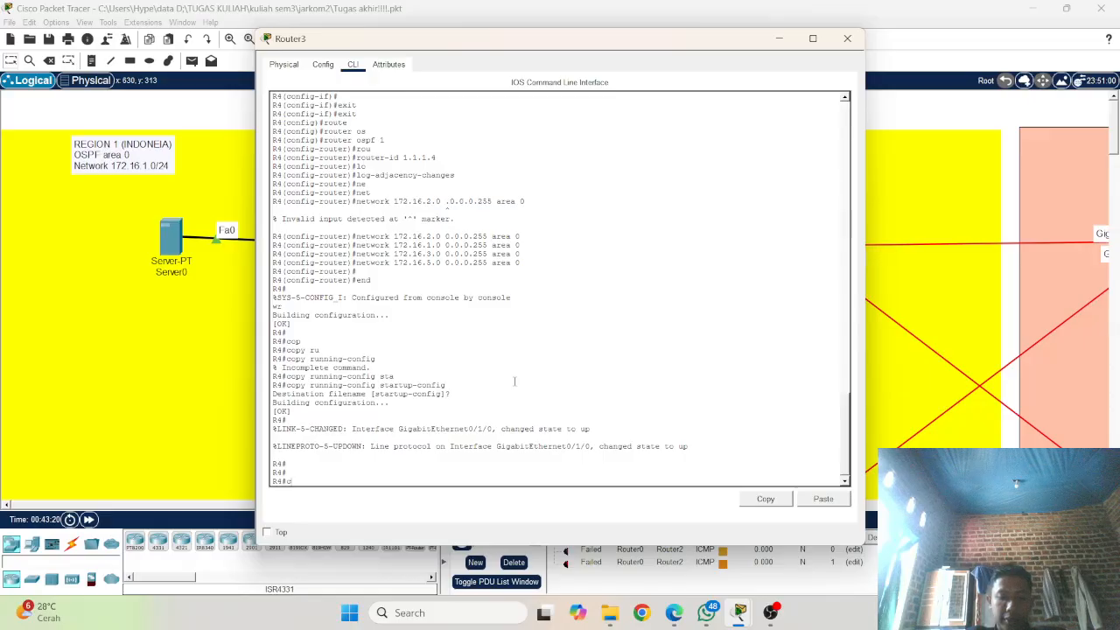
text(conf t)
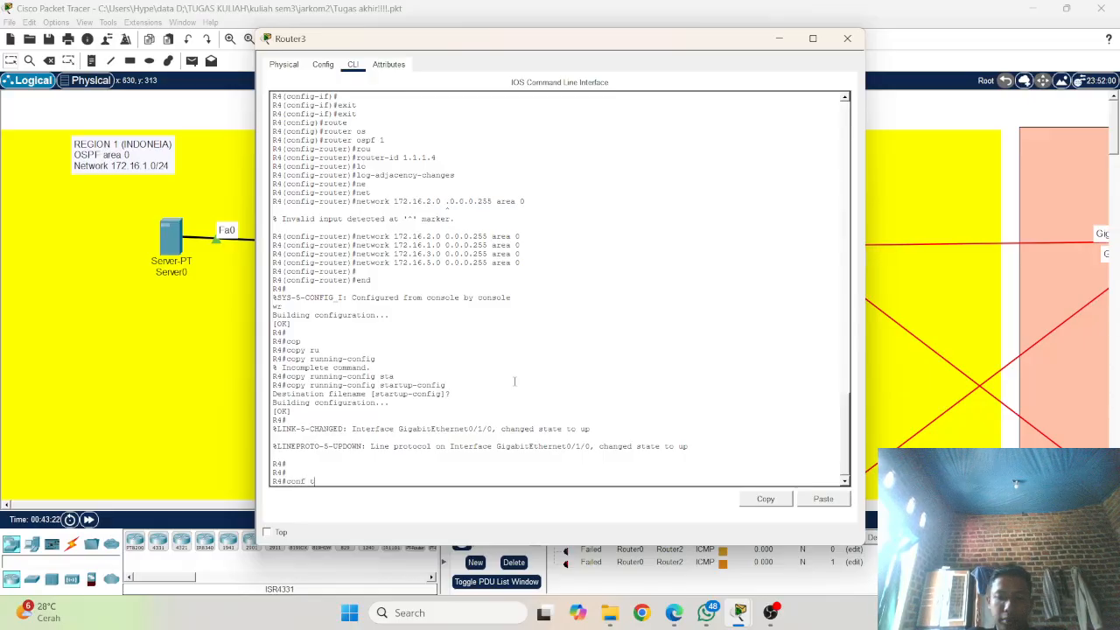
key(Return)
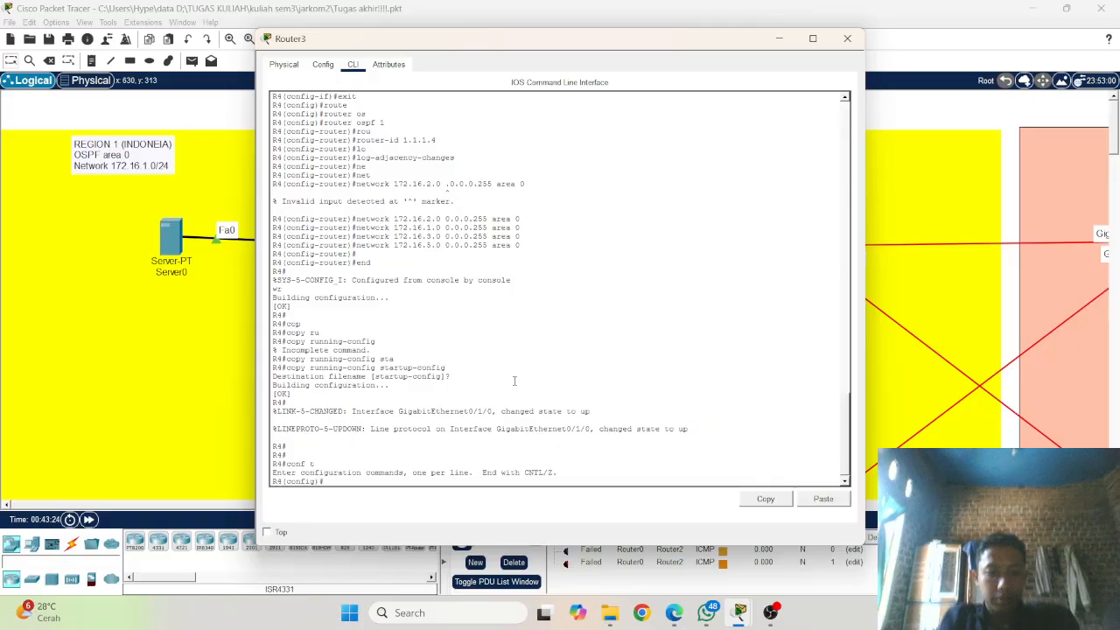
Step: Review R4's previously entered OSPF and interface commands in its command history and console output
text(network 172.16.1.0 0.0.0.255 area 0)
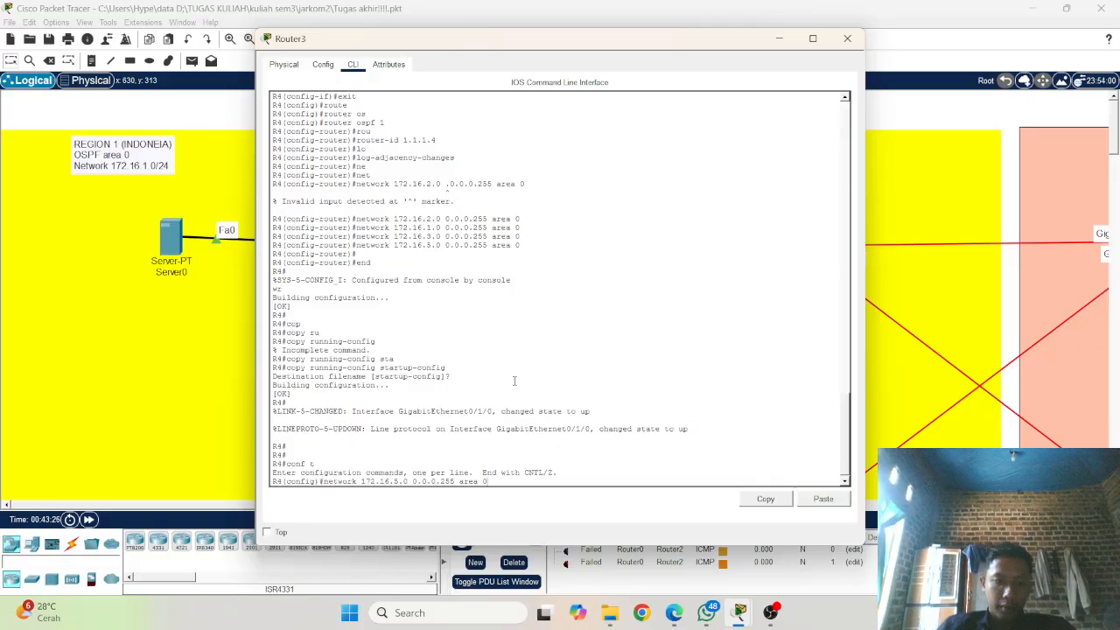
key(Up)
key(Up)
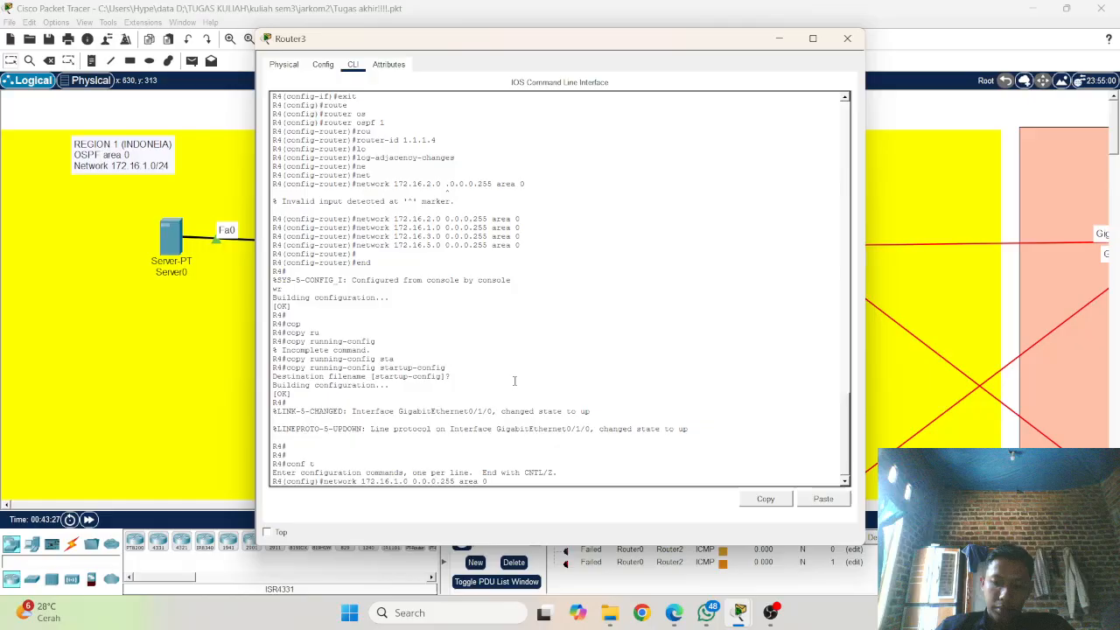
key(Up)
key(Up)
key(Up)
key(Up)
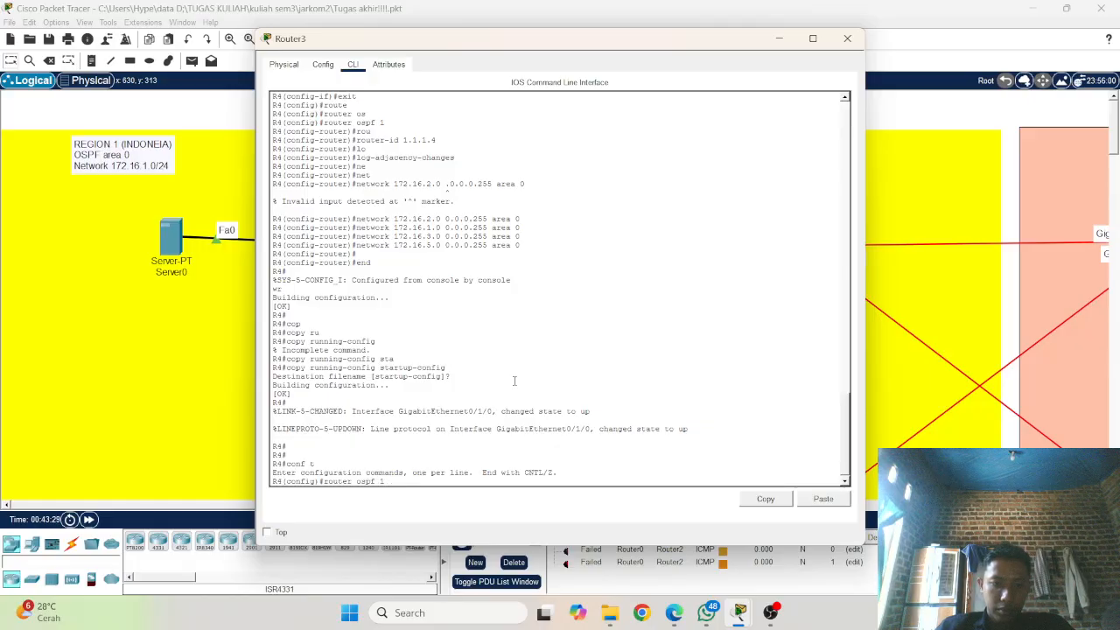
key(Down)
key(Down)
key(Down)
key(Down)
key(Up)
key(Up)
key(Up)
key(Up)
scroll(455, 341, up, 9)
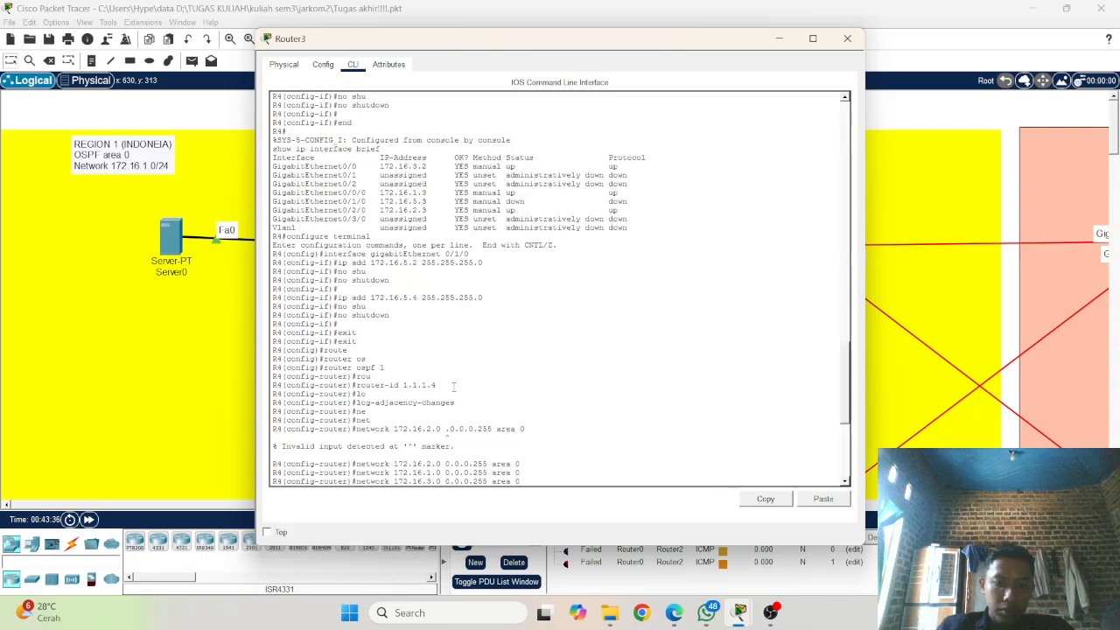
scroll(453, 386, down, 9)
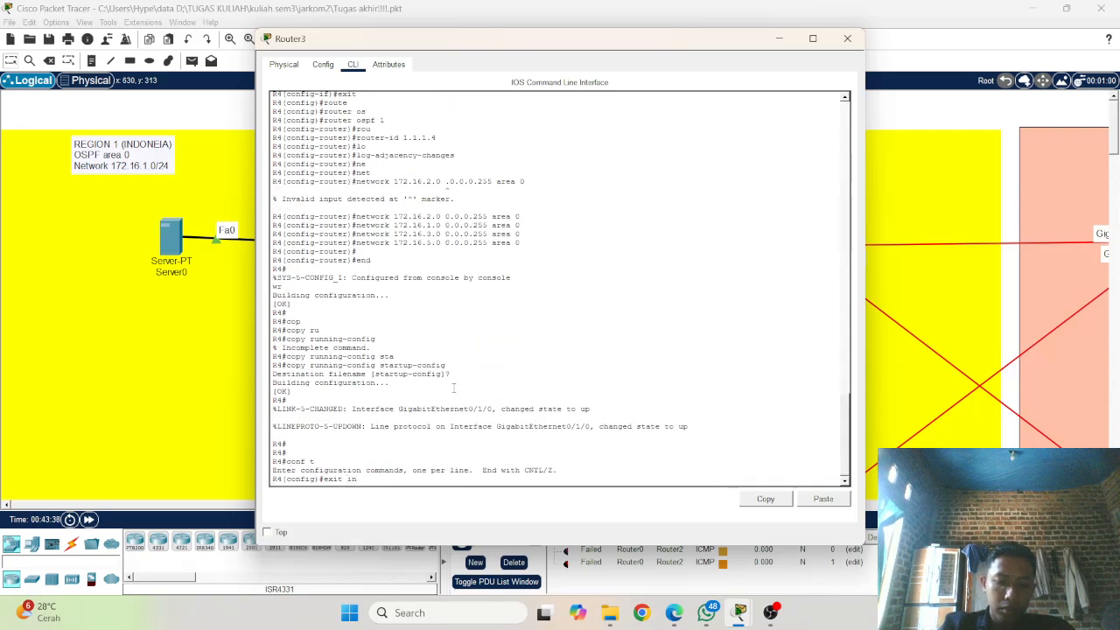
text(te)
key(Tab)
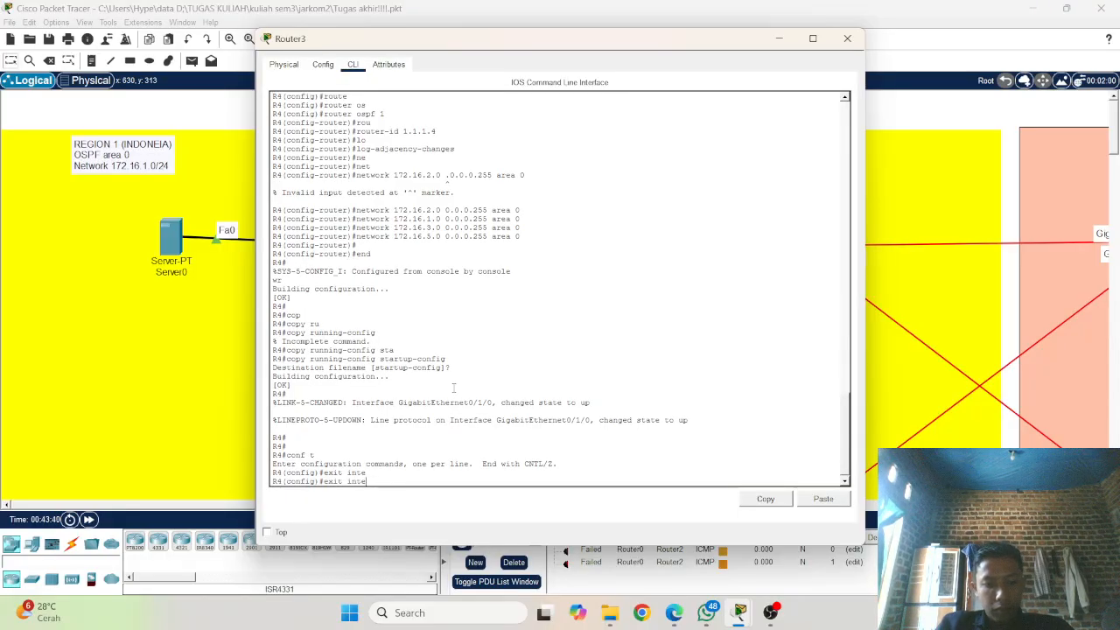
key(BackSpace)
key(BackSpace)
key(BackSpace)
key(BackSpace)
key(BackSpace)
key(BackSpace)
key(BackSpace)
key(BackSpace)
key(BackSpace)
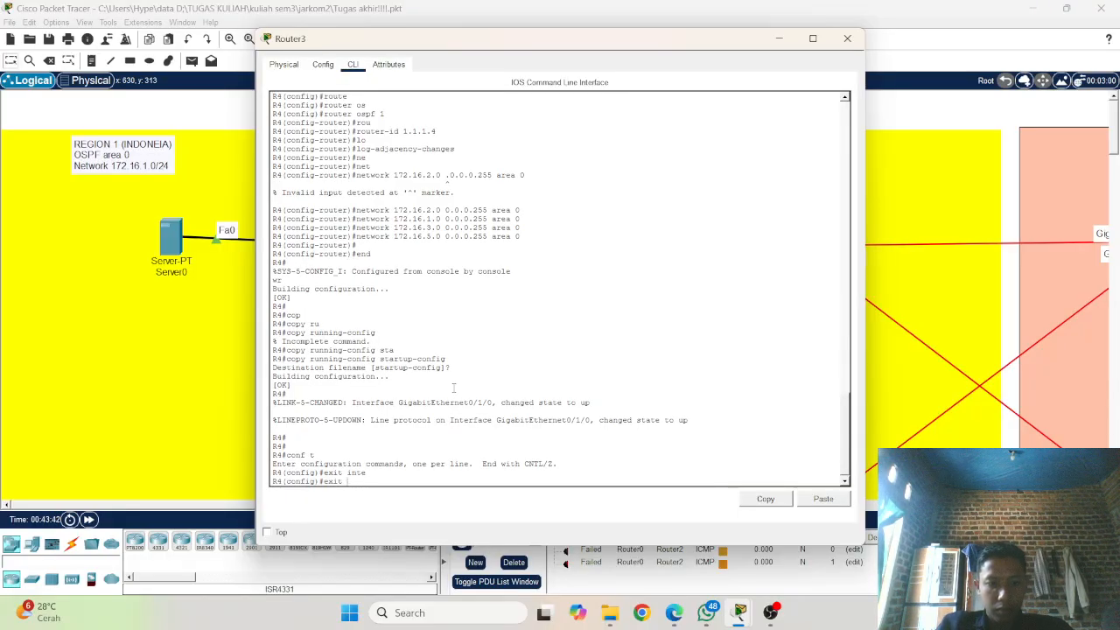
Step: Enter configuration mode for interface gigabitEthernet 0/3/0 on R4, checking the port against Router3's links in the topology
text(int)
key(Tab)
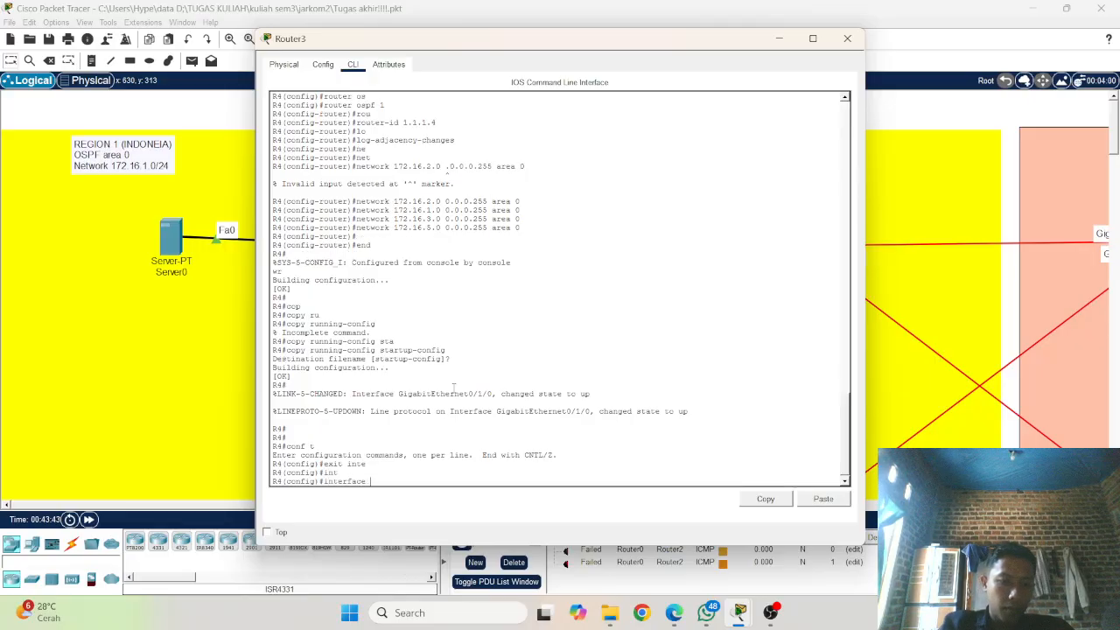
text(g)
key(Tab)
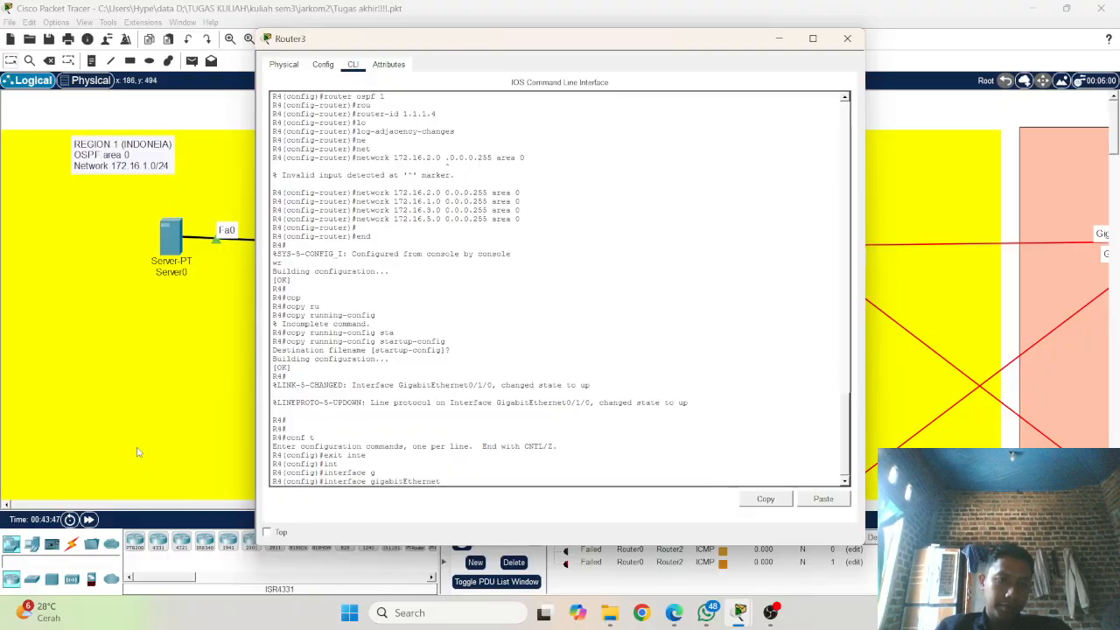
click(162, 405)
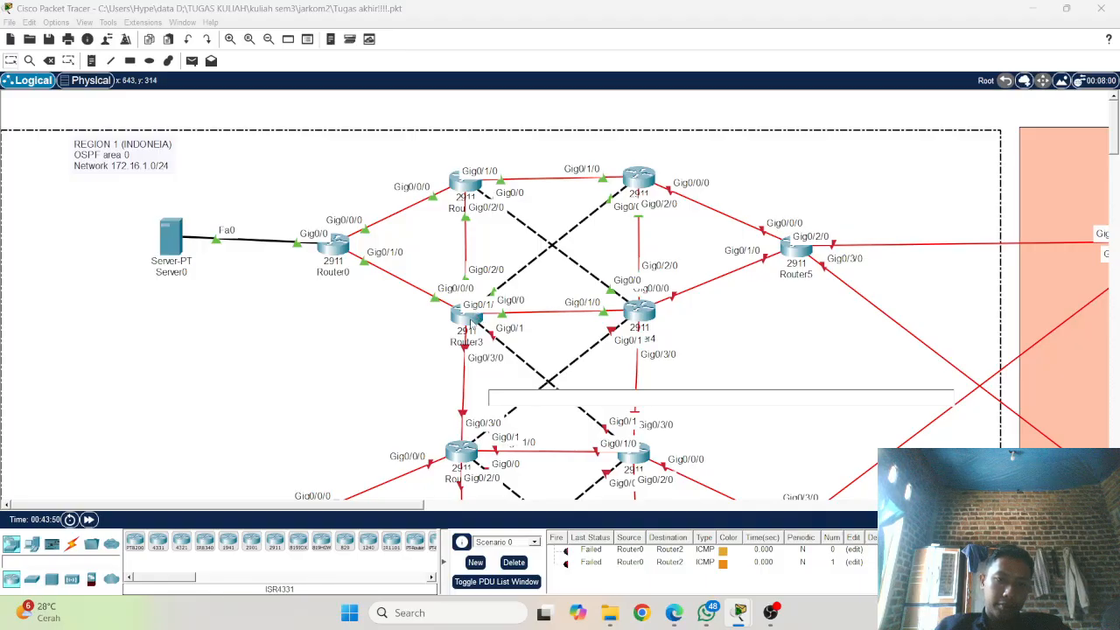
click(470, 318)
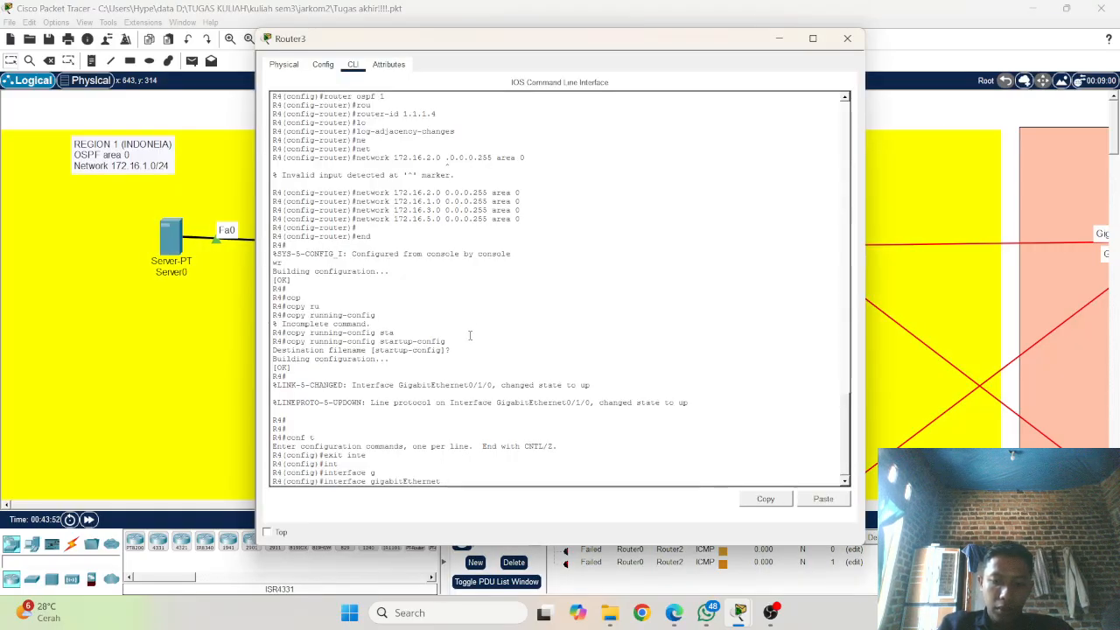
text(0/0)
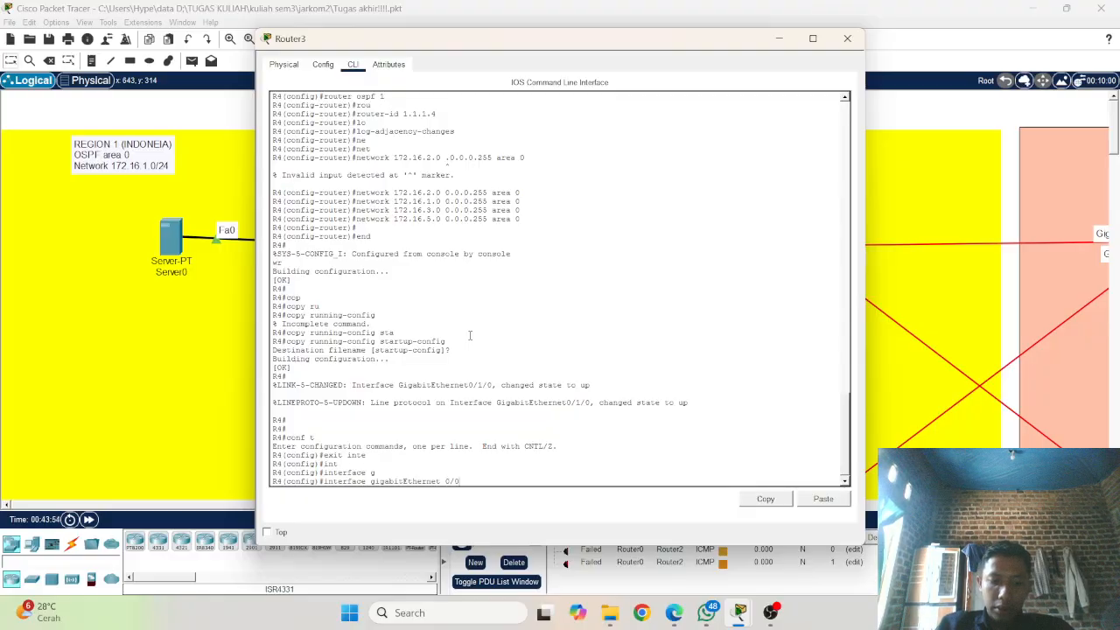
text(3/)
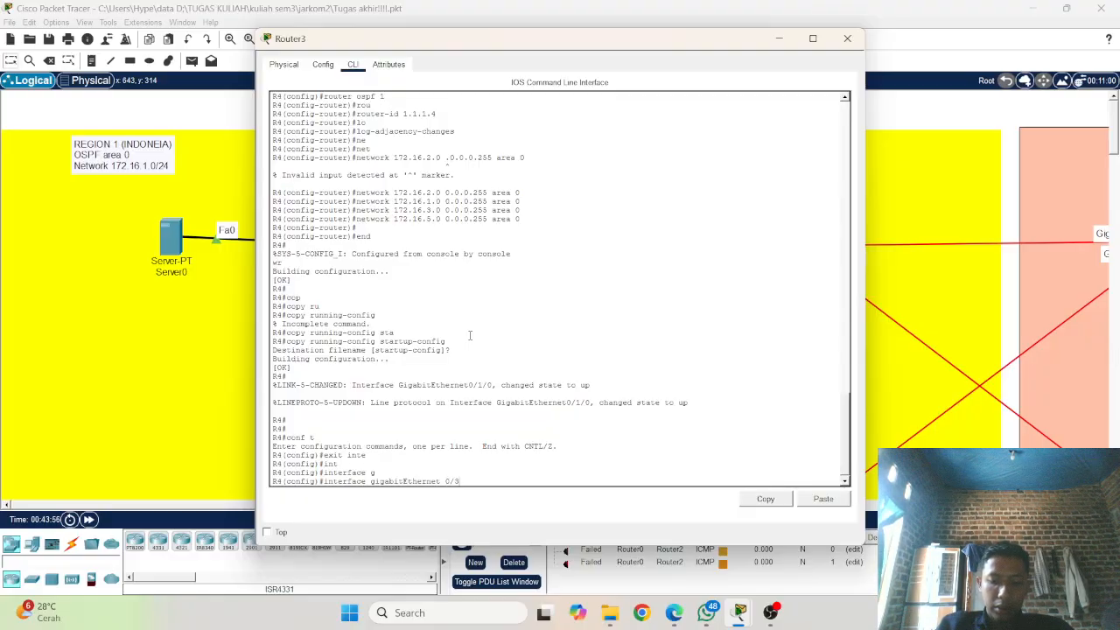
Step: Try to copy the earlier ip add 172.16.5.2 255.255.255.0 command from R4's console output
scroll(470, 335, up, 5)
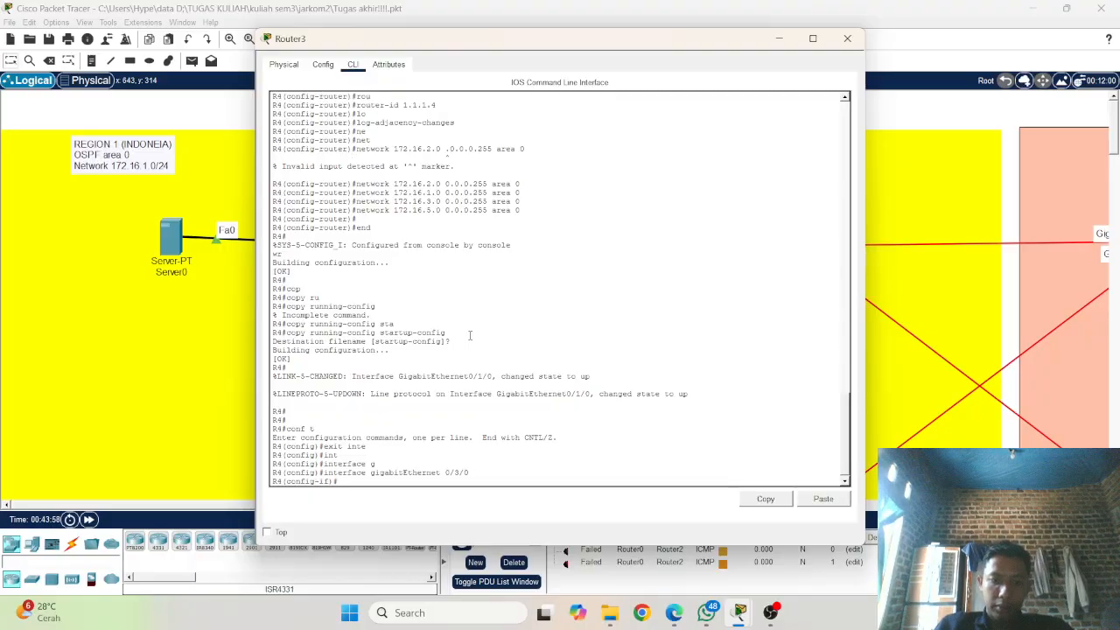
scroll(470, 271, up, 5)
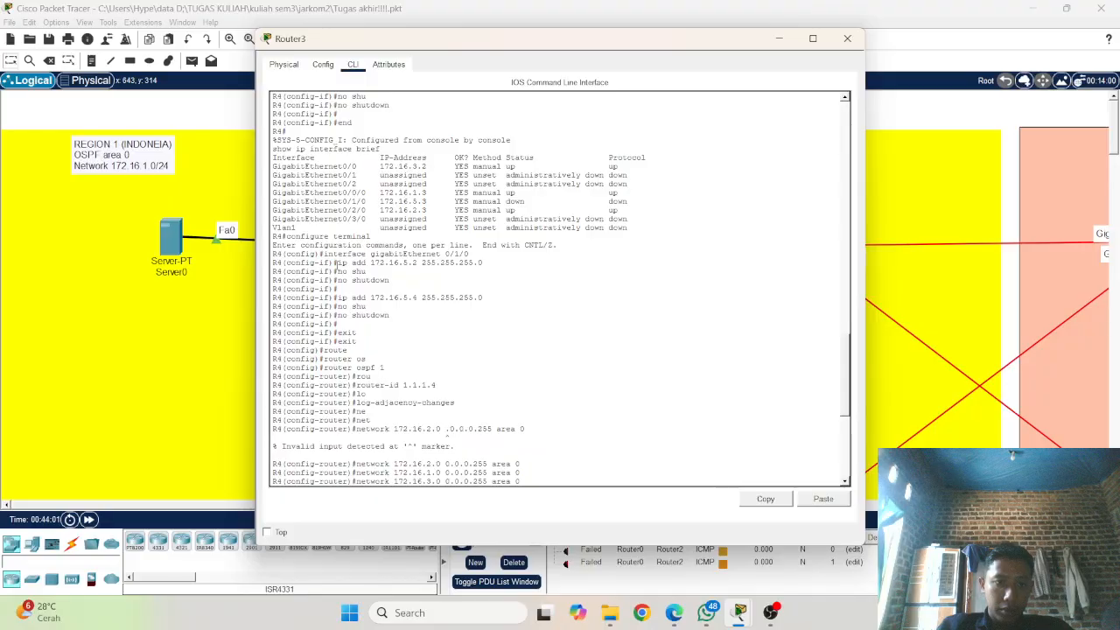
drag(337, 263, 490, 265)
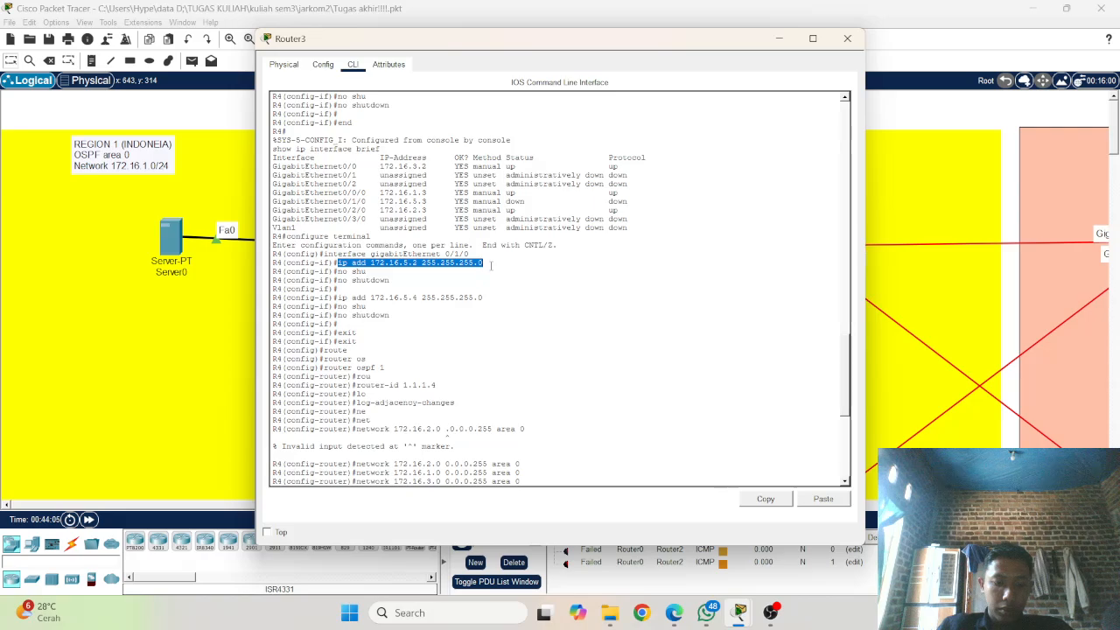
key(ctrl+c)
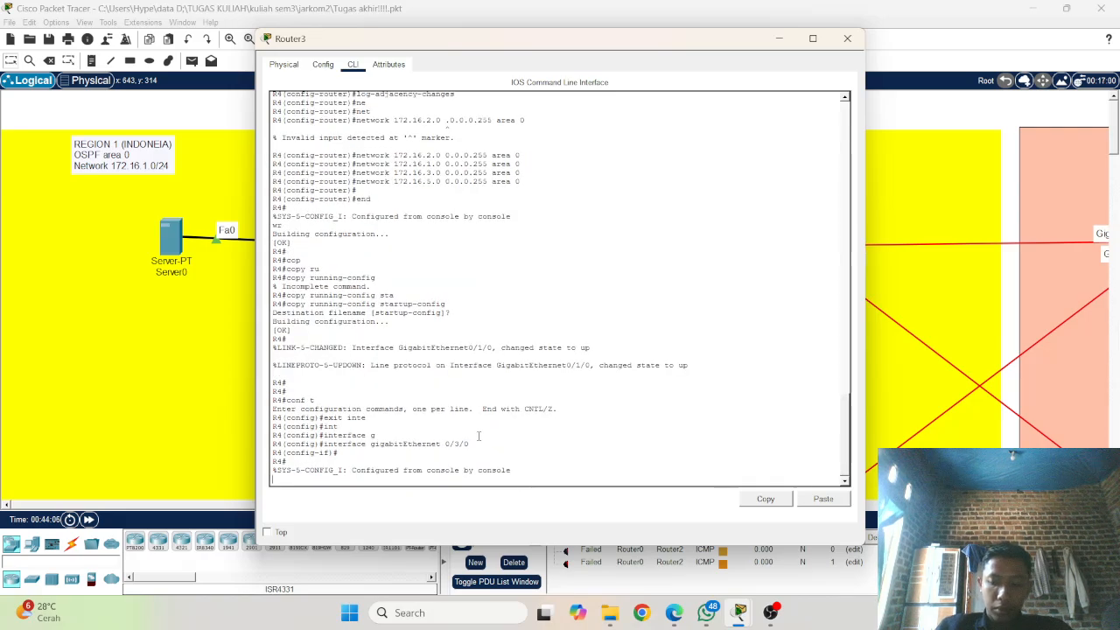
Step: Re-enter global configuration mode on R4 with conf t and select interface gigabitEthernet 0/3/0 again
key(Return)
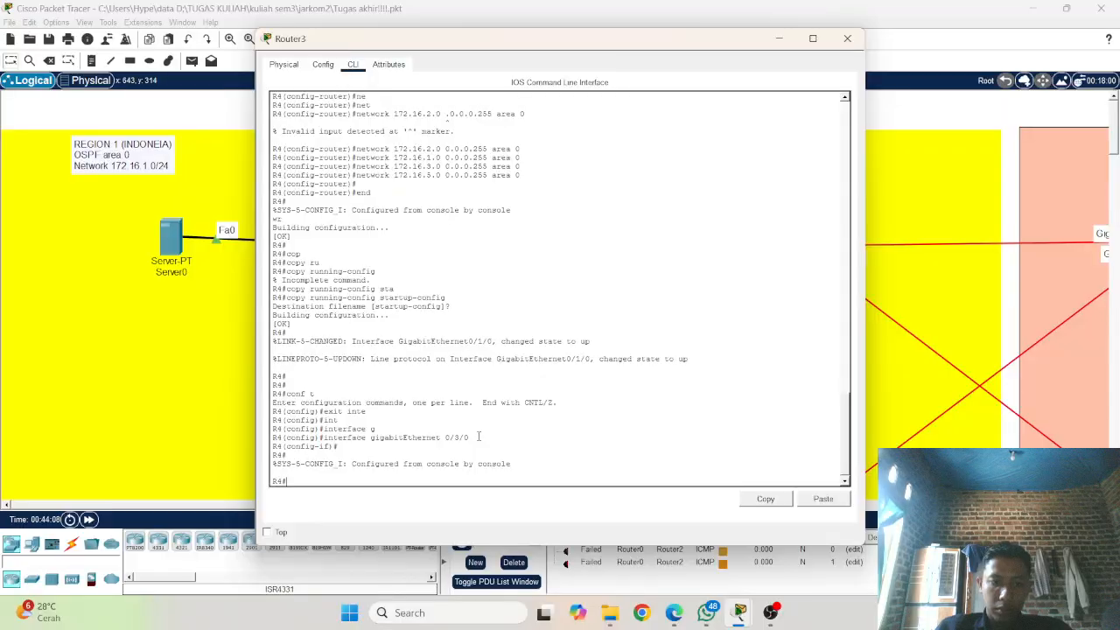
text(copy running-config startup-config)
key(Up)
key(Return)
key(Up)
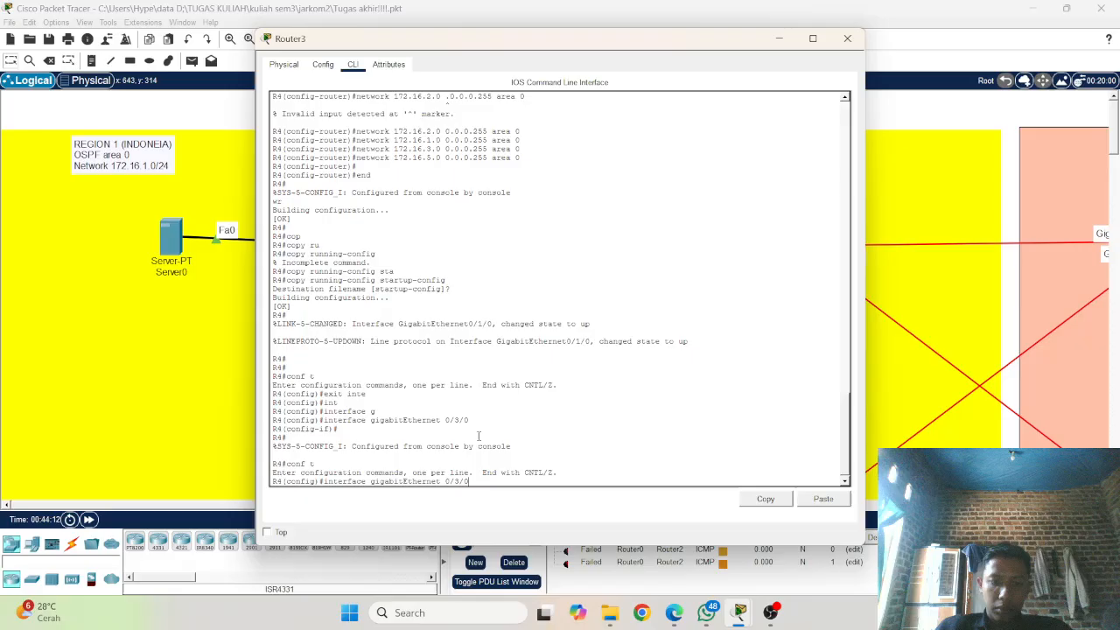
key(Return)
Step: Try to paste the address command into R4's console, then reselect the earlier ip add line in its output
right_click(479, 438)
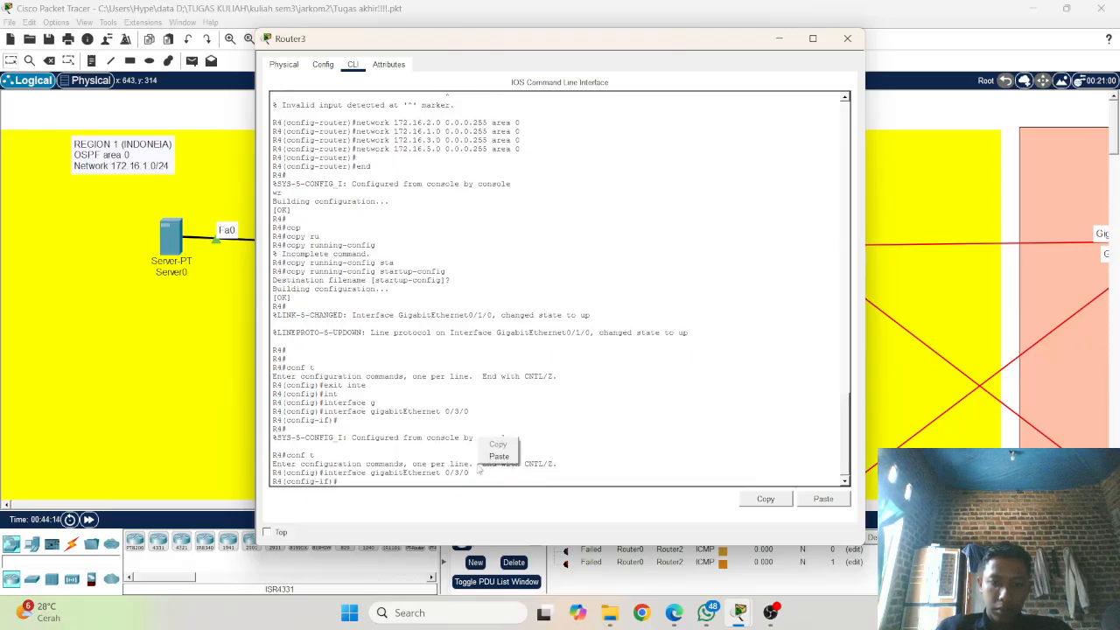
click(498, 457)
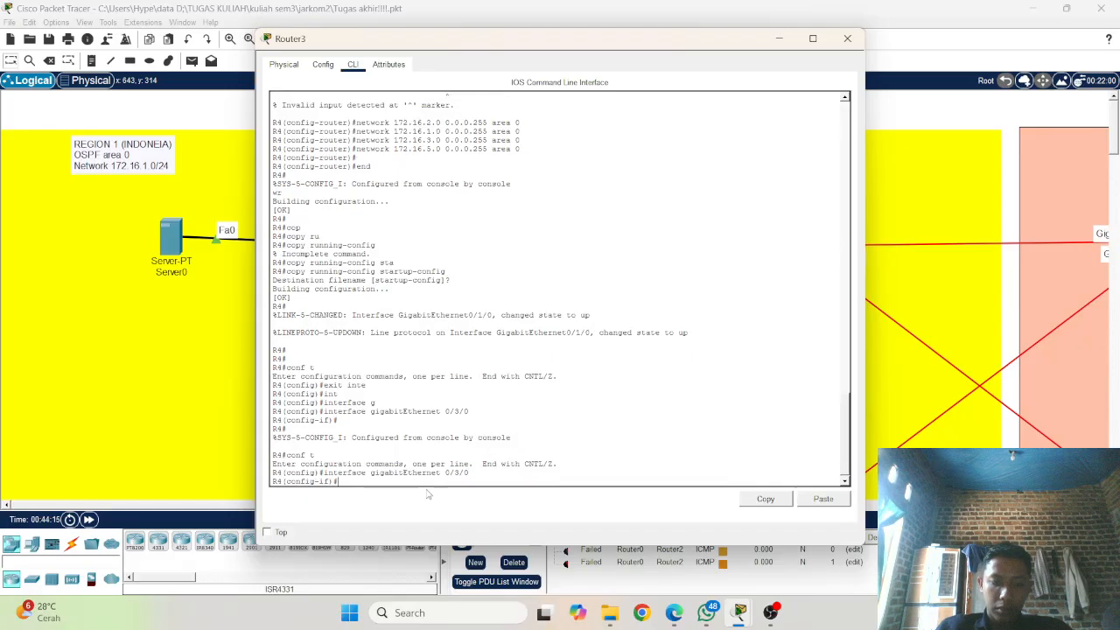
scroll(418, 478, up, 5)
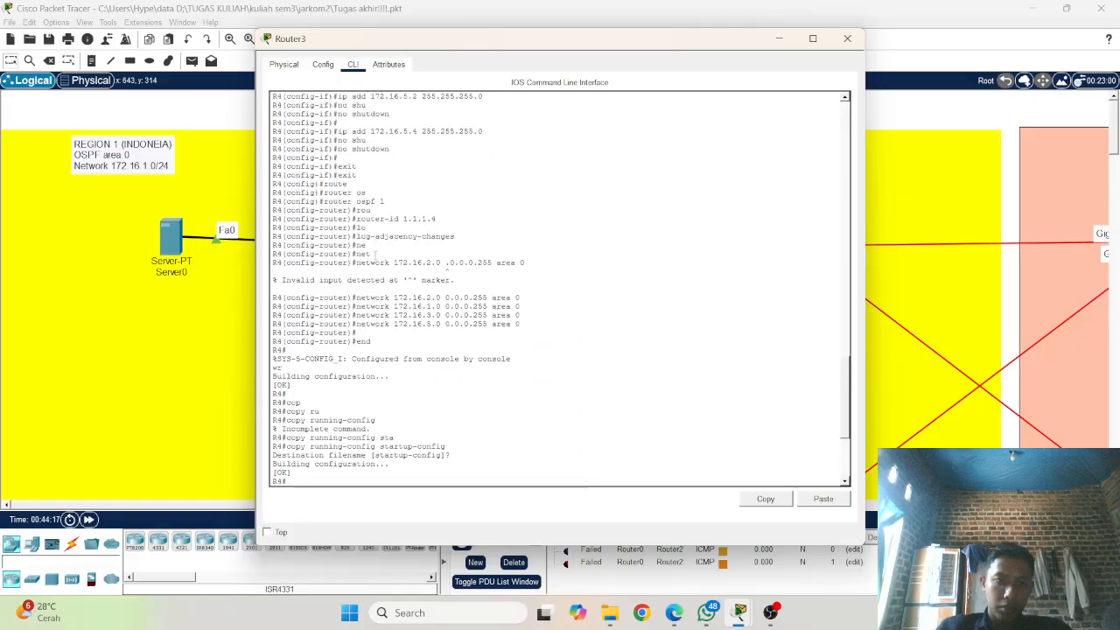
scroll(359, 261, up, 5)
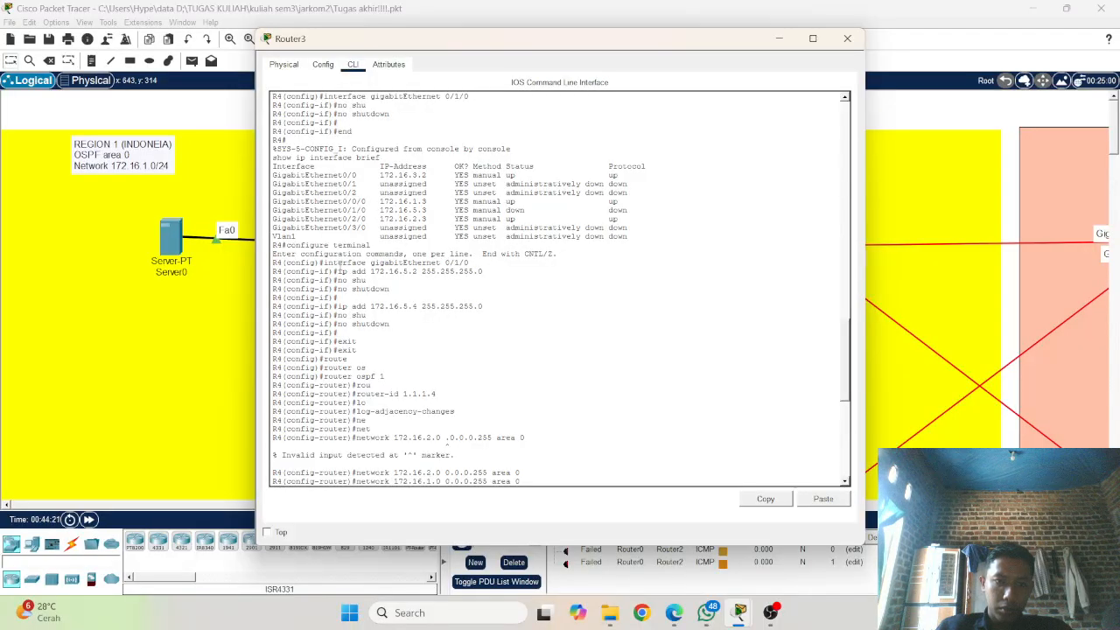
drag(338, 262, 414, 272)
click(393, 285)
click(244, 307)
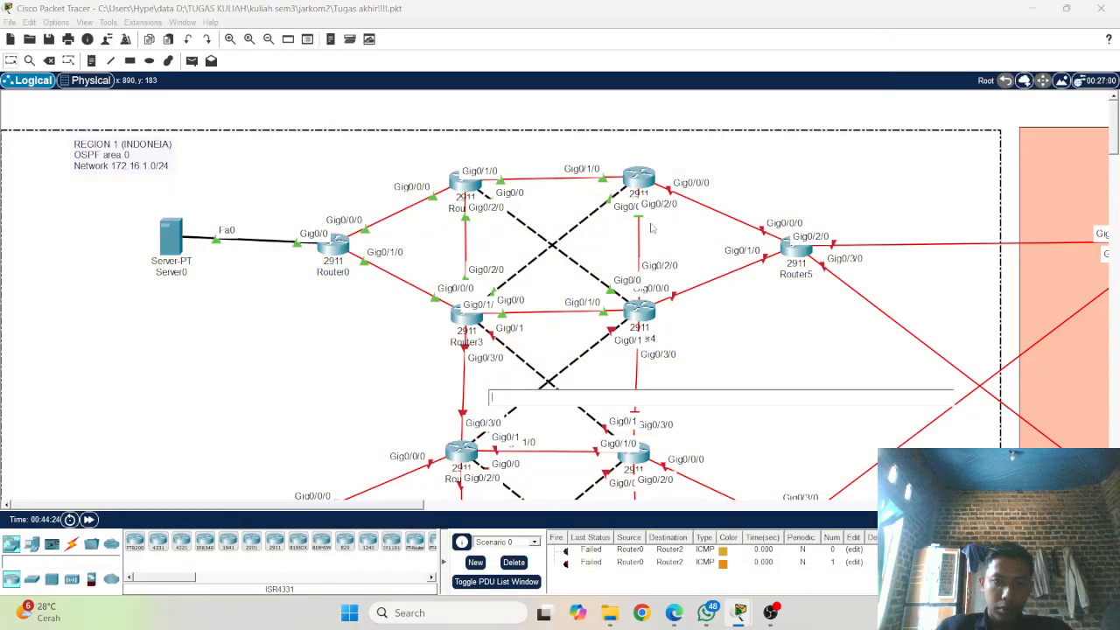
Step: Open Router4's console and copy its ip address 172.16.3.3 255.255.255.0 command from the earlier output
click(652, 306)
scroll(430, 392, up, 5)
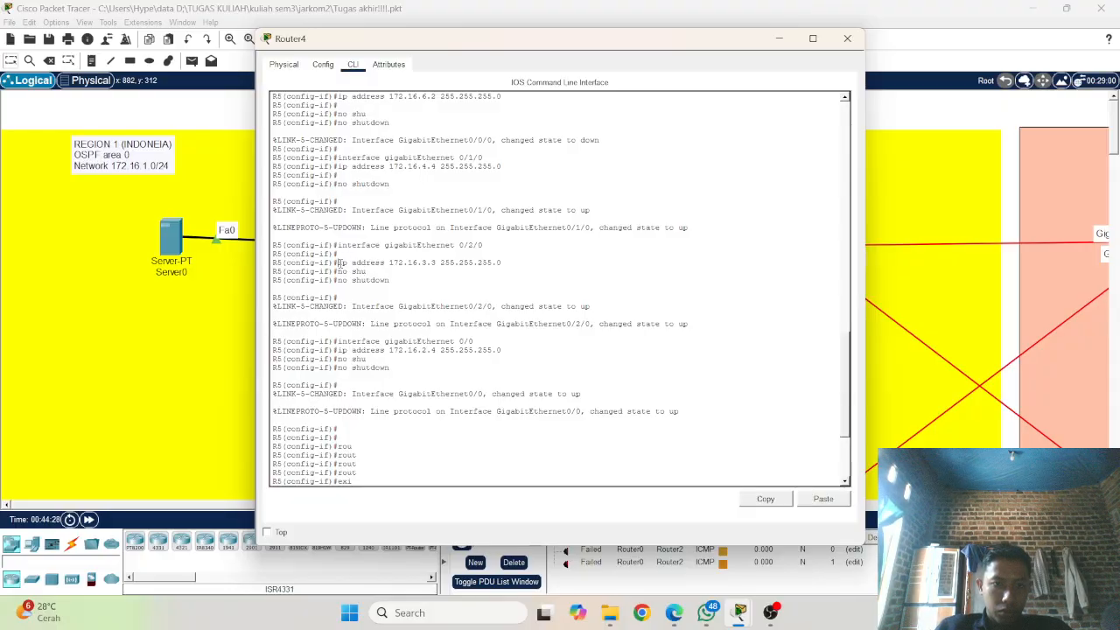
drag(338, 262, 506, 263)
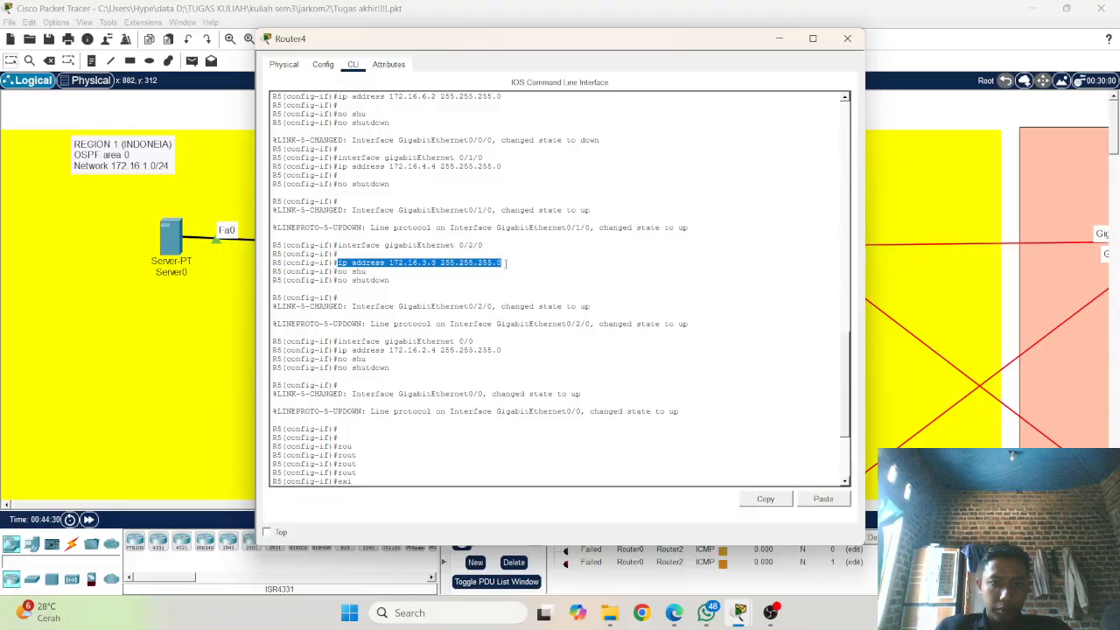
right_click(506, 262)
click(523, 272)
click(184, 347)
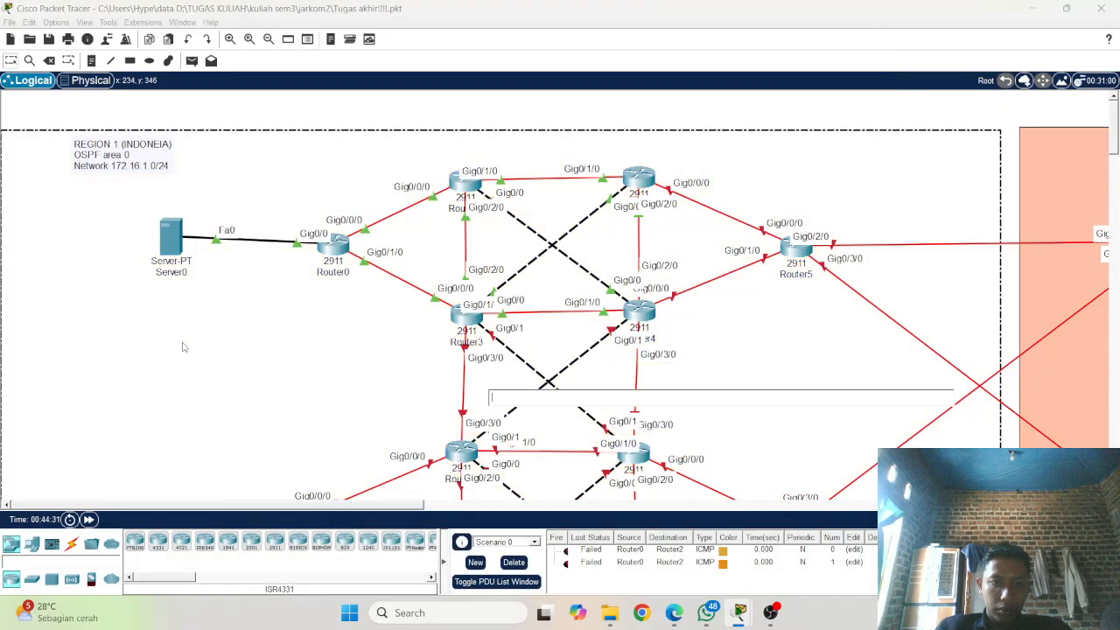
Step: Paste the copied ip address command at R4's gigabitEthernet 0/3/0 prompt and place the cursor after its third octet
click(466, 315)
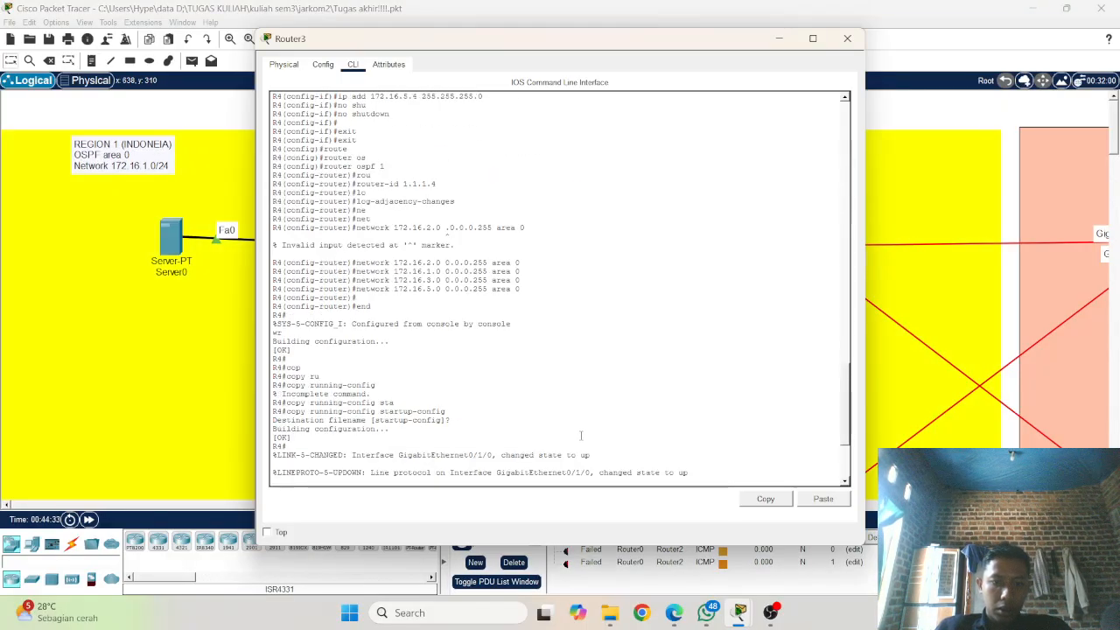
right_click(542, 458)
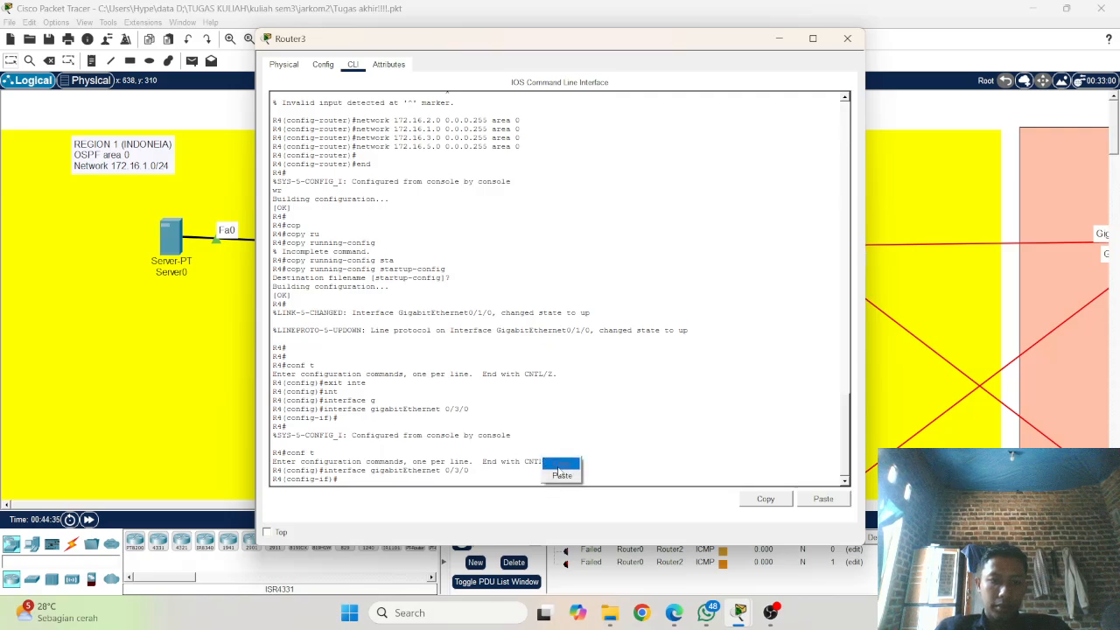
click(555, 473)
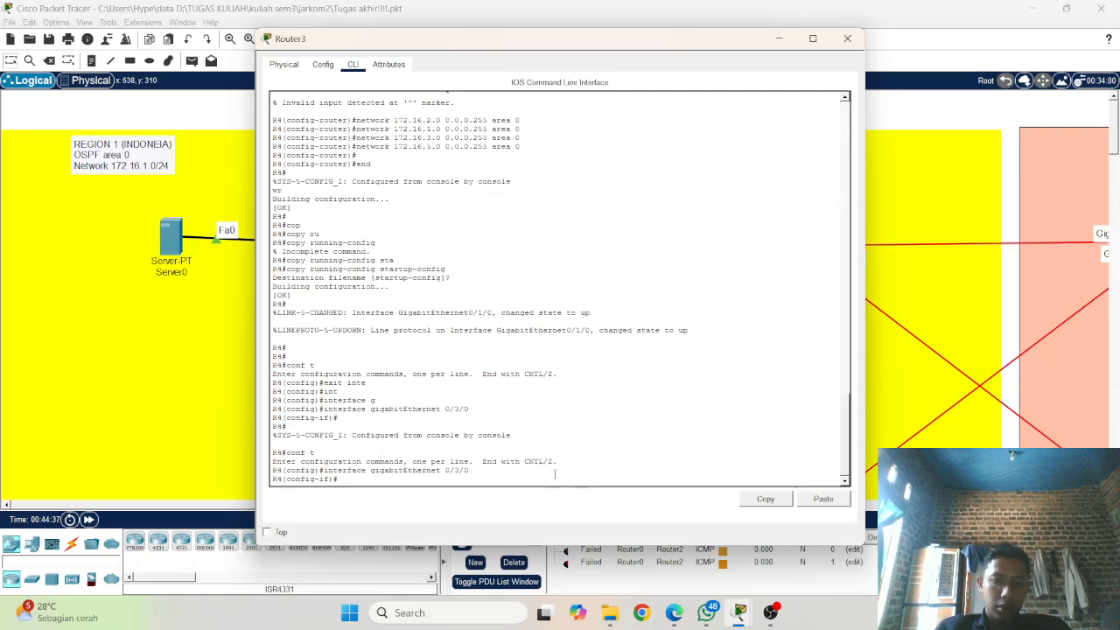
key(Left)
key(Left)
key(Left)
key(Left)
key(Left)
key(Left)
key(Left)
key(Left)
key(Left)
key(Left)
key(Left)
key(Left)
key(Left)
key(Left)
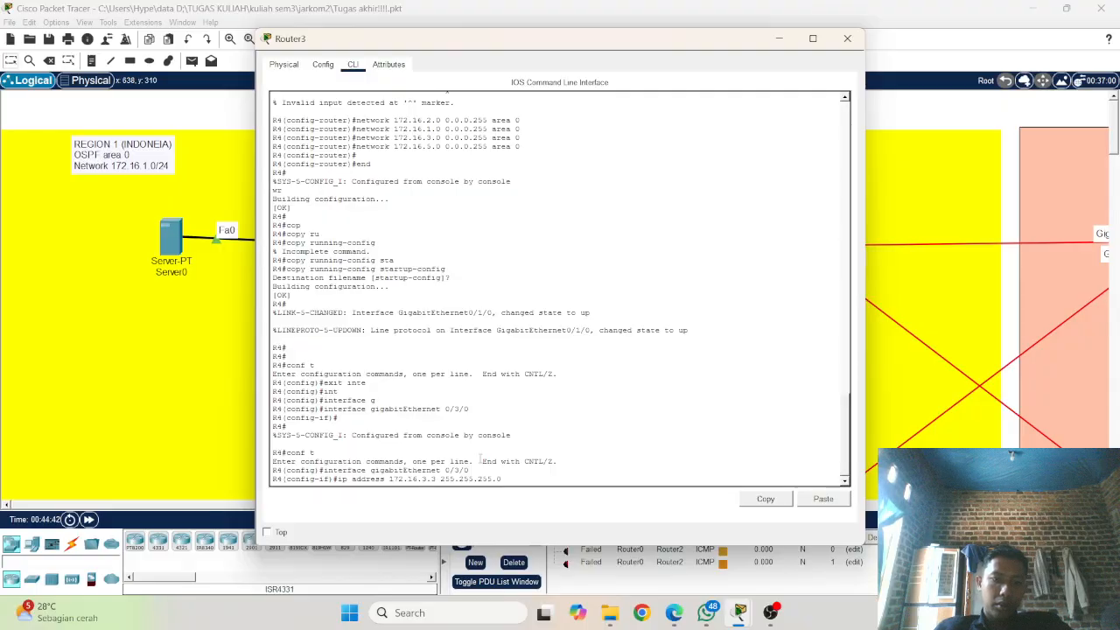
key(Left)
key(Left)
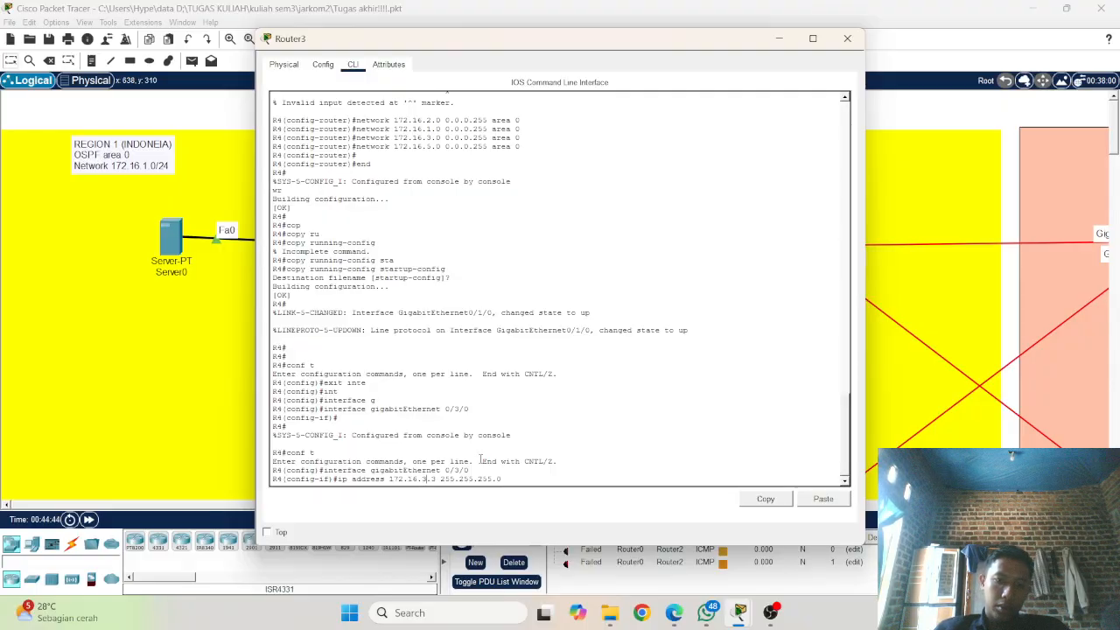
Step: Check Router3's links in the topology and assign ip address 172.16.8.1 255.255.255.0 to R4's gigabitEthernet 0/3/0
click(101, 378)
scroll(359, 369, down, 2)
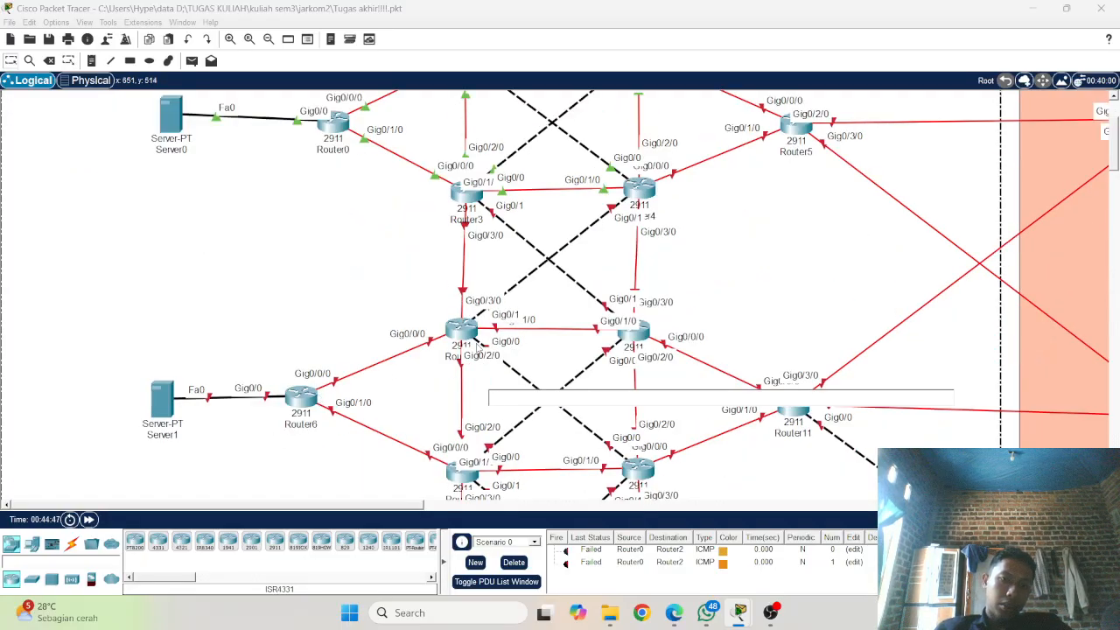
scroll(437, 363, up, 2)
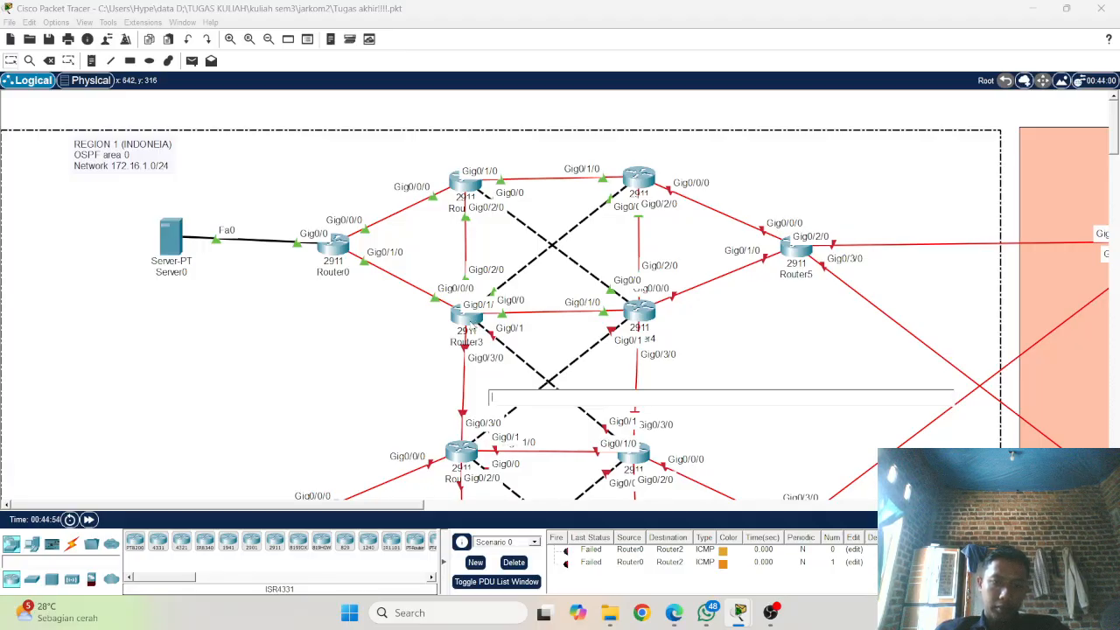
click(471, 322)
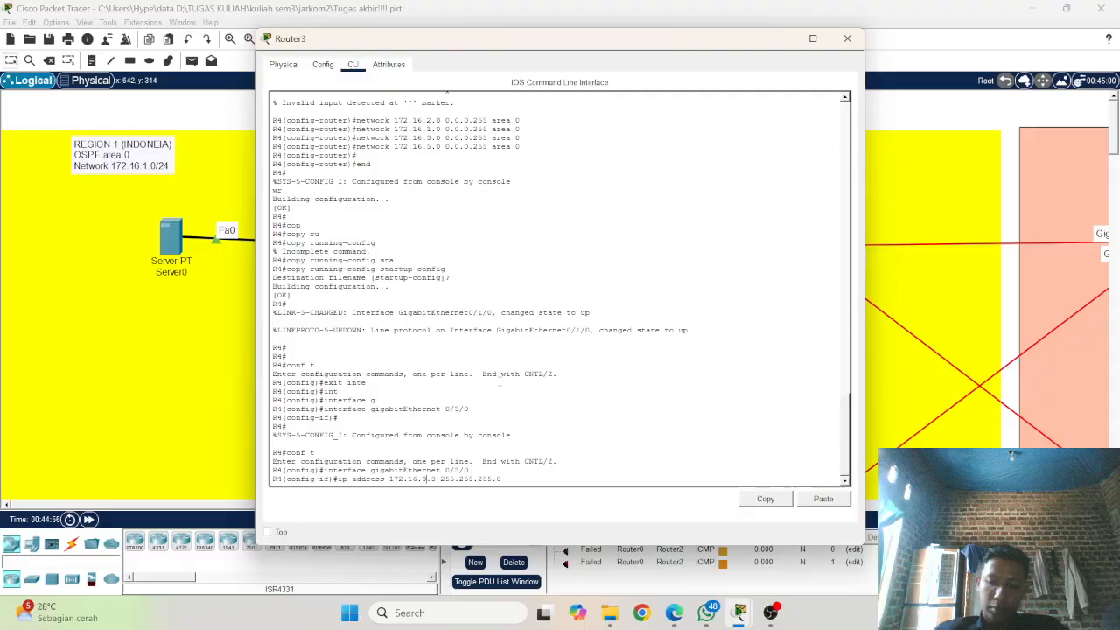
key(BackSpace)
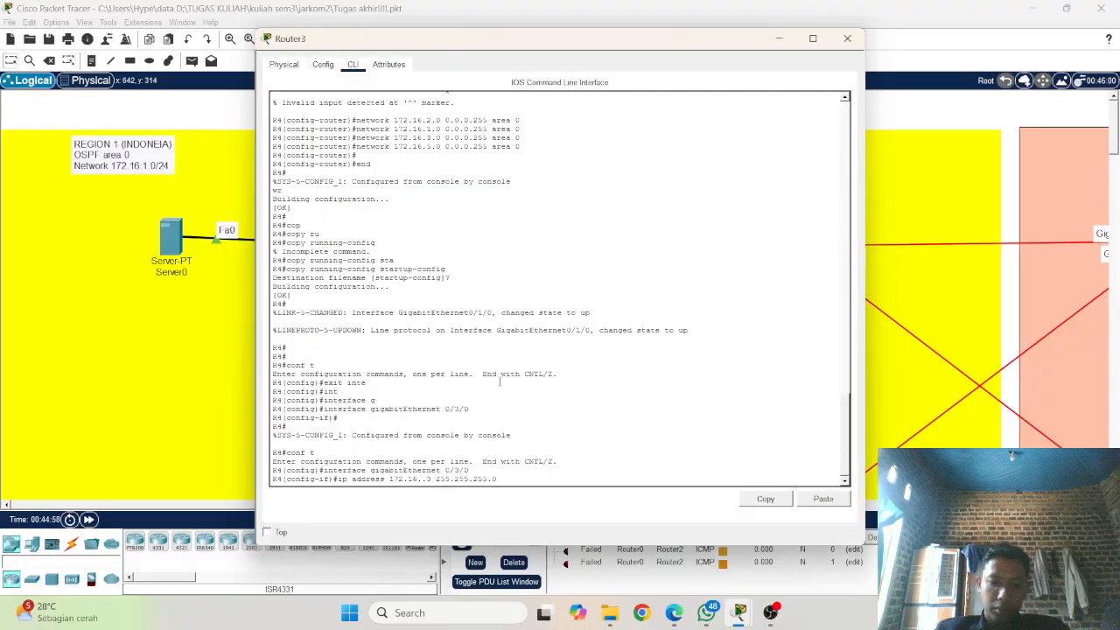
text(4)
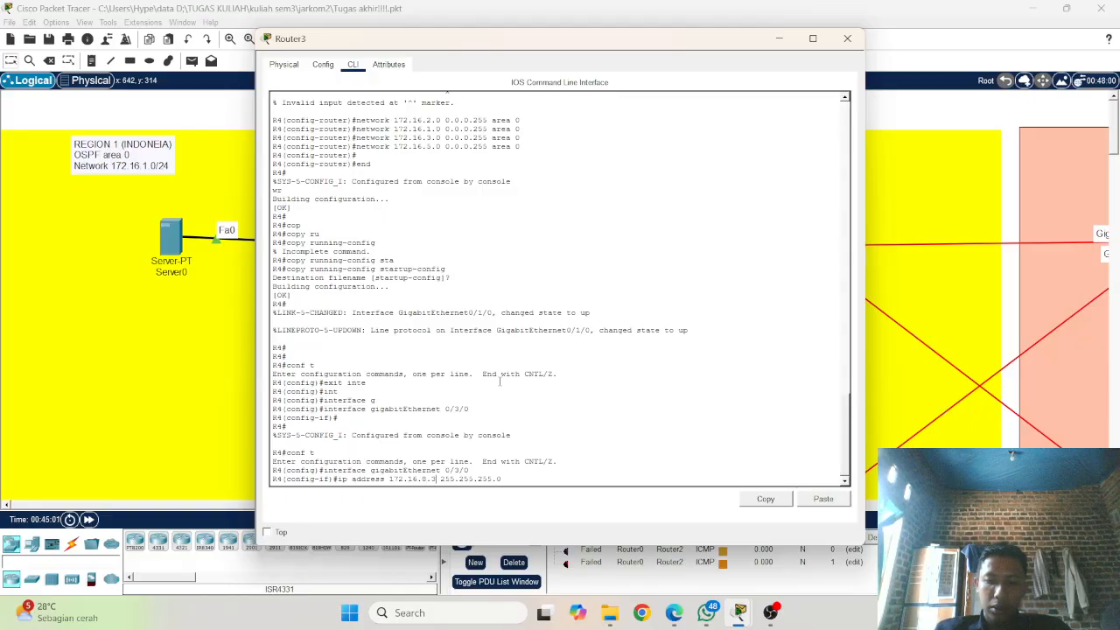
key(BackSpace)
text(1)
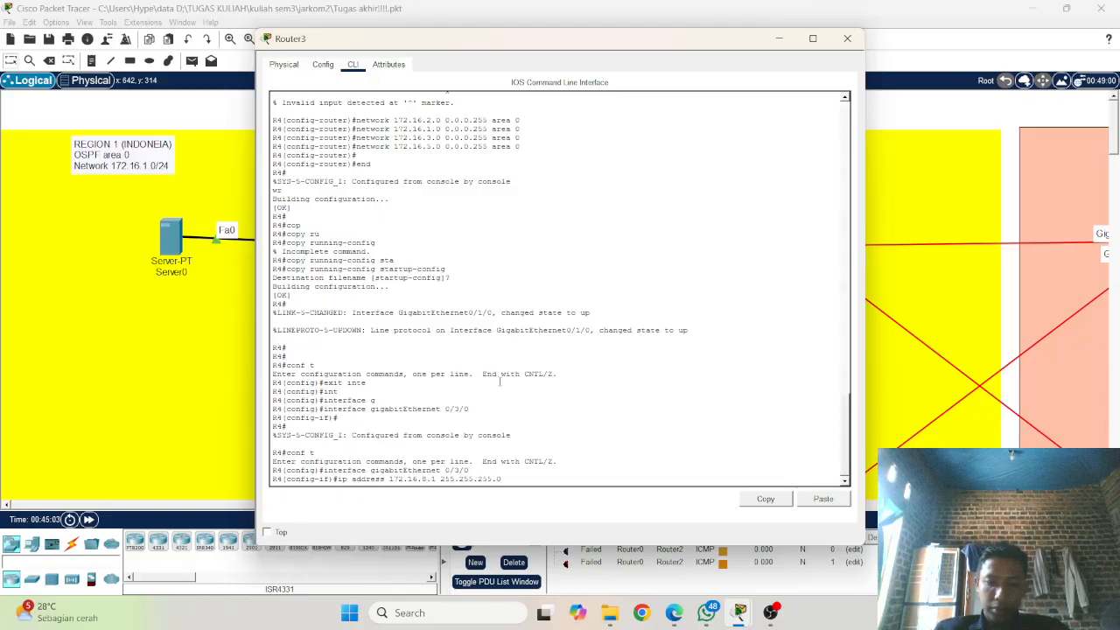
key(Return)
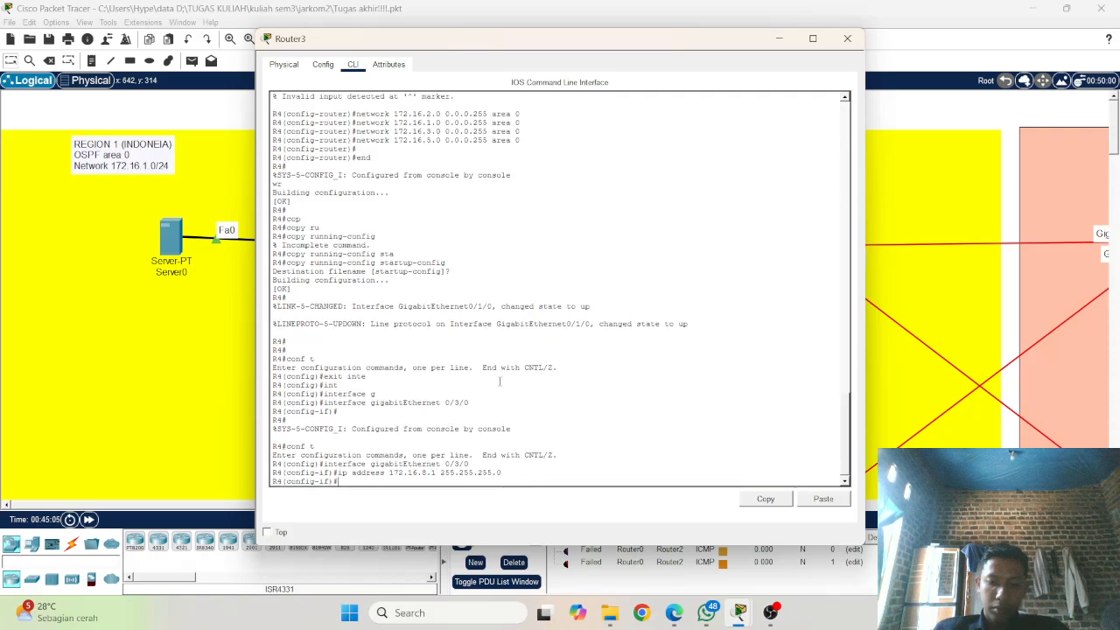
Step: Enable R4's interface gigabitEthernet 0/3/0 with no shutdown
text(no shu)
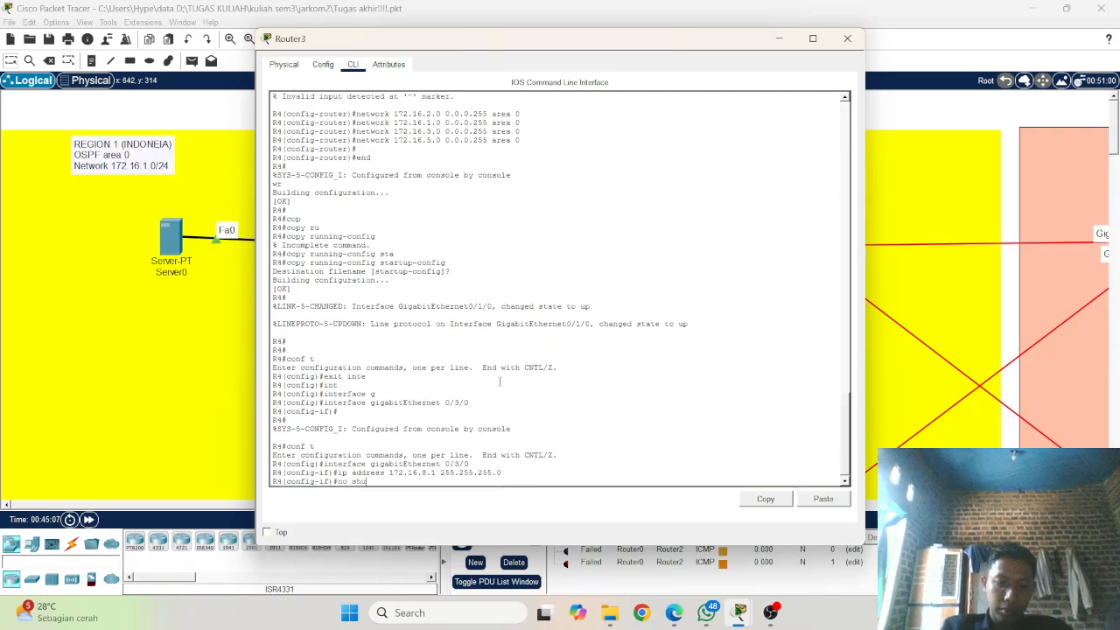
key(Tab)
key(Return)
key(Return)
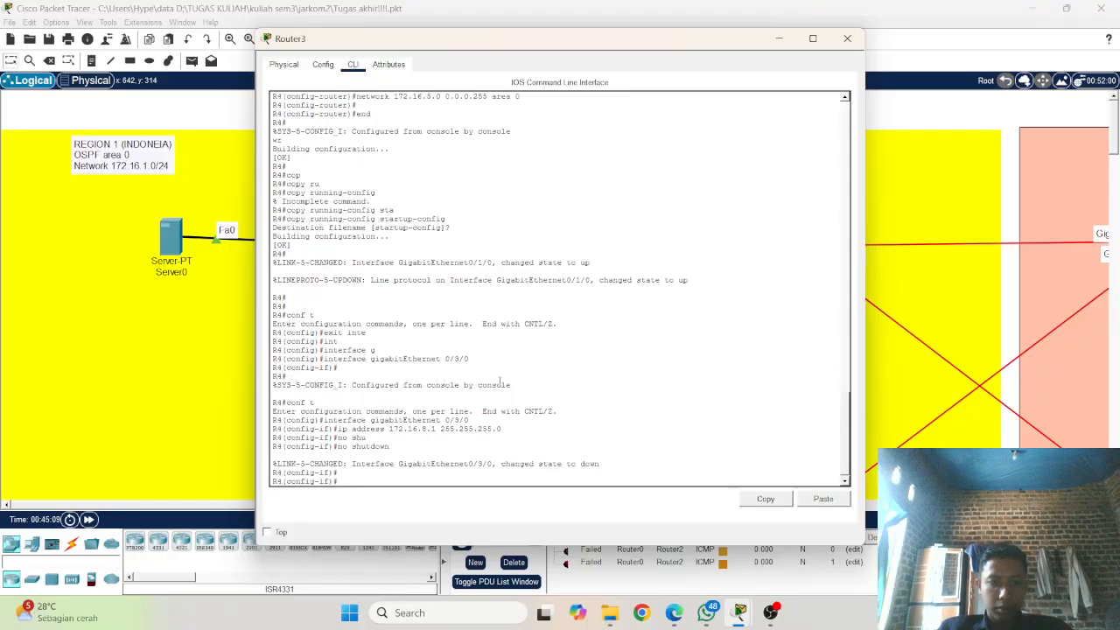
Step: Select interface gigabitEthernet 0/1 on R4 and assign it ip address 172.16.9.1 255.255.255.0 using recalled commands
key(Up)
key(Up)
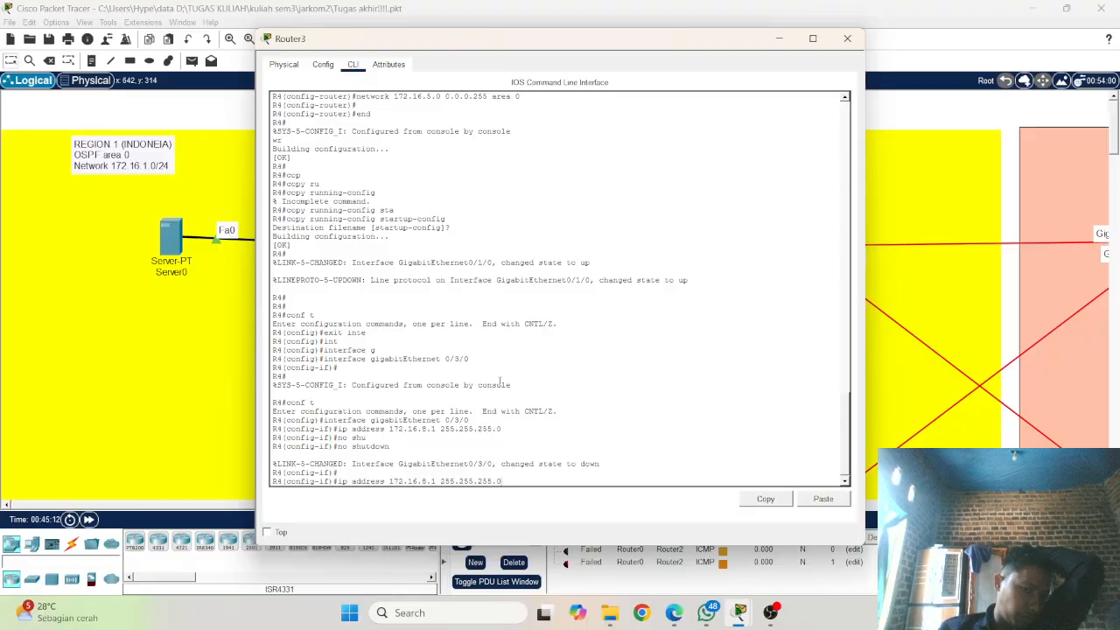
key(Up)
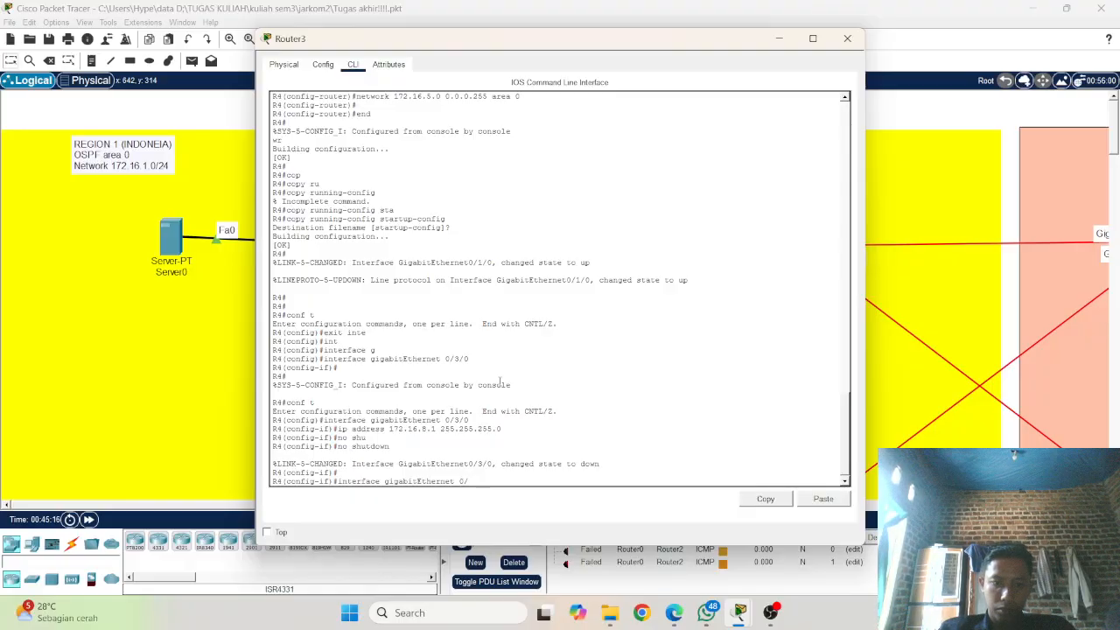
key(Return)
key(Up)
key(Up)
key(Up)
key(Up)
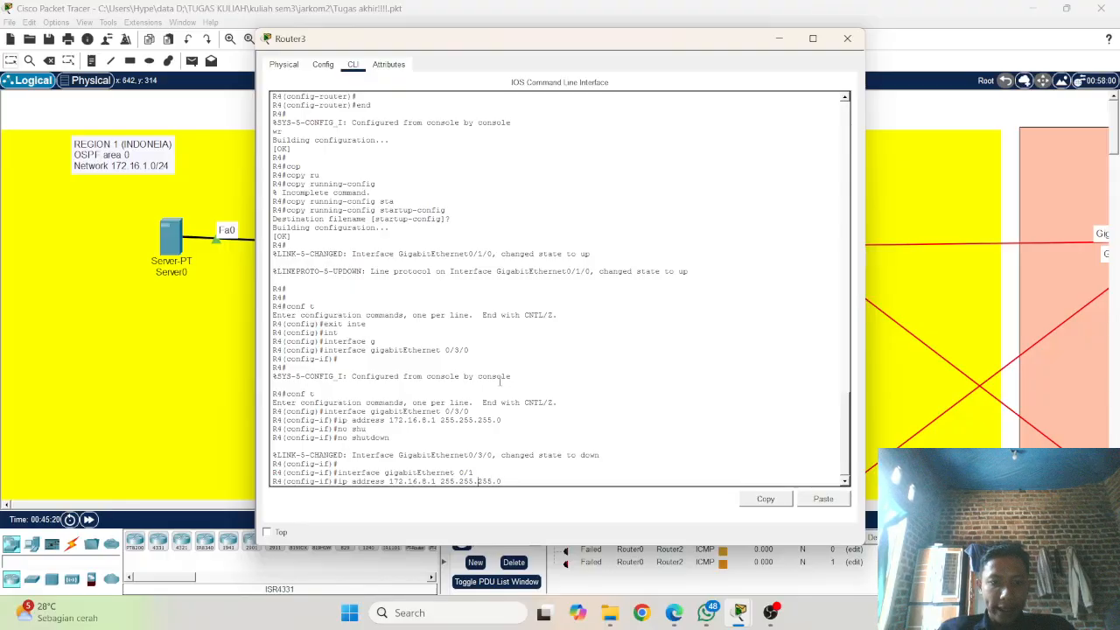
key(BackSpace)
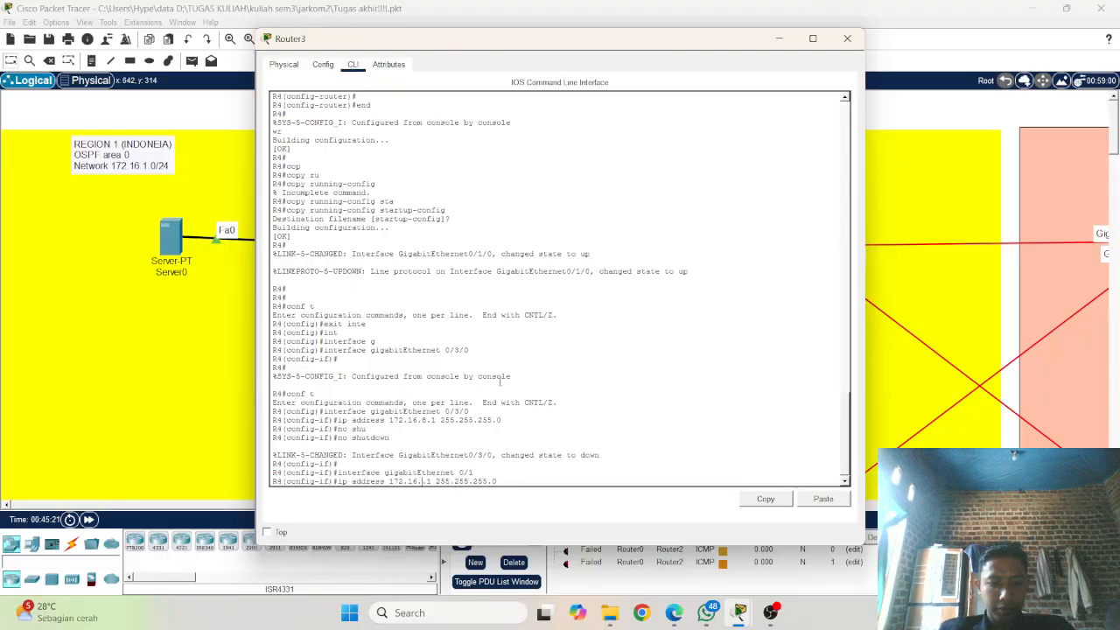
text(9)
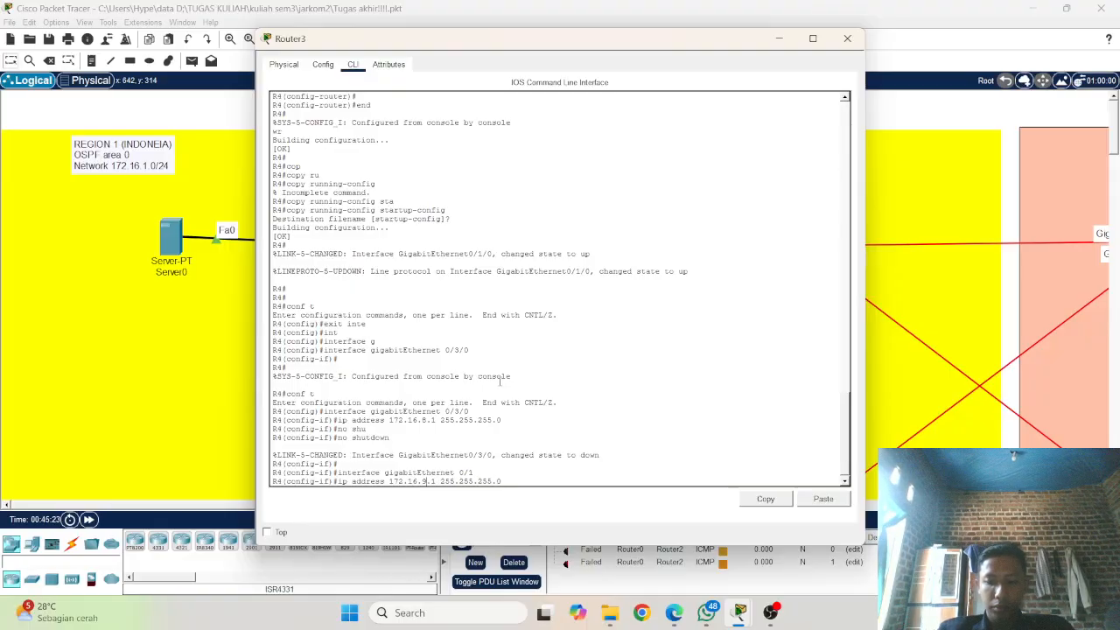
key(Return)
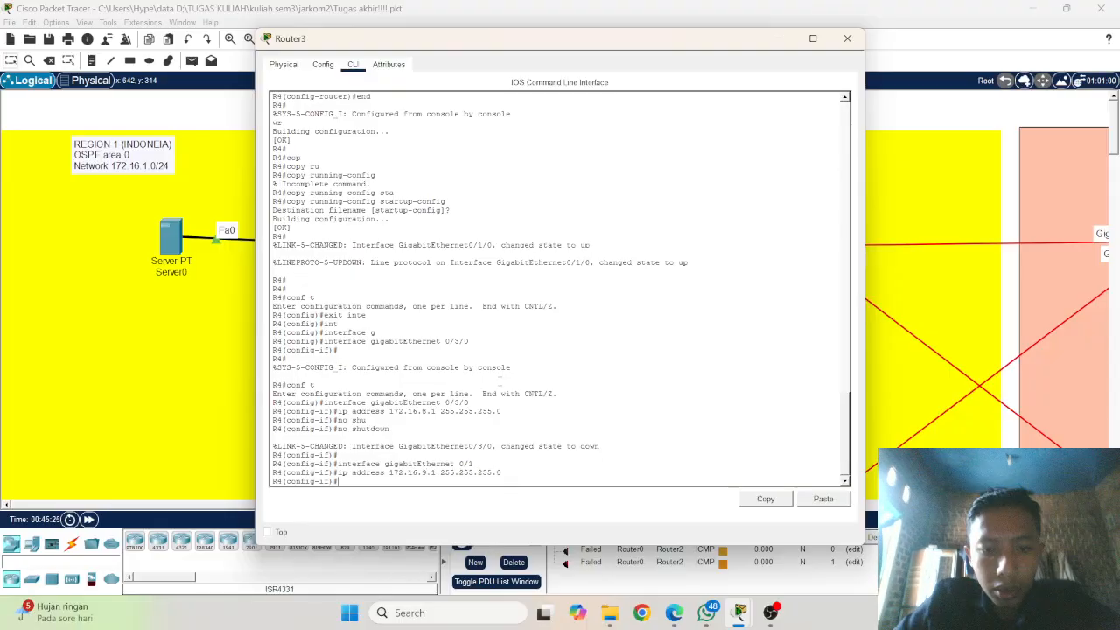
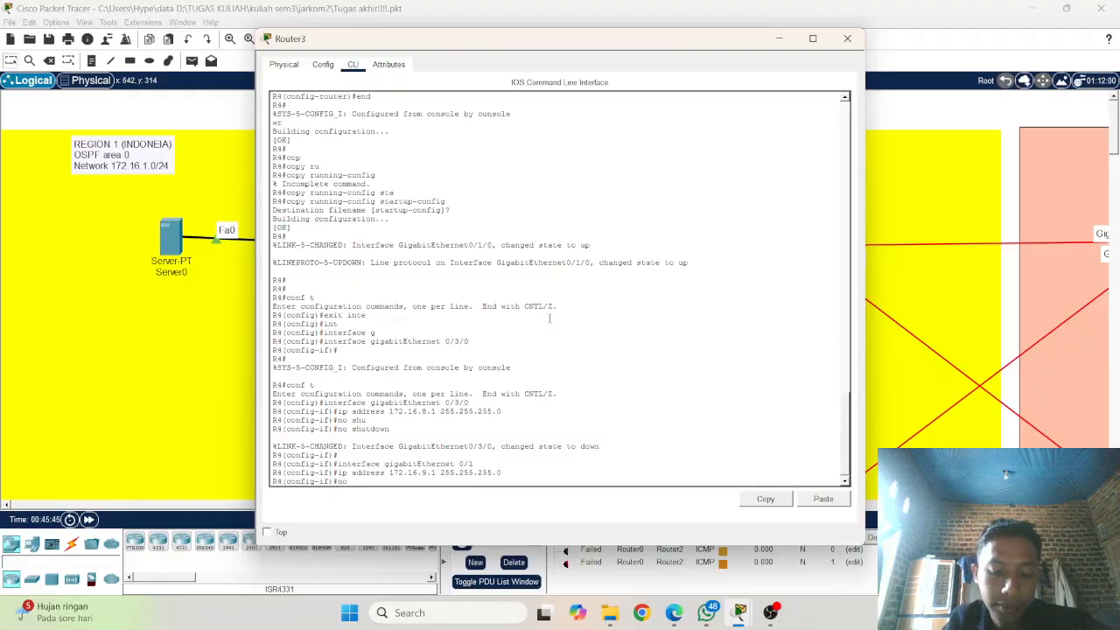
Step: Enable R4's interface gigabitEthernet 0/1 with no shutdown
text(shu)
key(Tab)
key(Return)
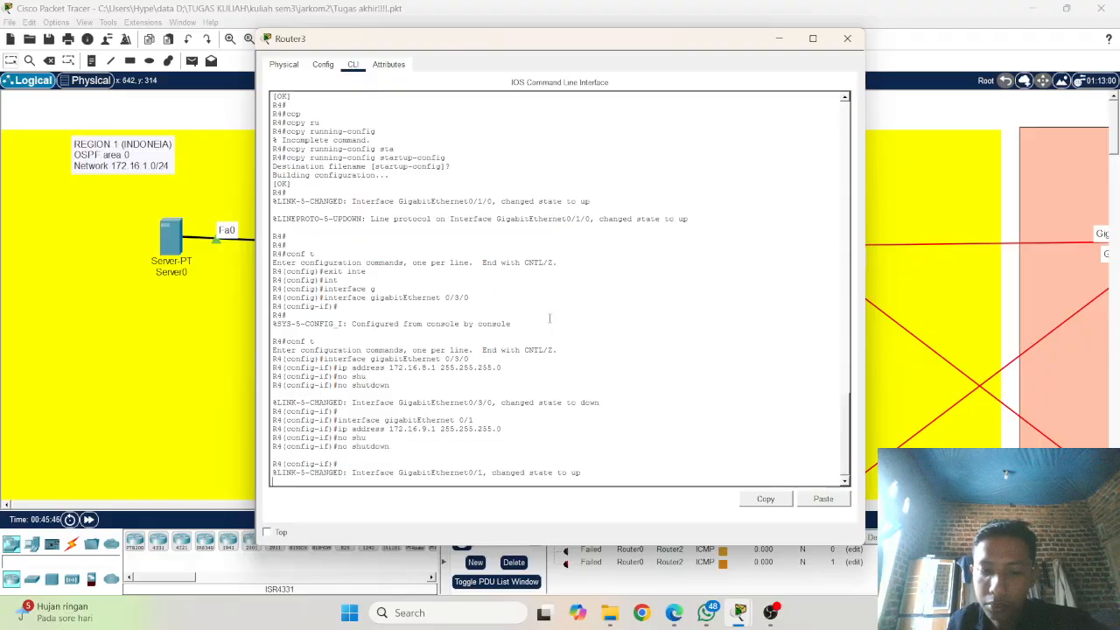
key(Return)
key(Return)
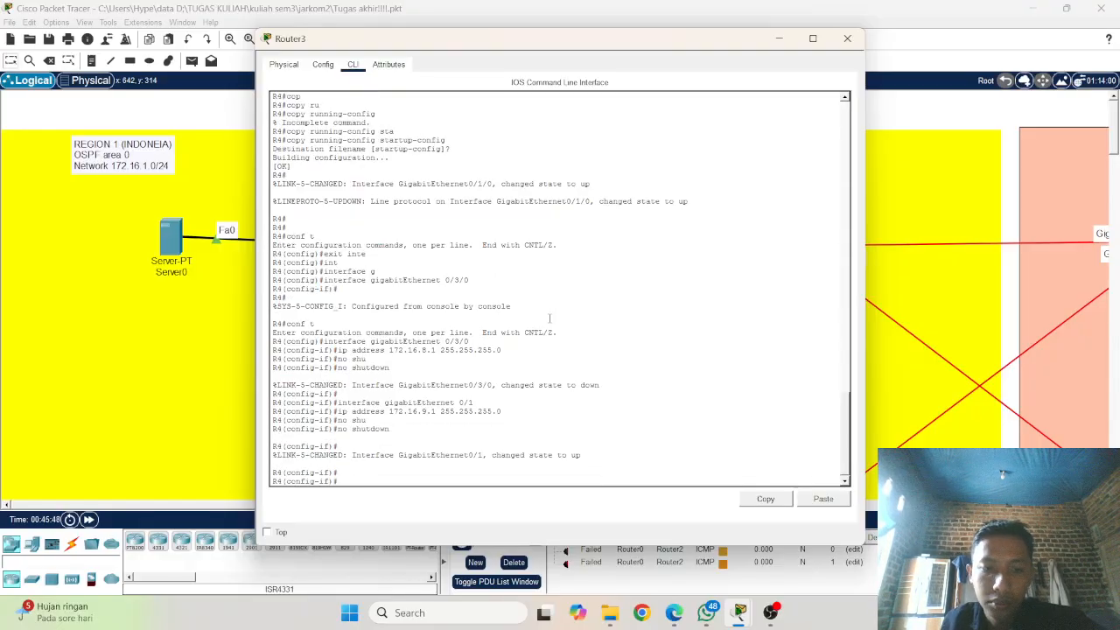
key(Up)
key(Up)
key(Up)
key(Up)
key(Up)
key(Up)
key(Up)
key(Up)
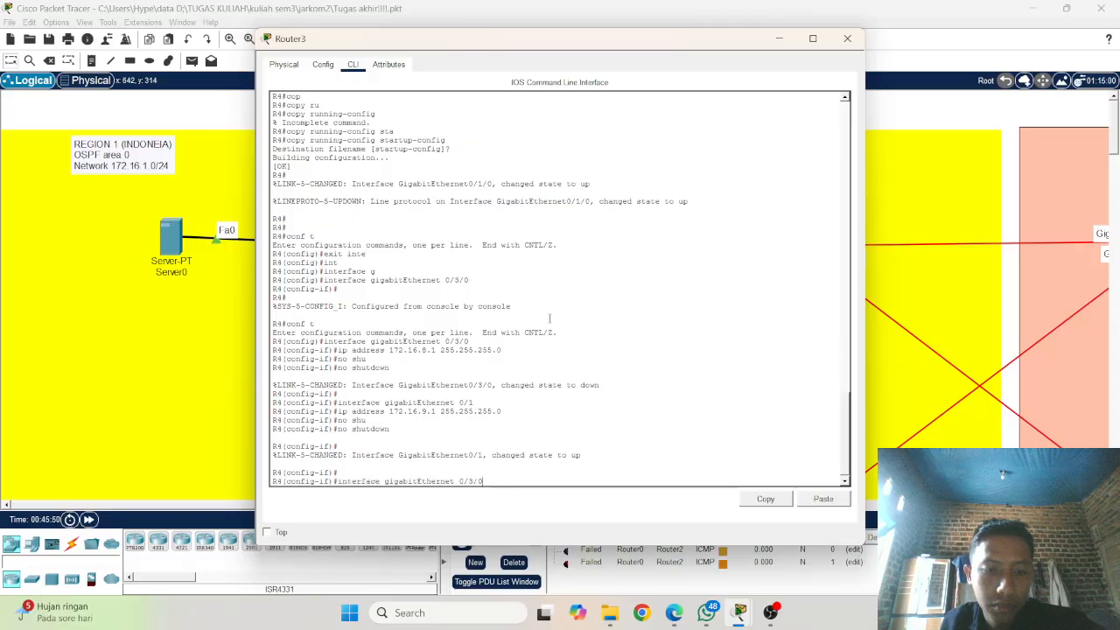
key(Up)
key(Up)
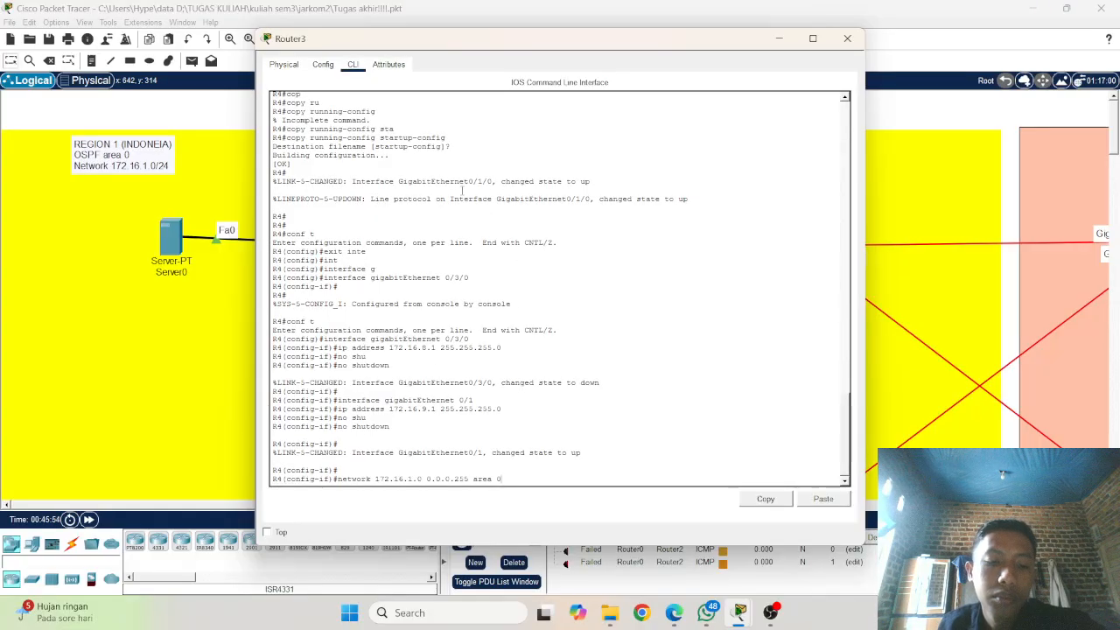
key(BackSpace)
key(BackSpace)
key(BackSpace)
key(BackSpace)
key(BackSpace)
key(BackSpace)
key(BackSpace)
key(BackSpace)
key(BackSpace)
key(BackSpace)
key(BackSpace)
key(BackSpace)
key(BackSpace)
key(BackSpace)
key(BackSpace)
key(BackSpace)
key(BackSpace)
key(BackSpace)
key(BackSpace)
key(BackSpace)
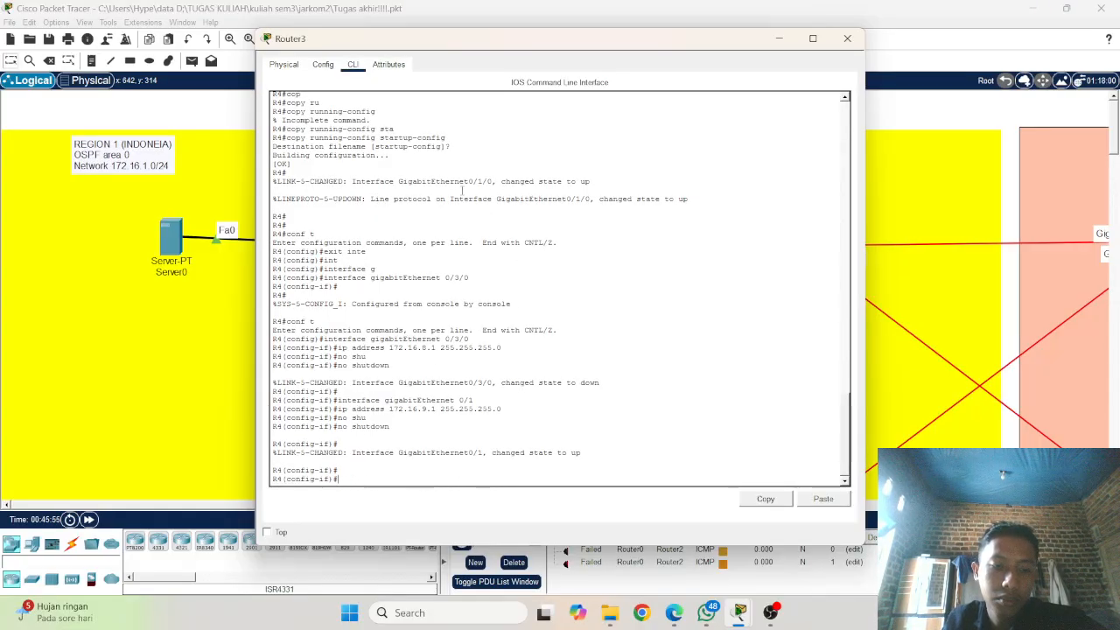
Step: Exit R4's interface configuration mode to return to global configuration
text(exi)
key(Tab)
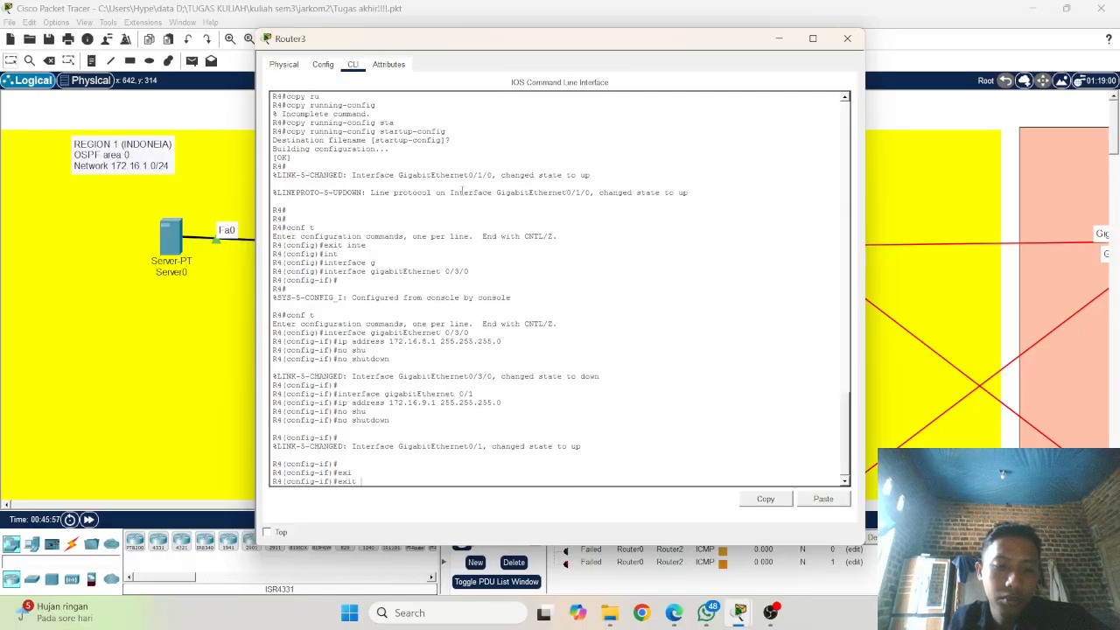
key(Return)
text(exit)
key(Up)
key(Up)
key(Up)
key(Up)
key(Up)
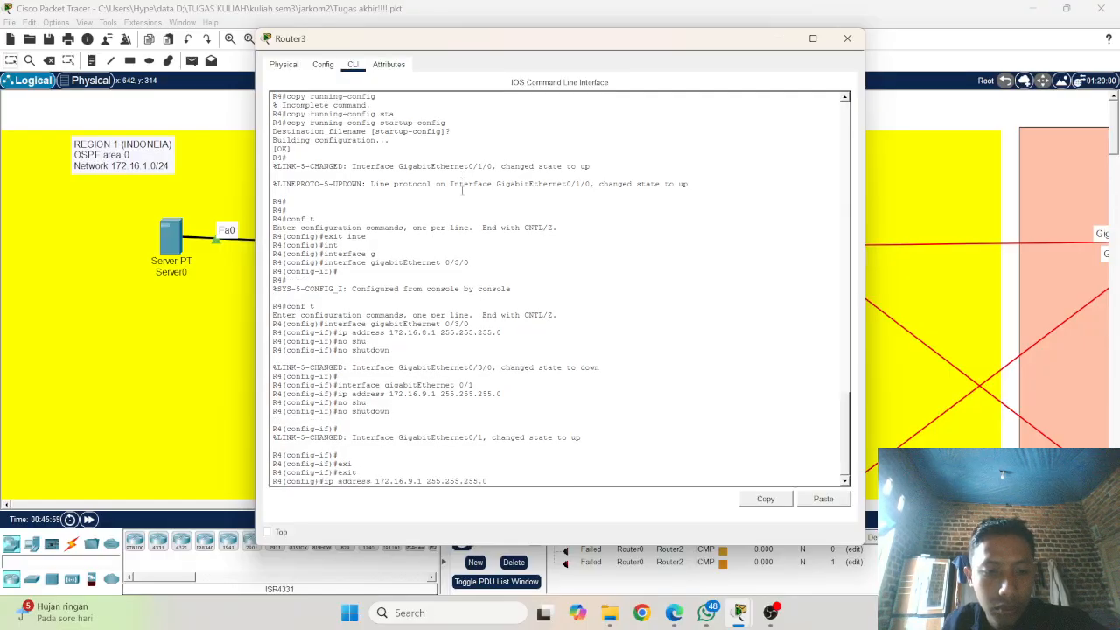
key(Down)
key(Up)
key(Up)
key(Up)
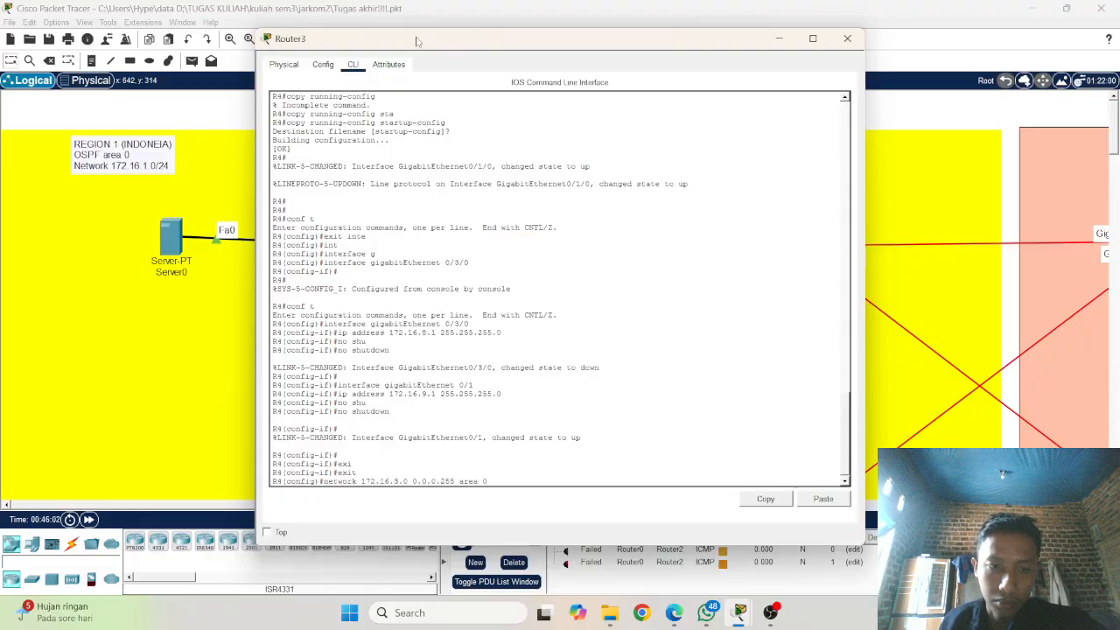
key(BackSpace)
key(BackSpace)
key(BackSpace)
key(BackSpace)
key(BackSpace)
key(BackSpace)
key(BackSpace)
key(BackSpace)
key(BackSpace)
key(BackSpace)
key(BackSpace)
key(BackSpace)
key(BackSpace)
key(BackSpace)
key(BackSpace)
key(BackSpace)
key(BackSpace)
key(BackSpace)
key(BackSpace)
key(BackSpace)
key(BackSpace)
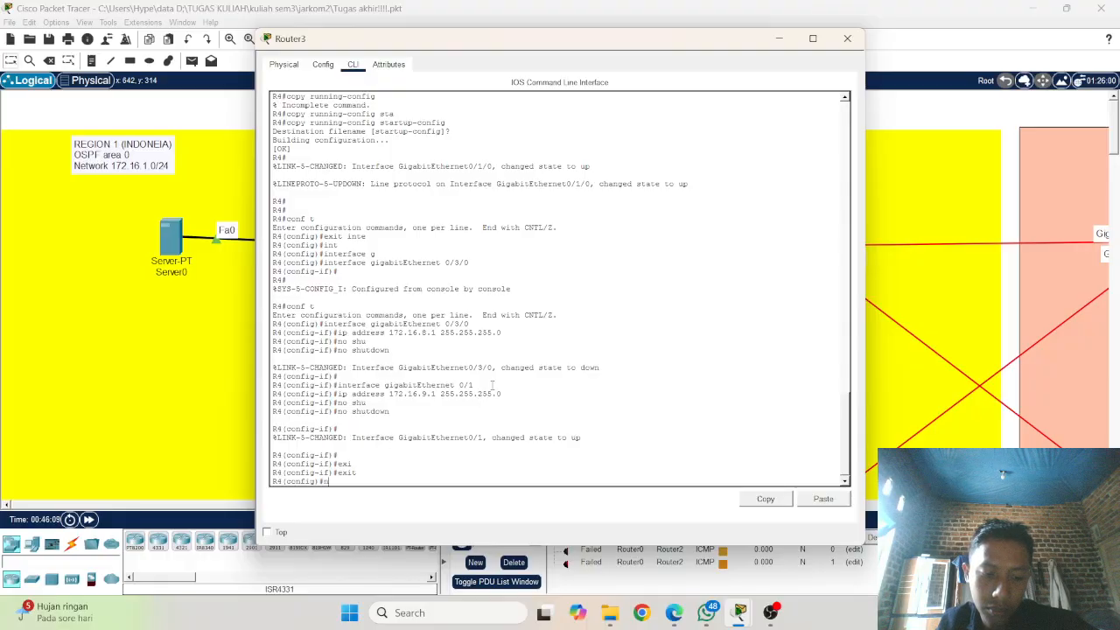
text(ne)
key(Return)
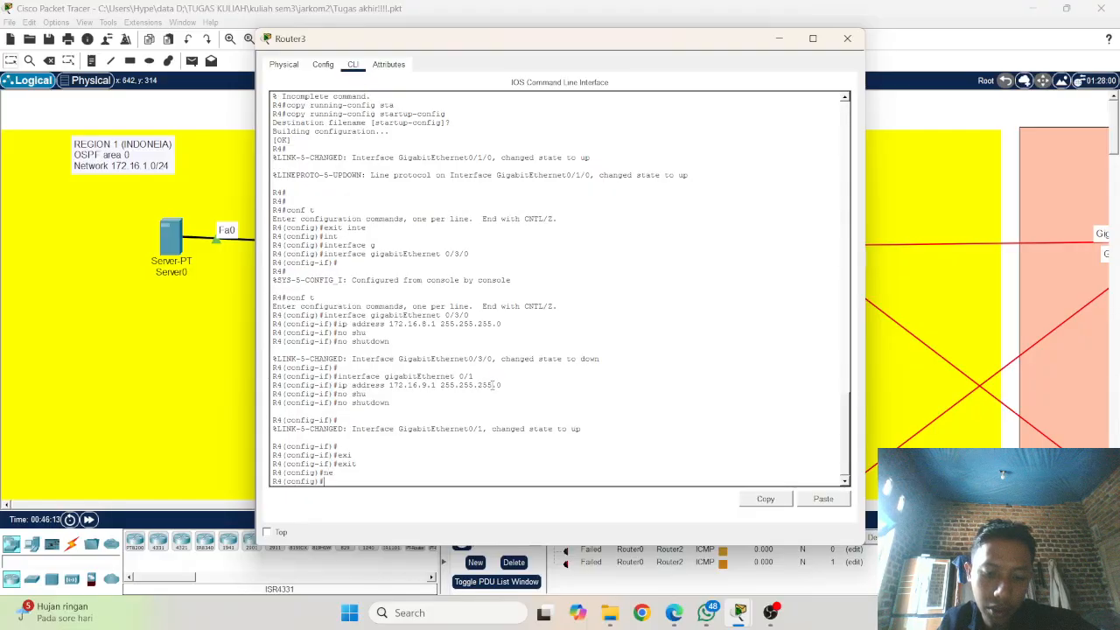
Step: Enter R4's OSPF configuration with router ospf 1 and turn on log-adjacency-changes
key(Tab)
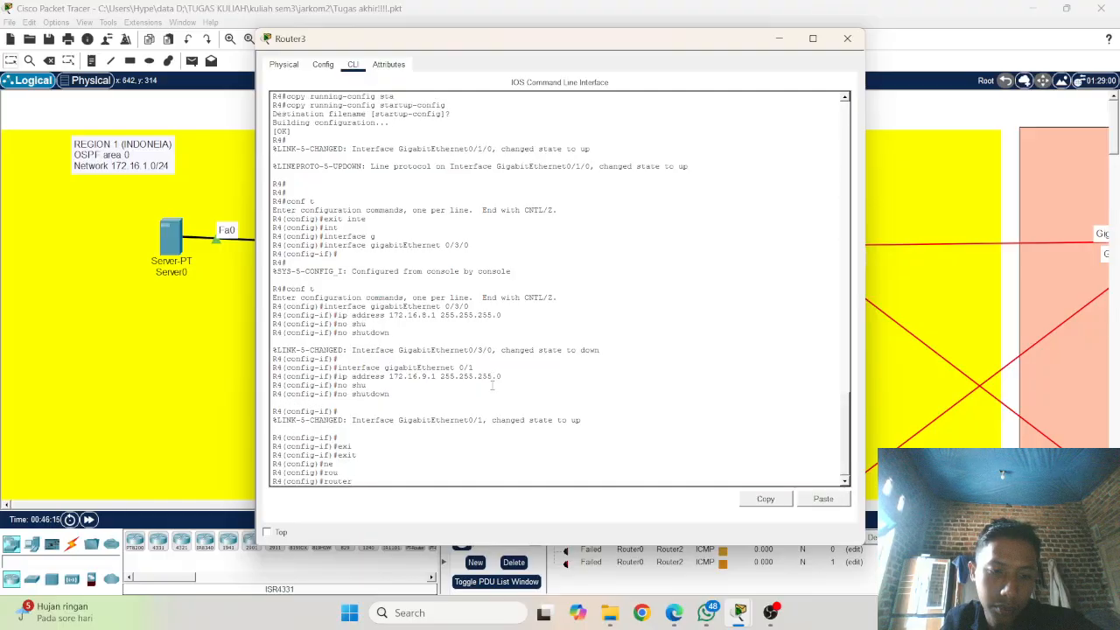
text(os)
key(Tab)
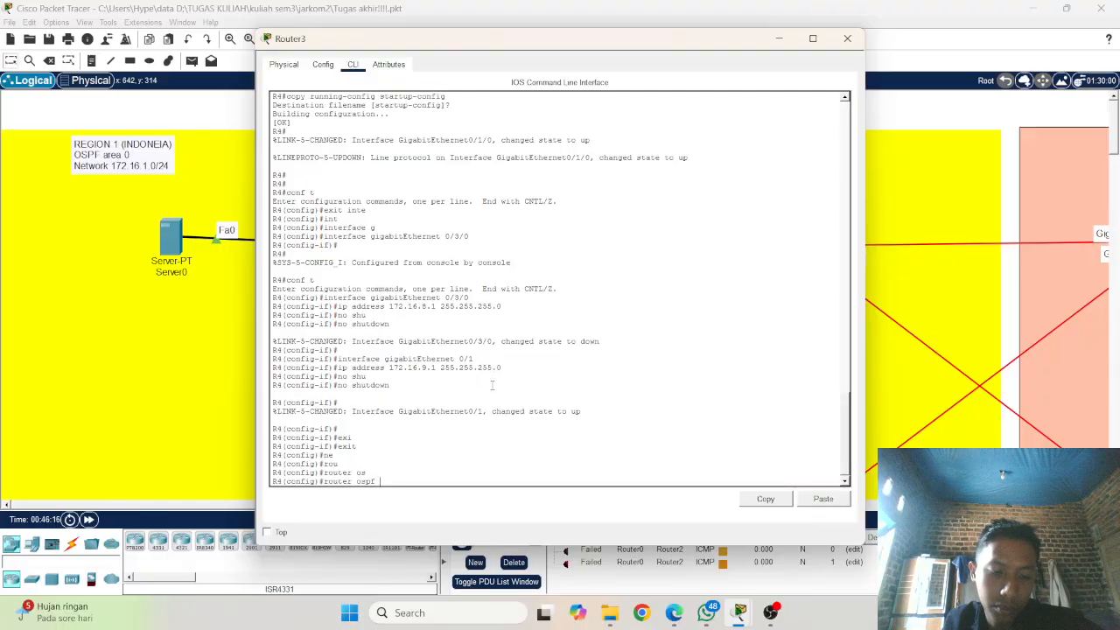
text(1)
key(Return)
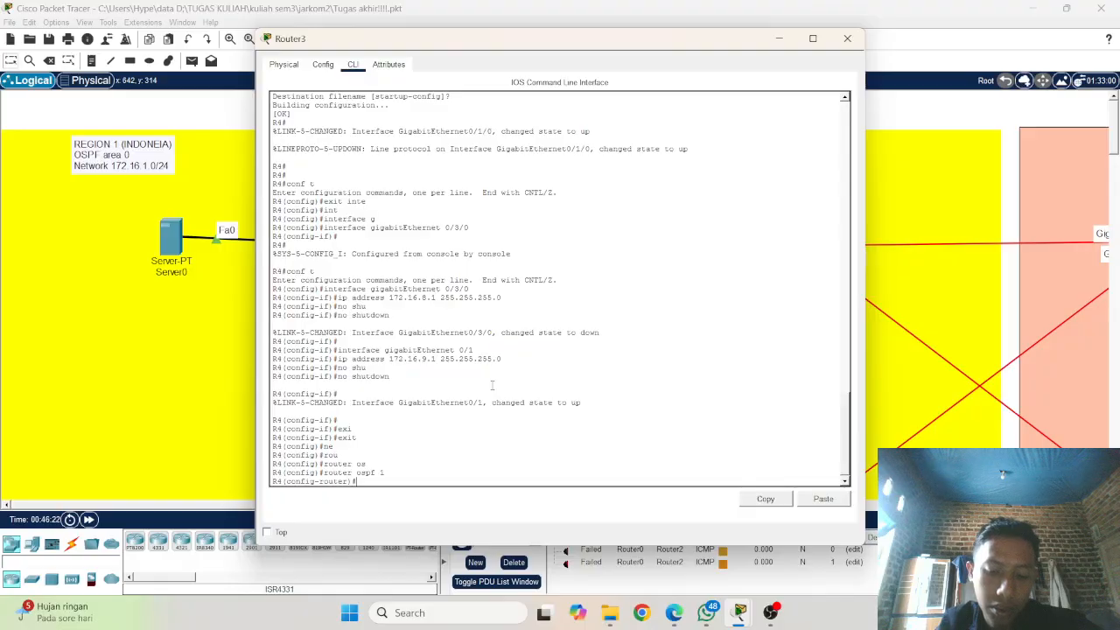
text(lo)
key(Tab)
key(Return)
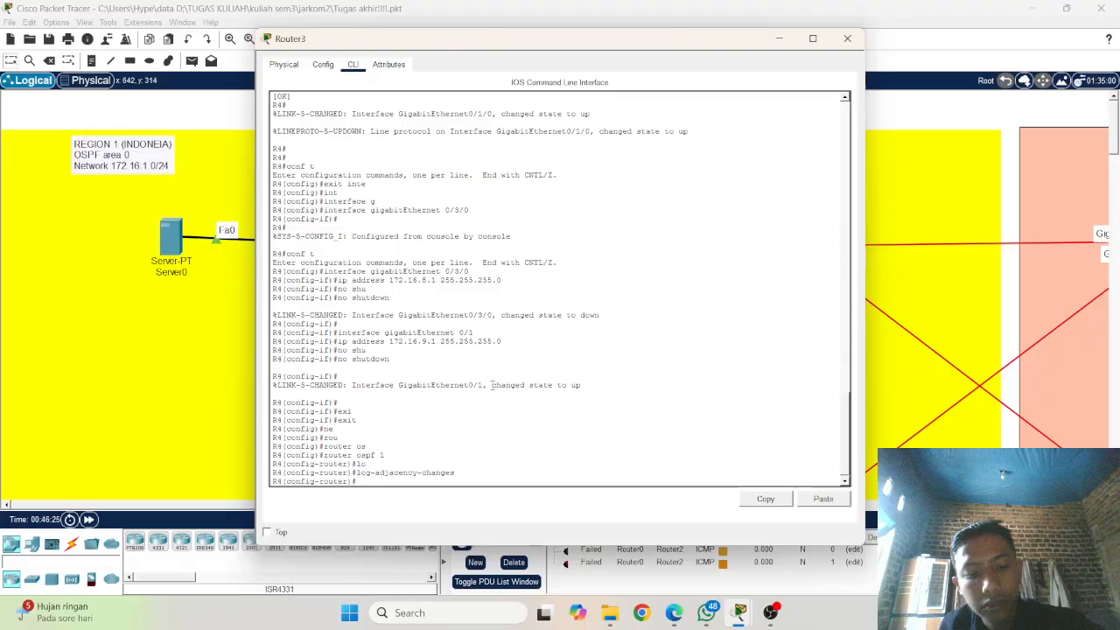
Step: Exit R4's OSPF router configuration and re-enter it with the recalled router ospf 1 command
text(exit)
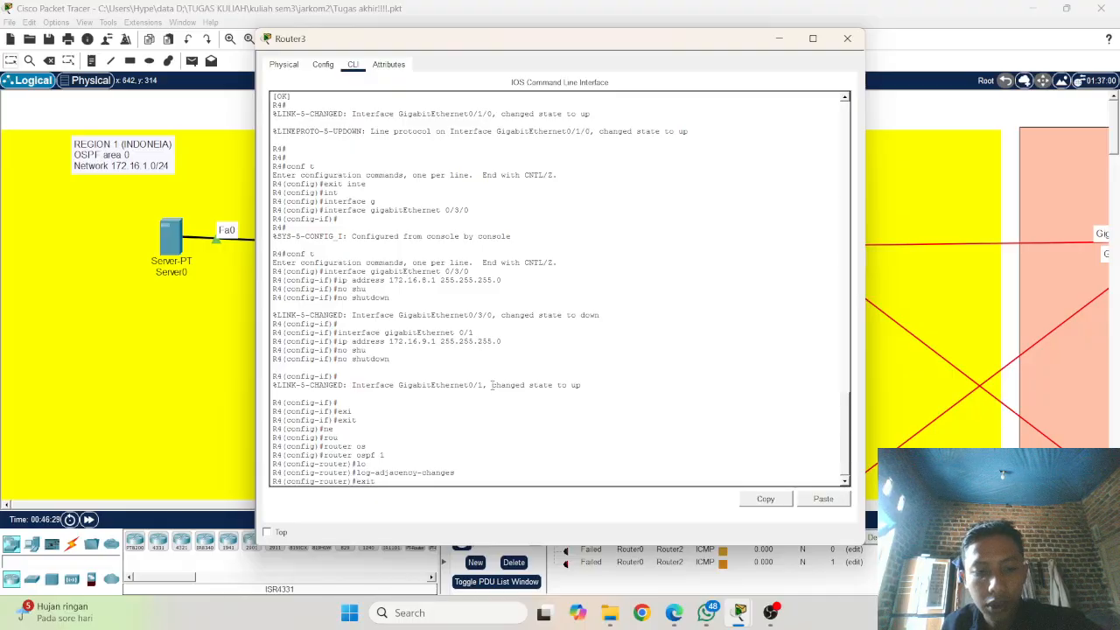
key(Return)
key(Up)
key(Up)
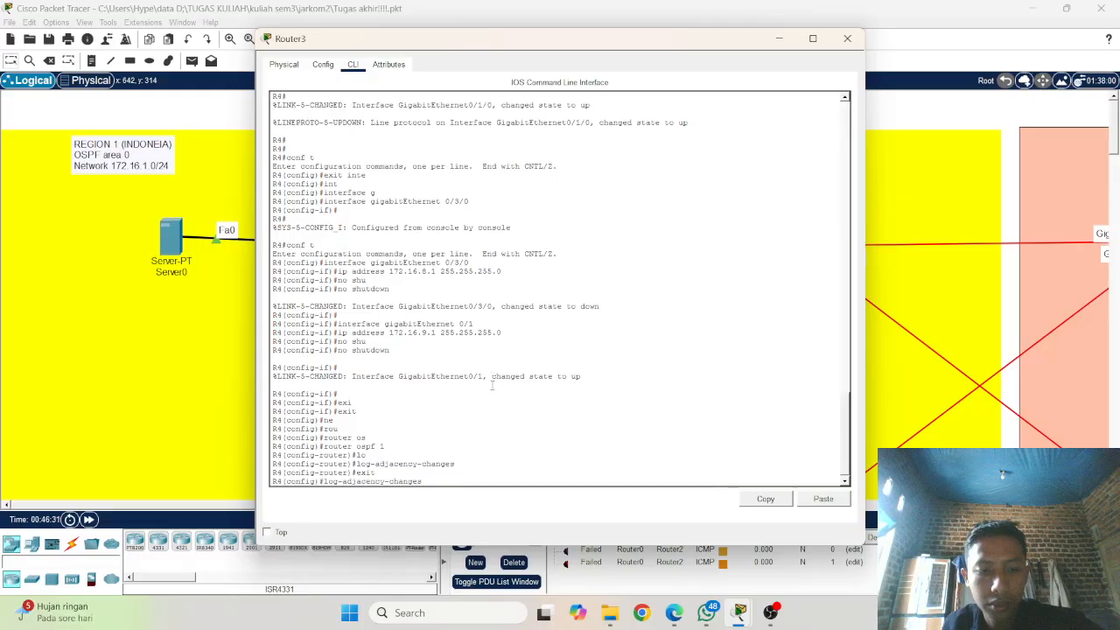
key(Up)
key(Return)
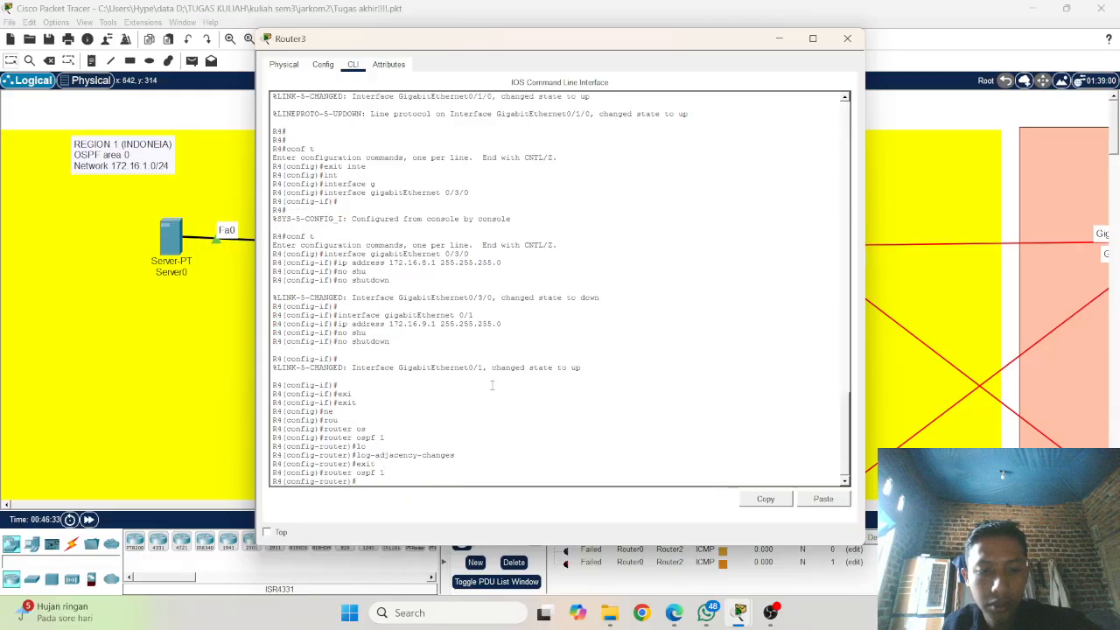
key(Up)
key(Up)
key(Up)
key(Up)
key(Up)
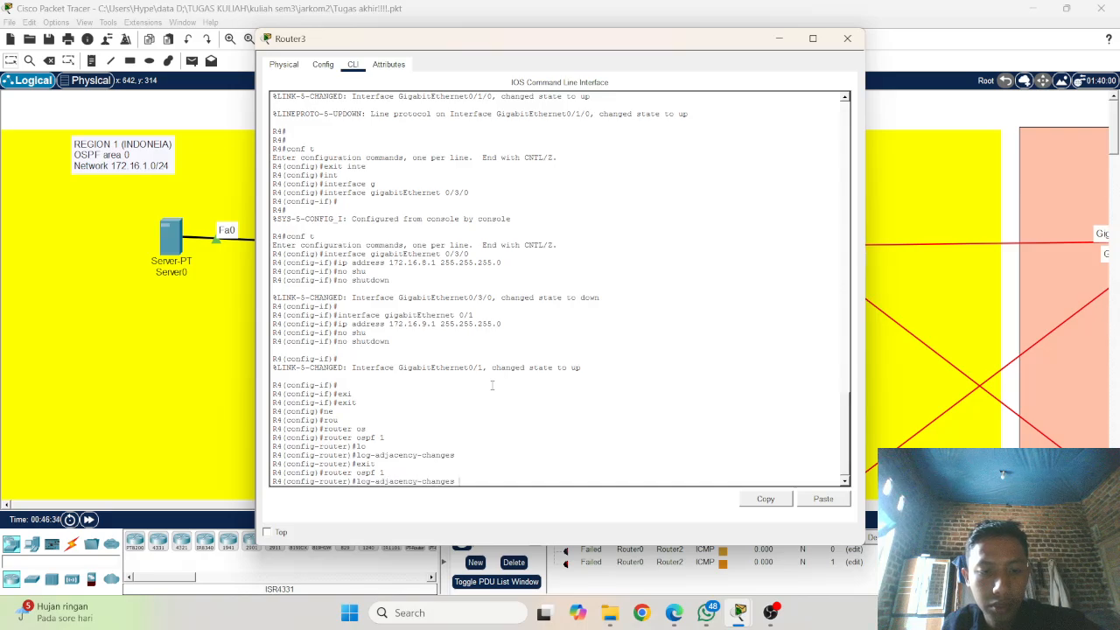
key(Down)
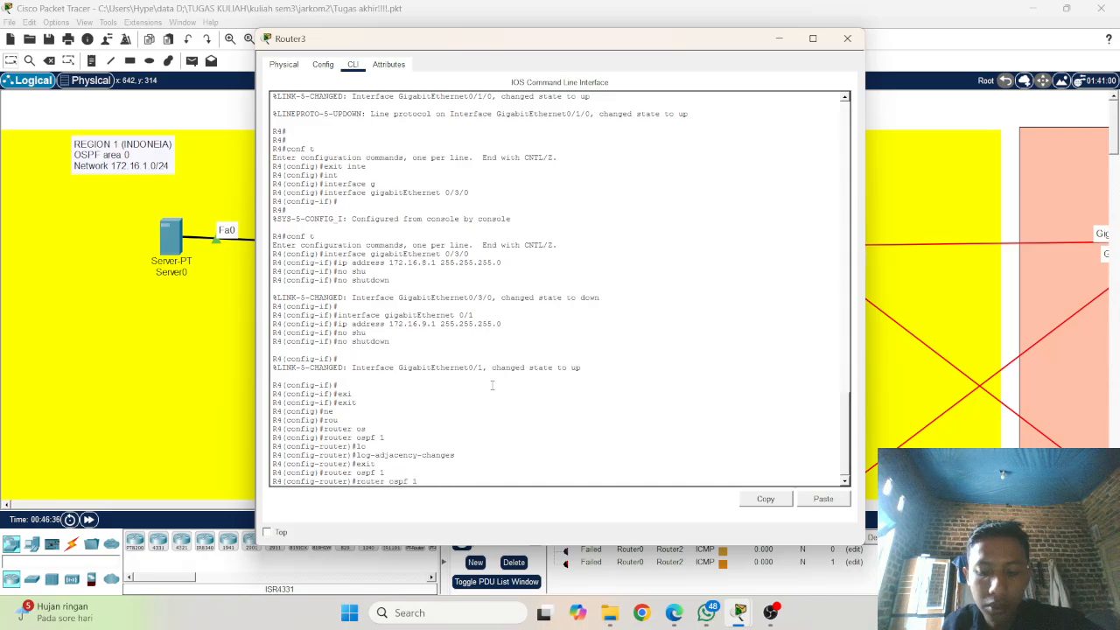
key(BackSpace)
key(BackSpace)
key(BackSpace)
key(BackSpace)
key(BackSpace)
key(BackSpace)
key(BackSpace)
key(BackSpace)
key(BackSpace)
key(BackSpace)
key(BackSpace)
key(BackSpace)
key(BackSpace)
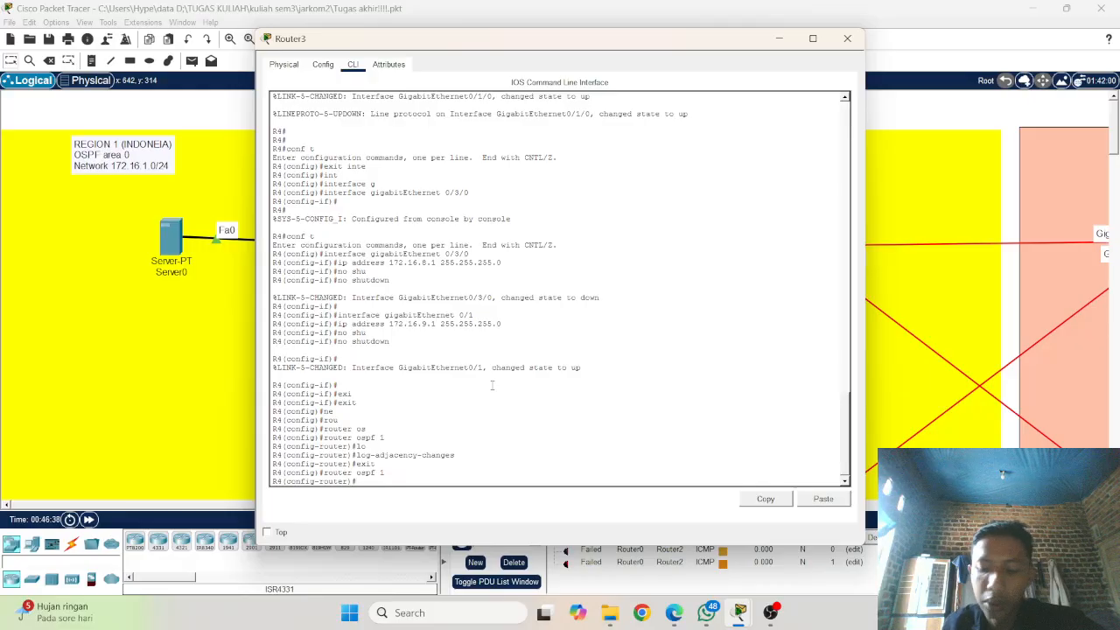
Step: Look through R4's recalled commands and reissue log-adjacency-changes in OSPF process 1
key(Up)
key(Up)
key(Up)
key(Up)
key(Up)
key(Up)
key(Up)
key(Up)
key(Up)
key(Up)
key(Up)
key(Up)
key(Up)
key(Up)
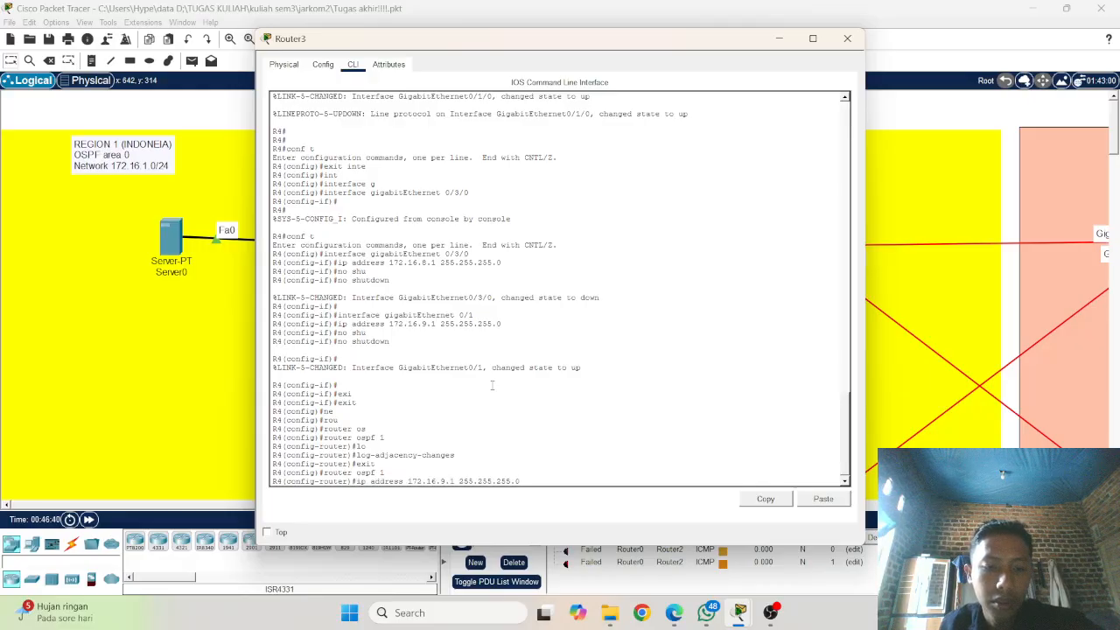
key(Up)
key(Up)
key(Up)
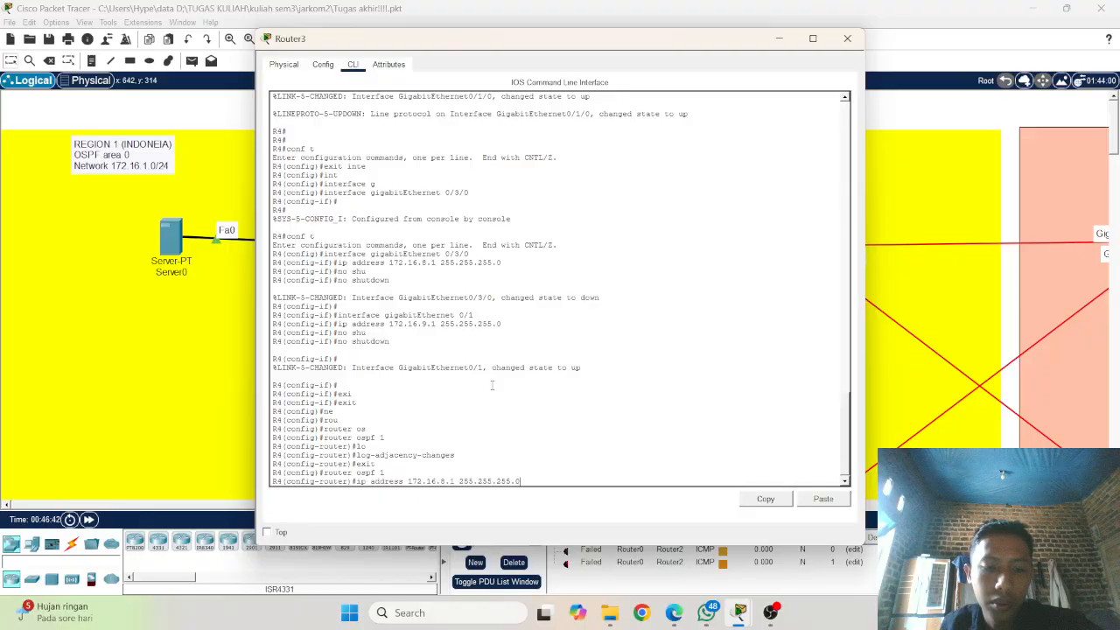
key(Up)
key(Up)
key(Up)
key(Up)
key(Up)
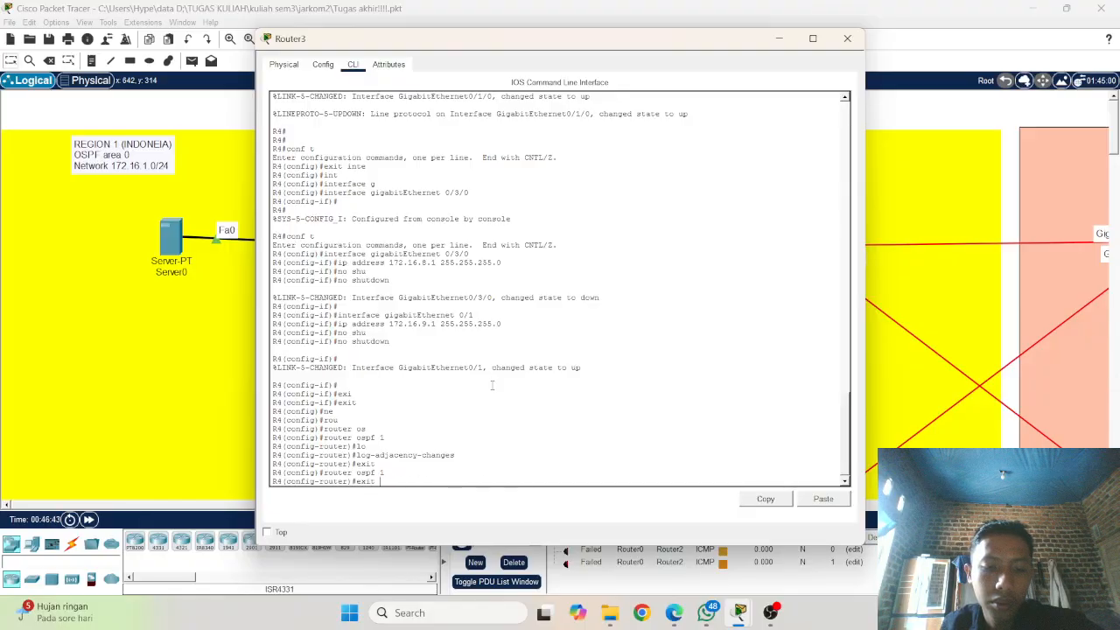
key(Up)
key(Return)
key(Up)
key(Up)
key(Down)
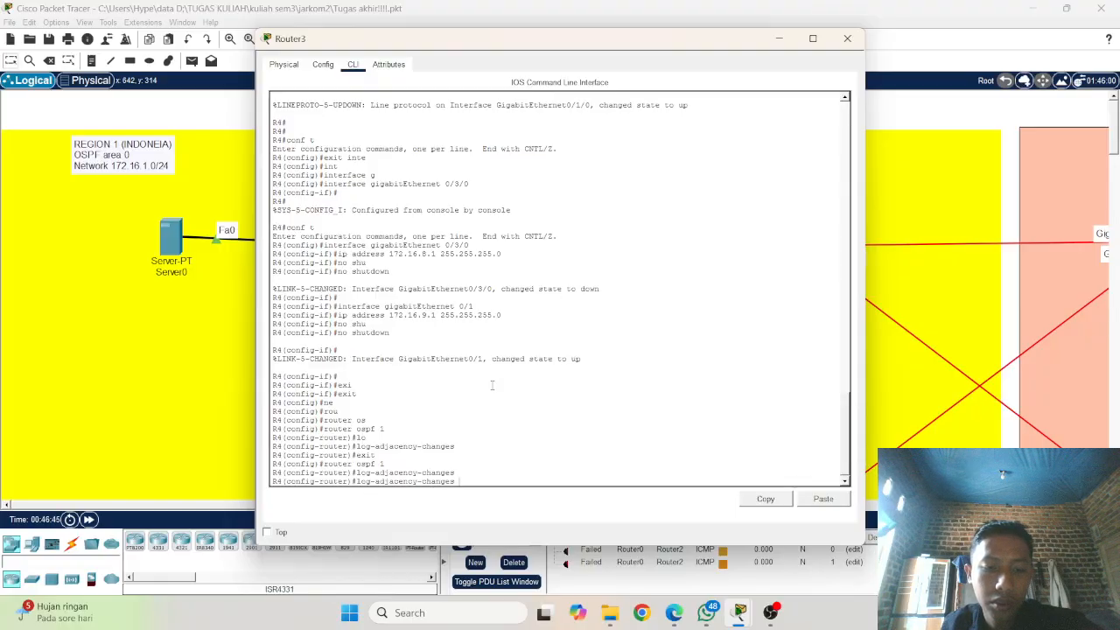
key(Up)
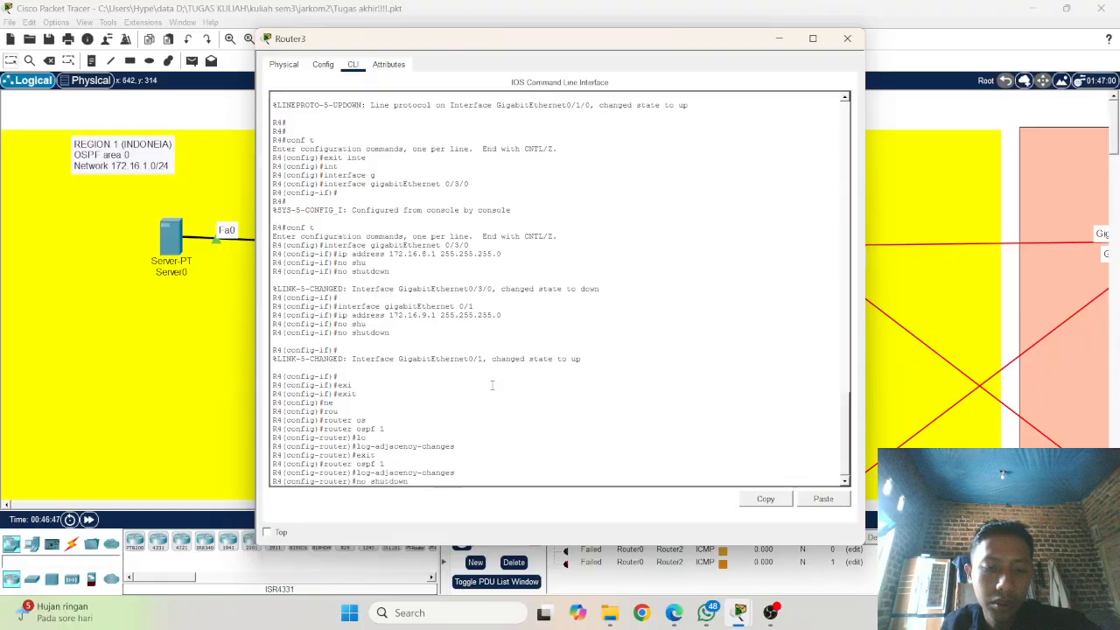
key(Up)
key(Up)
key(Up)
Step: Copy the earlier network 172.16.5.0 0.0.0.255 area 0 command from R4's console output
scroll(409, 177, up, 5)
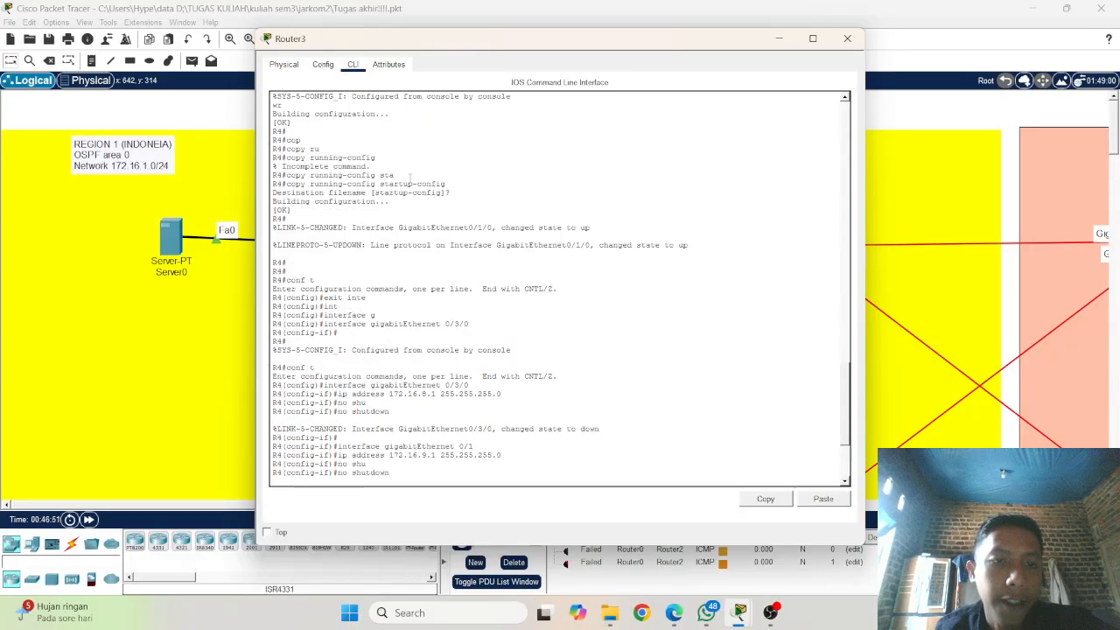
scroll(409, 178, up, 4)
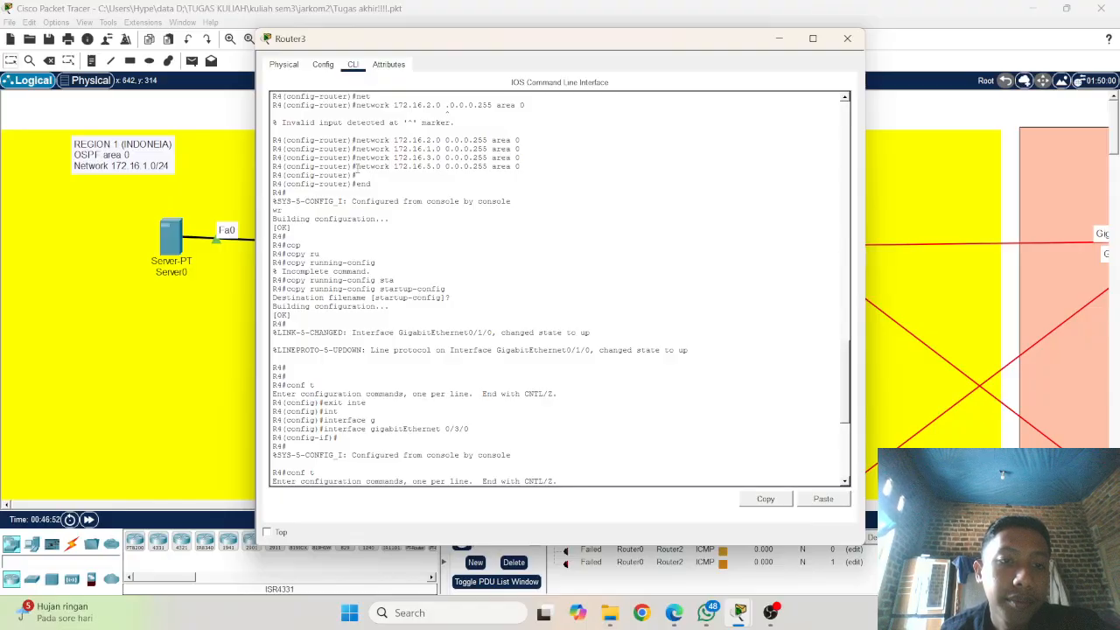
drag(354, 167, 523, 168)
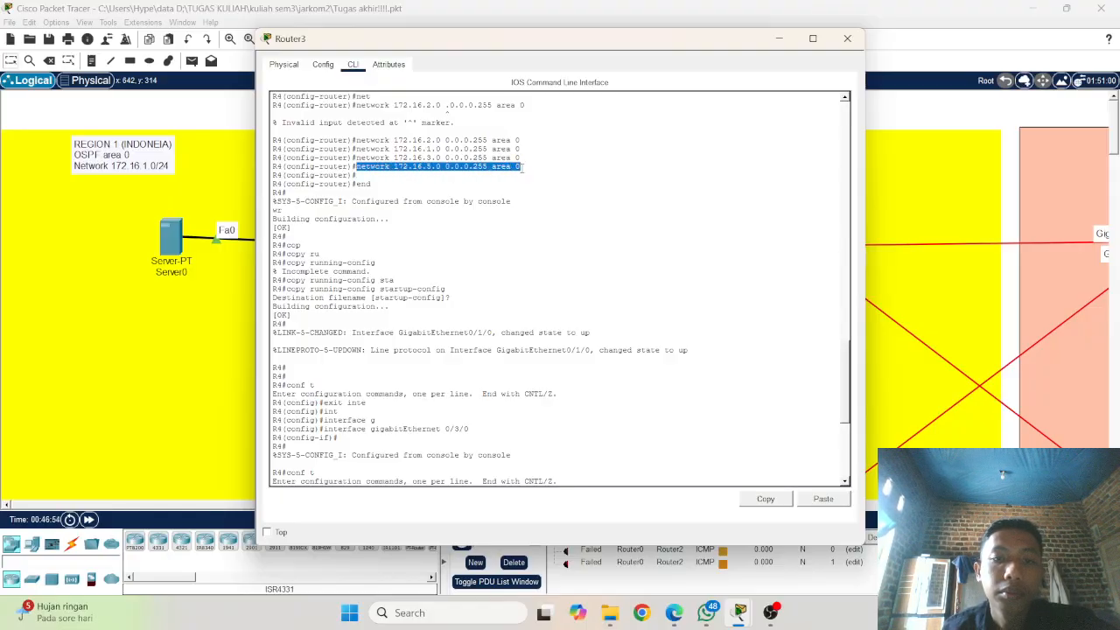
right_click(524, 164)
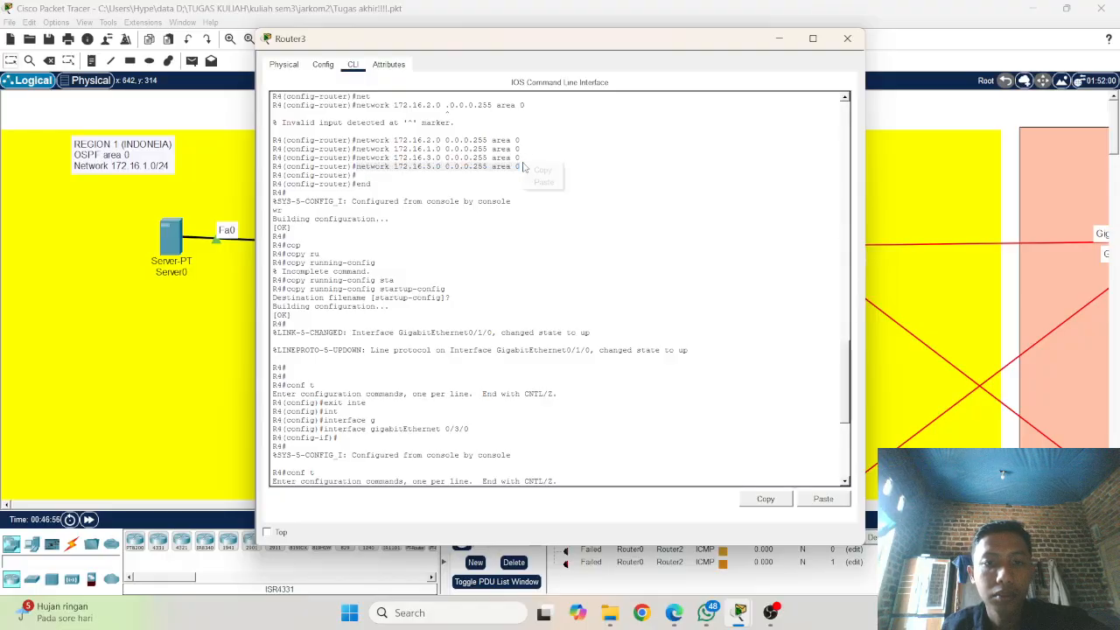
click(552, 173)
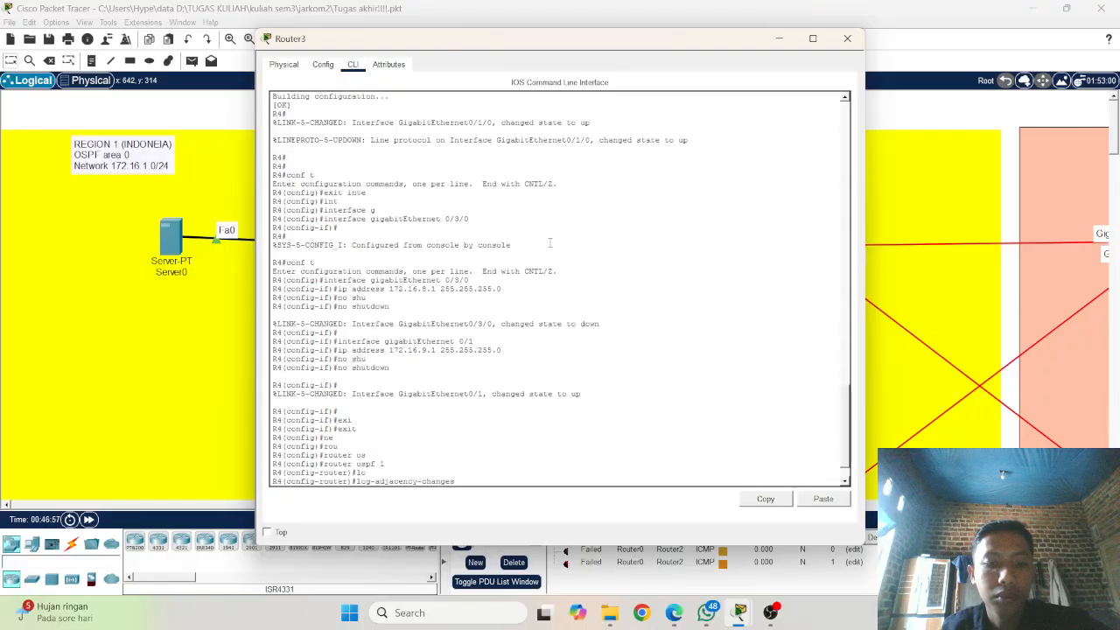
Step: Clear the leftover no shutdown line on R4 and add network 172.16.8.0 0.0.0.255 area 0 from the copied command
right_click(531, 404)
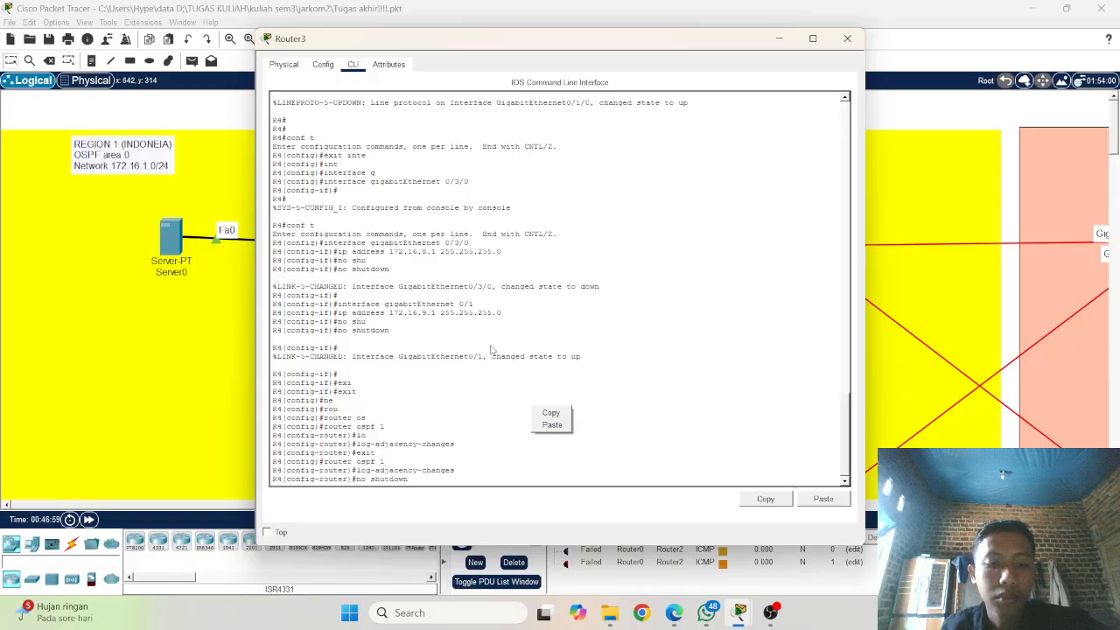
drag(437, 452, 461, 444)
click(503, 466)
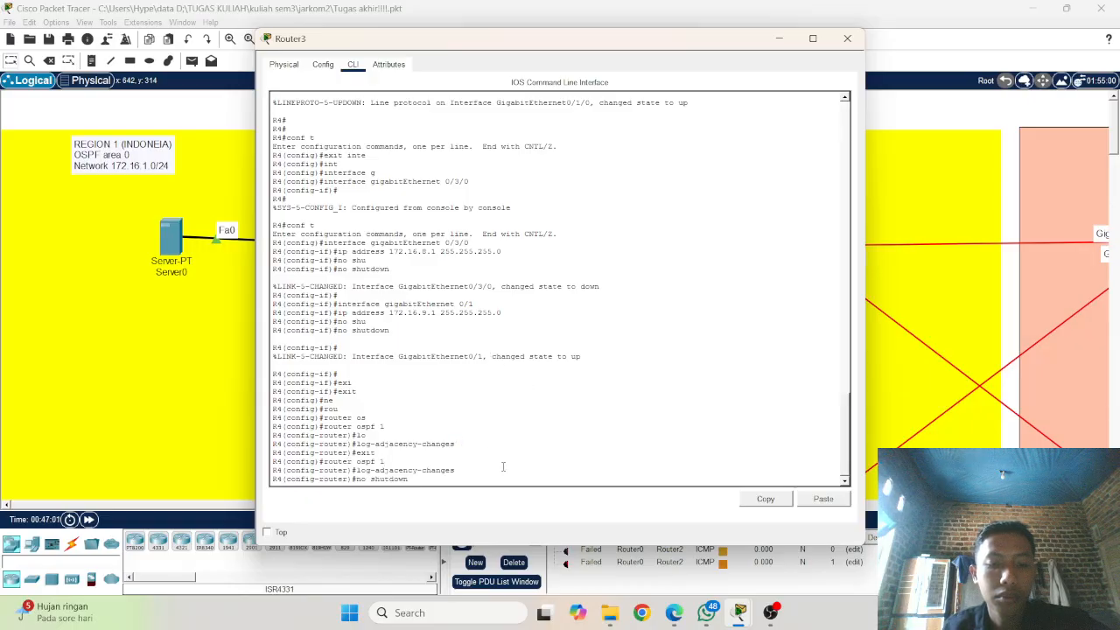
key(Return)
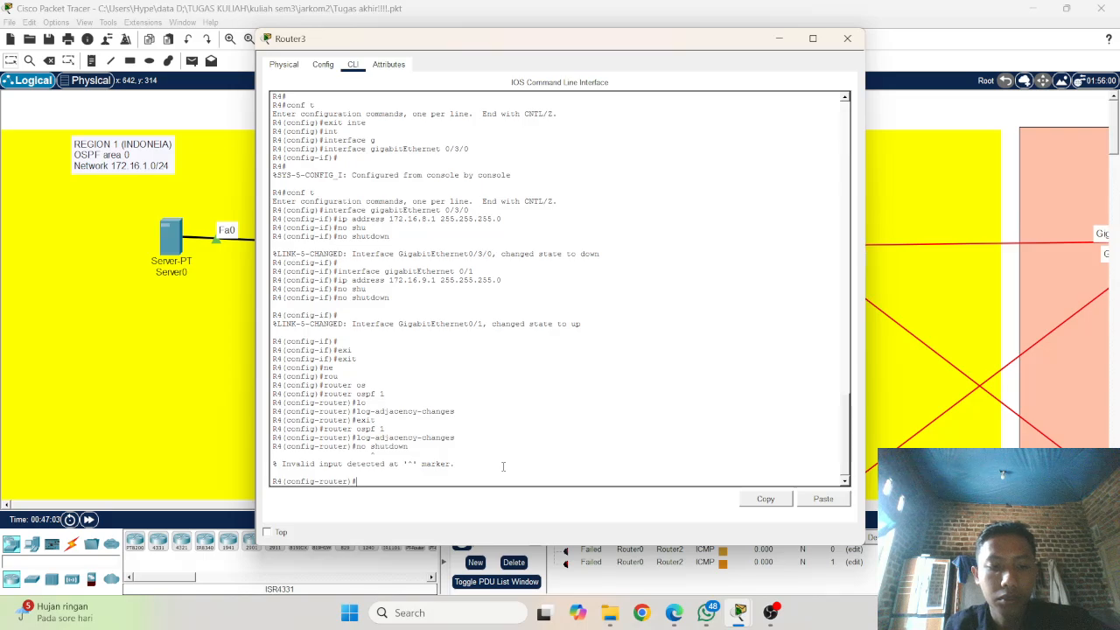
right_click(503, 467)
click(529, 485)
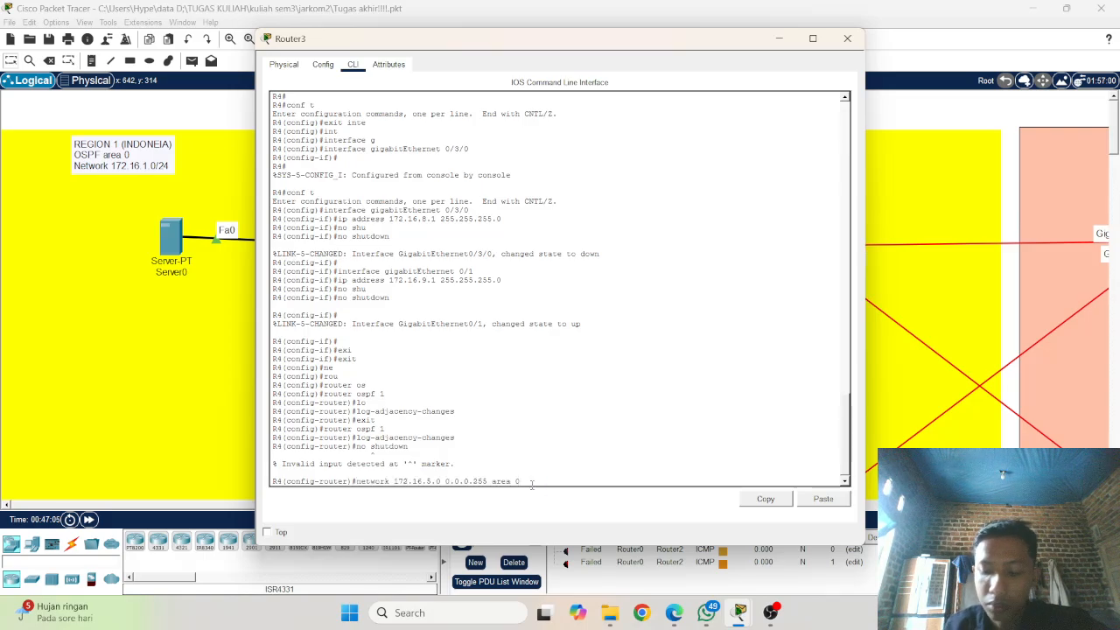
key(Left)
key(Left)
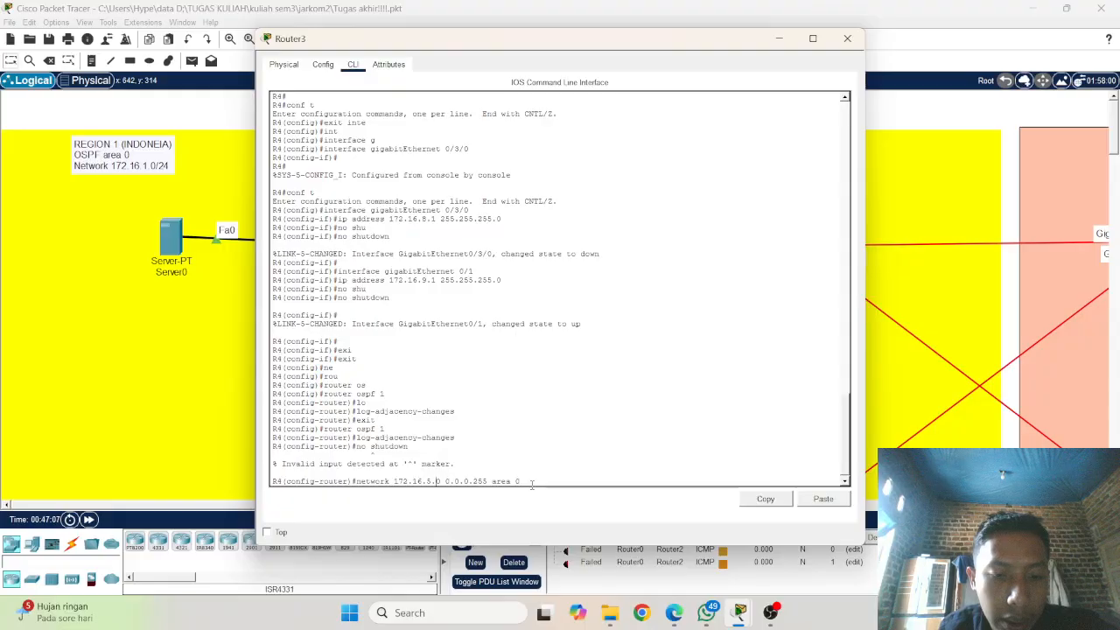
key(BackSpace)
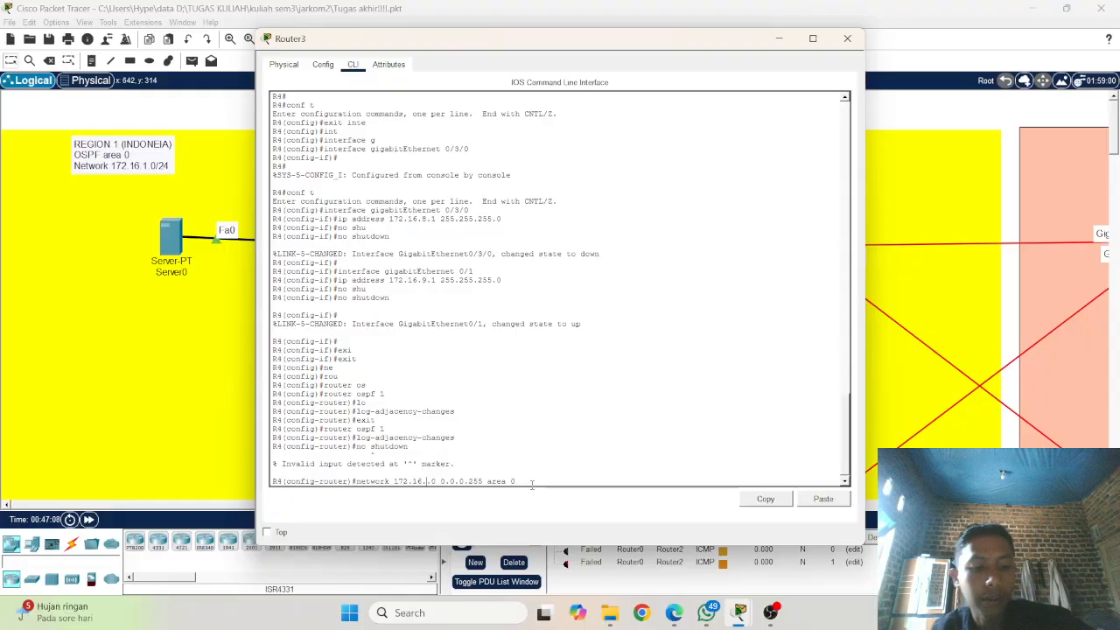
text(8)
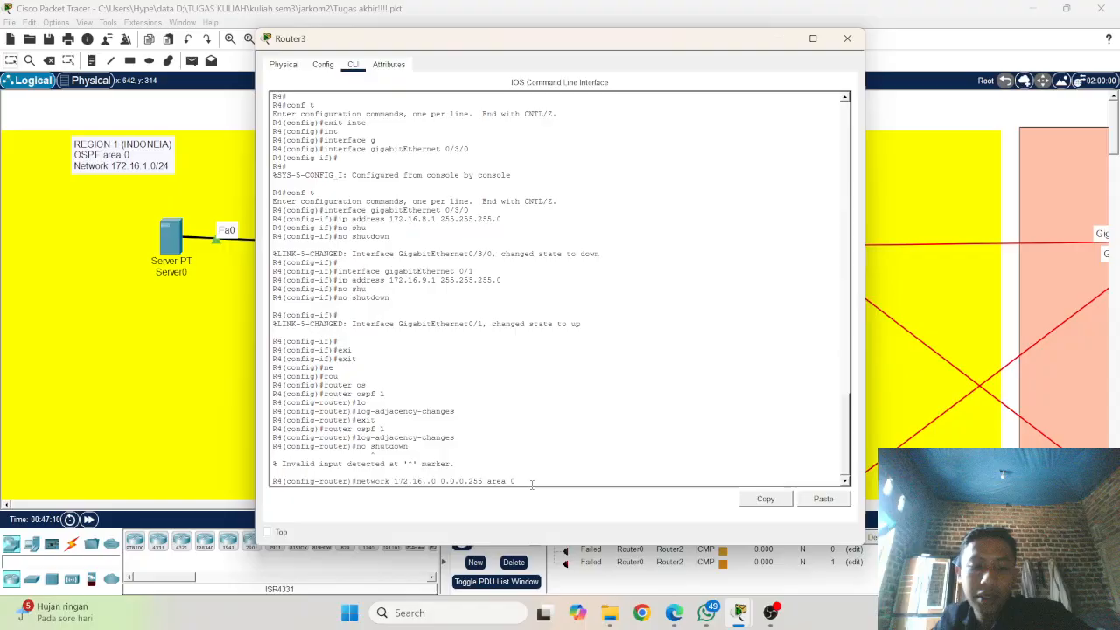
key(Return)
Step: Reuse the previous network command to add 172.16.9.0 0.0.0.255 area 0 to R4's OSPF process
key(Up)
key(Up)
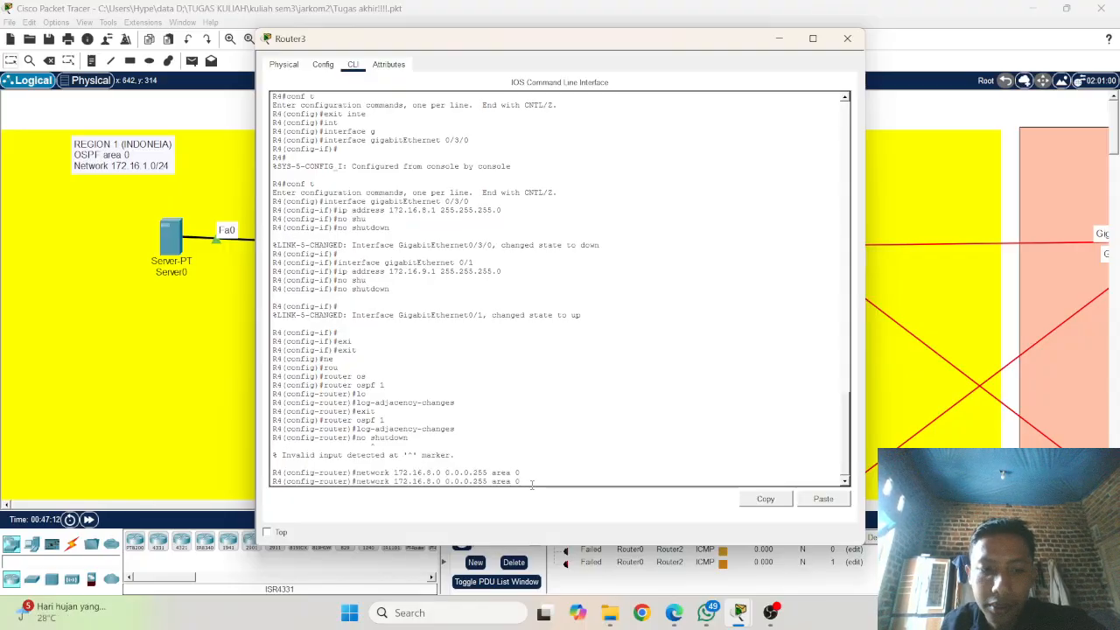
key(Down)
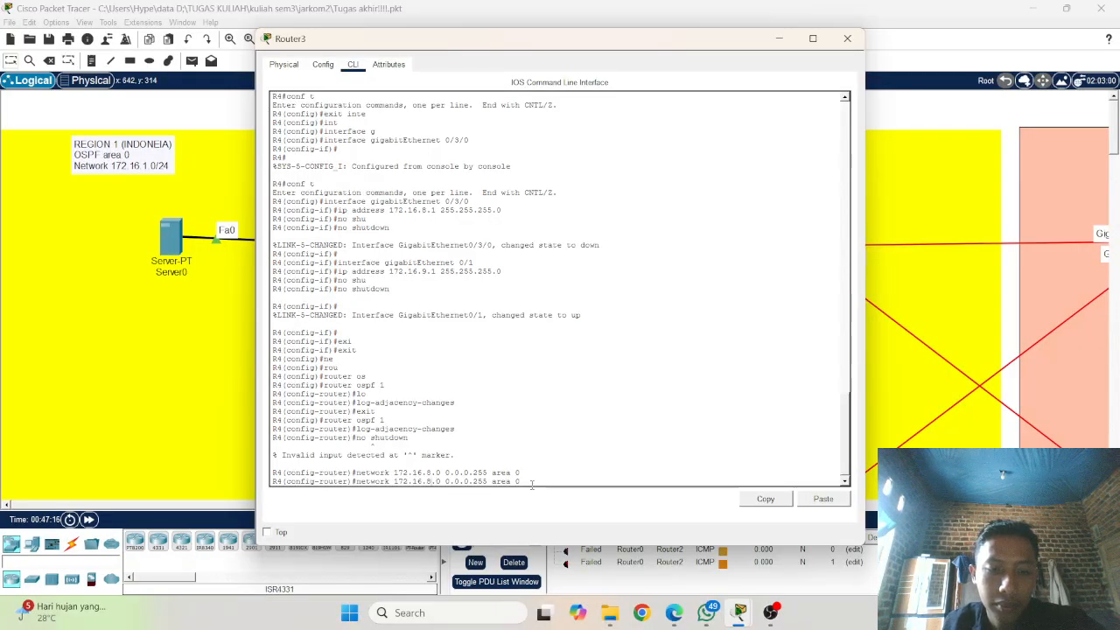
key(BackSpace)
text(9)
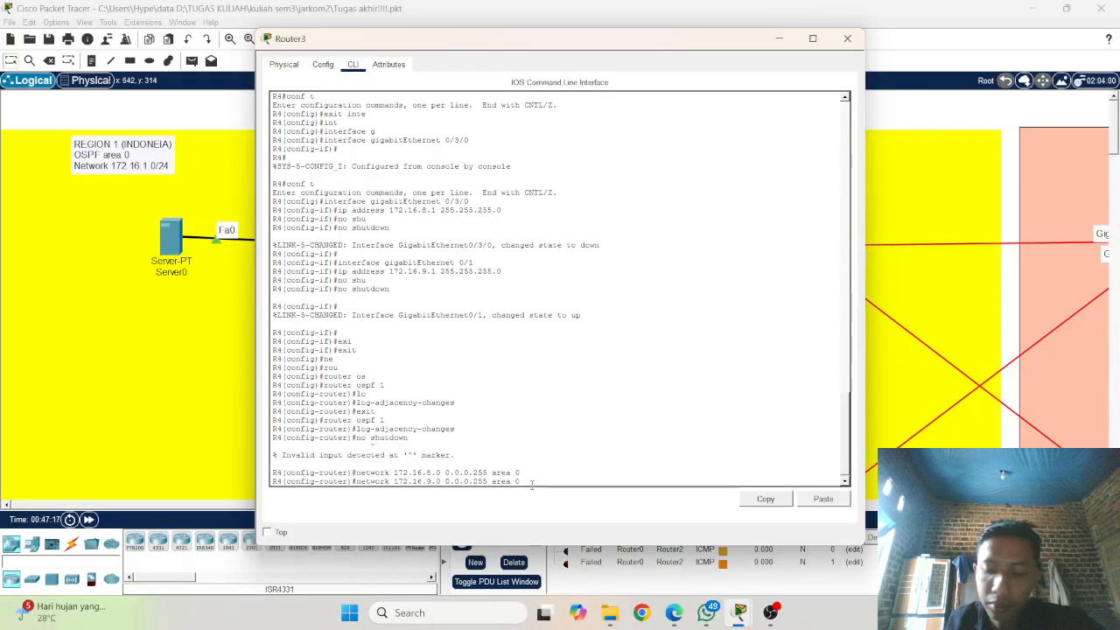
key(Return)
Step: End R4's configuration session and save the configuration with wr
text(end)
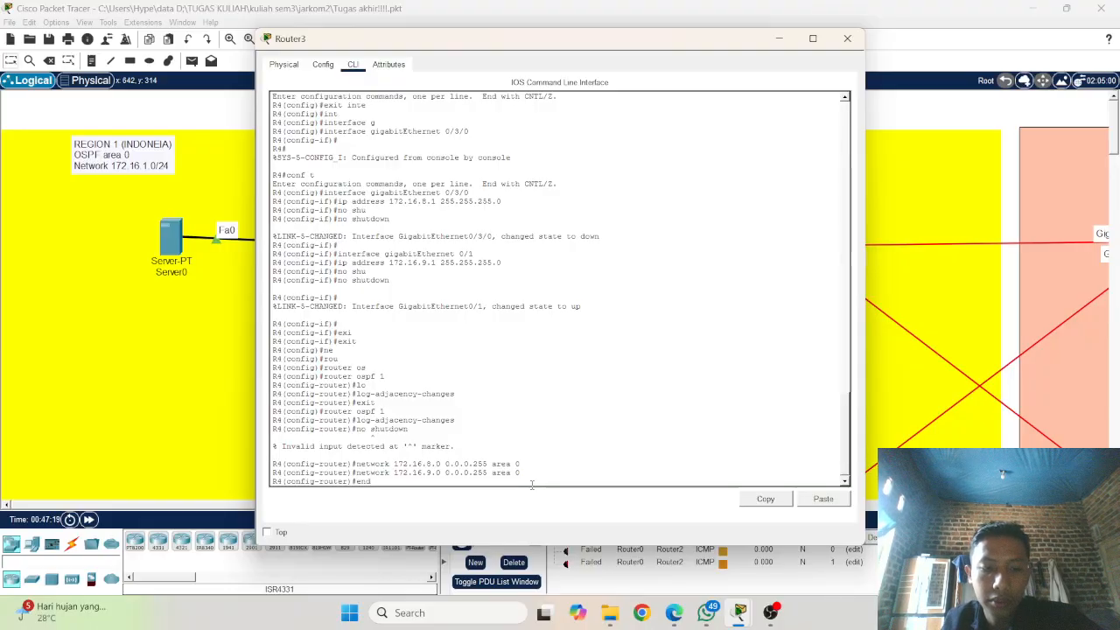
key(Return)
text(wr)
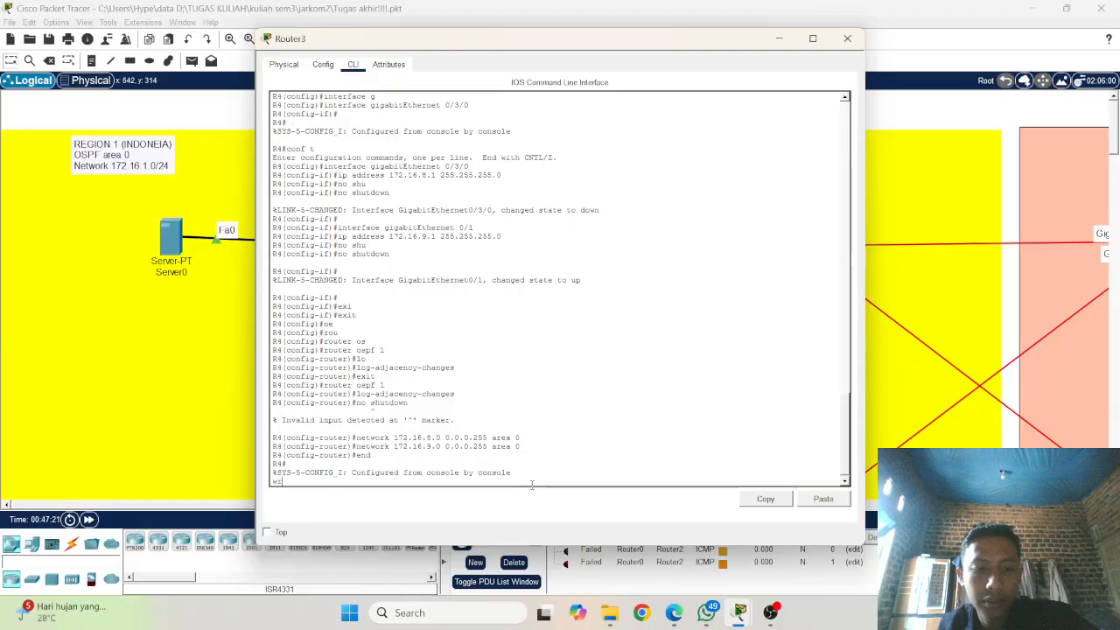
key(Return)
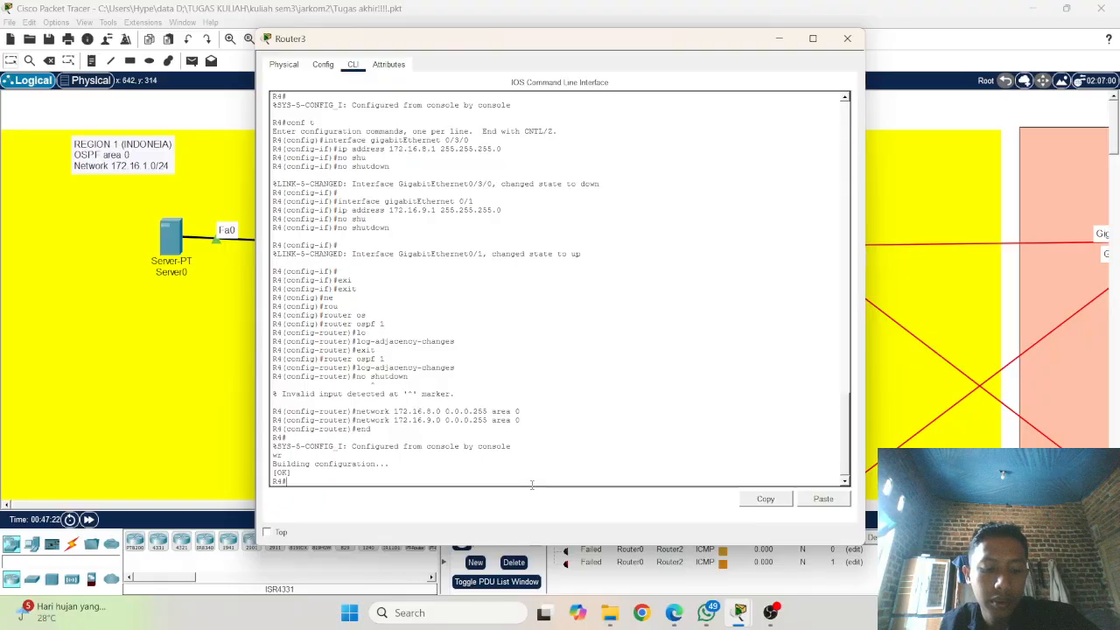
Step: Save R4's settings with copy running-config startup-config using the default destination filename, and issue the same command again
text(copp)
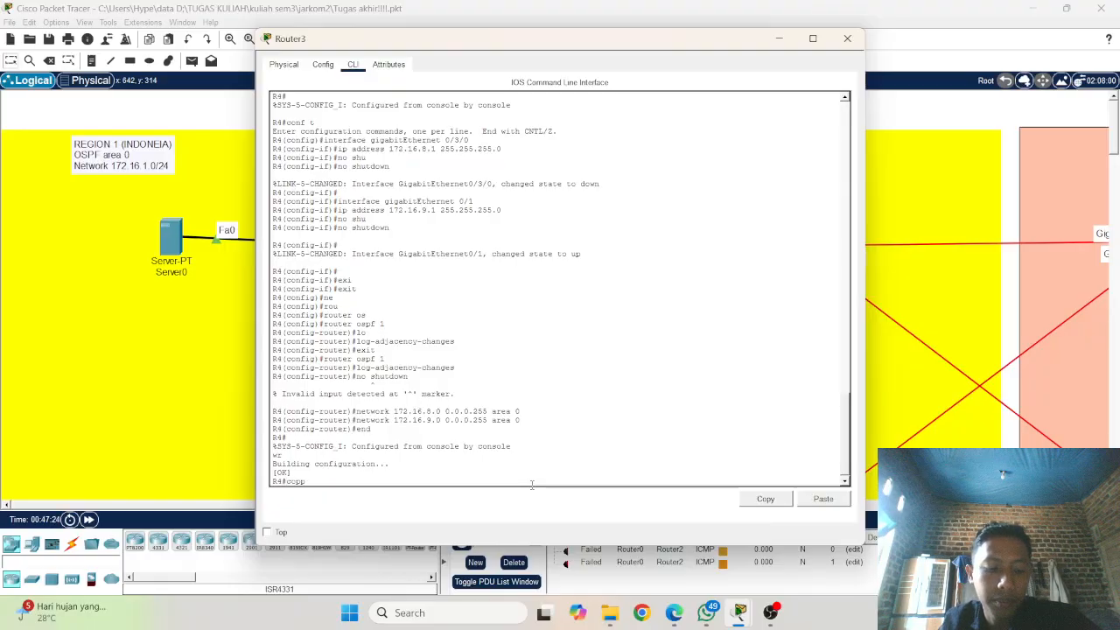
key(Return)
text(cop)
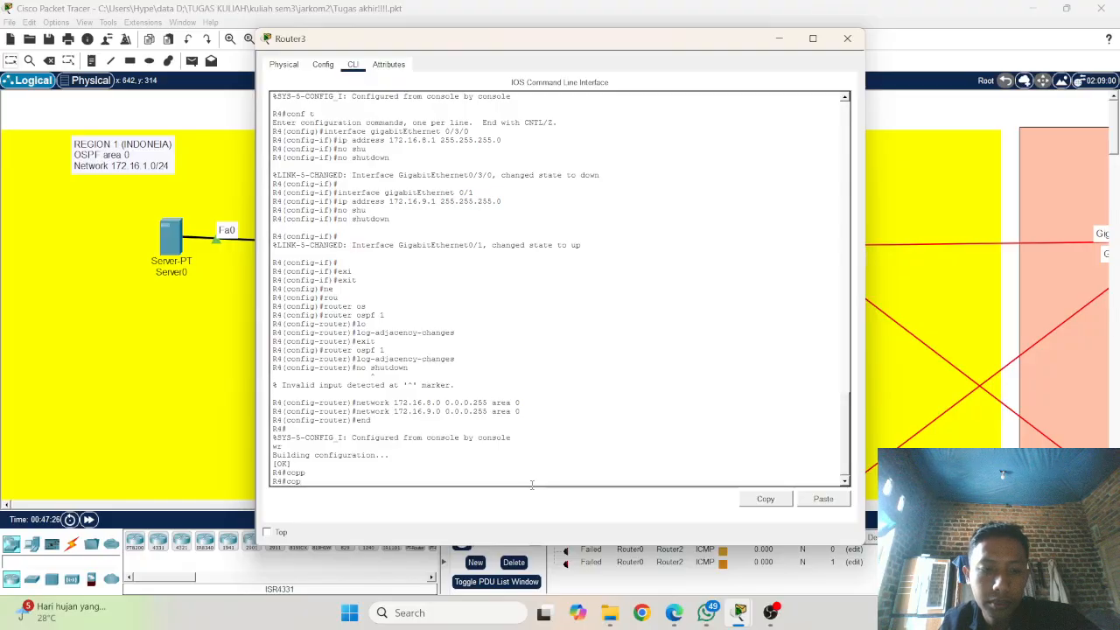
key(Return)
text(copy ru)
key(Tab)
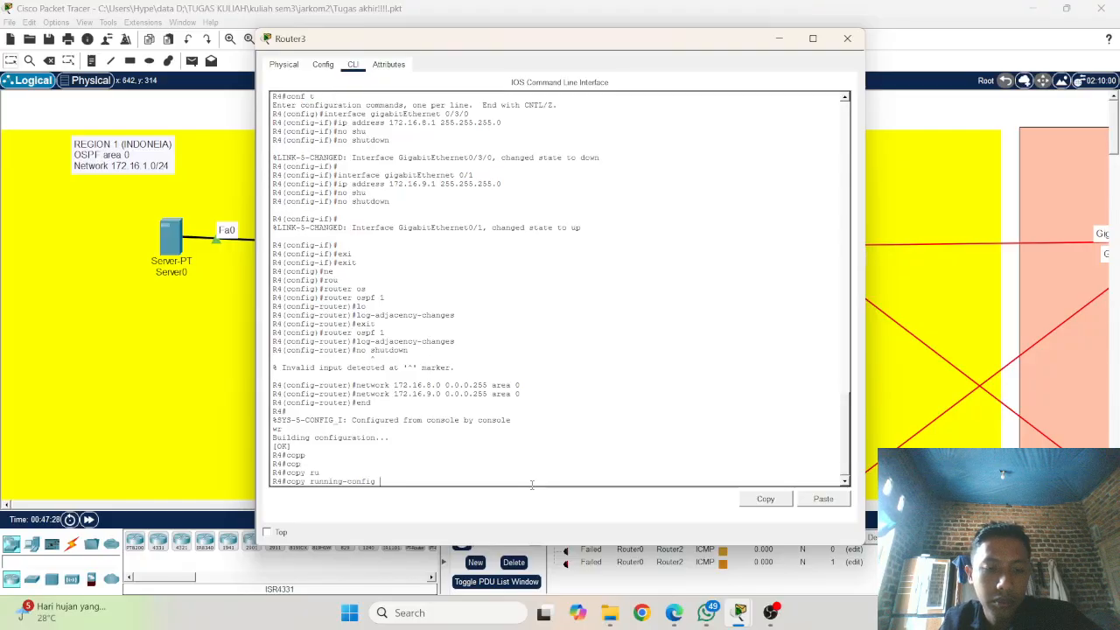
text(s)
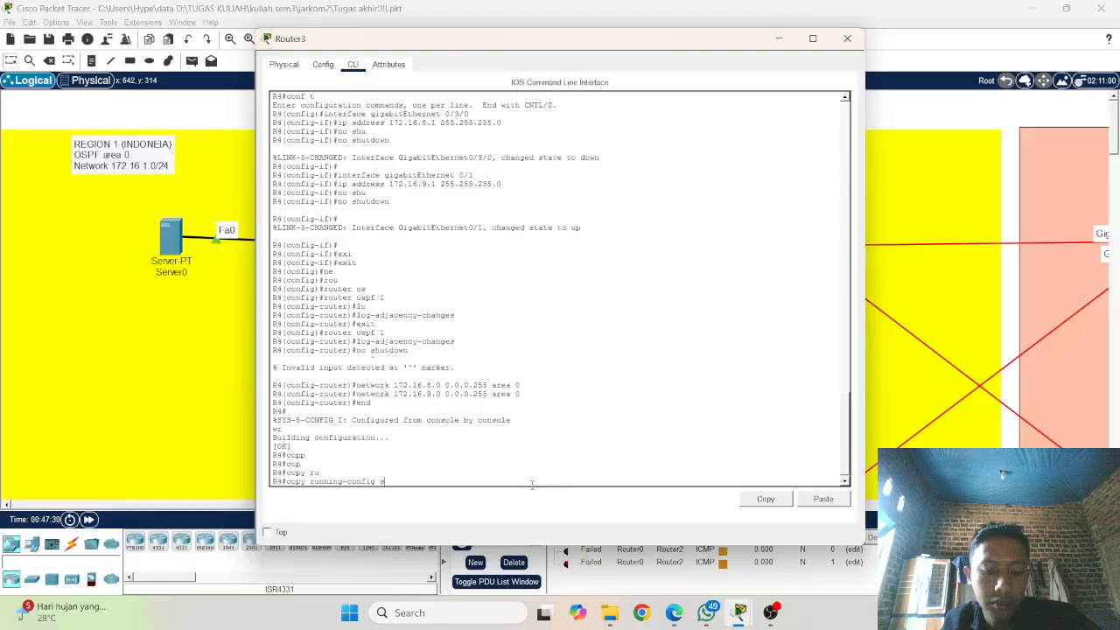
text(ta)
key(Tab)
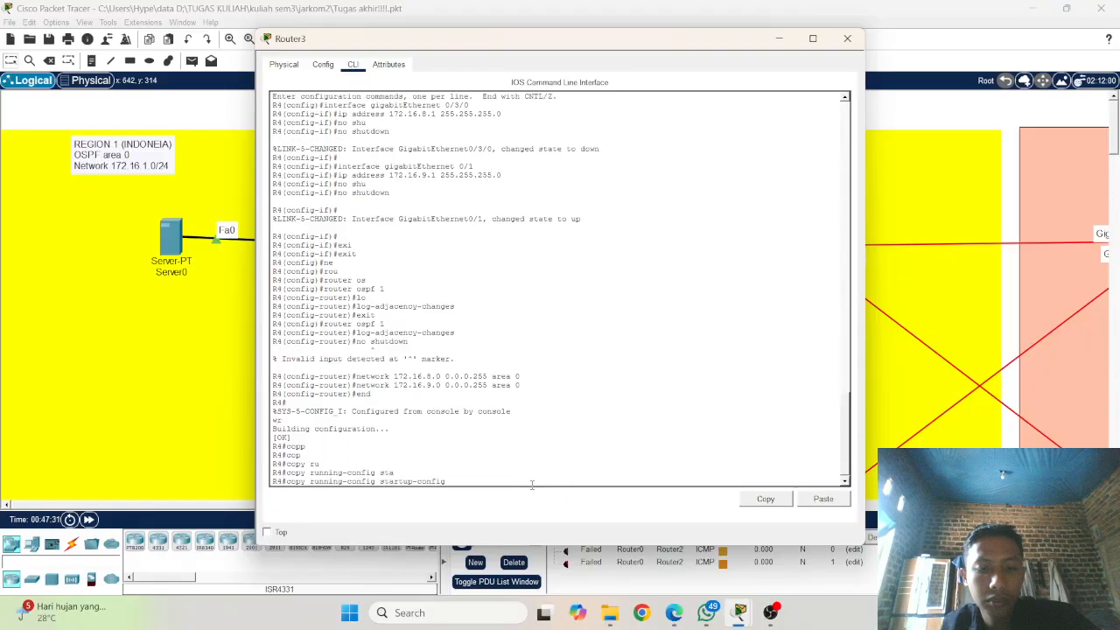
key(Return)
key(Return)
key(Up)
key(Return)
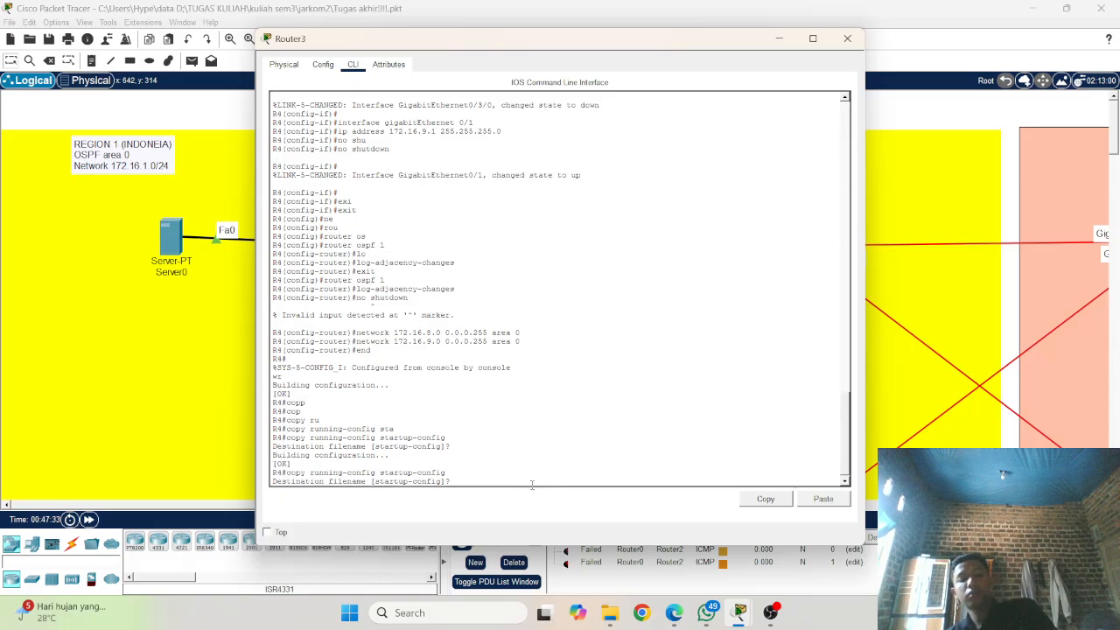
Step: Minimise R4's window and open the console of Router4 (R5) at a fresh OSPF router configuration prompt
click(780, 38)
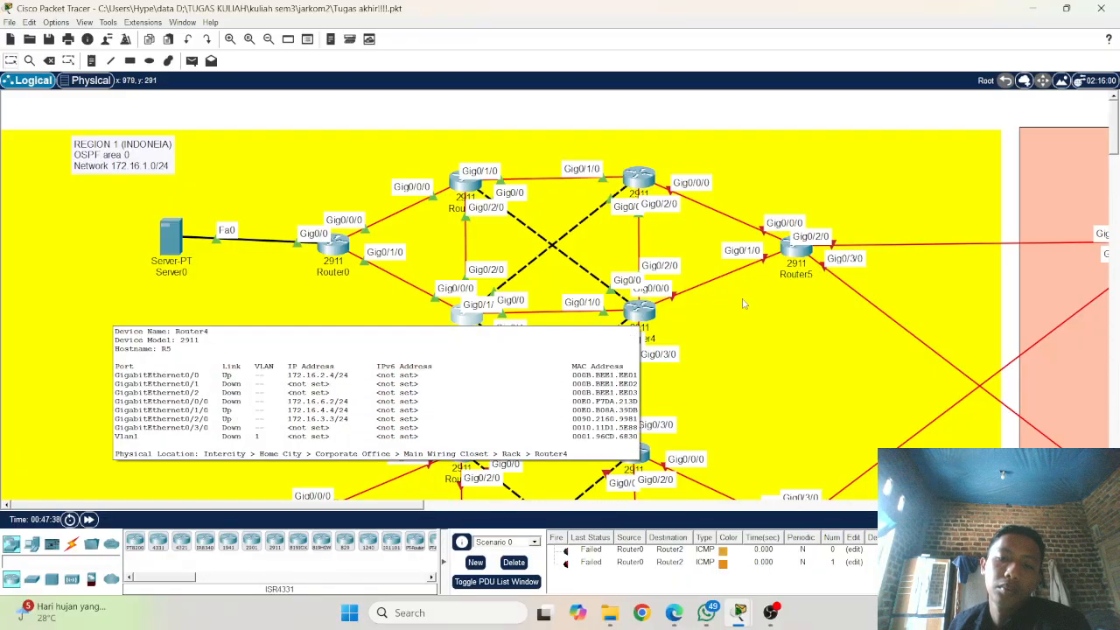
click(652, 318)
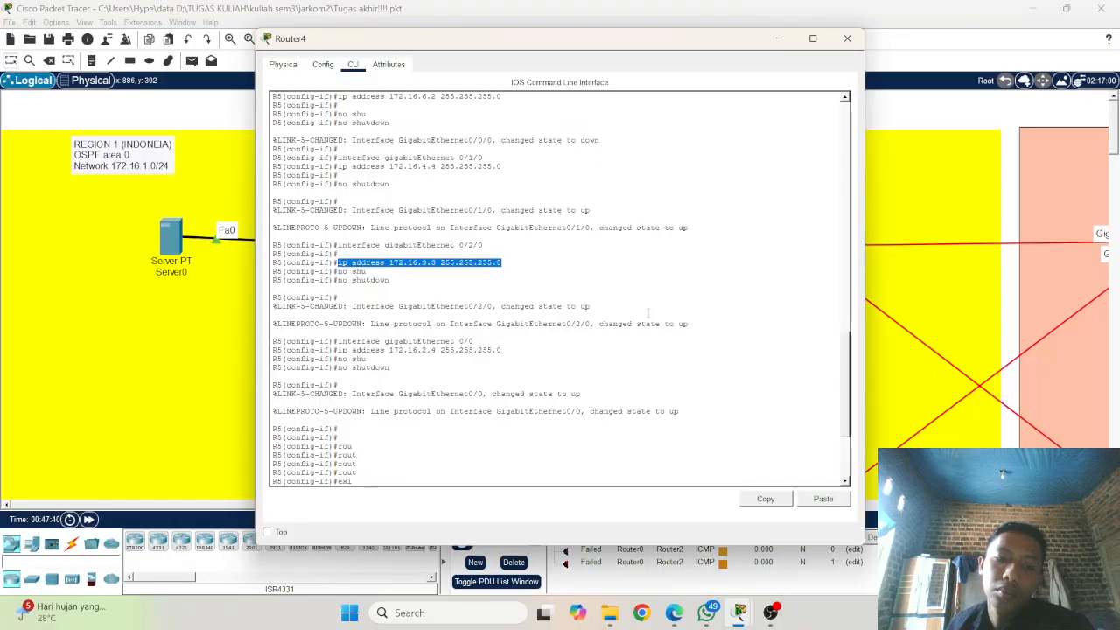
click(467, 471)
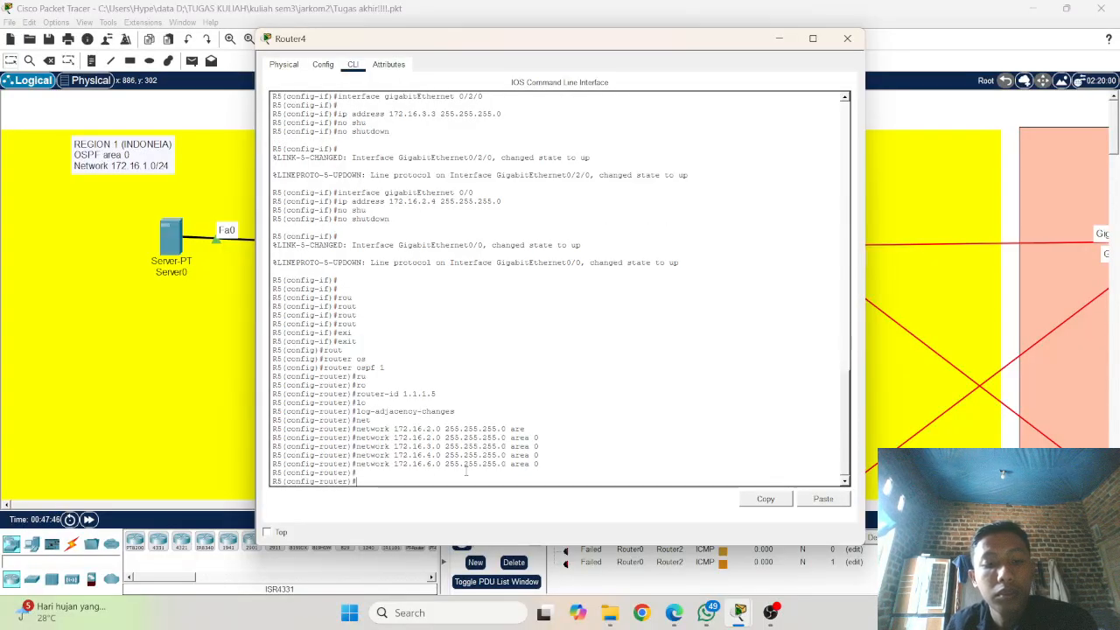
key(Return)
key(Return)
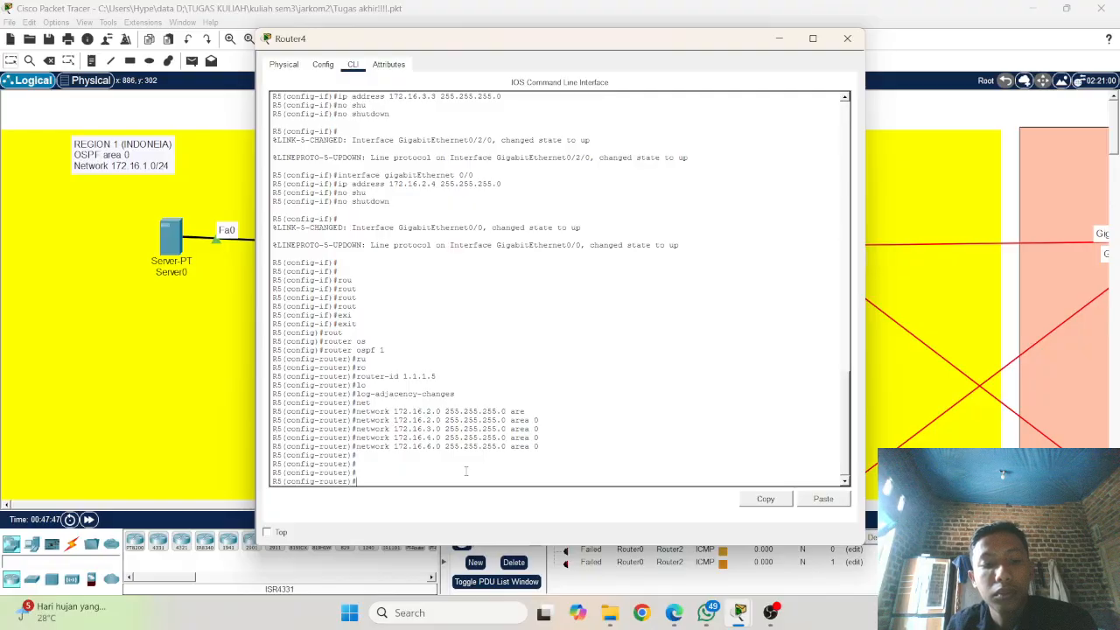
Step: Edit a recalled network command to add 172.16.8.0 255.255.255.0 area 0 to R5's OSPF process
key(Up)
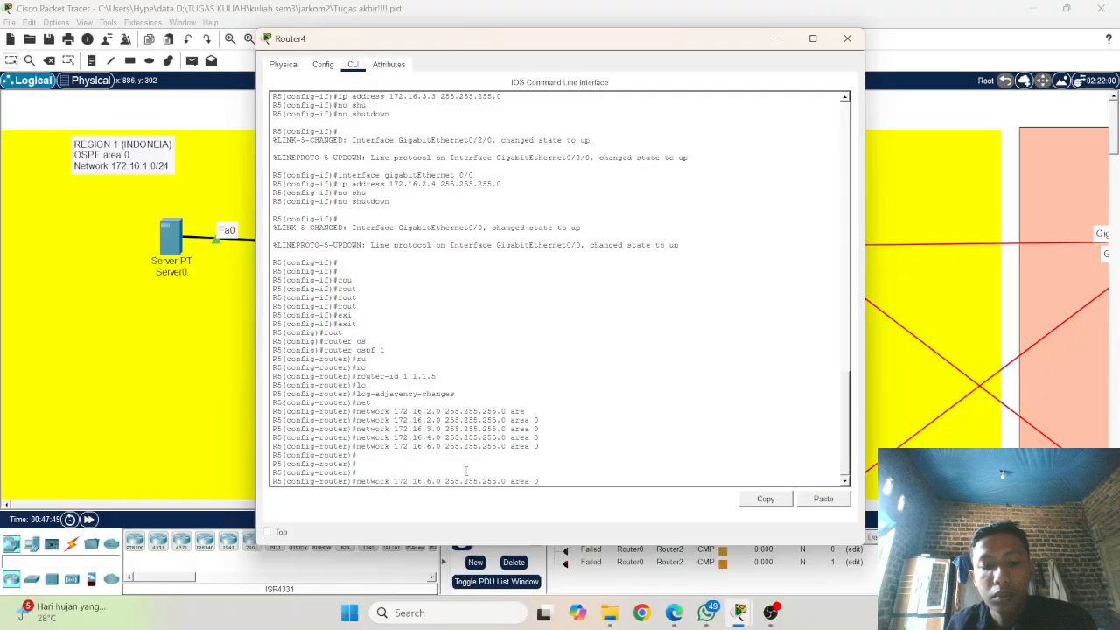
key(BackSpace)
key(BackSpace)
key(BackSpace)
key(BackSpace)
key(BackSpace)
key(BackSpace)
key(BackSpace)
key(BackSpace)
key(BackSpace)
key(BackSpace)
key(BackSpace)
key(BackSpace)
key(BackSpace)
key(BackSpace)
key(BackSpace)
key(BackSpace)
key(BackSpace)
key(BackSpace)
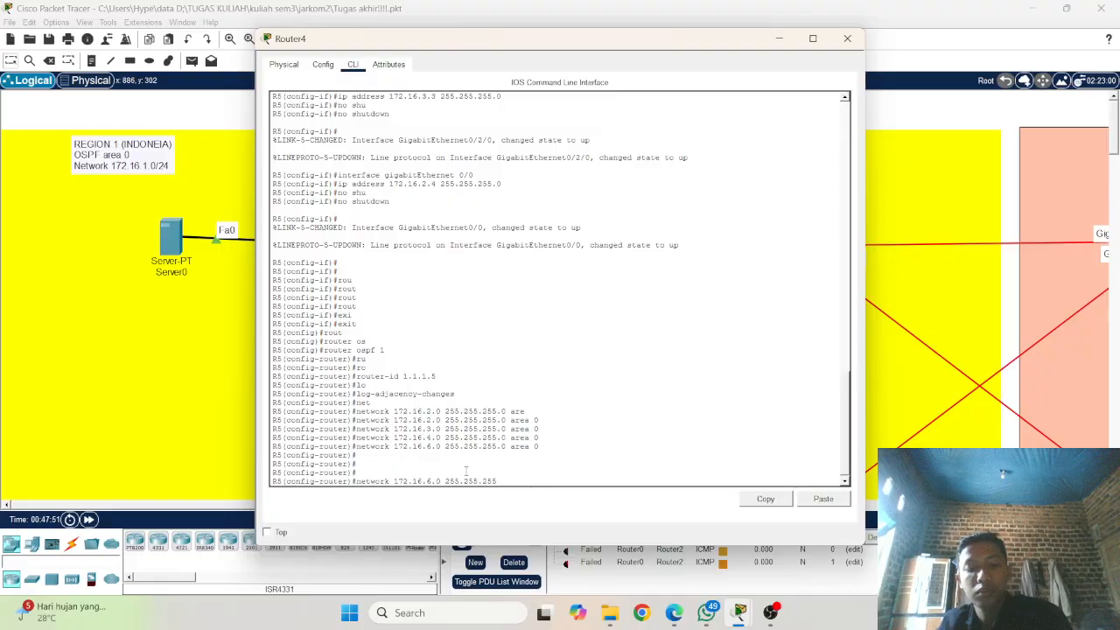
text(5.255.255.0 area 0)
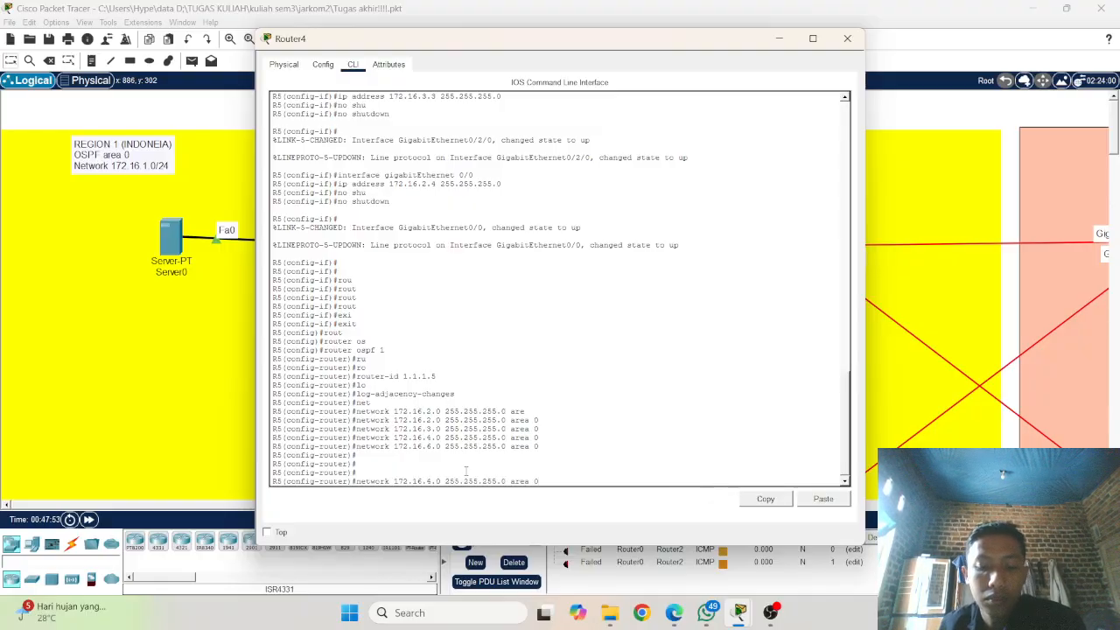
key(Left)
key(Left)
key(Left)
key(Left)
key(Left)
key(Left)
key(Left)
key(Left)
key(Left)
key(Left)
key(Left)
key(Left)
key(Left)
key(Left)
key(Left)
key(Left)
key(Left)
key(Left)
key(Left)
key(Left)
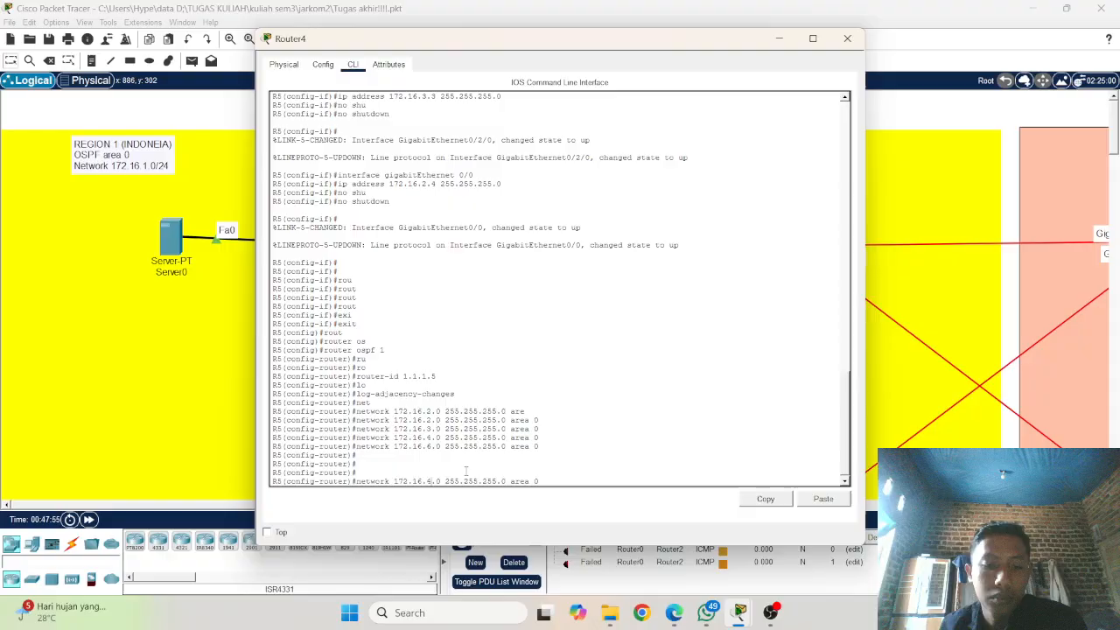
key(BackSpace)
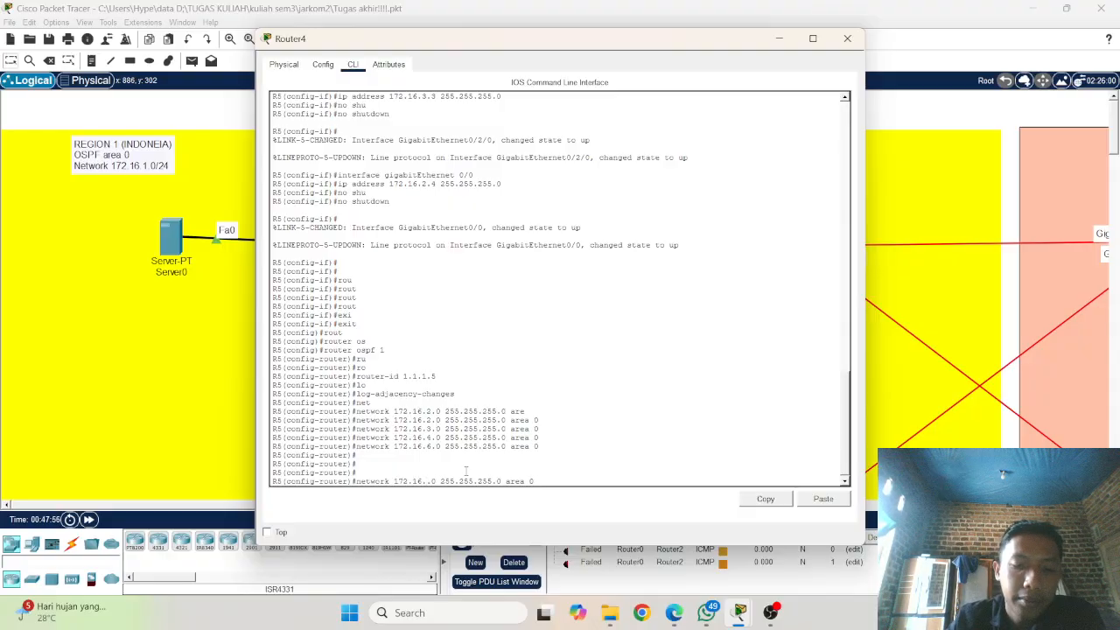
text(8)
key(Return)
Step: Edit a recalled network command to add 172.16.9.0 255.255.255.0 area 0 to R5's OSPF process
key(Up)
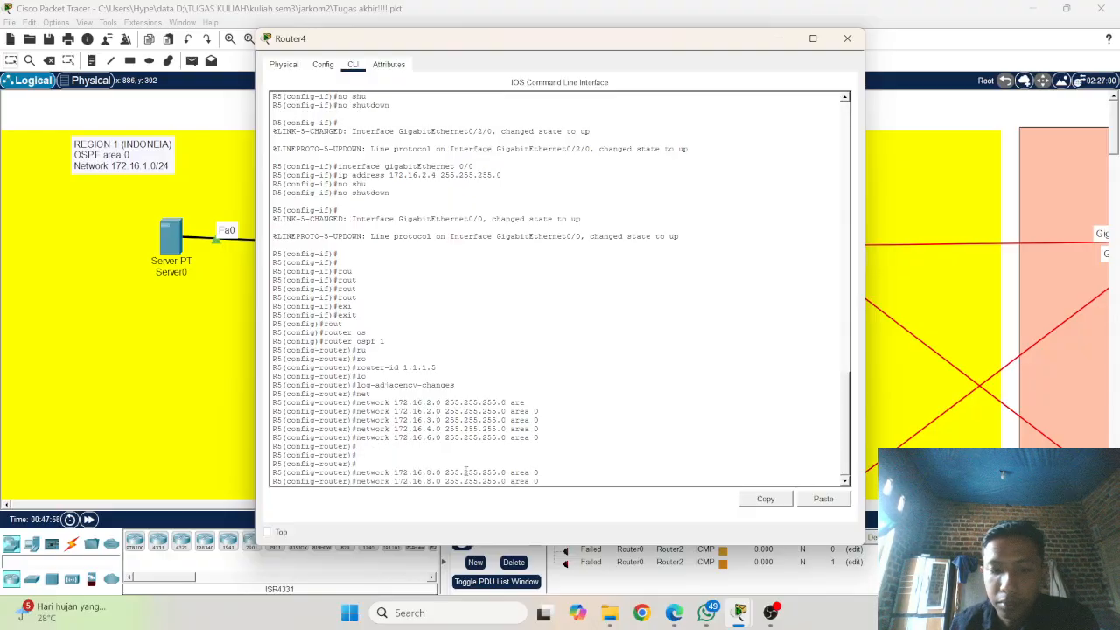
key(Up)
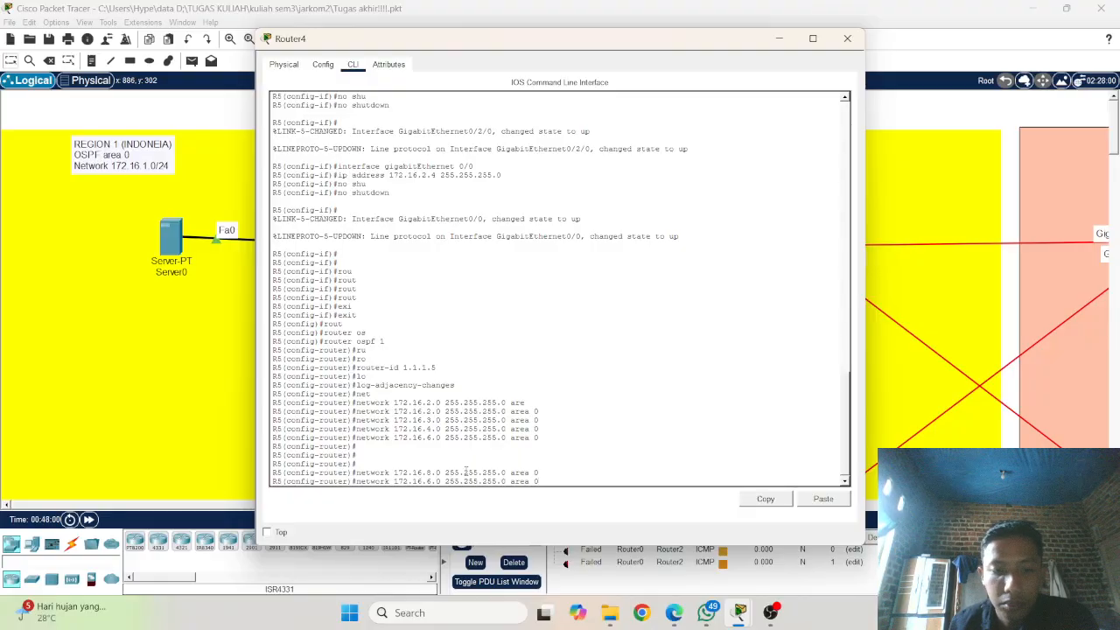
key(BackSpace)
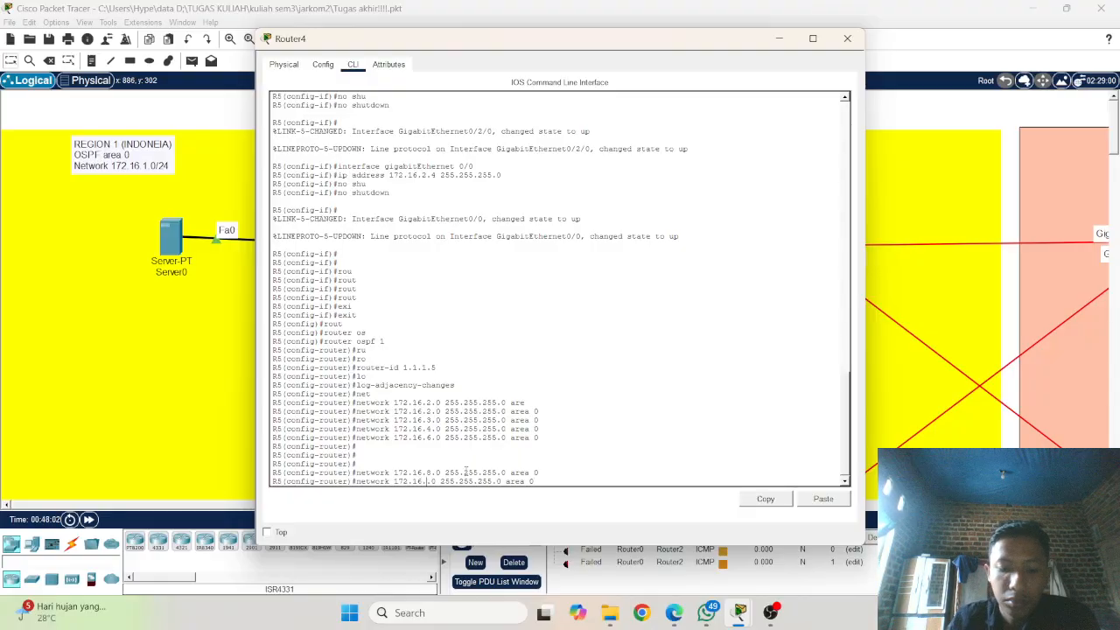
text(9)
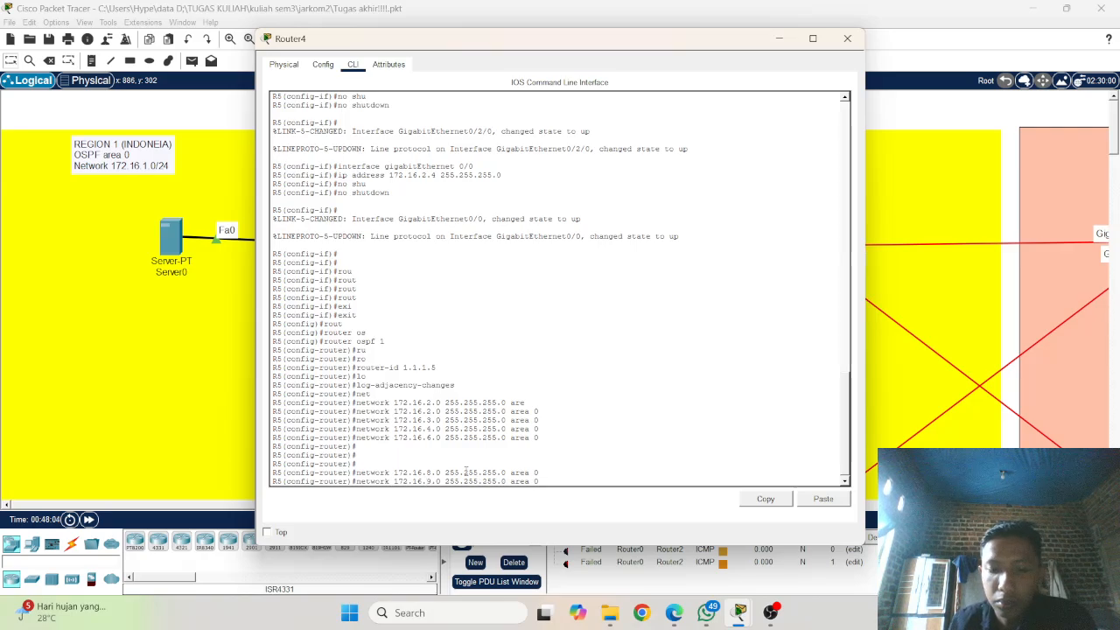
key(Return)
Step: Leave R5's OSPF router configuration mode with the exit command
text(ex)
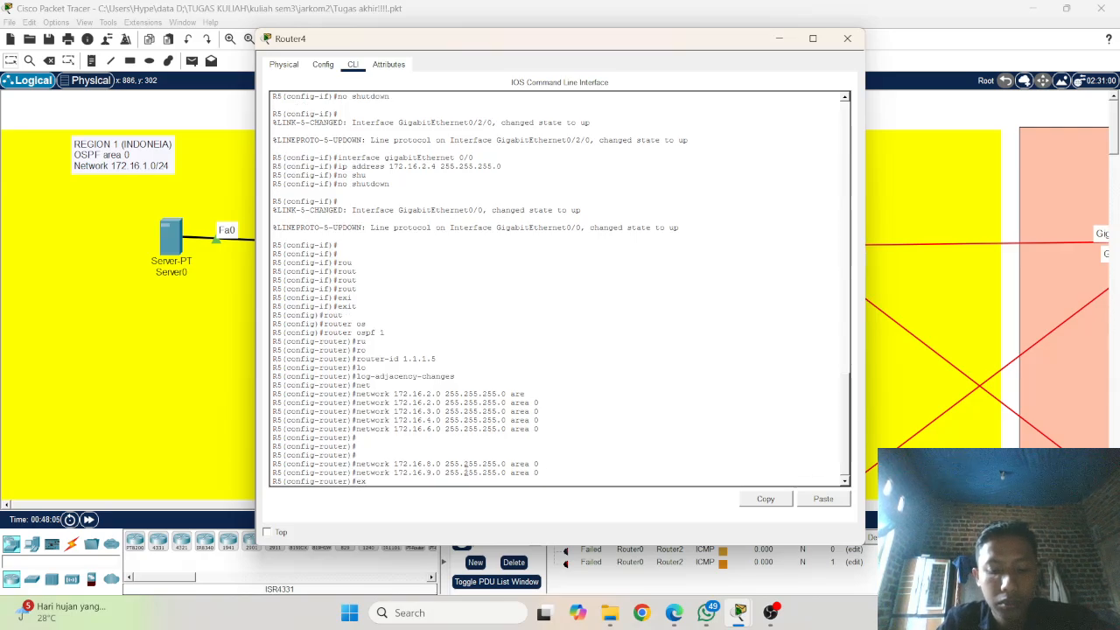
text(i)
key(Tab)
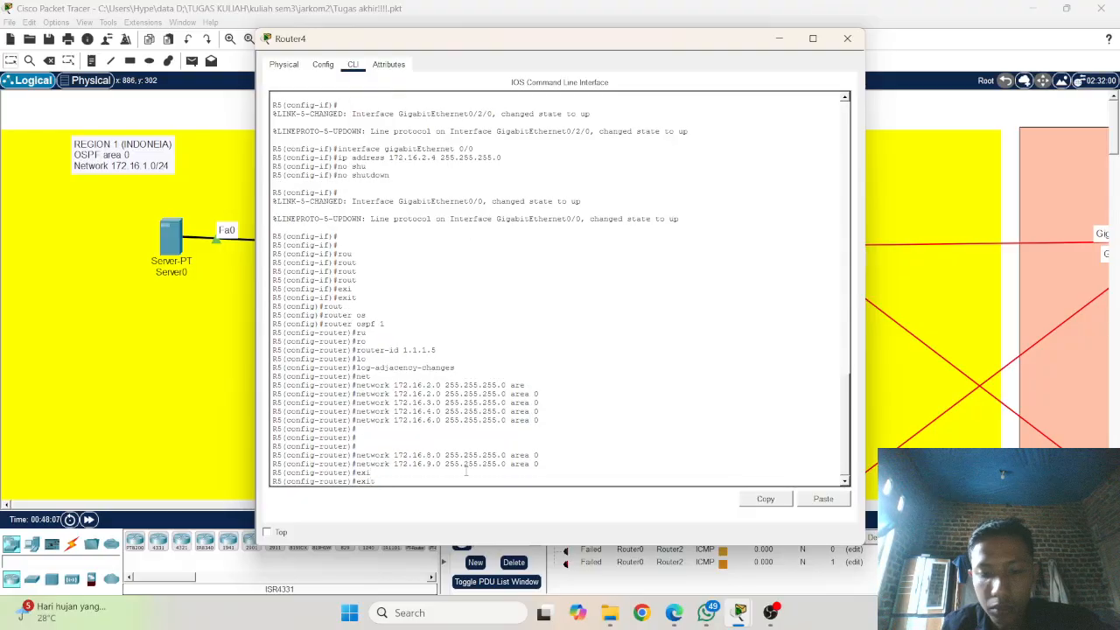
key(Return)
key(Up)
key(Up)
key(Up)
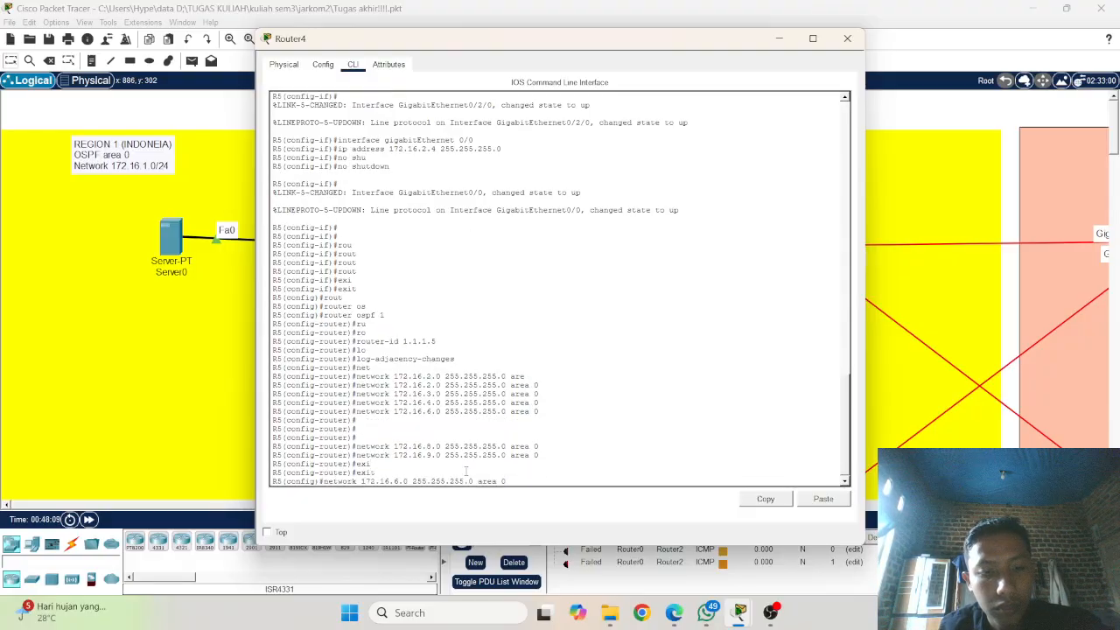
key(Up)
key(Up)
key(Up)
key(Up)
key(Up)
key(Up)
key(Up)
key(Up)
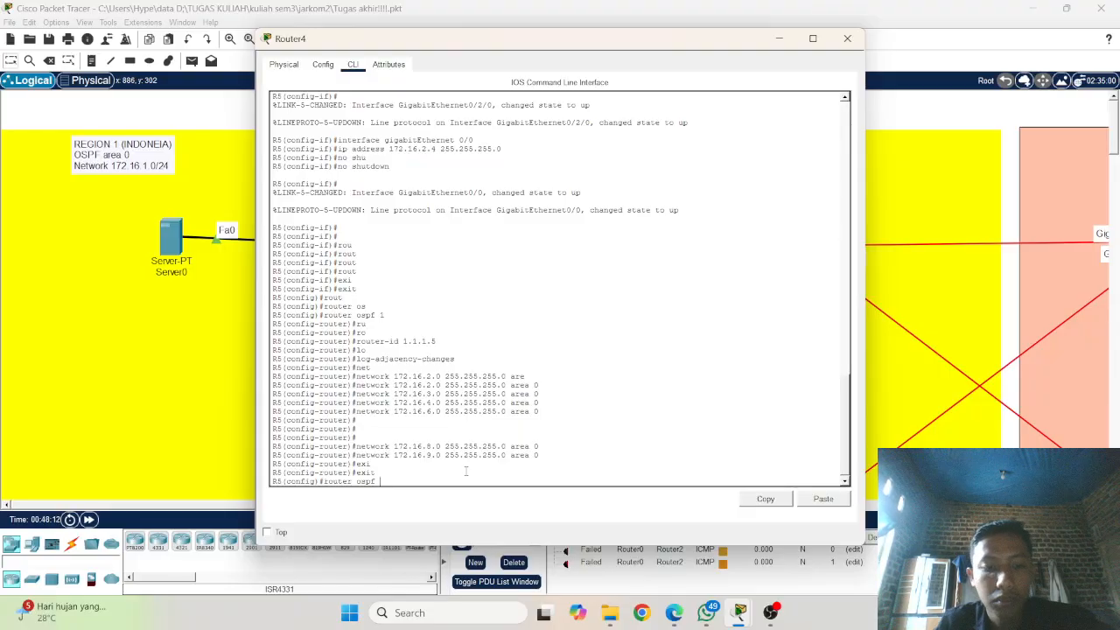
key(BackSpace)
key(BackSpace)
key(BackSpace)
key(BackSpace)
key(BackSpace)
key(BackSpace)
key(BackSpace)
key(BackSpace)
key(BackSpace)
key(BackSpace)
key(BackSpace)
key(BackSpace)
Step: Enter configuration mode for R5's interface gigabitEthernet 0/3/0, checking the port labels in the topology
text(in)
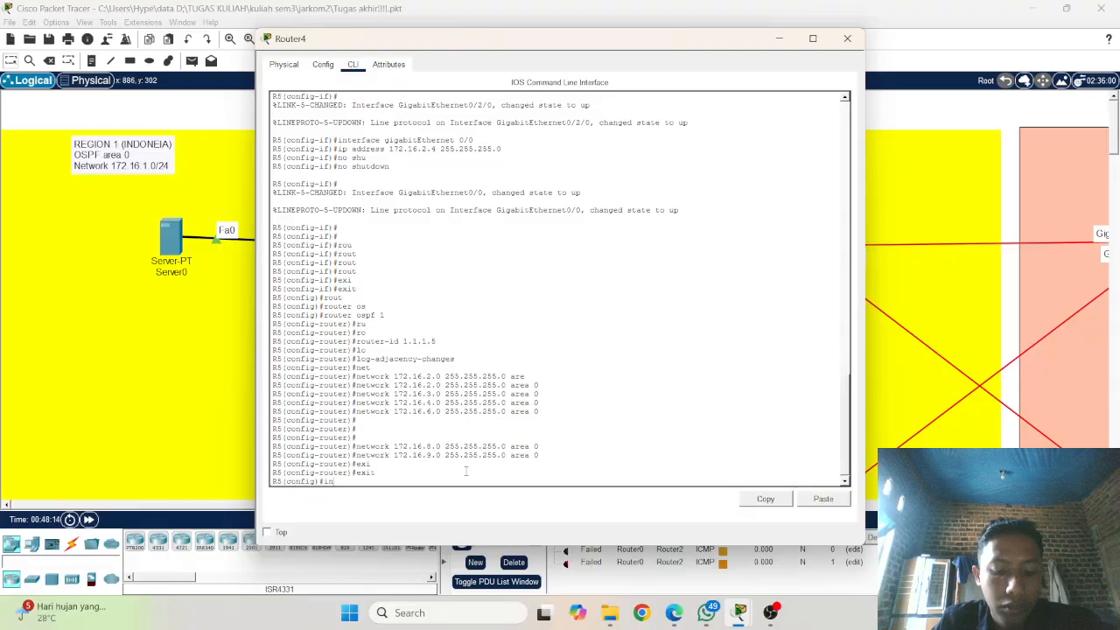
text(te)
key(Tab)
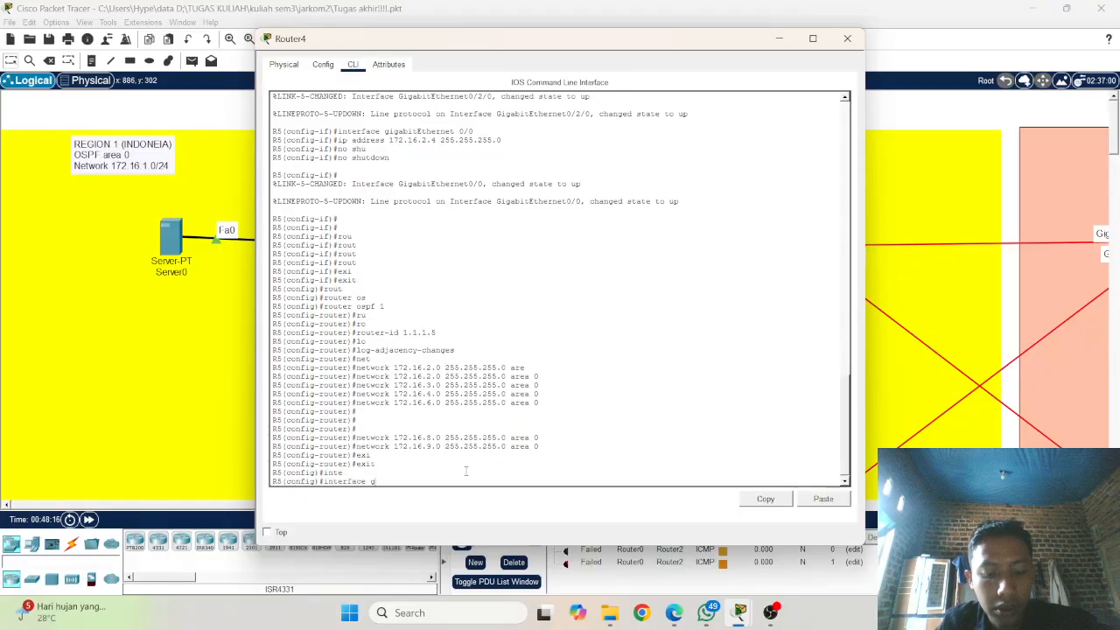
text(g)
key(Tab)
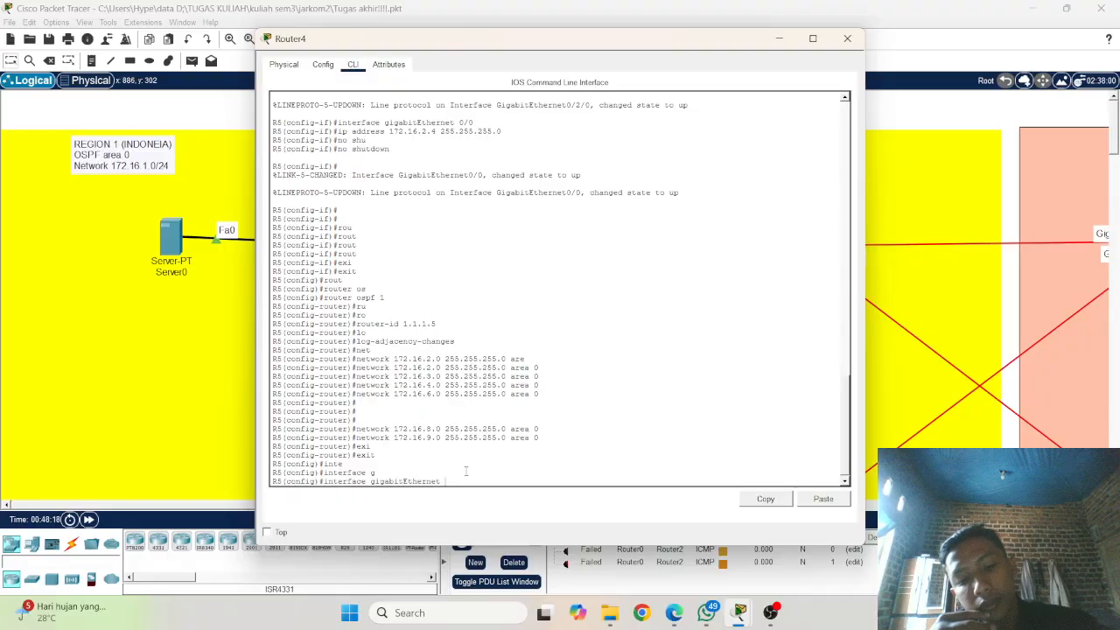
text(0/)
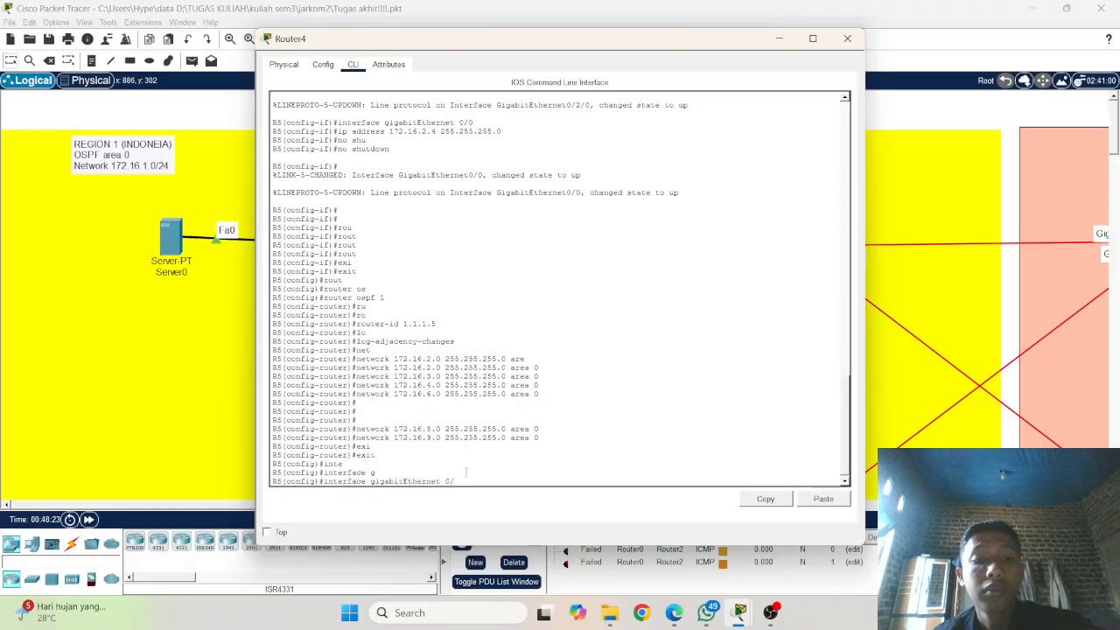
click(108, 361)
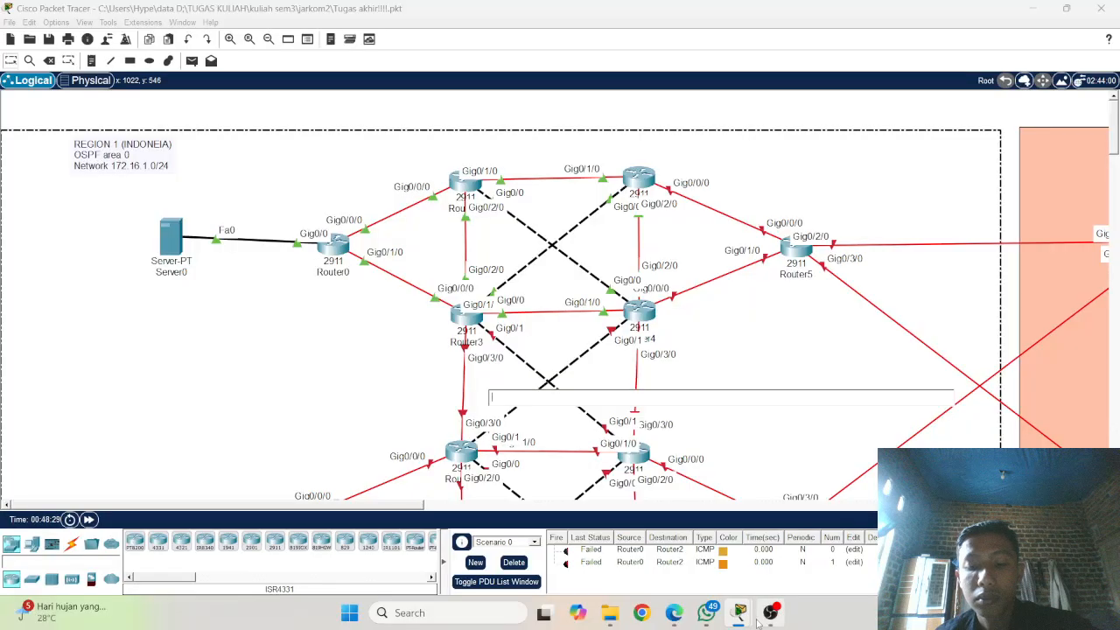
mouse_move(742, 617)
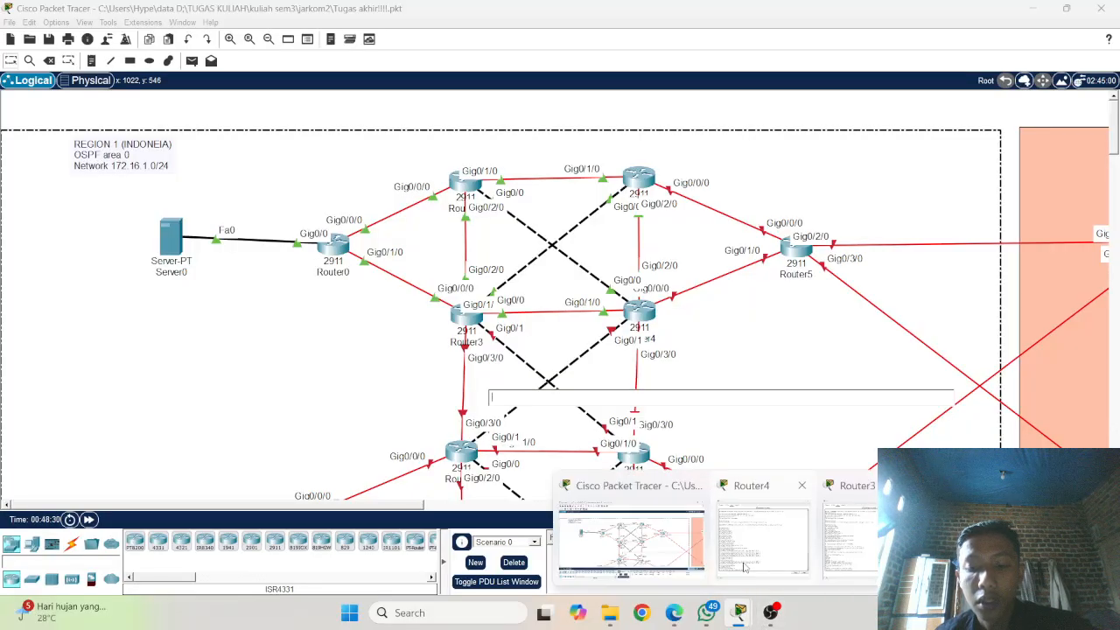
mouse_move(803, 546)
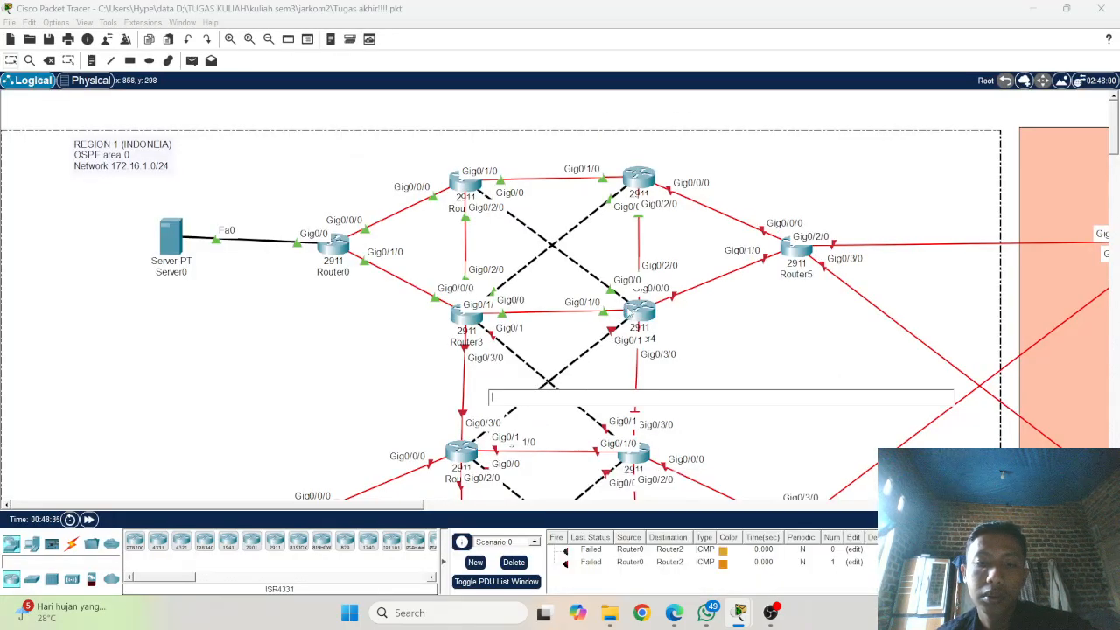
click(639, 320)
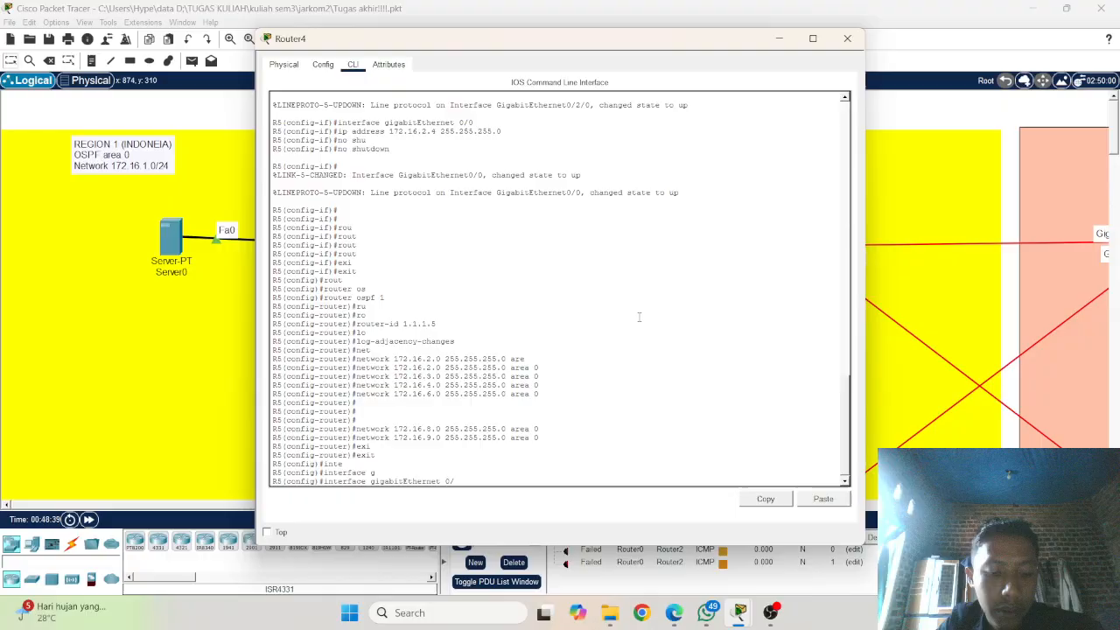
text(3/1)
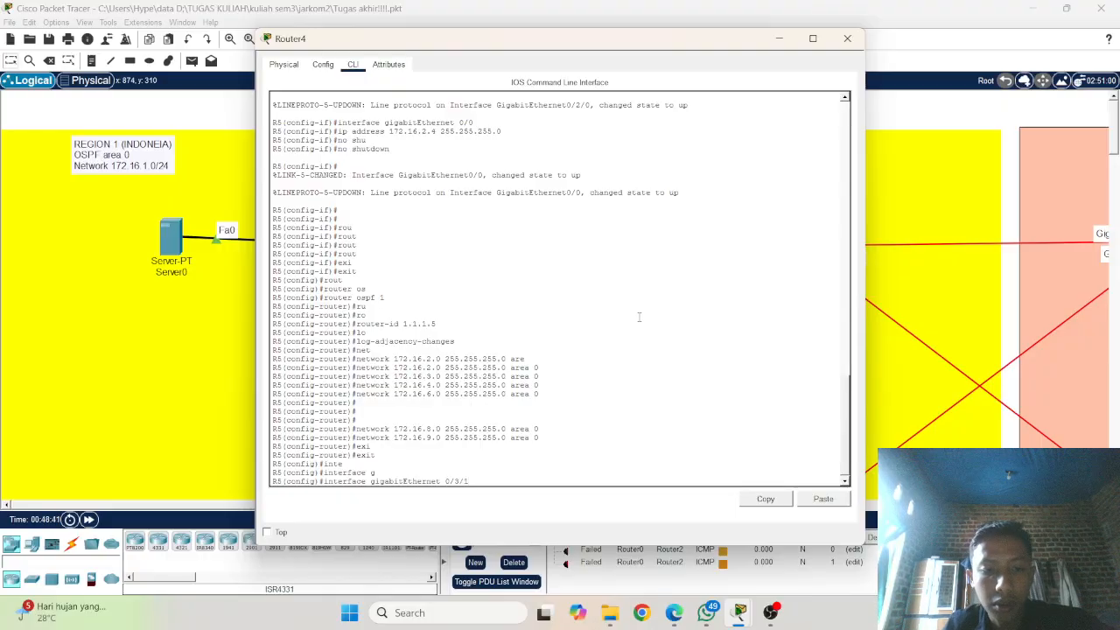
key(BackSpace)
text(0)
key(Return)
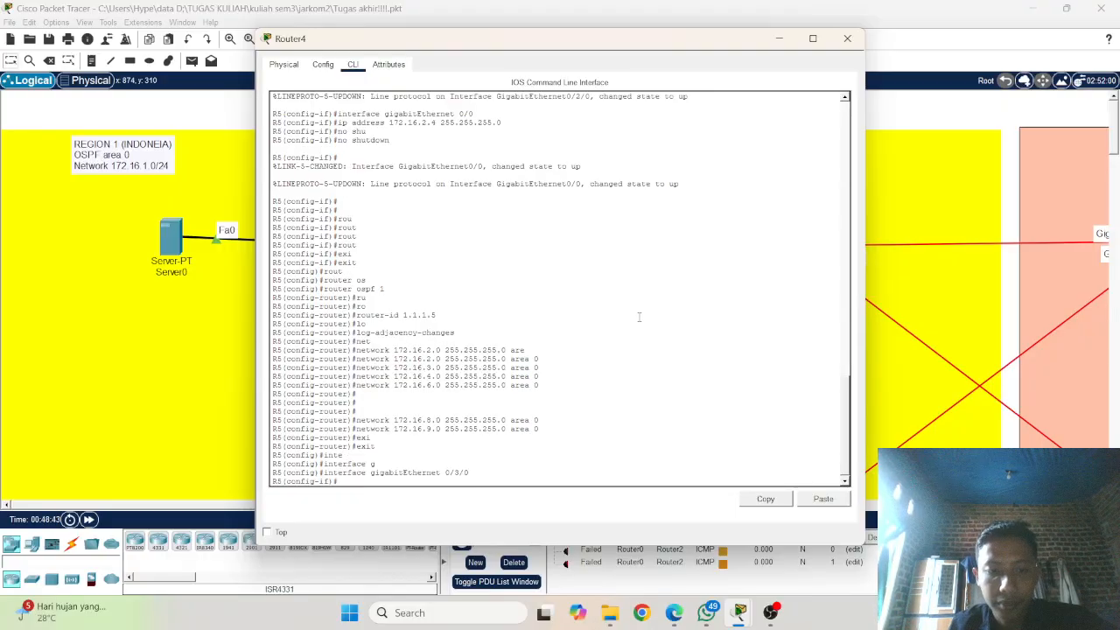
Step: Reuse the earlier ip address command from the console, edited to assign 172.16.8.2 255.255.255.0 to gigabitEthernet 0/3/0
scroll(638, 316, up, 4)
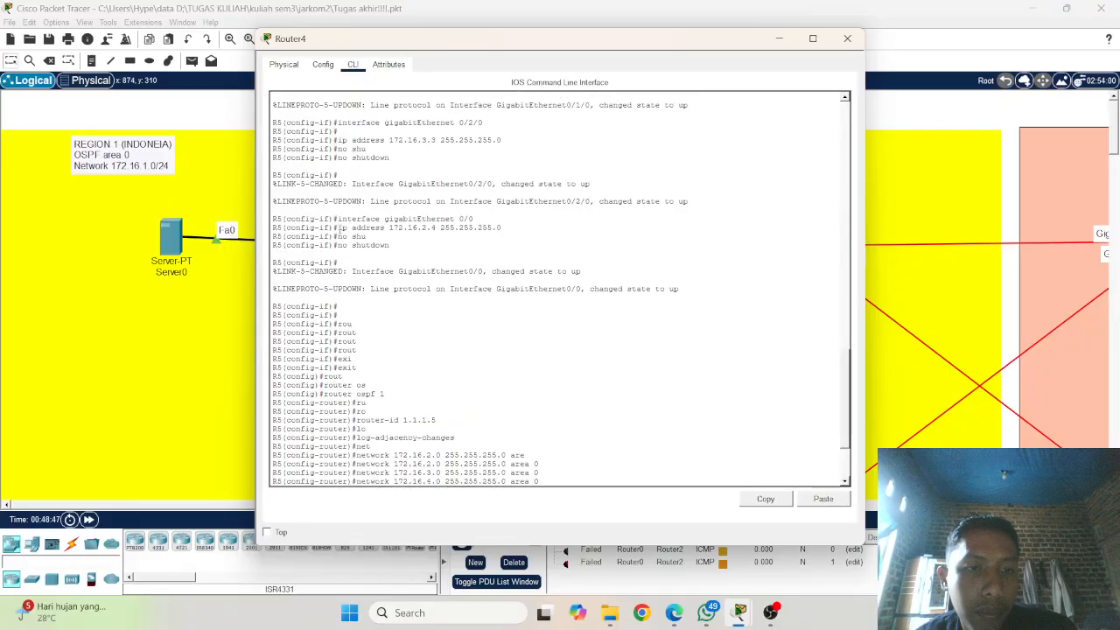
drag(338, 227, 510, 230)
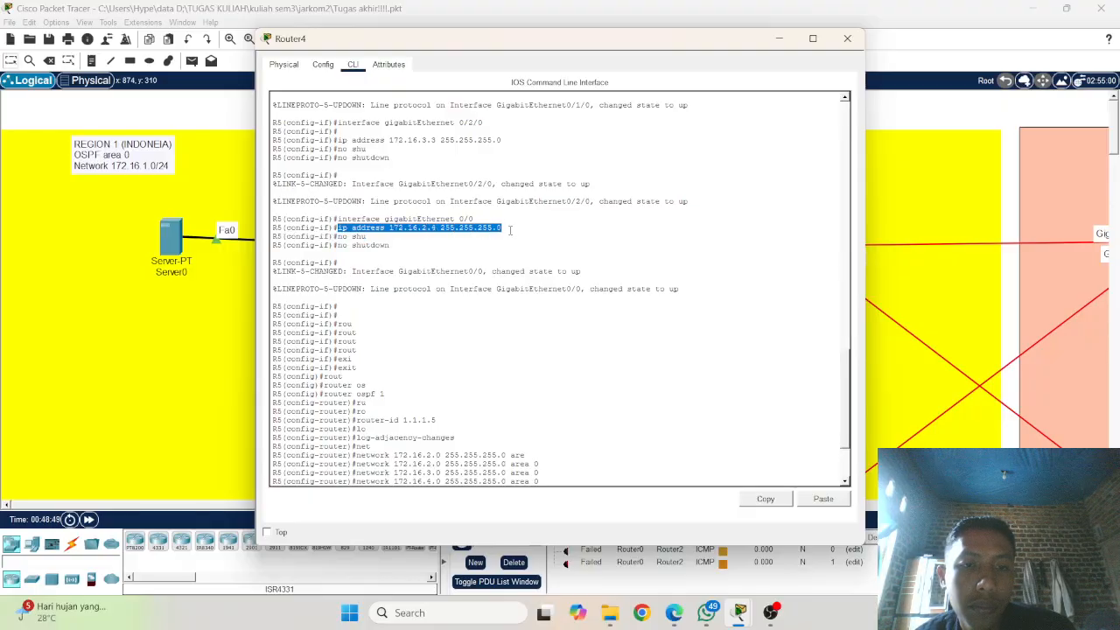
right_click(510, 230)
click(525, 235)
scroll(568, 477, down, 4)
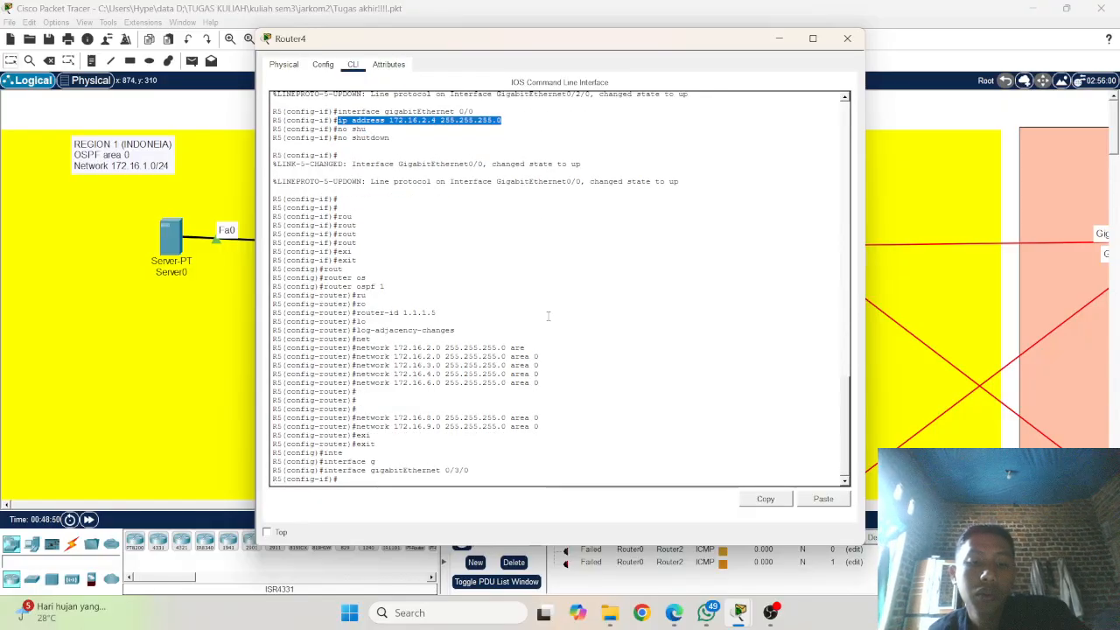
right_click(568, 477)
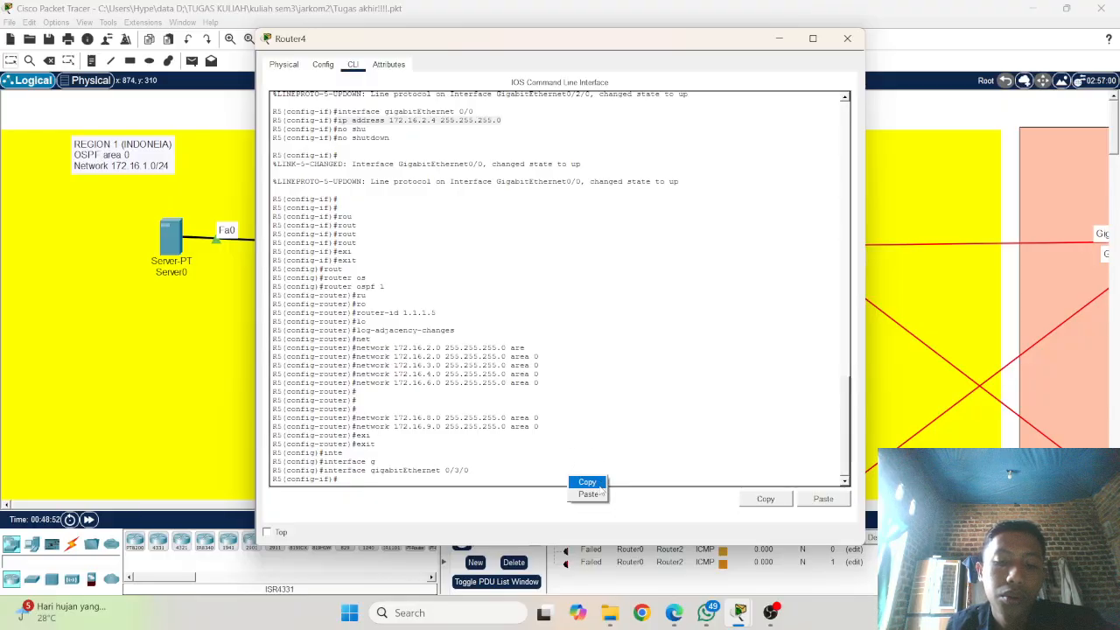
click(600, 494)
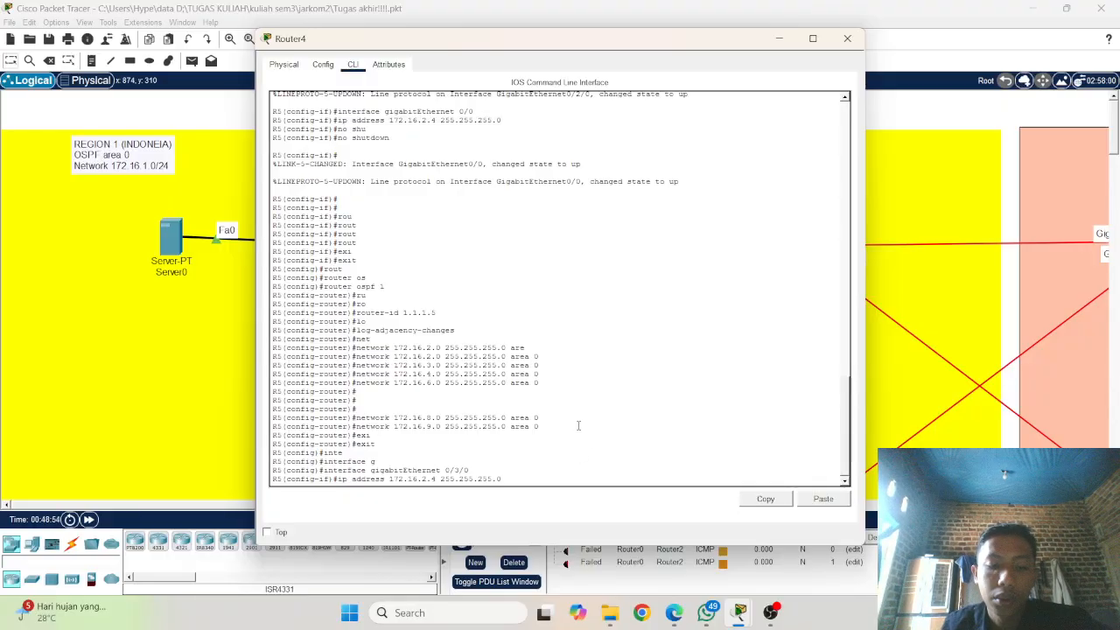
key(Left)
key(Left)
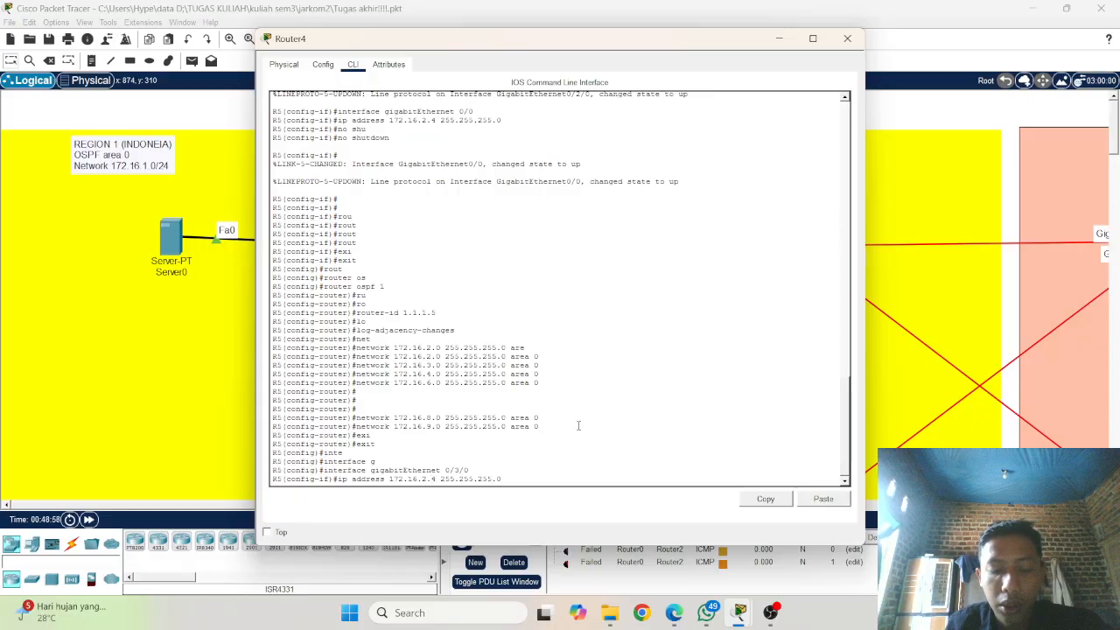
key(BackSpace)
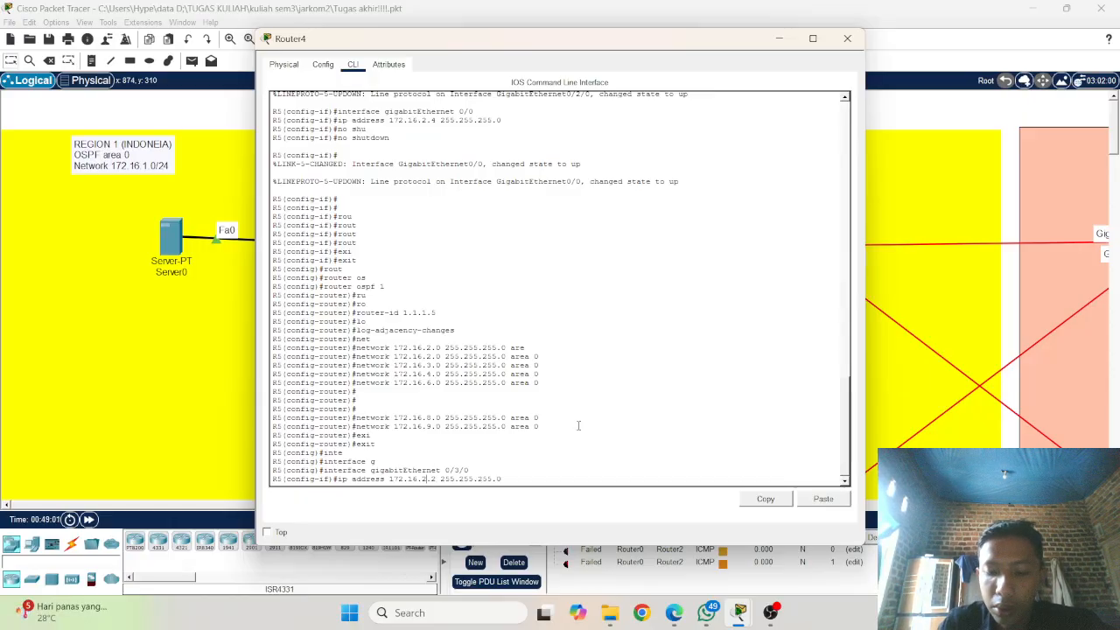
text(2.16.8.)
key(Return)
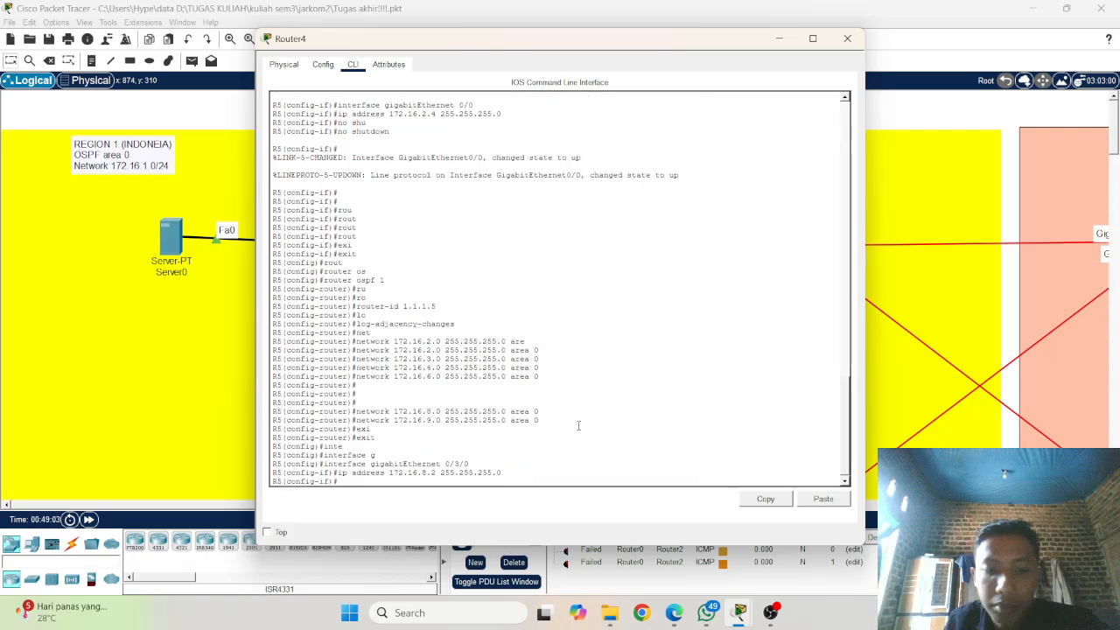
Step: Switch to interface gigabitEthernet 0/1 and start editing a recalled ip address command for it
key(Up)
key(Up)
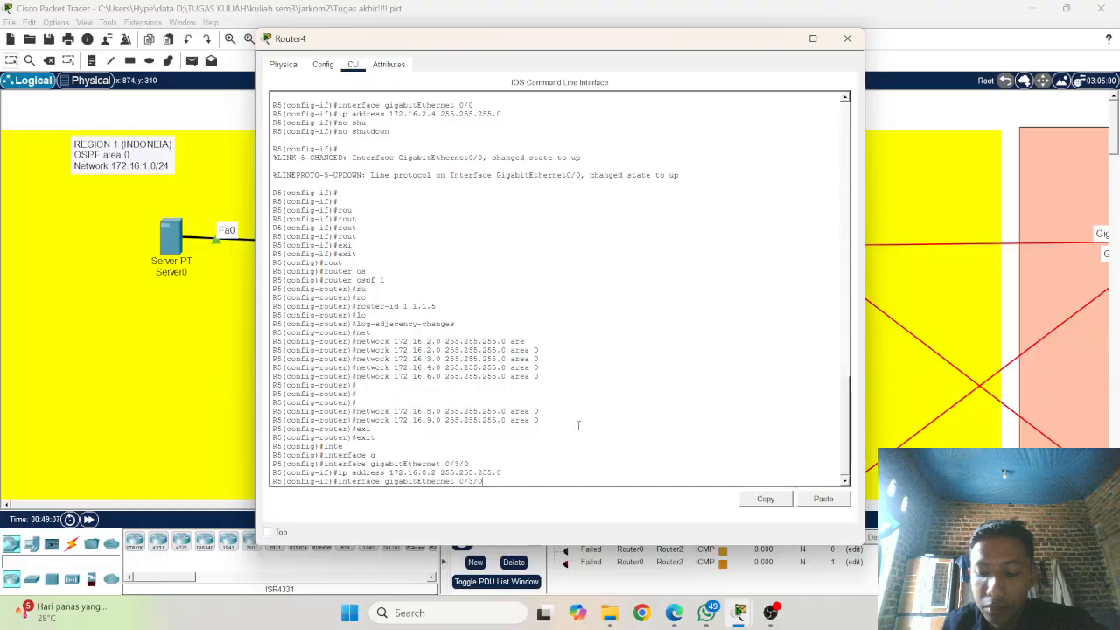
key(BackSpace)
key(BackSpace)
key(BackSpace)
text(1)
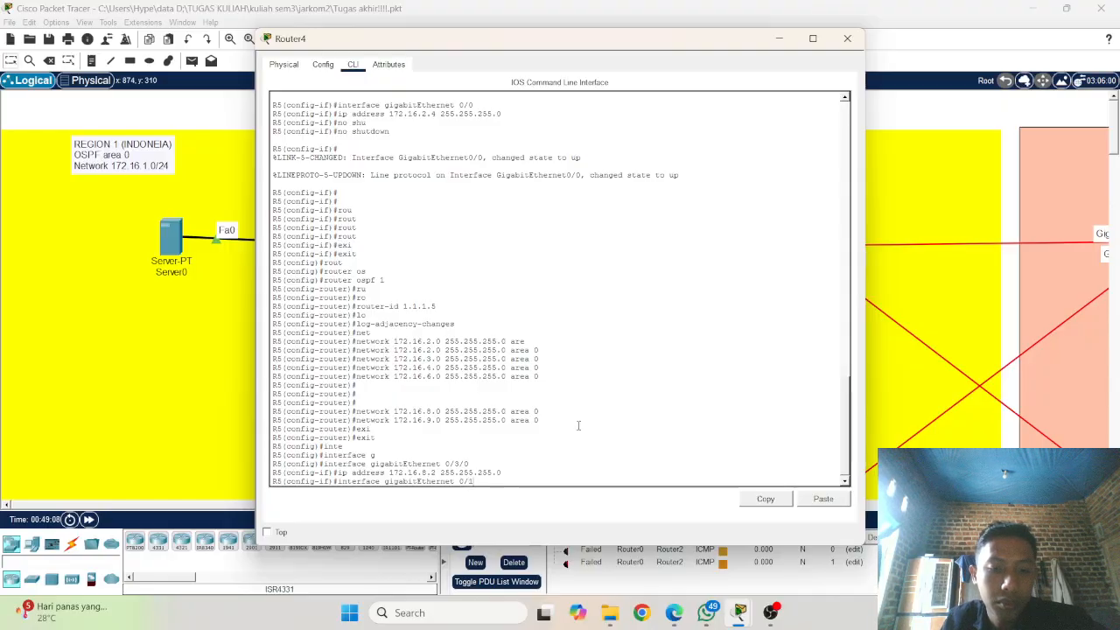
key(Return)
key(Up)
key(Up)
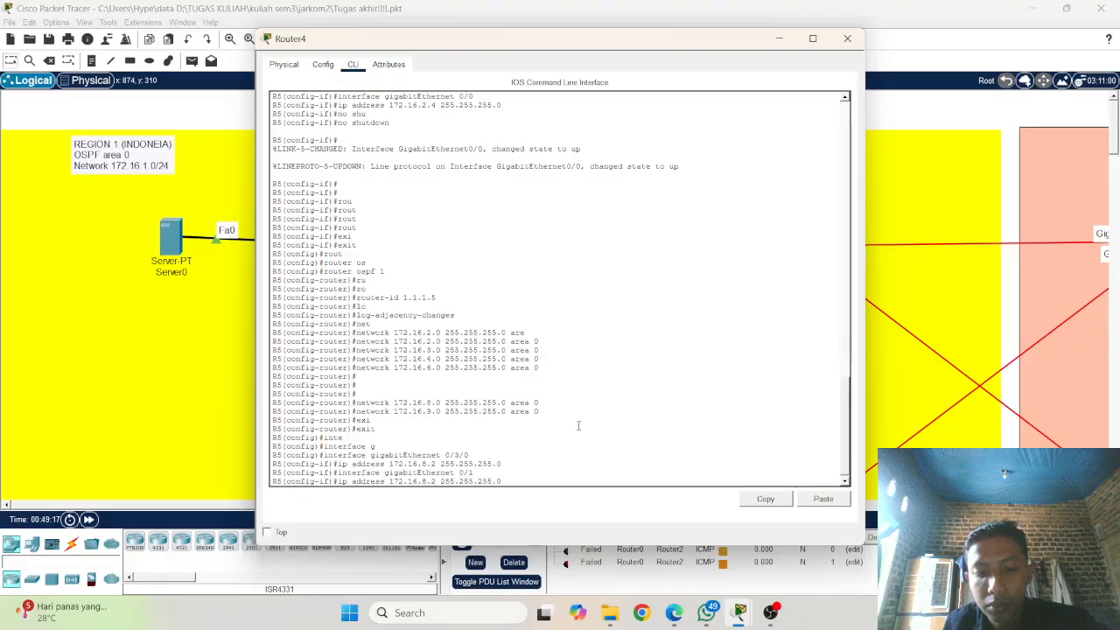
key(BackSpace)
key(BackSpace)
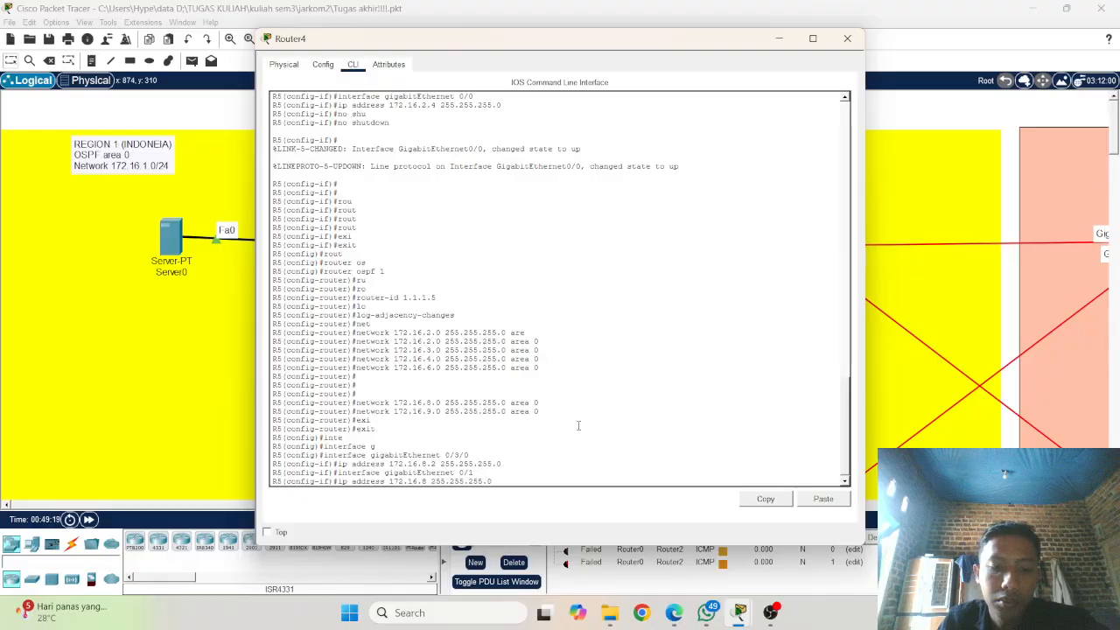
Step: Return to interface gigabitEthernet 0/3/0 and set its IP address to 172.16.9.2 255.255.255.0
key(Up)
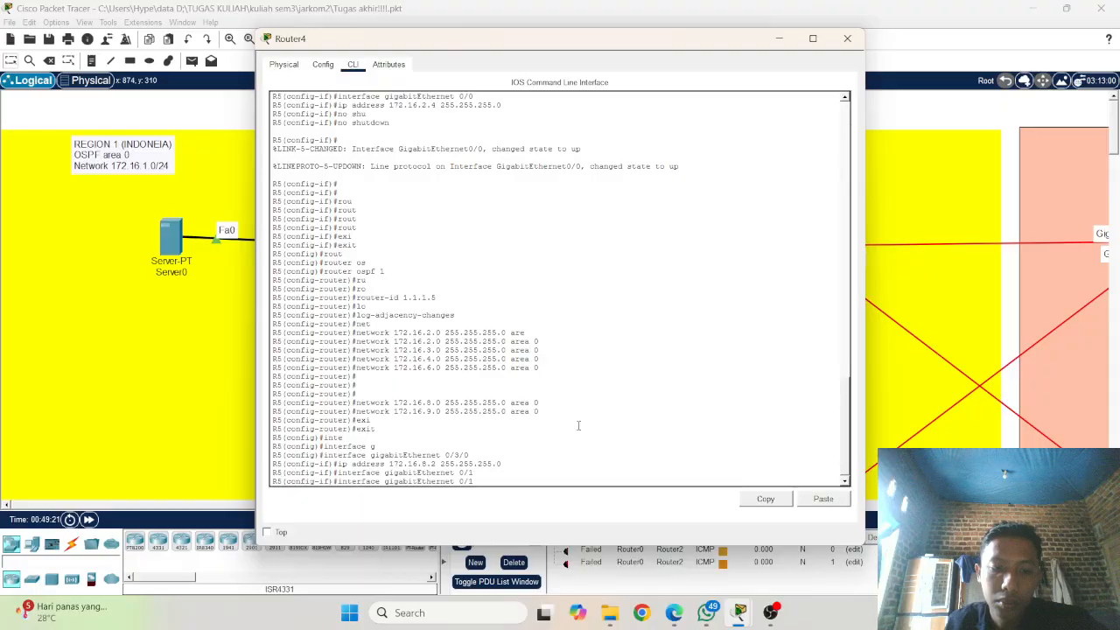
key(Up)
key(Up)
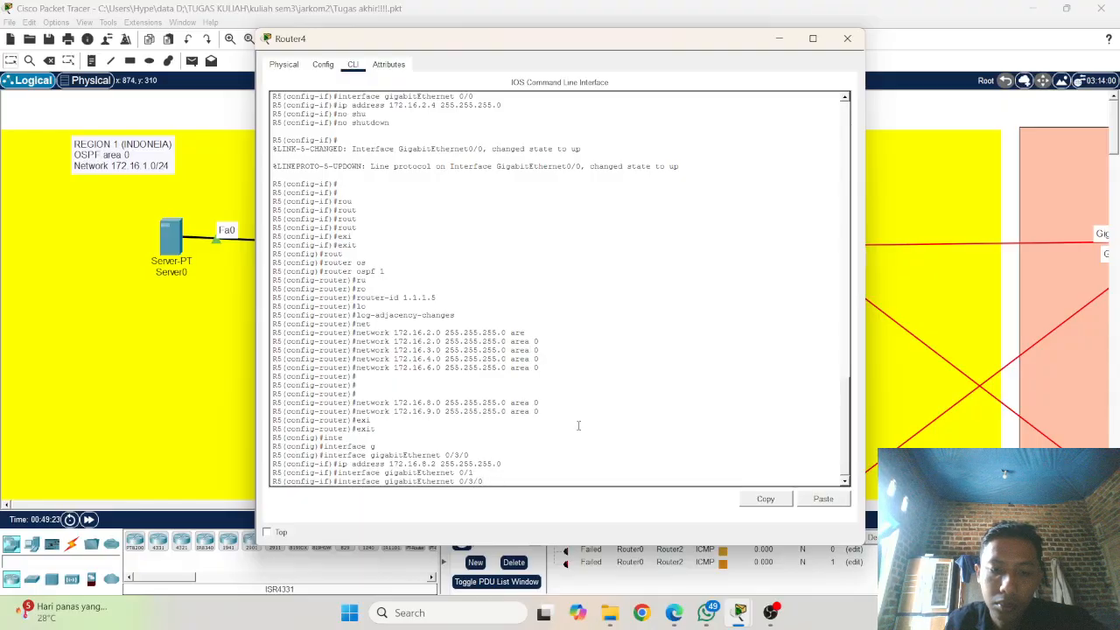
key(Return)
key(Up)
key(Up)
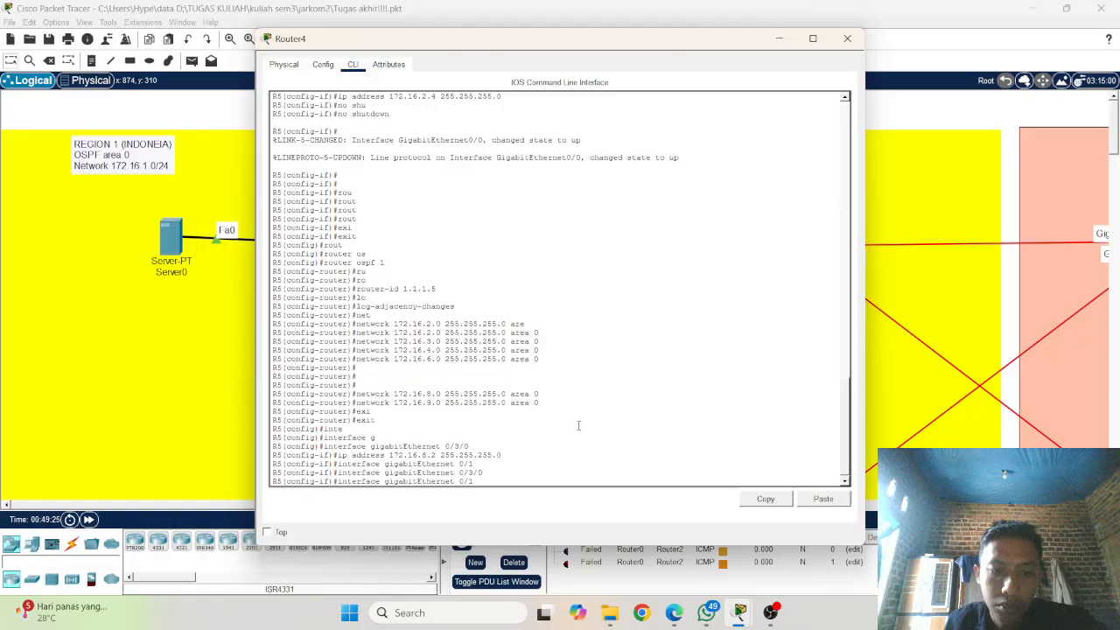
key(Up)
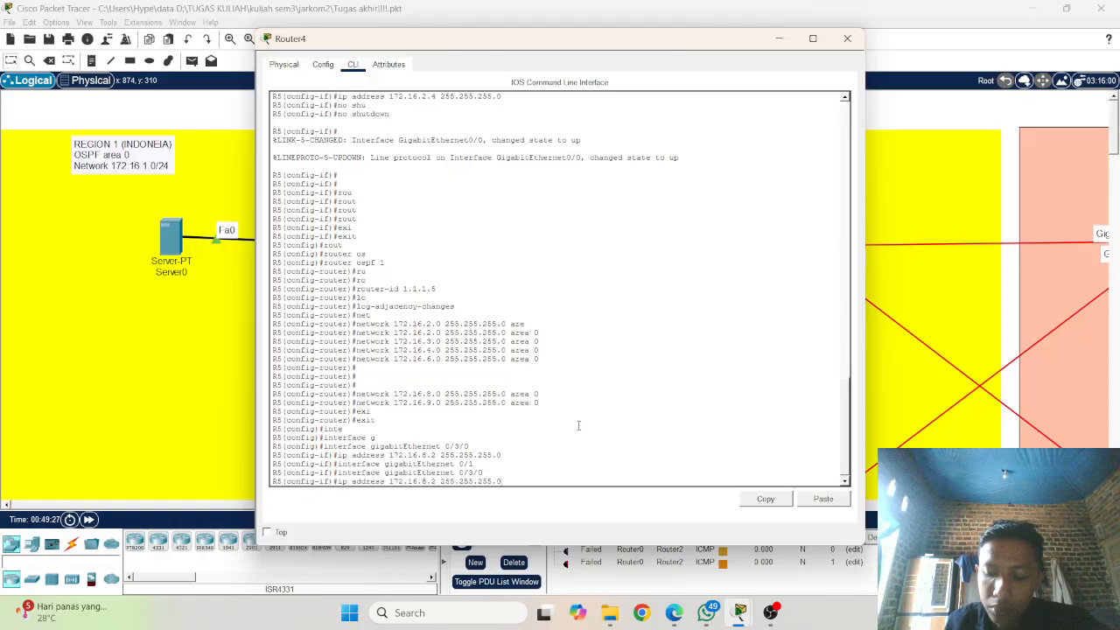
key(Left)
key(Left)
key(Left)
key(Left)
key(Left)
key(Left)
key(Left)
key(Left)
key(Left)
key(Left)
key(Left)
key(Left)
key(Left)
key(Left)
key(Left)
key(Left)
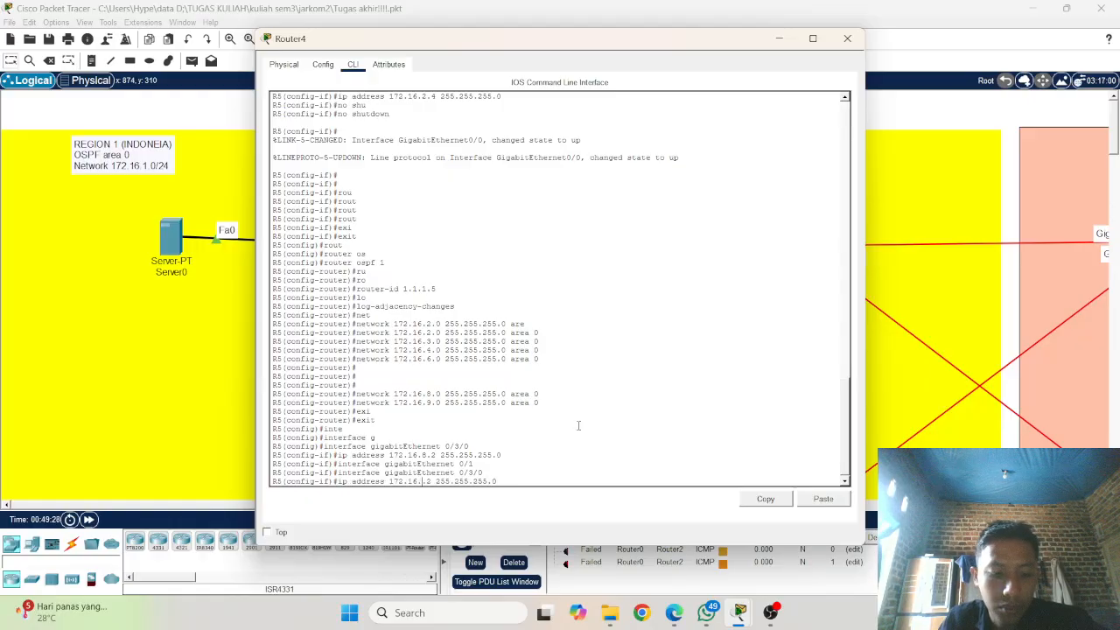
key(BackSpace)
text(9)
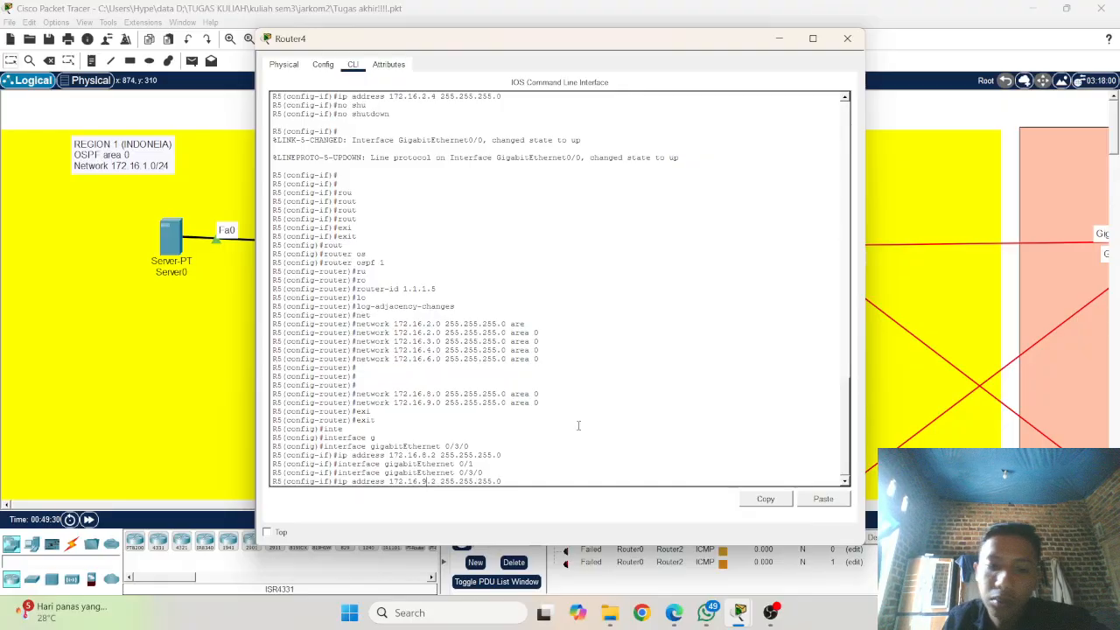
key(Return)
Step: Switch R5 to interface gigabitEthernet 0/1 and assign it the IP address 172.16.8.2 255.255.255.0, reusing the earlier console commands
key(Up)
key(Up)
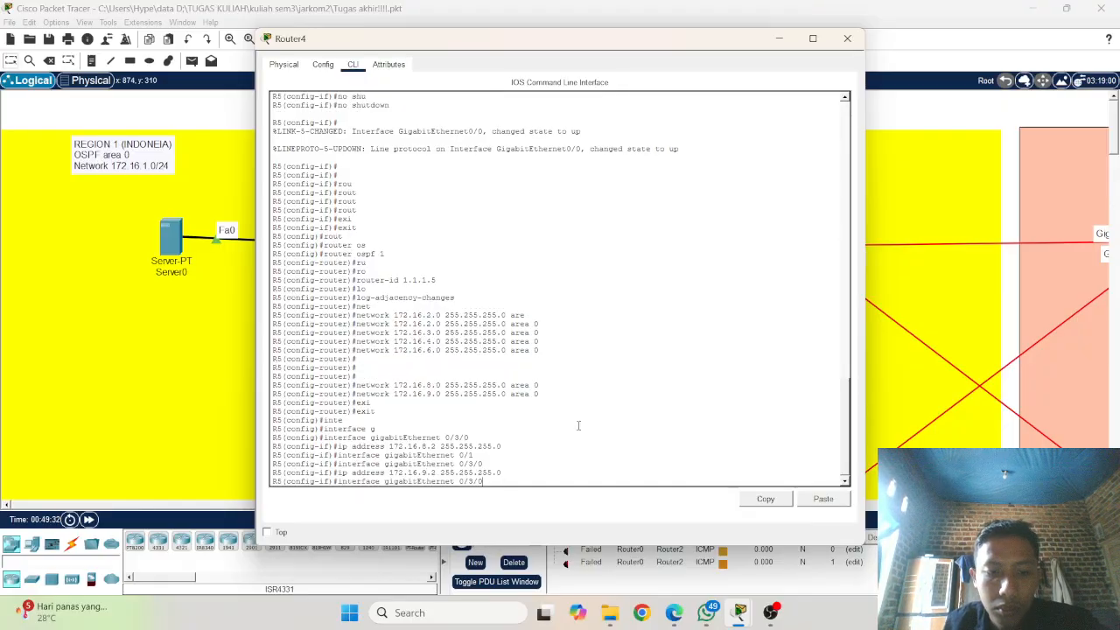
key(Up)
key(Return)
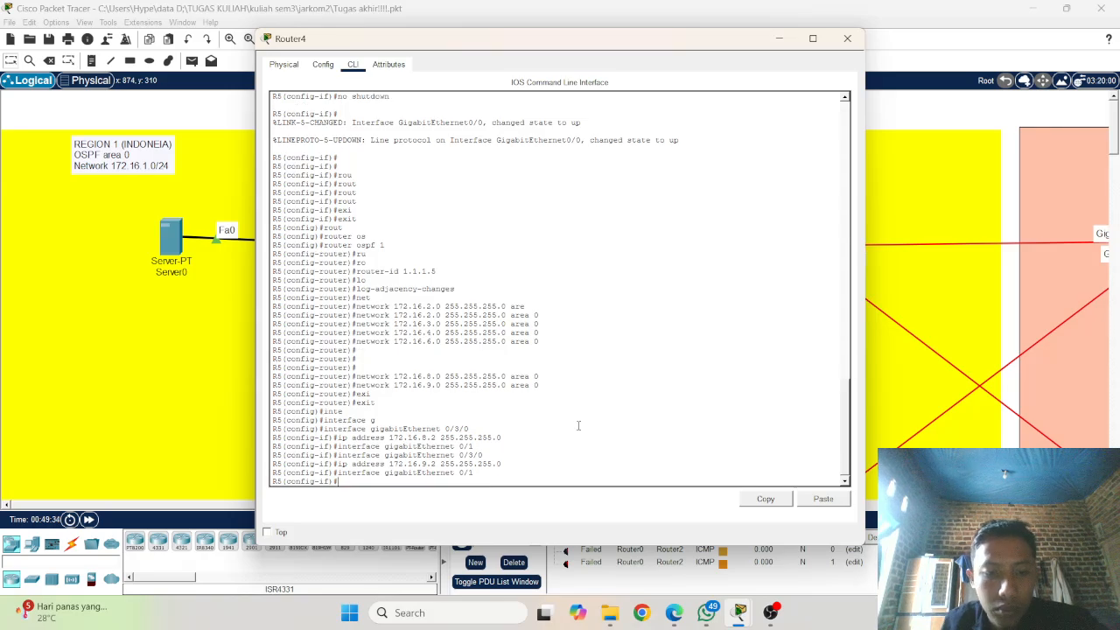
key(Up)
key(Up)
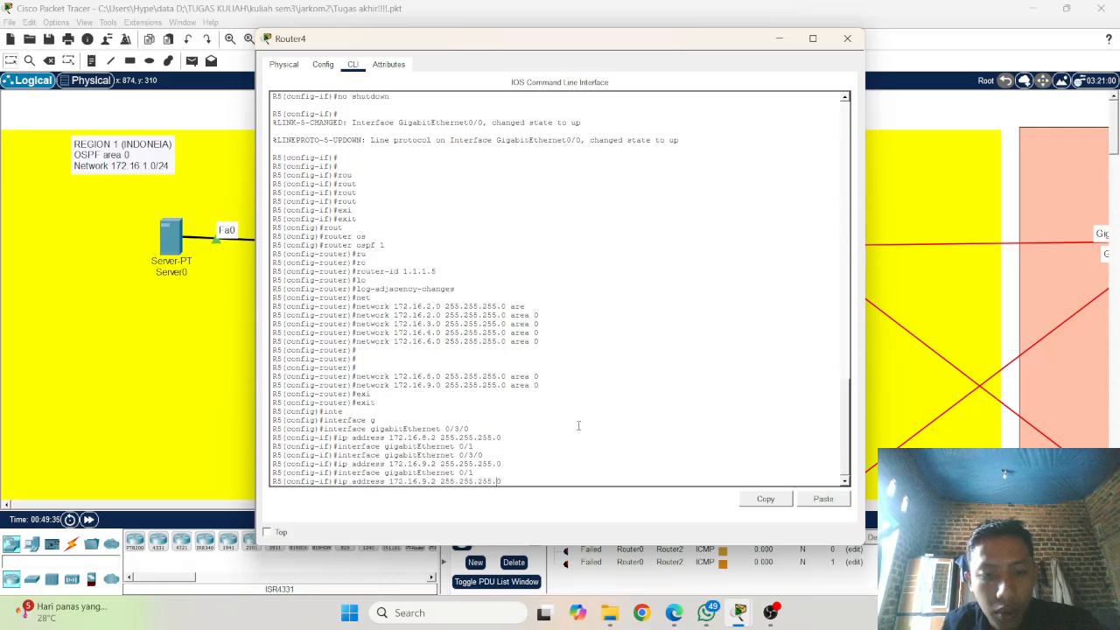
key(Left)
key(Left)
key(Left)
key(Left)
key(Left)
key(Left)
key(Left)
key(Left)
key(Left)
key(Left)
key(Left)
key(Left)
key(Left)
key(Left)
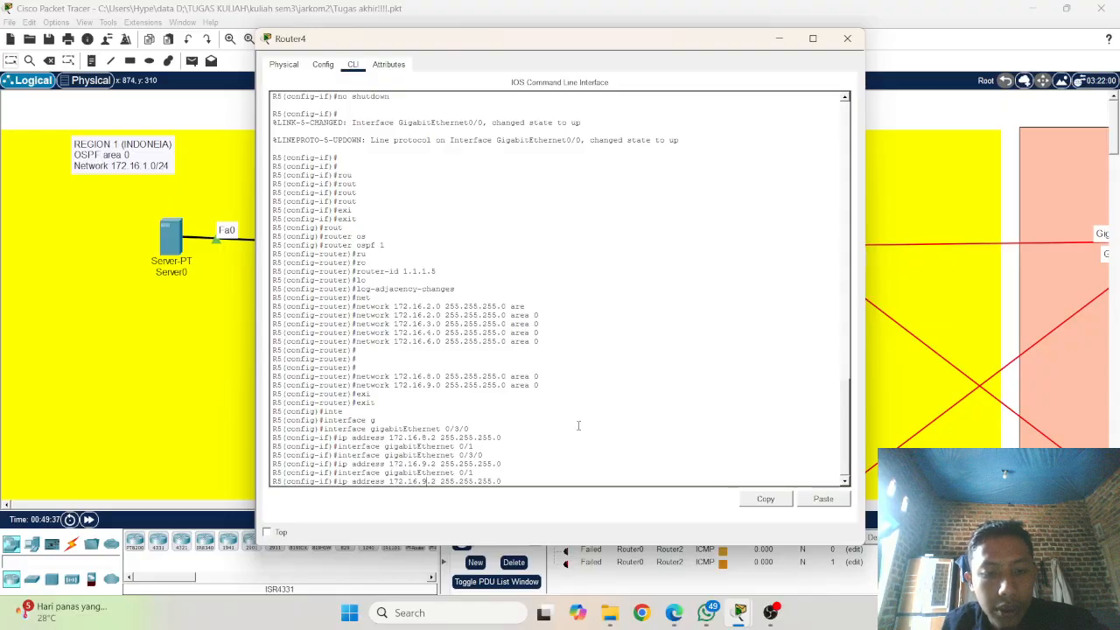
key(BackSpace)
text(8)
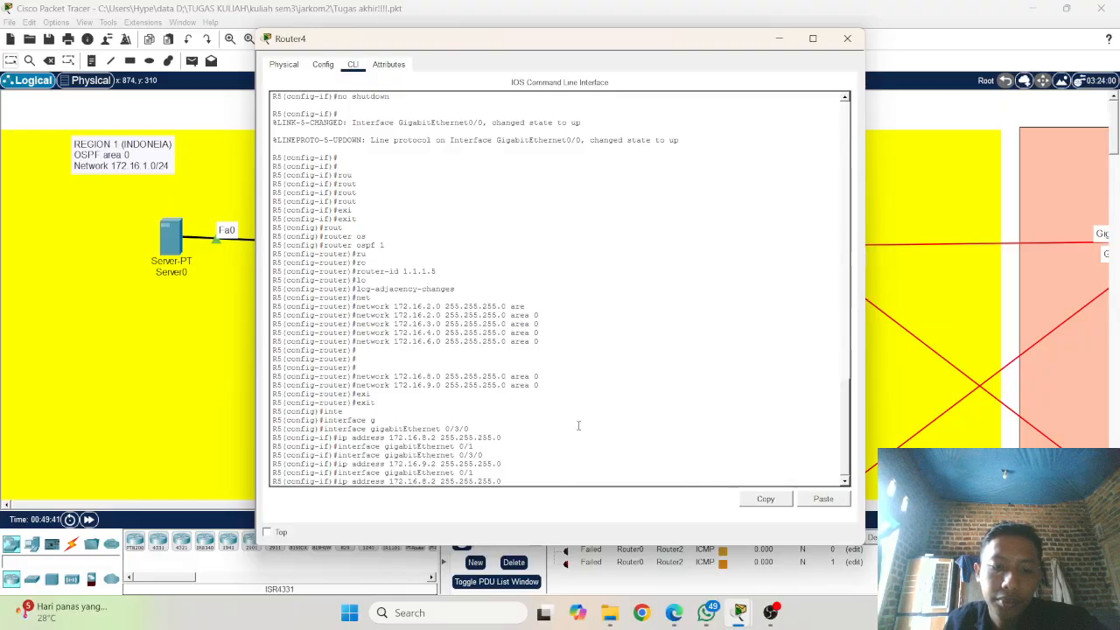
key(Return)
key(Return)
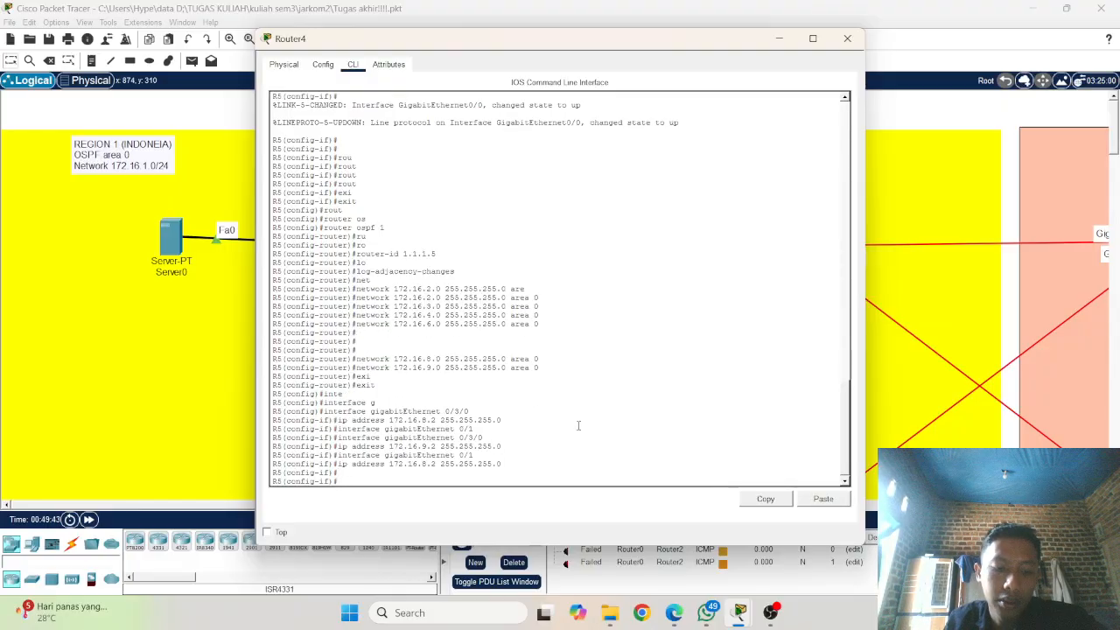
Step: End R5's configuration session and return to privileged mode
text(end)
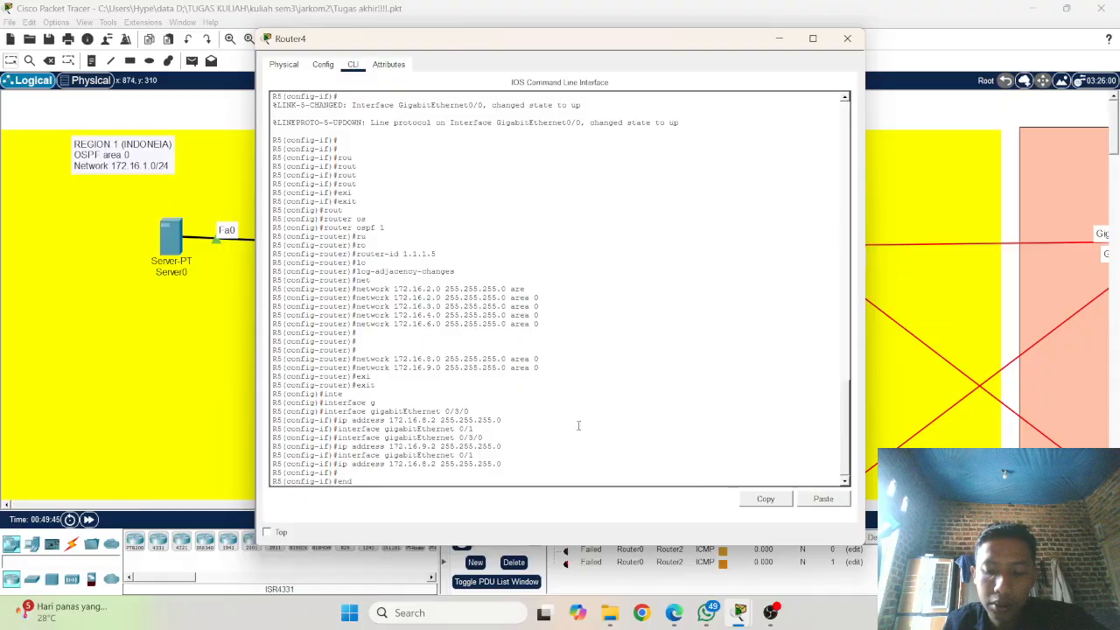
key(Return)
Step: Save R5's configuration with the write memory command
key(Return)
key(Return)
key(Return)
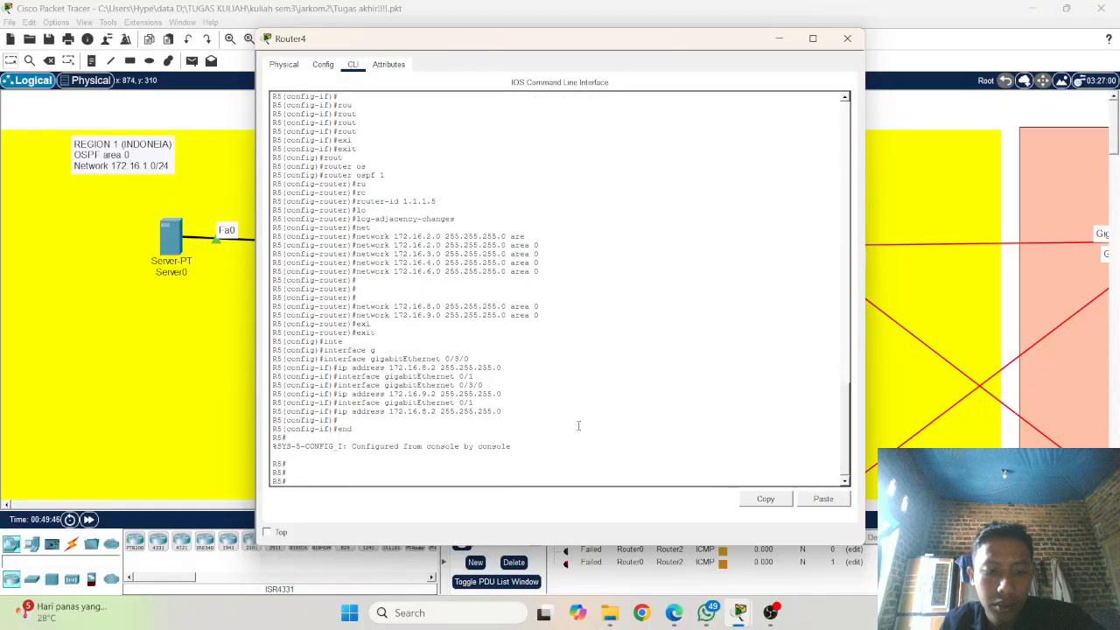
text(w)
key(Return)
text(write )
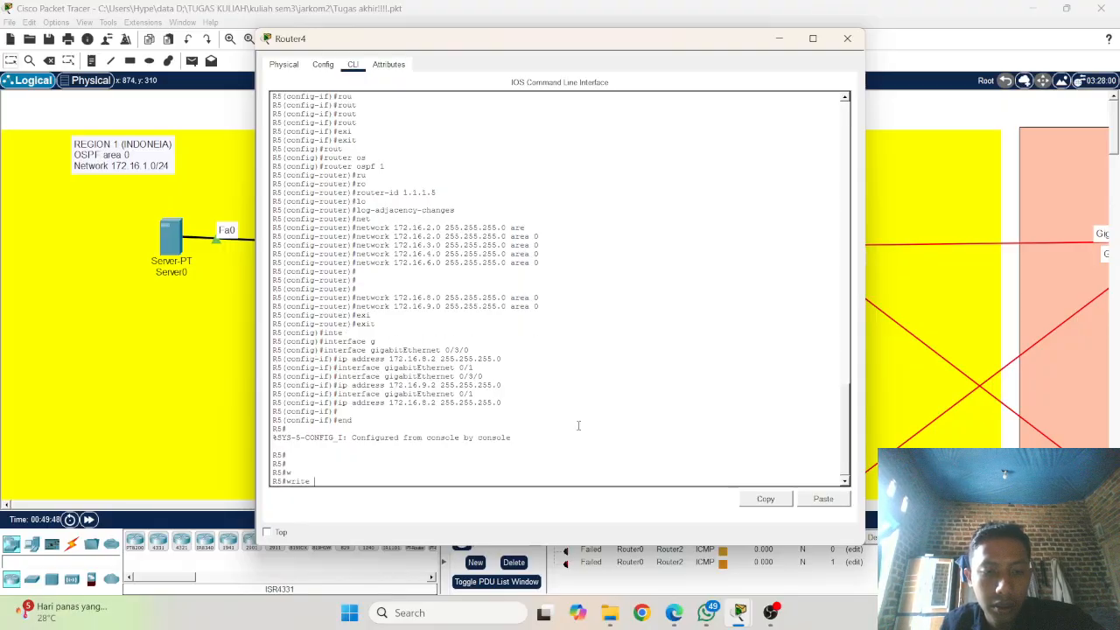
text(mo)
key(Tab)
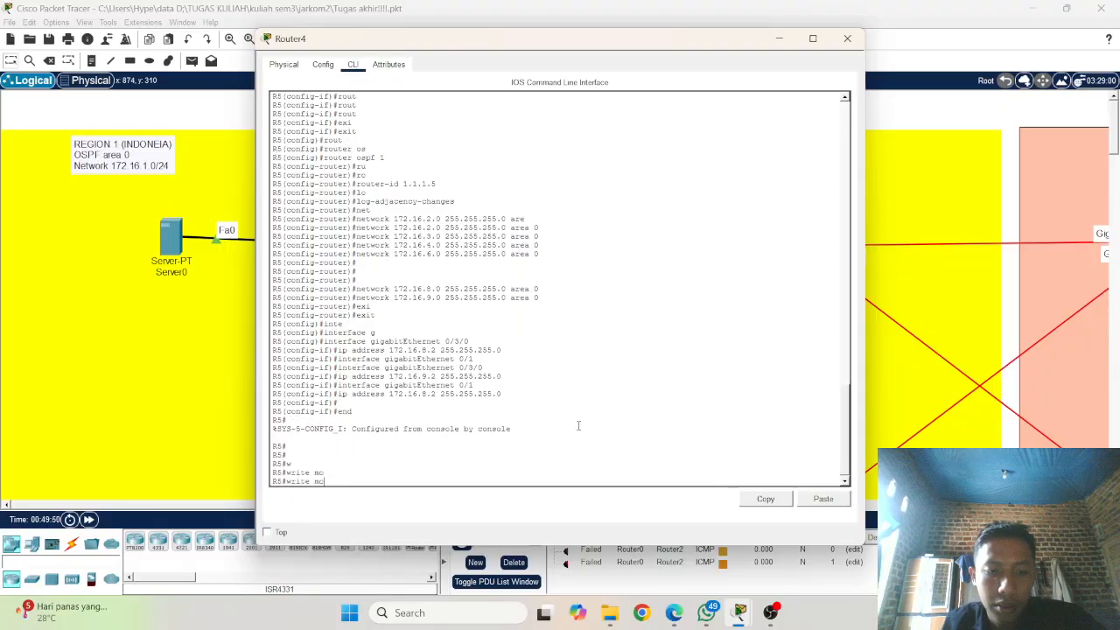
key(BackSpace)
text(e)
key(Tab)
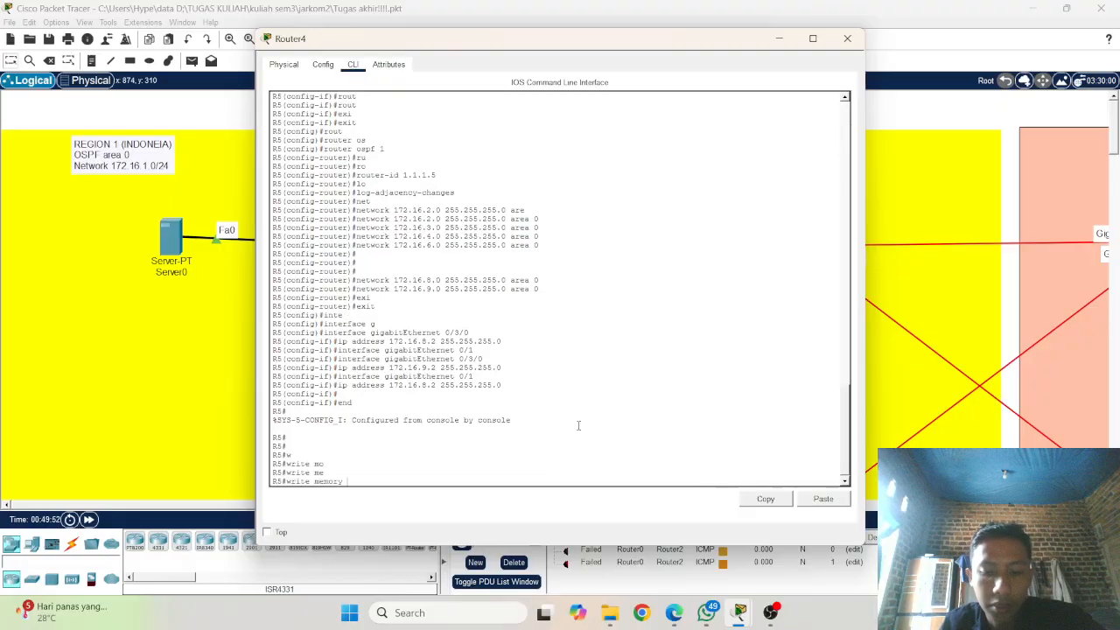
key(Return)
key(Return)
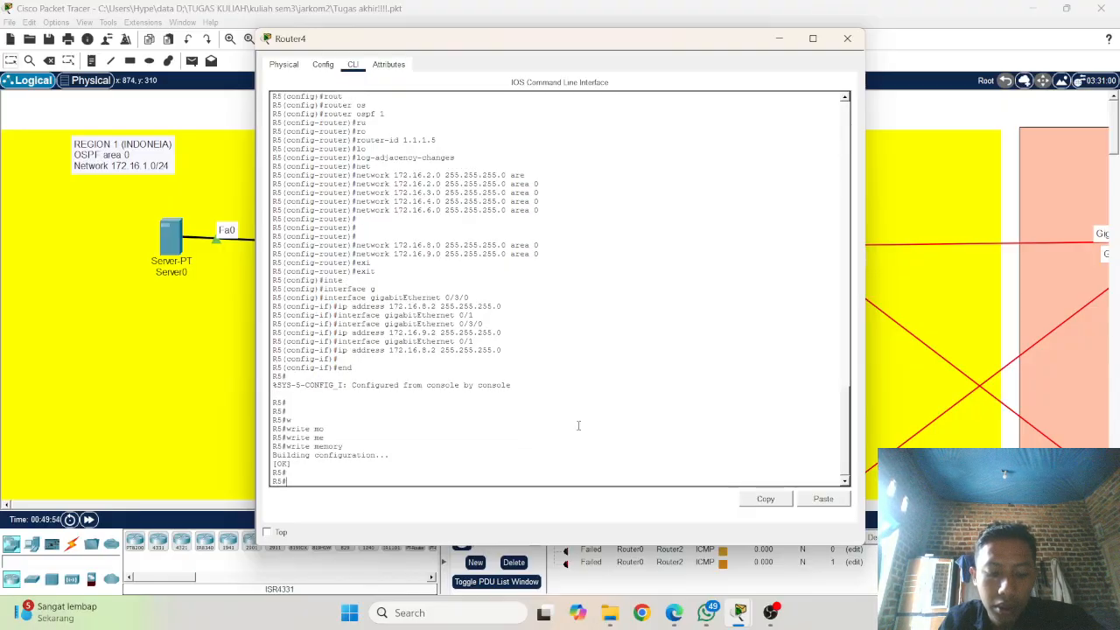
Step: Copy R5's running-config to startup-config, accepting the default destination filename
text(copp)
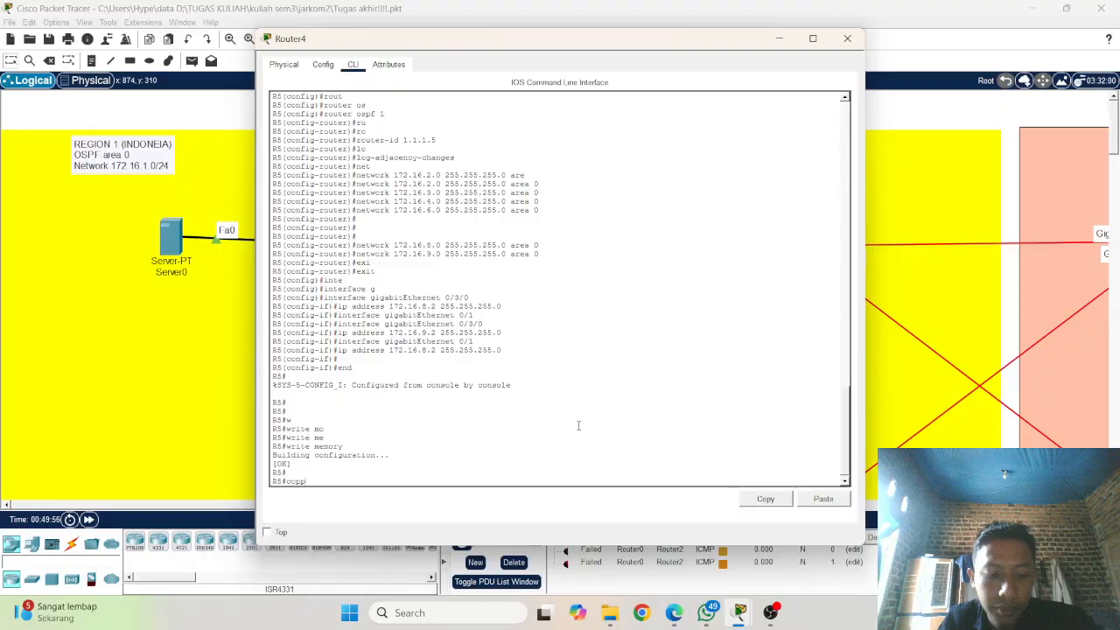
key(Tab)
key(BackSpace)
key(Tab)
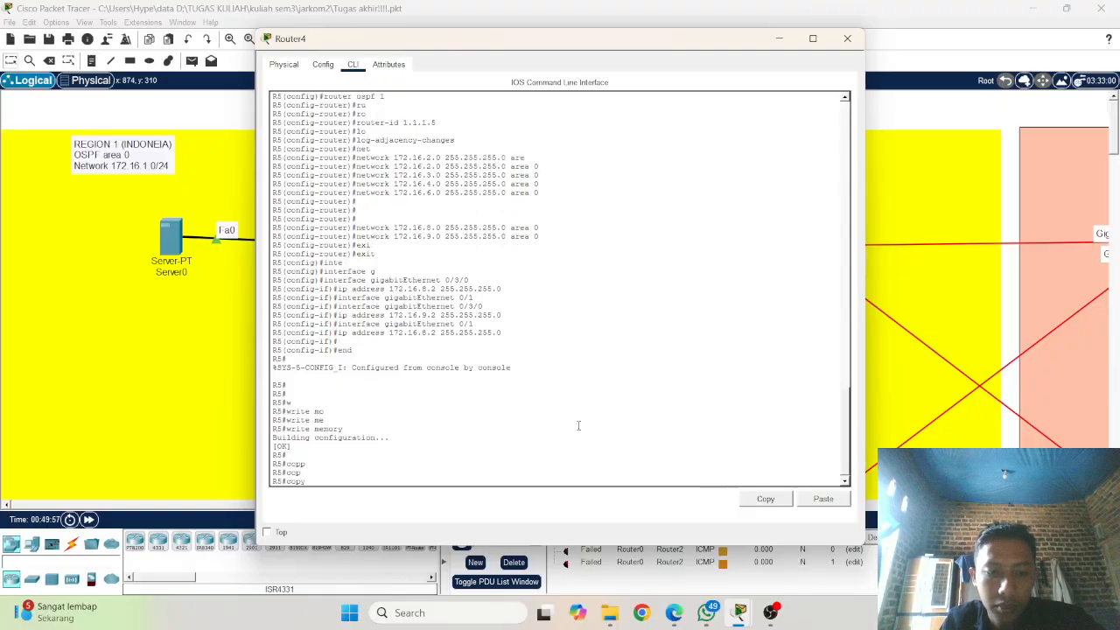
text(ru)
key(Tab)
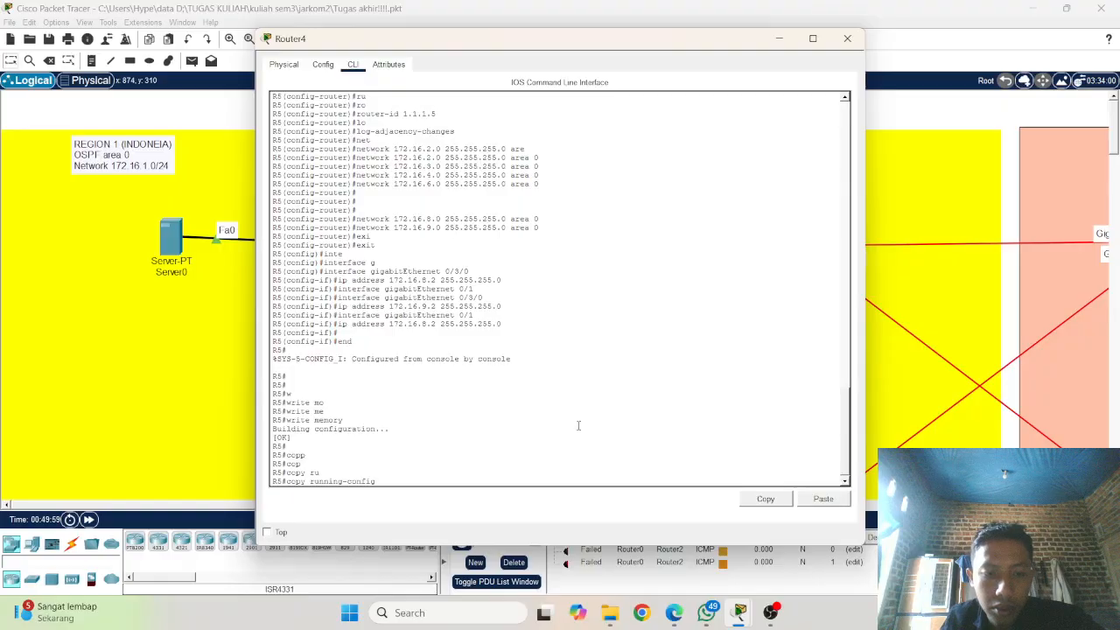
text(st)
key(Tab)
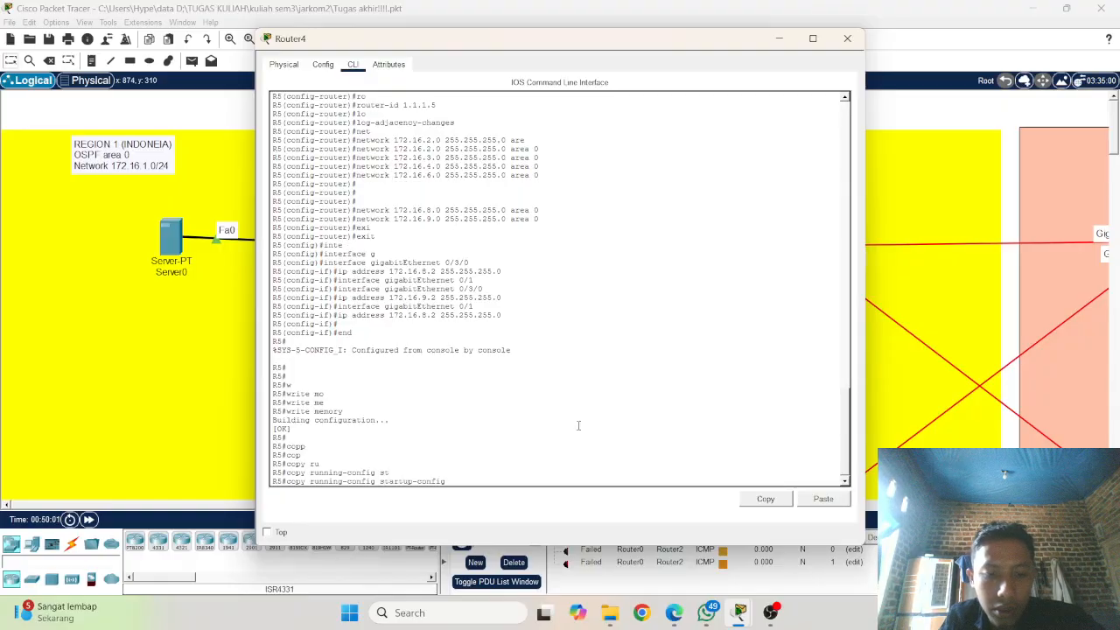
key(Return)
key(Return)
key(Return)
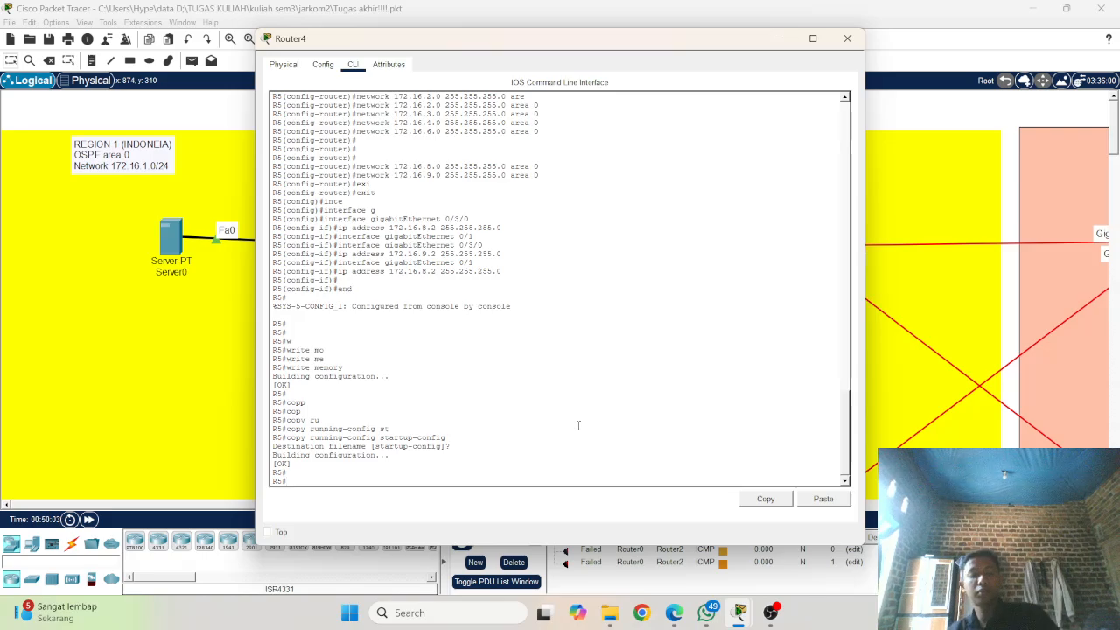
click(206, 331)
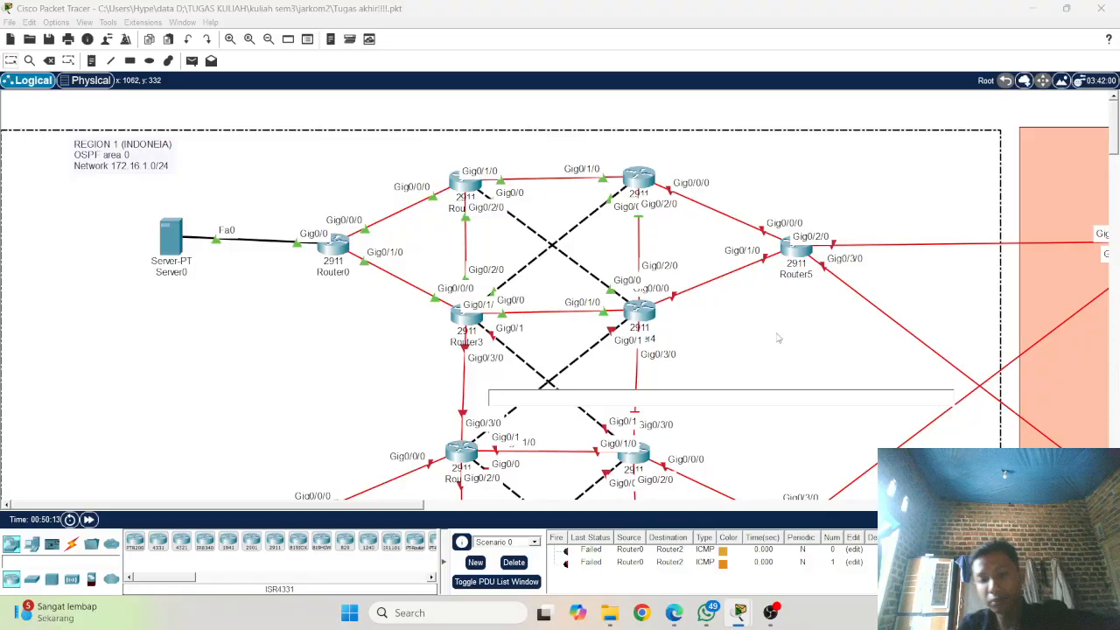
click(770, 613)
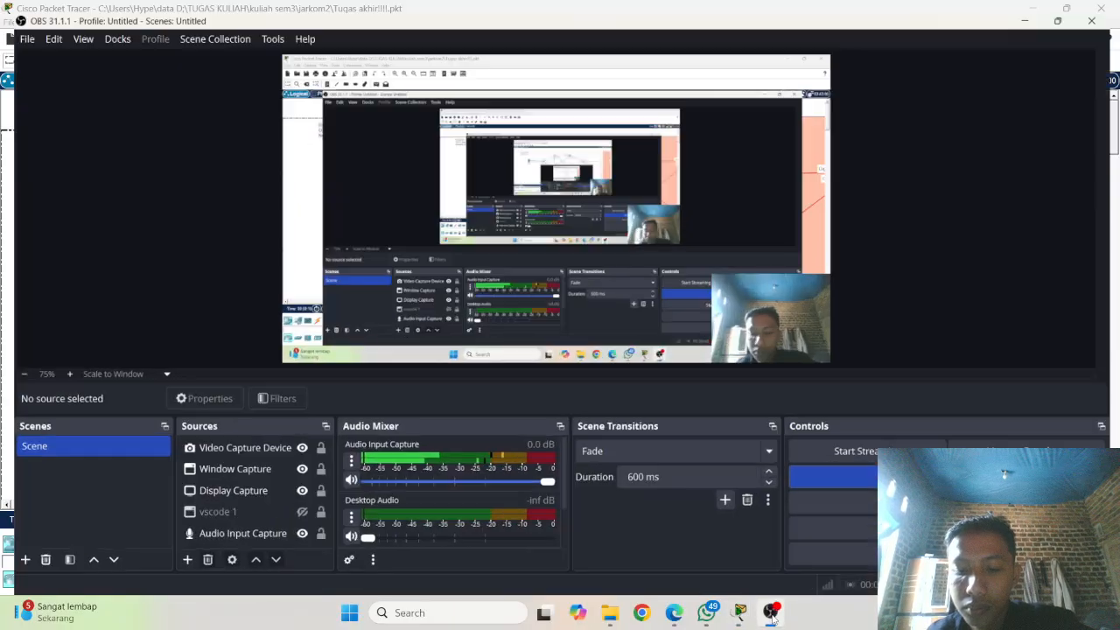
click(770, 613)
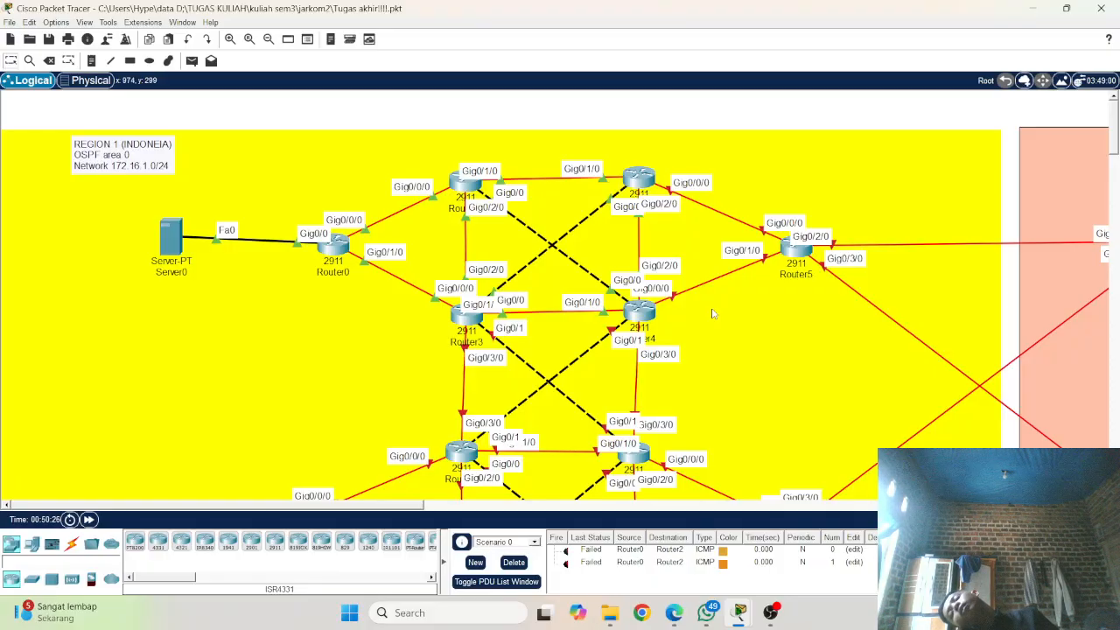
Step: Open the command line interface of Router5 in the topology and start its console session
click(803, 251)
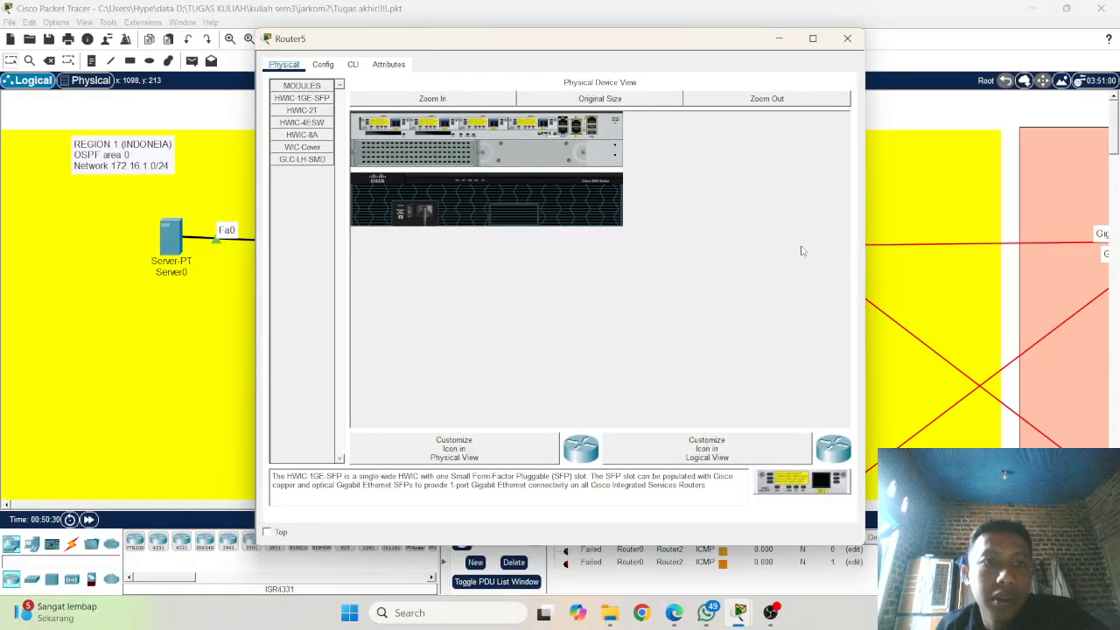
click(322, 65)
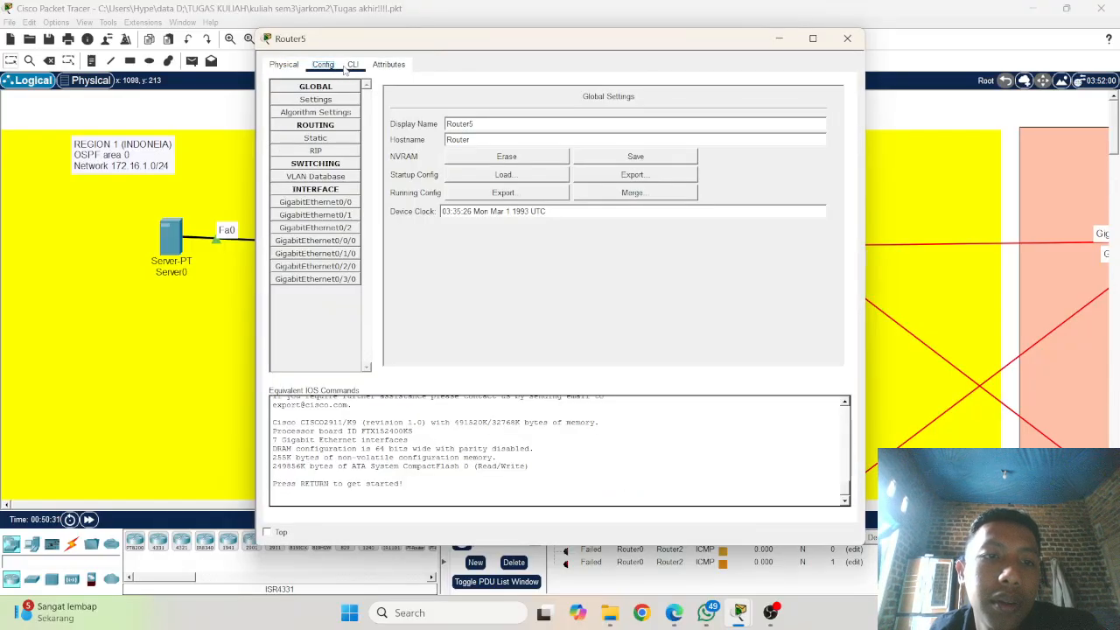
click(353, 65)
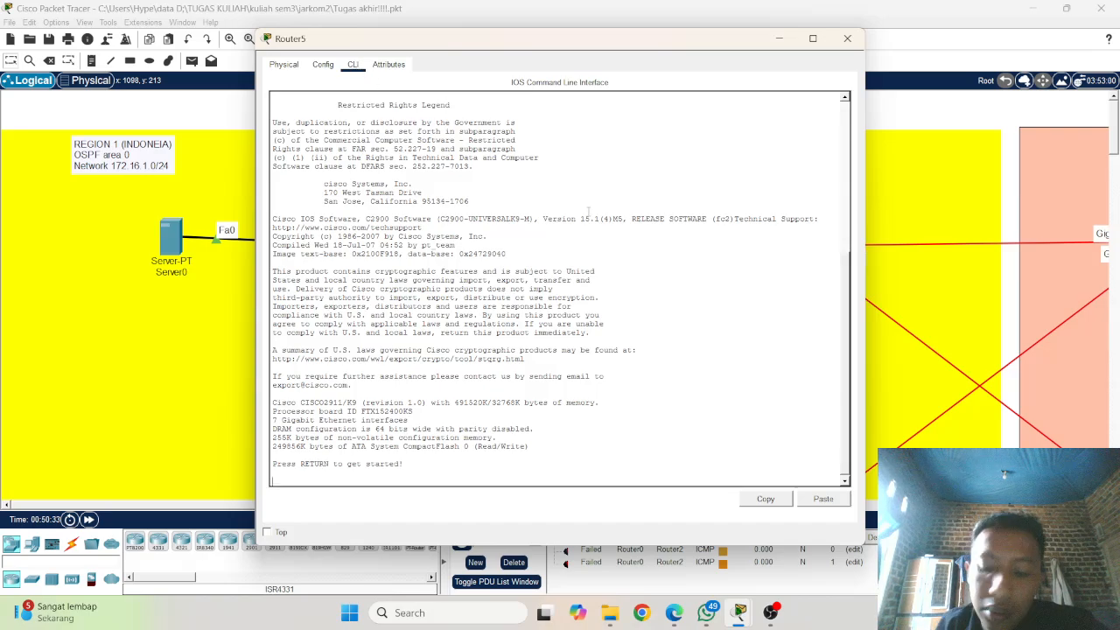
key(Return)
key(Return)
key(Return)
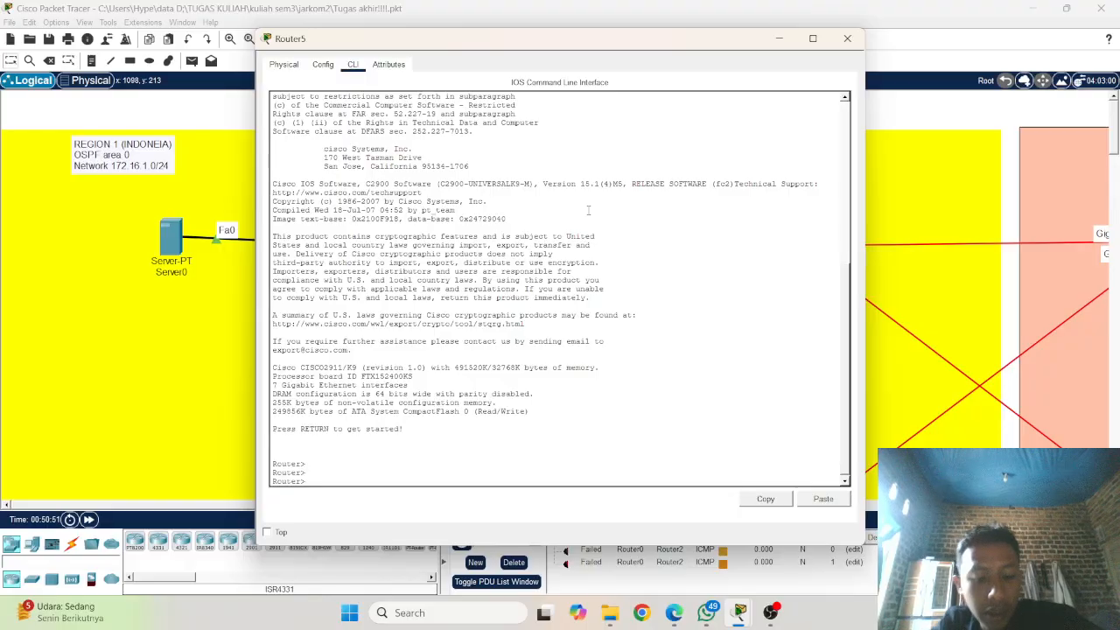
Step: Enter privileged mode on Router5 with enable and start global configuration with configure t
text(ena)
key(Tab)
key(Return)
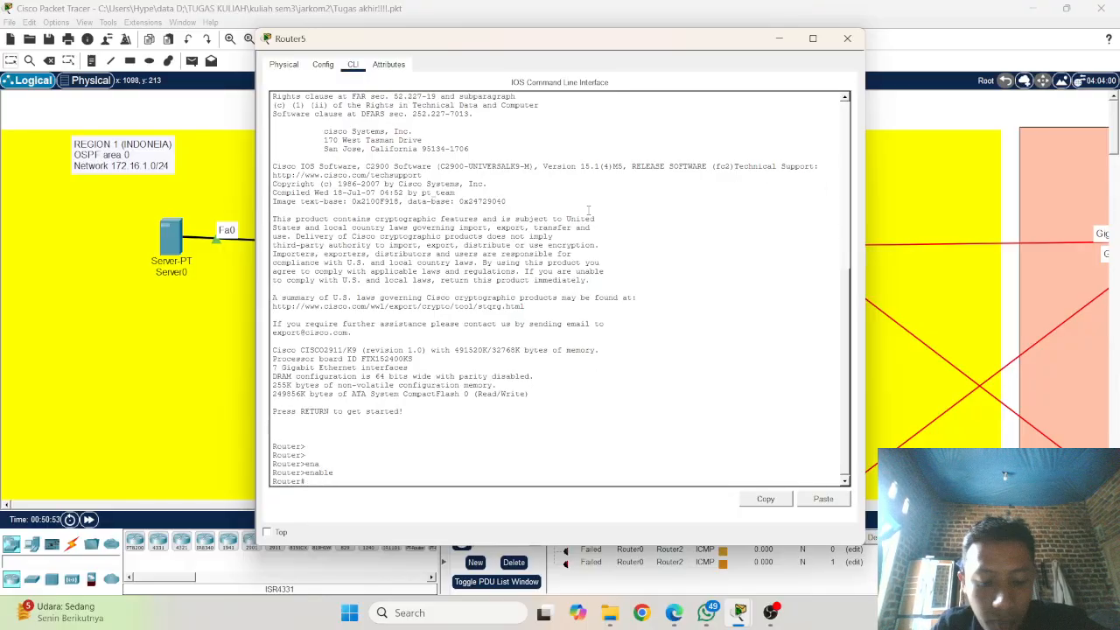
text(conf)
key(Tab)
text(t)
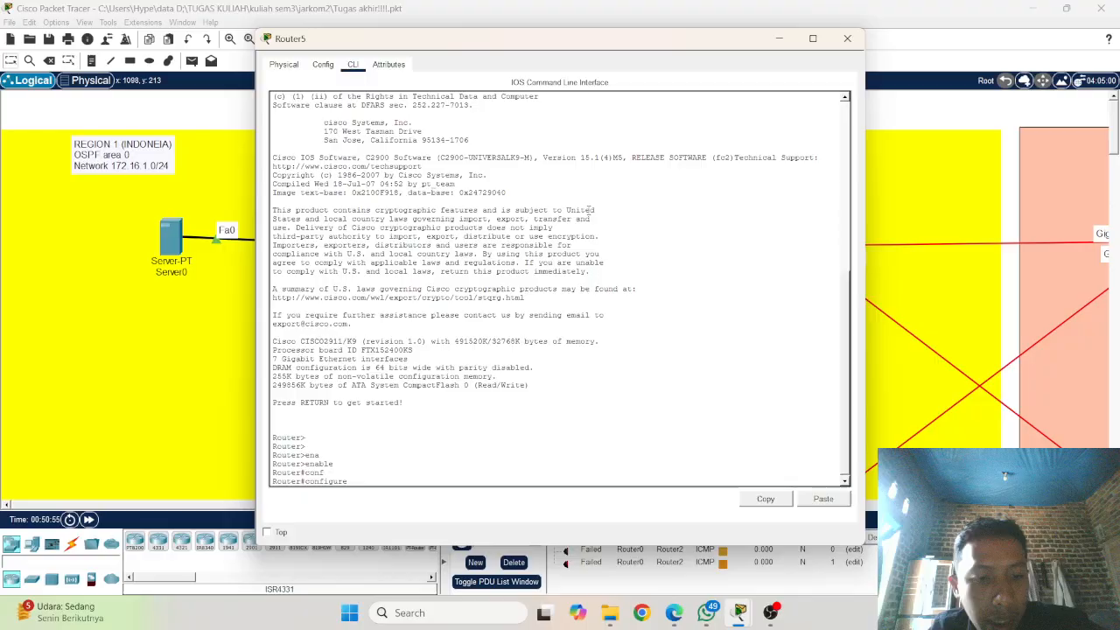
key(Return)
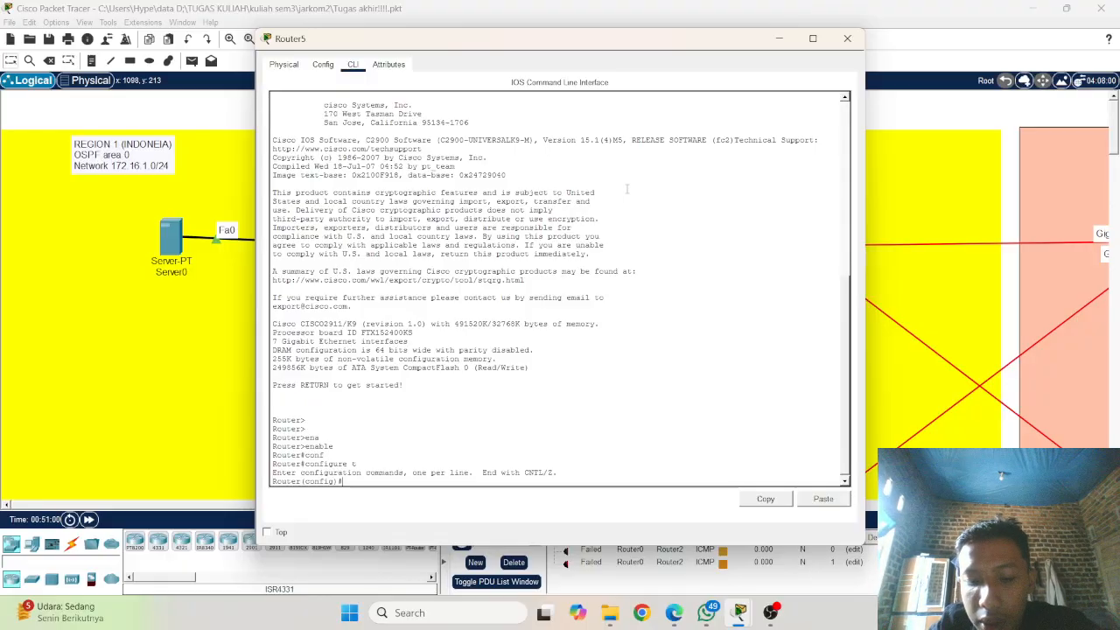
Step: Set Router5's hostname to R6
text(ho)
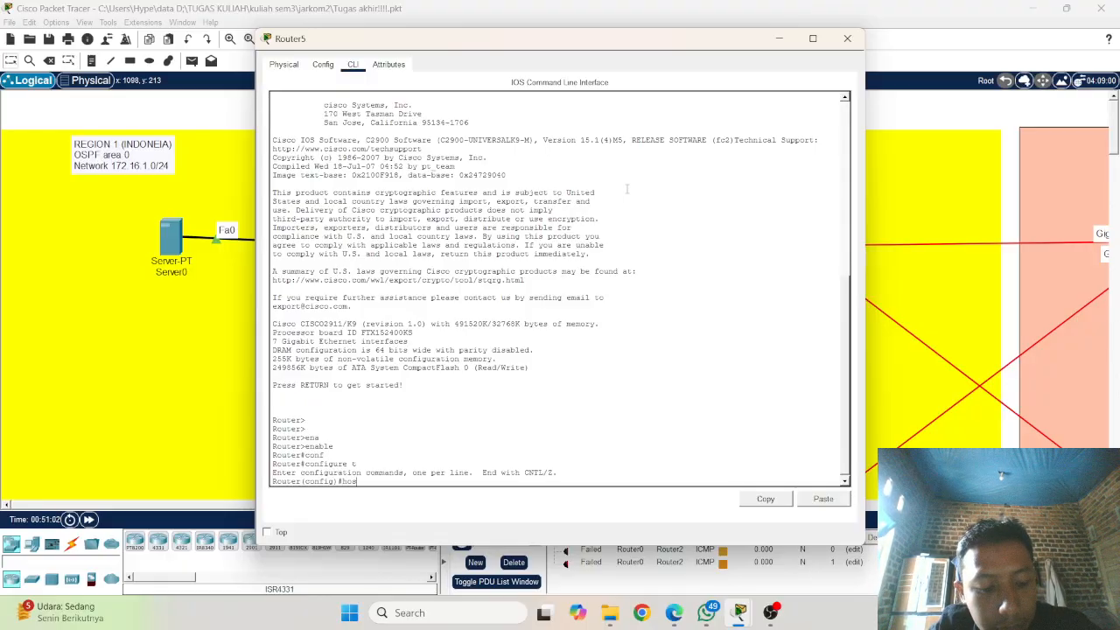
text(s)
key(Tab)
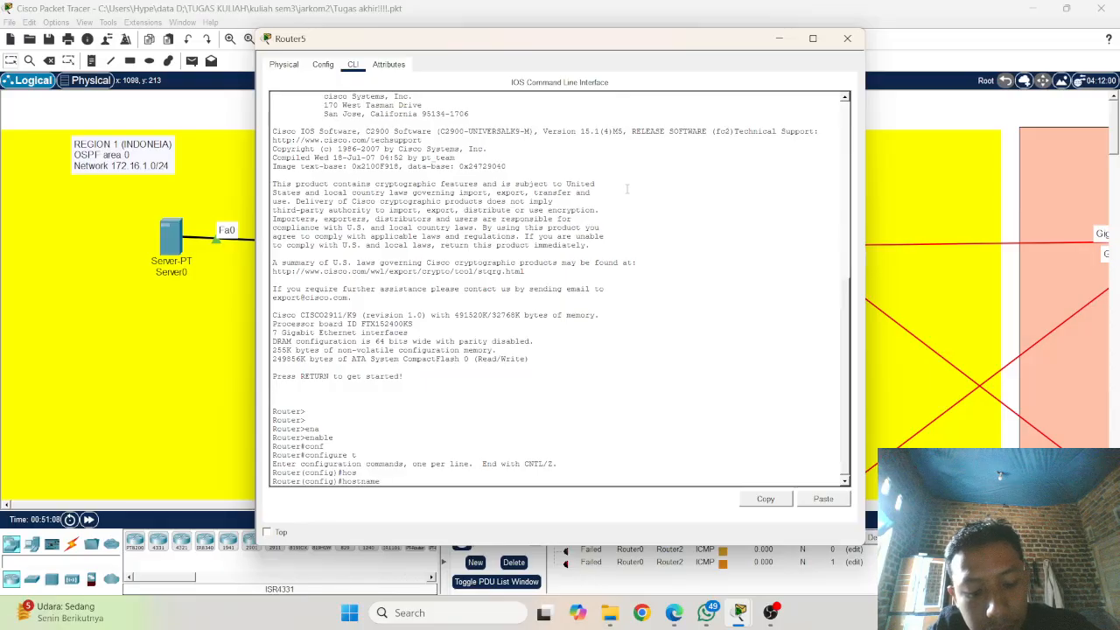
text(rou)
key(Tab)
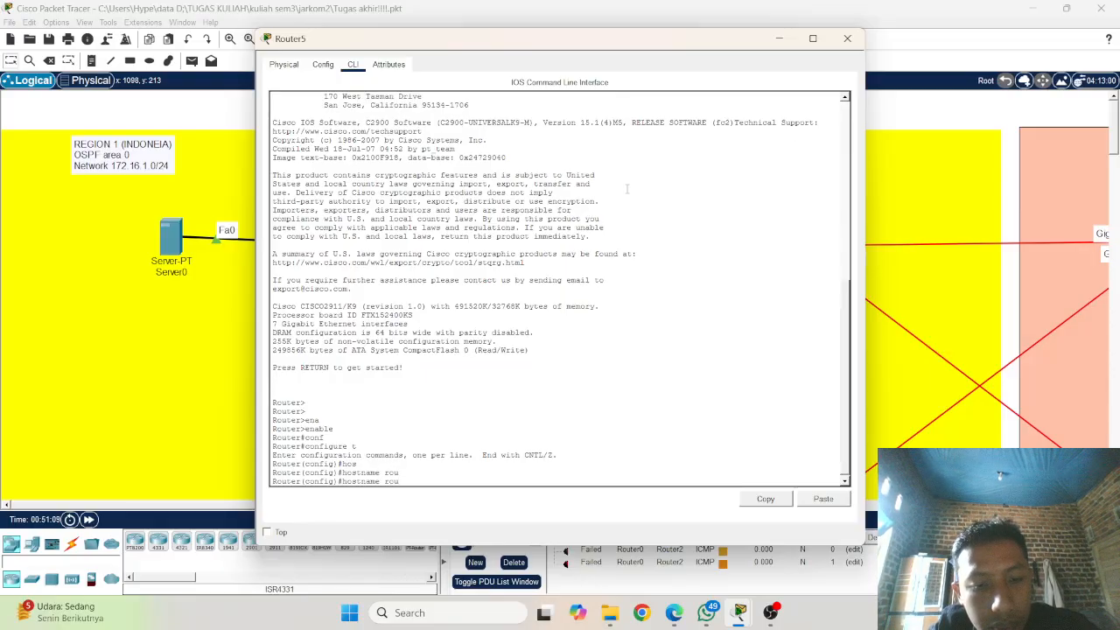
key(BackSpace)
key(BackSpace)
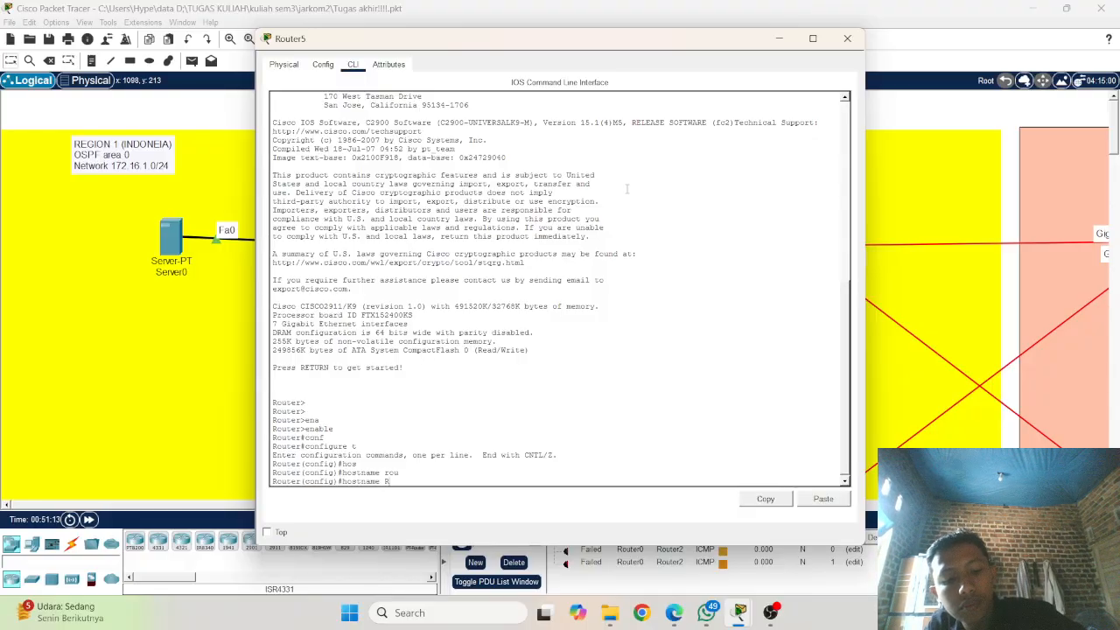
text(6)
key(Return)
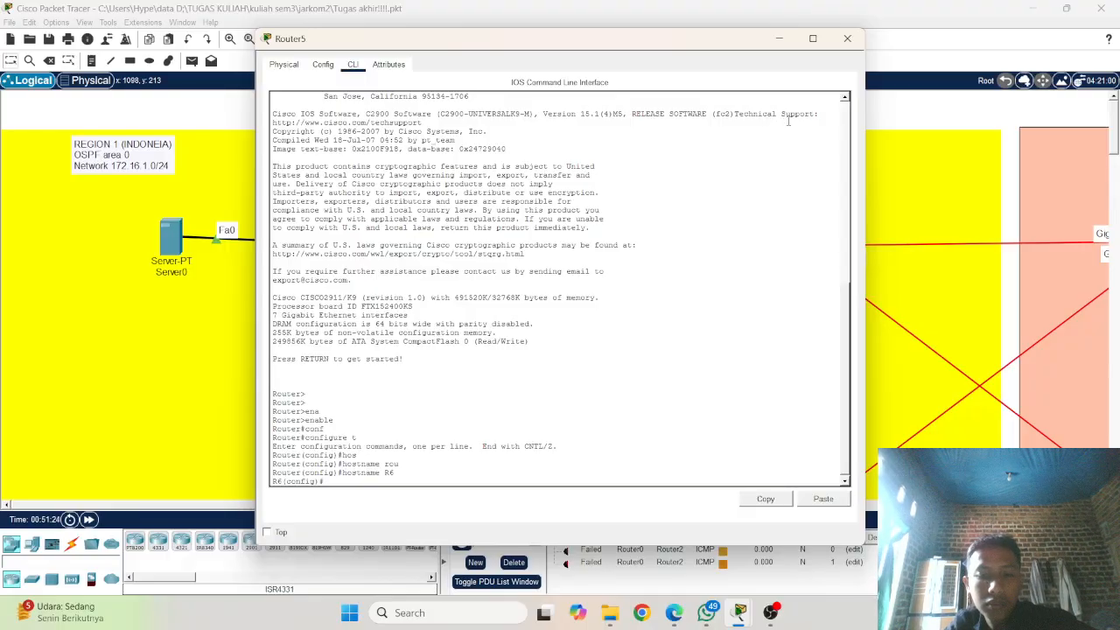
Step: Check Router5's port labels in the topology and enter interface configuration mode for gigabitEthernet 0/0/0 on R6
text(inte)
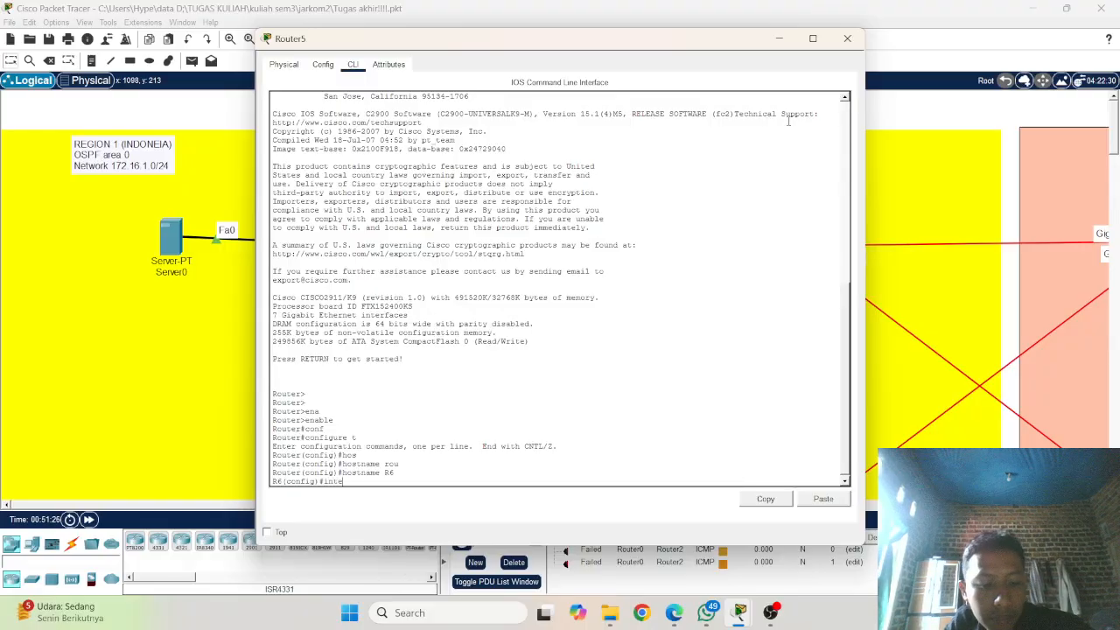
key(Tab)
text(g)
key(Tab)
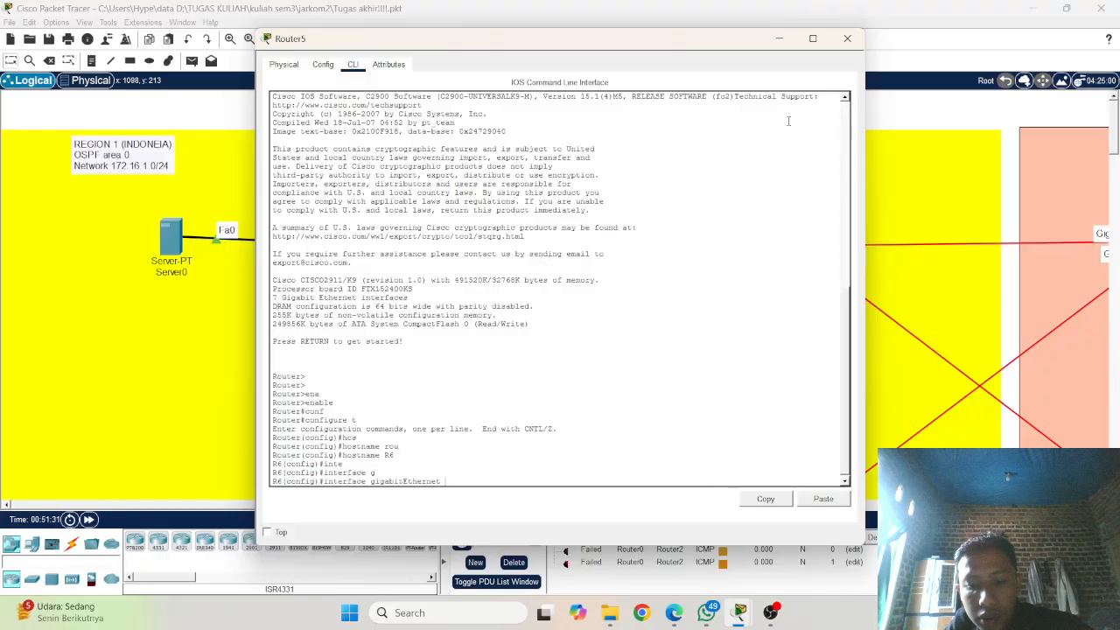
text(0/0/0)
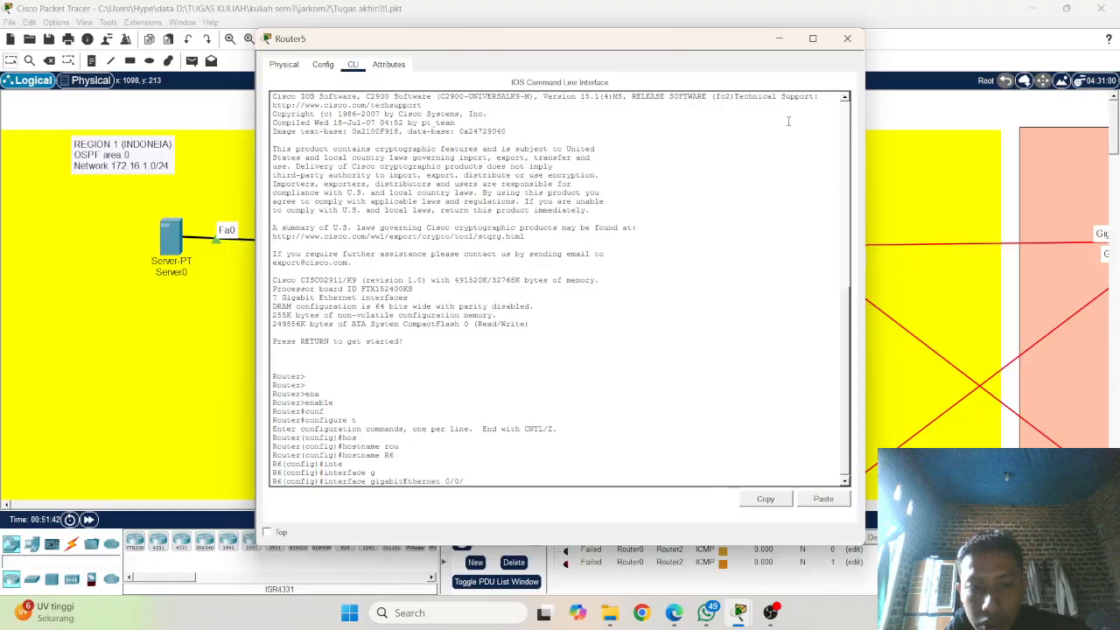
key(BackSpace)
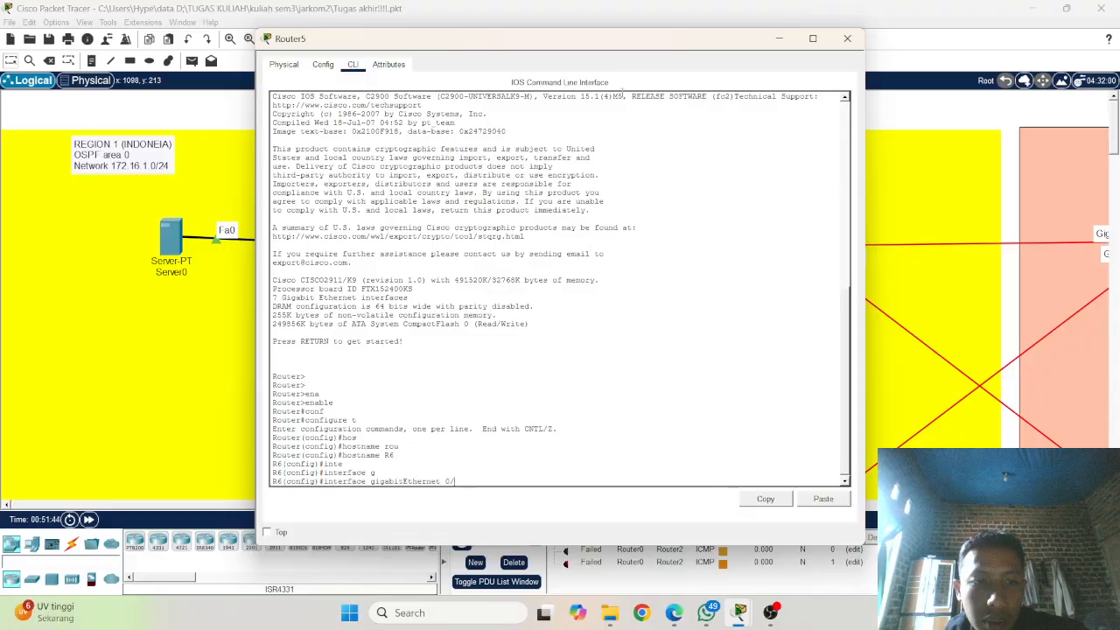
click(147, 362)
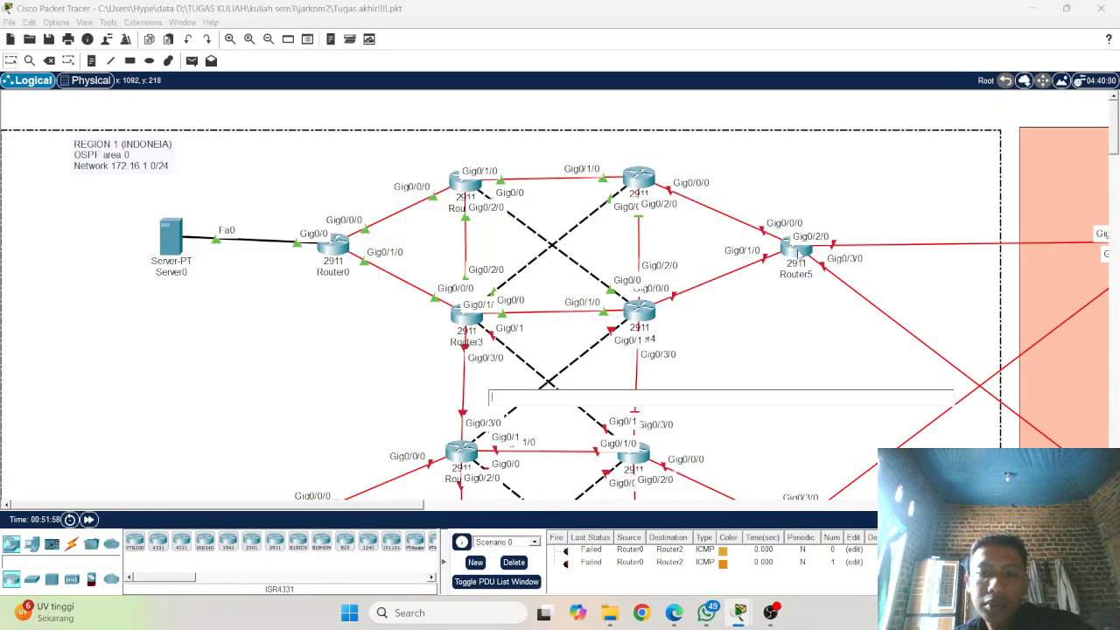
click(797, 249)
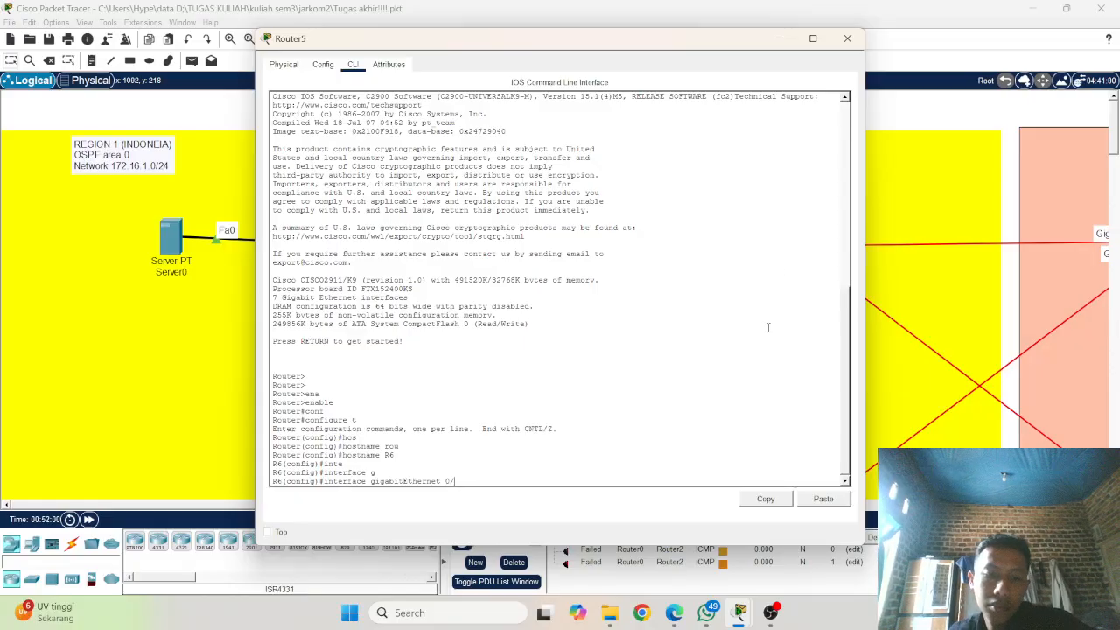
text(0)
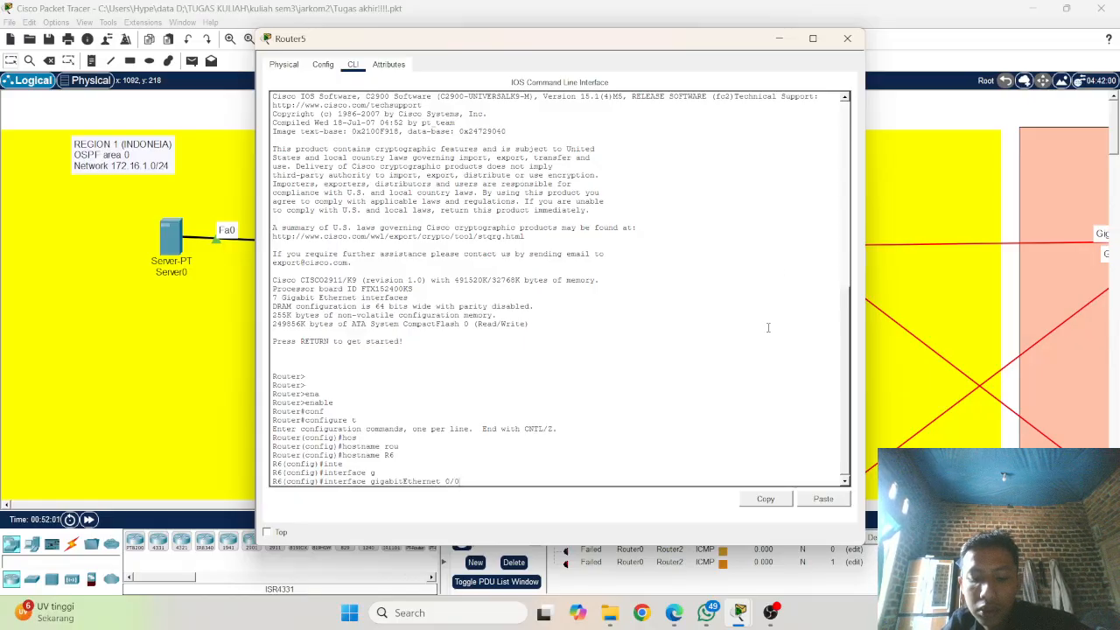
text(/0)
key(Return)
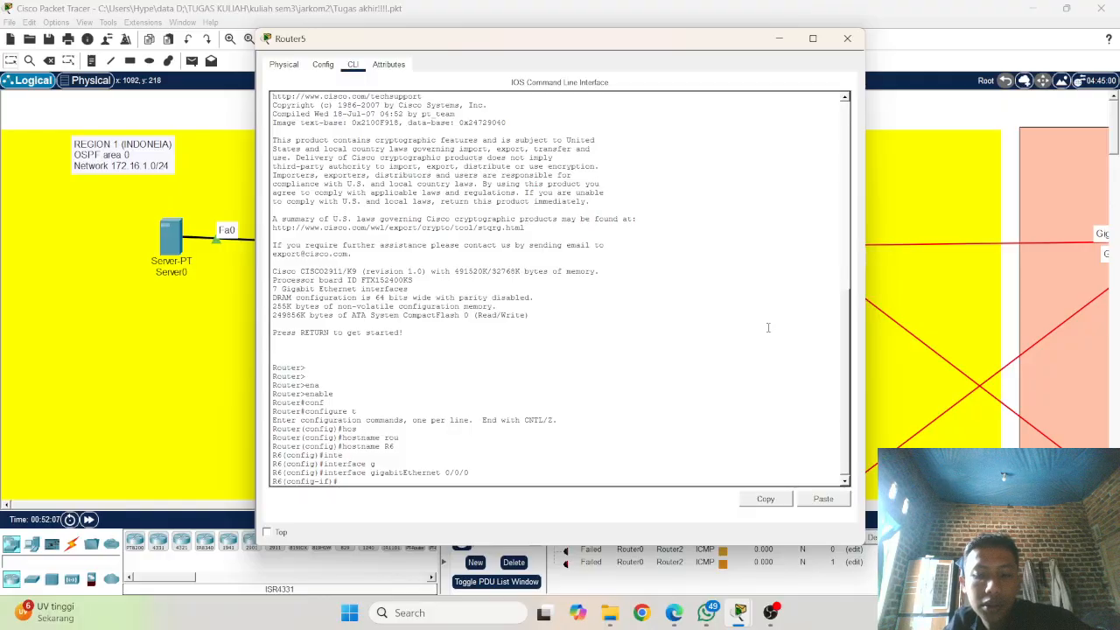
Step: Assign IP address 172.16.3.4 with mask 255.255.255.0 to gigabitEthernet 0/0/0 and enable the interface with no shutdown
right_click(773, 321)
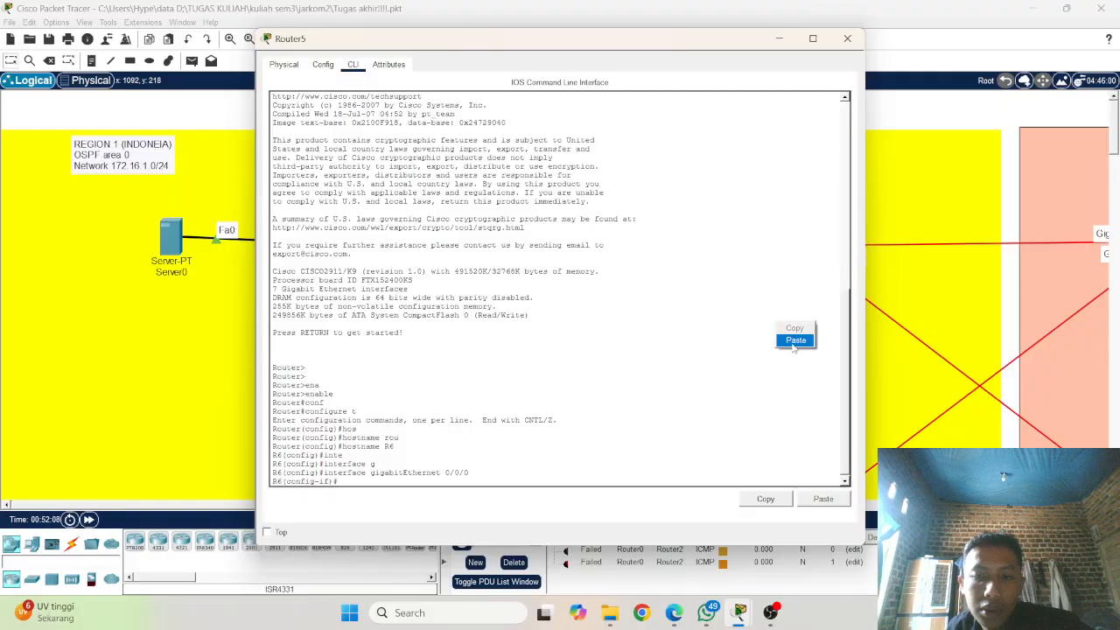
click(792, 341)
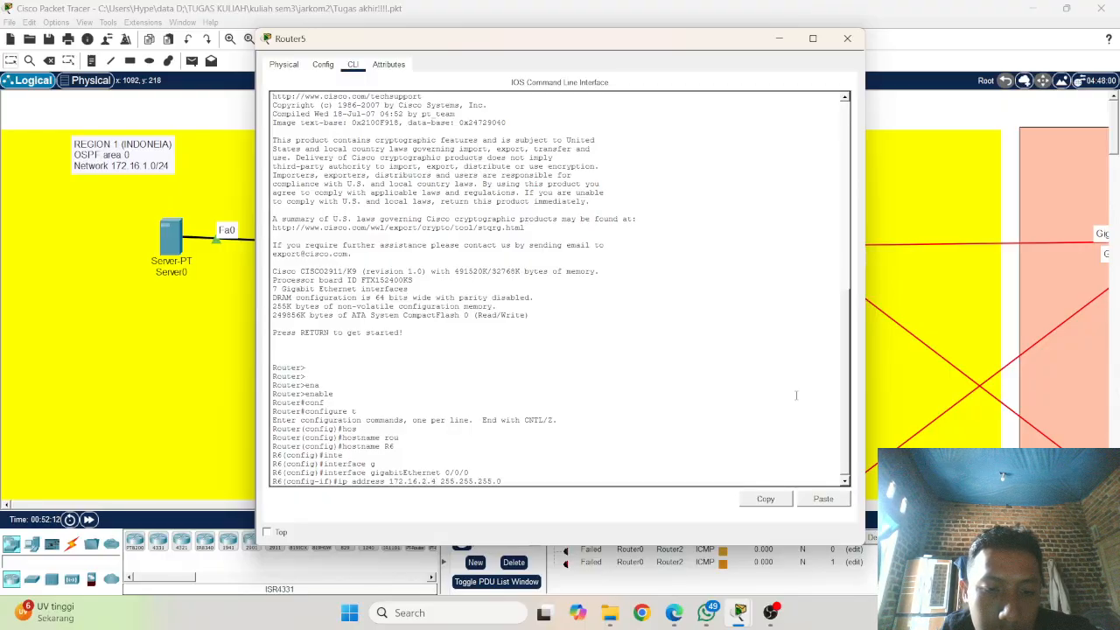
key(BackSpace)
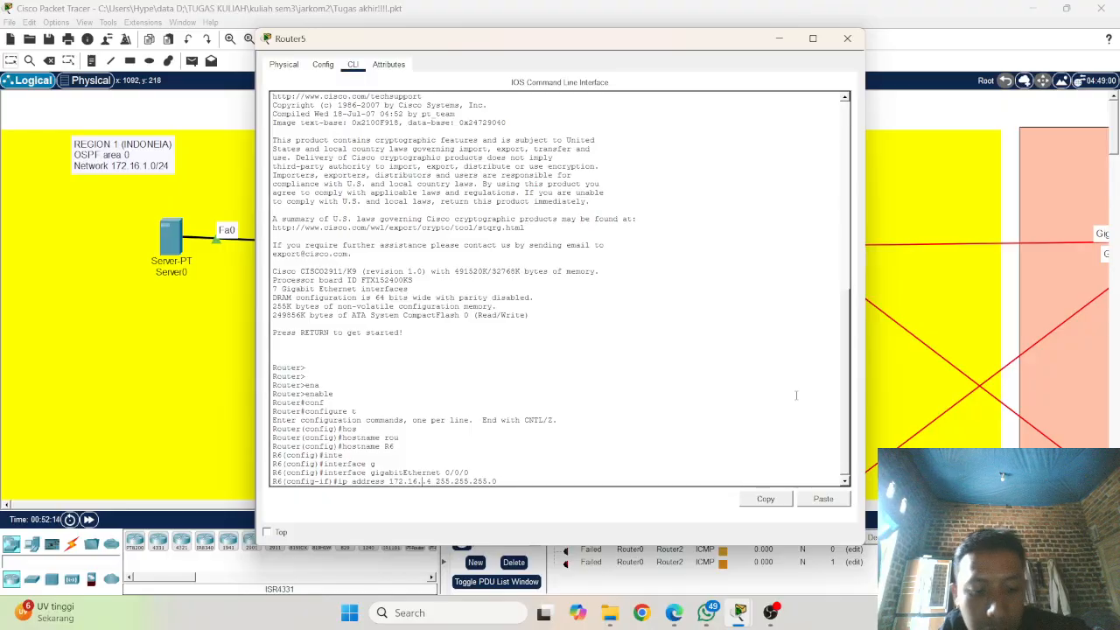
text(3)
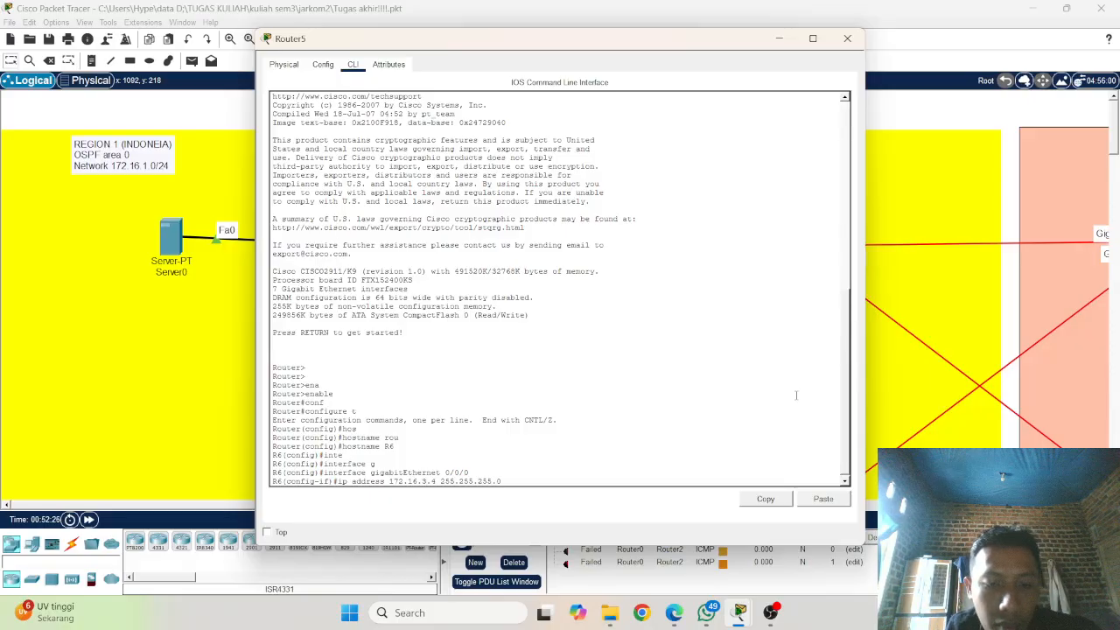
key(Return)
text(no shu)
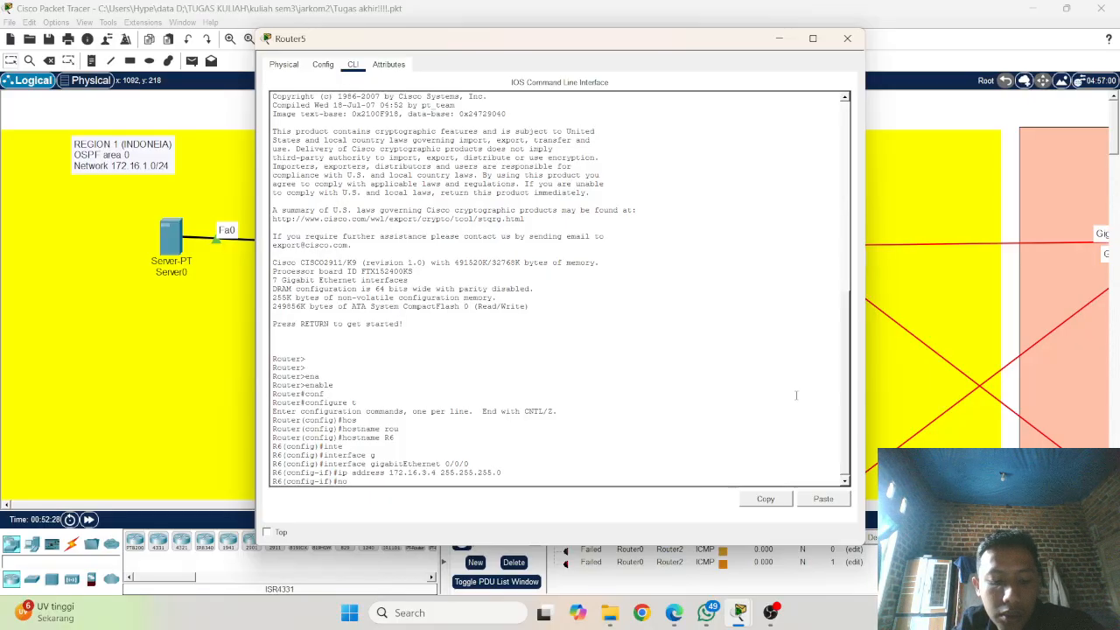
key(Tab)
key(Return)
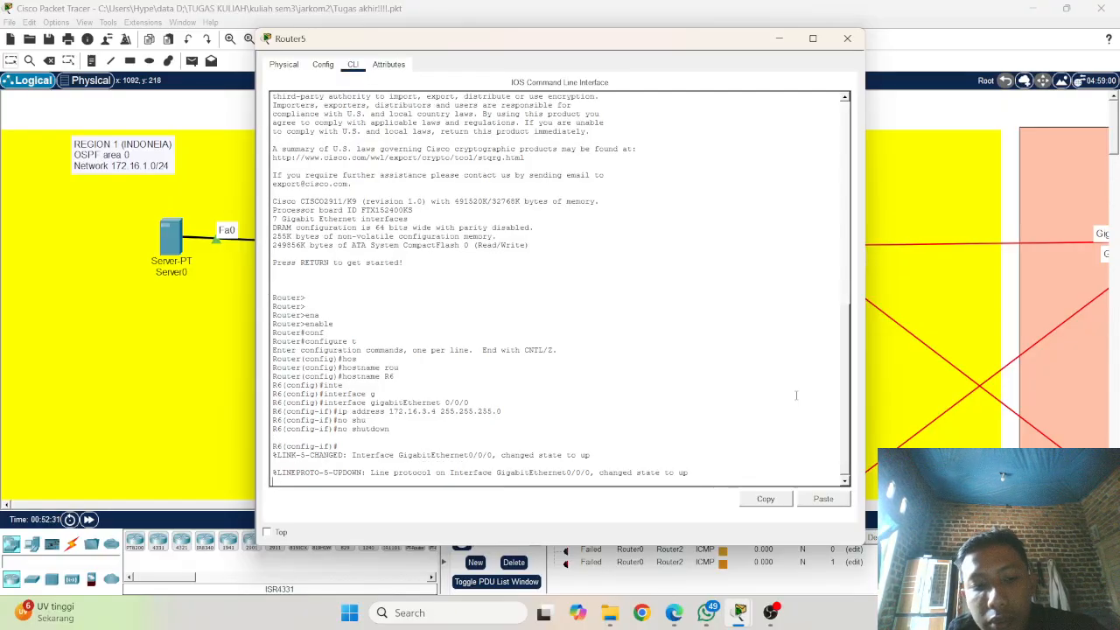
Step: Switch R6 to interface configuration mode for gigabitEthernet 0/2/0, adapting the previous interface command
key(Up)
key(Up)
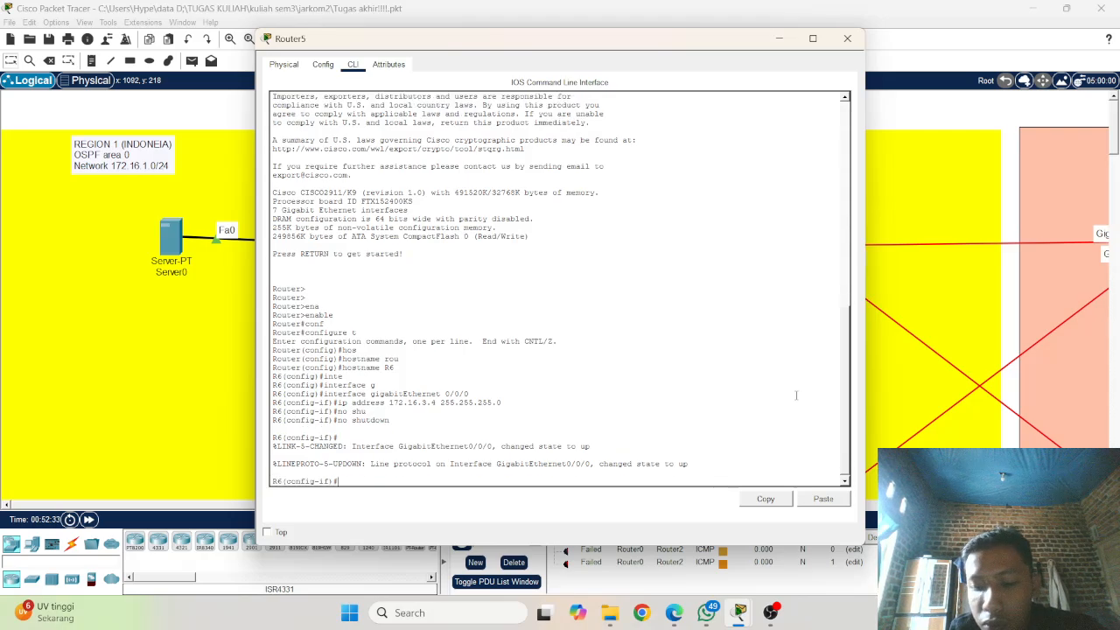
key(Up)
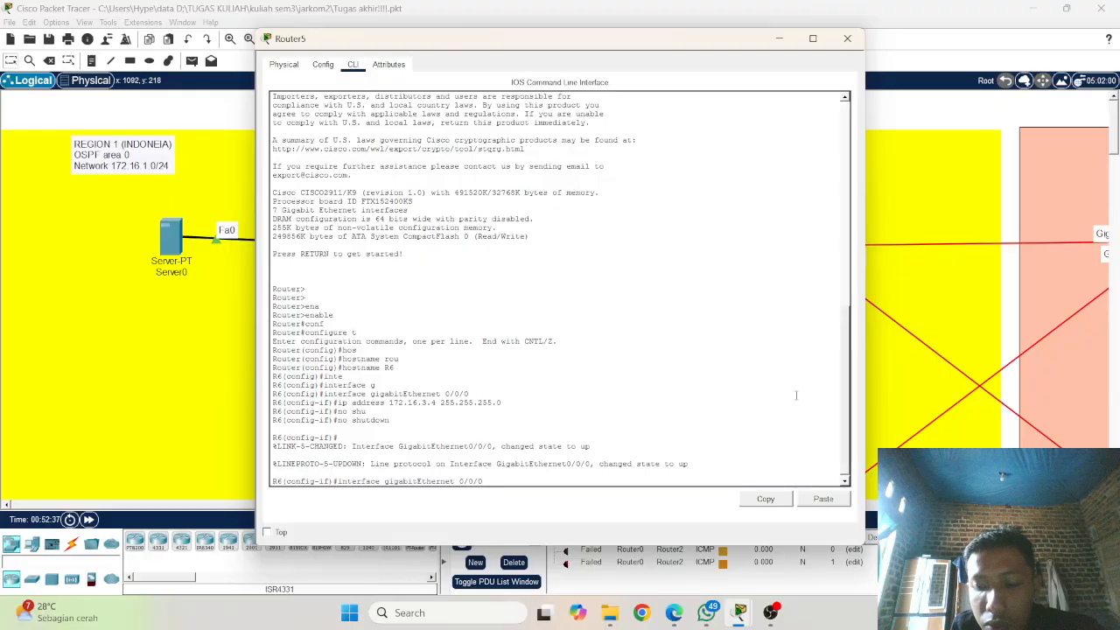
key(Left)
key(Left)
key(BackSpace)
text(2)
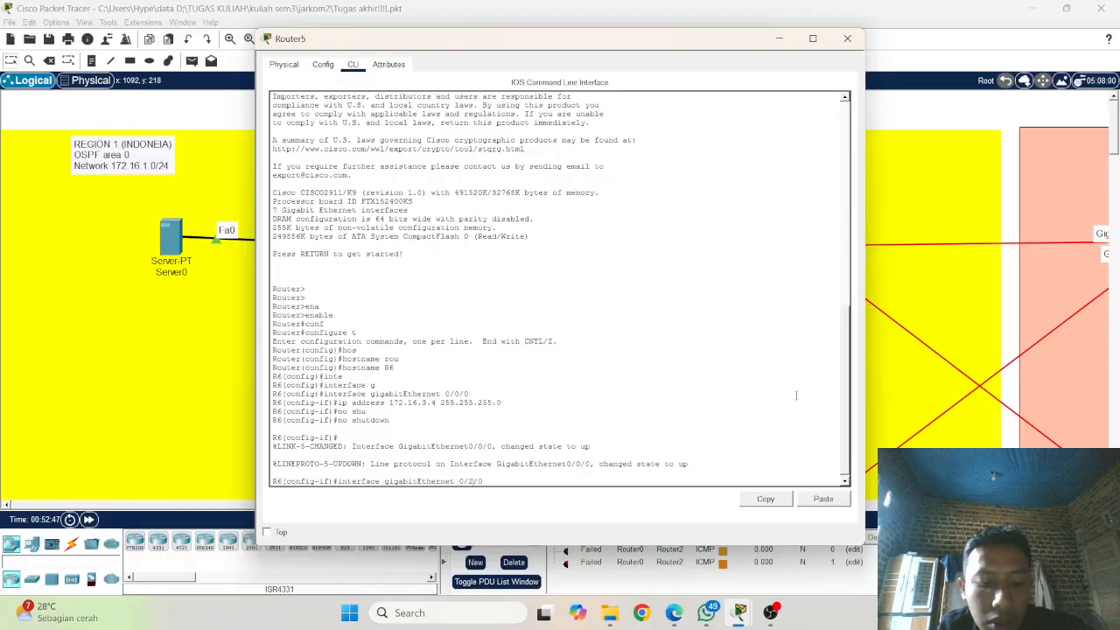
key(Return)
key(Return)
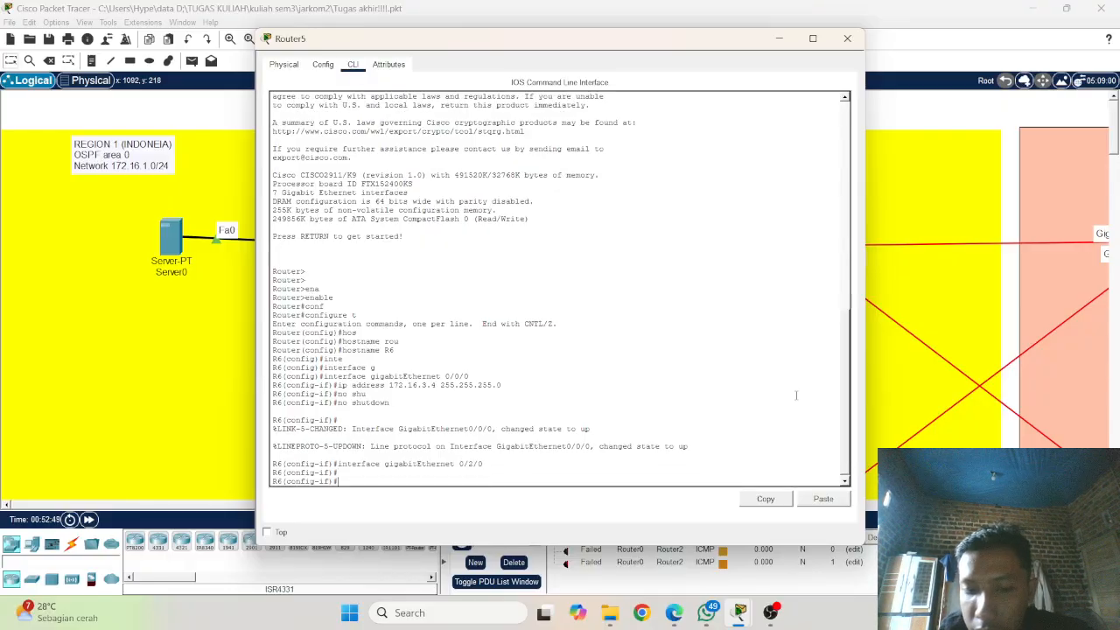
Step: Assign IP address 172.16.5.4 with mask 255.255.255.0 to R6's gigabitEthernet 0/2/0 interface
key(Up)
key(Up)
key(Up)
key(Up)
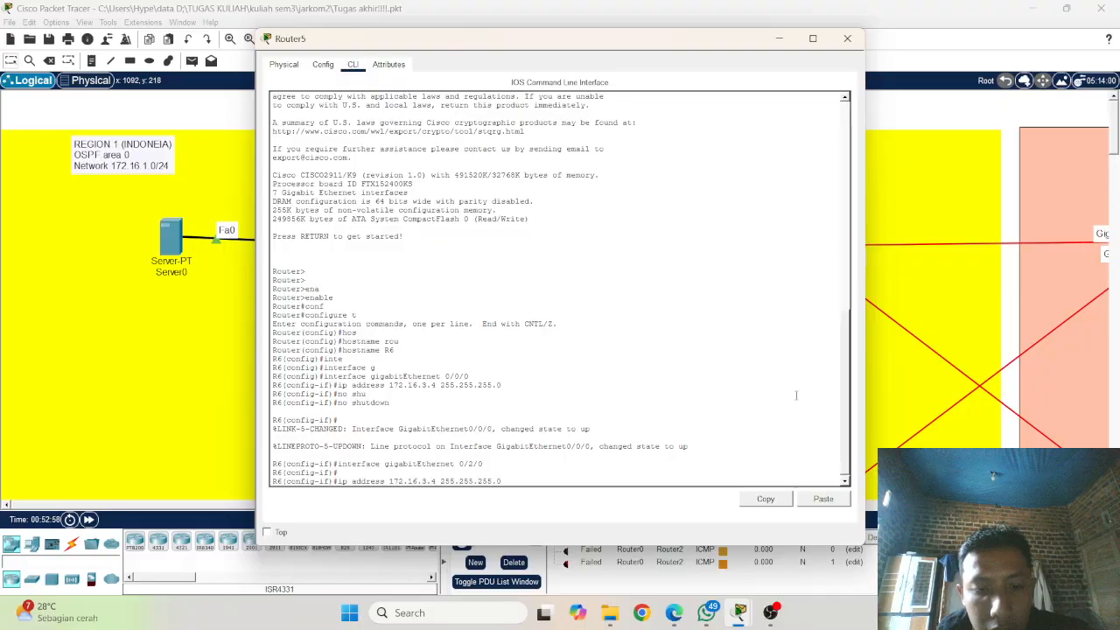
key(BackSpace)
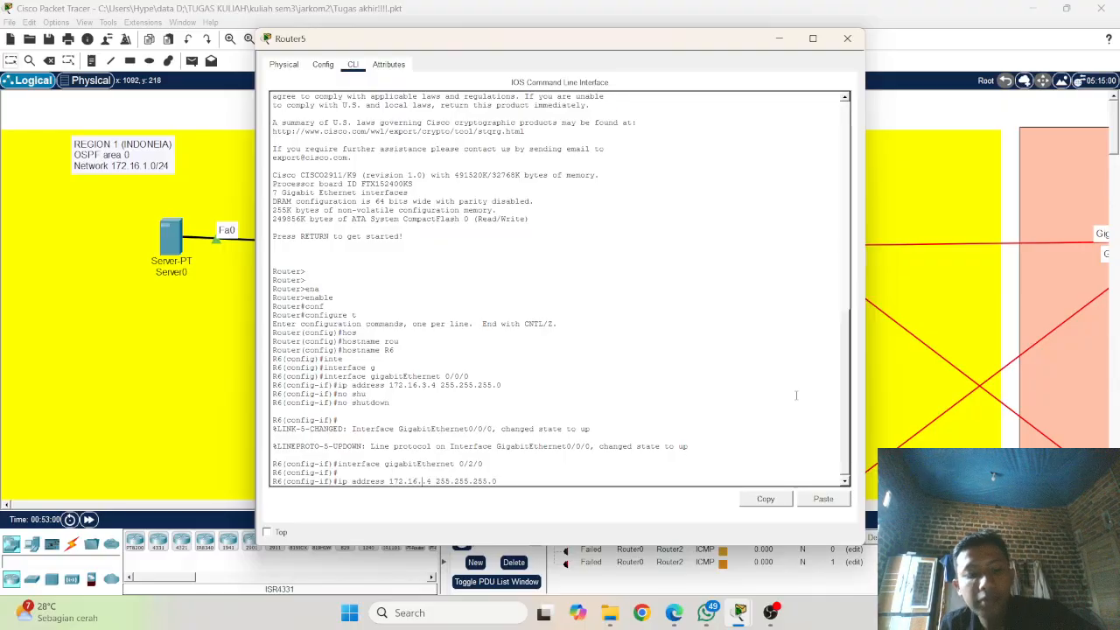
text(5)
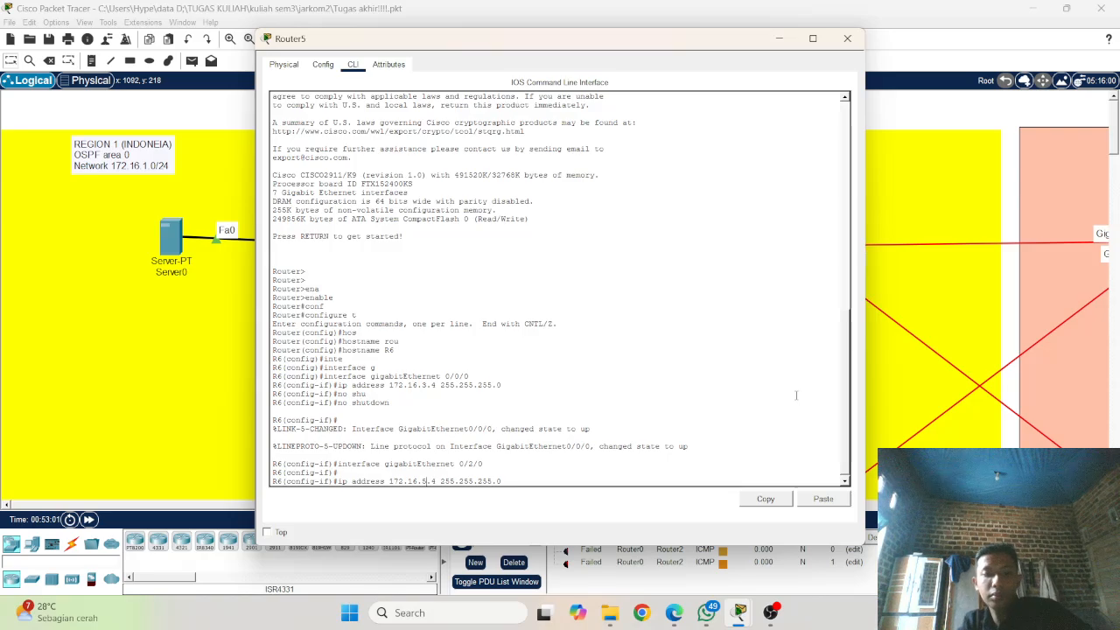
key(Return)
Step: Enable R6's gigabitEthernet 0/2/0 interface with no shutdown and return to a clean prompt
text(no )
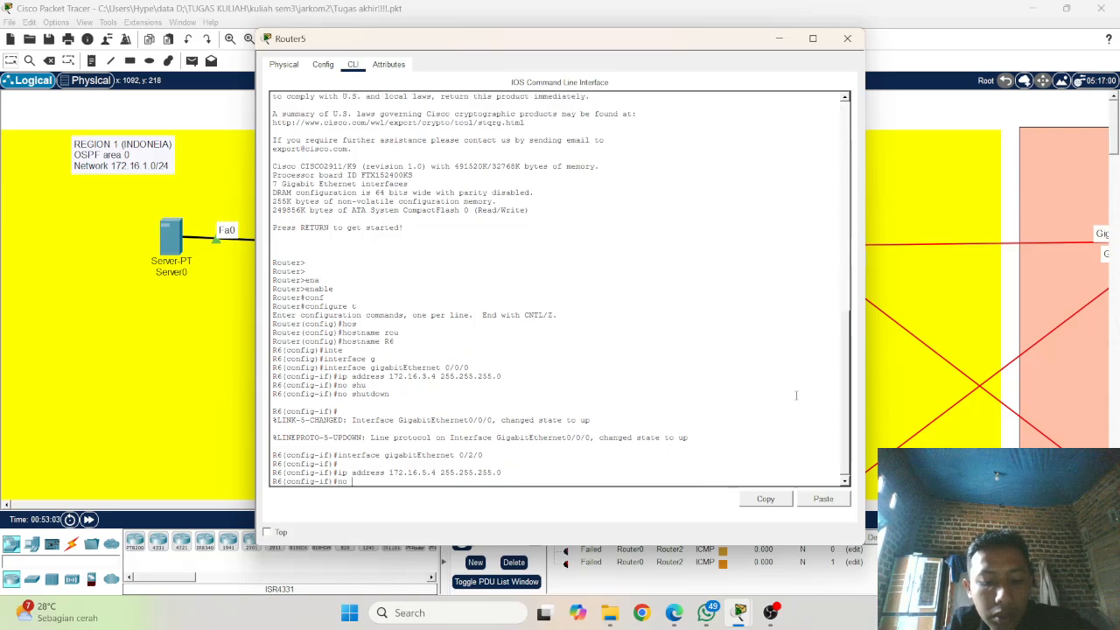
text(shu)
key(Tab)
key(Return)
key(Return)
key(Return)
key(Return)
key(Return)
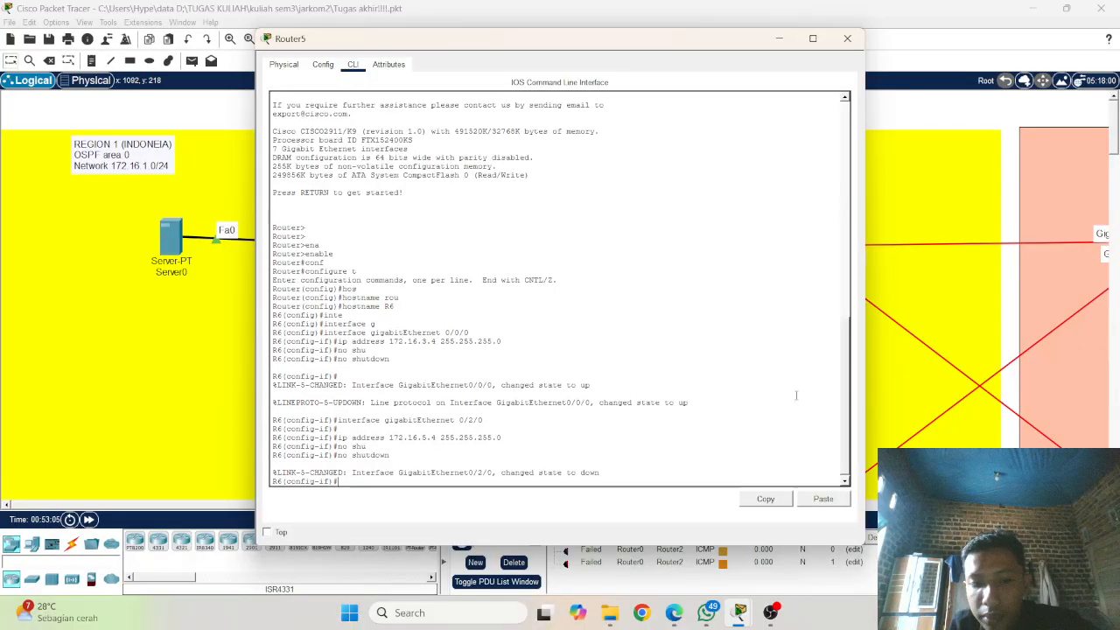
key(Return)
key(Return)
key(Return)
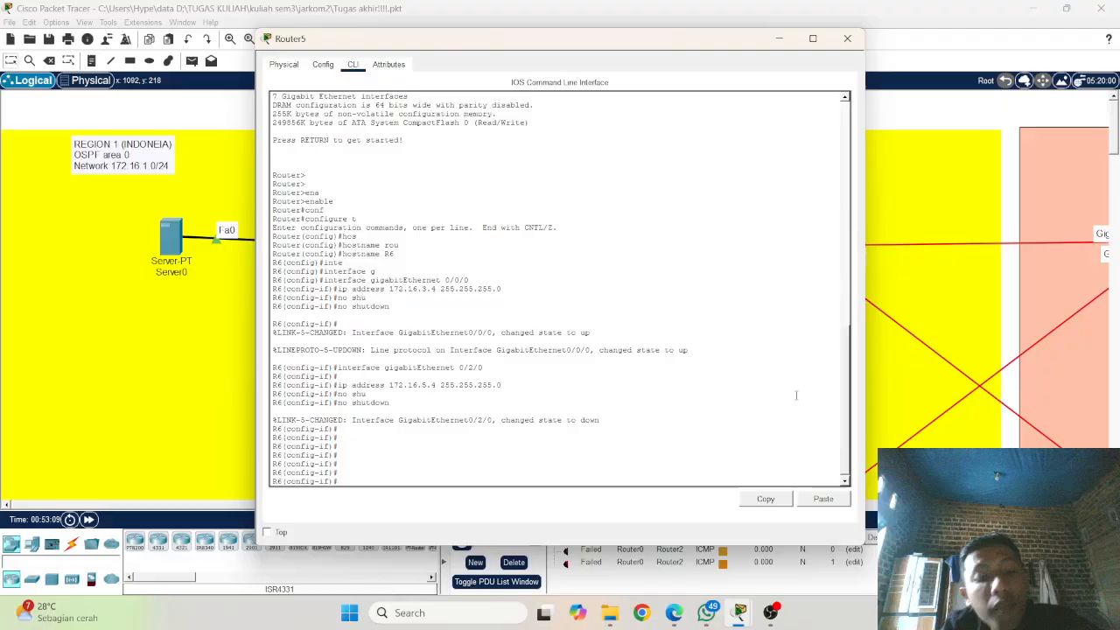
Step: Re-enter interface configuration mode for gigabitEthernet 0/2/0 and recall its ip address command without running it
key(Up)
key(Up)
key(Up)
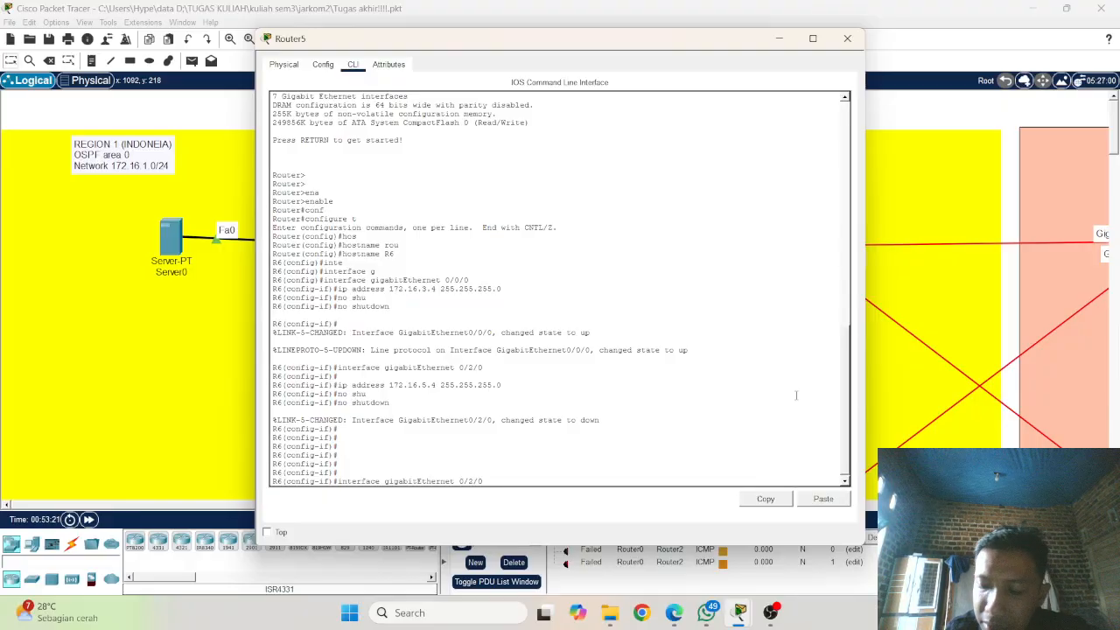
key(Return)
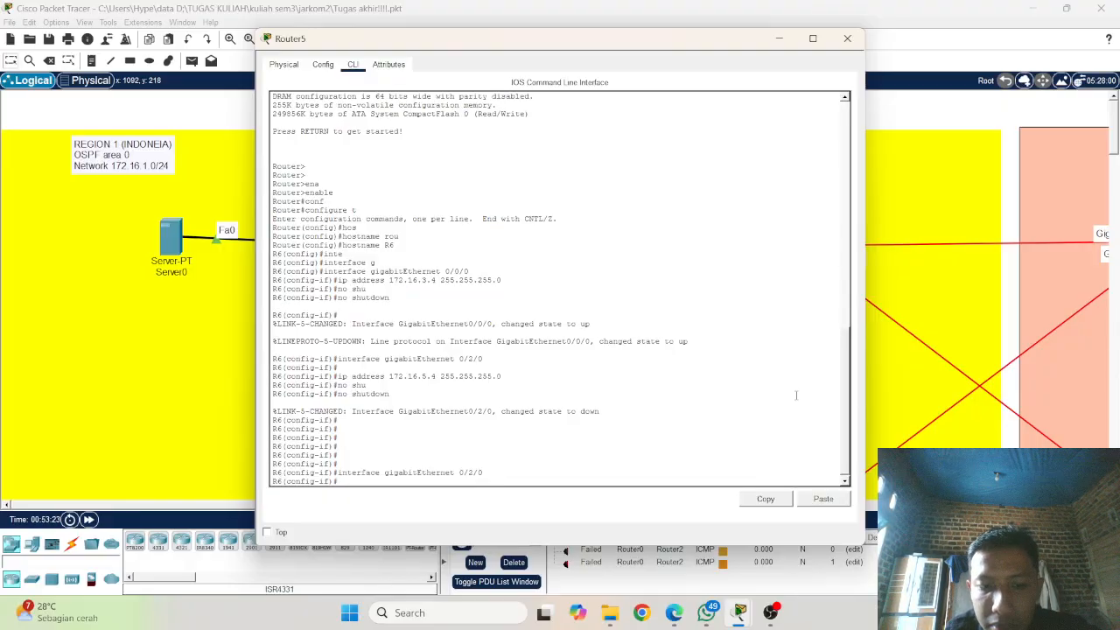
key(Return)
key(Up)
key(Up)
key(Up)
key(Up)
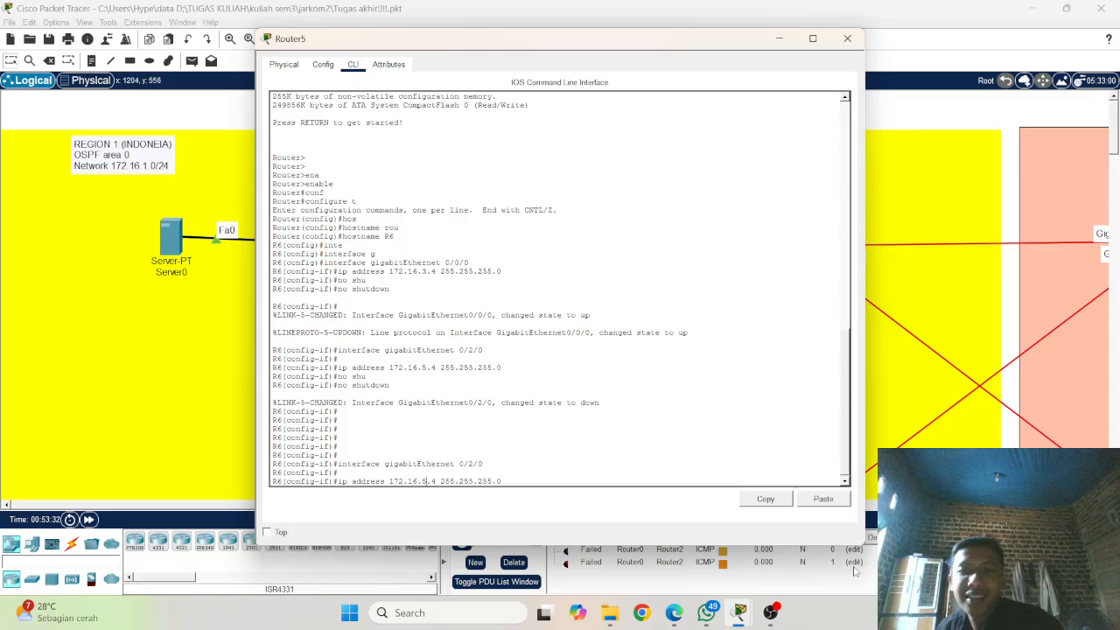
Step: Examine the whole topology to see how Router5 and the other region-edge routers link to neighbouring regions
click(944, 253)
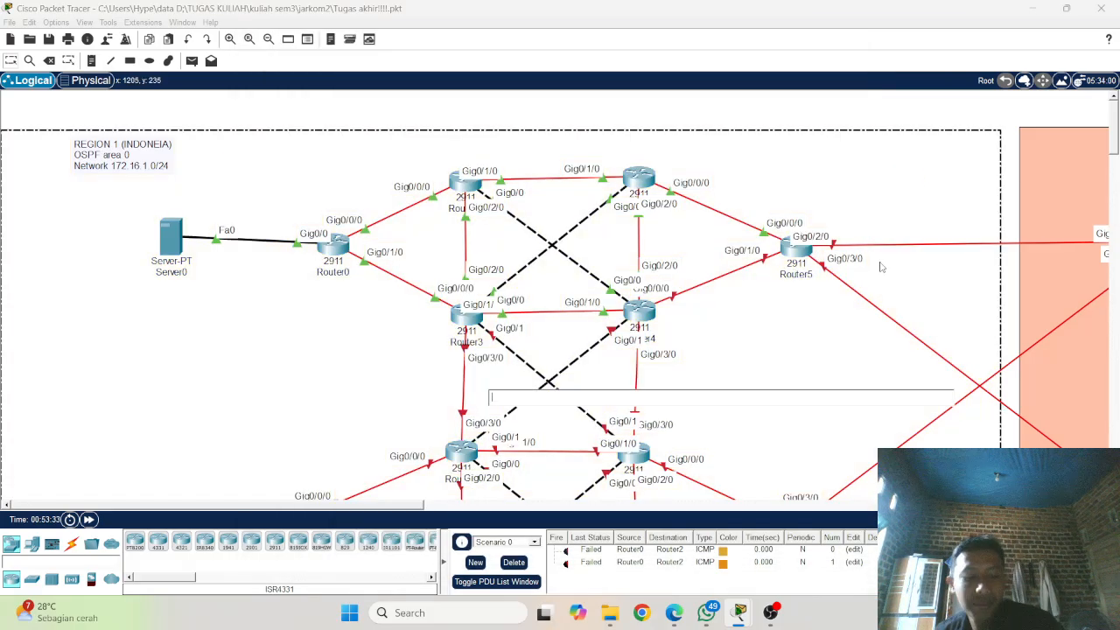
scroll(881, 267, down, 4)
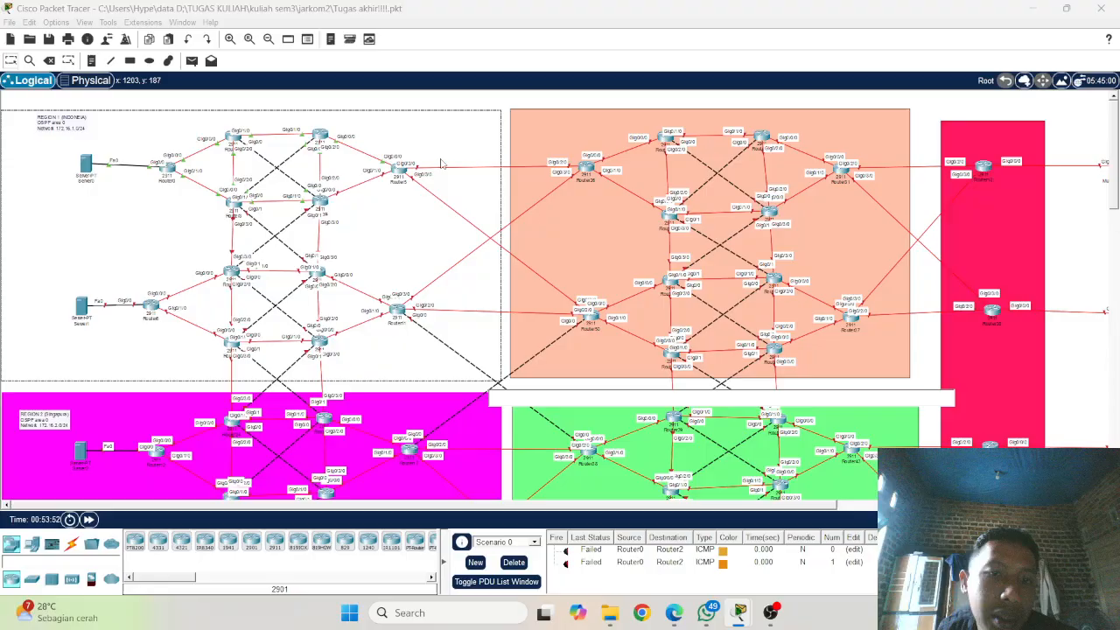
scroll(397, 321, down, 1)
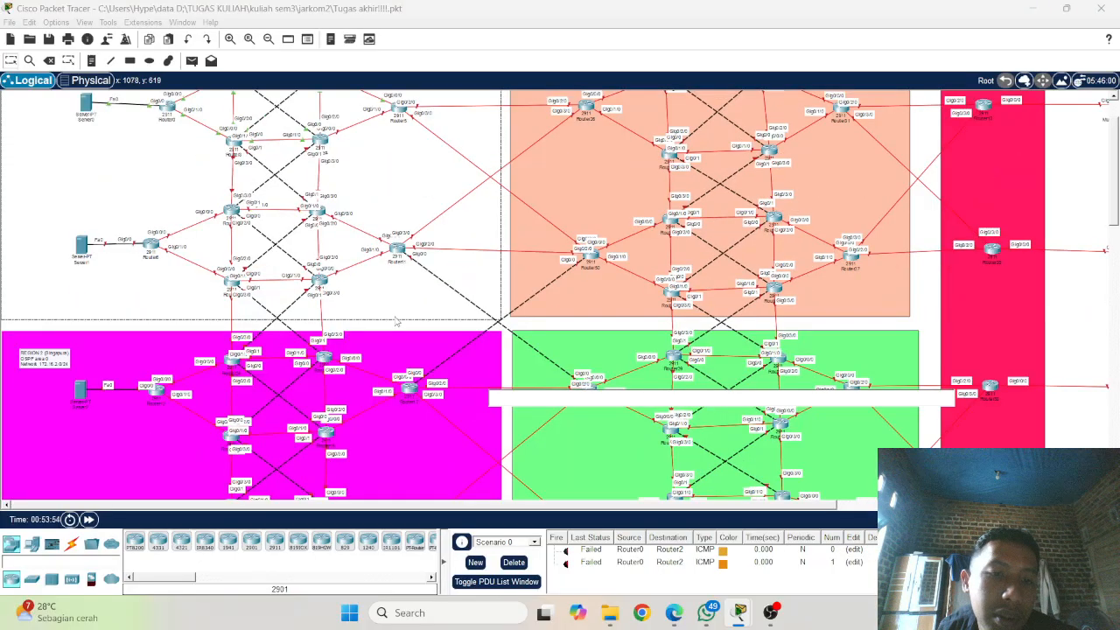
scroll(405, 272, down, 2)
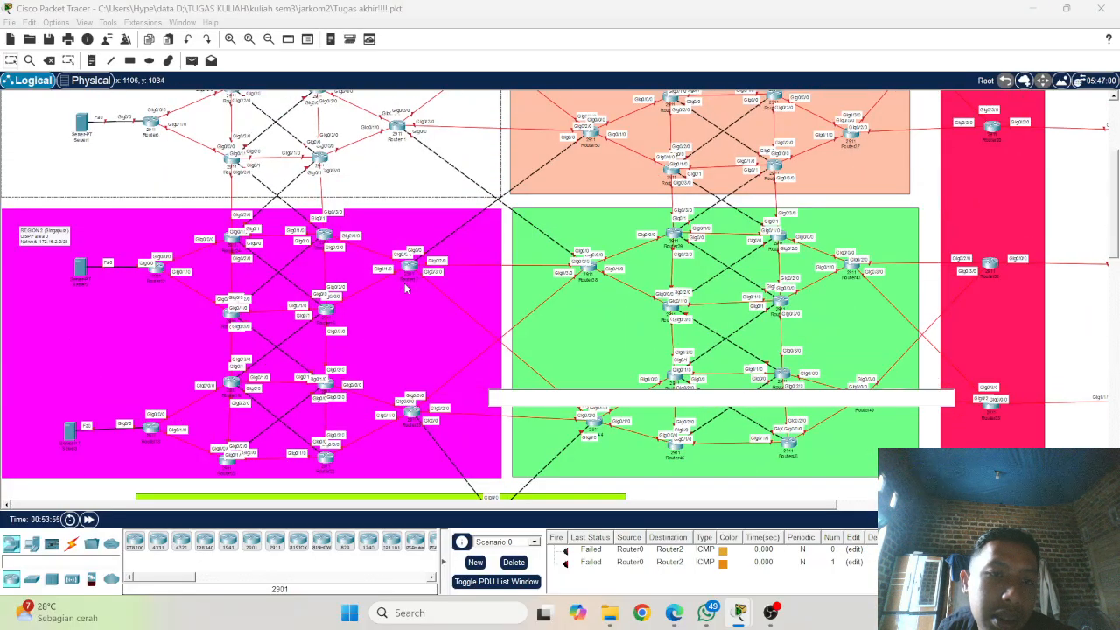
scroll(391, 372, down, 3)
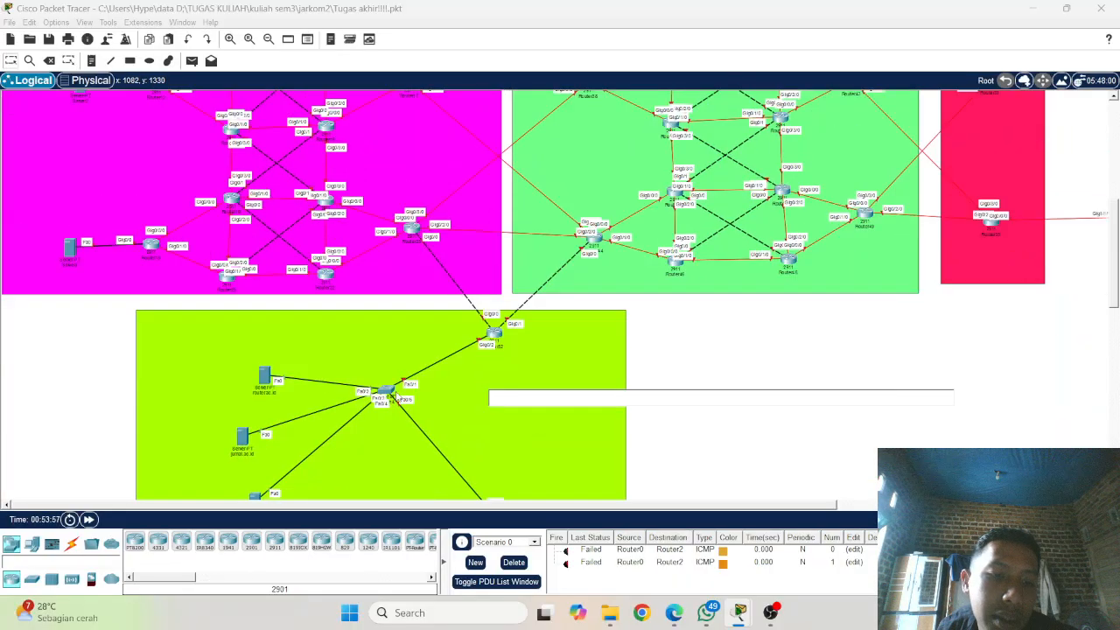
scroll(389, 370, up, 3)
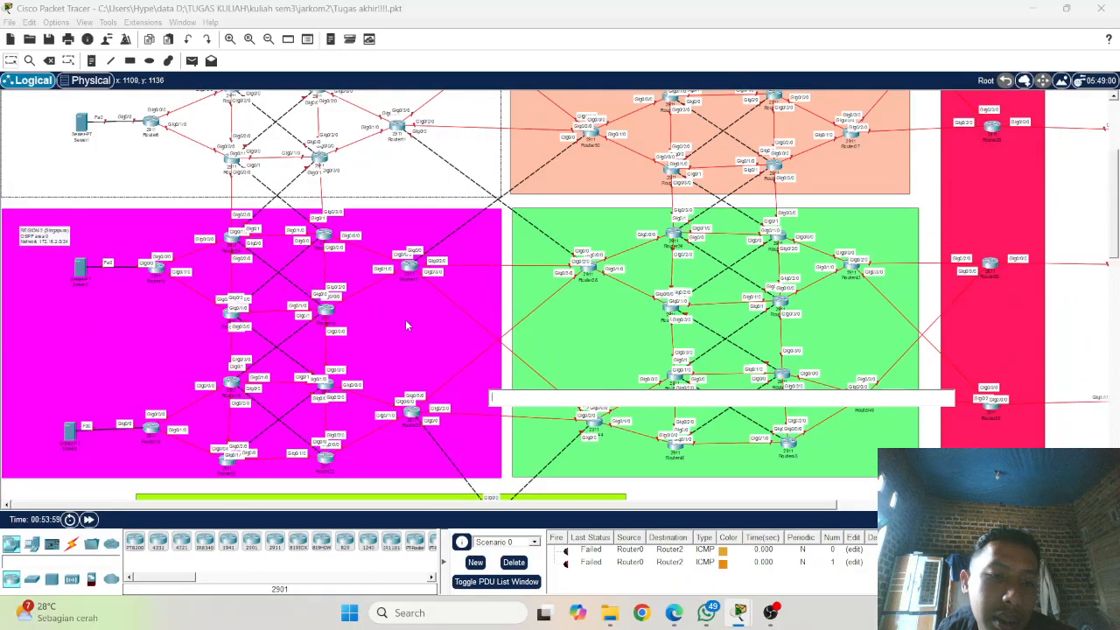
scroll(406, 318, up, 3)
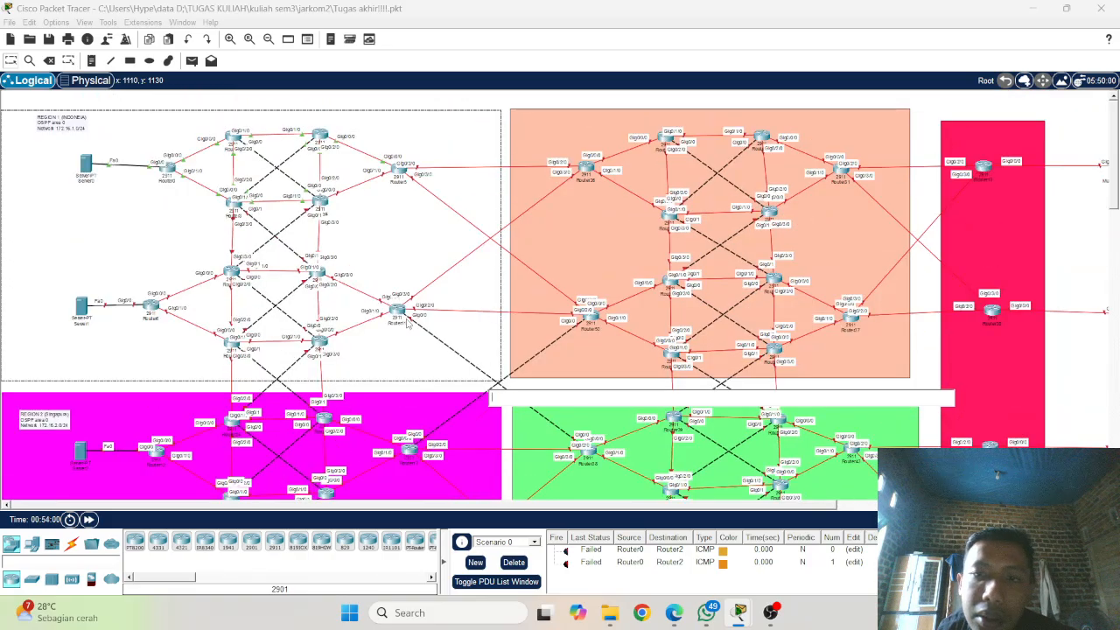
scroll(406, 324, down, 5)
scroll(407, 324, up, 5)
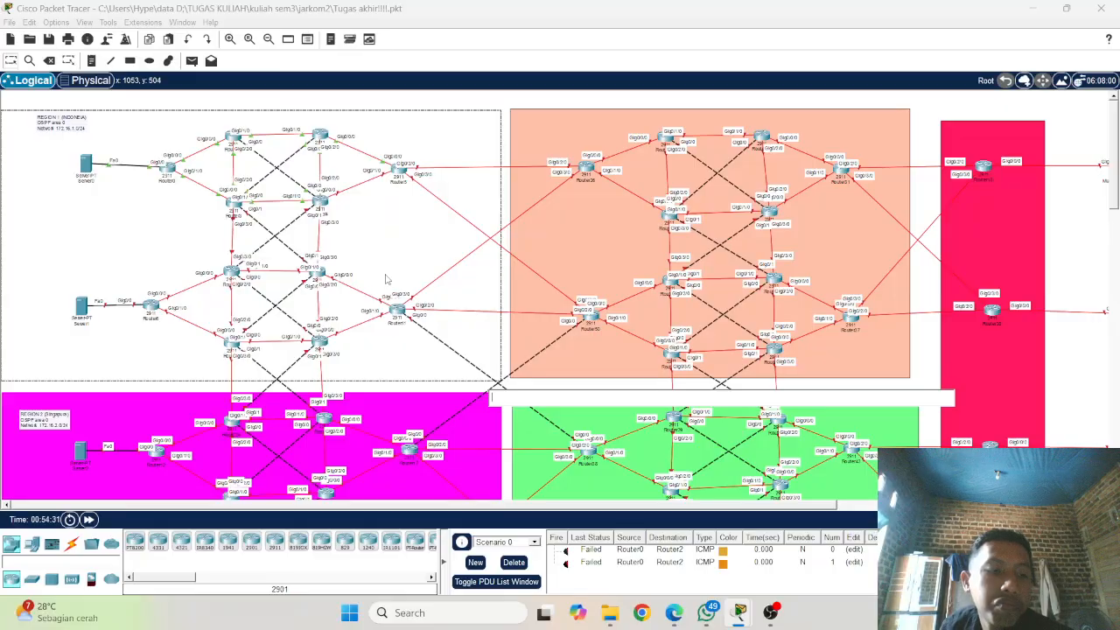
Step: Check the links between the neighbouring regions in the topology and reopen Router5's command line
scroll(382, 283, down, 3)
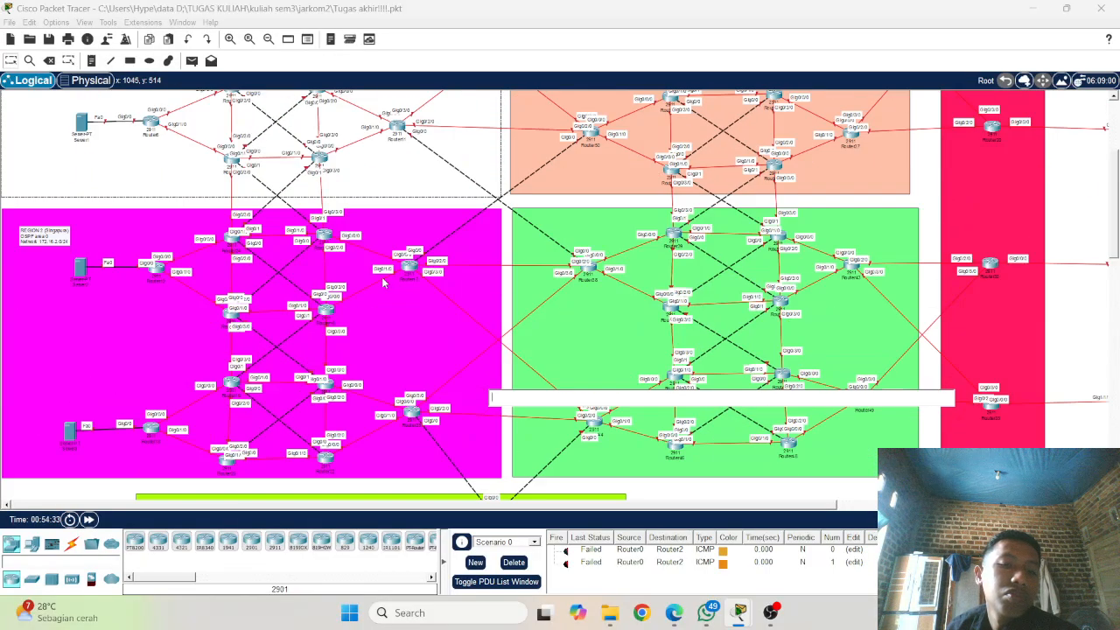
scroll(382, 283, up, 3)
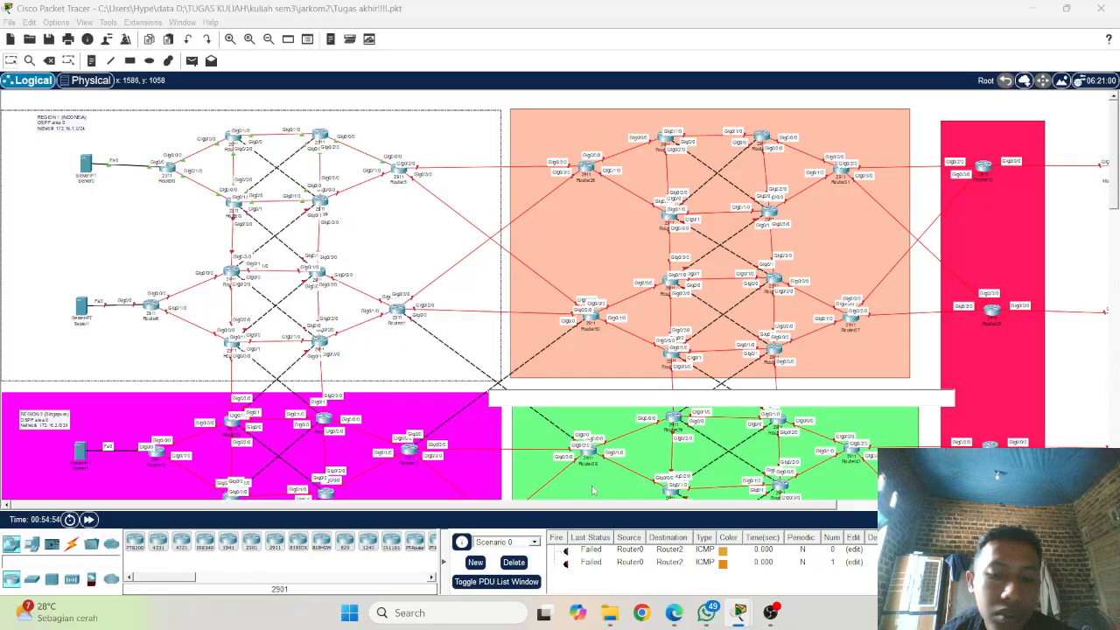
mouse_move(739, 612)
mouse_move(693, 554)
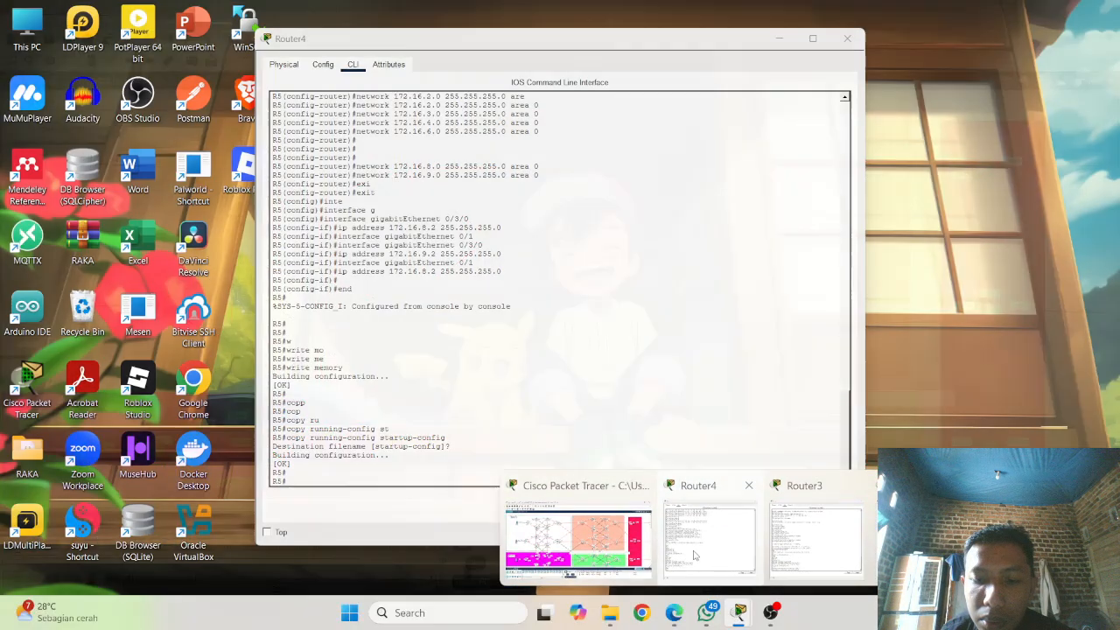
click(577, 538)
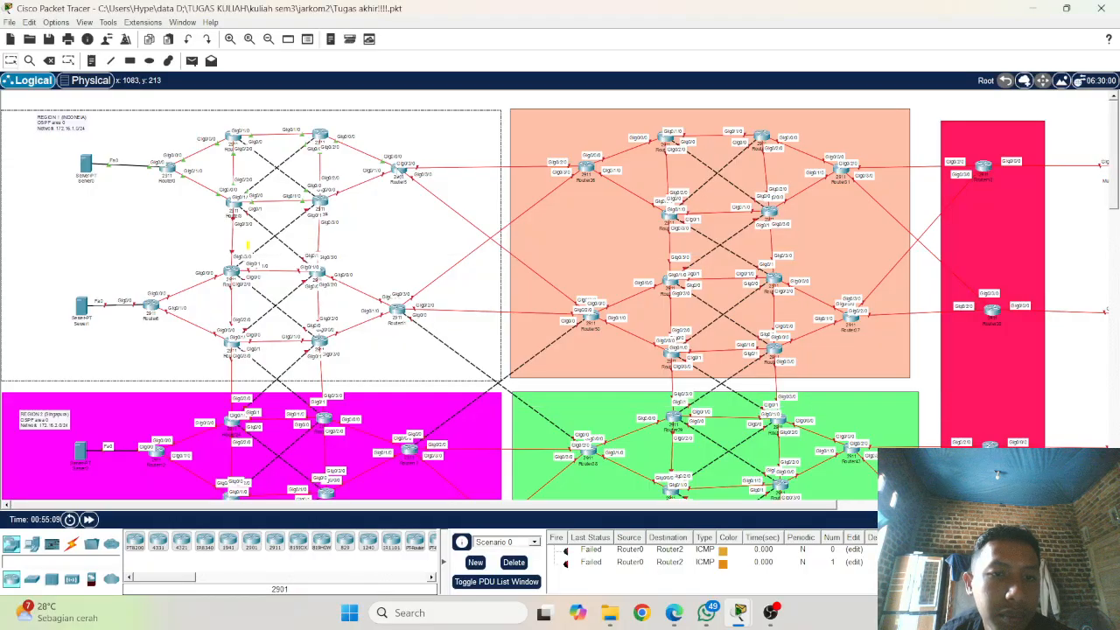
click(398, 171)
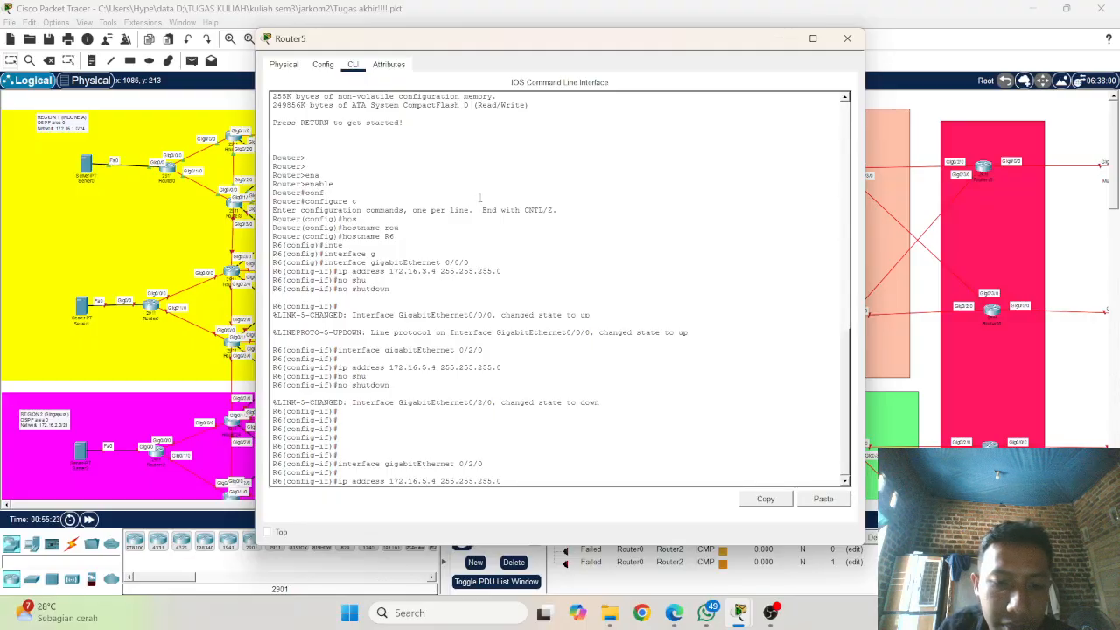
key(BackSpace)
text(25)
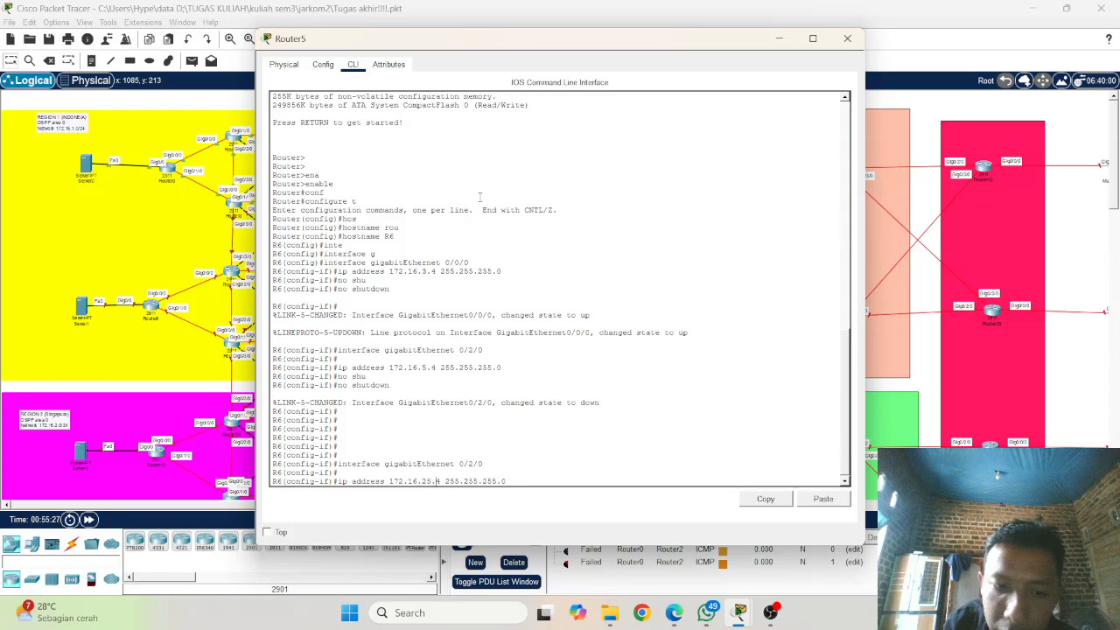
key(BackSpace)
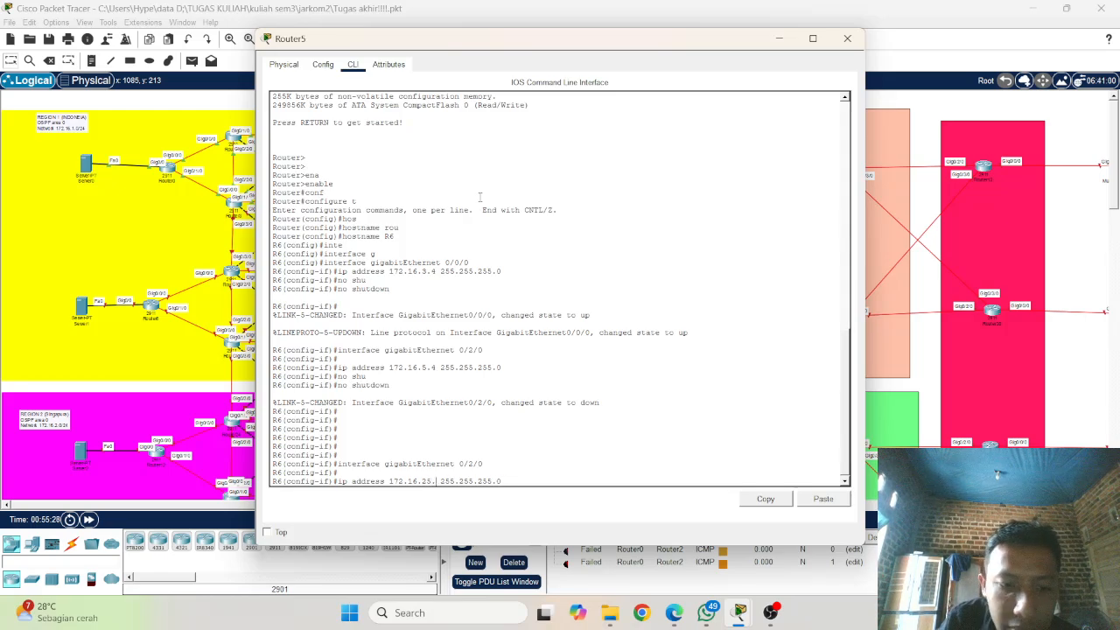
text(1)
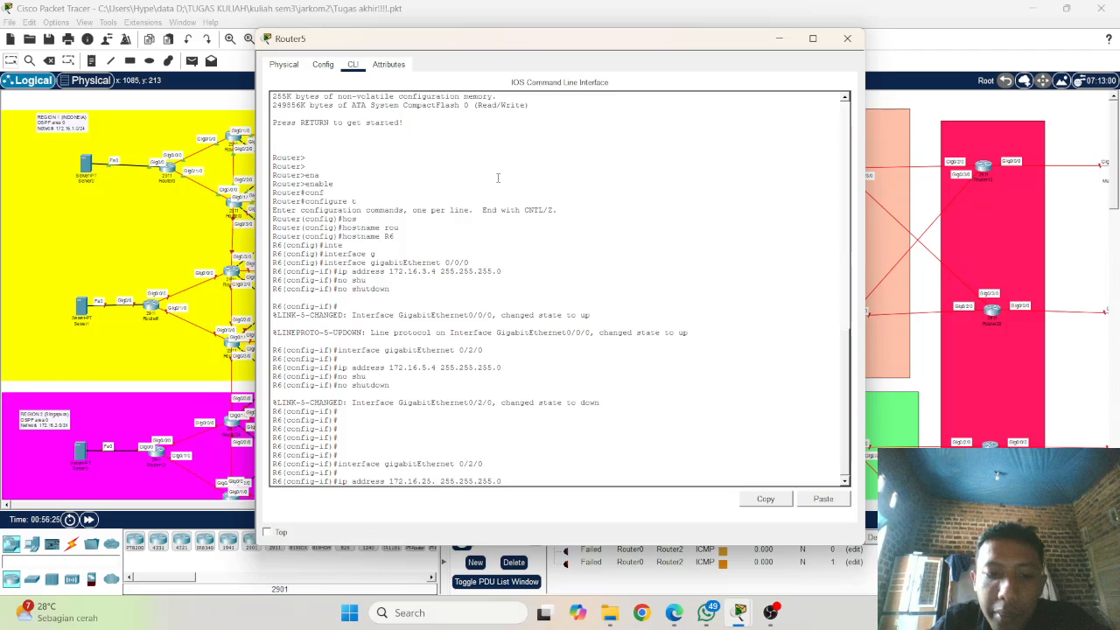
Step: Assign IP address 50.0.1.1 with mask 255.255.255.0 to R6's gigabitEthernet 0/2/0 interface
key(BackSpace)
key(BackSpace)
key(BackSpace)
key(BackSpace)
key(BackSpace)
key(BackSpace)
key(BackSpace)
key(BackSpace)
key(BackSpace)
key(BackSpace)
key(BackSpace)
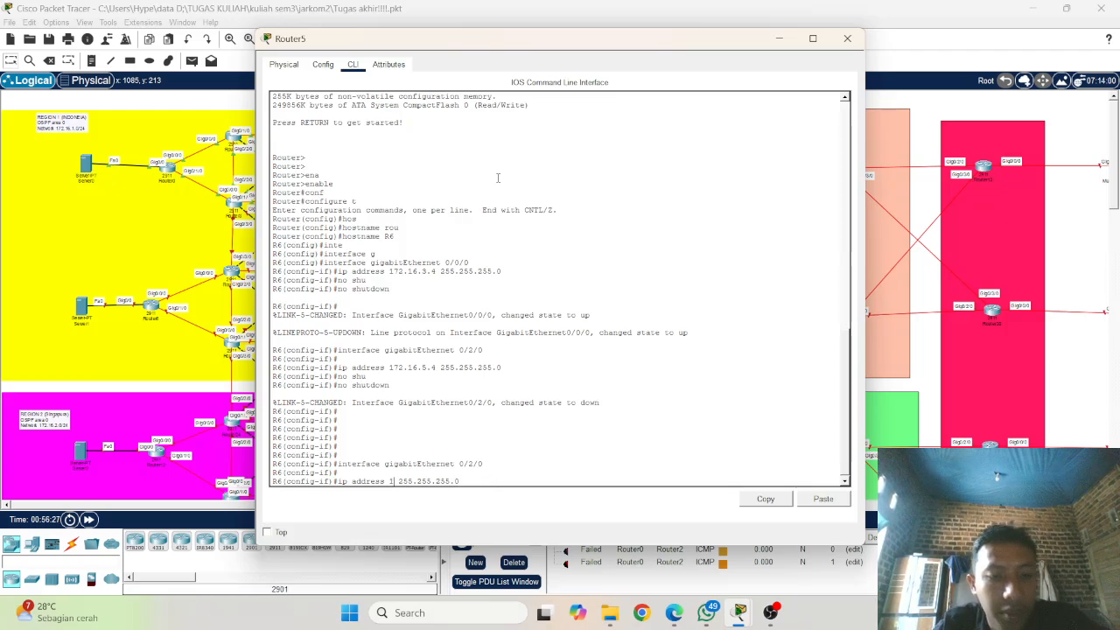
text(50)
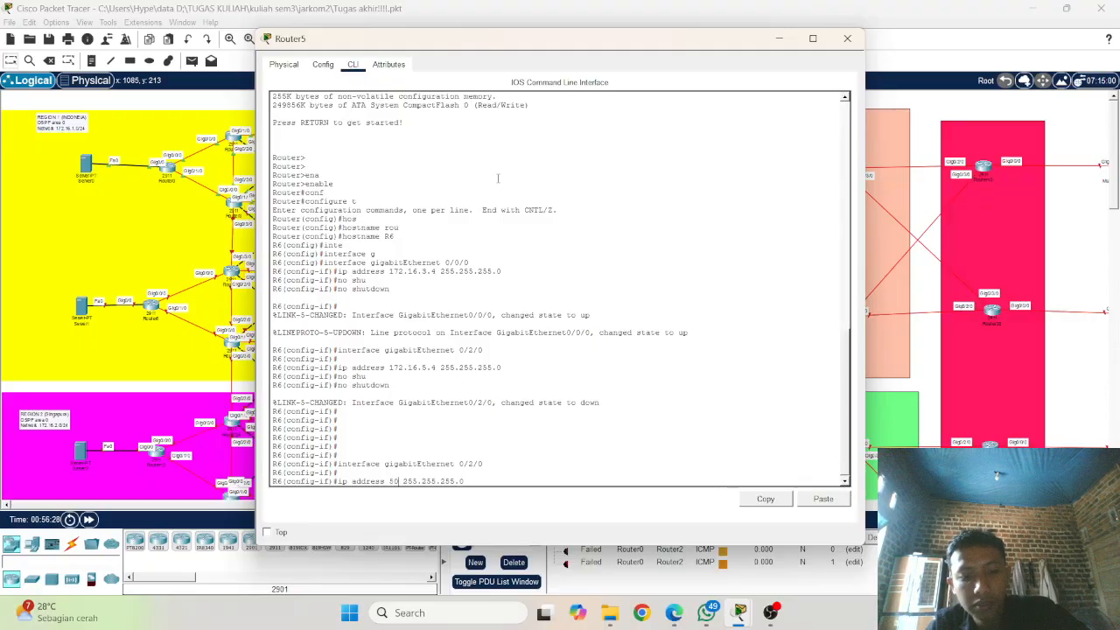
text(.)
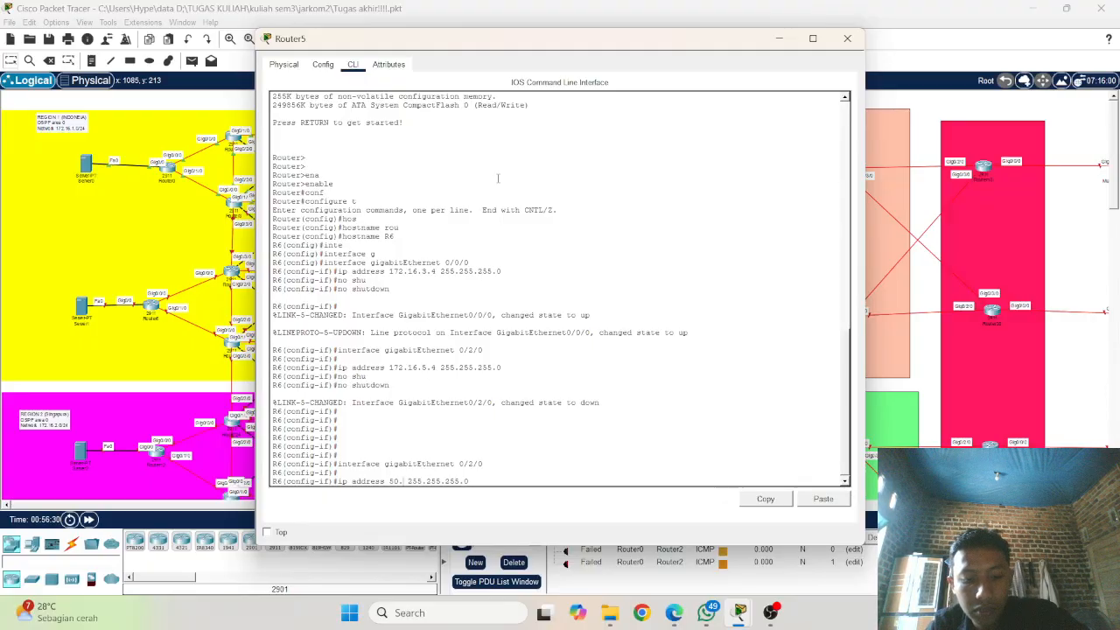
text(0)
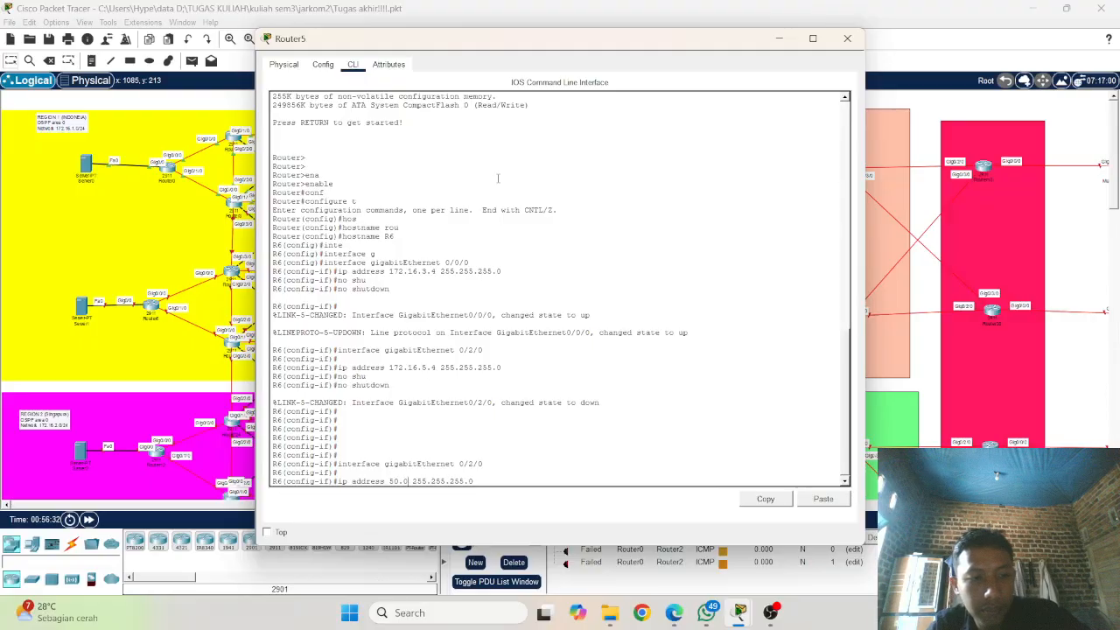
text(.1.1)
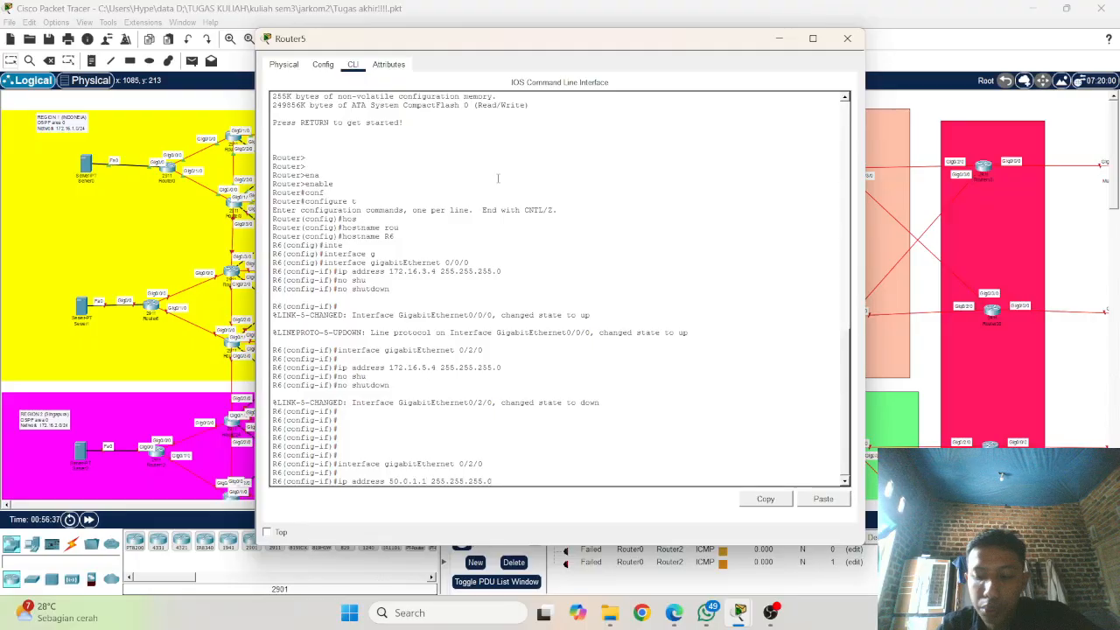
key(Return)
Step: Clear the recalled ip address command and enter interface configuration mode for R6's gigabitEthernet 0/3/0
key(Up)
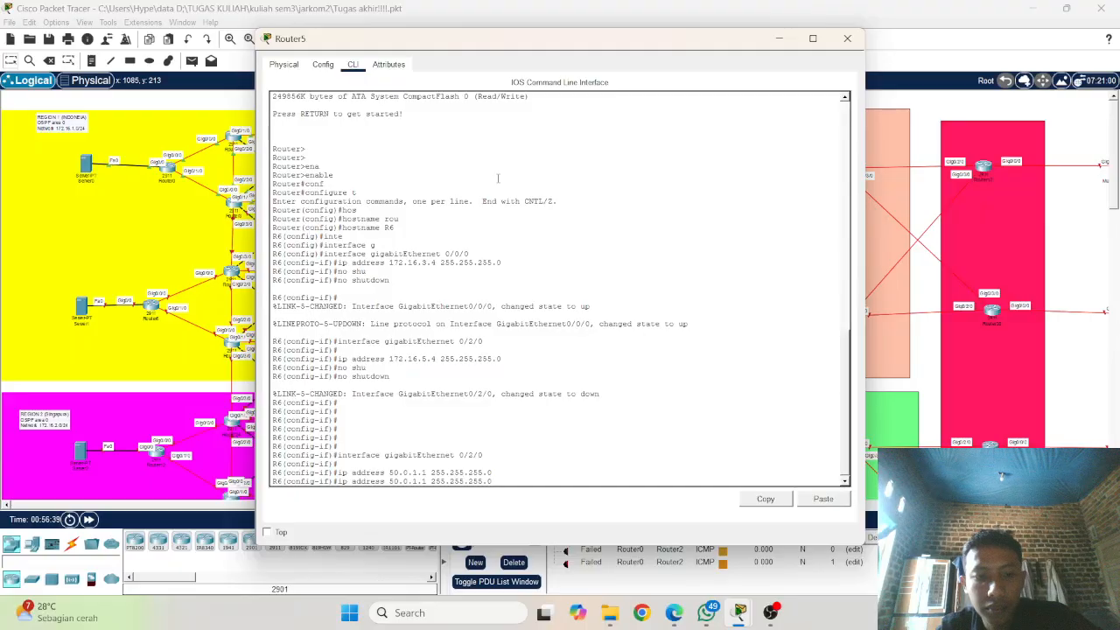
key(BackSpace)
key(BackSpace)
key(BackSpace)
key(BackSpace)
key(BackSpace)
key(BackSpace)
key(BackSpace)
key(BackSpace)
key(BackSpace)
key(BackSpace)
key(BackSpace)
key(BackSpace)
key(BackSpace)
key(BackSpace)
key(BackSpace)
key(BackSpace)
key(BackSpace)
key(BackSpace)
key(BackSpace)
key(BackSpace)
key(BackSpace)
key(BackSpace)
key(BackSpace)
key(BackSpace)
key(BackSpace)
key(BackSpace)
key(BackSpace)
key(BackSpace)
key(BackSpace)
key(BackSpace)
key(BackSpace)
key(BackSpace)
key(BackSpace)
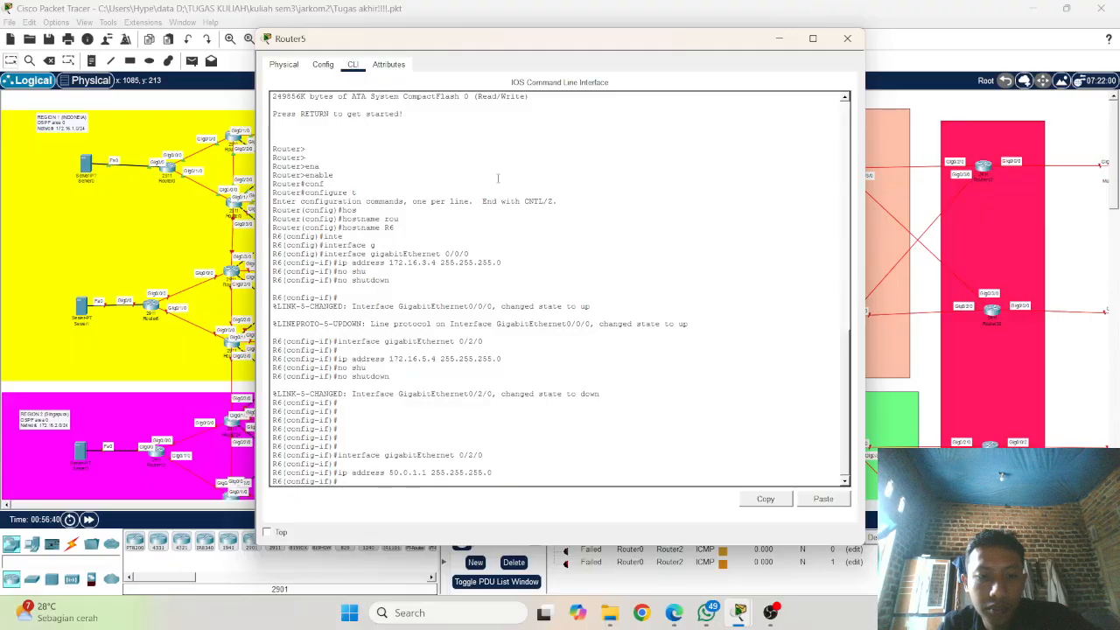
key(Up)
key(Up)
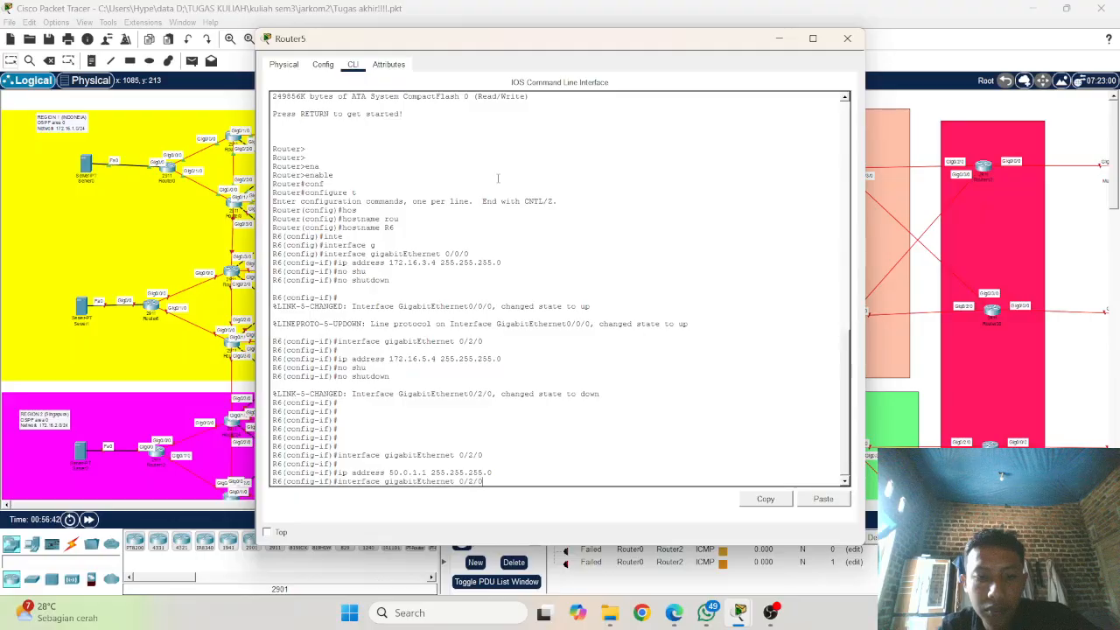
key(BackSpace)
key(BackSpace)
key(BackSpace)
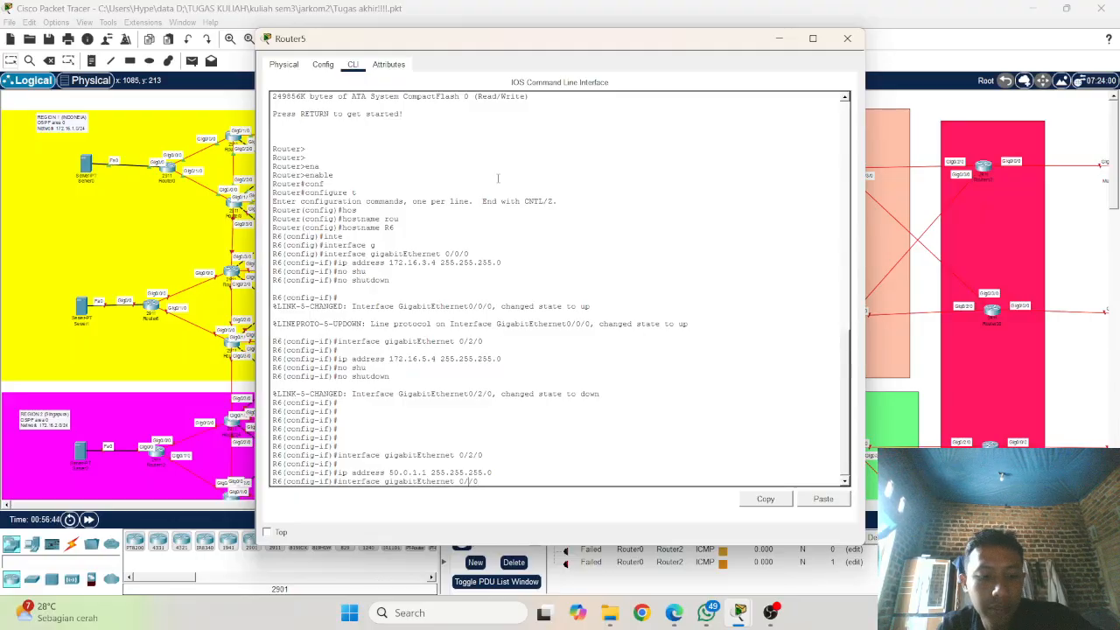
text(3/0)
key(Return)
Step: Go back to R6's gigabitEthernet 0/2/0 interface and enable it with no shutdown
key(Up)
key(Up)
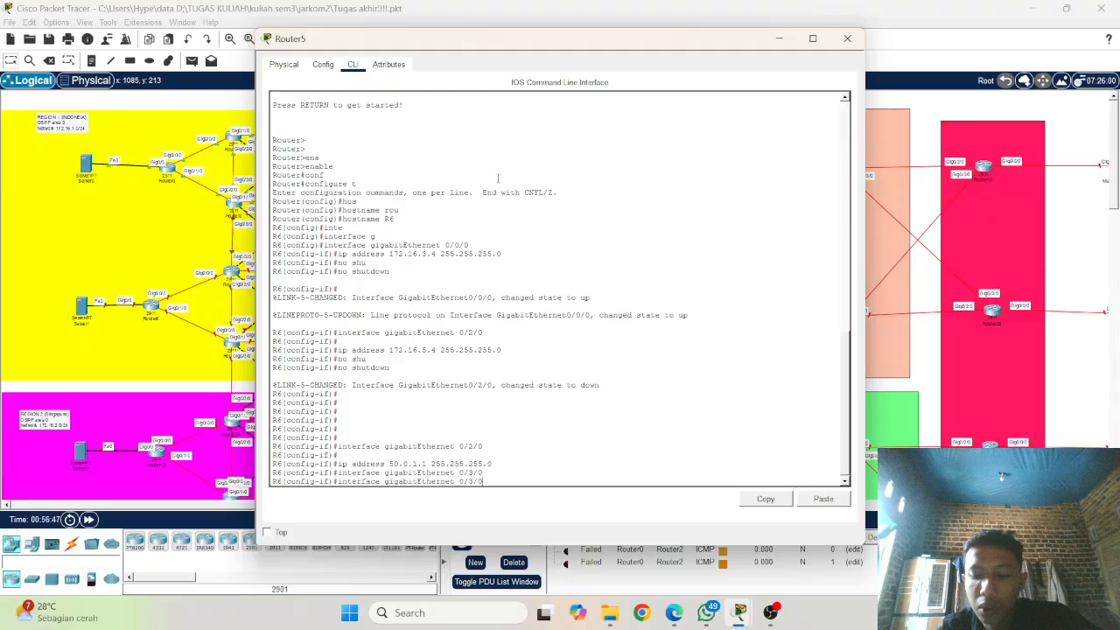
key(Up)
key(Up)
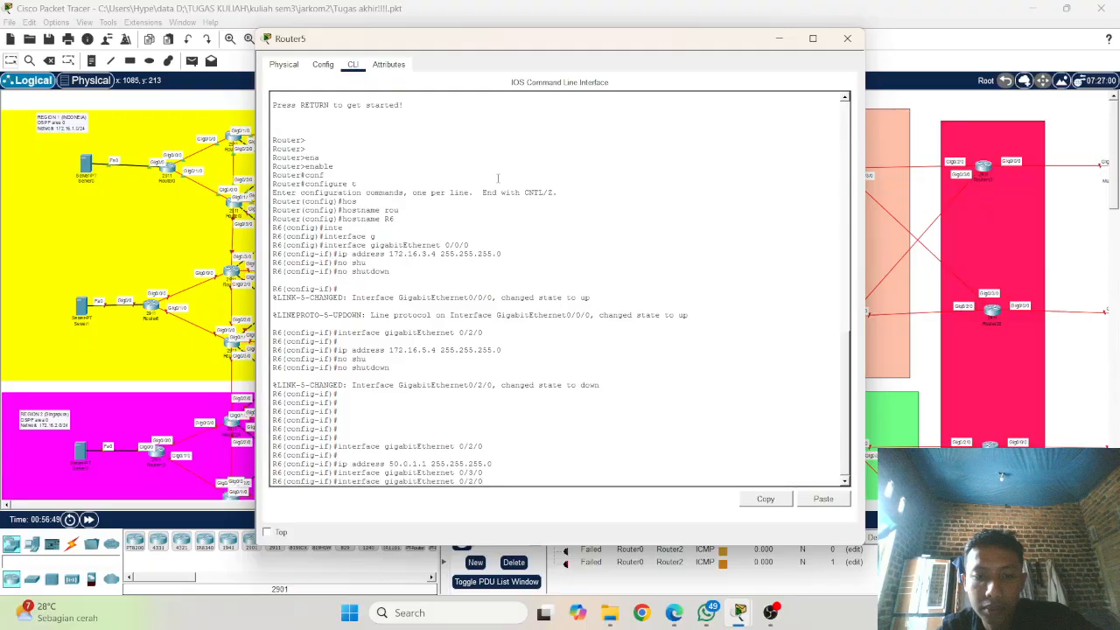
key(Return)
text(no)
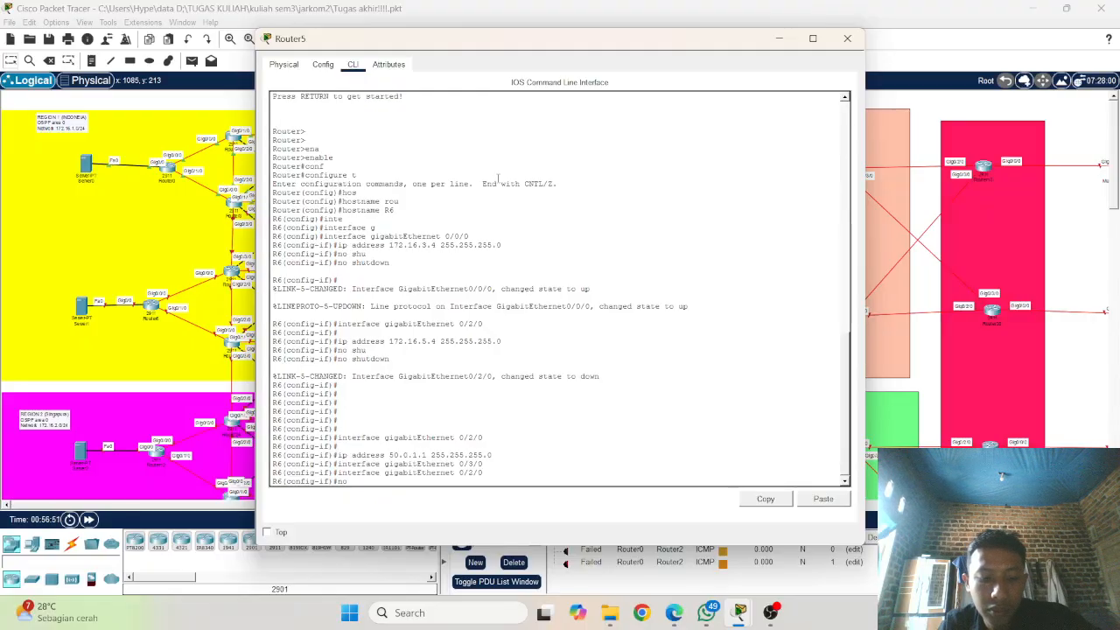
text( shu)
key(Tab)
key(Return)
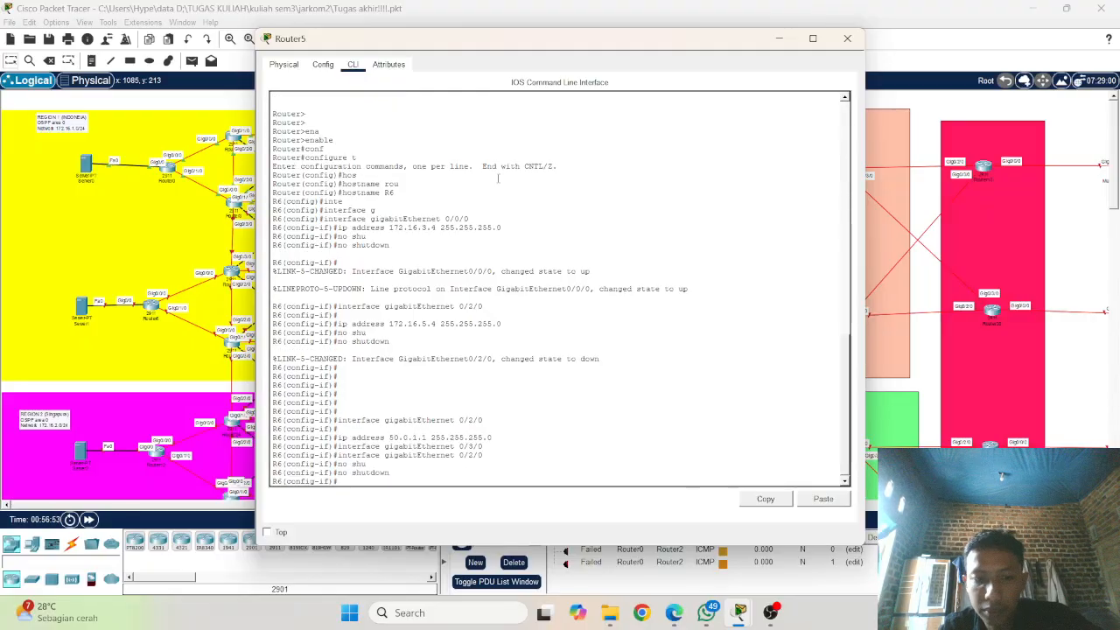
key(Return)
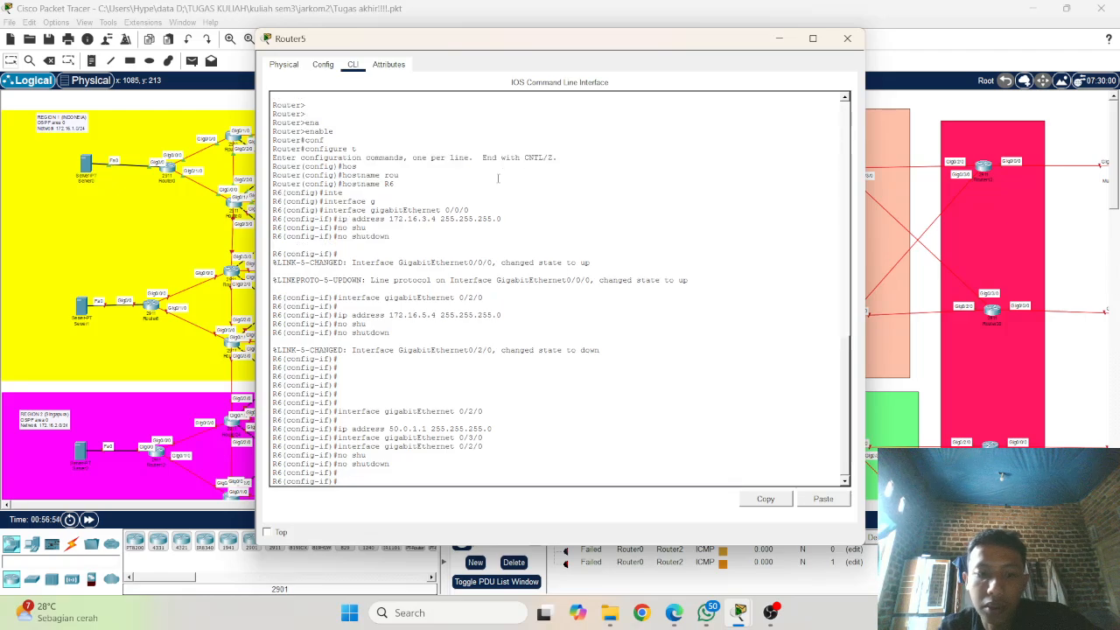
Step: Re-enter gigabitEthernet 0/3/0 on R6 and assign it IP address 50.0.2.1 with mask 255.255.255.0
key(Up)
key(Up)
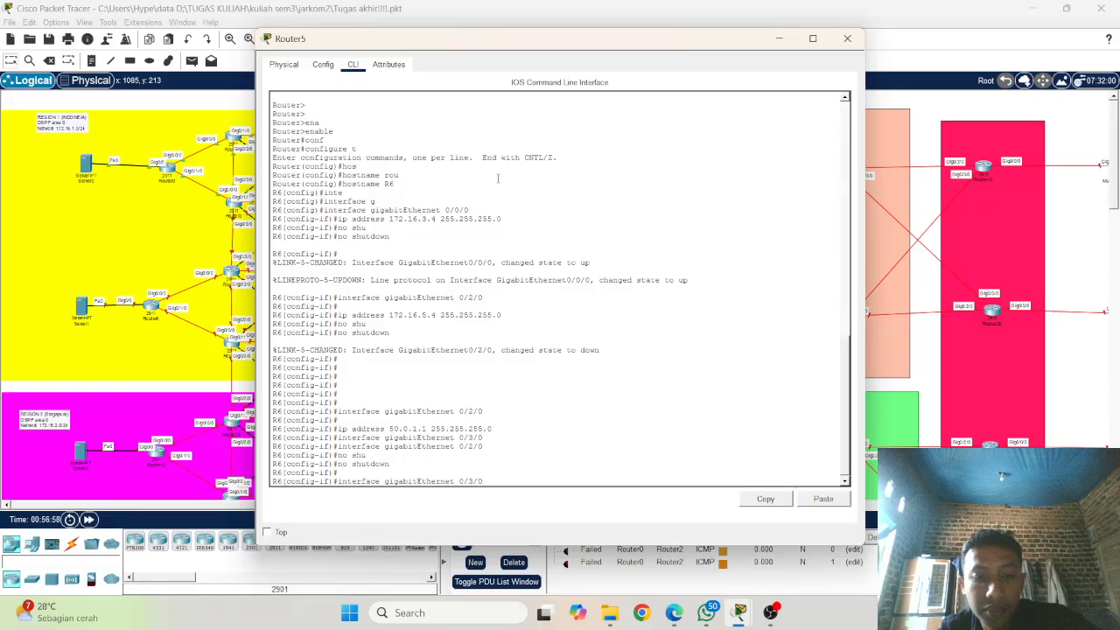
key(Return)
key(Up)
key(Up)
key(Up)
key(Up)
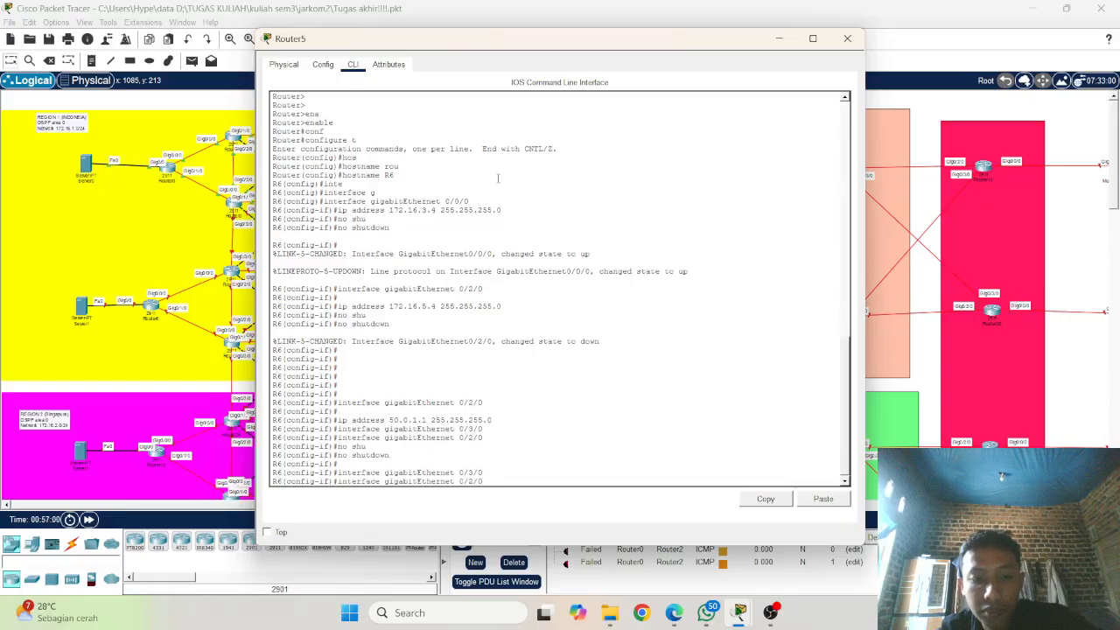
key(Up)
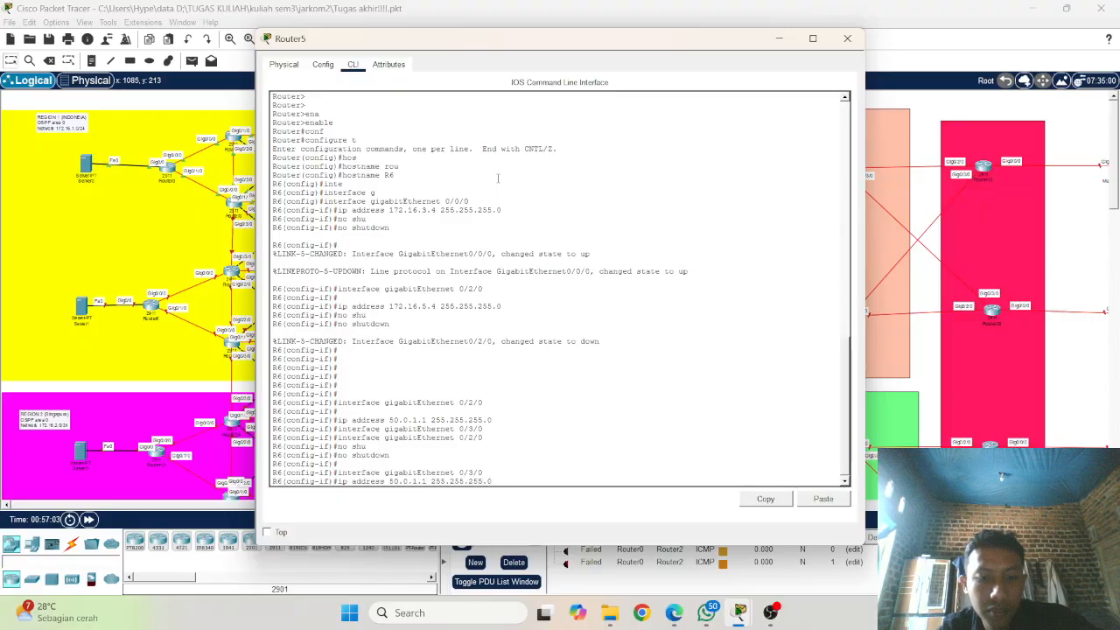
key(Left)
key(Left)
key(Left)
key(Left)
key(Left)
key(Left)
key(Left)
key(Left)
key(Left)
key(Left)
key(Left)
key(Left)
key(Left)
key(Left)
key(BackSpace)
text(2)
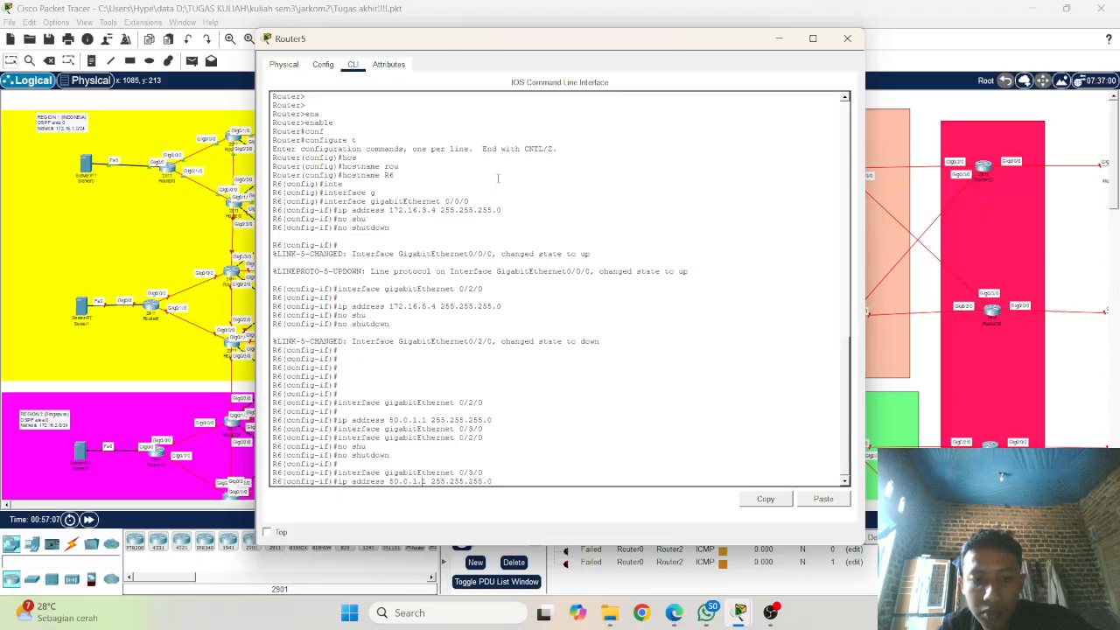
key(BackSpace)
text(2)
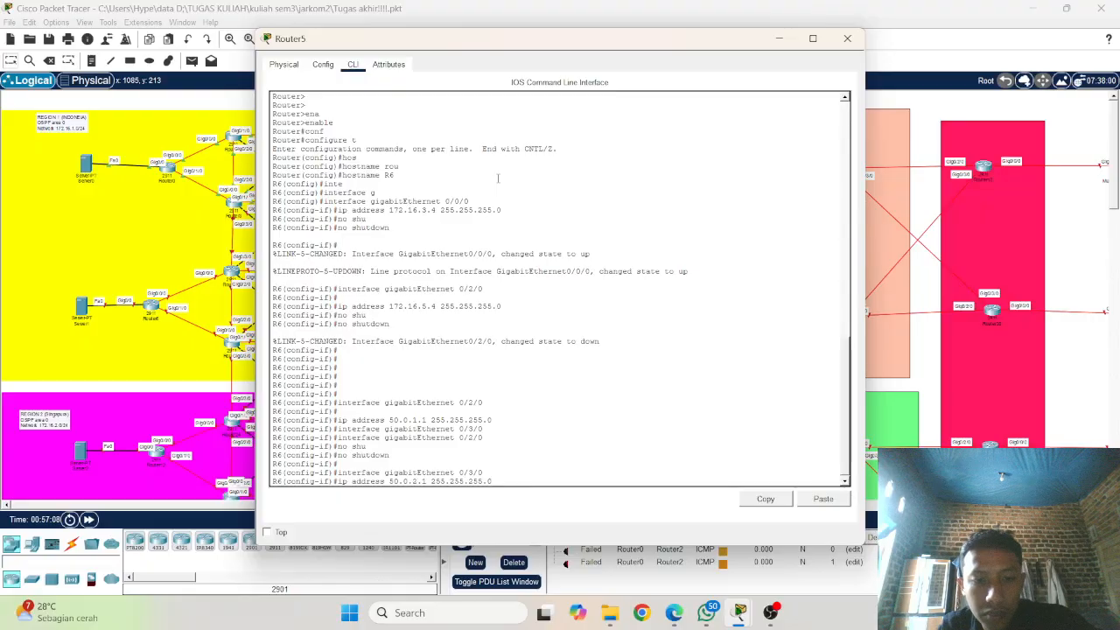
key(Return)
key(Return)
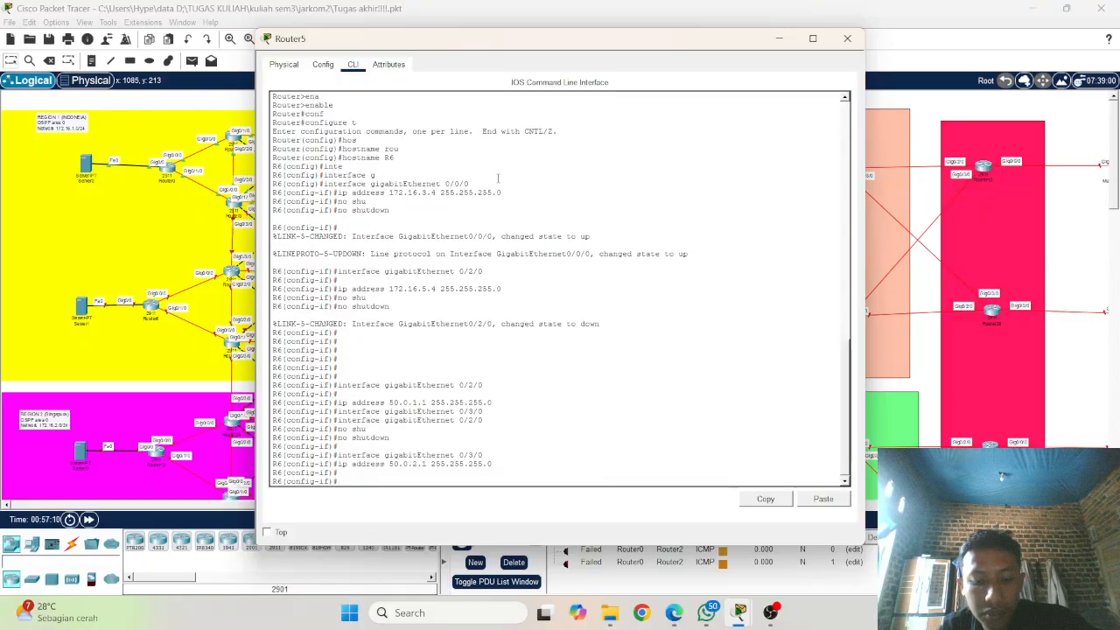
Step: Enable R6's gigabitEthernet 0/3/0 interface with no shutdown and return to a clean prompt
text(no shu)
key(Tab)
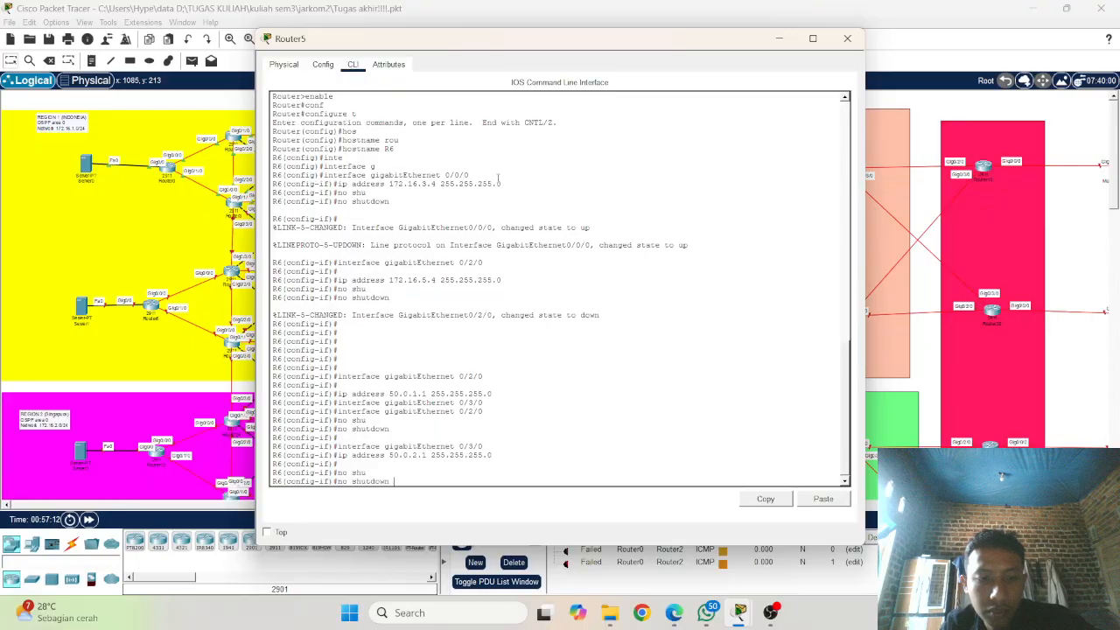
key(Return)
key(Return)
Step: Enter interface configuration mode for R6's gigabitEthernet 0/1/0 by adapting the earlier gigabitEthernet 0/2/0 command
key(Up)
key(Up)
key(Up)
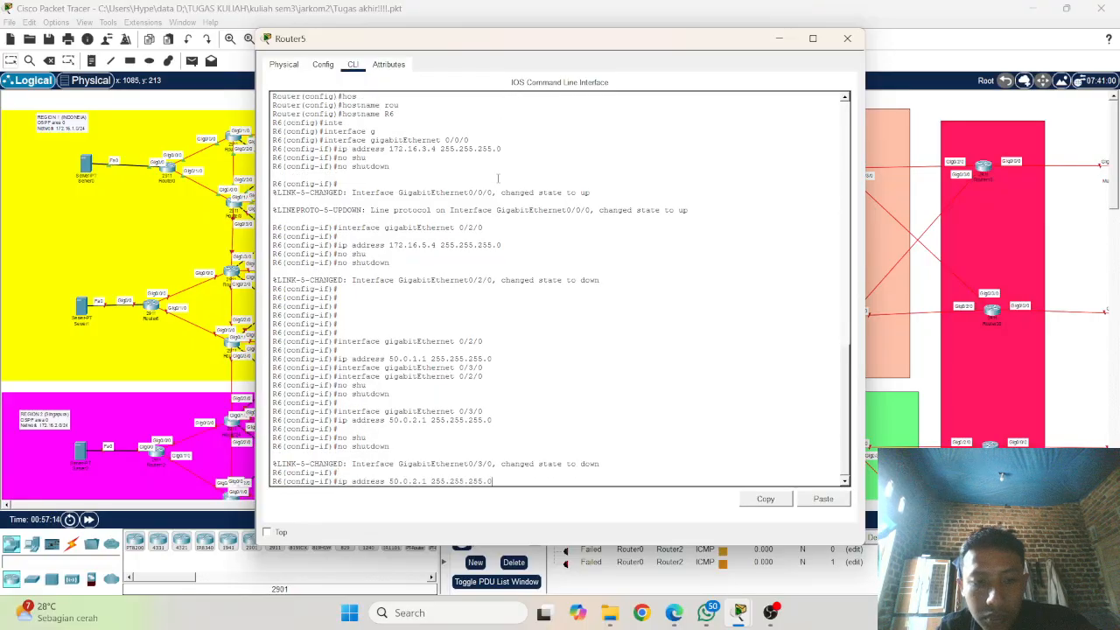
key(Up)
key(Up)
key(Up)
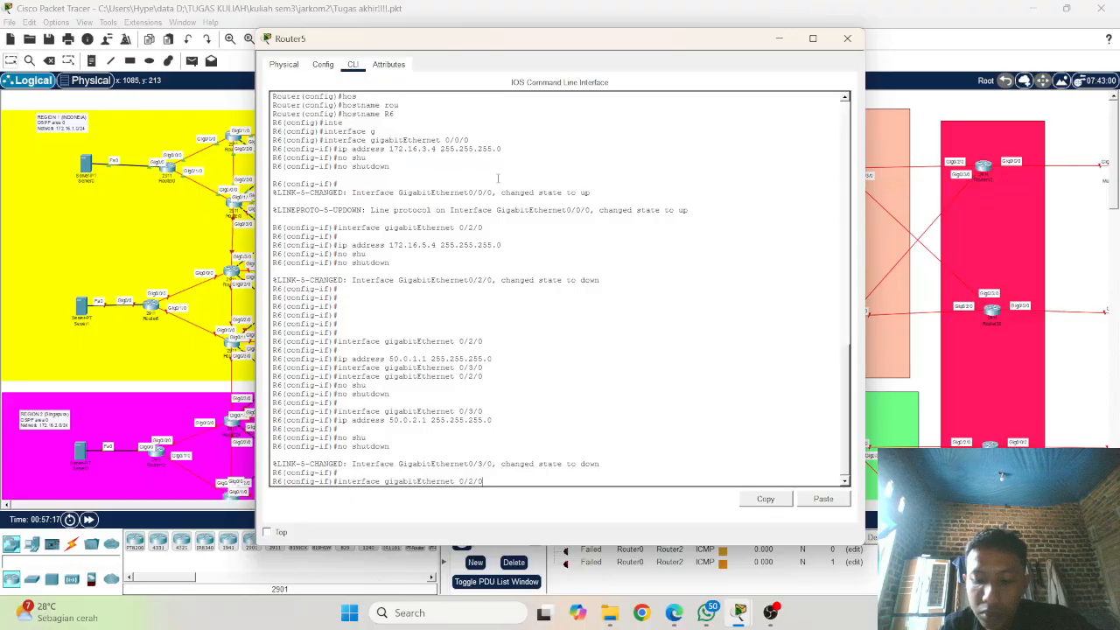
key(BackSpace)
text(1)
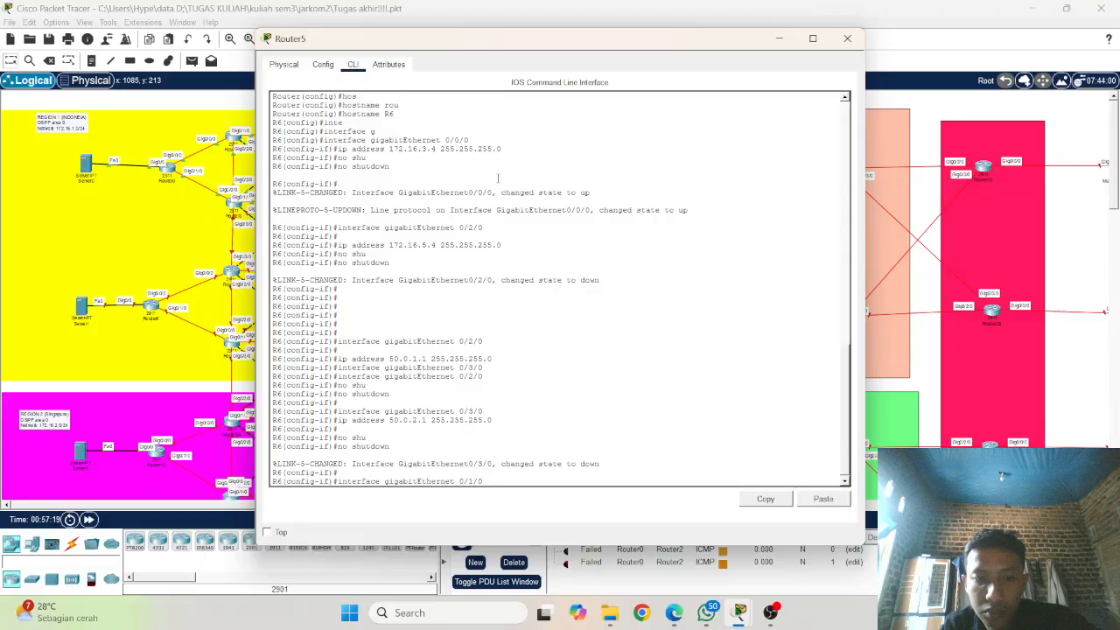
key(Return)
key(Up)
key(Up)
key(Up)
key(Up)
key(Up)
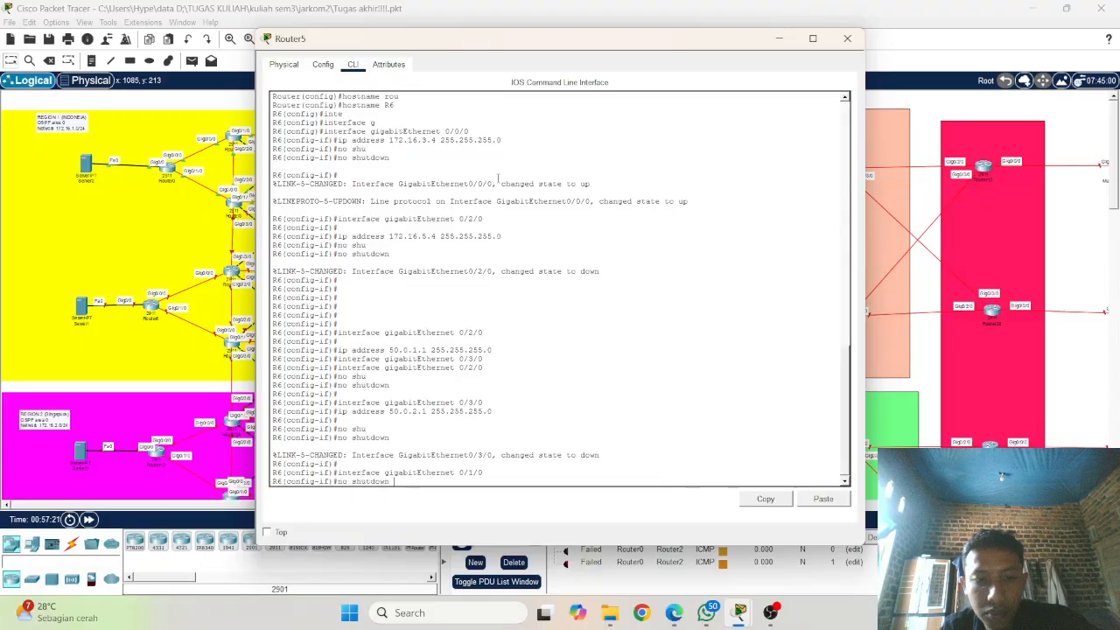
key(Up)
key(Up)
key(Up)
key(Down)
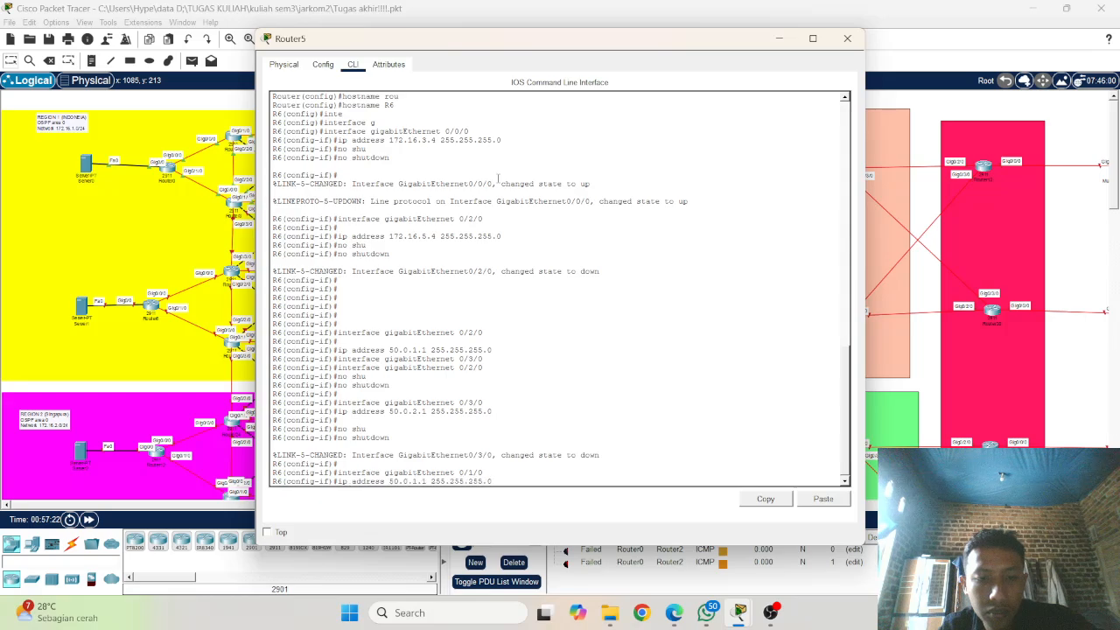
key(Up)
key(Down)
key(Down)
right_click(554, 426)
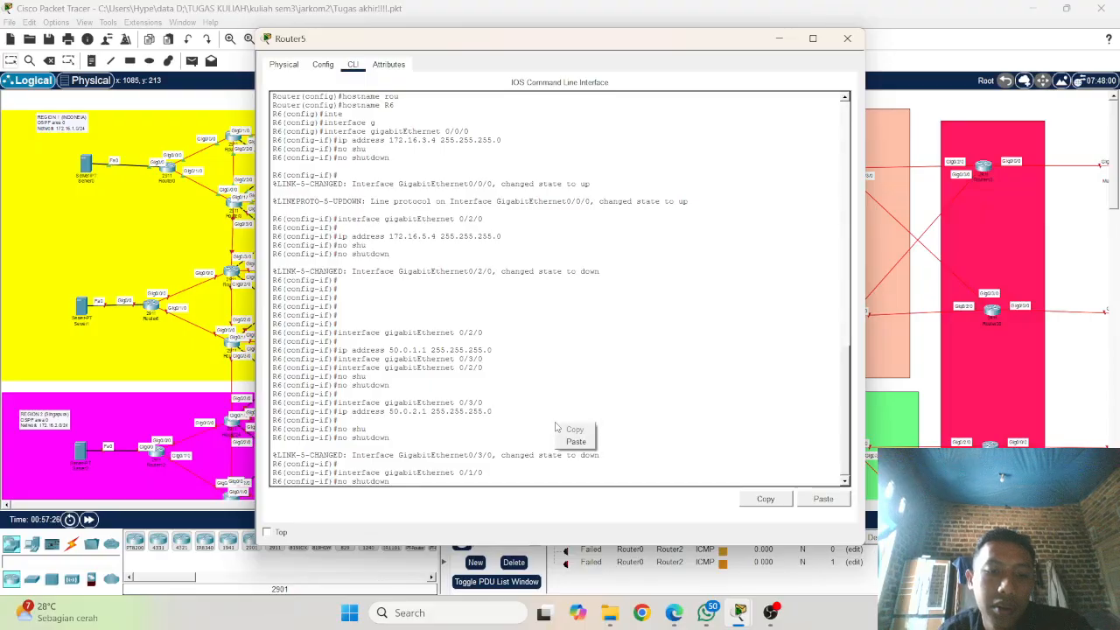
click(508, 428)
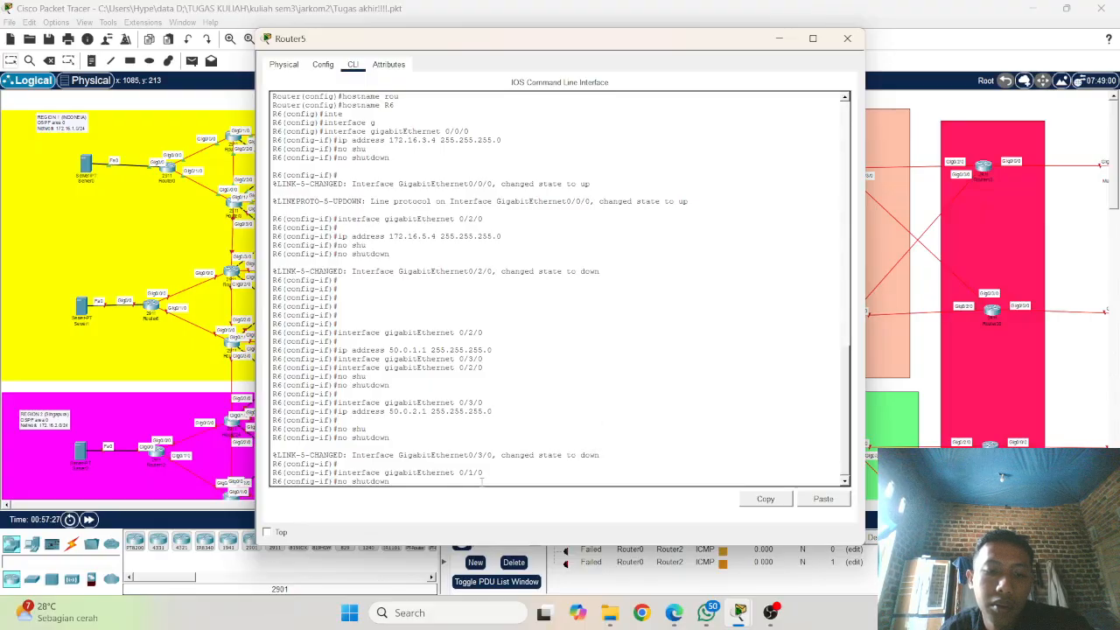
key(BackSpace)
key(BackSpace)
key(BackSpace)
key(BackSpace)
key(BackSpace)
key(BackSpace)
key(BackSpace)
key(BackSpace)
key(BackSpace)
key(BackSpace)
key(BackSpace)
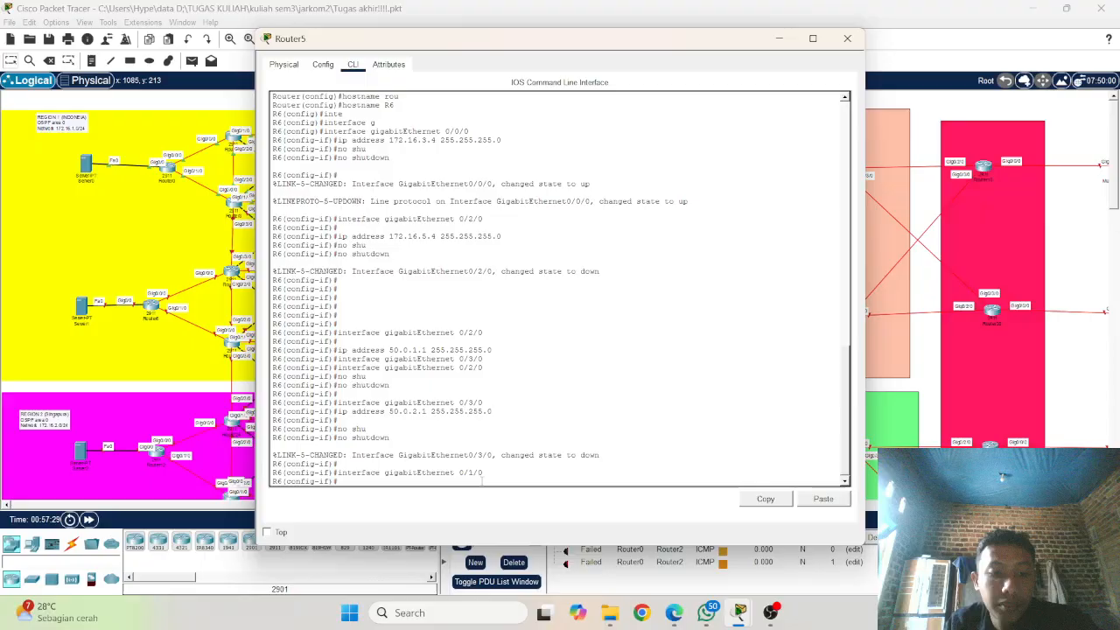
Step: Assign IP address 172.16.5.4 with mask 255.255.255.0 to R6's gigabitEthernet 0/1/0 by pasting and adapting an address command
right_click(482, 480)
click(517, 503)
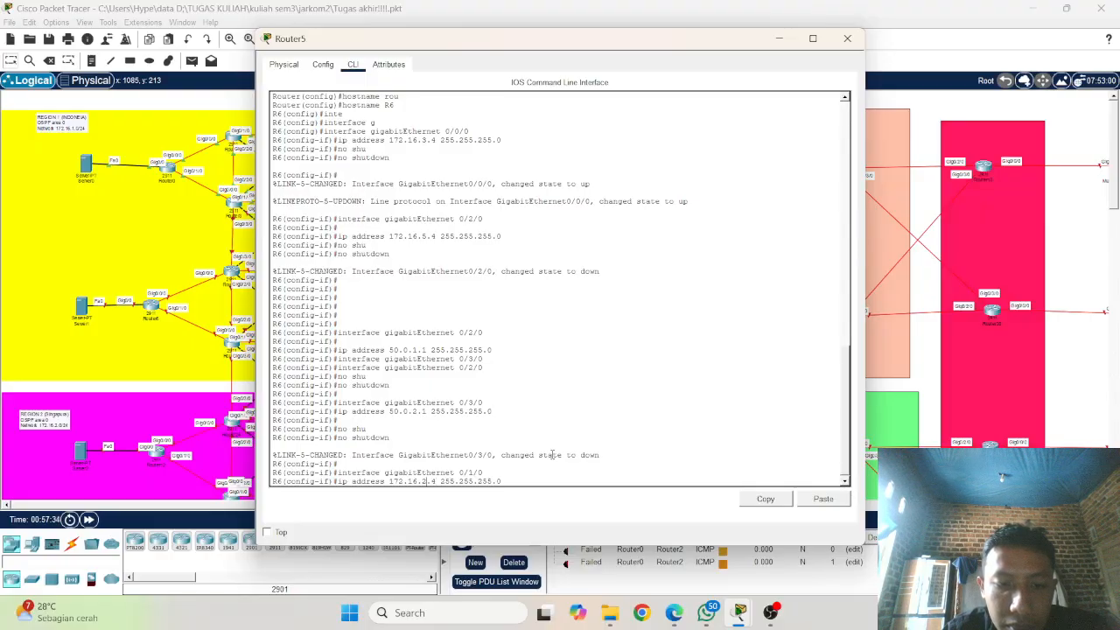
key(BackSpace)
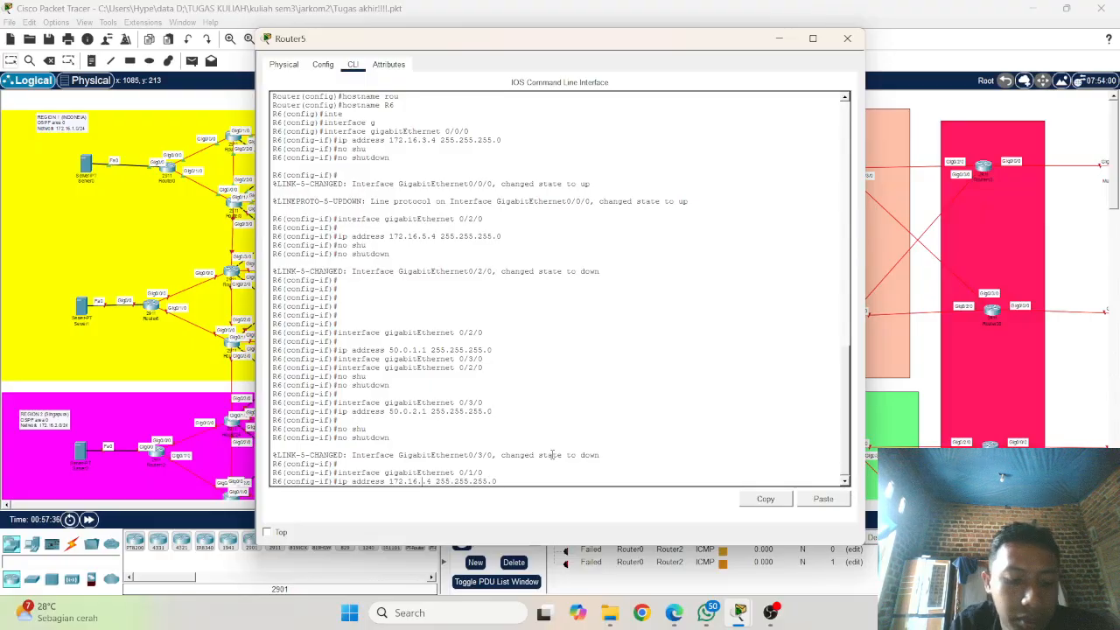
text(5)
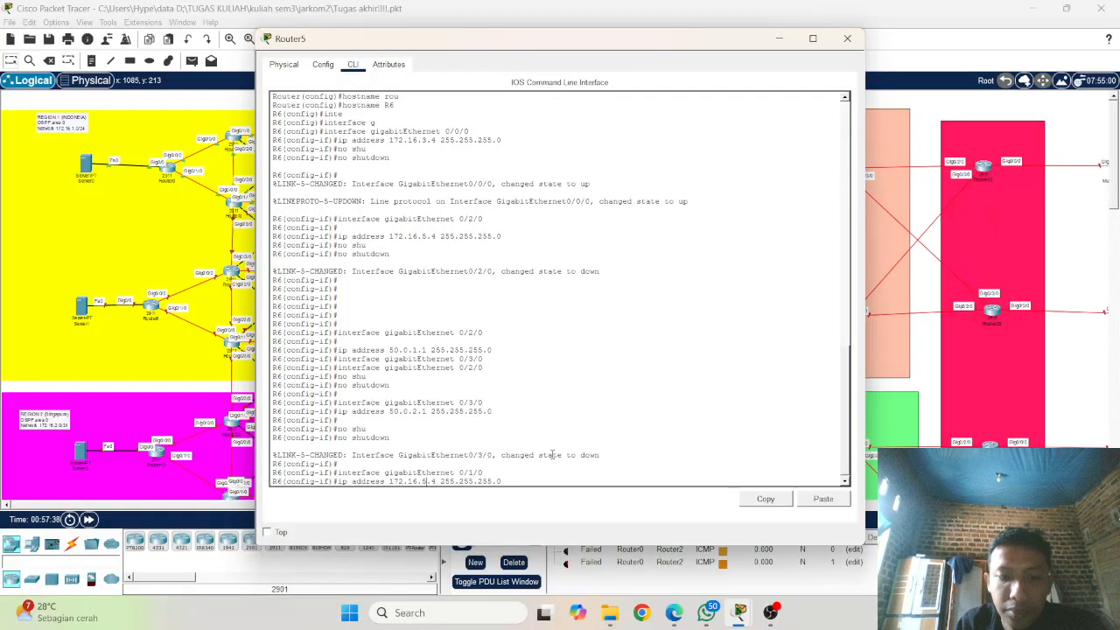
key(Return)
Step: Enable R6's gigabitEthernet 0/1/0 interface with no shutdown and return to a clean prompt
text(no )
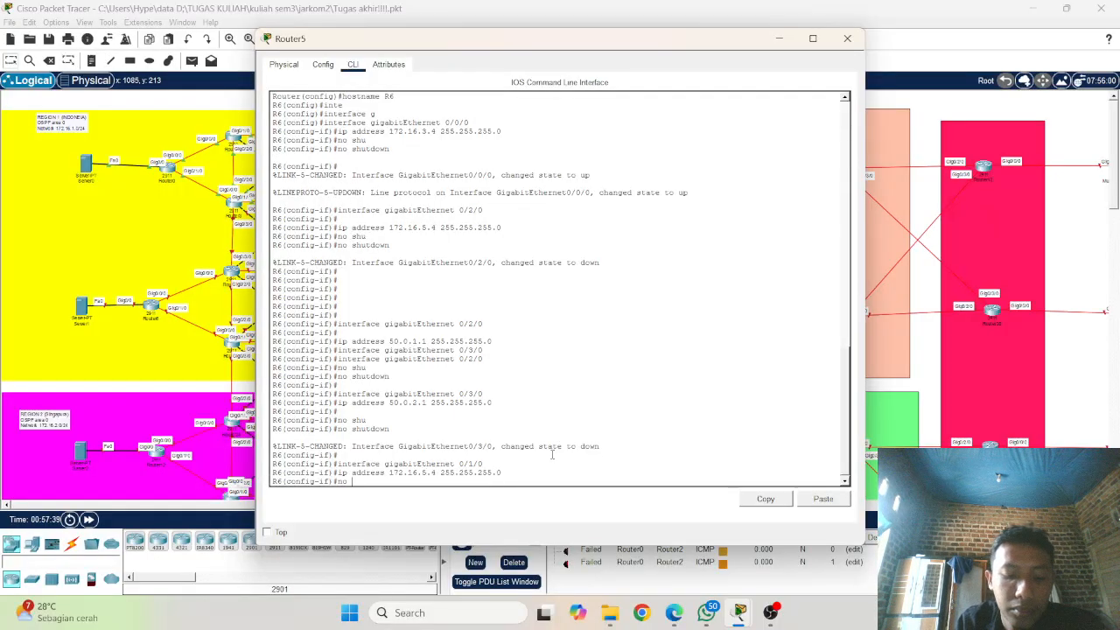
text(shu)
key(Tab)
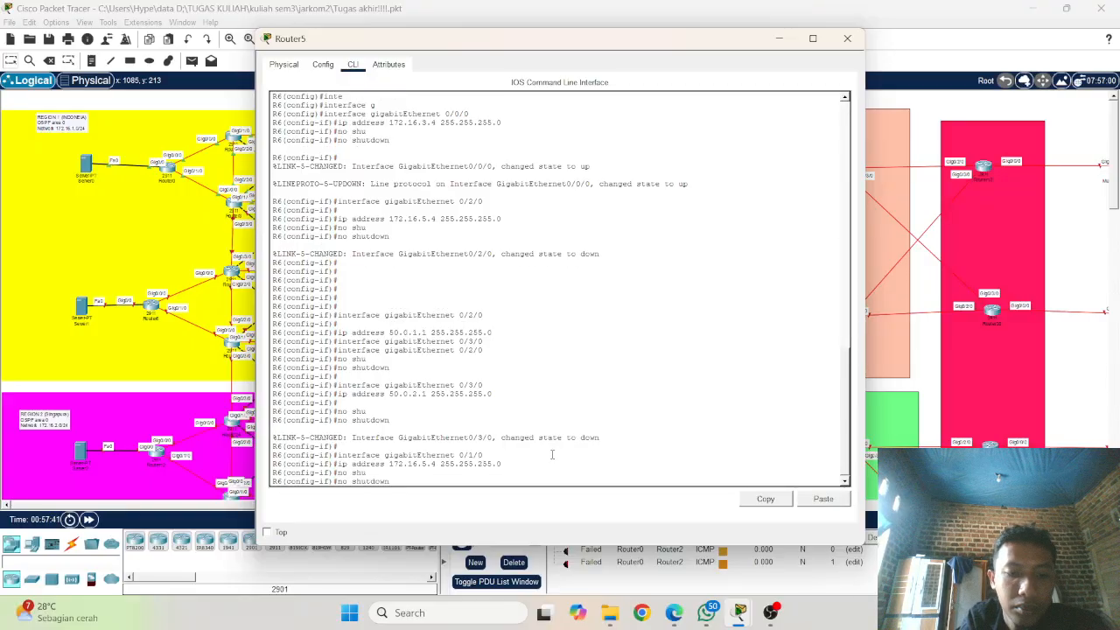
key(Return)
key(Return)
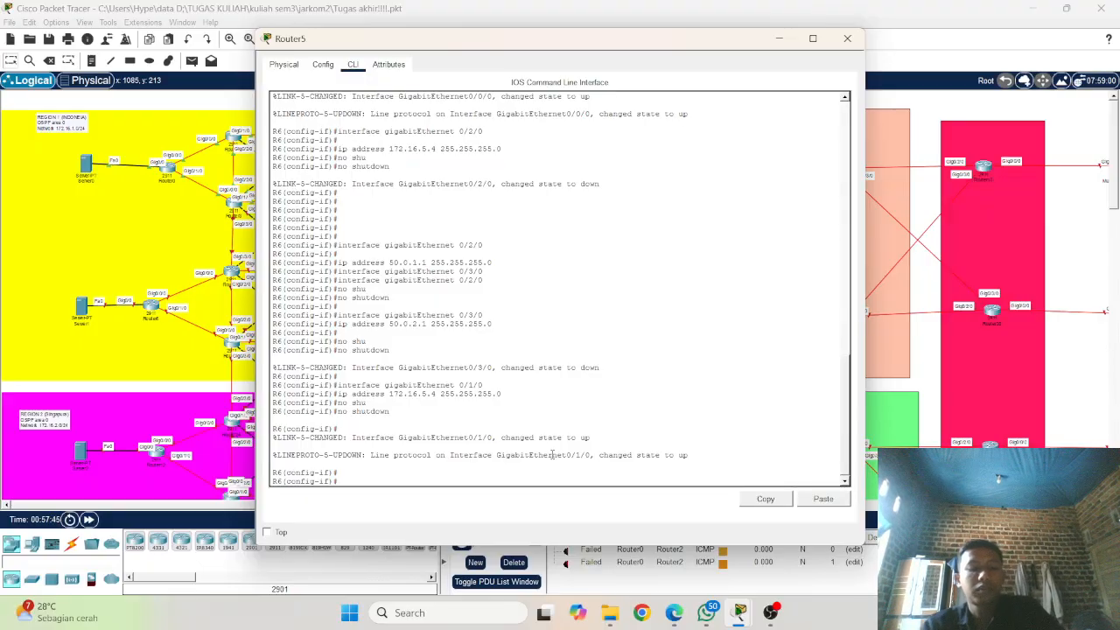
text(ex)
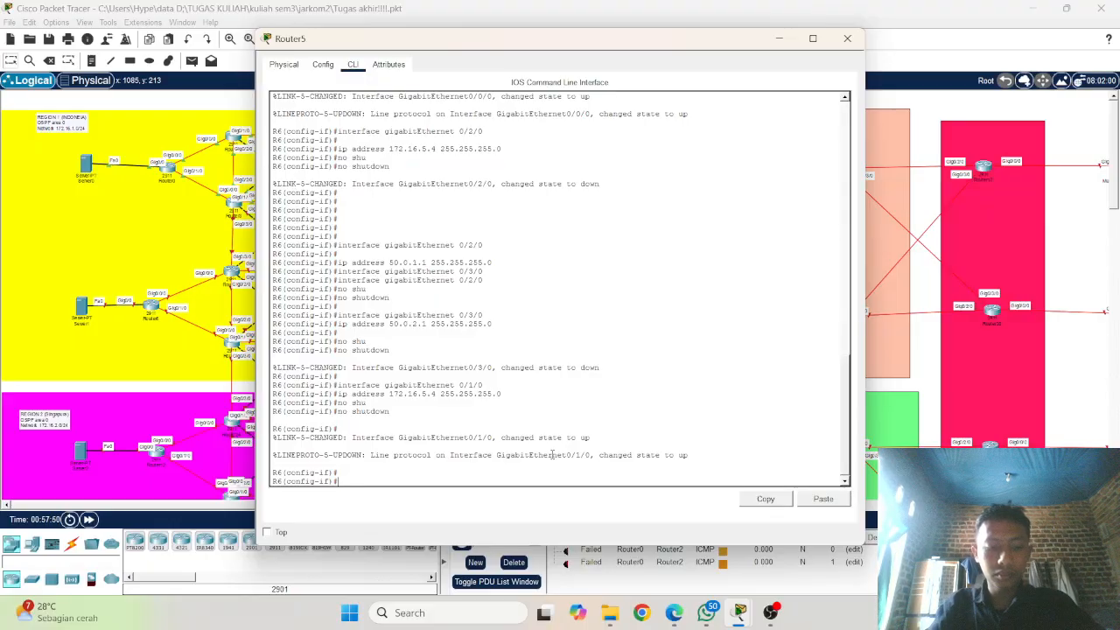
text(xi)
key(Tab)
key(Tab)
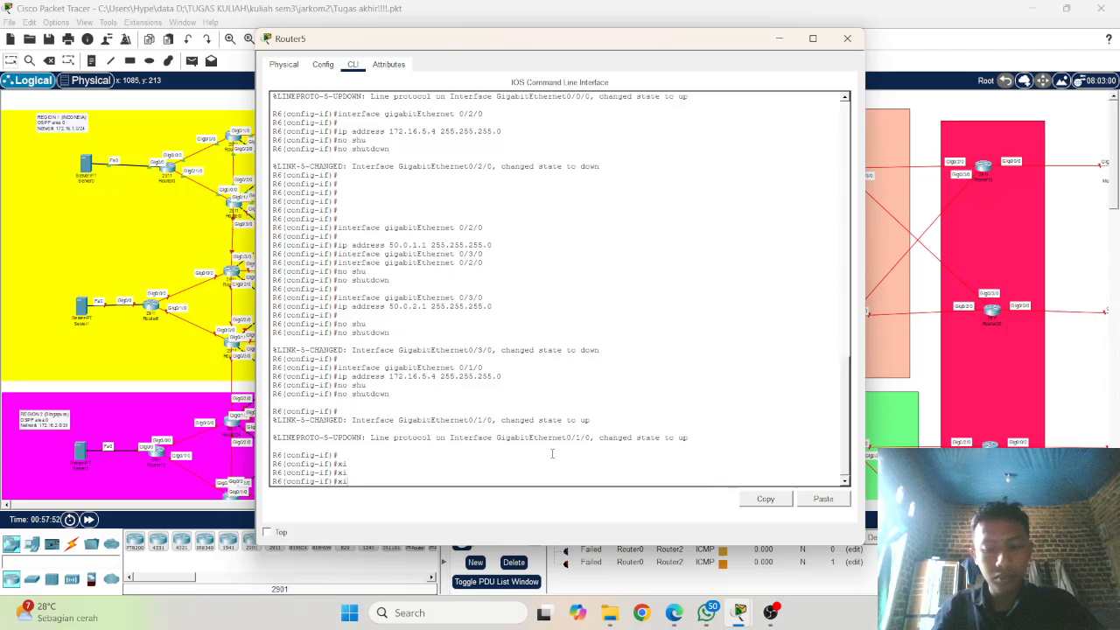
key(BackSpace)
key(BackSpace)
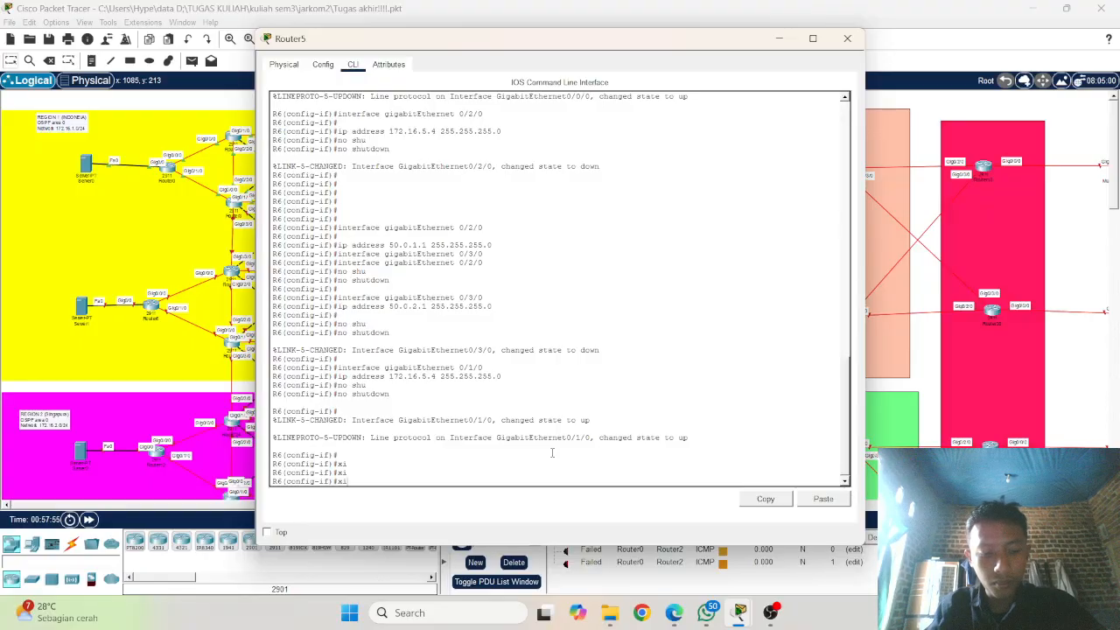
key(Tab)
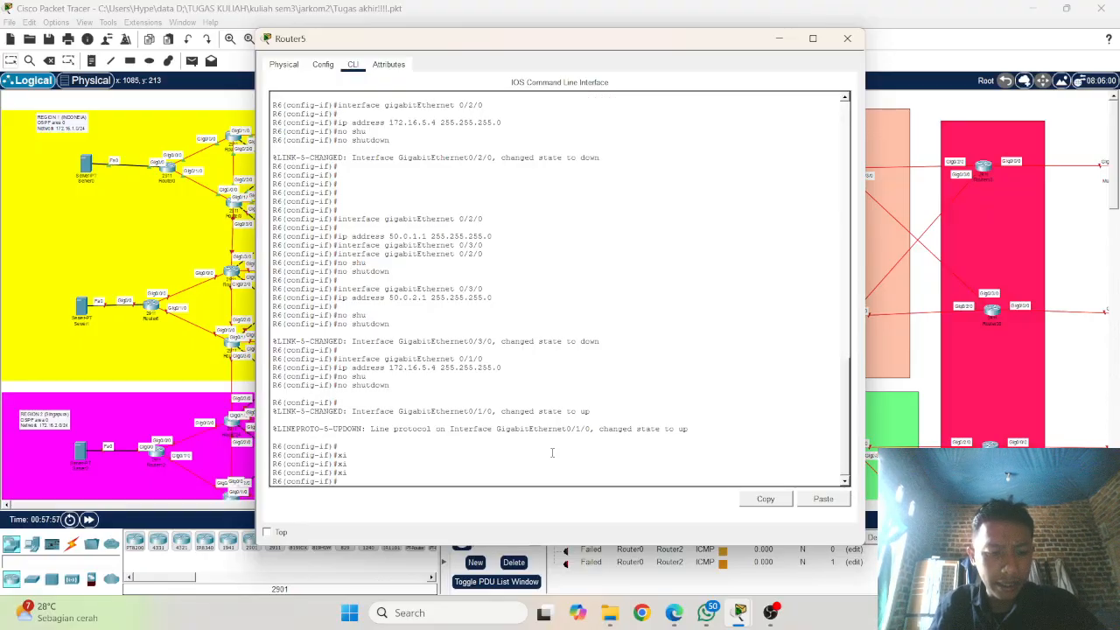
Step: Exit interface configuration mode on R6 to return to global configuration mode
text(x)
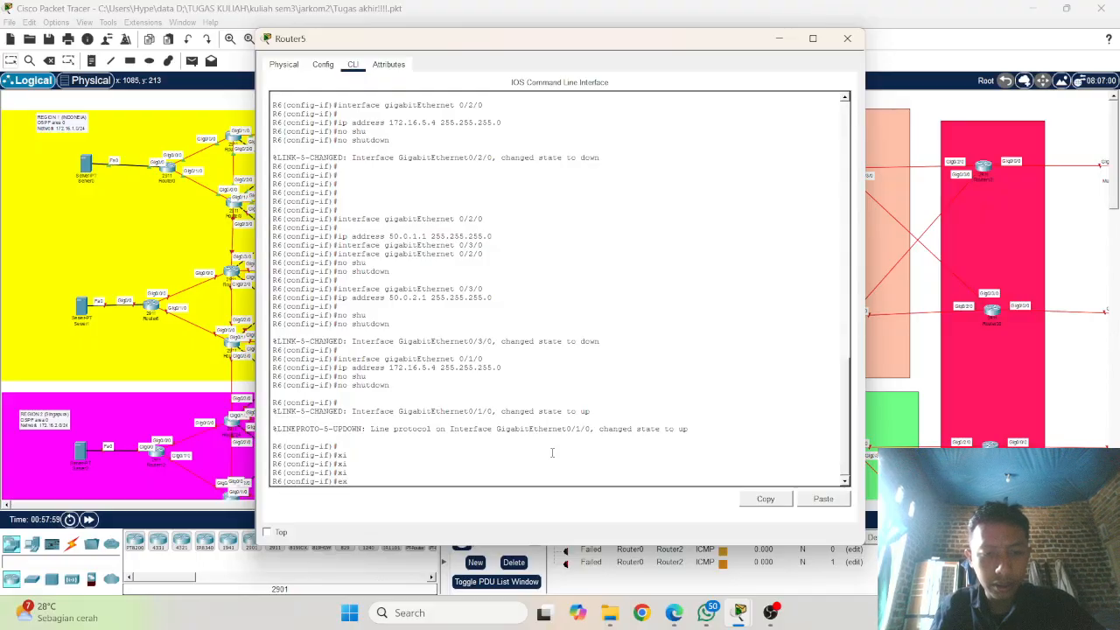
key(Tab)
text(it)
key(Return)
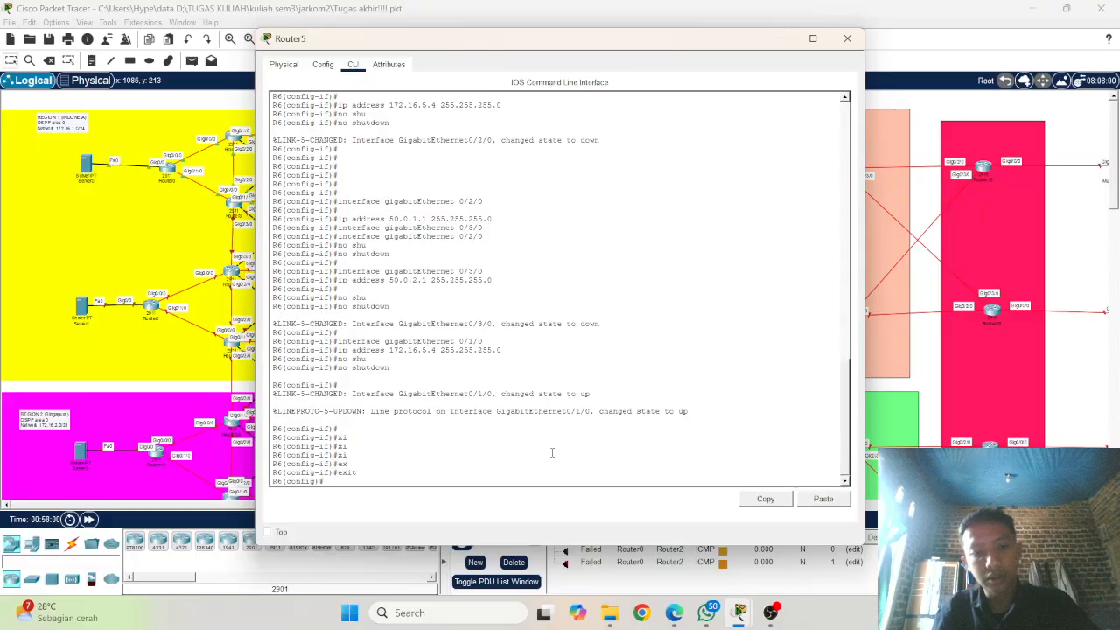
key(Return)
key(Return)
key(Return)
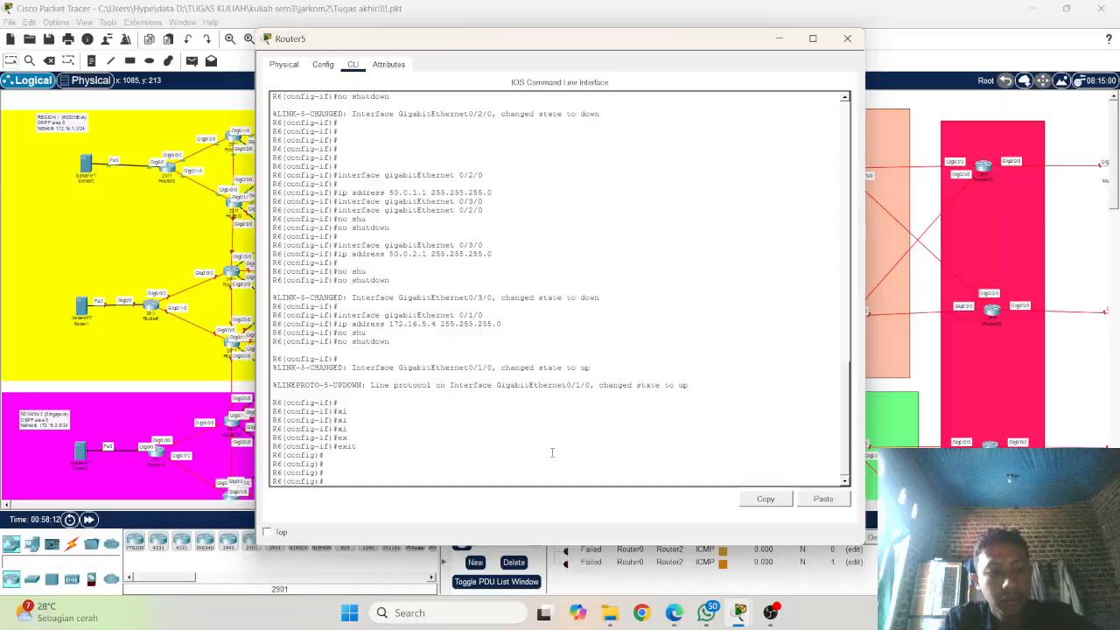
Step: Start OSPF process 1 on R6 with the router ospf 1 command
text(ou)
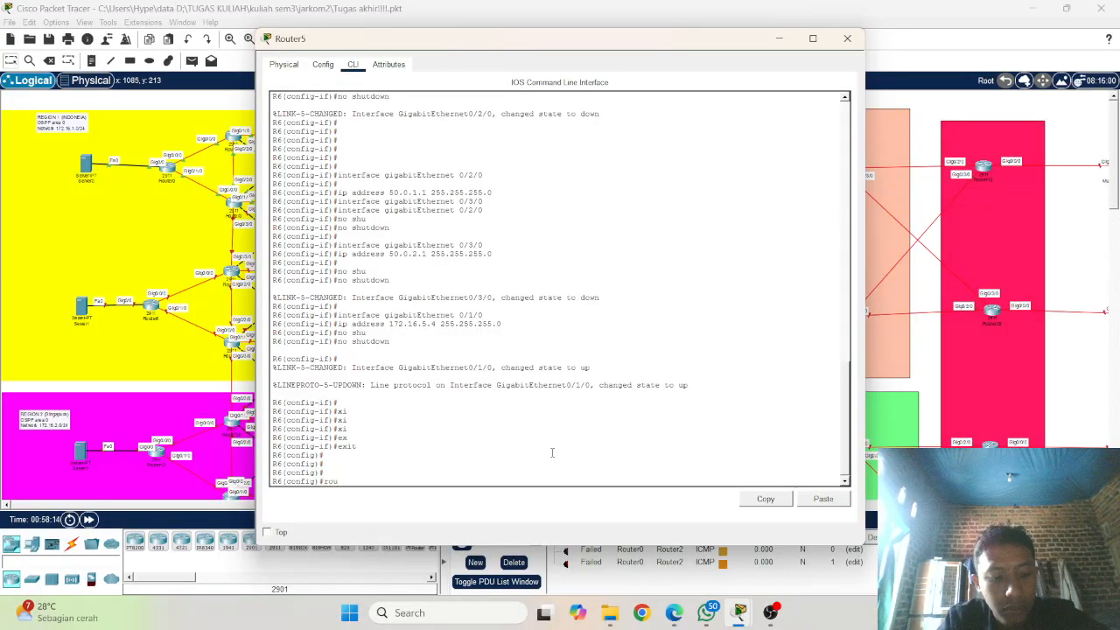
key(Tab)
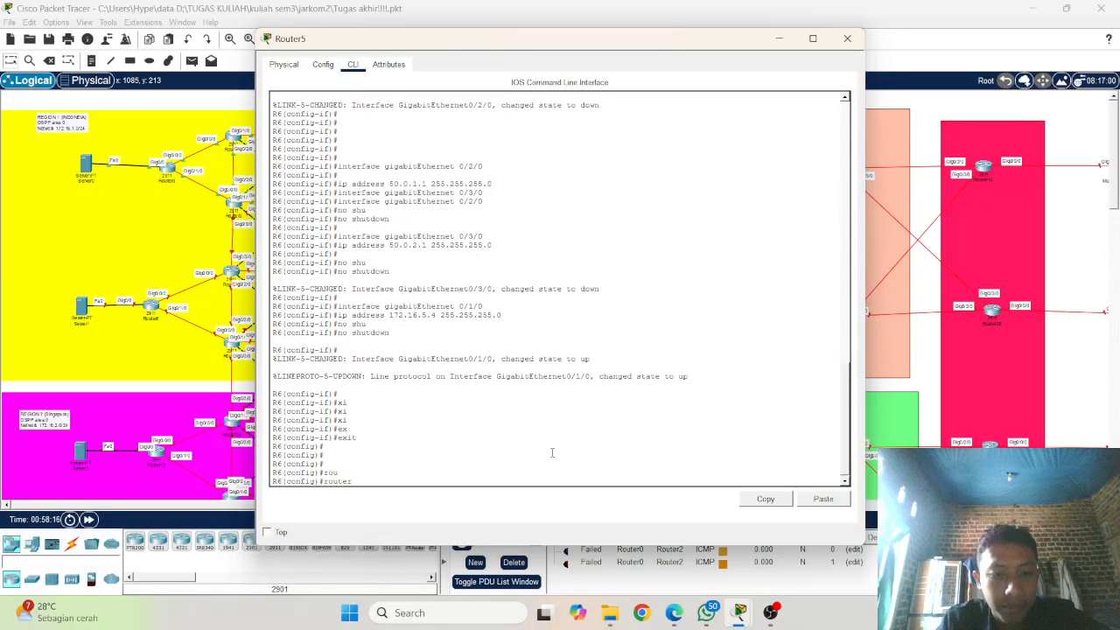
text(s)
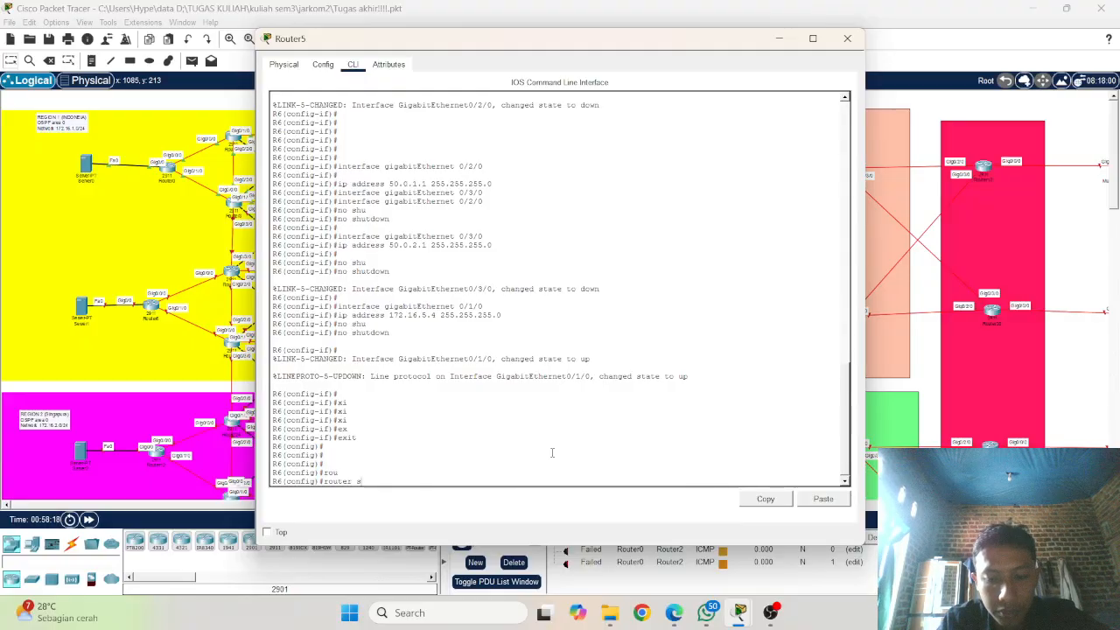
text(sp)
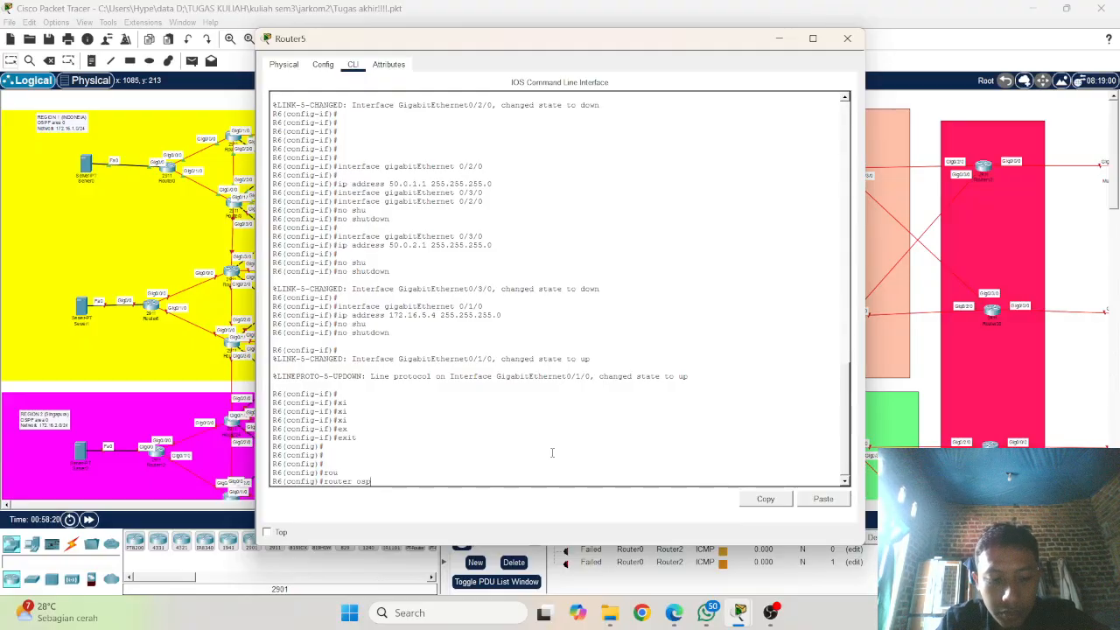
key(Tab)
text(1)
key(Return)
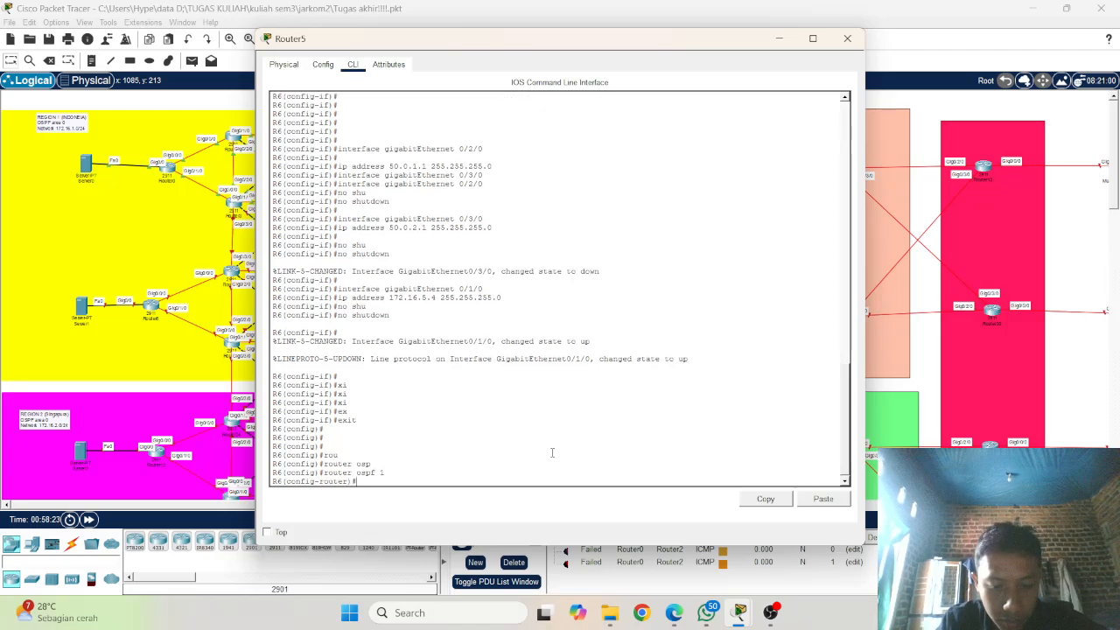
Step: Set the OSPF router ID of R6 to 1.1.1.6
text(rout)
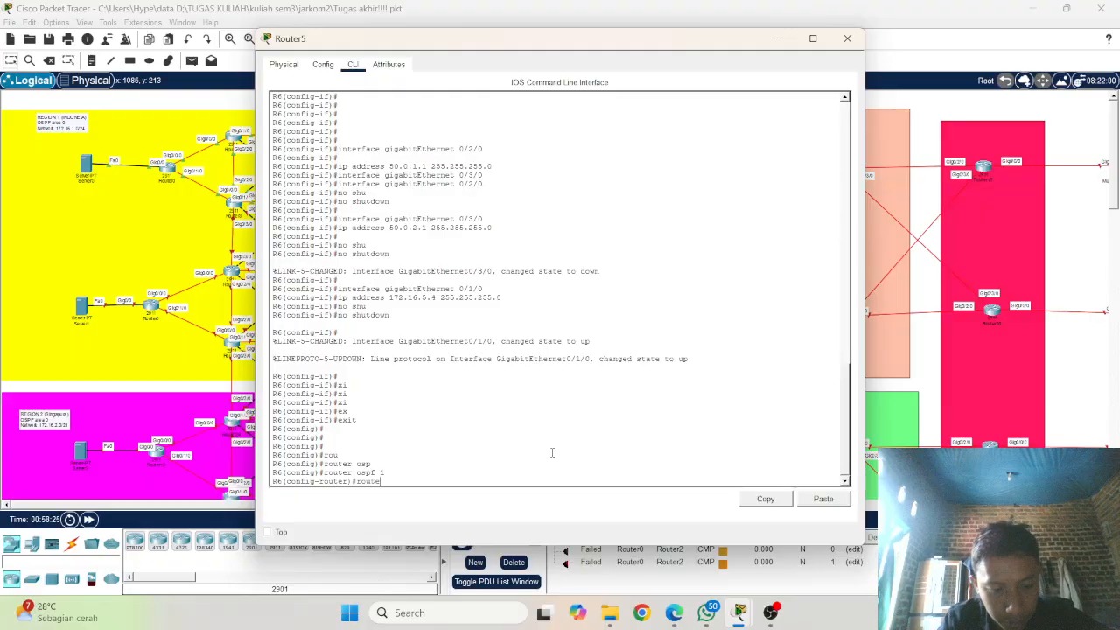
text(e)
key(Tab)
text(1)
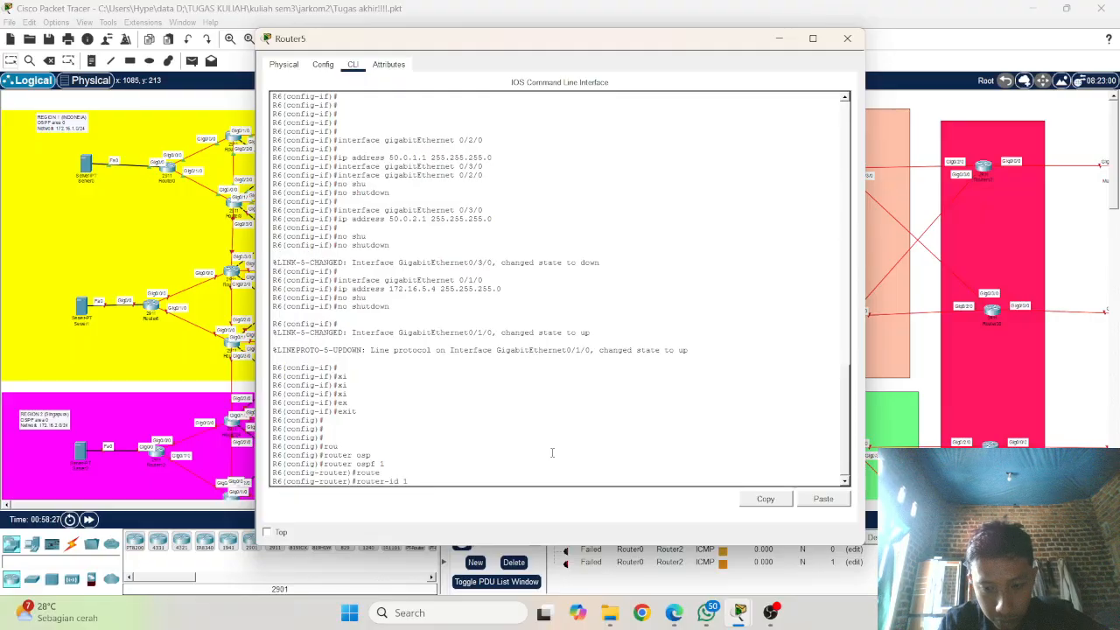
text(.1.1)
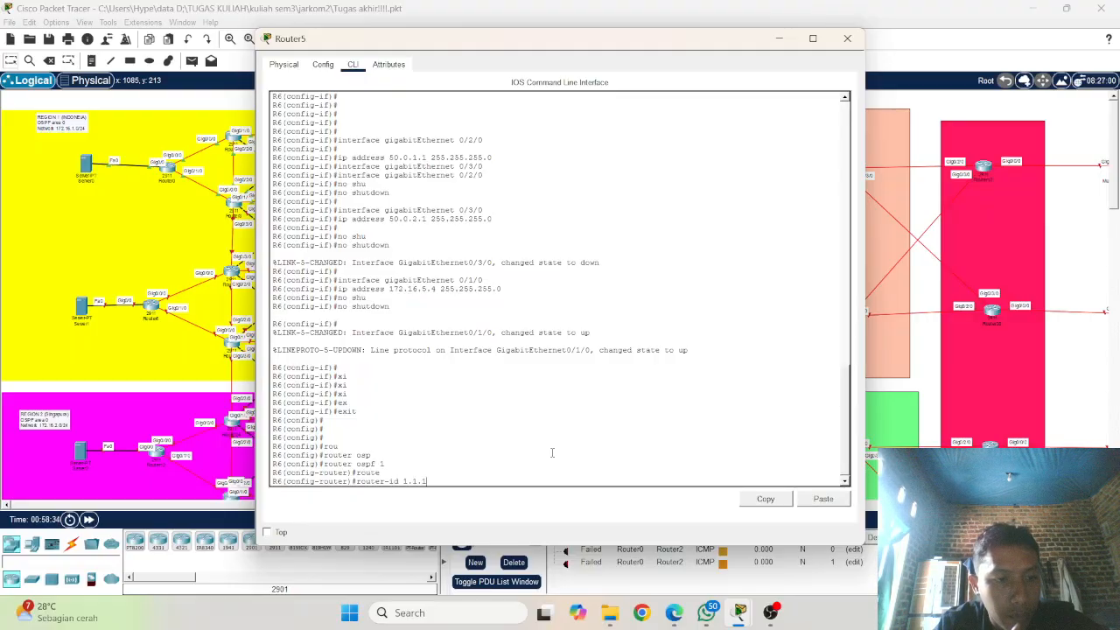
text(.)
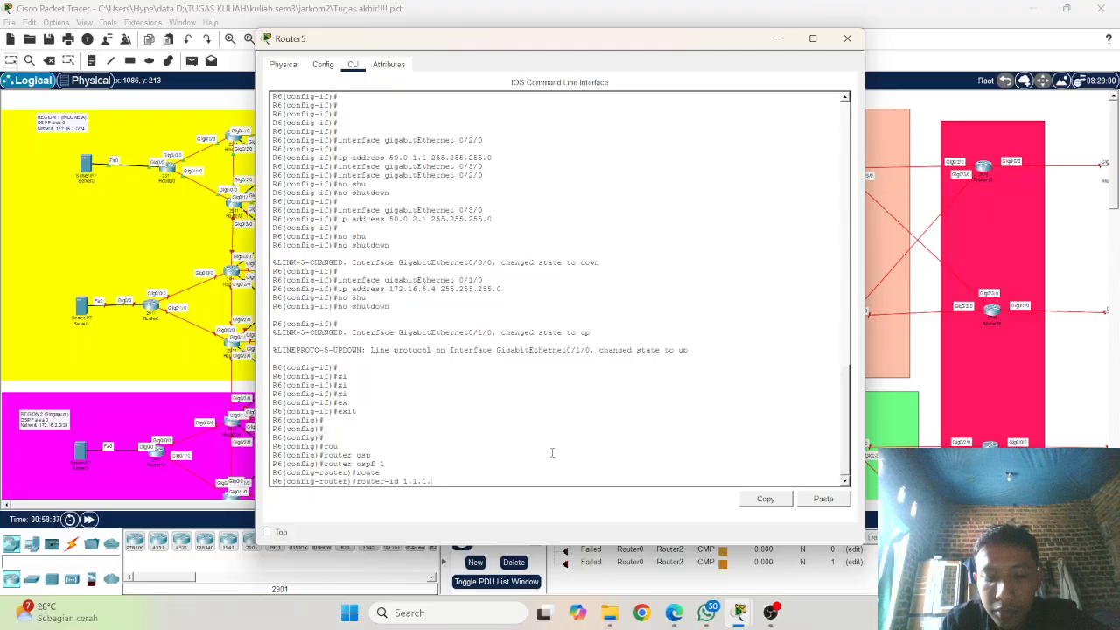
text(6)
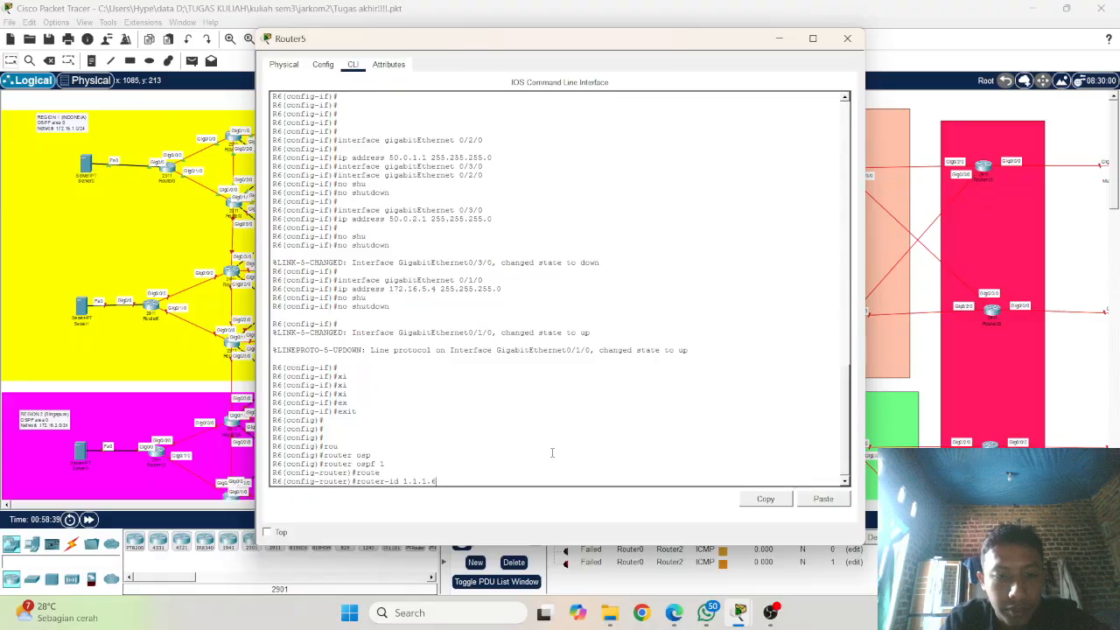
key(Return)
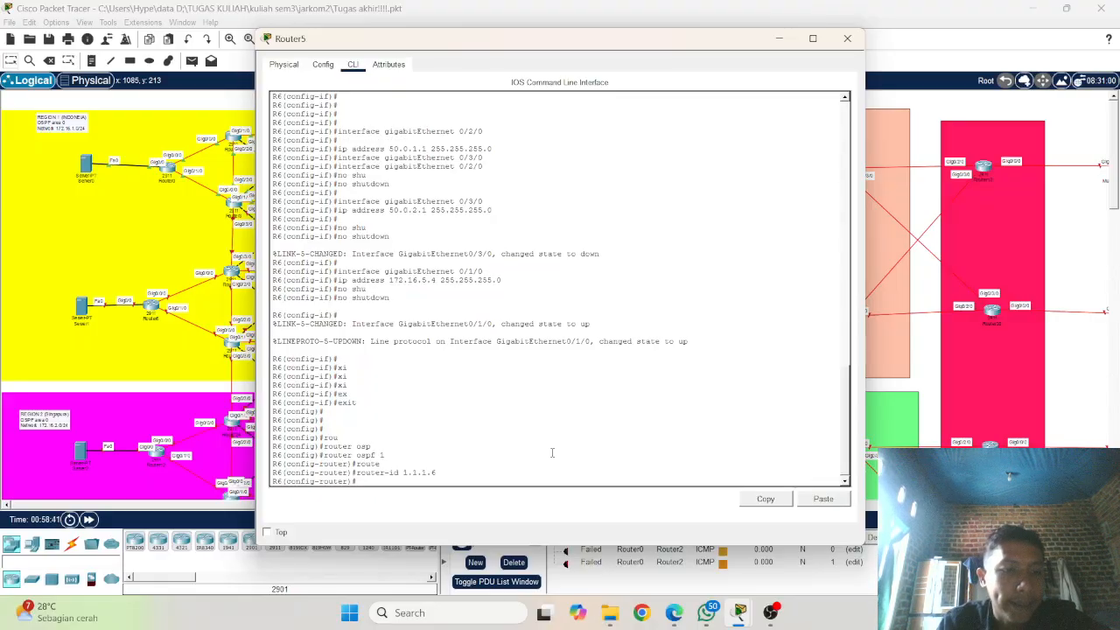
Step: Turn on OSPF neighbour change logging on R6 with log-adjacency-changes
text(log)
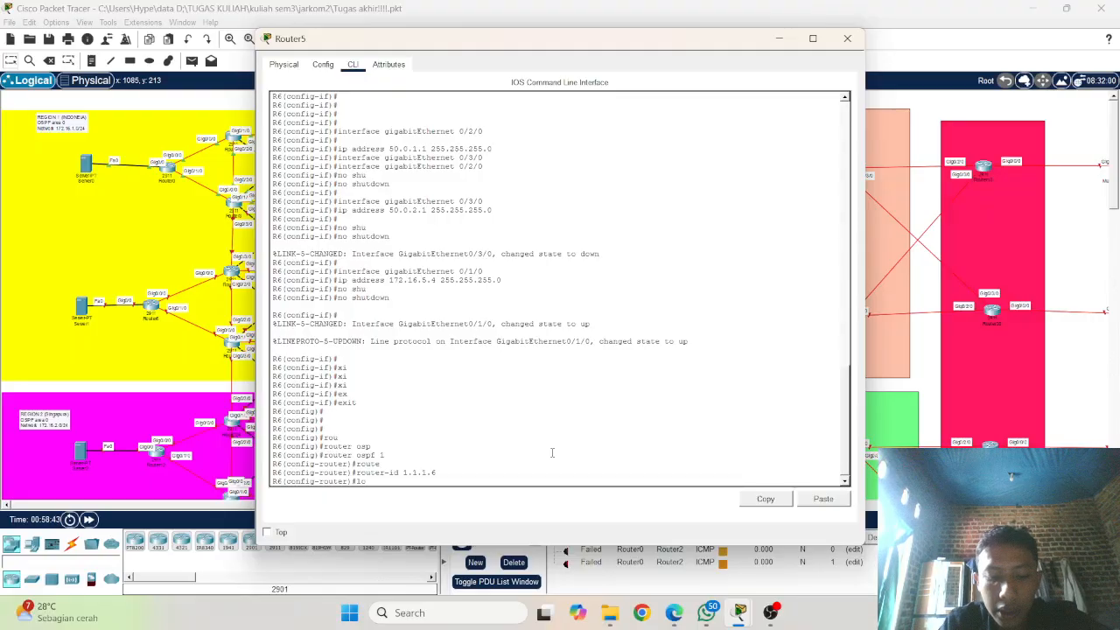
key(Tab)
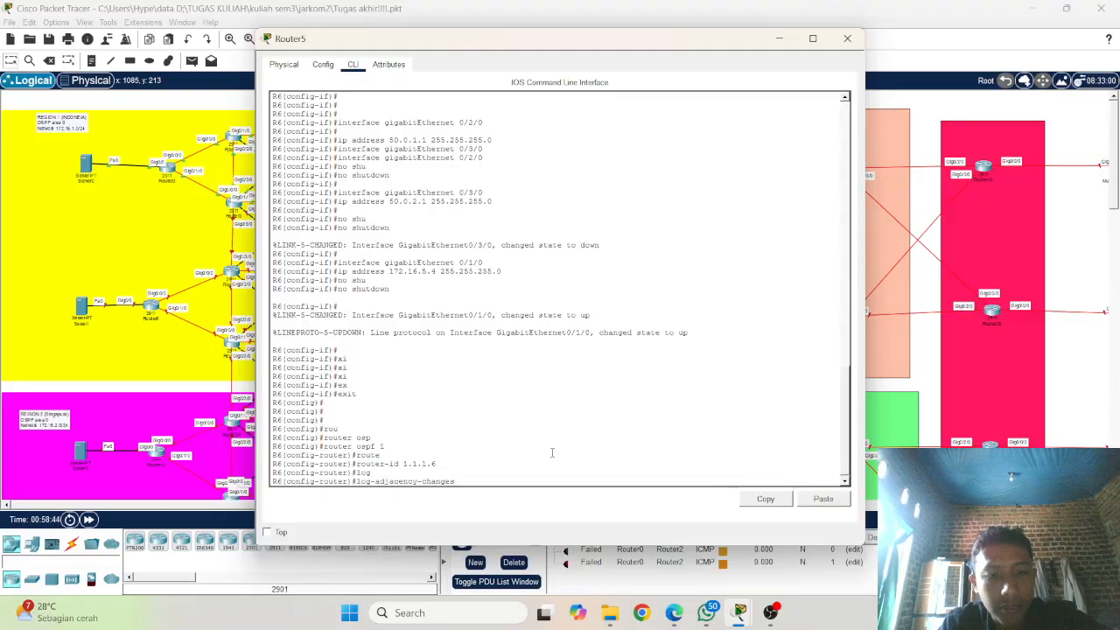
key(Return)
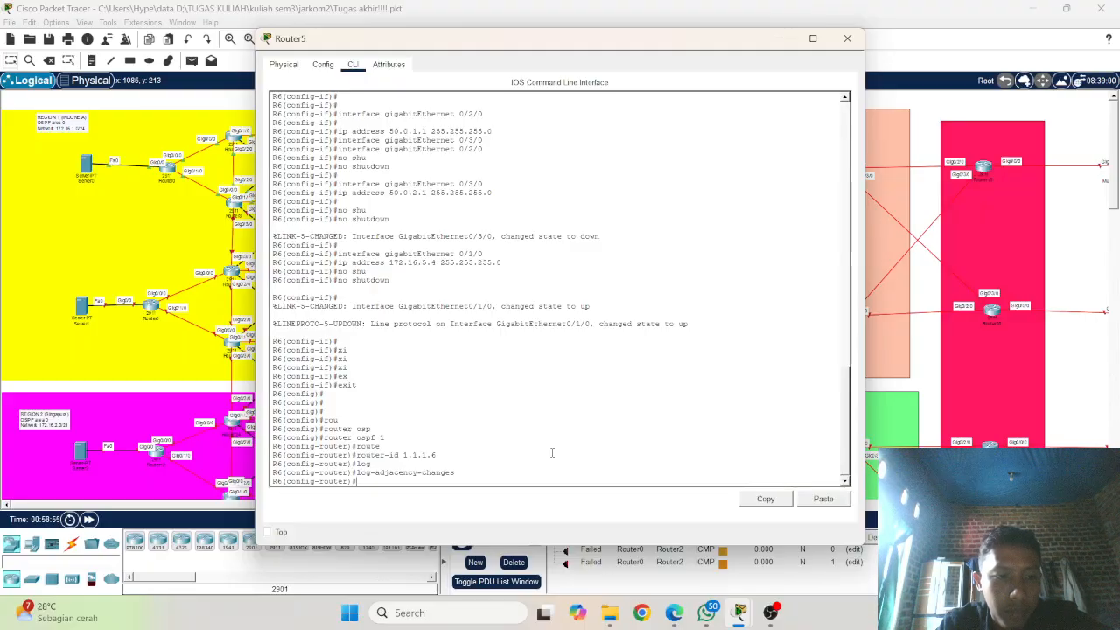
Step: Advertise network 172.16.4.0 with mask 255.255.255.0 in area 0 of OSPF process 1 on R6
text(et)
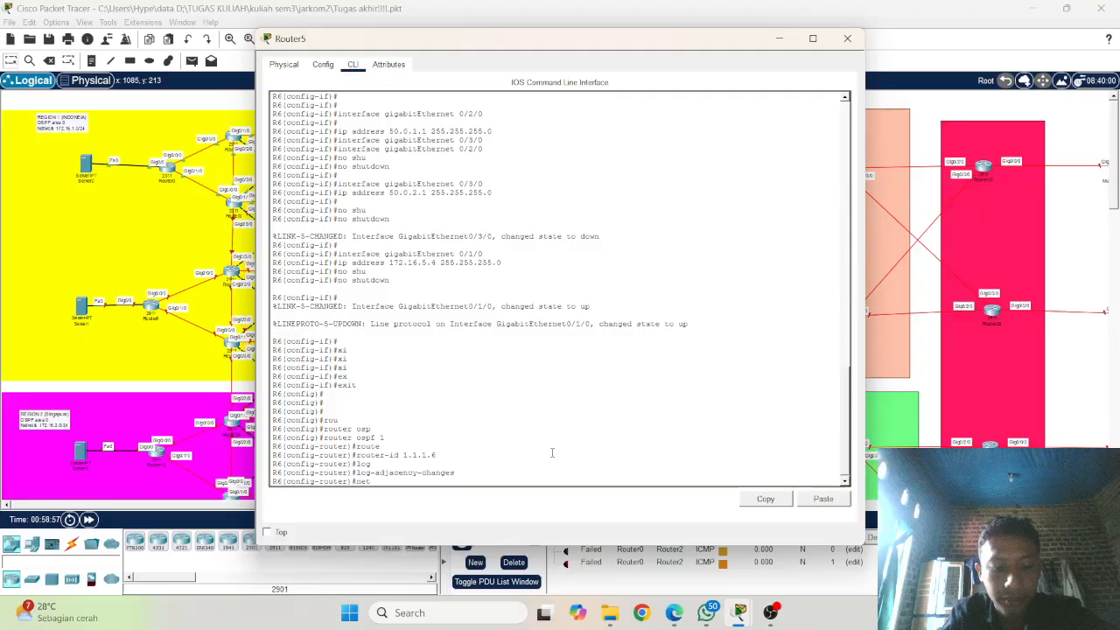
text(wo)
key(Tab)
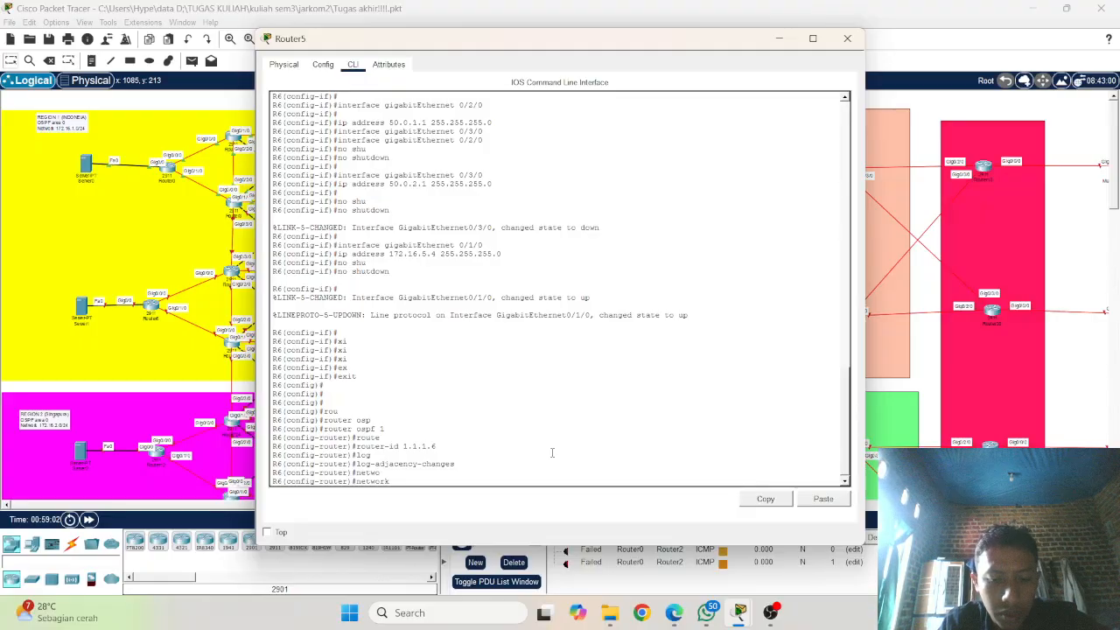
text(17)
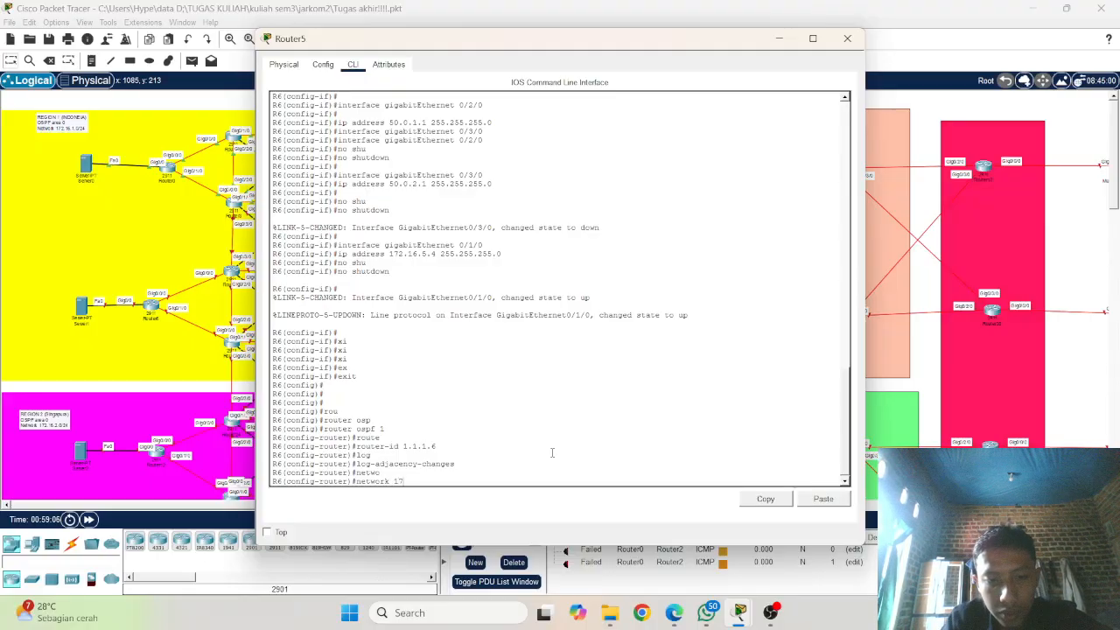
text(2.)
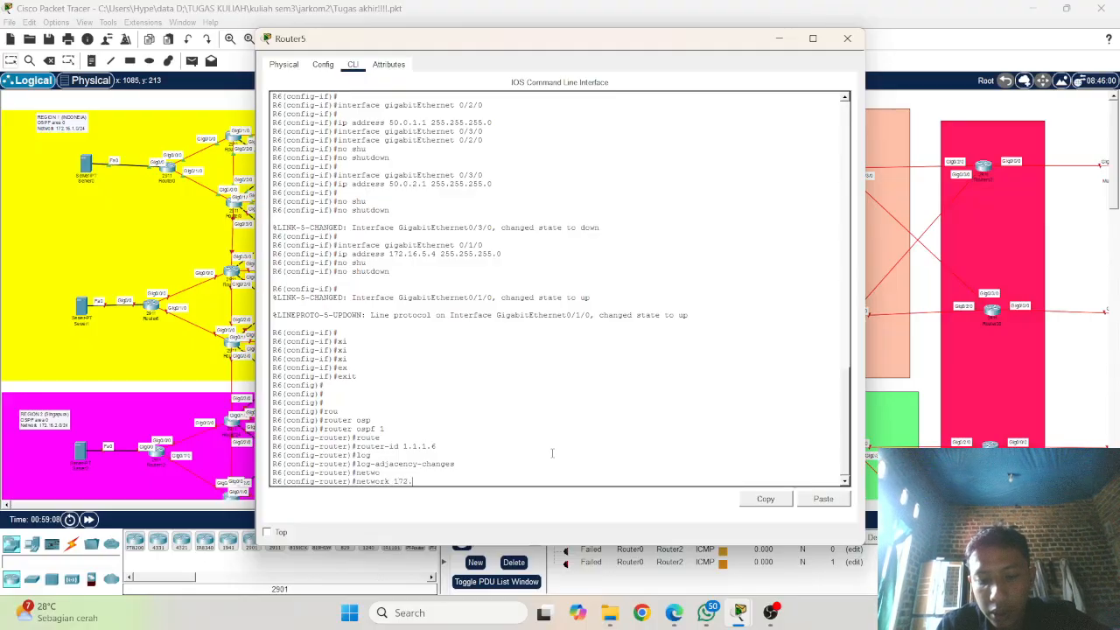
text(1)
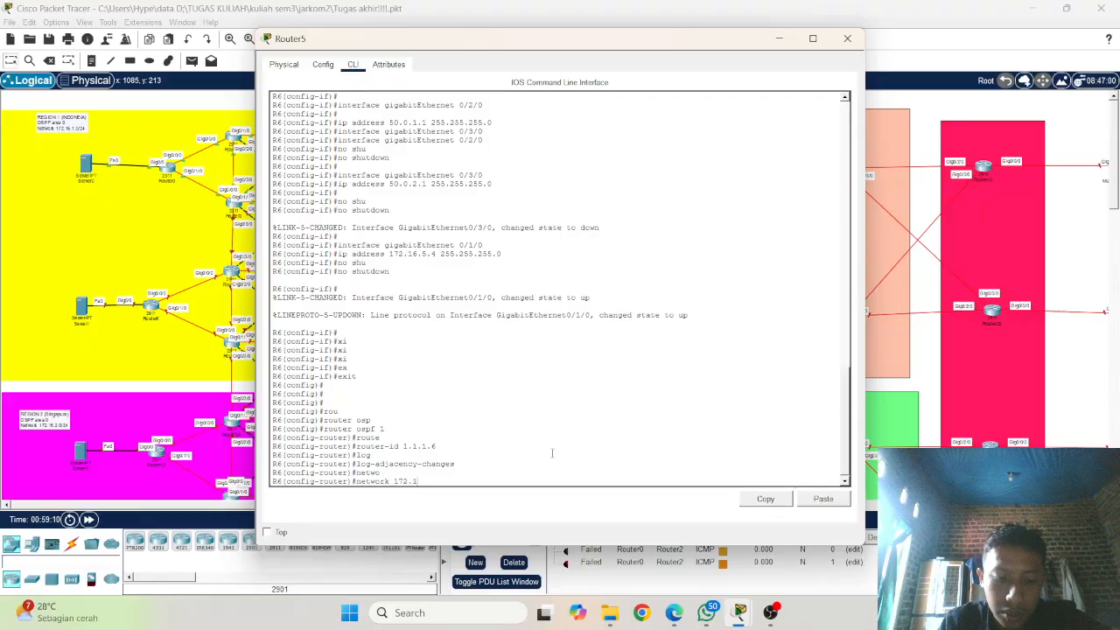
text(6.)
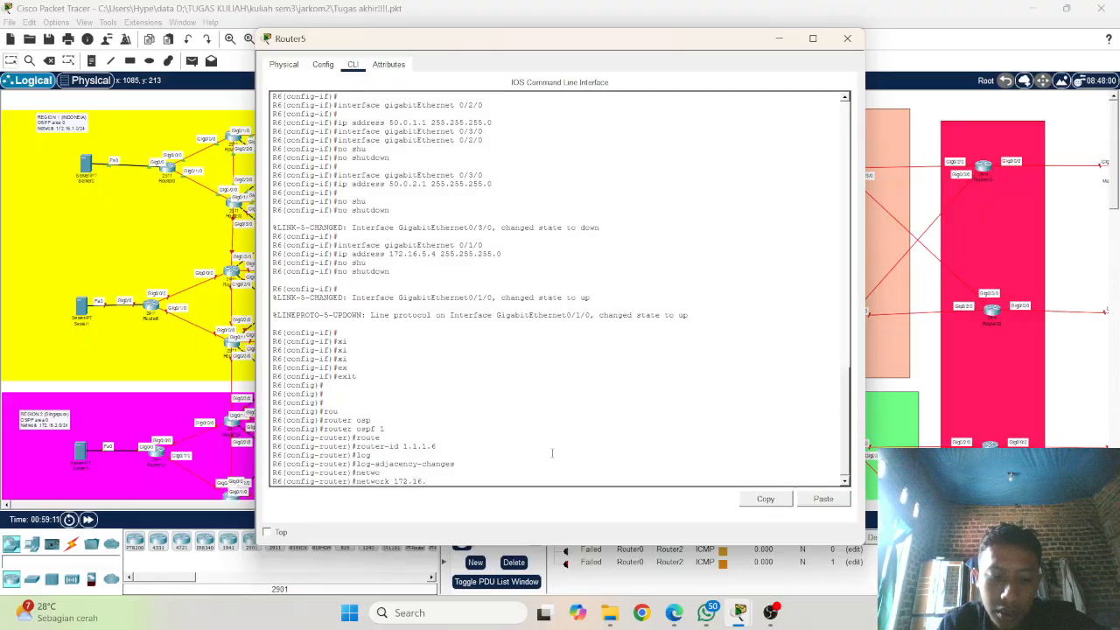
text(6.)
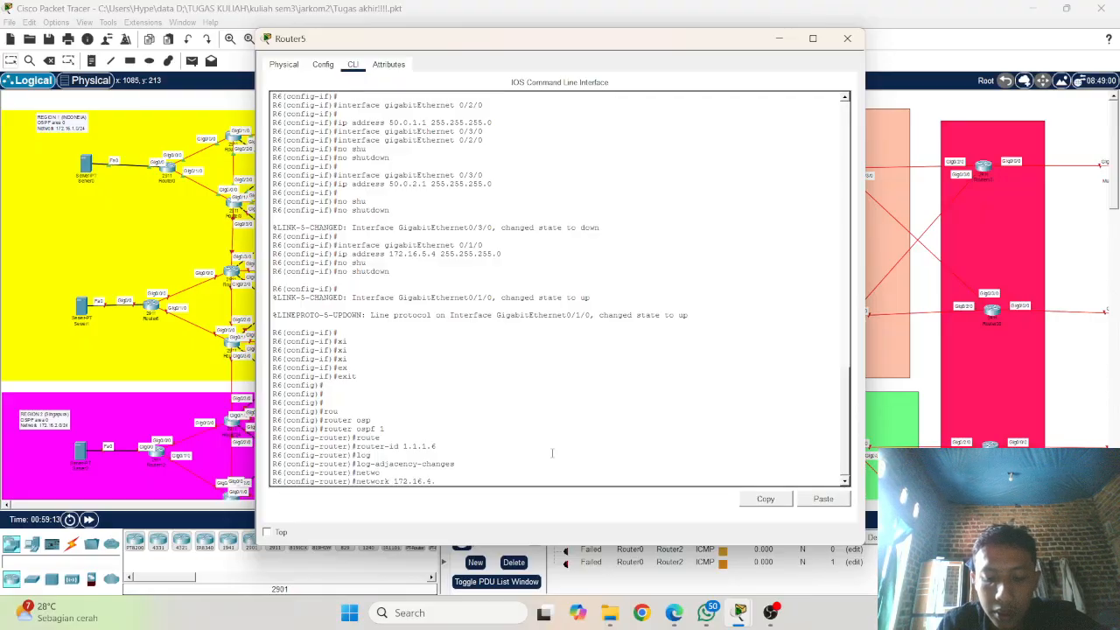
text(0 2)
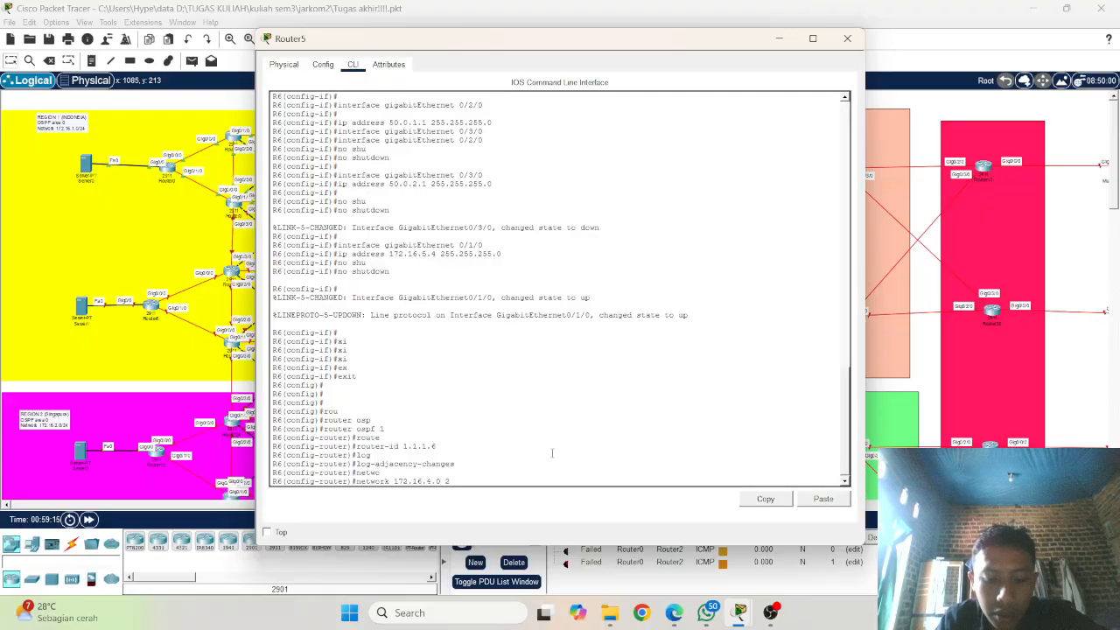
text(55)
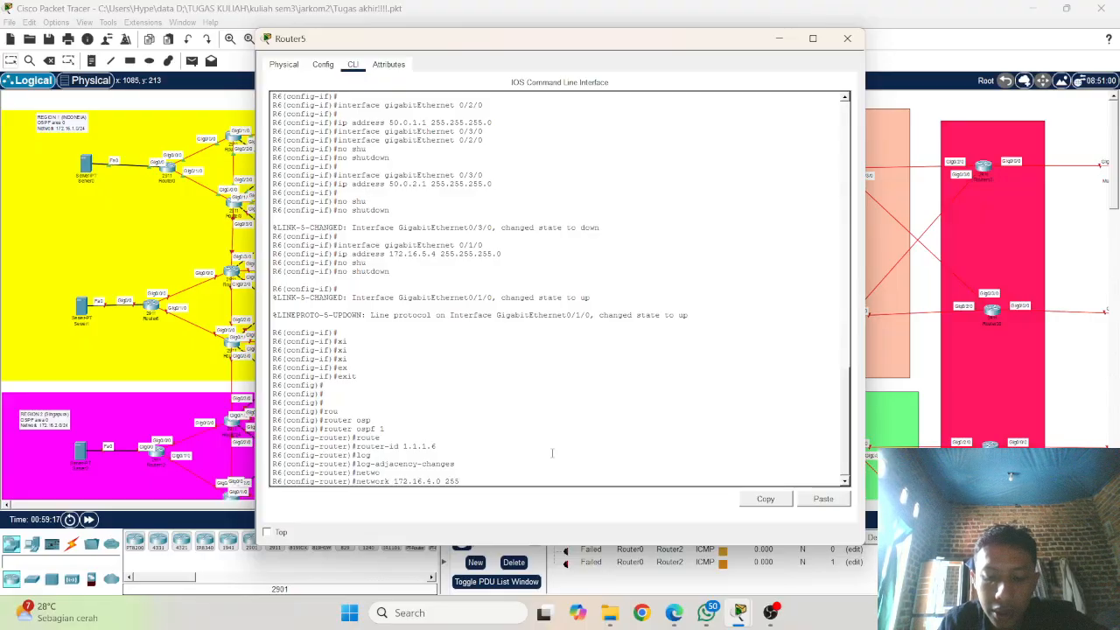
text(.255.2)
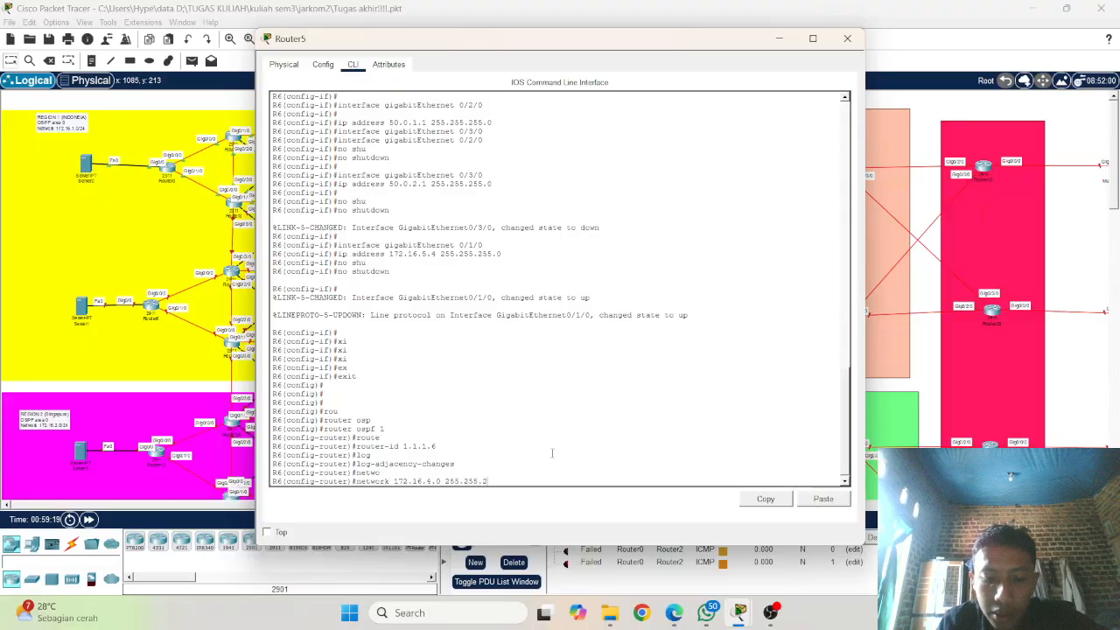
text(55.0 a)
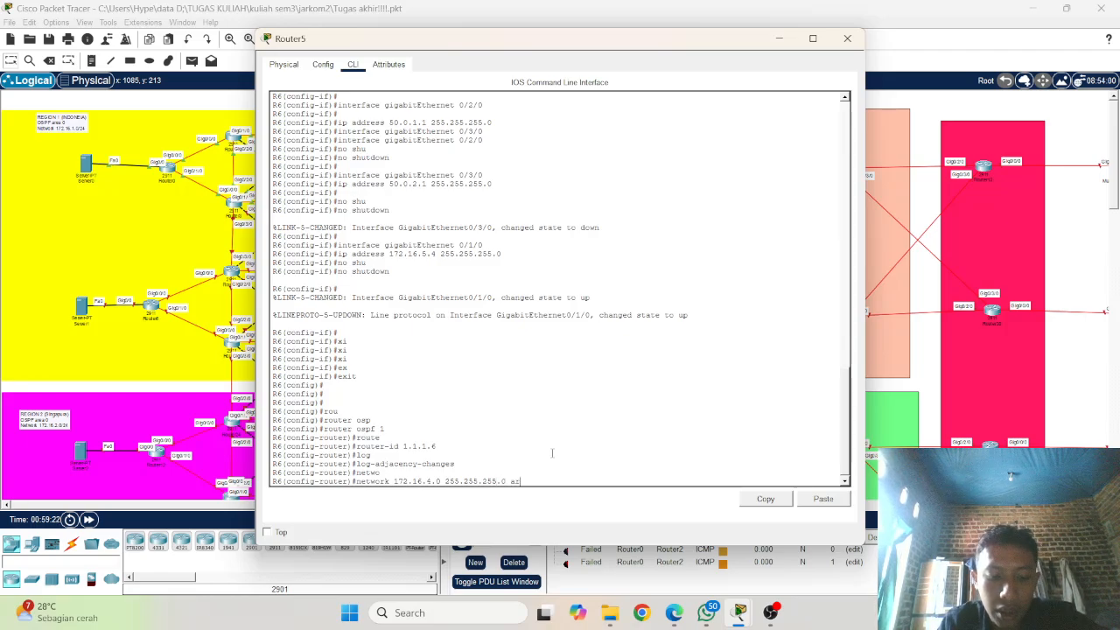
text(re)
key(BackSpace)
key(BackSpace)
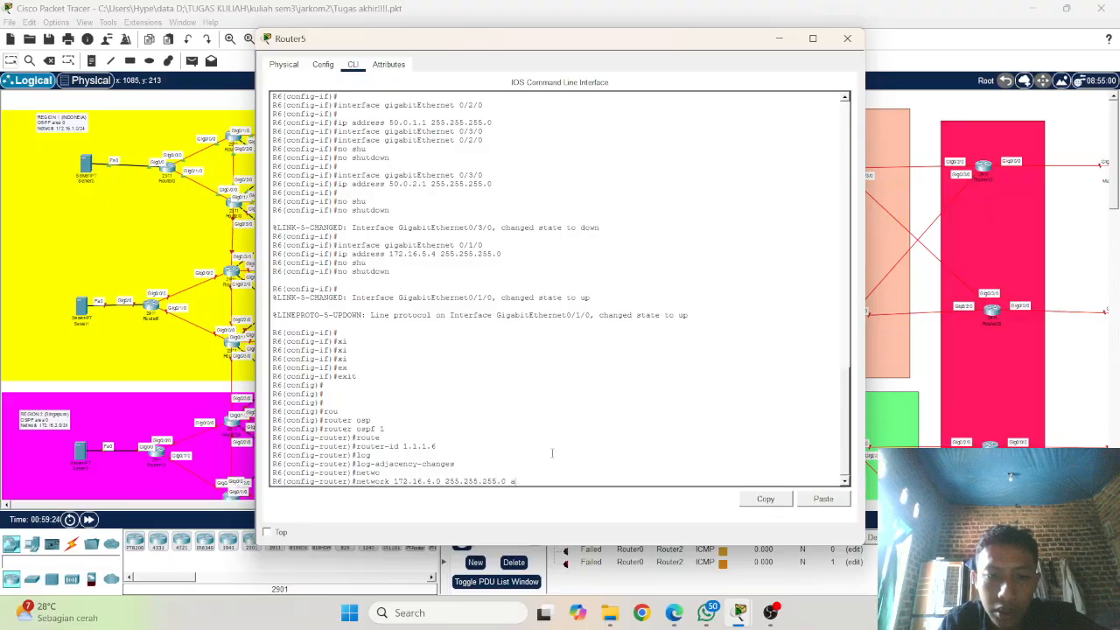
text(are)
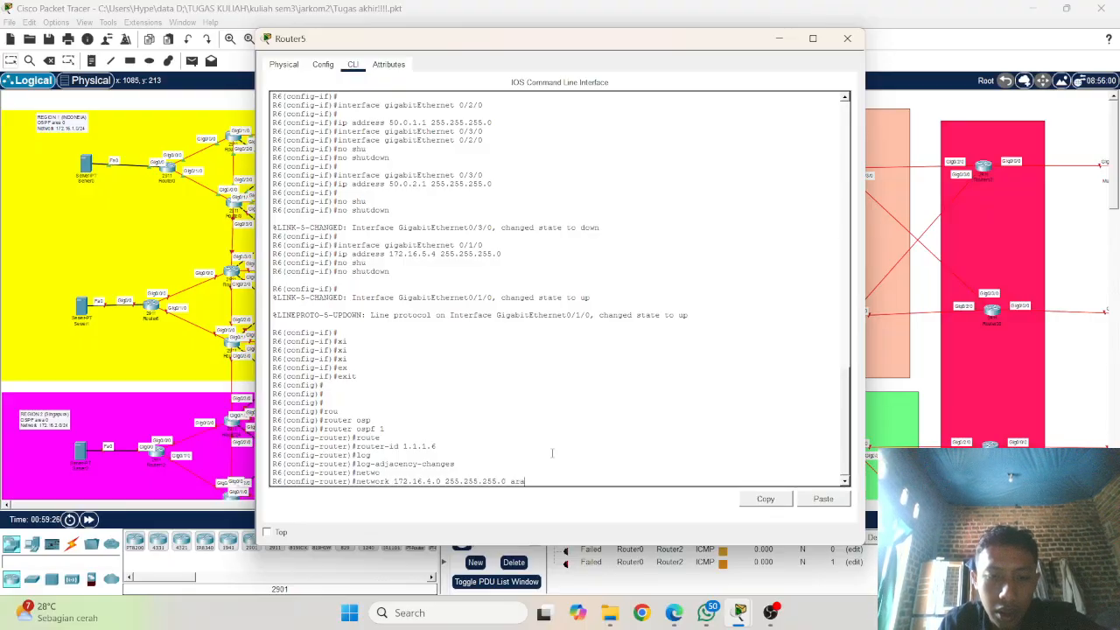
key(BackSpace)
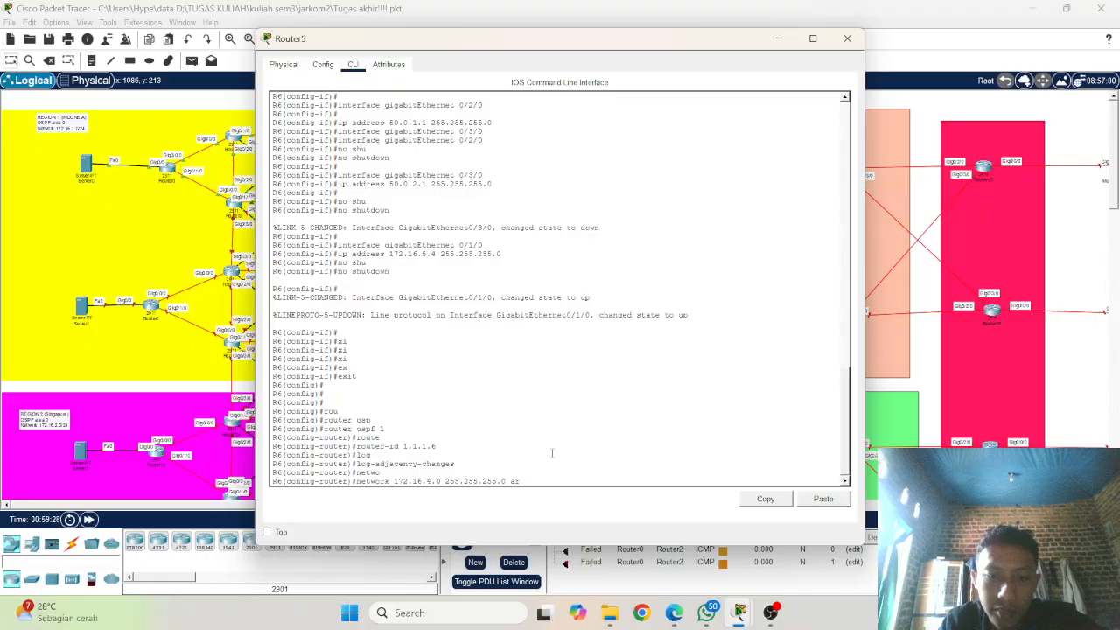
key(Tab)
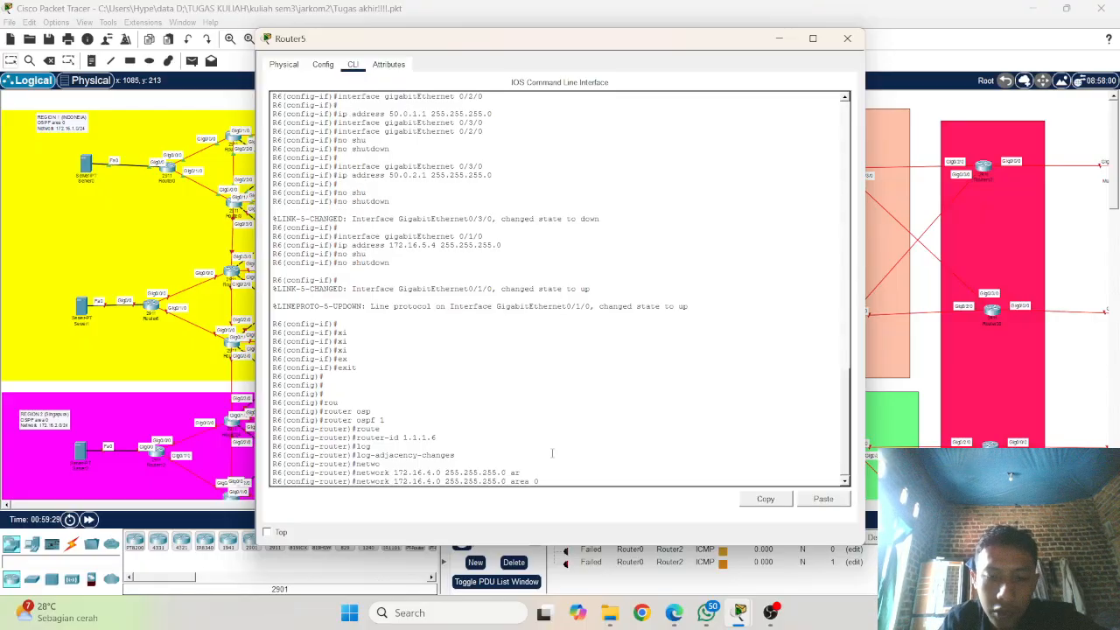
text(0)
key(Return)
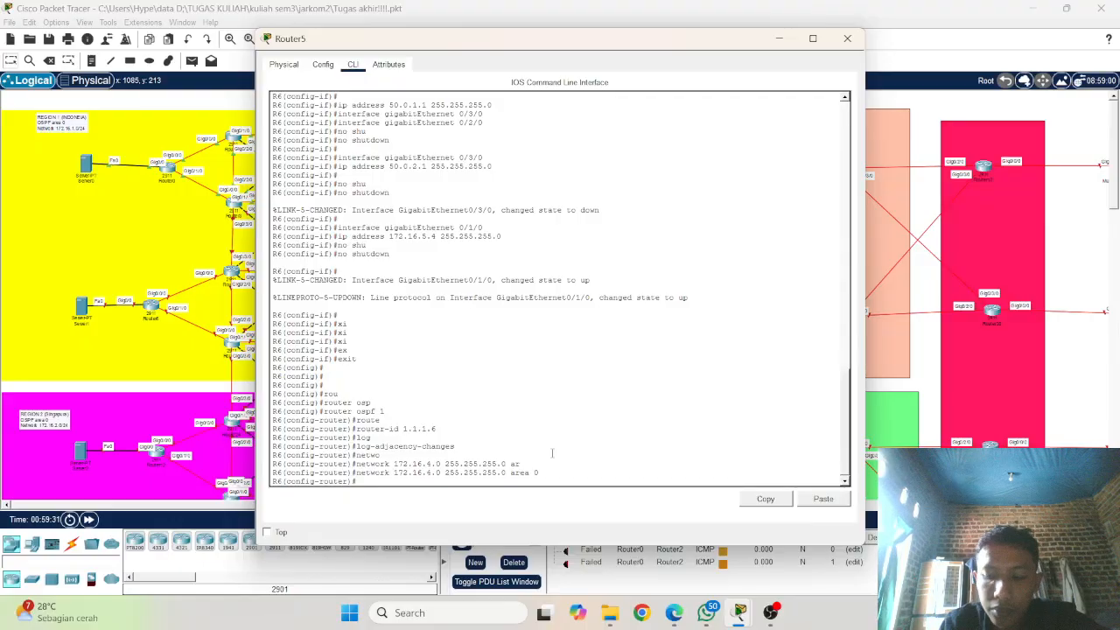
Step: Advertise network 172.16.5.0 with mask 255.255.255.0 in OSPF area 0 on R6, reusing the previous network command
key(Up)
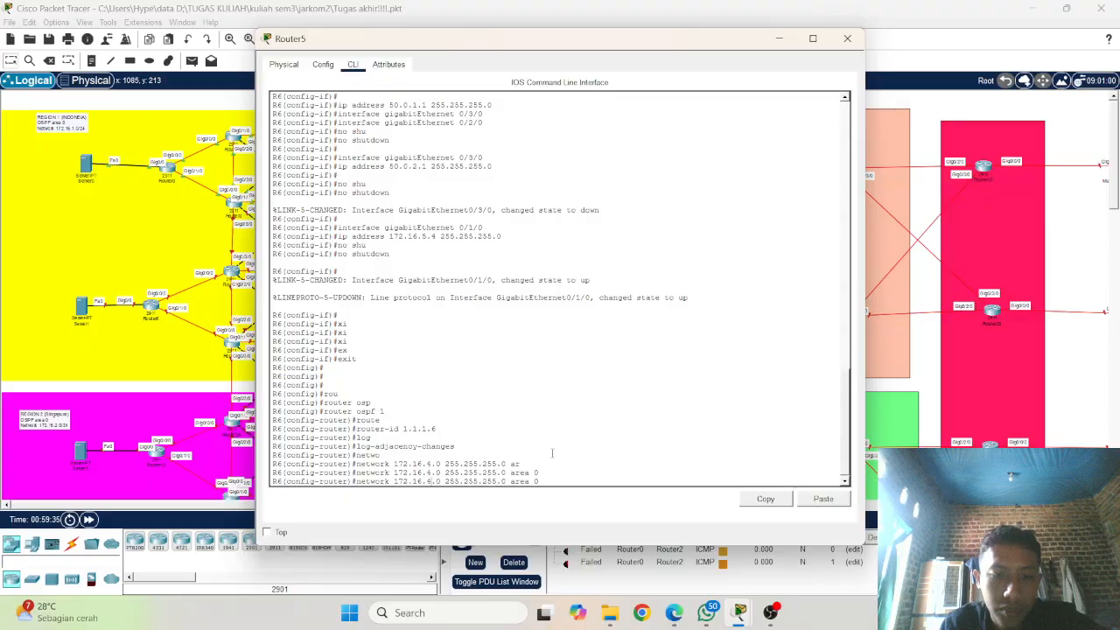
key(BackSpace)
text(5)
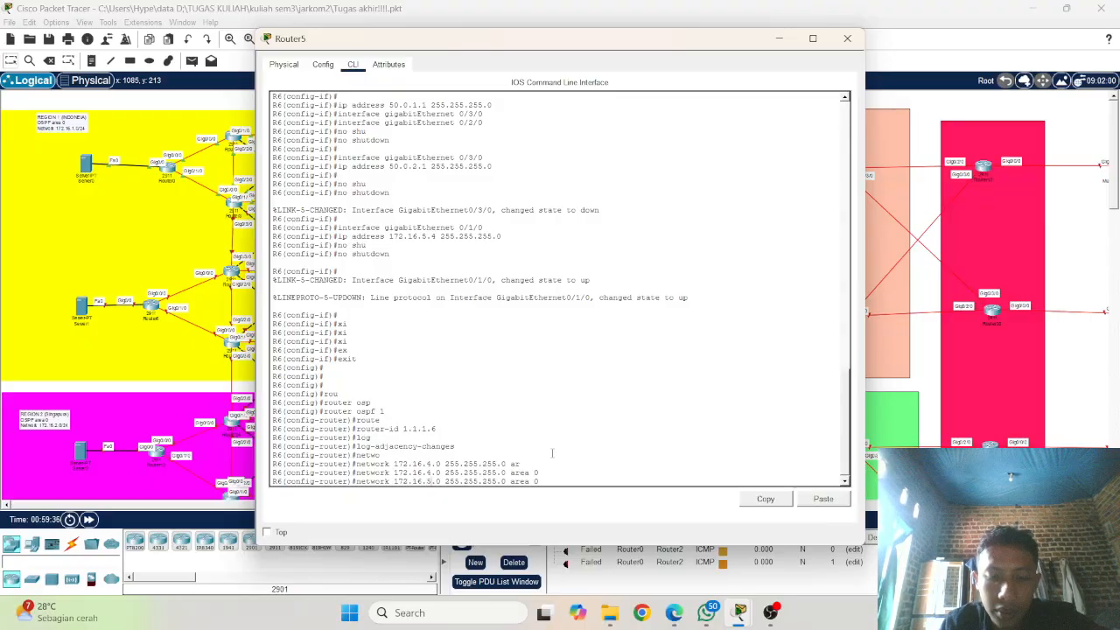
key(Return)
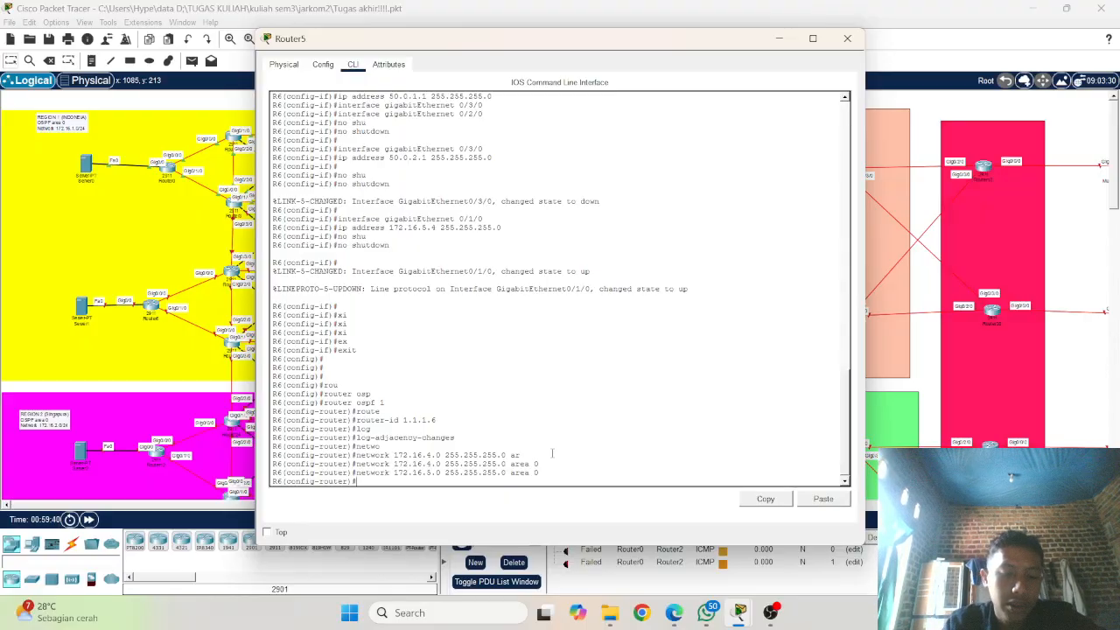
Step: Redistribute BGP 11111 into OSPF process 1 on R6 with metric-type 1 and the subnets option
text(re)
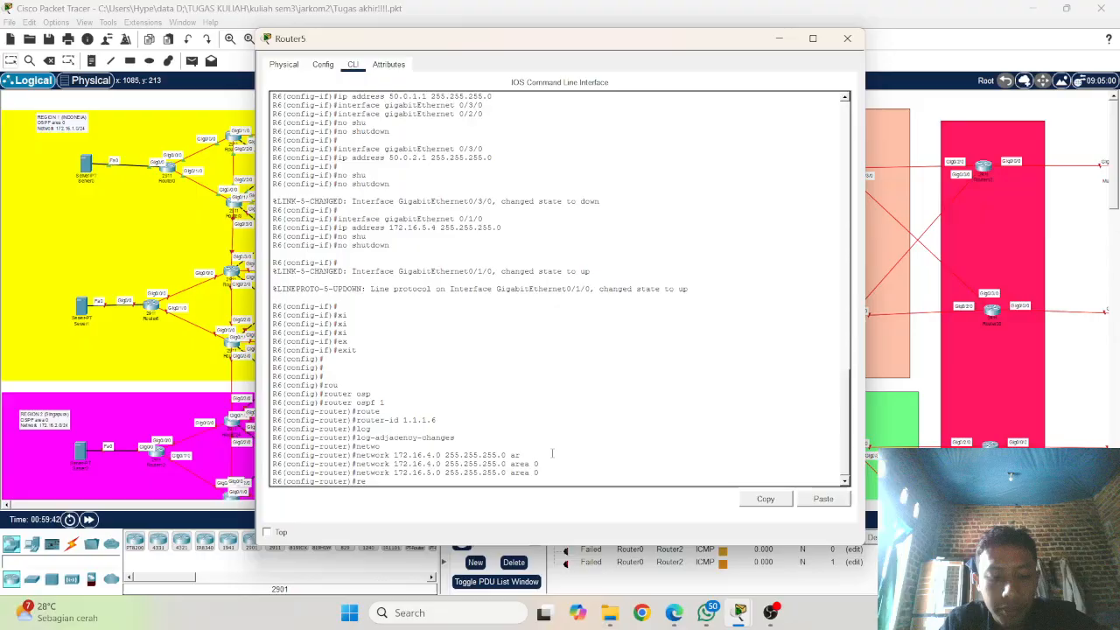
text(de)
key(Tab)
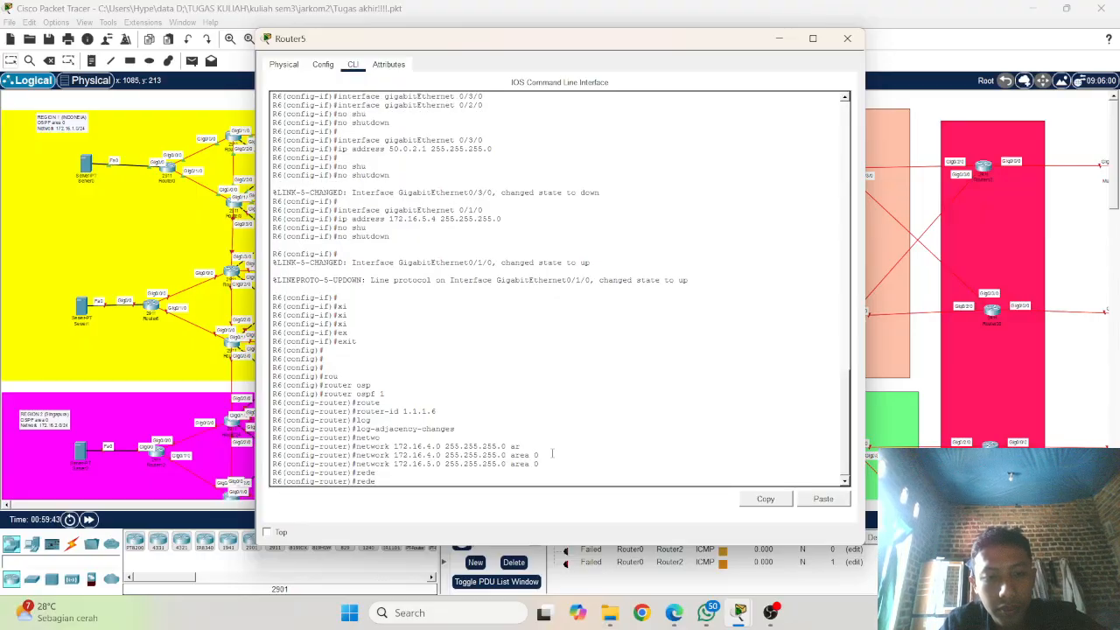
key(Tab)
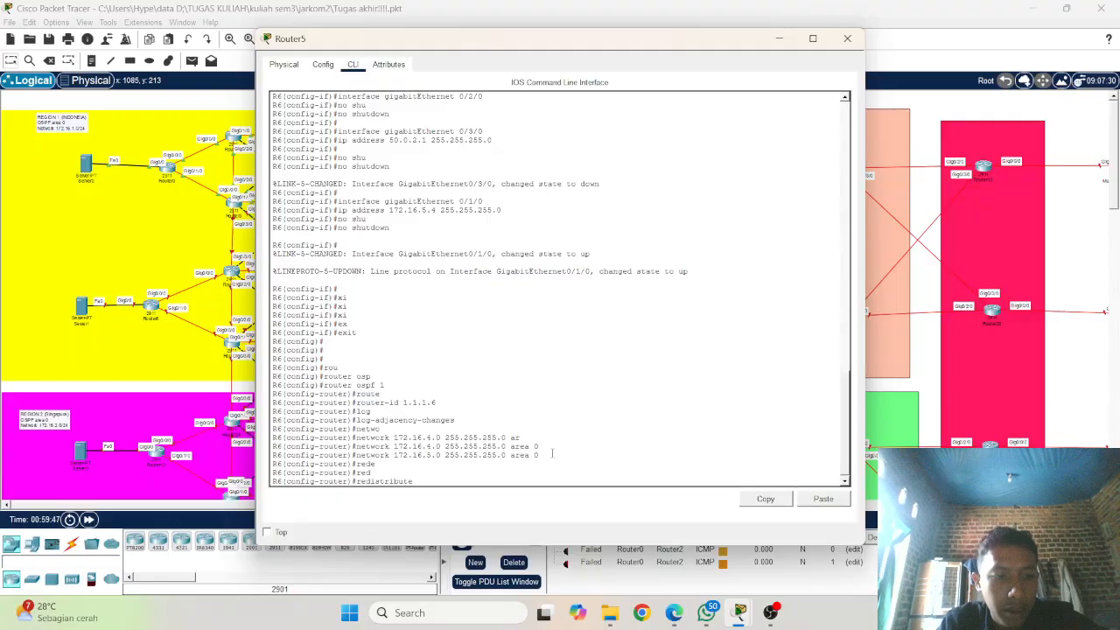
text(bg)
key(Tab)
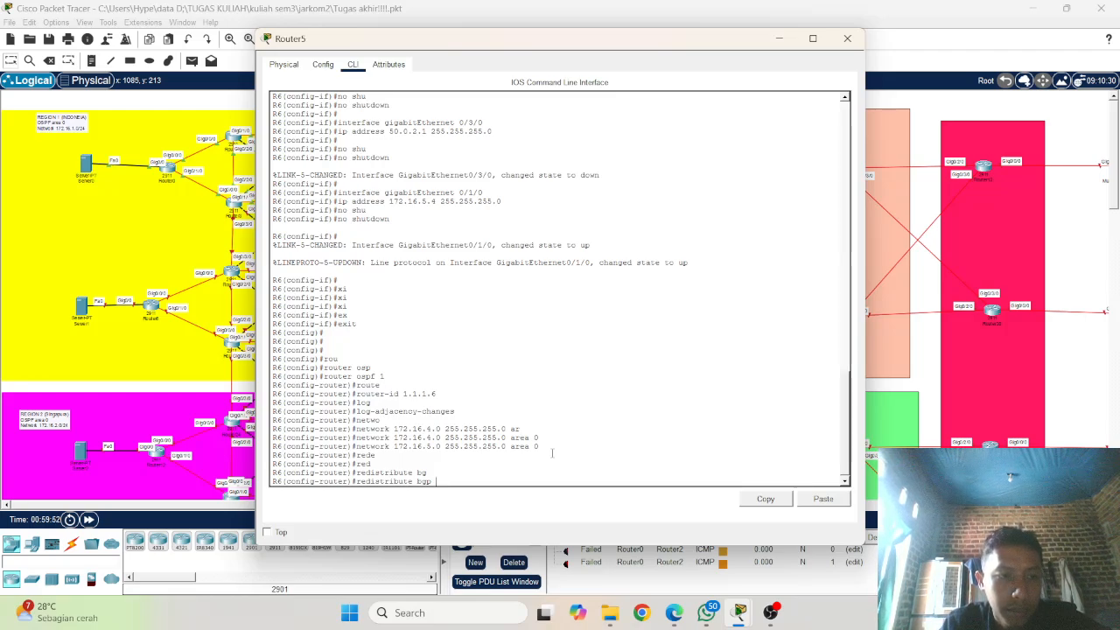
text(11111)
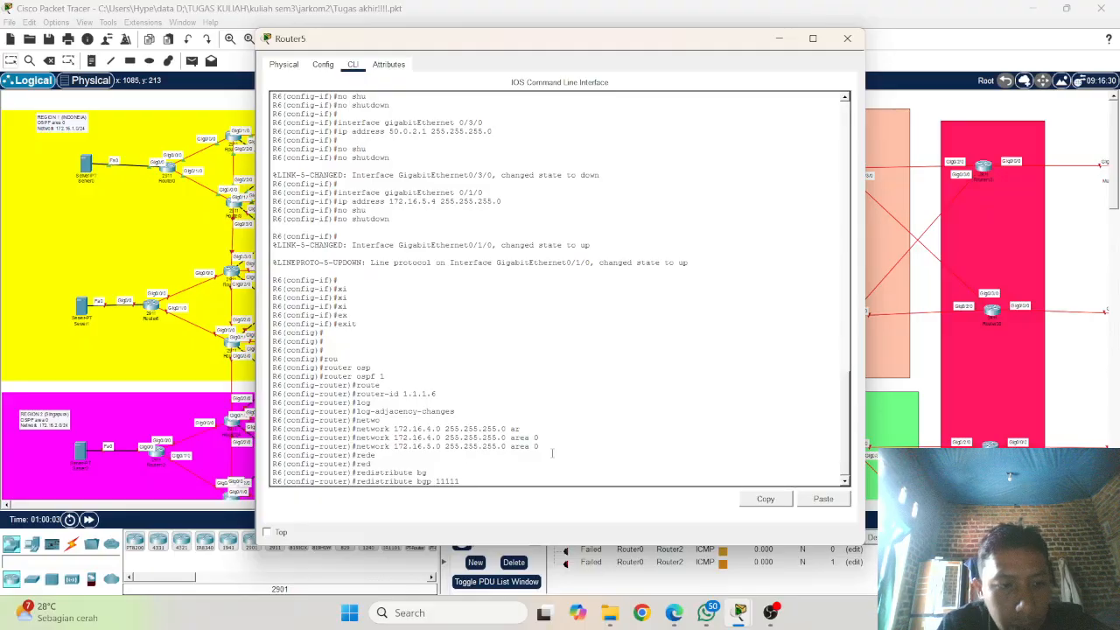
text(me)
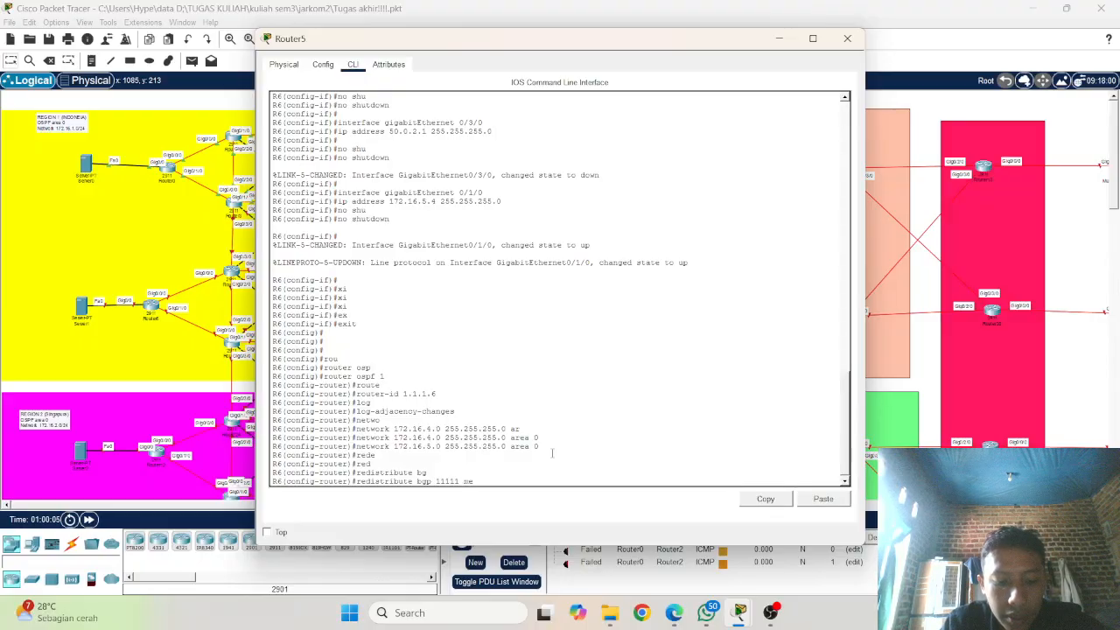
key(Tab)
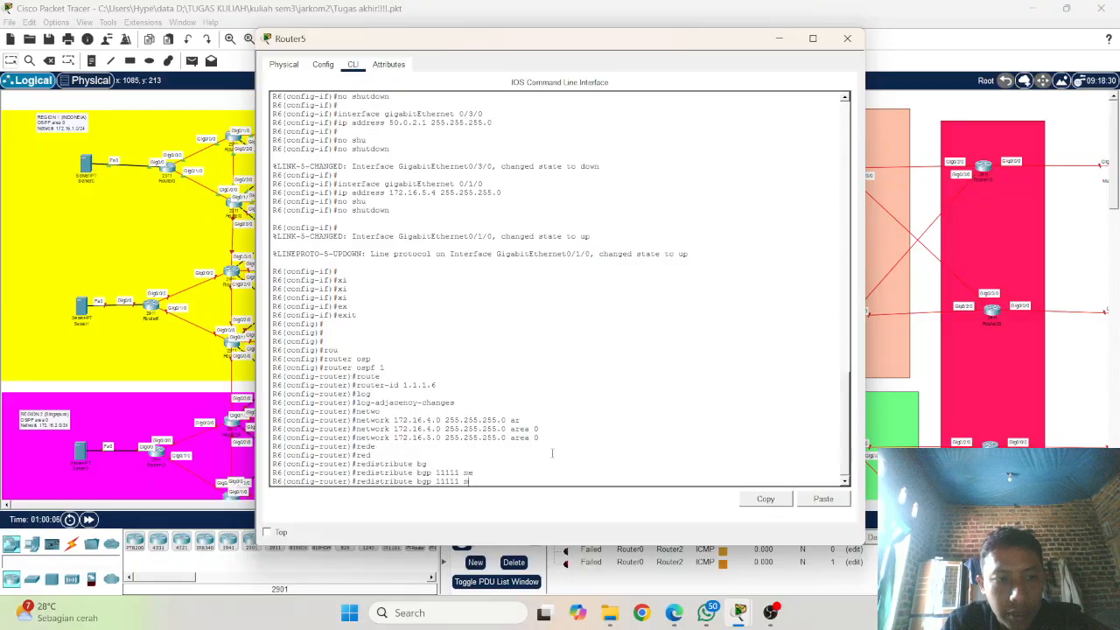
key(Tab)
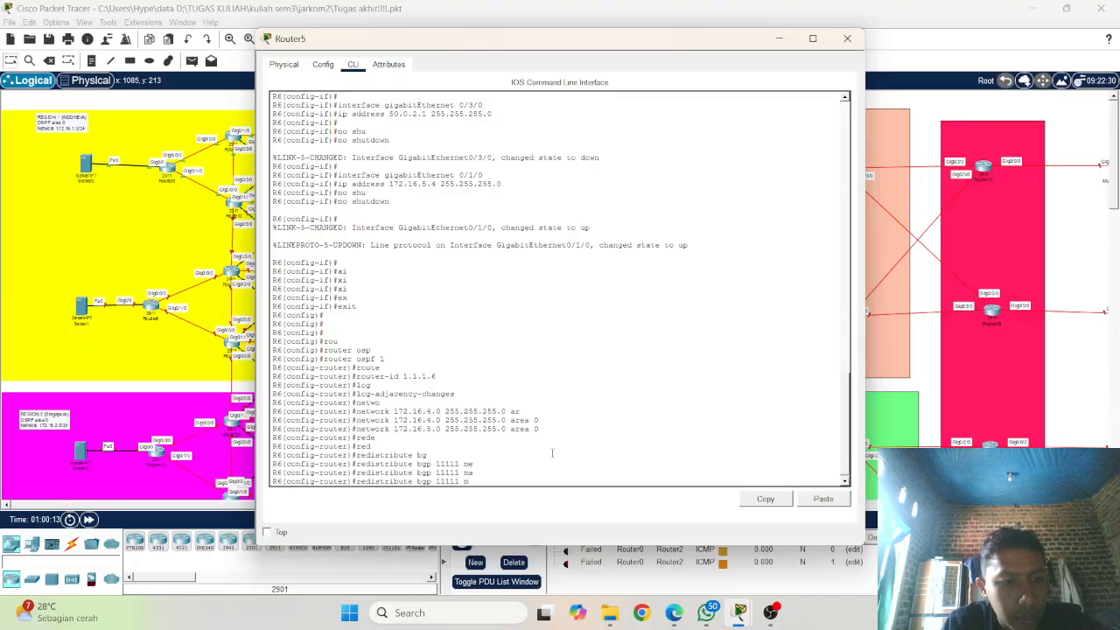
text(et)
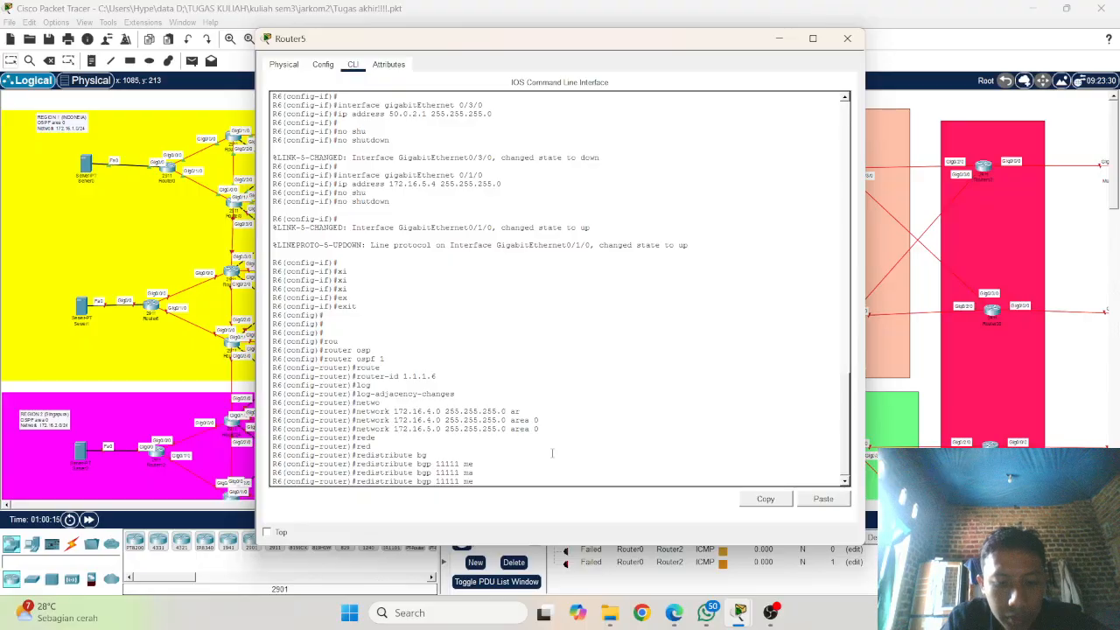
key(Tab)
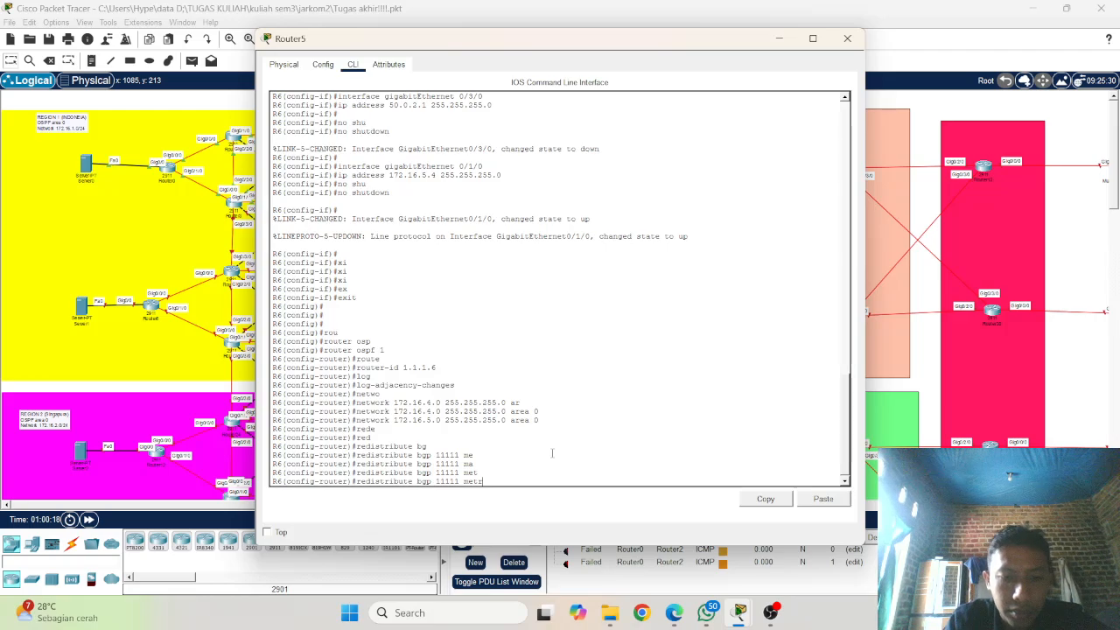
text(ri)
key(Tab)
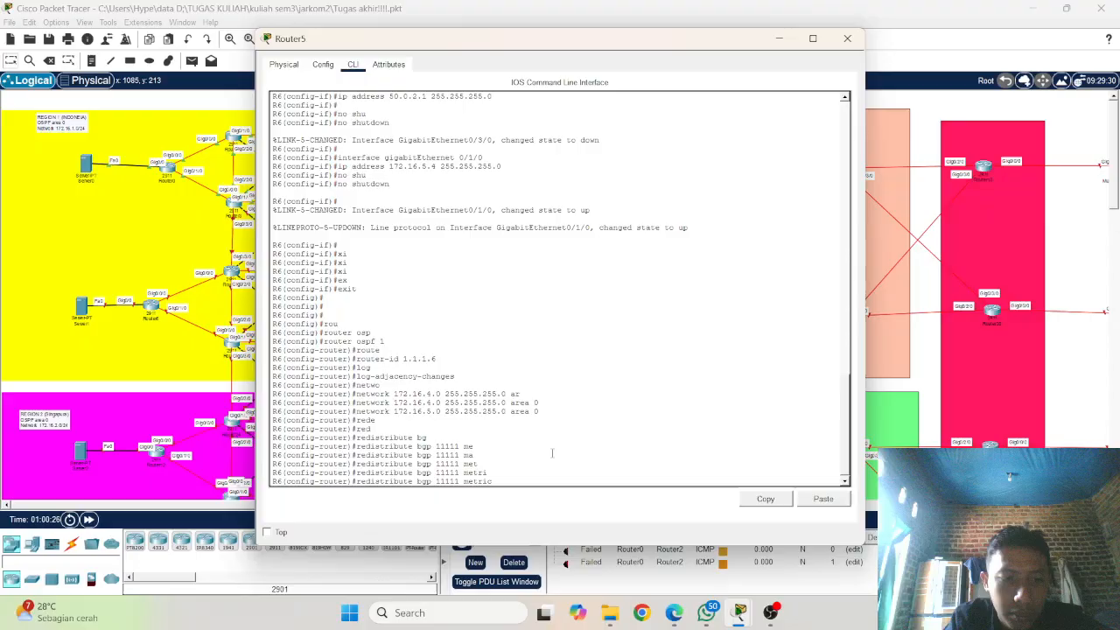
text(c)
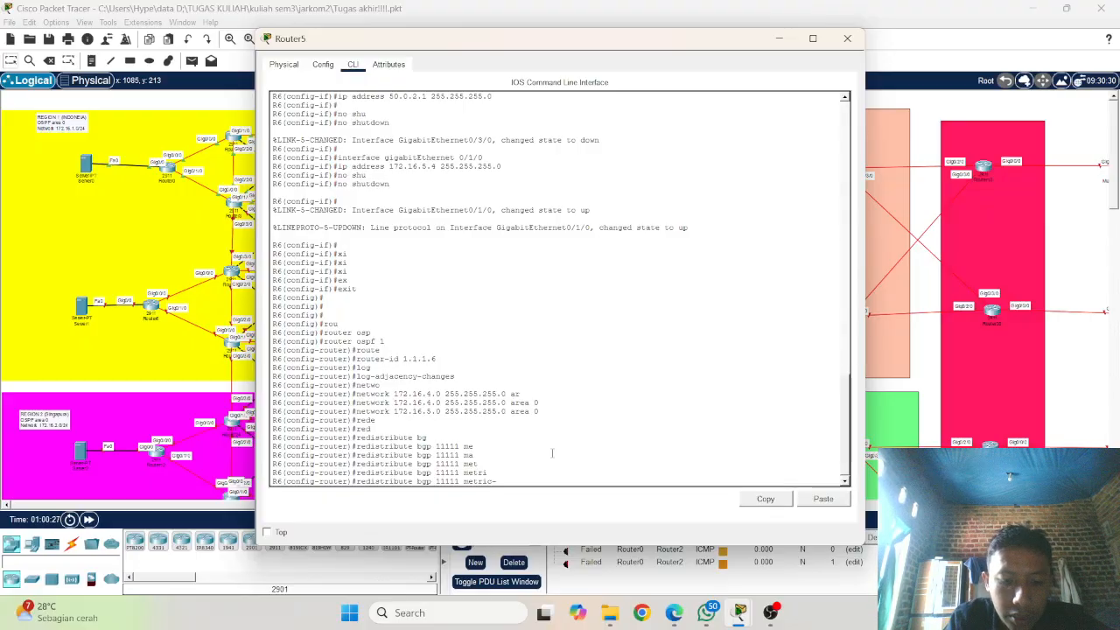
text(-t)
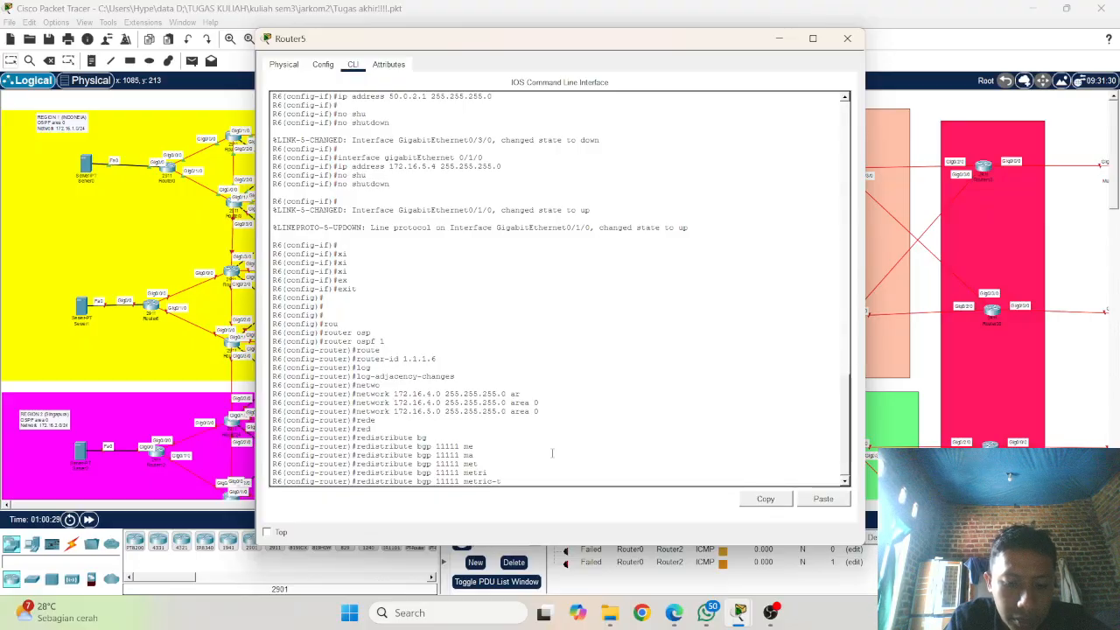
text(y)
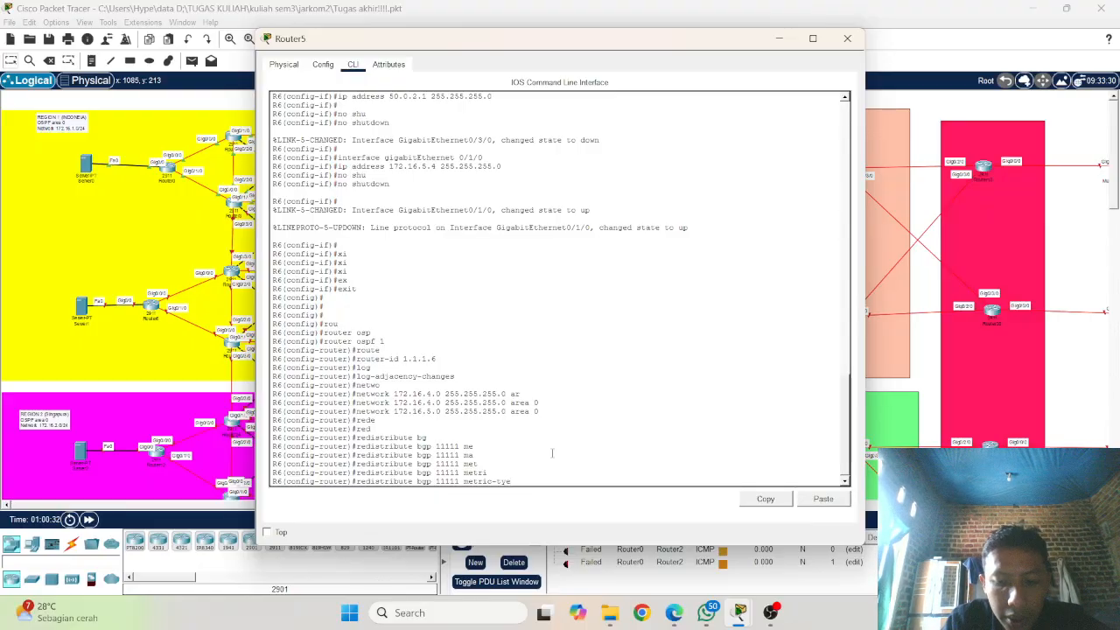
text(pe)
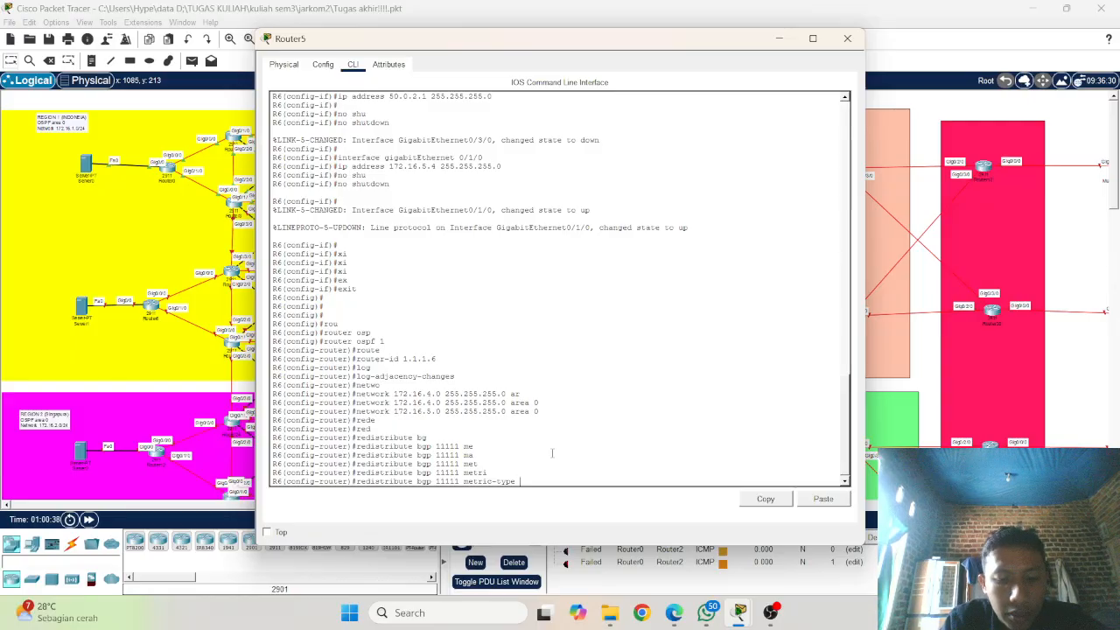
text( 11)
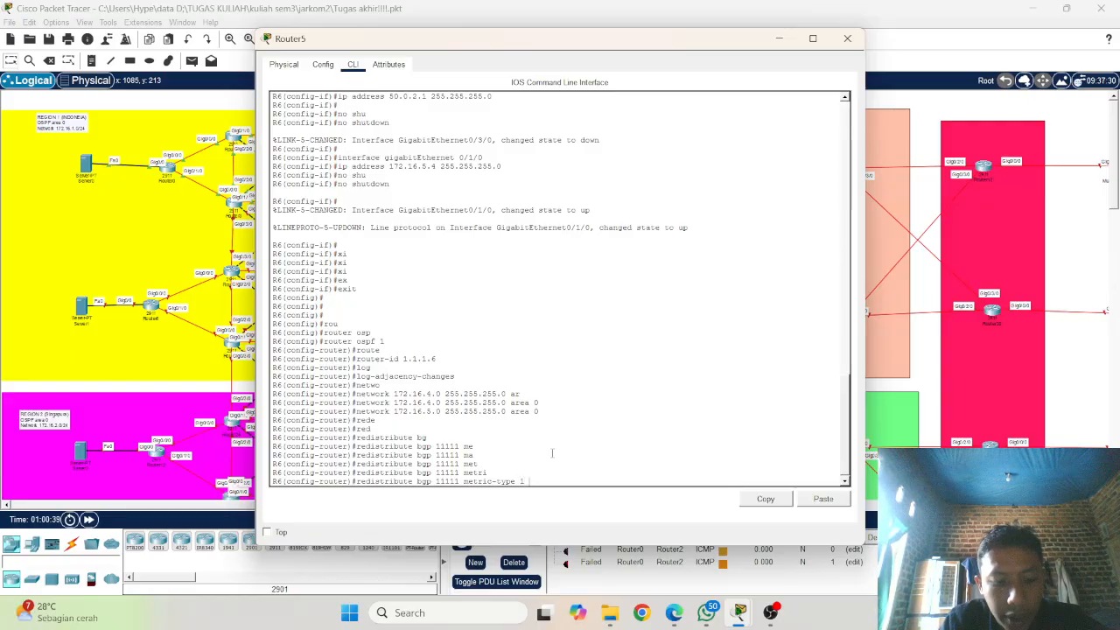
text( sub)
key(Tab)
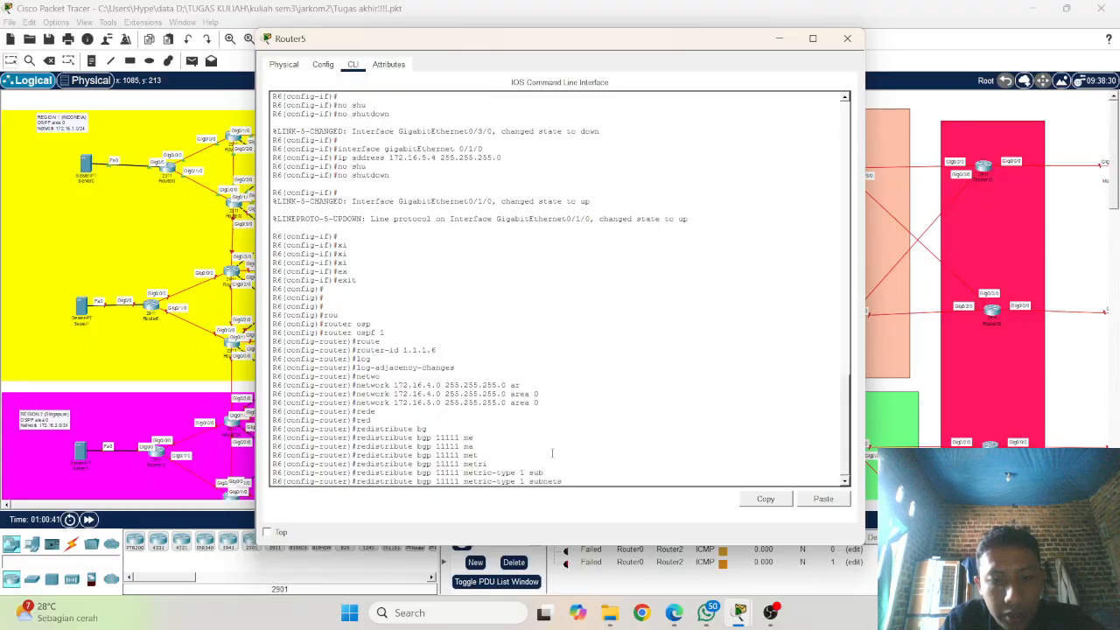
key(Return)
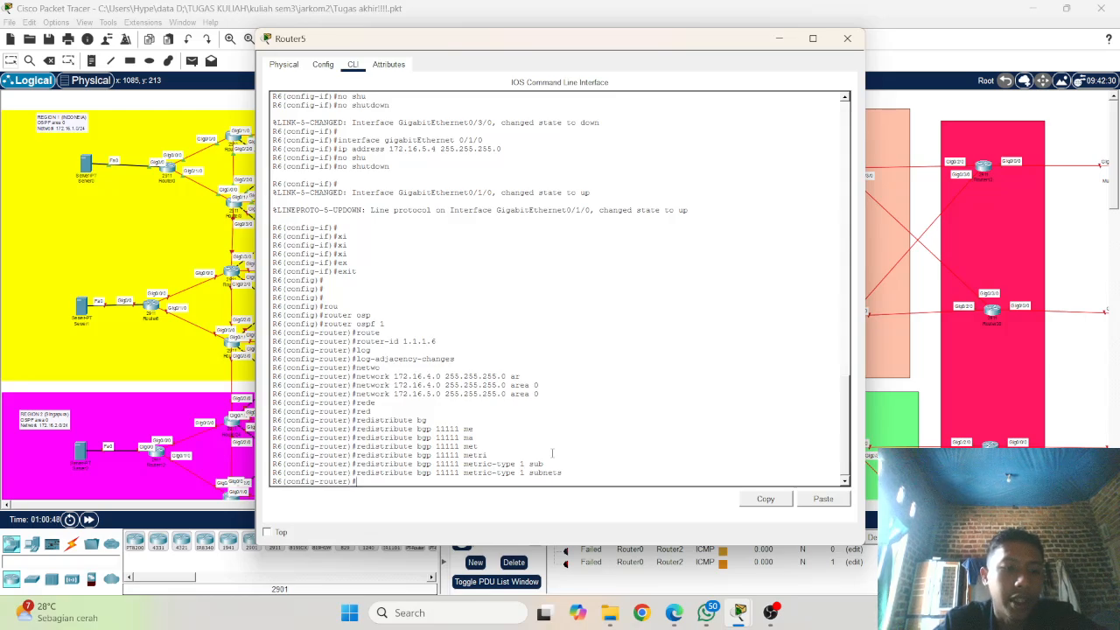
Step: Enter BGP router configuration on R6 for autonomous system 11111
text(rou)
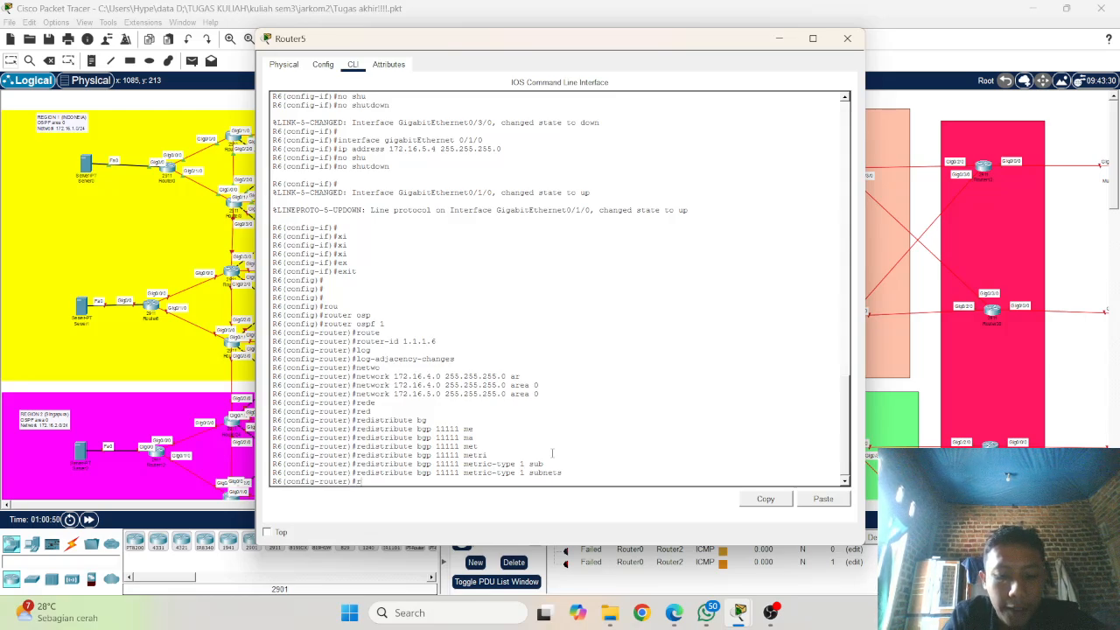
key(Tab)
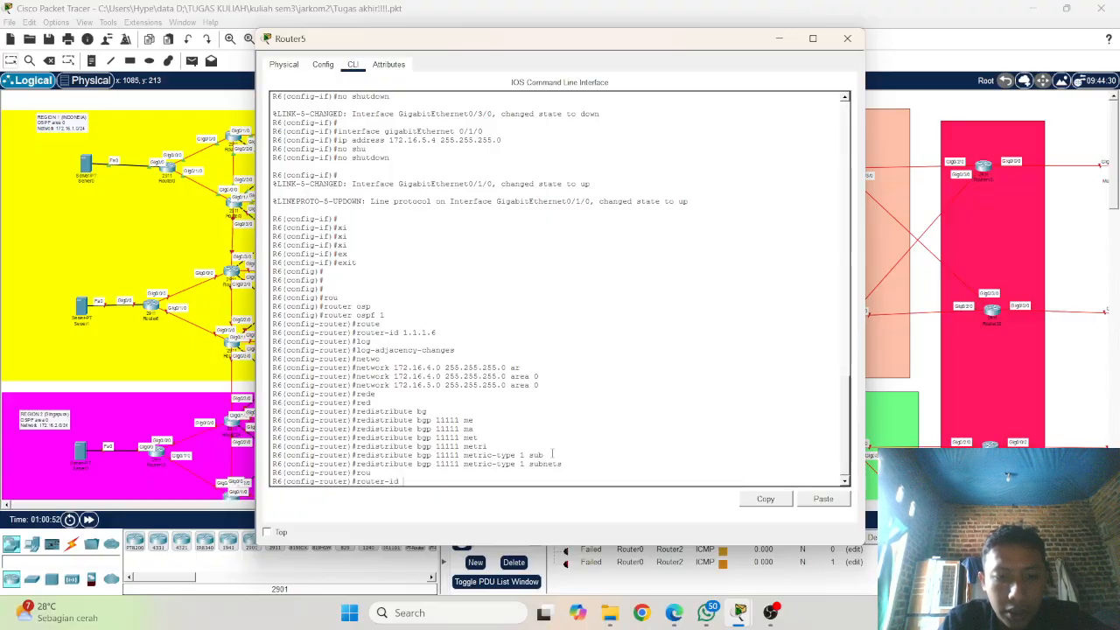
key(BackSpace)
key(BackSpace)
key(BackSpace)
key(BackSpace)
key(BackSpace)
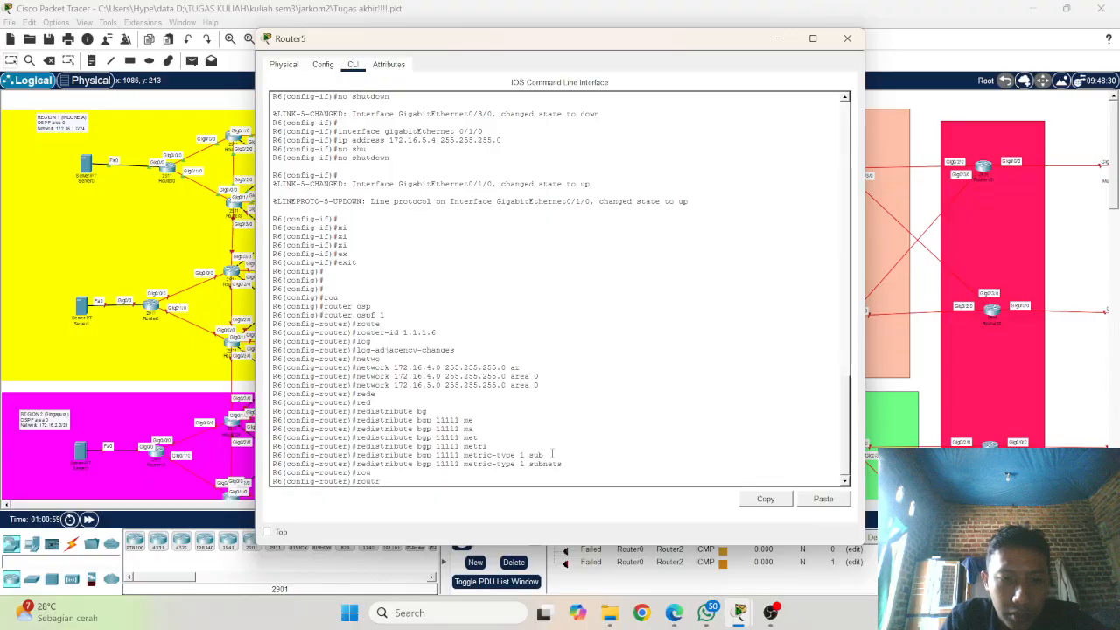
key(BackSpace)
text(e)
key(Tab)
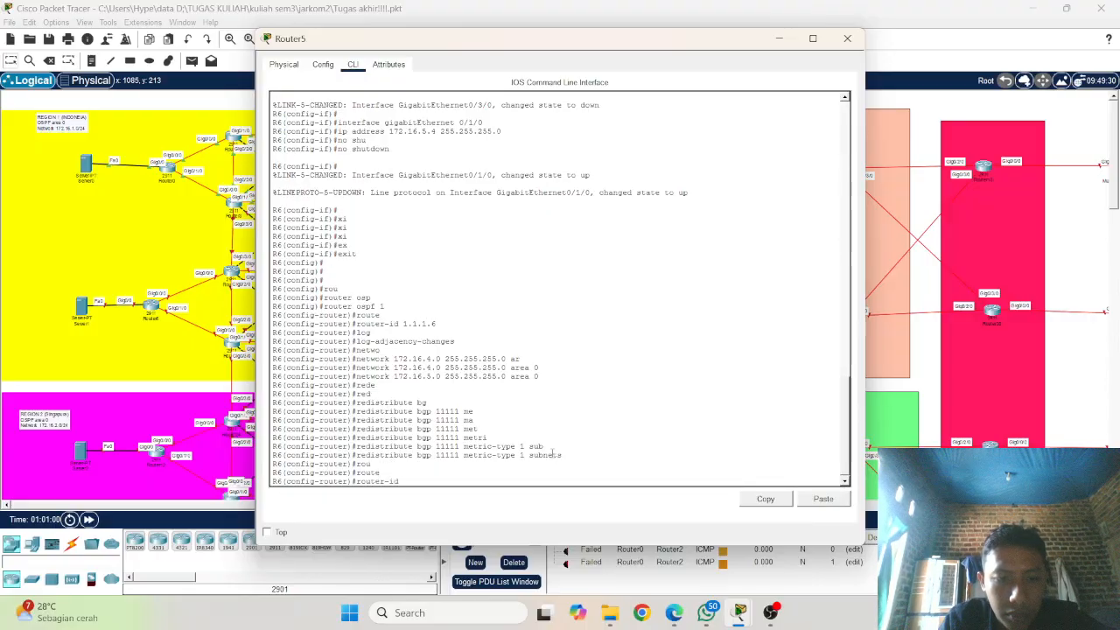
key(BackSpace)
key(BackSpace)
key(BackSpace)
key(BackSpace)
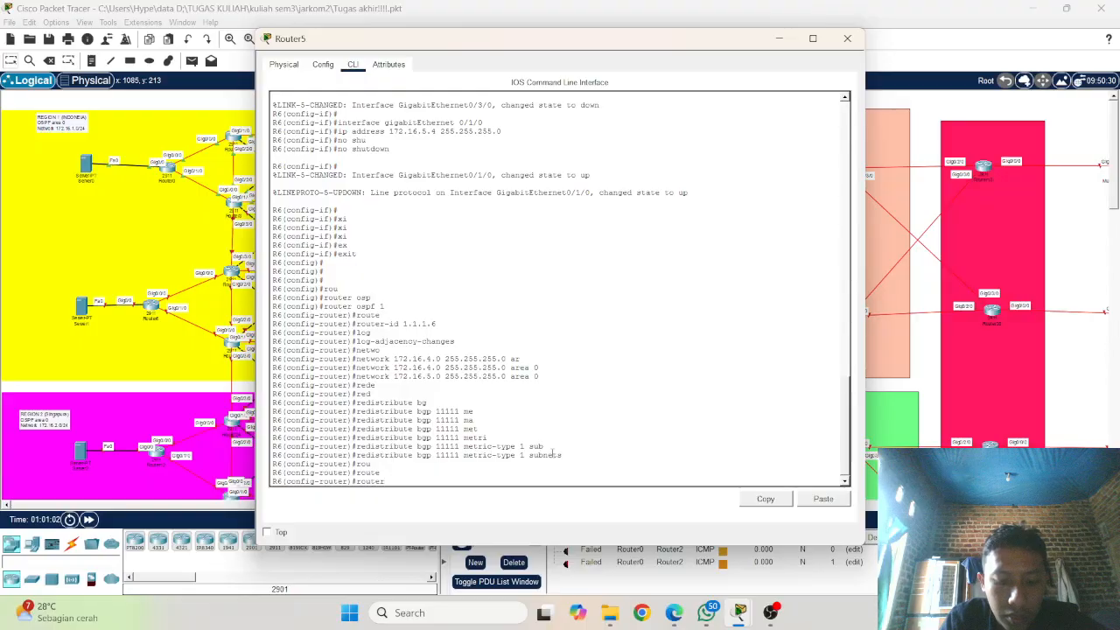
text(bg)
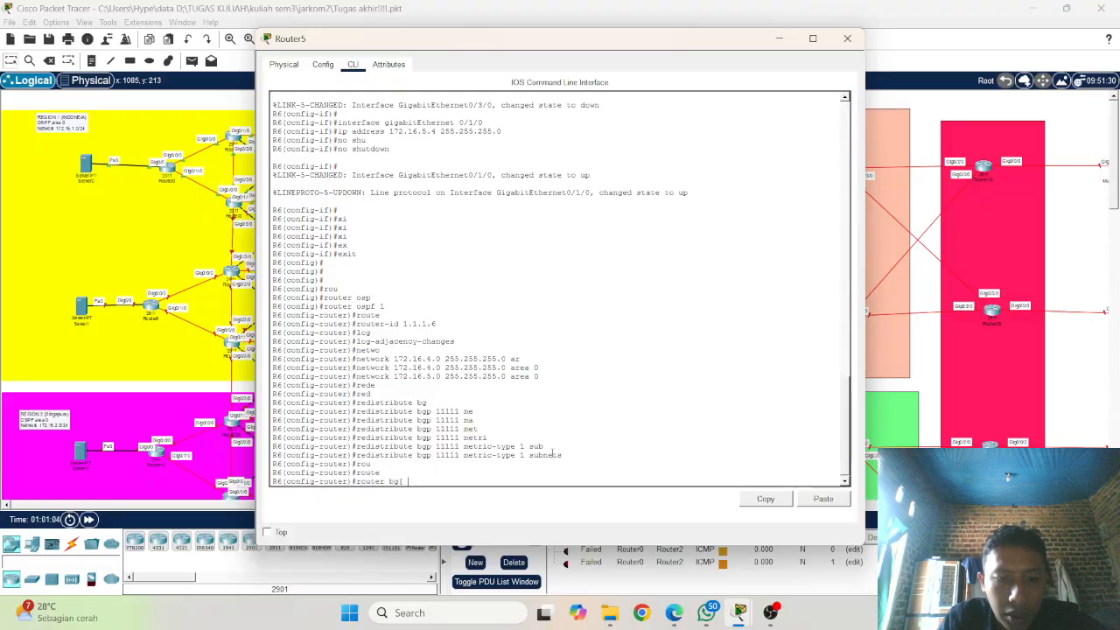
text(p )
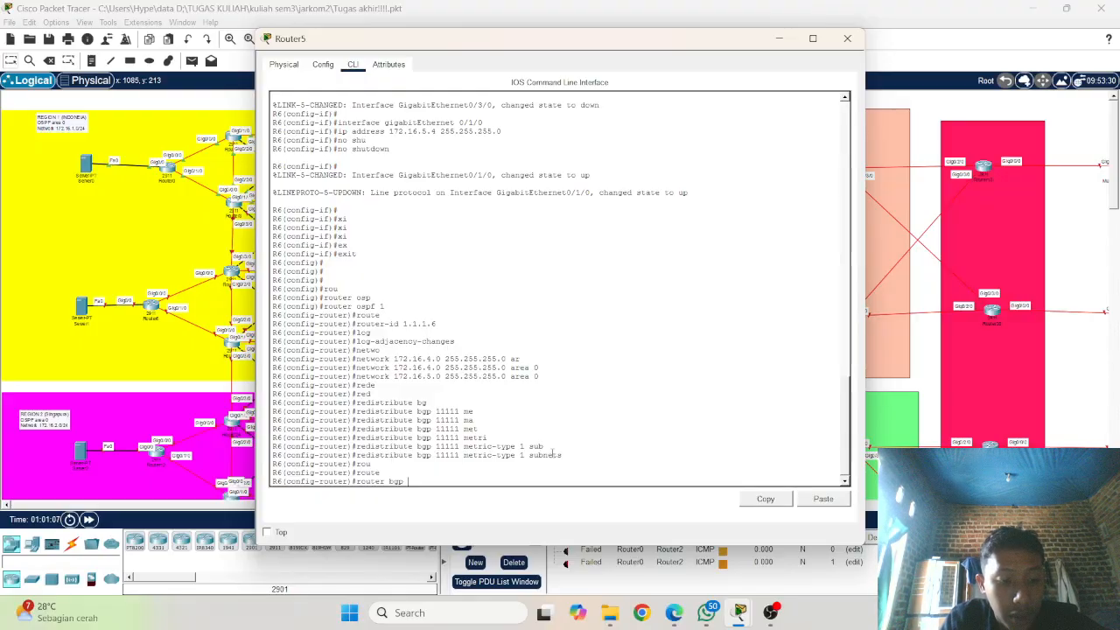
text(11111)
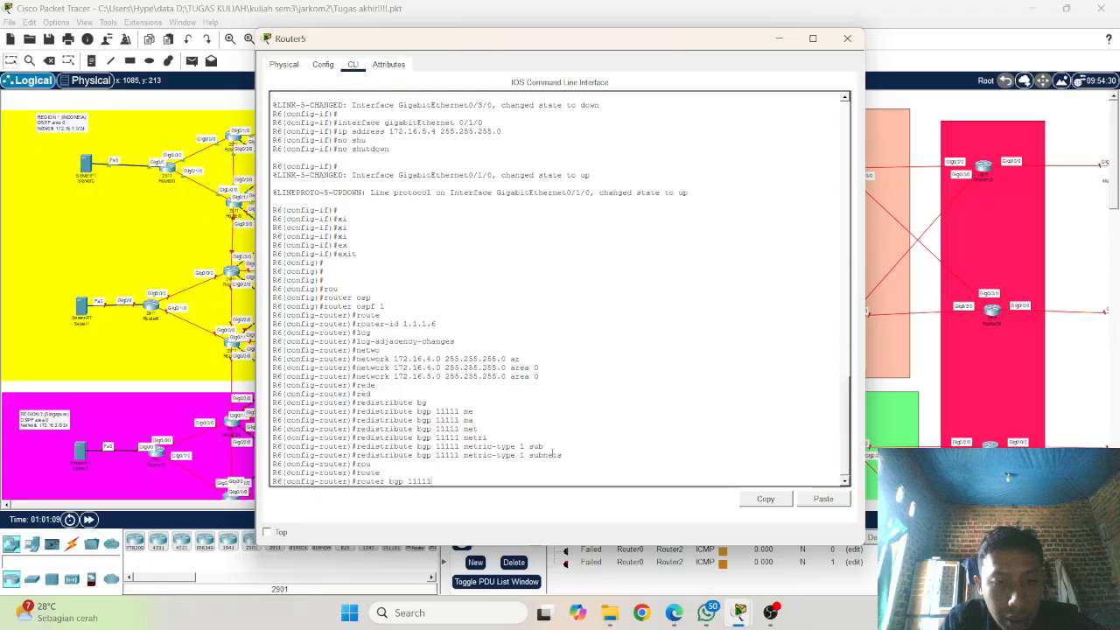
key(Return)
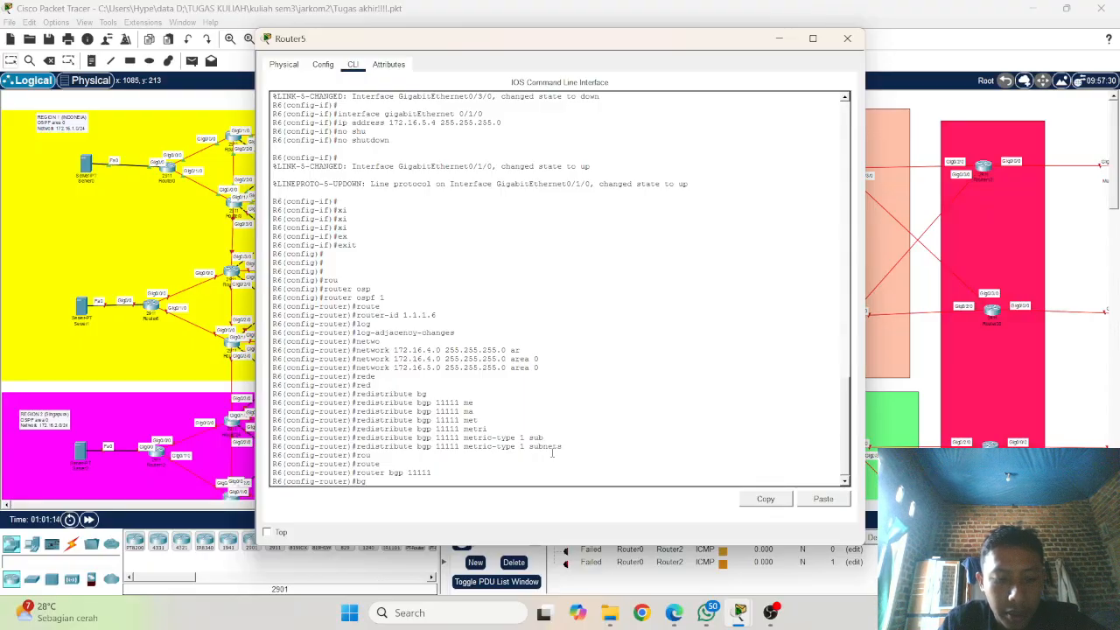
Step: Turn on BGP neighbour change logging on R6 with bgp log-neighbor-changes
text(bgp l)
key(Tab)
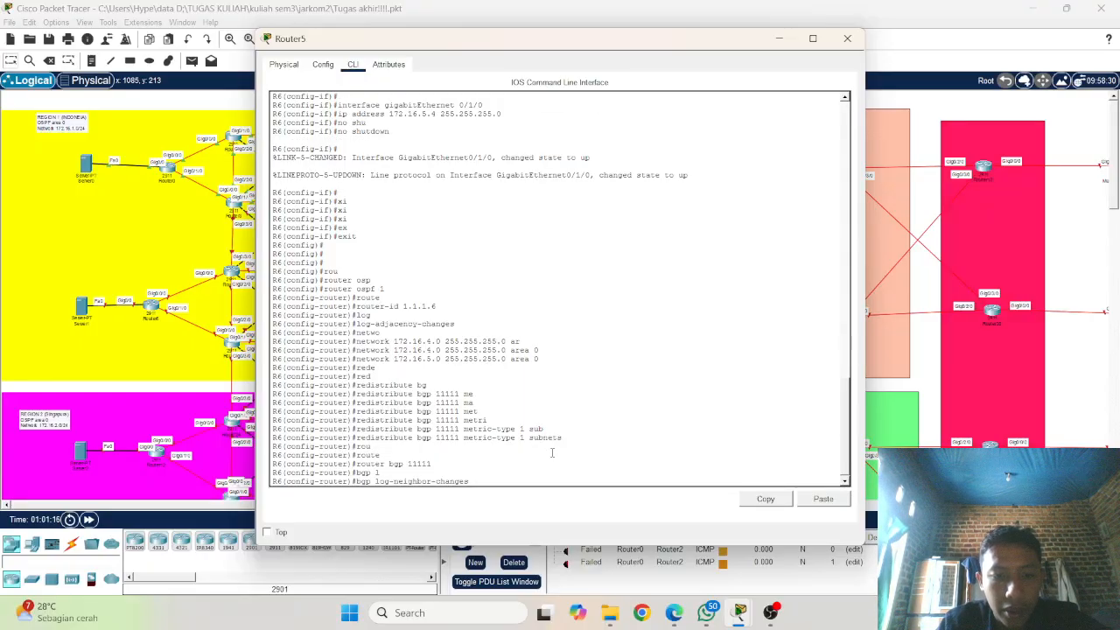
key(Return)
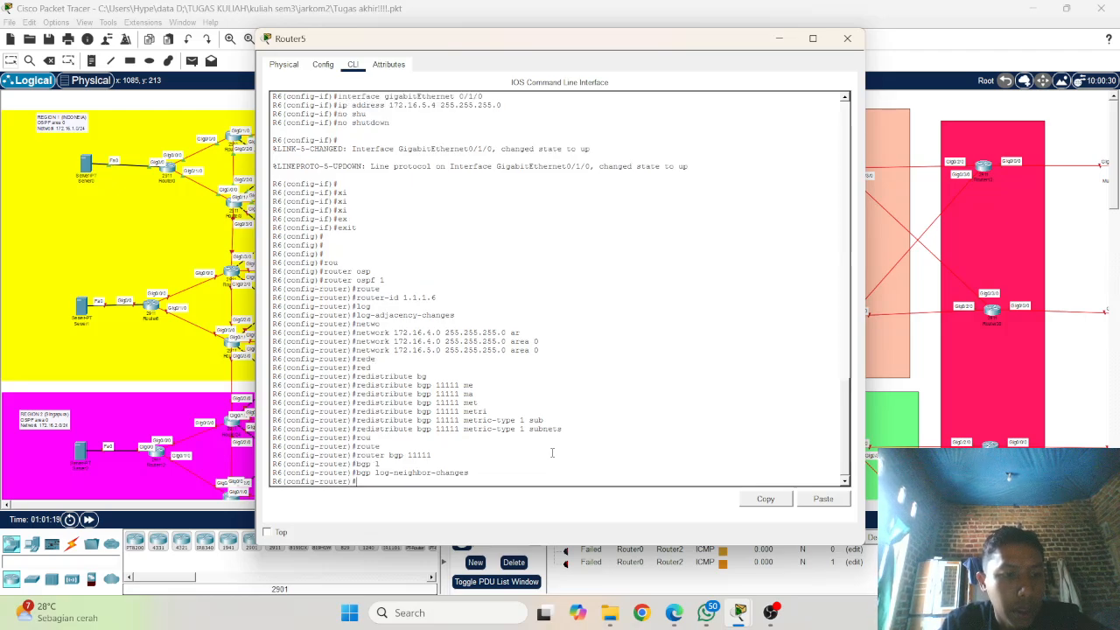
Step: Disable BGP synchronization on R6 with no synchronization
text(no )
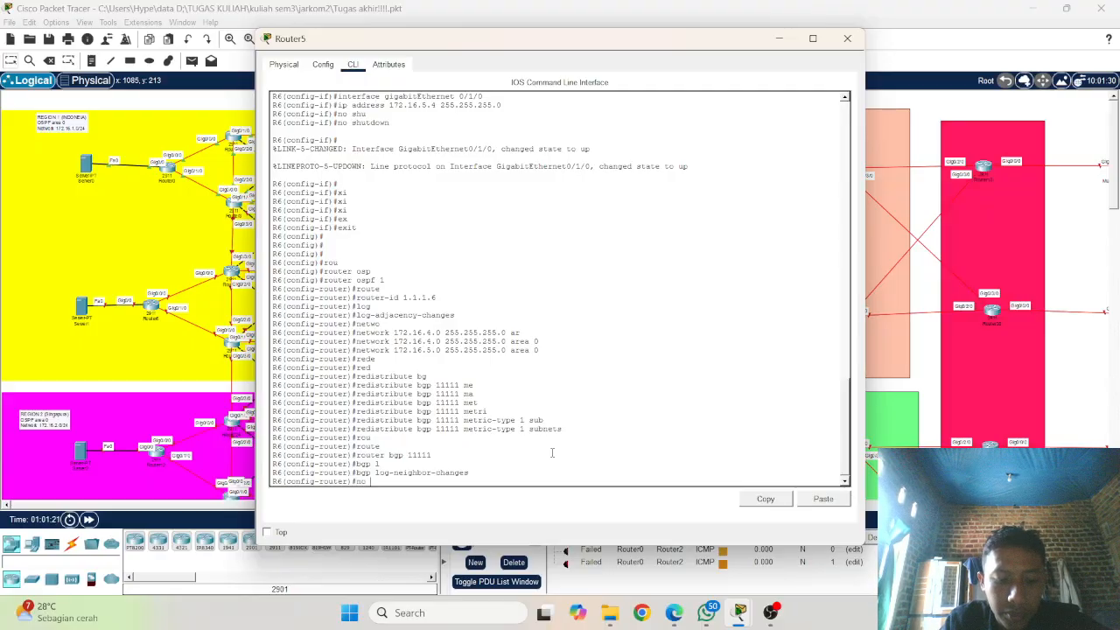
text(s)
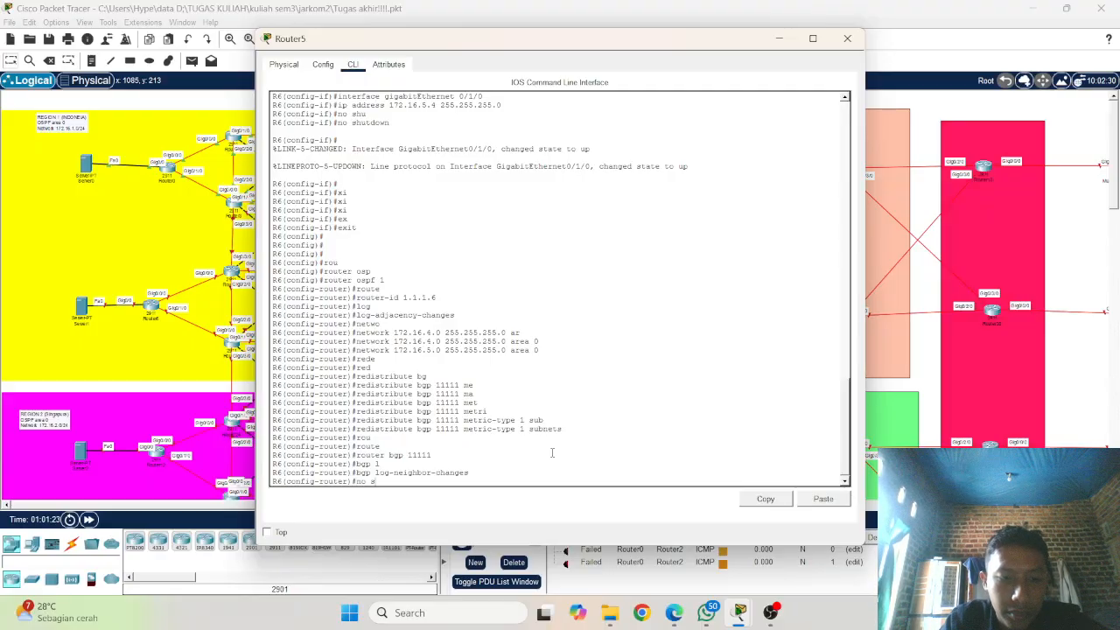
text(yng)
key(Tab)
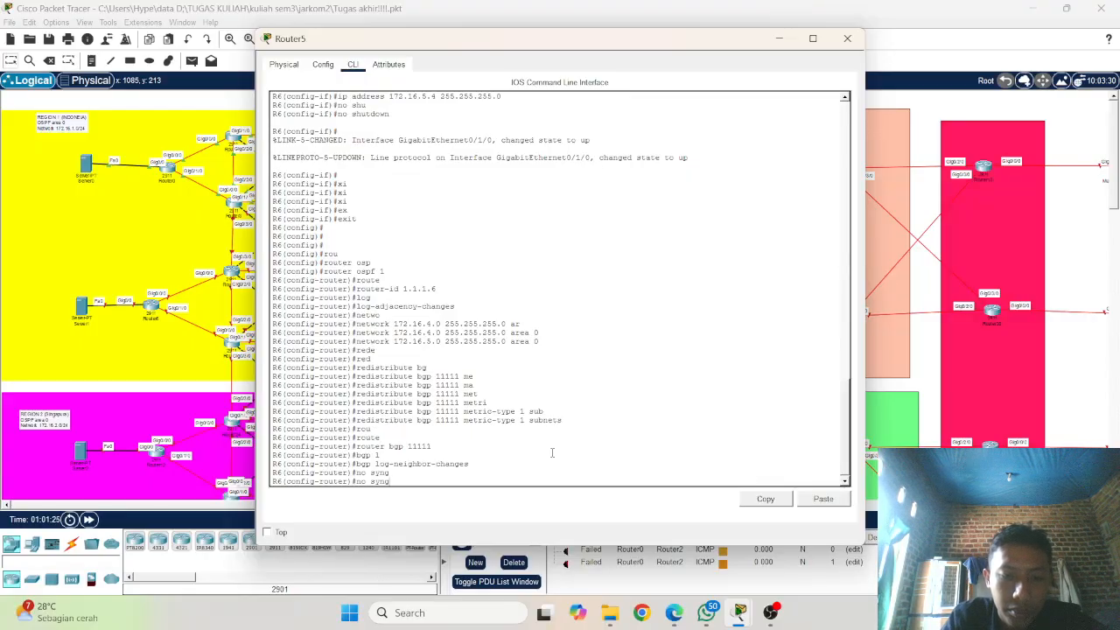
key(Tab)
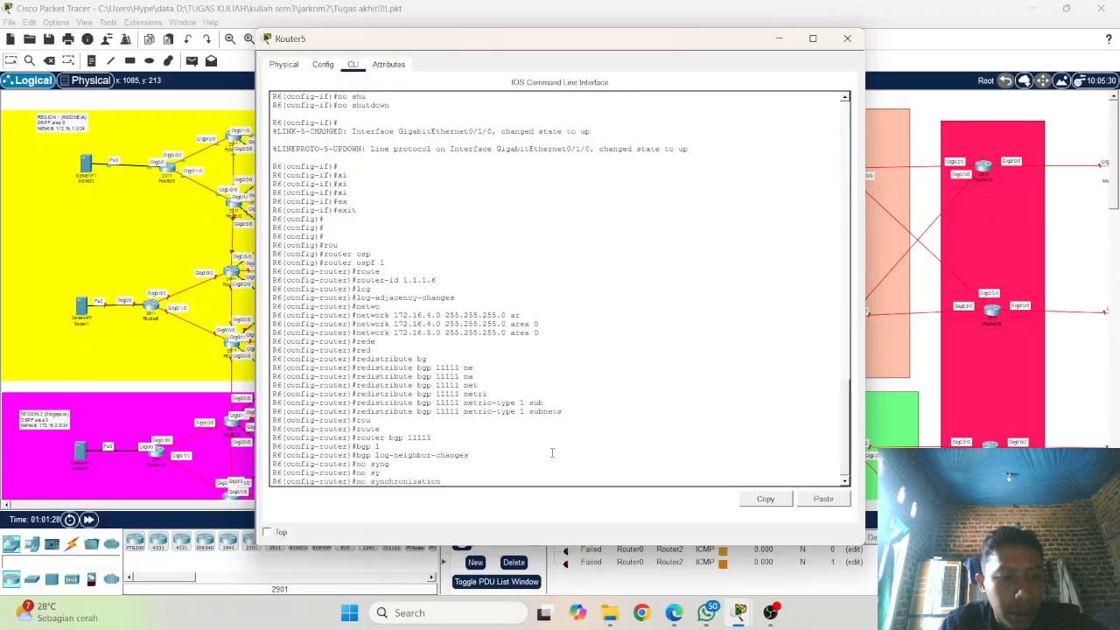
key(Return)
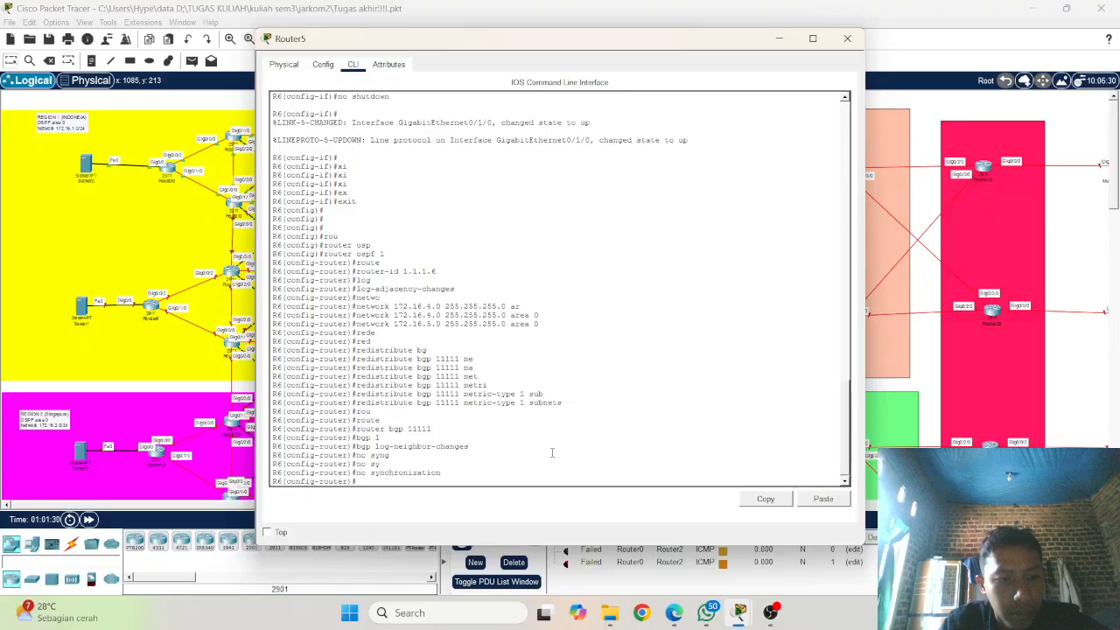
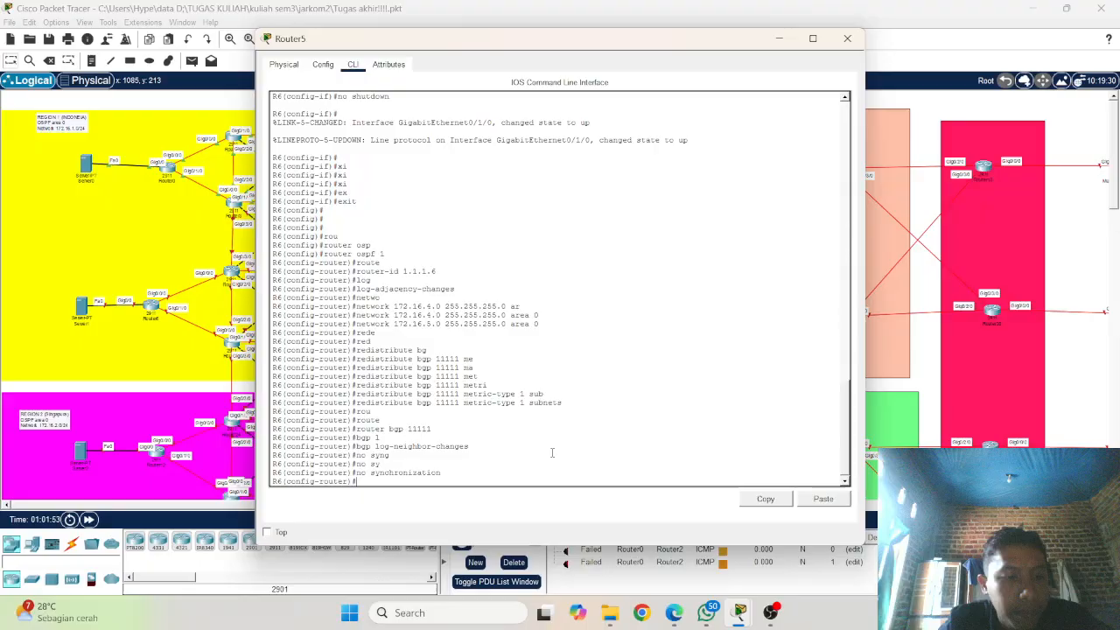
Step: Begin a network statement in the BGP 11111 configuration of router R6
text(et)
key(Tab)
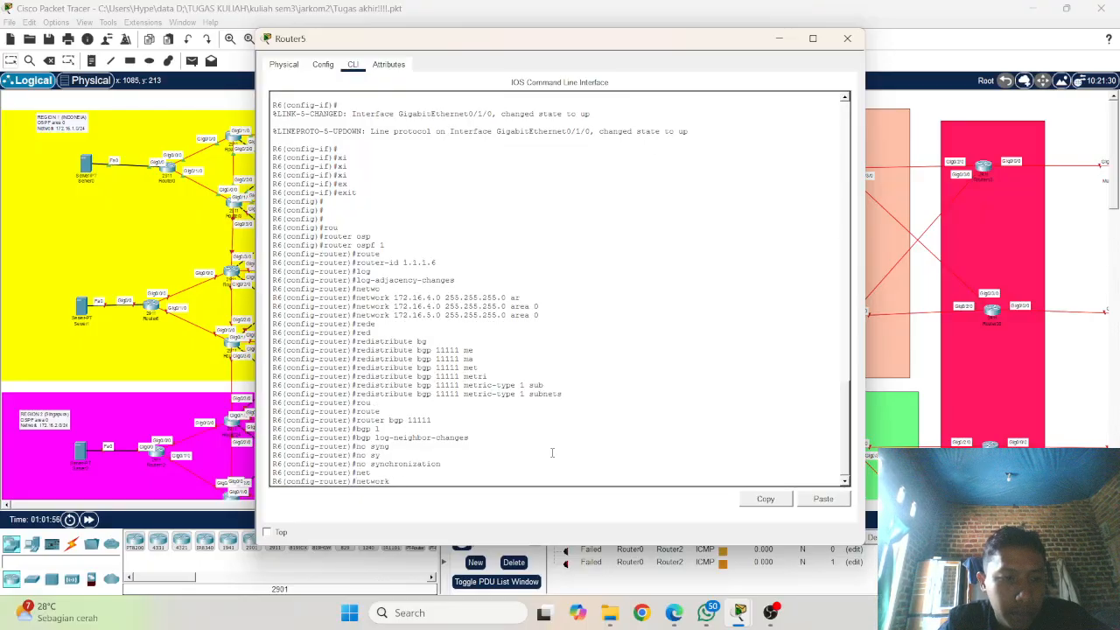
text(17)
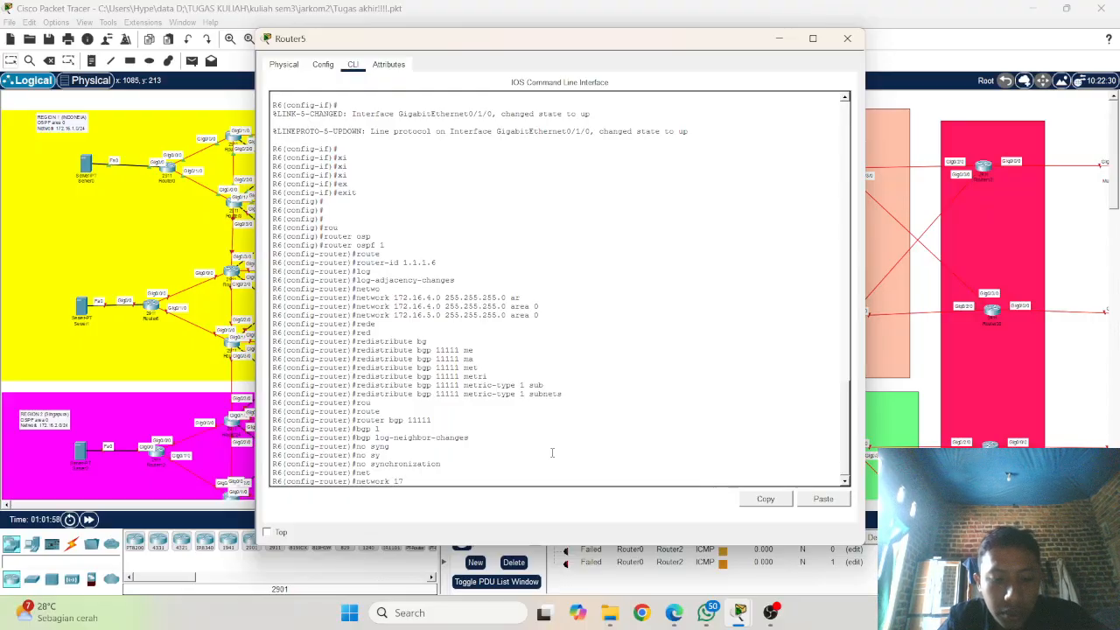
text(2.16)
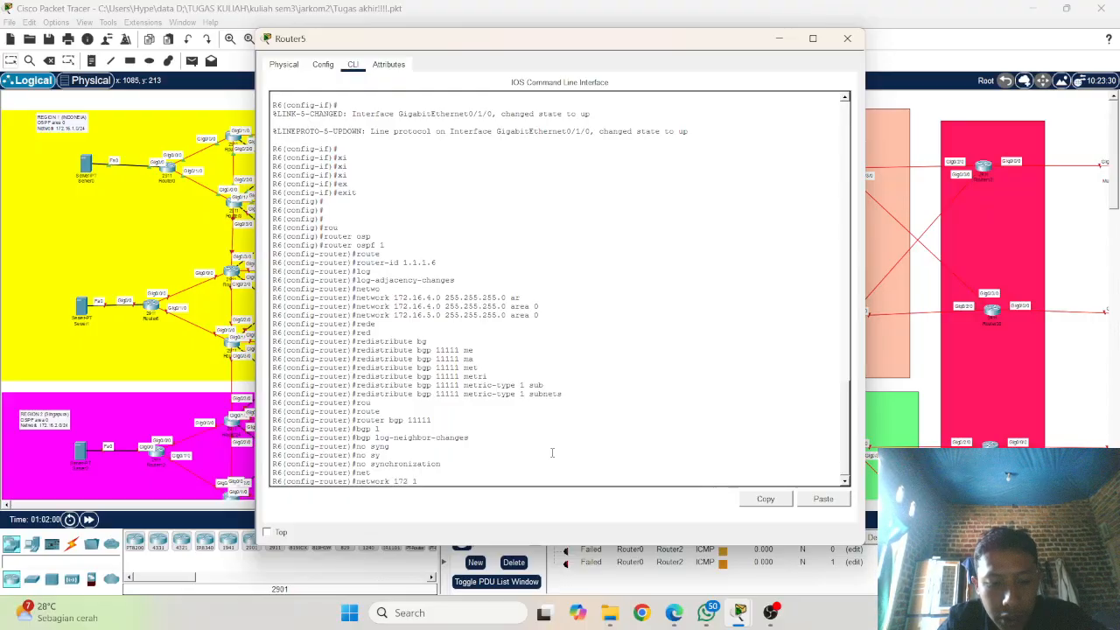
key(Tab)
key(BackSpace)
key(BackSpace)
key(BackSpace)
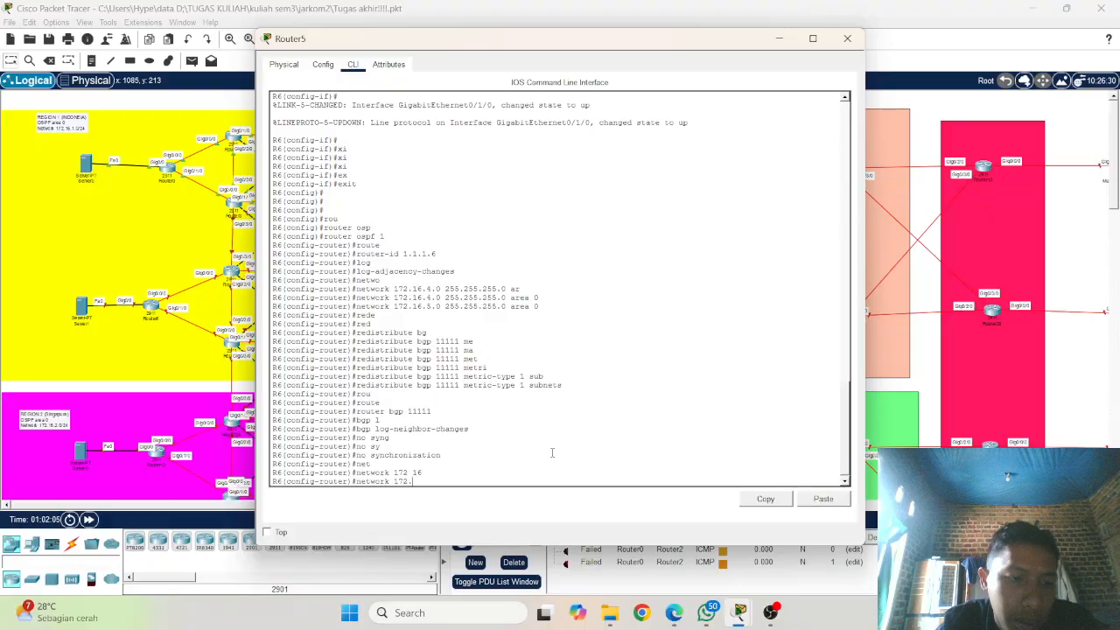
key(BackSpace)
key(BackSpace)
key(BackSpace)
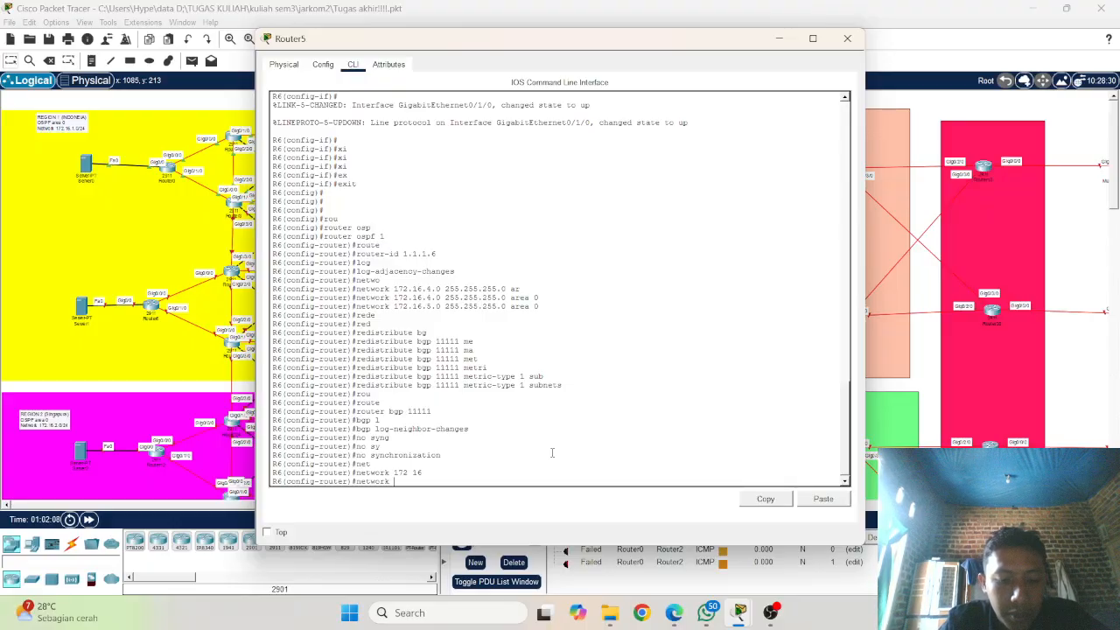
Step: Complete the BGP network statement with 50.0.1.0 mask 255.255.255.0 and submit it
text(50.)
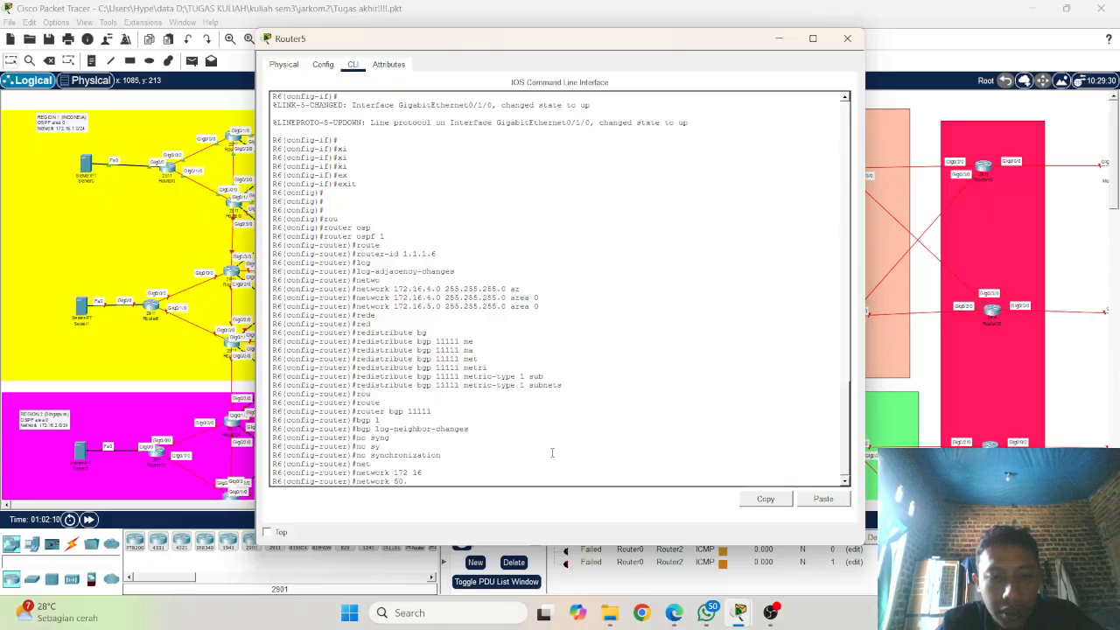
text(0.)
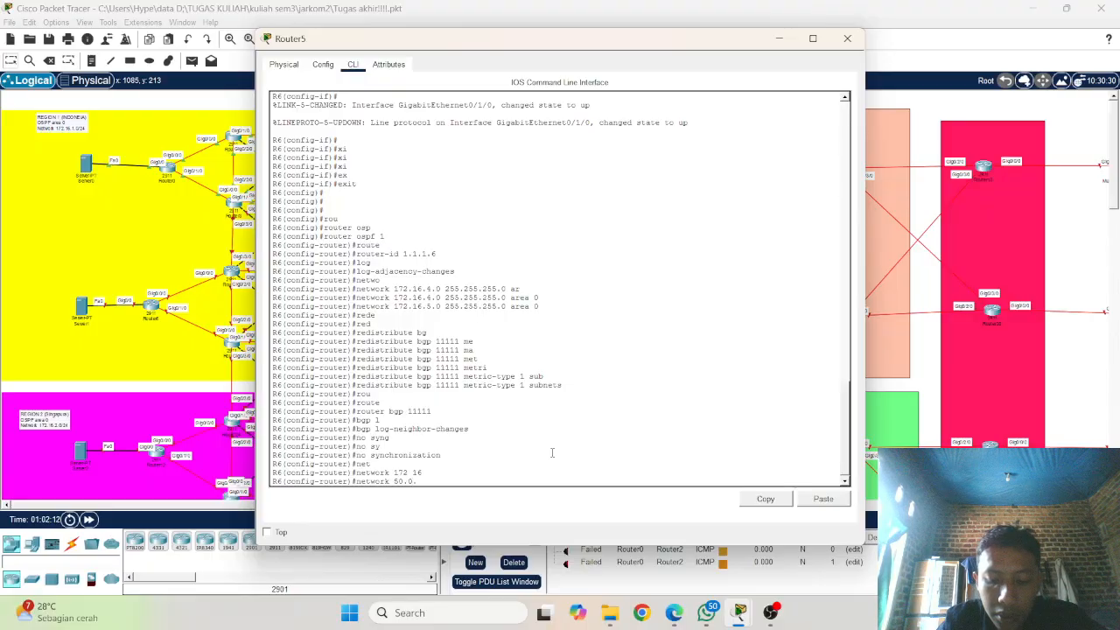
text(1.1)
key(BackSpace)
text(0)
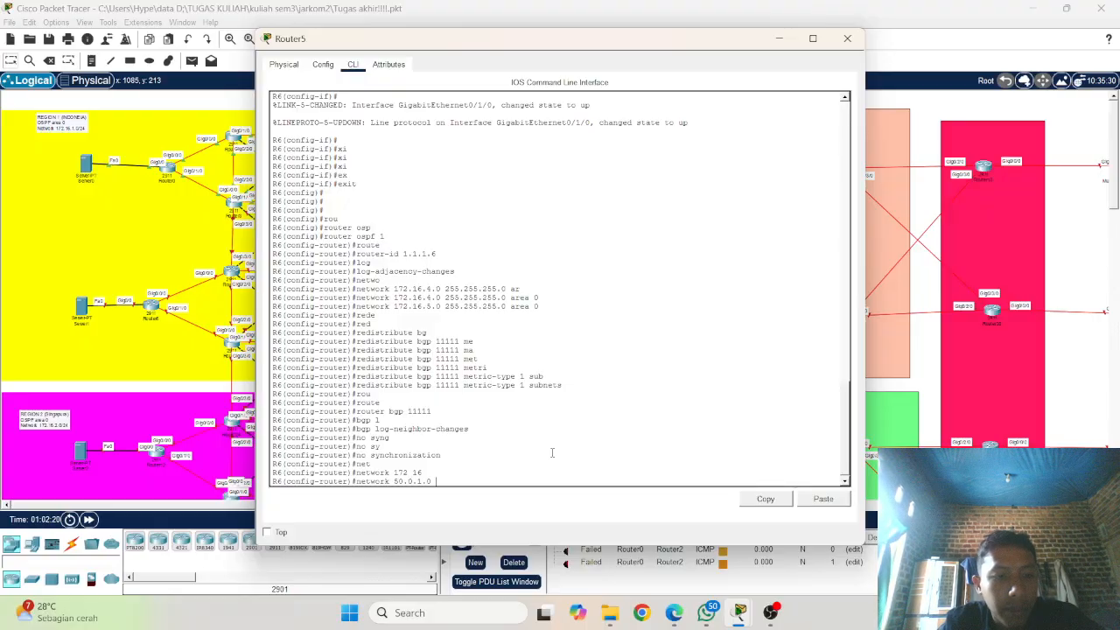
text(ma)
key(Tab)
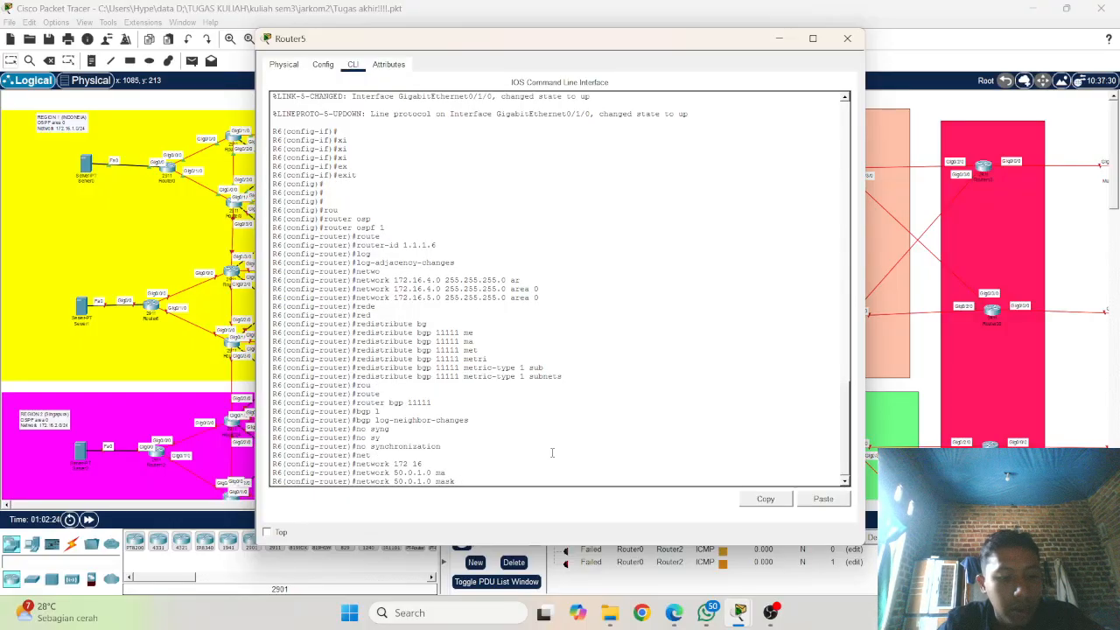
text(255.255)
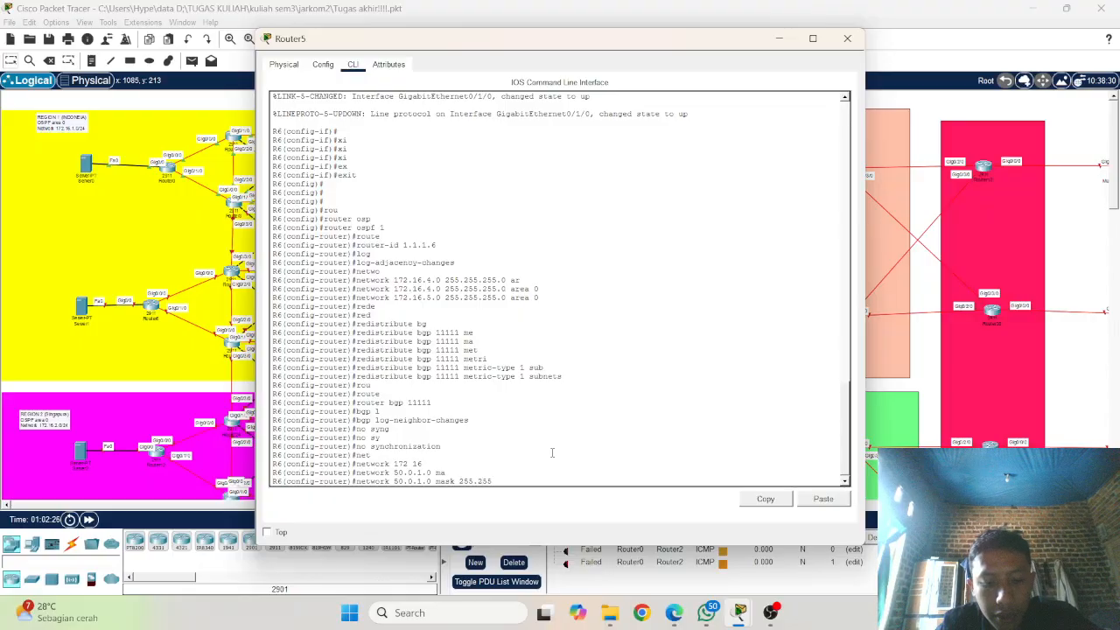
text(.255)
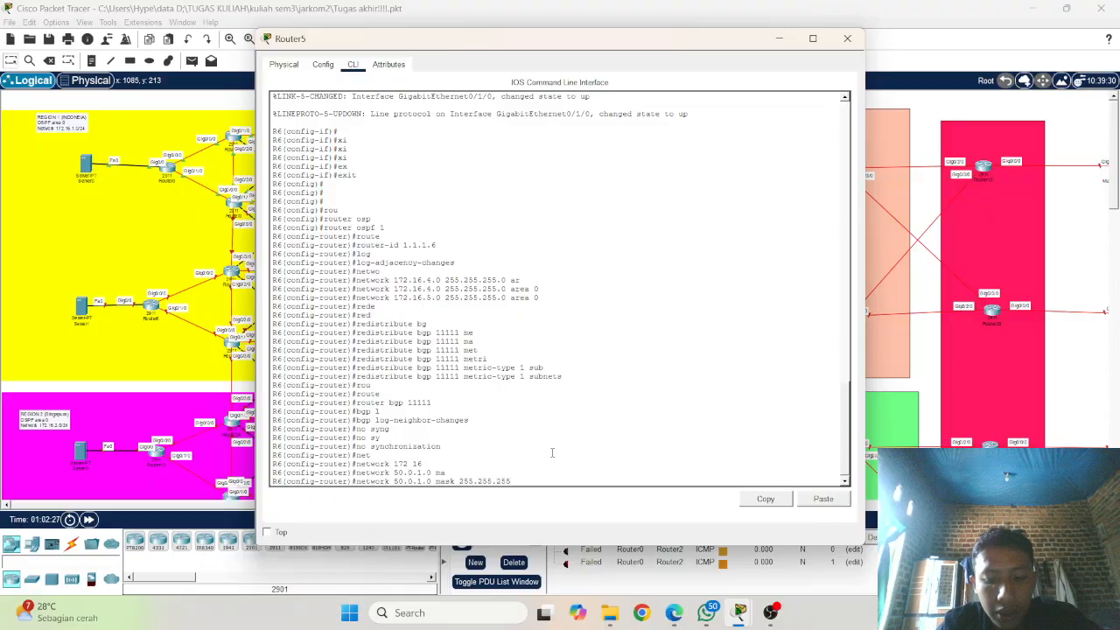
text(.0)
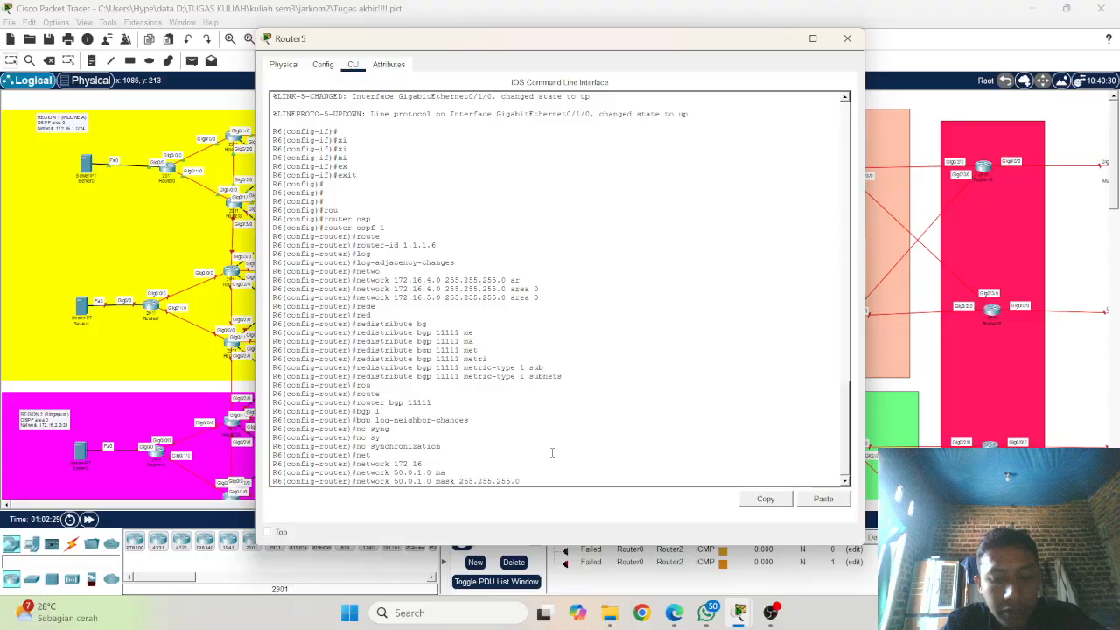
key(Return)
Step: Advertise network 50.0.2.0 with mask 255.255.255.0 in BGP by reusing the previous statement
key(Up)
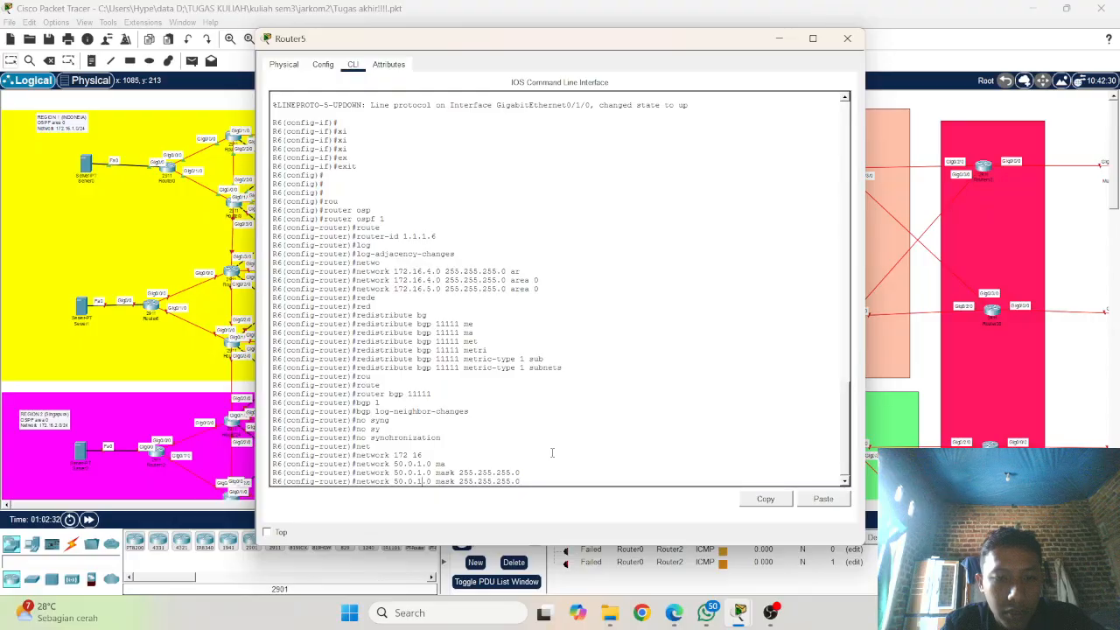
key(BackSpace)
text(2)
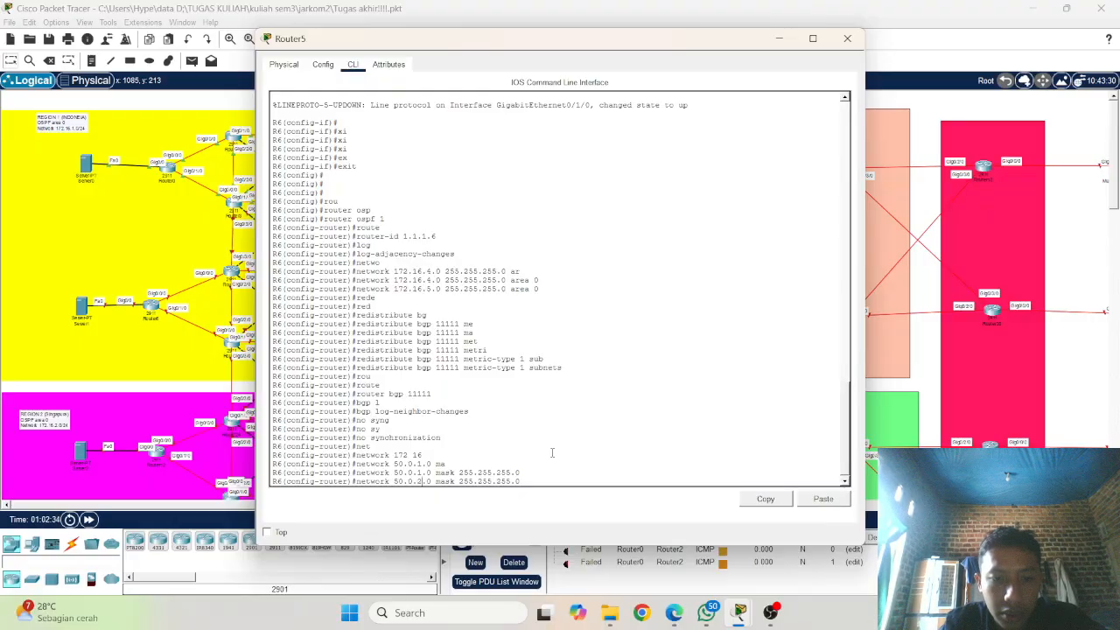
key(Return)
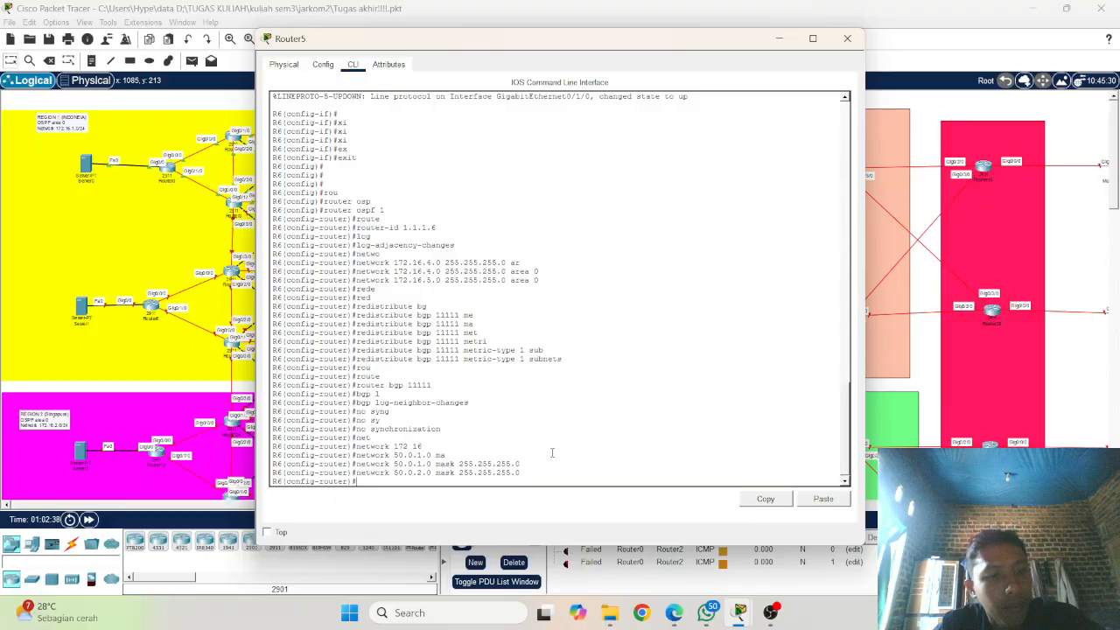
Step: Start a BGP neighbor statement for the peer address 50.0.1.2
text(ne)
key(Tab)
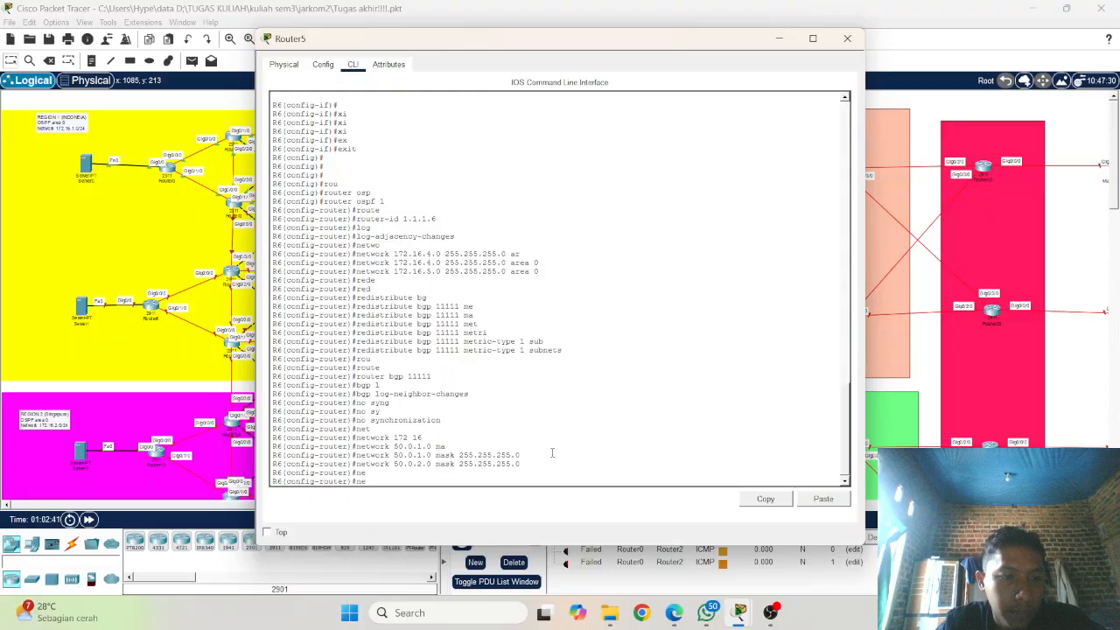
text(i)
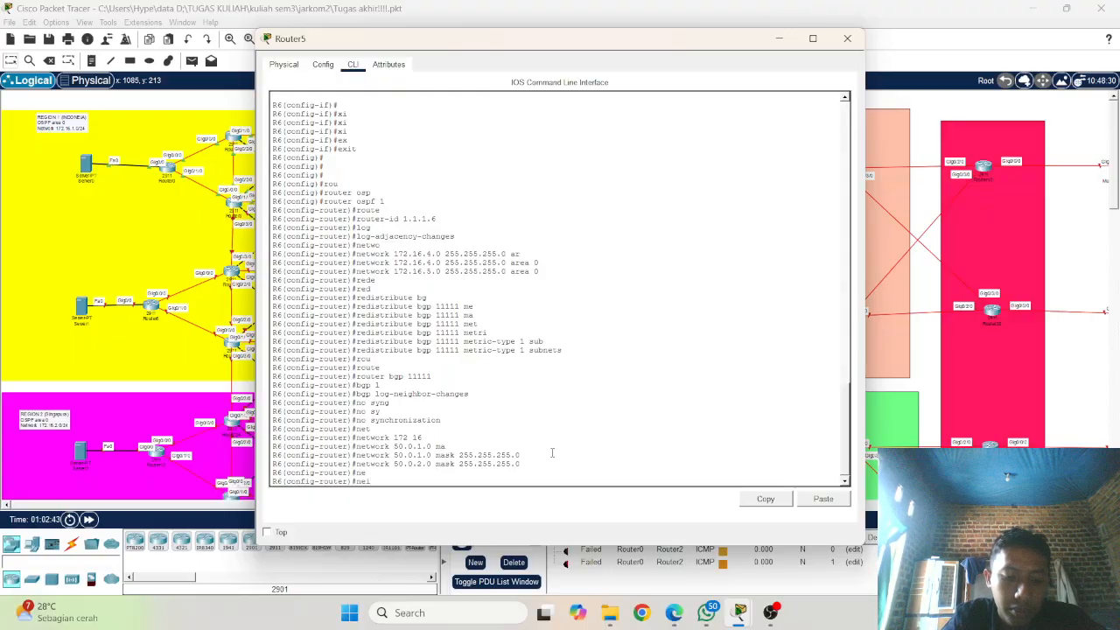
text(gbo)
key(Tab)
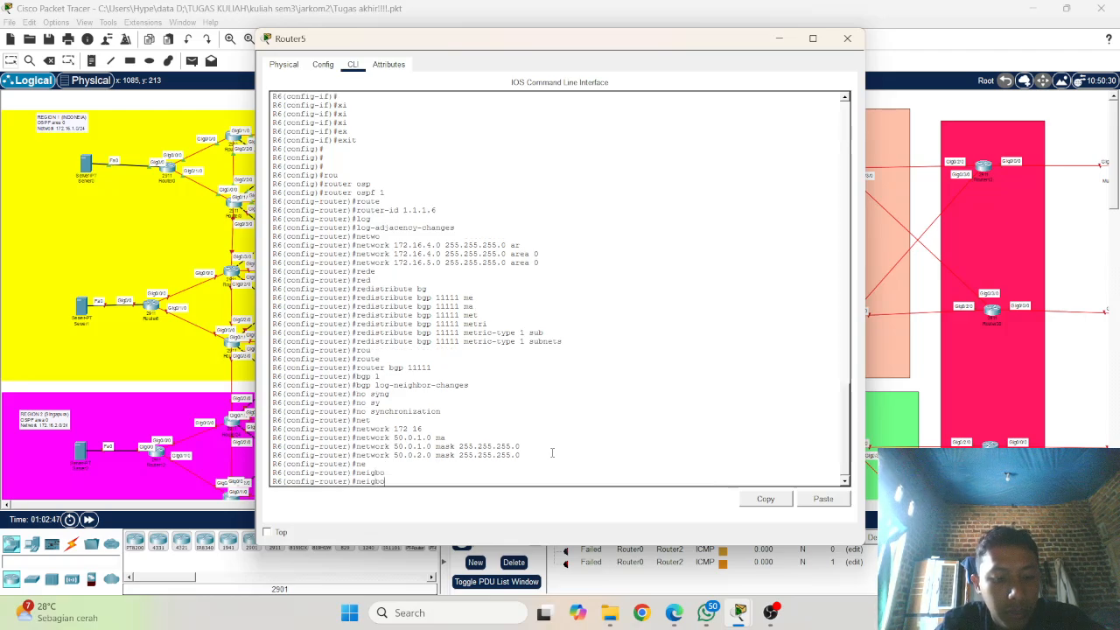
text(r 50.0)
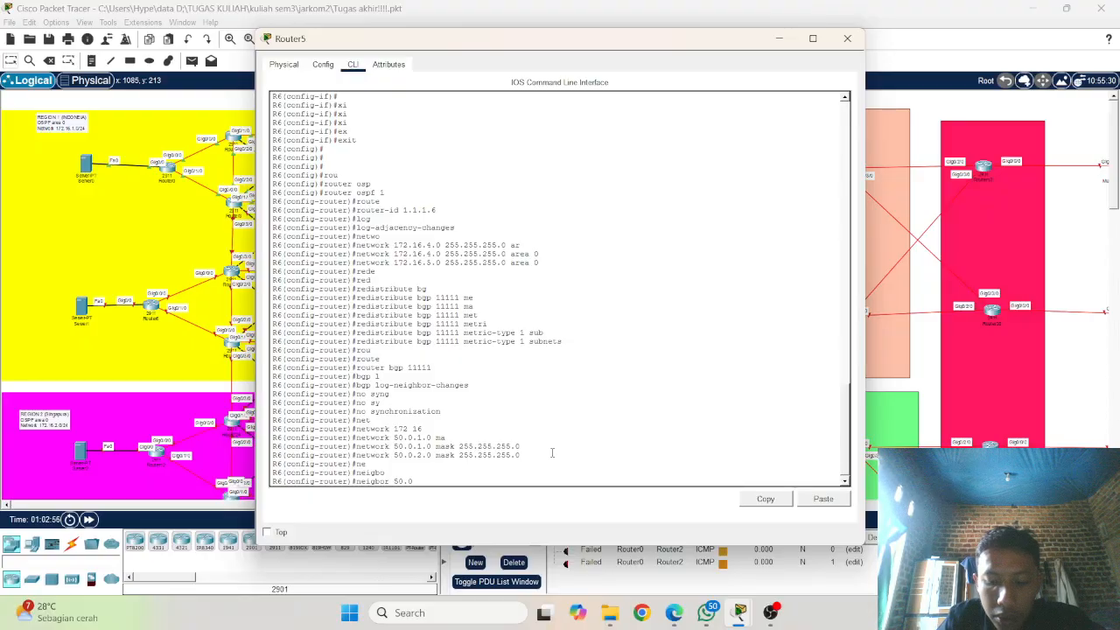
text(.0)
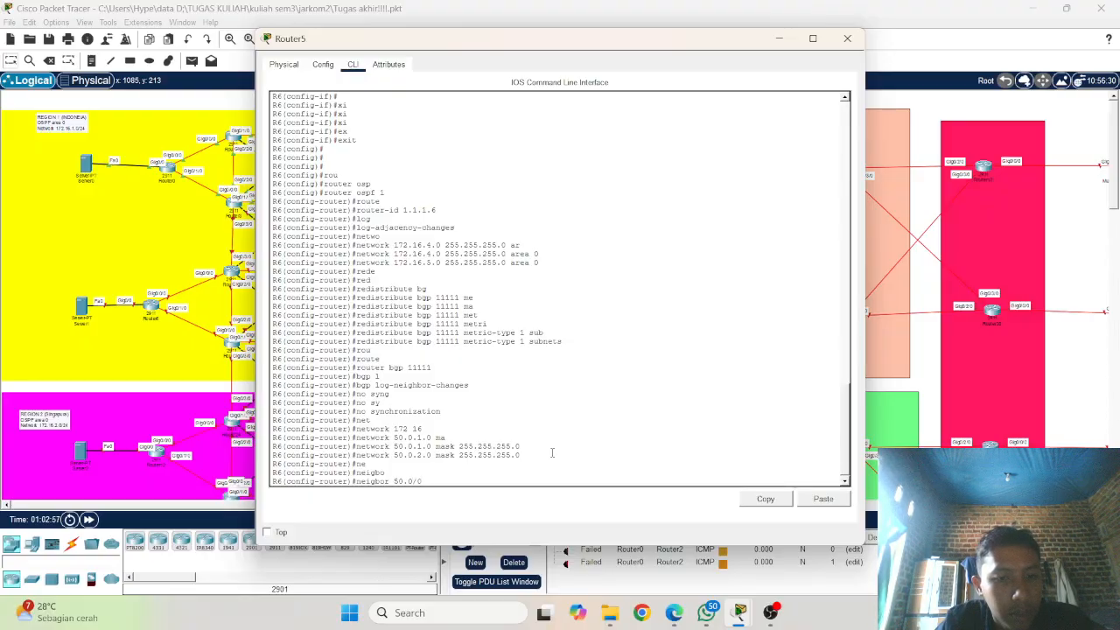
key(BackSpace)
key(BackSpace)
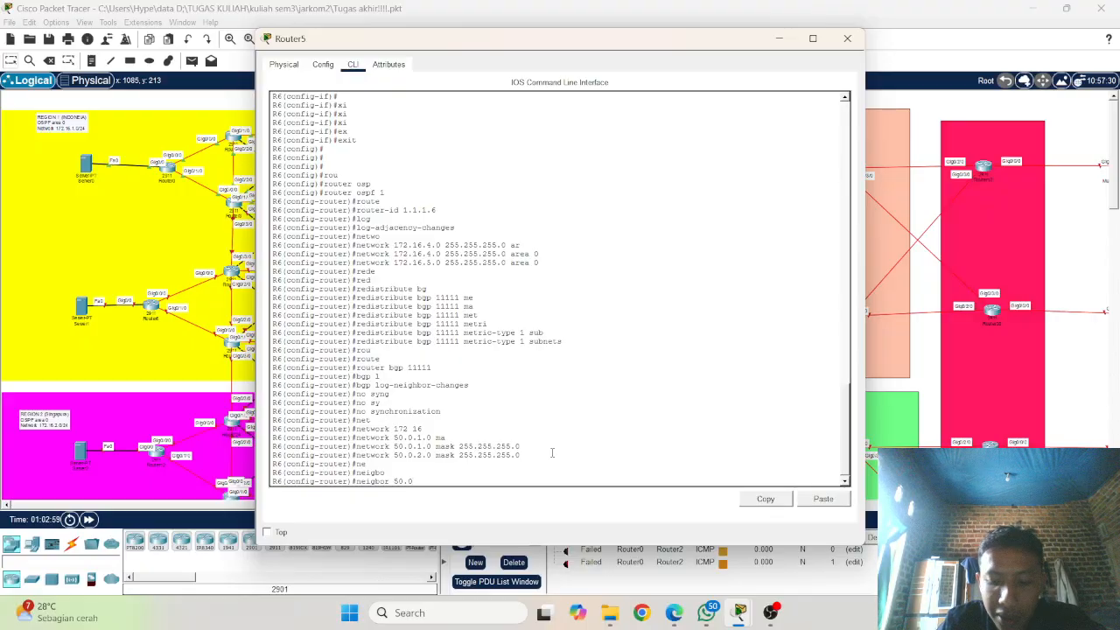
text(.0.1)
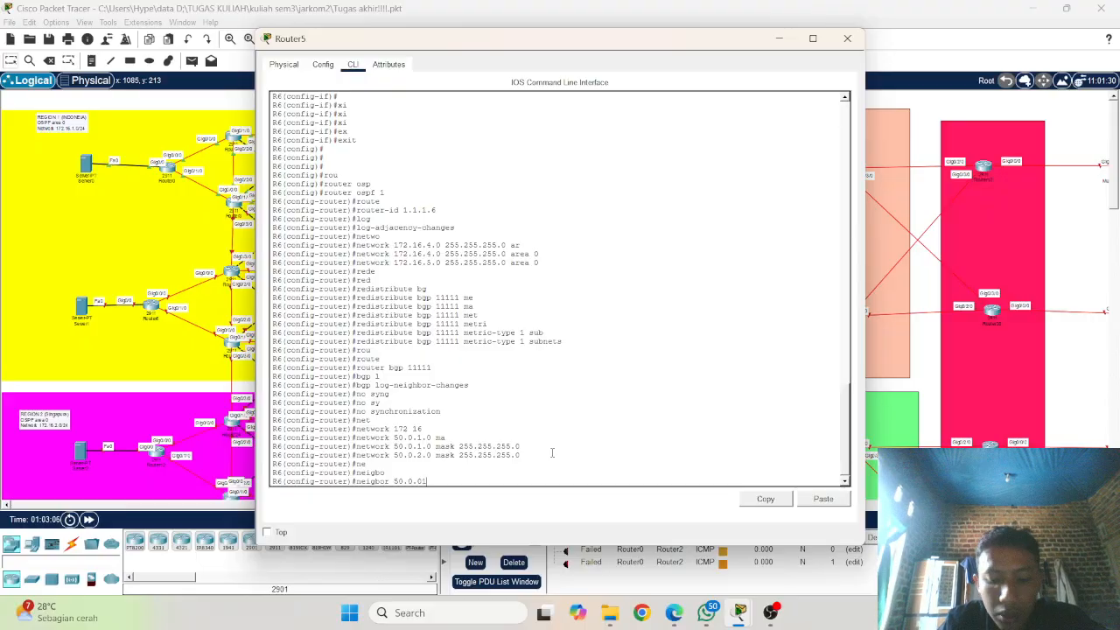
text(.2)
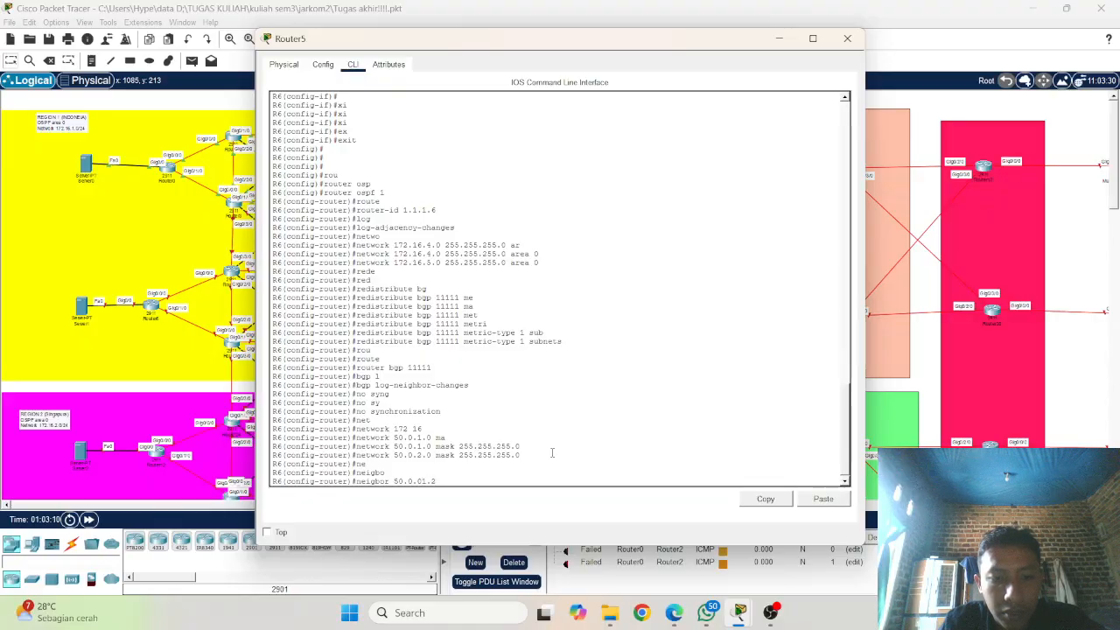
key(Left)
key(Left)
key(Left)
key(BackSpace)
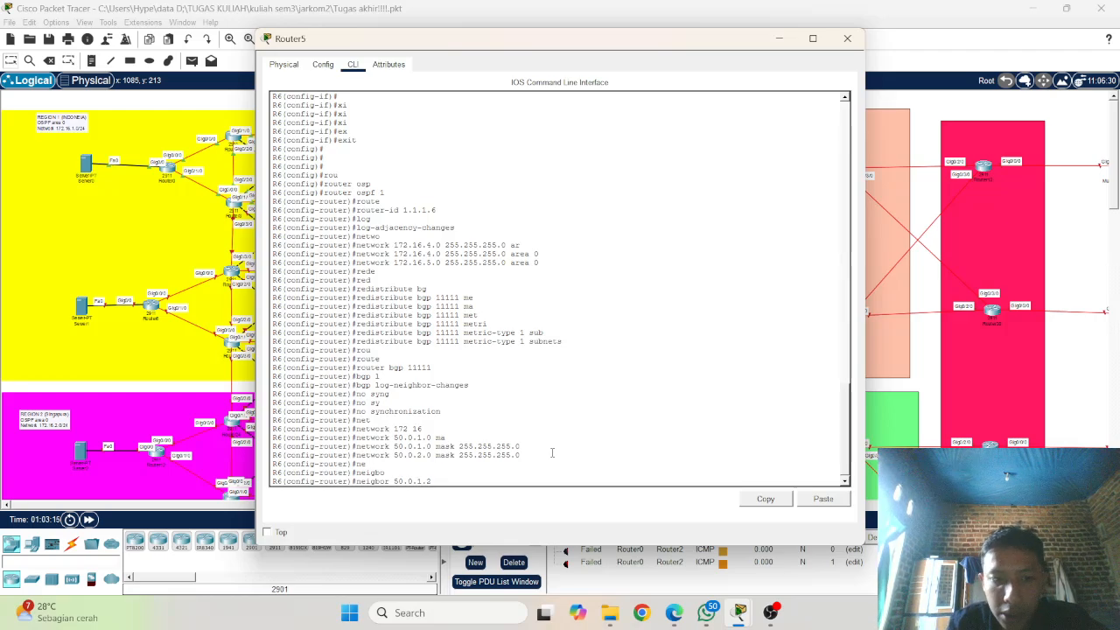
Step: Try to assign remote-as 33333 to the BGP neighbor 50.0.1.2 and submit the statement
text(rem)
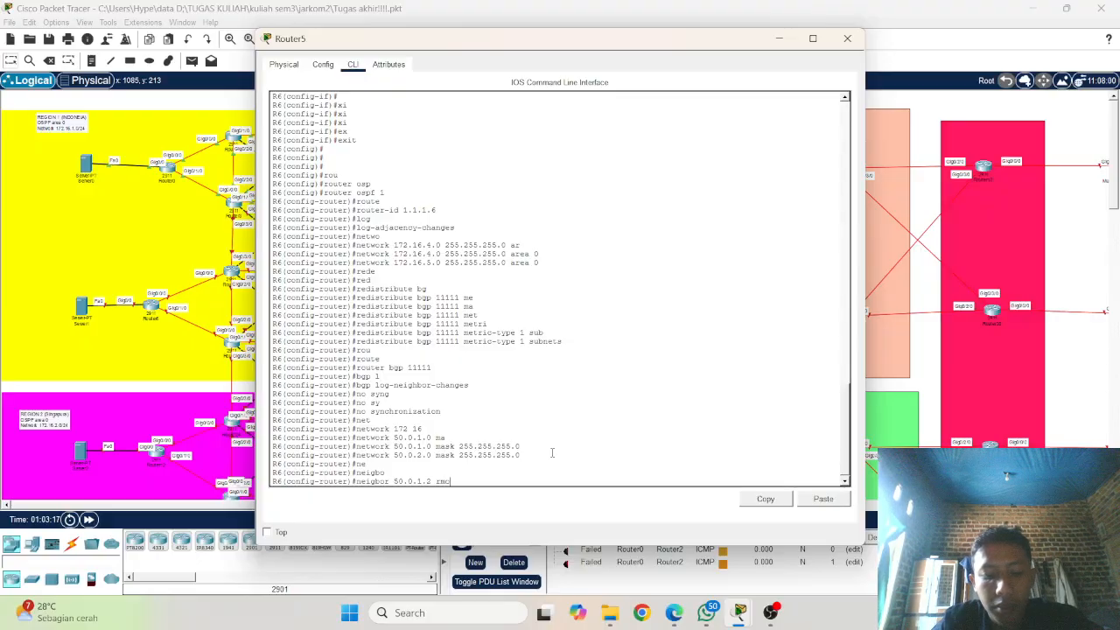
key(Tab)
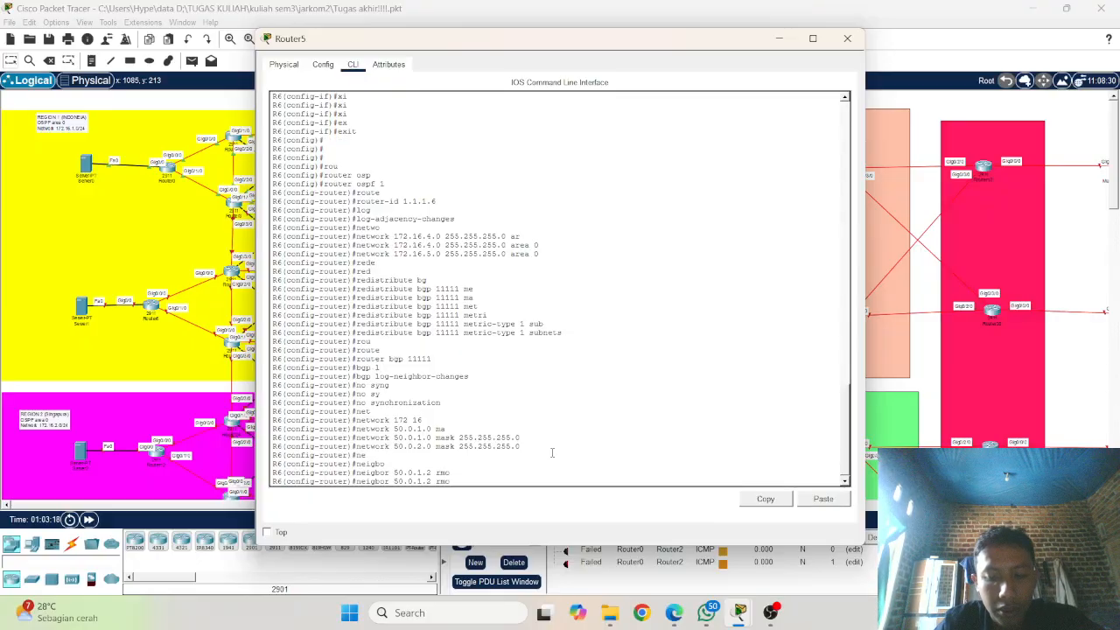
key(BackSpace)
key(BackSpace)
text(emo)
key(Tab)
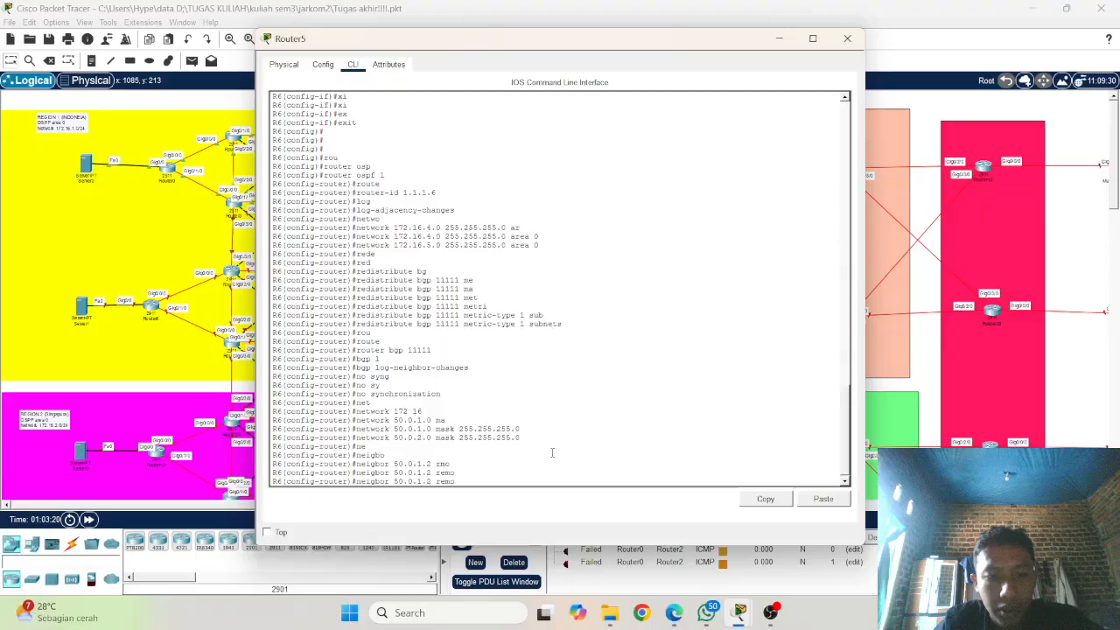
text(t)
key(Tab)
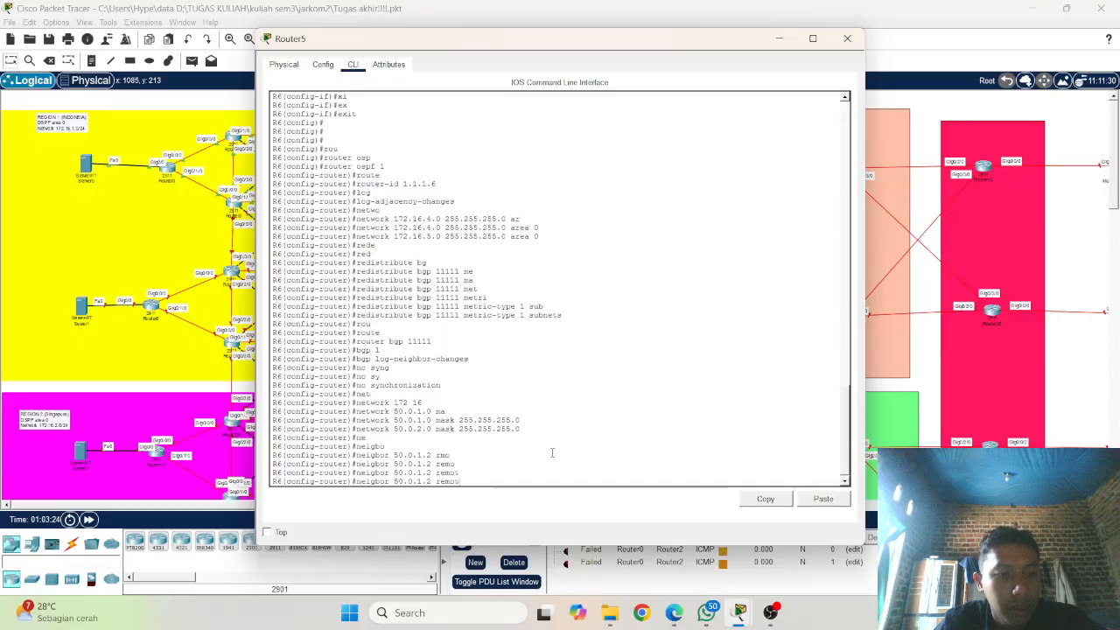
text(e)
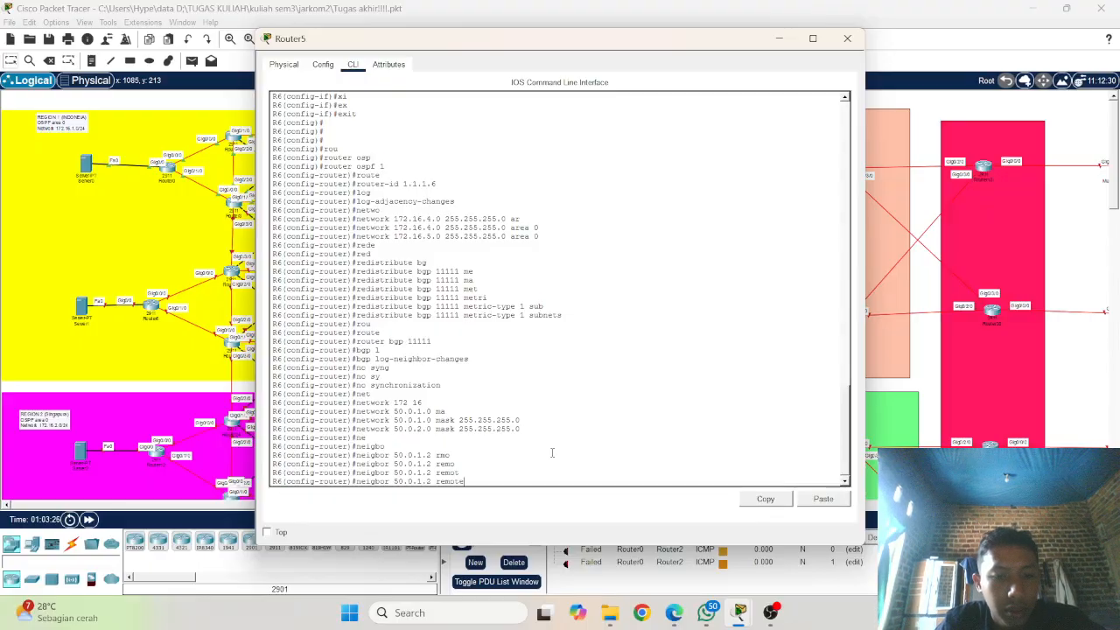
key(Tab)
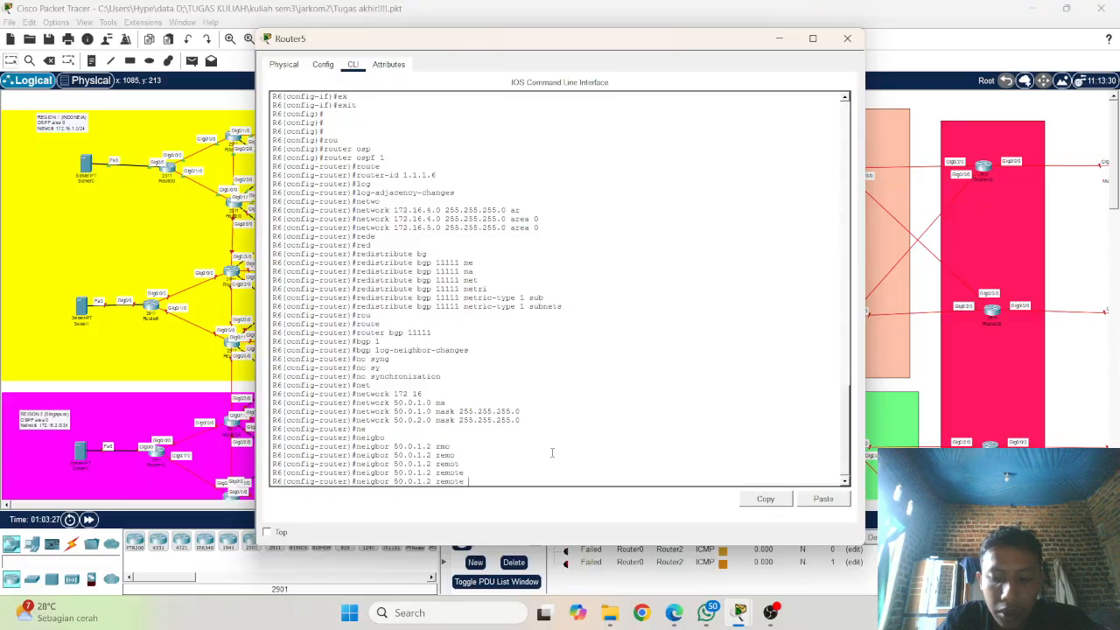
text(-a)
key(Tab)
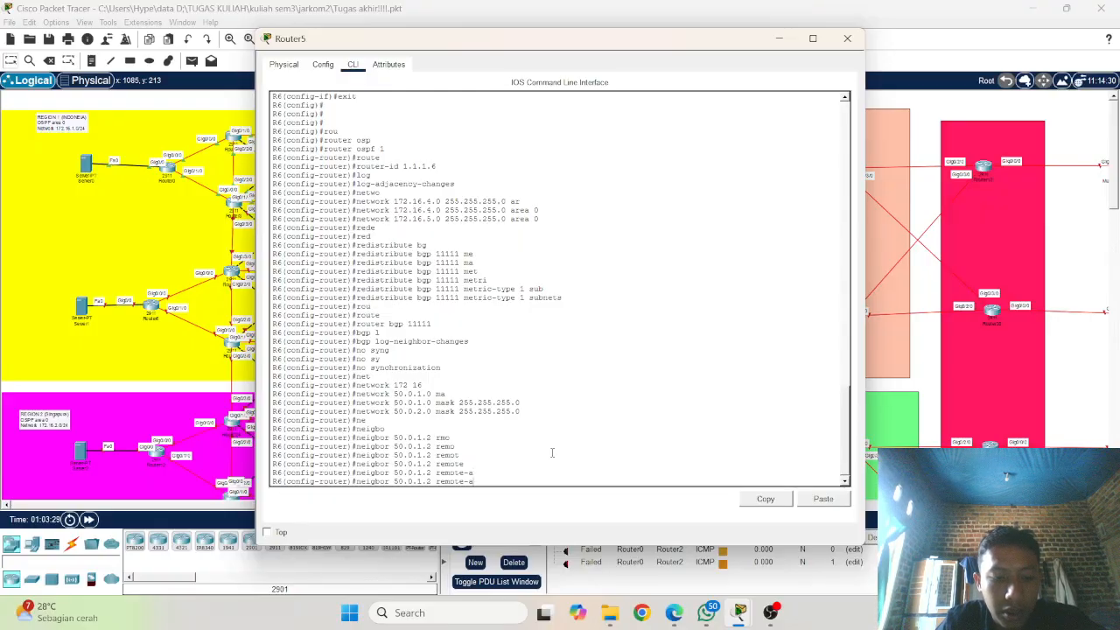
text(s)
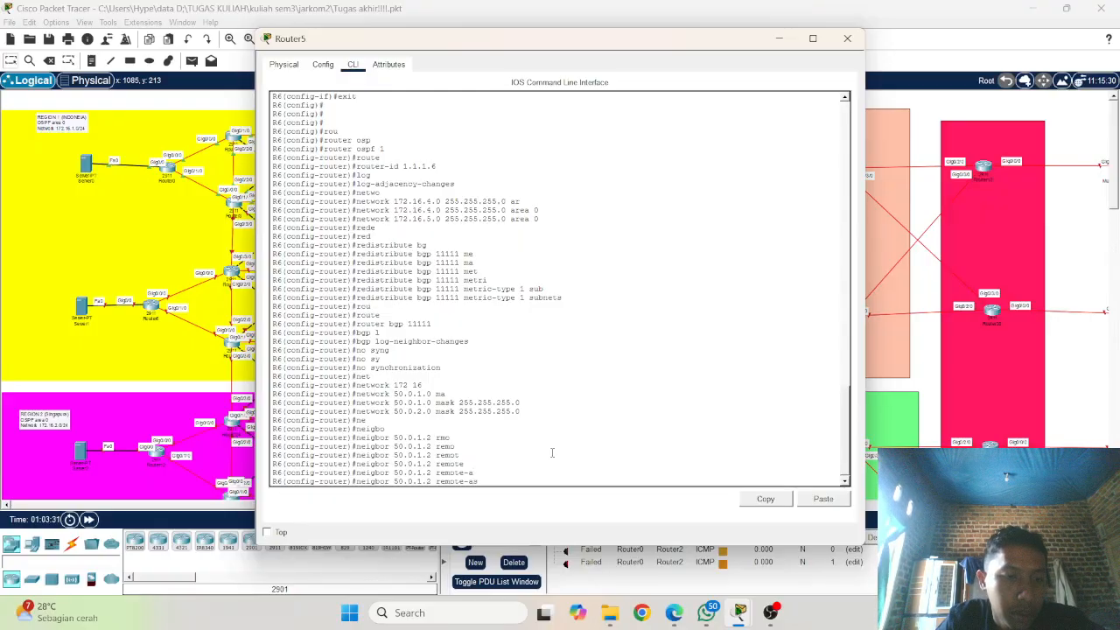
text( 33333)
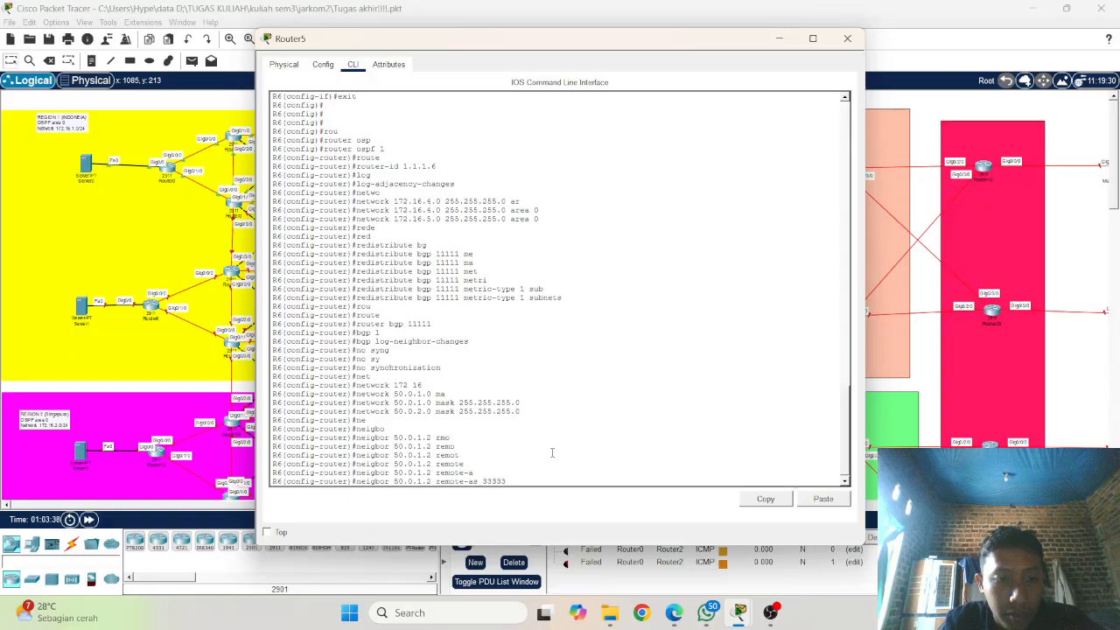
key(Return)
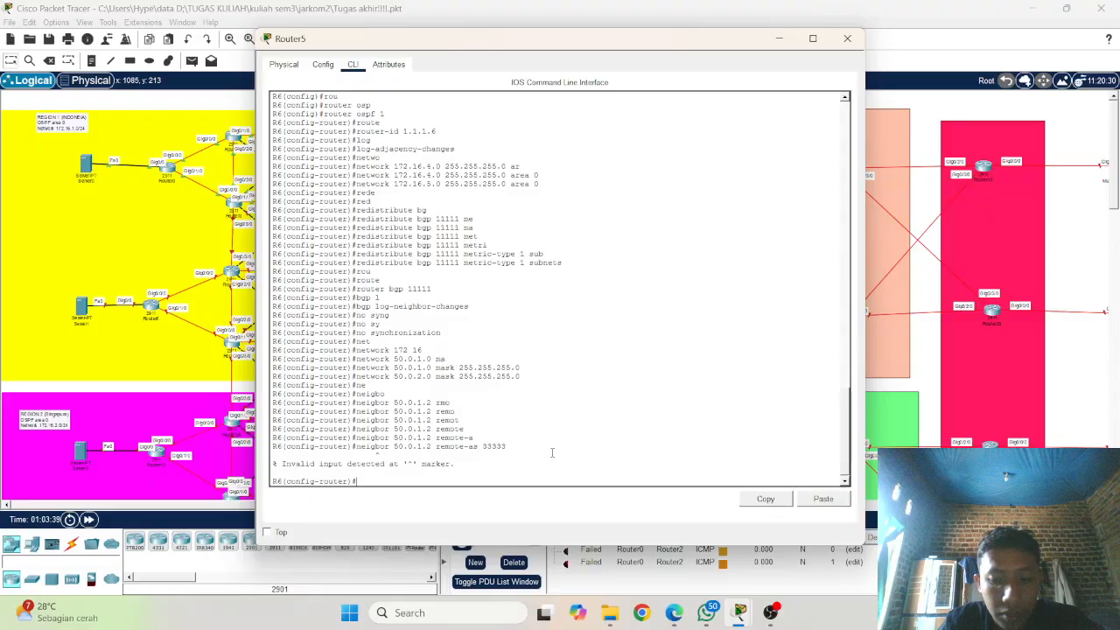
Step: Add BGP neighbors 50.0.1.2 and 50.0.2.2, both with remote-as 33333, correcting the misspelled neighbor keyword
key(Up)
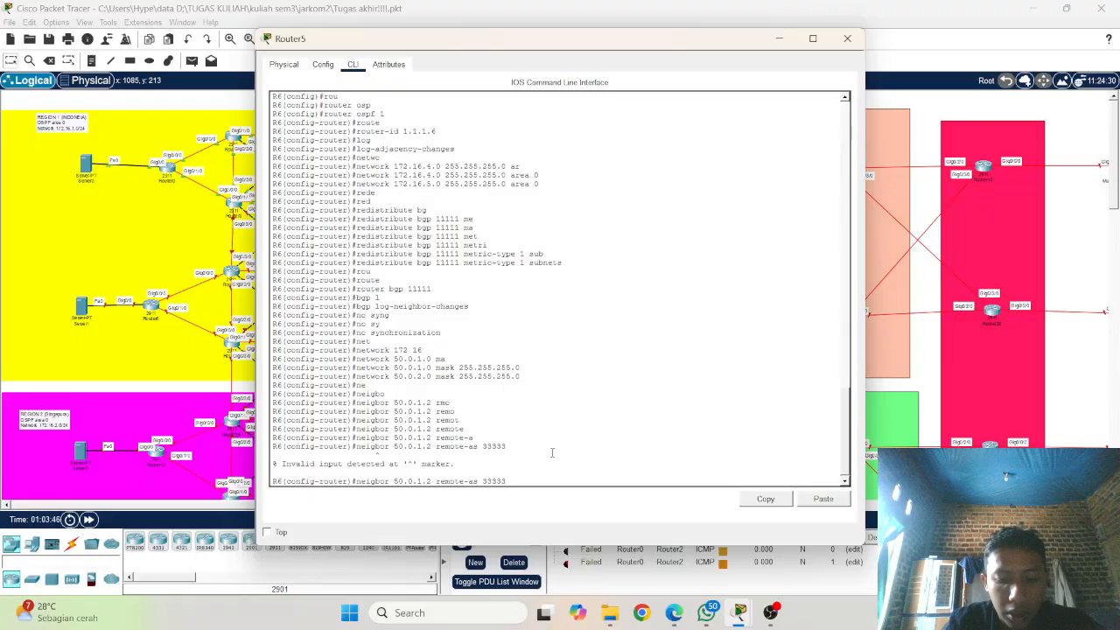
text(h)
key(Return)
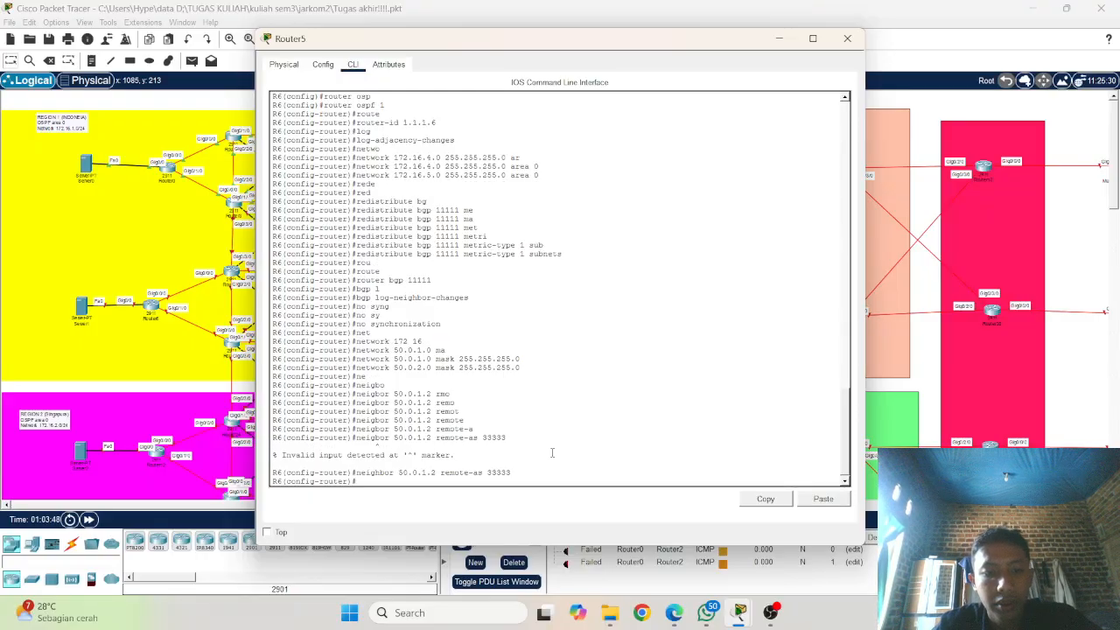
key(Up)
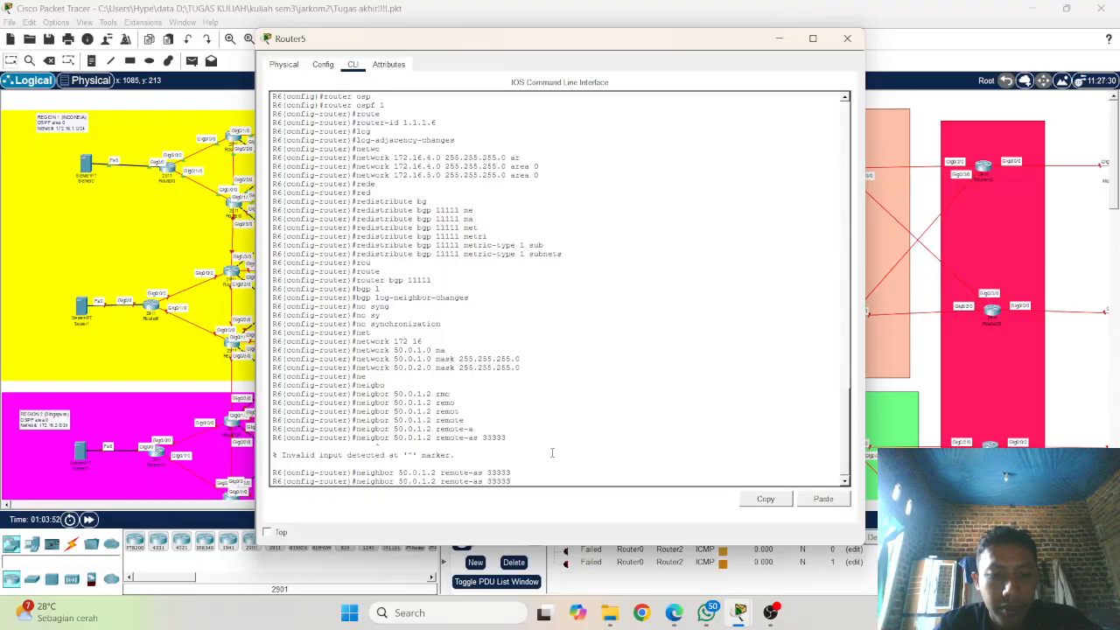
key(BackSpace)
text(2)
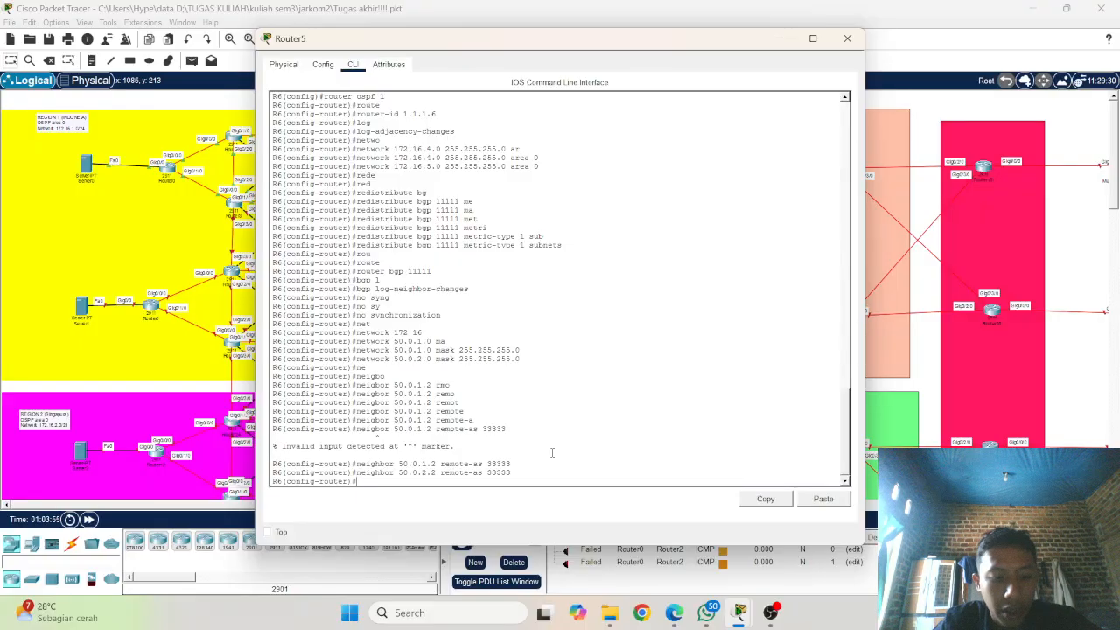
Step: Redistribute OSPF process 1 into BGP 11111 on R6
text(ed)
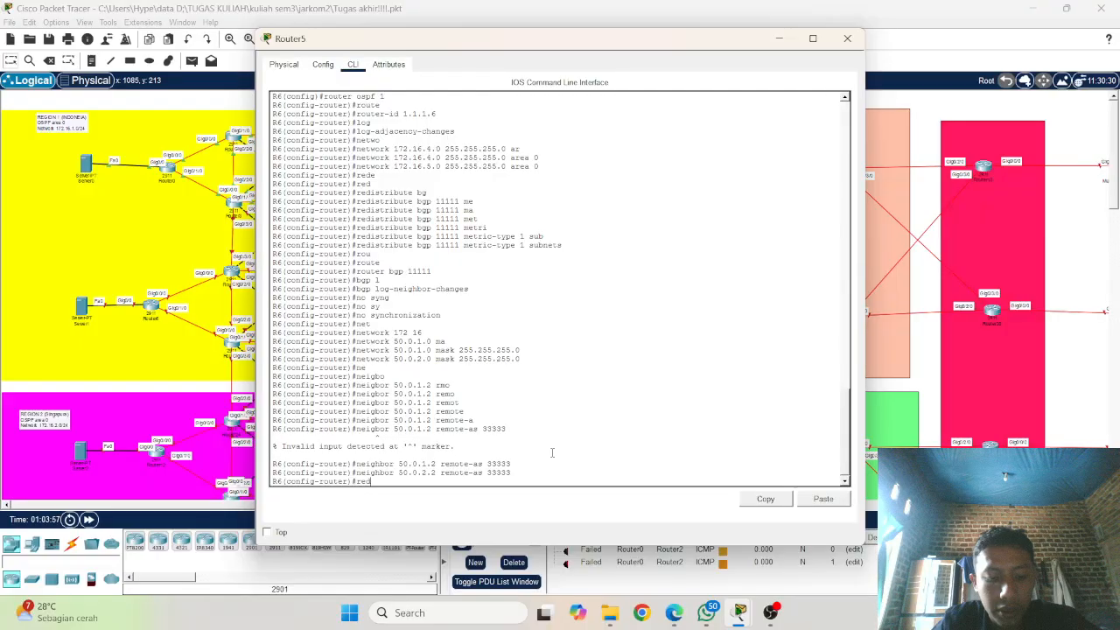
key(Tab)
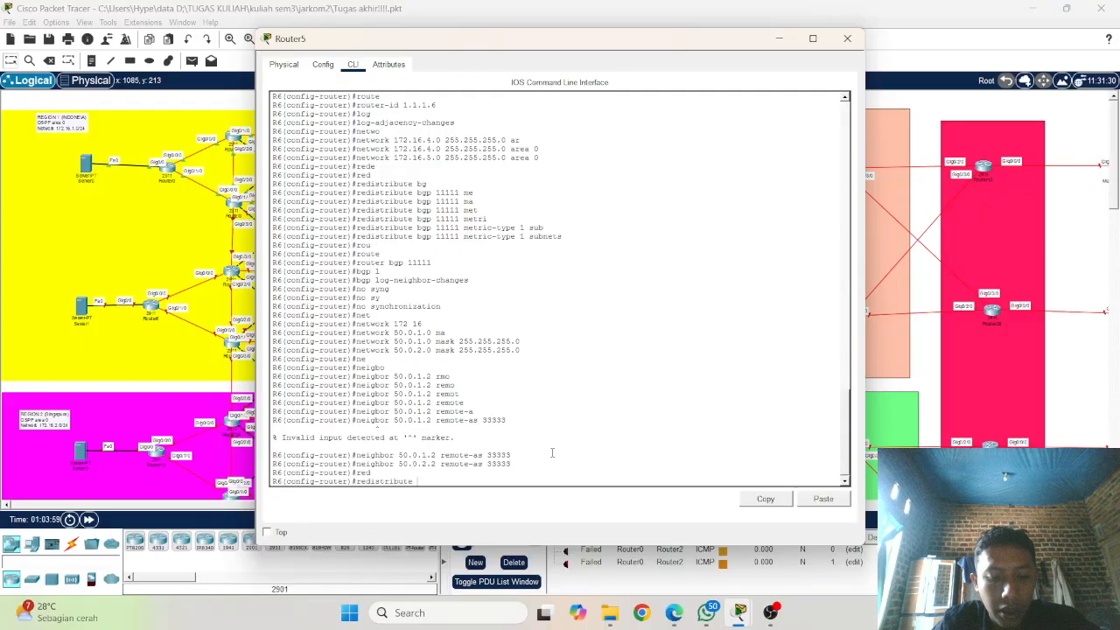
text(os)
key(Tab)
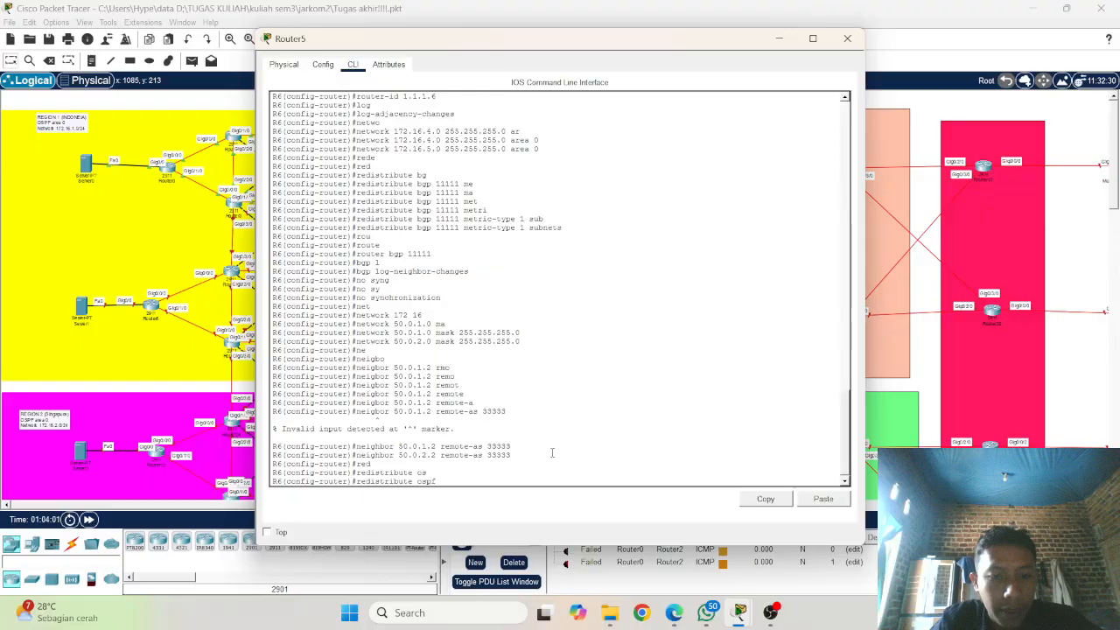
text(1)
key(Return)
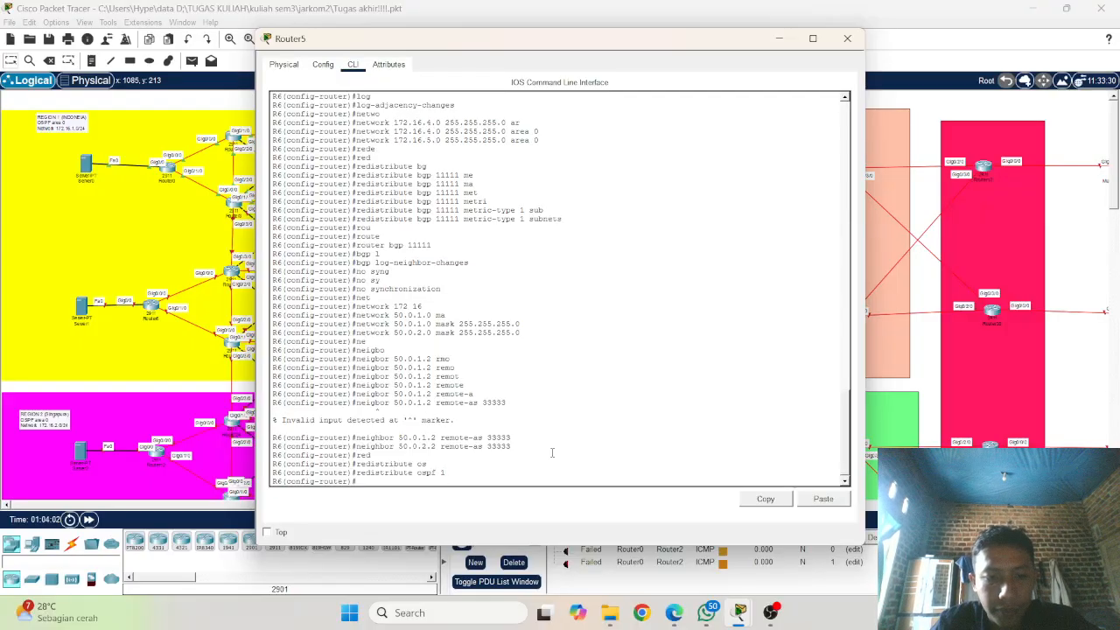
Step: End configuration mode on R6 and save the configuration with wr
text(end)
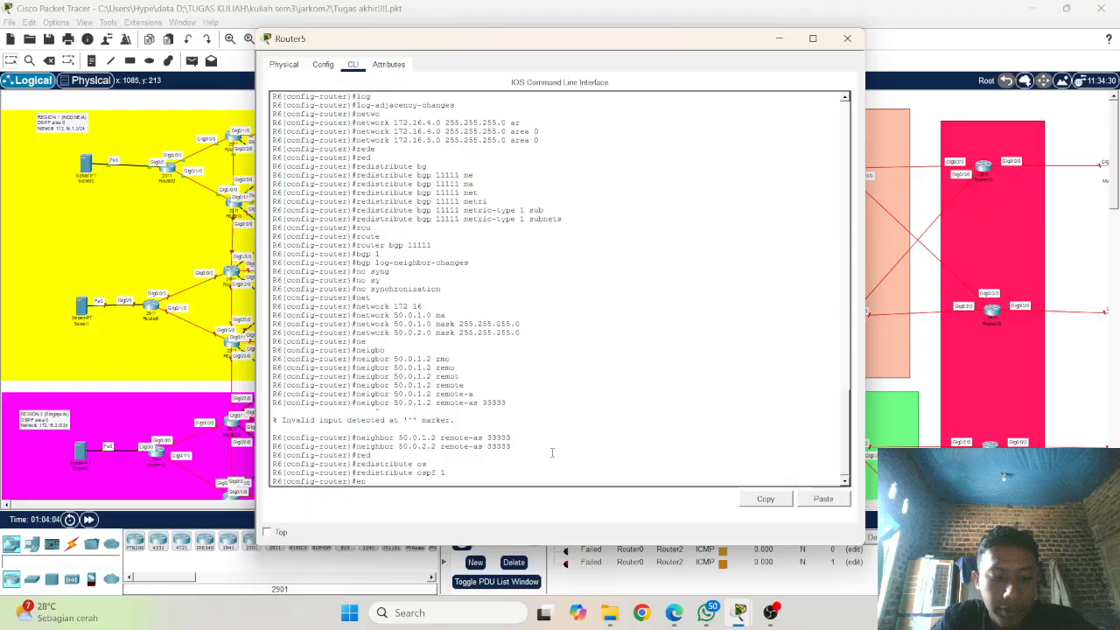
key(Return)
key(Return)
key(Return)
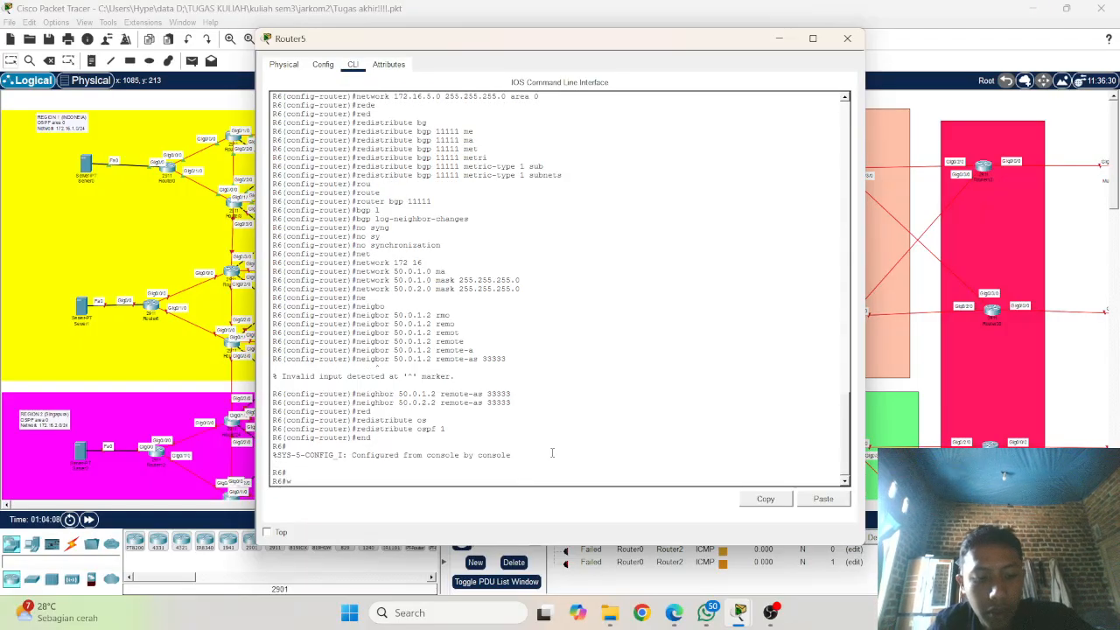
text(wr)
key(Return)
key(Return)
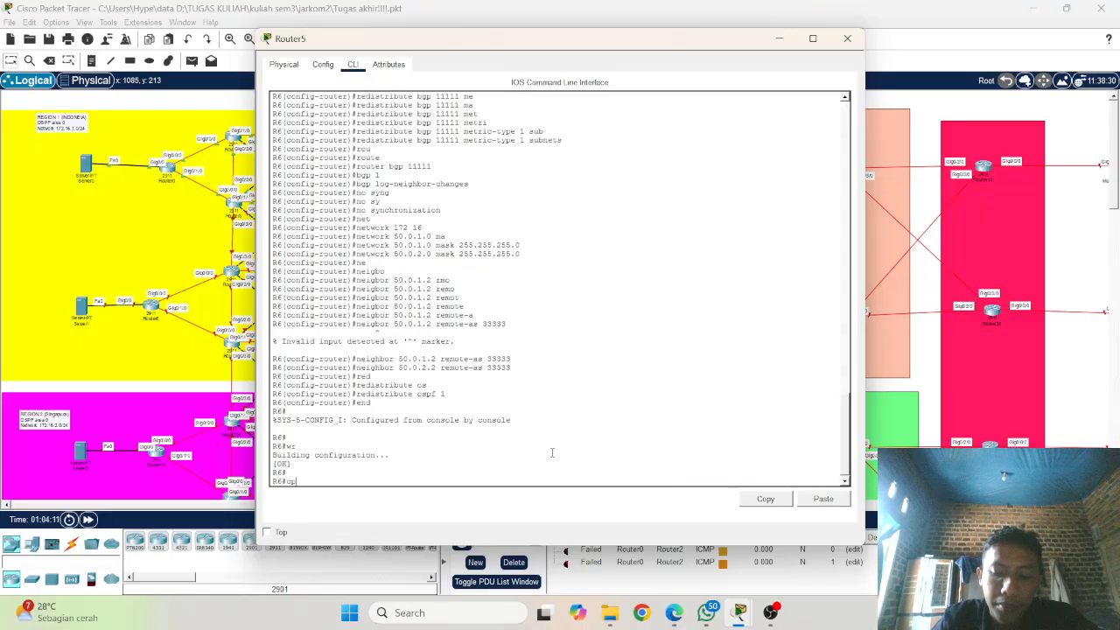
Step: Copy R6's running-config to startup-config, accepting the default destination filename
text(cop)
key(Tab)
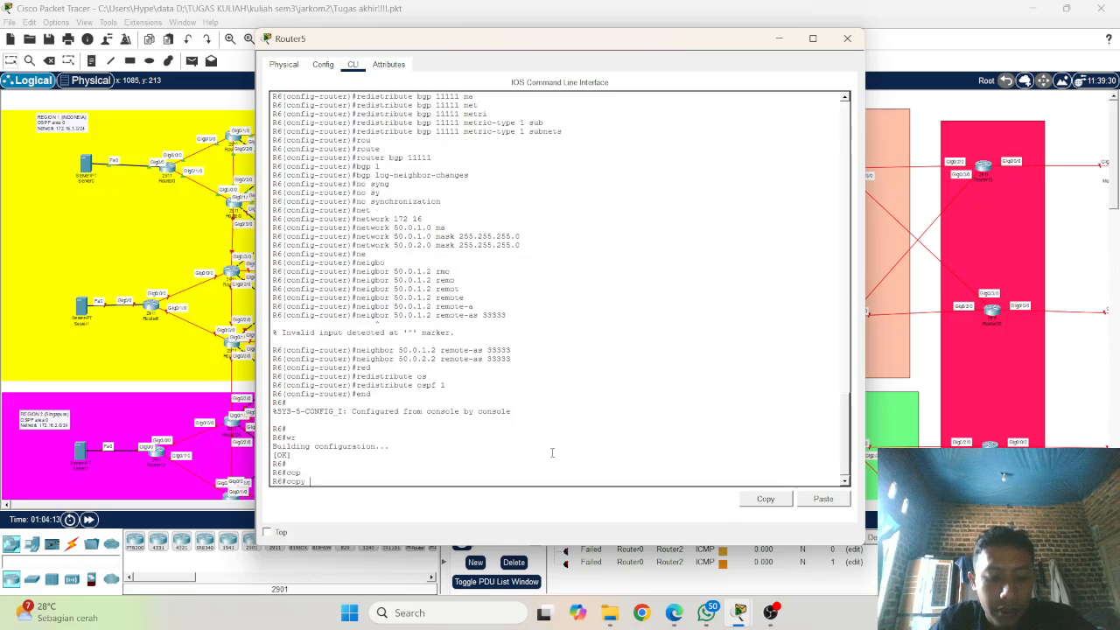
text(ru)
key(Tab)
text(c)
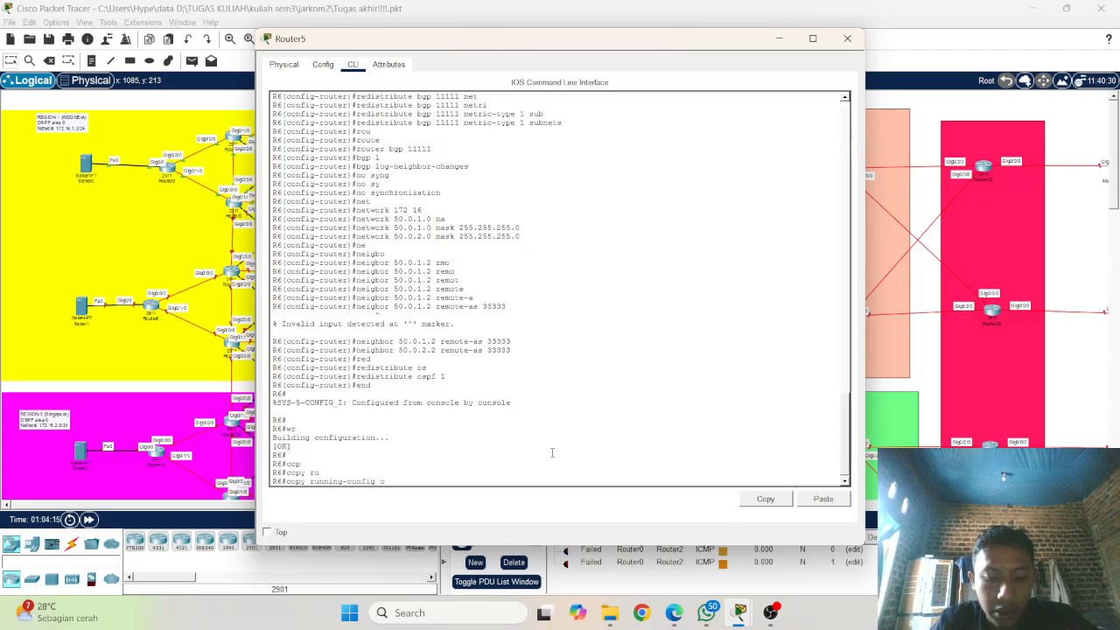
text(t)
key(Tab)
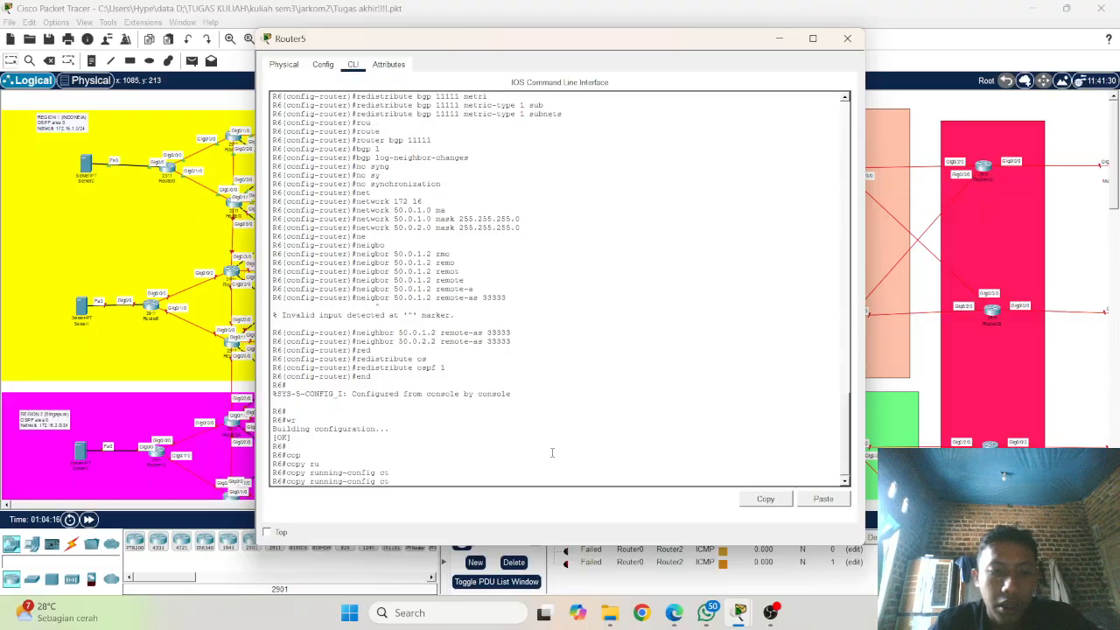
text(st)
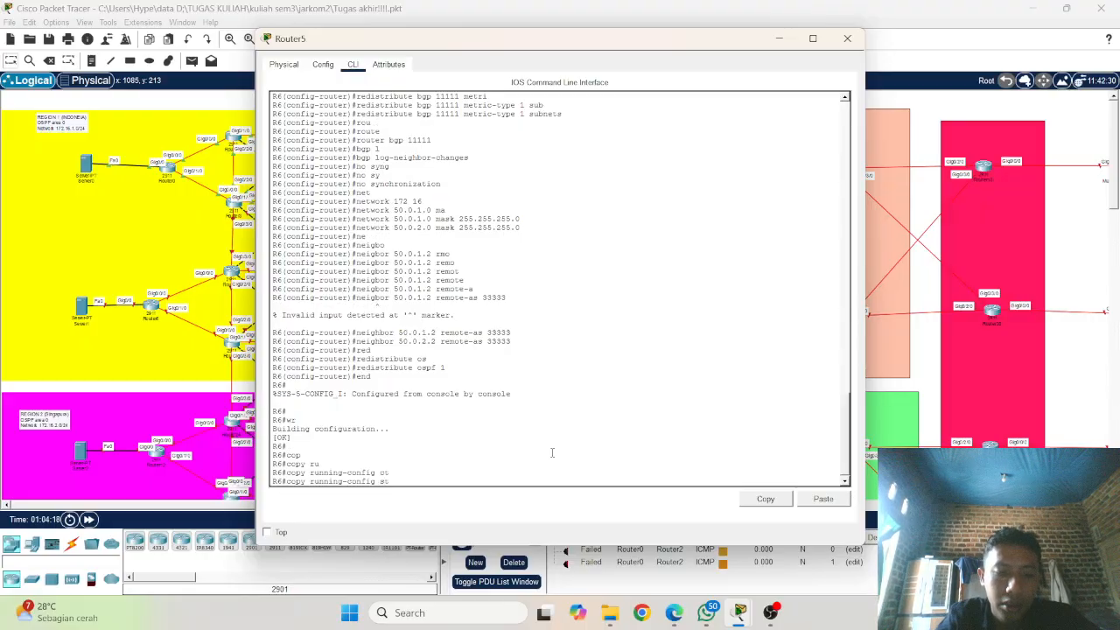
key(Tab)
key(Return)
key(Return)
key(Return)
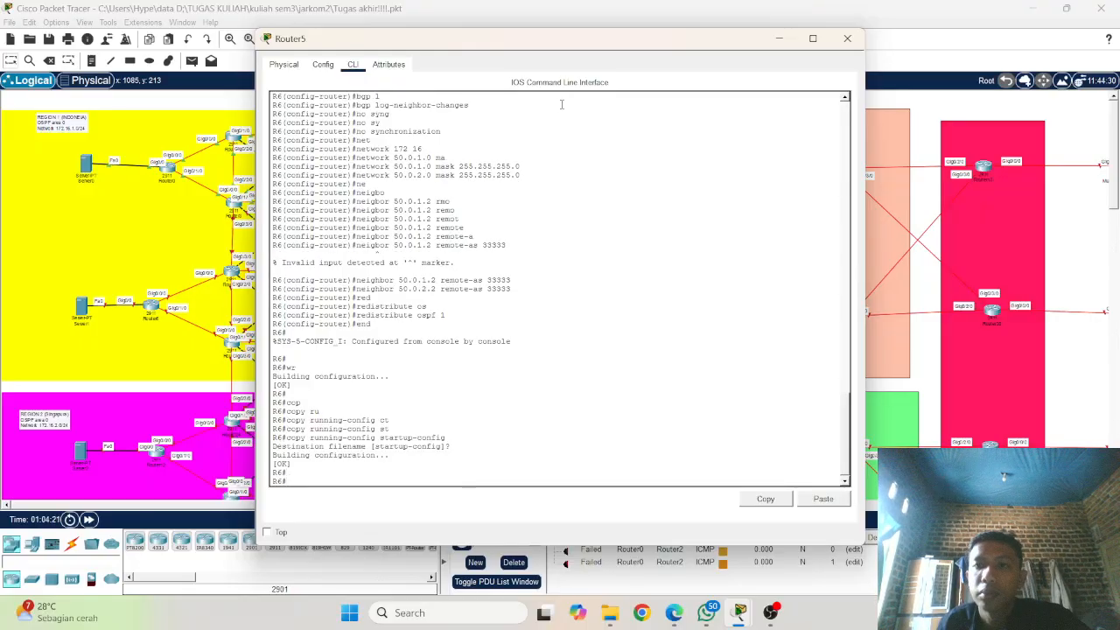
Step: Minimize the Router5 window and test connectivity with simple PDUs from Server0 to Router5 and from Server0 to Router0
click(785, 42)
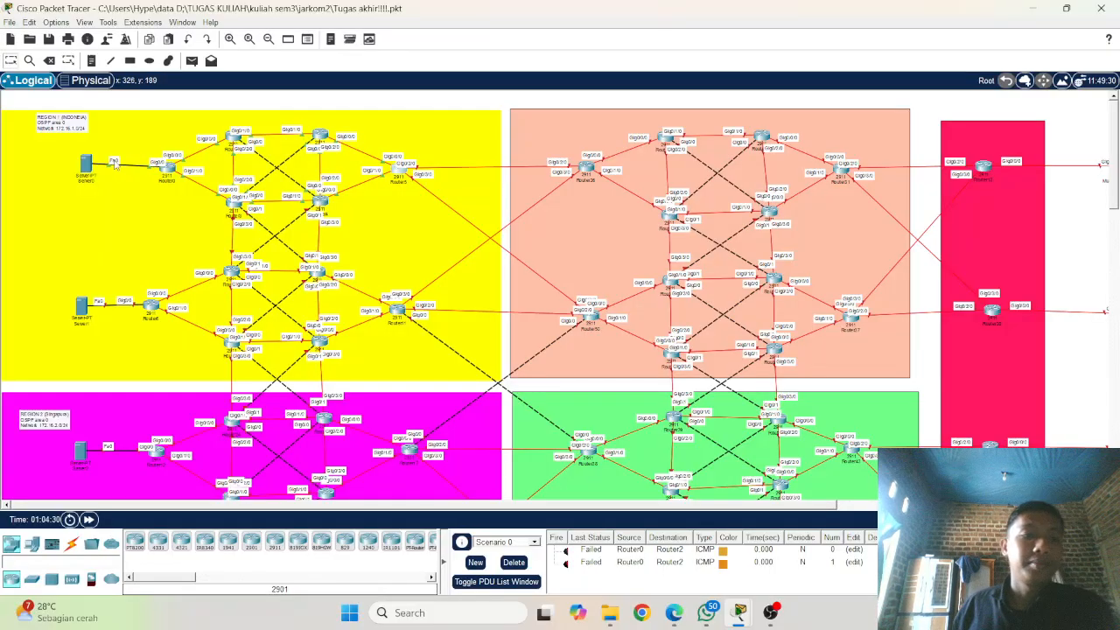
click(191, 63)
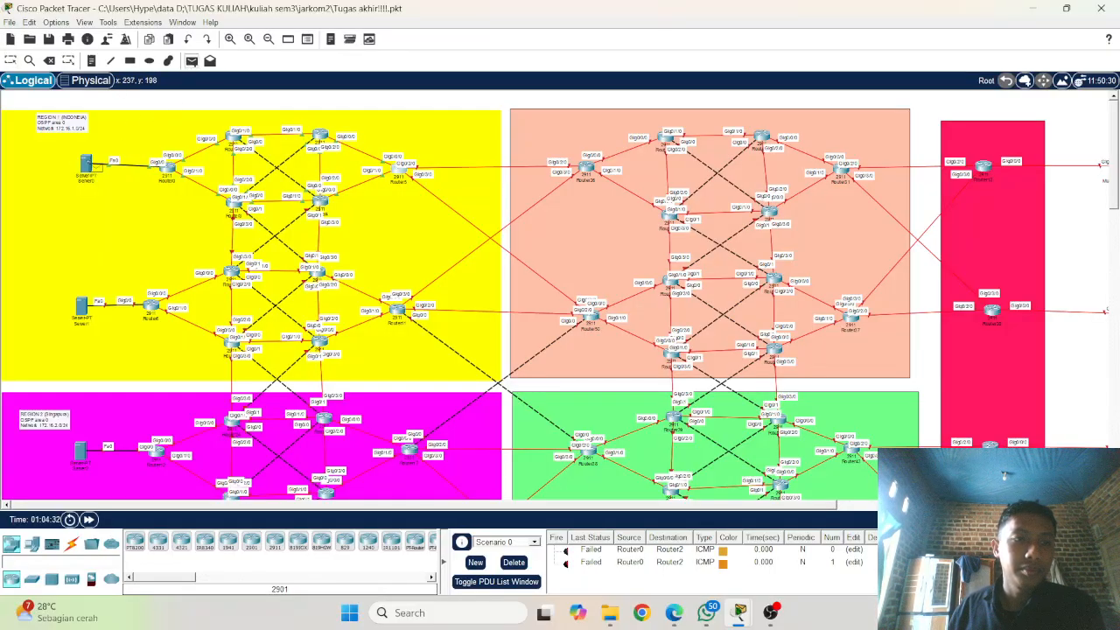
click(90, 165)
click(400, 171)
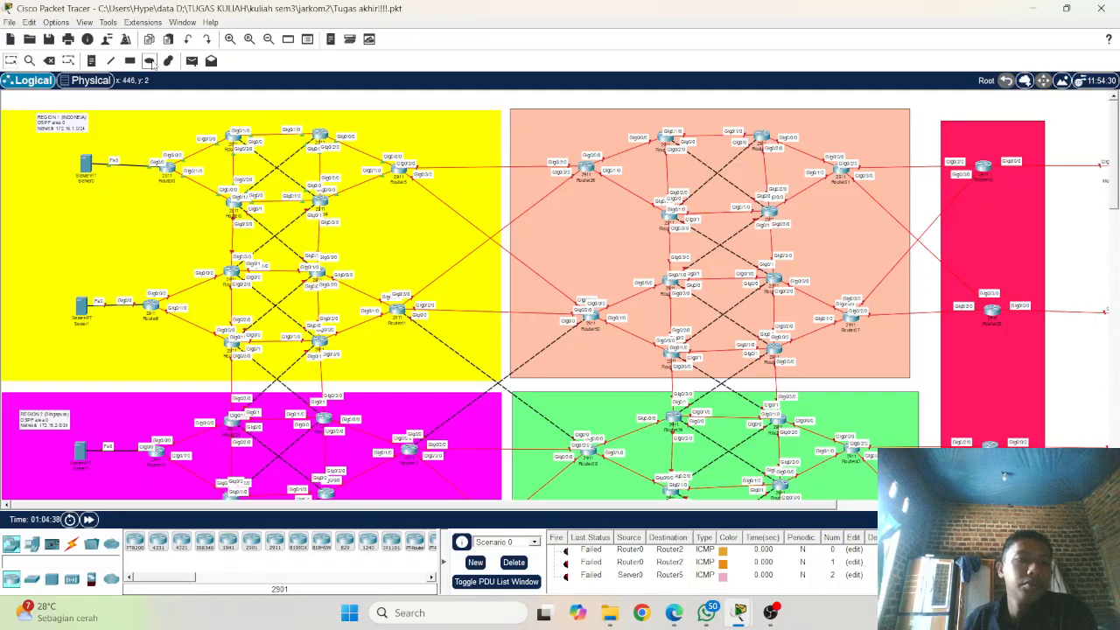
click(192, 60)
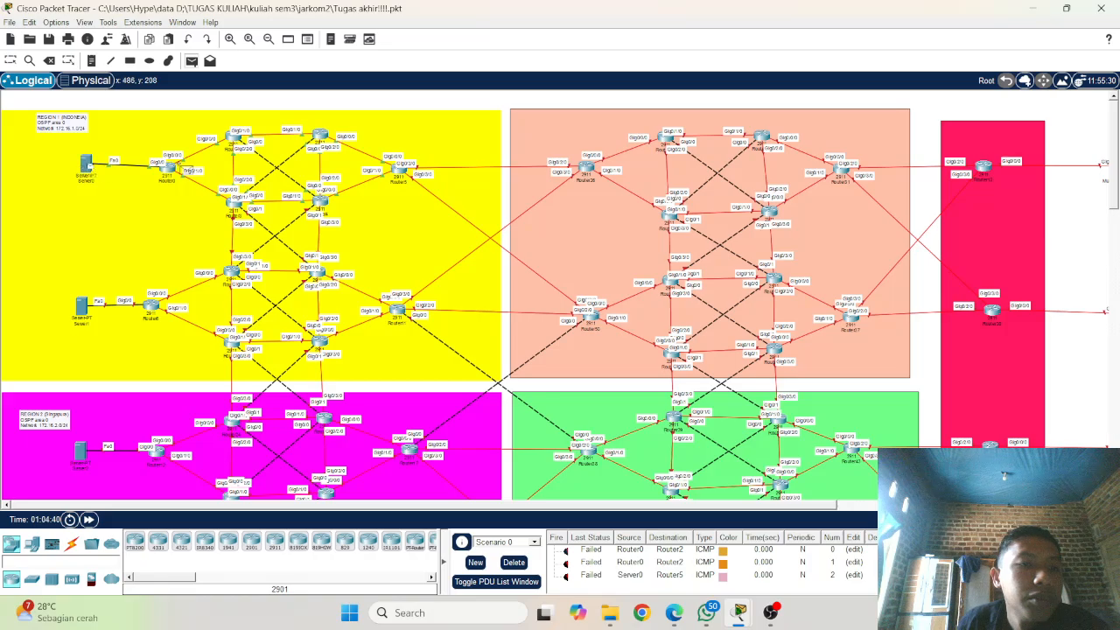
click(167, 168)
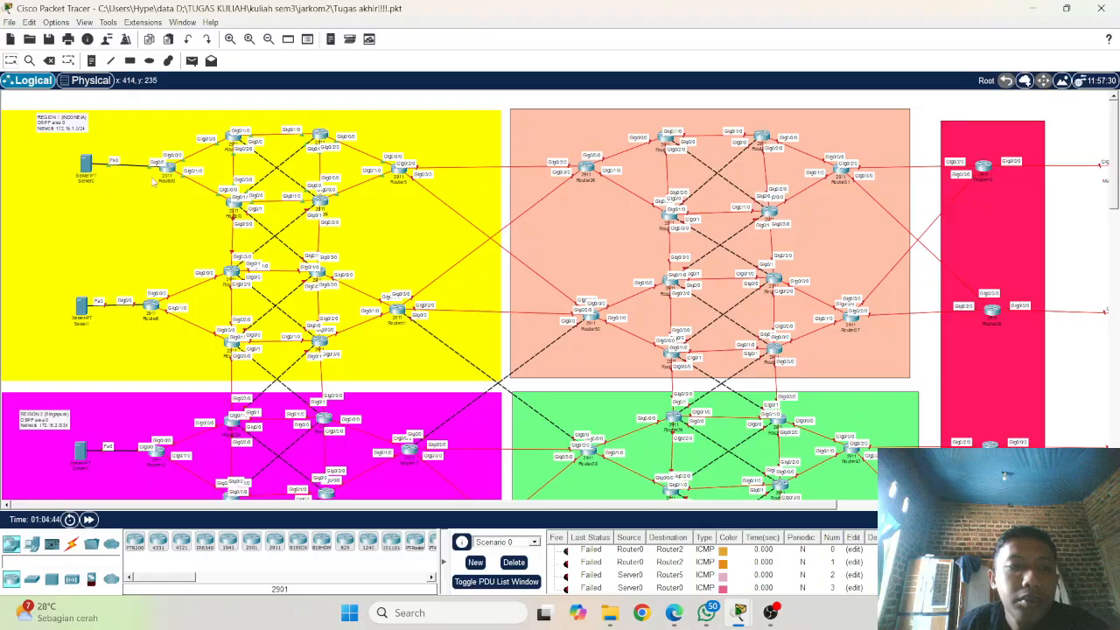
scroll(142, 188, down, 3)
scroll(145, 189, up, 3)
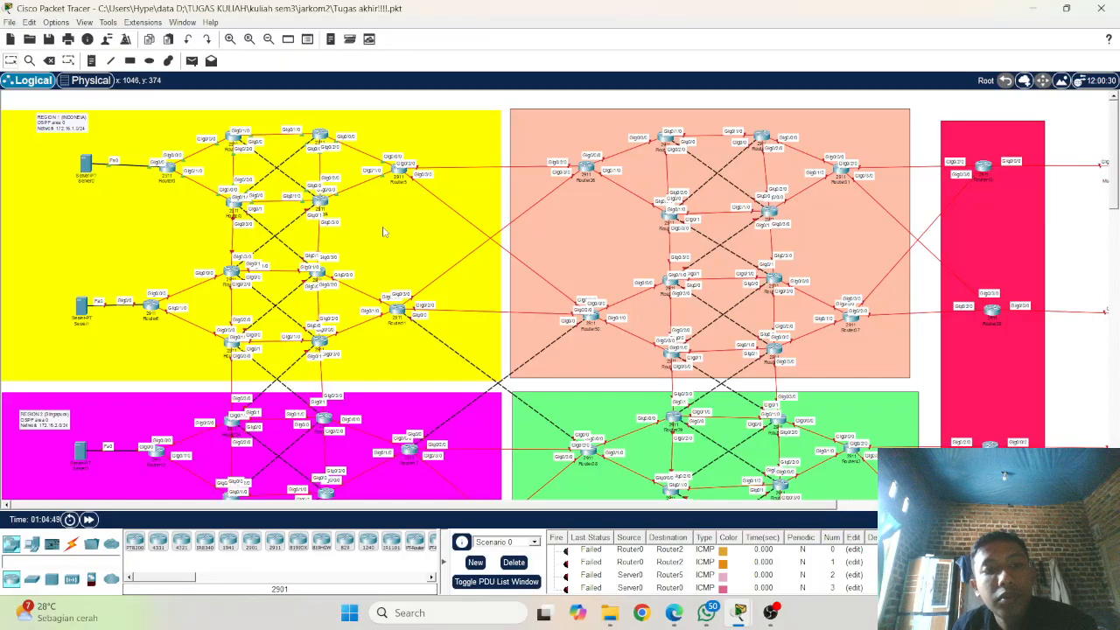
scroll(267, 280, down, 7)
scroll(266, 280, up, 7)
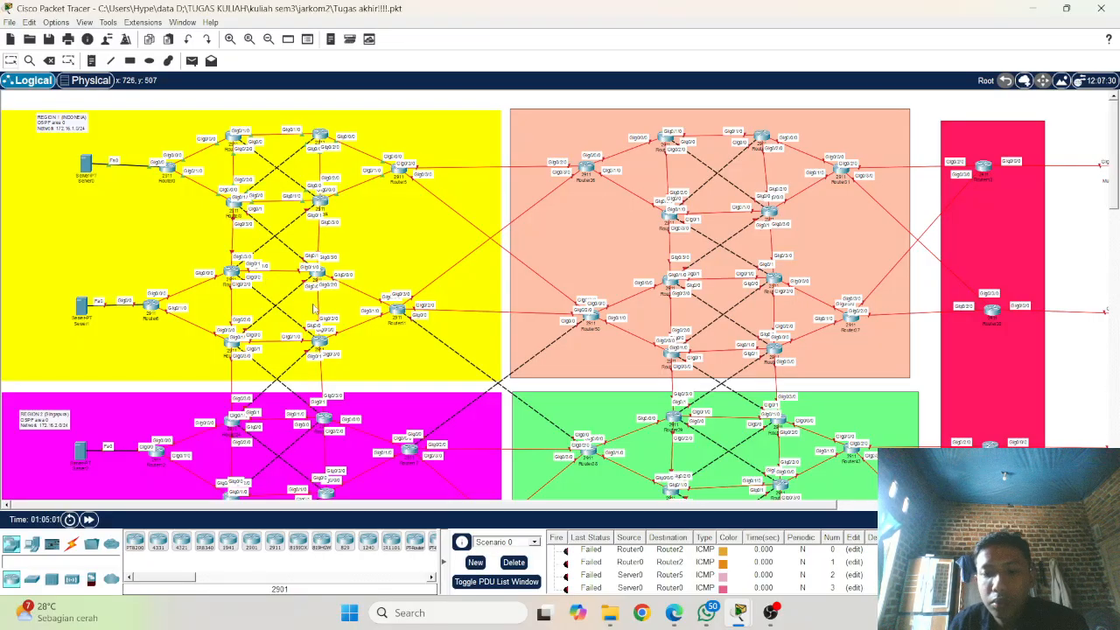
click(767, 619)
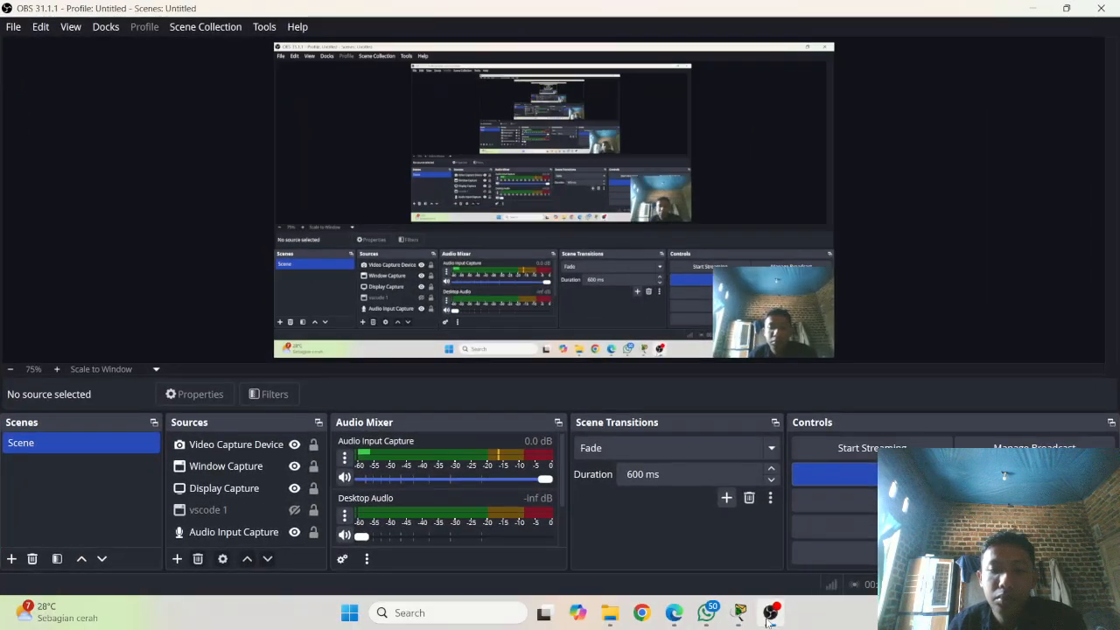
click(767, 619)
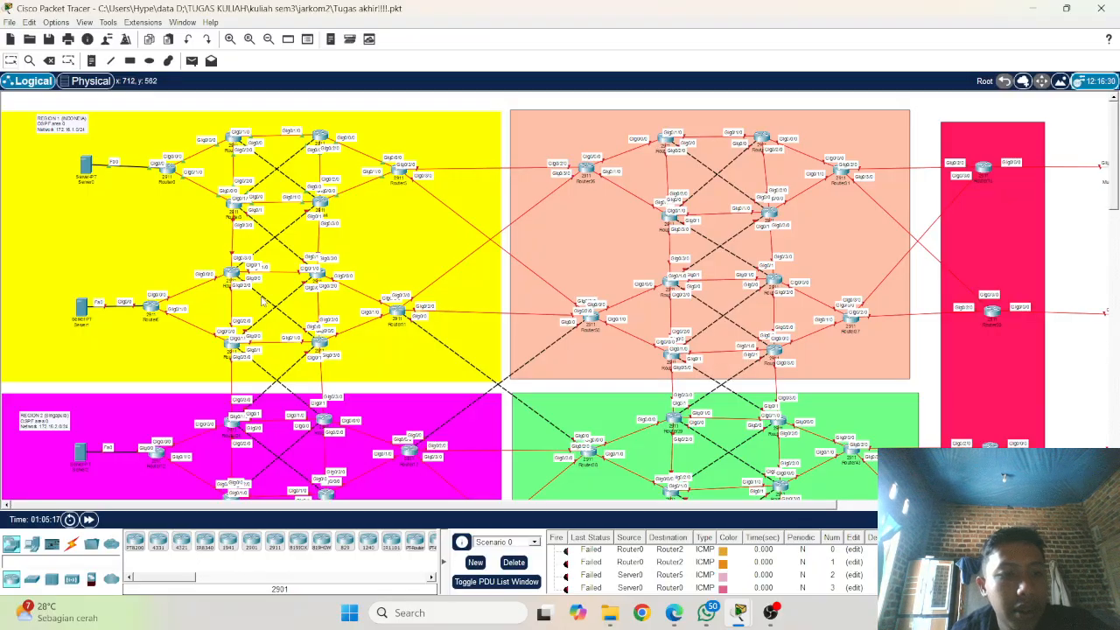
Step: Open the command-line interface of Router6, beside Server1 in the Indonesia region, and bring up its prompt
click(151, 312)
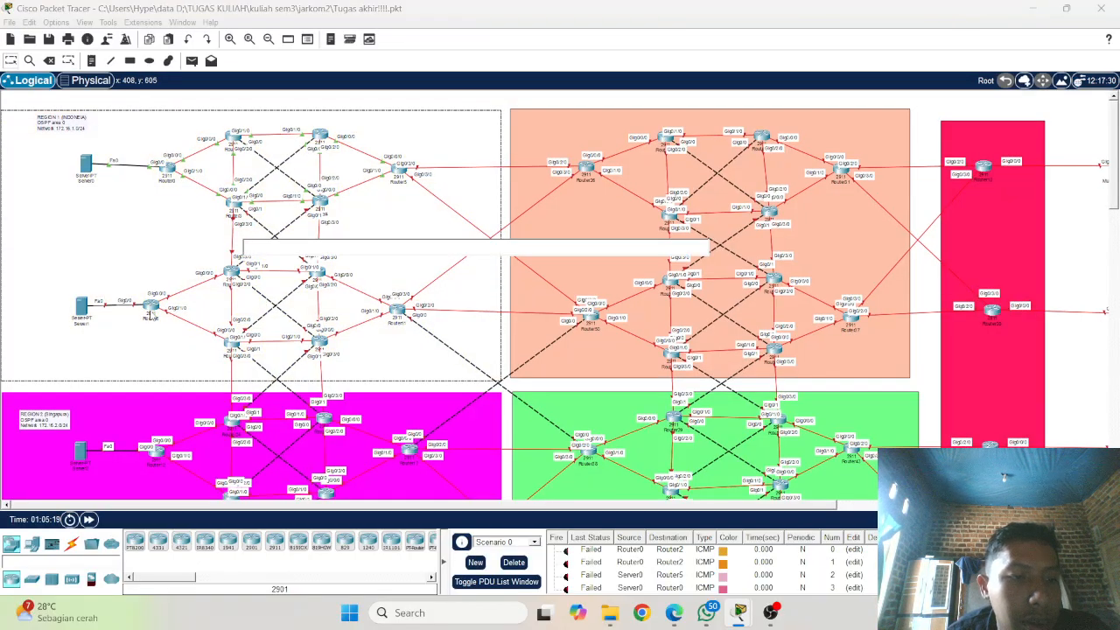
click(153, 305)
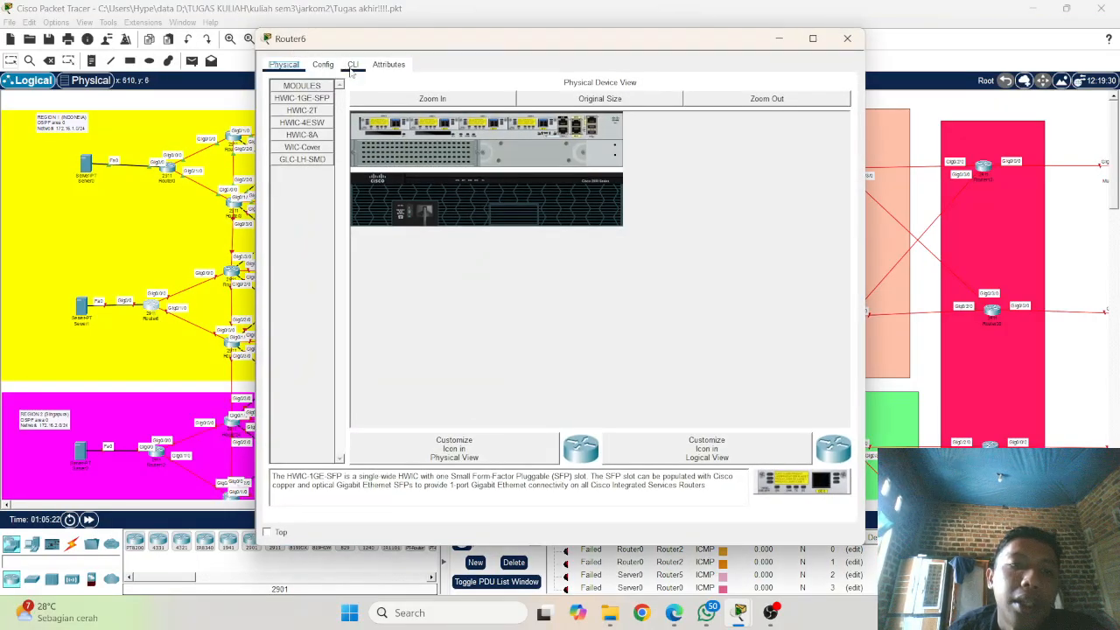
click(353, 65)
key(Return)
key(Return)
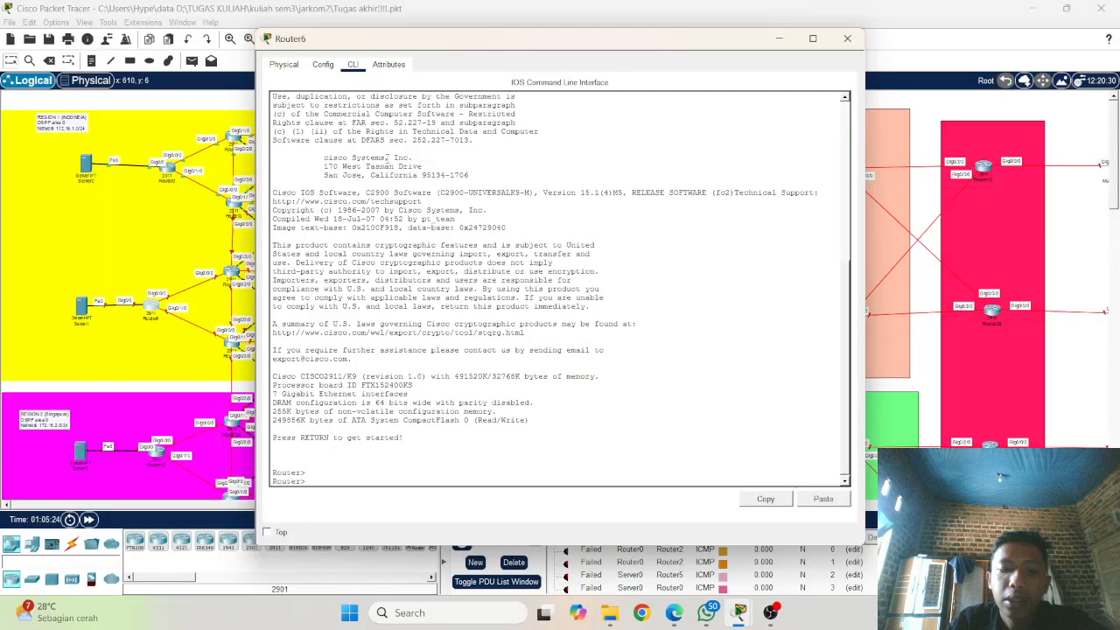
Step: Enter privileged EXEC mode on Router6 with the enable command
text(ena)
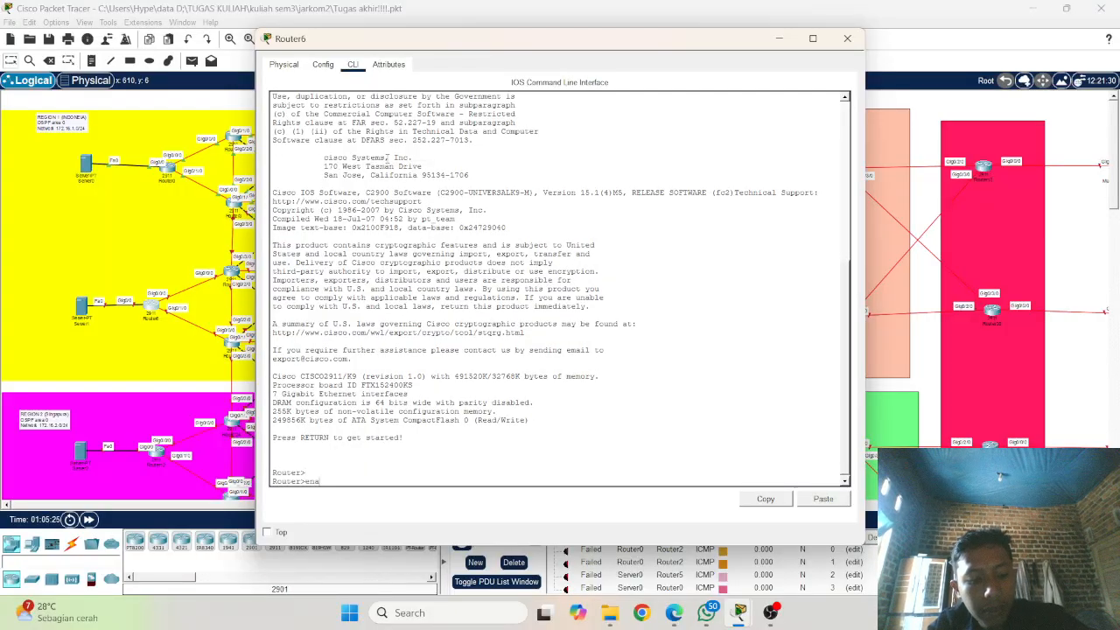
key(Tab)
text(co)
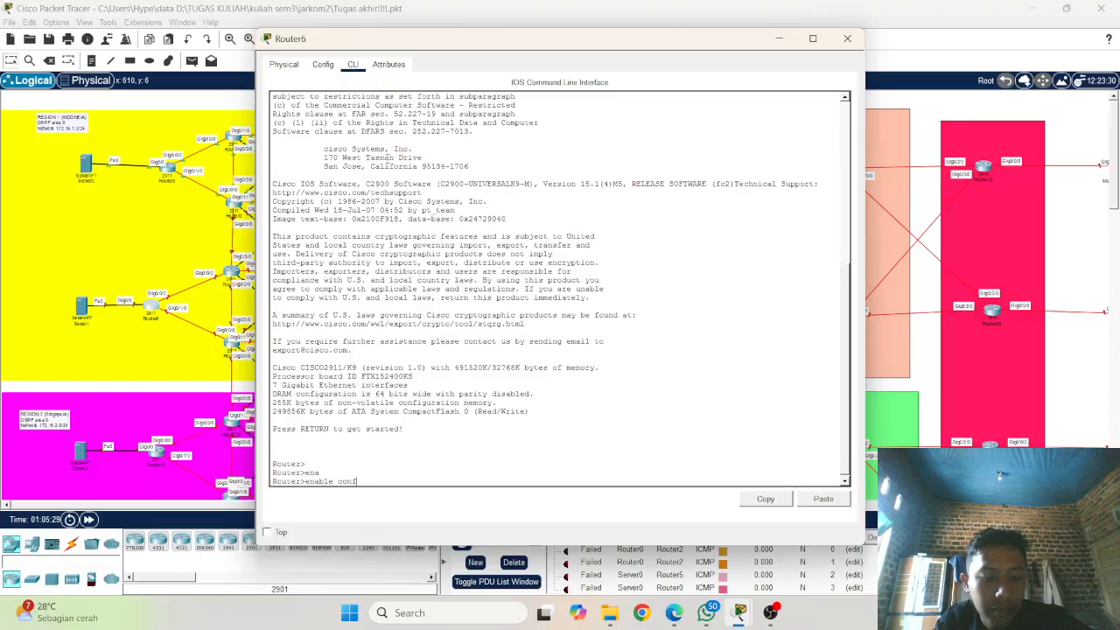
text(nf)
key(Tab)
key(BackSpace)
key(BackSpace)
key(BackSpace)
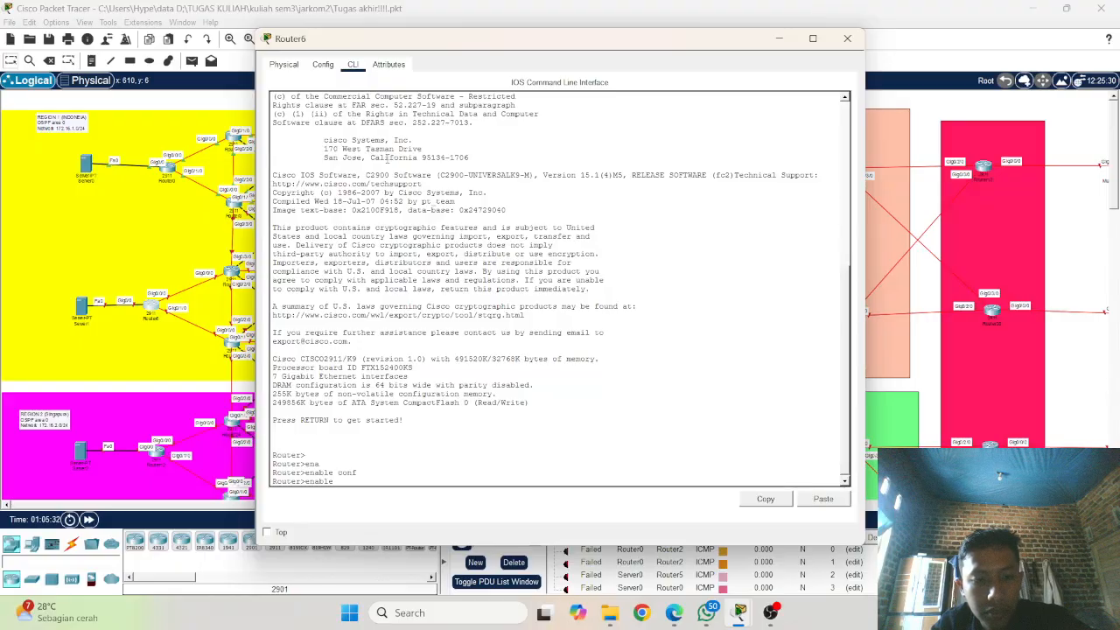
key(Return)
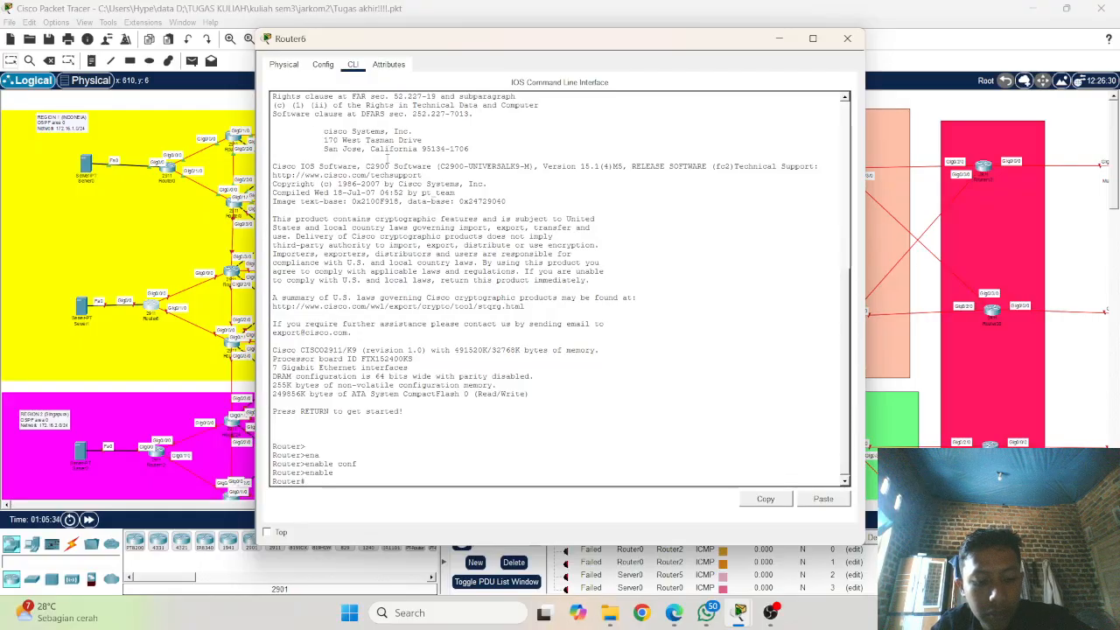
Step: Enter global configuration mode on Router6 with conf t
text(conf)
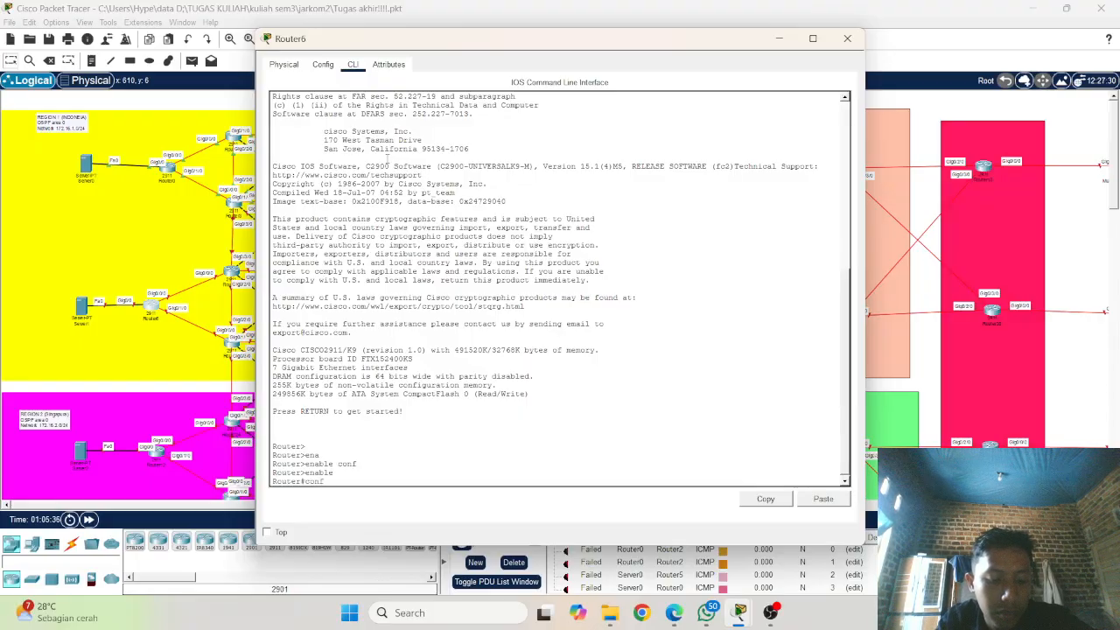
text( t)
key(Return)
key(Return)
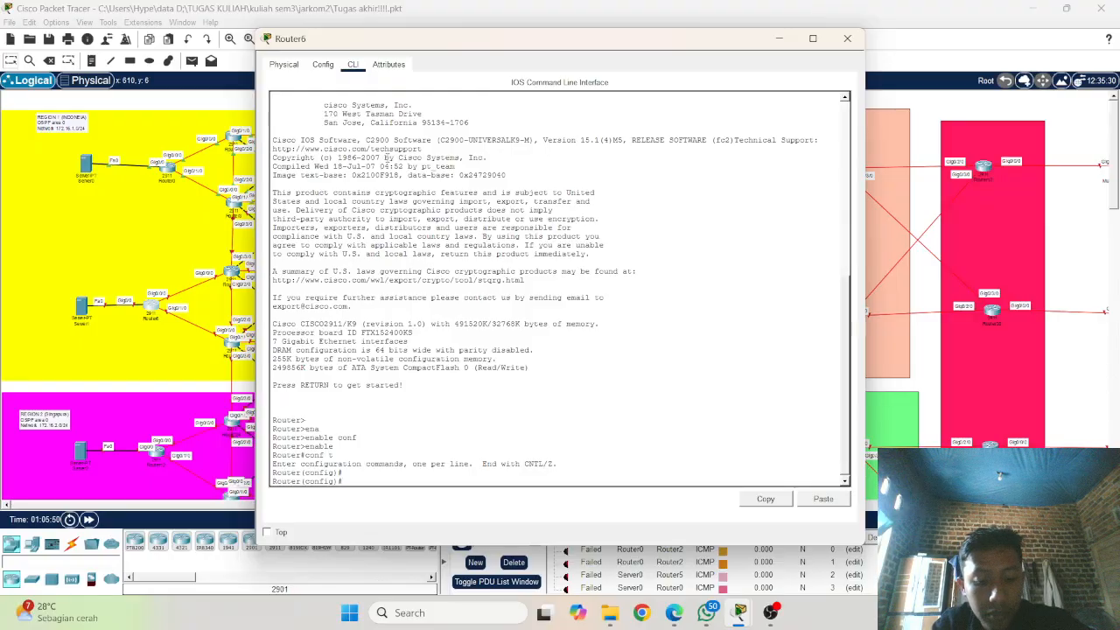
Step: Set Router6's hostname to R7 and minimize its window
text(host)
key(Tab)
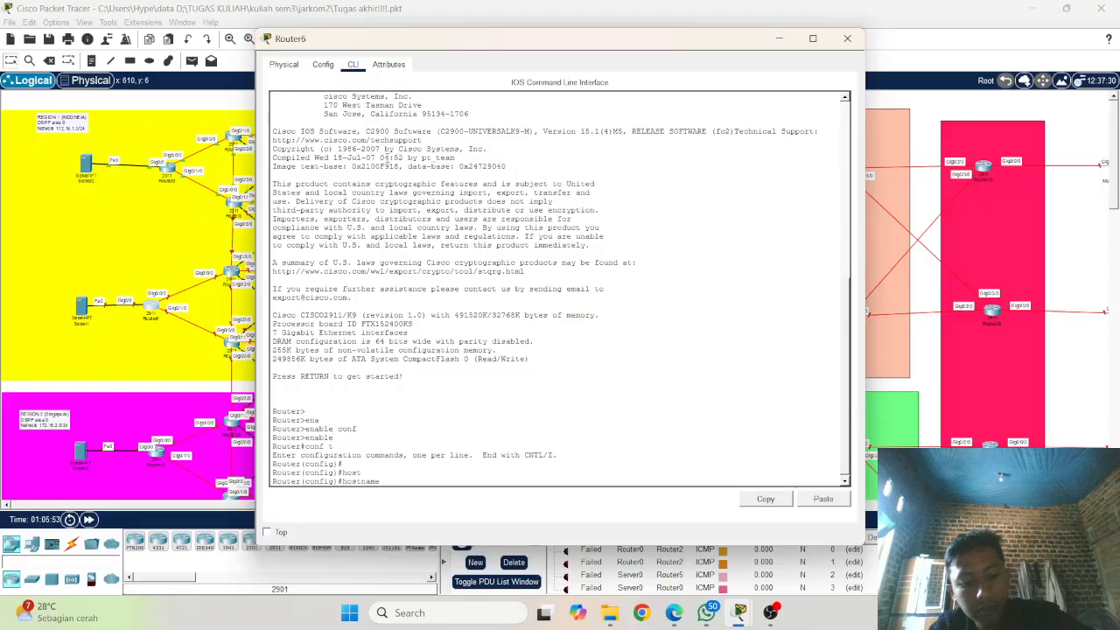
text(R7)
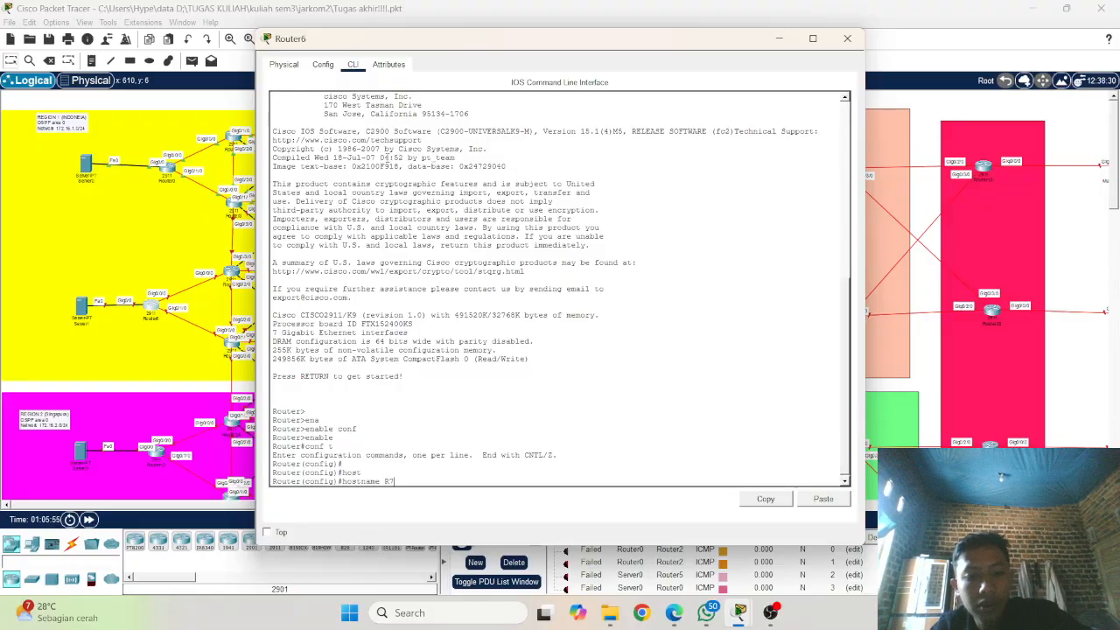
key(Return)
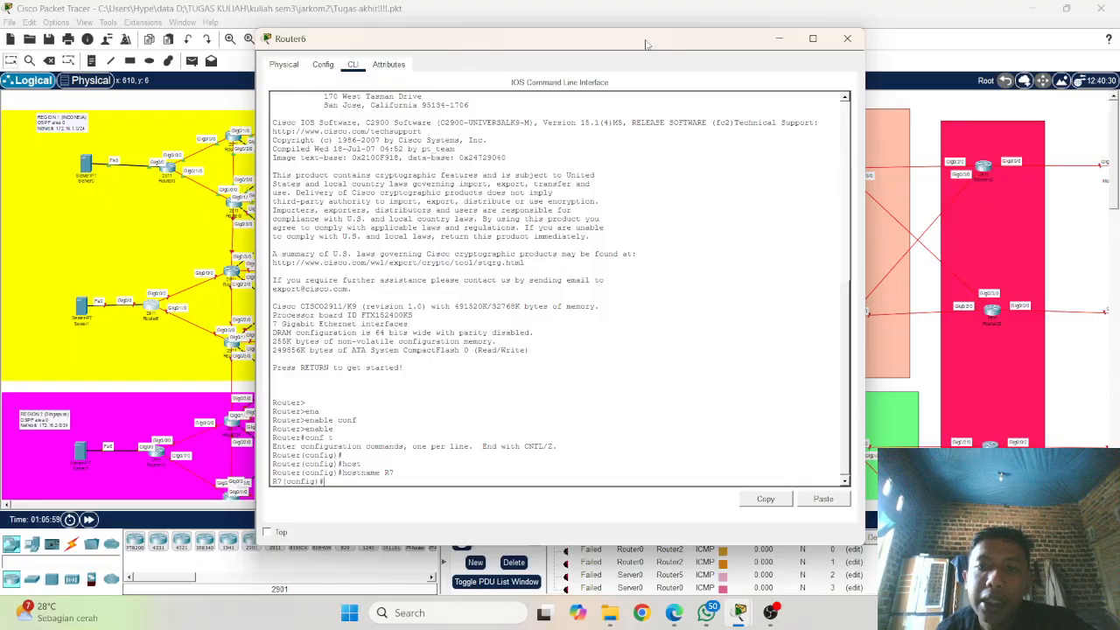
click(775, 42)
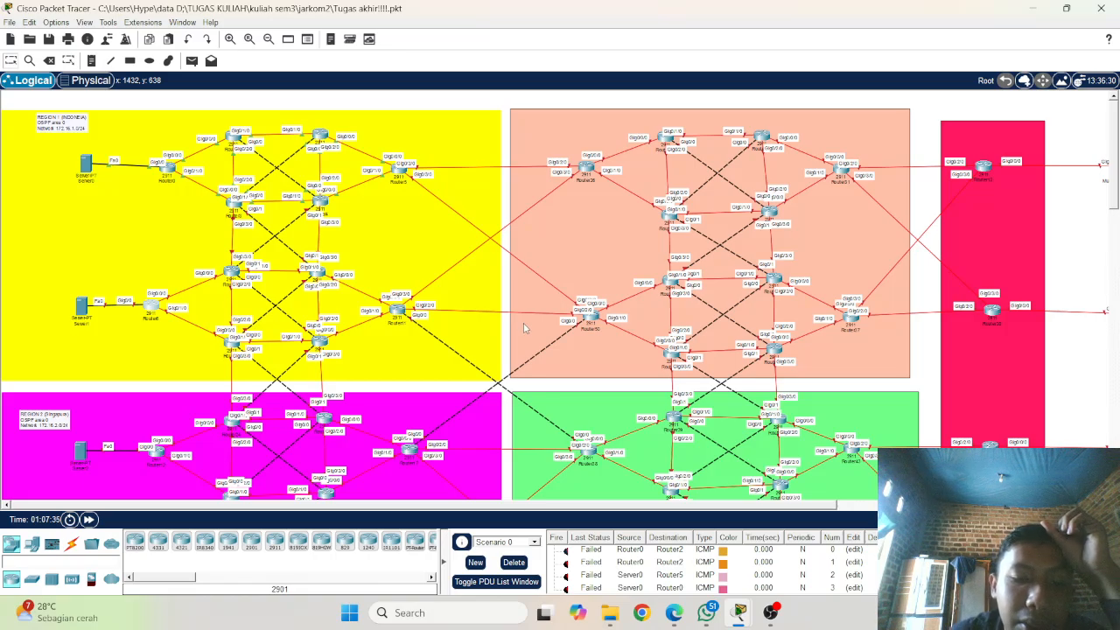
Step: Reopen Router5's command-line history and review its interface, OSPF 1 and BGP 11111 configuration commands, then return to the topology
click(404, 175)
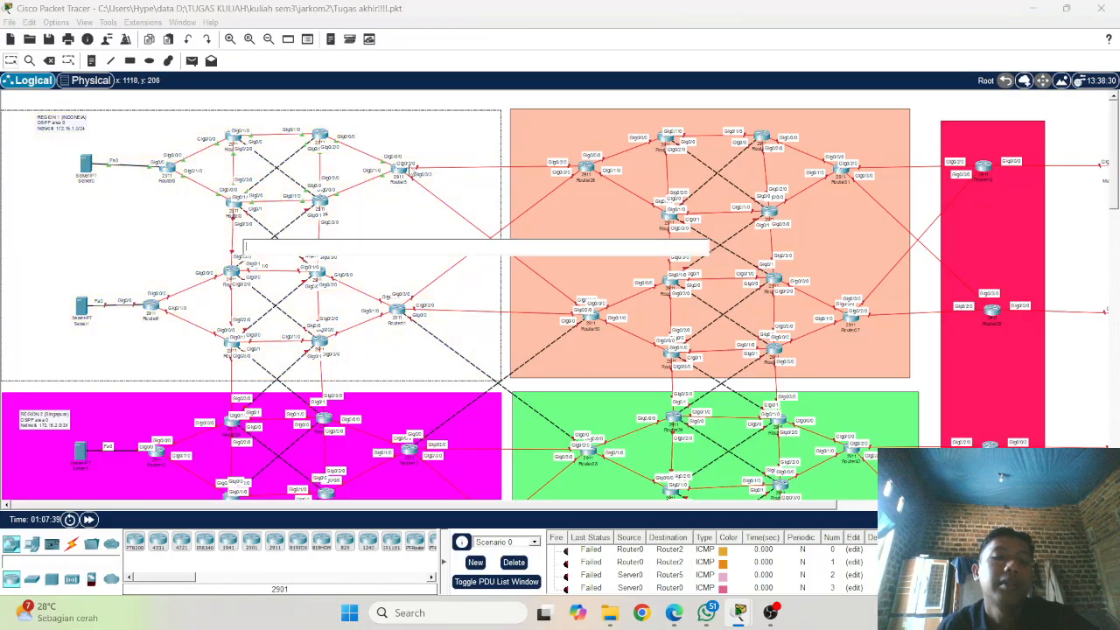
click(399, 172)
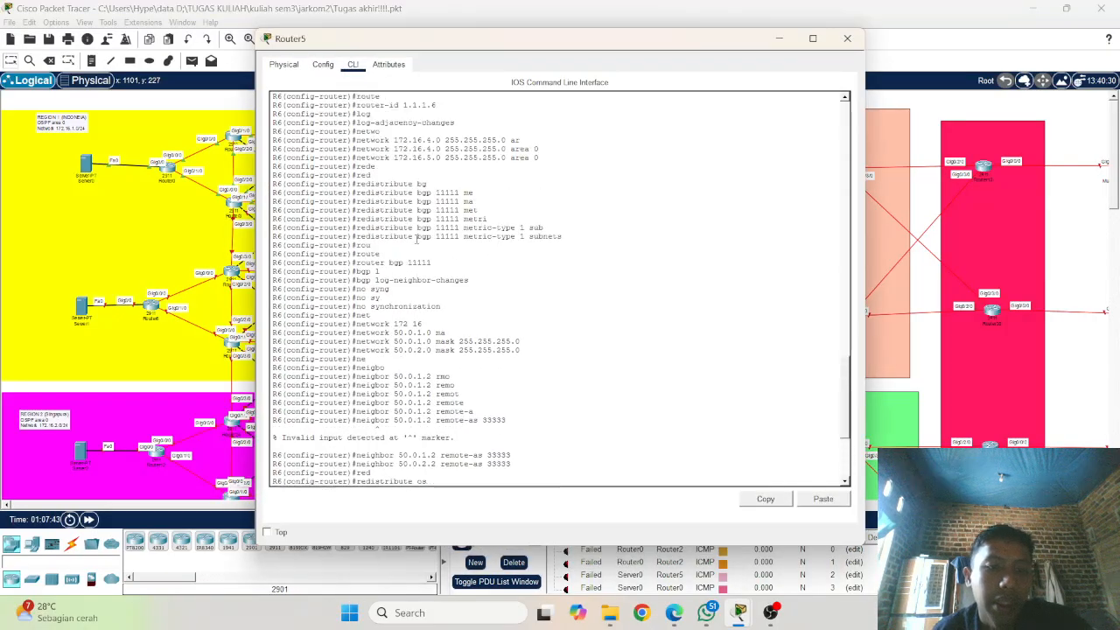
scroll(418, 238, up, 1)
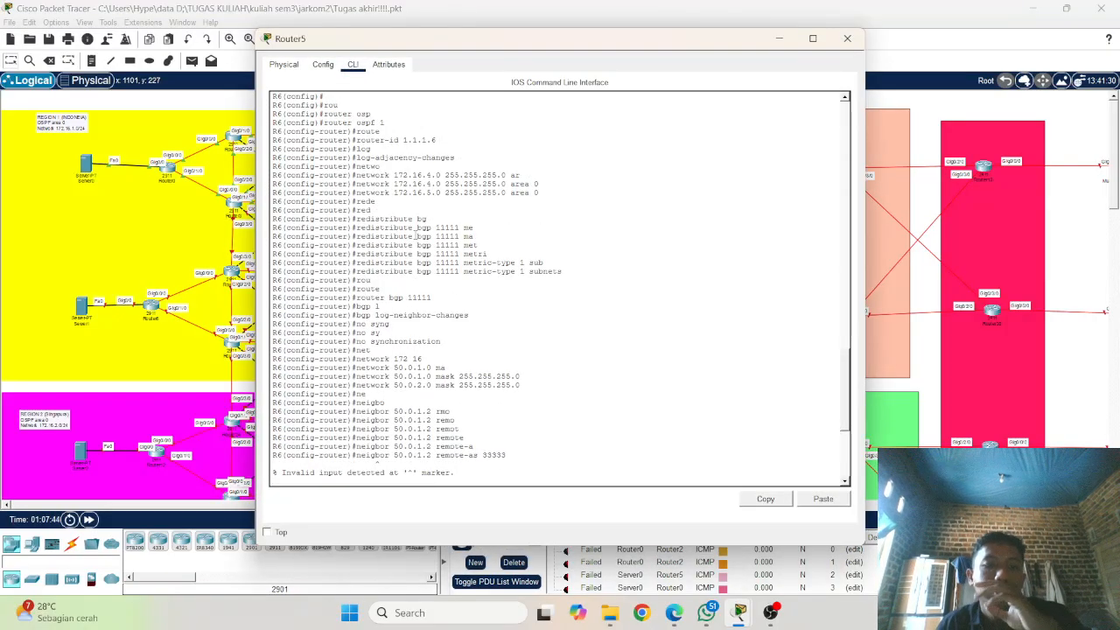
scroll(427, 174, up, 5)
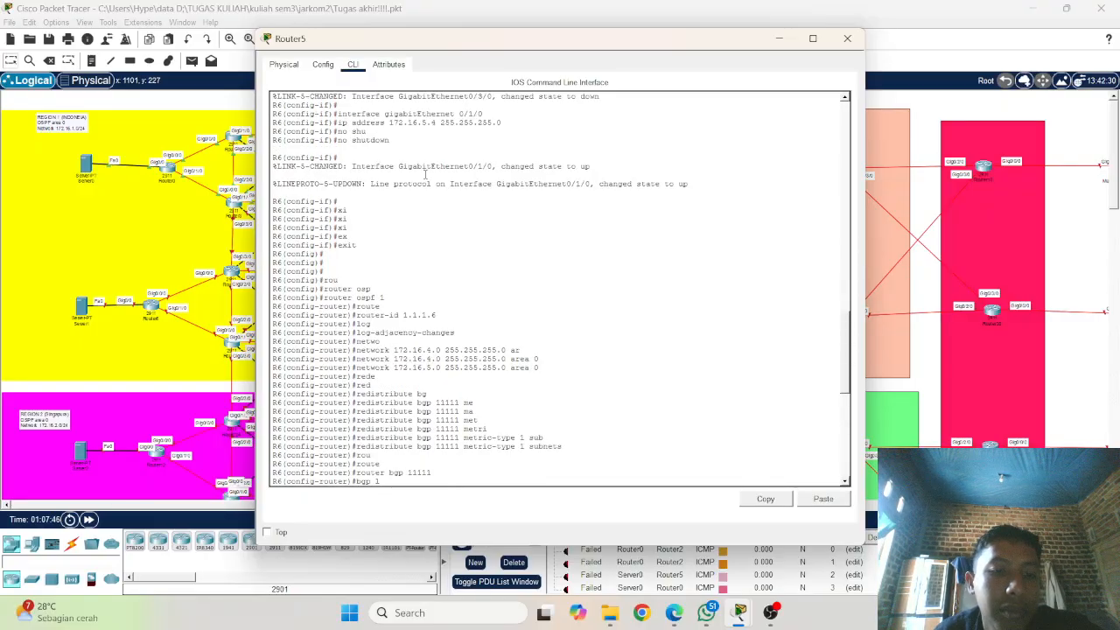
scroll(426, 174, down, 6)
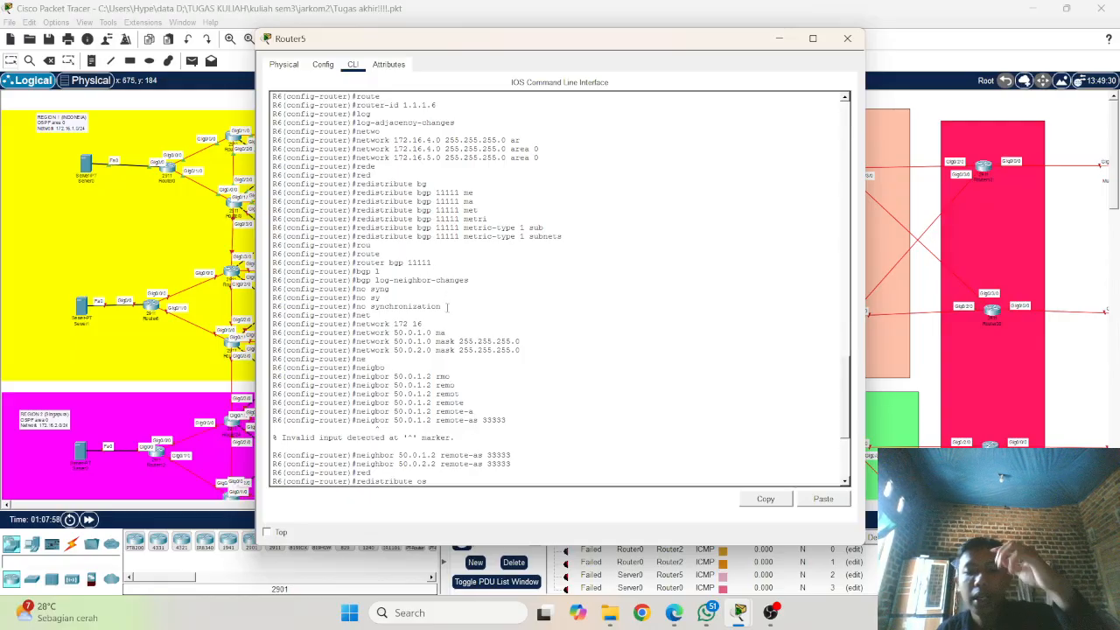
click(68, 253)
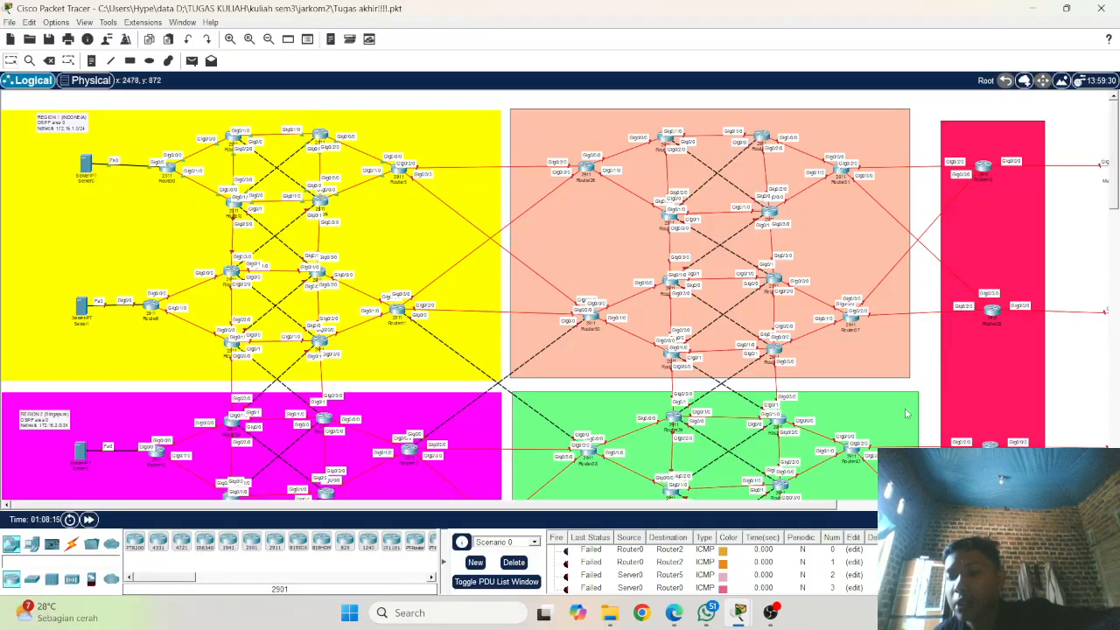
click(777, 616)
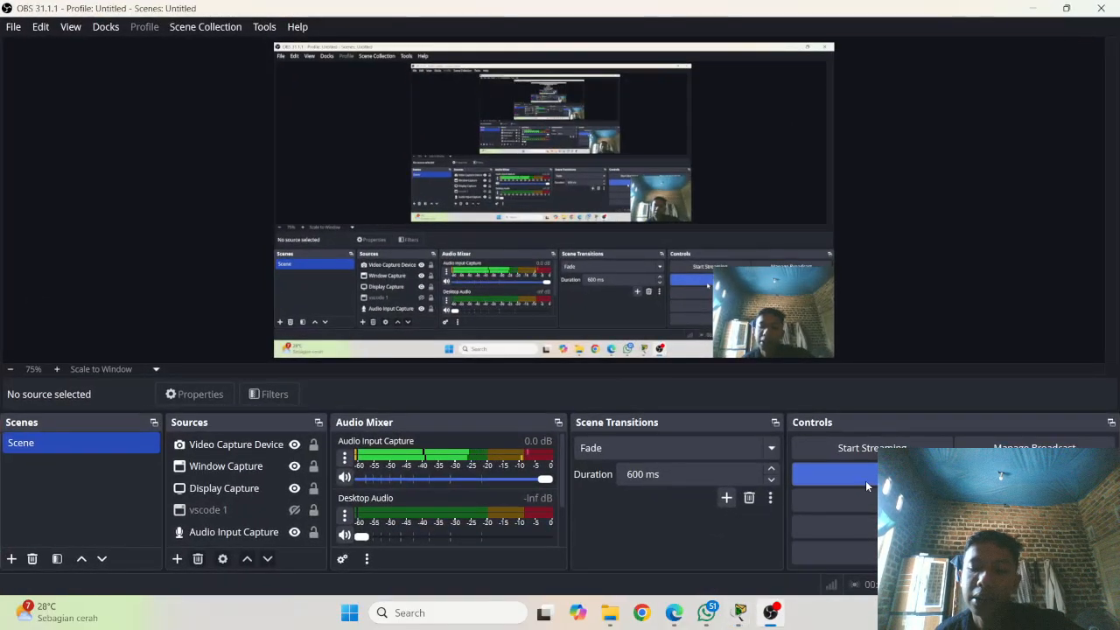